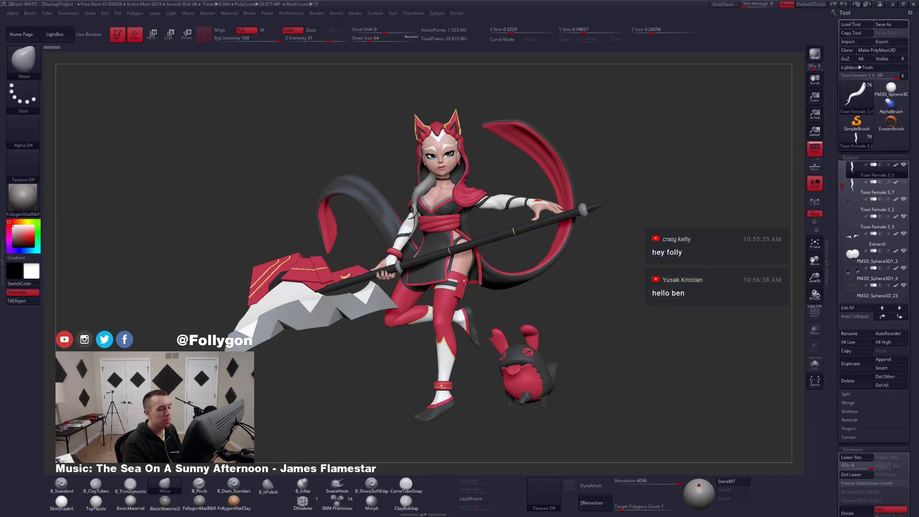
# Switch the display material of the character to SkinShade4.
pyautogui.moveTo(643, 277); pyautogui.dragTo(632, 263)
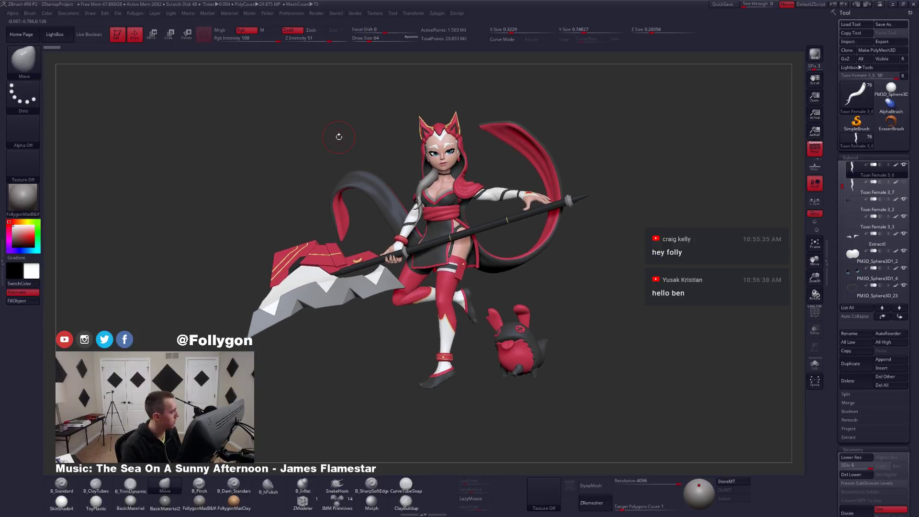
pyautogui.click(62, 501)
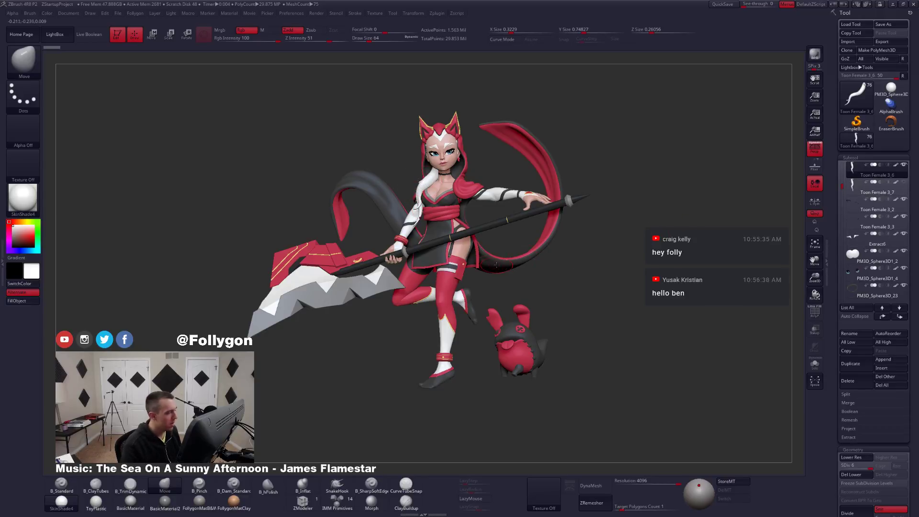
pyautogui.moveTo(557, 281)
pyautogui.mouseDown()
pyautogui.moveTo(540, 284)
pyautogui.moveTo(554, 281)
pyautogui.mouseUp()
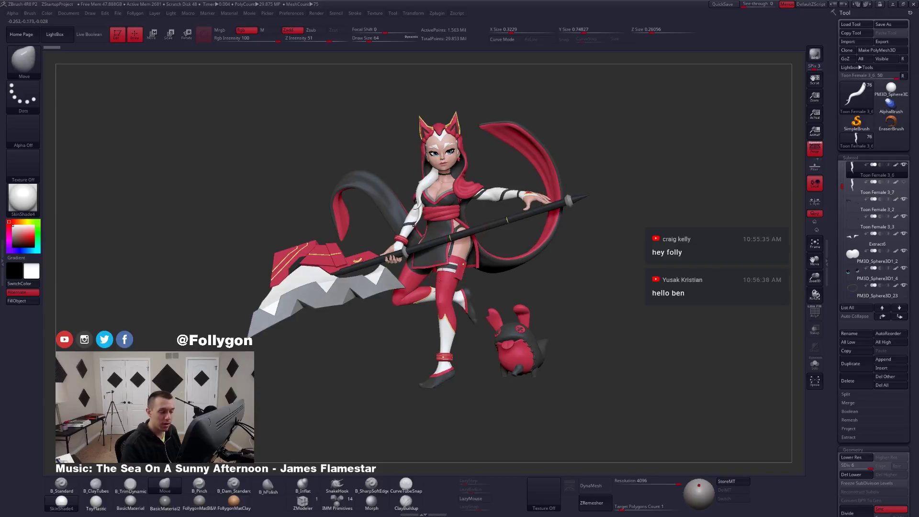
pyautogui.hotkey('ctrl', 'shift', 'f')
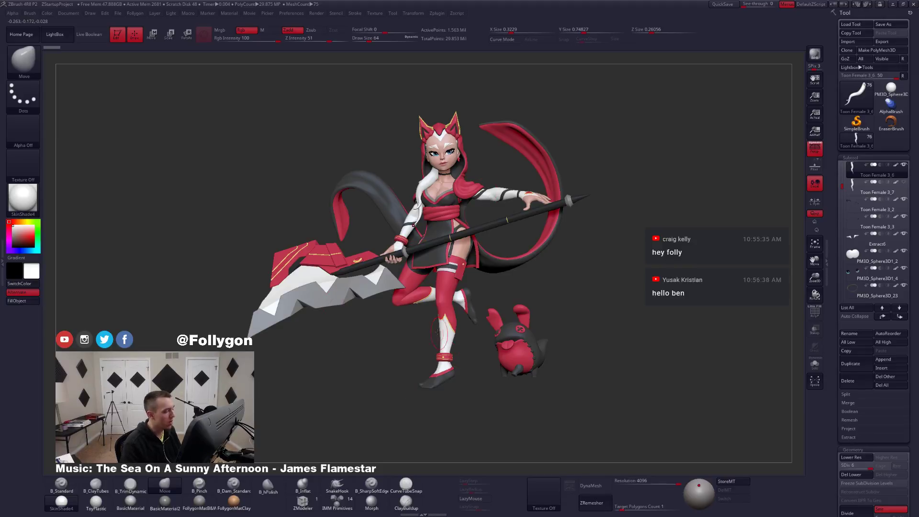
# Examine the posed character and its rabbit companion from behind and from the front.
pyautogui.moveTo(403, 348); pyautogui.dragTo(474, 340)
pyautogui.moveTo(473, 340); pyautogui.dragTo(479, 331, button='right')
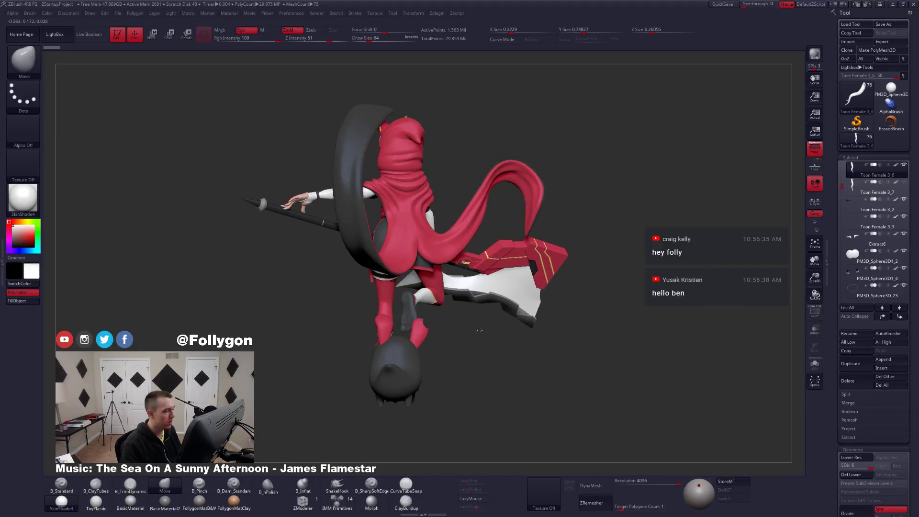
pyautogui.moveTo(395, 207); pyautogui.dragTo(410, 233, button='right')
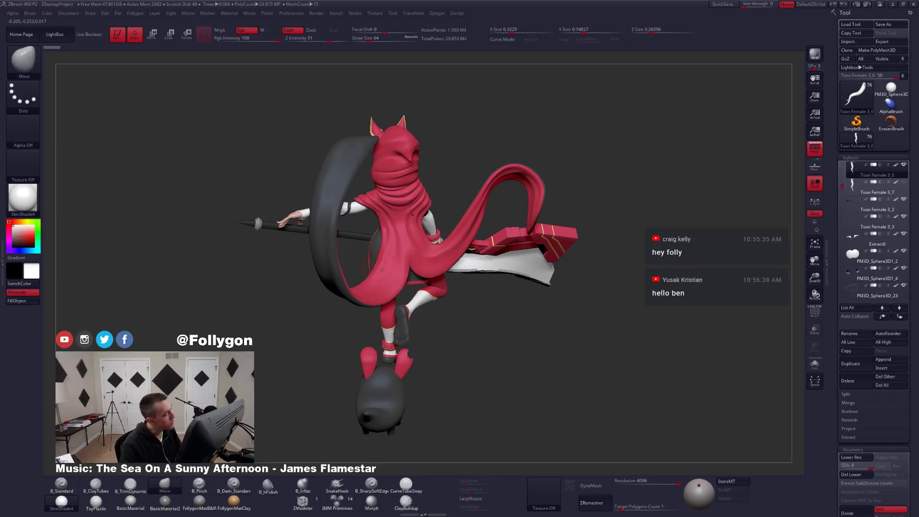
pyautogui.moveTo(381, 269); pyautogui.dragTo(455, 273, button='right')
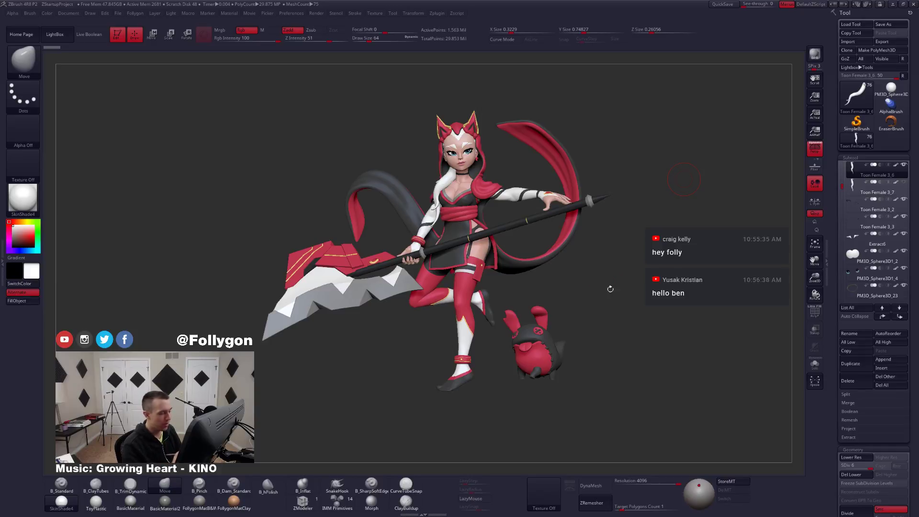
pyautogui.press('shift')
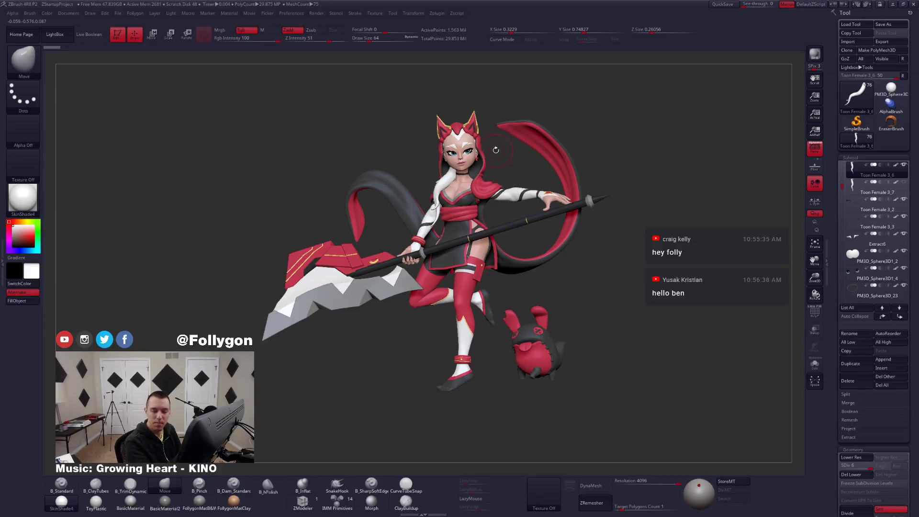
pyautogui.keyDown('alt'); pyautogui.moveTo(496, 149); pyautogui.dragTo(493, 171); pyautogui.keyUp('alt')
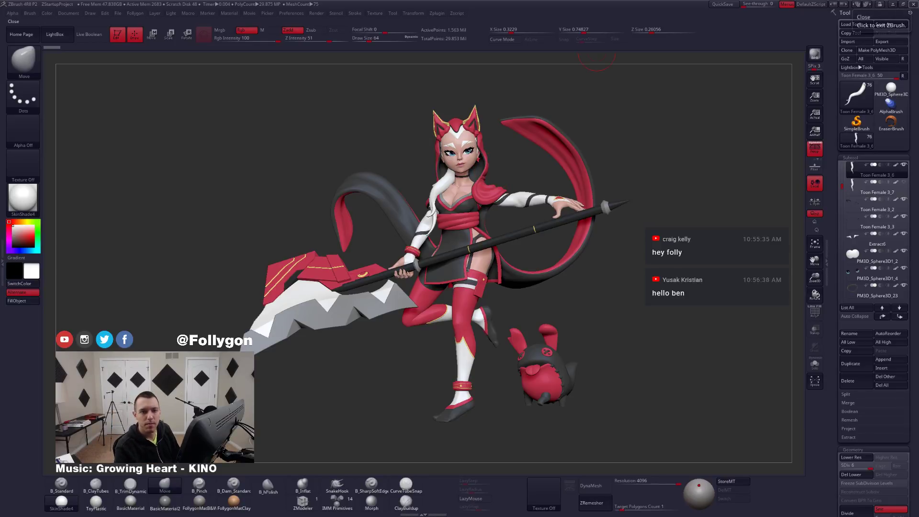
pyautogui.moveTo(709, 206); pyautogui.dragTo(702, 205)
# Select the head subtool, inspect the face up close, and set the draw size to 12.
pyautogui.keyDown('alt'); pyautogui.click(459, 156); pyautogui.keyUp('alt')
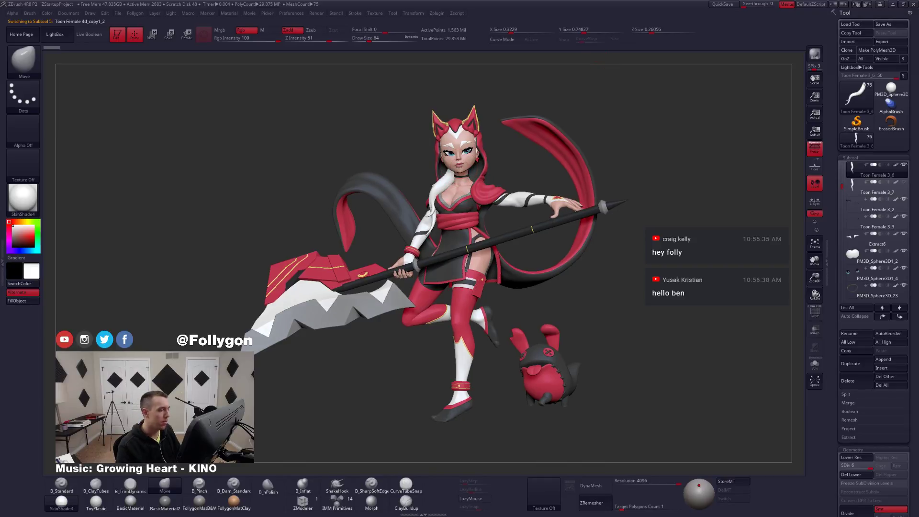
pyautogui.moveTo(460, 155)
pyautogui.keyDown('ctrl'); pyautogui.mouseDown(button='right')
pyautogui.moveTo(460, 183)
pyautogui.moveTo(519, 217)
pyautogui.moveTo(539, 249)
pyautogui.mouseUp(button='right'); pyautogui.keyUp('ctrl')
pyautogui.press('space')
pyautogui.moveTo(532, 238); pyautogui.dragTo(521, 238)
pyautogui.keyDown('alt'); pyautogui.moveTo(517, 227); pyautogui.dragTo(536, 281, button='right'); pyautogui.keyUp('alt')
pyautogui.press('space')
pyautogui.moveTo(545, 280); pyautogui.dragTo(541, 279)
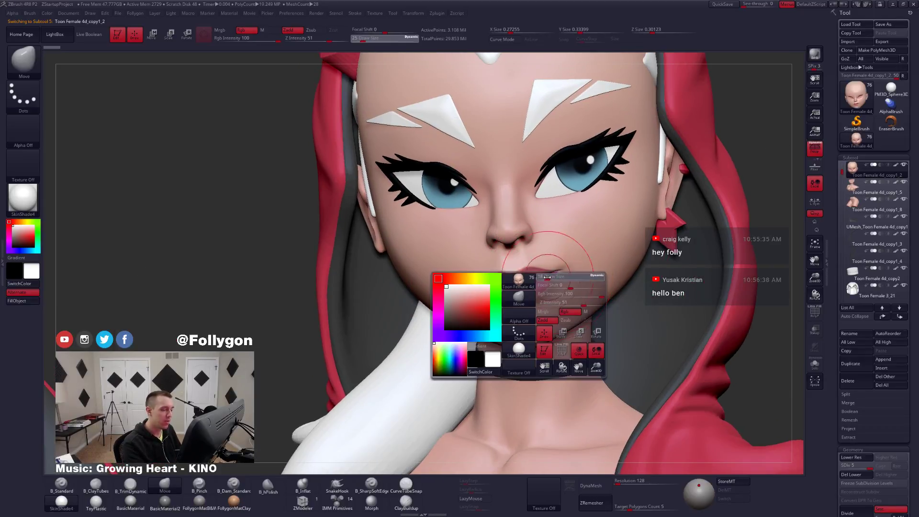
pyautogui.press('shift')
pyautogui.moveTo(541, 279)
pyautogui.mouseDown(button='right')
pyautogui.moveTo(572, 291)
pyautogui.moveTo(378, 294)
pyautogui.mouseUp(button='right')
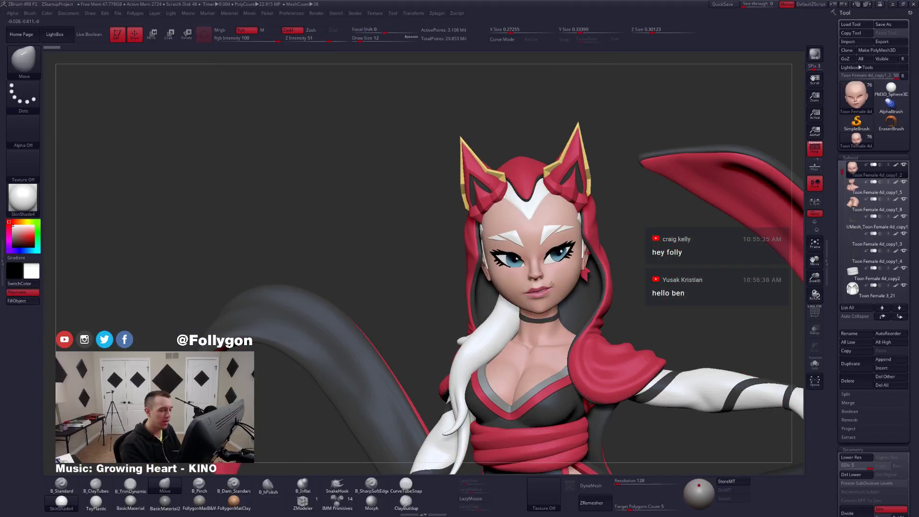
# Select the white hair strand hanging over the shoulder and check its wireframe.
pyautogui.keyDown('alt'); pyautogui.moveTo(503, 324); pyautogui.dragTo(525, 284, button='right'); pyautogui.keyUp('alt')
pyautogui.keyDown('alt'); pyautogui.click(522, 297); pyautogui.keyUp('alt')
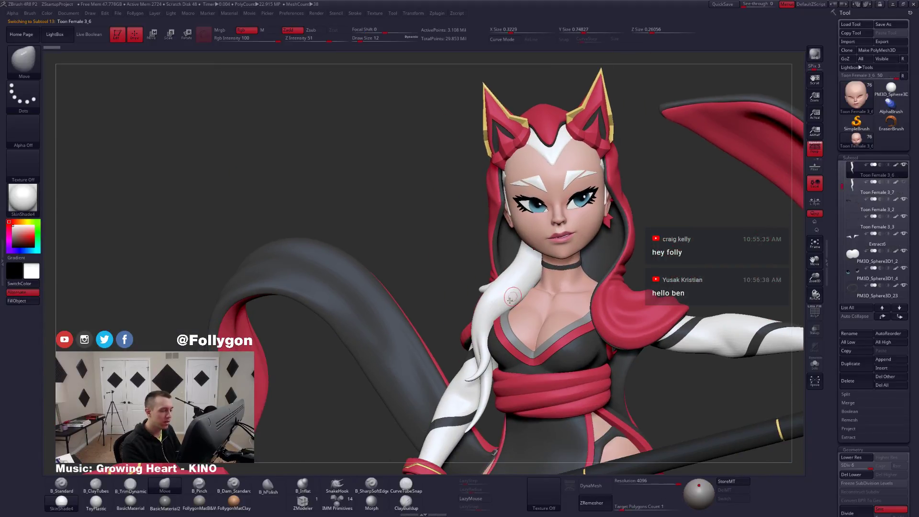
pyautogui.hotkey('shift', 'f')
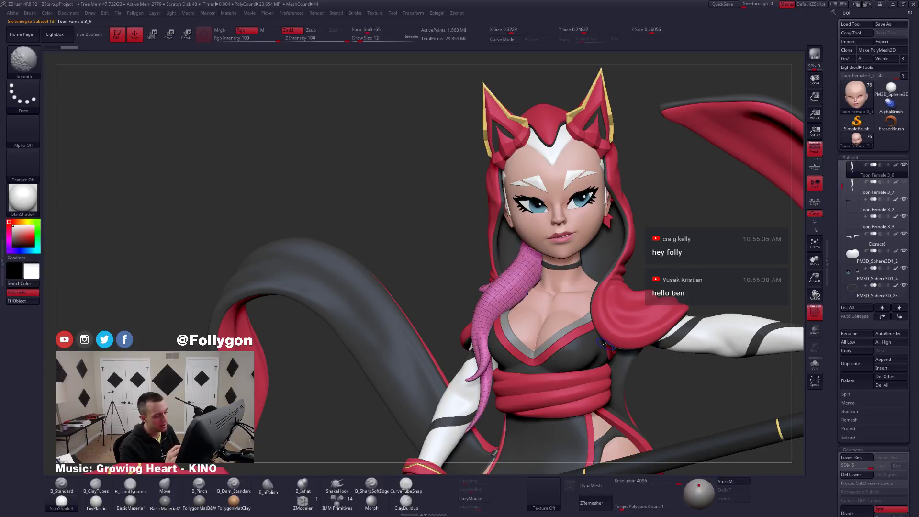
pyautogui.hotkey('shift', 'f')
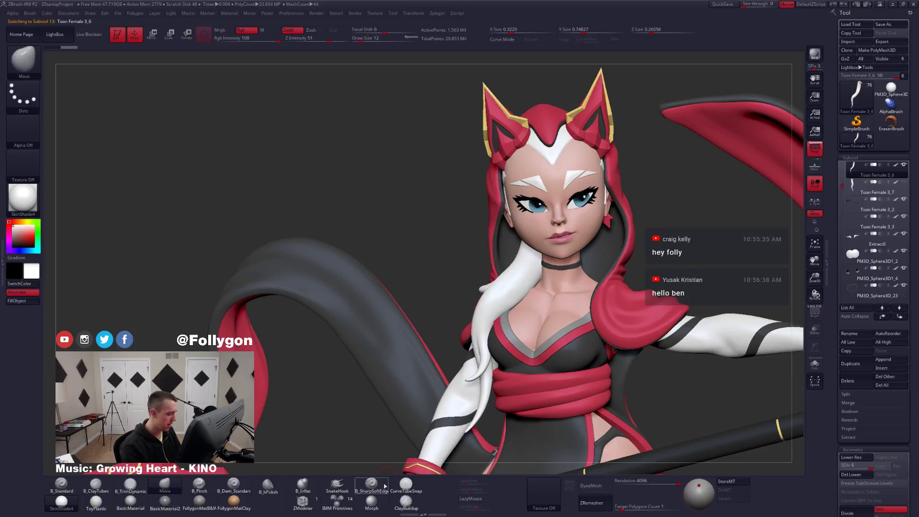
# Choose the B_SharpSoftEdge brush and briefly isolate the hair strand in side view.
pyautogui.click(371, 484)
pyautogui.moveTo(481, 310)
pyautogui.mouseDown(button='right')
pyautogui.moveTo(531, 309)
pyautogui.moveTo(485, 325)
pyautogui.moveTo(500, 327)
pyautogui.mouseUp(button='right')
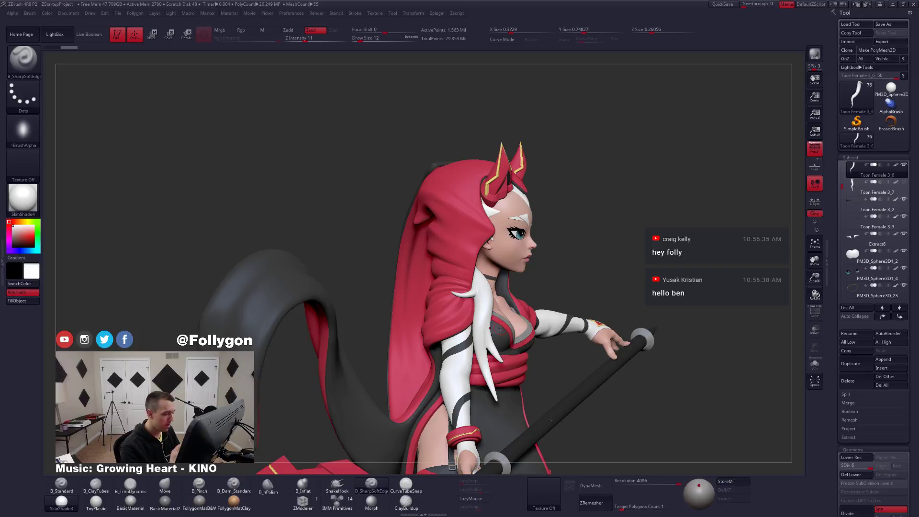
pyautogui.hotkey('alt', 'shift', 's')
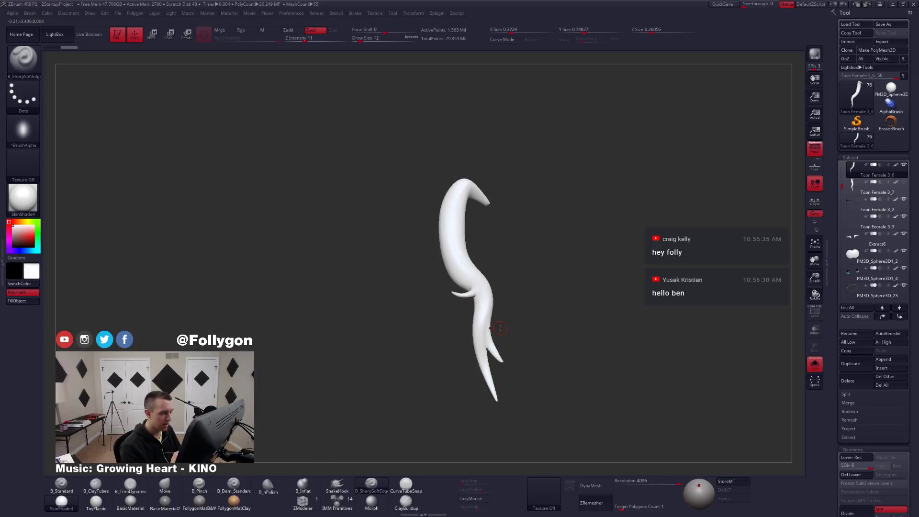
pyautogui.hotkey('alt', 's')
# Hide the red hood and its dark lining, Extract5_8 and Extract5_9, and reselect the white hair strand.
pyautogui.keyDown('alt'); pyautogui.click(446, 308); pyautogui.keyUp('alt')
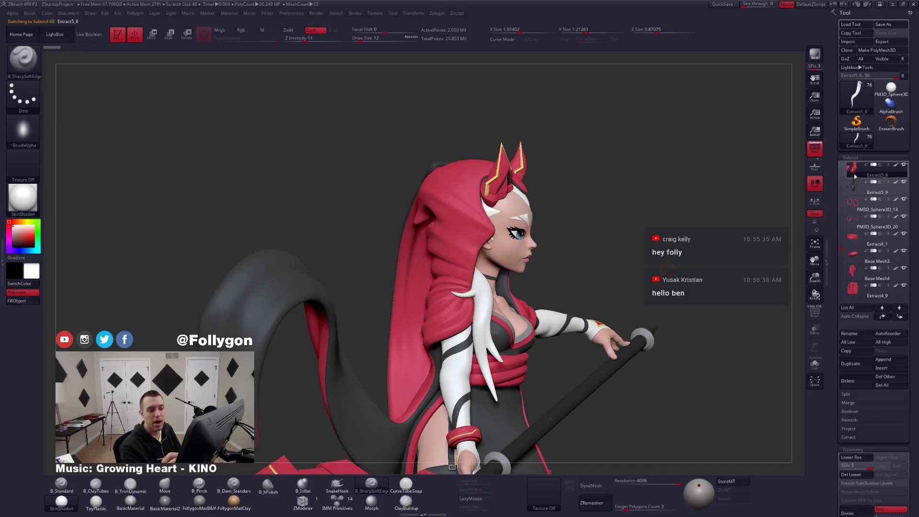
pyautogui.click(854, 189)
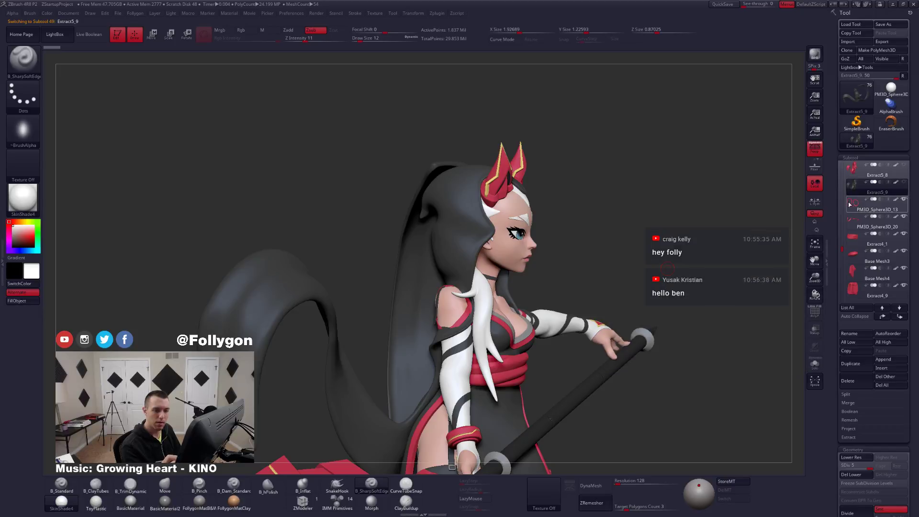
pyautogui.click(853, 209)
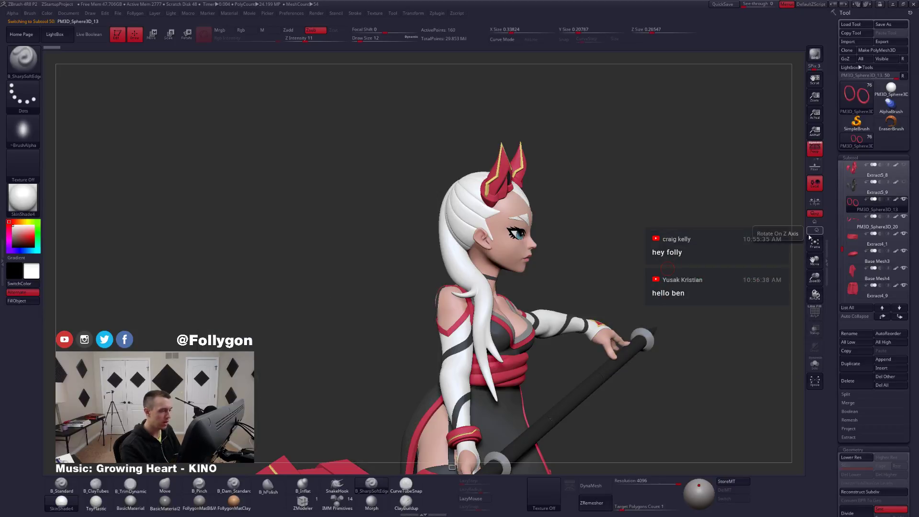
pyautogui.keyDown('alt'); pyautogui.click(482, 324); pyautogui.keyUp('alt')
pyautogui.moveTo(483, 325); pyautogui.dragTo(388, 337, button='right')
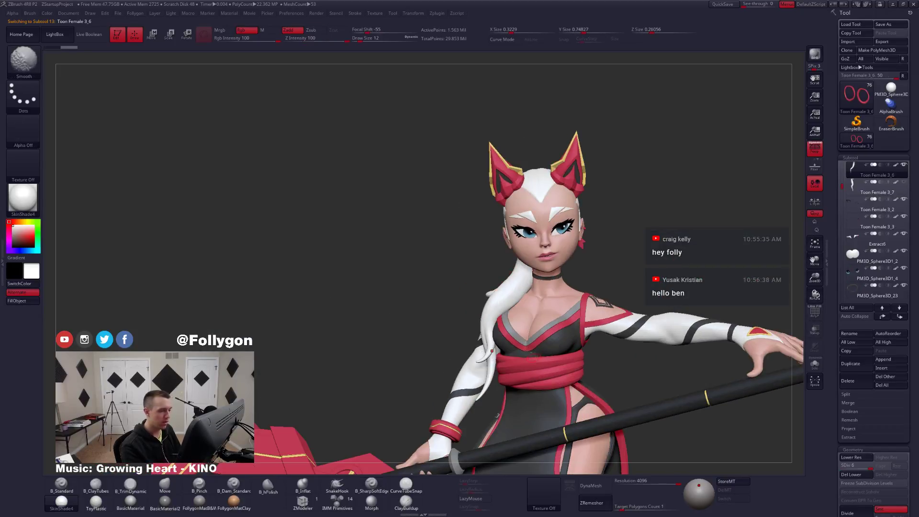
pyautogui.keyDown('ctrl'); pyautogui.moveTo(512, 397); pyautogui.dragTo(520, 299, button='right'); pyautogui.keyUp('ctrl')
pyautogui.moveTo(421, 292); pyautogui.dragTo(500, 270, button='right')
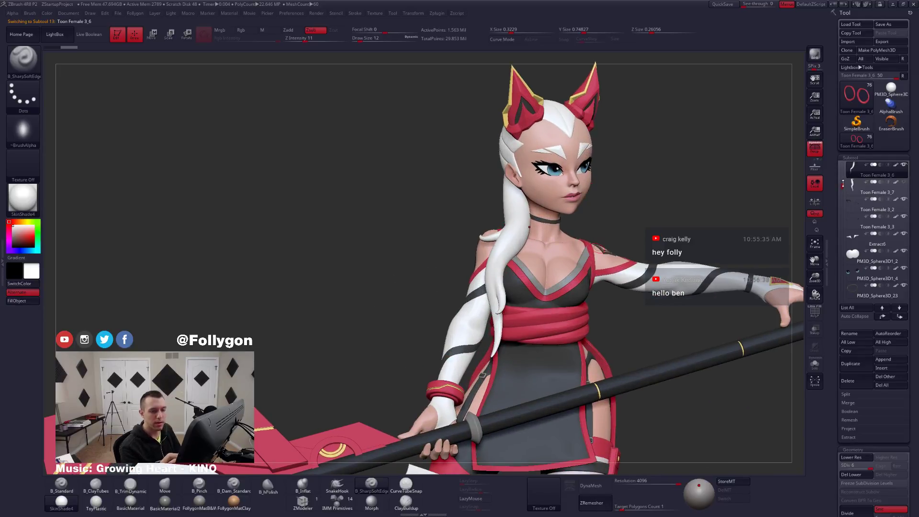
# Compare the alternative strand Toon Female 3_7 by showing it in place of Toon Female 3_6.
pyautogui.moveTo(843, 184); pyautogui.dragTo(845, 184)
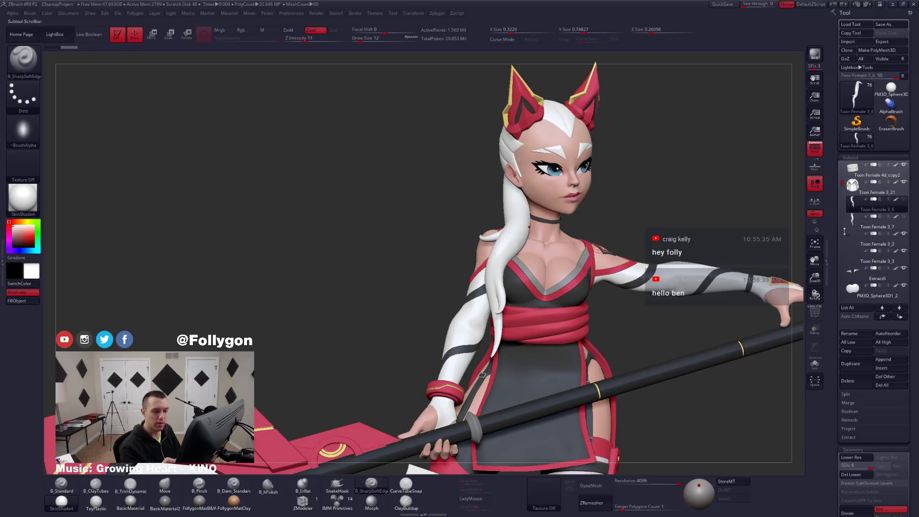
pyautogui.click(862, 225)
pyautogui.hotkey('shift', 'f')
pyautogui.hotkey('shift', 'f')
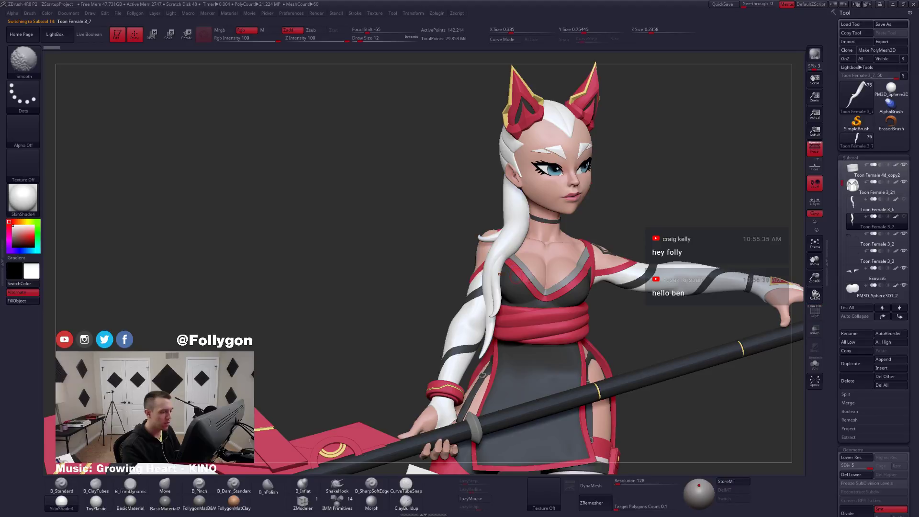
pyautogui.moveTo(428, 280); pyautogui.dragTo(558, 287)
# Isolate the hair strand Toon Female 3_6 and turn on LazyMouse for the B_SharpSoftEdge brush.
pyautogui.click(856, 209)
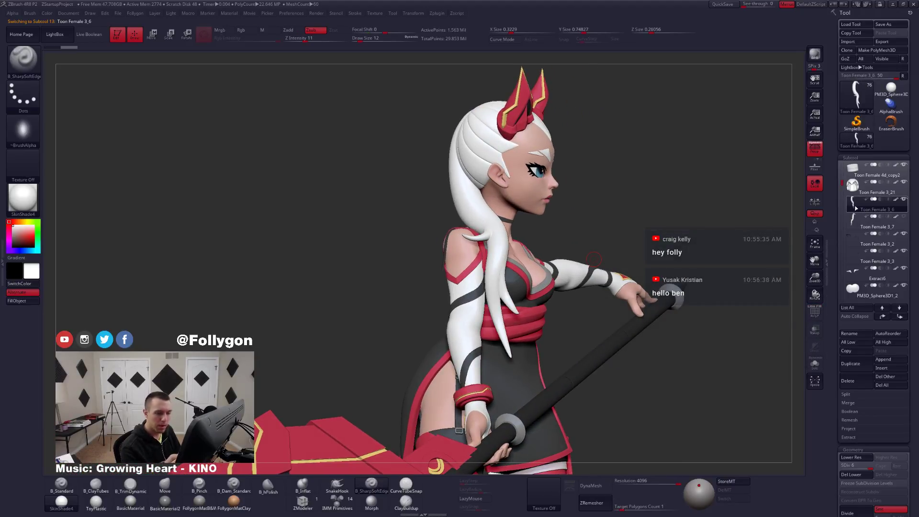
pyautogui.click(814, 364)
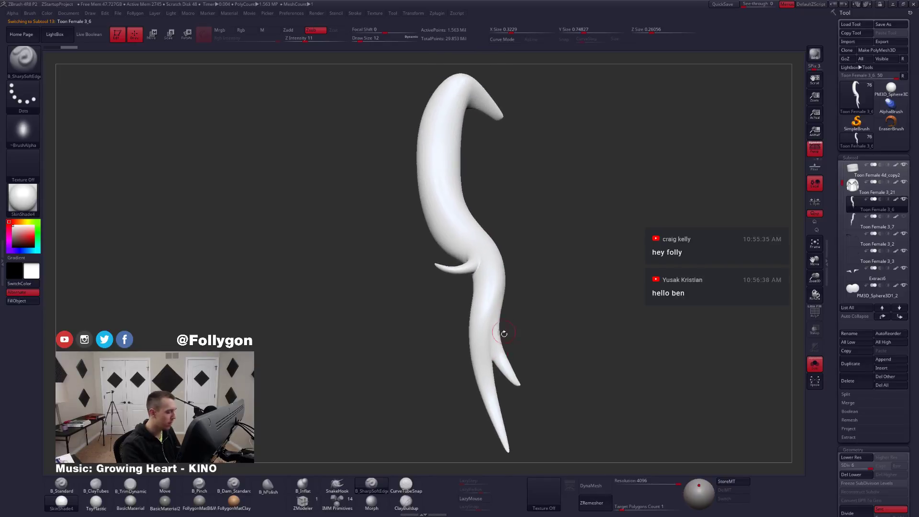
pyautogui.moveTo(507, 306); pyautogui.dragTo(529, 316)
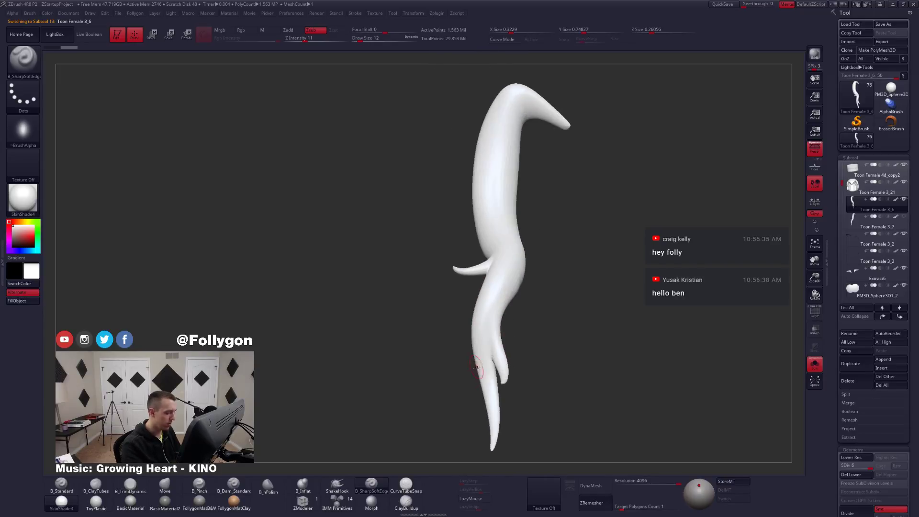
pyautogui.click(470, 498)
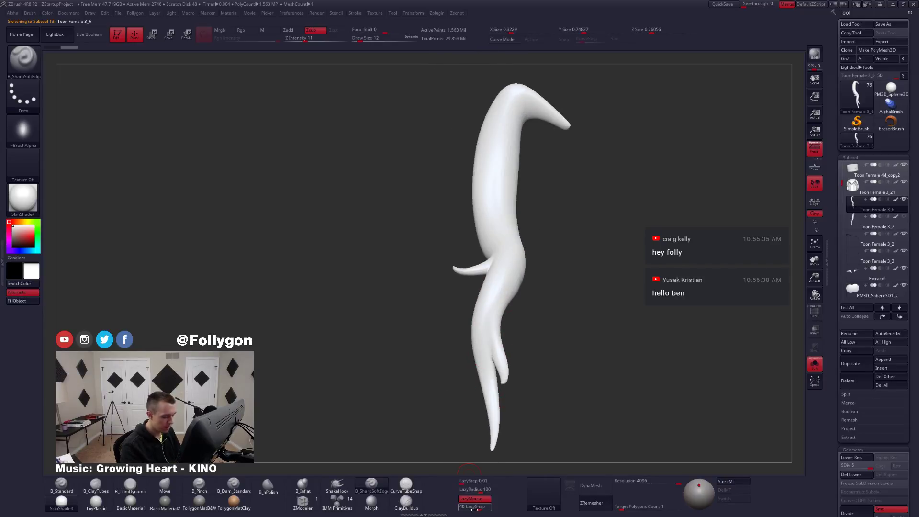
pyautogui.moveTo(493, 334); pyautogui.dragTo(543, 301)
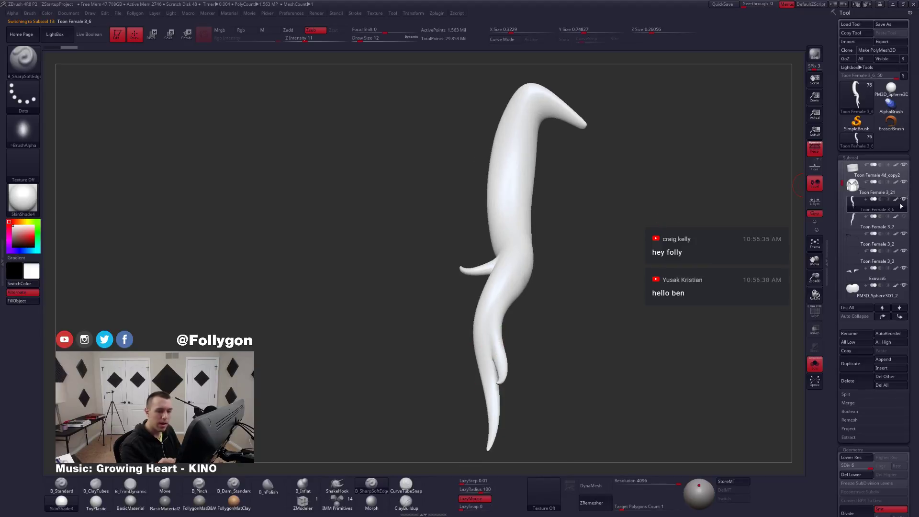
# Apply the FollygonMatB&W clay material and set the draw size to 25 for the hair strand.
pyautogui.click(199, 499)
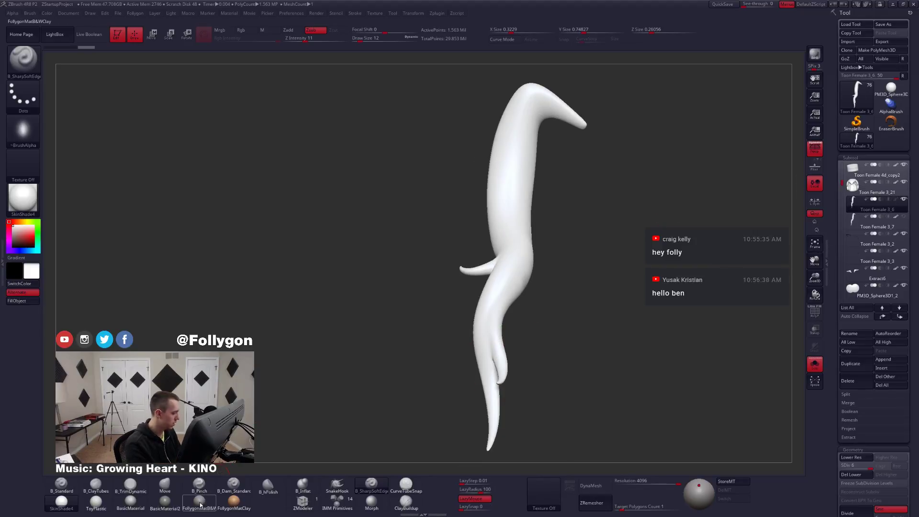
pyautogui.moveTo(486, 323); pyautogui.dragTo(451, 359, button='right')
pyautogui.press('space')
pyautogui.moveTo(481, 287); pyautogui.dragTo(485, 287)
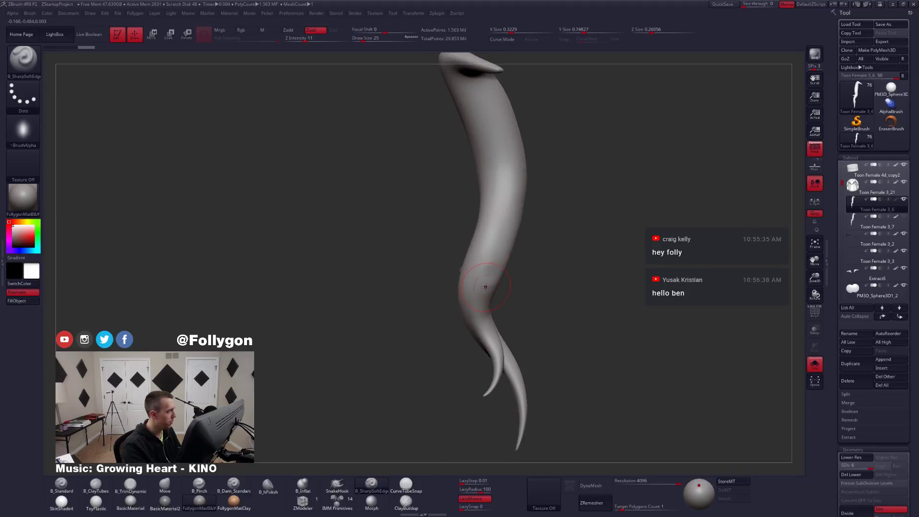
pyautogui.keyDown('alt'); pyautogui.moveTo(484, 287); pyautogui.dragTo(501, 303, button='right'); pyautogui.keyUp('alt')
# Sculpt the strand's lower bend with the B_ClayTubes brush at subdivision level 5, with focal shift 0.
pyautogui.press('2')
pyautogui.moveTo(489, 272); pyautogui.dragTo(481, 287)
pyautogui.hotkey('shift', 'd')
pyautogui.press('space')
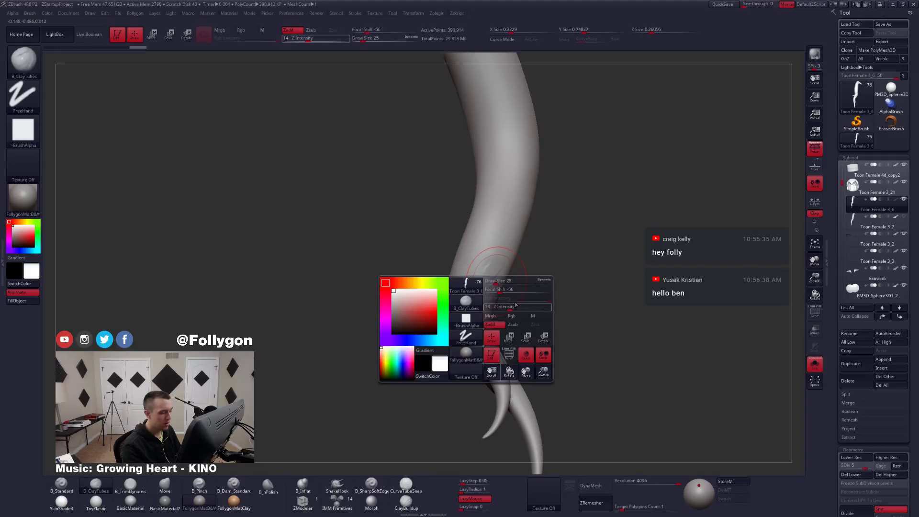
pyautogui.click(516, 289)
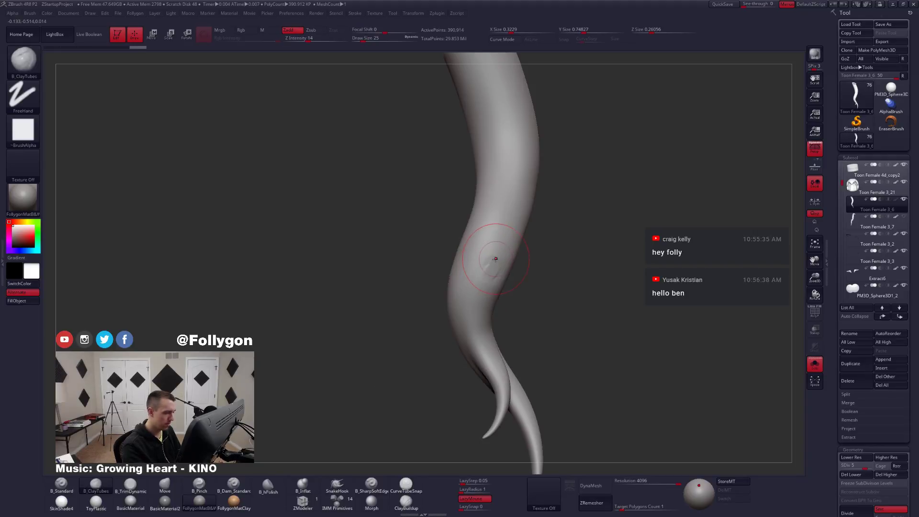
pyautogui.hotkey('shift', 'd')
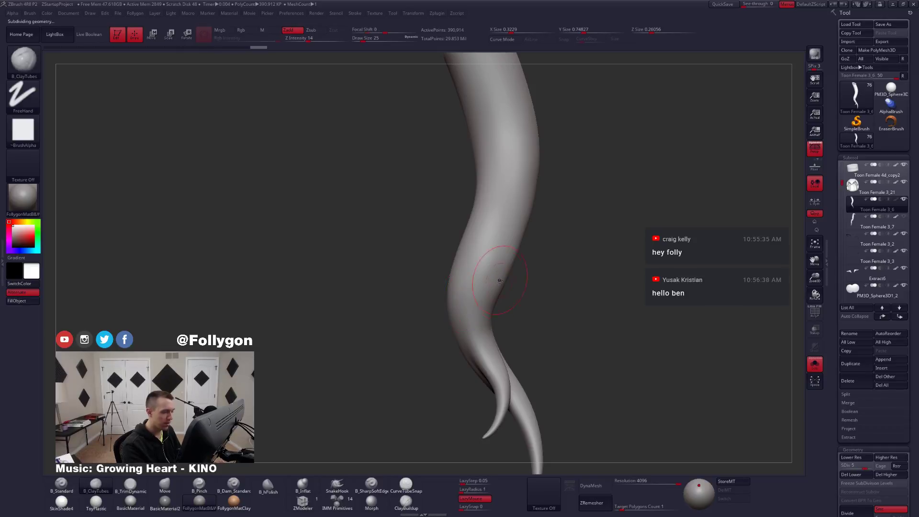
pyautogui.press('d')
pyautogui.moveTo(515, 287); pyautogui.dragTo(522, 291)
pyautogui.moveTo(522, 291)
pyautogui.mouseDown(button='right')
pyautogui.moveTo(478, 295)
pyautogui.moveTo(483, 268)
pyautogui.moveTo(523, 282)
pyautogui.mouseUp(button='right')
# Switch to the Move brush with draw size 33 and lower the hair strand to subdivision level 2.
pyautogui.press('b')
pyautogui.press('m')
pyautogui.press('v')
pyautogui.press('space')
pyautogui.moveTo(523, 260); pyautogui.dragTo(527, 253)
pyautogui.hotkey('shift', 'd')
pyautogui.hotkey('shift', 'd')
pyautogui.hotkey('shift', 'd')
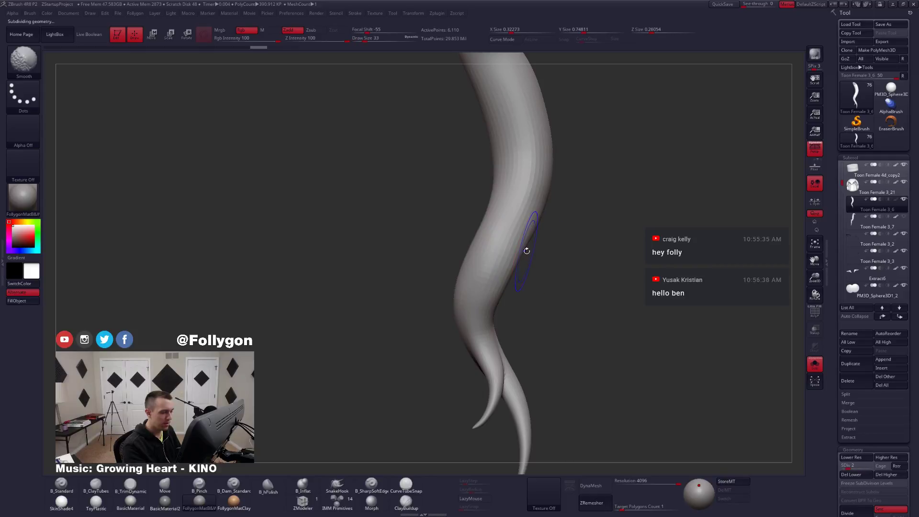
# Reshape the strand's lower bend with the Move brush at draw size 41, raise it to subdivision level 3, and set the draw size to 23.
pyautogui.press('space')
pyautogui.hotkey('shift', 's')
pyautogui.hotkey('shift', 's')
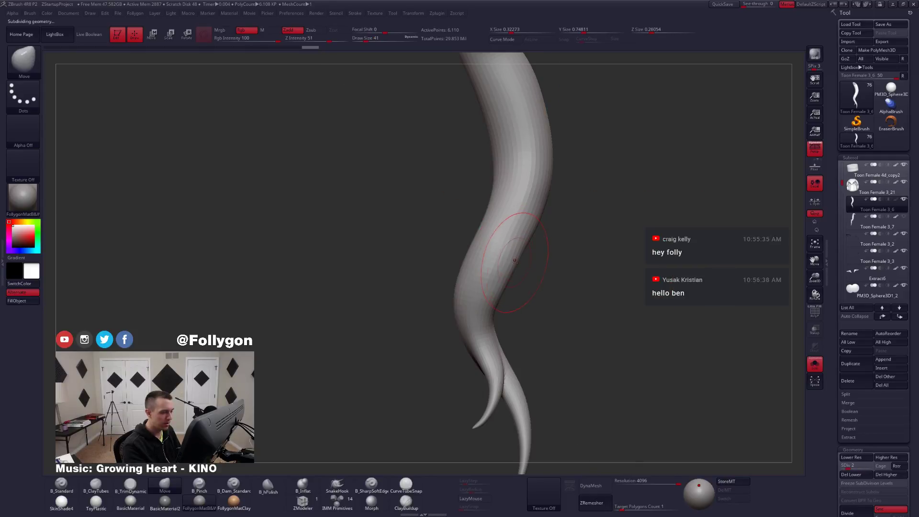
pyautogui.moveTo(516, 257)
pyautogui.mouseDown()
pyautogui.moveTo(525, 252)
pyautogui.moveTo(492, 262)
pyautogui.mouseUp()
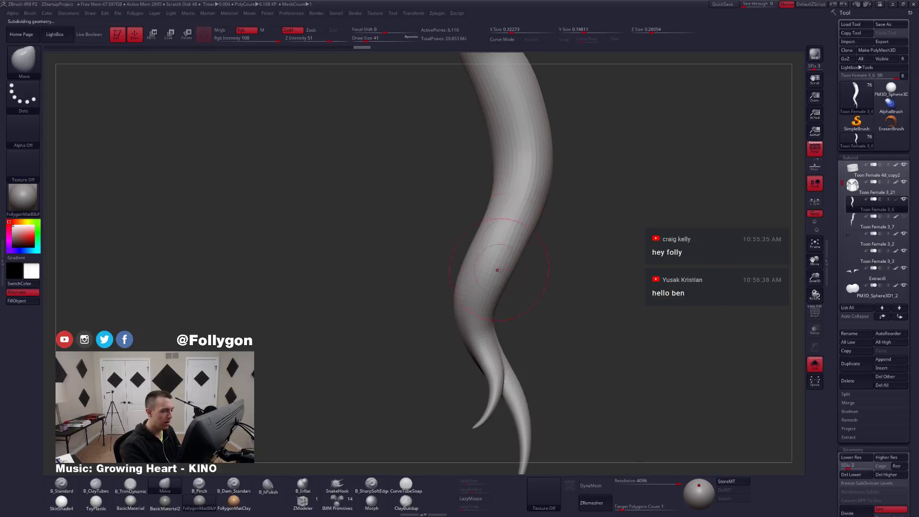
pyautogui.moveTo(493, 262); pyautogui.dragTo(486, 282, button='right')
pyautogui.moveTo(486, 282)
pyautogui.keyDown('shift'); pyautogui.mouseDown()
pyautogui.moveTo(494, 245)
pyautogui.moveTo(560, 351)
pyautogui.moveTo(563, 360)
pyautogui.moveTo(538, 341)
pyautogui.moveTo(535, 357)
pyautogui.moveTo(550, 366)
pyautogui.moveTo(574, 355)
pyautogui.moveTo(532, 357)
pyautogui.moveTo(565, 333)
pyautogui.moveTo(570, 343)
pyautogui.moveTo(548, 315)
pyautogui.mouseUp(); pyautogui.keyUp('shift')
pyautogui.press('d')
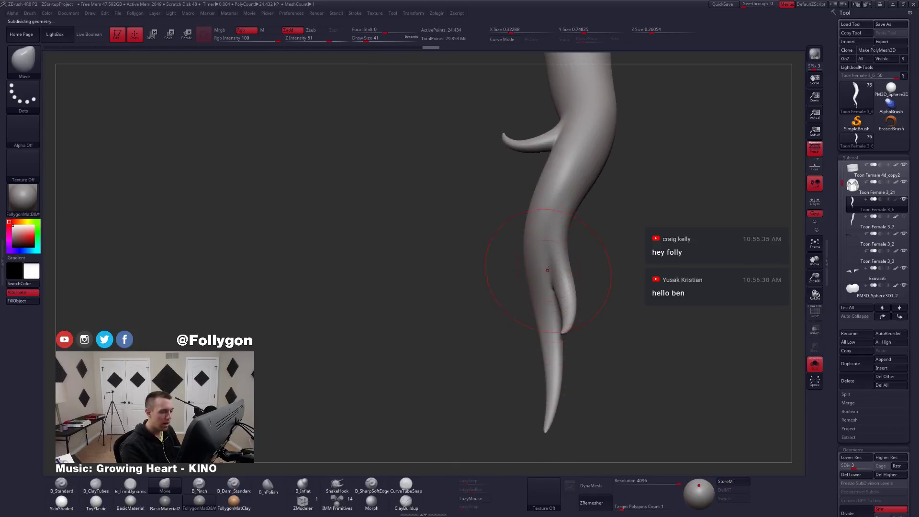
pyautogui.press('space')
pyautogui.moveTo(558, 228); pyautogui.dragTo(545, 229)
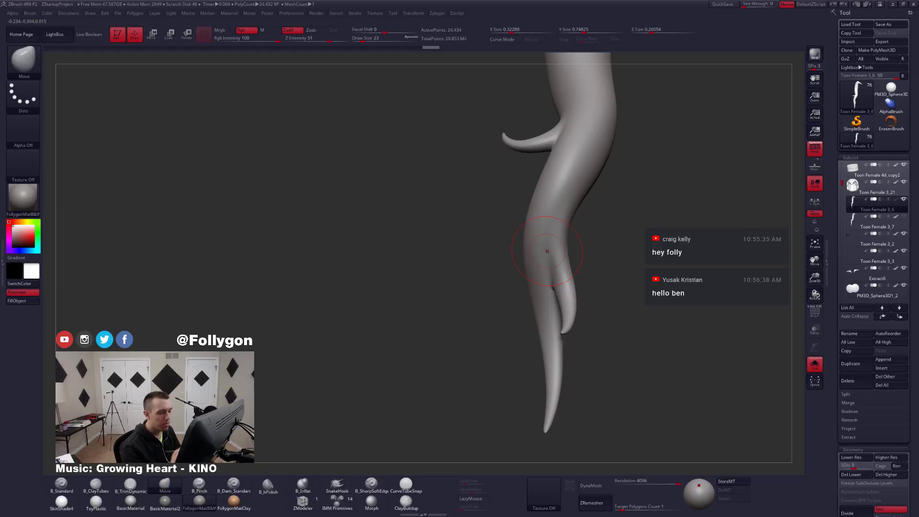
pyautogui.moveTo(562, 319)
pyautogui.mouseDown()
pyautogui.moveTo(572, 325)
pyautogui.moveTo(614, 297)
pyautogui.mouseUp()
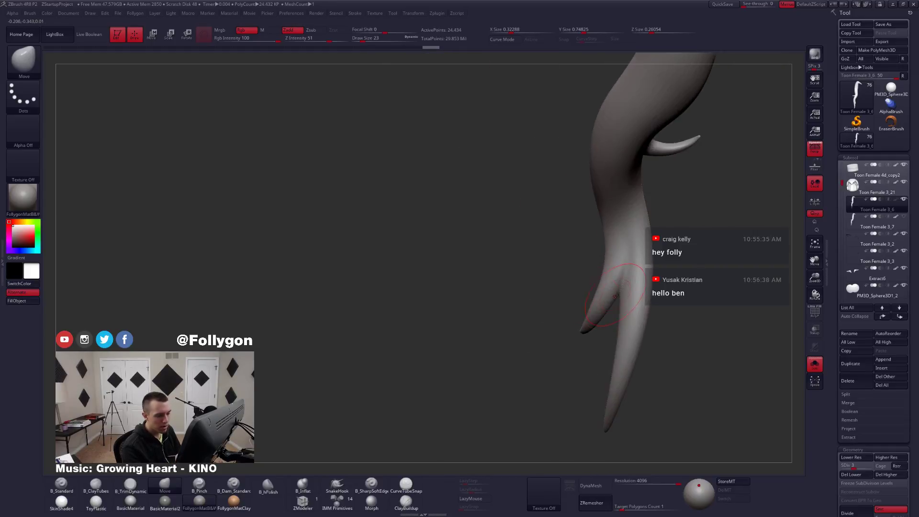
# Raise the hair strand to subdivision level 6 and switch to the B_SharpSoftEdge brush.
pyautogui.press('d')
pyautogui.press('d')
pyautogui.press('d')
pyautogui.moveTo(564, 323); pyautogui.dragTo(557, 361)
pyautogui.moveTo(550, 342); pyautogui.dragTo(549, 343)
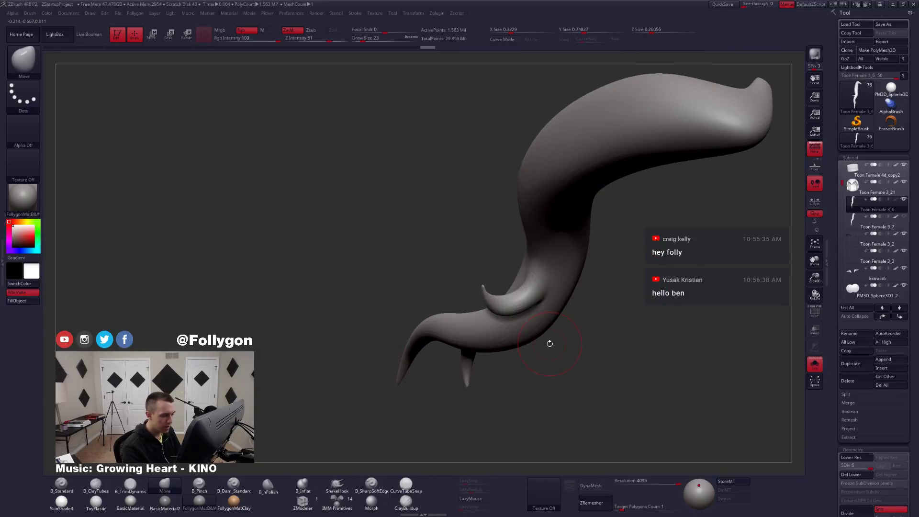
pyautogui.moveTo(548, 349)
pyautogui.mouseDown(button='right')
pyautogui.moveTo(551, 321)
pyautogui.moveTo(537, 322)
pyautogui.moveTo(540, 337)
pyautogui.moveTo(512, 359)
pyautogui.mouseUp(button='right')
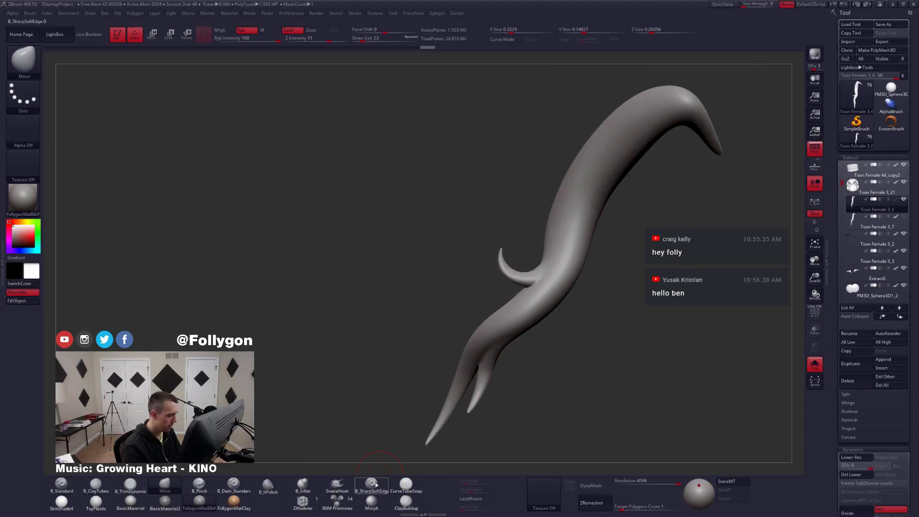
pyautogui.click(377, 480)
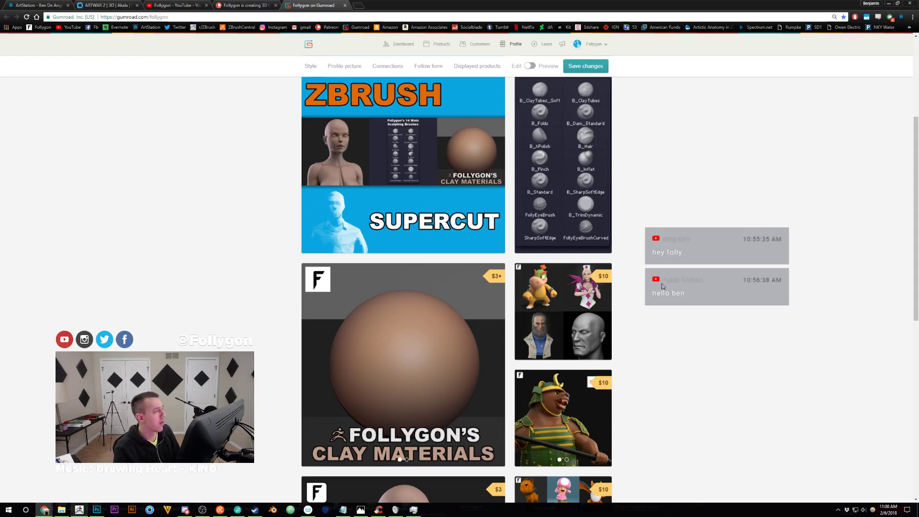
pyautogui.scroll(2, 662, 286)
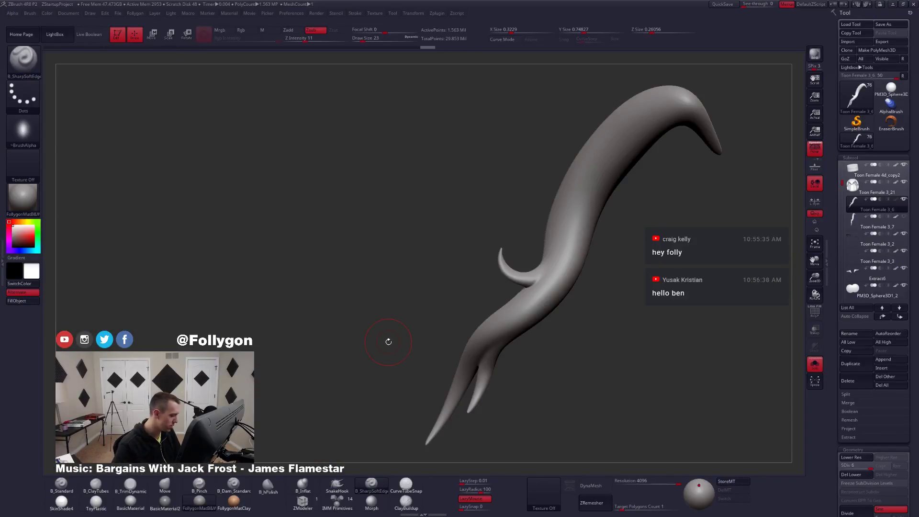
# Try carving two long grooves along the middle of the strand with B_SharpSoftEdge at draw size 23, and undo both strokes.
pyautogui.moveTo(515, 304); pyautogui.dragTo(530, 311, button='right')
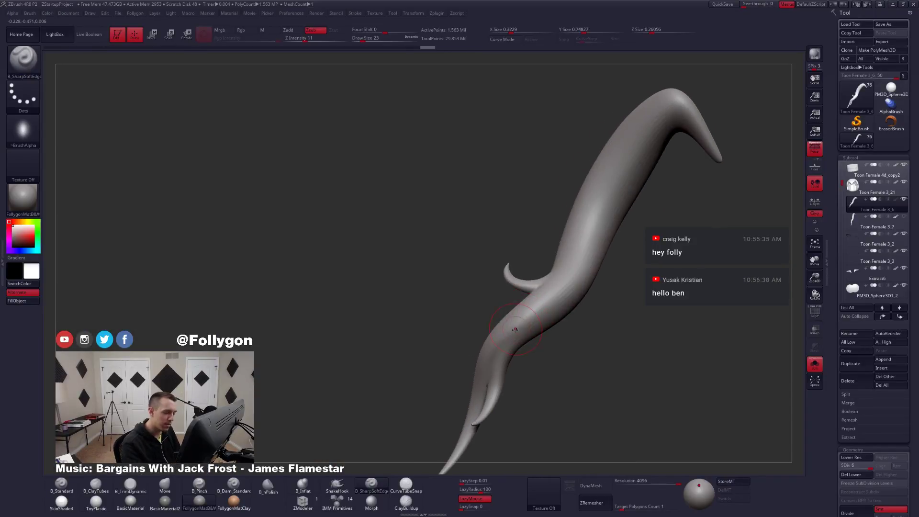
pyautogui.moveTo(556, 305); pyautogui.dragTo(623, 128)
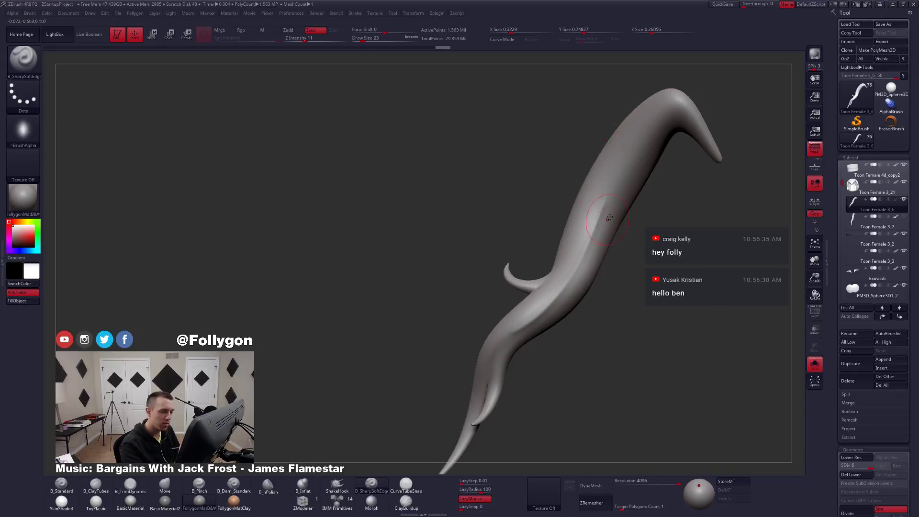
pyautogui.moveTo(615, 205); pyautogui.dragTo(498, 350)
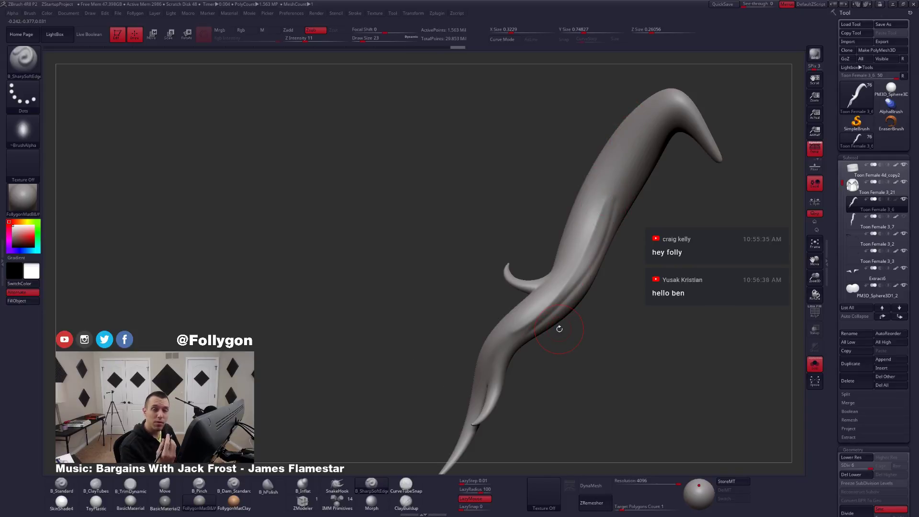
pyautogui.hotkey('ctrl', 'z')
pyautogui.hotkey('ctrl', 'z')
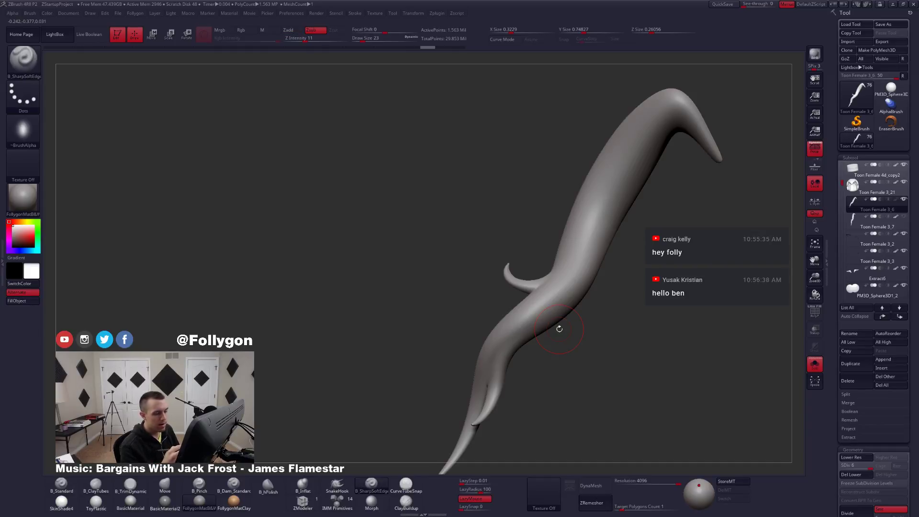
# Carve a groove from the forked tip up across the strand's lower bend with B_SharpSoftEdge at draw size 17.
pyautogui.moveTo(528, 340)
pyautogui.mouseDown(button='right')
pyautogui.moveTo(494, 359)
pyautogui.moveTo(481, 266)
pyautogui.moveTo(481, 291)
pyautogui.moveTo(472, 265)
pyautogui.mouseUp(button='right')
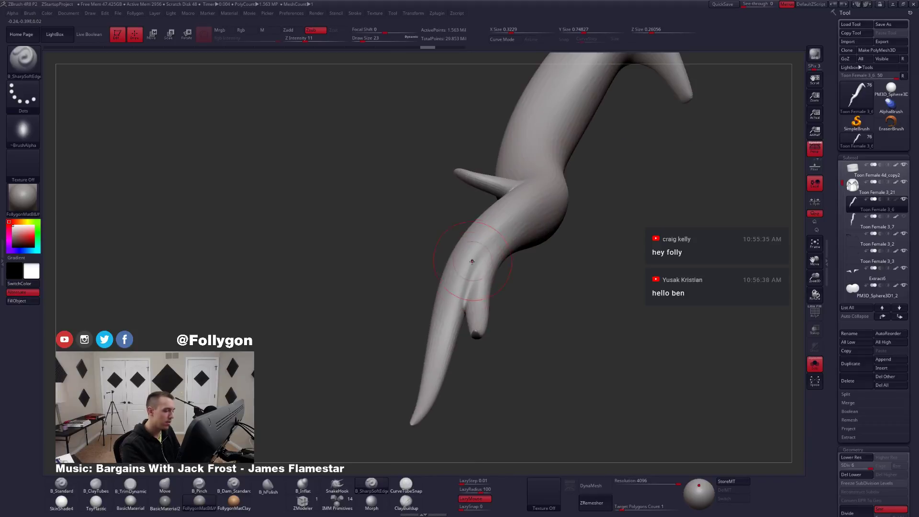
pyautogui.press('space')
pyautogui.moveTo(475, 273); pyautogui.dragTo(470, 274)
pyautogui.moveTo(472, 283); pyautogui.dragTo(464, 308, button='right')
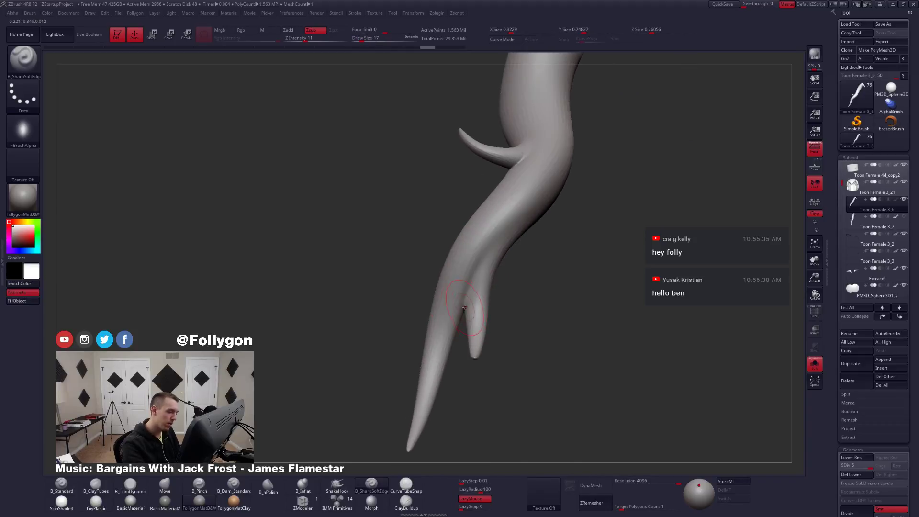
pyautogui.moveTo(465, 293); pyautogui.dragTo(518, 217)
pyautogui.moveTo(529, 244)
pyautogui.mouseDown(button='right')
pyautogui.moveTo(476, 295)
pyautogui.moveTo(508, 282)
pyautogui.mouseUp(button='right')
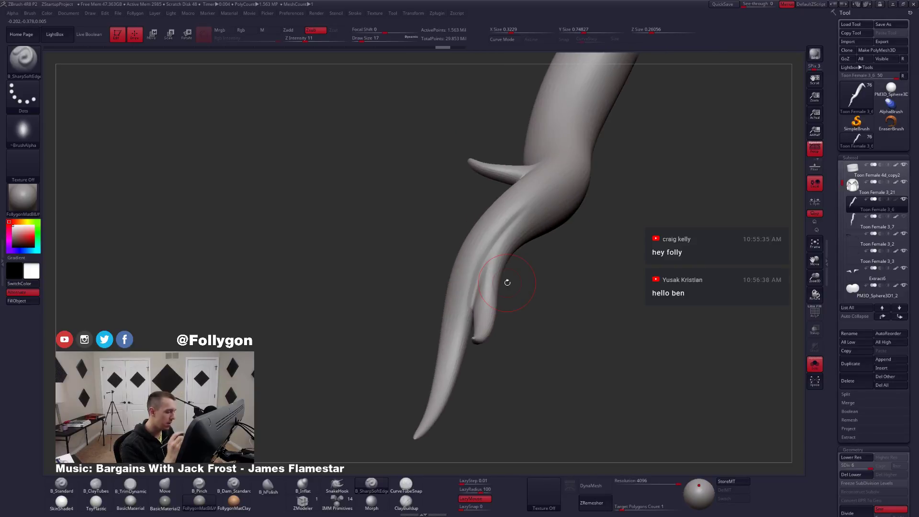
pyautogui.moveTo(541, 350)
pyautogui.mouseDown(button='right')
pyautogui.moveTo(508, 412)
pyautogui.moveTo(525, 411)
pyautogui.moveTo(471, 308)
pyautogui.moveTo(491, 317)
pyautogui.mouseUp(button='right')
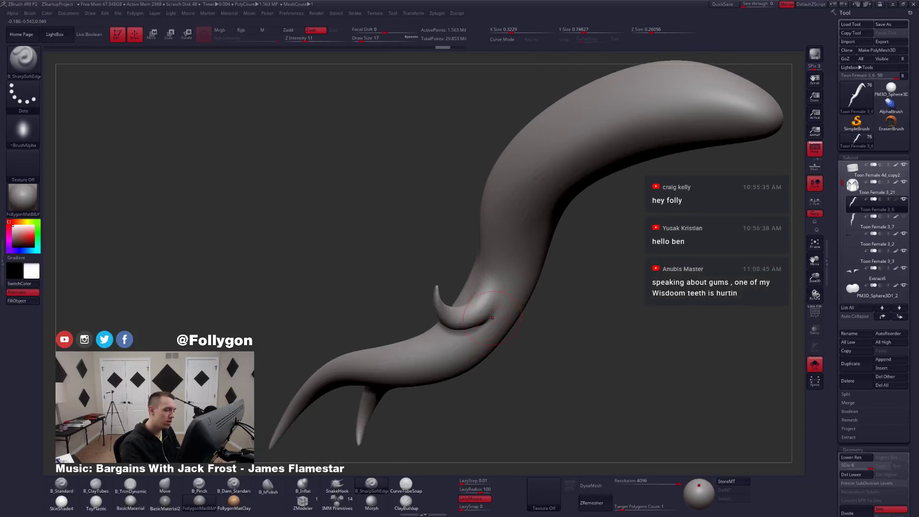
# Carve a groove from the small side curl up along the thick upper part of the strand at draw size 20.
pyautogui.press('space')
pyautogui.click(452, 309)
pyautogui.moveTo(487, 295); pyautogui.dragTo(475, 301, button='right')
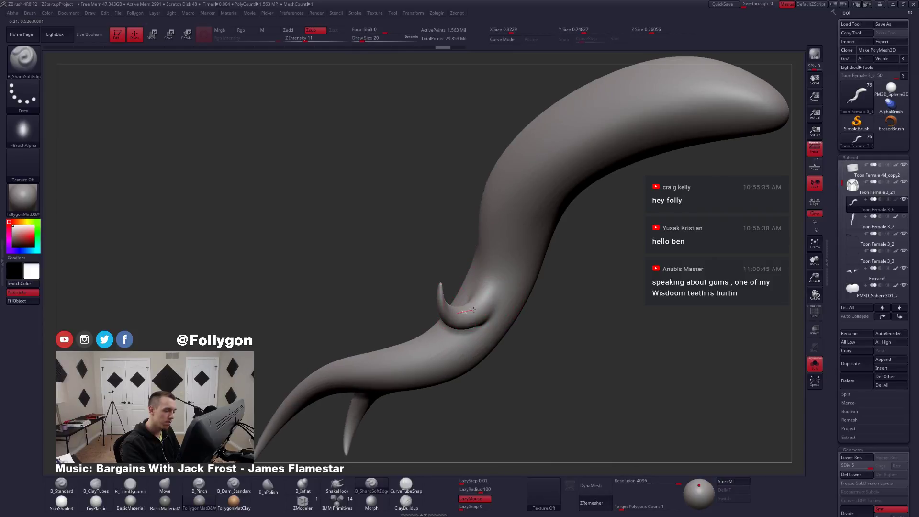
pyautogui.moveTo(505, 276)
pyautogui.mouseDown()
pyautogui.moveTo(496, 244)
pyautogui.moveTo(547, 145)
pyautogui.moveTo(780, 98)
pyautogui.mouseUp()
pyautogui.moveTo(530, 249); pyautogui.dragTo(604, 225, button='right')
pyautogui.hotkey('shift', 'alt', 's')
pyautogui.hotkey('shift', 'alt', 's')
pyautogui.keyDown('ctrl'); pyautogui.moveTo(557, 253); pyautogui.dragTo(551, 269, button='right'); pyautogui.keyUp('ctrl')
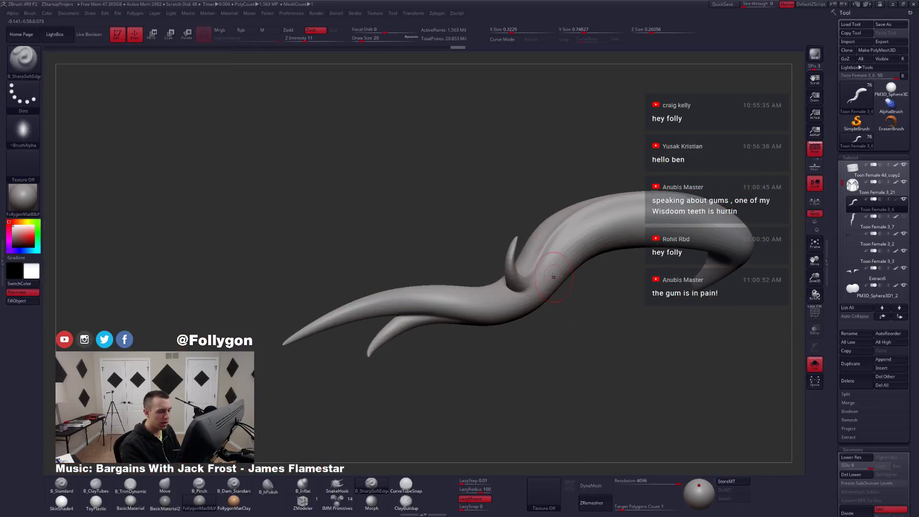
# Carve a groove from the shorter forked tip up past the lower bend with draw size 14 and LazyRadius 51.
pyautogui.press('space')
pyautogui.moveTo(544, 282); pyautogui.dragTo(547, 283)
pyautogui.moveTo(540, 266)
pyautogui.mouseDown(button='right')
pyautogui.moveTo(523, 273)
pyautogui.moveTo(497, 316)
pyautogui.moveTo(529, 286)
pyautogui.moveTo(524, 277)
pyautogui.mouseUp(button='right')
pyautogui.moveTo(461, 307)
pyautogui.keyDown('ctrl'); pyautogui.mouseDown(button='right')
pyautogui.moveTo(460, 323)
pyautogui.moveTo(441, 336)
pyautogui.mouseUp(button='right'); pyautogui.keyUp('ctrl')
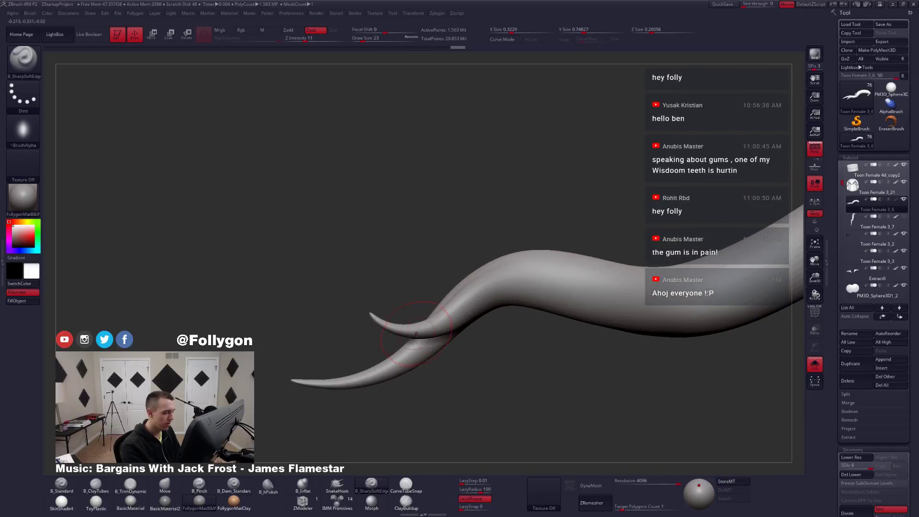
pyautogui.press('space')
pyautogui.moveTo(419, 334); pyautogui.dragTo(413, 334)
pyautogui.keyDown('ctrl'); pyautogui.moveTo(411, 333); pyautogui.dragTo(416, 346, button='right'); pyautogui.keyUp('ctrl')
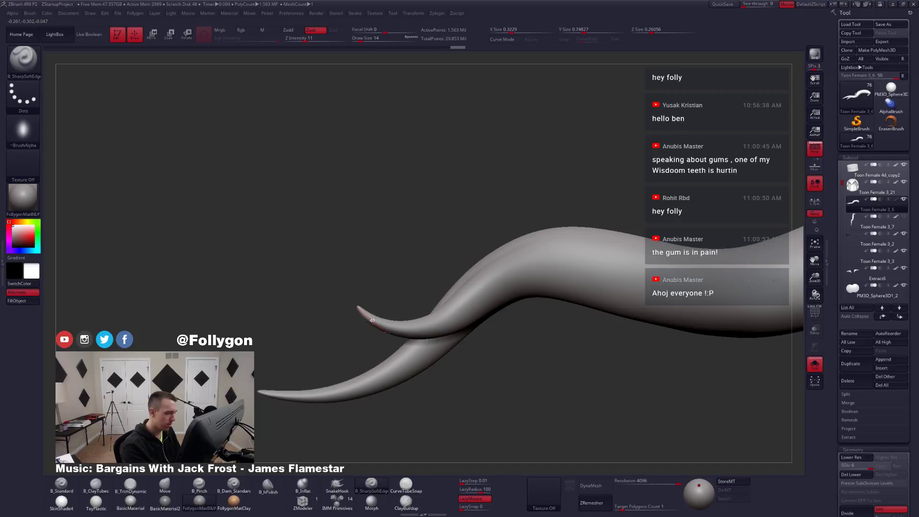
pyautogui.moveTo(386, 332); pyautogui.dragTo(376, 348)
pyautogui.moveTo(482, 491); pyautogui.dragTo(472, 492)
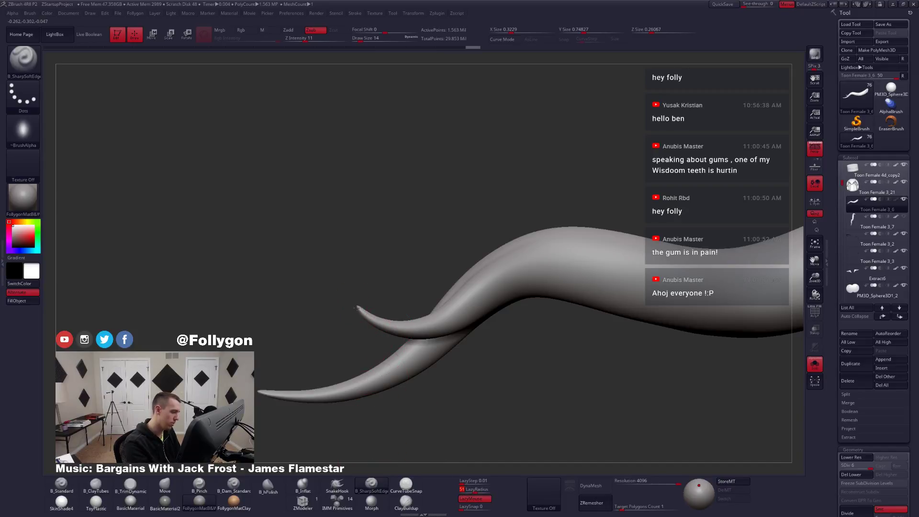
pyautogui.moveTo(387, 331)
pyautogui.mouseDown()
pyautogui.moveTo(428, 330)
pyautogui.moveTo(525, 264)
pyautogui.moveTo(631, 251)
pyautogui.mouseUp()
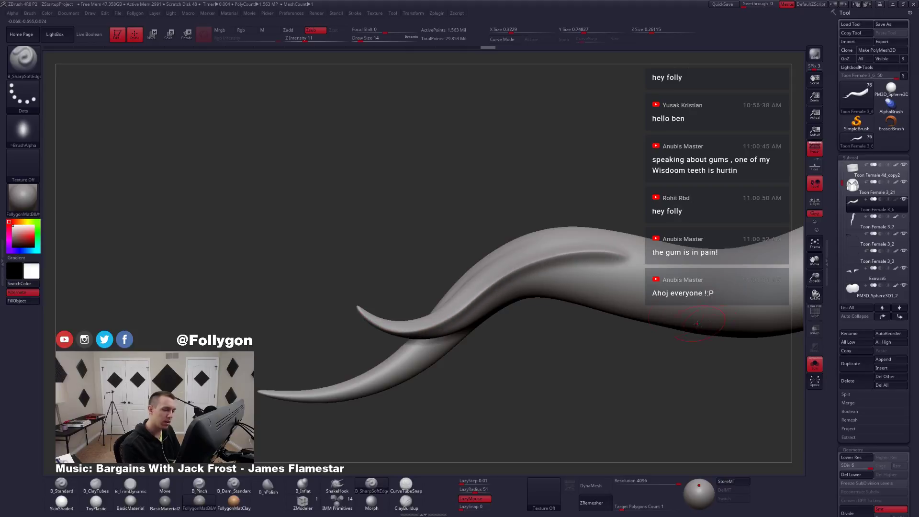
pyautogui.moveTo(468, 290); pyautogui.dragTo(574, 287, button='right')
pyautogui.moveTo(498, 278)
pyautogui.mouseDown(button='right')
pyautogui.moveTo(496, 335)
pyautogui.moveTo(485, 293)
pyautogui.mouseUp(button='right')
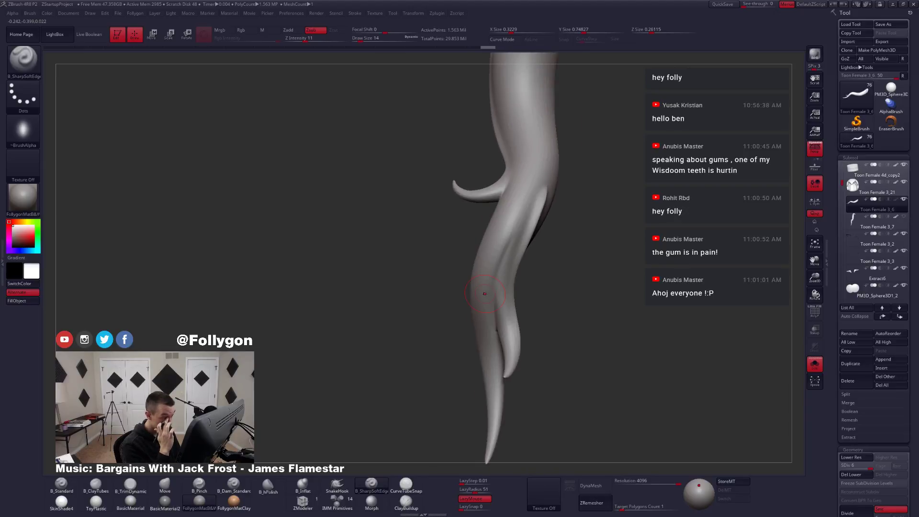
# Carve a long ridge line down the front of the strand toward the fork with draw size 31.
pyautogui.hotkey('shift', 's')
pyautogui.hotkey('shift', 's')
pyautogui.moveTo(457, 319)
pyautogui.mouseDown()
pyautogui.moveTo(490, 326)
pyautogui.moveTo(470, 311)
pyautogui.mouseUp()
pyautogui.hotkey('ctrl', 'z')
pyautogui.press('space')
pyautogui.moveTo(451, 277); pyautogui.dragTo(453, 278)
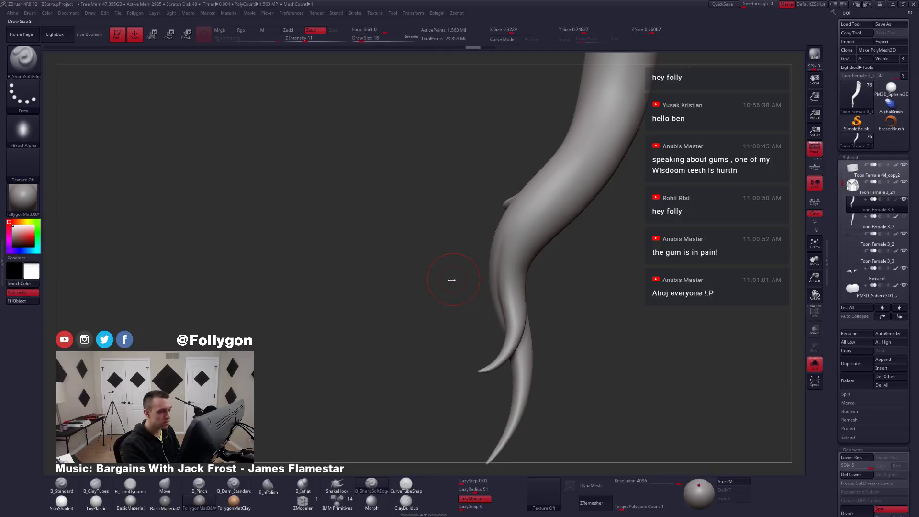
pyautogui.press('space')
pyautogui.moveTo(616, 82)
pyautogui.mouseDown()
pyautogui.moveTo(595, 143)
pyautogui.moveTo(522, 234)
pyautogui.moveTo(506, 282)
pyautogui.moveTo(515, 335)
pyautogui.moveTo(601, 369)
pyautogui.moveTo(574, 377)
pyautogui.moveTo(556, 358)
pyautogui.mouseUp()
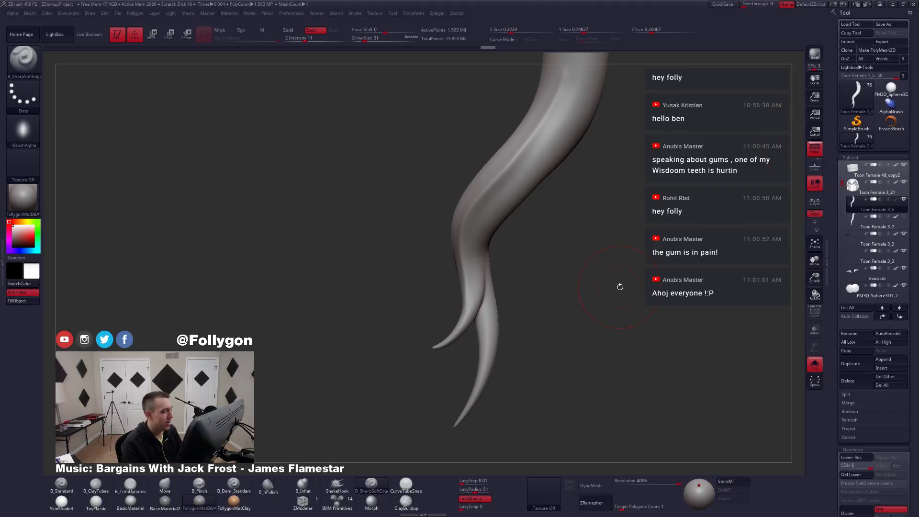
# Carve a groove from the fork up the back of the strand with B_SharpSoftEdge at draw size 16.
pyautogui.moveTo(504, 240)
pyautogui.keyDown('alt'); pyautogui.mouseDown()
pyautogui.moveTo(506, 262)
pyautogui.moveTo(486, 240)
pyautogui.mouseUp(); pyautogui.keyUp('alt')
pyautogui.moveTo(511, 269)
pyautogui.mouseDown()
pyautogui.moveTo(546, 272)
pyautogui.moveTo(523, 294)
pyautogui.moveTo(467, 265)
pyautogui.moveTo(479, 277)
pyautogui.moveTo(472, 272)
pyautogui.mouseUp()
pyautogui.press('space')
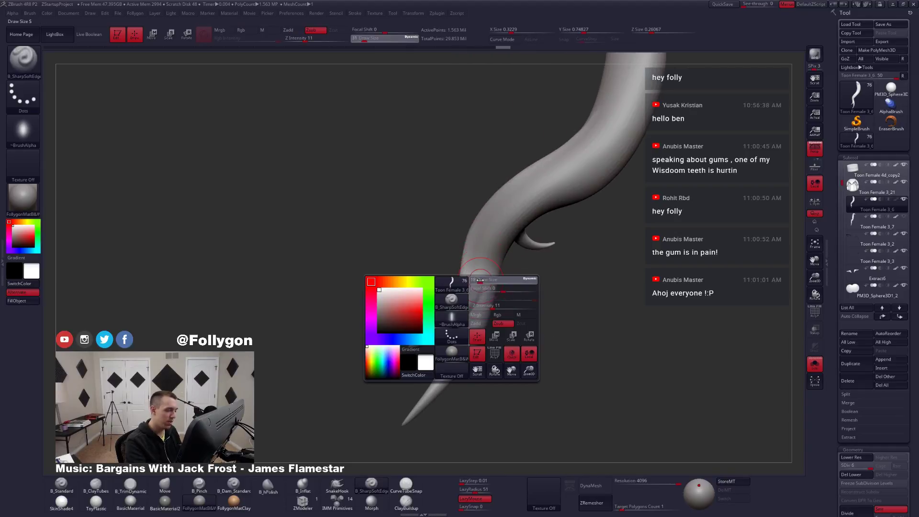
pyautogui.moveTo(509, 314)
pyautogui.mouseDown()
pyautogui.moveTo(479, 299)
pyautogui.moveTo(495, 239)
pyautogui.mouseUp()
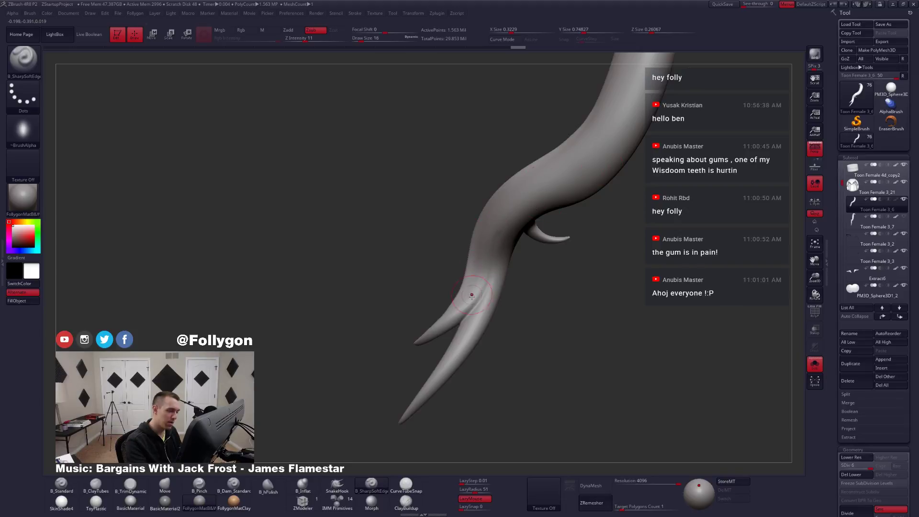
pyautogui.moveTo(462, 321); pyautogui.dragTo(491, 263)
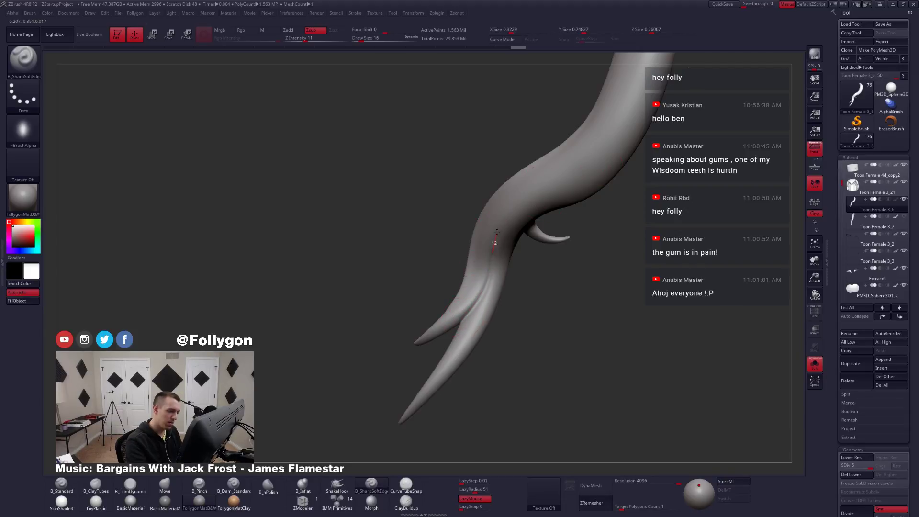
pyautogui.moveTo(496, 232); pyautogui.dragTo(498, 227)
pyautogui.moveTo(550, 287)
pyautogui.mouseDown(button='right')
pyautogui.moveTo(491, 301)
pyautogui.moveTo(491, 281)
pyautogui.moveTo(472, 299)
pyautogui.moveTo(497, 286)
pyautogui.mouseUp(button='right')
# Bring back the full character to review the strand in place, and set the draw size to 25.
pyautogui.hotkey('shift', 's')
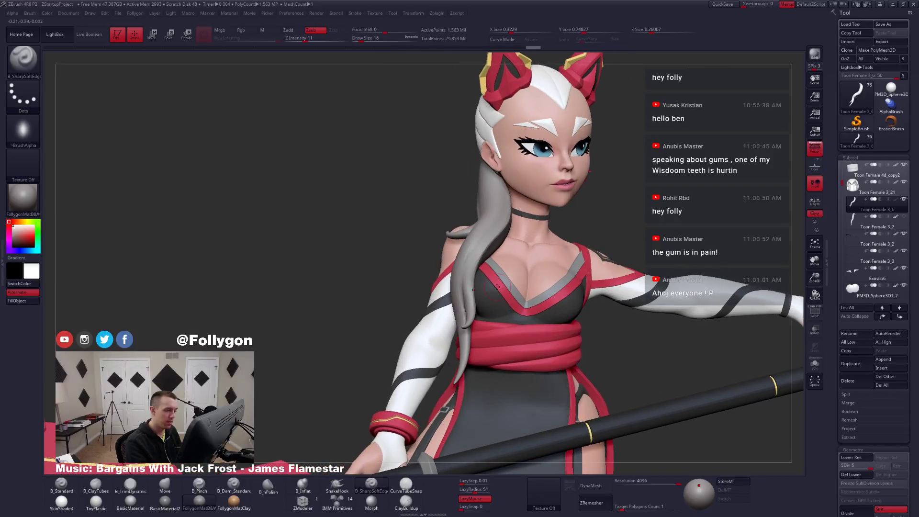
pyautogui.moveTo(497, 286); pyautogui.dragTo(470, 279)
pyautogui.press('space')
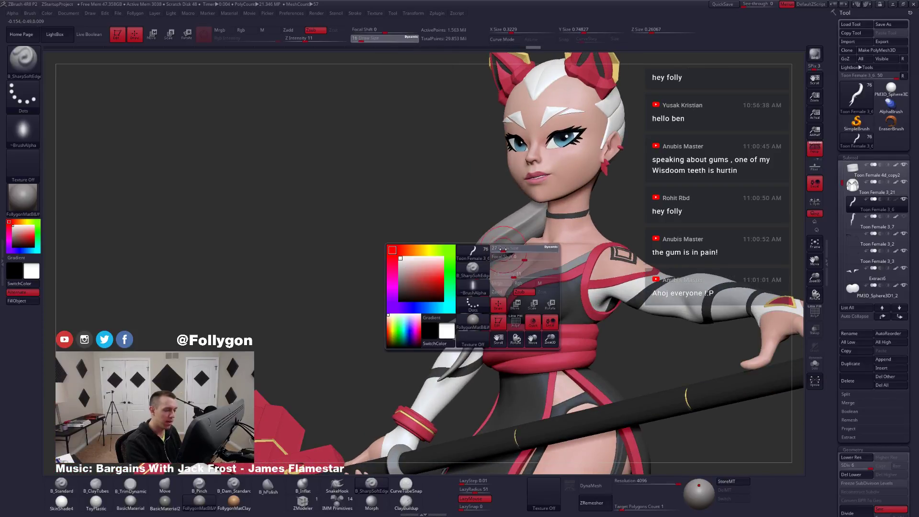
pyautogui.moveTo(495, 250); pyautogui.dragTo(499, 250)
pyautogui.hotkey('shift', 's')
# Isolate the strand, carve a long groove from its fork up to the upper part, and show the whole character again.
pyautogui.keyDown('ctrl'); pyautogui.moveTo(495, 250); pyautogui.dragTo(555, 221, button='right'); pyautogui.keyUp('ctrl')
pyautogui.moveTo(628, 135)
pyautogui.mouseDown()
pyautogui.moveTo(604, 176)
pyautogui.moveTo(502, 247)
pyautogui.moveTo(477, 316)
pyautogui.mouseUp()
pyautogui.moveTo(477, 317)
pyautogui.mouseDown(button='right')
pyautogui.moveTo(416, 301)
pyautogui.moveTo(468, 322)
pyautogui.mouseUp(button='right')
pyautogui.hotkey('shift', 's')
pyautogui.hotkey('ctrl', 'shift', 's')
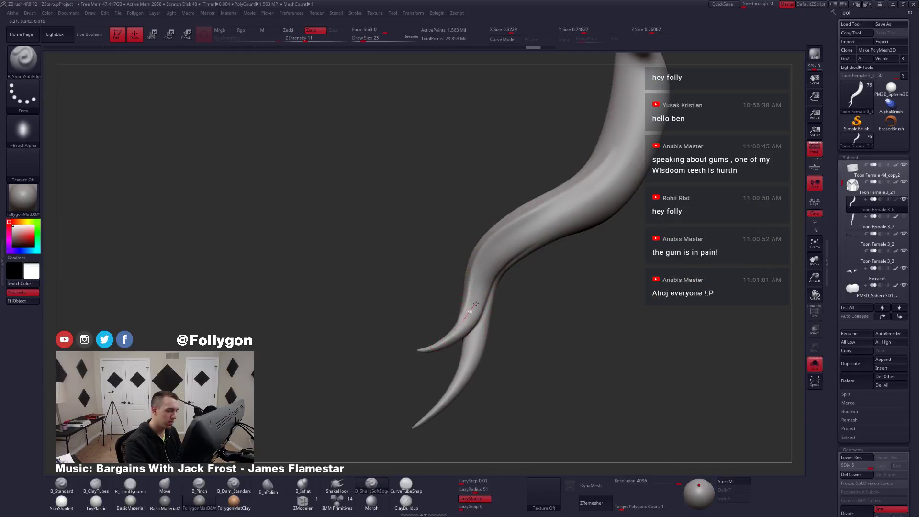
pyautogui.moveTo(475, 303)
pyautogui.mouseDown()
pyautogui.moveTo(486, 268)
pyautogui.moveTo(548, 215)
pyautogui.moveTo(647, 61)
pyautogui.mouseUp()
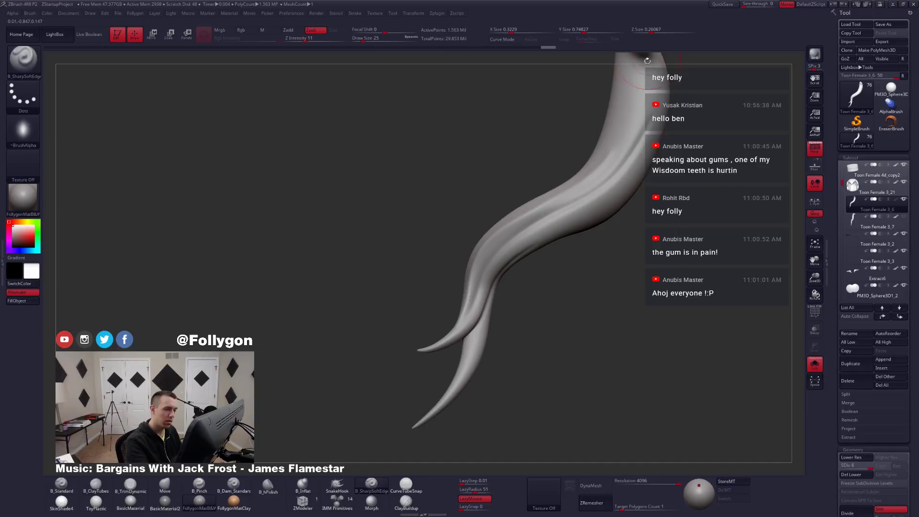
pyautogui.moveTo(656, 259); pyautogui.dragTo(631, 305)
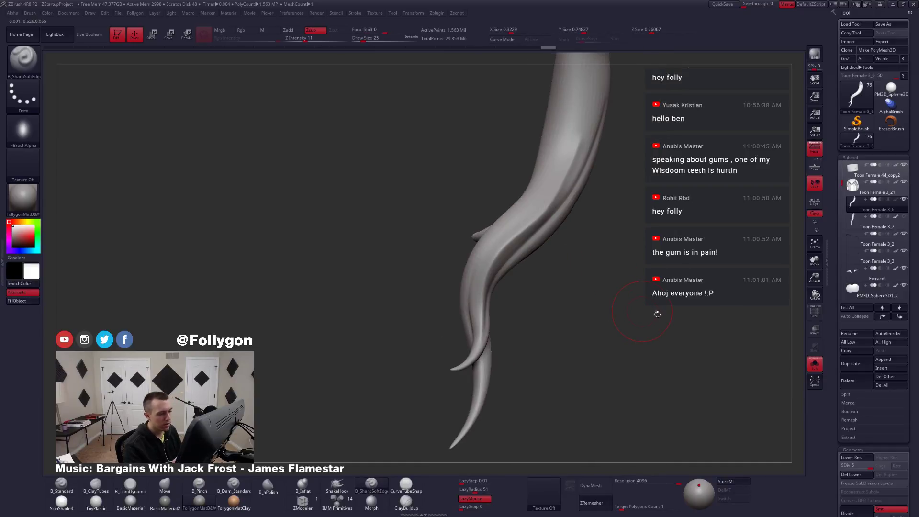
pyautogui.hotkey('ctrl', 'shift', 's')
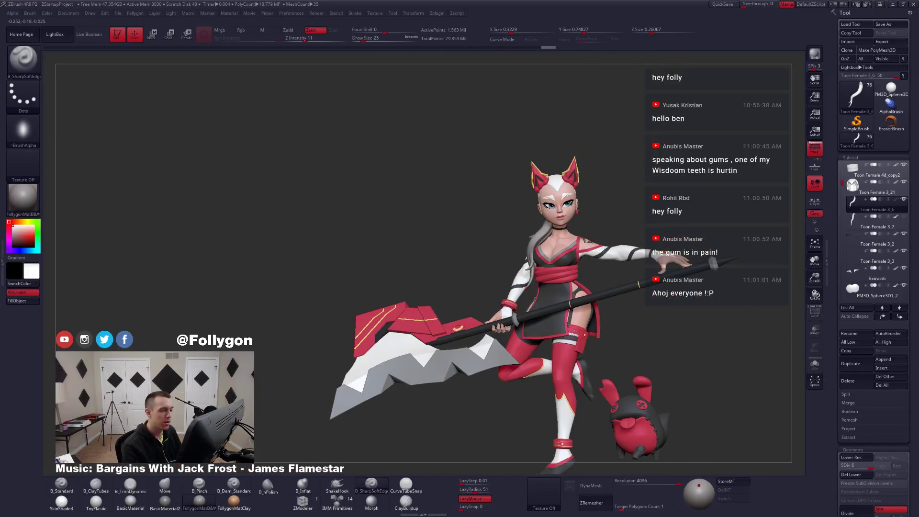
# Isolate the white hair strand and undo the last groove carved along it.
pyautogui.keyDown('alt'); pyautogui.moveTo(639, 332); pyautogui.dragTo(557, 304); pyautogui.keyUp('alt')
pyautogui.hotkey('ctrl', 'shift', 's')
pyautogui.keyDown('alt'); pyautogui.moveTo(445, 165); pyautogui.dragTo(446, 228); pyautogui.keyUp('alt')
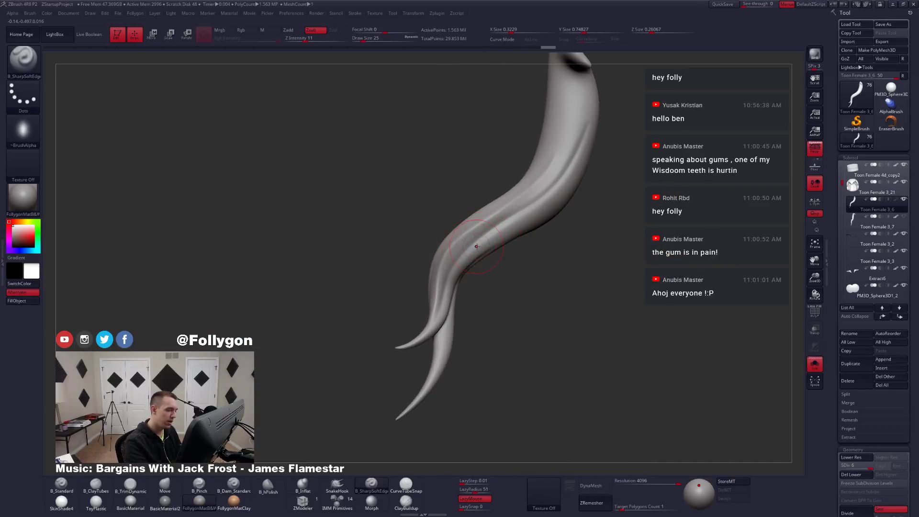
pyautogui.hotkey('ctrl', 'z')
pyautogui.moveTo(470, 242); pyautogui.dragTo(451, 267, button='right')
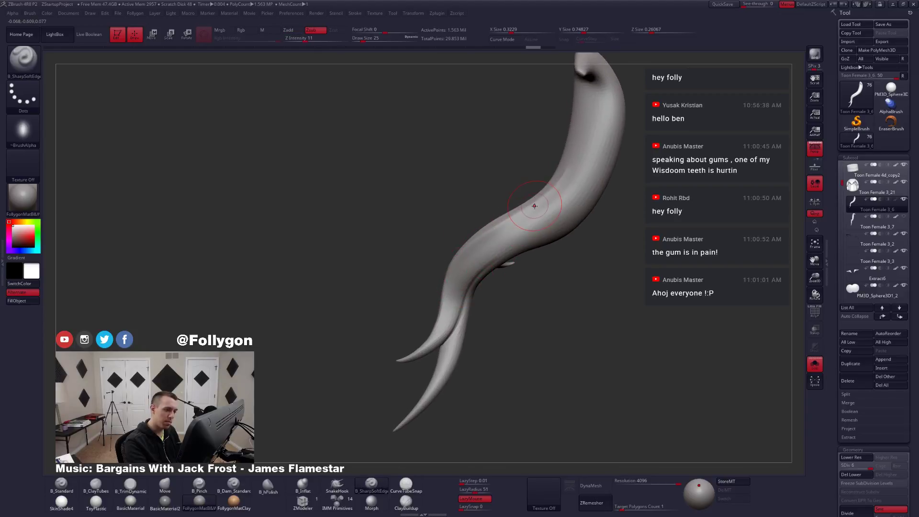
pyautogui.moveTo(550, 198)
pyautogui.mouseDown(button='right')
pyautogui.moveTo(531, 216)
pyautogui.moveTo(556, 217)
pyautogui.mouseUp(button='right')
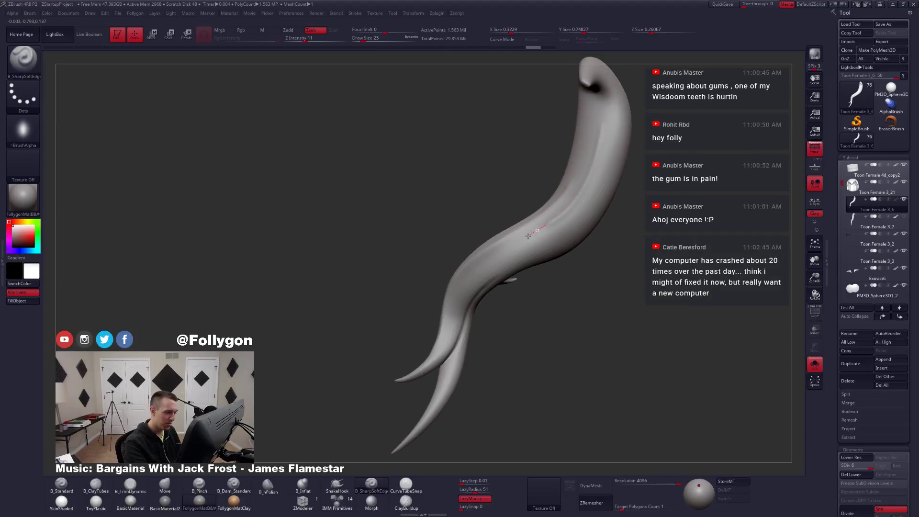
# Recarve the long groove from the upper part of the strand down to the short fork tip at draw size 25.
pyautogui.moveTo(527, 235); pyautogui.dragTo(511, 245)
pyautogui.hotkey('ctrl', 'z')
pyautogui.moveTo(602, 130)
pyautogui.mouseDown()
pyautogui.moveTo(588, 173)
pyautogui.moveTo(559, 214)
pyautogui.moveTo(490, 258)
pyautogui.moveTo(422, 363)
pyautogui.mouseUp()
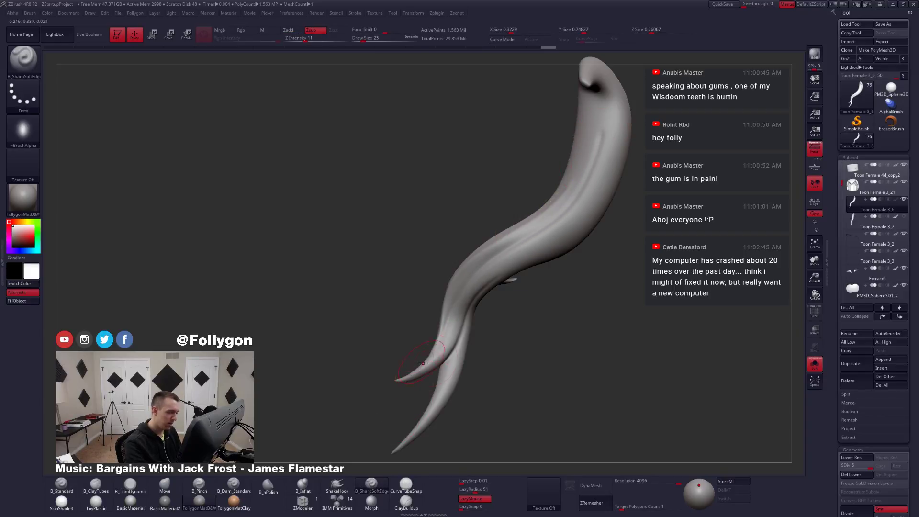
pyautogui.moveTo(422, 363)
pyautogui.mouseDown(button='right')
pyautogui.moveTo(444, 358)
pyautogui.moveTo(409, 362)
pyautogui.mouseUp(button='right')
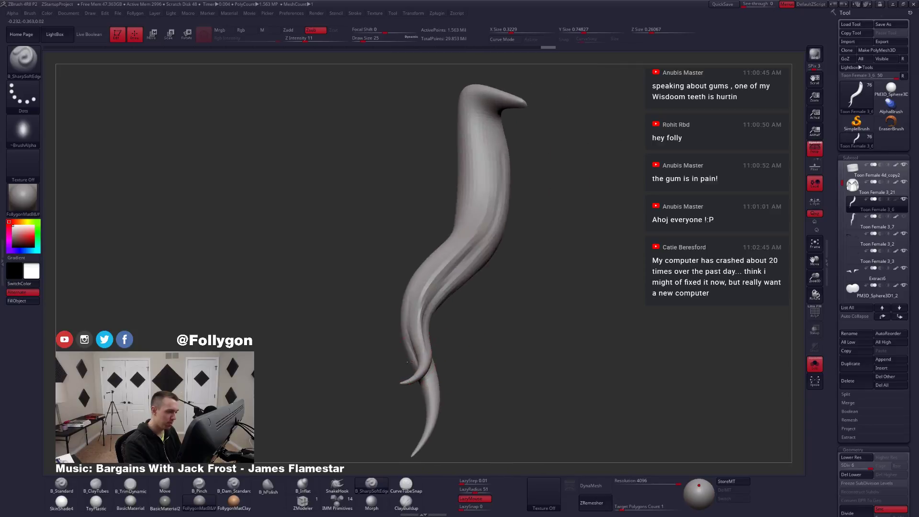
# Carve a groove from the fork up to the upper part of the strand at draw size 16, and show the whole character.
pyautogui.moveTo(408, 361)
pyautogui.mouseDown()
pyautogui.moveTo(386, 365)
pyautogui.moveTo(468, 358)
pyautogui.moveTo(457, 340)
pyautogui.moveTo(454, 286)
pyautogui.mouseUp()
pyautogui.press('space')
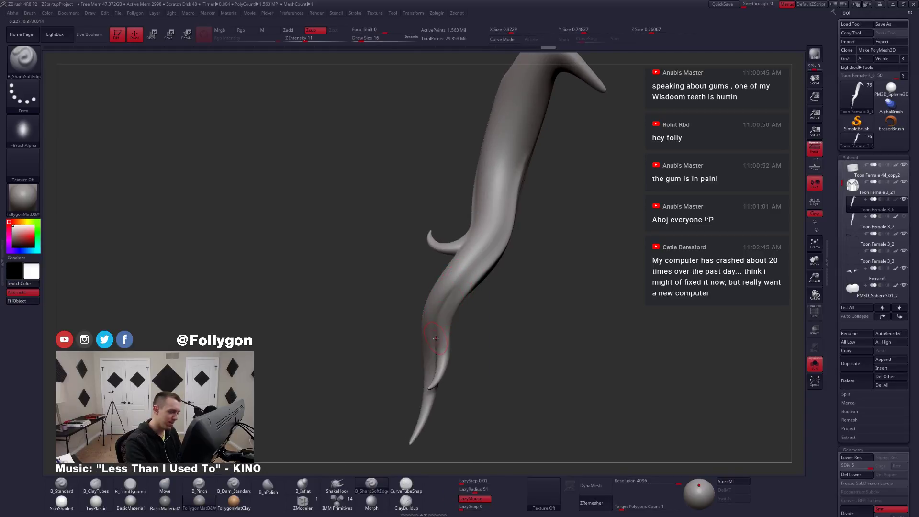
pyautogui.moveTo(411, 360); pyautogui.dragTo(432, 348)
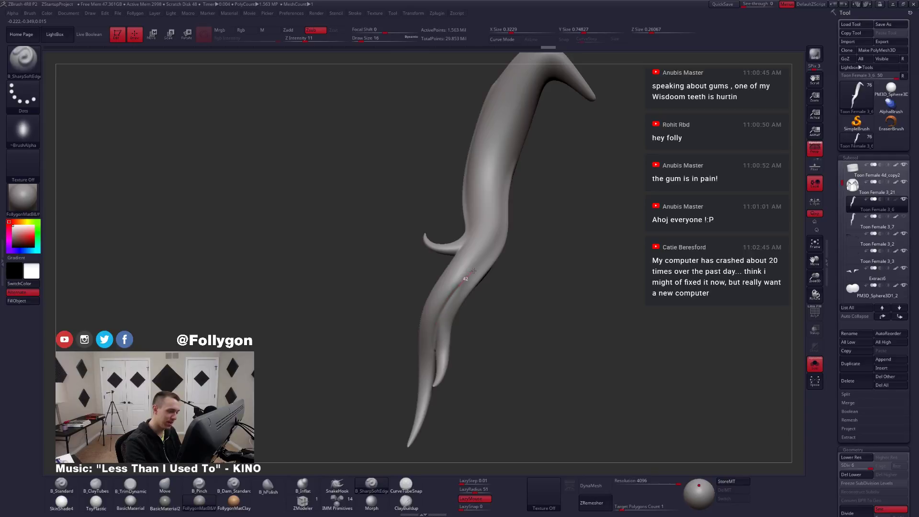
pyautogui.moveTo(474, 271)
pyautogui.mouseDown()
pyautogui.moveTo(494, 240)
pyautogui.moveTo(504, 149)
pyautogui.mouseUp()
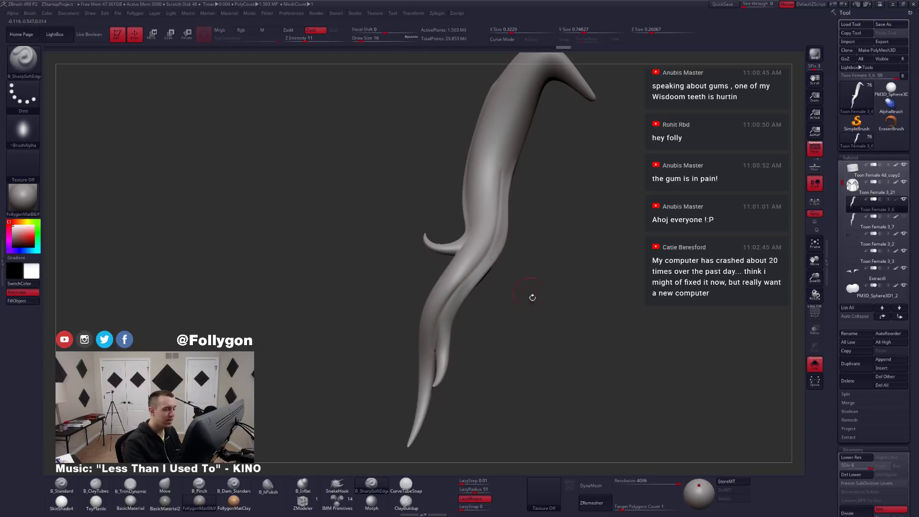
pyautogui.moveTo(532, 297); pyautogui.dragTo(544, 327)
pyautogui.moveTo(570, 366); pyautogui.dragTo(572, 353)
pyautogui.hotkey('shift', 's')
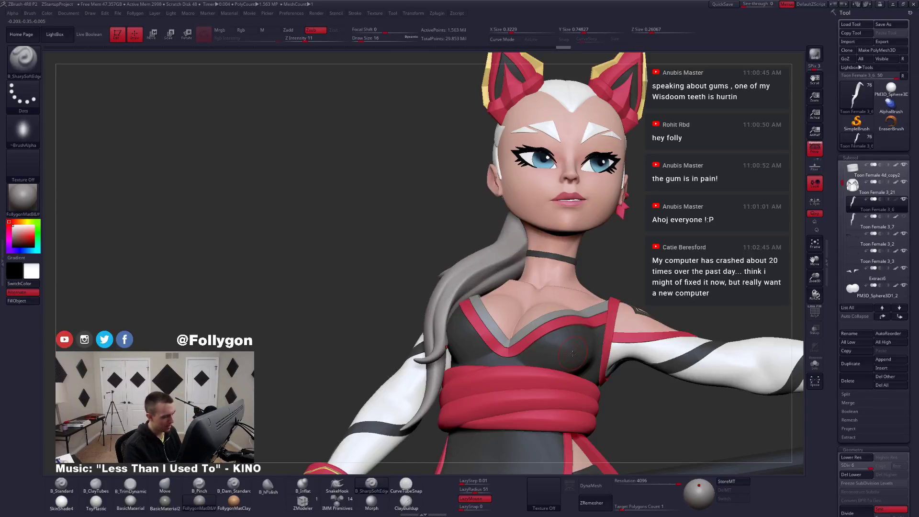
# Isolate the strand and carve a long ridge past the side curl down to the long tip at draw size 31.
pyautogui.hotkey('ctrl', 'shift', 's')
pyautogui.moveTo(476, 357); pyautogui.dragTo(420, 337)
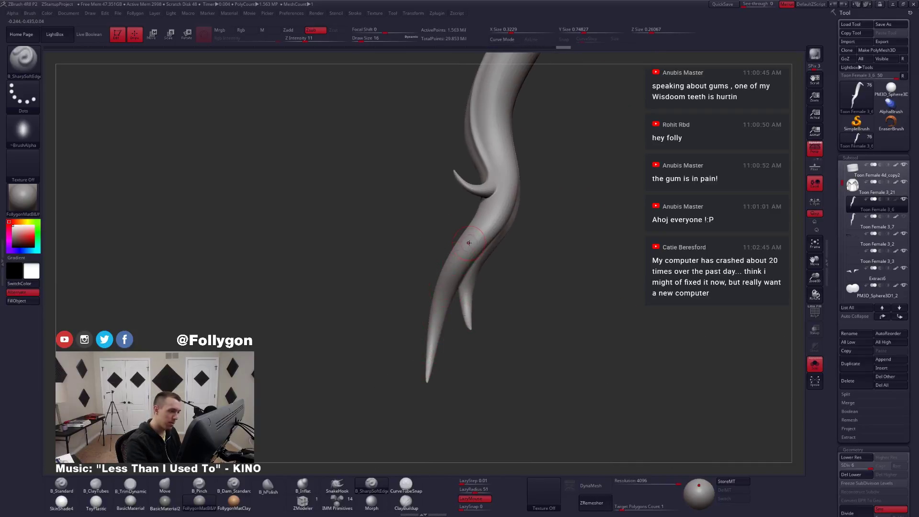
pyautogui.press('space')
pyautogui.moveTo(468, 242); pyautogui.dragTo(470, 243)
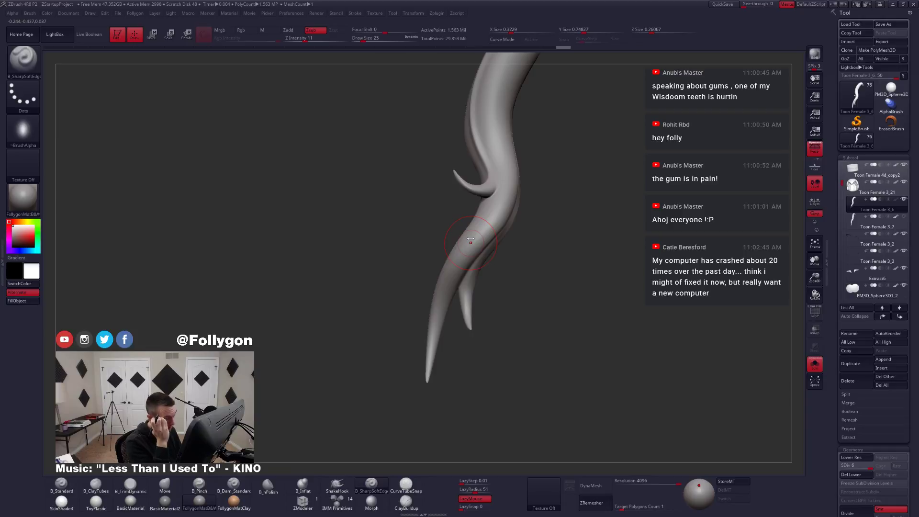
pyautogui.press('space')
pyautogui.moveTo(497, 146); pyautogui.dragTo(501, 146)
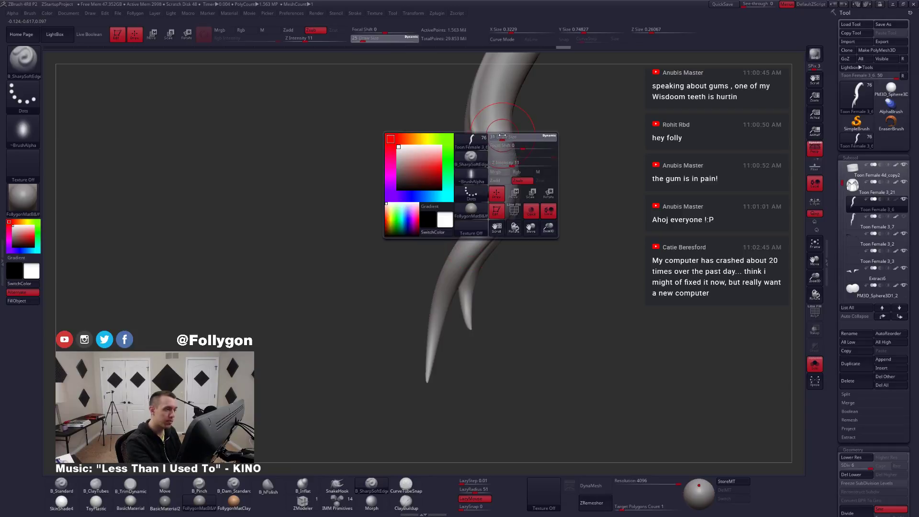
pyautogui.moveTo(500, 107)
pyautogui.mouseDown()
pyautogui.moveTo(506, 171)
pyautogui.moveTo(498, 221)
pyautogui.moveTo(452, 268)
pyautogui.moveTo(429, 368)
pyautogui.mouseUp()
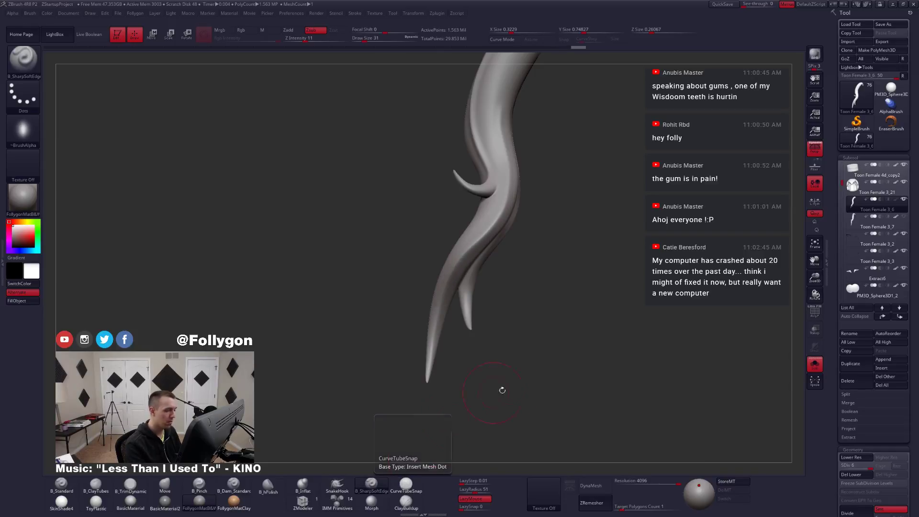
pyautogui.moveTo(500, 387)
pyautogui.mouseDown()
pyautogui.moveTo(494, 379)
pyautogui.moveTo(505, 400)
pyautogui.moveTo(507, 365)
pyautogui.moveTo(599, 369)
pyautogui.mouseUp()
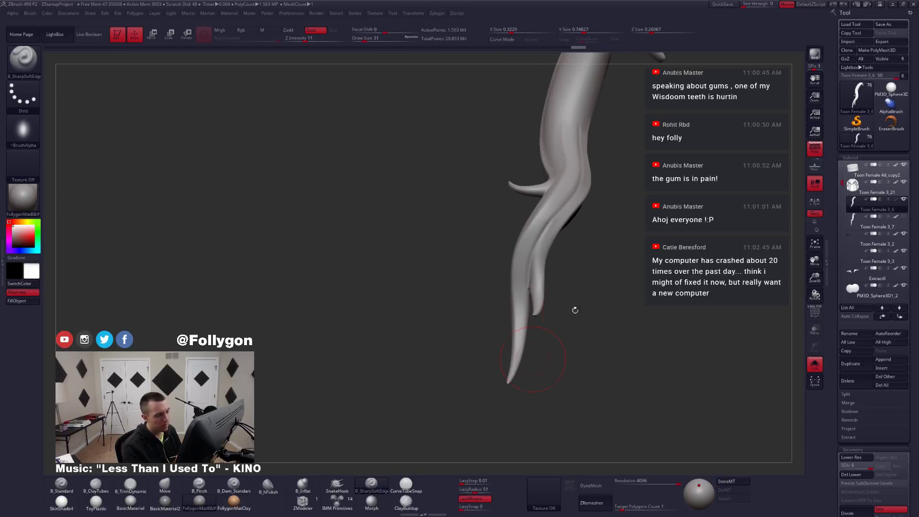
# Deepen the groove running from the fork up the strand, reducing the draw size to 20 and then 13.
pyautogui.press('space')
pyautogui.moveTo(529, 263); pyautogui.dragTo(483, 351)
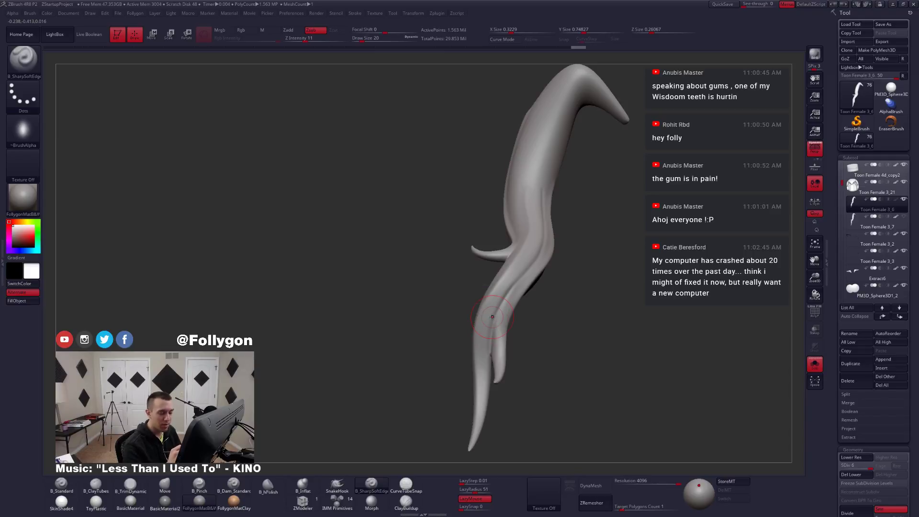
pyautogui.moveTo(505, 347); pyautogui.dragTo(489, 340, button='right')
pyautogui.press('space')
pyautogui.click(488, 340)
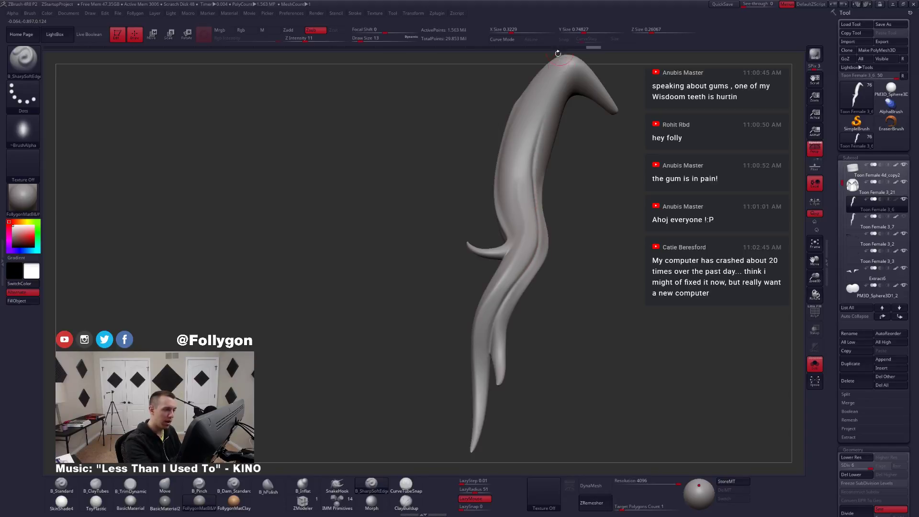
# Undo the last groove stroke and recarve the groove from the upper strand down toward the fork at draw size 13.
pyautogui.moveTo(553, 260)
pyautogui.mouseDown()
pyautogui.moveTo(537, 246)
pyautogui.moveTo(565, 207)
pyautogui.mouseUp()
pyautogui.moveTo(565, 208); pyautogui.dragTo(562, 236, button='right')
pyautogui.hotkey('ctrl', 'z')
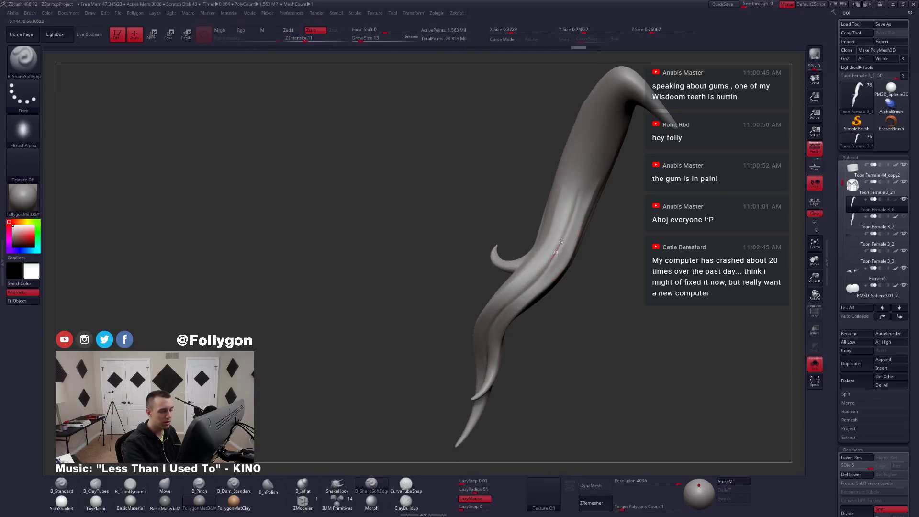
pyautogui.moveTo(561, 241); pyautogui.dragTo(575, 201)
pyautogui.moveTo(594, 128); pyautogui.dragTo(598, 119)
pyautogui.moveTo(574, 206)
pyautogui.mouseDown()
pyautogui.moveTo(561, 242)
pyautogui.moveTo(521, 296)
pyautogui.mouseUp()
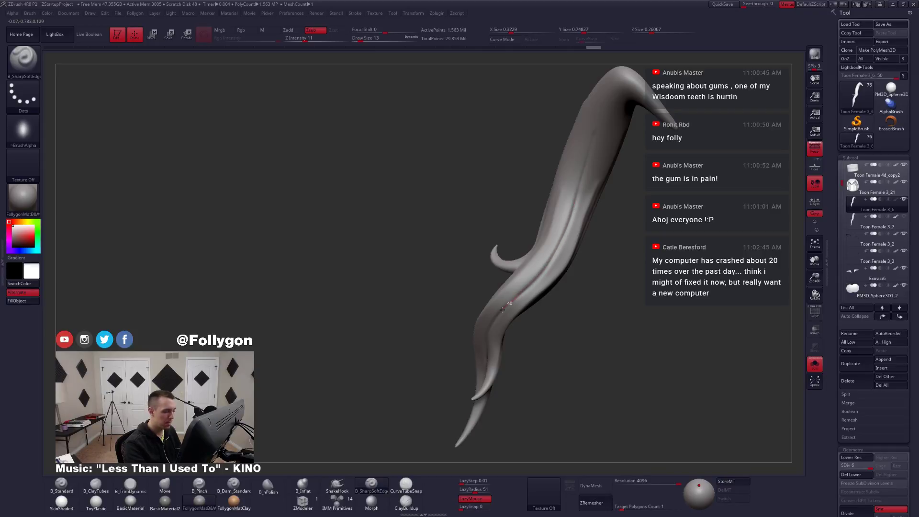
pyautogui.moveTo(484, 326); pyautogui.dragTo(483, 330)
pyautogui.moveTo(484, 320); pyautogui.dragTo(503, 310, button='right')
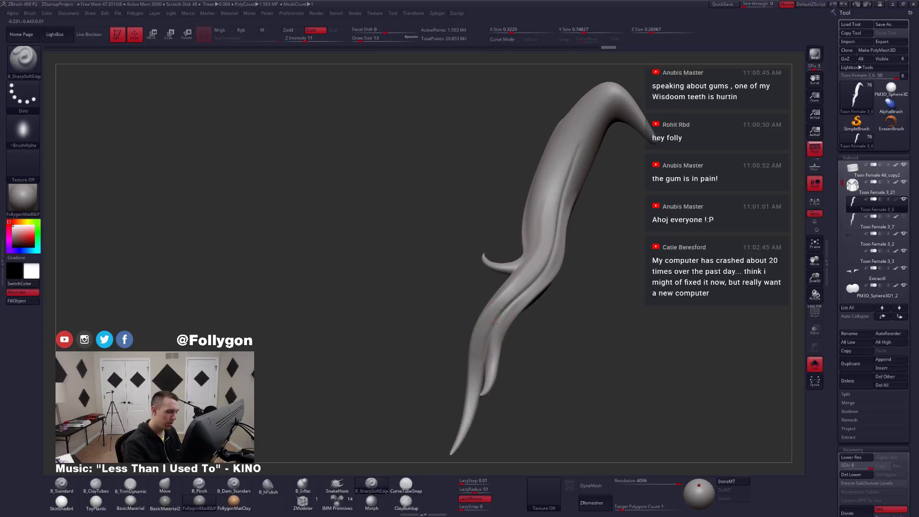
# Examine the isolated strand from several angles and check it in place on the full character.
pyautogui.moveTo(483, 352); pyautogui.dragTo(518, 338, button='right')
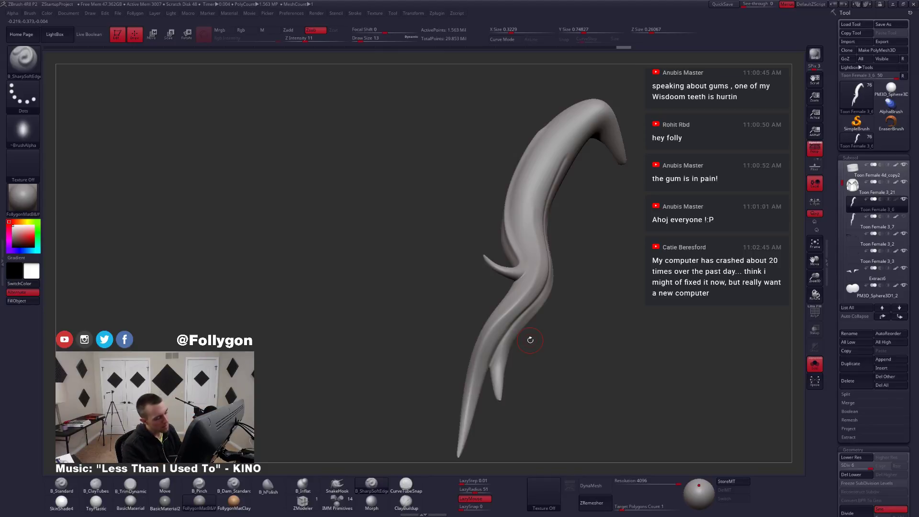
pyautogui.moveTo(515, 356)
pyautogui.mouseDown(button='right')
pyautogui.moveTo(513, 389)
pyautogui.moveTo(546, 371)
pyautogui.moveTo(534, 375)
pyautogui.moveTo(526, 347)
pyautogui.mouseUp(button='right')
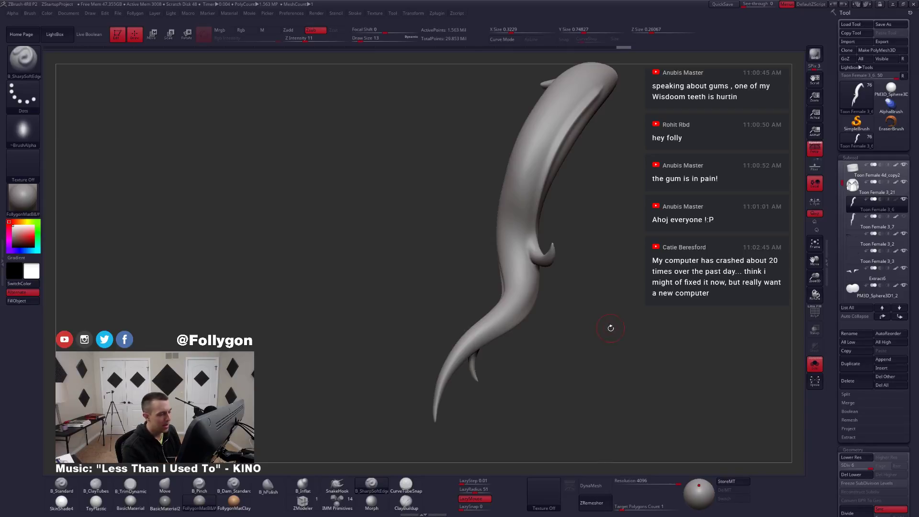
pyautogui.moveTo(610, 328); pyautogui.dragTo(606, 324, button='right')
pyautogui.moveTo(546, 303); pyautogui.dragTo(545, 354, button='right')
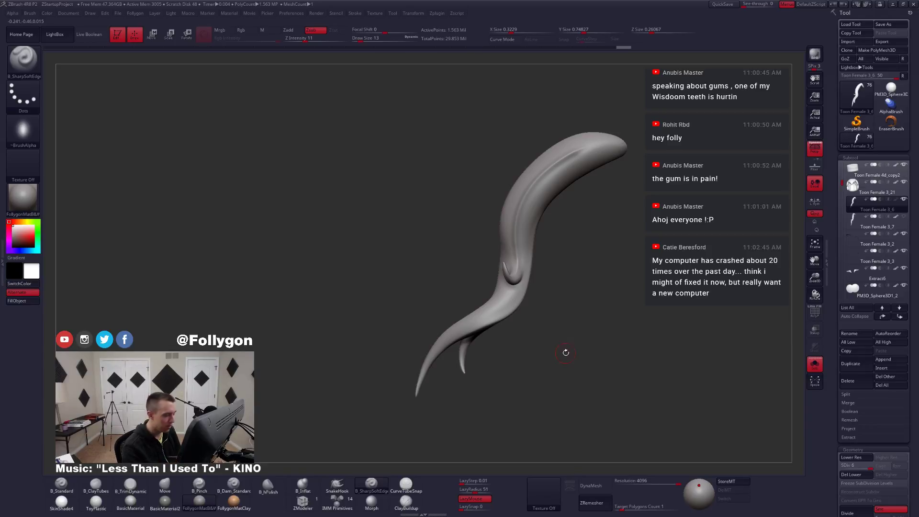
pyautogui.moveTo(566, 352)
pyautogui.mouseDown()
pyautogui.moveTo(560, 362)
pyautogui.moveTo(552, 357)
pyautogui.mouseUp()
pyautogui.hotkey('shift', 's')
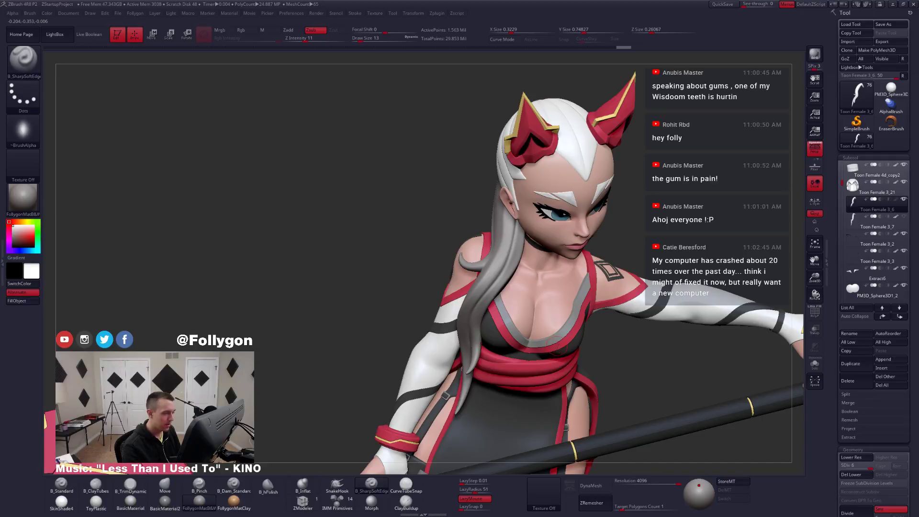
# Isolate the strand and carve a groove along its middle above the side curl at draw size 18.
pyautogui.hotkey('shift', 's')
pyautogui.moveTo(467, 260)
pyautogui.keyDown('alt'); pyautogui.mouseDown(button='right')
pyautogui.moveTo(481, 324)
pyautogui.moveTo(489, 318)
pyautogui.mouseUp(button='right'); pyautogui.keyUp('alt')
pyautogui.press('space')
pyautogui.moveTo(515, 270); pyautogui.dragTo(518, 270)
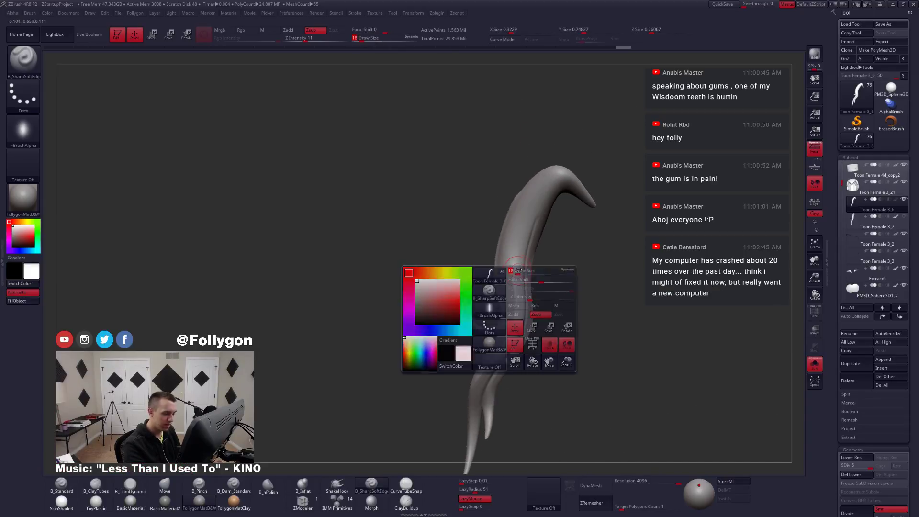
pyautogui.moveTo(518, 271); pyautogui.dragTo(510, 367, button='right')
pyautogui.press('space')
pyautogui.moveTo(515, 274); pyautogui.dragTo(496, 276, button='right')
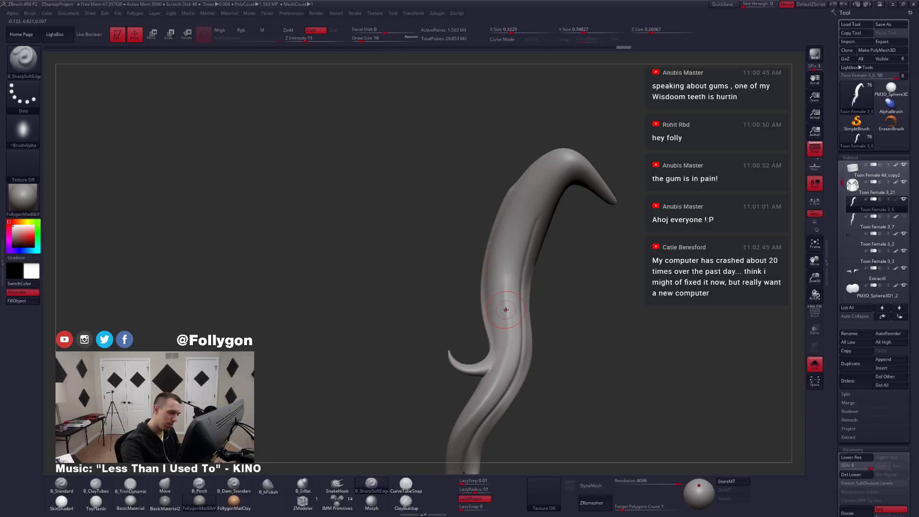
pyautogui.moveTo(507, 310); pyautogui.dragTo(503, 295)
pyautogui.moveTo(506, 247); pyautogui.dragTo(502, 250)
pyautogui.hotkey('ctrl', 'z')
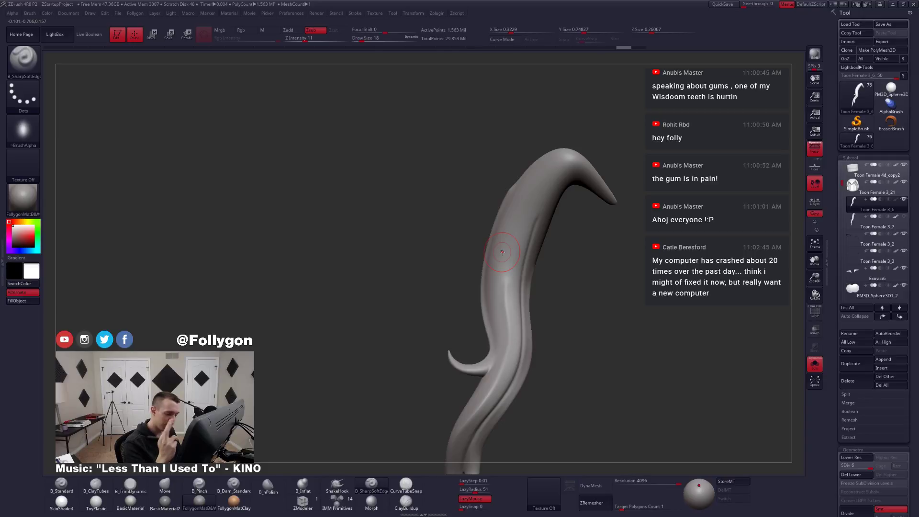
# Extend the middle groove up toward the strand's upper bend and blend its lower part at draw size 20.
pyautogui.press('space')
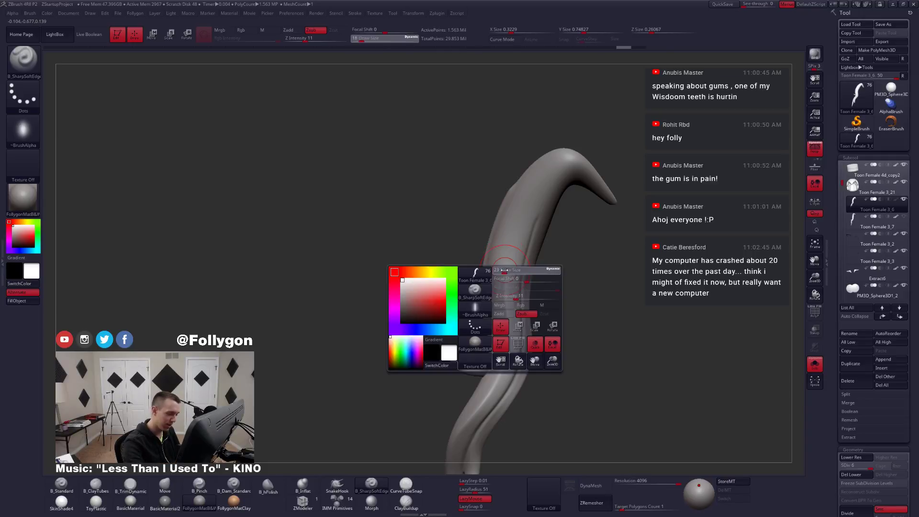
pyautogui.moveTo(502, 272); pyautogui.dragTo(505, 272)
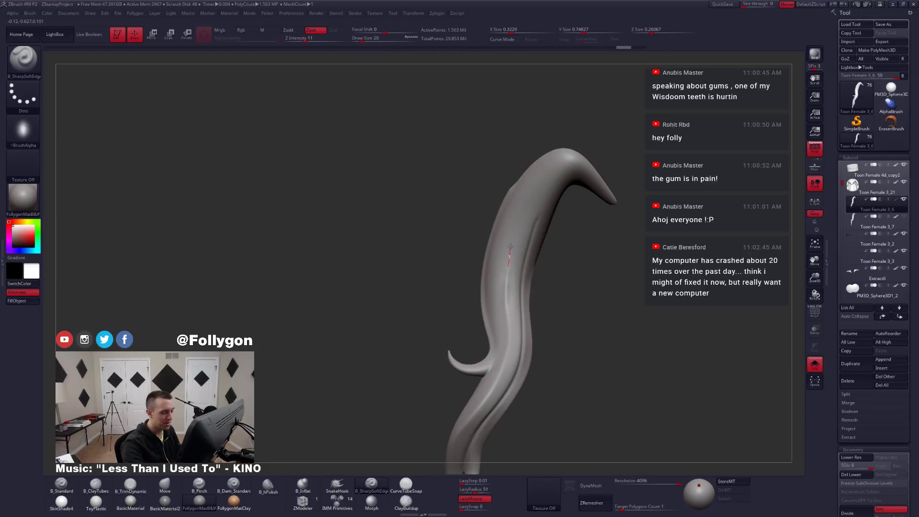
pyautogui.moveTo(524, 212); pyautogui.dragTo(533, 201)
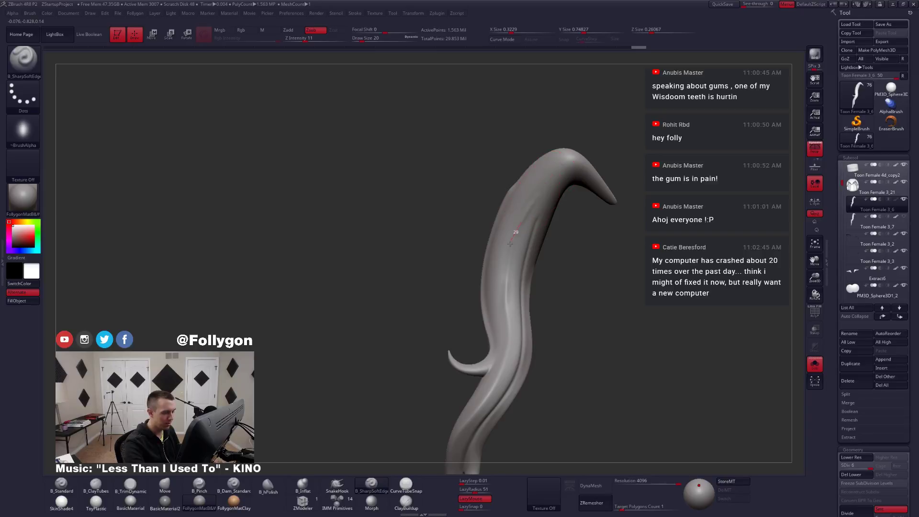
pyautogui.moveTo(509, 339); pyautogui.dragTo(510, 339)
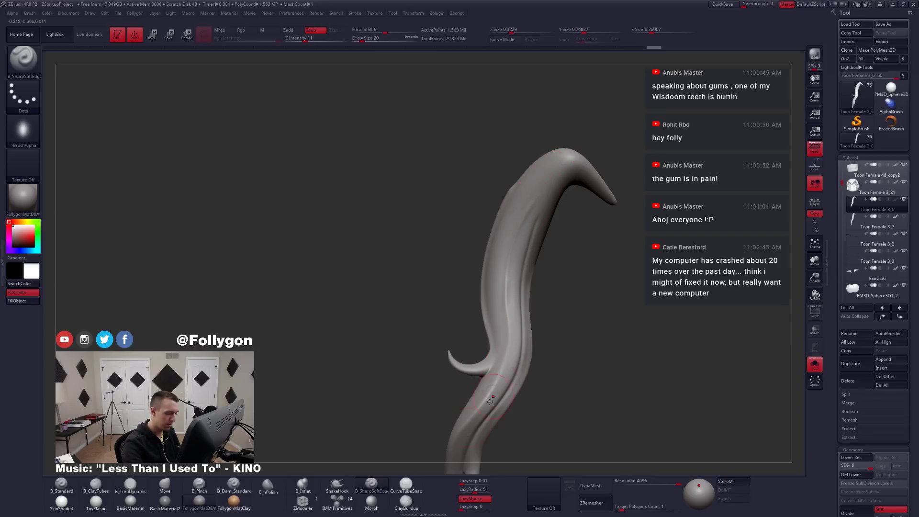
pyautogui.moveTo(510, 338)
pyautogui.mouseDown(button='right')
pyautogui.moveTo(519, 339)
pyautogui.moveTo(480, 334)
pyautogui.mouseUp(button='right')
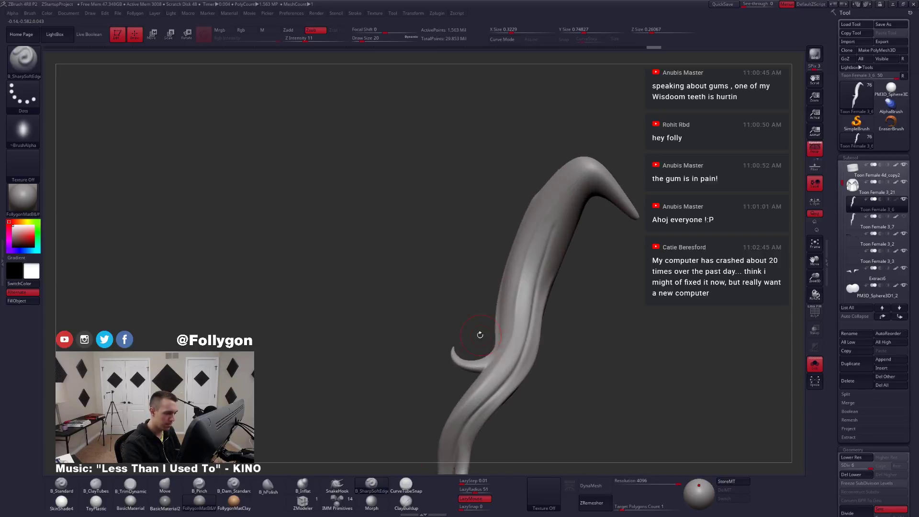
# Carve a groove over the upper bend to the pointed root end and down the upper strand at draw size 22.
pyautogui.moveTo(534, 222)
pyautogui.keyDown('alt'); pyautogui.mouseDown(button='right')
pyautogui.moveTo(507, 271)
pyautogui.moveTo(494, 332)
pyautogui.mouseUp(button='right'); pyautogui.keyUp('alt')
pyautogui.press('space')
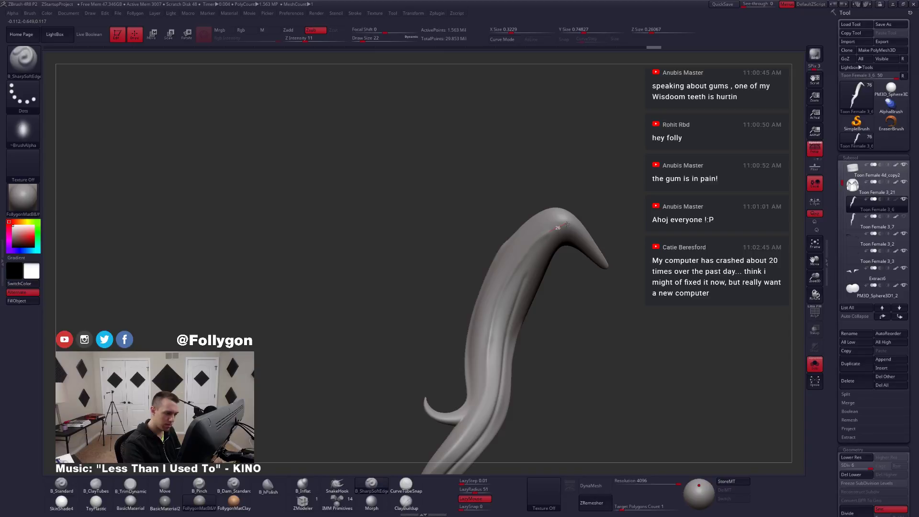
pyautogui.moveTo(569, 229); pyautogui.dragTo(606, 259)
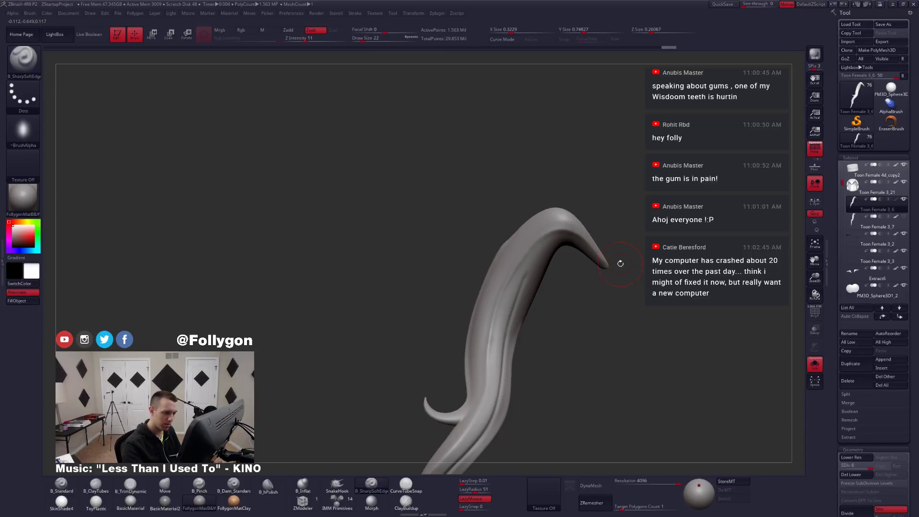
pyautogui.moveTo(595, 254); pyautogui.dragTo(579, 241, button='right')
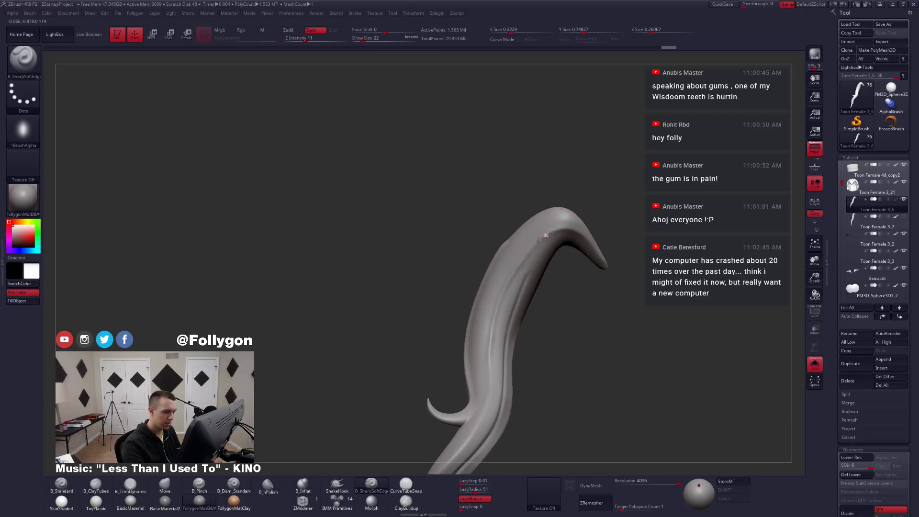
pyautogui.moveTo(507, 282); pyautogui.dragTo(492, 327)
# Show the full character again and review the strand from the side and behind the head.
pyautogui.moveTo(483, 380)
pyautogui.mouseDown(button='right')
pyautogui.moveTo(523, 375)
pyautogui.moveTo(533, 290)
pyautogui.moveTo(558, 245)
pyautogui.mouseUp(button='right')
pyautogui.hotkey('alt', 'shift', 's')
pyautogui.moveTo(665, 335); pyautogui.dragTo(560, 348, button='right')
pyautogui.moveTo(497, 371); pyautogui.dragTo(547, 389, button='right')
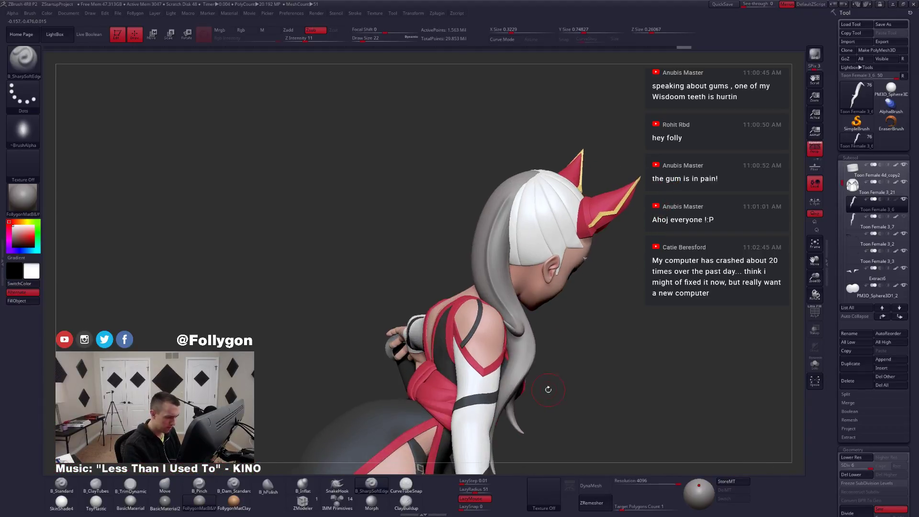
# Isolate the strand and carve flowing grooves down its upper face and along the side above the curl at draw size 22.
pyautogui.hotkey('alt', 'shift', 's')
pyautogui.keyDown('alt'); pyautogui.moveTo(528, 358); pyautogui.dragTo(525, 210, button='right'); pyautogui.keyUp('alt')
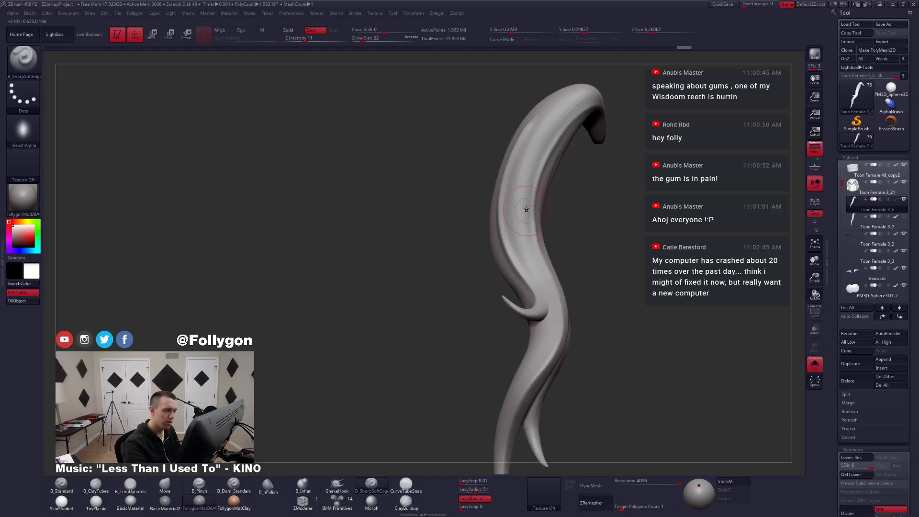
pyautogui.moveTo(589, 93)
pyautogui.mouseDown()
pyautogui.moveTo(561, 109)
pyautogui.moveTo(529, 150)
pyautogui.moveTo(518, 207)
pyautogui.moveTo(538, 277)
pyautogui.mouseUp()
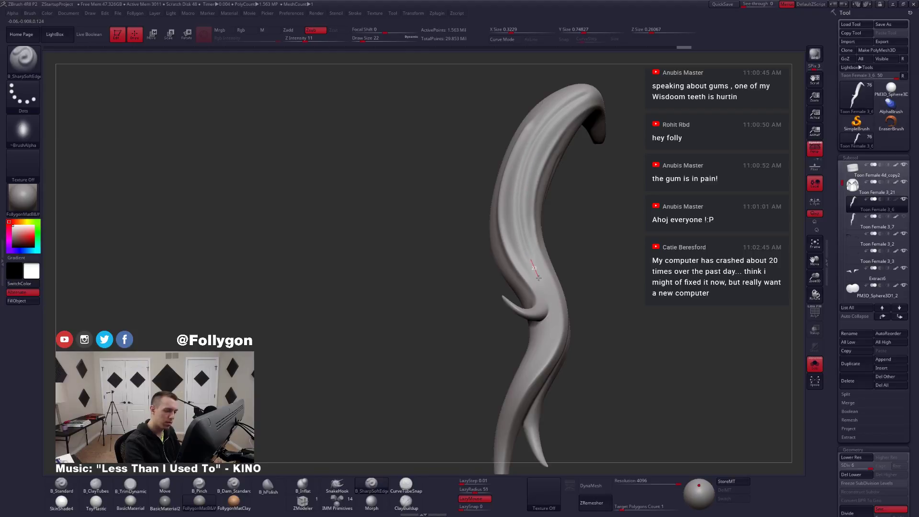
pyautogui.moveTo(552, 311); pyautogui.dragTo(553, 317)
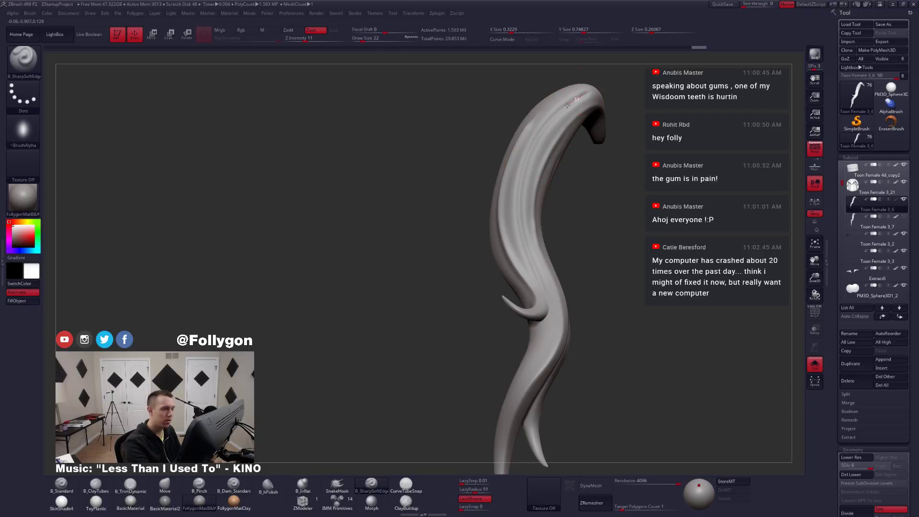
pyautogui.moveTo(567, 104)
pyautogui.mouseDown()
pyautogui.moveTo(544, 127)
pyautogui.moveTo(517, 196)
pyautogui.moveTo(525, 252)
pyautogui.moveTo(554, 327)
pyautogui.mouseUp()
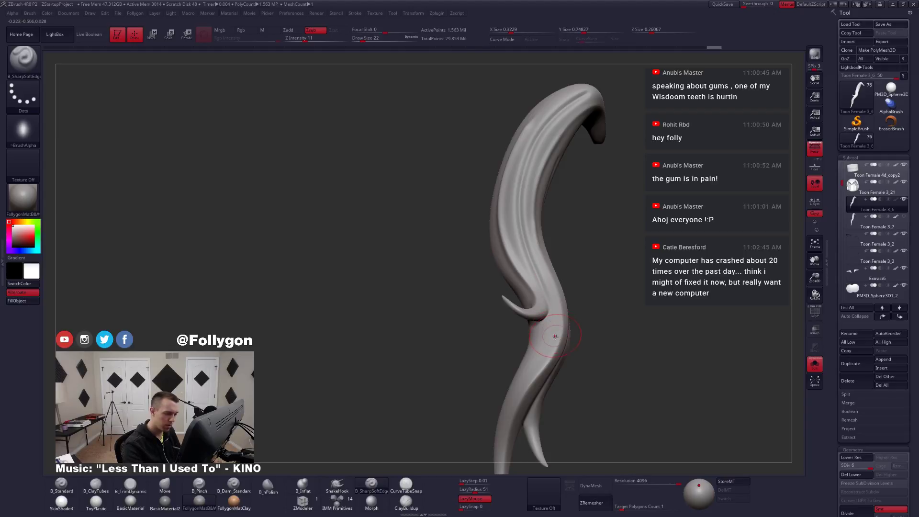
pyautogui.moveTo(550, 343)
pyautogui.mouseDown(button='right')
pyautogui.moveTo(524, 343)
pyautogui.moveTo(532, 335)
pyautogui.moveTo(538, 352)
pyautogui.moveTo(508, 375)
pyautogui.moveTo(512, 349)
pyautogui.moveTo(500, 383)
pyautogui.mouseUp(button='right')
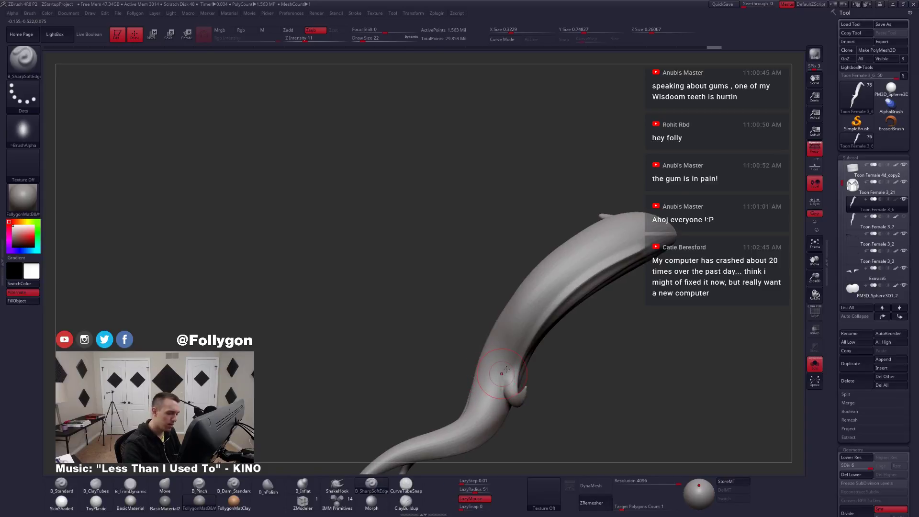
pyautogui.moveTo(507, 369); pyautogui.dragTo(510, 361)
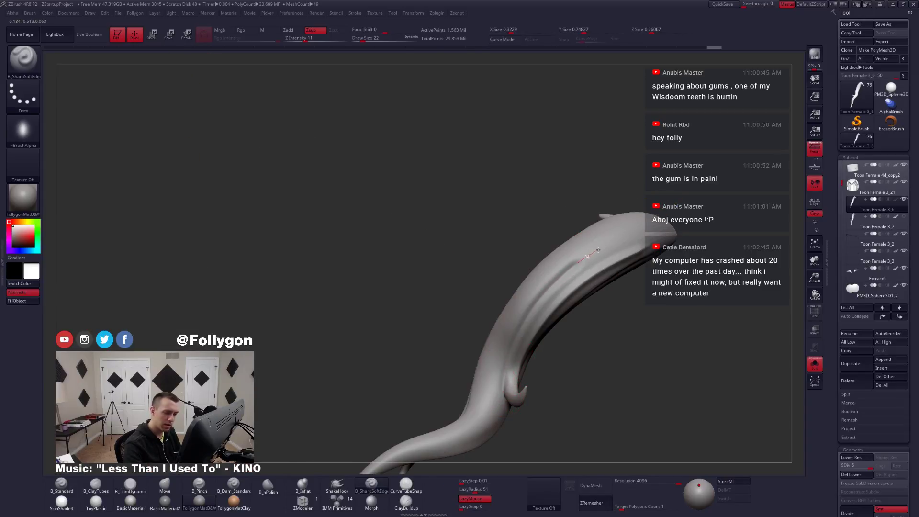
# Carve a groove from below the side curl down the lower strand to its pointed tip at draw size 23.
pyautogui.moveTo(591, 261)
pyautogui.mouseDown(button='right')
pyautogui.moveTo(552, 320)
pyautogui.moveTo(563, 353)
pyautogui.moveTo(576, 330)
pyautogui.moveTo(574, 358)
pyautogui.moveTo(561, 361)
pyautogui.moveTo(526, 326)
pyautogui.moveTo(583, 326)
pyautogui.moveTo(517, 396)
pyautogui.moveTo(536, 364)
pyautogui.moveTo(550, 283)
pyautogui.moveTo(529, 328)
pyautogui.moveTo(565, 271)
pyautogui.mouseUp(button='right')
pyautogui.hotkey('shift', 's')
pyautogui.hotkey('ctrl', 'shift', 's')
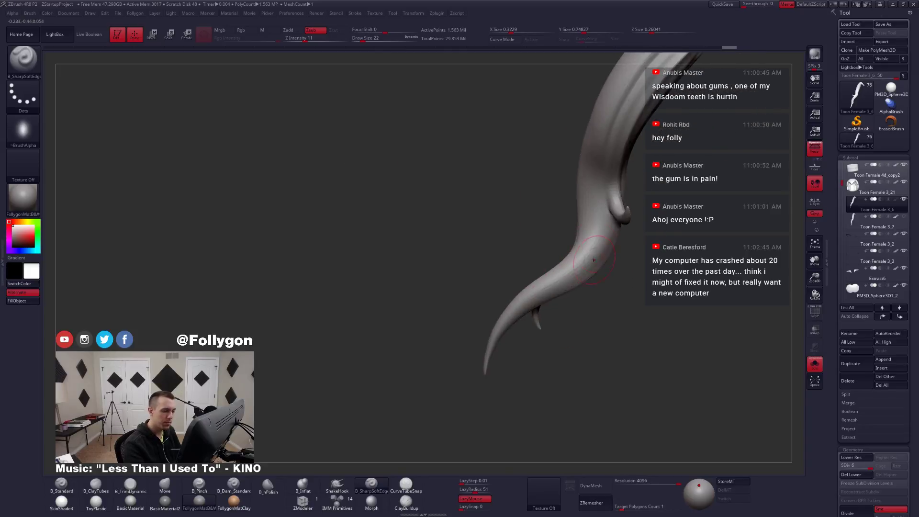
pyautogui.press('space')
pyautogui.moveTo(595, 221); pyautogui.dragTo(597, 219)
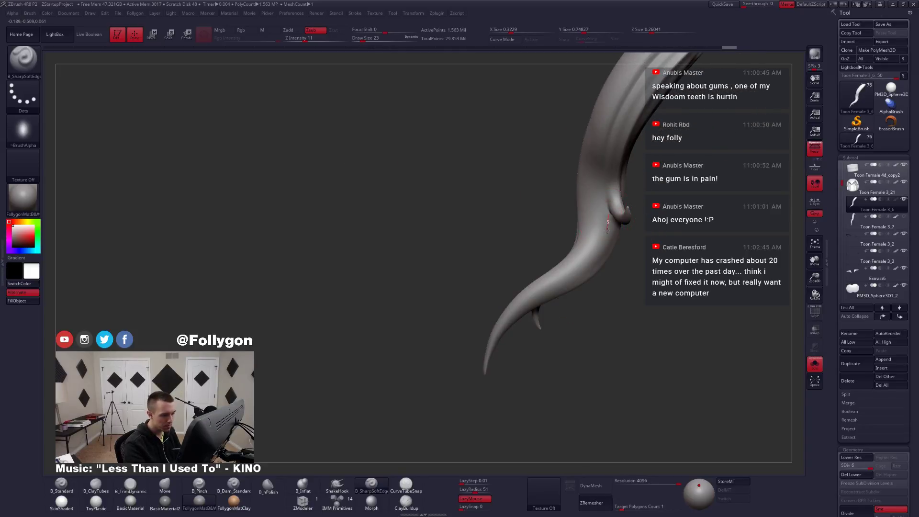
pyautogui.moveTo(492, 339); pyautogui.dragTo(494, 354)
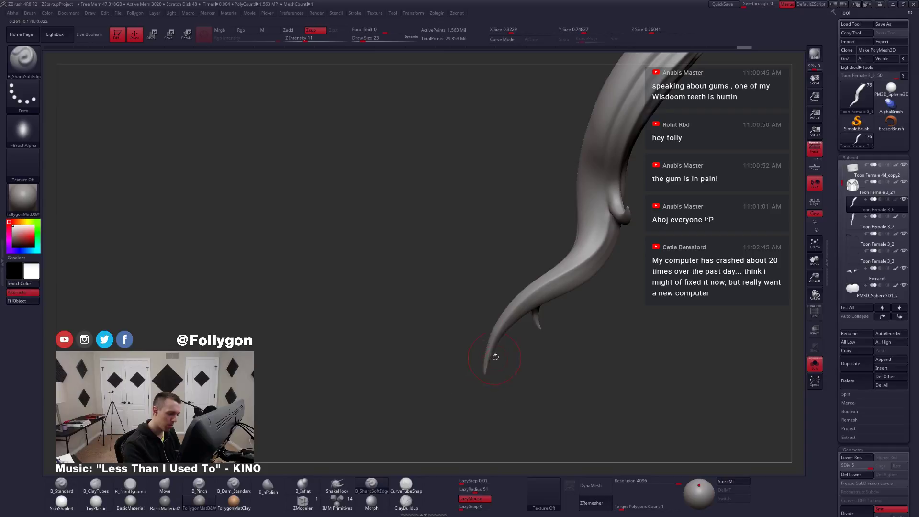
# Switch to the B_Pinch brush with a lazy radius of 53 and a draw size of 7.
pyautogui.moveTo(494, 354)
pyautogui.mouseDown(button='right')
pyautogui.moveTo(535, 279)
pyautogui.moveTo(569, 324)
pyautogui.moveTo(558, 293)
pyautogui.moveTo(570, 258)
pyautogui.moveTo(536, 271)
pyautogui.mouseUp(button='right')
pyautogui.press('space')
pyautogui.moveTo(553, 269); pyautogui.dragTo(521, 271)
pyautogui.moveTo(567, 239); pyautogui.dragTo(424, 323, button='right')
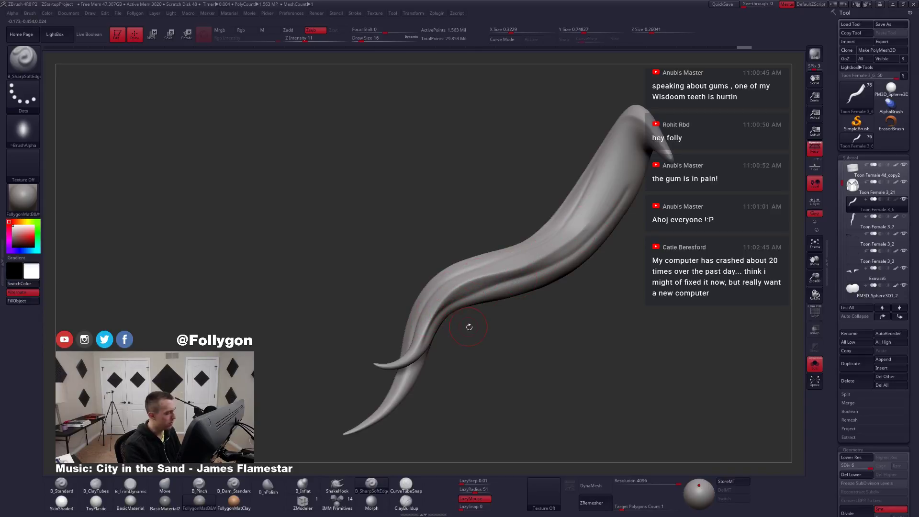
pyautogui.press('5')
pyautogui.press('l')
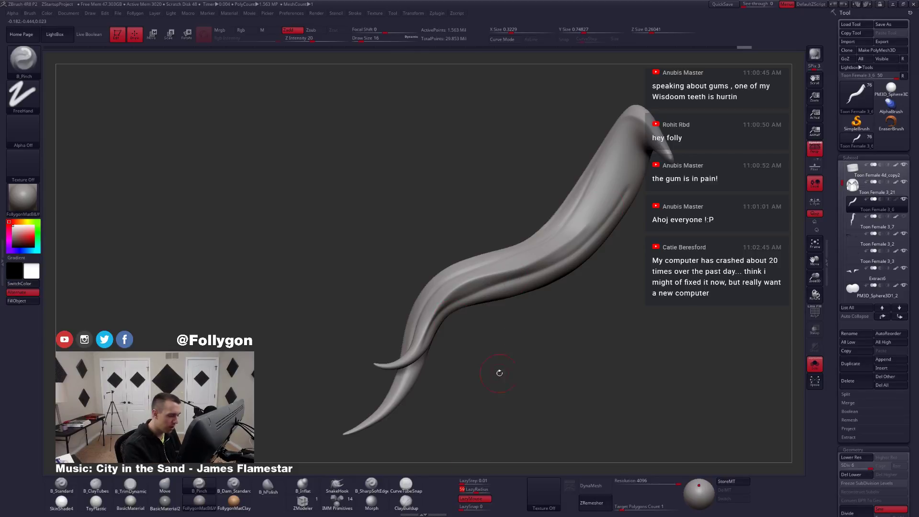
pyautogui.keyDown('alt'); pyautogui.moveTo(539, 357); pyautogui.dragTo(540, 342); pyautogui.keyUp('alt')
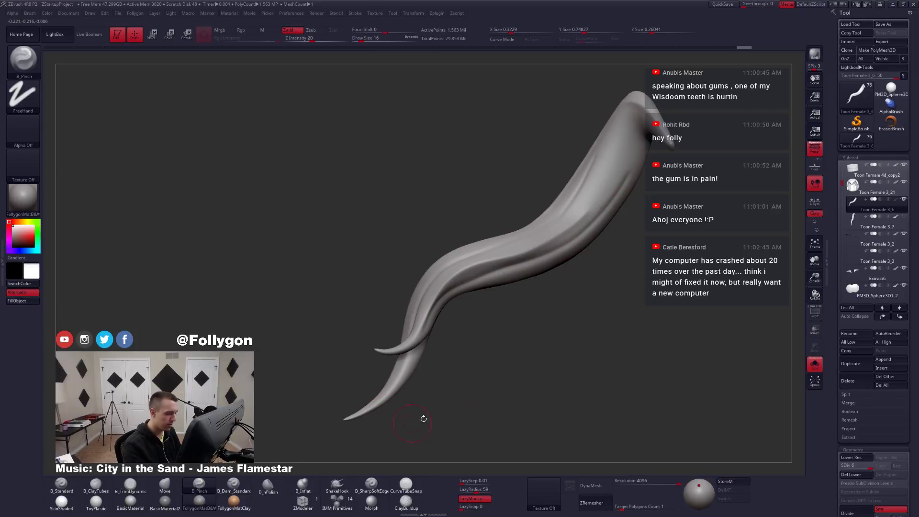
pyautogui.click(475, 489)
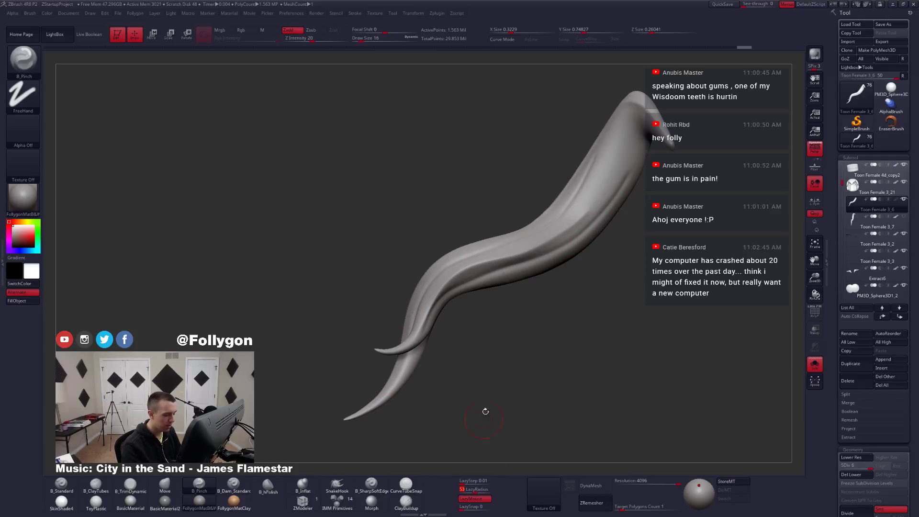
pyautogui.moveTo(494, 275)
pyautogui.mouseDown(button='right')
pyautogui.moveTo(490, 289)
pyautogui.moveTo(488, 274)
pyautogui.mouseUp(button='right')
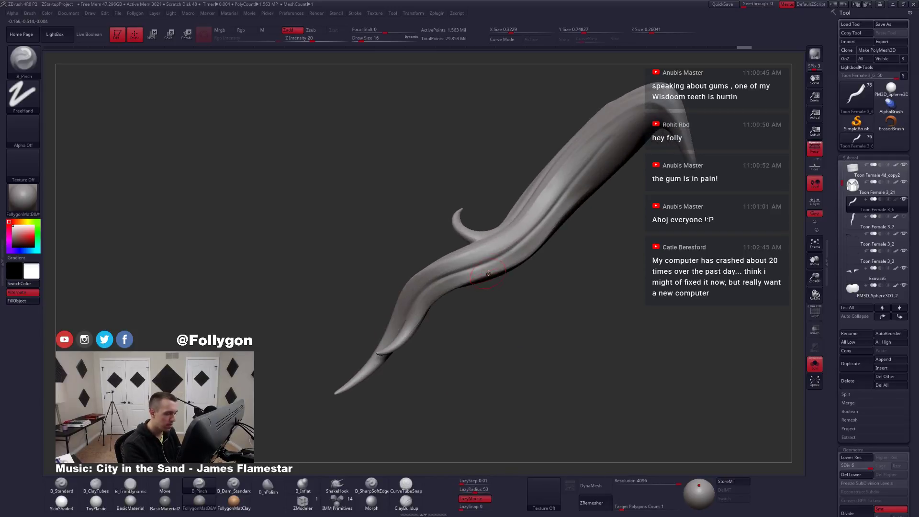
pyautogui.press('space')
pyautogui.moveTo(488, 272); pyautogui.dragTo(485, 271)
# Pinch the central groove tight from the upper strand through the middle bend toward the forked end.
pyautogui.moveTo(369, 386); pyautogui.dragTo(367, 373, button='right')
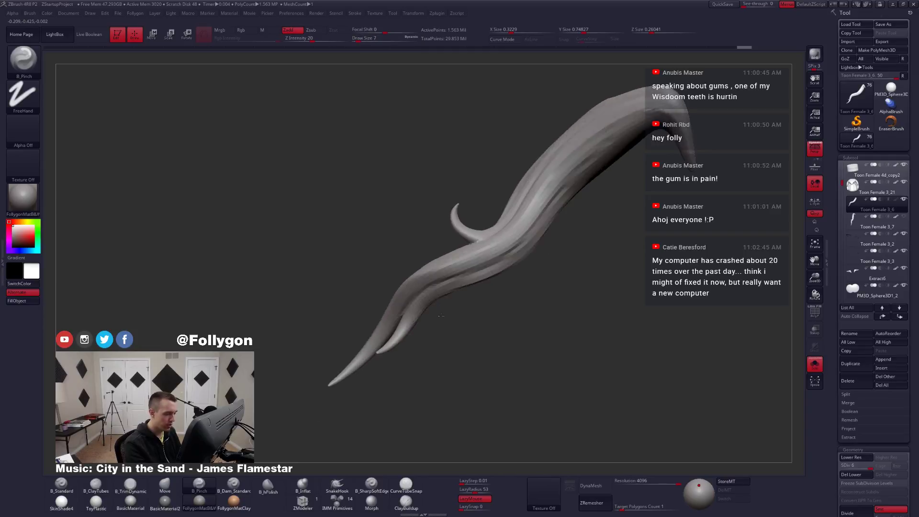
pyautogui.moveTo(424, 298); pyautogui.dragTo(423, 337)
pyautogui.moveTo(400, 353); pyautogui.dragTo(397, 353, button='right')
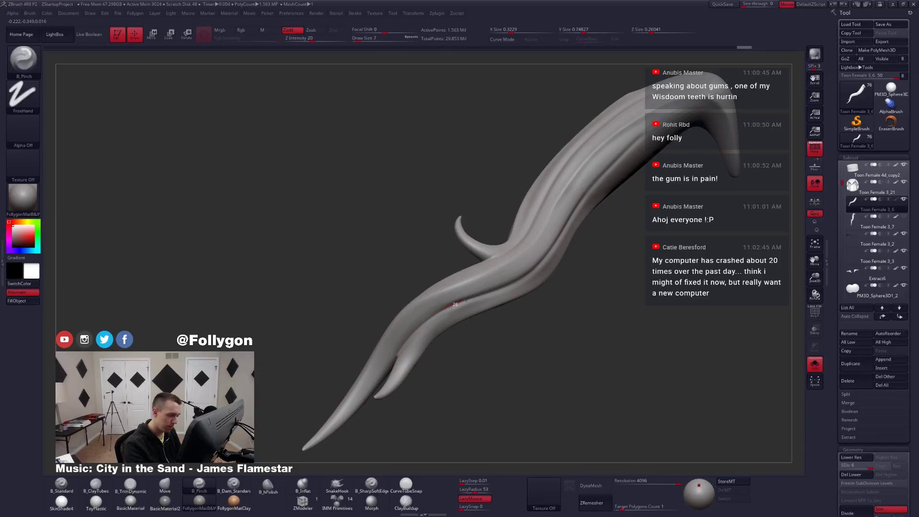
pyautogui.moveTo(463, 299); pyautogui.dragTo(503, 289)
pyautogui.moveTo(521, 256); pyautogui.dragTo(557, 218, button='right')
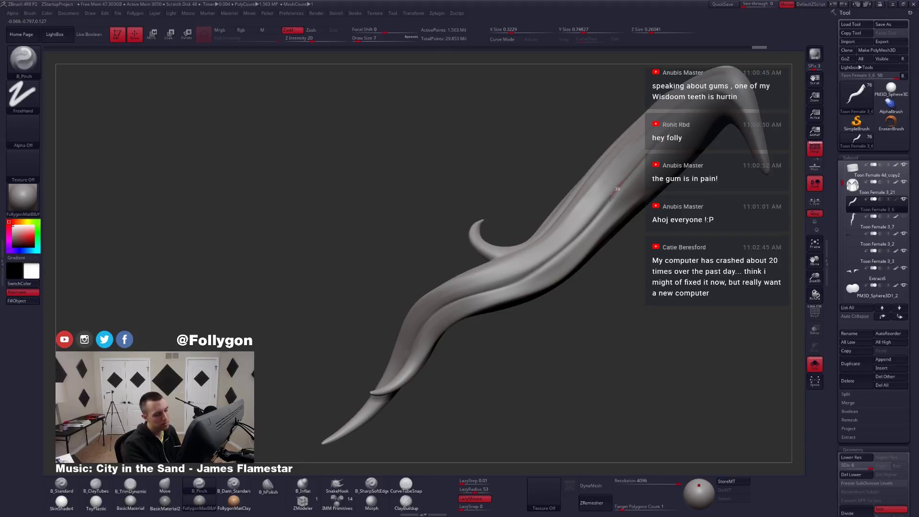
pyautogui.moveTo(585, 227); pyautogui.dragTo(559, 253)
pyautogui.moveTo(540, 268)
pyautogui.mouseDown()
pyautogui.moveTo(500, 288)
pyautogui.moveTo(429, 301)
pyautogui.mouseUp()
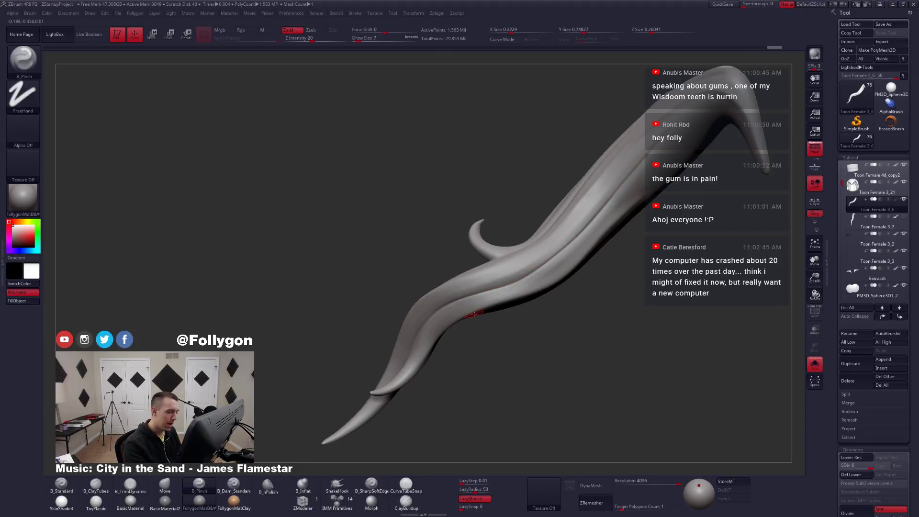
# Pinch the strand's underside edge near the fork and sharpen the crease running up to the middle bend.
pyautogui.moveTo(487, 306); pyautogui.dragTo(452, 312)
pyautogui.moveTo(412, 345); pyautogui.dragTo(458, 307)
pyautogui.keyDown('alt'); pyautogui.moveTo(513, 264); pyautogui.dragTo(485, 278, button='right'); pyautogui.keyUp('alt')
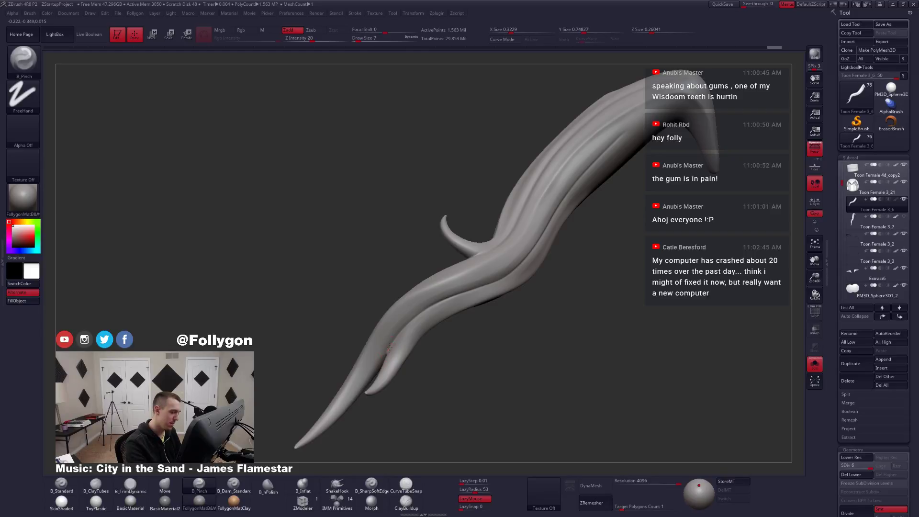
pyautogui.moveTo(450, 294); pyautogui.dragTo(518, 267)
pyautogui.moveTo(543, 223); pyautogui.dragTo(535, 217, button='right')
pyautogui.hotkey('ctrl', 'shift', 'z')
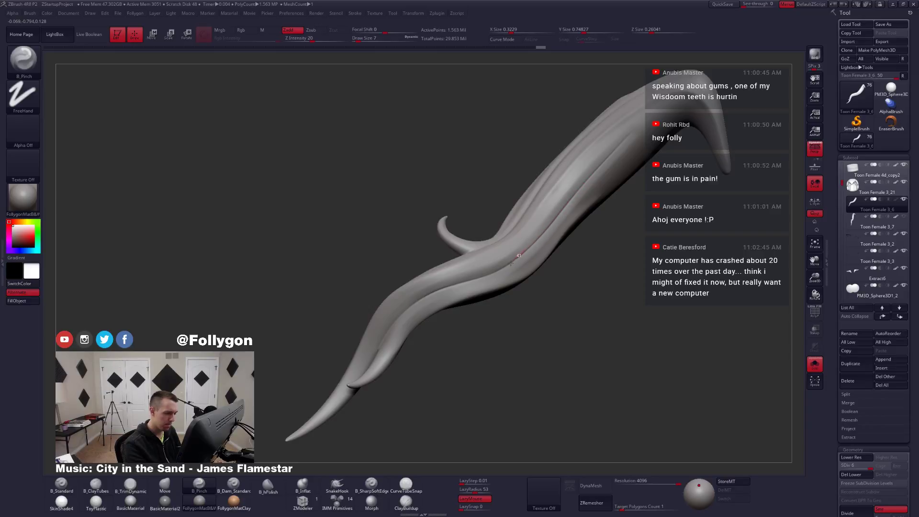
# Pinch the ridge down into the shorter forked tip and back up along the middle toward the upper strand.
pyautogui.moveTo(466, 286); pyautogui.dragTo(457, 288)
pyautogui.moveTo(349, 318)
pyautogui.mouseDown(button='right')
pyautogui.moveTo(467, 295)
pyautogui.moveTo(455, 300)
pyautogui.mouseUp(button='right')
pyautogui.moveTo(455, 300); pyautogui.dragTo(365, 367)
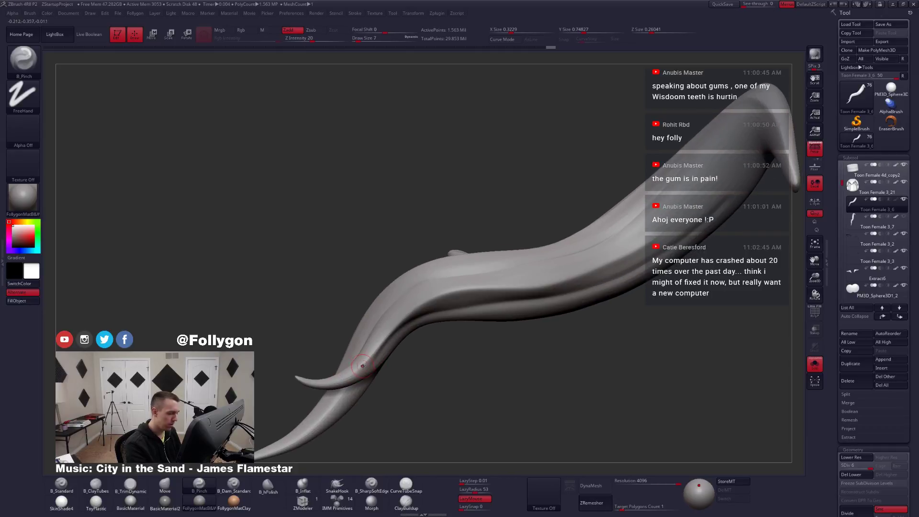
pyautogui.moveTo(444, 291)
pyautogui.mouseDown()
pyautogui.moveTo(530, 285)
pyautogui.moveTo(645, 245)
pyautogui.mouseUp()
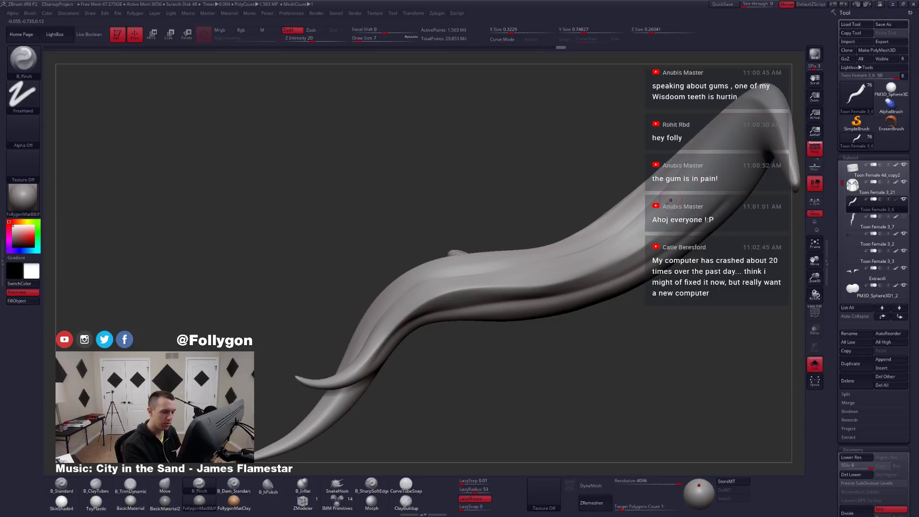
# Sharpen the long crease again from the lower bend up the strand toward the root end.
pyautogui.press('space')
pyautogui.click(652, 232)
pyautogui.press('space')
pyautogui.click(666, 236)
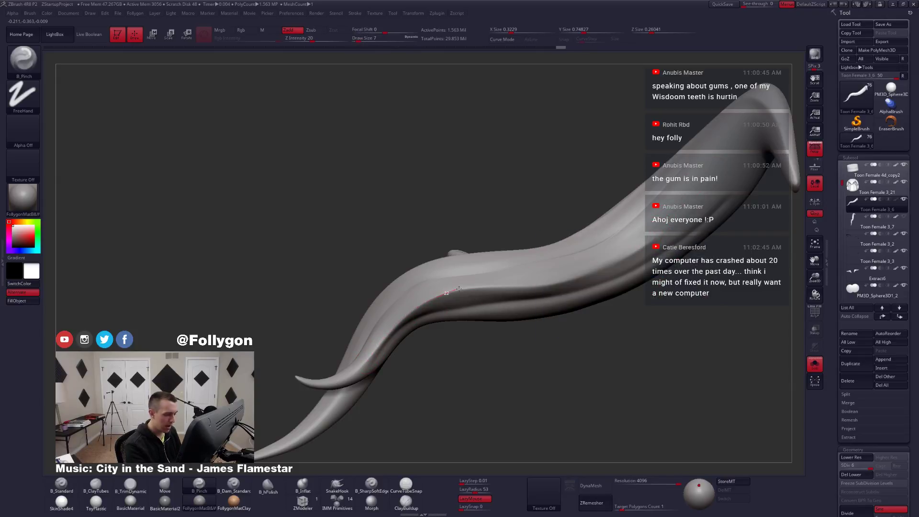
pyautogui.moveTo(458, 288); pyautogui.dragTo(510, 286)
pyautogui.moveTo(641, 246); pyautogui.dragTo(643, 245)
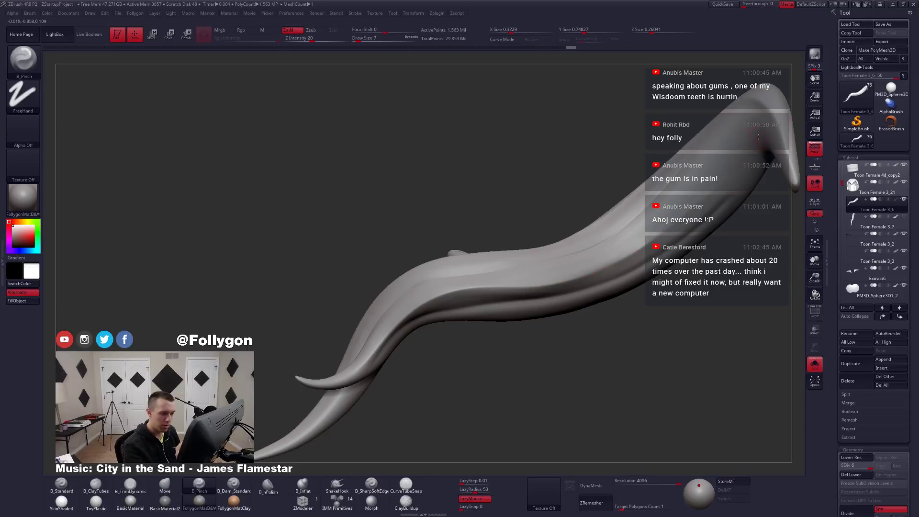
# Show the strand's polyframe to examine its mesh, and hide it again.
pyautogui.hotkey('shift', 'f')
pyautogui.moveTo(612, 292); pyautogui.dragTo(525, 284, button='right')
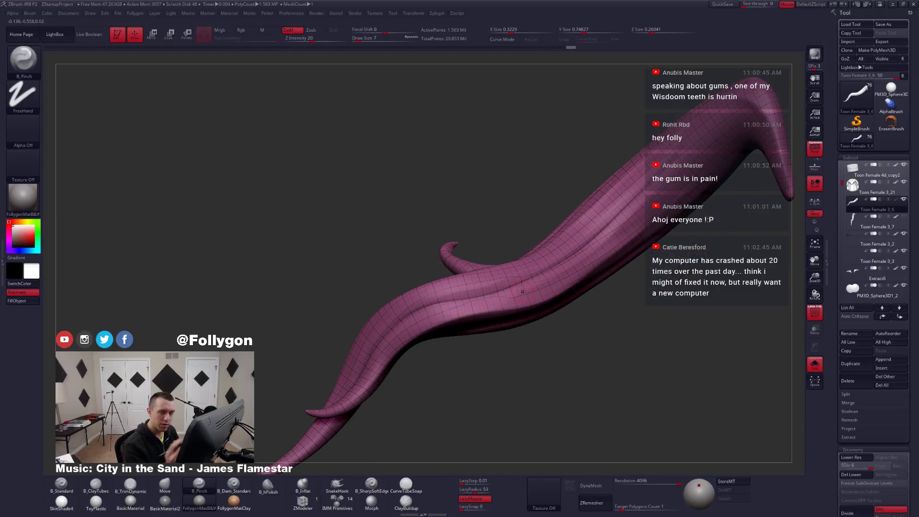
pyautogui.hotkey('shift', 'f')
# Pinch the crease on the strand's broad side from the upper bend down to the middle section.
pyautogui.moveTo(522, 290); pyautogui.dragTo(462, 299, button='right')
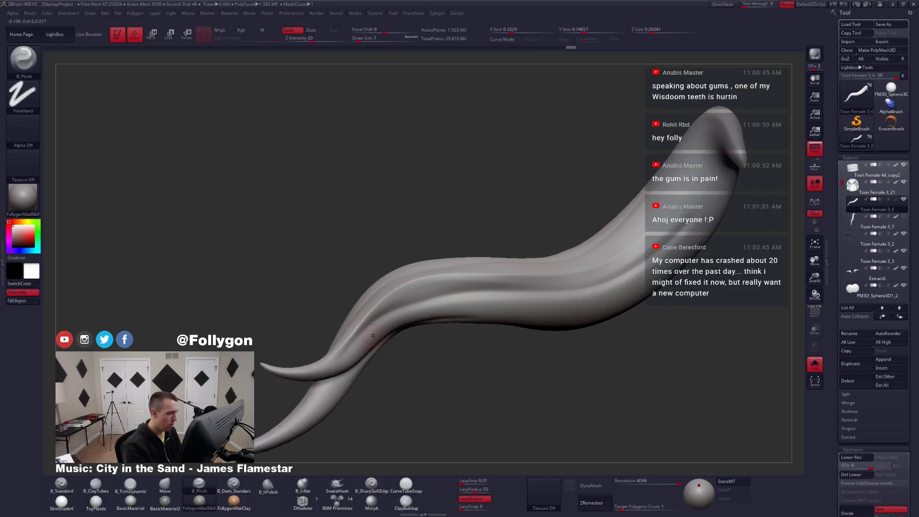
pyautogui.press('space')
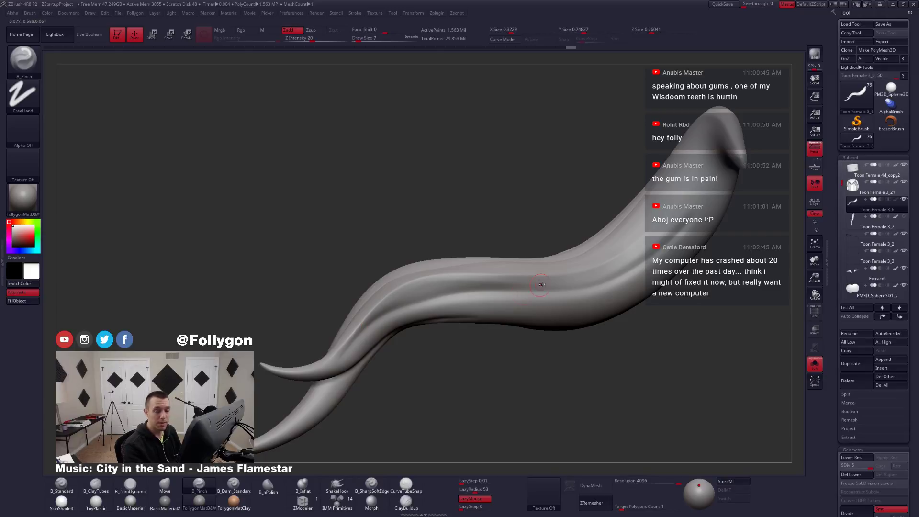
pyautogui.rightClick(673, 225)
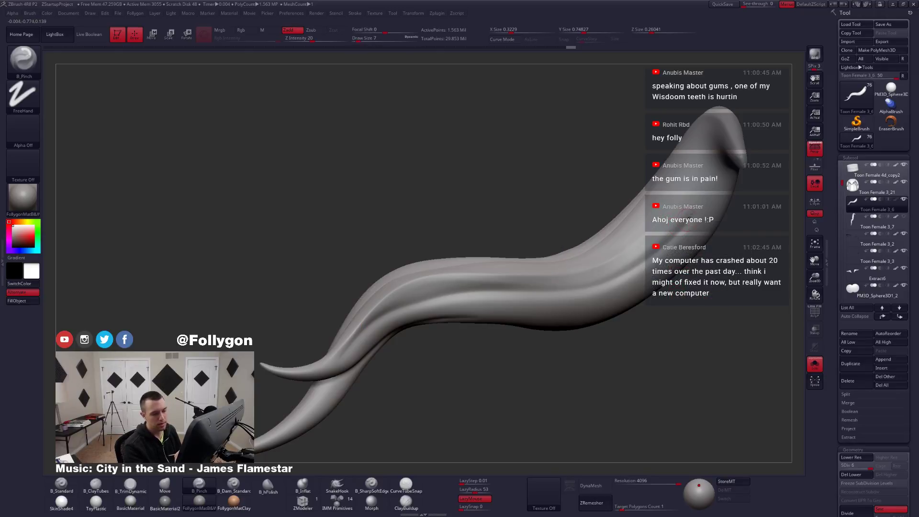
pyautogui.moveTo(645, 265)
pyautogui.mouseDown()
pyautogui.moveTo(592, 288)
pyautogui.moveTo(518, 290)
pyautogui.mouseUp()
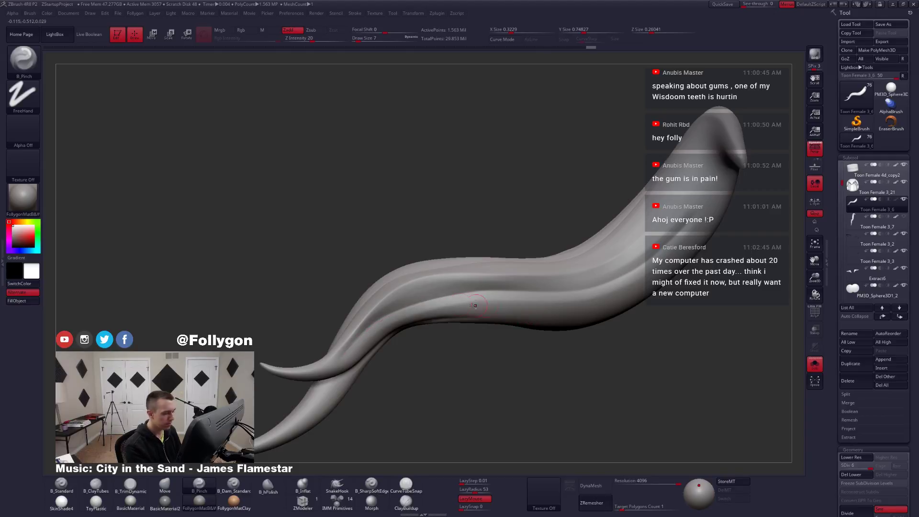
# Pinch the underside crease from the fork past the middle bend and on into the upper strand.
pyautogui.moveTo(460, 312); pyautogui.dragTo(452, 318, button='right')
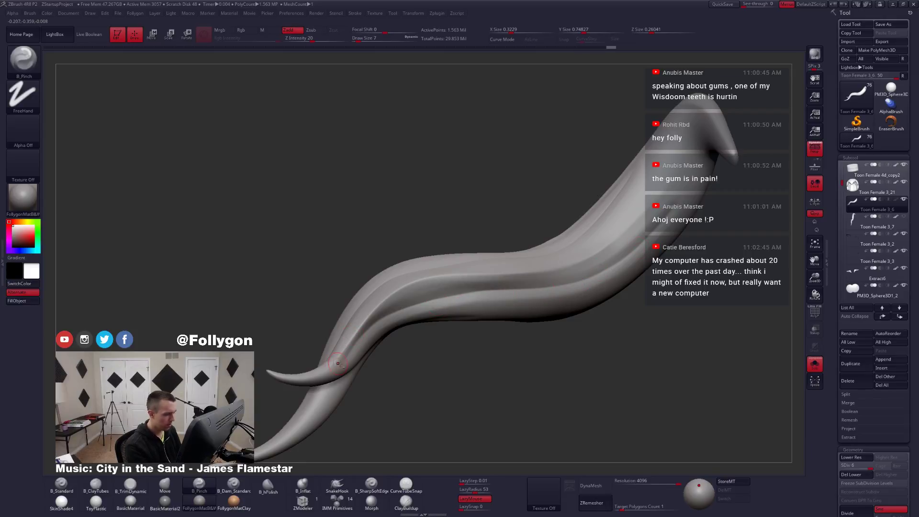
pyautogui.moveTo(338, 363); pyautogui.dragTo(438, 325)
pyautogui.moveTo(442, 317); pyautogui.dragTo(434, 304, button='right')
pyautogui.moveTo(430, 326); pyautogui.dragTo(454, 318)
pyautogui.moveTo(454, 317); pyautogui.dragTo(479, 301, button='right')
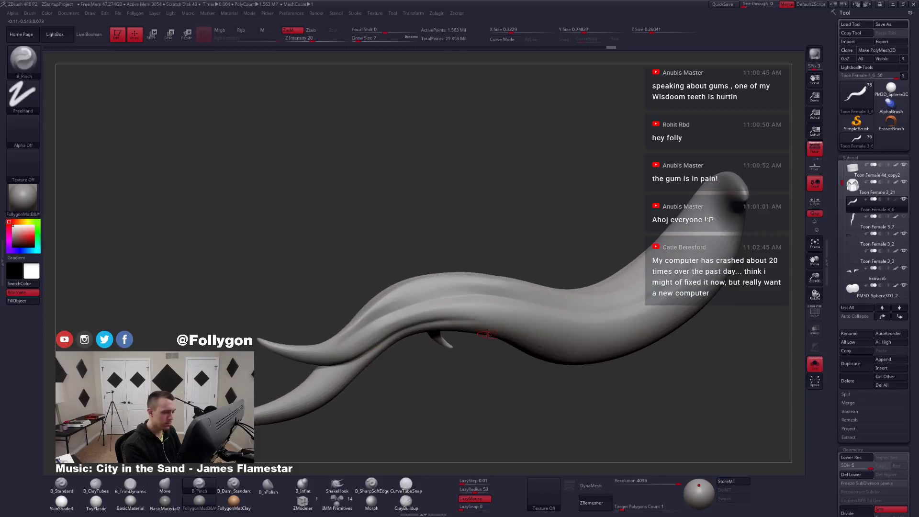
pyautogui.moveTo(487, 333); pyautogui.dragTo(504, 325)
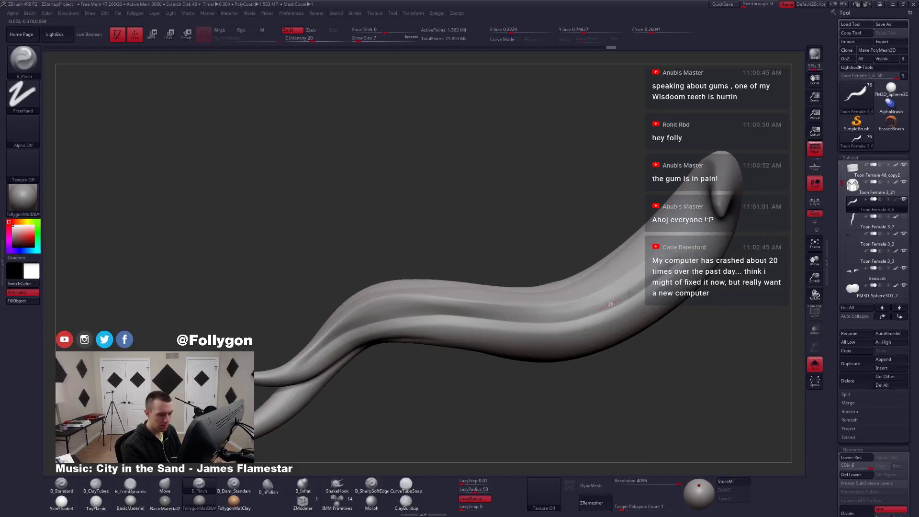
pyautogui.moveTo(629, 294); pyautogui.dragTo(647, 285)
# Show the full character to review the strand in context, and isolate the strand again.
pyautogui.moveTo(574, 392); pyautogui.dragTo(600, 381)
pyautogui.hotkey('alt', 's')
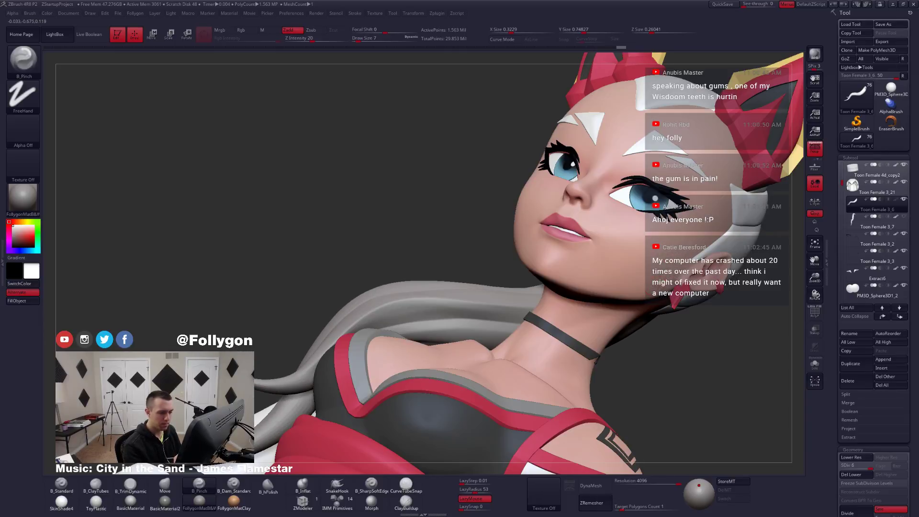
pyautogui.moveTo(498, 307); pyautogui.dragTo(588, 295, button='right')
pyautogui.hotkey('alt', 's')
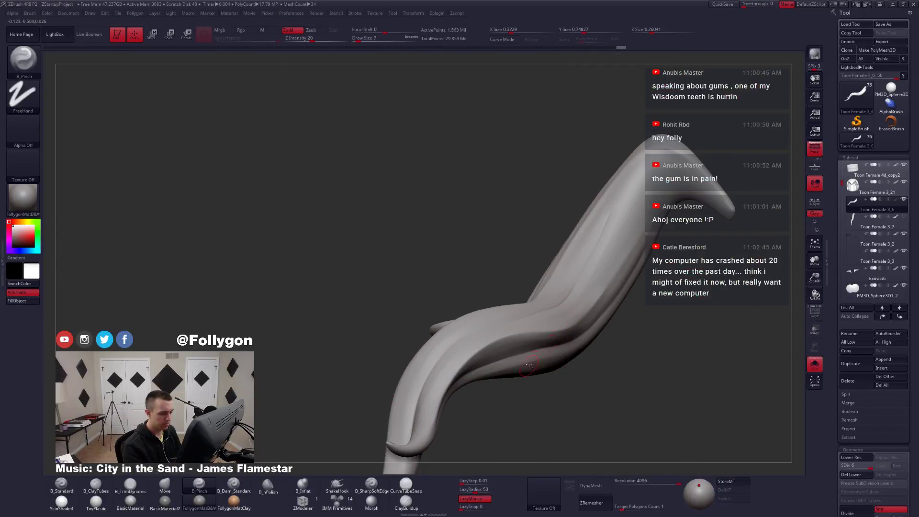
pyautogui.moveTo(564, 327)
pyautogui.mouseDown(button='right')
pyautogui.moveTo(525, 306)
pyautogui.moveTo(521, 292)
pyautogui.mouseUp(button='right')
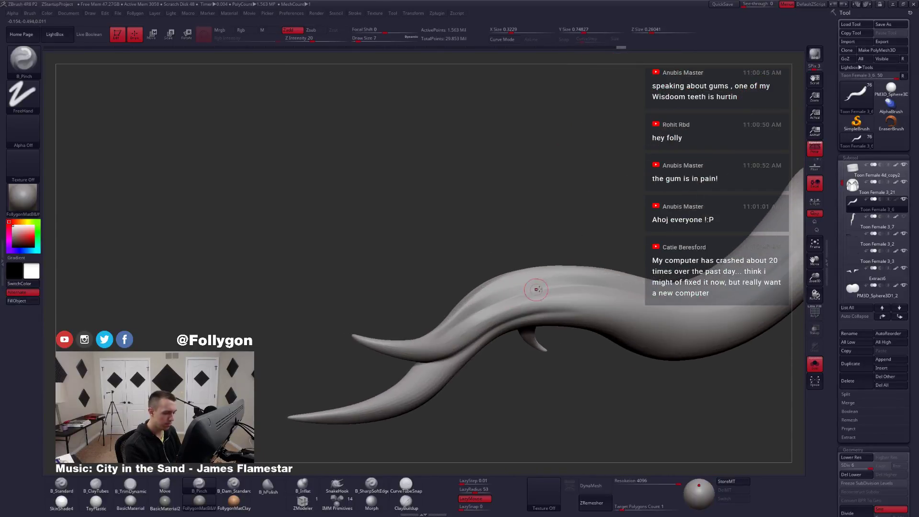
# Lasso-mask the strand's upper side along the crease and set up the Move brush at size 23.
pyautogui.press('ctrl')
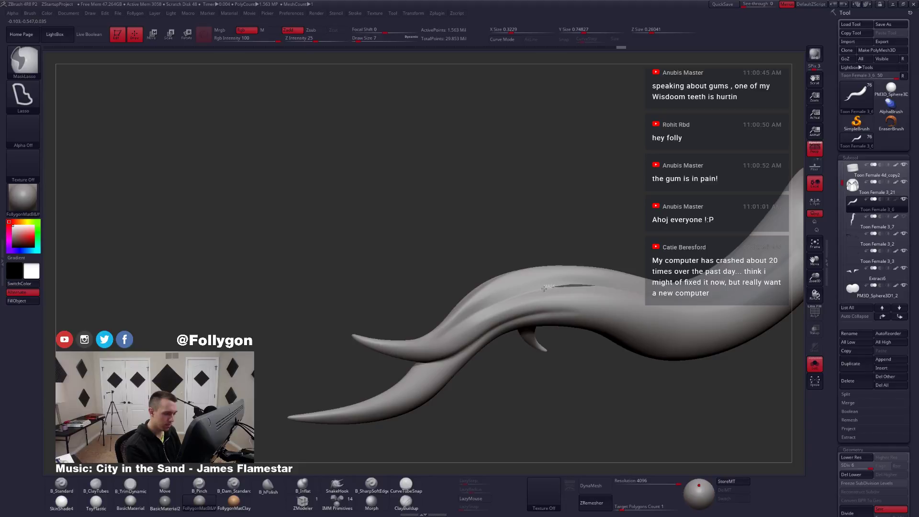
pyautogui.moveTo(519, 295)
pyautogui.keyDown('ctrl'); pyautogui.mouseDown()
pyautogui.moveTo(452, 311)
pyautogui.moveTo(422, 267)
pyautogui.moveTo(704, 203)
pyautogui.mouseUp(); pyautogui.keyUp('ctrl')
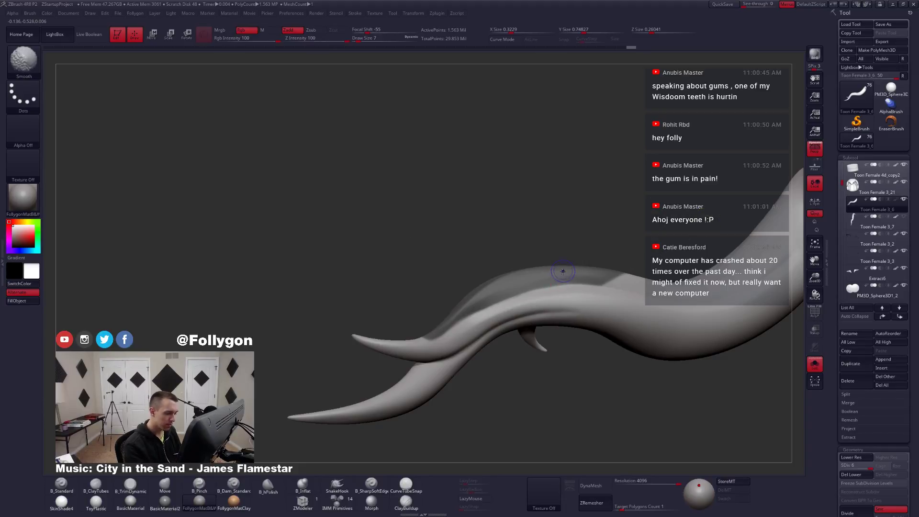
pyautogui.keyDown('ctrl'); pyautogui.click(593, 253); pyautogui.keyUp('ctrl')
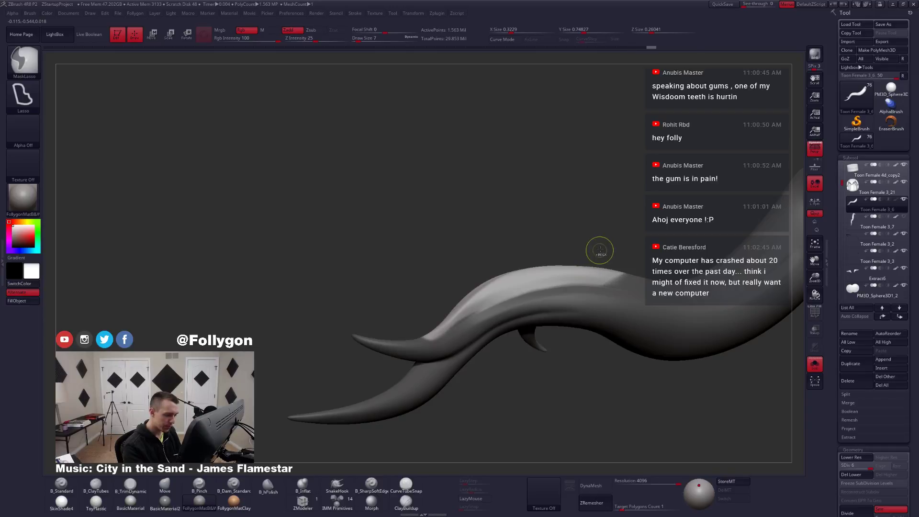
pyautogui.keyDown('ctrl'); pyautogui.moveTo(625, 240); pyautogui.dragTo(603, 246); pyautogui.keyUp('ctrl')
pyautogui.press('space')
pyautogui.moveTo(519, 295); pyautogui.dragTo(524, 296)
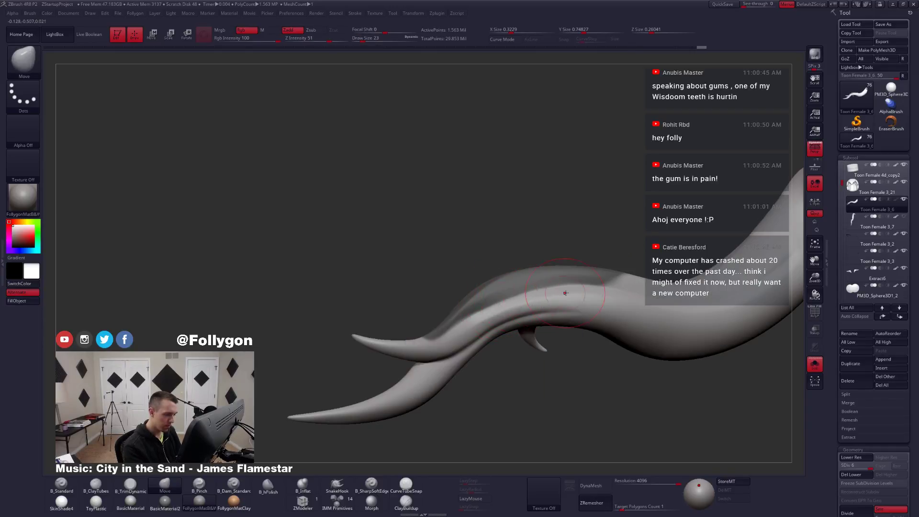
# Mask the strand's underside around the middle bend as well, and step down two subdivision levels.
pyautogui.moveTo(621, 300)
pyautogui.keyDown('ctrl'); pyautogui.mouseDown()
pyautogui.moveTo(511, 296)
pyautogui.moveTo(474, 324)
pyautogui.moveTo(411, 408)
pyautogui.moveTo(521, 430)
pyautogui.mouseUp(); pyautogui.keyUp('ctrl')
pyautogui.hotkey('shift', 'd')
pyautogui.hotkey('shift', 'd')
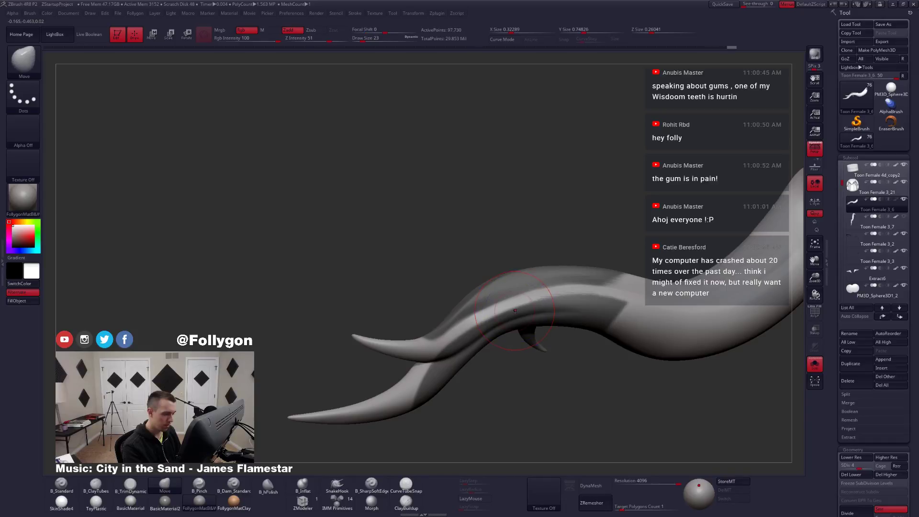
# Soften the mask edges, nudge the unmasked ridge at the middle bend with the Move brush, and undo the latest changes.
pyautogui.keyDown('ctrl'); pyautogui.click(517, 309); pyautogui.keyUp('ctrl')
pyautogui.keyDown('ctrl'); pyautogui.click(507, 350); pyautogui.keyUp('ctrl')
pyautogui.moveTo(513, 347); pyautogui.dragTo(508, 307)
pyautogui.press(']')
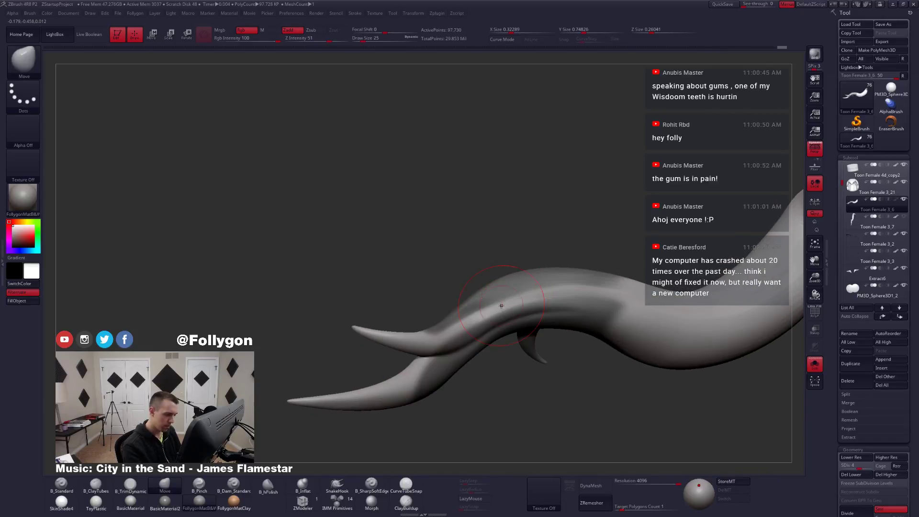
pyautogui.press('ctrl')
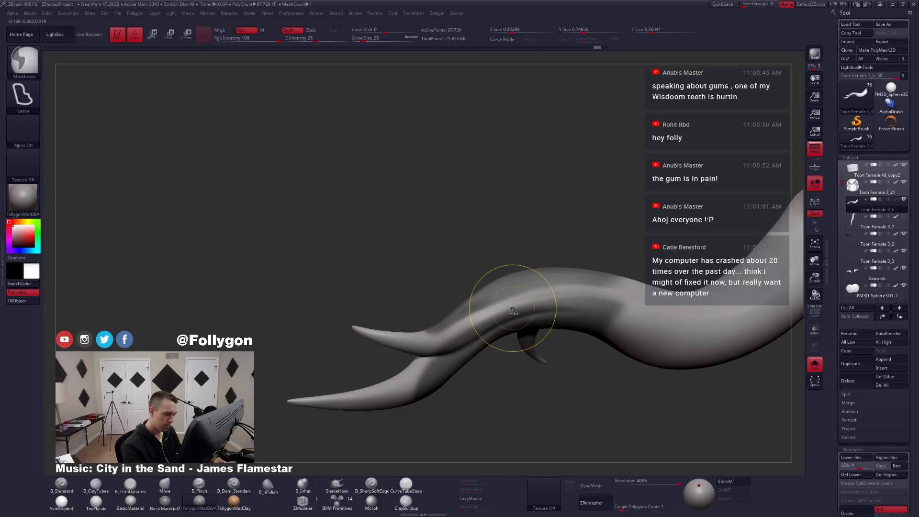
pyautogui.hotkey('ctrl', 'z')
pyautogui.hotkey('ctrl', 'z')
pyautogui.hotkey('ctrl', 'z')
pyautogui.hotkey('ctrl', 'z')
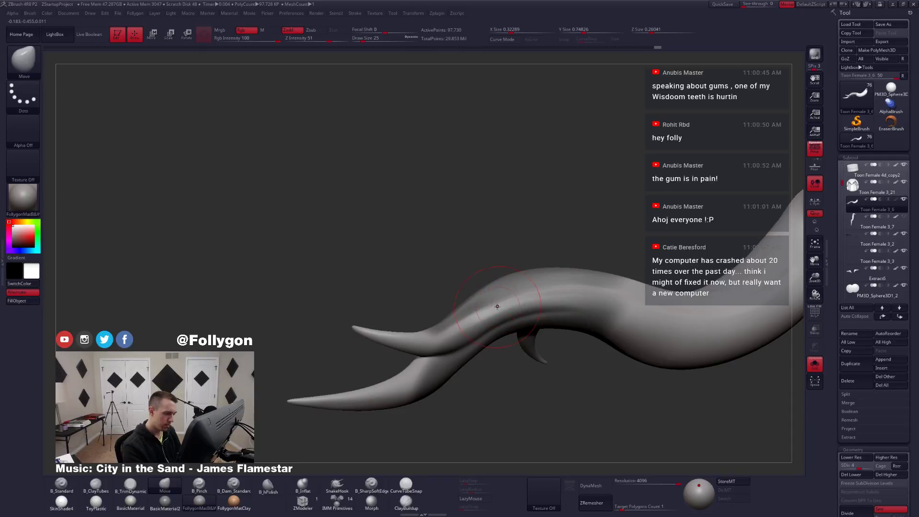
# Adjust the unmasked ridge at the middle bend with the Move brush at sizes 16 and 27, keeping the mask in place.
pyautogui.moveTo(496, 310); pyautogui.dragTo(539, 326, button='right')
pyautogui.press('space')
pyautogui.moveTo(538, 335); pyautogui.dragTo(532, 335)
pyautogui.moveTo(532, 333)
pyautogui.mouseDown(button='right')
pyautogui.moveTo(482, 321)
pyautogui.moveTo(503, 312)
pyautogui.mouseUp(button='right')
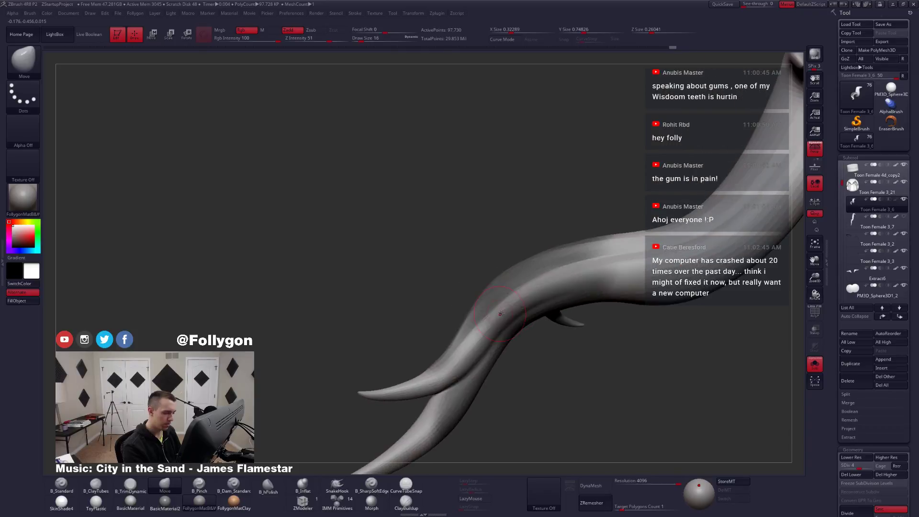
pyautogui.press('space')
pyautogui.moveTo(502, 311); pyautogui.dragTo(508, 309)
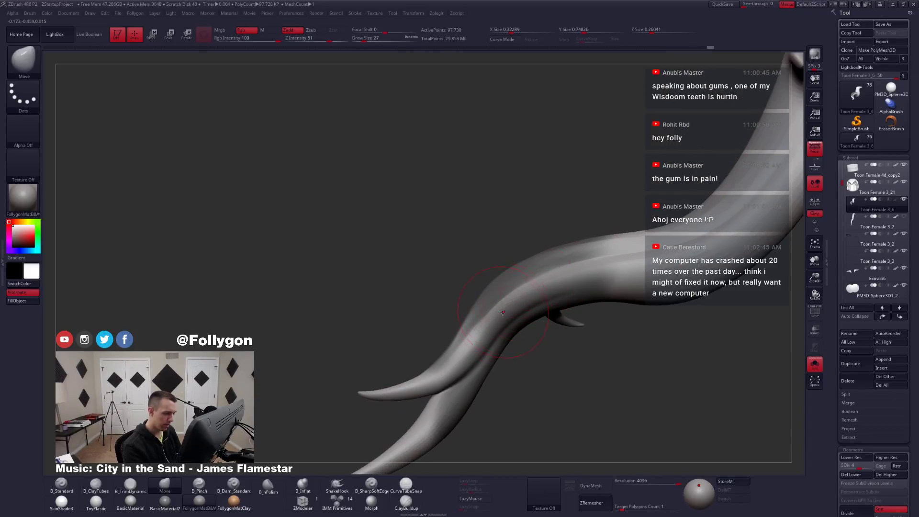
pyautogui.moveTo(499, 335)
pyautogui.keyDown('ctrl'); pyautogui.mouseDown(button='right')
pyautogui.moveTo(517, 353)
pyautogui.moveTo(531, 323)
pyautogui.moveTo(517, 339)
pyautogui.moveTo(500, 336)
pyautogui.moveTo(508, 341)
pyautogui.moveTo(498, 328)
pyautogui.mouseUp(button='right'); pyautogui.keyUp('ctrl')
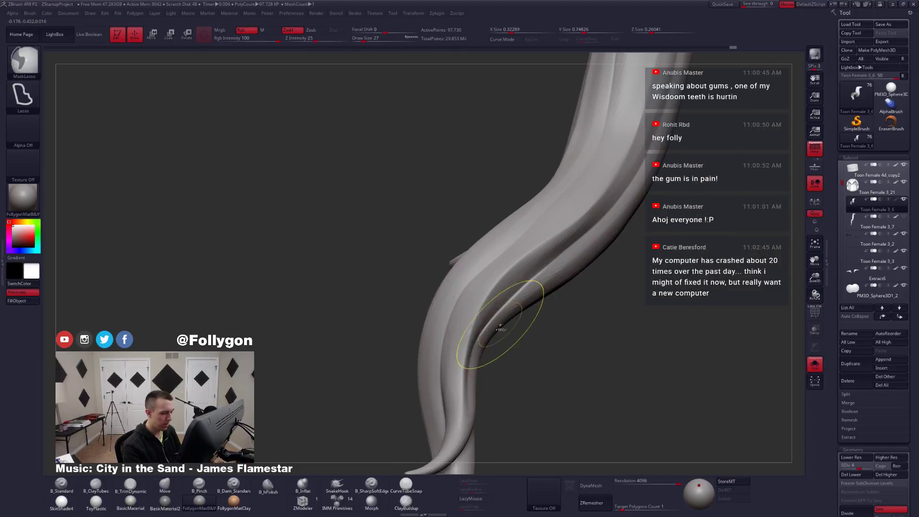
pyautogui.hotkey('ctrl', 'z')
# Toggle backface masking, work the unmasked ridge with the Move brush at size 25, and return to the highest subdivision level.
pyautogui.press('space')
pyautogui.moveTo(504, 312); pyautogui.dragTo(502, 311)
pyautogui.hotkey('ctrl', 'f')
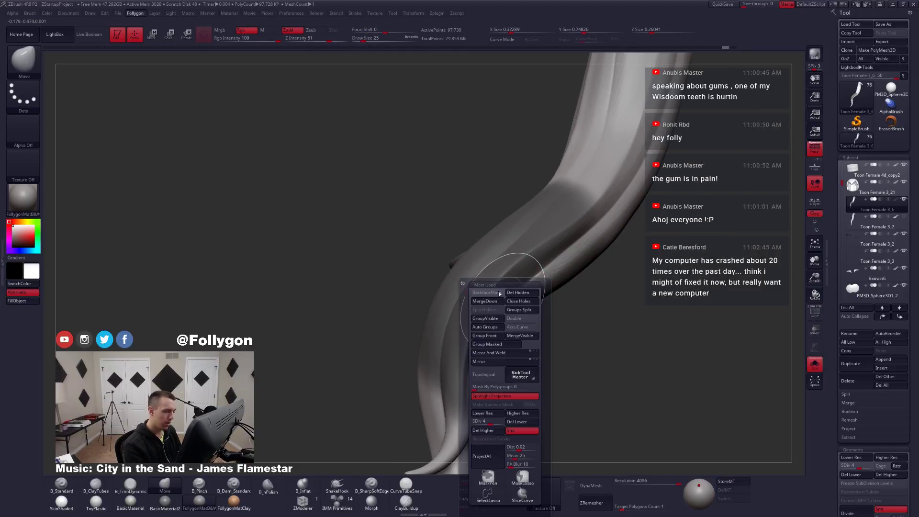
pyautogui.click(498, 290)
pyautogui.moveTo(502, 314); pyautogui.dragTo(505, 309, button='right')
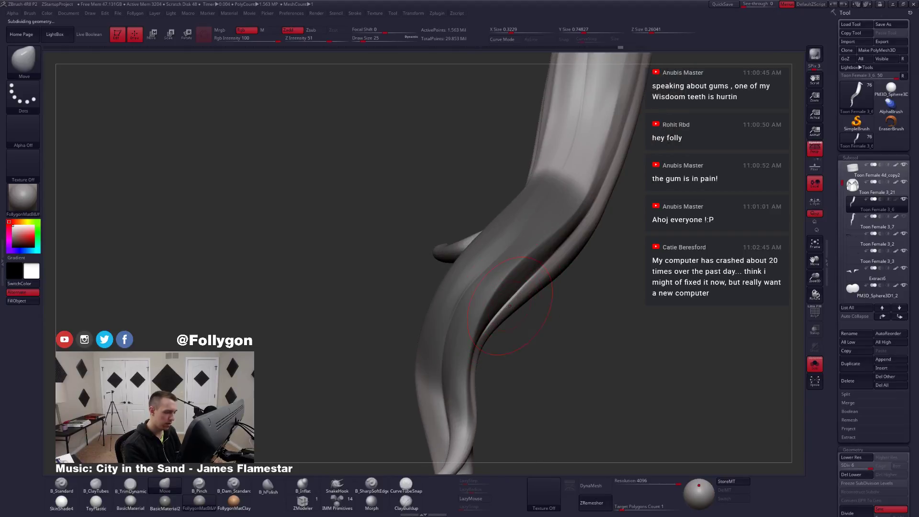
pyautogui.moveTo(508, 306)
pyautogui.mouseDown(button='right')
pyautogui.moveTo(492, 321)
pyautogui.moveTo(539, 293)
pyautogui.mouseUp(button='right')
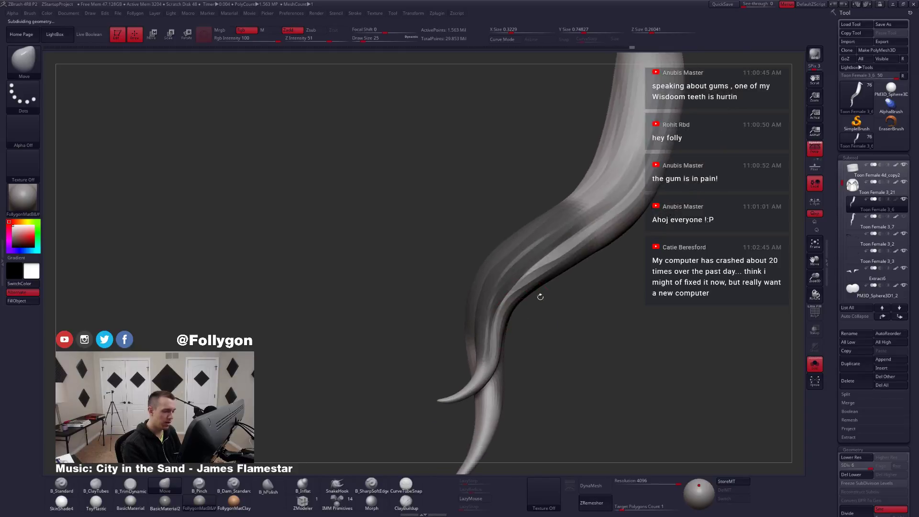
# Toggle backface masking again and clear the mask from the strand.
pyautogui.press('space')
pyautogui.click(577, 293)
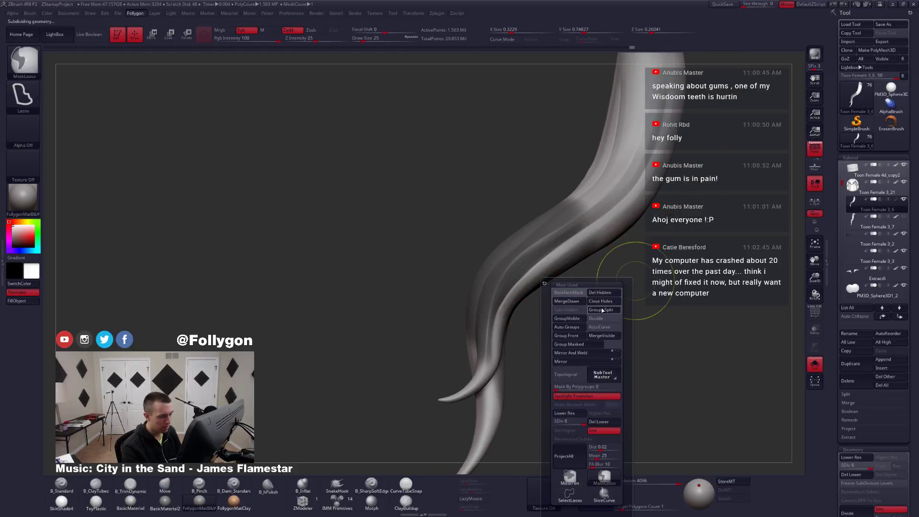
pyautogui.keyDown('ctrl'); pyautogui.moveTo(670, 310); pyautogui.dragTo(603, 350); pyautogui.keyUp('ctrl')
pyautogui.moveTo(538, 345)
pyautogui.mouseDown(button='right')
pyautogui.moveTo(547, 295)
pyautogui.moveTo(557, 302)
pyautogui.moveTo(514, 345)
pyautogui.moveTo(483, 355)
pyautogui.mouseUp(button='right')
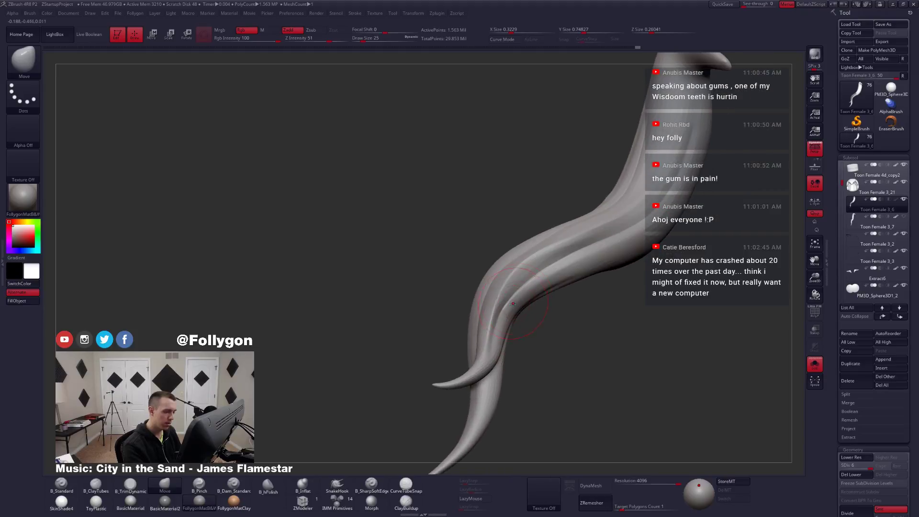
# Pinch the crease from the fork up toward the middle bend with the B_Pinch brush at size 6.
pyautogui.press('space')
pyautogui.moveTo(515, 307); pyautogui.dragTo(510, 307)
pyautogui.moveTo(510, 311)
pyautogui.mouseDown(button='right')
pyautogui.moveTo(525, 328)
pyautogui.moveTo(516, 312)
pyautogui.moveTo(502, 316)
pyautogui.mouseUp(button='right')
pyautogui.press('5')
pyautogui.press('space')
pyautogui.moveTo(517, 307); pyautogui.dragTo(512, 307)
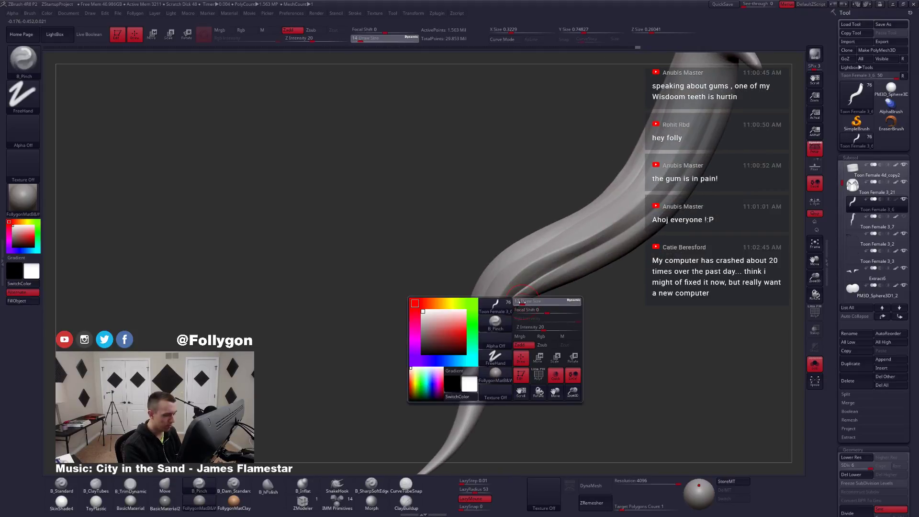
pyautogui.moveTo(512, 307)
pyautogui.mouseDown(button='right')
pyautogui.moveTo(502, 293)
pyautogui.moveTo(489, 351)
pyautogui.mouseUp(button='right')
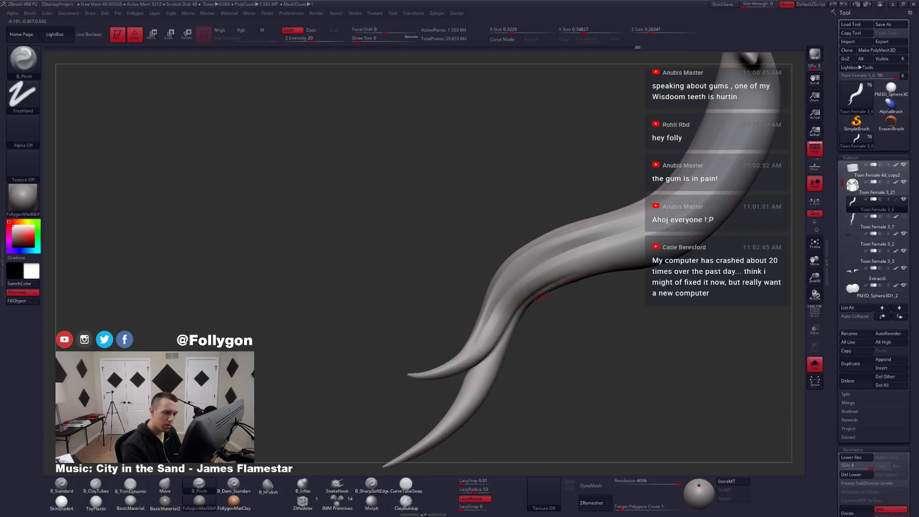
pyautogui.moveTo(548, 294)
pyautogui.mouseDown(button='right')
pyautogui.moveTo(582, 280)
pyautogui.moveTo(475, 320)
pyautogui.mouseUp(button='right')
pyautogui.hotkey('shift', 'f')
pyautogui.hotkey('shift', 'f')
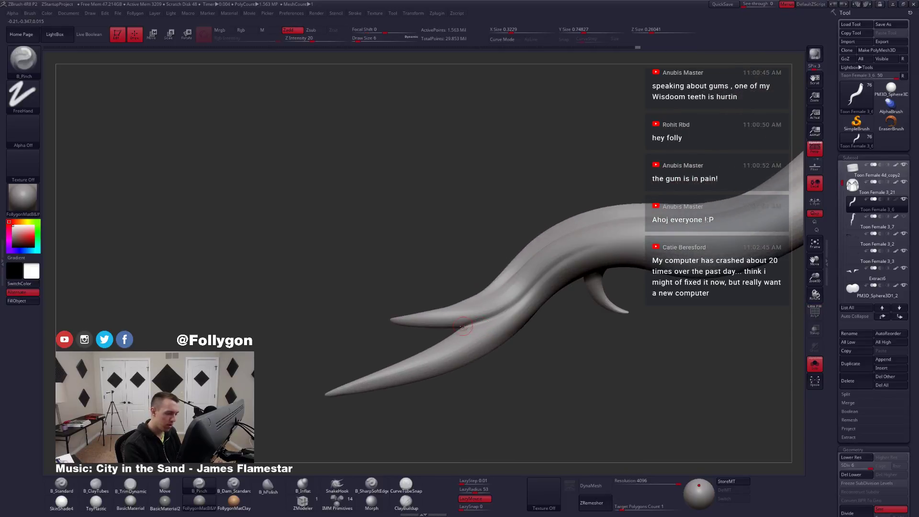
pyautogui.moveTo(502, 319); pyautogui.dragTo(533, 286)
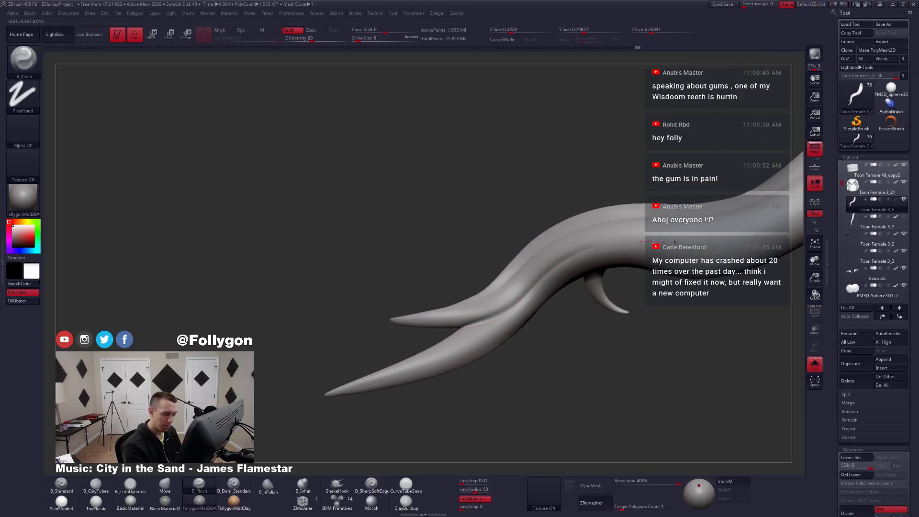
pyautogui.moveTo(515, 305); pyautogui.dragTo(554, 267)
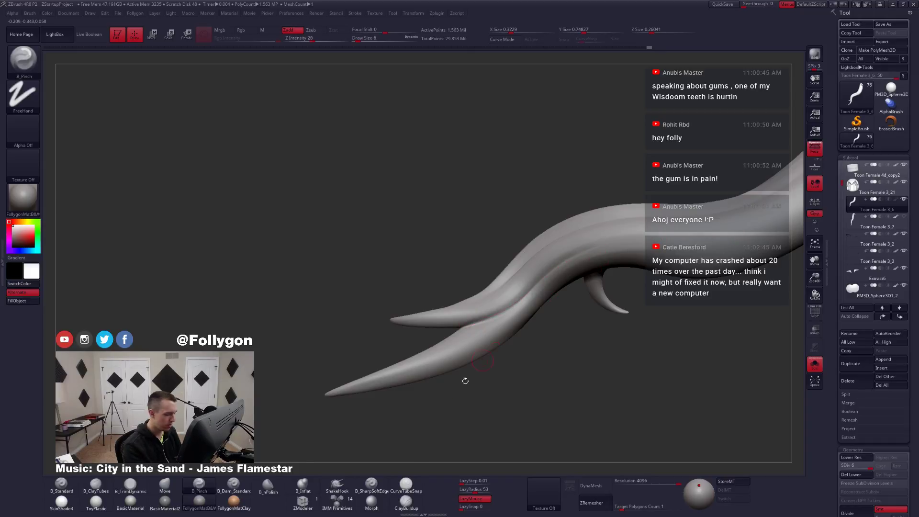
# Try carving a sharp crease along the strand's middle section with the B_SharpSoftEdge brush at size 7.
pyautogui.click(371, 484)
pyautogui.hotkey('ctrl', 'z')
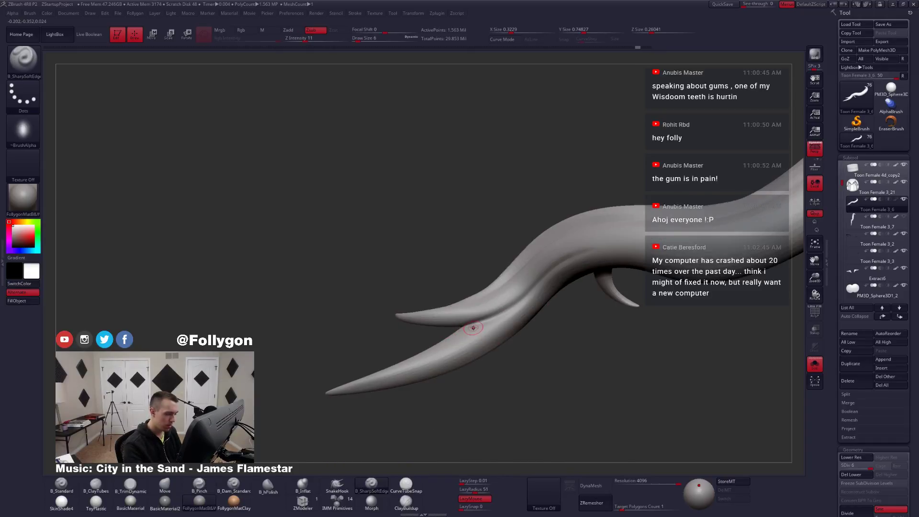
pyautogui.press('space')
pyautogui.moveTo(473, 328); pyautogui.dragTo(476, 328)
pyautogui.moveTo(593, 247); pyautogui.dragTo(734, 251)
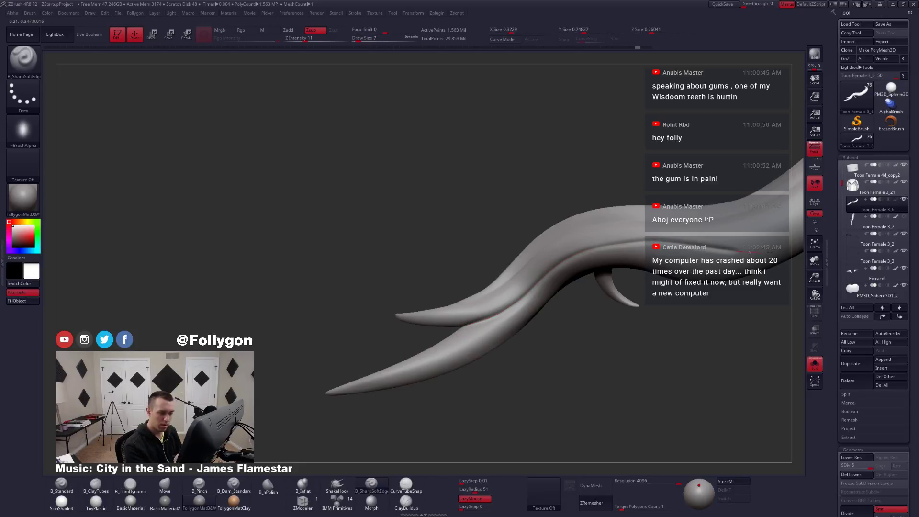
pyautogui.moveTo(617, 263)
pyautogui.mouseDown(button='right')
pyautogui.moveTo(642, 268)
pyautogui.moveTo(634, 258)
pyautogui.mouseUp(button='right')
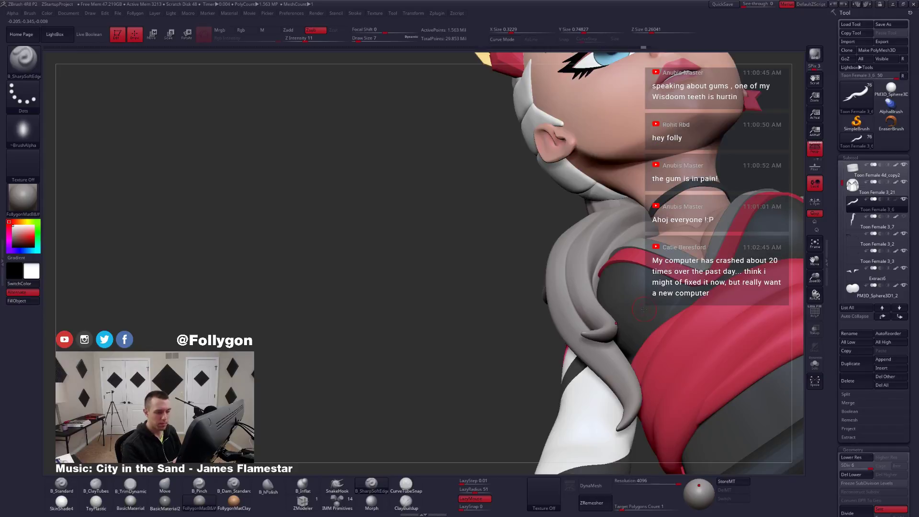
pyautogui.moveTo(641, 310)
pyautogui.mouseDown(button='right')
pyautogui.moveTo(606, 274)
pyautogui.moveTo(583, 272)
pyautogui.mouseUp(button='right')
pyautogui.hotkey('ctrl', 'z')
# Pinch the crease from the fork along the middle bend with the B_Pinch brush at size 7.
pyautogui.press('b')
pyautogui.press('p')
pyautogui.press('i')
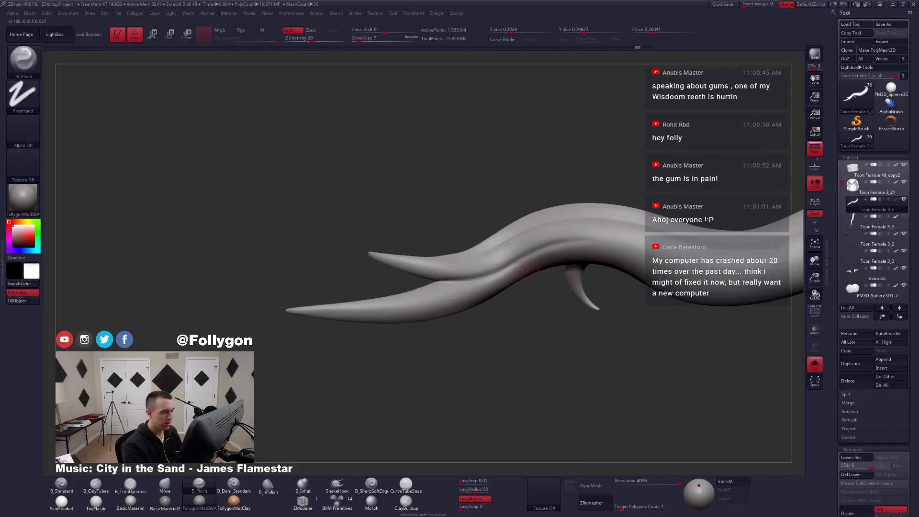
pyautogui.moveTo(477, 279)
pyautogui.mouseDown()
pyautogui.moveTo(550, 244)
pyautogui.moveTo(606, 240)
pyautogui.mouseUp()
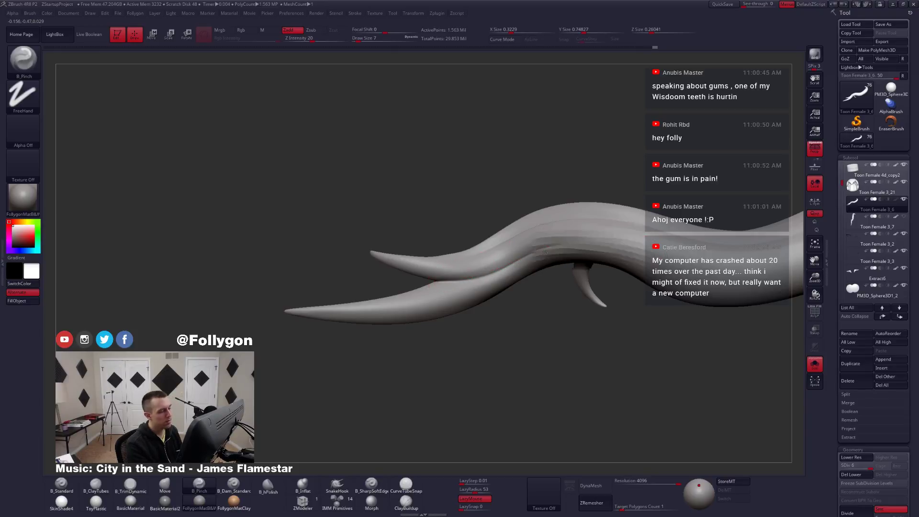
# Set the LazyMouse radius to 86 for the B_Pinch brush and return to the isolated strand.
pyautogui.moveTo(555, 245); pyautogui.dragTo(506, 299, button='right')
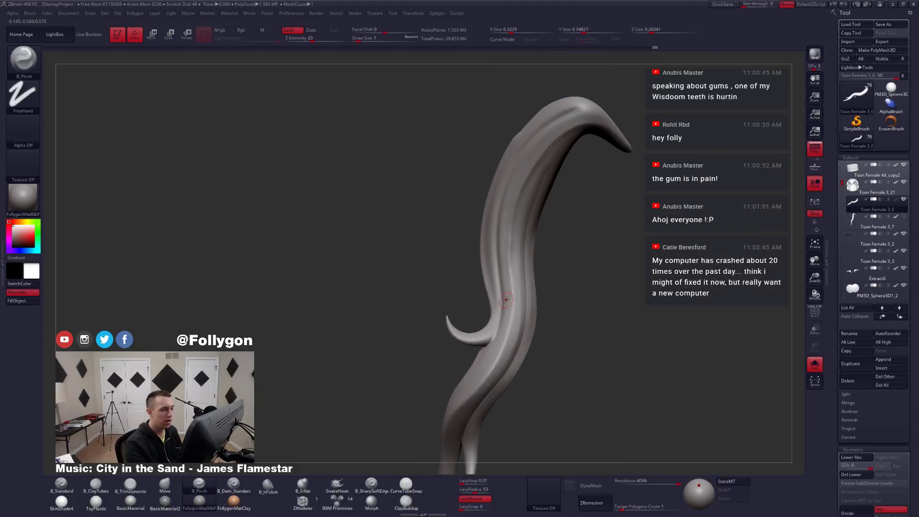
pyautogui.hotkey('shift', 's')
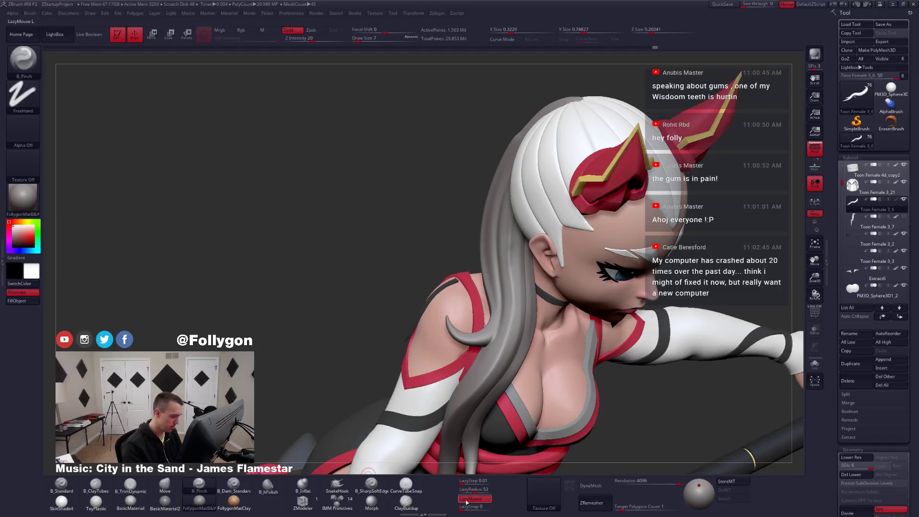
pyautogui.click(479, 489)
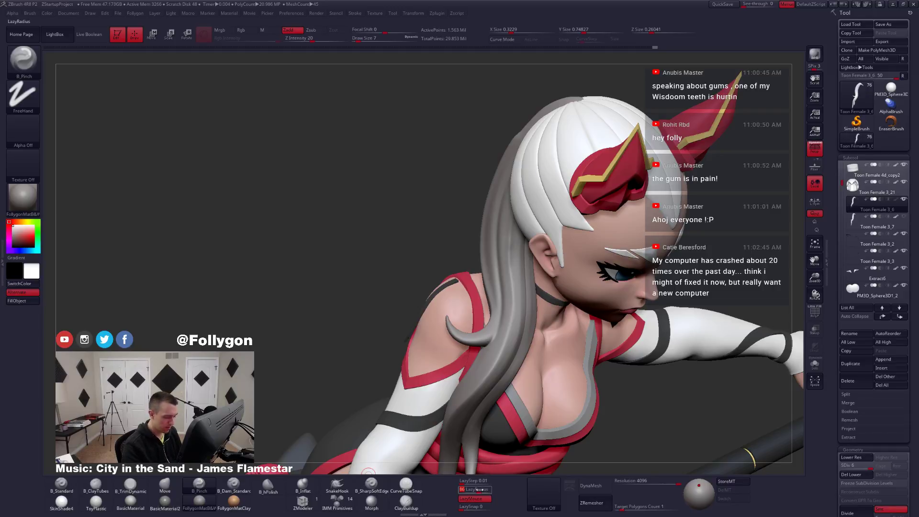
pyautogui.hotkey('shift', 's')
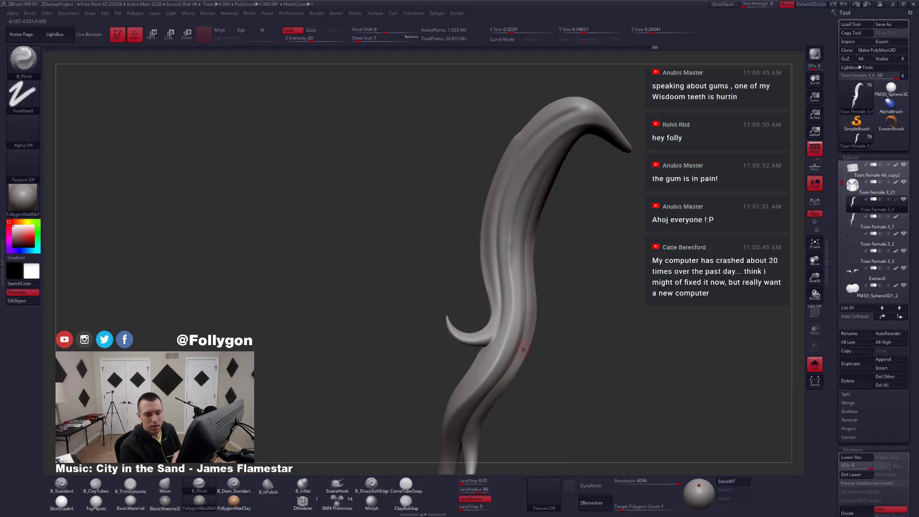
pyautogui.moveTo(537, 139)
pyautogui.mouseDown(button='right')
pyautogui.moveTo(541, 169)
pyautogui.moveTo(548, 152)
pyautogui.moveTo(602, 156)
pyautogui.moveTo(556, 146)
pyautogui.mouseUp(button='right')
pyautogui.hotkey('alt', 's')
pyautogui.hotkey('alt', 's')
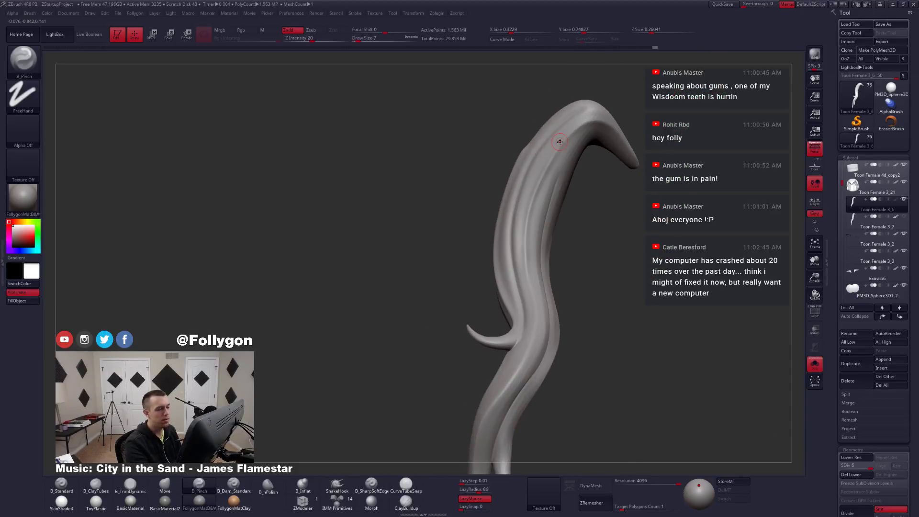
# Pinch the ridge from the strand's upper bend down to the small side tip with the brush at size 12.
pyautogui.press('space')
pyautogui.moveTo(561, 139)
pyautogui.mouseDown()
pyautogui.moveTo(525, 231)
pyautogui.moveTo(529, 295)
pyautogui.mouseUp()
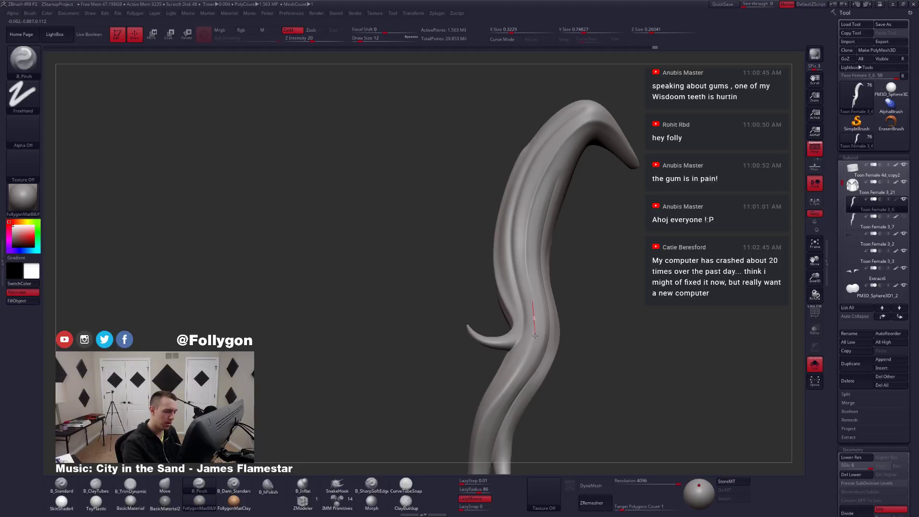
pyautogui.moveTo(533, 352); pyautogui.dragTo(533, 353)
pyautogui.keyDown('alt'); pyautogui.moveTo(534, 340); pyautogui.dragTo(545, 254, button='right'); pyautogui.keyUp('alt')
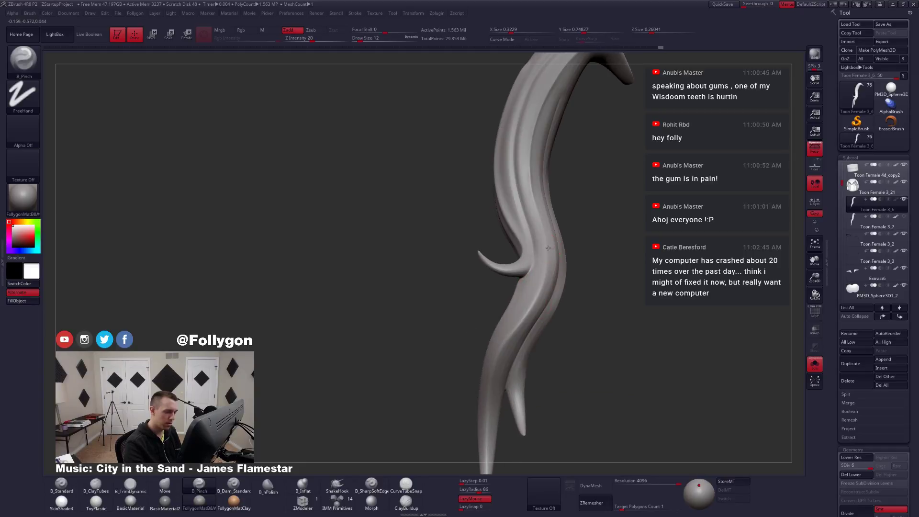
# Pinch the ridge from the middle bend down to the strand's long lower tip with the B_Pinch brush at size 12.
pyautogui.moveTo(532, 301); pyautogui.dragTo(503, 343)
pyautogui.moveTo(497, 379)
pyautogui.keyDown('alt'); pyautogui.mouseDown(button='right')
pyautogui.moveTo(519, 295)
pyautogui.moveTo(508, 283)
pyautogui.mouseUp(button='right'); pyautogui.keyUp('alt')
pyautogui.hotkey('ctrl', 'z')
pyautogui.moveTo(557, 147); pyautogui.dragTo(561, 157)
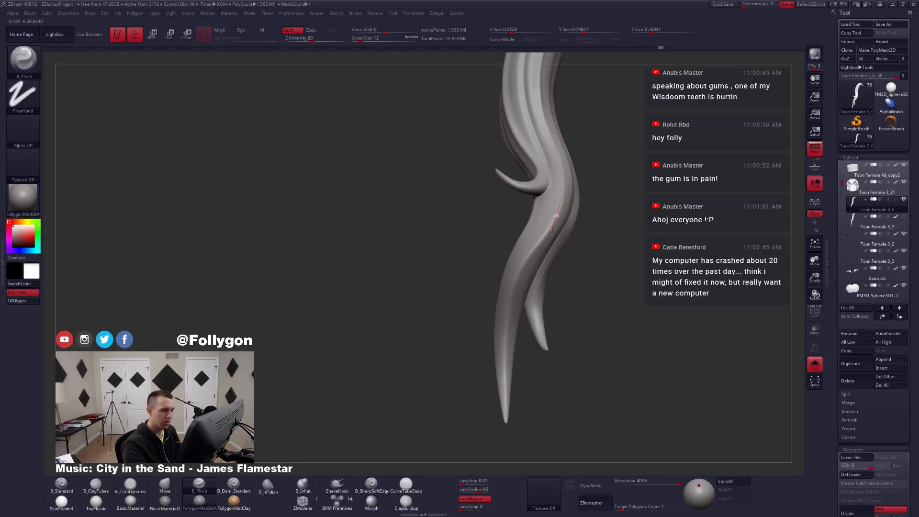
pyautogui.moveTo(536, 248); pyautogui.dragTo(523, 261)
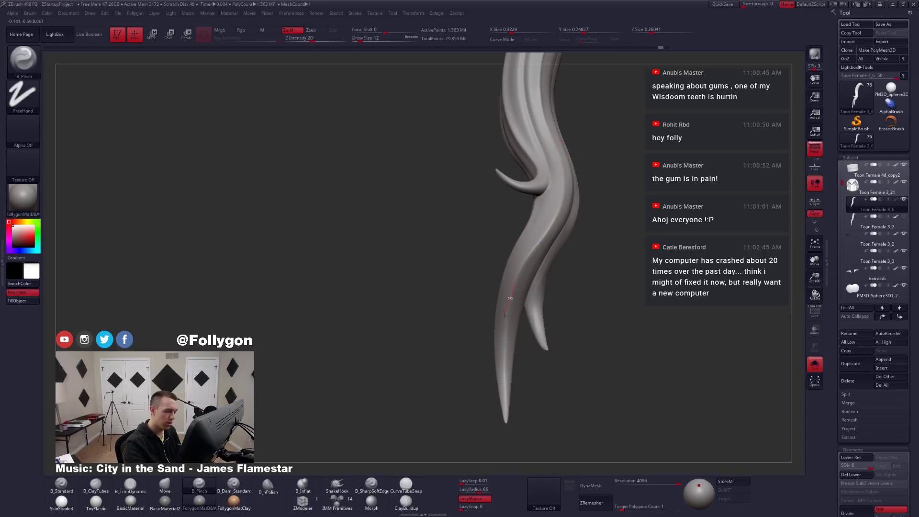
pyautogui.moveTo(507, 450); pyautogui.dragTo(507, 452)
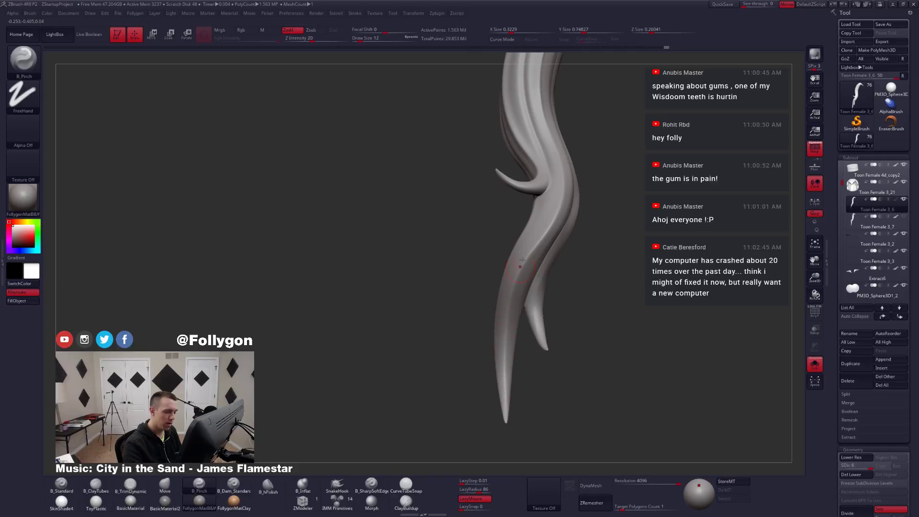
# Pinch the central crease along the strand's upper section down towards the small side tip with the brush at size 12.
pyautogui.moveTo(520, 226)
pyautogui.keyDown('alt'); pyautogui.mouseDown(button='right')
pyautogui.moveTo(493, 253)
pyautogui.moveTo(509, 256)
pyautogui.moveTo(490, 293)
pyautogui.moveTo(539, 205)
pyautogui.moveTo(537, 154)
pyautogui.mouseUp(button='right'); pyautogui.keyUp('alt')
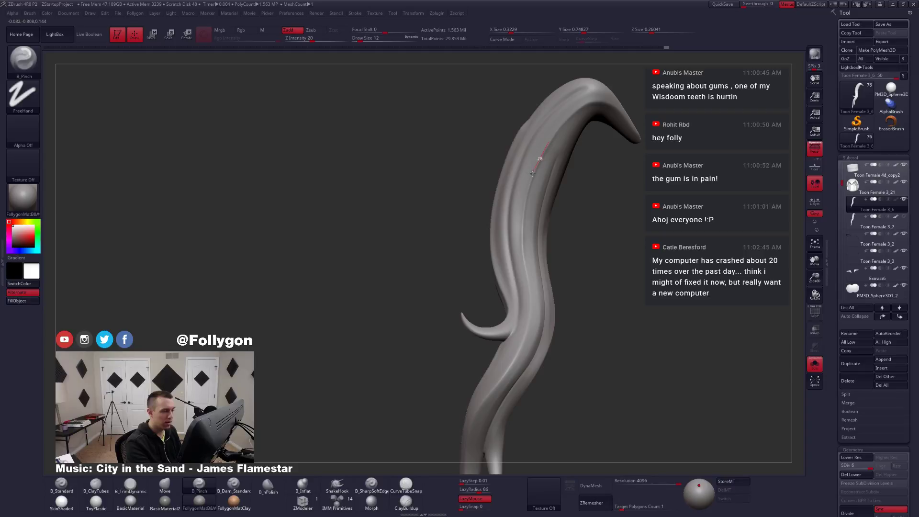
pyautogui.moveTo(525, 200); pyautogui.dragTo(526, 277)
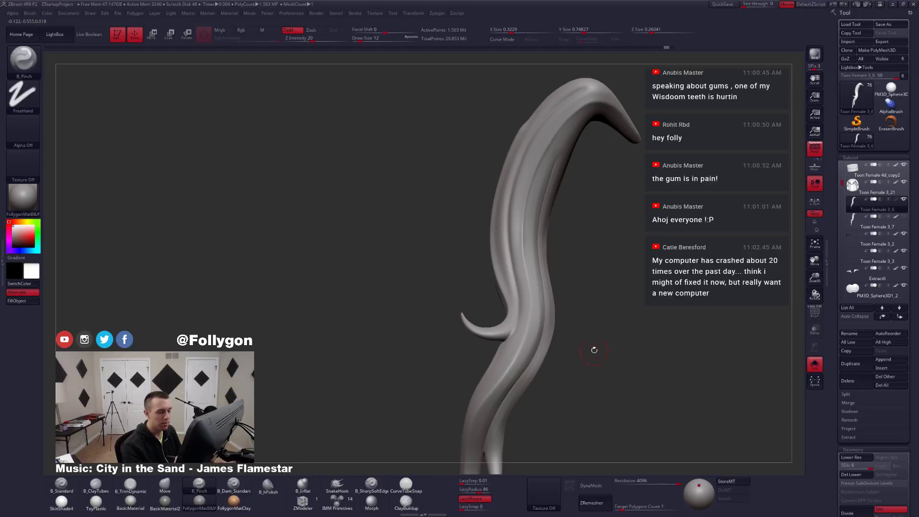
pyautogui.moveTo(586, 339); pyautogui.dragTo(509, 195)
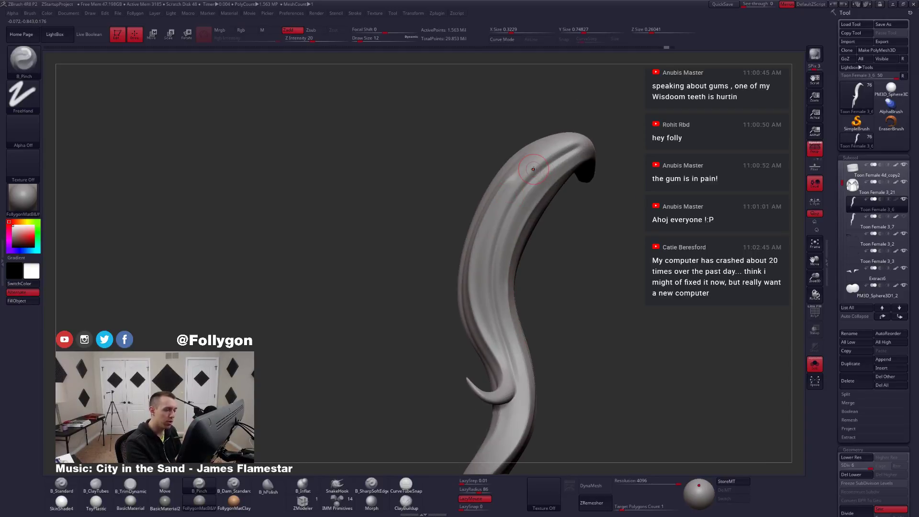
# Set the B_Pinch brush to size 7 and tighten the narrow crease from above the side tip up to the upper bend.
pyautogui.press('space')
pyautogui.moveTo(546, 170); pyautogui.dragTo(542, 171)
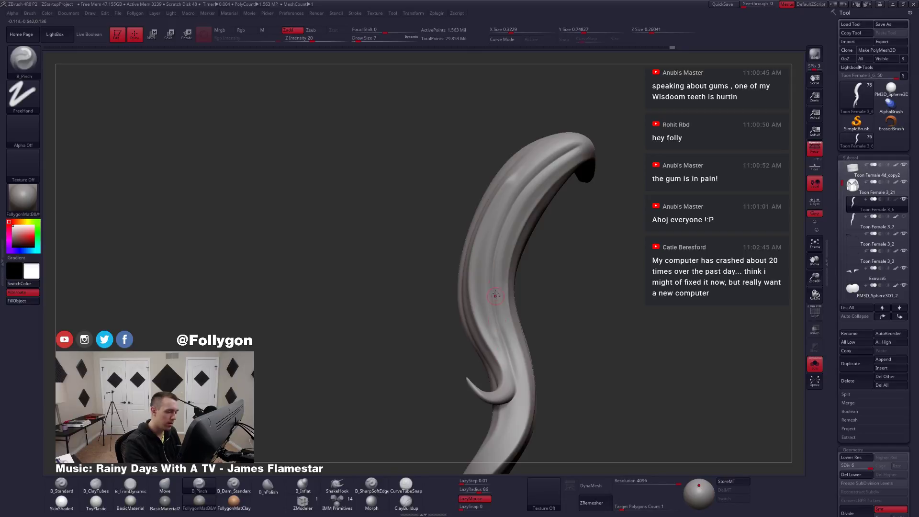
pyautogui.moveTo(501, 354)
pyautogui.mouseDown(button='right')
pyautogui.moveTo(518, 287)
pyautogui.moveTo(483, 318)
pyautogui.mouseUp(button='right')
pyautogui.moveTo(481, 320); pyautogui.dragTo(536, 176)
pyautogui.moveTo(481, 316); pyautogui.dragTo(515, 213)
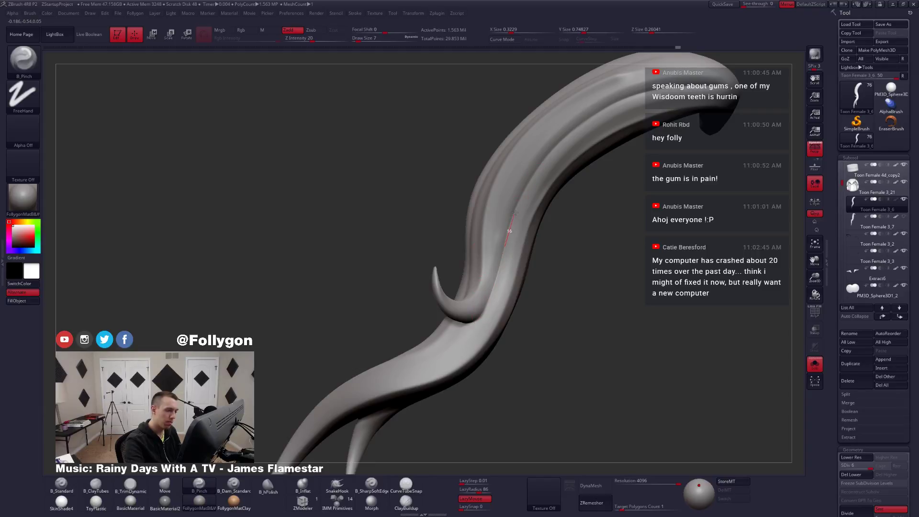
pyautogui.moveTo(588, 126); pyautogui.dragTo(593, 121)
# Pinch the creases between the strand's rounded upper end and the curled side tip at size 7.
pyautogui.keyDown('alt'); pyautogui.moveTo(509, 205); pyautogui.dragTo(493, 254, button='right'); pyautogui.keyUp('alt')
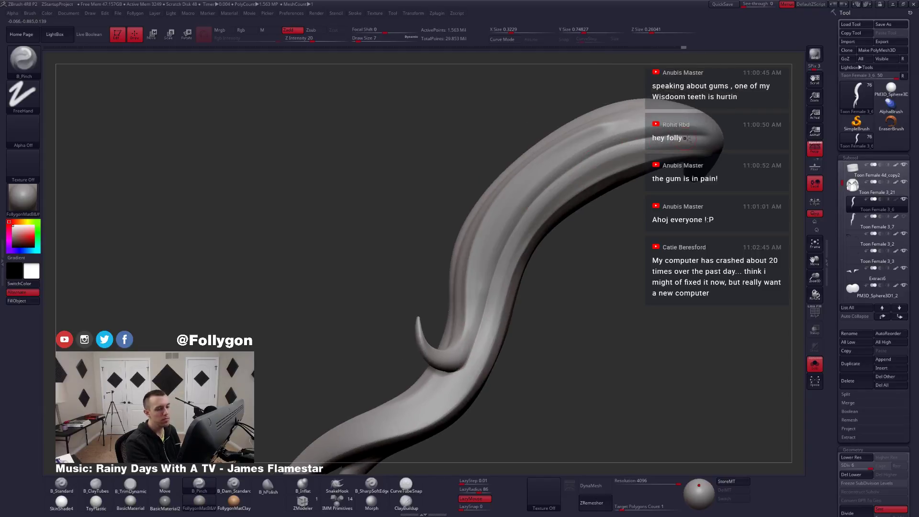
pyautogui.moveTo(707, 135); pyautogui.dragTo(690, 136)
pyautogui.moveTo(601, 153); pyautogui.dragTo(546, 185)
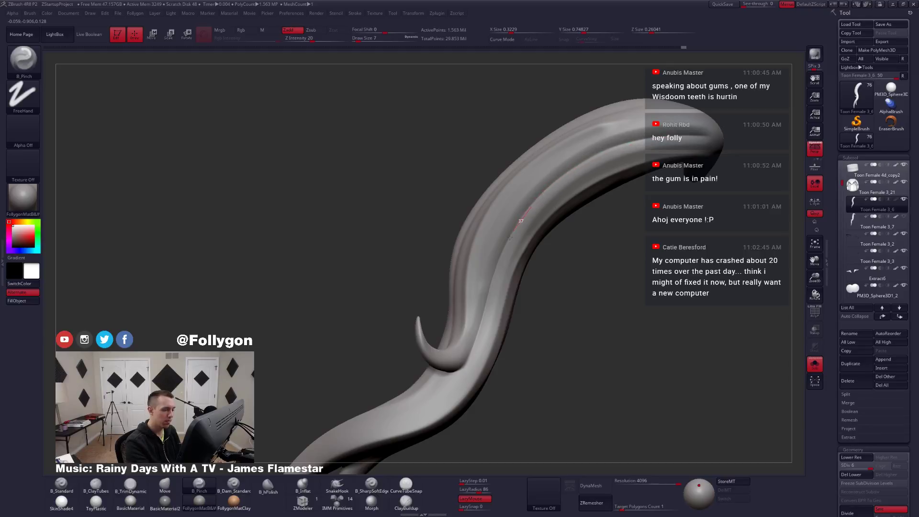
pyautogui.moveTo(484, 298); pyautogui.dragTo(480, 349)
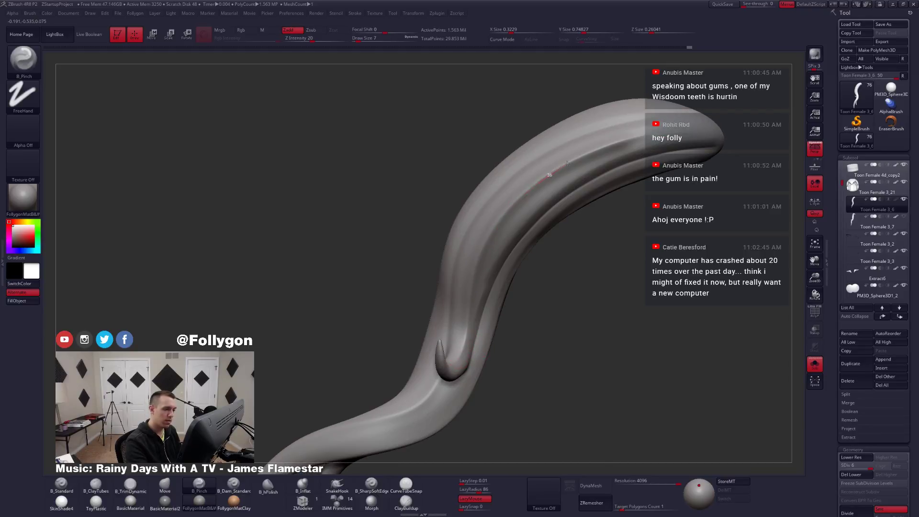
pyautogui.moveTo(566, 163); pyautogui.dragTo(667, 129)
# Pinch the long crease over the strand's upper curve at brush size 11 and show the whole character to check it.
pyautogui.press('space')
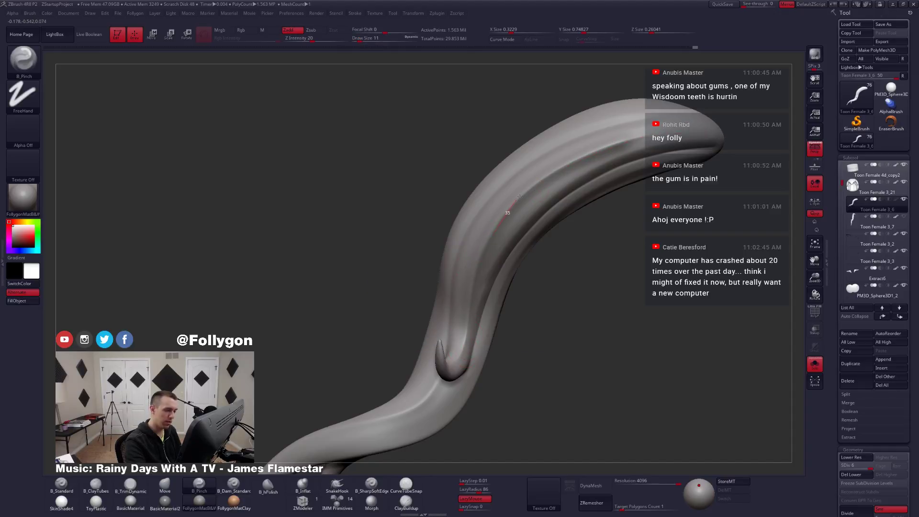
pyautogui.moveTo(603, 148)
pyautogui.mouseDown()
pyautogui.moveTo(641, 137)
pyautogui.moveTo(684, 139)
pyautogui.mouseUp()
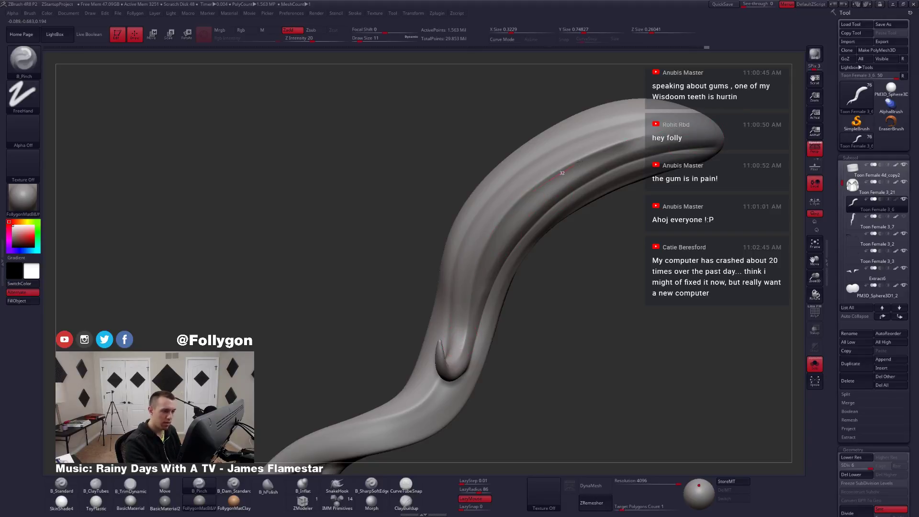
pyautogui.moveTo(486, 280)
pyautogui.mouseDown()
pyautogui.moveTo(547, 305)
pyautogui.moveTo(549, 335)
pyautogui.moveTo(564, 237)
pyautogui.mouseUp()
pyautogui.hotkey('shift', 's')
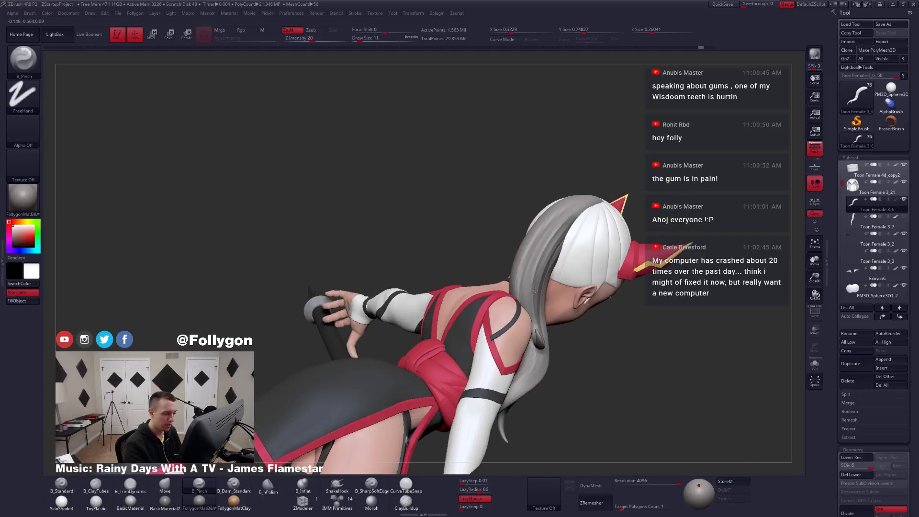
# Isolate the strand and pinch the long crease on the reverse side of its upper section at brush size 7.
pyautogui.hotkey('shift', 's')
pyautogui.moveTo(537, 245); pyautogui.dragTo(543, 276, button='right')
pyautogui.moveTo(544, 277)
pyautogui.mouseDown()
pyautogui.moveTo(492, 339)
pyautogui.moveTo(487, 318)
pyautogui.mouseUp()
pyautogui.moveTo(496, 280)
pyautogui.mouseDown()
pyautogui.moveTo(533, 219)
pyautogui.moveTo(610, 166)
pyautogui.moveTo(561, 220)
pyautogui.moveTo(509, 232)
pyautogui.mouseUp()
pyautogui.press('space')
pyautogui.moveTo(533, 185); pyautogui.dragTo(531, 185)
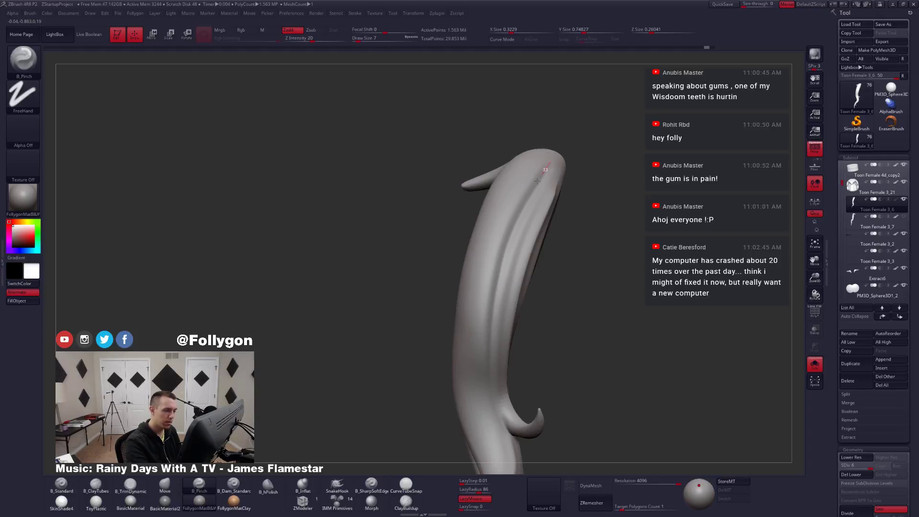
pyautogui.moveTo(498, 266)
pyautogui.mouseDown()
pyautogui.moveTo(536, 165)
pyautogui.moveTo(545, 165)
pyautogui.mouseUp()
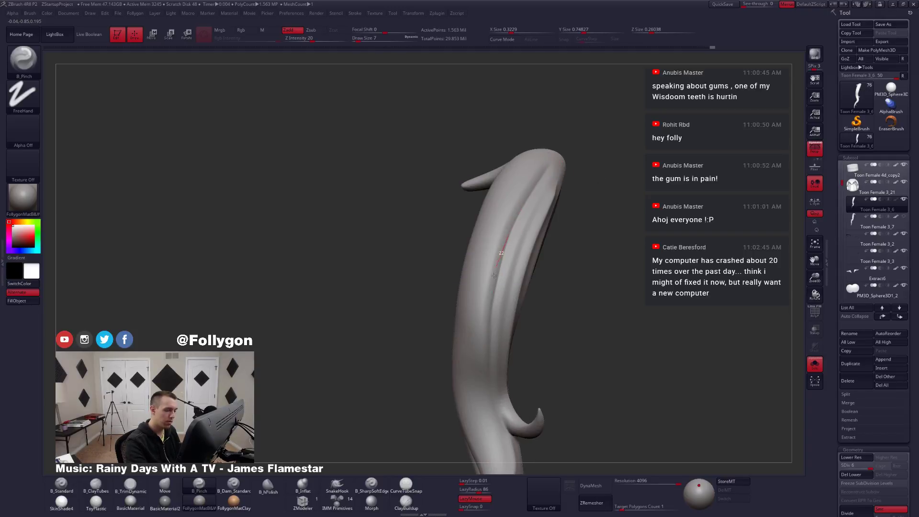
# Pinch the outer-side crease between the strand's top curve and the curled side tip at size 7.
pyautogui.moveTo(447, 282)
pyautogui.mouseDown()
pyautogui.moveTo(450, 311)
pyautogui.moveTo(456, 252)
pyautogui.moveTo(488, 275)
pyautogui.mouseUp()
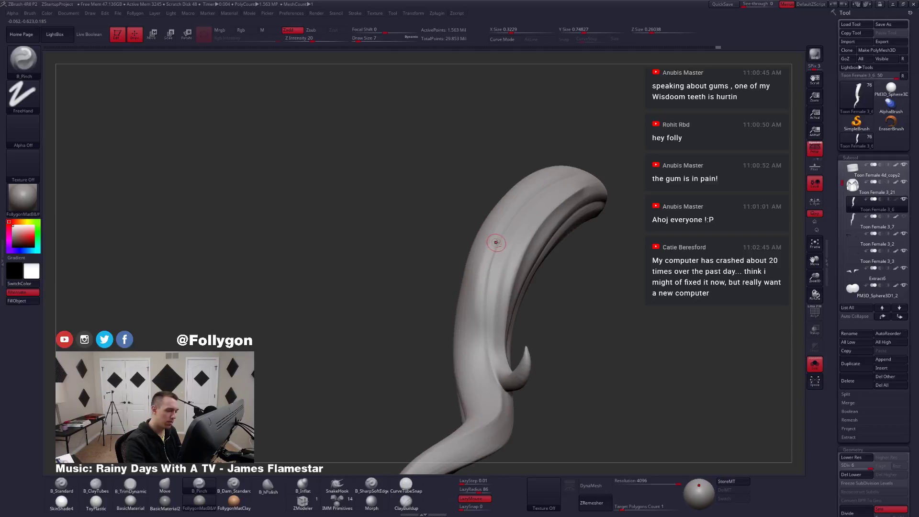
pyautogui.moveTo(496, 242); pyautogui.dragTo(482, 320)
pyautogui.moveTo(483, 357); pyautogui.dragTo(499, 297, button='right')
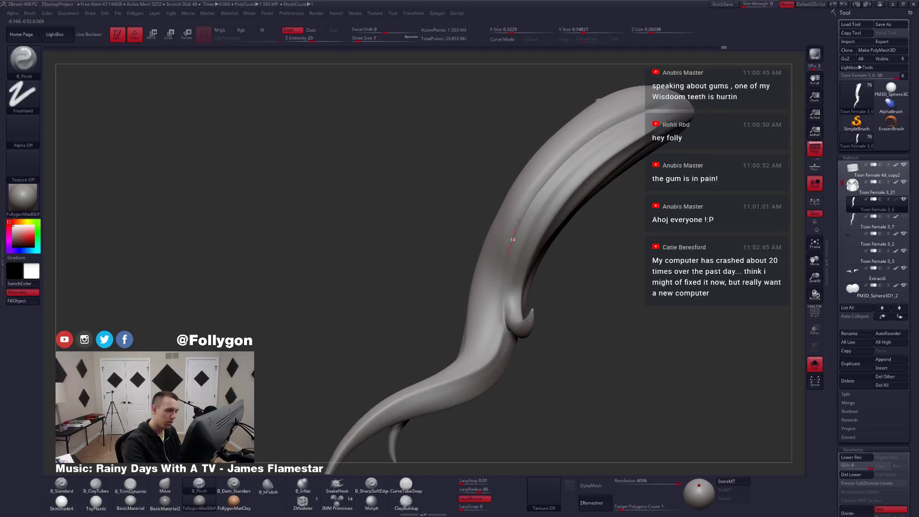
pyautogui.moveTo(585, 139); pyautogui.dragTo(604, 134)
# Set the B_Pinch brush to size 12 and sharpen the edge from the lower bend to the strand's long end tip.
pyautogui.moveTo(555, 282); pyautogui.dragTo(525, 298, button='right')
pyautogui.moveTo(439, 364)
pyautogui.keyDown('alt'); pyautogui.mouseDown(button='right')
pyautogui.moveTo(511, 254)
pyautogui.moveTo(527, 263)
pyautogui.mouseUp(button='right'); pyautogui.keyUp('alt')
pyautogui.press('space')
pyautogui.moveTo(541, 243); pyautogui.dragTo(544, 244)
pyautogui.moveTo(545, 226); pyautogui.dragTo(561, 208, button='right')
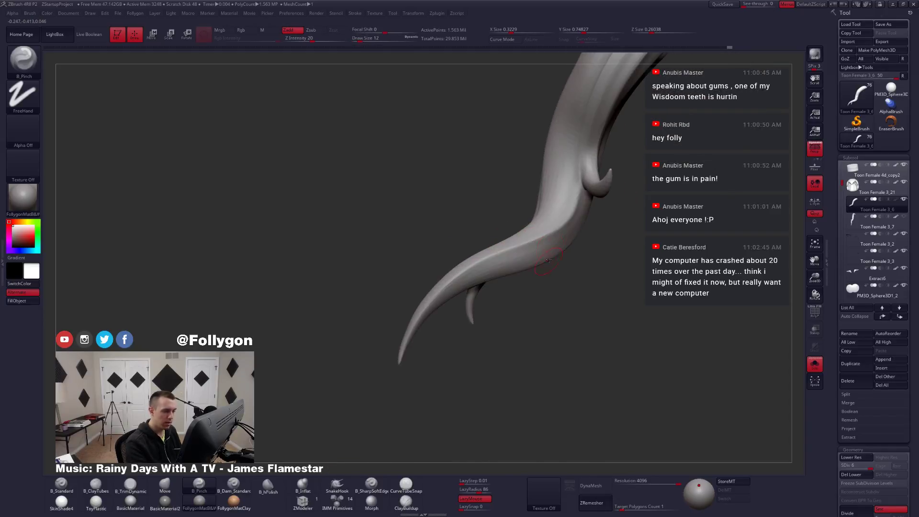
pyautogui.moveTo(570, 219); pyautogui.dragTo(549, 242)
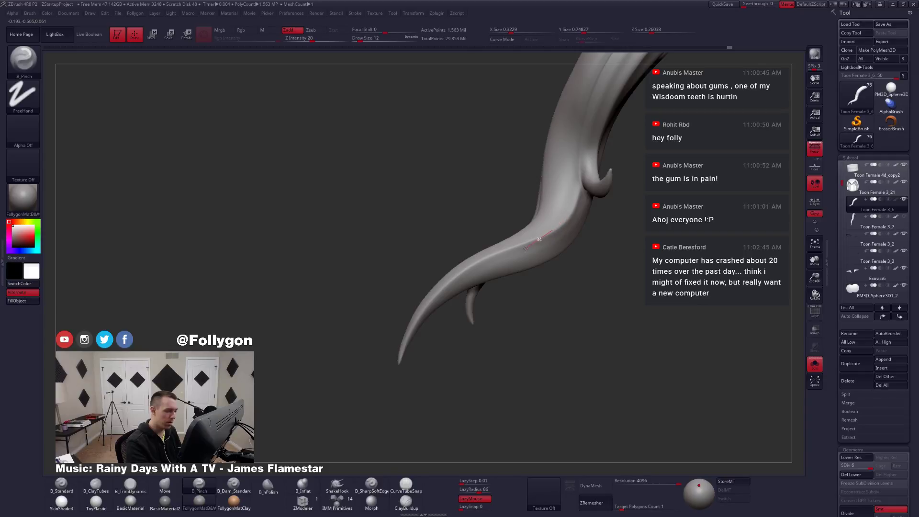
pyautogui.moveTo(489, 258); pyautogui.dragTo(440, 289)
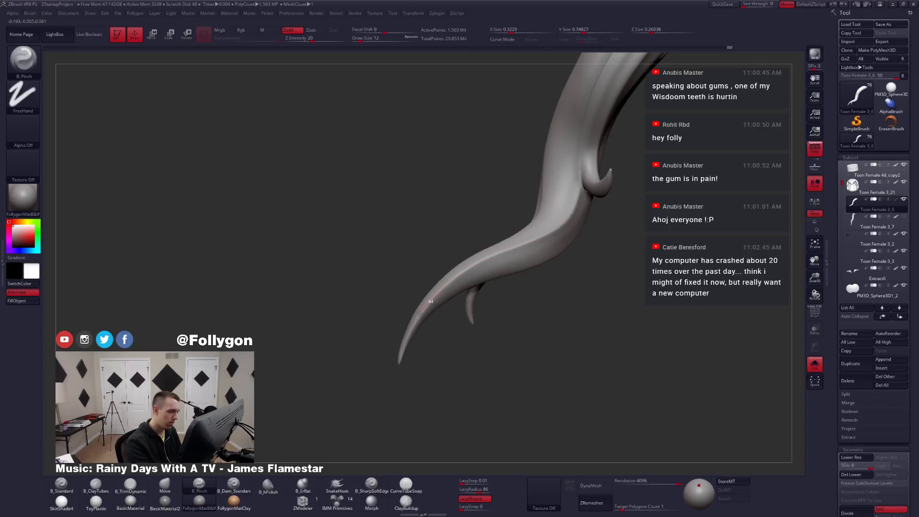
pyautogui.moveTo(400, 349); pyautogui.dragTo(386, 410)
# Pinch the opposite side of the long lower lock down to its pointed end at size 12.
pyautogui.moveTo(385, 411); pyautogui.dragTo(311, 364, button='right')
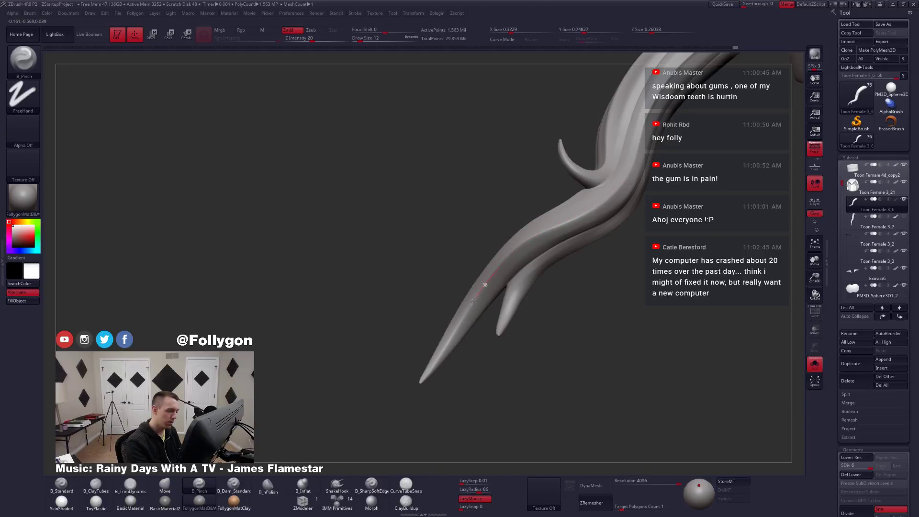
pyautogui.moveTo(408, 407); pyautogui.dragTo(487, 277, button='right')
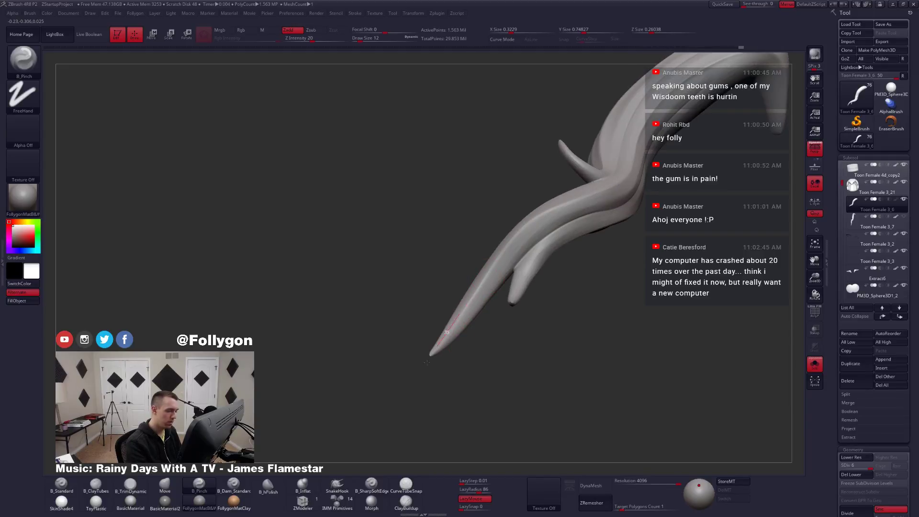
pyautogui.moveTo(426, 362); pyautogui.dragTo(450, 310, button='right')
# Set the B_Pinch brush to size 7 and sharpen the small secondary lock where it splits from the lower end.
pyautogui.keyDown('ctrl'); pyautogui.moveTo(469, 279); pyautogui.dragTo(463, 323, button='right'); pyautogui.keyUp('ctrl')
pyautogui.press('space')
pyautogui.click(498, 277)
pyautogui.moveTo(498, 282); pyautogui.dragTo(474, 278, button='right')
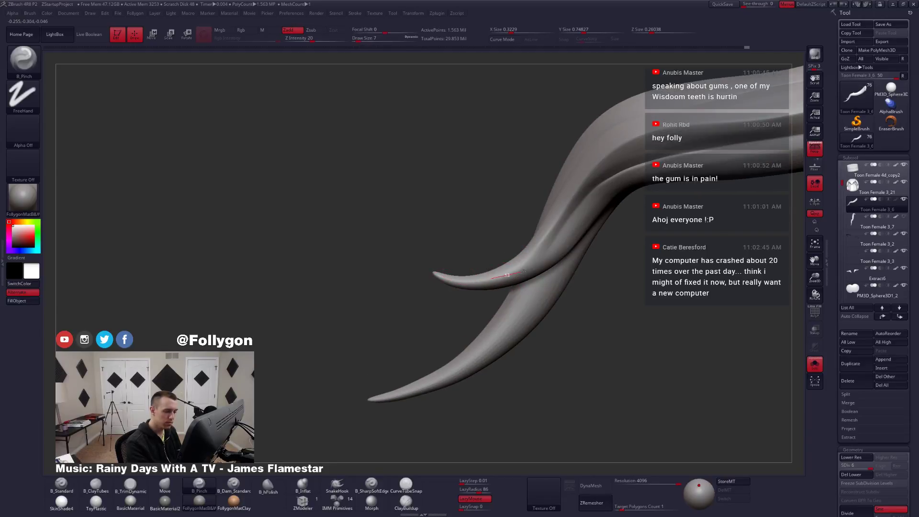
pyautogui.moveTo(559, 220); pyautogui.dragTo(478, 246, button='right')
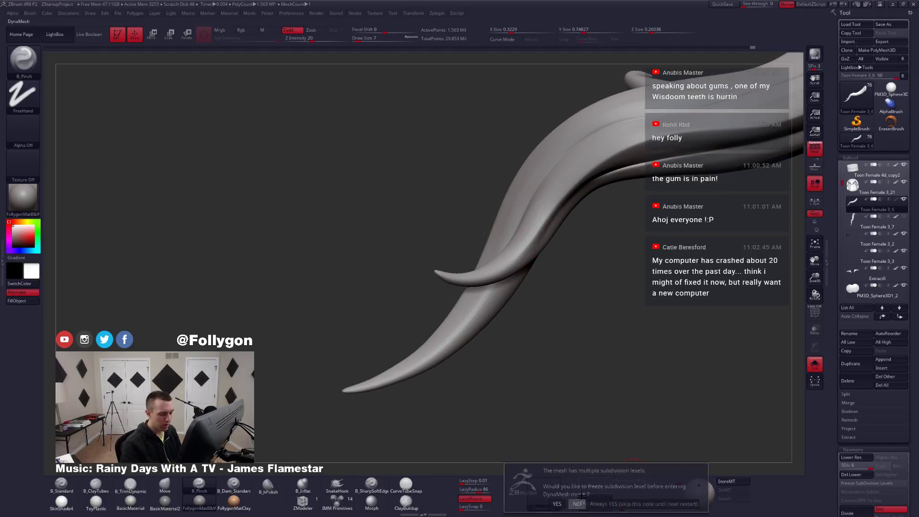
# DynaMesh the strand at resolution 4096, abort ZRemesher, and compare the new wireframe with the previous topology.
pyautogui.click(592, 483)
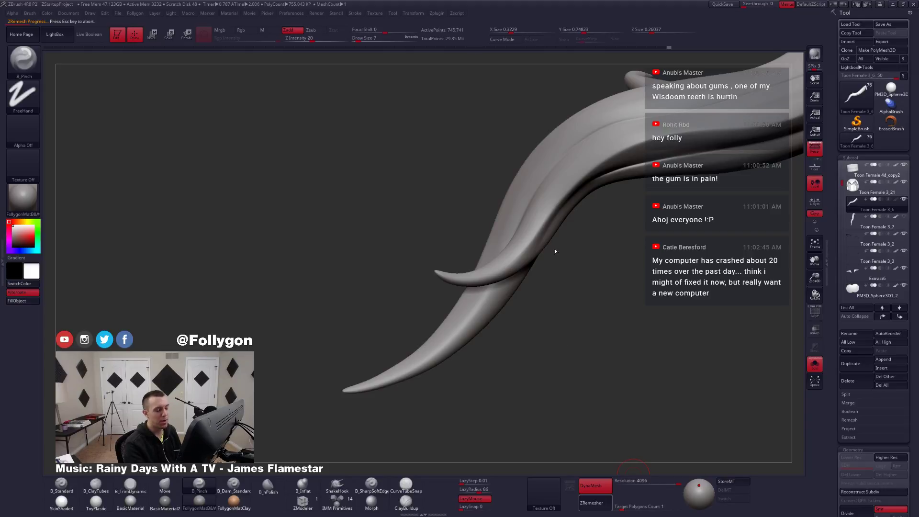
pyautogui.press('Escape')
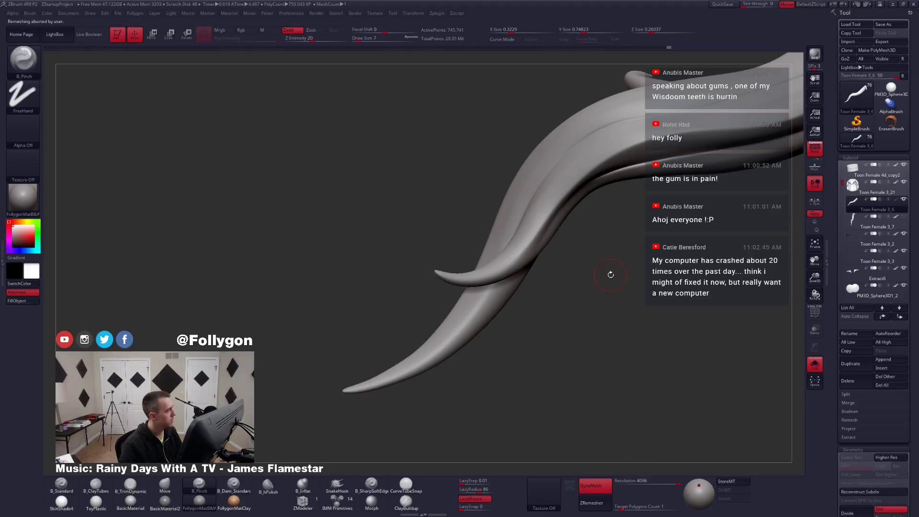
pyautogui.moveTo(574, 319)
pyautogui.mouseDown()
pyautogui.moveTo(621, 321)
pyautogui.moveTo(644, 312)
pyautogui.moveTo(562, 275)
pyautogui.moveTo(535, 227)
pyautogui.moveTo(537, 268)
pyautogui.mouseUp()
pyautogui.hotkey('shift', 'f')
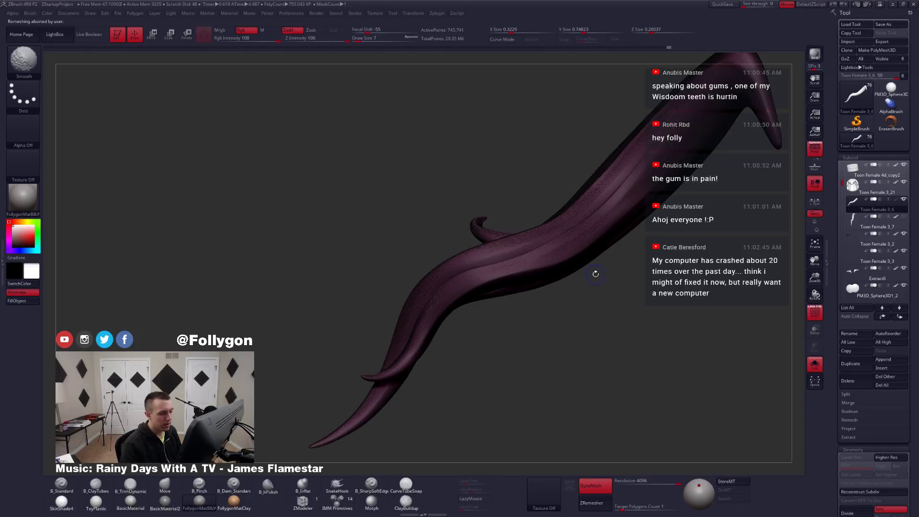
pyautogui.keyDown('ctrl'); pyautogui.moveTo(492, 271); pyautogui.dragTo(507, 258, button='right'); pyautogui.keyUp('ctrl')
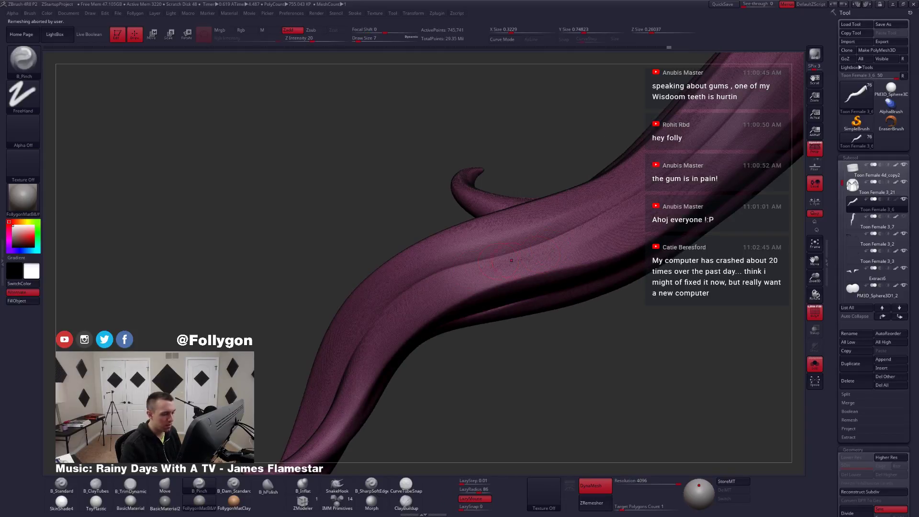
pyautogui.hotkey('ctrl', 'z')
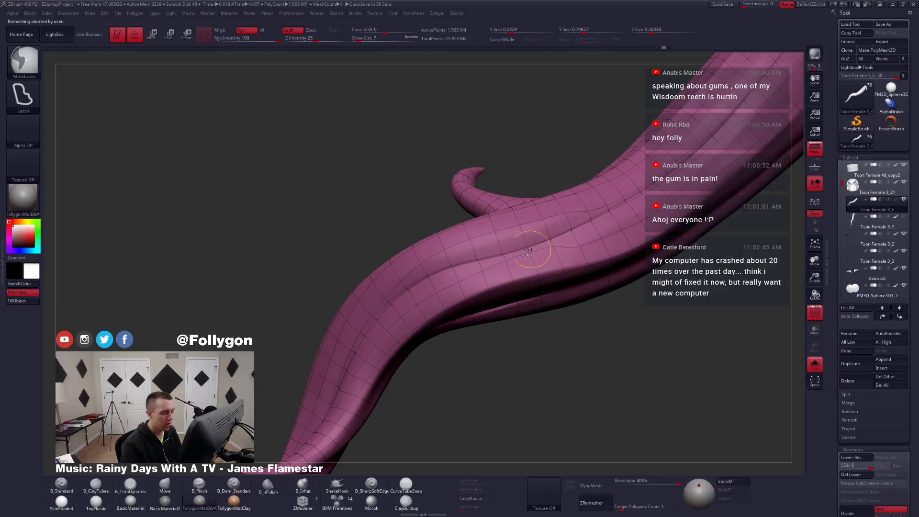
pyautogui.hotkey('ctrl', 'z')
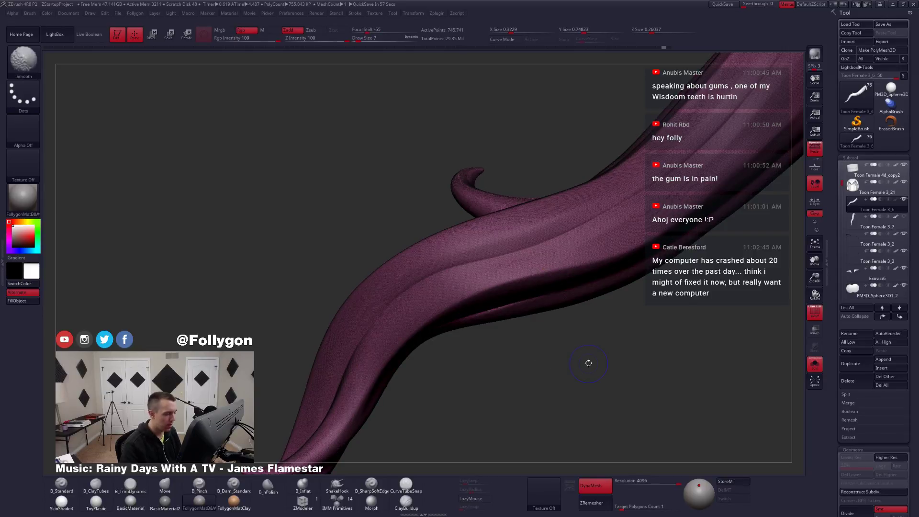
pyautogui.hotkey('shift', 'f')
# Refine the crease along the strand's middle with the B_Pinch brush at size 8 and show the whole character again.
pyautogui.moveTo(630, 261); pyautogui.dragTo(534, 297, button='right')
pyautogui.press('shift')
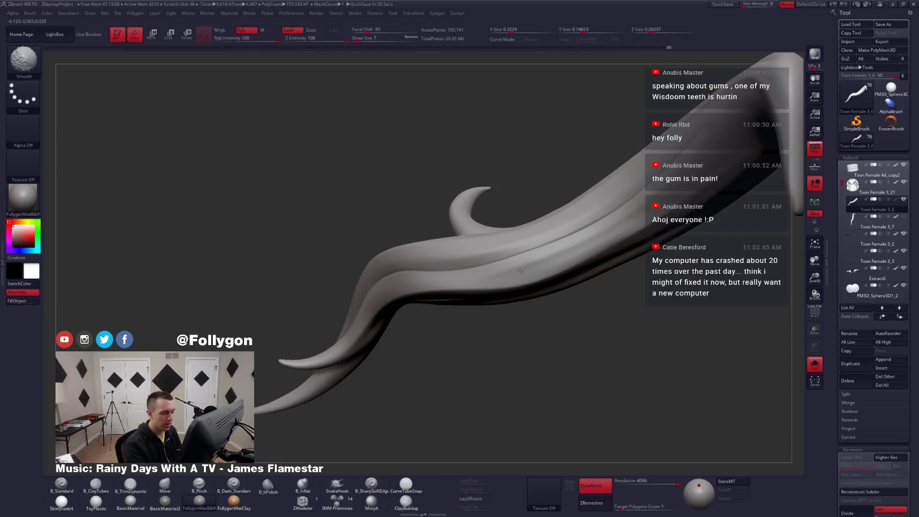
pyautogui.moveTo(586, 245)
pyautogui.mouseDown(button='right')
pyautogui.moveTo(555, 256)
pyautogui.moveTo(562, 238)
pyautogui.moveTo(630, 200)
pyautogui.moveTo(665, 147)
pyautogui.mouseUp(button='right')
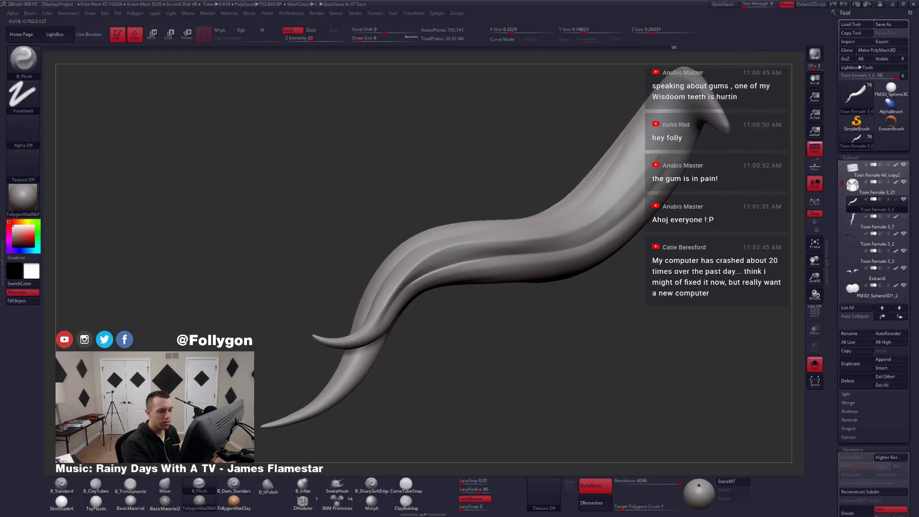
pyautogui.moveTo(564, 239); pyautogui.dragTo(561, 241)
pyautogui.moveTo(560, 241); pyautogui.dragTo(548, 287, button='right')
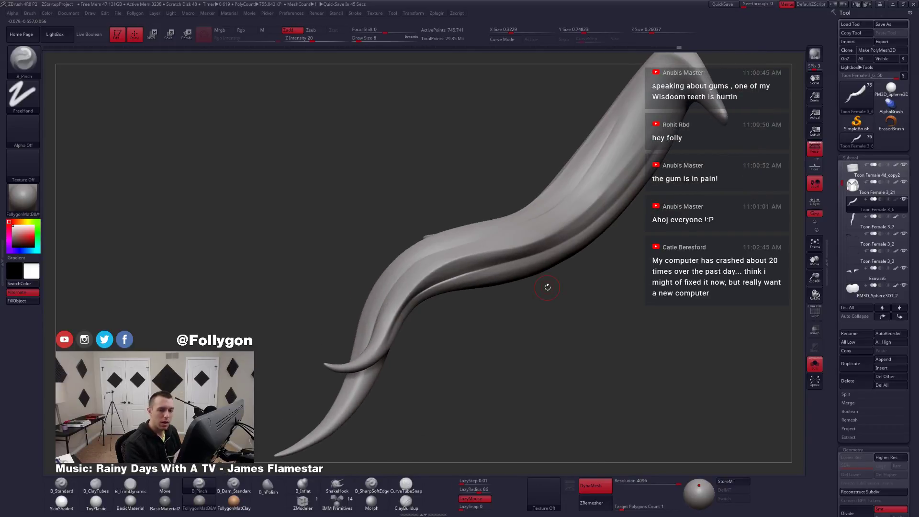
pyautogui.hotkey('shift', 's')
pyautogui.scroll(-2, 850, 183)
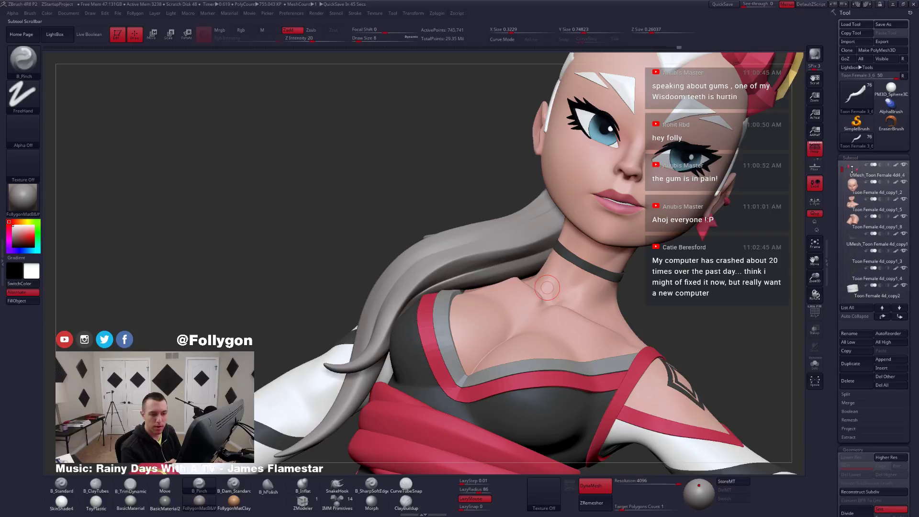
# Show the hood's dark lining Extract5_9 and red outer layer Extract5_8, reselect the white hair strand and review the whole character.
pyautogui.scroll(2, 853, 185)
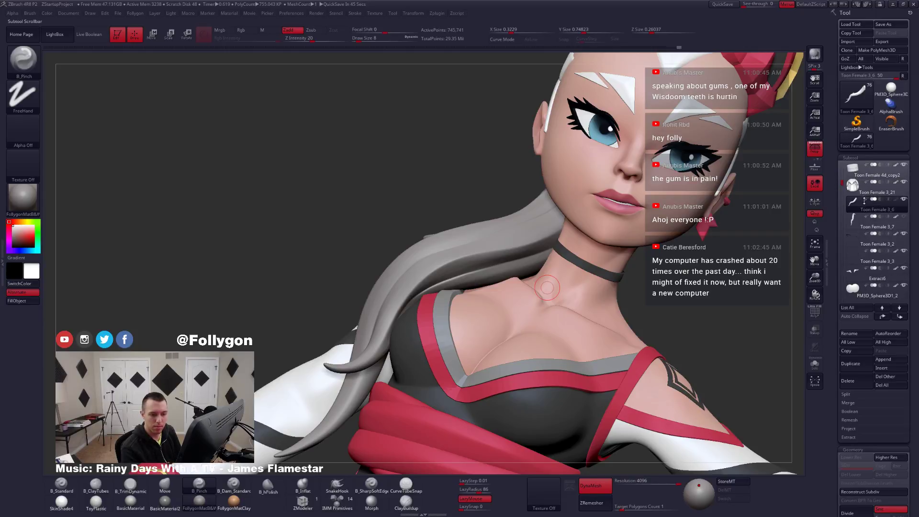
pyautogui.scroll(-8, 864, 207)
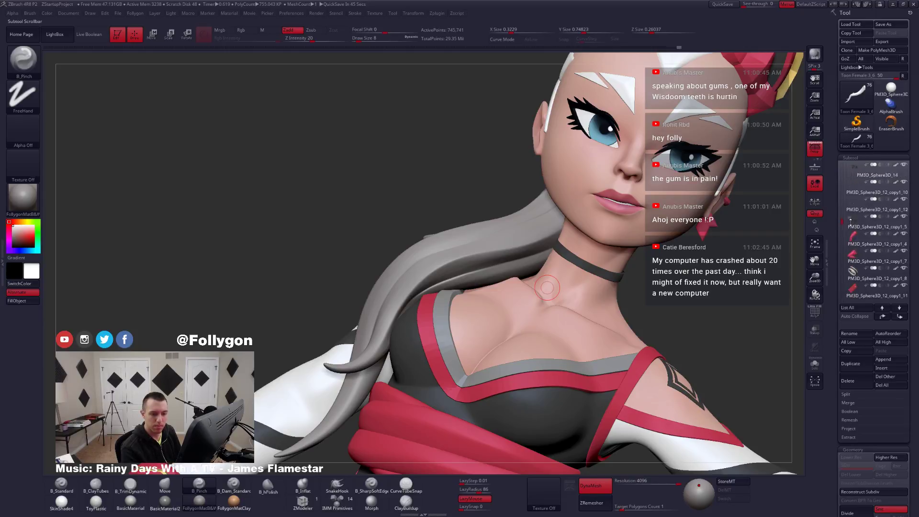
pyautogui.scroll(-8, 850, 228)
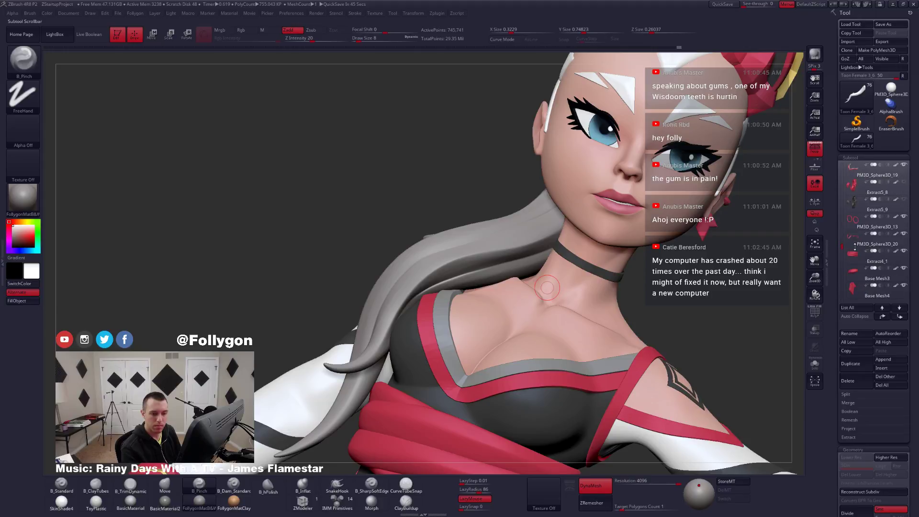
pyautogui.scroll(-1, 855, 245)
pyautogui.click(859, 204)
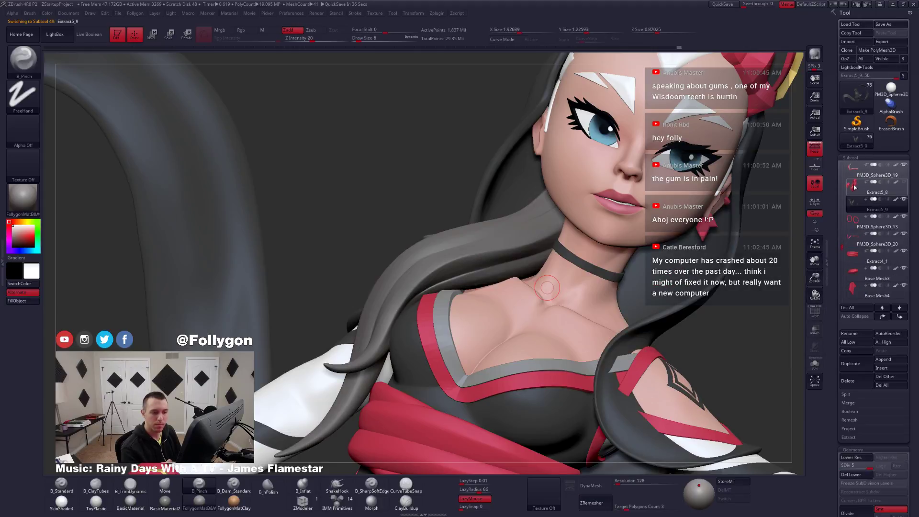
pyautogui.click(860, 190)
pyautogui.keyDown('alt'); pyautogui.click(498, 241); pyautogui.keyUp('alt')
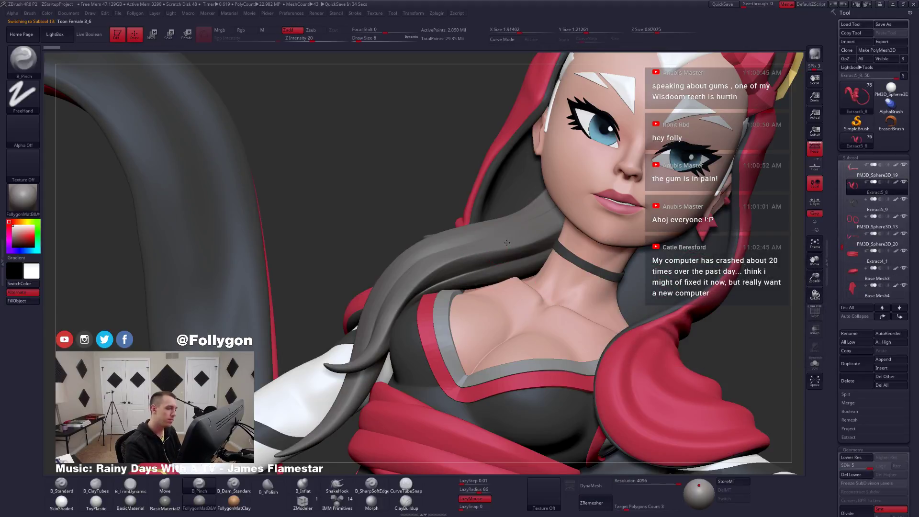
pyautogui.press('f')
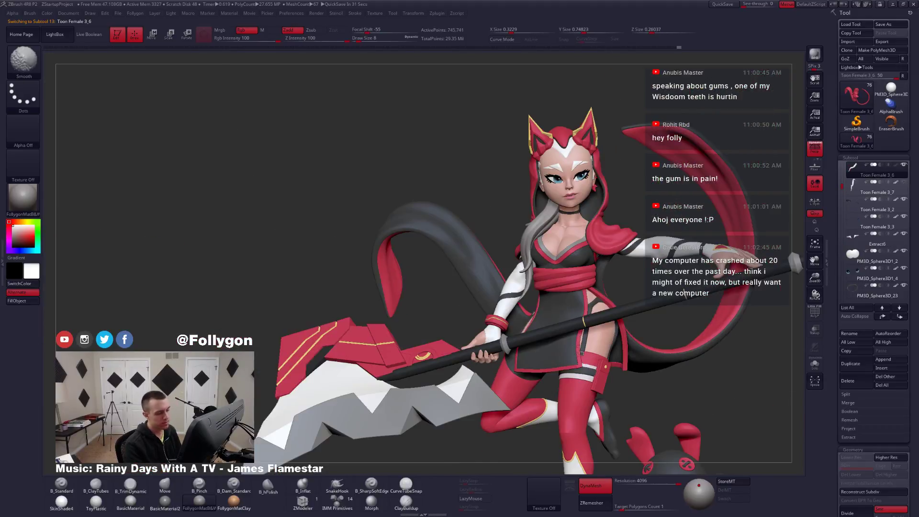
pyautogui.keyDown('alt'); pyautogui.moveTo(574, 307); pyautogui.dragTo(543, 396, button='right'); pyautogui.keyUp('alt')
pyautogui.moveTo(494, 368); pyautogui.dragTo(535, 354, button='right')
pyautogui.moveTo(535, 354); pyautogui.dragTo(501, 292)
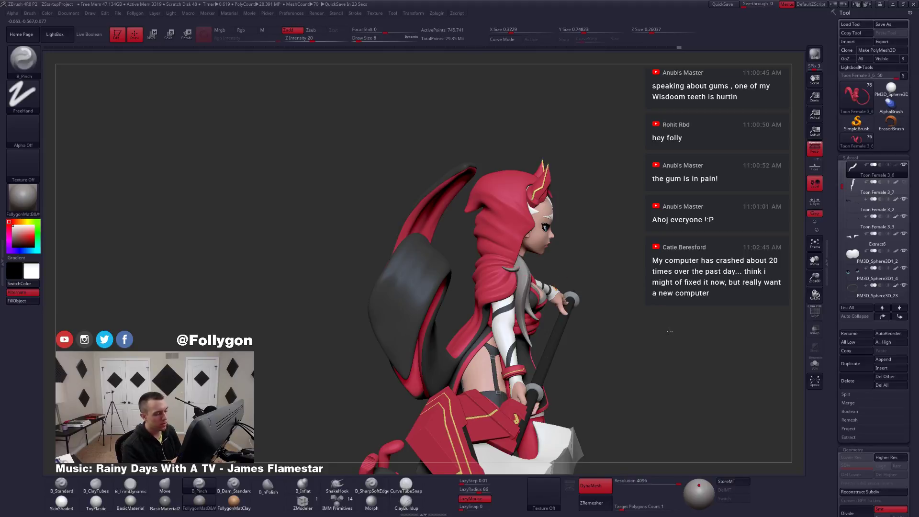
pyautogui.moveTo(669, 331); pyautogui.dragTo(596, 374)
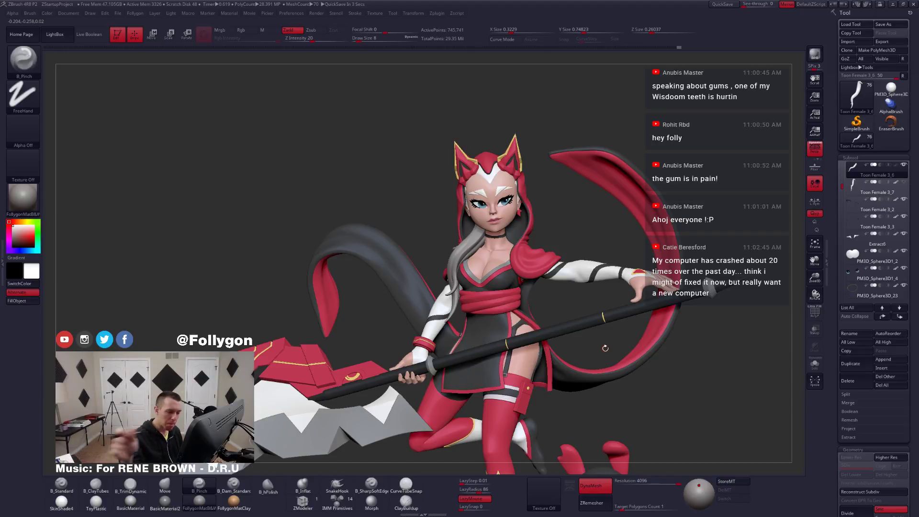
# Isolate the hair strand and sharpen the crease along its middle toward the root with the B_Pinch brush at size 4.
pyautogui.hotkey('shift', 's')
pyautogui.moveTo(467, 251)
pyautogui.keyDown('ctrl'); pyautogui.mouseDown(button='right')
pyautogui.moveTo(486, 281)
pyautogui.moveTo(469, 251)
pyautogui.mouseUp(button='right'); pyautogui.keyUp('ctrl')
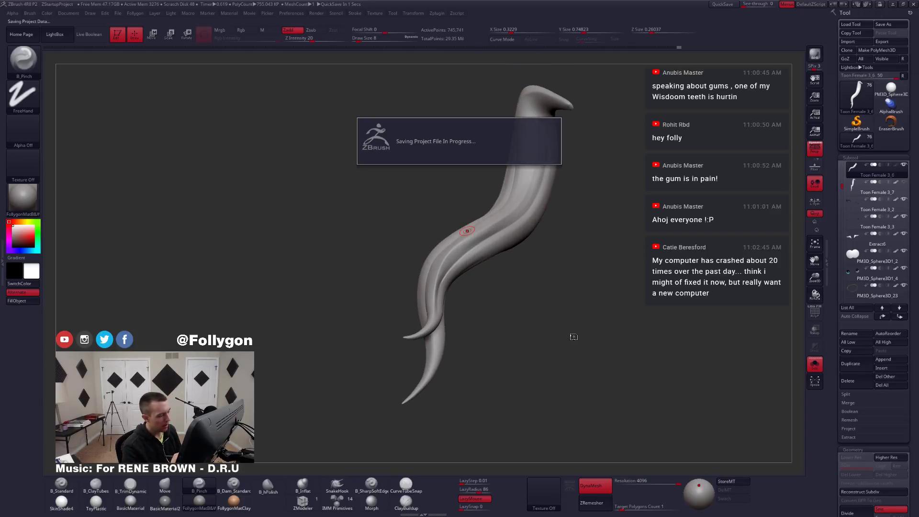
pyautogui.moveTo(467, 230)
pyautogui.keyDown('ctrl'); pyautogui.mouseDown(button='right')
pyautogui.moveTo(478, 269)
pyautogui.moveTo(458, 259)
pyautogui.moveTo(460, 285)
pyautogui.moveTo(426, 312)
pyautogui.mouseUp(button='right'); pyautogui.keyUp('ctrl')
pyautogui.press('shift')
pyautogui.press('space')
pyautogui.moveTo(429, 297); pyautogui.dragTo(426, 297)
pyautogui.click(425, 297)
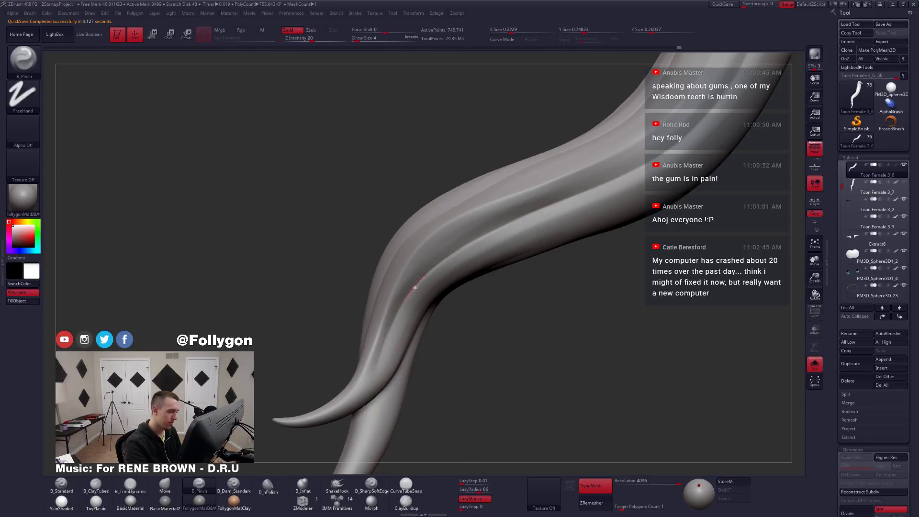
pyautogui.moveTo(468, 244); pyautogui.dragTo(498, 228)
pyautogui.moveTo(554, 205); pyautogui.dragTo(646, 164)
pyautogui.keyDown('alt'); pyautogui.moveTo(605, 186); pyautogui.dragTo(508, 252, button='right'); pyautogui.keyUp('alt')
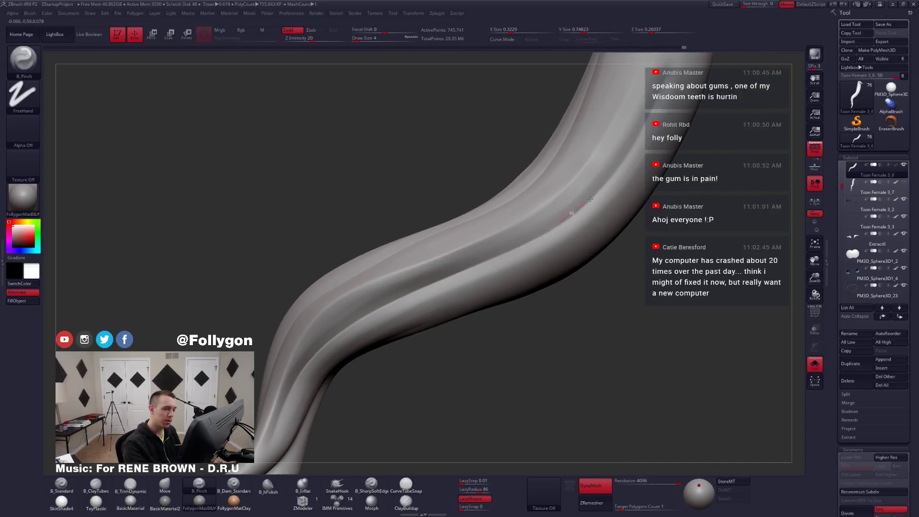
pyautogui.moveTo(662, 77); pyautogui.dragTo(664, 74)
pyautogui.keyDown('alt'); pyautogui.moveTo(619, 160); pyautogui.dragTo(566, 255, button='right'); pyautogui.keyUp('alt')
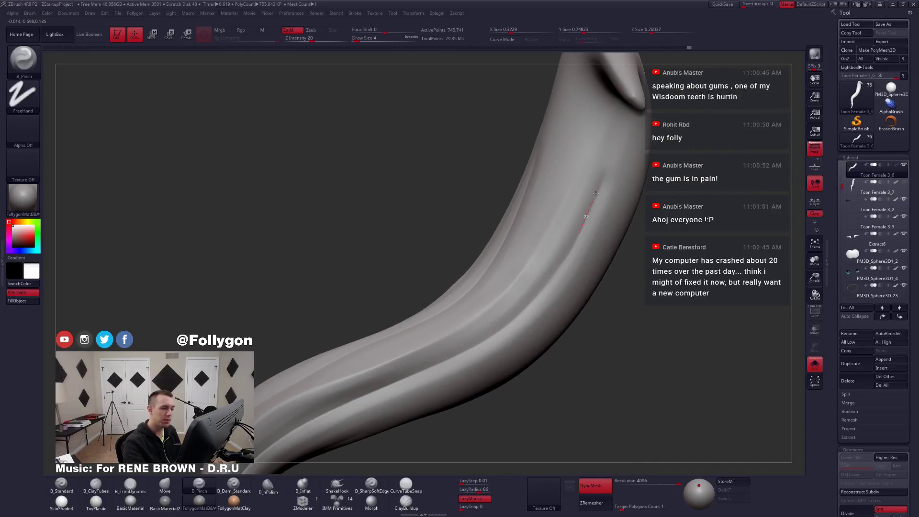
pyautogui.keyDown('ctrl'); pyautogui.moveTo(612, 128); pyautogui.dragTo(562, 306, button='right'); pyautogui.keyUp('ctrl')
pyautogui.hotkey('shift', 's')
pyautogui.keyDown('alt'); pyautogui.click(562, 306); pyautogui.keyUp('alt')
pyautogui.hotkey('ctrl', 'shift', 's')
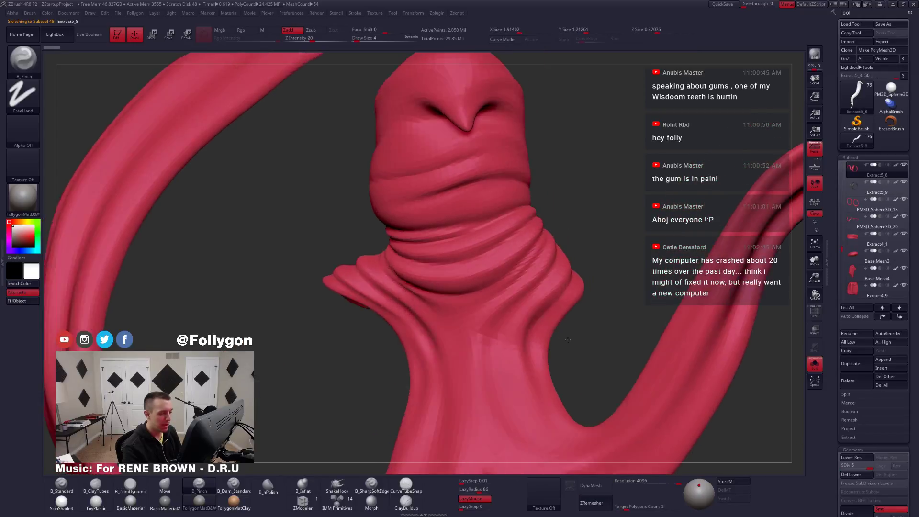
pyautogui.moveTo(555, 340)
pyautogui.keyDown('ctrl'); pyautogui.mouseDown(button='right')
pyautogui.moveTo(554, 332)
pyautogui.moveTo(572, 335)
pyautogui.moveTo(407, 340)
pyautogui.mouseUp(button='right'); pyautogui.keyUp('ctrl')
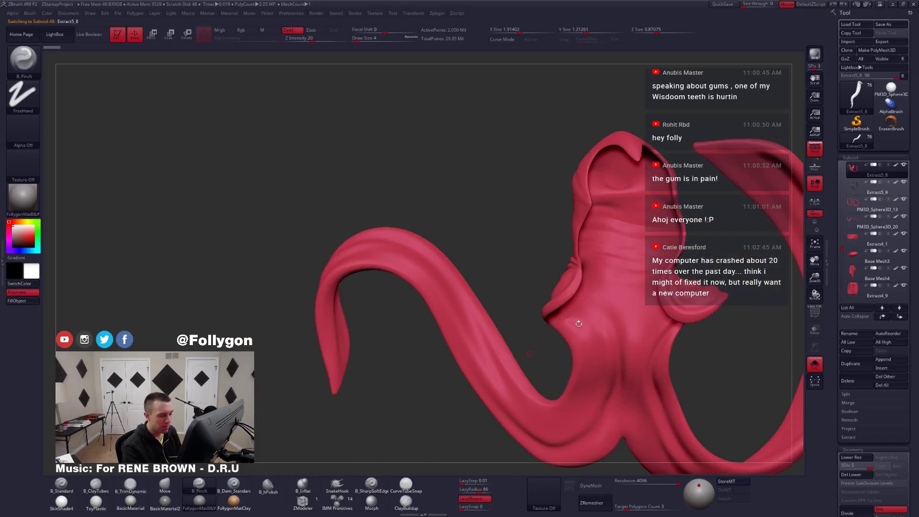
pyautogui.hotkey('shift', 's')
pyautogui.keyDown('alt'); pyautogui.click(570, 296); pyautogui.keyUp('alt')
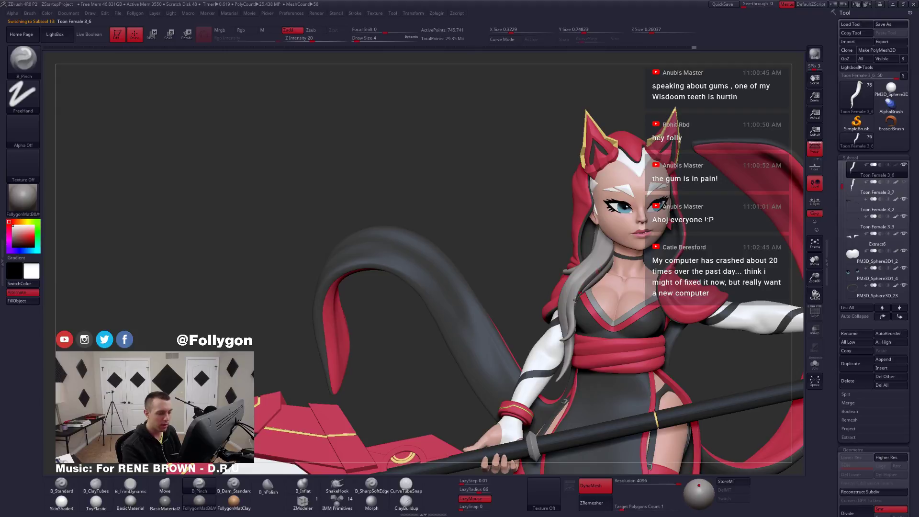
# Isolate the hair strand and pinch the long ridge along its upper half with the B_Pinch brush at size 12.
pyautogui.moveTo(574, 344)
pyautogui.mouseDown(button='right')
pyautogui.moveTo(531, 292)
pyautogui.moveTo(512, 294)
pyautogui.mouseUp(button='right')
pyautogui.hotkey('shift', 'ctrl', 's')
pyautogui.press('space')
pyautogui.moveTo(525, 255); pyautogui.dragTo(527, 256)
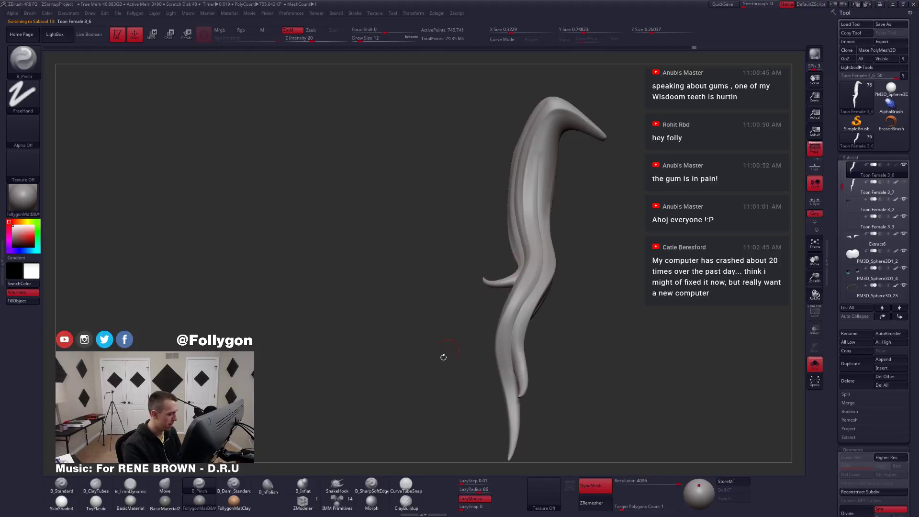
pyautogui.moveTo(517, 292); pyautogui.dragTo(496, 233, button='right')
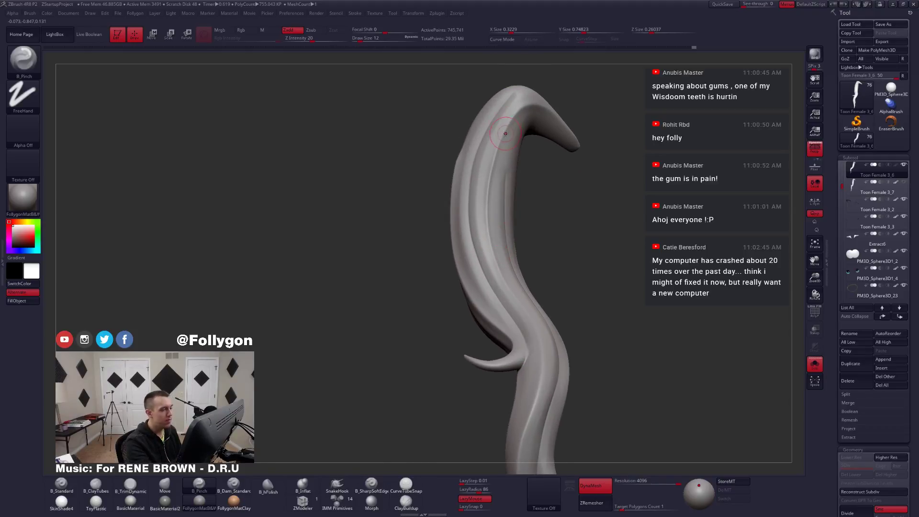
pyautogui.keyDown('ctrl'); pyautogui.moveTo(506, 131); pyautogui.dragTo(502, 123, button='right'); pyautogui.keyUp('ctrl')
pyautogui.moveTo(523, 104)
pyautogui.mouseDown()
pyautogui.moveTo(488, 181)
pyautogui.moveTo(484, 215)
pyautogui.moveTo(502, 284)
pyautogui.mouseUp()
pyautogui.moveTo(502, 285)
pyautogui.mouseDown(button='right')
pyautogui.moveTo(476, 246)
pyautogui.moveTo(498, 233)
pyautogui.moveTo(508, 134)
pyautogui.mouseUp(button='right')
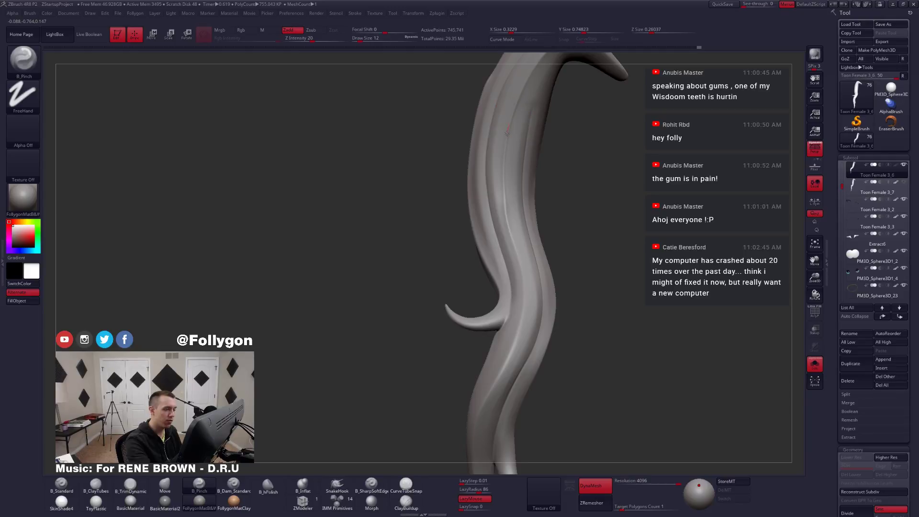
pyautogui.moveTo(505, 190)
pyautogui.mouseDown()
pyautogui.moveTo(522, 273)
pyautogui.moveTo(519, 335)
pyautogui.mouseUp()
# Continue pinching the ridge at size 12 from the strand's middle down the long lower lock to its tip.
pyautogui.keyDown('alt'); pyautogui.moveTo(520, 319); pyautogui.dragTo(530, 253, button='right'); pyautogui.keyUp('alt')
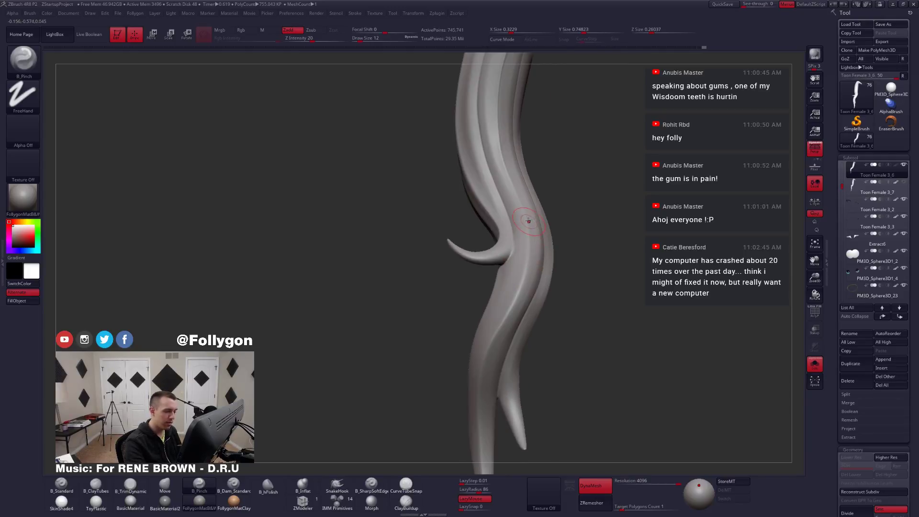
pyautogui.moveTo(524, 215)
pyautogui.mouseDown()
pyautogui.moveTo(522, 282)
pyautogui.moveTo(490, 345)
pyautogui.mouseUp()
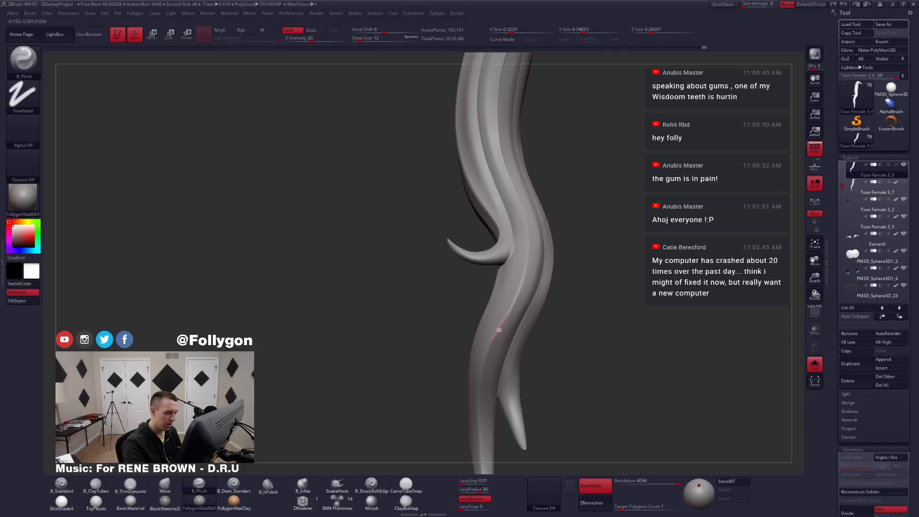
pyautogui.moveTo(475, 395); pyautogui.dragTo(474, 400)
pyautogui.keyDown('alt'); pyautogui.moveTo(487, 363); pyautogui.dragTo(509, 279, button='right'); pyautogui.keyUp('alt')
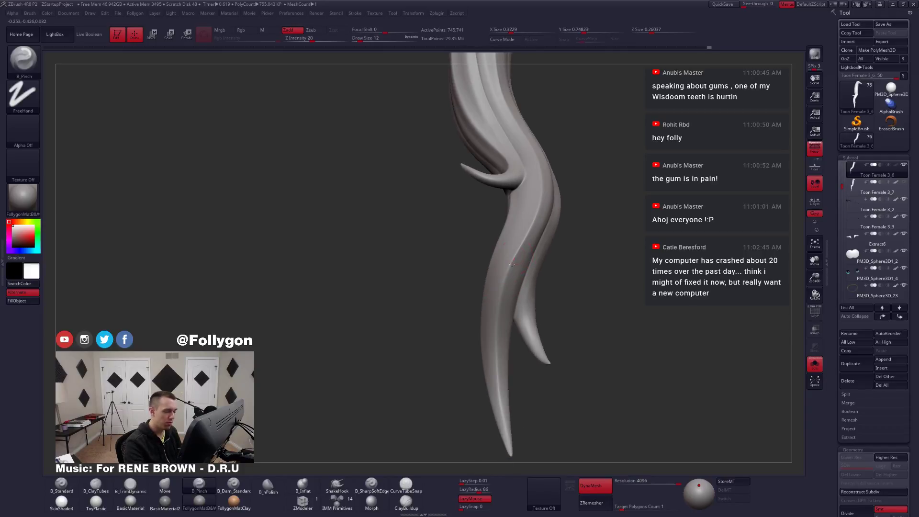
pyautogui.moveTo(495, 351); pyautogui.dragTo(495, 356)
pyautogui.keyDown('alt'); pyautogui.moveTo(492, 337); pyautogui.dragTo(507, 221, button='right'); pyautogui.keyUp('alt')
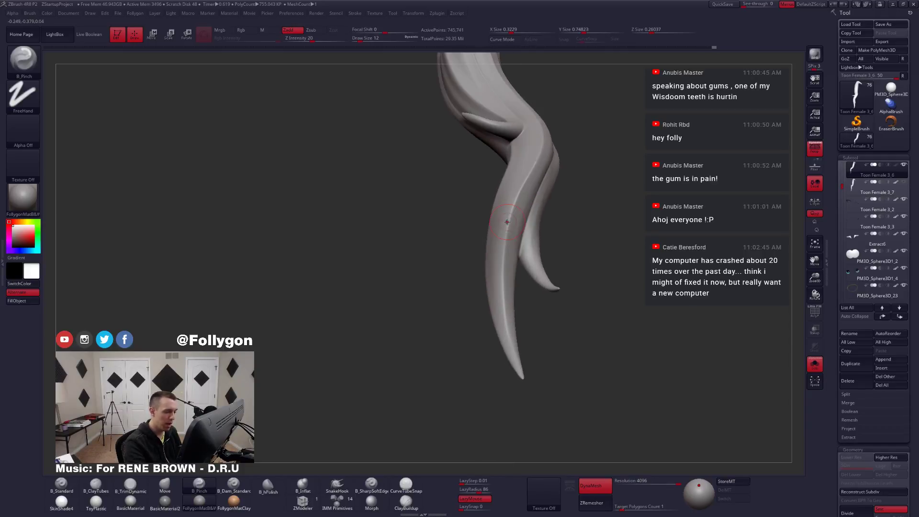
pyautogui.moveTo(512, 365); pyautogui.dragTo(498, 397, button='right')
# Set the B_Pinch brush to size 8 and sharpen the ridge running from the lower bend up toward the strand's root.
pyautogui.moveTo(538, 255)
pyautogui.keyDown('alt'); pyautogui.mouseDown(button='right')
pyautogui.moveTo(512, 318)
pyautogui.moveTo(520, 304)
pyautogui.moveTo(561, 344)
pyautogui.moveTo(584, 319)
pyautogui.moveTo(555, 302)
pyautogui.moveTo(563, 251)
pyautogui.moveTo(542, 287)
pyautogui.moveTo(586, 270)
pyautogui.moveTo(560, 255)
pyautogui.moveTo(570, 246)
pyautogui.mouseUp(button='right'); pyautogui.keyUp('alt')
pyautogui.press('shift')
pyautogui.press('space')
pyautogui.moveTo(523, 299); pyautogui.dragTo(522, 299)
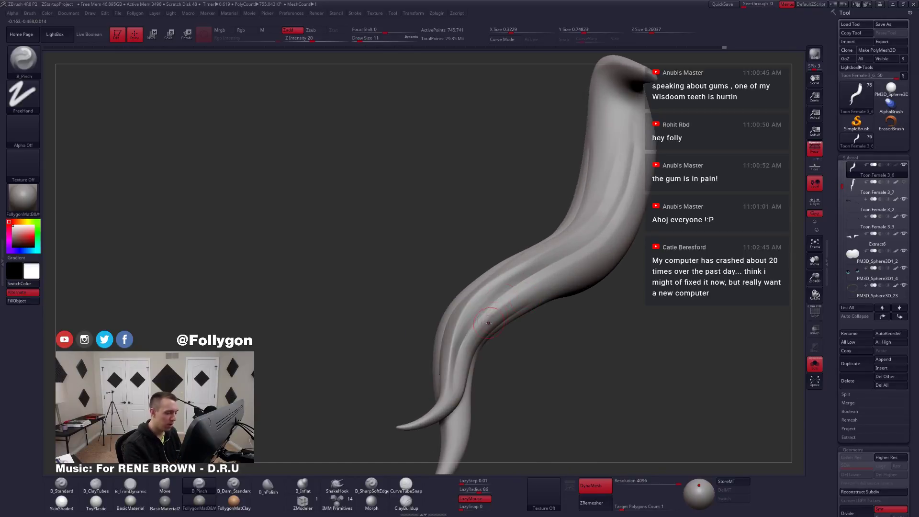
pyautogui.moveTo(457, 346); pyautogui.dragTo(553, 272, button='right')
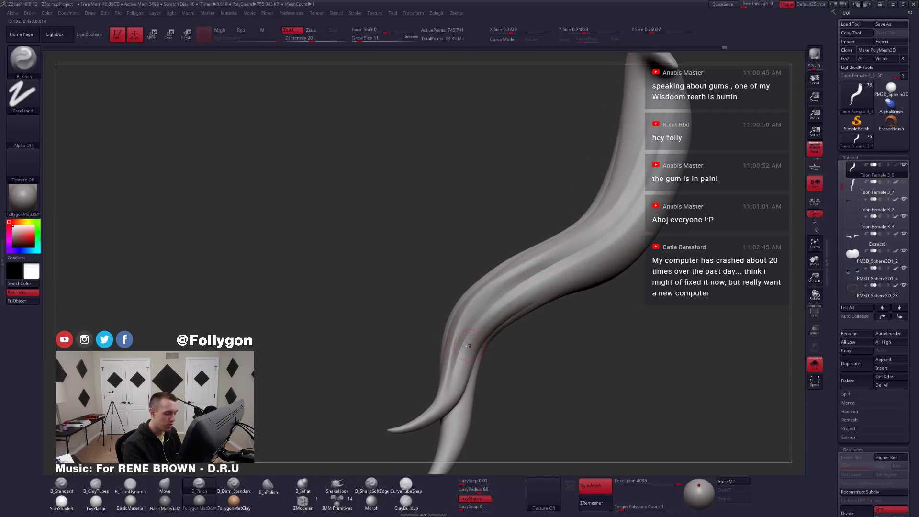
pyautogui.press('space')
pyautogui.moveTo(475, 351)
pyautogui.mouseDown()
pyautogui.moveTo(486, 309)
pyautogui.moveTo(622, 228)
pyautogui.mouseUp()
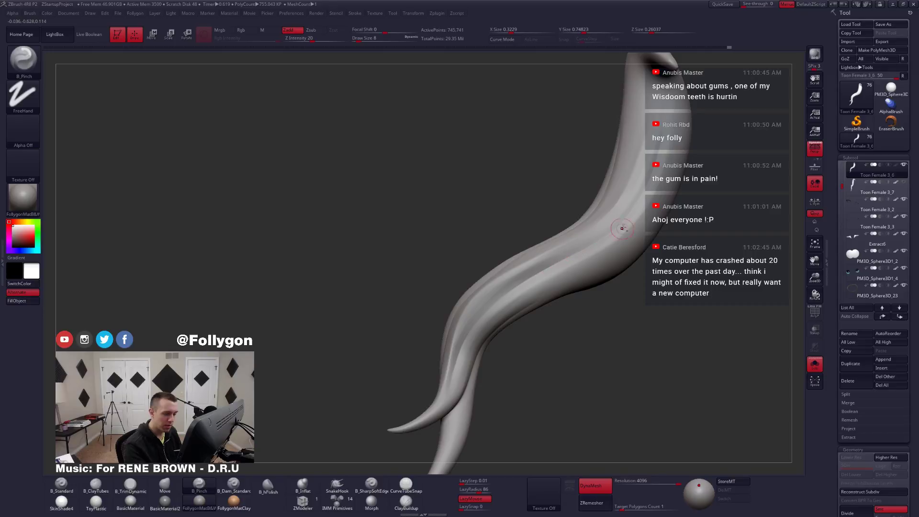
pyautogui.moveTo(594, 237); pyautogui.dragTo(578, 254, button='right')
pyautogui.moveTo(570, 259)
pyautogui.mouseDown()
pyautogui.moveTo(626, 212)
pyautogui.moveTo(648, 176)
pyautogui.mouseUp()
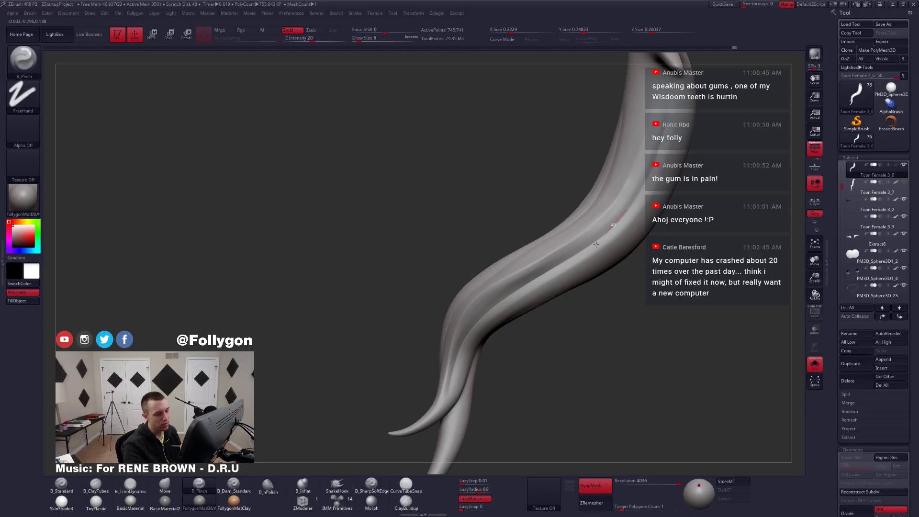
pyautogui.moveTo(630, 177); pyautogui.dragTo(633, 175)
# Smooth the surface beside the pinched ridges along the strand's middle with the Smooth brush at size 14.
pyautogui.press('shift')
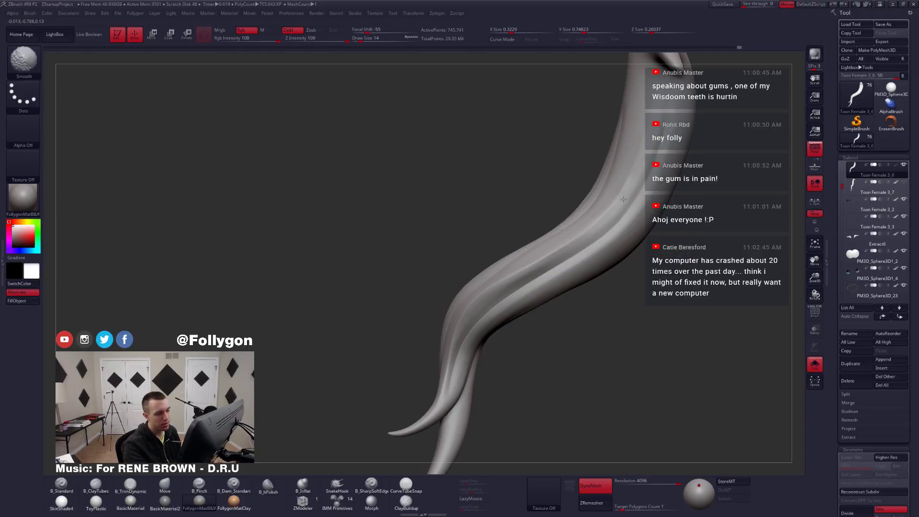
pyautogui.keyDown('shift'); pyautogui.moveTo(610, 235); pyautogui.dragTo(586, 244); pyautogui.keyUp('shift')
pyautogui.moveTo(582, 246); pyautogui.dragTo(557, 262, button='right')
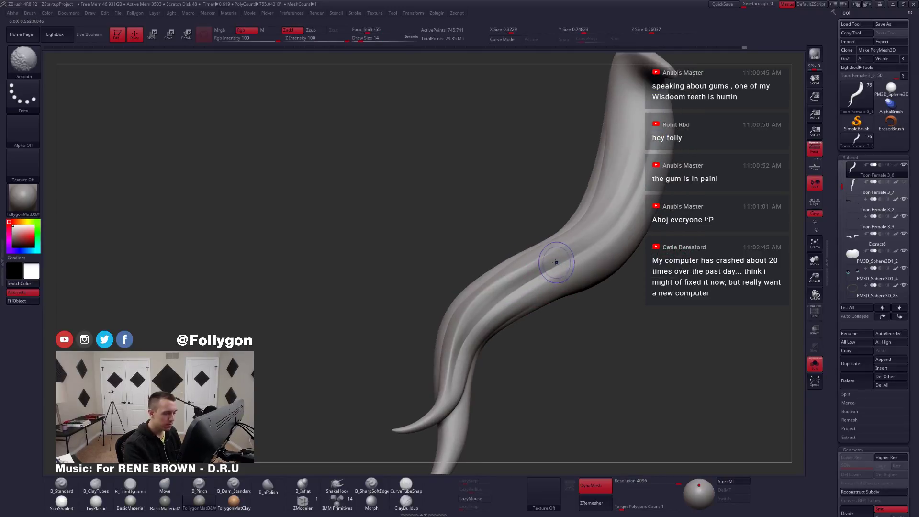
pyautogui.keyDown('shift'); pyautogui.moveTo(556, 262); pyautogui.dragTo(485, 300); pyautogui.keyUp('shift')
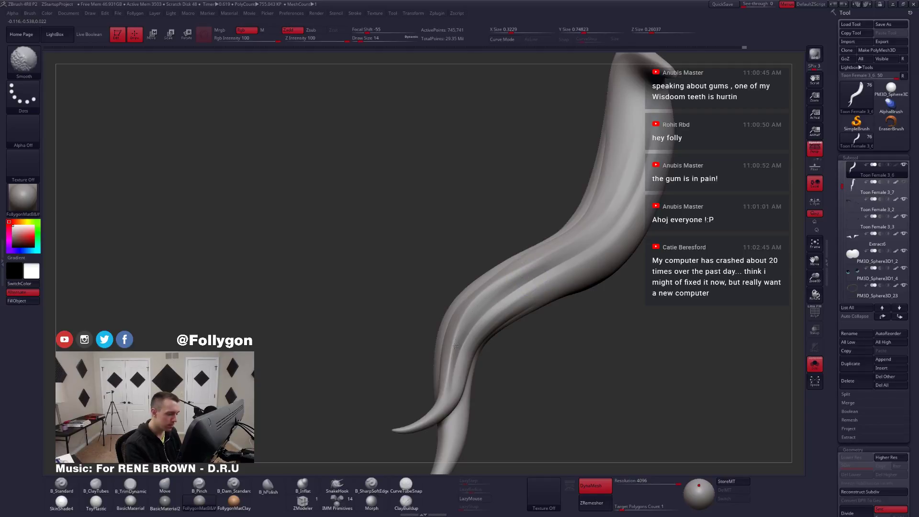
pyautogui.moveTo(498, 292)
pyautogui.mouseDown(button='right')
pyautogui.moveTo(487, 321)
pyautogui.moveTo(487, 335)
pyautogui.moveTo(498, 338)
pyautogui.moveTo(498, 320)
pyautogui.moveTo(497, 359)
pyautogui.moveTo(540, 342)
pyautogui.mouseUp(button='right')
pyautogui.press('shift')
pyautogui.moveTo(550, 321)
pyautogui.mouseDown()
pyautogui.moveTo(533, 340)
pyautogui.moveTo(545, 344)
pyautogui.mouseUp()
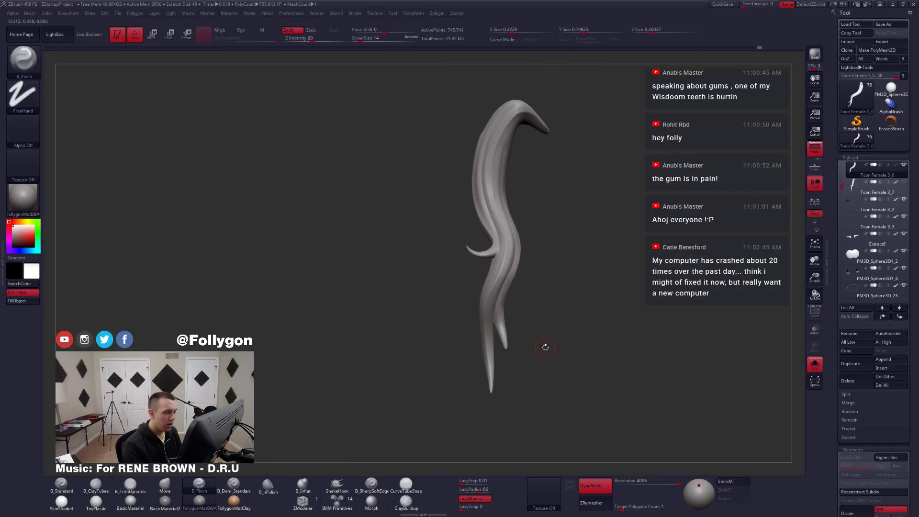
# Examine the strand's upper section from the outer side and soften its surface with the Smooth brush at size 29.
pyautogui.press('shift')
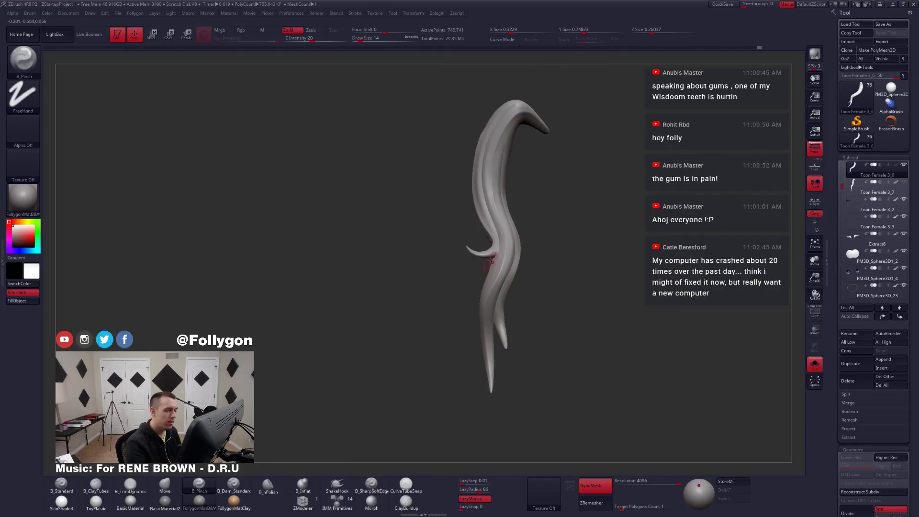
pyautogui.moveTo(492, 261)
pyautogui.mouseDown(button='right')
pyautogui.moveTo(495, 306)
pyautogui.moveTo(516, 268)
pyautogui.moveTo(502, 225)
pyautogui.moveTo(480, 235)
pyautogui.moveTo(493, 220)
pyautogui.moveTo(498, 252)
pyautogui.mouseUp(button='right')
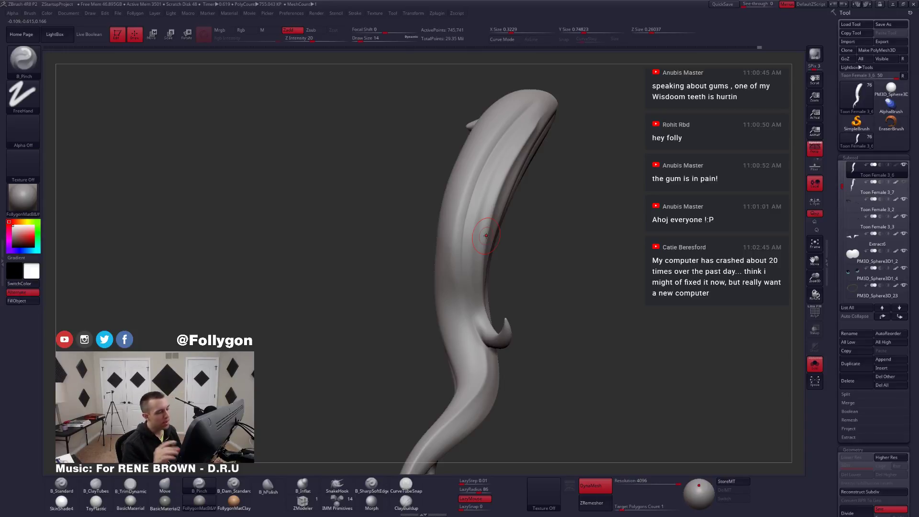
pyautogui.moveTo(574, 178); pyautogui.dragTo(531, 174)
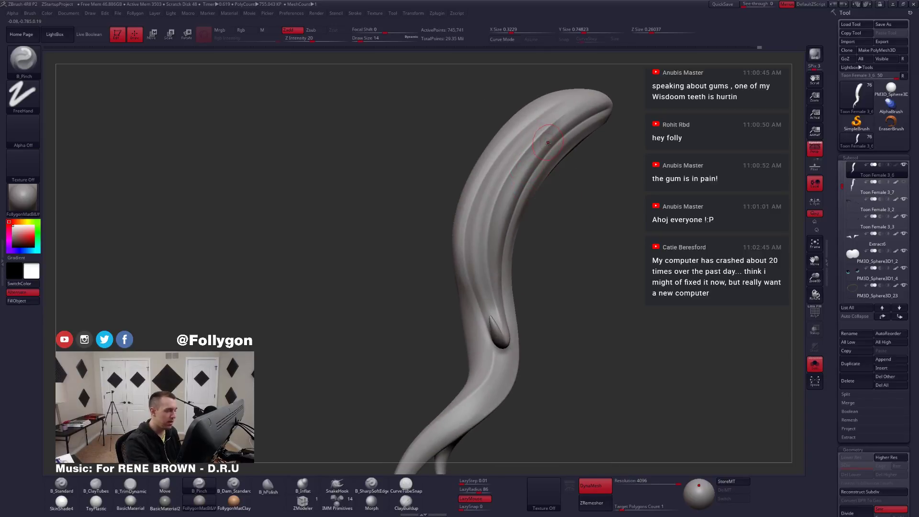
pyautogui.press('shift')
pyautogui.moveTo(432, 249)
pyautogui.mouseDown()
pyautogui.moveTo(493, 253)
pyautogui.moveTo(517, 223)
pyautogui.mouseUp()
pyautogui.press('space')
pyautogui.press('shift')
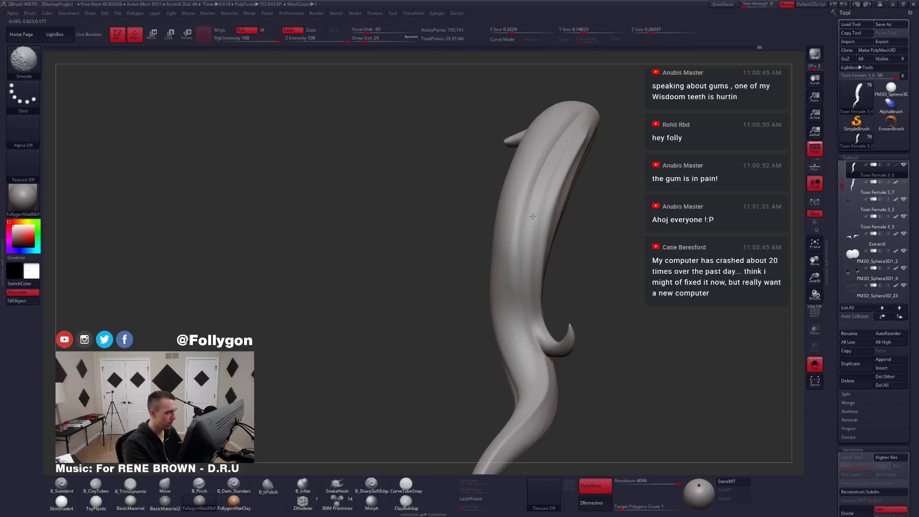
pyautogui.press('shift')
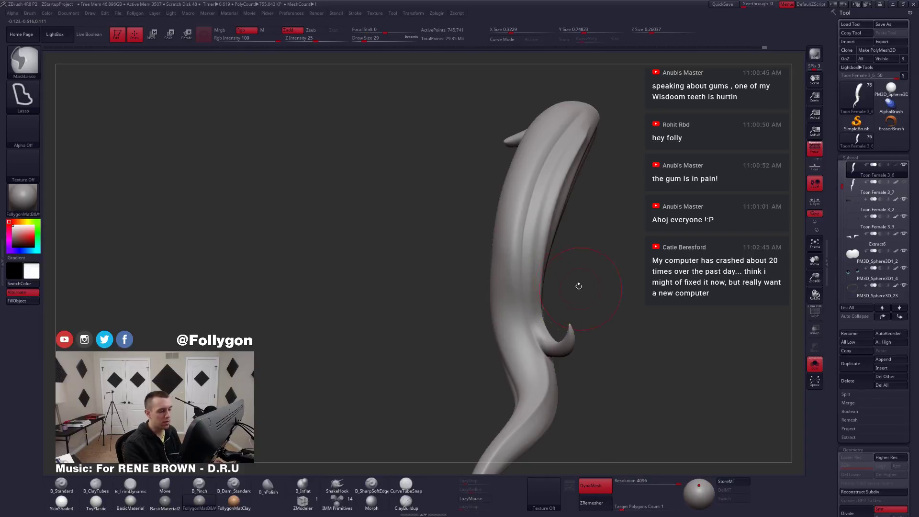
# Soften the ridges of the strand's upper section with the Smooth brush at size 18 and undo the last stroke.
pyautogui.press('space')
pyautogui.press('space')
pyautogui.moveTo(549, 186); pyautogui.dragTo(544, 186)
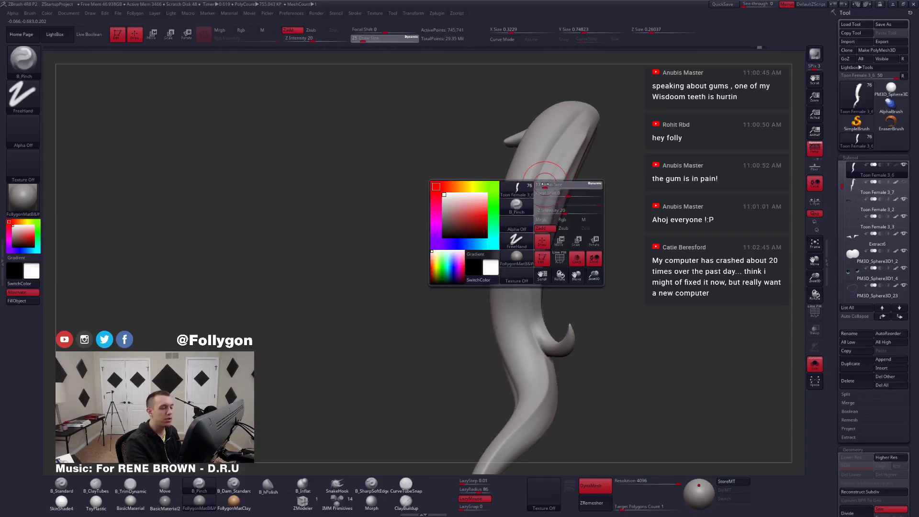
pyautogui.moveTo(549, 184); pyautogui.dragTo(559, 174, button='right')
pyautogui.press('shift')
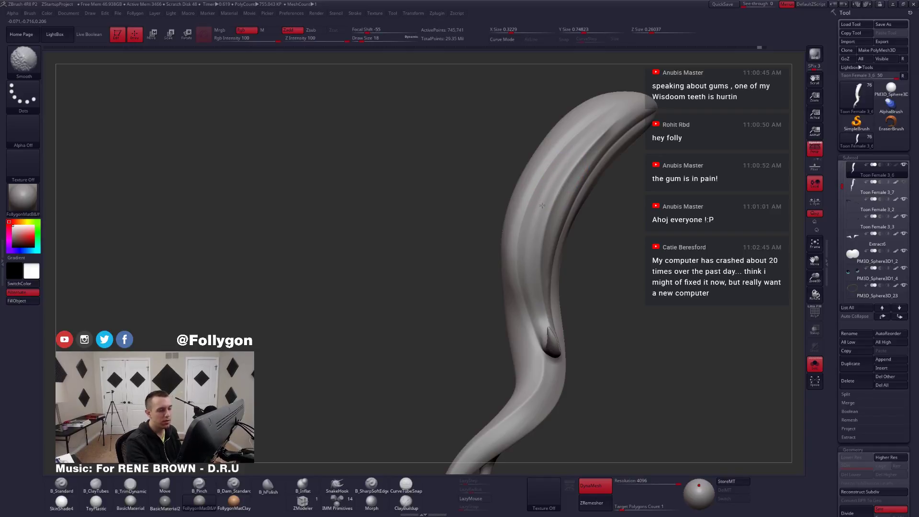
pyautogui.press('shift')
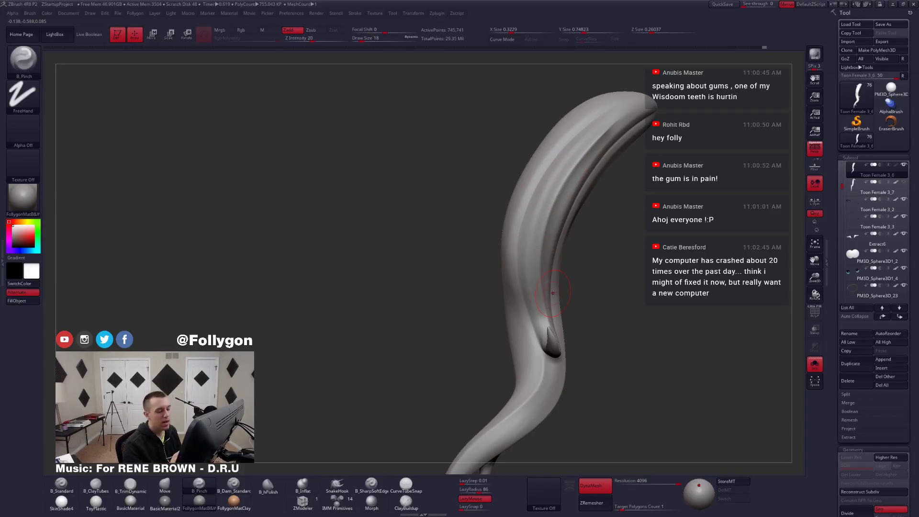
pyautogui.hotkey('ctrl', 'z')
# Set the B_Pinch brush to size 9 and sharpen the narrow ridge along the strand's upper section.
pyautogui.moveTo(568, 211)
pyautogui.mouseDown(button='right')
pyautogui.moveTo(554, 211)
pyautogui.moveTo(535, 241)
pyautogui.mouseUp(button='right')
pyautogui.press('space')
pyautogui.moveTo(569, 206); pyautogui.dragTo(556, 208)
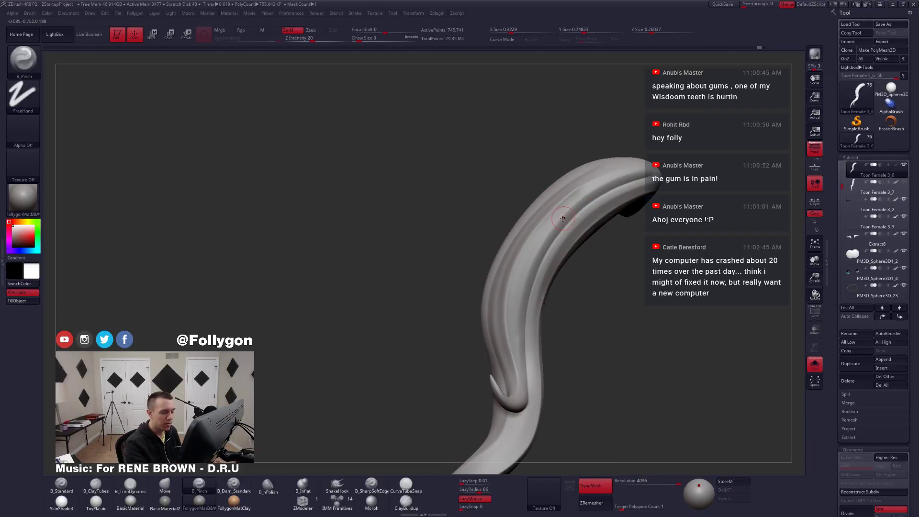
pyautogui.moveTo(555, 209)
pyautogui.keyDown('alt'); pyautogui.mouseDown(button='right')
pyautogui.moveTo(521, 243)
pyautogui.moveTo(531, 284)
pyautogui.mouseUp(button='right'); pyautogui.keyUp('alt')
pyautogui.moveTo(527, 228); pyautogui.dragTo(538, 265, button='right')
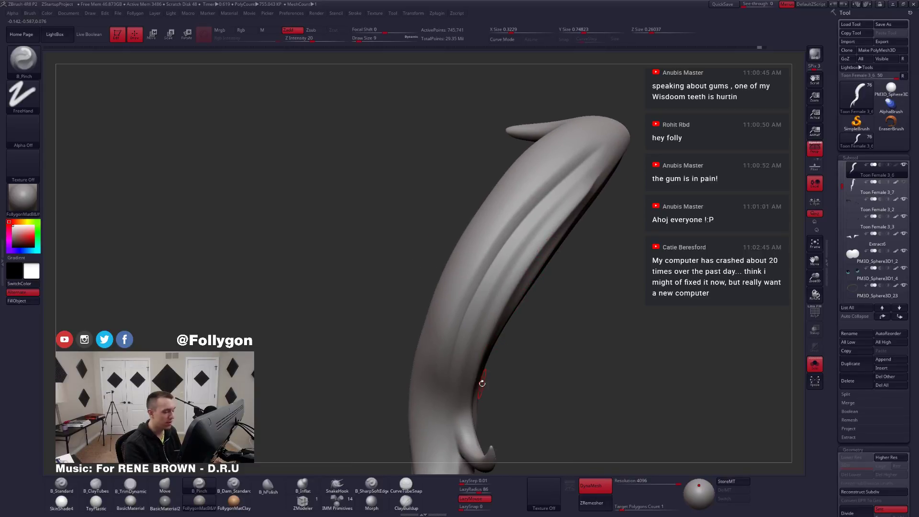
# Smooth the groove beside the pinched ridge from the strand's middle up toward its root.
pyautogui.press('shift')
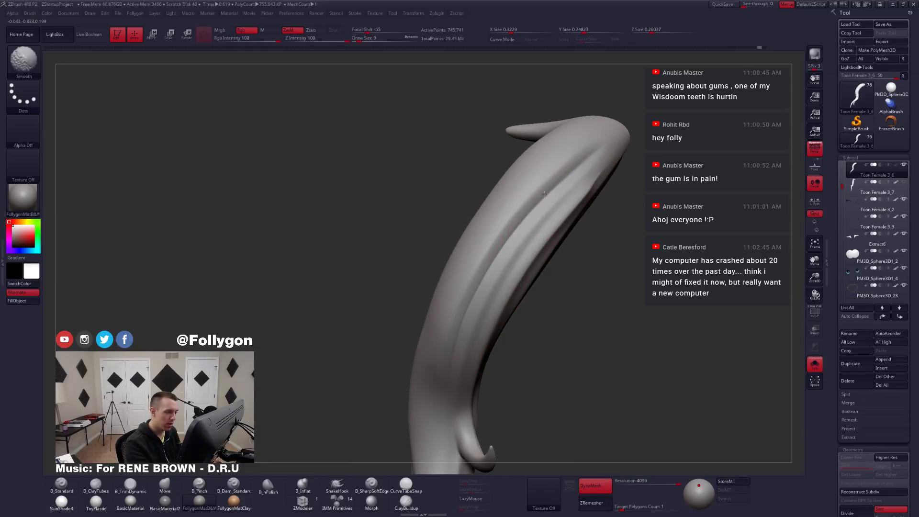
pyautogui.keyDown('shift'); pyautogui.moveTo(480, 279); pyautogui.dragTo(566, 183); pyautogui.keyUp('shift')
pyautogui.press('shift')
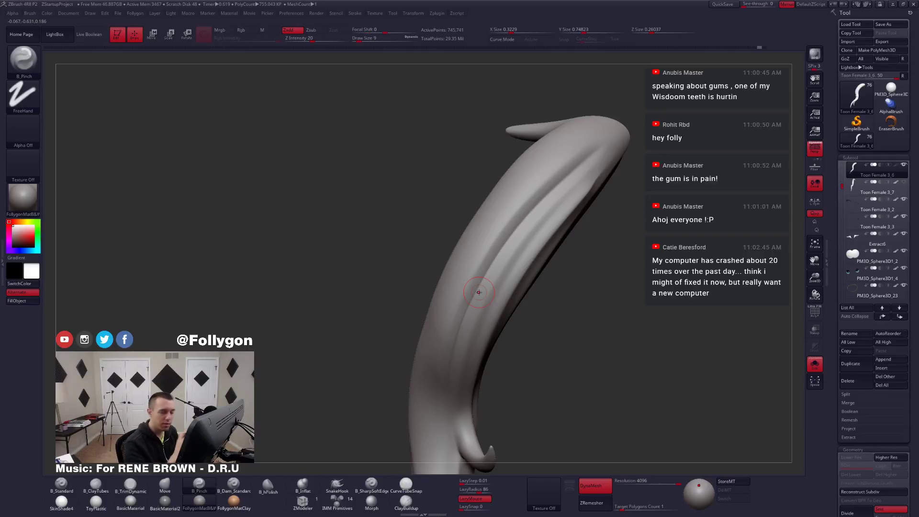
# Set the B_Pinch brush to size 14 and tighten the ridges from the strand's upper bend down toward the small curl.
pyautogui.moveTo(536, 238)
pyautogui.mouseDown(button='right')
pyautogui.moveTo(521, 231)
pyautogui.moveTo(521, 242)
pyautogui.mouseUp(button='right')
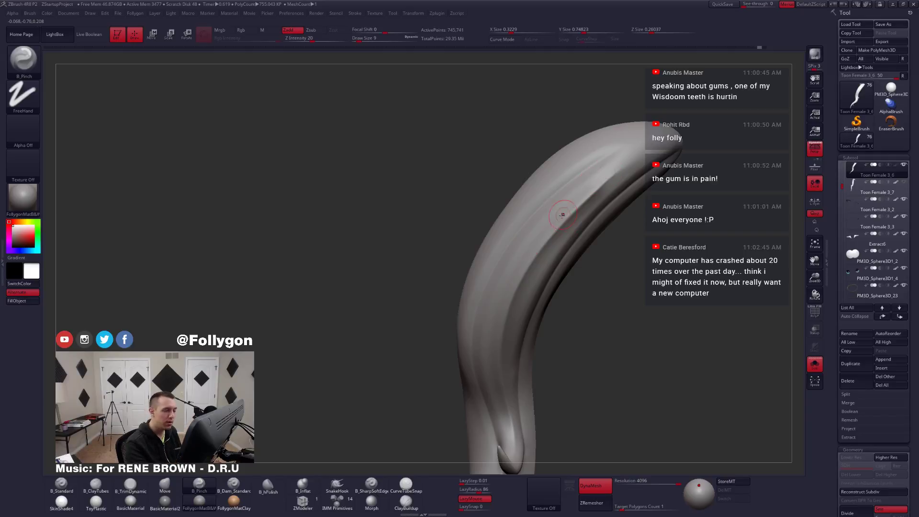
pyautogui.press('space')
pyautogui.moveTo(558, 214); pyautogui.dragTo(568, 211)
pyautogui.moveTo(557, 214)
pyautogui.mouseDown(button='right')
pyautogui.moveTo(591, 181)
pyautogui.moveTo(562, 195)
pyautogui.moveTo(524, 279)
pyautogui.mouseUp(button='right')
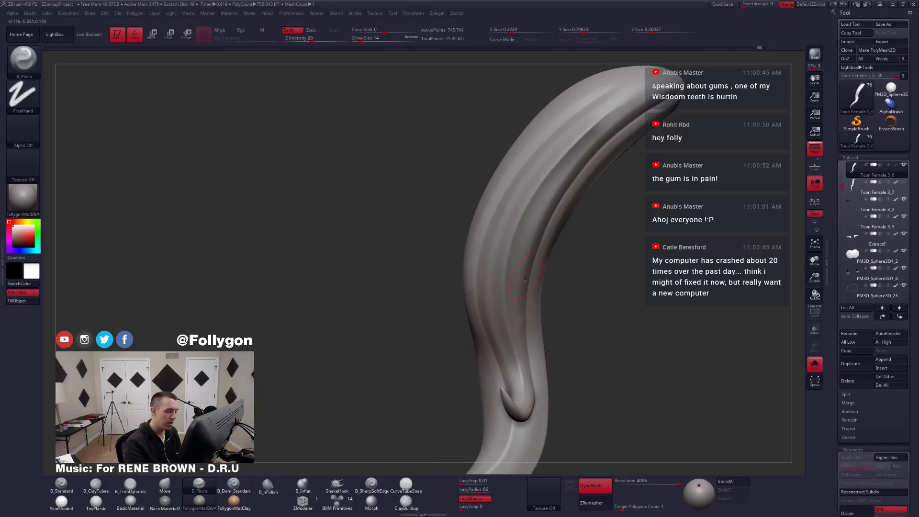
pyautogui.moveTo(585, 125); pyautogui.dragTo(598, 139, button='right')
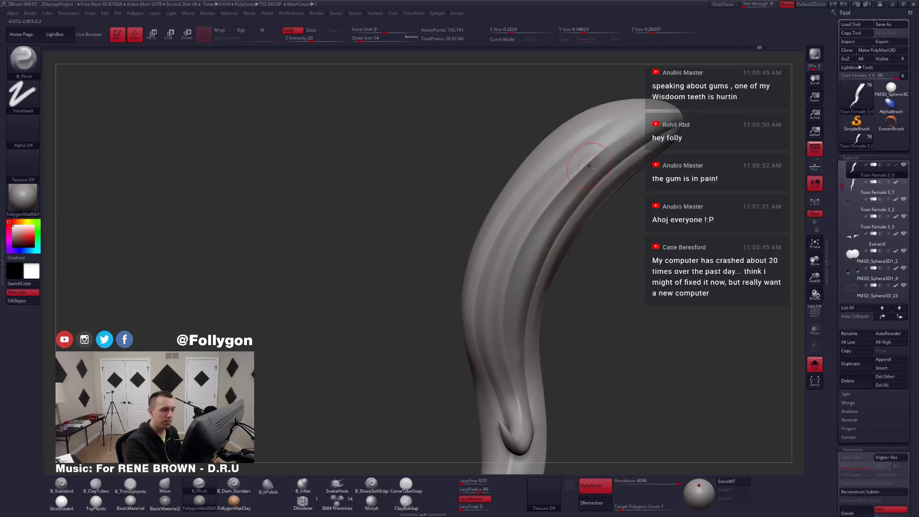
# Set the B_Pinch brush to size 12 and pinch a long ridge from the strand's root down to the small curl.
pyautogui.press('space')
pyautogui.moveTo(632, 128)
pyautogui.mouseDown()
pyautogui.moveTo(563, 182)
pyautogui.moveTo(531, 225)
pyautogui.mouseUp()
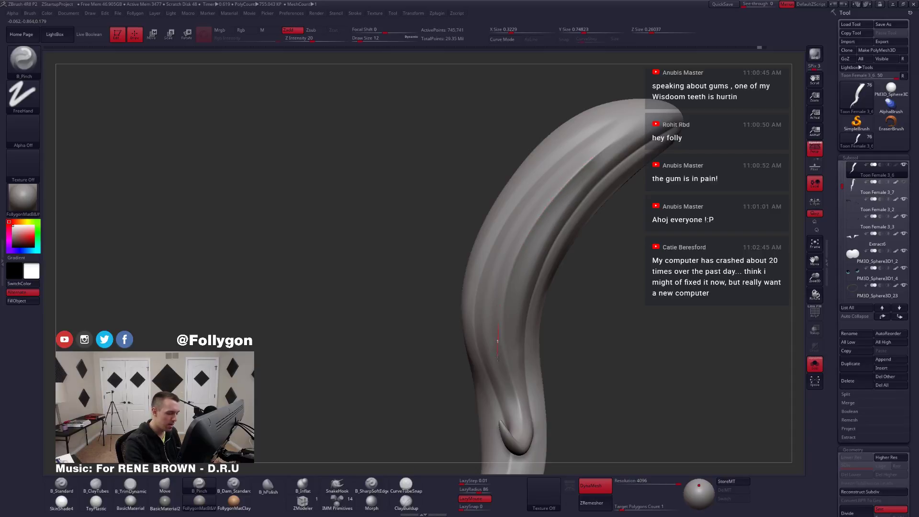
pyautogui.moveTo(506, 388); pyautogui.dragTo(507, 391)
pyautogui.moveTo(503, 351); pyautogui.dragTo(499, 273, button='right')
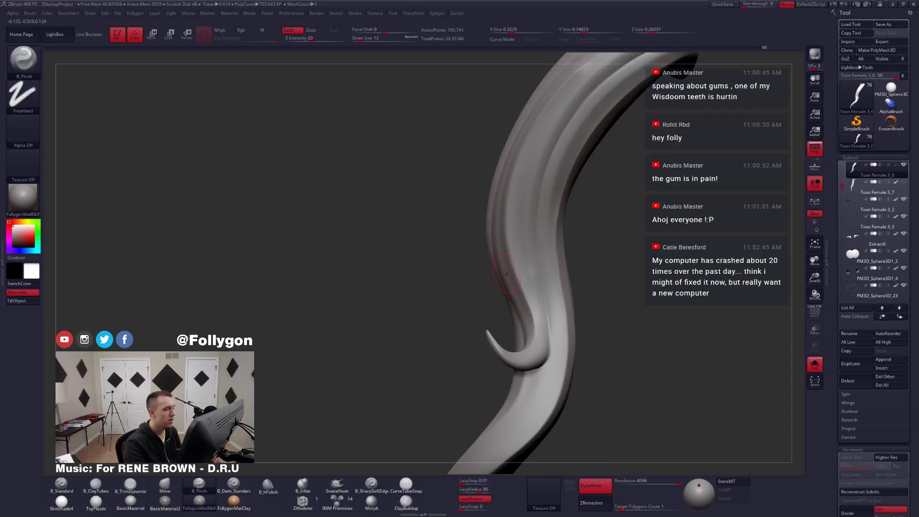
# Sharpen the inner ridge at size 12 with strokes running from the strand's root into the curled tip.
pyautogui.press('ctrl')
pyautogui.moveTo(564, 320)
pyautogui.mouseDown(button='right')
pyautogui.moveTo(544, 311)
pyautogui.moveTo(592, 241)
pyautogui.moveTo(700, 194)
pyautogui.mouseUp(button='right')
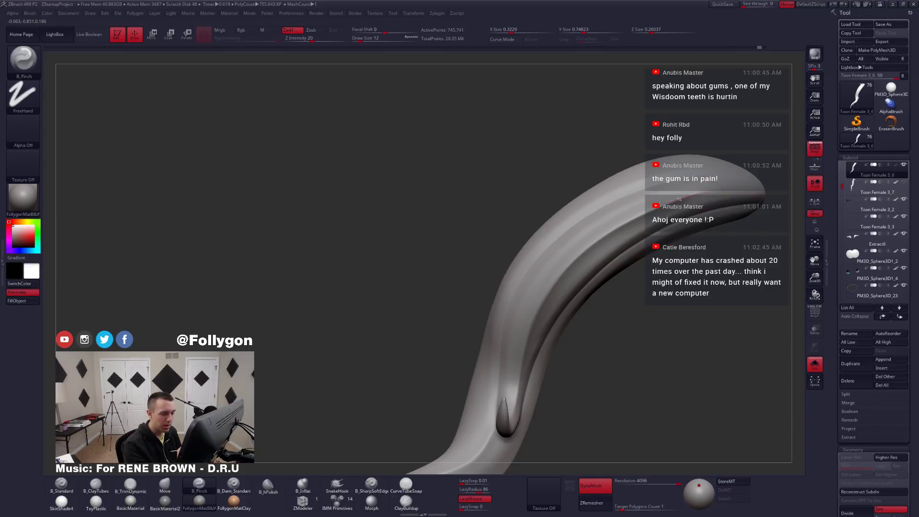
pyautogui.moveTo(661, 202)
pyautogui.mouseDown()
pyautogui.moveTo(584, 249)
pyautogui.moveTo(546, 288)
pyautogui.mouseUp()
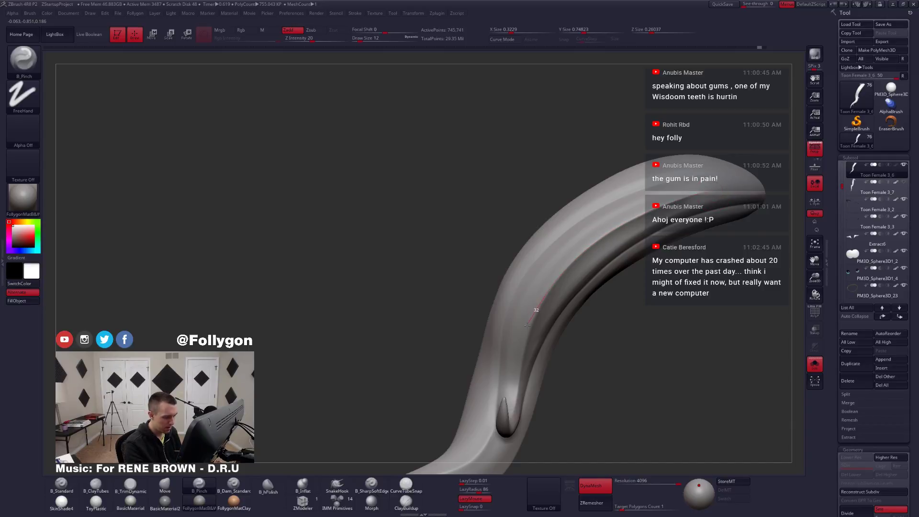
pyautogui.moveTo(514, 380); pyautogui.dragTo(513, 421)
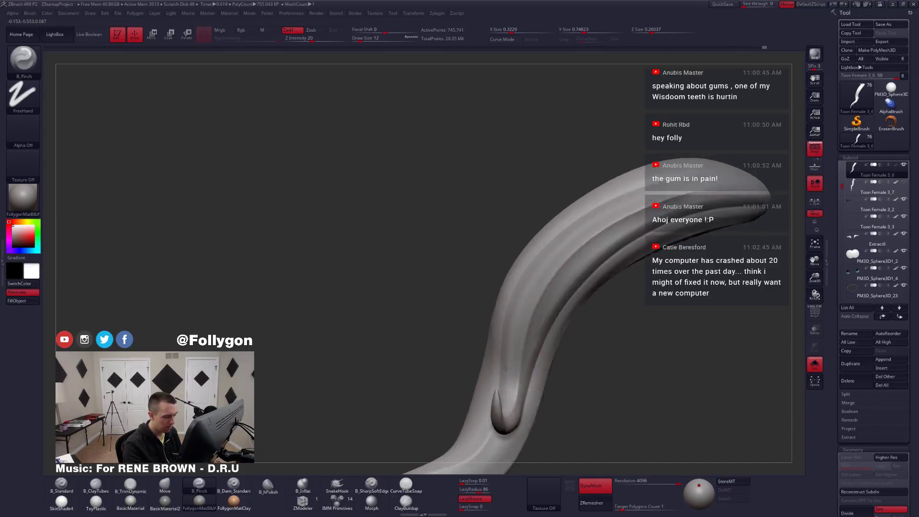
# Switch to the B_TrimDynamic brush at size 11 and flatten the surface between the ridges on the strand's upper bend.
pyautogui.moveTo(542, 253); pyautogui.dragTo(539, 234, button='right')
pyautogui.press('space')
pyautogui.moveTo(544, 234); pyautogui.dragTo(536, 242)
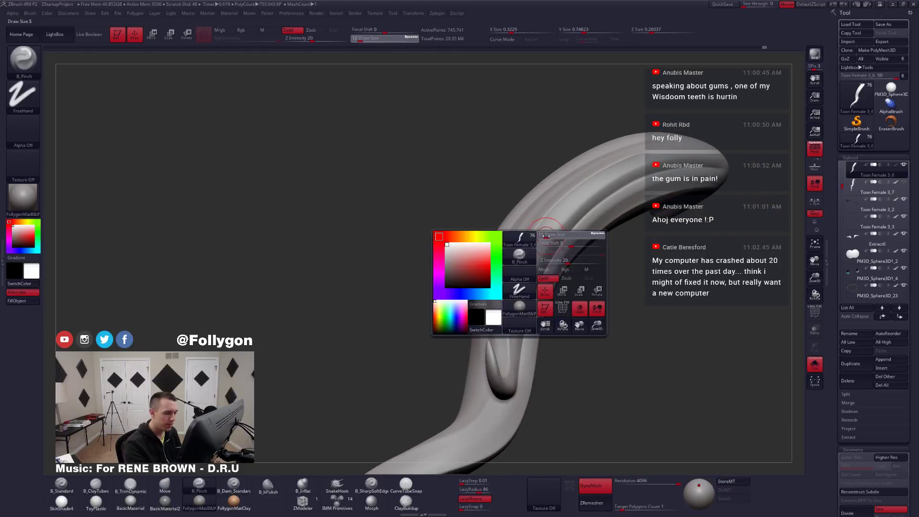
pyautogui.moveTo(544, 240); pyautogui.dragTo(569, 212, button='right')
pyautogui.press('3')
pyautogui.press('space')
pyautogui.moveTo(569, 212); pyautogui.dragTo(575, 212)
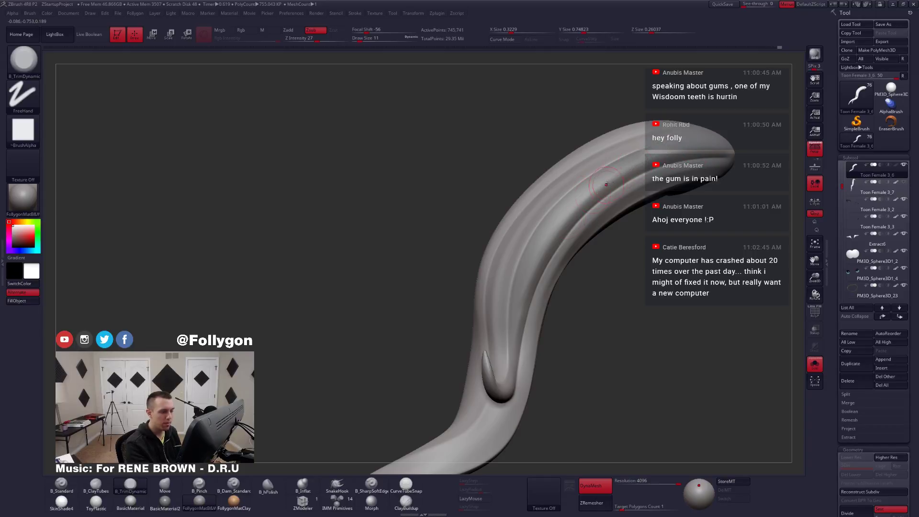
pyautogui.moveTo(542, 255); pyautogui.dragTo(587, 194, button='right')
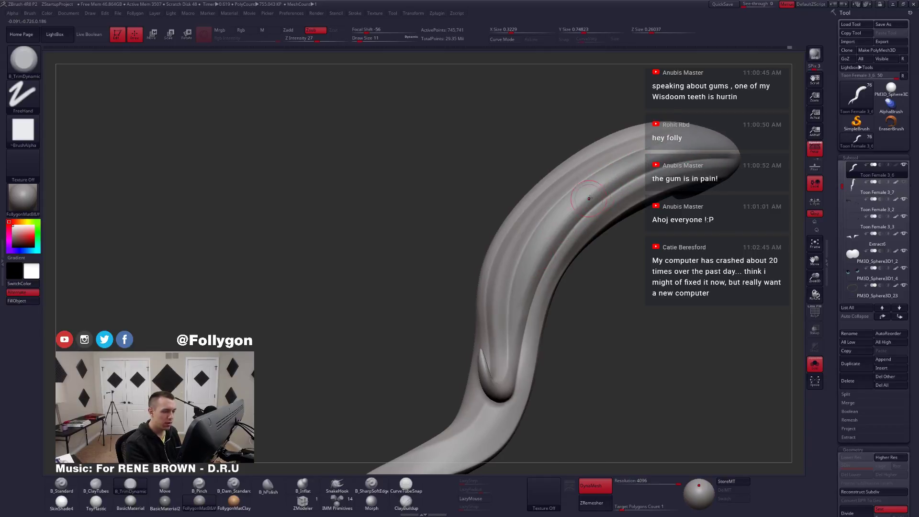
pyautogui.keyDown('ctrl'); pyautogui.moveTo(549, 233); pyautogui.dragTo(591, 197, button='right'); pyautogui.keyUp('ctrl')
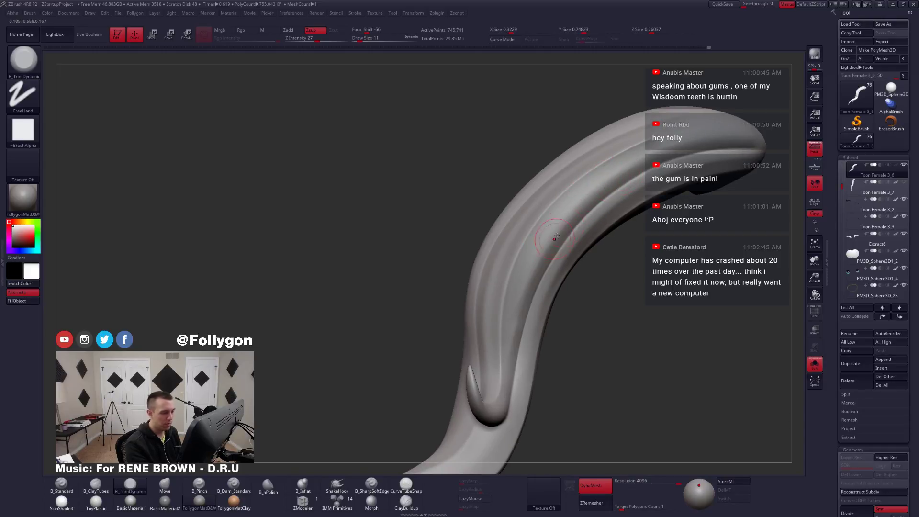
# Continue flattening between the ridges with B_TrimDynamic, from just above the small curl back up to the strand's root.
pyautogui.moveTo(522, 289); pyautogui.dragTo(552, 215, button='right')
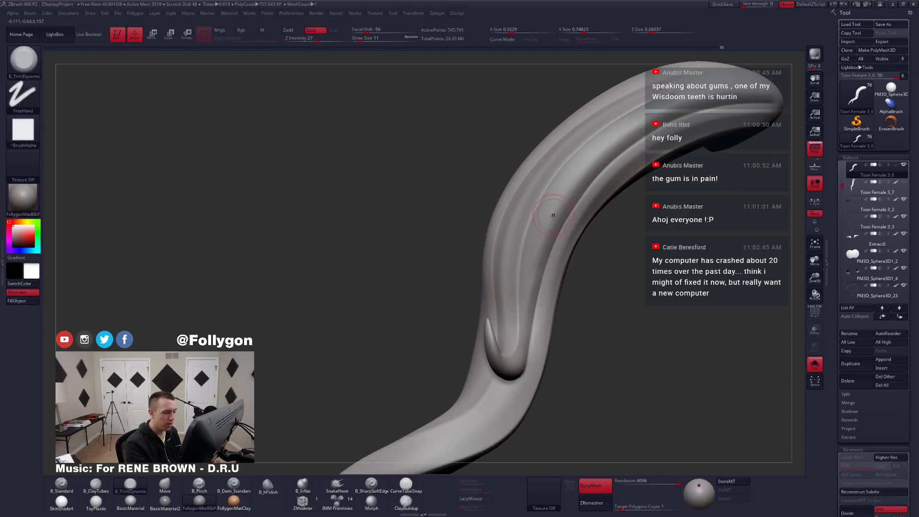
pyautogui.moveTo(523, 321); pyautogui.dragTo(531, 294, button='right')
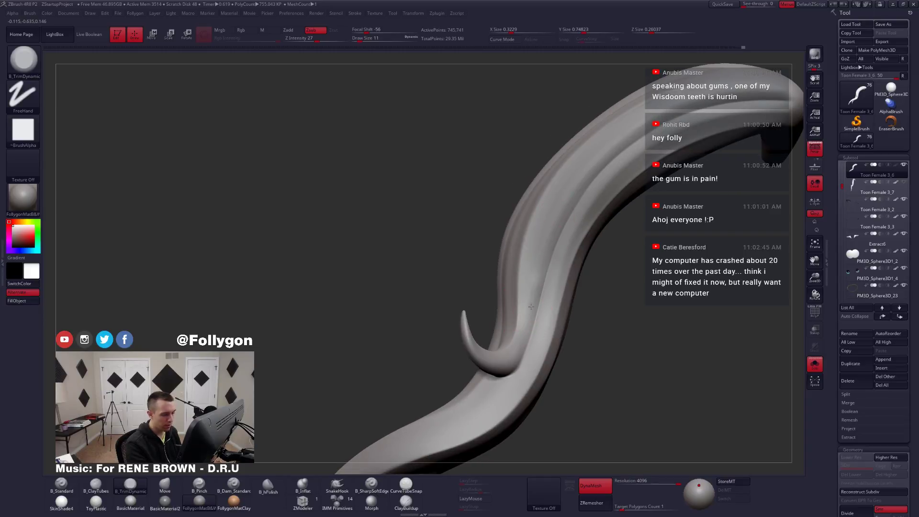
pyautogui.moveTo(536, 266); pyautogui.dragTo(517, 325, button='right')
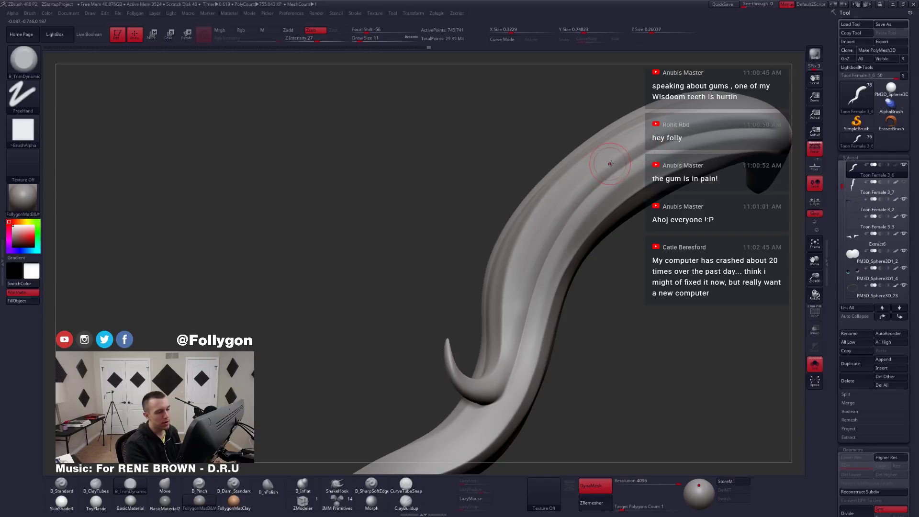
pyautogui.keyDown('alt'); pyautogui.moveTo(634, 145); pyautogui.dragTo(589, 196, button='right'); pyautogui.keyUp('alt')
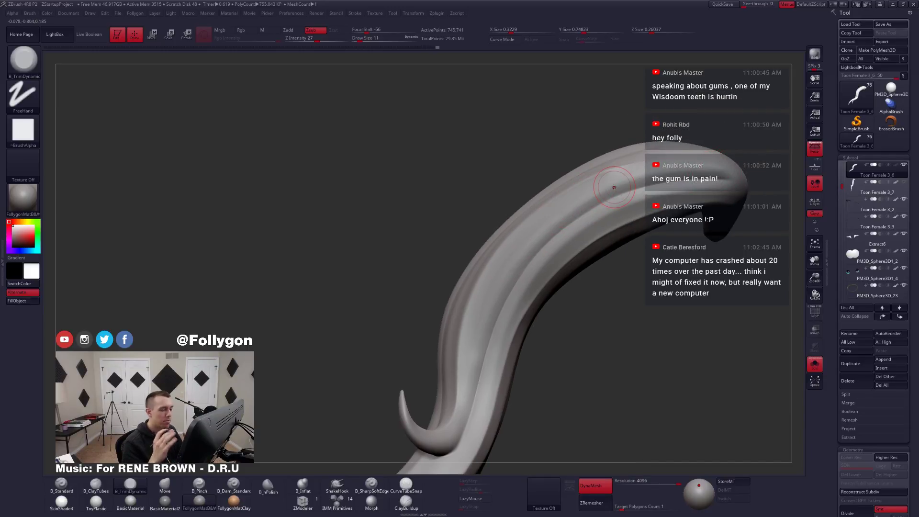
# Try to pinch the ridge from the root down the upper bend with the B_Pinch brush at size 11.
pyautogui.press('5')
pyautogui.moveTo(530, 234); pyautogui.dragTo(569, 186, button='right')
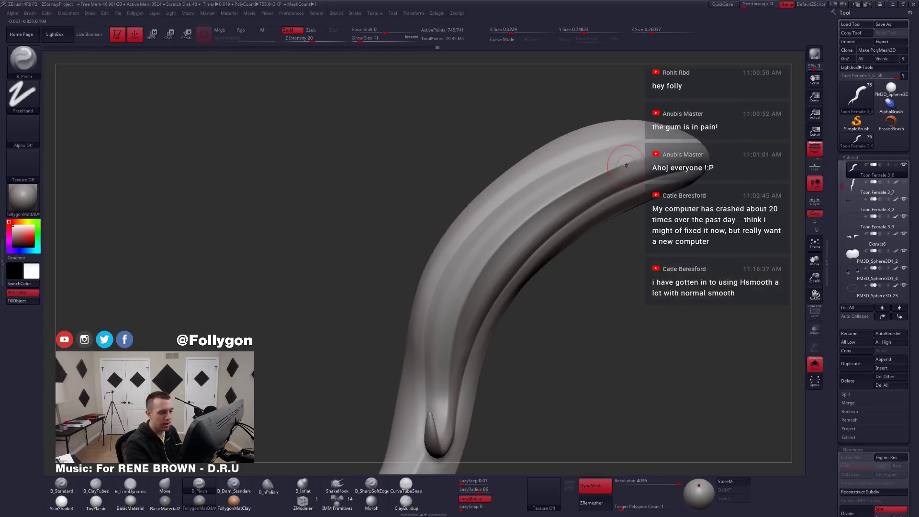
pyautogui.moveTo(626, 165)
pyautogui.mouseDown()
pyautogui.moveTo(541, 207)
pyautogui.moveTo(471, 280)
pyautogui.mouseUp()
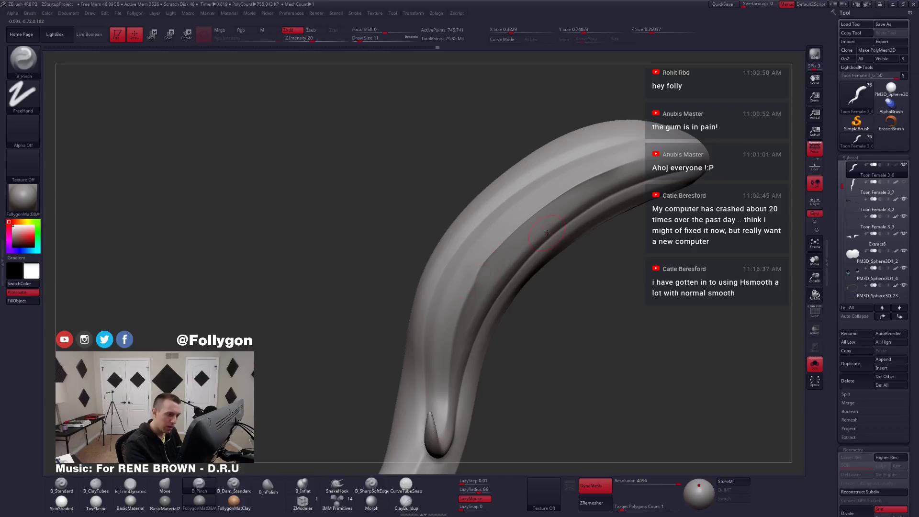
pyautogui.hotkey('ctrl', 'z')
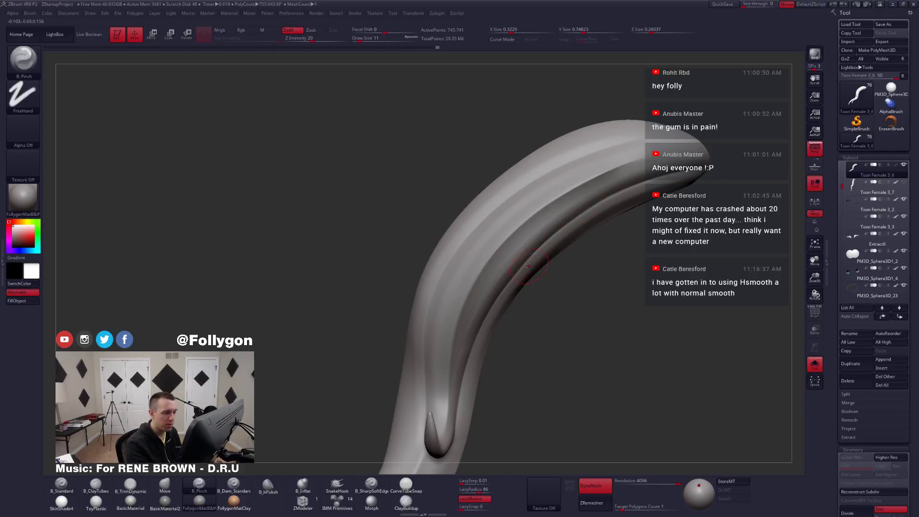
# Return to the B_TrimDynamic brush and flatten the surface beside the ridge down to the base of the small curl.
pyautogui.moveTo(540, 255); pyautogui.dragTo(517, 234, button='right')
pyautogui.press('3')
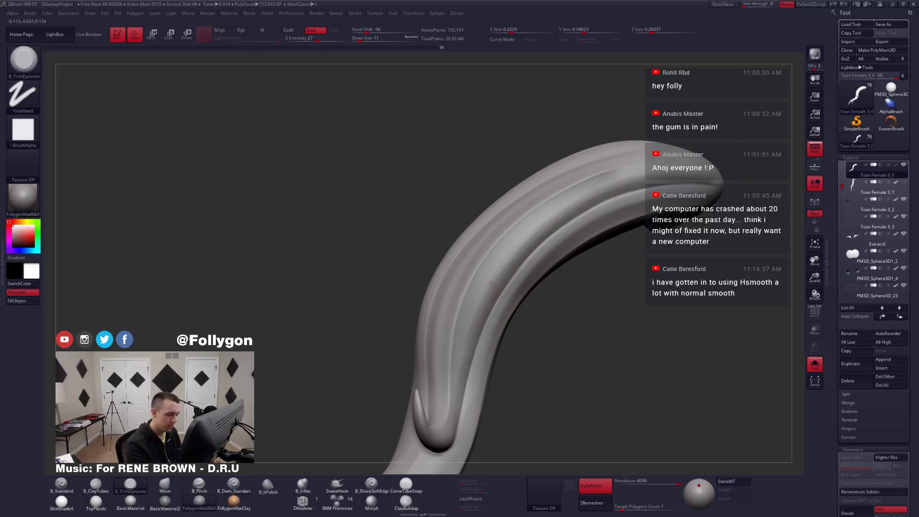
pyautogui.moveTo(491, 283); pyautogui.dragTo(516, 251, button='right')
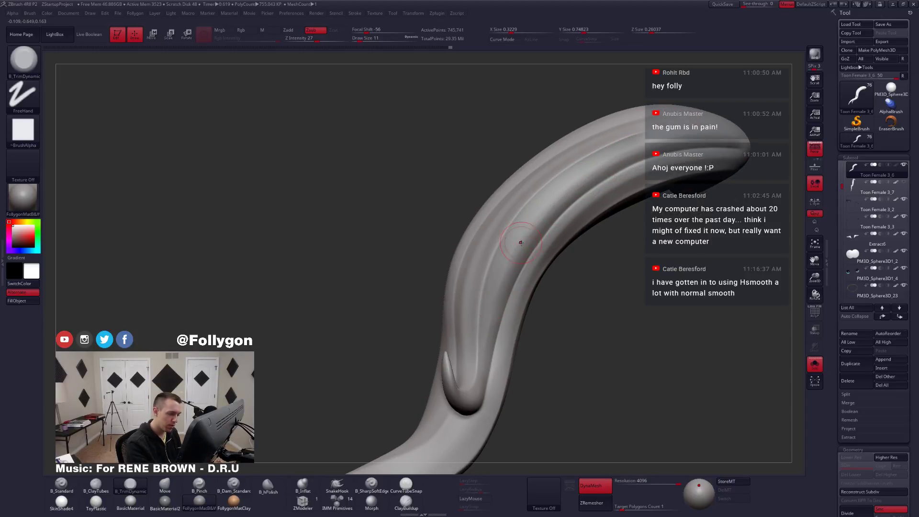
pyautogui.moveTo(497, 342)
pyautogui.mouseDown(button='right')
pyautogui.moveTo(492, 317)
pyautogui.moveTo(477, 321)
pyautogui.mouseUp(button='right')
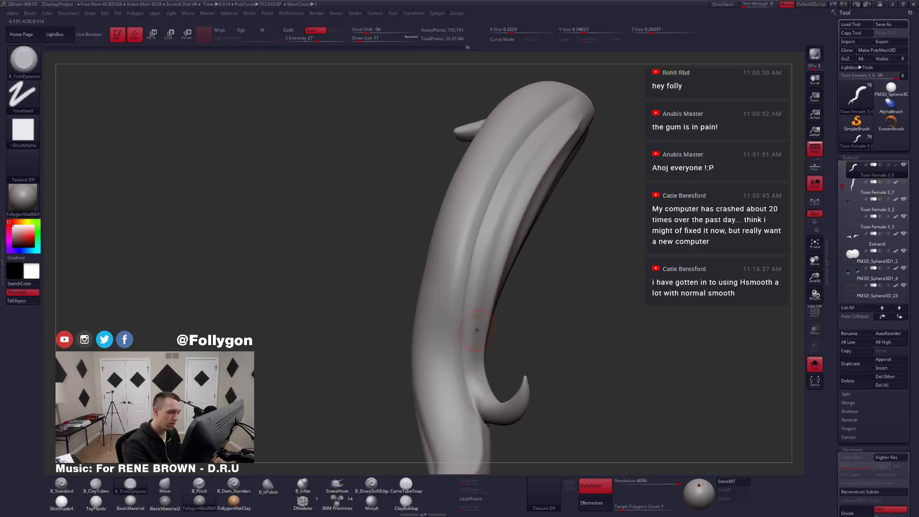
pyautogui.moveTo(482, 264); pyautogui.dragTo(502, 228, button='right')
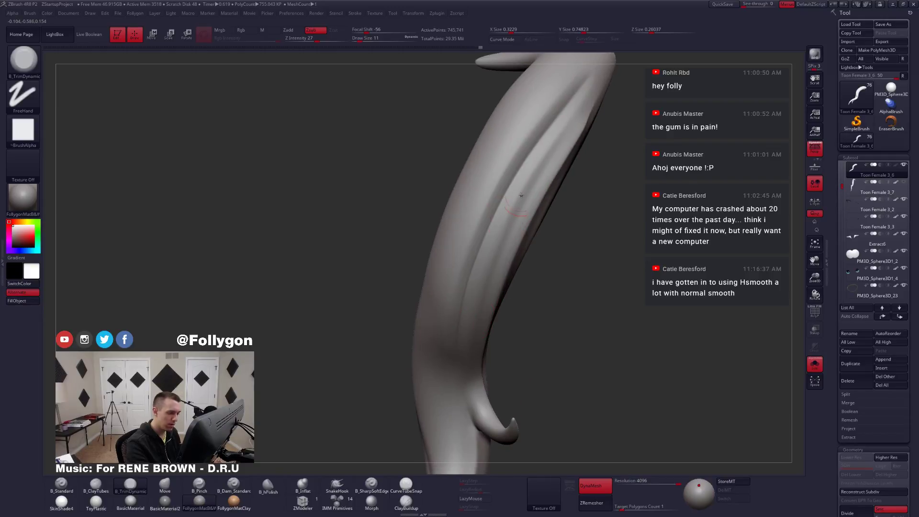
# Flatten the narrow plane beside the deep groove on the strand's outer side with the B_TrimDynamic brush at size 11.
pyautogui.moveTo(521, 195); pyautogui.dragTo(481, 291, button='right')
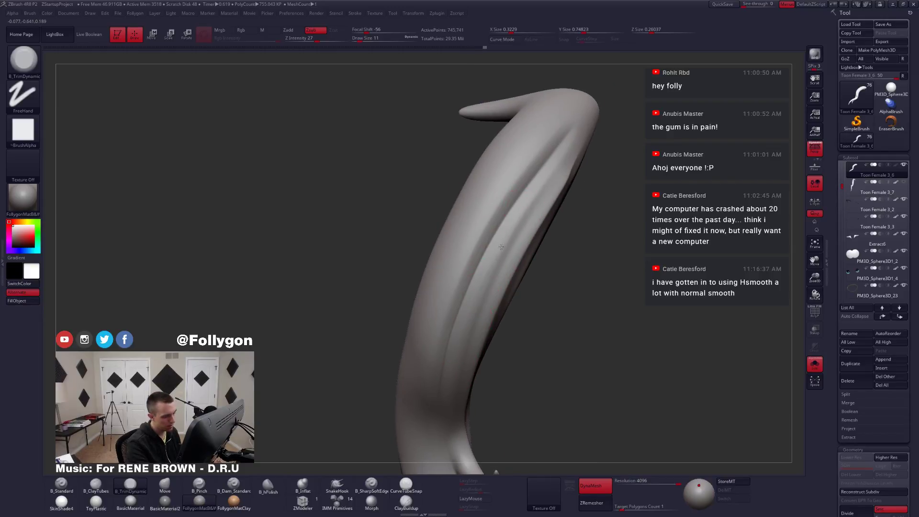
pyautogui.moveTo(501, 247); pyautogui.dragTo(552, 184, button='right')
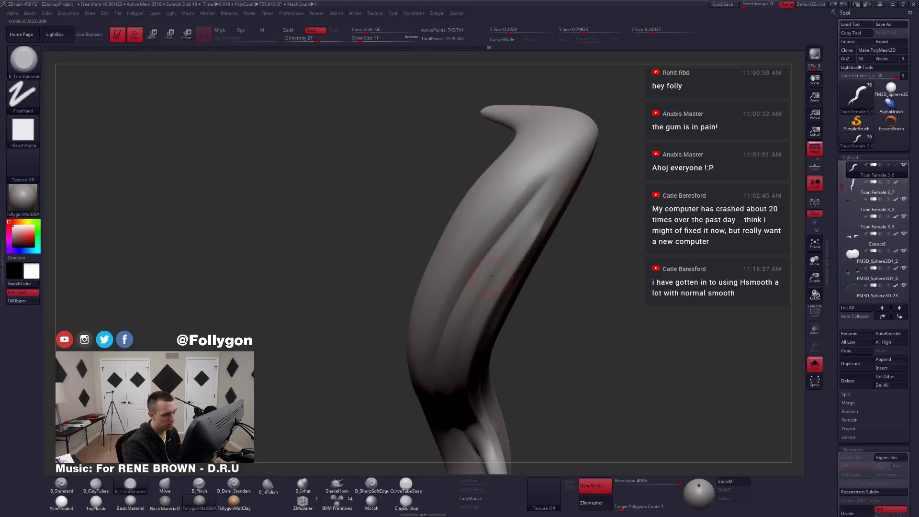
pyautogui.moveTo(492, 275); pyautogui.dragTo(519, 227, button='right')
pyautogui.keyDown('alt'); pyautogui.moveTo(486, 301); pyautogui.dragTo(499, 265, button='right'); pyautogui.keyUp('alt')
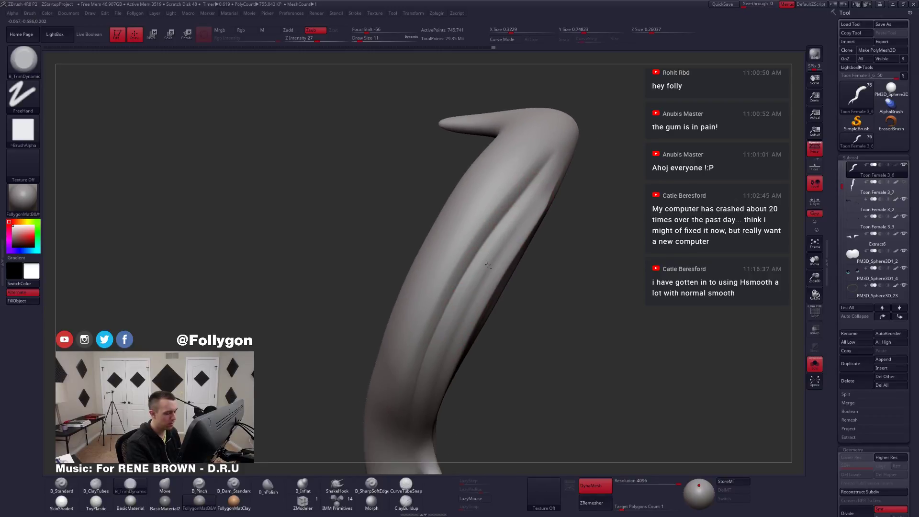
pyautogui.moveTo(493, 265); pyautogui.dragTo(507, 238)
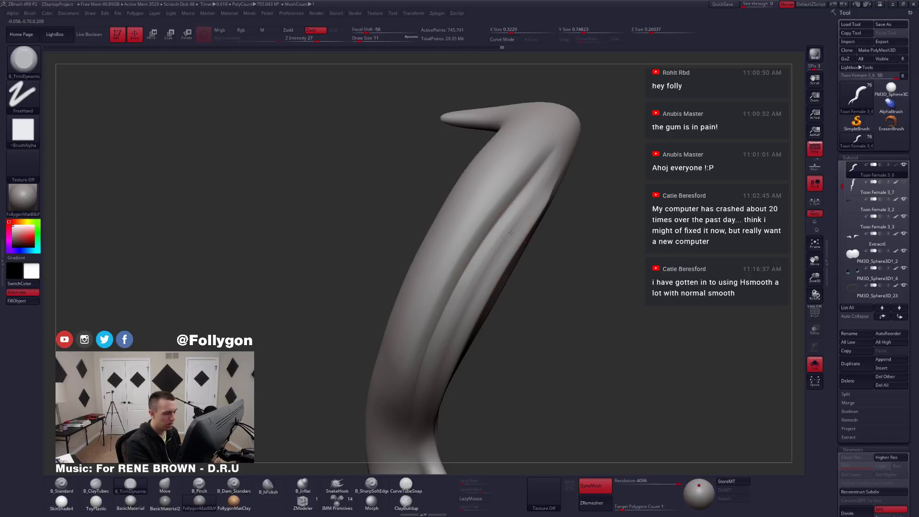
pyautogui.moveTo(477, 283); pyautogui.dragTo(485, 271, button='right')
pyautogui.moveTo(484, 274); pyautogui.dragTo(455, 335)
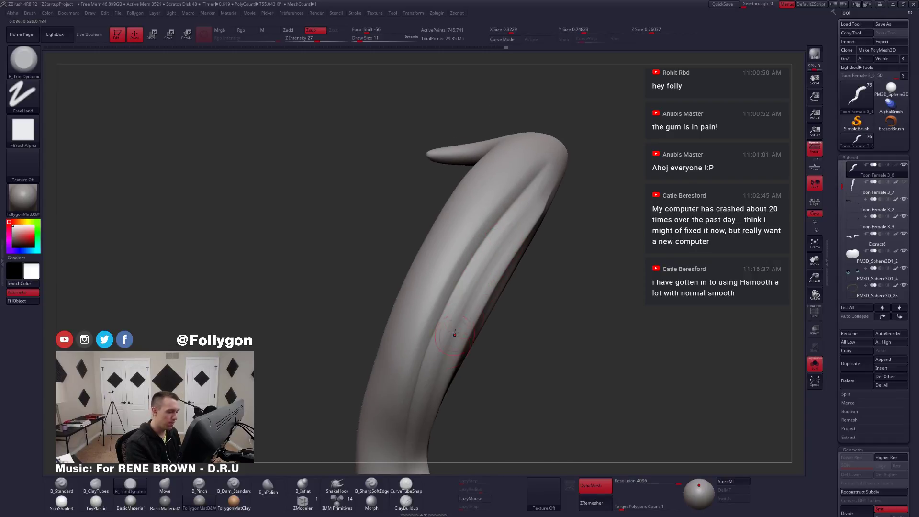
# Continue flattening the plane between the deep groove and the strand's outer edge with the B_TrimDynamic brush at size 11.
pyautogui.moveTo(502, 246); pyautogui.dragTo(454, 335)
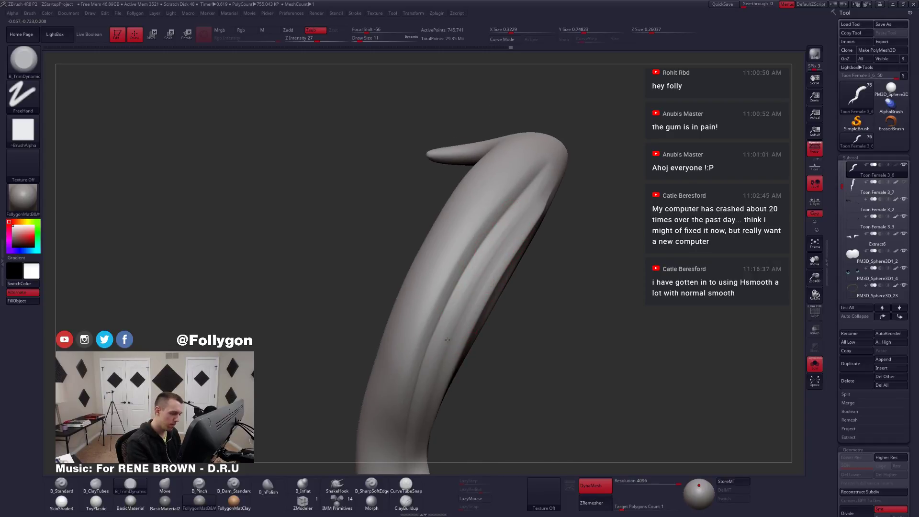
pyautogui.moveTo(477, 291); pyautogui.dragTo(520, 221)
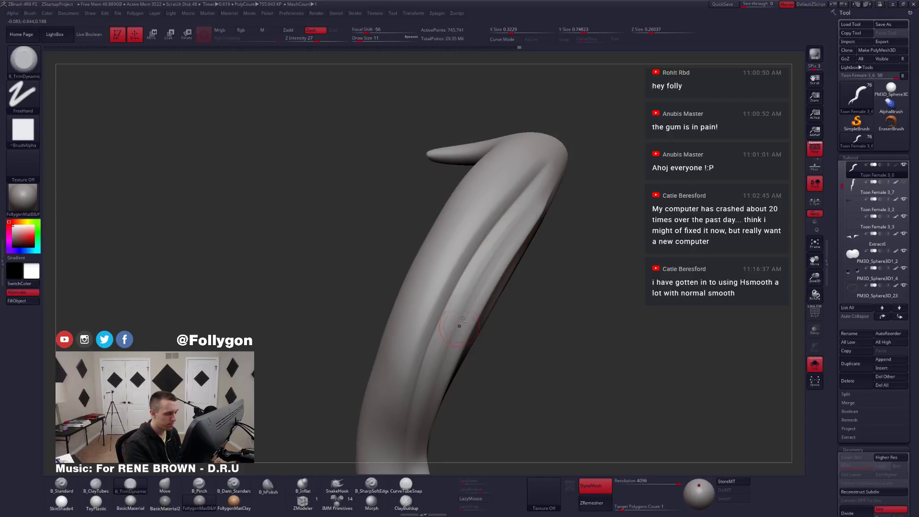
pyautogui.moveTo(460, 323); pyautogui.dragTo(504, 249)
pyautogui.keyDown('alt'); pyautogui.moveTo(452, 325); pyautogui.dragTo(472, 276, button='right'); pyautogui.keyUp('alt')
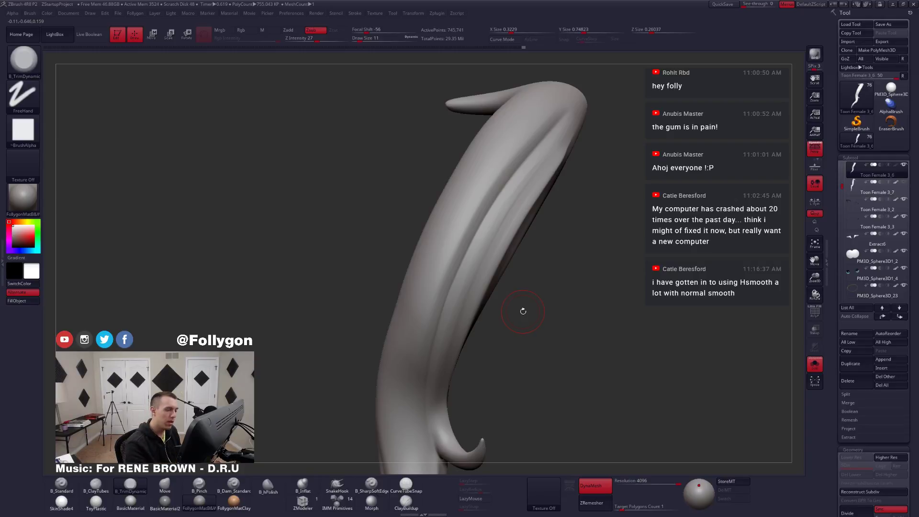
pyautogui.moveTo(496, 247)
pyautogui.mouseDown()
pyautogui.moveTo(507, 194)
pyautogui.moveTo(518, 186)
pyautogui.mouseUp()
# Flatten the upper part of the outer plane up to the start of the groove with the B_TrimDynamic brush at size 13.
pyautogui.press('space')
pyautogui.keyDown('alt'); pyautogui.moveTo(518, 187); pyautogui.dragTo(505, 220, button='right'); pyautogui.keyUp('alt')
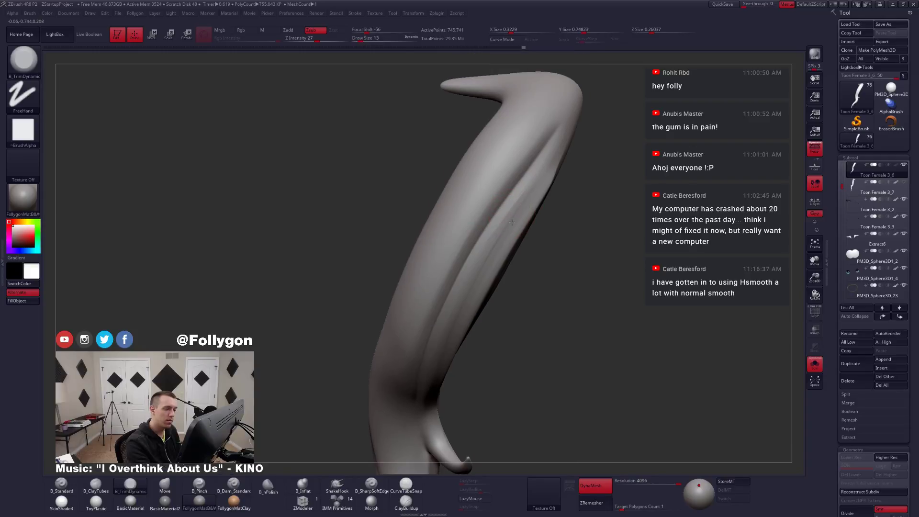
pyautogui.moveTo(526, 189); pyautogui.dragTo(499, 232)
pyautogui.moveTo(499, 232); pyautogui.dragTo(526, 210, button='right')
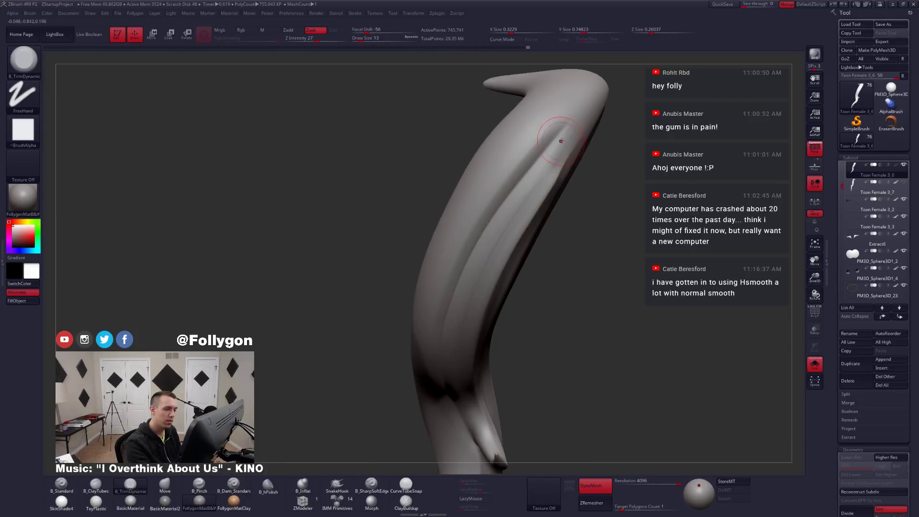
pyautogui.click(560, 139)
pyautogui.moveTo(560, 139); pyautogui.dragTo(511, 206, button='right')
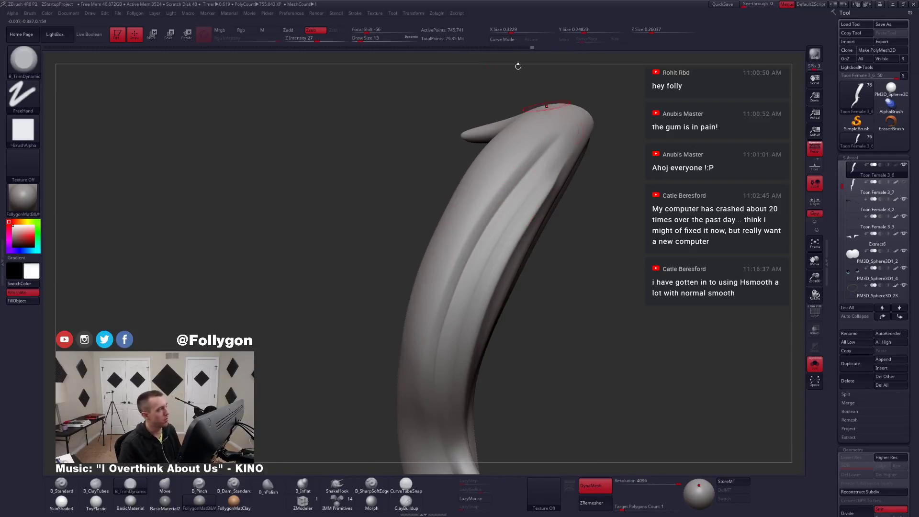
# Look through the available Smooth brushes in the LightBox brush library.
pyautogui.click(61, 34)
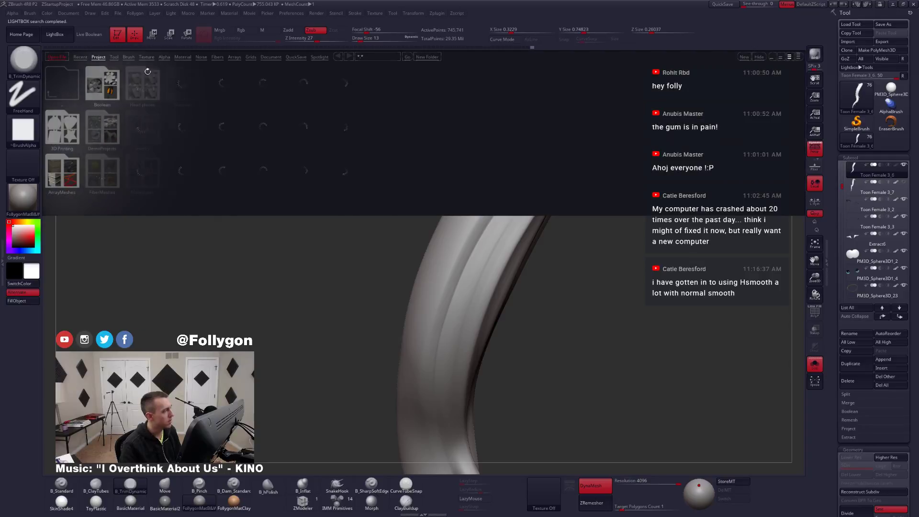
pyautogui.click(128, 57)
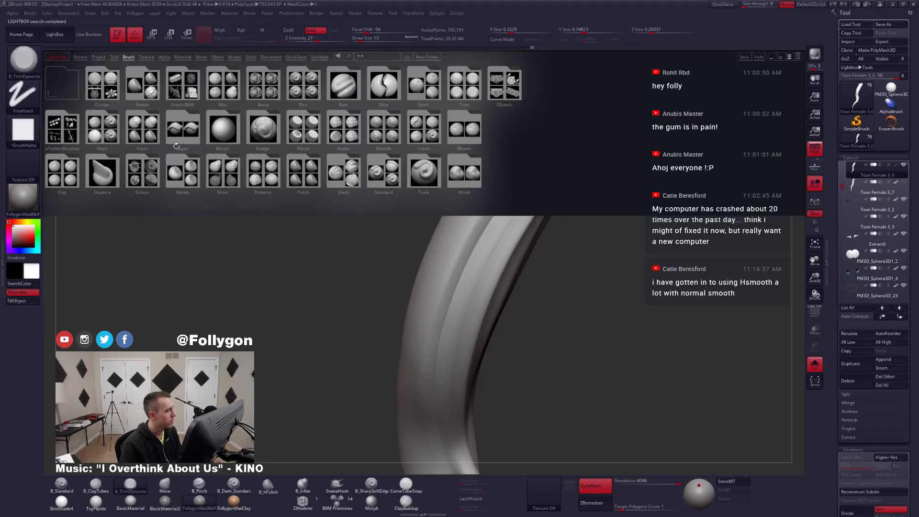
pyautogui.click(373, 130)
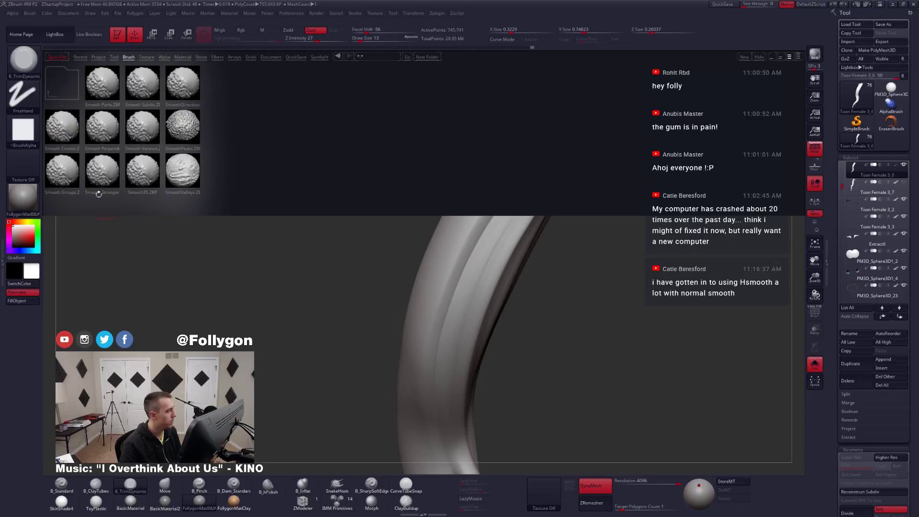
pyautogui.click(54, 35)
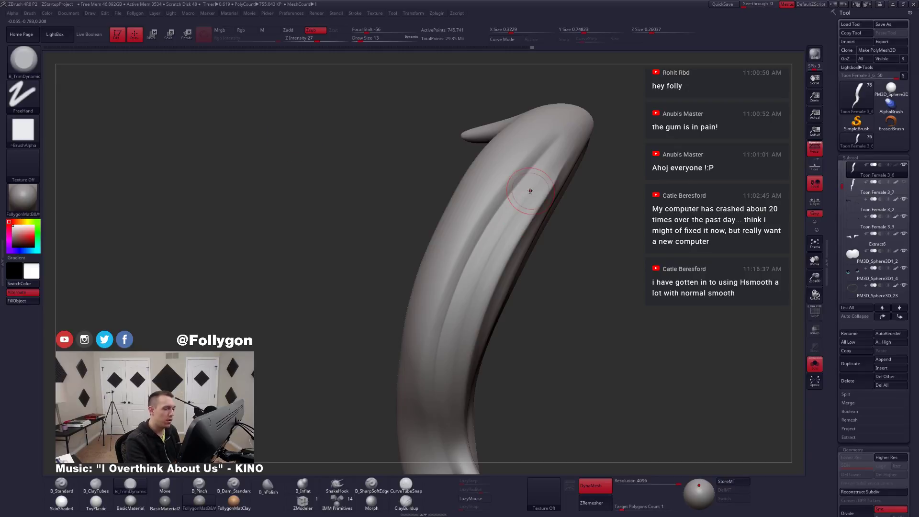
# Pinch the ridge along the deep groove on the upper strand with the B_Pinch brush at size 5.
pyautogui.moveTo(529, 191); pyautogui.dragTo(526, 209, button='right')
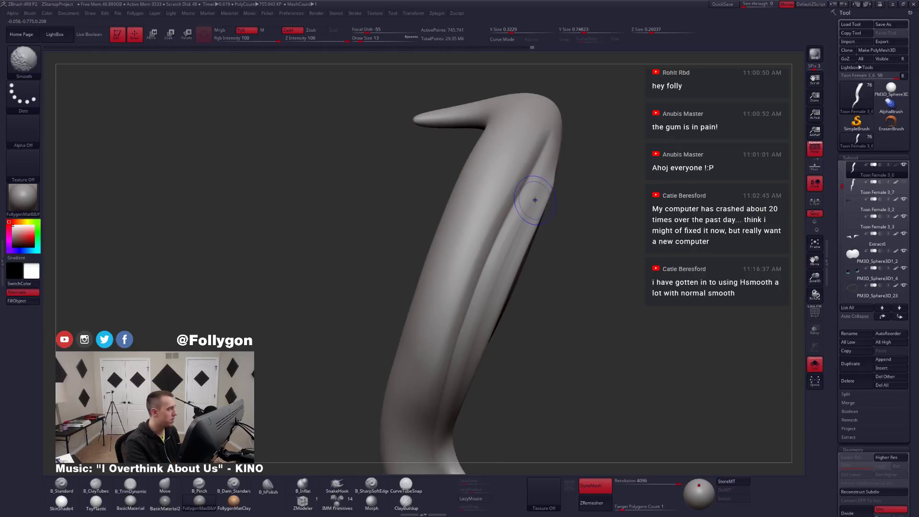
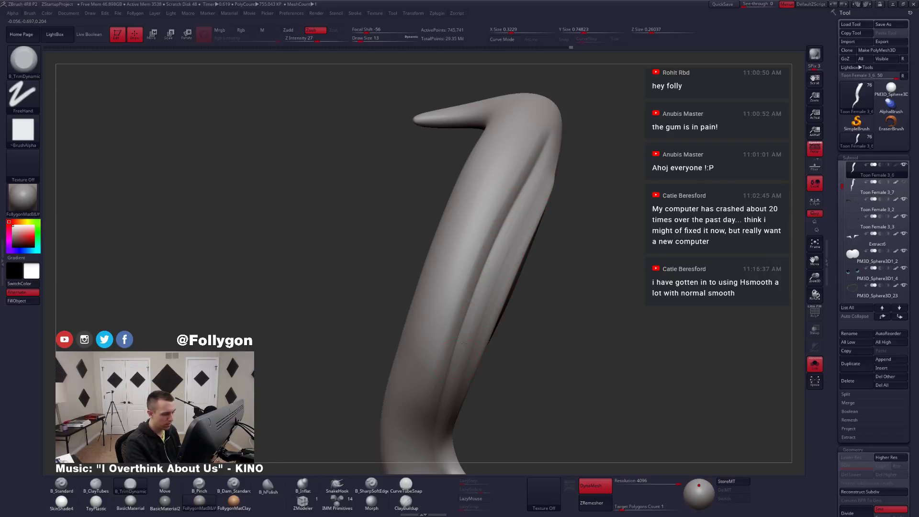
pyautogui.moveTo(463, 343)
pyautogui.mouseDown(button='right')
pyautogui.moveTo(478, 301)
pyautogui.moveTo(448, 299)
pyautogui.moveTo(479, 242)
pyautogui.moveTo(461, 323)
pyautogui.moveTo(476, 272)
pyautogui.mouseUp(button='right')
pyautogui.press('5')
pyautogui.moveTo(492, 204); pyautogui.dragTo(519, 184, button='right')
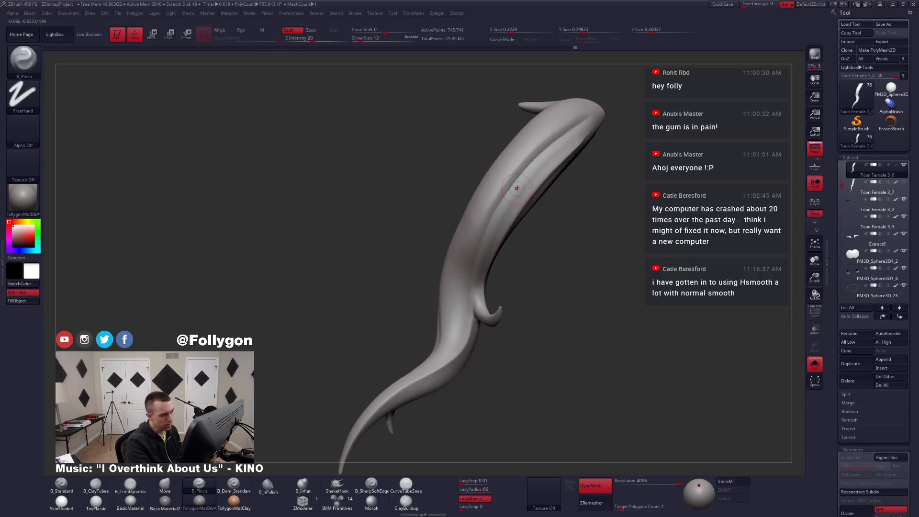
pyautogui.press('space')
pyautogui.moveTo(524, 181); pyautogui.dragTo(520, 181)
pyautogui.moveTo(520, 181)
pyautogui.keyDown('alt'); pyautogui.mouseDown(button='right')
pyautogui.moveTo(514, 217)
pyautogui.moveTo(535, 191)
pyautogui.moveTo(526, 196)
pyautogui.mouseUp(button='right'); pyautogui.keyUp('alt')
pyautogui.press('space')
pyautogui.moveTo(569, 160); pyautogui.dragTo(567, 160)
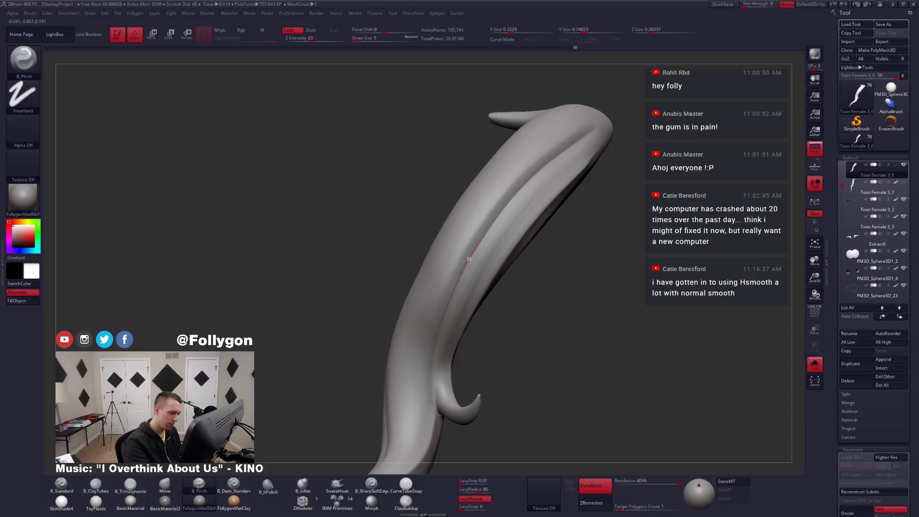
# Continue pinching the ridge from the middle of the strand down to the base of the small curl.
pyautogui.moveTo(445, 303); pyautogui.dragTo(486, 205, button='right')
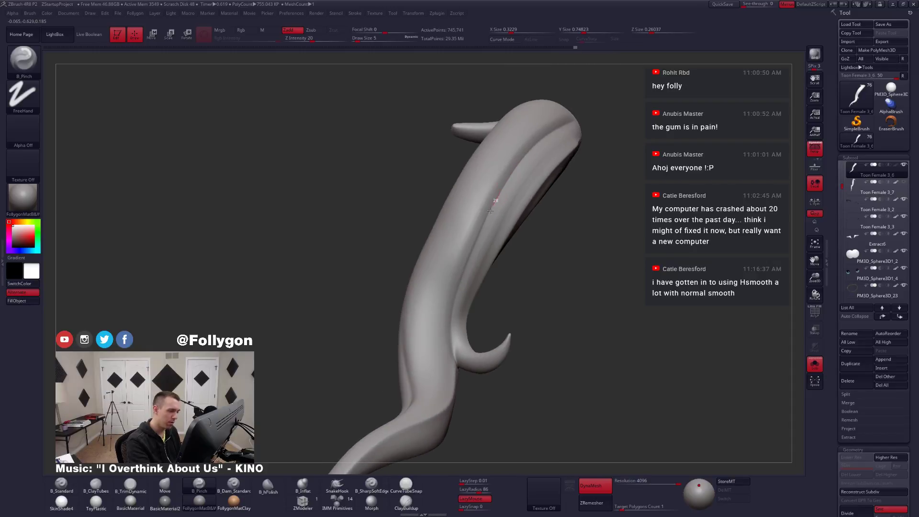
pyautogui.moveTo(452, 312); pyautogui.dragTo(453, 379)
pyautogui.keyDown('alt'); pyautogui.moveTo(455, 315); pyautogui.dragTo(464, 227, button='right'); pyautogui.keyUp('alt')
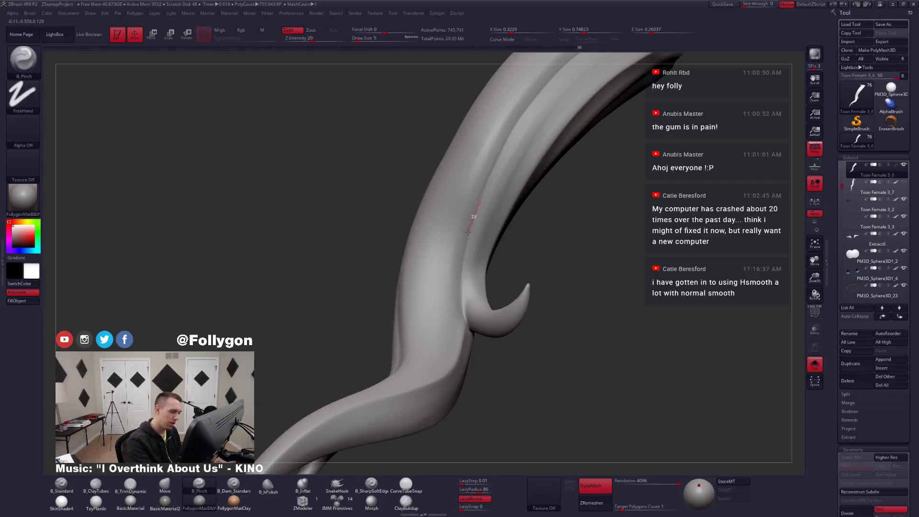
pyautogui.moveTo(465, 238); pyautogui.dragTo(461, 291)
# Flatten the surface of the lower strand between the small curl and the tip with the B_TrimDynamic brush at size 18.
pyautogui.moveTo(470, 335)
pyautogui.mouseDown(button='right')
pyautogui.moveTo(450, 349)
pyautogui.moveTo(518, 281)
pyautogui.moveTo(510, 297)
pyautogui.mouseUp(button='right')
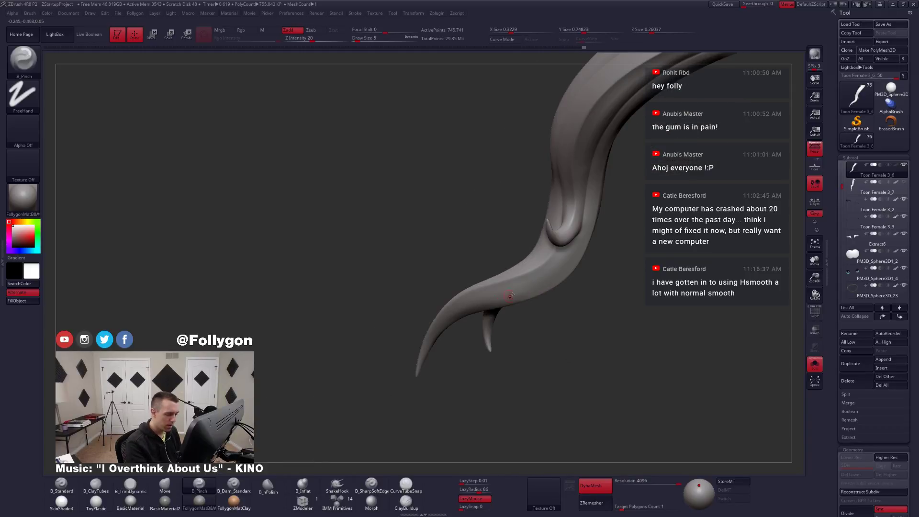
pyautogui.press('space')
pyautogui.moveTo(525, 289); pyautogui.dragTo(531, 289)
pyautogui.press('3')
pyautogui.moveTo(541, 299); pyautogui.dragTo(539, 277, button='right')
pyautogui.press('space')
pyautogui.moveTo(543, 274); pyautogui.dragTo(546, 274)
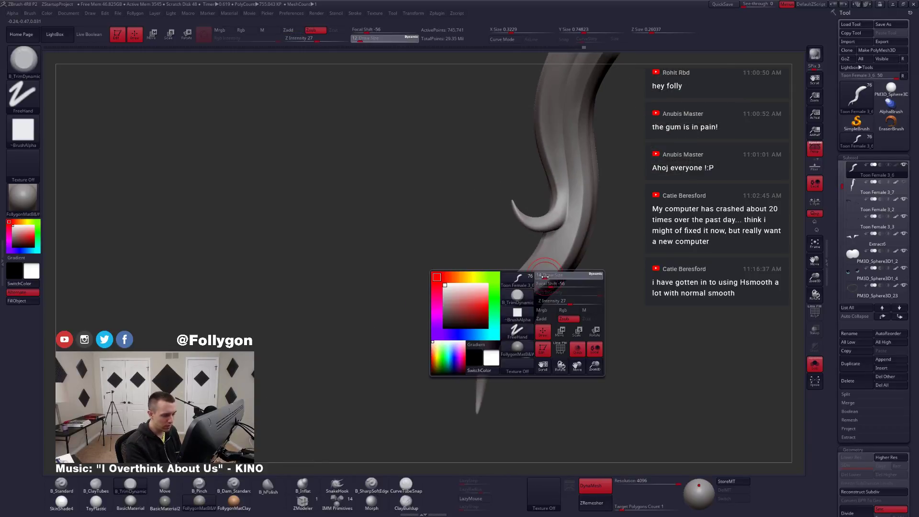
pyautogui.moveTo(546, 274); pyautogui.dragTo(515, 290, button='right')
pyautogui.press('space')
pyautogui.moveTo(515, 290); pyautogui.dragTo(517, 290)
pyautogui.moveTo(518, 290); pyautogui.dragTo(525, 274, button='right')
pyautogui.press('space')
pyautogui.moveTo(524, 275); pyautogui.dragTo(526, 275)
pyautogui.moveTo(499, 283); pyautogui.dragTo(452, 315, button='right')
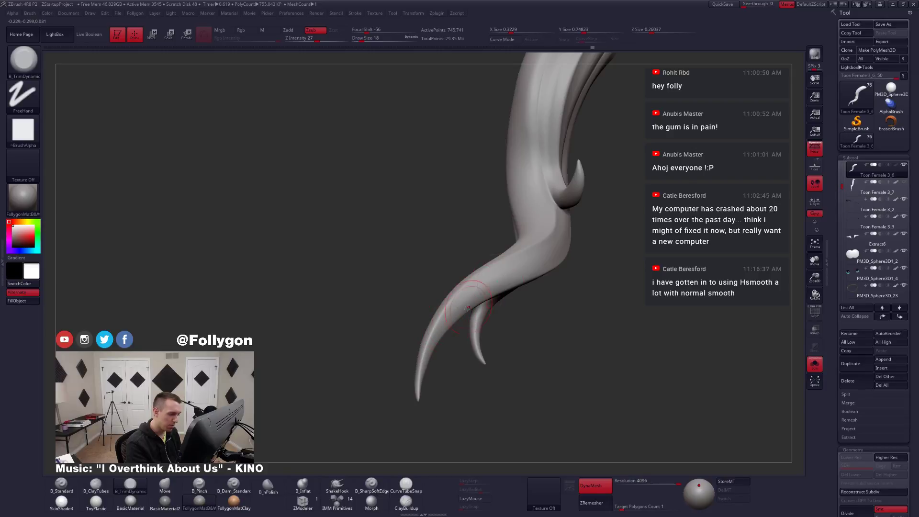
# Pinch the ridge of the lower bend above the small side lock with the B_Pinch brush at size 6.
pyautogui.moveTo(531, 265); pyautogui.dragTo(458, 280, button='right')
pyautogui.press('b')
pyautogui.press('p')
pyautogui.press('i')
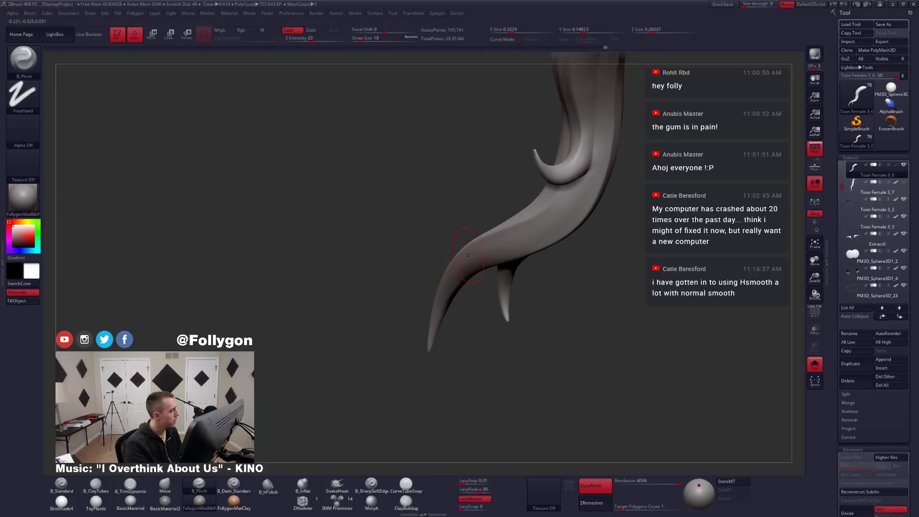
pyautogui.press('space')
pyautogui.moveTo(499, 246); pyautogui.dragTo(494, 246)
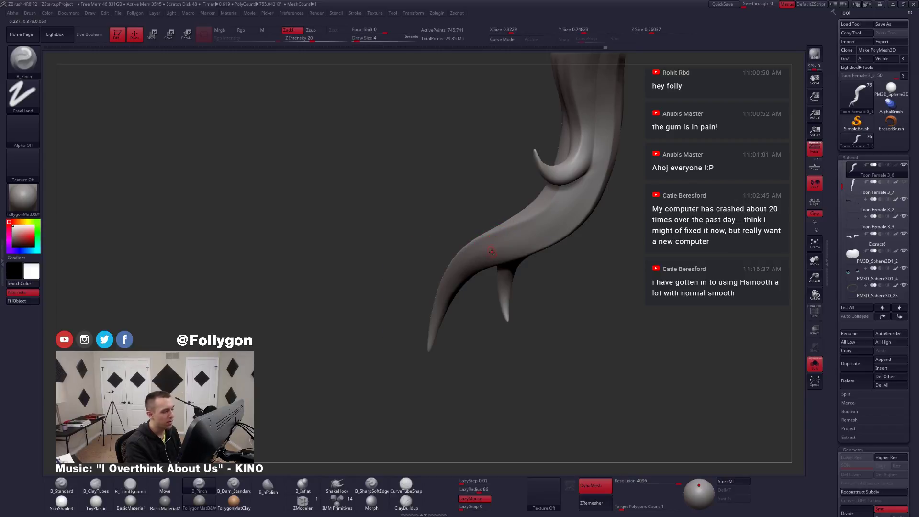
pyautogui.moveTo(491, 252)
pyautogui.mouseDown(button='right')
pyautogui.moveTo(486, 274)
pyautogui.moveTo(480, 216)
pyautogui.moveTo(472, 270)
pyautogui.moveTo(455, 268)
pyautogui.mouseUp(button='right')
pyautogui.press('space')
pyautogui.moveTo(459, 271); pyautogui.dragTo(462, 272)
pyautogui.moveTo(457, 269)
pyautogui.mouseDown(button='right')
pyautogui.moveTo(435, 287)
pyautogui.moveTo(422, 277)
pyautogui.moveTo(445, 290)
pyautogui.mouseUp(button='right')
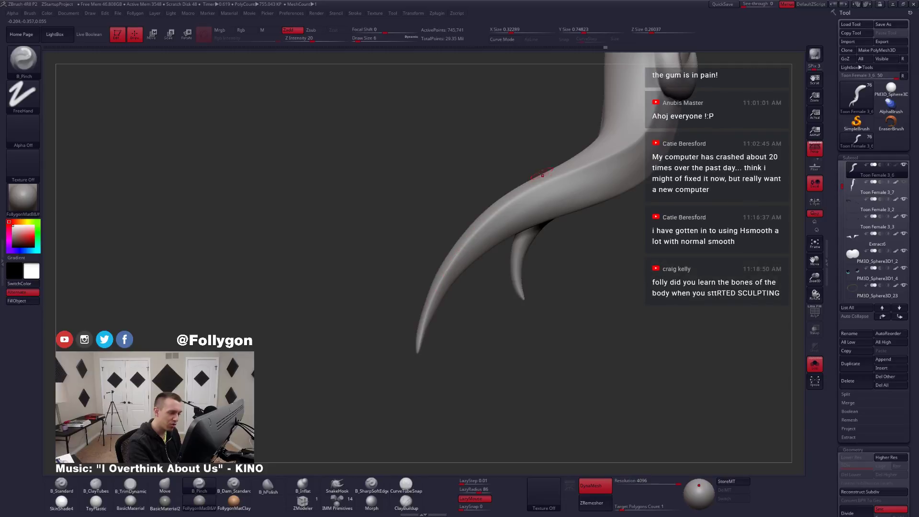
# Sharpen the ridge from beneath the small curl around the lower bend toward the tip with the B_Pinch brush at size 6.
pyautogui.moveTo(526, 194); pyautogui.dragTo(504, 242, button='right')
pyautogui.moveTo(625, 149)
pyautogui.mouseDown()
pyautogui.moveTo(636, 128)
pyautogui.moveTo(628, 168)
pyautogui.mouseUp()
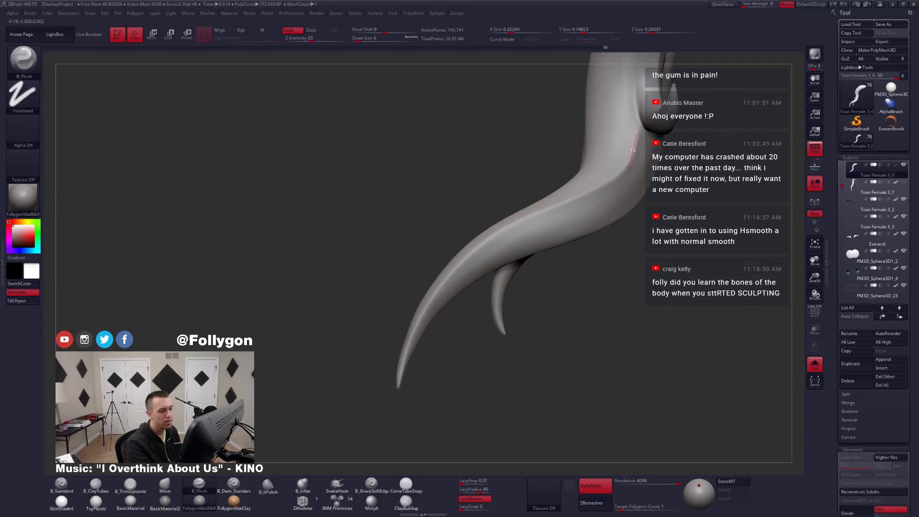
pyautogui.moveTo(596, 194); pyautogui.dragTo(493, 232)
pyautogui.moveTo(493, 232); pyautogui.dragTo(491, 243, button='right')
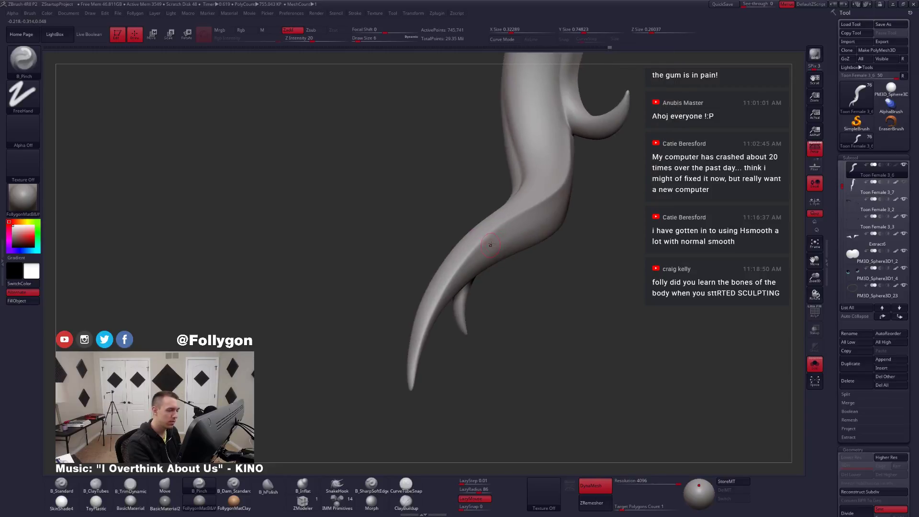
pyautogui.moveTo(529, 203); pyautogui.dragTo(512, 216)
pyautogui.moveTo(456, 263); pyautogui.dragTo(445, 287)
pyautogui.moveTo(445, 287); pyautogui.dragTo(427, 305, button='right')
# Pinch the ridge on the strand's underside from the tip back up past the small side lock.
pyautogui.moveTo(379, 374); pyautogui.dragTo(375, 369, button='right')
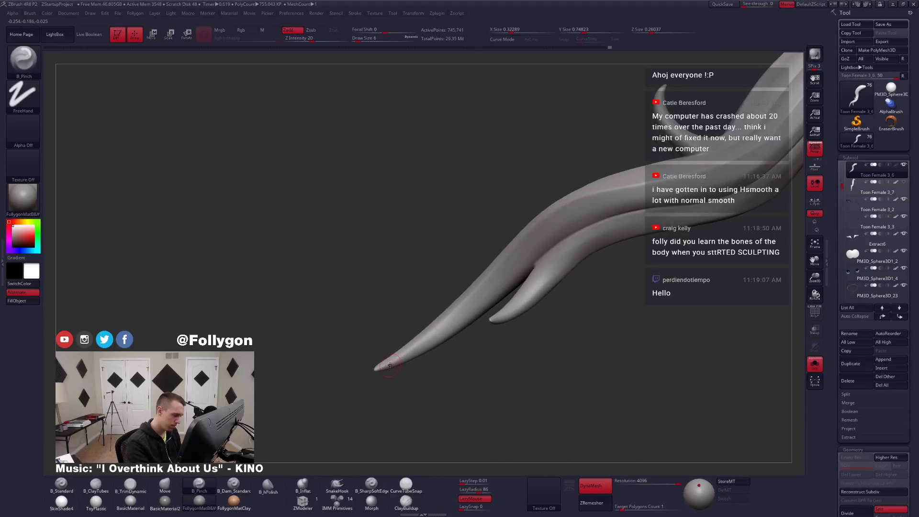
pyautogui.moveTo(401, 355); pyautogui.dragTo(472, 293)
pyautogui.moveTo(587, 208); pyautogui.dragTo(573, 224, button='right')
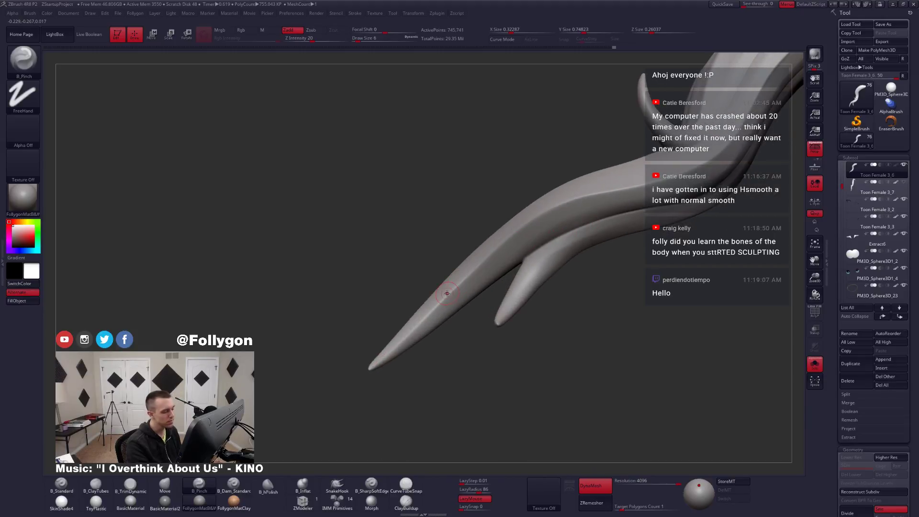
pyautogui.moveTo(517, 228)
pyautogui.mouseDown()
pyautogui.moveTo(589, 192)
pyautogui.moveTo(659, 179)
pyautogui.mouseUp()
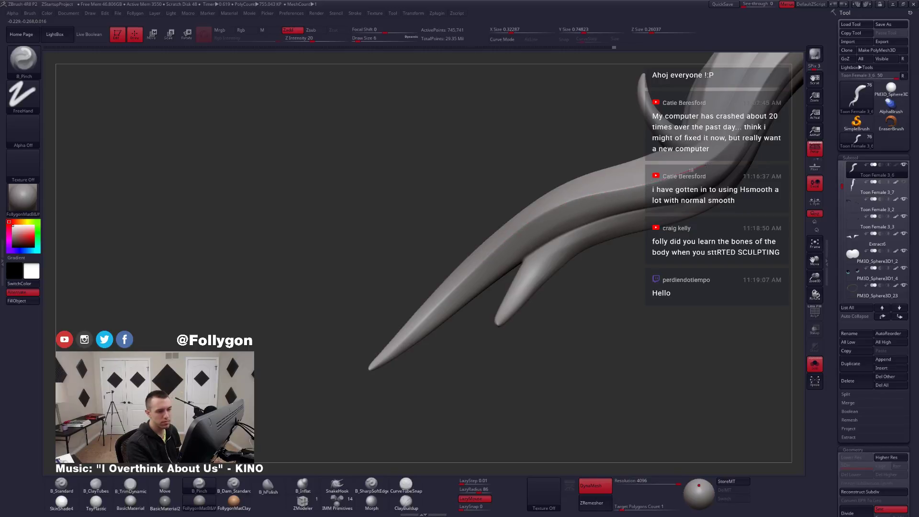
# Flatten the surfaces between the ridges from the side lock up past the small curl with the B_TrimDynamic brush at size 13.
pyautogui.moveTo(724, 150)
pyautogui.mouseDown(button='right')
pyautogui.moveTo(684, 201)
pyautogui.moveTo(626, 201)
pyautogui.mouseUp(button='right')
pyautogui.press('3')
pyautogui.press('space')
pyautogui.press('space')
pyautogui.moveTo(704, 167); pyautogui.dragTo(689, 166)
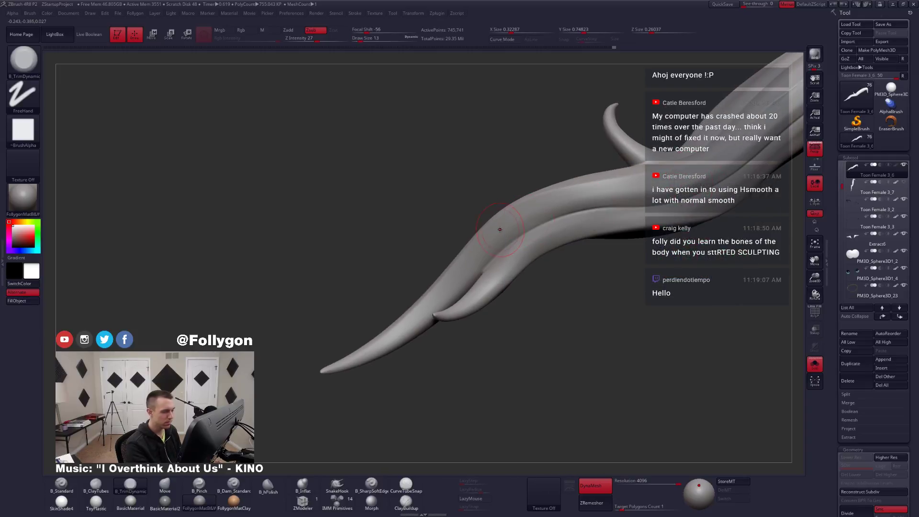
pyautogui.moveTo(559, 205); pyautogui.dragTo(600, 214, button='right')
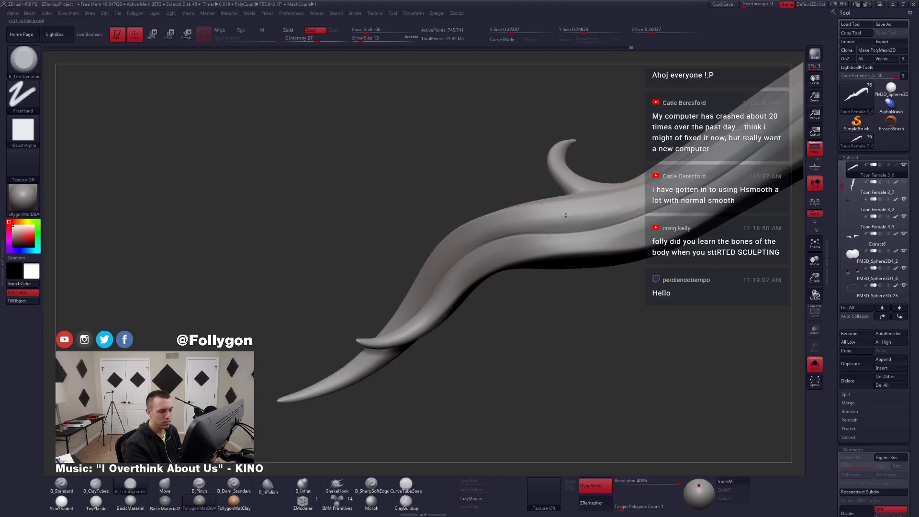
pyautogui.moveTo(566, 215); pyautogui.dragTo(499, 229, button='right')
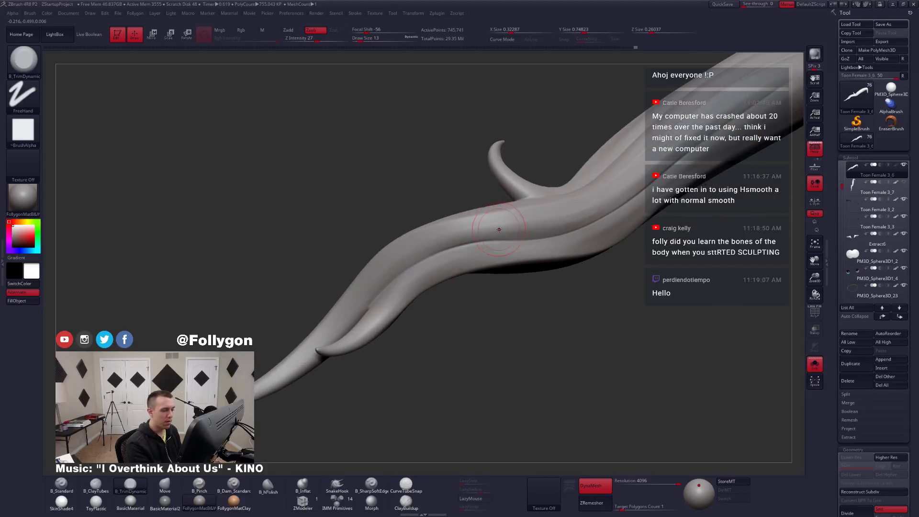
pyautogui.moveTo(589, 216); pyautogui.dragTo(520, 241, button='right')
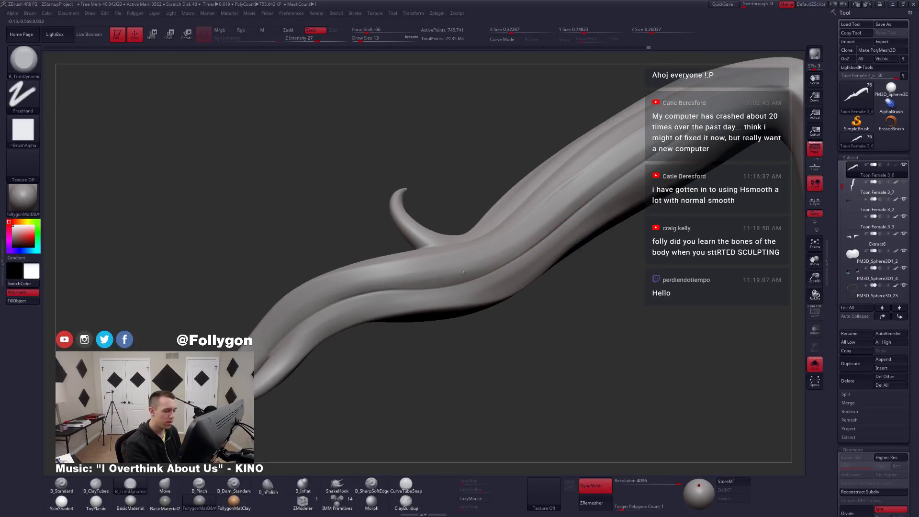
pyautogui.moveTo(465, 264); pyautogui.dragTo(607, 175, button='right')
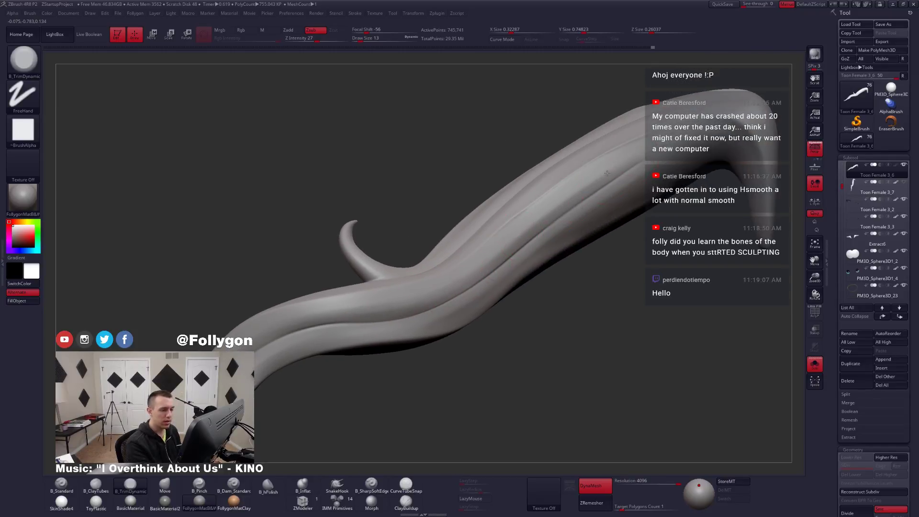
# Flatten the narrow plane between the ridges above the small curl with the B_TrimDynamic brush at size 11.
pyautogui.press('space')
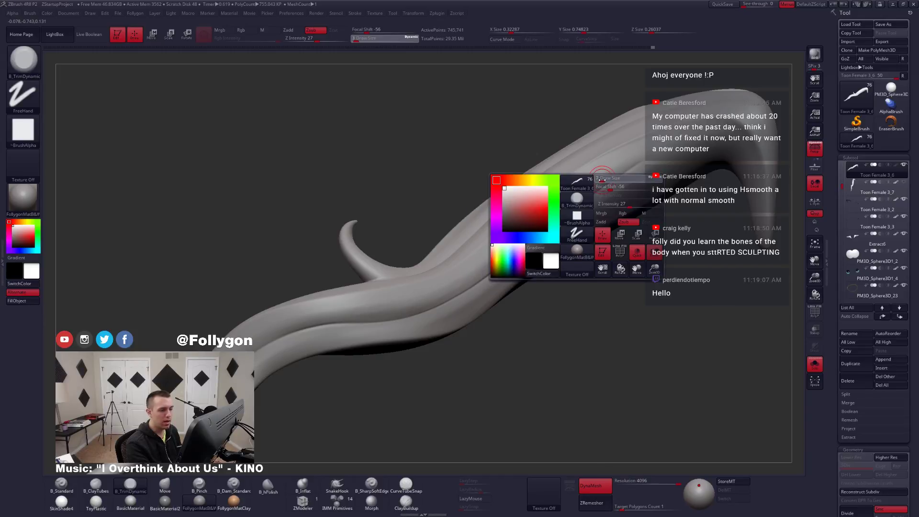
pyautogui.moveTo(602, 180); pyautogui.dragTo(604, 180)
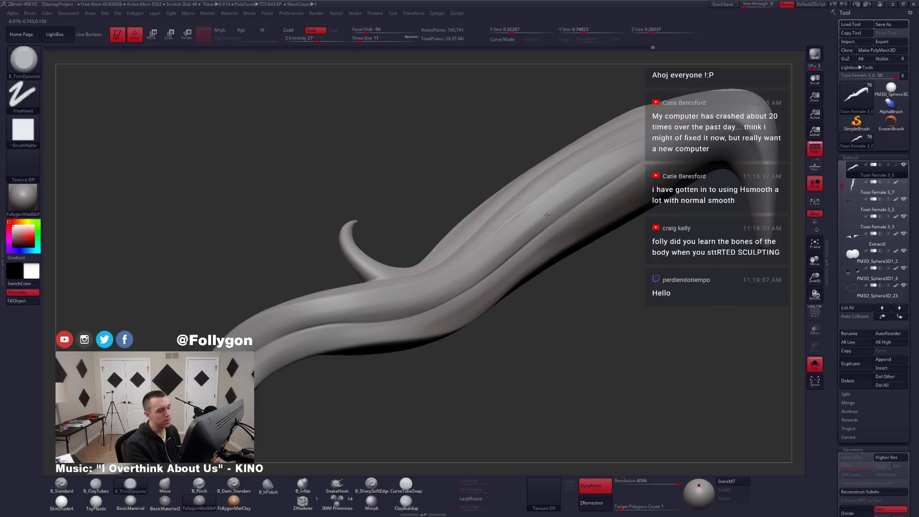
pyautogui.moveTo(546, 214)
pyautogui.mouseDown()
pyautogui.moveTo(490, 256)
pyautogui.moveTo(501, 252)
pyautogui.mouseUp()
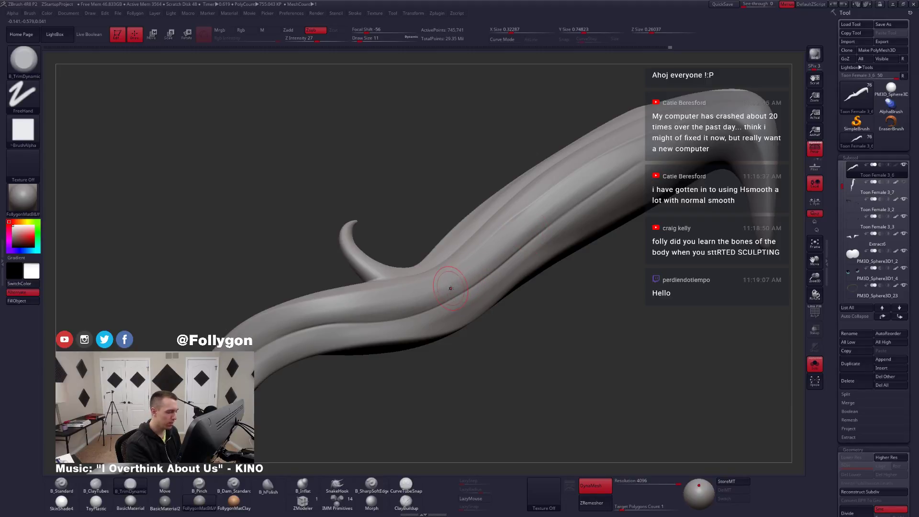
# Smooth the strand's surface just below the base of the small curl.
pyautogui.press('shift')
pyautogui.keyDown('shift'); pyautogui.moveTo(425, 300); pyautogui.dragTo(472, 270); pyautogui.keyUp('shift')
pyautogui.moveTo(465, 306); pyautogui.dragTo(474, 303, button='right')
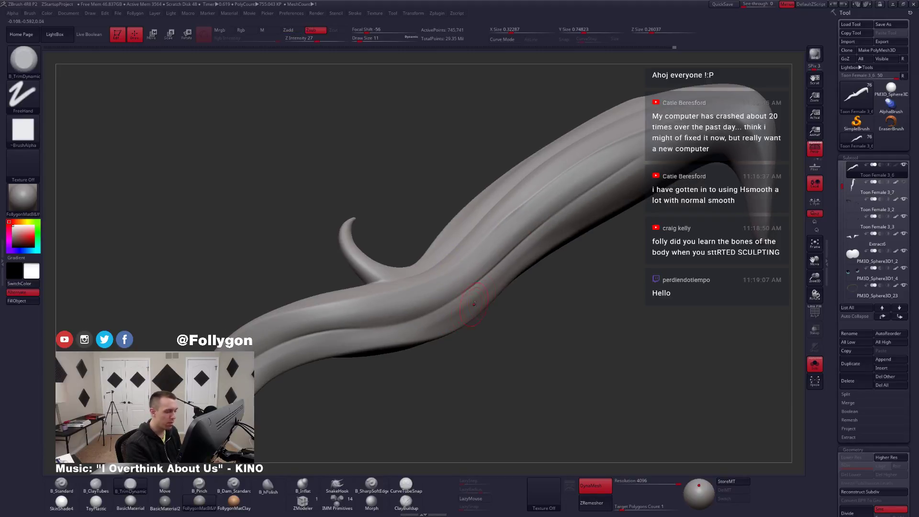
# Pinch the ridge running up the strand above the lower bend with the B_Pinch brush at size 7.
pyautogui.moveTo(545, 239)
pyautogui.mouseDown(button='right')
pyautogui.moveTo(457, 302)
pyautogui.moveTo(468, 277)
pyautogui.mouseUp(button='right')
pyautogui.press('b')
pyautogui.press('d')
pyautogui.press('s')
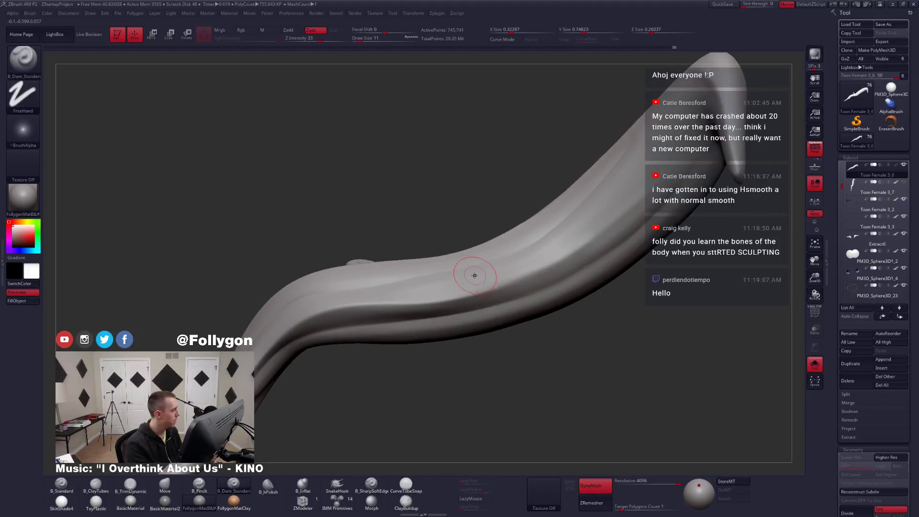
pyautogui.press('b')
pyautogui.press('p')
pyautogui.press('i')
pyautogui.press('space')
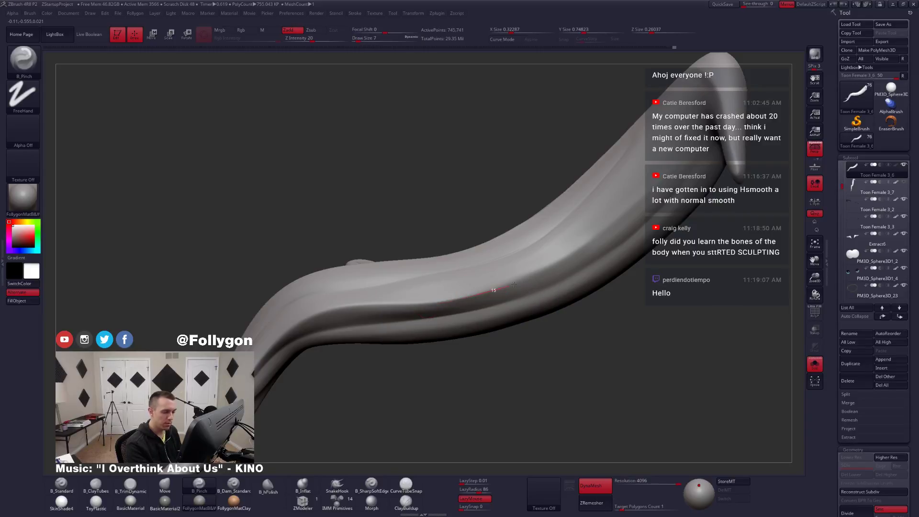
pyautogui.moveTo(513, 284); pyautogui.dragTo(578, 247)
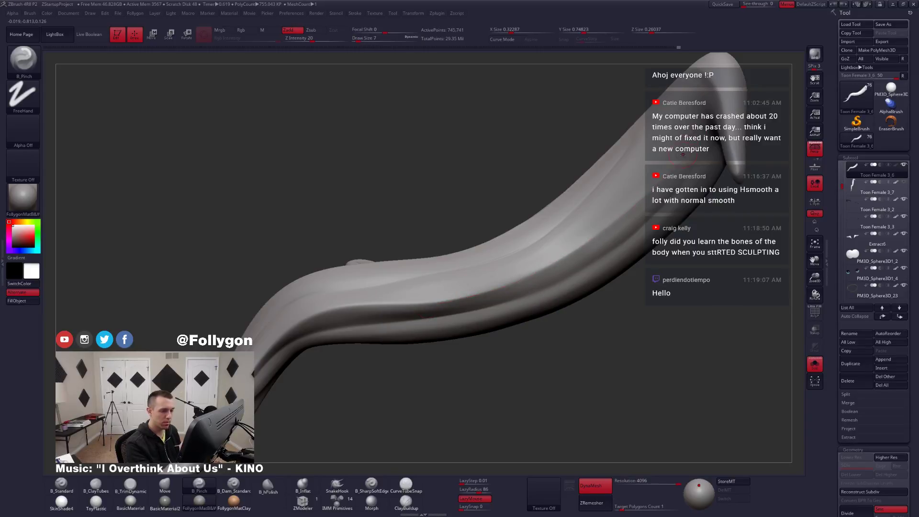
# Flatten the plane beside the pinched ridge with the B_TrimDynamic brush at size 9 and smooth it over.
pyautogui.moveTo(541, 248); pyautogui.dragTo(555, 246, button='right')
pyautogui.press('3')
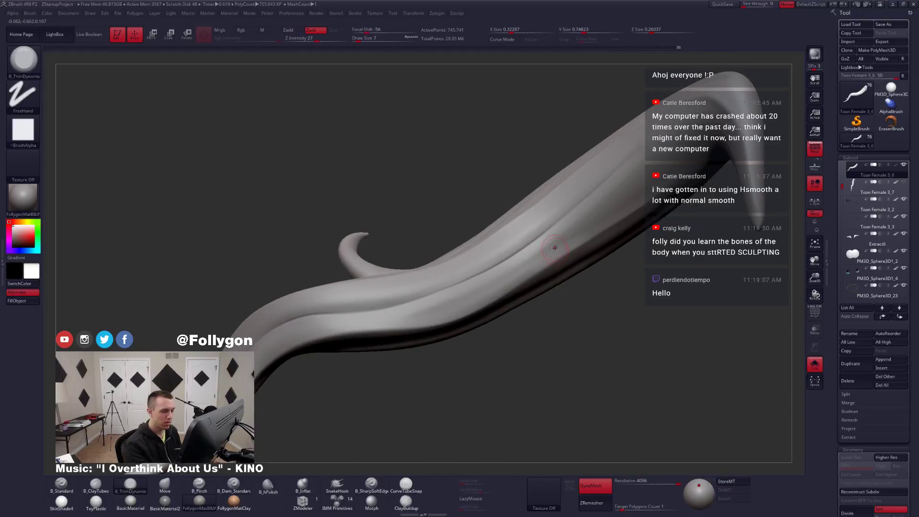
pyautogui.press('space')
pyautogui.moveTo(550, 244); pyautogui.dragTo(554, 244)
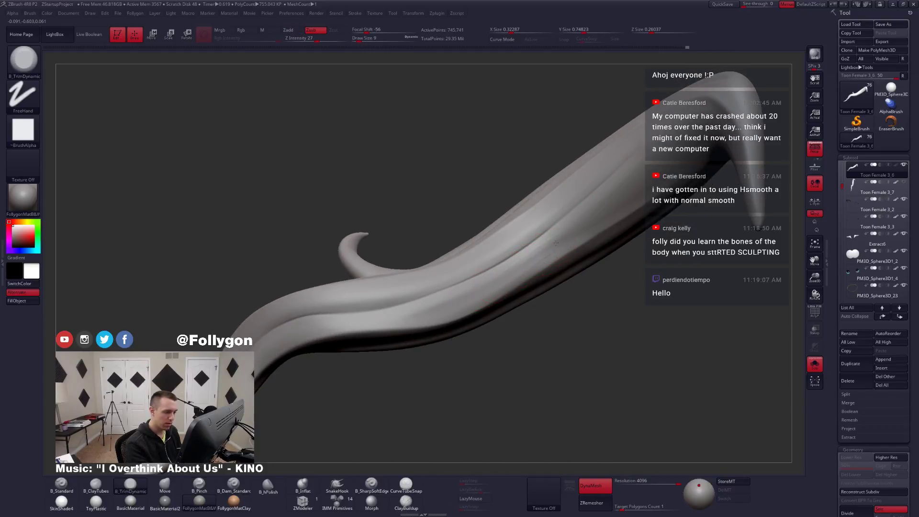
pyautogui.moveTo(552, 249); pyautogui.dragTo(466, 294, button='right')
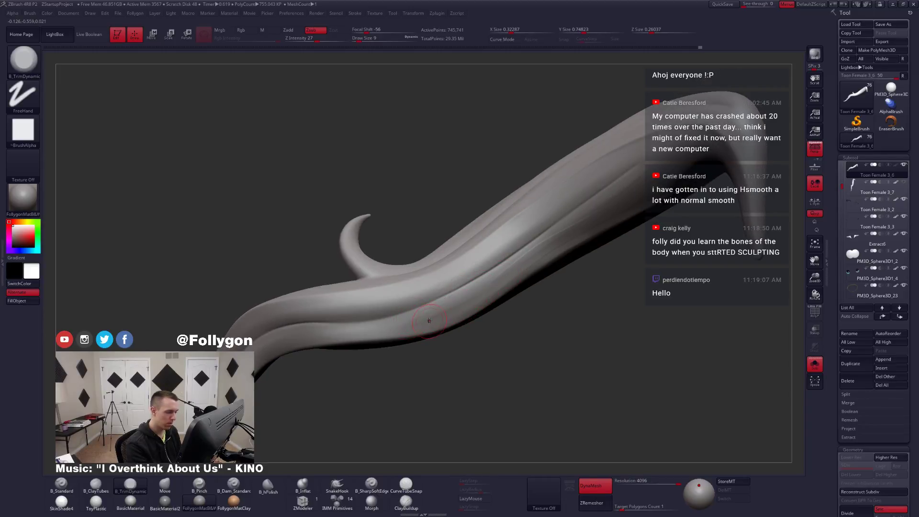
pyautogui.press('shift')
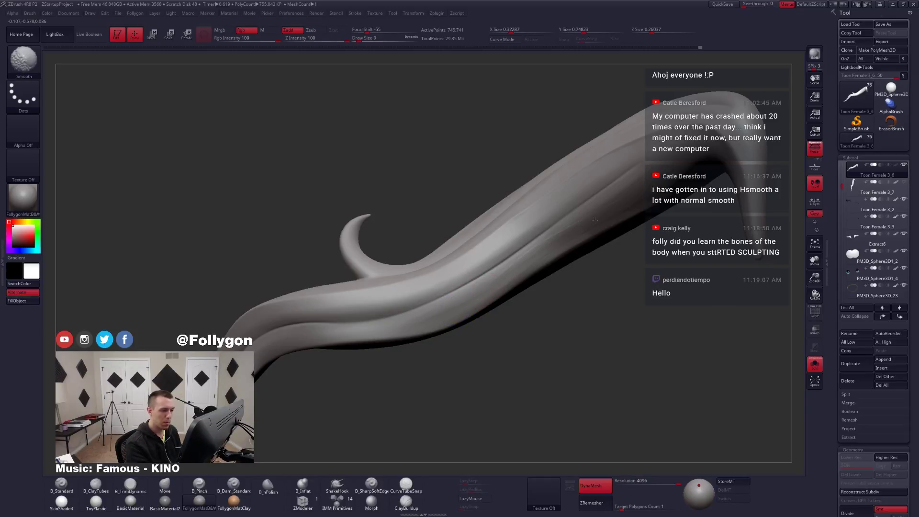
# Inflate the strand's lower edge below the small curl with B_Inflat at intensity 10 and size 13, using LazyMouse with a LazyRadius of 43.
pyautogui.keyDown('ctrl'); pyautogui.moveTo(542, 262); pyautogui.dragTo(528, 278, button='right'); pyautogui.keyUp('ctrl')
pyautogui.click(303, 484)
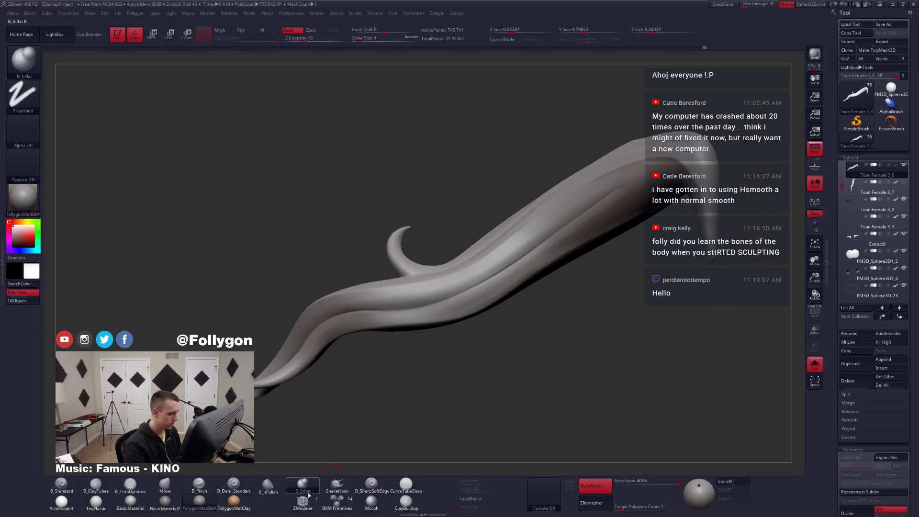
pyautogui.click(471, 498)
pyautogui.click(471, 490)
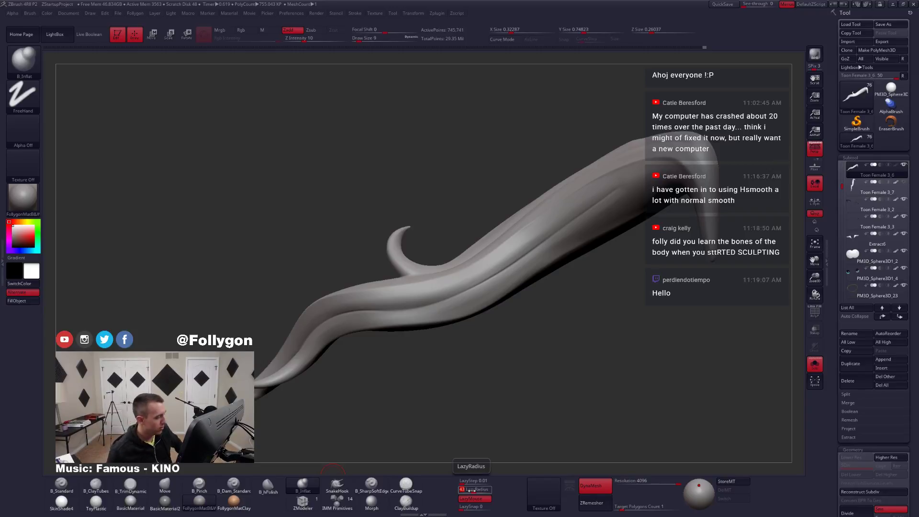
pyautogui.moveTo(492, 291)
pyautogui.mouseDown(button='right')
pyautogui.moveTo(502, 306)
pyautogui.moveTo(531, 282)
pyautogui.moveTo(481, 302)
pyautogui.mouseUp(button='right')
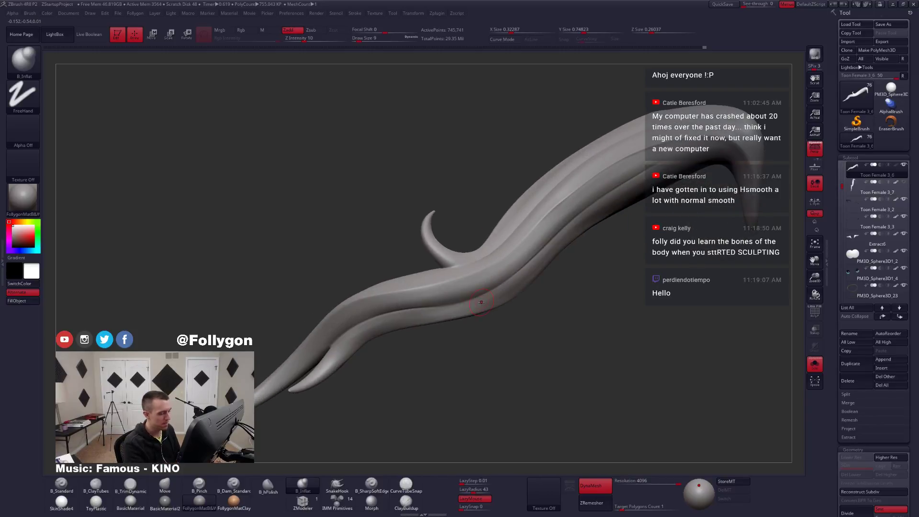
pyautogui.press('space')
pyautogui.moveTo(489, 296); pyautogui.dragTo(493, 295)
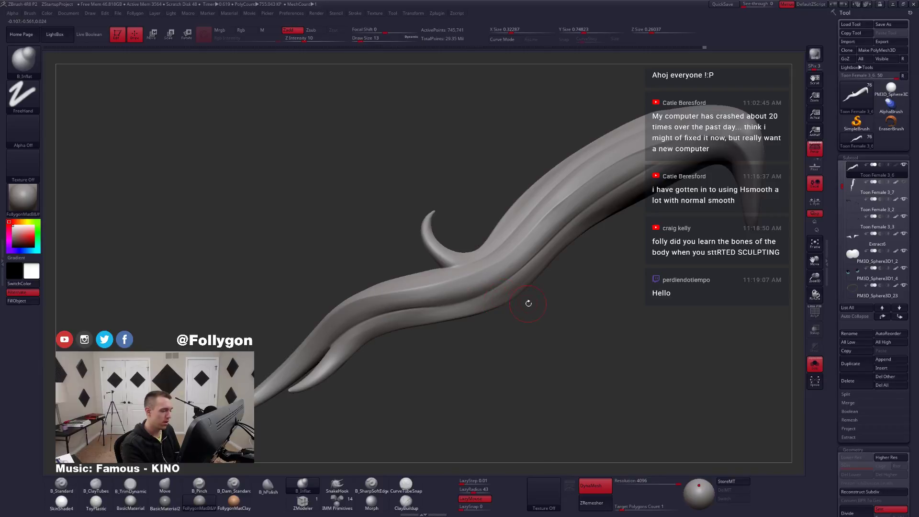
pyautogui.keyDown('ctrl'); pyautogui.moveTo(526, 302); pyautogui.dragTo(494, 305, button='right'); pyautogui.keyUp('ctrl')
# Lower the B_Inflat intensity to 6 and inflate the strand between its ridges along the bend above the side lock.
pyautogui.hotkey('shift', 's')
pyautogui.moveTo(573, 353); pyautogui.dragTo(629, 362, button='right')
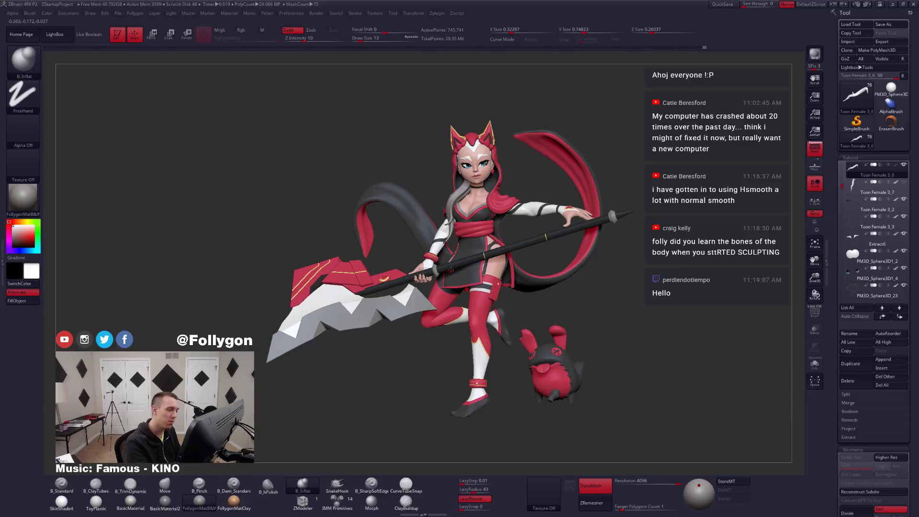
pyautogui.click(814, 364)
pyautogui.moveTo(478, 254); pyautogui.dragTo(413, 292, button='right')
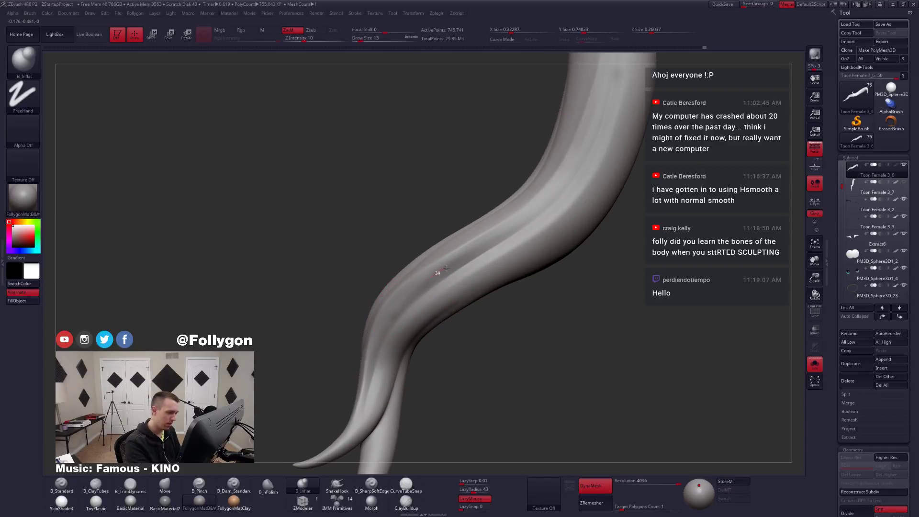
pyautogui.press('space')
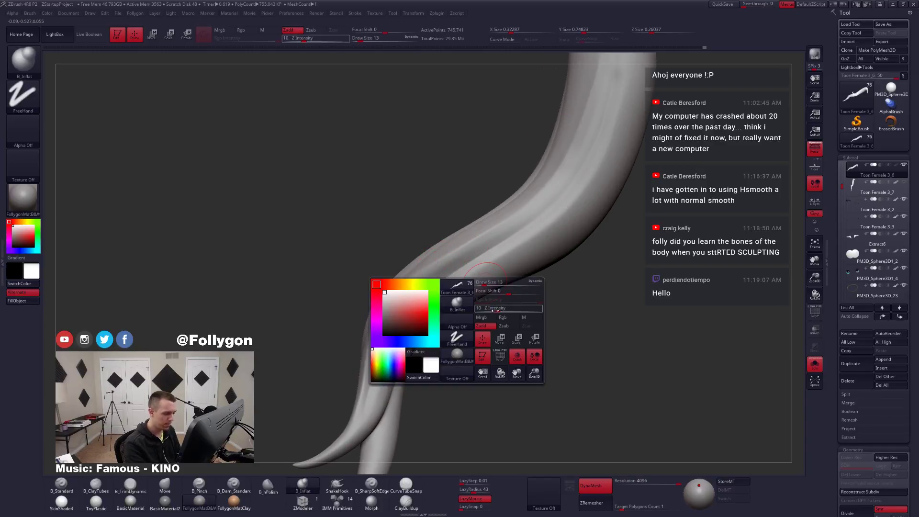
pyautogui.moveTo(494, 310); pyautogui.dragTo(486, 307)
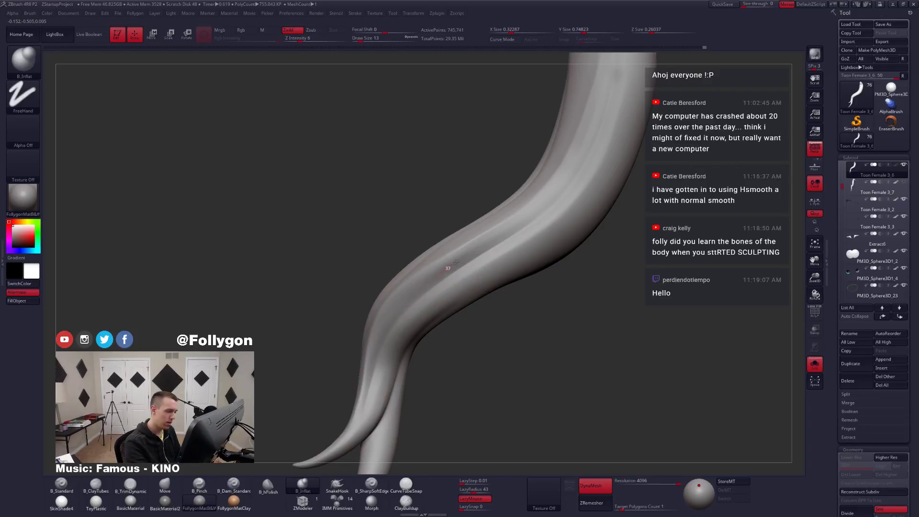
pyautogui.moveTo(541, 209); pyautogui.dragTo(576, 171)
pyautogui.moveTo(483, 229)
pyautogui.mouseDown(button='right')
pyautogui.moveTo(531, 215)
pyautogui.moveTo(489, 236)
pyautogui.moveTo(514, 213)
pyautogui.moveTo(455, 238)
pyautogui.mouseUp(button='right')
pyautogui.moveTo(498, 197)
pyautogui.mouseDown(button='right')
pyautogui.moveTo(531, 170)
pyautogui.moveTo(500, 198)
pyautogui.moveTo(533, 158)
pyautogui.moveTo(537, 165)
pyautogui.moveTo(493, 187)
pyautogui.moveTo(477, 240)
pyautogui.moveTo(521, 238)
pyautogui.mouseUp(button='right')
# Examine the hair on the whole character with the SkinShade4 material, and restore the grey Follygon material on the isolated strand.
pyautogui.hotkey('shift', 's')
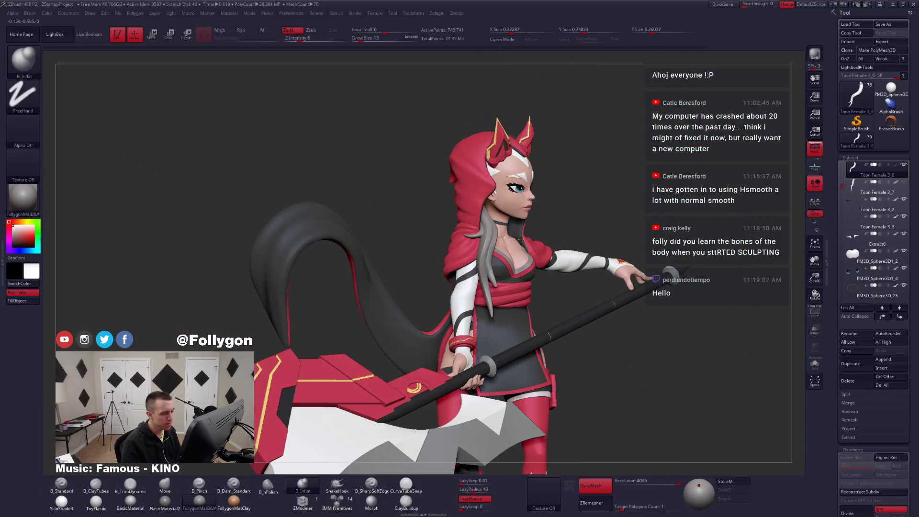
pyautogui.keyDown('ctrl'); pyautogui.moveTo(603, 301); pyautogui.dragTo(525, 255, button='right'); pyautogui.keyUp('ctrl')
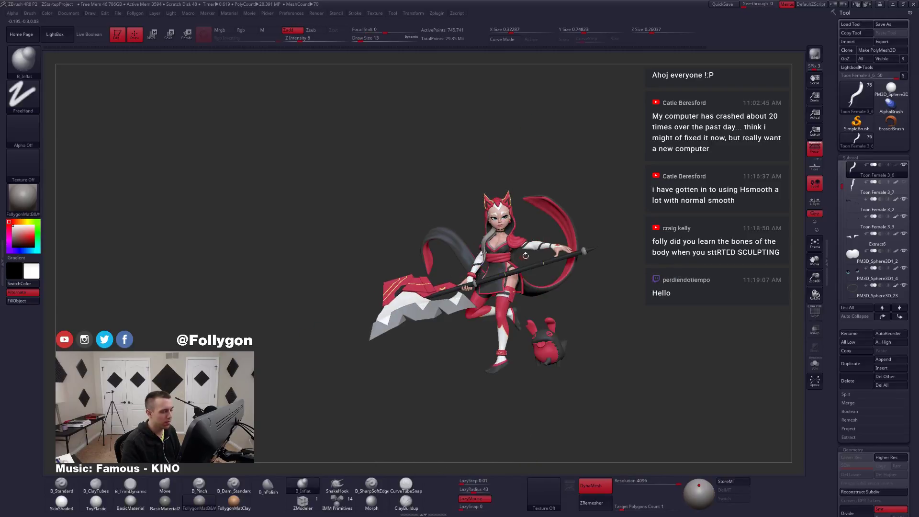
pyautogui.click(61, 501)
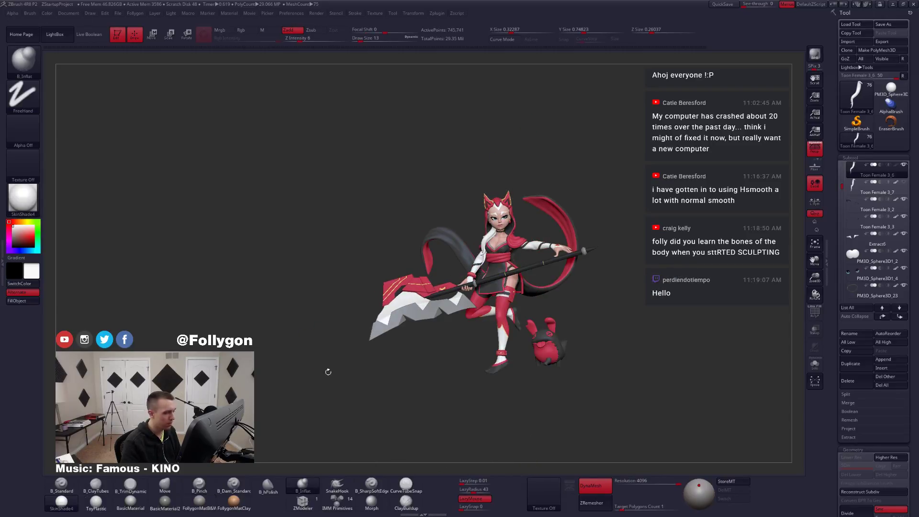
pyautogui.keyDown('ctrl'); pyautogui.moveTo(481, 226); pyautogui.dragTo(522, 242, button='right'); pyautogui.keyUp('ctrl')
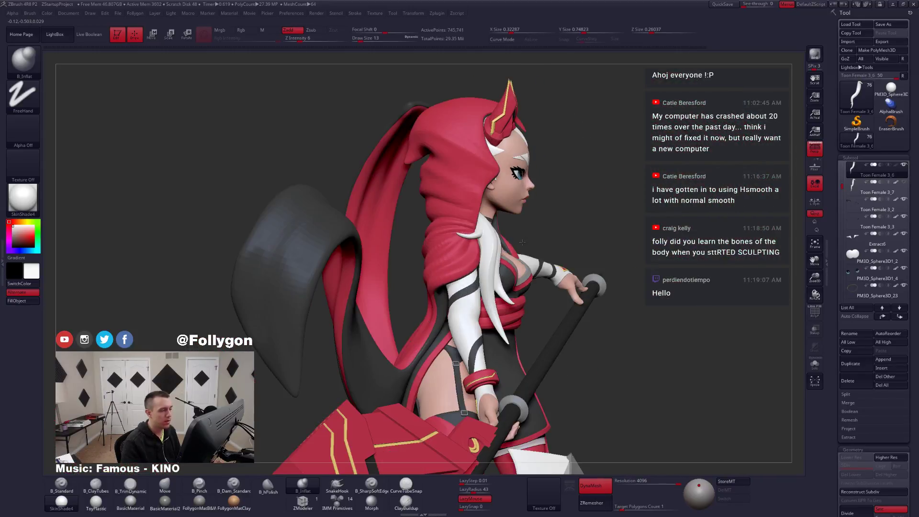
pyautogui.moveTo(605, 284); pyautogui.dragTo(560, 285, button='right')
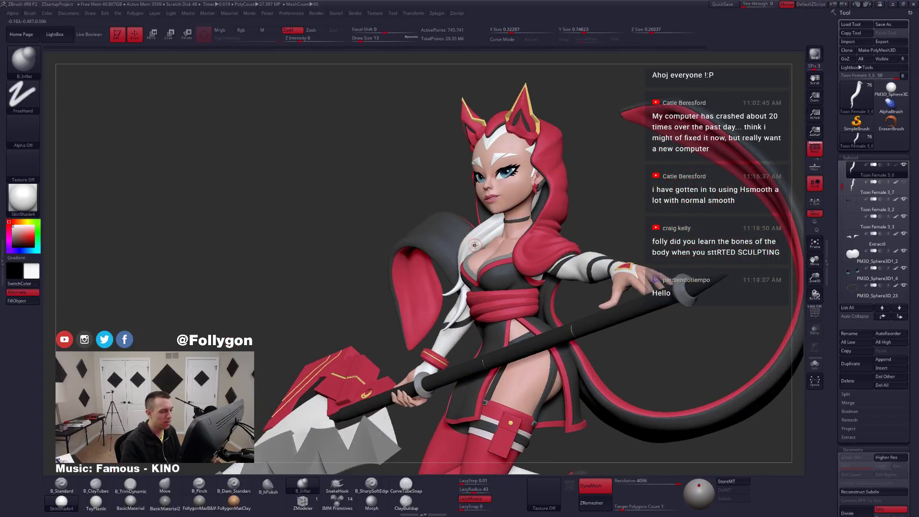
pyautogui.hotkey('shift', 's')
pyautogui.keyDown('ctrl'); pyautogui.moveTo(514, 244); pyautogui.dragTo(518, 272, button='right'); pyautogui.keyUp('ctrl')
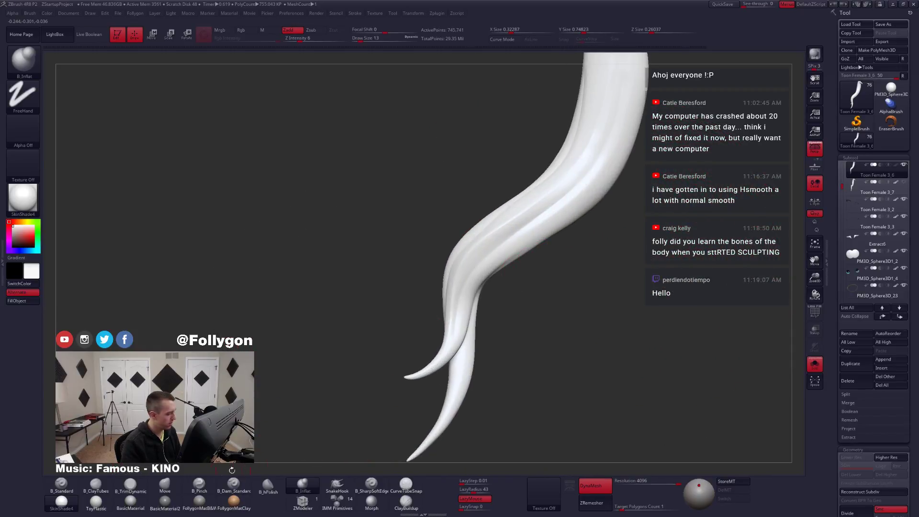
pyautogui.click(199, 500)
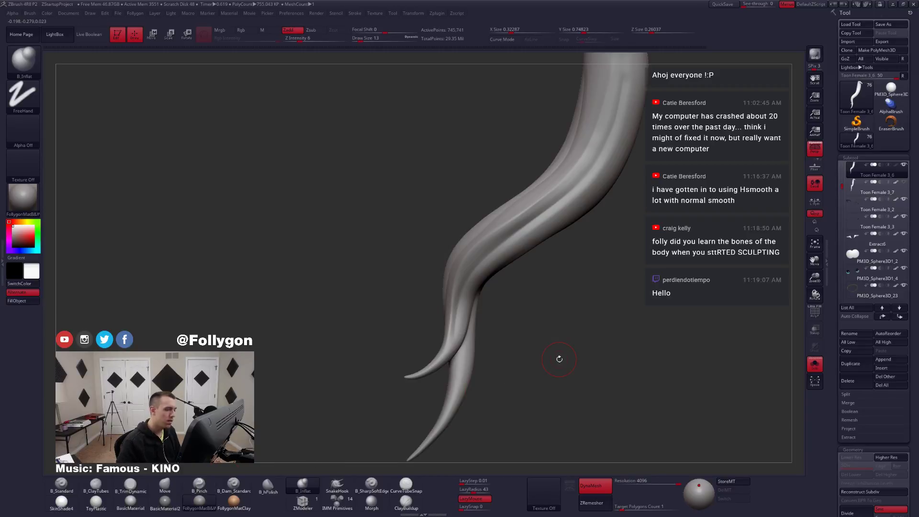
# Carve a long sharp edge from above the side lock up through the bend with the B_SharpSoftEdge brush at size 7.
pyautogui.click(371, 483)
pyautogui.moveTo(507, 246); pyautogui.dragTo(523, 227, button='right')
pyautogui.press('space')
pyautogui.moveTo(527, 229); pyautogui.dragTo(522, 230)
pyautogui.keyDown('ctrl'); pyautogui.moveTo(512, 239); pyautogui.dragTo(465, 288, button='right'); pyautogui.keyUp('ctrl')
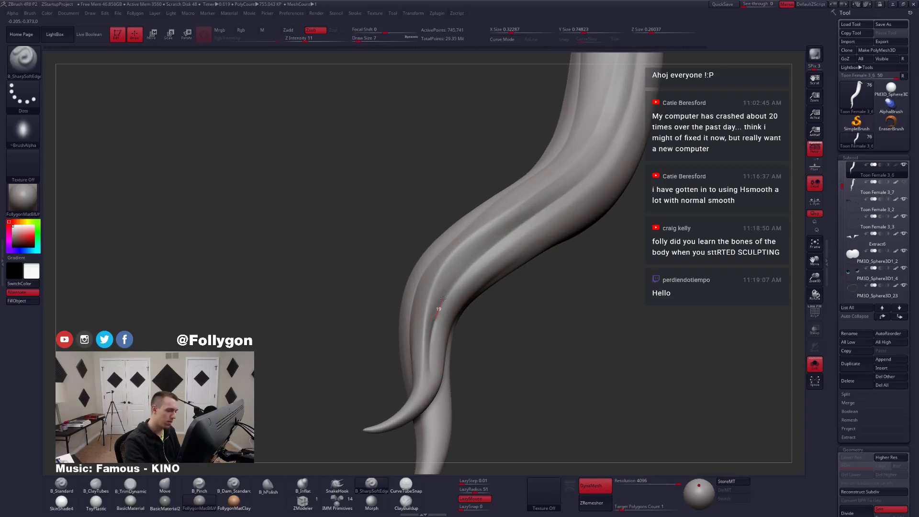
pyautogui.moveTo(473, 263)
pyautogui.mouseDown()
pyautogui.moveTo(587, 177)
pyautogui.moveTo(626, 119)
pyautogui.mouseUp()
pyautogui.moveTo(627, 116)
pyautogui.keyDown('alt'); pyautogui.mouseDown(button='right')
pyautogui.moveTo(573, 187)
pyautogui.moveTo(612, 81)
pyautogui.mouseUp(button='right'); pyautogui.keyUp('alt')
# Tighten the newly carved edge from the upper bend down to the side lock with the B_Pinch brush at size 3.
pyautogui.press('5')
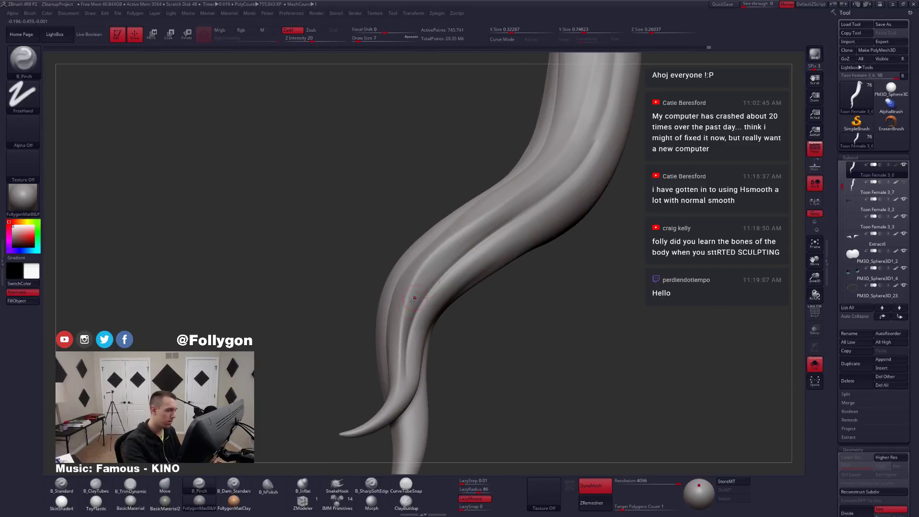
pyautogui.keyDown('ctrl'); pyautogui.moveTo(409, 339); pyautogui.dragTo(402, 385, button='right'); pyautogui.keyUp('ctrl')
pyautogui.press('space')
pyautogui.moveTo(415, 345); pyautogui.dragTo(411, 345)
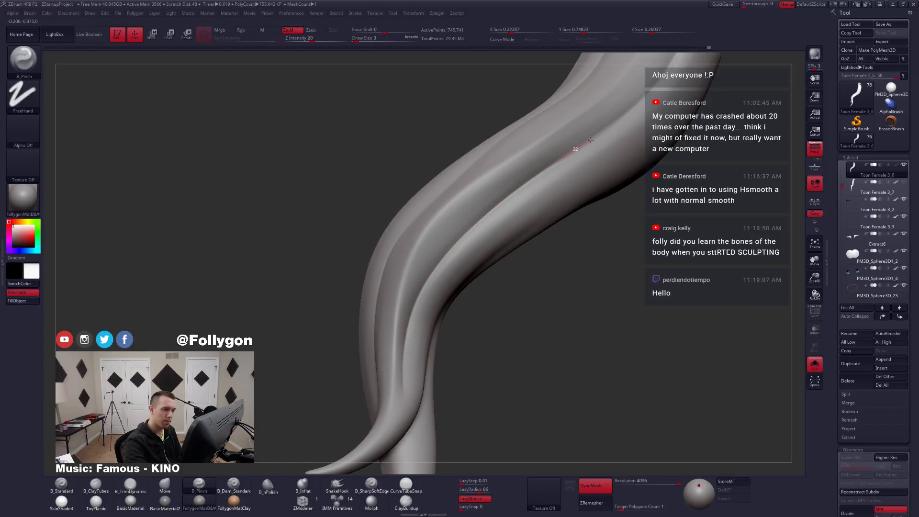
pyautogui.moveTo(632, 110); pyautogui.dragTo(517, 247, button='right')
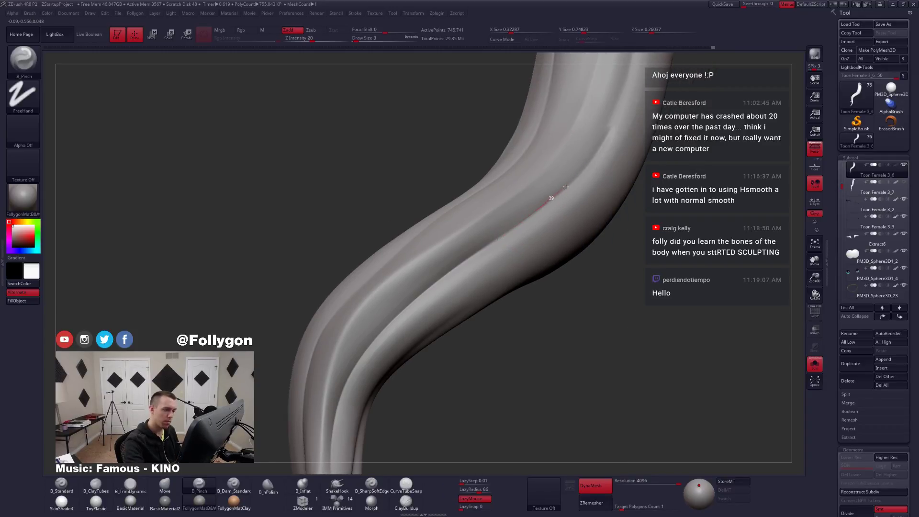
pyautogui.moveTo(608, 135)
pyautogui.mouseDown()
pyautogui.moveTo(629, 72)
pyautogui.moveTo(599, 151)
pyautogui.mouseUp()
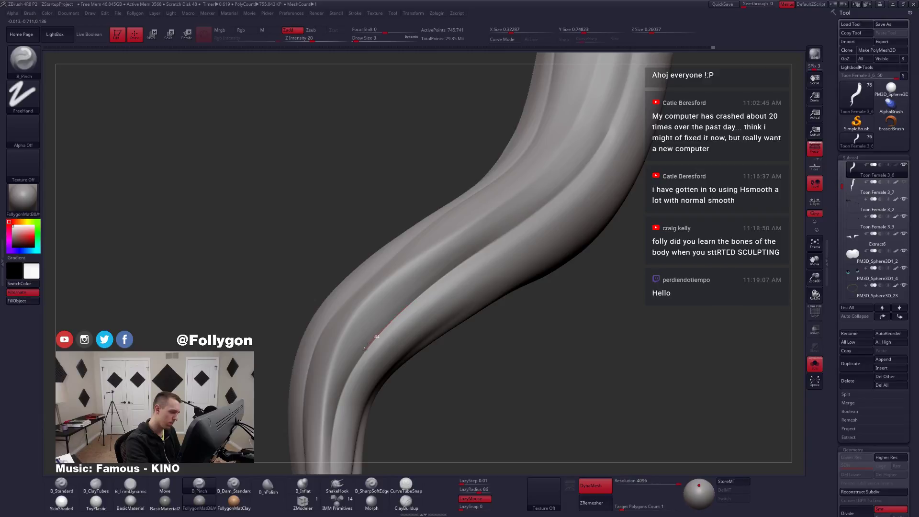
pyautogui.keyDown('alt'); pyautogui.moveTo(338, 423); pyautogui.dragTo(443, 200, button='right'); pyautogui.keyUp('alt')
pyautogui.moveTo(413, 258); pyautogui.dragTo(407, 307)
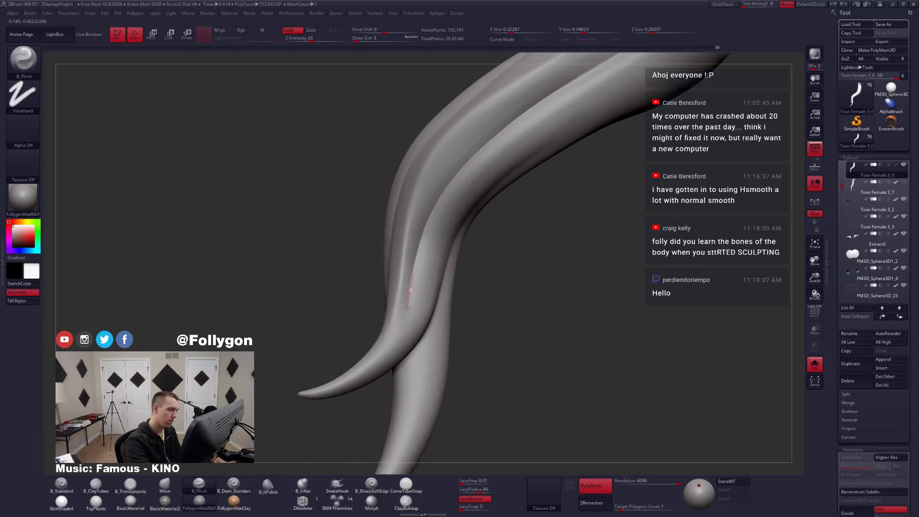
pyautogui.moveTo(419, 301); pyautogui.dragTo(444, 225, button='right')
# Smooth the strand's outer side above the bend and pinch its ridge with the B_Pinch brush at size 8.
pyautogui.press('space')
pyautogui.moveTo(446, 220); pyautogui.dragTo(455, 206)
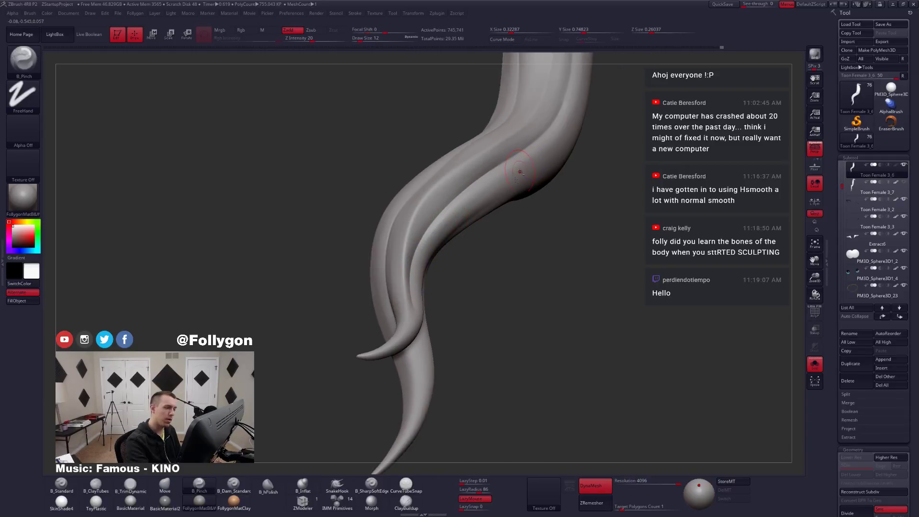
pyautogui.keyDown('alt'); pyautogui.moveTo(472, 193); pyautogui.dragTo(443, 252, button='right'); pyautogui.keyUp('alt')
pyautogui.keyDown('alt'); pyautogui.moveTo(519, 225); pyautogui.dragTo(490, 277, button='right'); pyautogui.keyUp('alt')
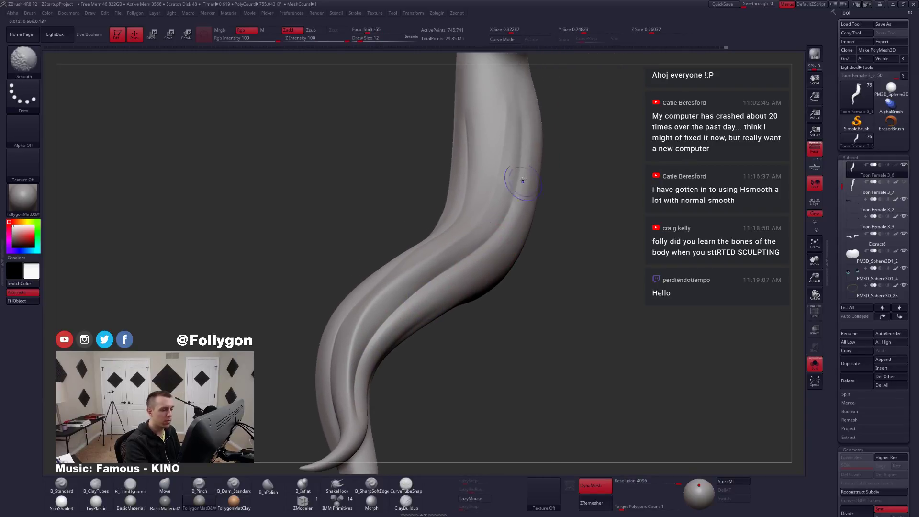
pyautogui.moveTo(521, 181); pyautogui.dragTo(512, 195, button='right')
pyautogui.press('space')
pyautogui.moveTo(512, 195)
pyautogui.mouseDown()
pyautogui.moveTo(500, 216)
pyautogui.moveTo(476, 223)
pyautogui.mouseUp()
# Examine the refined strand from a distance, both isolated and together with the whole character.
pyautogui.hotkey('alt', 's')
pyautogui.hotkey('shift', 'alt', 's')
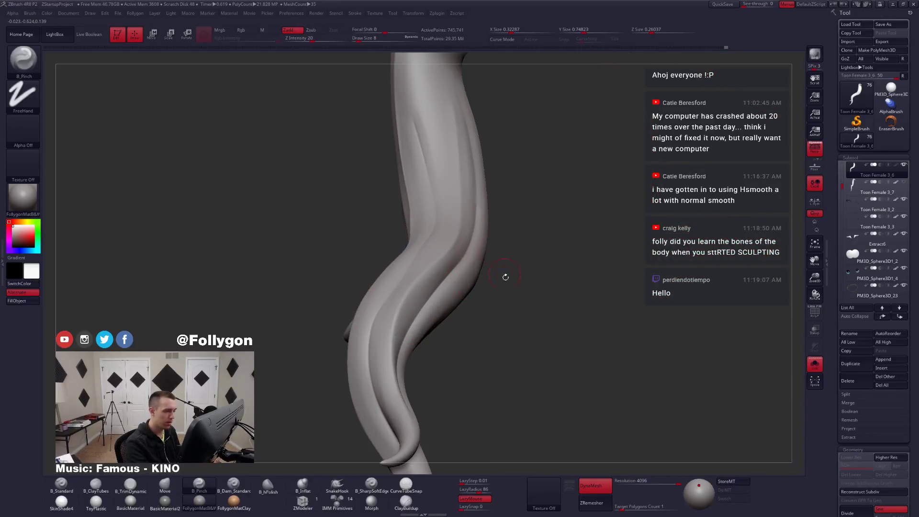
pyautogui.moveTo(506, 277)
pyautogui.mouseDown(button='right')
pyautogui.moveTo(489, 269)
pyautogui.moveTo(615, 295)
pyautogui.moveTo(646, 316)
pyautogui.mouseUp(button='right')
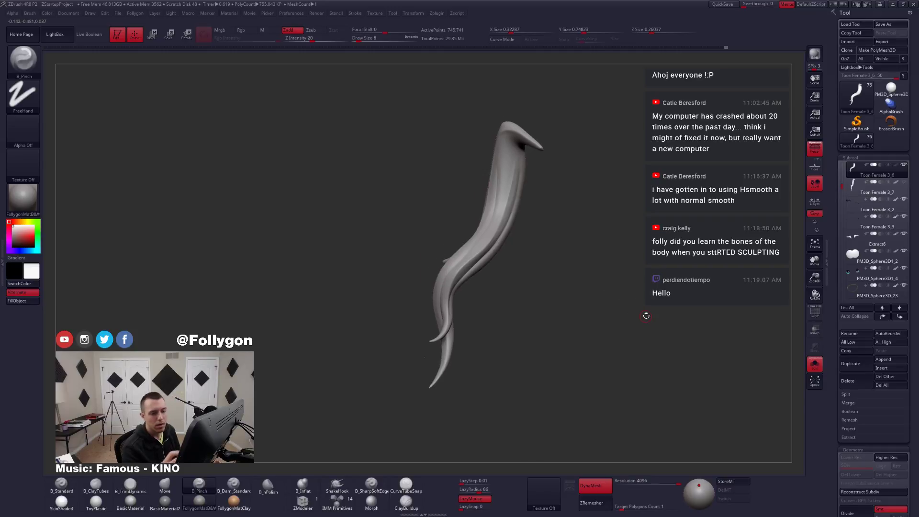
pyautogui.hotkey('shift', 'alt', 's')
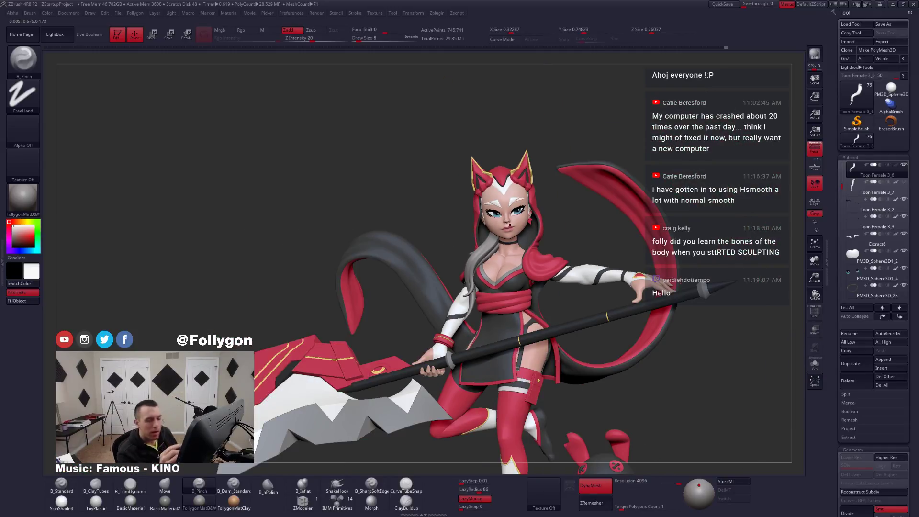
pyautogui.hotkey('shift', 'alt', 's')
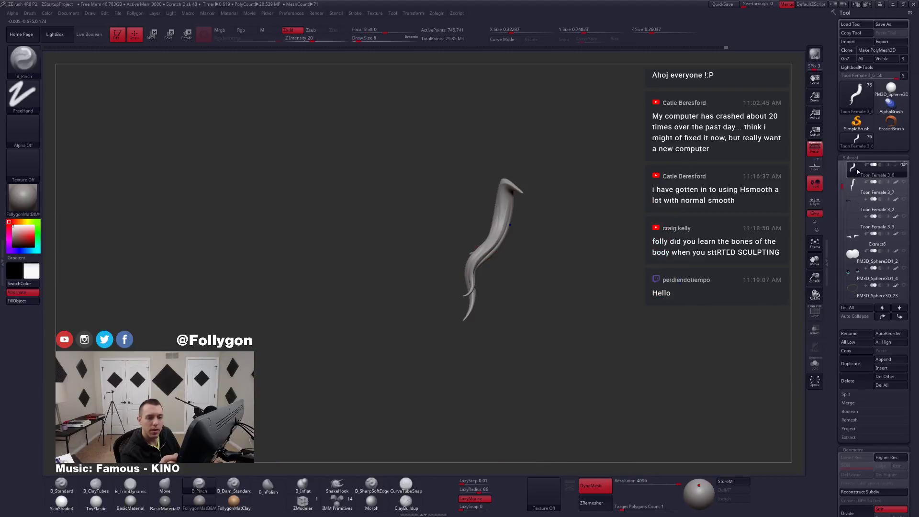
# Duplicate the hair strand subtool and ZRemesh the original with a target polygons count of 1.
pyautogui.click(851, 363)
pyautogui.click(854, 175)
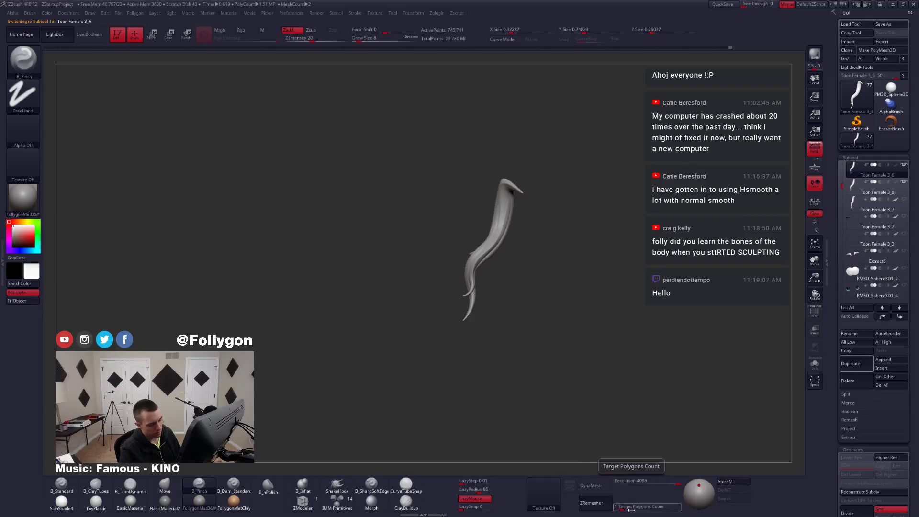
pyautogui.click(601, 503)
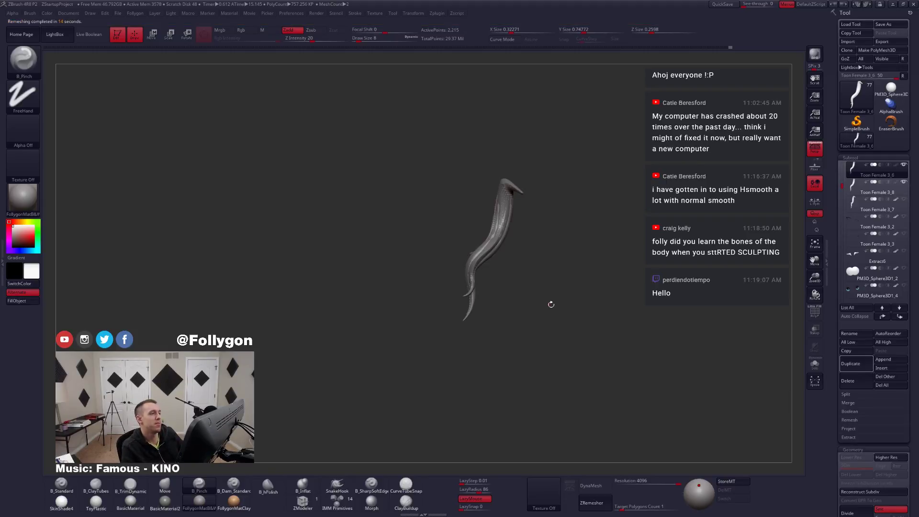
# Check the remeshed strand's wireframe, assign the mesh a single polygroup and subdivide it once.
pyautogui.hotkey('shift', 's')
pyautogui.keyDown('ctrl'); pyautogui.moveTo(462, 241); pyautogui.dragTo(555, 254, button='right'); pyautogui.keyUp('ctrl')
pyautogui.hotkey('shift', 'f')
pyautogui.hotkey('ctrl', 'shift', 'f')
pyautogui.click(551, 276)
pyautogui.hotkey('ctrl', 'w')
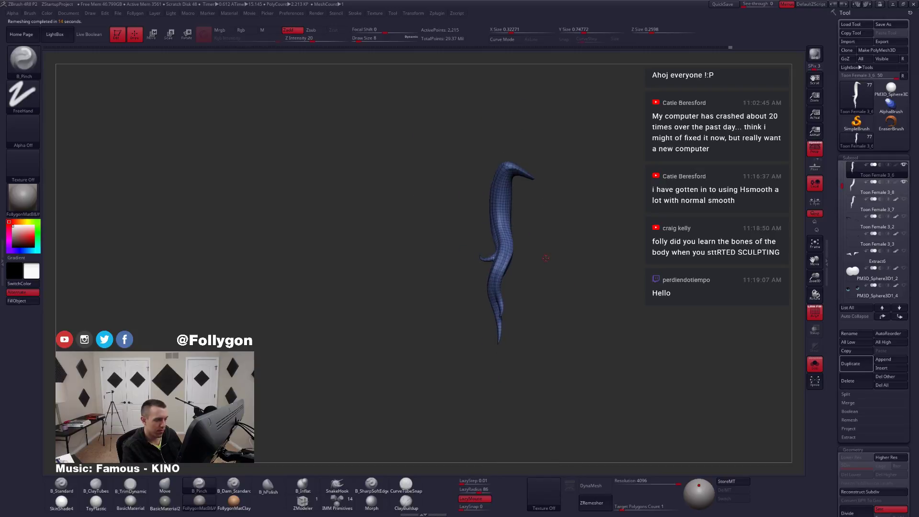
pyautogui.hotkey('shift', 'f')
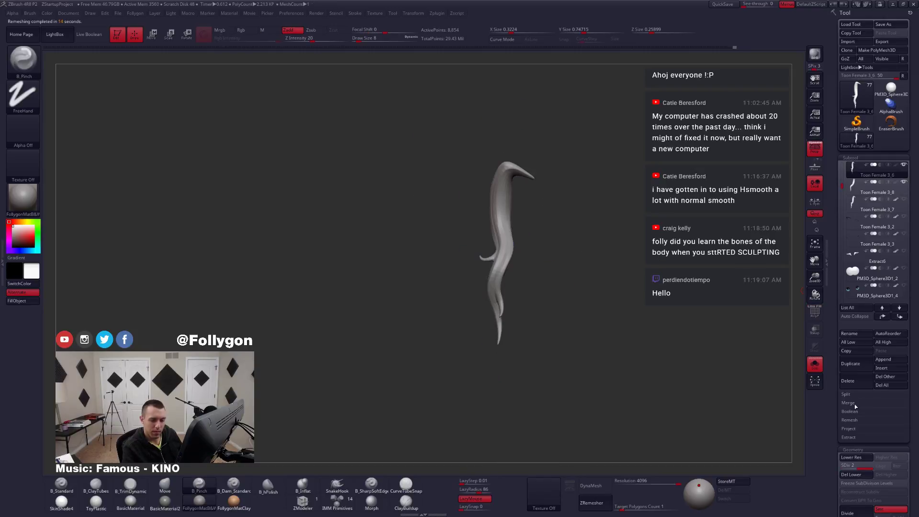
pyautogui.hotkey('ctrl', 'd')
# Project the duplicate's detail onto the remeshed strand at distance 0.02, subdividing and projecting again up to level 4.
pyautogui.click(853, 429)
pyautogui.click(855, 444)
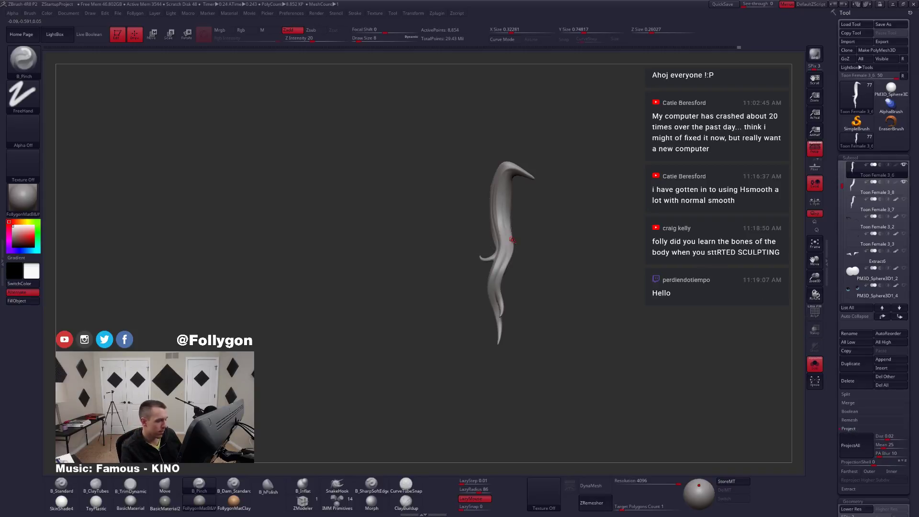
pyautogui.keyDown('ctrl'); pyautogui.moveTo(512, 239); pyautogui.dragTo(512, 268, button='right'); pyautogui.keyUp('ctrl')
pyautogui.hotkey('ctrl', 'd')
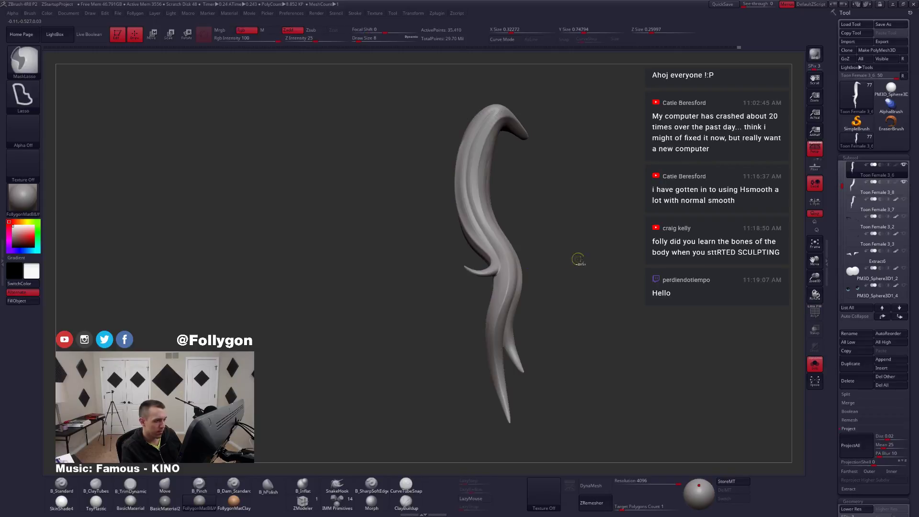
pyautogui.click(854, 442)
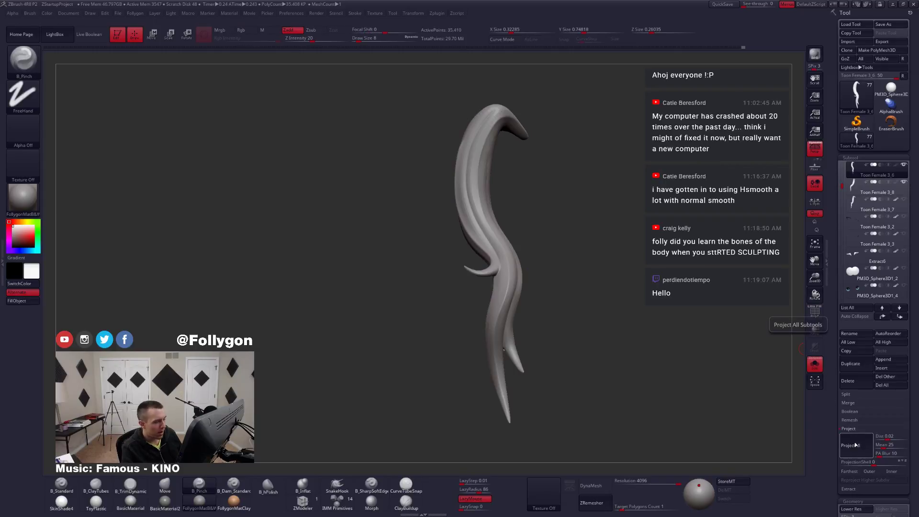
pyautogui.hotkey('ctrl', 'd')
pyautogui.click(856, 445)
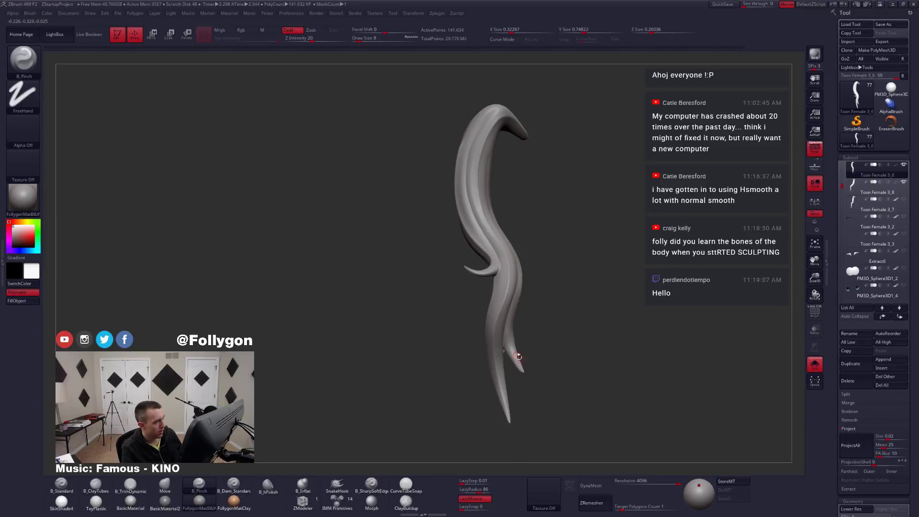
# Inspect the strand's fork up close and undo the projections back to subdivision level 2.
pyautogui.moveTo(515, 355)
pyautogui.keyDown('ctrl'); pyautogui.mouseDown(button='right')
pyautogui.moveTo(565, 400)
pyautogui.moveTo(542, 329)
pyautogui.moveTo(608, 378)
pyautogui.mouseUp(button='right'); pyautogui.keyUp('ctrl')
pyautogui.hotkey('shift', 'f')
pyautogui.hotkey('shift', 'f')
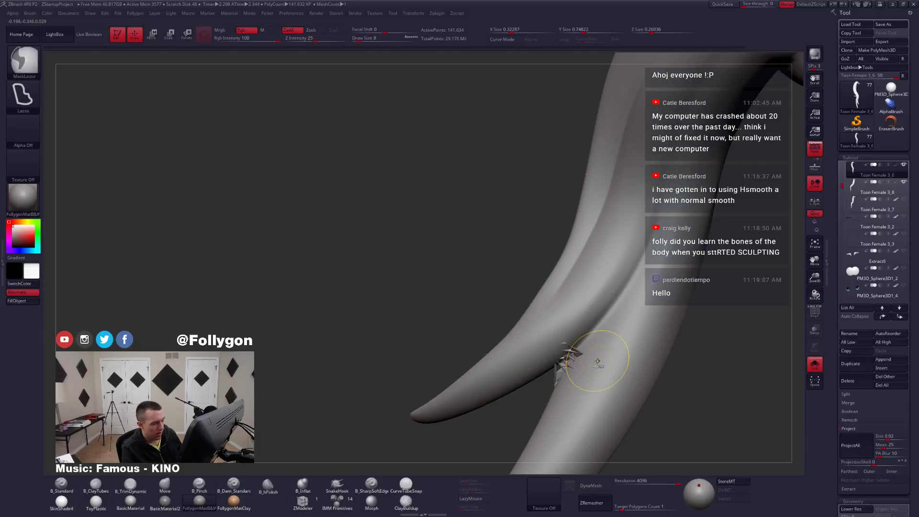
pyautogui.hotkey('ctrl', 'z')
pyautogui.hotkey('ctrl', 'z')
pyautogui.hotkey('ctrl', 'z')
pyautogui.hotkey('shift', 'd')
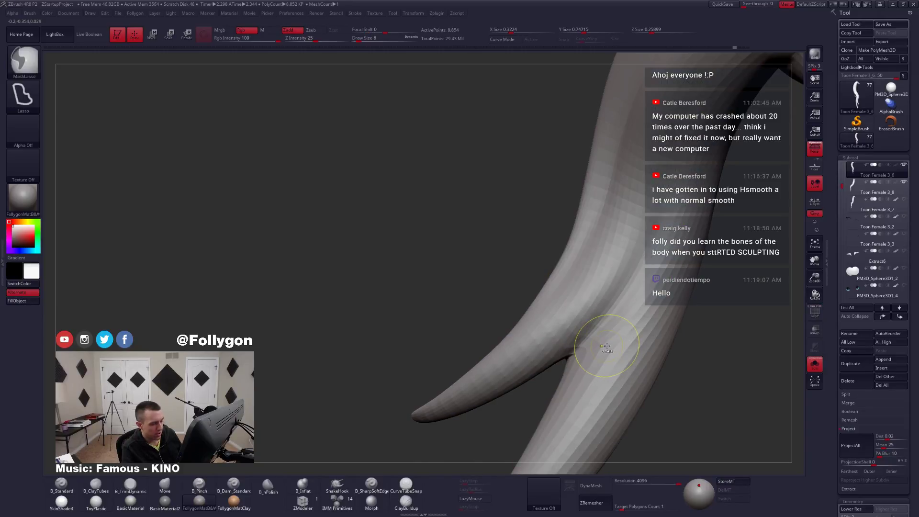
pyautogui.press('ctrl')
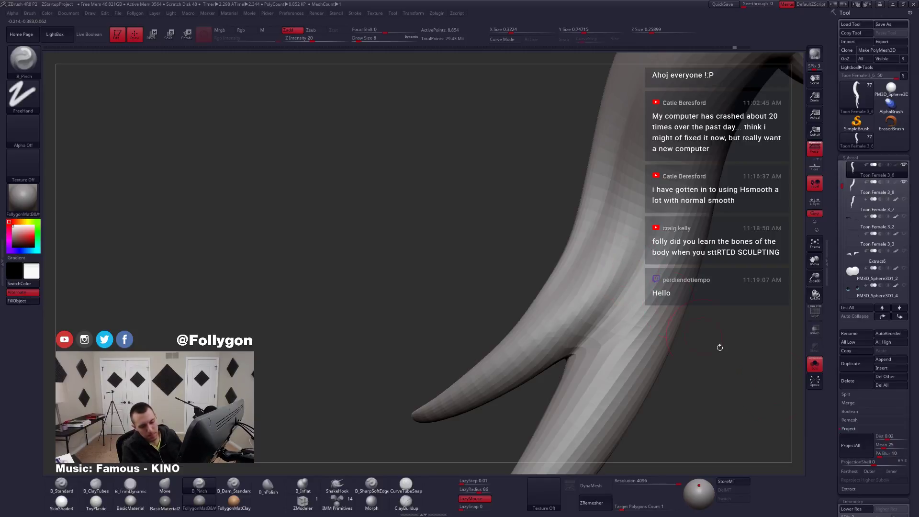
# Try projecting the detail at subdivision level 3 with the projection distance lowered to 0.01015, and undo it.
pyautogui.moveTo(829, 407); pyautogui.dragTo(843, 391)
pyautogui.moveTo(890, 412); pyautogui.dragTo(897, 410)
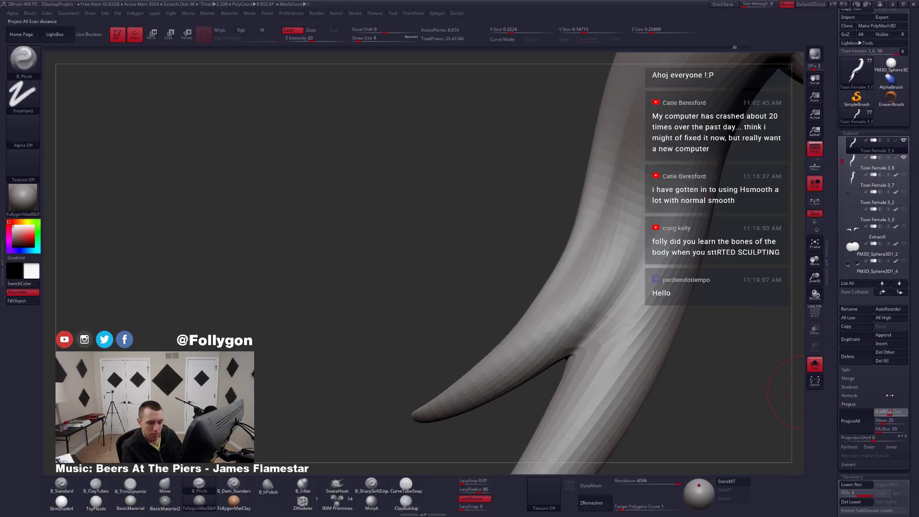
pyautogui.click(887, 411)
pyautogui.moveTo(891, 411); pyautogui.dragTo(885, 408)
pyautogui.press('Return')
pyautogui.press('d')
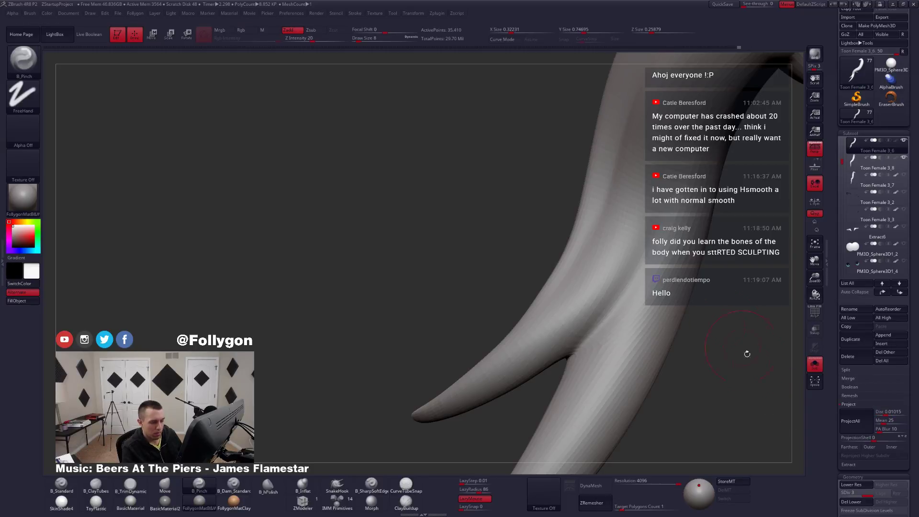
pyautogui.click(845, 420)
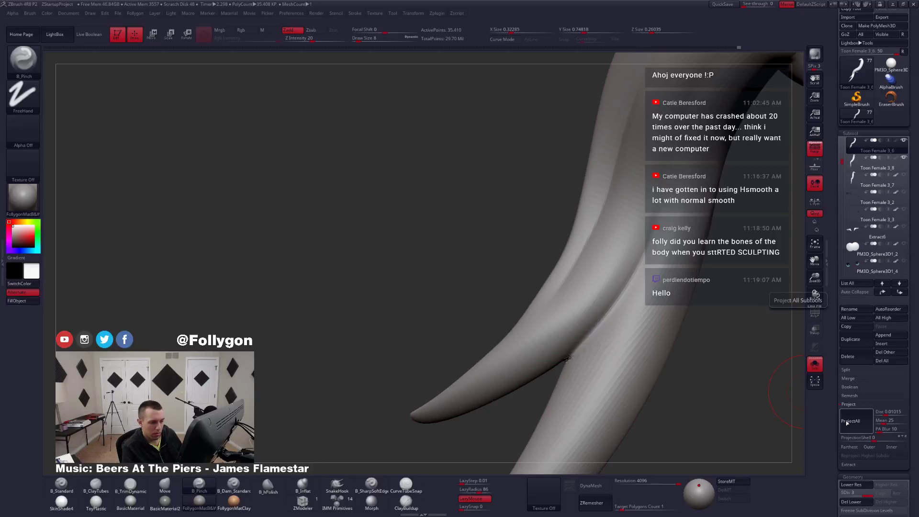
pyautogui.hotkey('ctrl', 'z')
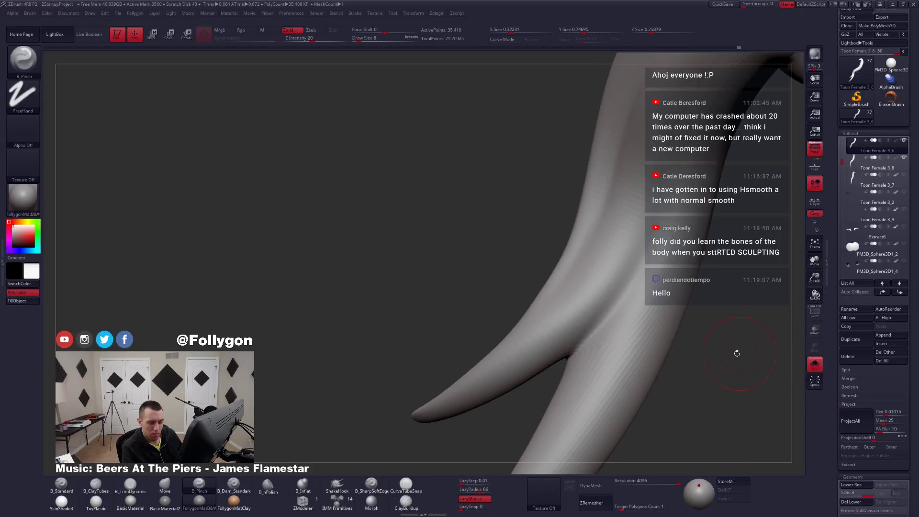
# Examine the fork of the strand from several angles and set the projection distance to 0.00788.
pyautogui.moveTo(716, 359); pyautogui.dragTo(591, 369)
pyautogui.moveTo(591, 369)
pyautogui.mouseDown(button='right')
pyautogui.moveTo(622, 349)
pyautogui.moveTo(609, 347)
pyautogui.moveTo(627, 358)
pyautogui.mouseUp(button='right')
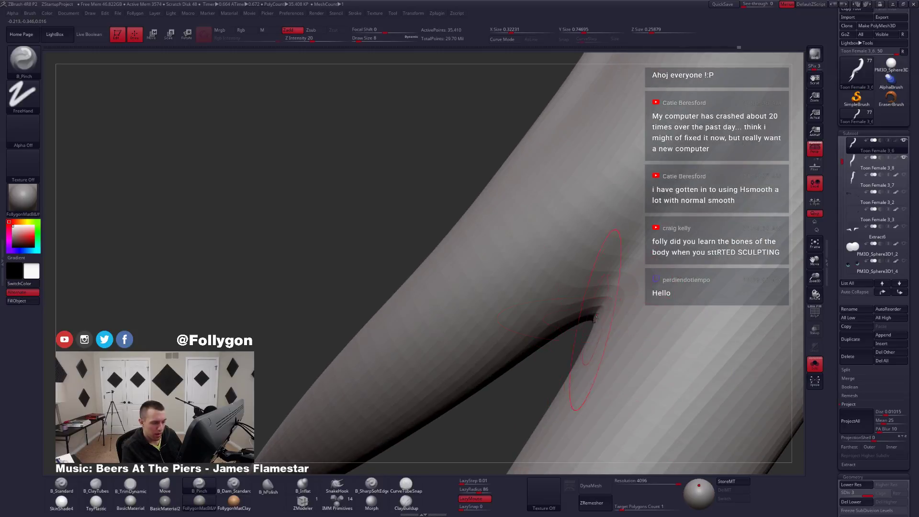
pyautogui.keyDown('ctrl'); pyautogui.moveTo(595, 319); pyautogui.dragTo(703, 292, button='right'); pyautogui.keyUp('ctrl')
pyautogui.moveTo(585, 172)
pyautogui.mouseDown(button='right')
pyautogui.moveTo(556, 131)
pyautogui.moveTo(592, 174)
pyautogui.mouseUp(button='right')
pyautogui.hotkey('ctrl', 'z')
pyautogui.moveTo(592, 174)
pyautogui.mouseDown()
pyautogui.moveTo(605, 154)
pyautogui.moveTo(682, 180)
pyautogui.moveTo(627, 266)
pyautogui.moveTo(694, 271)
pyautogui.mouseUp()
pyautogui.hotkey('ctrl', 'z')
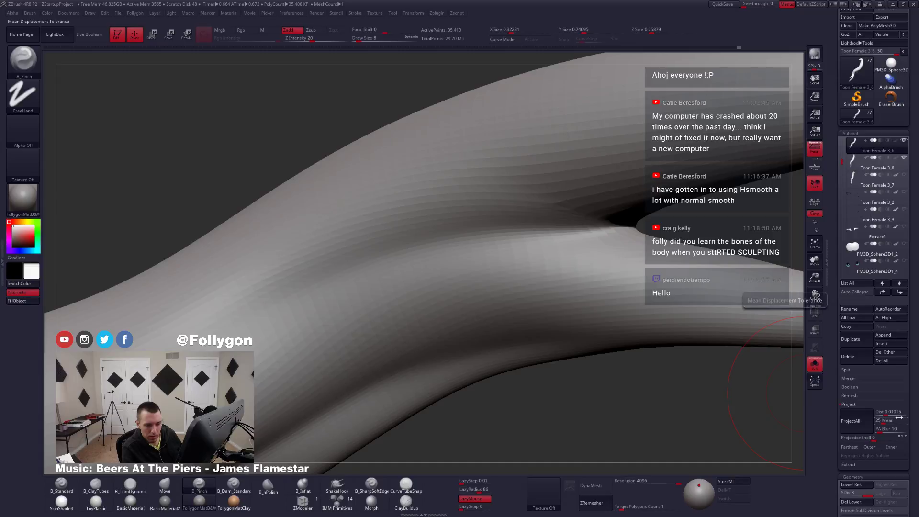
pyautogui.press('ctrl')
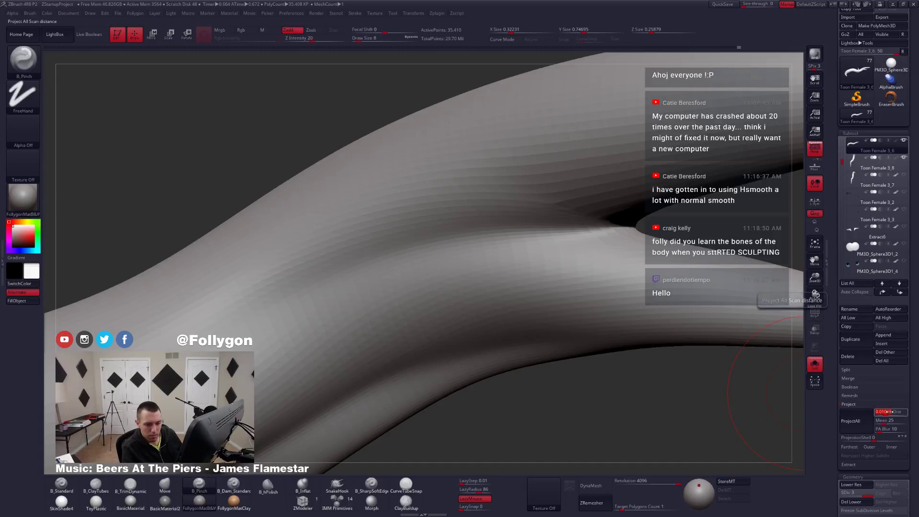
pyautogui.click(893, 412)
pyautogui.moveTo(895, 410); pyautogui.dragTo(893, 411)
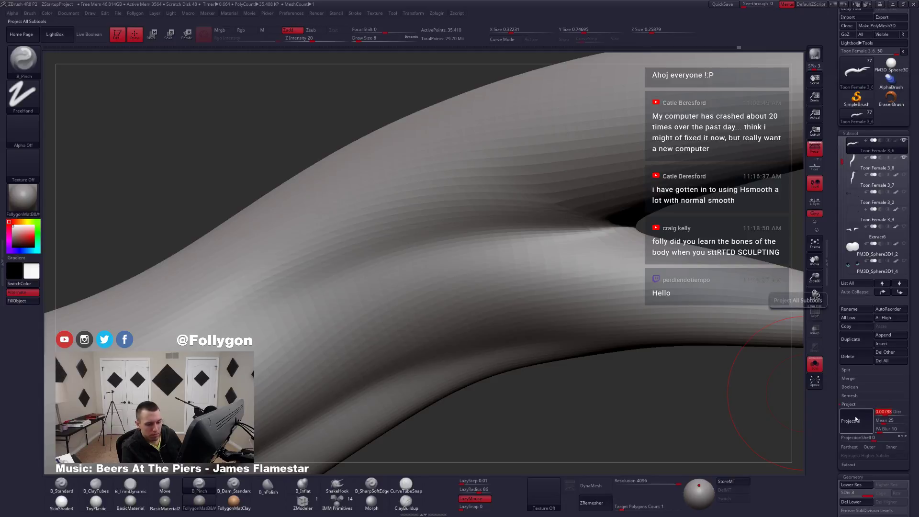
# Return the strand to subdivision level 2 and project the duplicate's detail level by level up to level 5.
pyautogui.hotkey('ctrl', 'z')
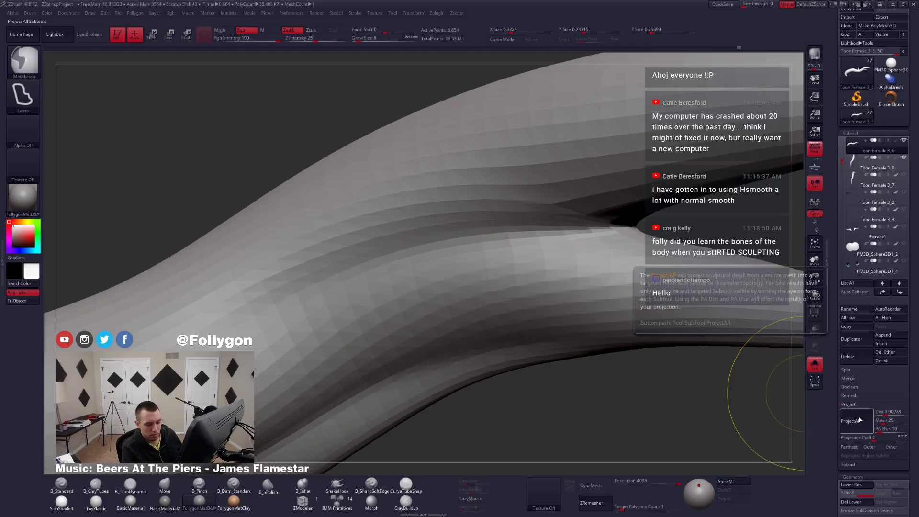
pyautogui.hotkey('ctrl', 'z')
pyautogui.press('d')
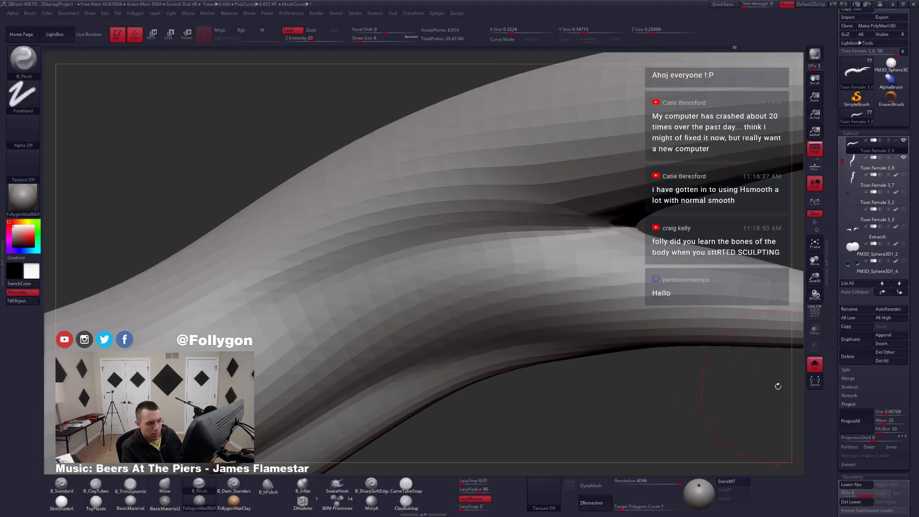
pyautogui.click(856, 421)
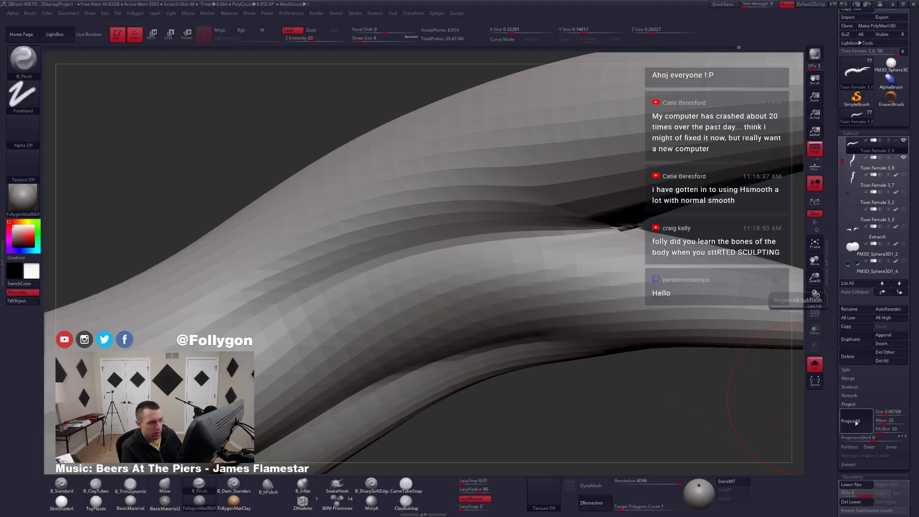
pyautogui.press('d')
pyautogui.press('d')
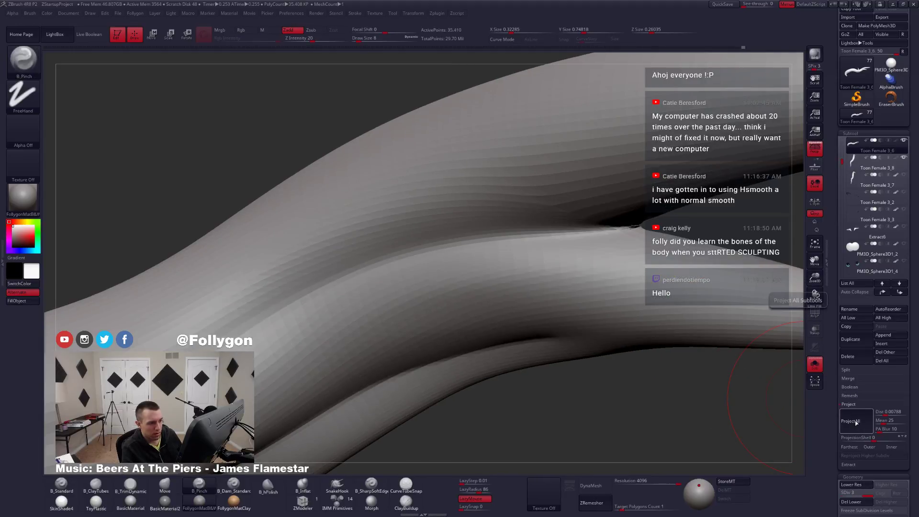
pyautogui.click(856, 421)
pyautogui.press('d')
pyautogui.click(856, 422)
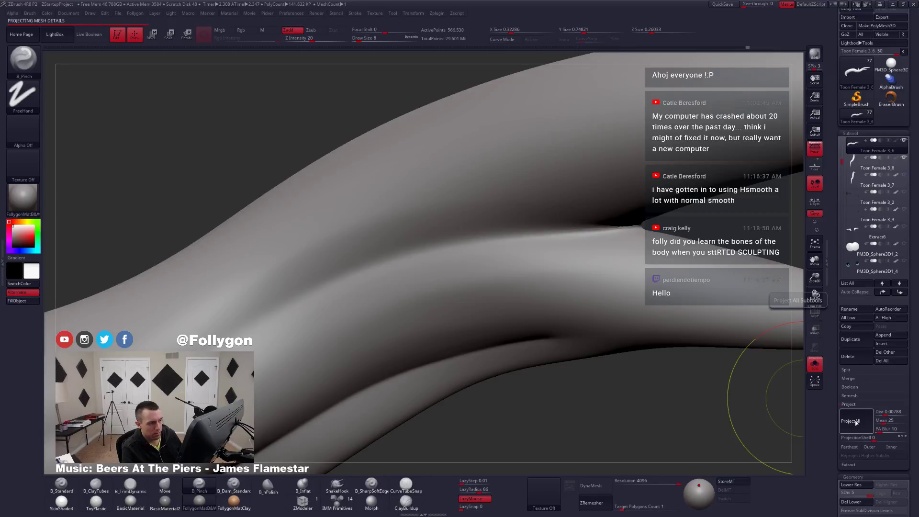
# Compare the projected strand with its duplicate and inspect the fork between the two locks up close.
pyautogui.keyDown('ctrl'); pyautogui.moveTo(531, 277); pyautogui.dragTo(555, 355, button='right'); pyautogui.keyUp('ctrl')
pyautogui.moveTo(555, 355); pyautogui.dragTo(617, 262)
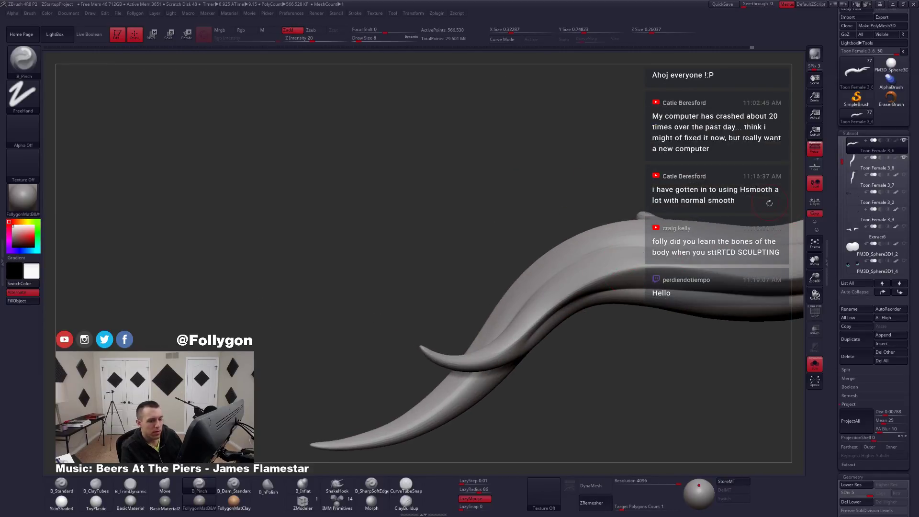
pyautogui.press('Down')
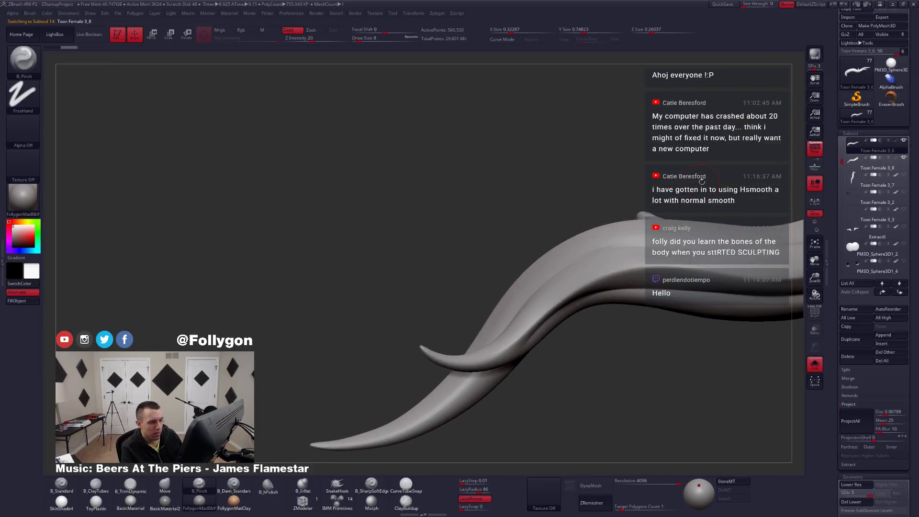
pyautogui.moveTo(670, 206)
pyautogui.mouseDown()
pyautogui.moveTo(686, 275)
pyautogui.moveTo(609, 304)
pyautogui.mouseUp()
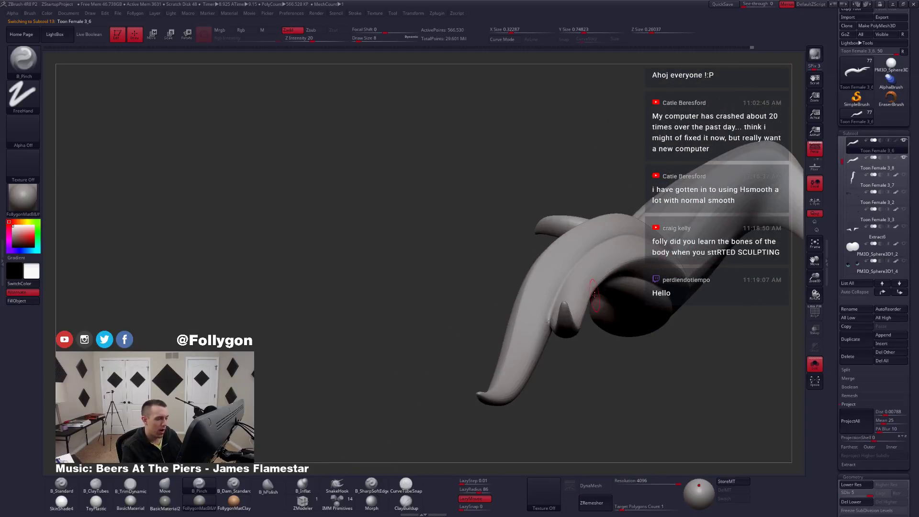
pyautogui.moveTo(627, 298)
pyautogui.keyDown('ctrl'); pyautogui.mouseDown(button='right')
pyautogui.moveTo(575, 344)
pyautogui.moveTo(601, 354)
pyautogui.moveTo(551, 395)
pyautogui.mouseUp(button='right'); pyautogui.keyUp('ctrl')
pyautogui.press('space')
pyautogui.moveTo(586, 349)
pyautogui.mouseDown()
pyautogui.moveTo(568, 350)
pyautogui.moveTo(564, 335)
pyautogui.mouseUp()
pyautogui.moveTo(563, 335)
pyautogui.mouseDown(button='right')
pyautogui.moveTo(573, 363)
pyautogui.moveTo(598, 330)
pyautogui.moveTo(582, 362)
pyautogui.moveTo(678, 387)
pyautogui.moveTo(576, 353)
pyautogui.mouseUp(button='right')
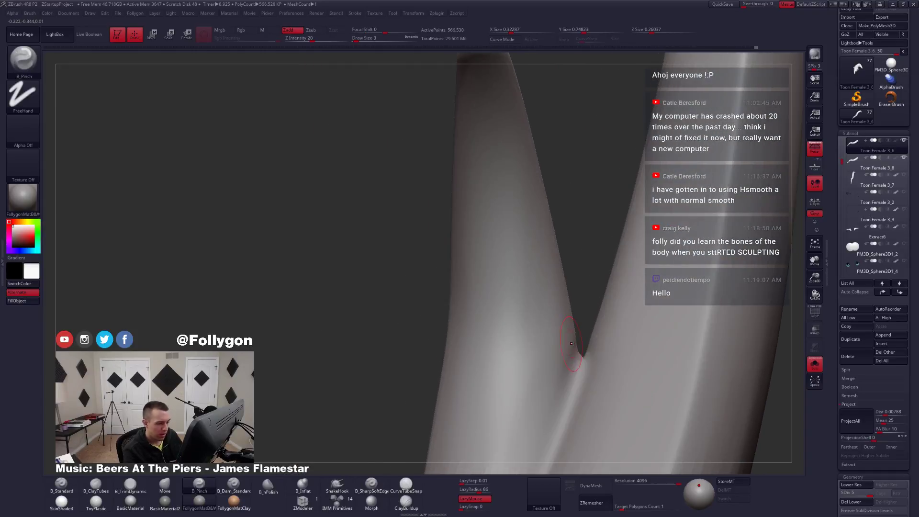
# Switch to the Move brush at size 13 and toggle its backface auto masking.
pyautogui.press('b')
pyautogui.press('m')
pyautogui.press('v')
pyautogui.press('space')
pyautogui.moveTo(579, 348); pyautogui.dragTo(583, 348)
pyautogui.hotkey('ctrl', 'space')
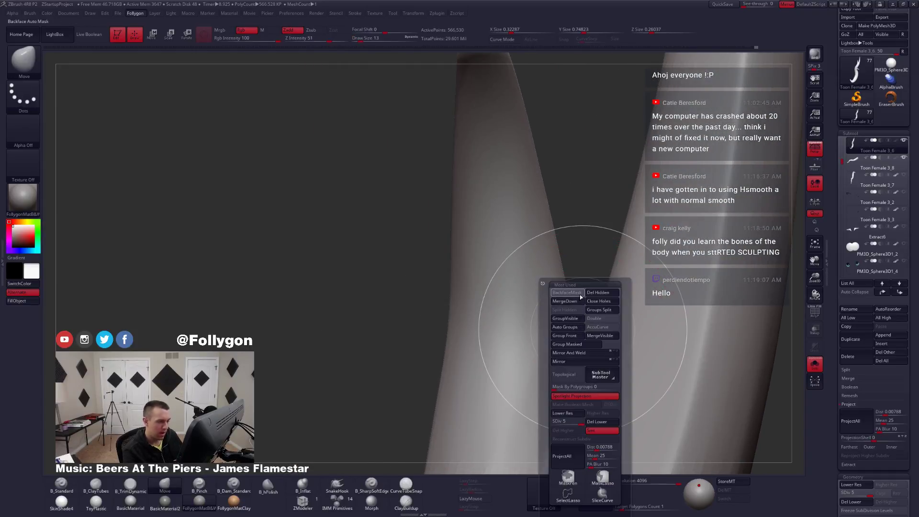
pyautogui.click(579, 294)
# Lower the strand to subdivision level 1 and bring it back up to level 3 while checking the fork.
pyautogui.moveTo(578, 359)
pyautogui.keyDown('alt'); pyautogui.mouseDown(button='right')
pyautogui.moveTo(590, 329)
pyautogui.moveTo(493, 333)
pyautogui.mouseUp(button='right'); pyautogui.keyUp('alt')
pyautogui.hotkey('shift', 'd')
pyautogui.hotkey('shift', 'd')
pyautogui.hotkey('shift', 'd')
pyautogui.hotkey('shift', 'd')
pyautogui.moveTo(684, 335); pyautogui.dragTo(620, 336, button='right')
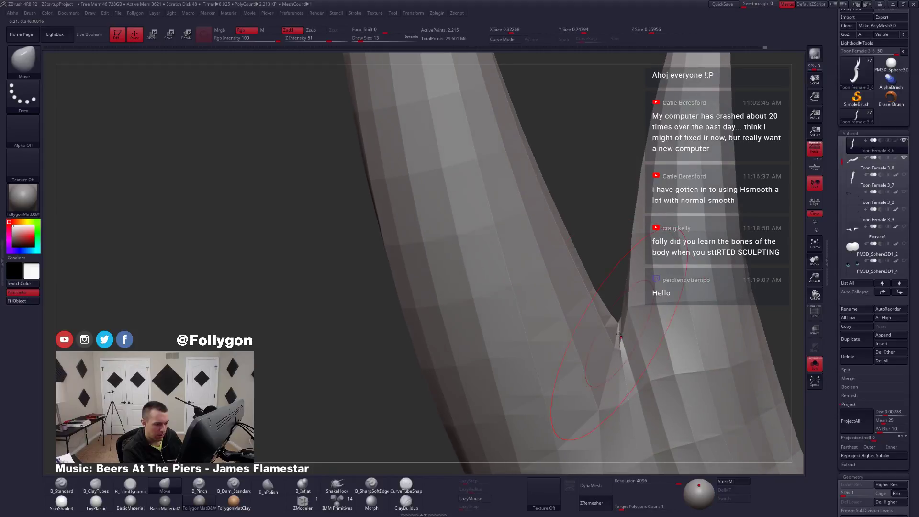
pyautogui.hotkey('ctrl', 'd')
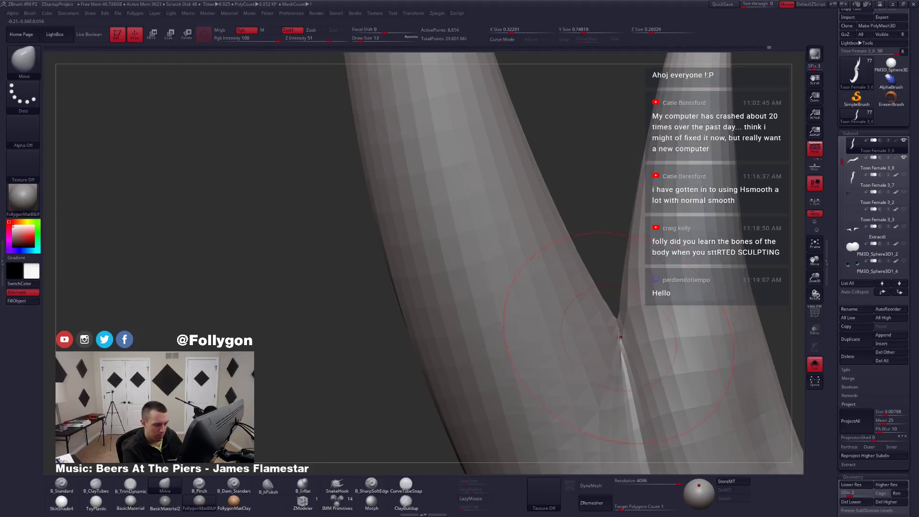
pyautogui.hotkey('ctrl', 'd')
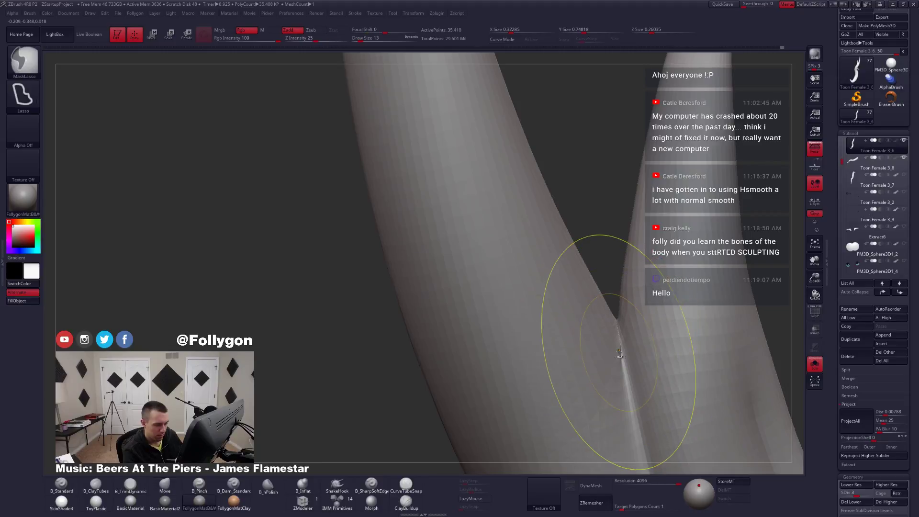
# Raise the hair strand to subdivision level 4 and refine the crease where the tips split with a Move brush of size 5.
pyautogui.hotkey('ctrl', 'd')
pyautogui.moveTo(641, 337)
pyautogui.mouseDown(button='right')
pyautogui.moveTo(658, 320)
pyautogui.moveTo(569, 331)
pyautogui.mouseUp(button='right')
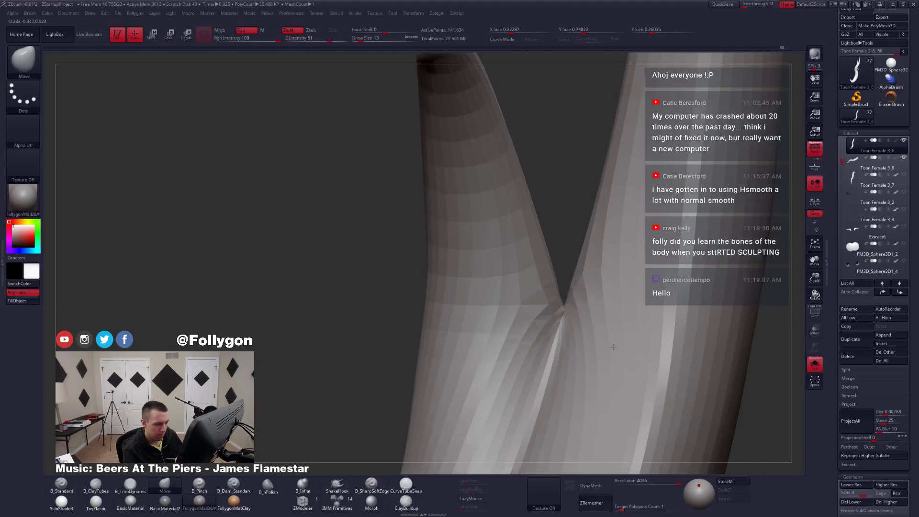
pyautogui.press('space')
pyautogui.moveTo(564, 330); pyautogui.dragTo(563, 330)
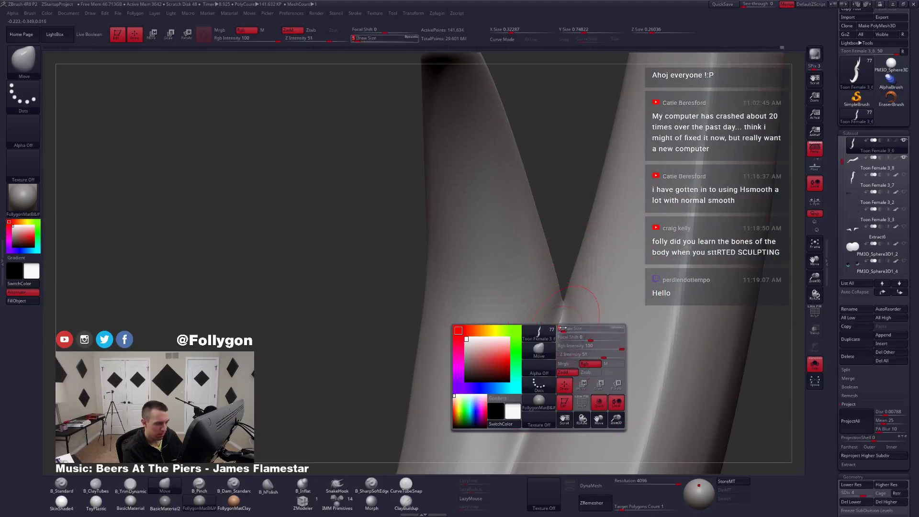
pyautogui.press('space')
pyautogui.moveTo(565, 325); pyautogui.dragTo(609, 327, button='right')
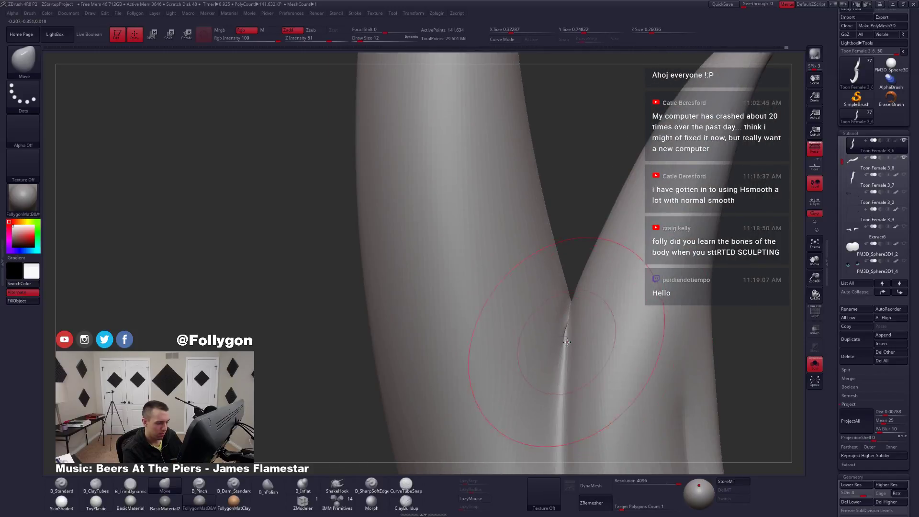
pyautogui.press('space')
pyautogui.moveTo(566, 341); pyautogui.dragTo(563, 341)
pyautogui.moveTo(566, 340)
pyautogui.mouseDown(button='right')
pyautogui.moveTo(583, 351)
pyautogui.moveTo(564, 365)
pyautogui.moveTo(571, 355)
pyautogui.moveTo(641, 348)
pyautogui.moveTo(560, 344)
pyautogui.moveTo(591, 370)
pyautogui.moveTo(590, 381)
pyautogui.moveTo(588, 350)
pyautogui.moveTo(578, 374)
pyautogui.moveTo(596, 373)
pyautogui.moveTo(572, 327)
pyautogui.moveTo(562, 335)
pyautogui.moveTo(576, 400)
pyautogui.moveTo(607, 411)
pyautogui.mouseUp(button='right')
# Raise the strand to subdivision level 5 and smooth the fork between its lower tips.
pyautogui.press('d')
pyautogui.press('shift')
pyautogui.press('shift')
pyautogui.press('shift')
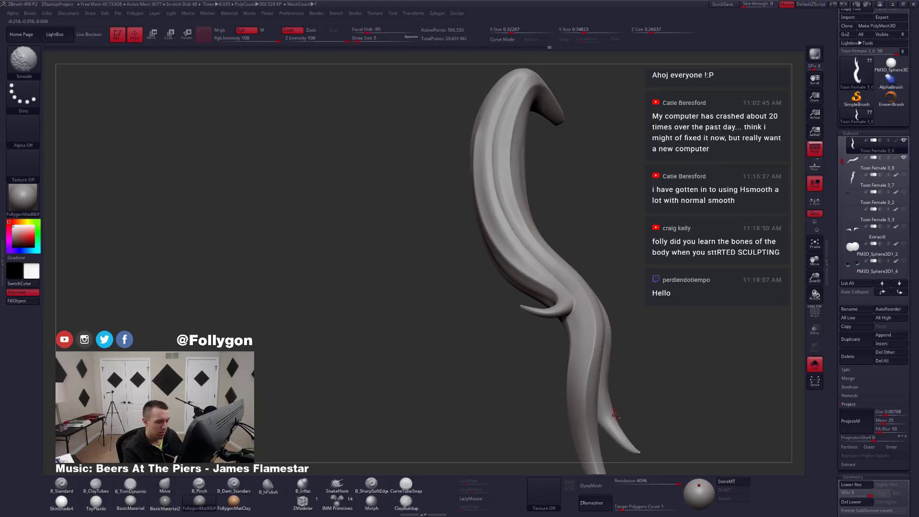
pyautogui.moveTo(664, 415)
pyautogui.keyDown('alt'); pyautogui.mouseDown(button='right')
pyautogui.moveTo(646, 352)
pyautogui.moveTo(609, 342)
pyautogui.moveTo(597, 322)
pyautogui.moveTo(577, 339)
pyautogui.mouseUp(button='right'); pyautogui.keyUp('alt')
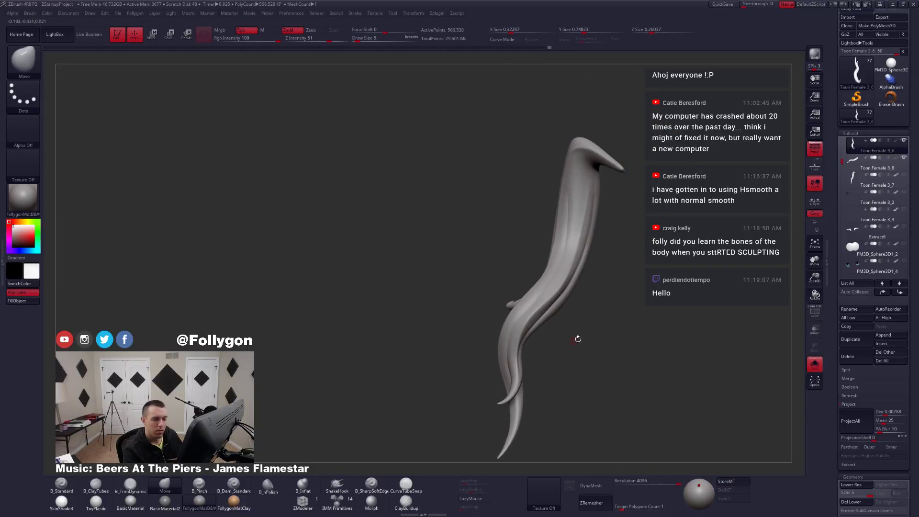
# Return to the Toon Female 3_6 strand, show the whole character and activate the Move brush.
pyautogui.click(854, 162)
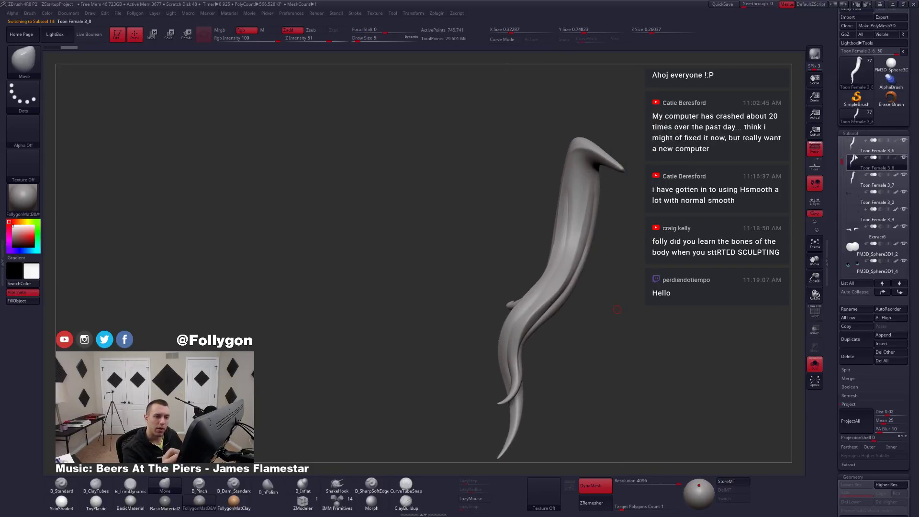
pyautogui.click(855, 145)
pyautogui.hotkey('shift', 's')
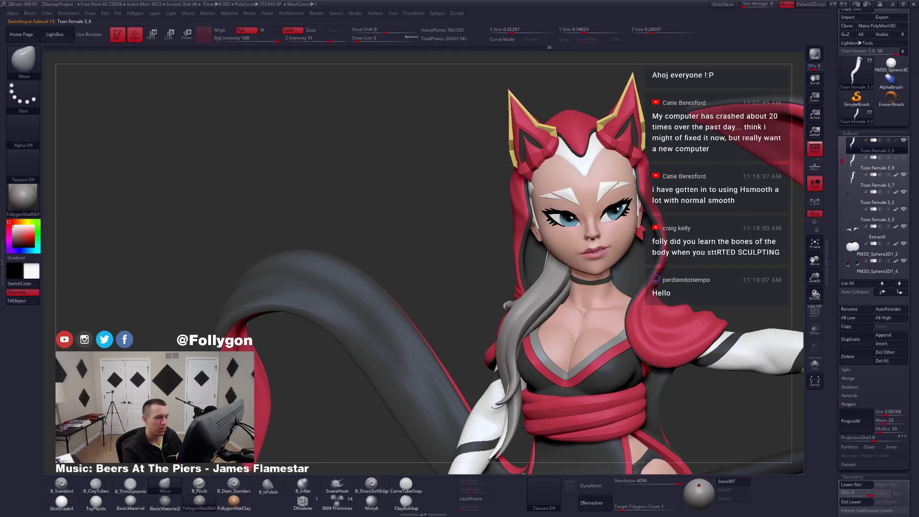
pyautogui.keyDown('ctrl'); pyautogui.moveTo(622, 311); pyautogui.dragTo(582, 345, button='right'); pyautogui.keyUp('ctrl')
pyautogui.press('b')
pyautogui.press('m')
pyautogui.press('v')
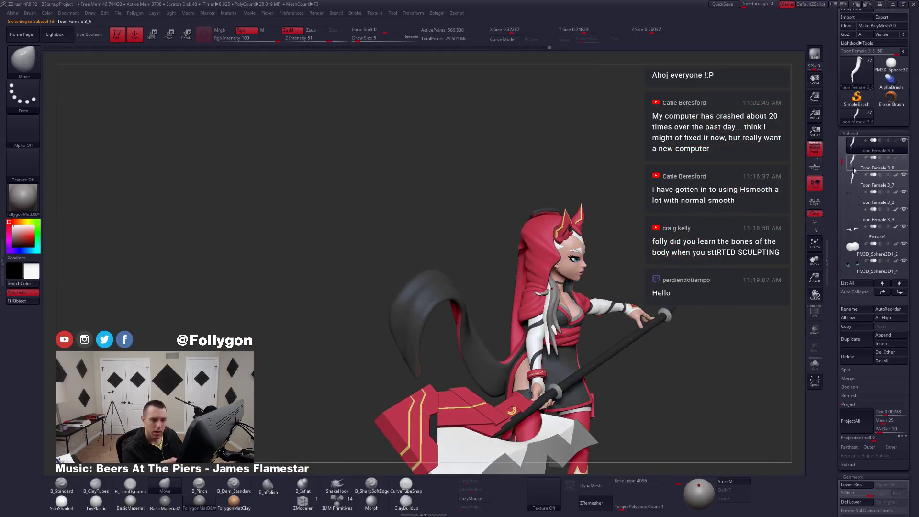
# Hide the Toon Female 3_7 strand and delete the Toon Female 3_8 subtool.
pyautogui.click(901, 176)
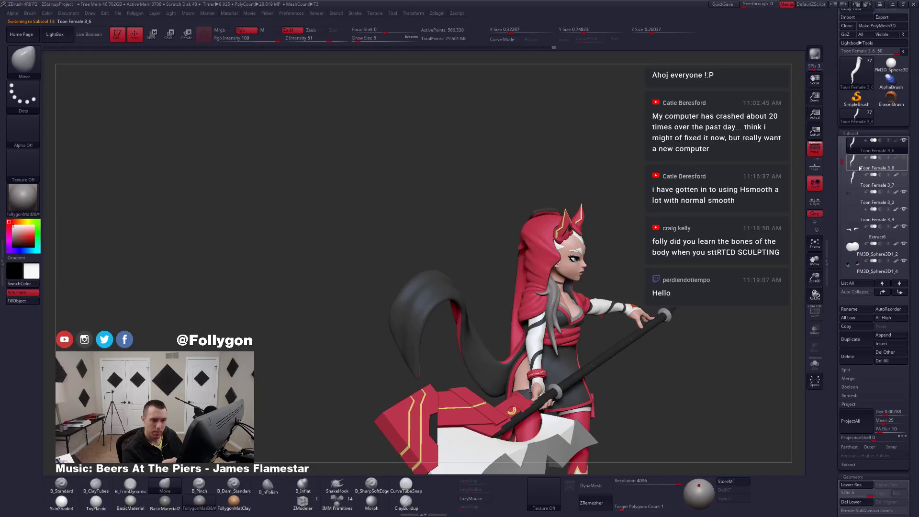
pyautogui.click(860, 167)
pyautogui.click(847, 356)
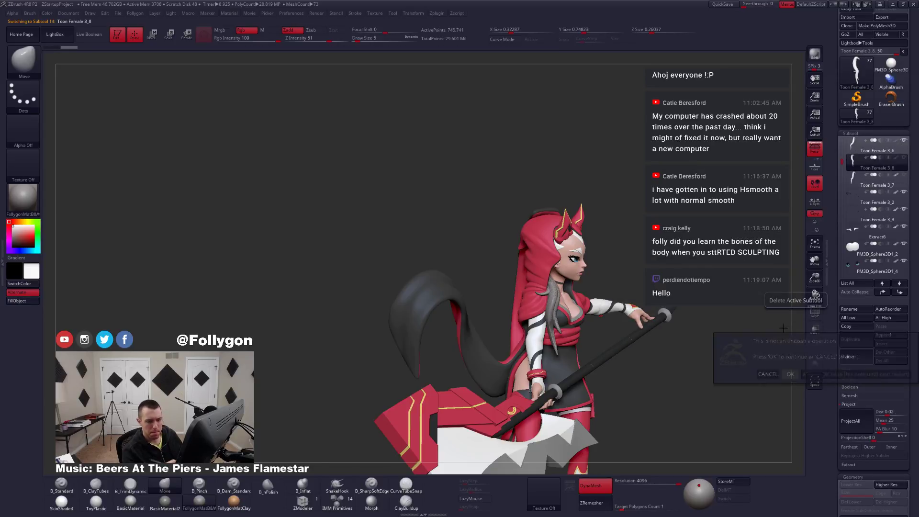
pyautogui.click(790, 374)
# Set the Move brush size to 27 and adjust how the remaining hair strand falls over the shoulder and chest.
pyautogui.keyDown('alt'); pyautogui.moveTo(670, 363); pyautogui.dragTo(528, 378); pyautogui.keyUp('alt')
pyautogui.press('space')
pyautogui.moveTo(553, 329); pyautogui.dragTo(557, 330)
pyautogui.moveTo(679, 344); pyautogui.dragTo(545, 331)
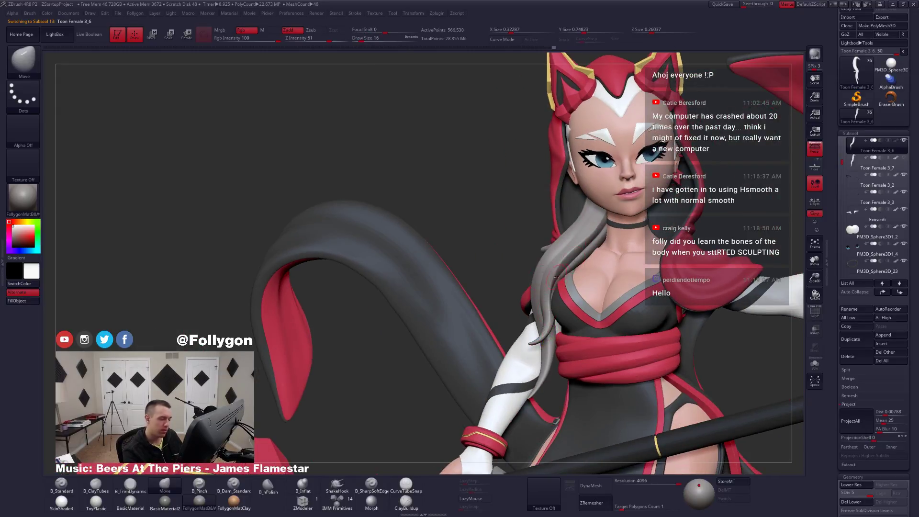
pyautogui.press('space')
pyautogui.moveTo(561, 271); pyautogui.dragTo(560, 271)
pyautogui.hotkey('shift', 's')
pyautogui.moveTo(585, 225); pyautogui.dragTo(578, 313)
pyautogui.hotkey('shift', 's')
pyautogui.moveTo(578, 313)
pyautogui.mouseDown(button='right')
pyautogui.moveTo(544, 315)
pyautogui.moveTo(574, 313)
pyautogui.mouseUp(button='right')
pyautogui.moveTo(574, 313); pyautogui.dragTo(513, 292)
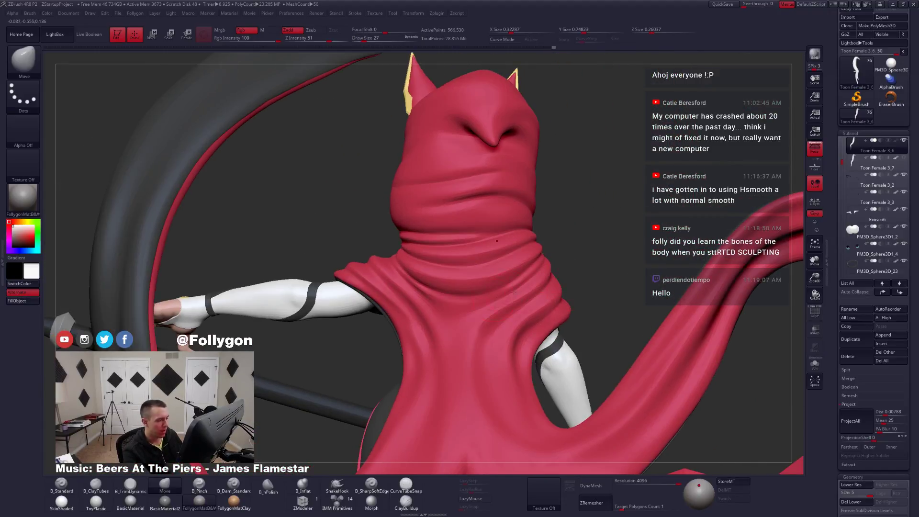
pyautogui.moveTo(521, 356); pyautogui.dragTo(524, 371)
pyautogui.moveTo(509, 376); pyautogui.dragTo(527, 407, button='right')
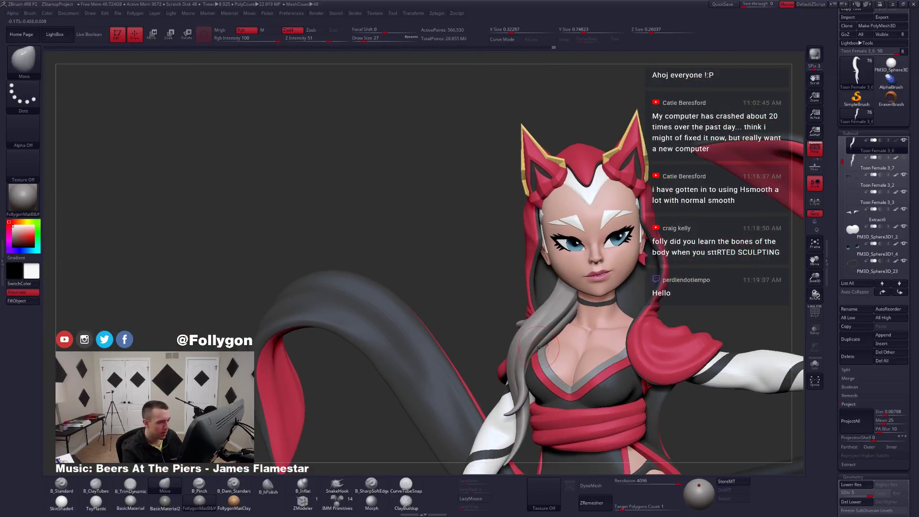
# Refine the strand's overall curve with the Move brush, checking it alone and against the hood from front and back.
pyautogui.hotkey('alt', 's')
pyautogui.moveTo(545, 318)
pyautogui.keyDown('ctrl'); pyautogui.mouseDown(button='right')
pyautogui.moveTo(553, 350)
pyautogui.moveTo(530, 382)
pyautogui.moveTo(536, 375)
pyautogui.mouseUp(button='right'); pyautogui.keyUp('ctrl')
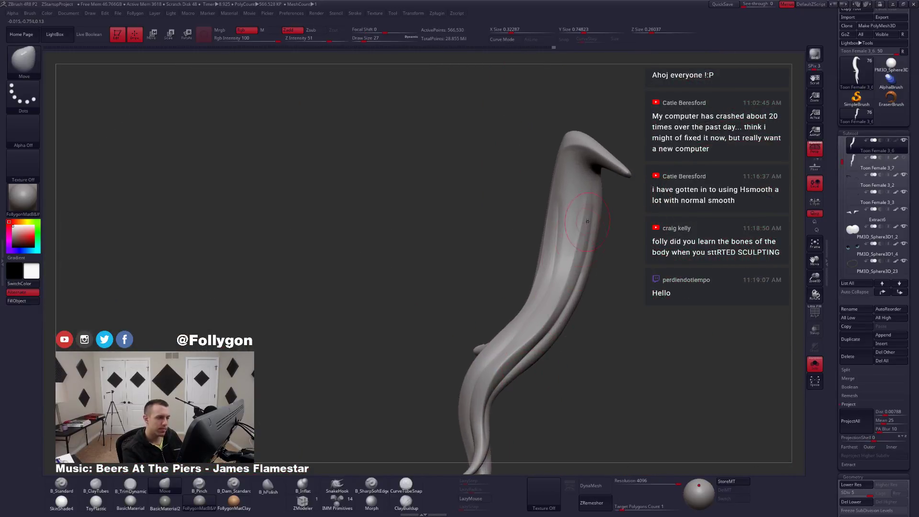
pyautogui.moveTo(585, 226)
pyautogui.mouseDown(button='right')
pyautogui.moveTo(572, 364)
pyautogui.moveTo(560, 347)
pyautogui.moveTo(570, 335)
pyautogui.moveTo(558, 334)
pyautogui.moveTo(592, 334)
pyautogui.moveTo(565, 351)
pyautogui.moveTo(546, 349)
pyautogui.mouseUp(button='right')
pyautogui.hotkey('alt', 's')
pyautogui.hotkey('alt', 's')
pyautogui.hotkey('alt', 's')
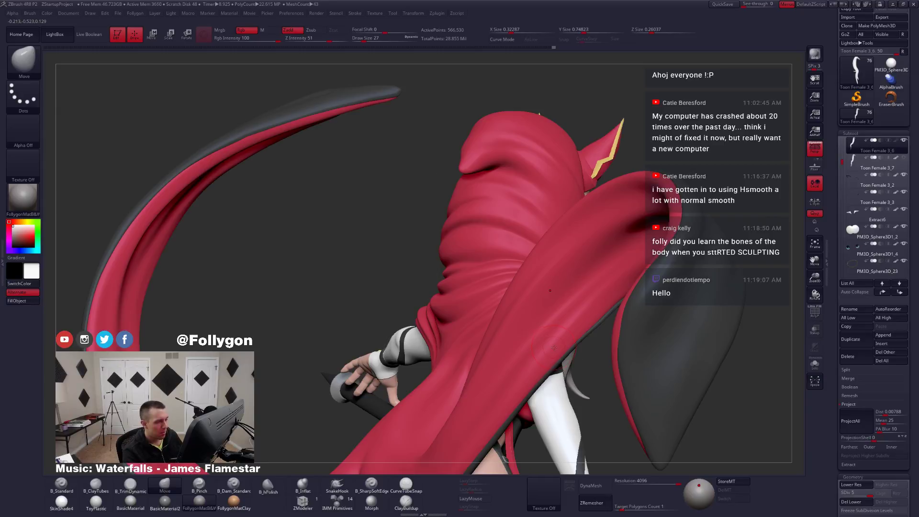
pyautogui.moveTo(562, 381); pyautogui.dragTo(530, 345, button='right')
pyautogui.hotkey('alt', 's')
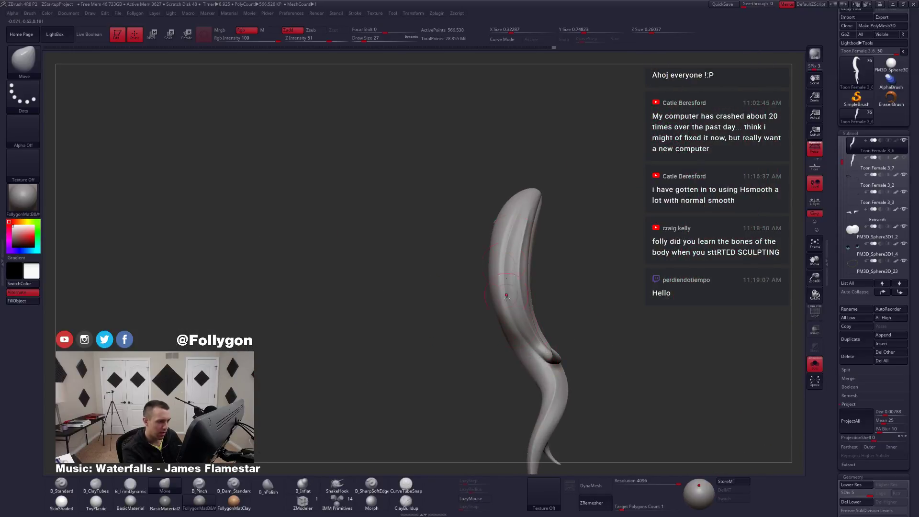
pyautogui.moveTo(506, 296); pyautogui.dragTo(499, 365, button='right')
pyautogui.moveTo(533, 335); pyautogui.dragTo(542, 353, button='right')
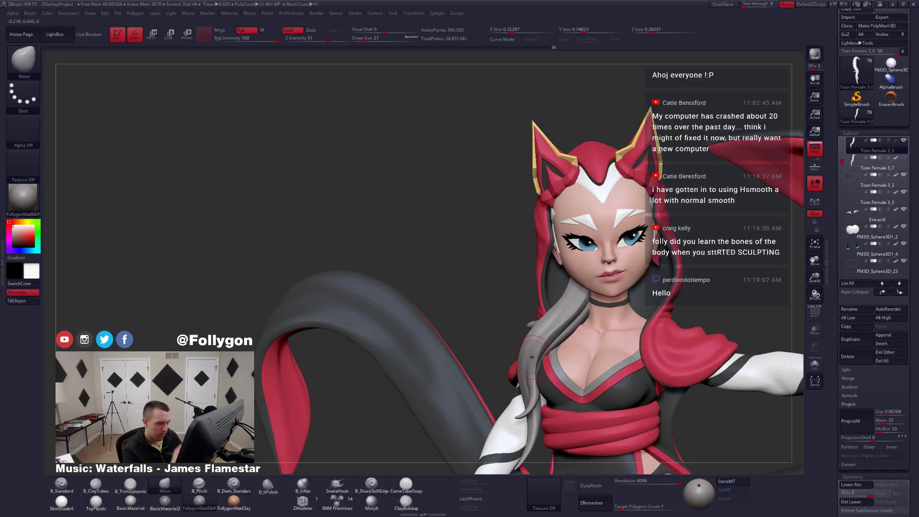
# Isolate the strand, set the brush size to 41 and smooth the ridges along its upper half.
pyautogui.hotkey('shift', 's')
pyautogui.press('space')
pyautogui.moveTo(578, 328); pyautogui.dragTo(583, 329)
pyautogui.moveTo(565, 306); pyautogui.dragTo(584, 268, button='right')
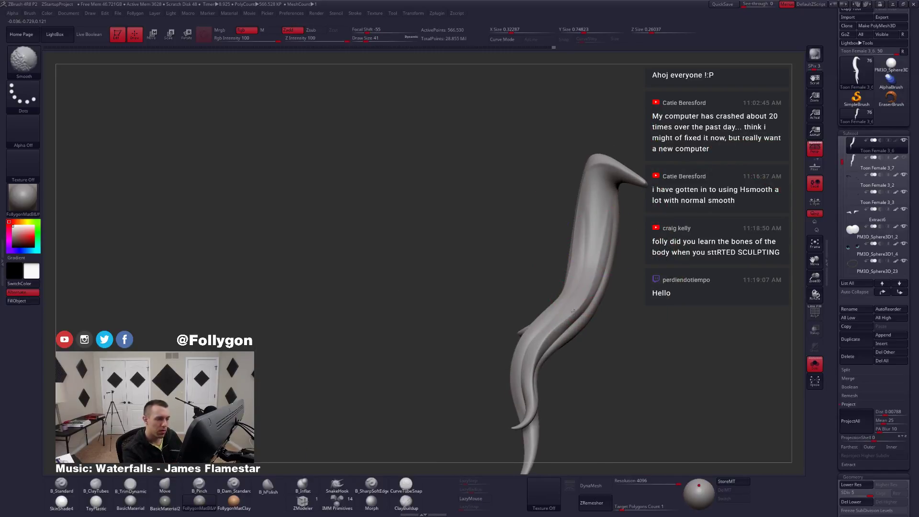
pyautogui.moveTo(573, 311); pyautogui.dragTo(622, 287, button='right')
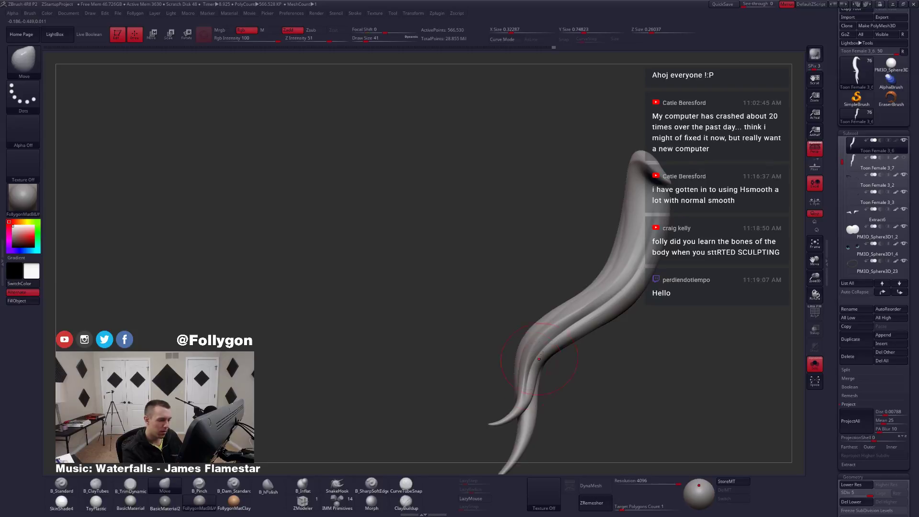
pyautogui.keyDown('alt'); pyautogui.moveTo(533, 361); pyautogui.dragTo(553, 329, button='right'); pyautogui.keyUp('alt')
pyautogui.keyDown('shift'); pyautogui.moveTo(647, 248); pyautogui.dragTo(642, 255); pyautogui.keyUp('shift')
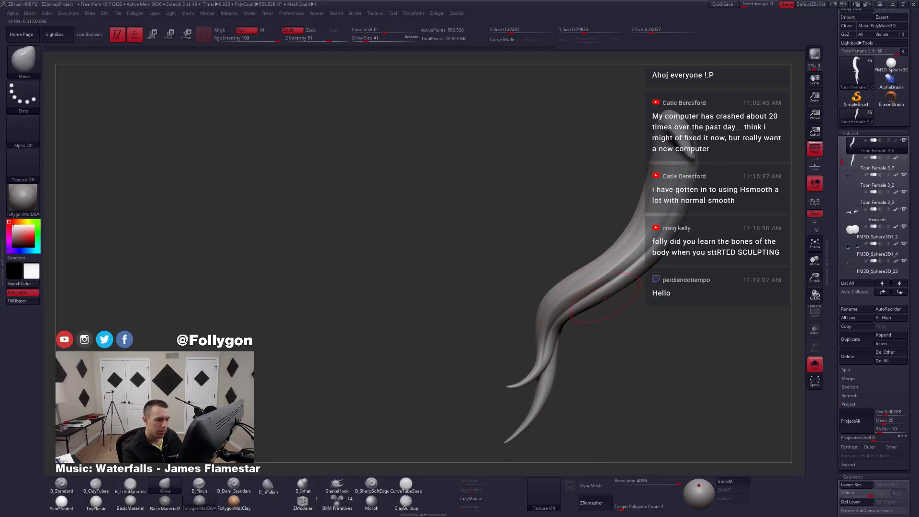
# Reshape the strand's bend around the small side lock with the Move brush and smooth the surface there.
pyautogui.moveTo(636, 334)
pyautogui.mouseDown()
pyautogui.moveTo(595, 326)
pyautogui.moveTo(582, 189)
pyautogui.mouseUp()
pyautogui.press('b')
pyautogui.press('m')
pyautogui.press('v')
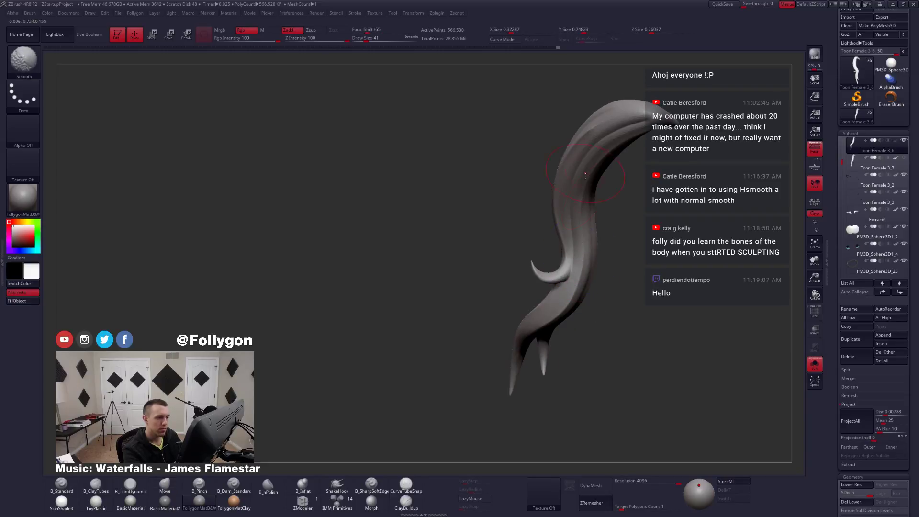
pyautogui.moveTo(585, 175)
pyautogui.mouseDown(button='right')
pyautogui.moveTo(585, 198)
pyautogui.moveTo(569, 210)
pyautogui.moveTo(587, 257)
pyautogui.mouseUp(button='right')
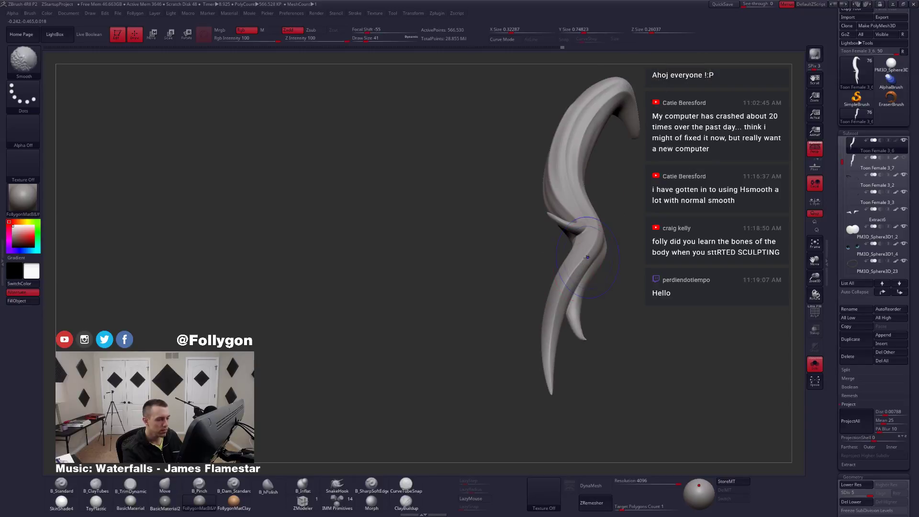
pyautogui.moveTo(558, 305)
pyautogui.mouseDown(button='right')
pyautogui.moveTo(605, 342)
pyautogui.moveTo(563, 324)
pyautogui.mouseUp(button='right')
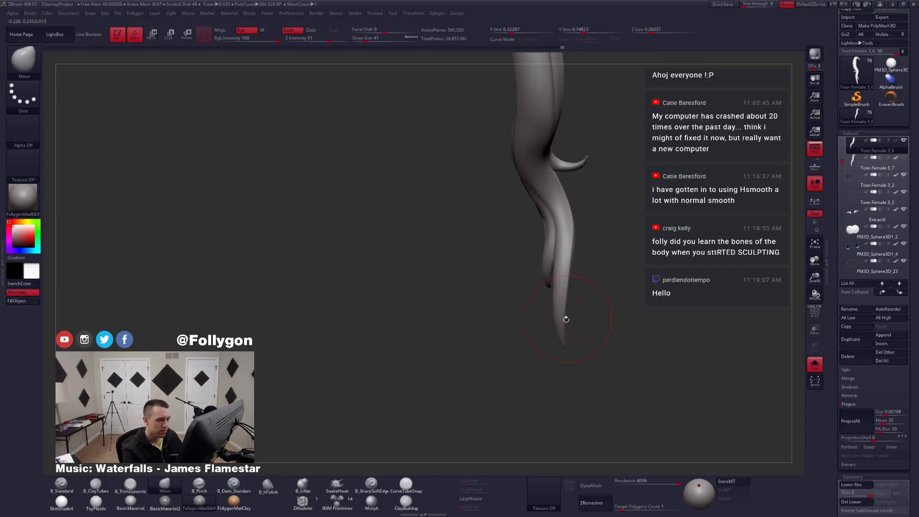
# Reduce the Move brush size to 37 and drop the strand to subdivision level 4 for broader shaping.
pyautogui.moveTo(566, 244)
pyautogui.mouseDown(button='right')
pyautogui.moveTo(562, 223)
pyautogui.moveTo(586, 198)
pyautogui.moveTo(581, 256)
pyautogui.moveTo(577, 249)
pyautogui.moveTo(555, 266)
pyautogui.moveTo(546, 293)
pyautogui.mouseUp(button='right')
pyautogui.press('s')
pyautogui.click(569, 245)
pyautogui.hotkey('shift', 'd')
pyautogui.moveTo(622, 184)
pyautogui.mouseDown(button='right')
pyautogui.moveTo(564, 260)
pyautogui.moveTo(550, 329)
pyautogui.moveTo(569, 301)
pyautogui.mouseUp(button='right')
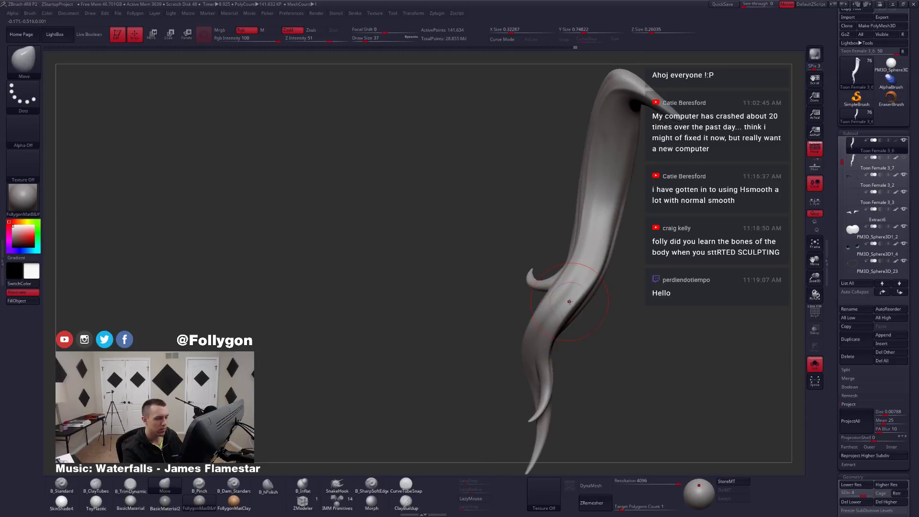
# Set the brush size to 33 and smooth the strand from its middle bend up to the top.
pyautogui.press('space')
pyautogui.moveTo(570, 304); pyautogui.dragTo(566, 306)
pyautogui.moveTo(567, 306)
pyautogui.mouseDown(button='right')
pyautogui.moveTo(560, 354)
pyautogui.moveTo(599, 206)
pyautogui.moveTo(581, 250)
pyautogui.mouseUp(button='right')
pyautogui.keyDown('shift'); pyautogui.moveTo(580, 249); pyautogui.dragTo(627, 180); pyautogui.keyUp('shift')
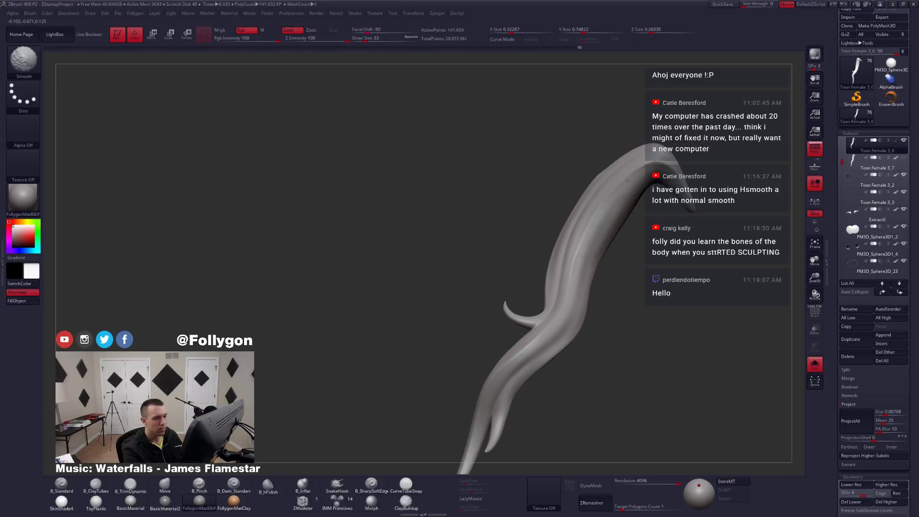
pyautogui.keyDown('shift'); pyautogui.moveTo(597, 217); pyautogui.dragTo(578, 269); pyautogui.keyUp('shift')
pyautogui.moveTo(578, 269); pyautogui.dragTo(619, 293, button='right')
# Check the strand's fit beside the face and shoulder, alternating between the isolated strand and the whole character.
pyautogui.hotkey('alt', 's')
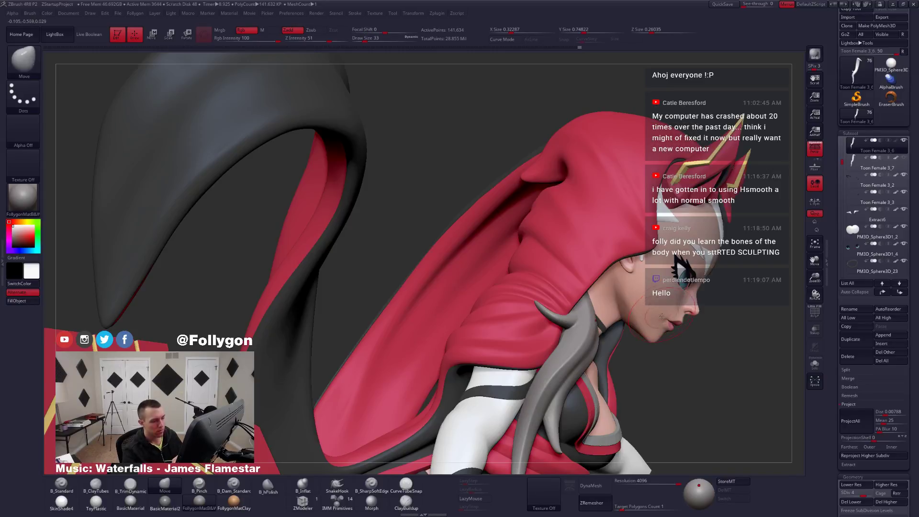
pyautogui.hotkey('alt', 's')
pyautogui.moveTo(605, 334); pyautogui.dragTo(570, 349, button='right')
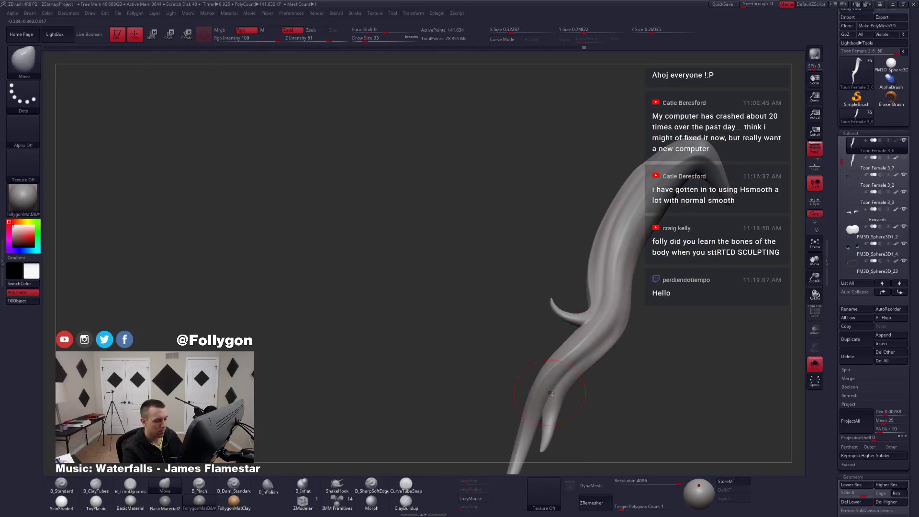
pyautogui.moveTo(529, 379)
pyautogui.mouseDown(button='right')
pyautogui.moveTo(582, 381)
pyautogui.moveTo(622, 362)
pyautogui.moveTo(605, 328)
pyautogui.moveTo(584, 337)
pyautogui.moveTo(598, 343)
pyautogui.moveTo(599, 332)
pyautogui.mouseUp(button='right')
pyautogui.hotkey('alt', 's')
pyautogui.hotkey('alt', 's')
pyautogui.hotkey('alt', 's')
pyautogui.hotkey('alt', 's')
# Raise the strand to subdivision level 5 and smooth the long grooves above the split tips.
pyautogui.hotkey('ctrl', 'd')
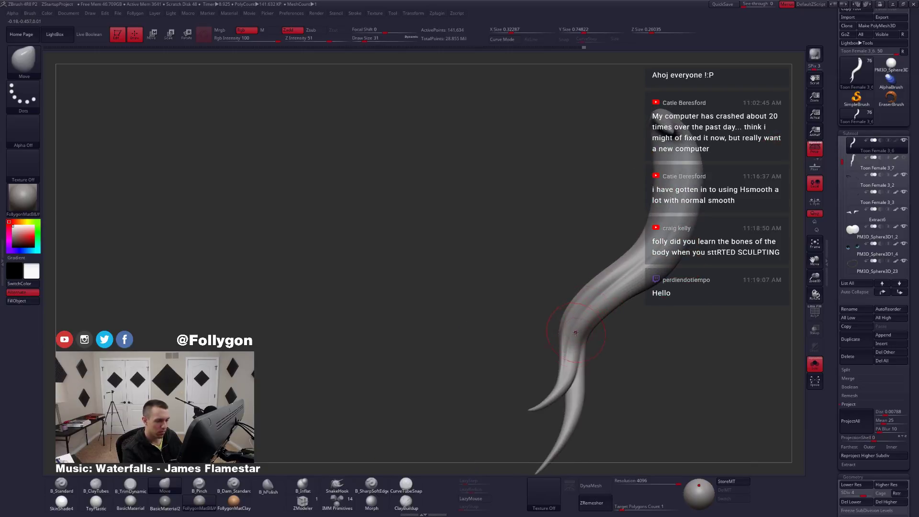
pyautogui.keyDown('shift'); pyautogui.moveTo(570, 352); pyautogui.dragTo(595, 305); pyautogui.keyUp('shift')
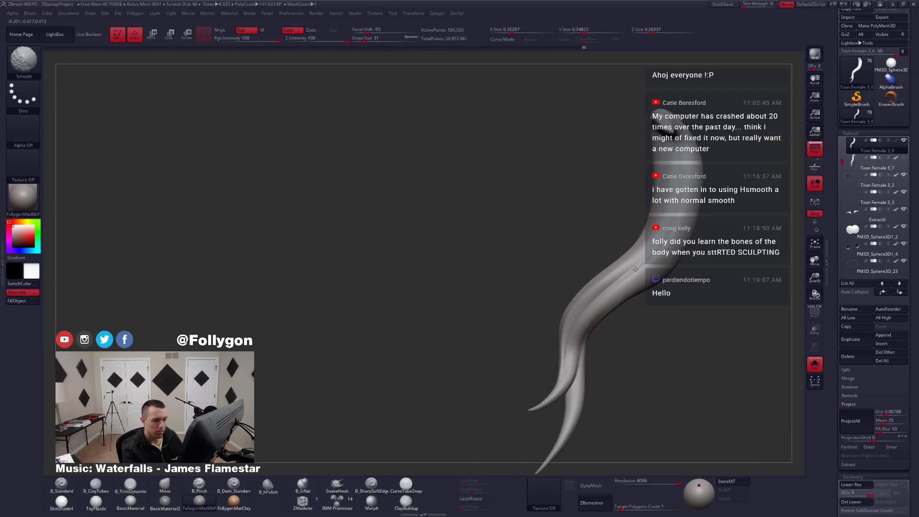
pyautogui.moveTo(688, 206)
pyautogui.mouseDown(button='right')
pyautogui.moveTo(586, 340)
pyautogui.moveTo(603, 324)
pyautogui.mouseUp(button='right')
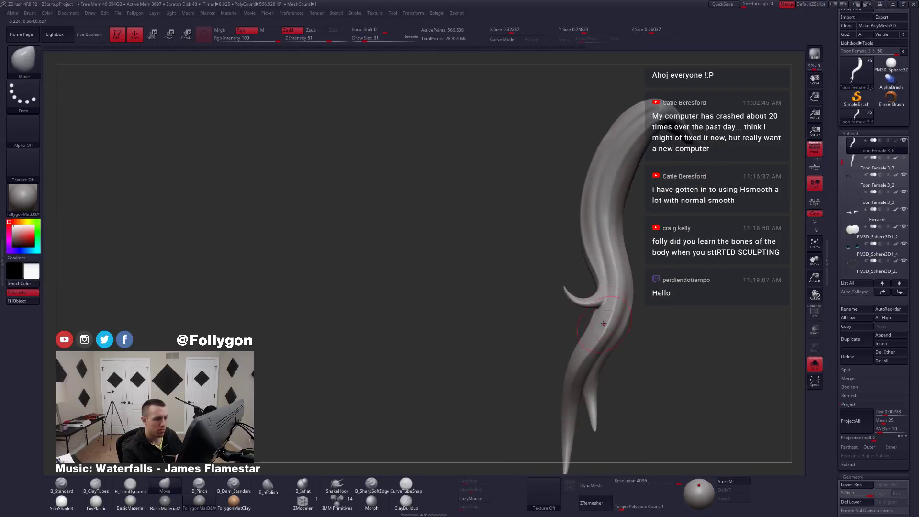
pyautogui.moveTo(609, 175)
pyautogui.mouseDown(button='right')
pyautogui.moveTo(580, 227)
pyautogui.moveTo(590, 193)
pyautogui.mouseUp(button='right')
# Drop the strand to subdivision level 4 and smooth the ridges on its upper curve.
pyautogui.hotkey('shift', 'd')
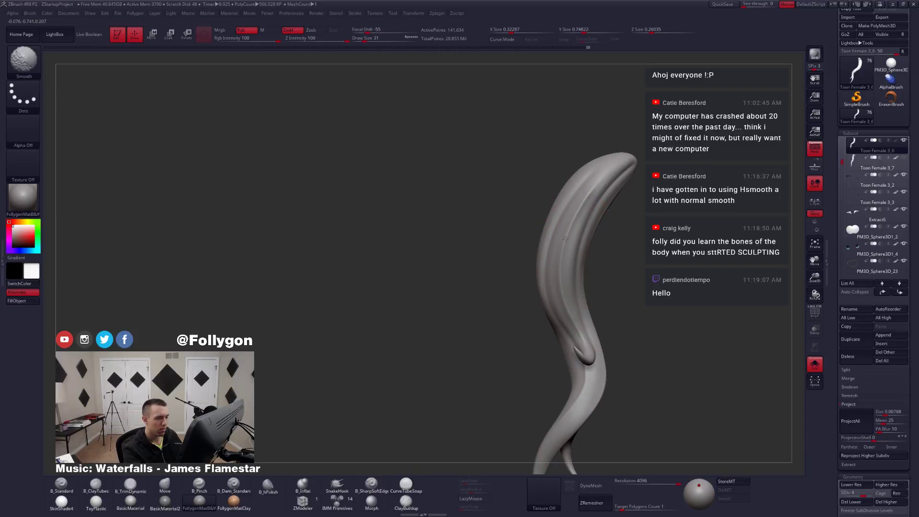
pyautogui.keyDown('shift'); pyautogui.moveTo(600, 172); pyautogui.dragTo(592, 189); pyautogui.keyUp('shift')
pyautogui.moveTo(604, 172); pyautogui.dragTo(620, 211, button='right')
pyautogui.keyDown('shift'); pyautogui.moveTo(572, 225); pyautogui.dragTo(567, 273); pyautogui.keyUp('shift')
pyautogui.moveTo(567, 273)
pyautogui.mouseDown(button='right')
pyautogui.moveTo(531, 346)
pyautogui.moveTo(550, 306)
pyautogui.moveTo(613, 332)
pyautogui.moveTo(606, 296)
pyautogui.mouseUp(button='right')
# Switch the material to SkinShade4 and review the strand alone and on the full character.
pyautogui.click(62, 502)
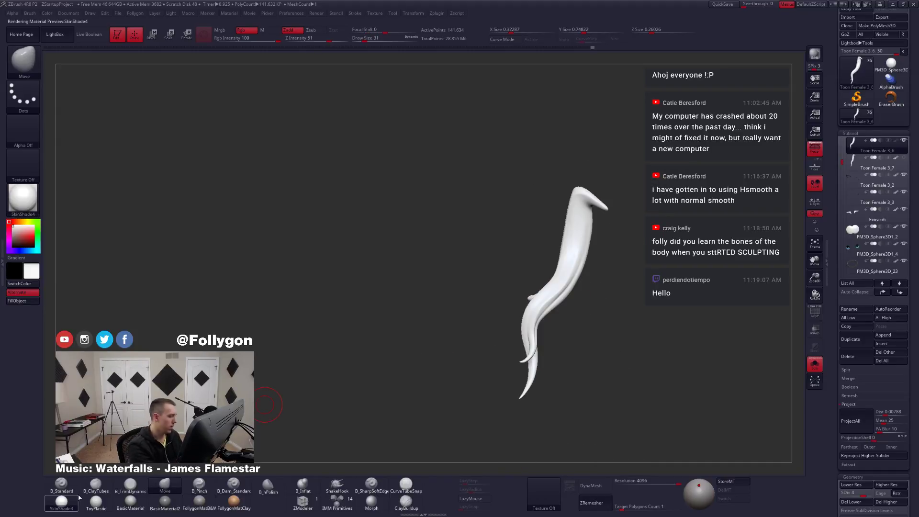
pyautogui.hotkey('alt', 's')
pyautogui.moveTo(467, 338)
pyautogui.mouseDown(button='right')
pyautogui.moveTo(673, 296)
pyautogui.moveTo(581, 313)
pyautogui.moveTo(604, 305)
pyautogui.moveTo(579, 352)
pyautogui.mouseUp(button='right')
pyautogui.hotkey('shift', 's')
pyautogui.moveTo(595, 188)
pyautogui.mouseDown(button='right')
pyautogui.moveTo(555, 328)
pyautogui.moveTo(589, 353)
pyautogui.moveTo(601, 334)
pyautogui.moveTo(606, 340)
pyautogui.moveTo(530, 359)
pyautogui.mouseUp(button='right')
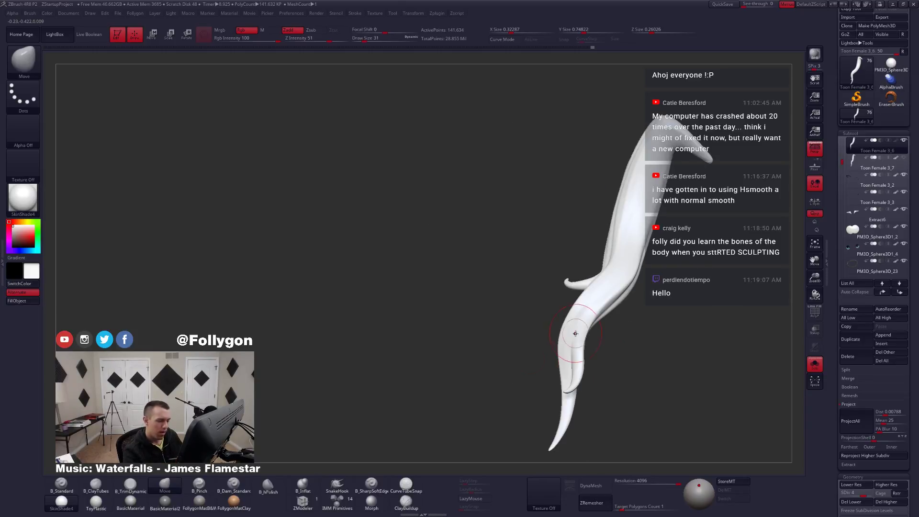
pyautogui.moveTo(575, 334)
pyautogui.mouseDown(button='right')
pyautogui.moveTo(588, 353)
pyautogui.moveTo(545, 355)
pyautogui.mouseUp(button='right')
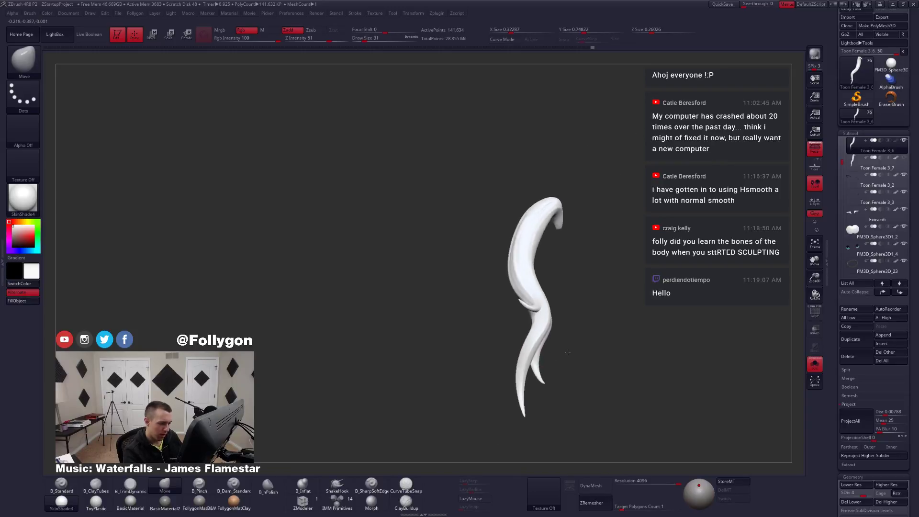
pyautogui.moveTo(567, 352); pyautogui.dragTo(510, 362, button='right')
pyautogui.hotkey('shift', 's')
pyautogui.keyDown('ctrl'); pyautogui.moveTo(539, 394); pyautogui.dragTo(541, 345, button='right'); pyautogui.keyUp('ctrl')
pyautogui.moveTo(563, 373); pyautogui.dragTo(516, 239, button='right')
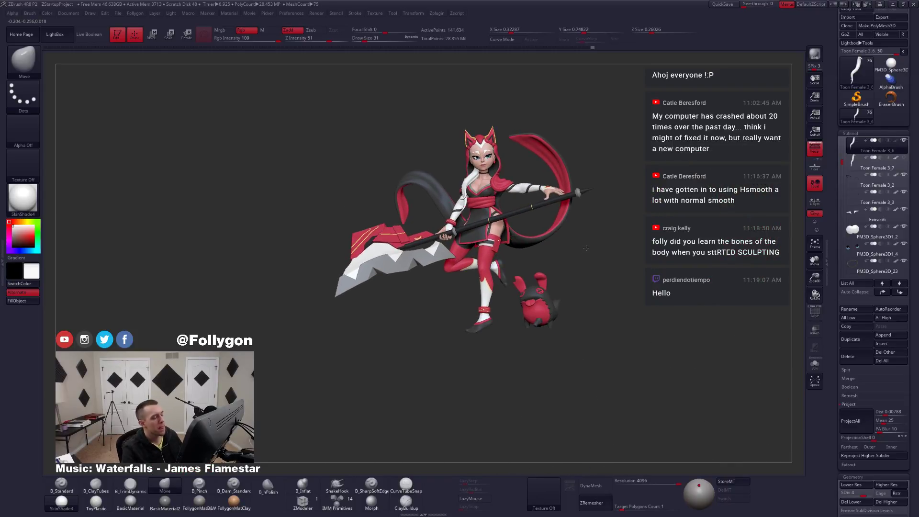
# Isolate the hair strand, raise it to subdivision level 5 and switch its material to FollygonMatB&W.
pyautogui.keyDown('ctrl'); pyautogui.moveTo(586, 248); pyautogui.dragTo(579, 287, button='right'); pyautogui.keyUp('ctrl')
pyautogui.keyDown('alt'); pyautogui.moveTo(521, 249); pyautogui.dragTo(527, 290, button='right'); pyautogui.keyUp('alt')
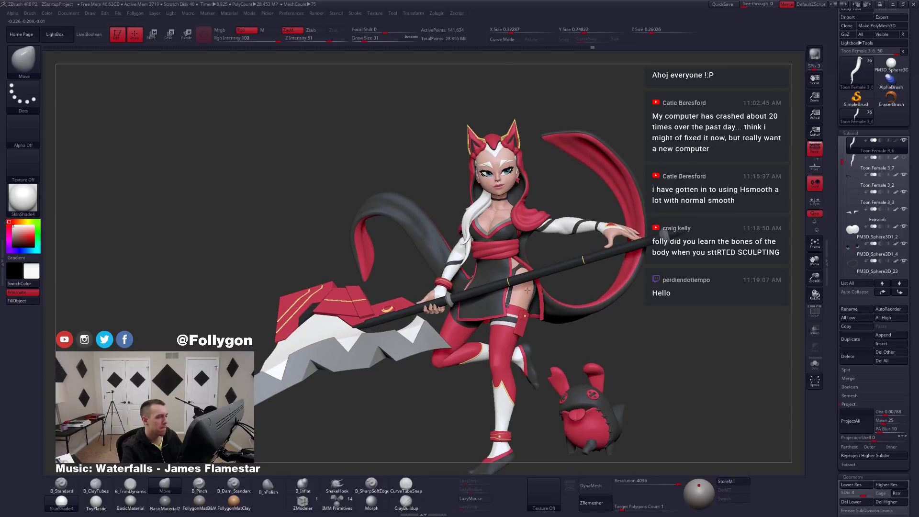
pyautogui.moveTo(473, 204); pyautogui.dragTo(502, 193, button='right')
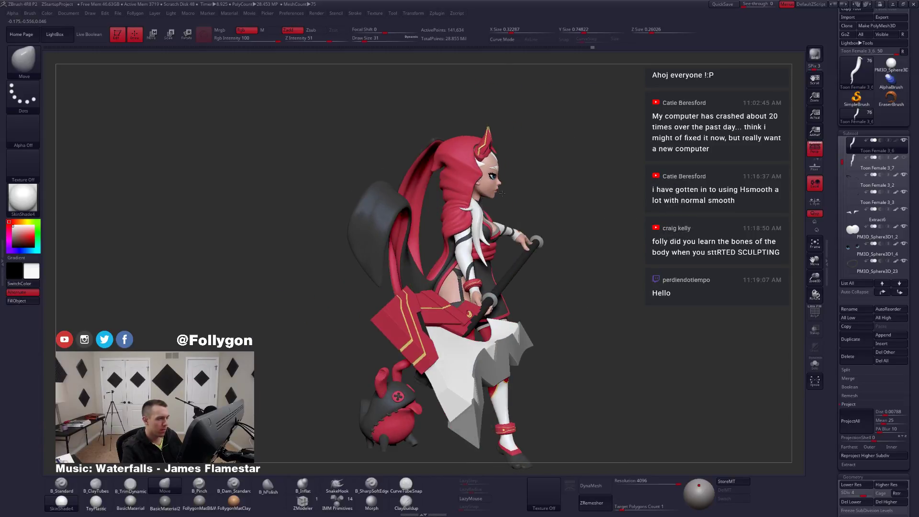
pyautogui.moveTo(628, 257); pyautogui.dragTo(667, 233, button='right')
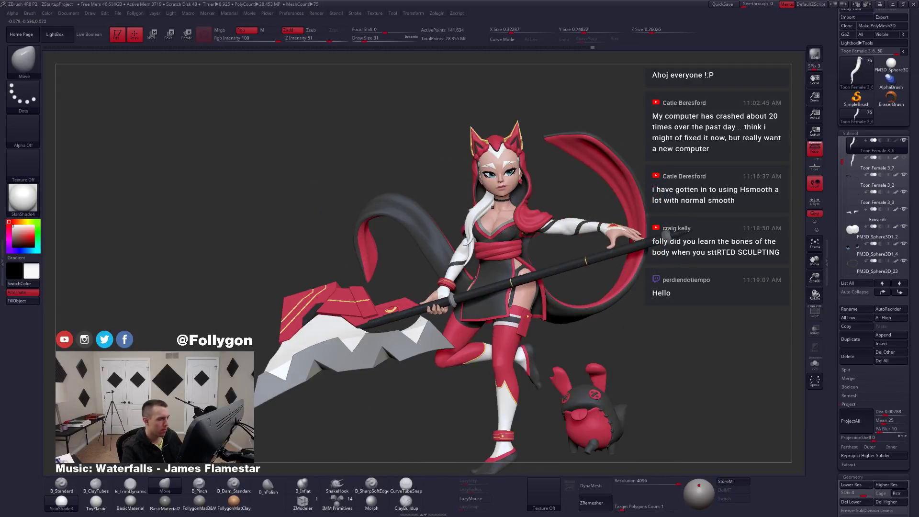
pyautogui.hotkey('alt', 's')
pyautogui.keyDown('ctrl'); pyautogui.moveTo(482, 209); pyautogui.dragTo(520, 237, button='right'); pyautogui.keyUp('ctrl')
pyautogui.press('d')
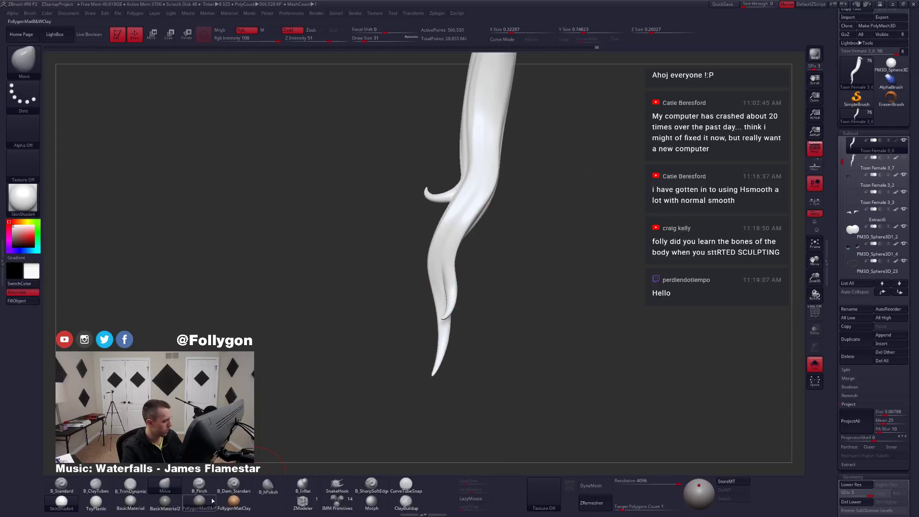
pyautogui.click(199, 500)
pyautogui.moveTo(446, 272); pyautogui.dragTo(497, 438, button='right')
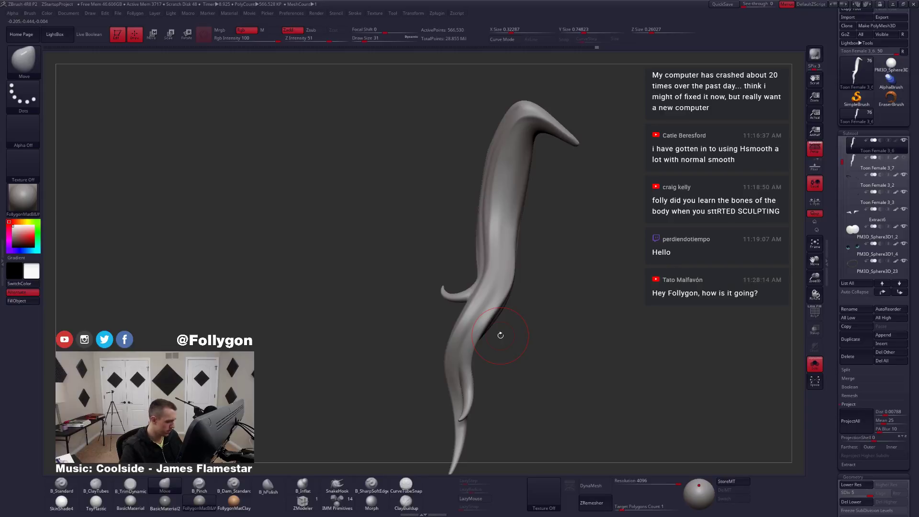
pyautogui.click(371, 482)
pyautogui.press('space')
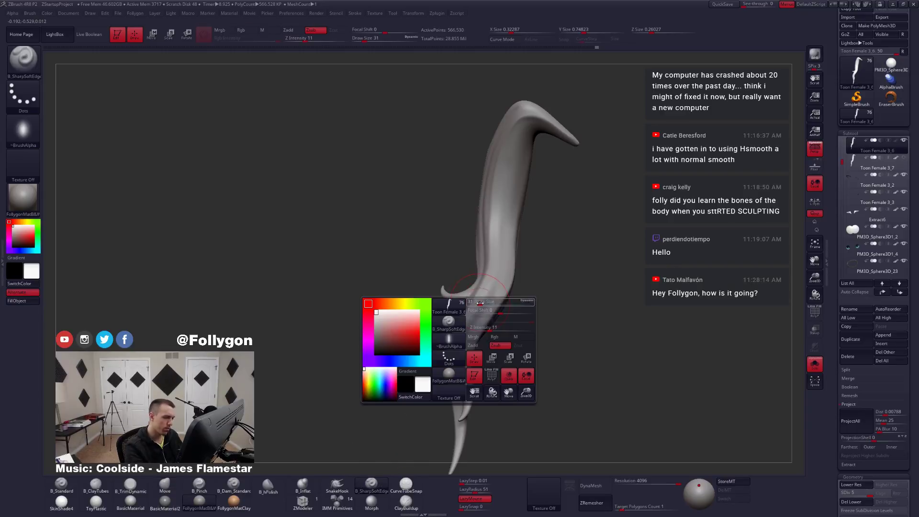
pyautogui.moveTo(477, 303); pyautogui.dragTo(473, 303)
pyautogui.moveTo(480, 313)
pyautogui.keyDown('alt'); pyautogui.mouseDown(button='right')
pyautogui.moveTo(491, 297)
pyautogui.moveTo(526, 289)
pyautogui.moveTo(482, 309)
pyautogui.moveTo(492, 324)
pyautogui.mouseUp(button='right'); pyautogui.keyUp('alt')
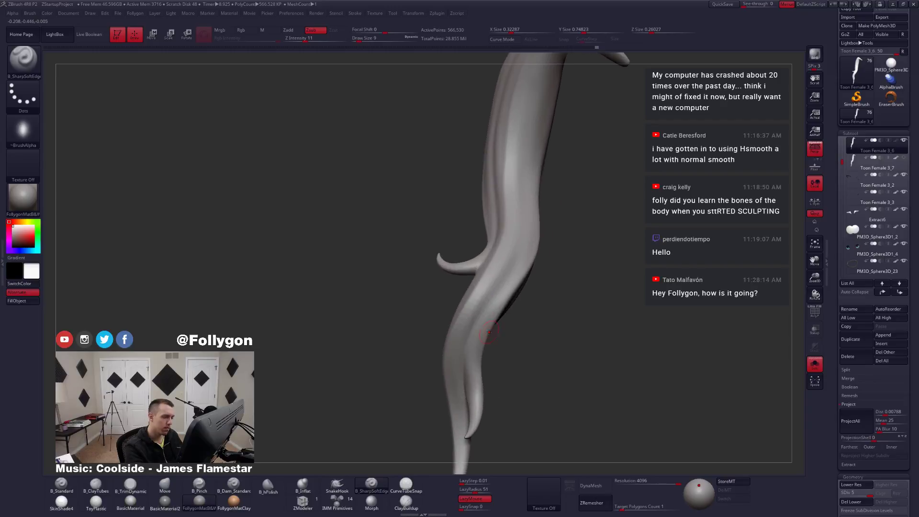
# Sharpen the long ridges along the strand with the Pinch brush at draw size 6.
pyautogui.press('b')
pyautogui.press('p')
pyautogui.press('i')
pyautogui.press('space')
pyautogui.moveTo(476, 309); pyautogui.dragTo(472, 309)
pyautogui.moveTo(481, 385); pyautogui.dragTo(471, 386, button='right')
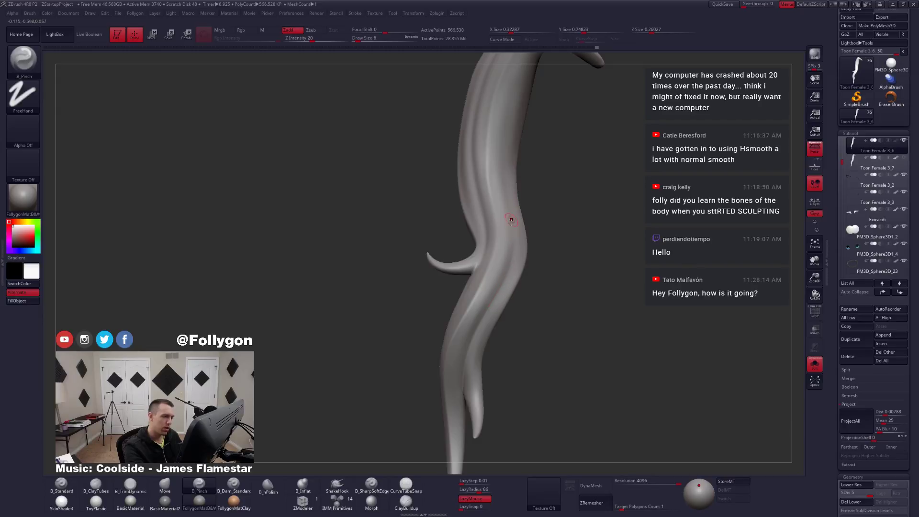
pyautogui.moveTo(511, 220); pyautogui.dragTo(504, 300, button='right')
pyautogui.moveTo(484, 335); pyautogui.dragTo(498, 316, button='right')
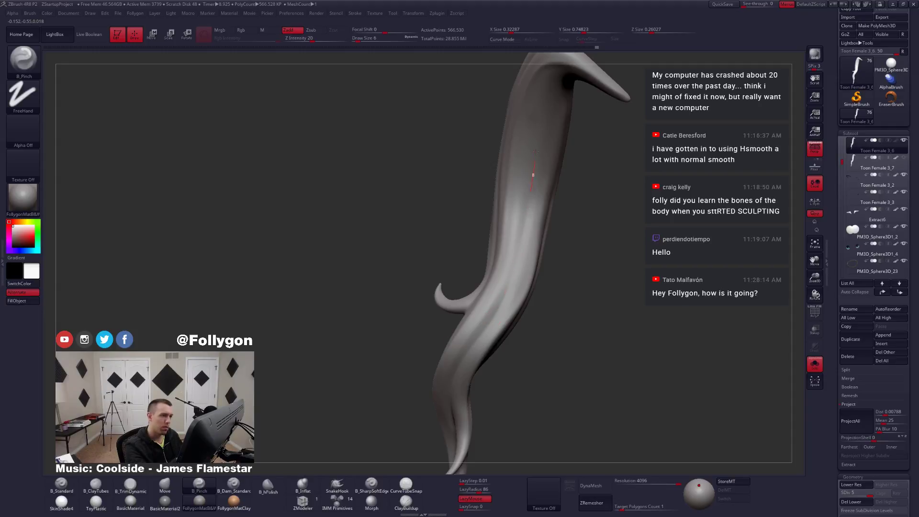
pyautogui.moveTo(529, 142); pyautogui.dragTo(527, 200, button='right')
# Compare the strand with the whole character, then pinch its lower and upper ridges at draw size 8.
pyautogui.hotkey('shift', 's')
pyautogui.keyDown('shift'); pyautogui.moveTo(590, 328); pyautogui.dragTo(587, 335, button='right'); pyautogui.keyUp('shift')
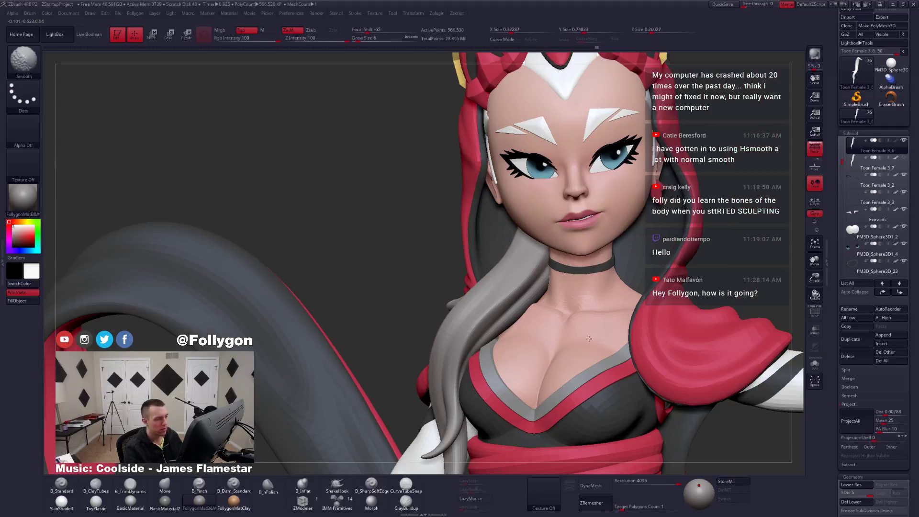
pyautogui.hotkey('shift', 's')
pyautogui.moveTo(482, 309)
pyautogui.mouseDown(button='right')
pyautogui.moveTo(490, 307)
pyautogui.moveTo(499, 329)
pyautogui.mouseUp(button='right')
pyautogui.press('space')
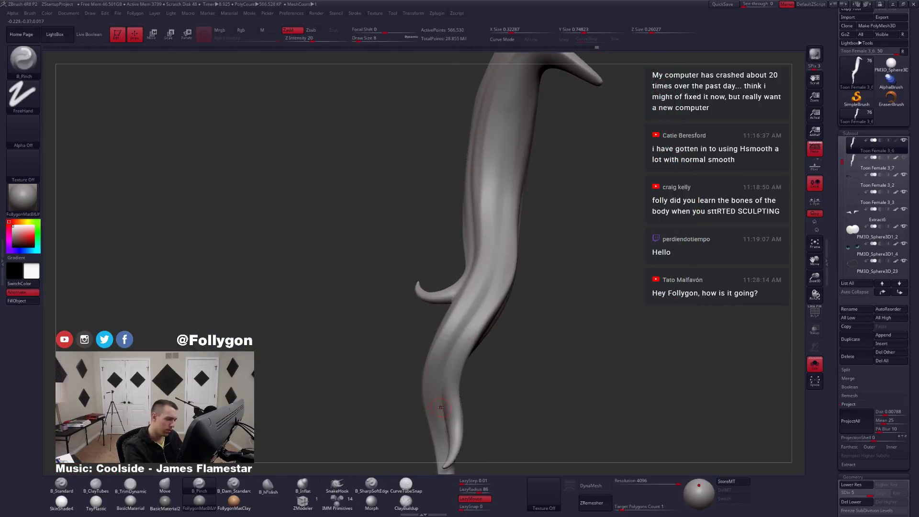
pyautogui.moveTo(441, 407); pyautogui.dragTo(442, 416, button='right')
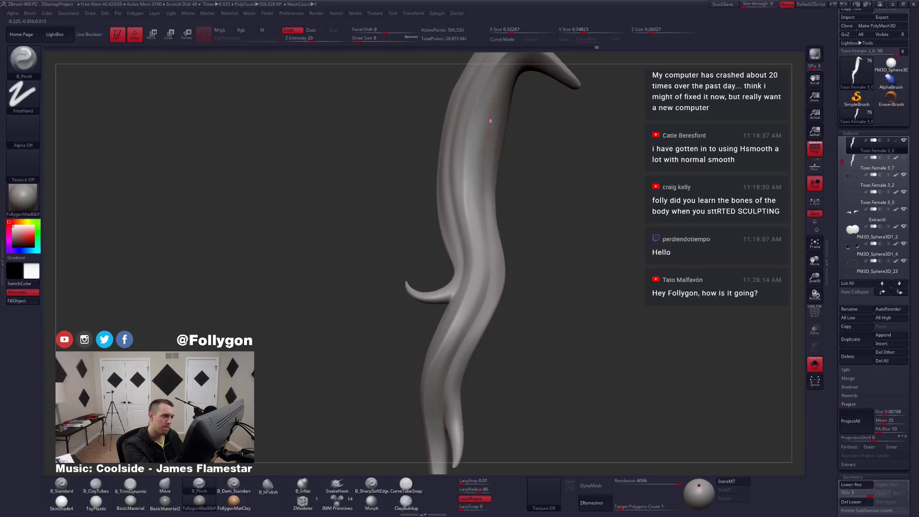
pyautogui.moveTo(495, 164); pyautogui.dragTo(519, 327, button='right')
# Preview the strand in BasicMaterial and refine the ridges around its bend with the Pinch brush at draw size 13.
pyautogui.click(130, 503)
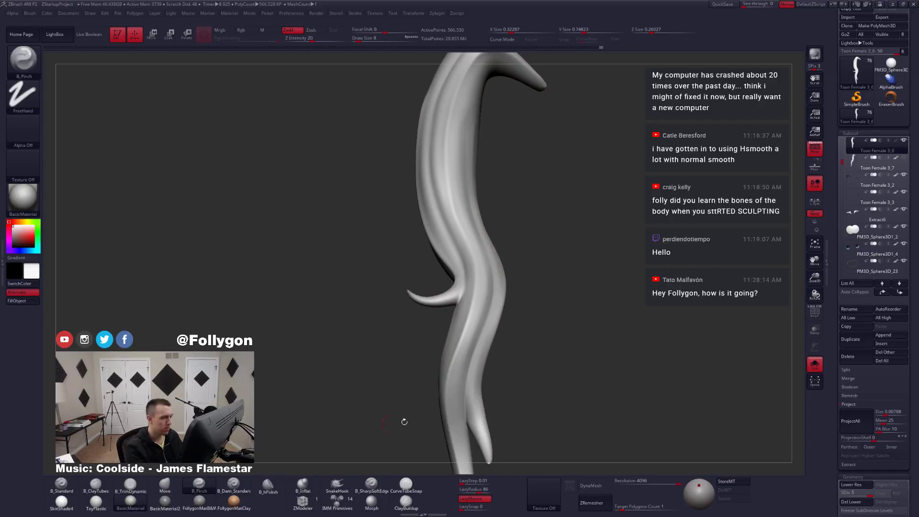
pyautogui.moveTo(552, 398); pyautogui.dragTo(513, 403)
pyautogui.moveTo(513, 403)
pyautogui.mouseDown(button='right')
pyautogui.moveTo(544, 409)
pyautogui.moveTo(577, 373)
pyautogui.moveTo(560, 374)
pyautogui.mouseUp(button='right')
pyautogui.press('space')
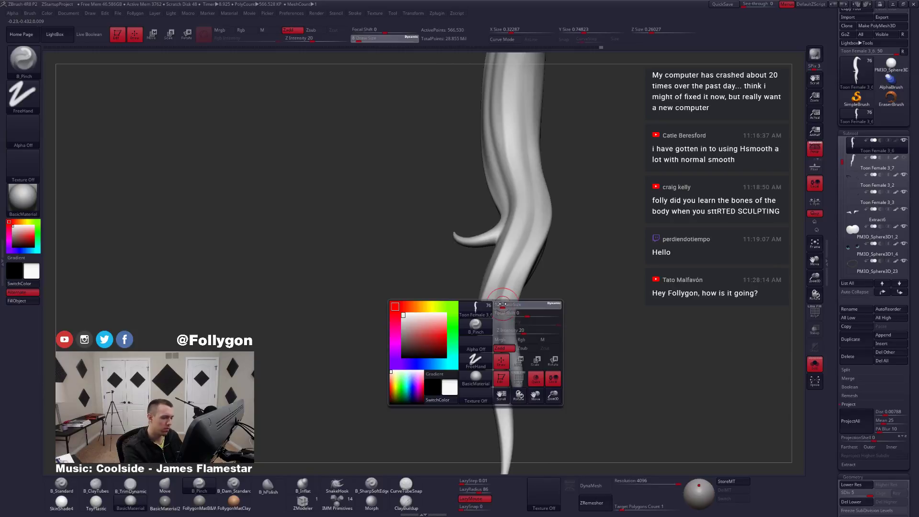
pyautogui.moveTo(499, 297); pyautogui.dragTo(506, 297)
pyautogui.press('shift')
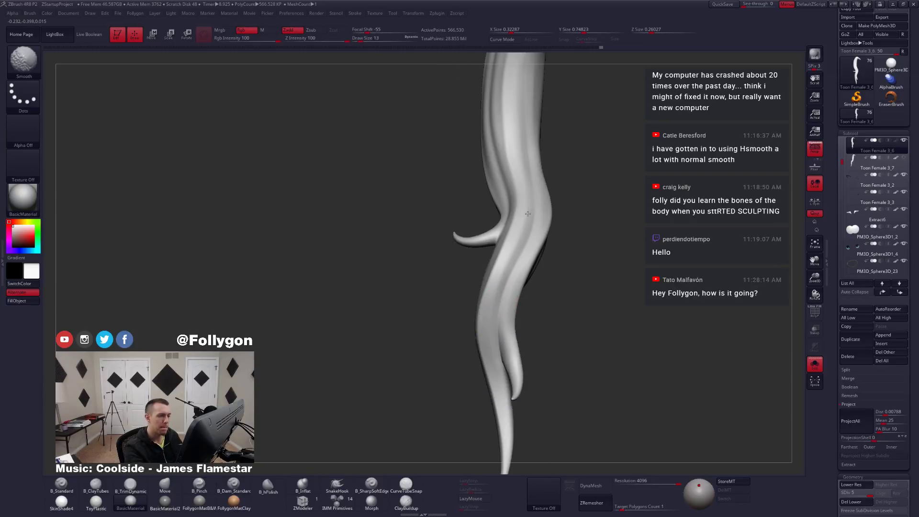
pyautogui.moveTo(538, 200)
pyautogui.mouseDown(button='right')
pyautogui.moveTo(529, 217)
pyautogui.moveTo(531, 209)
pyautogui.moveTo(605, 399)
pyautogui.moveTo(533, 390)
pyautogui.mouseUp(button='right')
# Show the whole character, restore SkinShade4 and set the Standard brush to Mrgb, reviewing the strand from front and side.
pyautogui.hotkey('alt', 's')
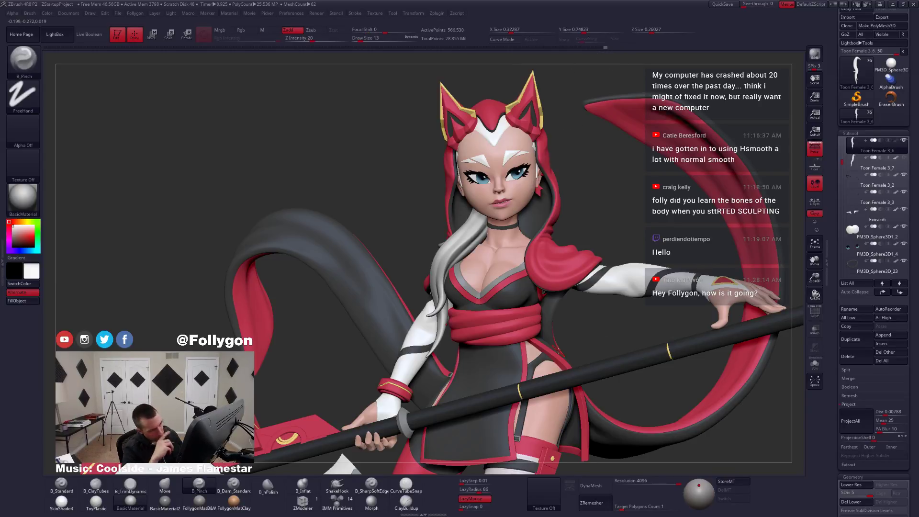
pyautogui.click(61, 501)
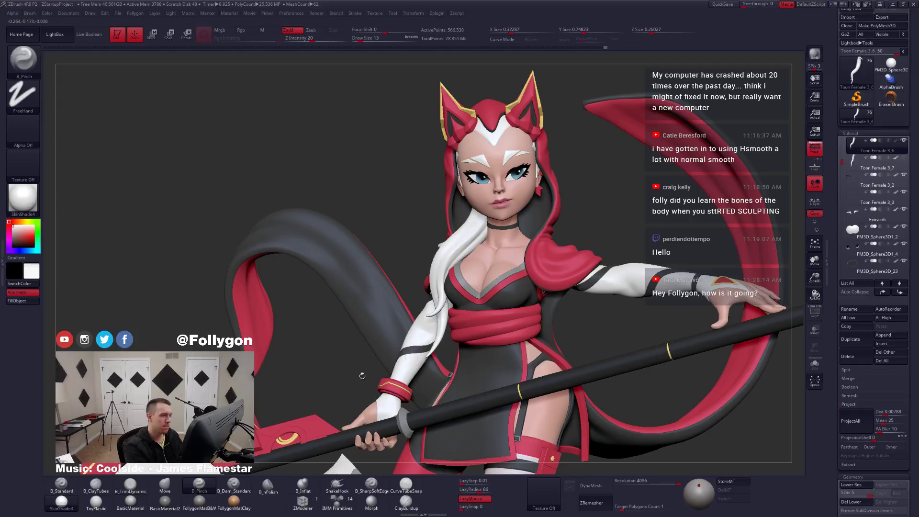
pyautogui.moveTo(426, 330); pyautogui.dragTo(438, 318, button='right')
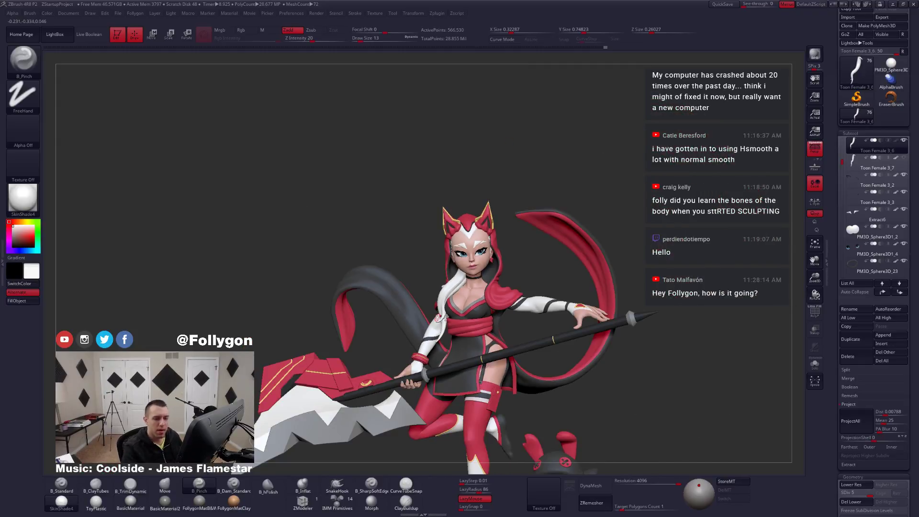
pyautogui.press('1')
pyautogui.click(219, 31)
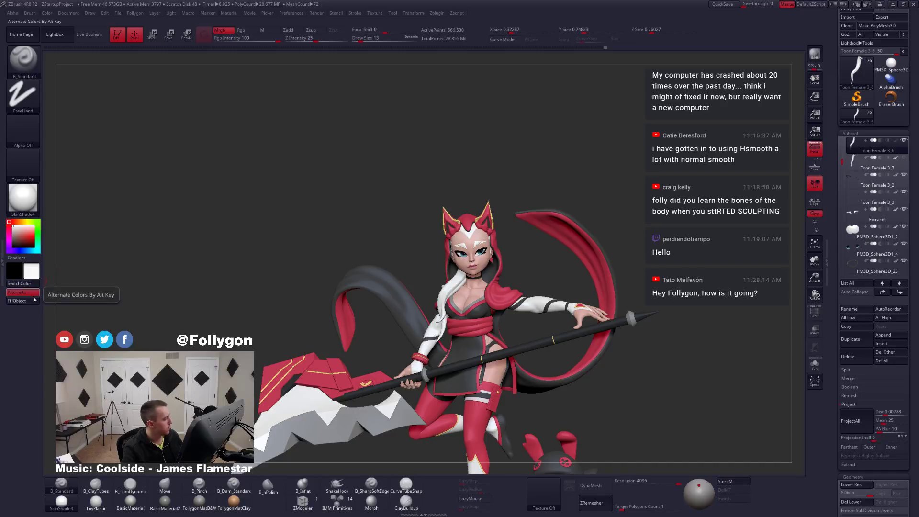
pyautogui.keyDown('alt'); pyautogui.moveTo(272, 309); pyautogui.dragTo(256, 242); pyautogui.keyUp('alt')
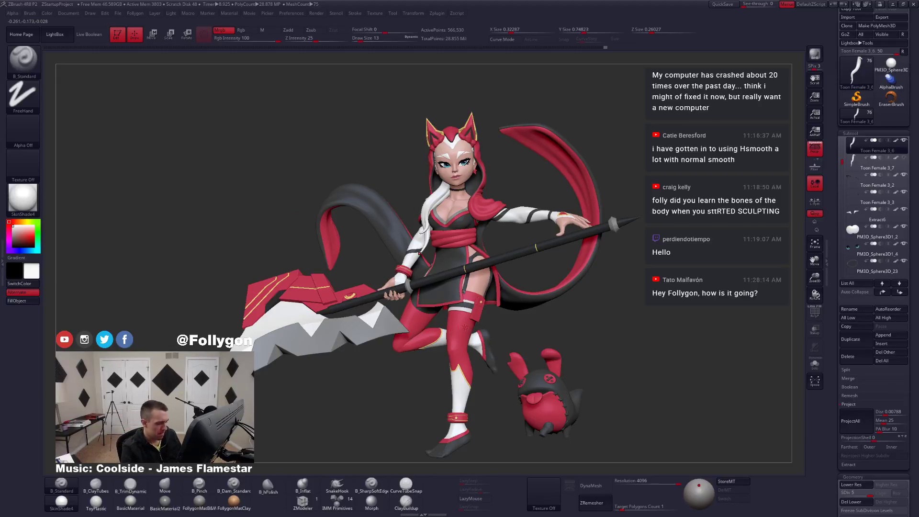
pyautogui.keyDown('ctrl'); pyautogui.moveTo(480, 337); pyautogui.dragTo(447, 342, button='right'); pyautogui.keyUp('ctrl')
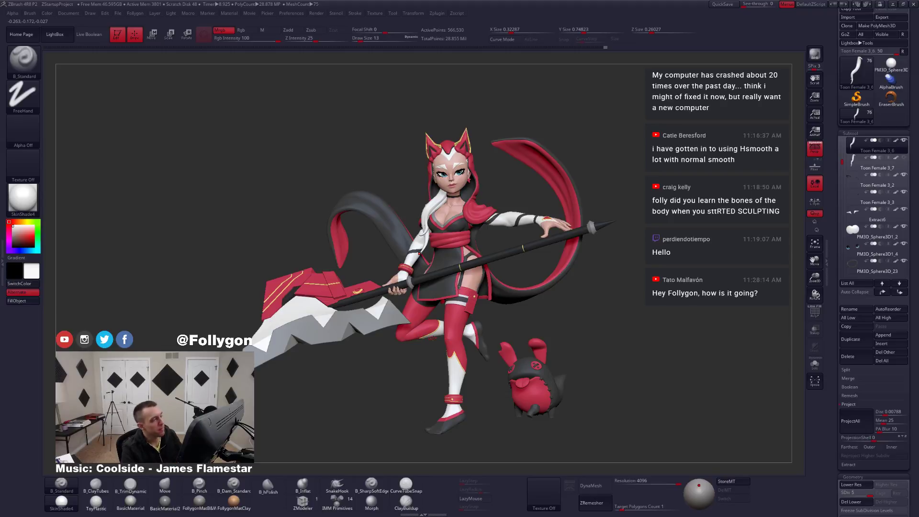
pyautogui.moveTo(423, 211); pyautogui.dragTo(452, 225, button='right')
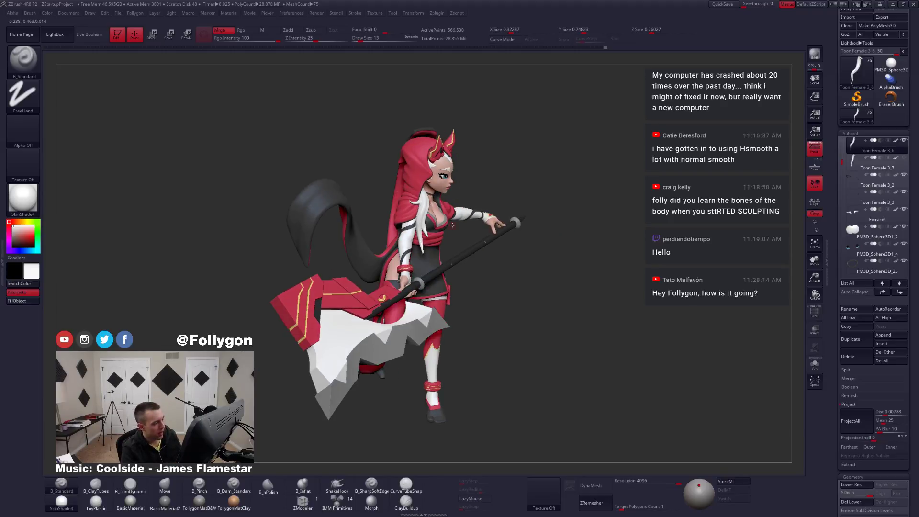
# Inspect the duplicate strand subtool Toon Female 3_7, delete it, and reselect Toon Female 3_6 with the whole character shown.
pyautogui.click(875, 165)
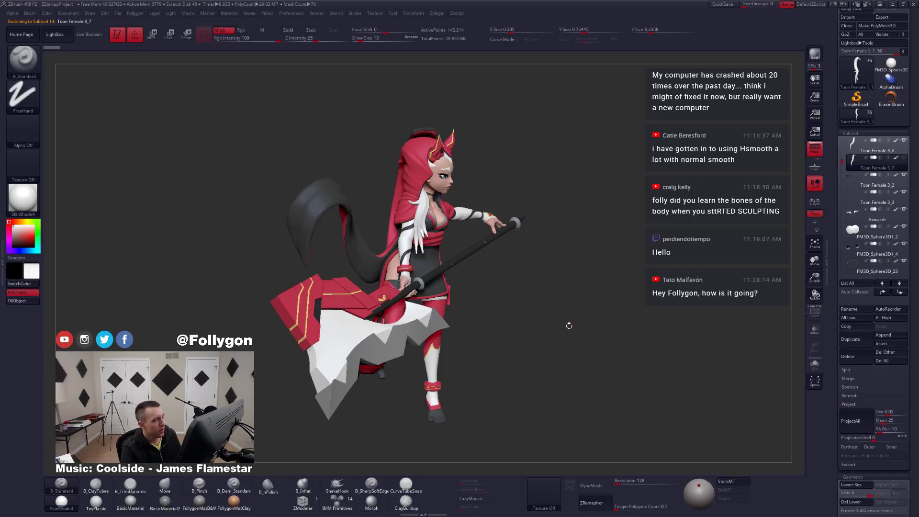
pyautogui.hotkey('alt', 's')
pyautogui.moveTo(418, 206)
pyautogui.keyDown('ctrl'); pyautogui.mouseDown(button='right')
pyautogui.moveTo(467, 258)
pyautogui.moveTo(417, 222)
pyautogui.moveTo(459, 245)
pyautogui.mouseUp(button='right'); pyautogui.keyUp('ctrl')
pyautogui.hotkey('shift', 'f')
pyautogui.hotkey('shift', 'f')
pyautogui.hotkey('alt', 's')
pyautogui.hotkey('alt', 's')
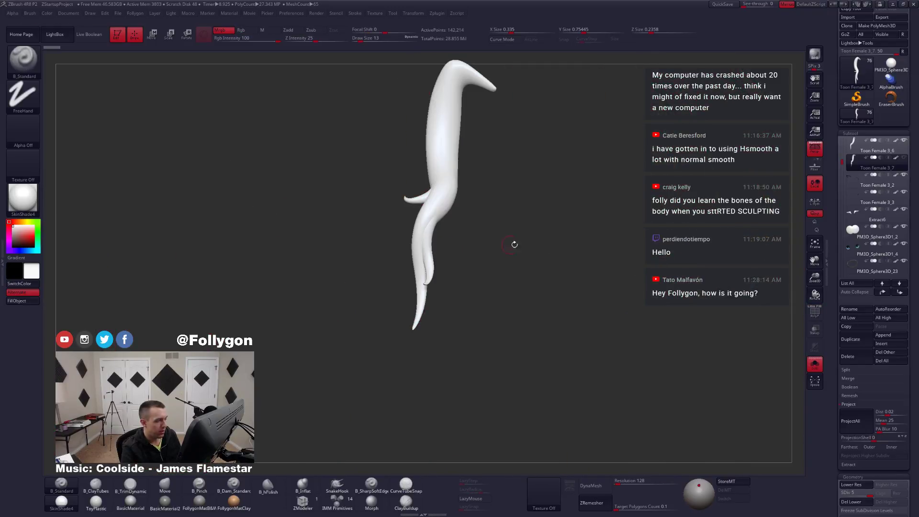
pyautogui.click(847, 356)
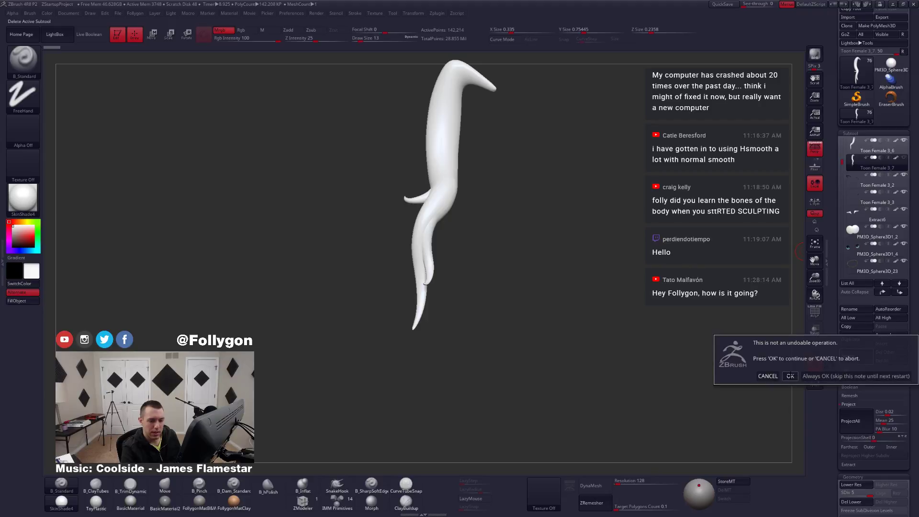
pyautogui.click(789, 376)
pyautogui.click(868, 146)
pyautogui.hotkey('alt', 's')
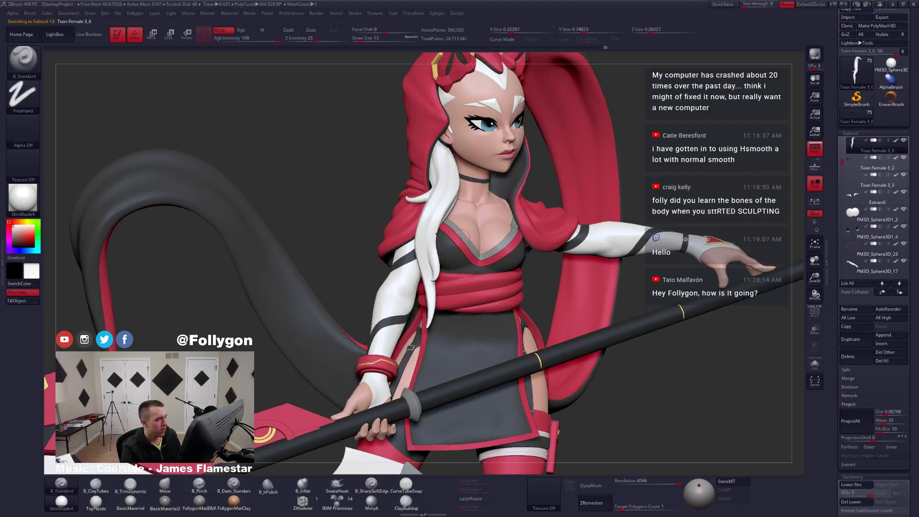
# Select the hood and scarf subtool Extract5_8, isolate it and check the wireframe over its back folds.
pyautogui.keyDown('ctrl'); pyautogui.moveTo(438, 223); pyautogui.dragTo(459, 201, button='right'); pyautogui.keyUp('ctrl')
pyautogui.moveTo(516, 239); pyautogui.dragTo(545, 274, button='right')
pyautogui.hotkey('shift', 's')
pyautogui.keyDown('ctrl'); pyautogui.moveTo(545, 274); pyautogui.dragTo(527, 339, button='right'); pyautogui.keyUp('ctrl')
pyautogui.hotkey('shift', 'f')
pyautogui.hotkey('shift', 'f')
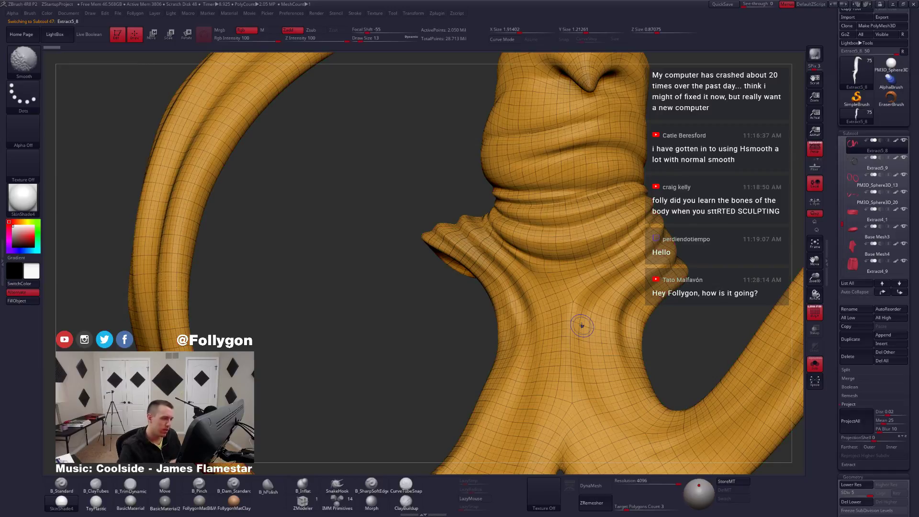
# Choose the Pinch brush, turn off the hood's painted colour and apply FollygonMatB&W.
pyautogui.press('5')
pyautogui.keyDown('alt'); pyautogui.moveTo(519, 299); pyautogui.dragTo(525, 337, button='right'); pyautogui.keyUp('alt')
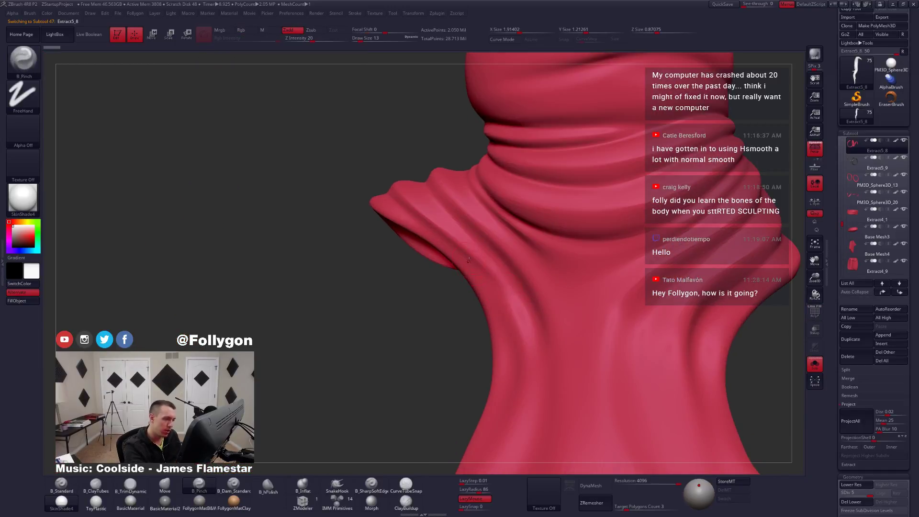
pyautogui.moveTo(481, 237); pyautogui.dragTo(462, 242, button='right')
pyautogui.click(894, 142)
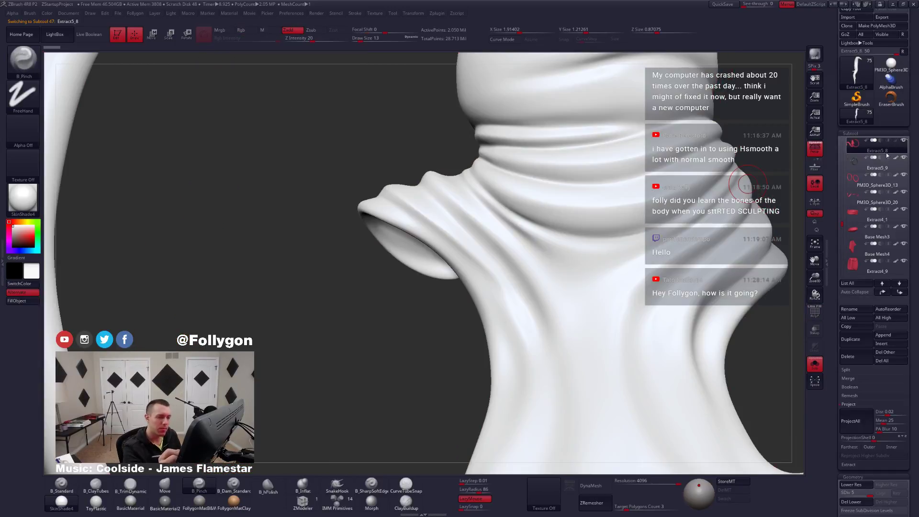
pyautogui.click(199, 500)
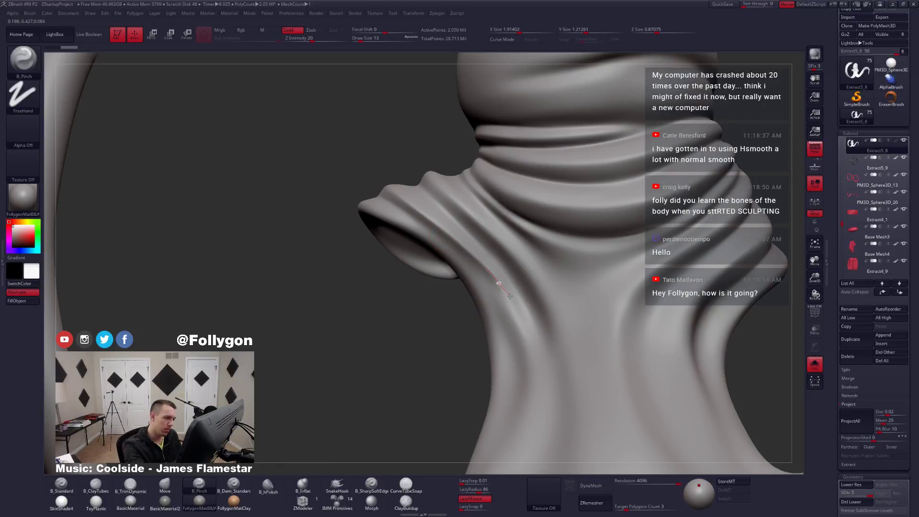
# Pinch the crest of the long fold running down from the hood's shoulder flap and enlarge the brush.
pyautogui.moveTo(533, 353); pyautogui.dragTo(531, 367)
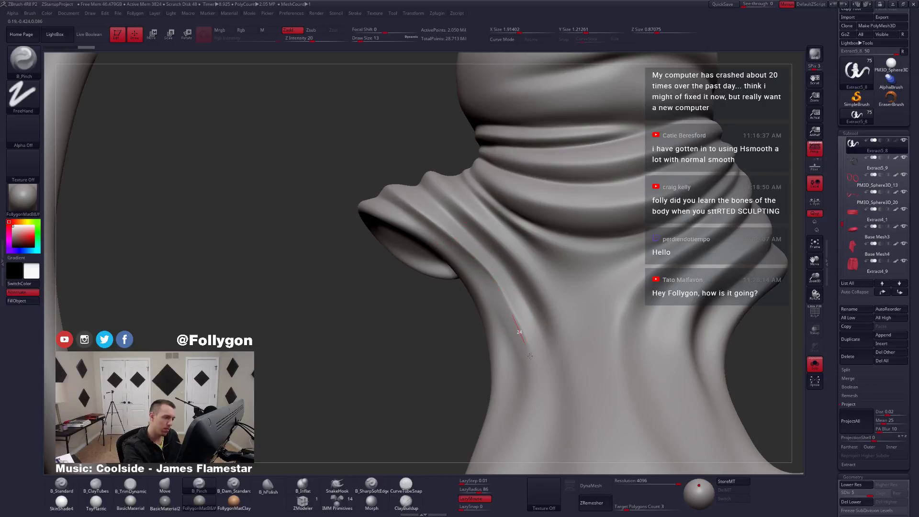
pyautogui.moveTo(515, 332); pyautogui.dragTo(546, 344, button='right')
pyautogui.moveTo(598, 335)
pyautogui.mouseDown(button='right')
pyautogui.moveTo(574, 343)
pyautogui.moveTo(526, 332)
pyautogui.mouseUp(button='right')
pyautogui.press('space')
pyautogui.moveTo(527, 331); pyautogui.dragTo(535, 331)
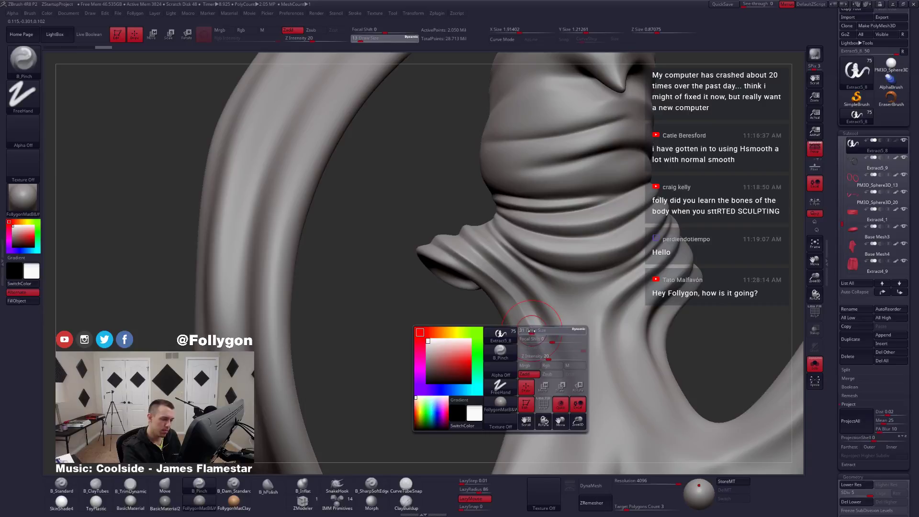
# Choose the Move brush, set its draw size to 71 and bring the whole character back into view.
pyautogui.press('4')
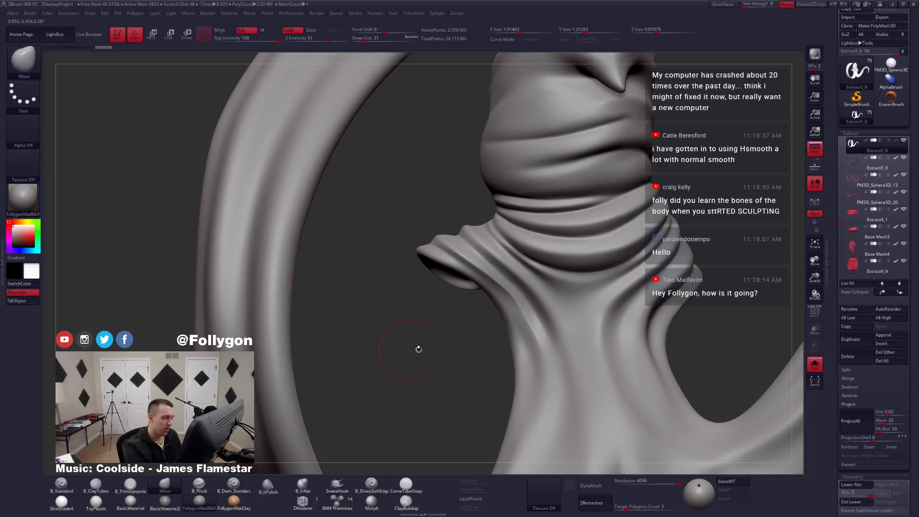
pyautogui.press('shift')
pyautogui.moveTo(523, 328)
pyautogui.mouseDown(button='right')
pyautogui.moveTo(572, 360)
pyautogui.moveTo(551, 353)
pyautogui.moveTo(523, 295)
pyautogui.mouseUp(button='right')
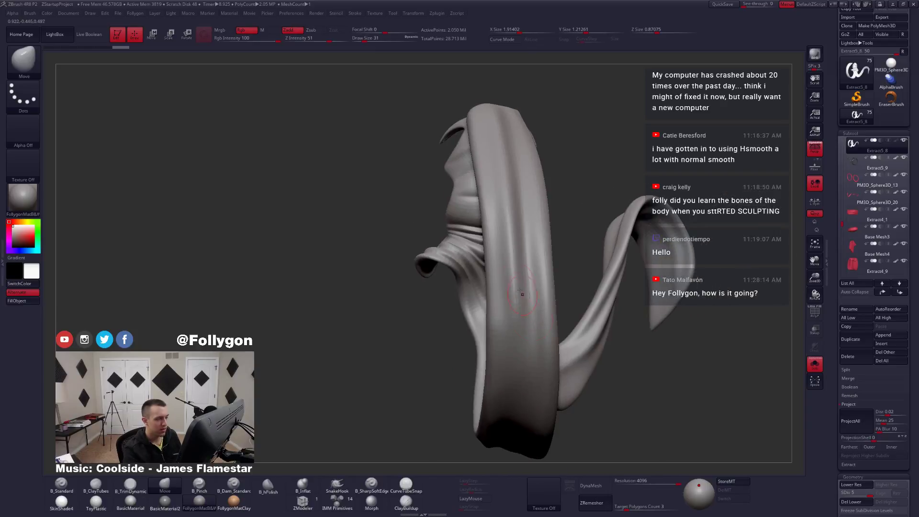
pyautogui.press('space')
pyautogui.moveTo(502, 265); pyautogui.dragTo(523, 262)
pyautogui.moveTo(523, 262)
pyautogui.mouseDown(button='right')
pyautogui.moveTo(588, 343)
pyautogui.moveTo(628, 336)
pyautogui.mouseUp(button='right')
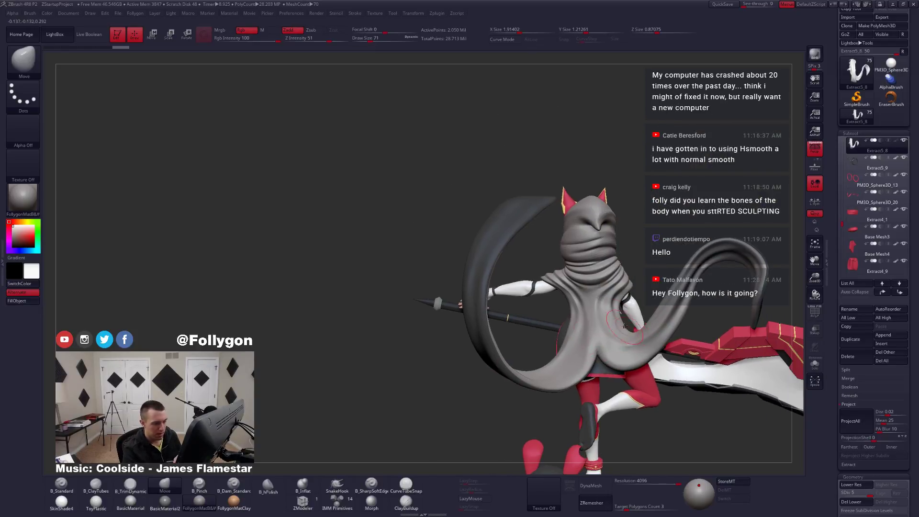
# Turn the hood's painted colour back on and check the complete figure from the front and side.
pyautogui.click(896, 141)
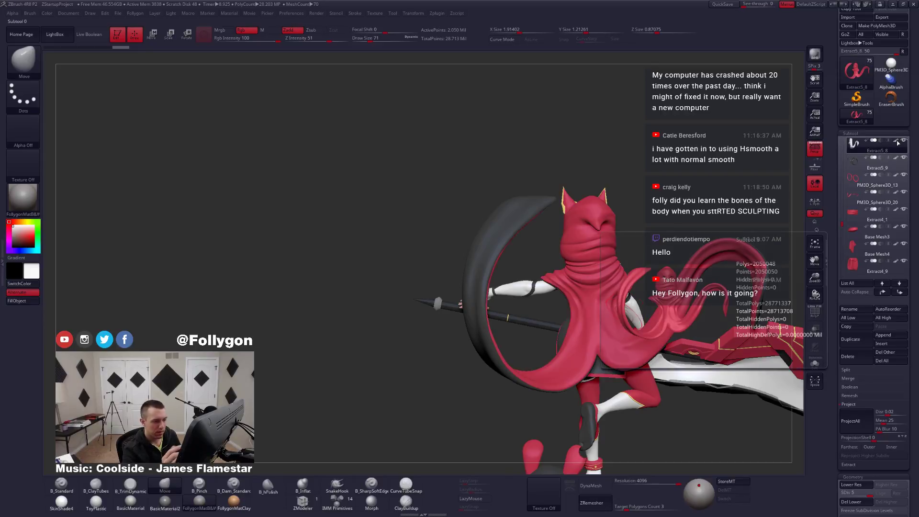
pyautogui.moveTo(483, 325); pyautogui.dragTo(535, 149, button='right')
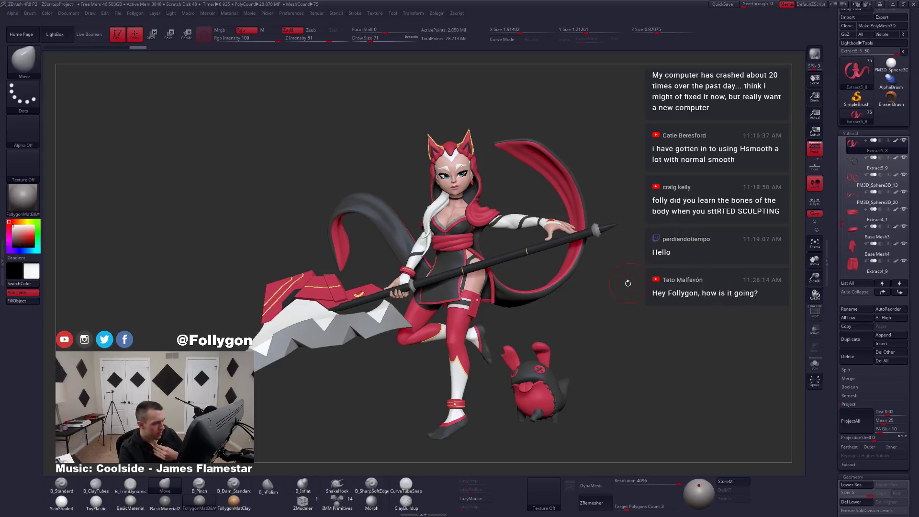
pyautogui.moveTo(627, 283); pyautogui.dragTo(599, 289)
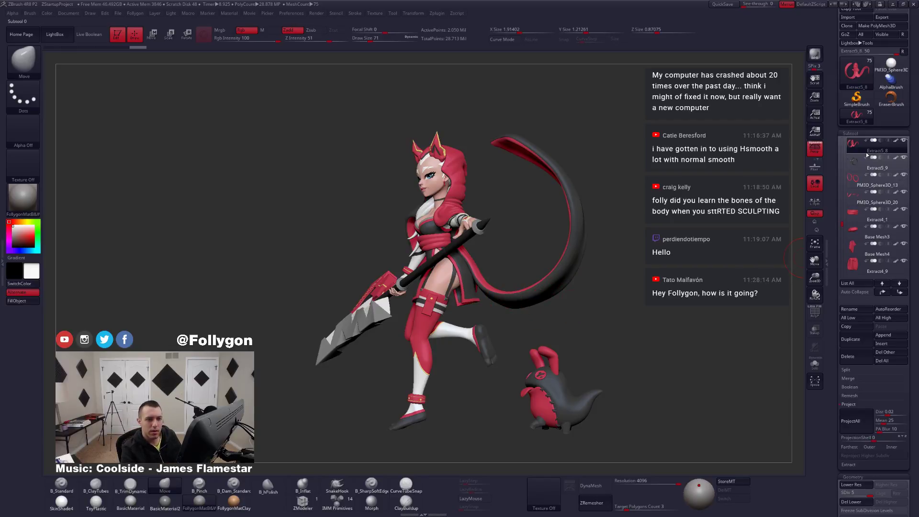
# Hide the hood and scarf subtool Extract5_8, select the dress subtool PM3D_Sphere3D_25 and show its wireframe.
pyautogui.click(855, 162)
pyautogui.click(857, 180)
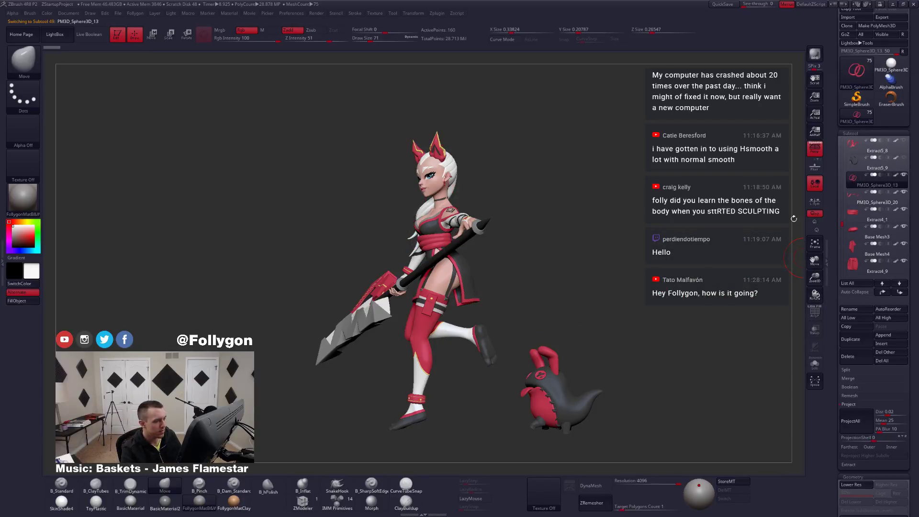
pyautogui.keyDown('alt'); pyautogui.click(470, 277); pyautogui.keyUp('alt')
pyautogui.moveTo(496, 280)
pyautogui.mouseDown()
pyautogui.moveTo(472, 292)
pyautogui.moveTo(498, 284)
pyautogui.mouseUp()
pyautogui.hotkey('shift', 'f')
pyautogui.hotkey('shift', 'f')
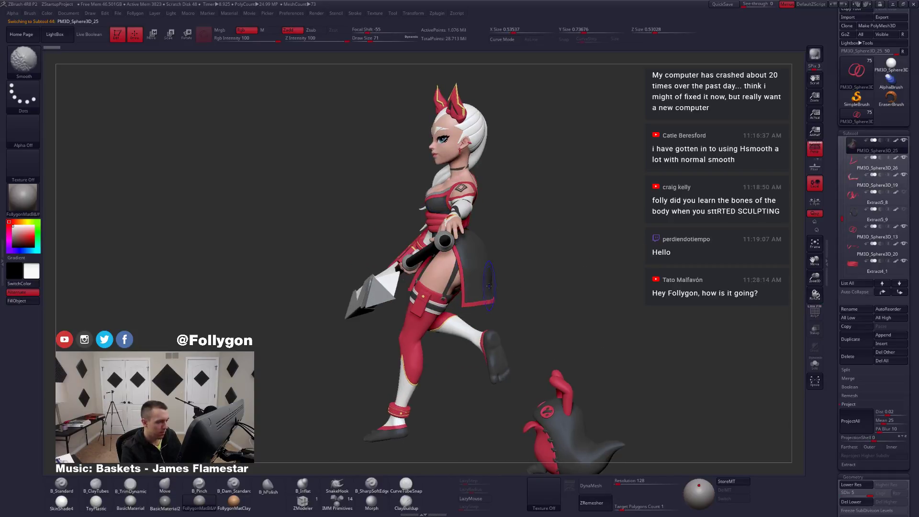
pyautogui.keyDown('ctrl'); pyautogui.moveTo(499, 284); pyautogui.dragTo(501, 306, button='right'); pyautogui.keyUp('ctrl')
pyautogui.moveTo(501, 306); pyautogui.dragTo(492, 307)
pyautogui.hotkey('shift', 'f')
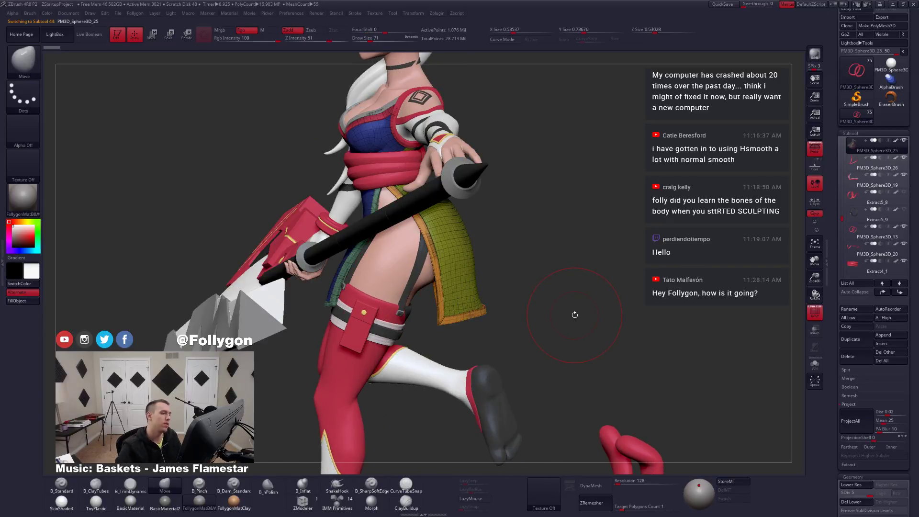
# Clear the masking on the dress's skirt and lower the dress to subdivision level 1.
pyautogui.moveTo(476, 254)
pyautogui.keyDown('ctrl'); pyautogui.keyDown('shift'); pyautogui.mouseDown()
pyautogui.moveTo(500, 335)
pyautogui.moveTo(616, 304)
pyautogui.moveTo(514, 345)
pyautogui.moveTo(495, 282)
pyautogui.mouseUp(); pyautogui.keyUp('shift'); pyautogui.keyUp('ctrl')
pyautogui.moveTo(471, 245)
pyautogui.keyDown('ctrl'); pyautogui.mouseDown()
pyautogui.moveTo(405, 413)
pyautogui.moveTo(387, 404)
pyautogui.mouseUp(); pyautogui.keyUp('ctrl')
pyautogui.moveTo(470, 332)
pyautogui.keyDown('ctrl'); pyautogui.mouseDown()
pyautogui.moveTo(586, 351)
pyautogui.moveTo(519, 339)
pyautogui.mouseUp(); pyautogui.keyUp('ctrl')
pyautogui.hotkey('shift', 'd')
pyautogui.hotkey('shift', 'd')
pyautogui.hotkey('shift', 'd')
pyautogui.hotkey('shift', 'd')
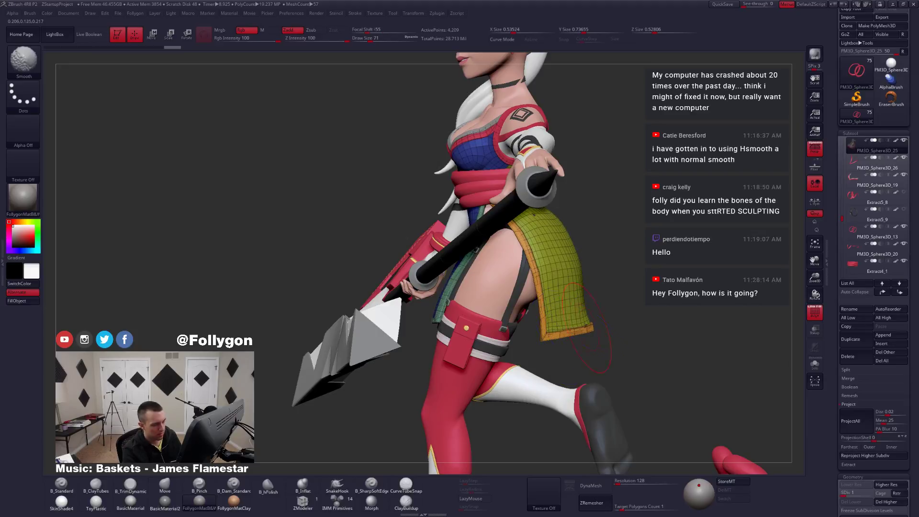
# Turn off the wireframe, raise the dress to subdivision level 3, isolate it and set the Move brush's draw size to 29.
pyautogui.hotkey('shift', 'f')
pyautogui.moveTo(606, 343)
pyautogui.mouseDown()
pyautogui.moveTo(519, 342)
pyautogui.moveTo(570, 343)
pyautogui.moveTo(608, 358)
pyautogui.moveTo(562, 370)
pyautogui.moveTo(573, 362)
pyautogui.mouseUp()
pyautogui.press('d')
pyautogui.keyDown('ctrl'); pyautogui.moveTo(573, 361); pyautogui.dragTo(548, 258, button='right'); pyautogui.keyUp('ctrl')
pyautogui.press('space')
pyautogui.moveTo(580, 272); pyautogui.dragTo(575, 273)
pyautogui.hotkey('alt', 's')
pyautogui.moveTo(553, 276); pyautogui.dragTo(570, 279, button='right')
pyautogui.press('space')
pyautogui.moveTo(573, 279); pyautogui.dragTo(568, 279)
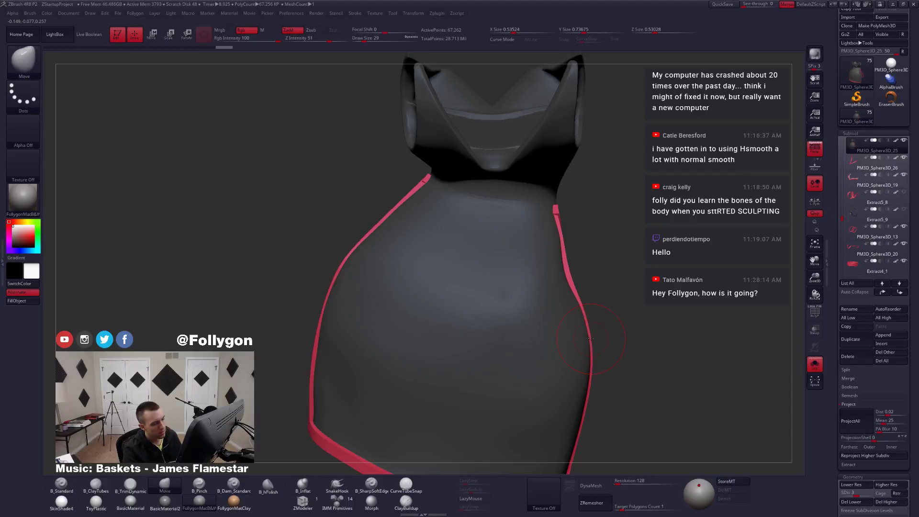
# Mask everything on the dress except its red trim and adjust the side trim below the waist, setting the Move brush's draw size to 33.
pyautogui.press('2')
pyautogui.click(597, 295)
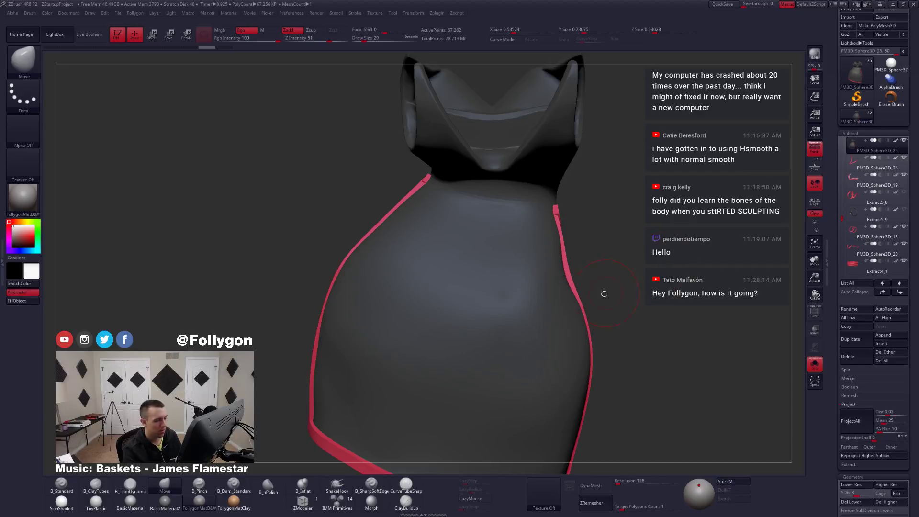
pyautogui.press('w')
pyautogui.keyDown('ctrl'); pyautogui.click(572, 285); pyautogui.keyUp('ctrl')
pyautogui.click(204, 34)
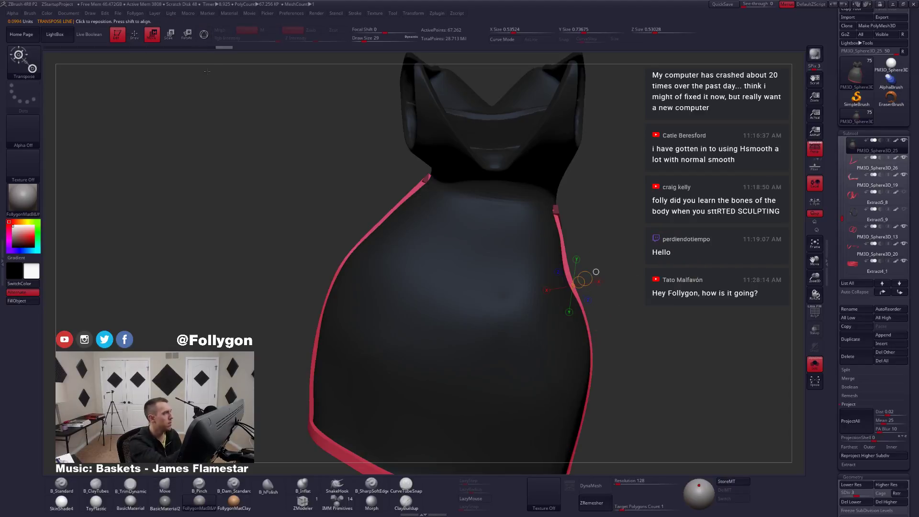
pyautogui.press('q')
pyautogui.press('space')
pyautogui.click(551, 272)
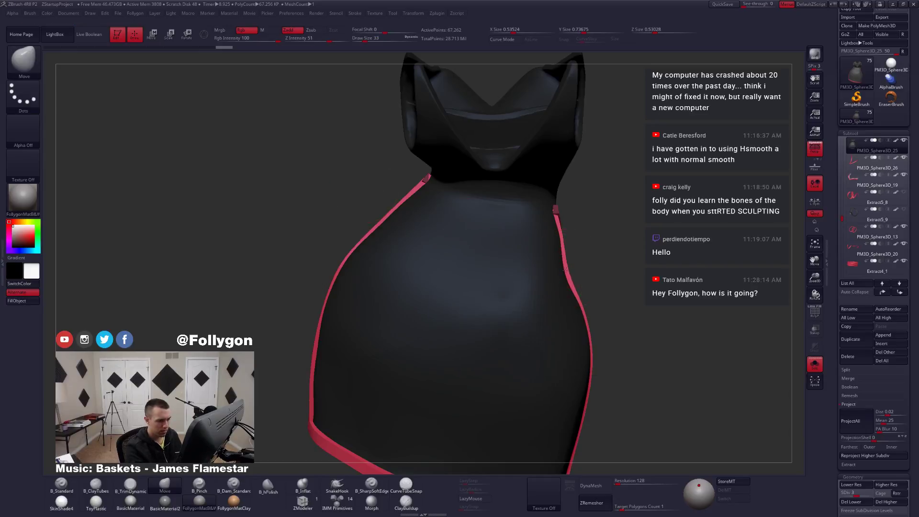
# Set the Move brush's draw size to 54 and work along the red trim of the skirt's back hem.
pyautogui.keyDown('ctrl'); pyautogui.moveTo(580, 312); pyautogui.dragTo(553, 296, button='right'); pyautogui.keyUp('ctrl')
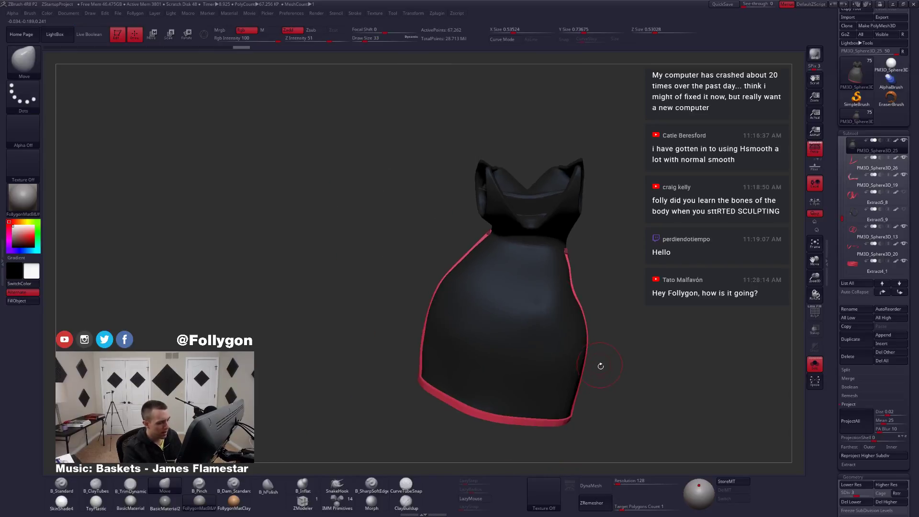
pyautogui.moveTo(601, 366)
pyautogui.keyDown('alt'); pyautogui.mouseDown(button='right')
pyautogui.moveTo(612, 323)
pyautogui.moveTo(549, 368)
pyautogui.mouseUp(button='right'); pyautogui.keyUp('alt')
pyautogui.press('space')
pyautogui.moveTo(525, 371); pyautogui.dragTo(529, 369)
pyautogui.moveTo(528, 370)
pyautogui.keyDown('alt'); pyautogui.mouseDown(button='right')
pyautogui.moveTo(538, 397)
pyautogui.moveTo(497, 392)
pyautogui.mouseUp(button='right'); pyautogui.keyUp('alt')
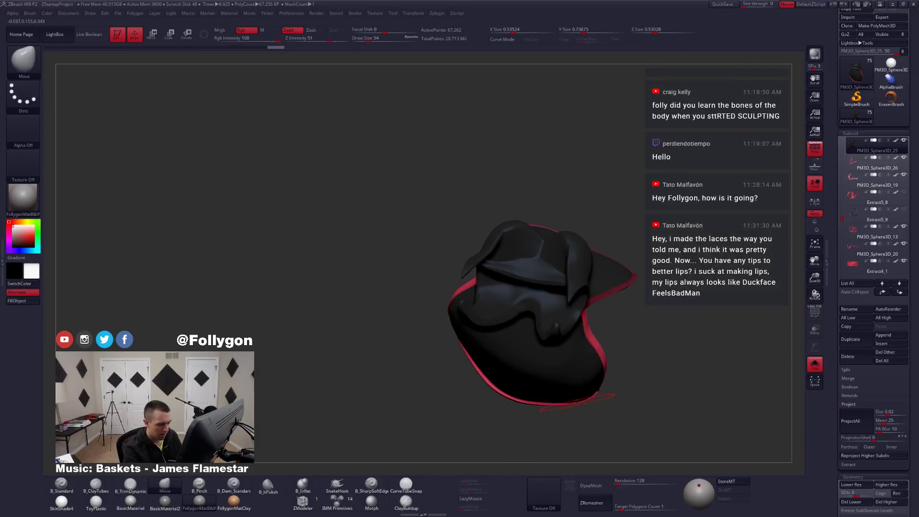
pyautogui.moveTo(543, 405)
pyautogui.mouseDown(button='right')
pyautogui.moveTo(531, 378)
pyautogui.moveTo(486, 391)
pyautogui.moveTo(525, 369)
pyautogui.moveTo(508, 420)
pyautogui.moveTo(570, 376)
pyautogui.moveTo(597, 376)
pyautogui.moveTo(607, 349)
pyautogui.moveTo(569, 360)
pyautogui.mouseUp(button='right')
# Lower the dress to subdivision level 1, examine its skirt on the whole character and isolate the dress again.
pyautogui.hotkey('shift', 'd')
pyautogui.hotkey('shift', 'd')
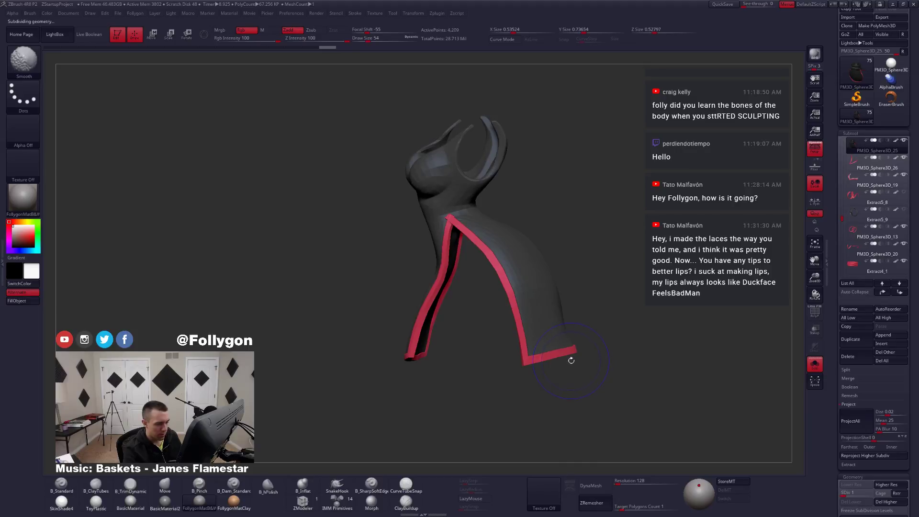
pyautogui.moveTo(566, 331)
pyautogui.keyDown('ctrl'); pyautogui.mouseDown(button='right')
pyautogui.moveTo(578, 348)
pyautogui.moveTo(579, 334)
pyautogui.mouseUp(button='right'); pyautogui.keyUp('ctrl')
pyautogui.hotkey('shift', 'f')
pyautogui.hotkey('shift', 'f')
pyautogui.hotkey('alt', 's')
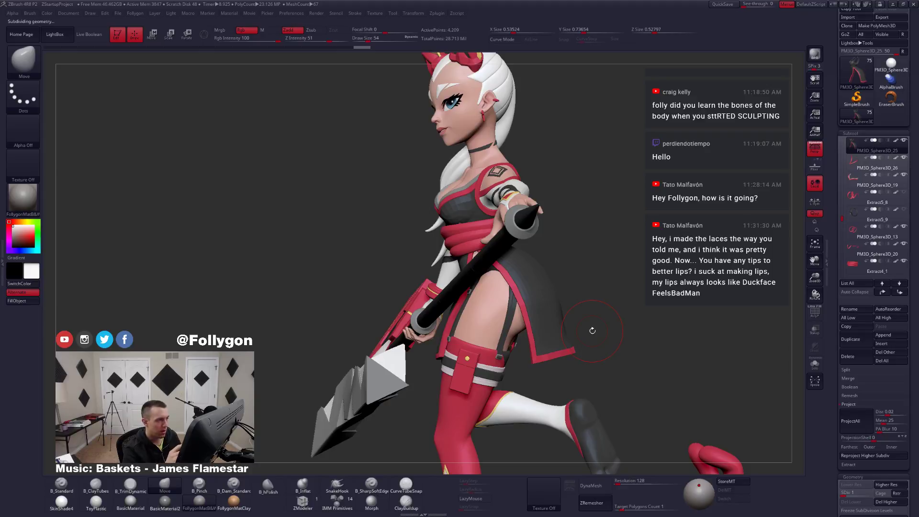
pyautogui.moveTo(625, 329); pyautogui.dragTo(629, 319, button='right')
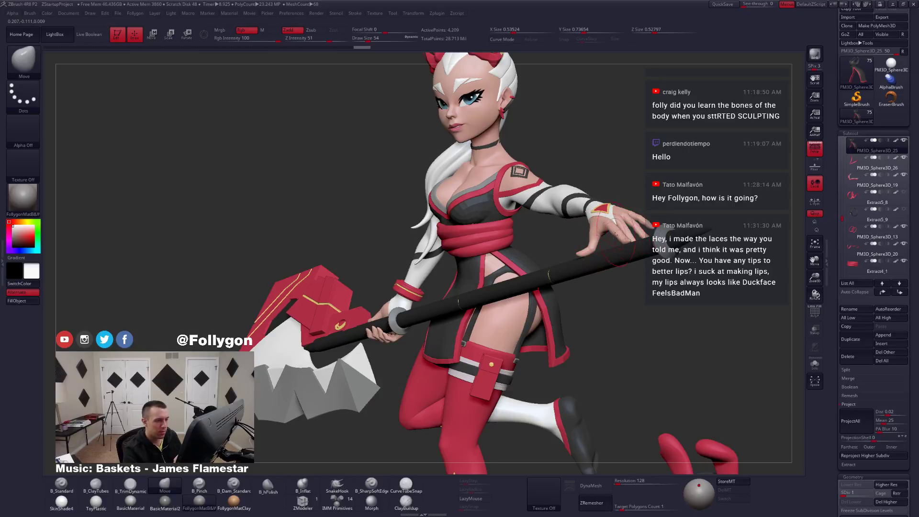
pyautogui.moveTo(611, 317)
pyautogui.mouseDown(button='right')
pyautogui.moveTo(623, 324)
pyautogui.moveTo(561, 332)
pyautogui.mouseUp(button='right')
pyautogui.hotkey('shift', 's')
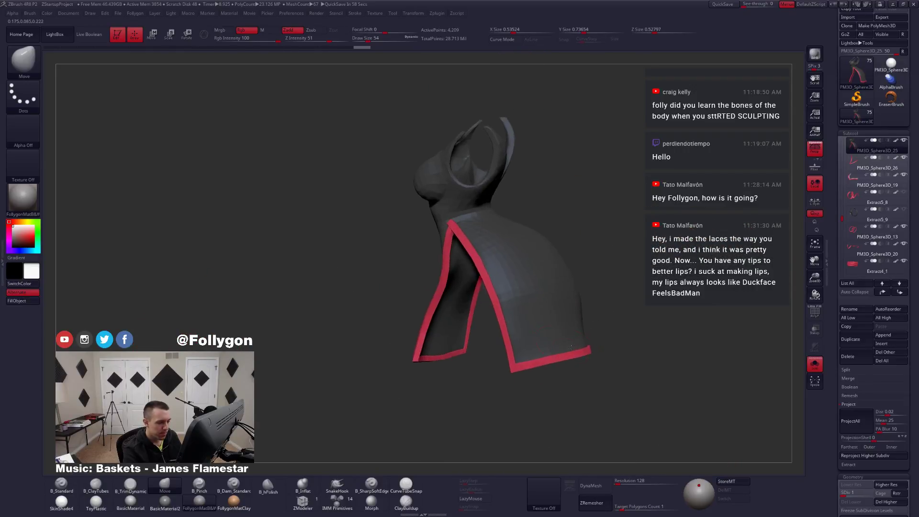
# Show the dress's wireframe, choose the Move brush and mask everything except the lower end of the back skirt panel.
pyautogui.hotkey('shift', 'f')
pyautogui.hotkey('shift', 'f')
pyautogui.hotkey('shift', 'f')
pyautogui.press('b')
pyautogui.press('m')
pyautogui.press('v')
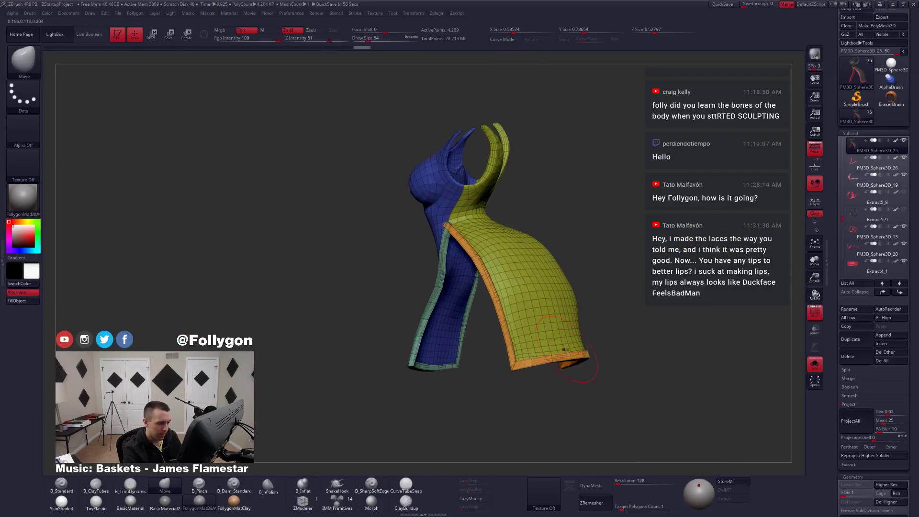
pyautogui.moveTo(539, 345); pyautogui.dragTo(533, 352, button='right')
pyautogui.press('ctrl')
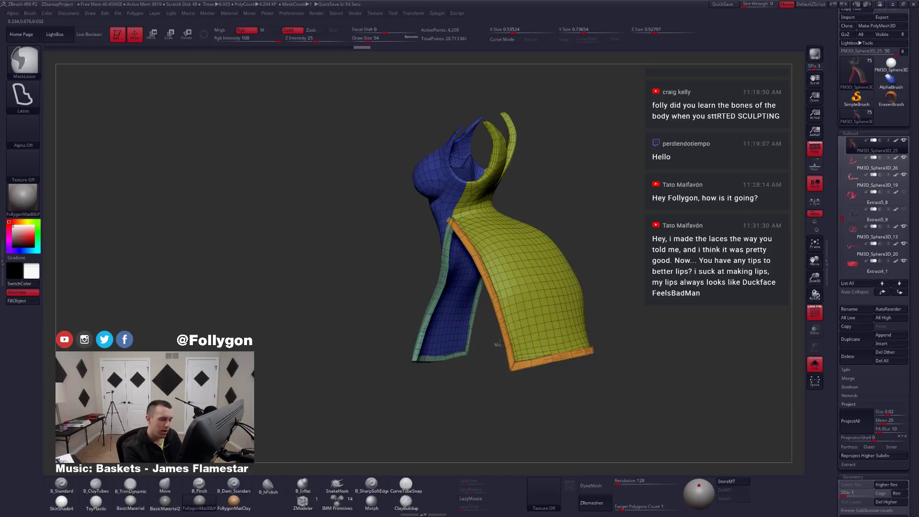
pyautogui.moveTo(581, 319)
pyautogui.keyDown('ctrl'); pyautogui.mouseDown()
pyautogui.moveTo(647, 338)
pyautogui.moveTo(484, 430)
pyautogui.moveTo(455, 425)
pyautogui.mouseUp(); pyautogui.keyUp('ctrl')
pyautogui.hotkey('ctrl', 'i')
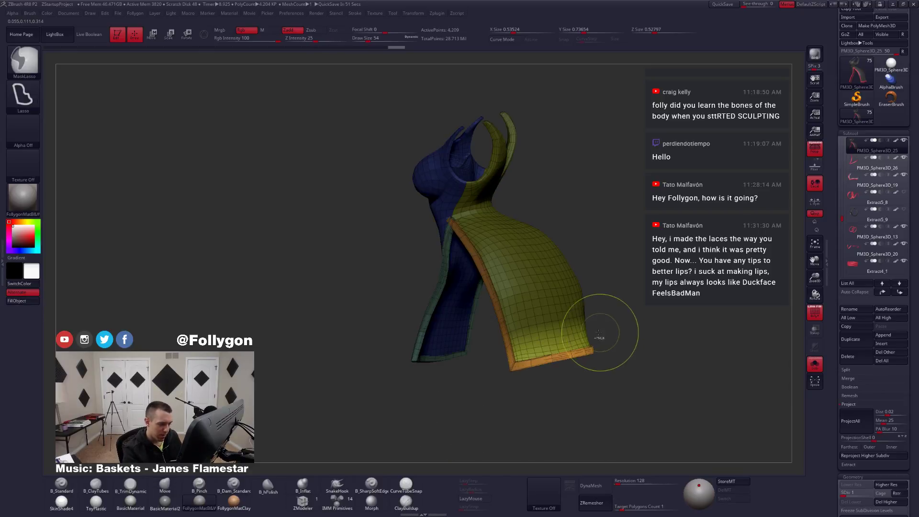
# Isolate the dress's back panel polygroup and set the Move brush's draw size to 62 for work on its hem.
pyautogui.hotkey('ctrl', 'shift')
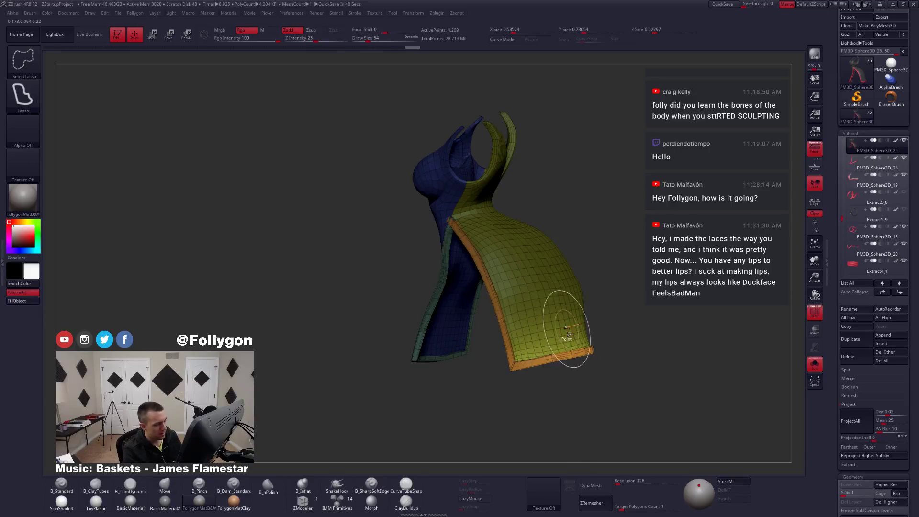
pyautogui.keyDown('ctrl'); pyautogui.keyDown('shift'); pyautogui.click(566, 328); pyautogui.keyUp('shift'); pyautogui.keyUp('ctrl')
pyautogui.press('space')
pyautogui.moveTo(564, 335); pyautogui.dragTo(567, 335)
pyautogui.moveTo(622, 353)
pyautogui.mouseDown()
pyautogui.moveTo(566, 354)
pyautogui.moveTo(568, 339)
pyautogui.mouseUp()
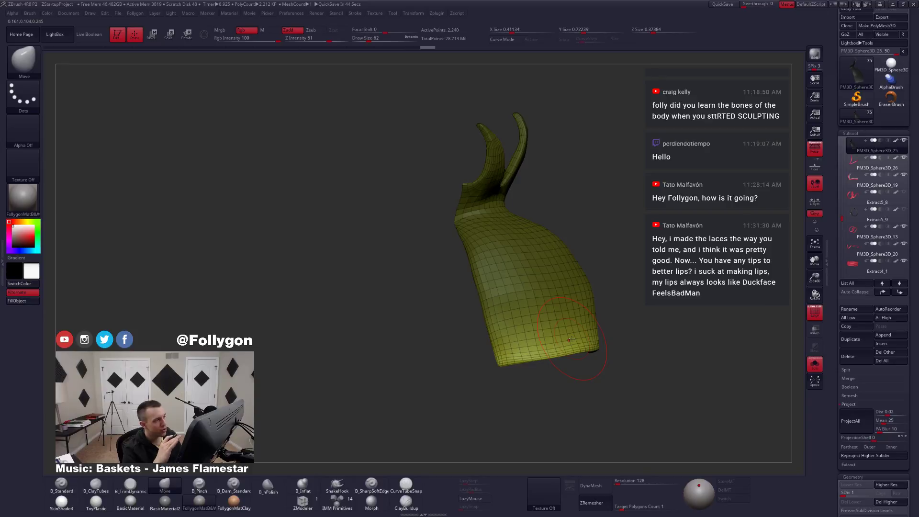
pyautogui.press('space')
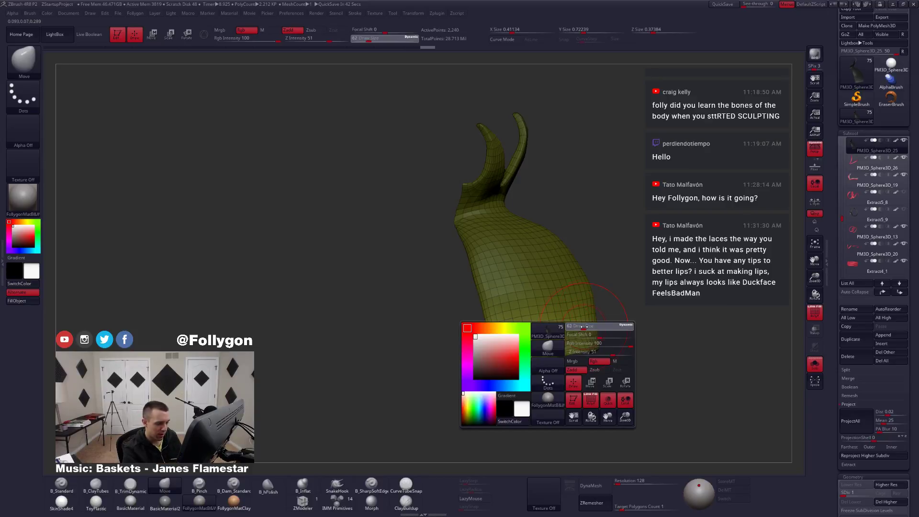
pyautogui.moveTo(619, 334)
pyautogui.mouseDown()
pyautogui.moveTo(603, 332)
pyautogui.moveTo(589, 388)
pyautogui.moveTo(583, 332)
pyautogui.moveTo(588, 369)
pyautogui.moveTo(587, 350)
pyautogui.moveTo(541, 380)
pyautogui.moveTo(626, 340)
pyautogui.moveTo(612, 328)
pyautogui.mouseUp()
# Redo the mask around the lower end of the isolated back panel and shape its hem with the Move brush.
pyautogui.keyDown('ctrl'); pyautogui.click(598, 348); pyautogui.keyUp('ctrl')
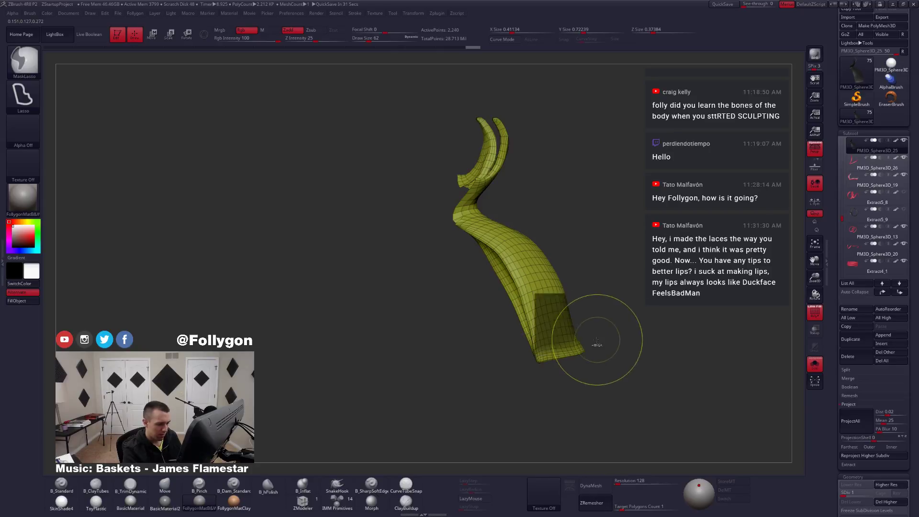
pyautogui.keyDown('ctrl'); pyautogui.click(601, 345); pyautogui.keyUp('ctrl')
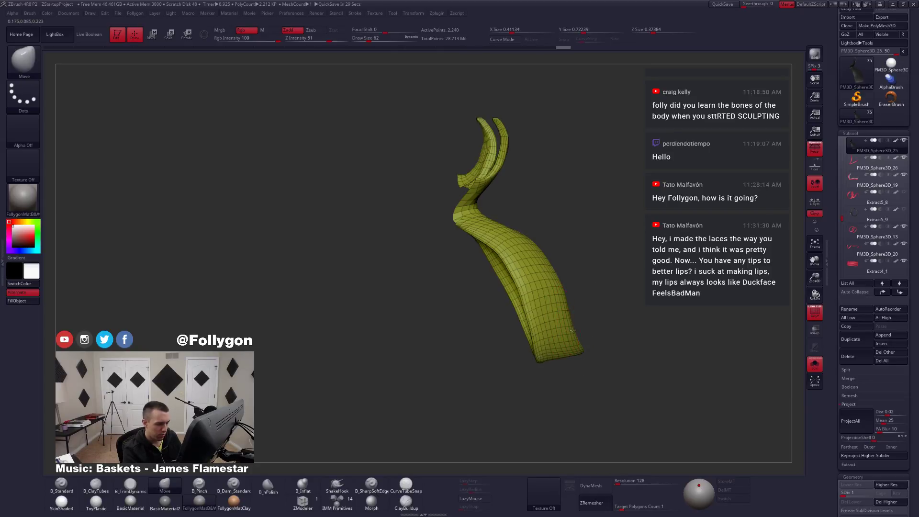
pyautogui.moveTo(575, 336); pyautogui.dragTo(584, 330, button='right')
pyautogui.moveTo(586, 328)
pyautogui.mouseDown()
pyautogui.moveTo(569, 344)
pyautogui.moveTo(598, 313)
pyautogui.moveTo(611, 331)
pyautogui.mouseUp()
pyautogui.moveTo(610, 330); pyautogui.dragTo(618, 330, button='right')
# Unhide the rest of the dress, turn off its wireframe and reduce the Move brush's size.
pyautogui.moveTo(845, 376); pyautogui.dragTo(844, 192)
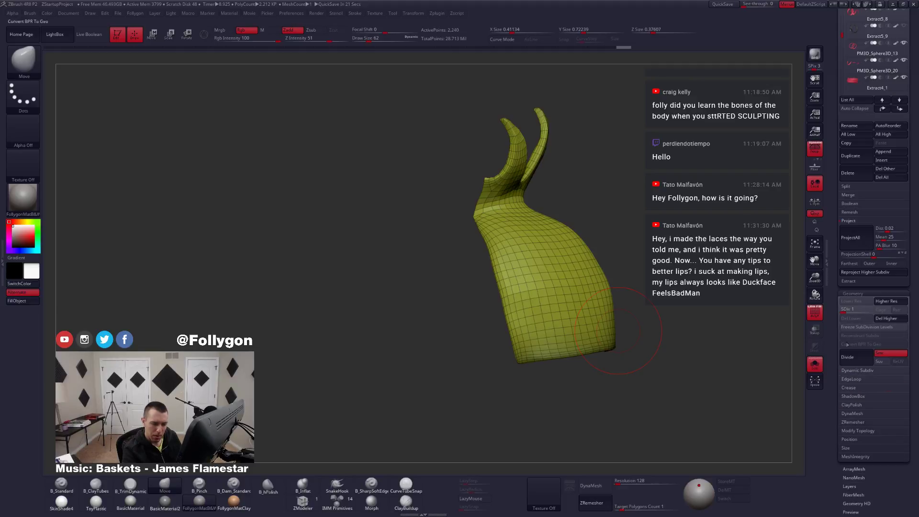
pyautogui.scroll(6, 856, 369)
pyautogui.moveTo(617, 325)
pyautogui.mouseDown()
pyautogui.moveTo(581, 335)
pyautogui.moveTo(646, 320)
pyautogui.moveTo(591, 349)
pyautogui.moveTo(683, 326)
pyautogui.moveTo(628, 326)
pyautogui.moveTo(639, 331)
pyautogui.moveTo(627, 343)
pyautogui.moveTo(610, 338)
pyautogui.mouseUp()
pyautogui.keyDown('ctrl'); pyautogui.keyDown('shift'); pyautogui.click(639, 316); pyautogui.keyUp('shift'); pyautogui.keyUp('ctrl')
pyautogui.hotkey('shift', 'f')
pyautogui.press('w')
pyautogui.press('q')
pyautogui.press('space')
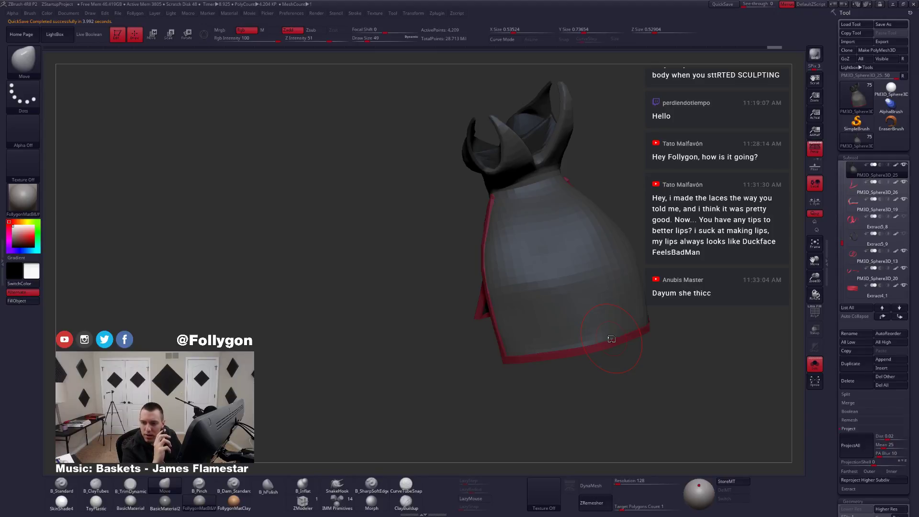
# Switch to the ClayTubes brush, inspect the back skirt panel on its own from several angles and unhide the whole dress.
pyautogui.moveTo(611, 339)
pyautogui.keyDown('alt'); pyautogui.mouseDown(button='right')
pyautogui.moveTo(588, 354)
pyautogui.moveTo(619, 332)
pyautogui.mouseUp(button='right'); pyautogui.keyUp('alt')
pyautogui.moveTo(560, 343)
pyautogui.mouseDown(button='right')
pyautogui.moveTo(563, 377)
pyautogui.moveTo(542, 380)
pyautogui.moveTo(583, 338)
pyautogui.moveTo(559, 341)
pyautogui.moveTo(618, 318)
pyautogui.mouseUp(button='right')
pyautogui.keyDown('ctrl'); pyautogui.keyDown('shift'); pyautogui.click(559, 345); pyautogui.keyUp('shift'); pyautogui.keyUp('ctrl')
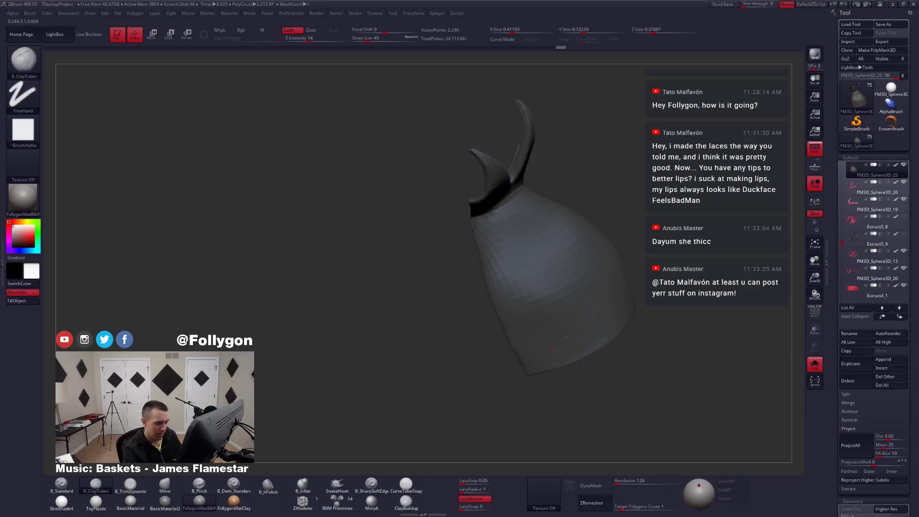
pyautogui.moveTo(610, 328); pyautogui.dragTo(655, 295, button='right')
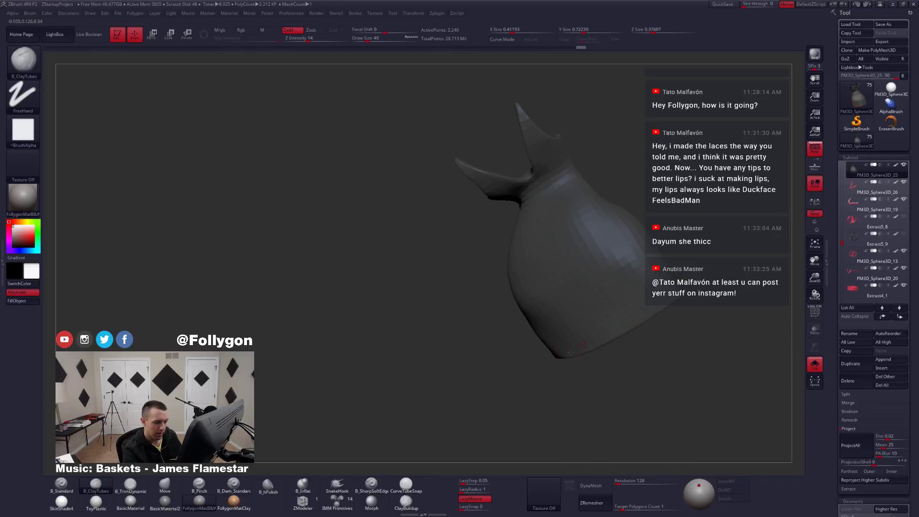
pyautogui.moveTo(570, 353)
pyautogui.mouseDown(button='right')
pyautogui.moveTo(624, 335)
pyautogui.moveTo(598, 324)
pyautogui.mouseUp(button='right')
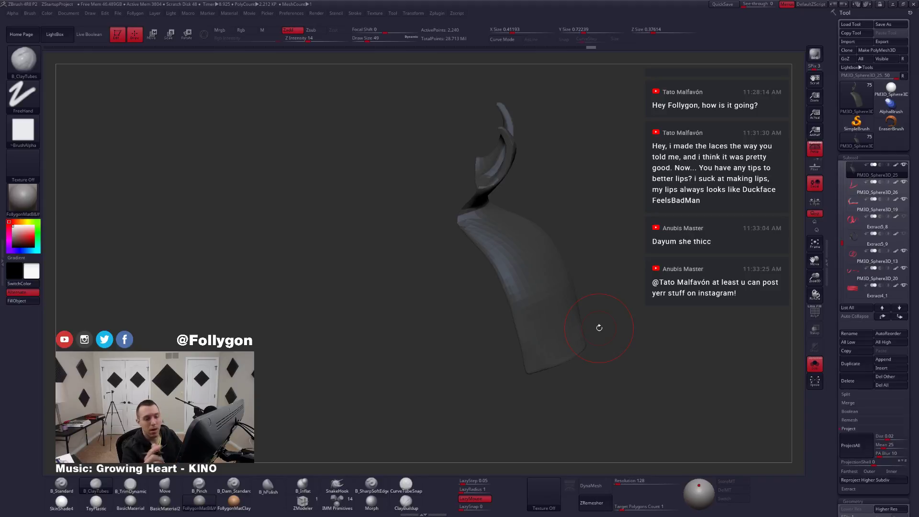
pyautogui.moveTo(598, 327); pyautogui.dragTo(513, 330)
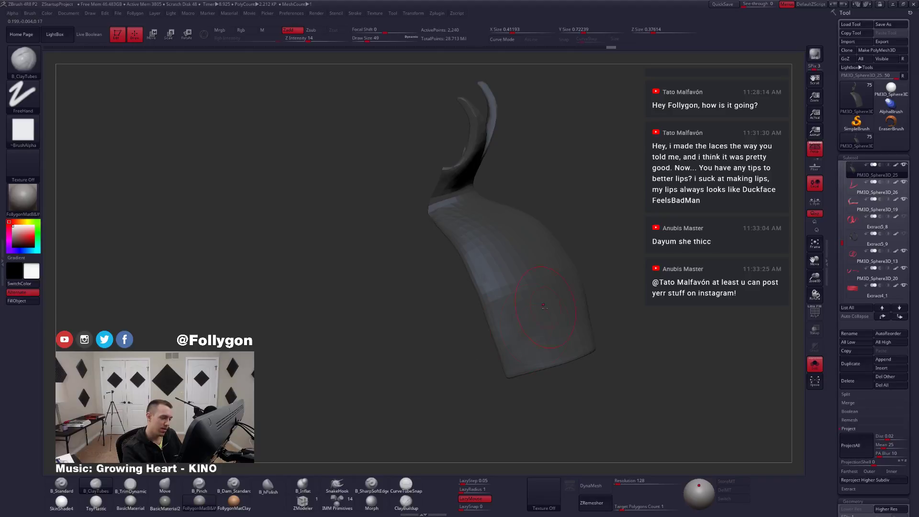
pyautogui.moveTo(576, 341); pyautogui.dragTo(536, 335)
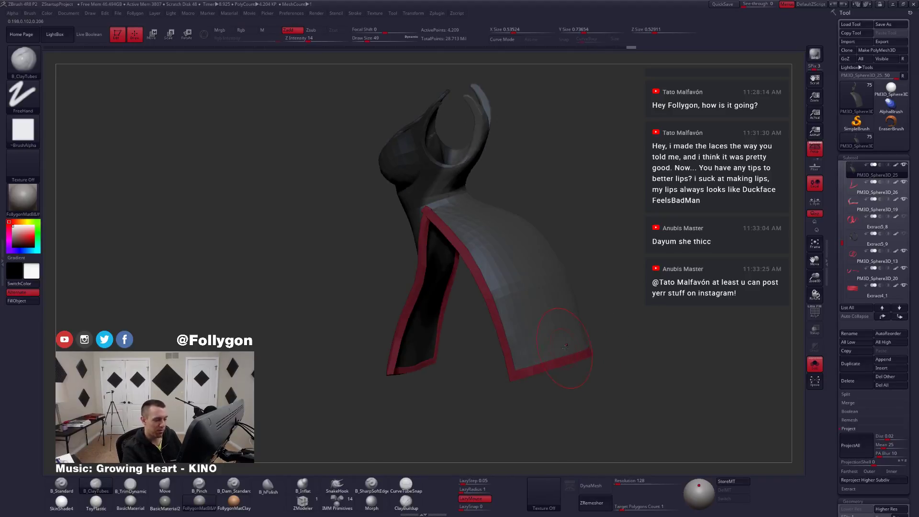
# Subdivide the dress, build up the lower back skirt panel with ClayTubes strokes and smooth them out.
pyautogui.hotkey('ctrl', 'd')
pyautogui.moveTo(598, 316); pyautogui.dragTo(502, 297)
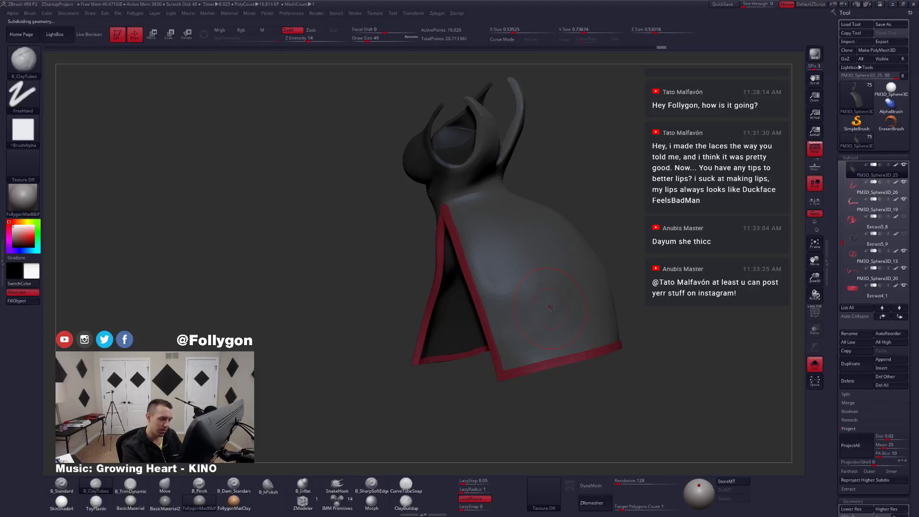
pyautogui.moveTo(575, 327); pyautogui.dragTo(555, 345)
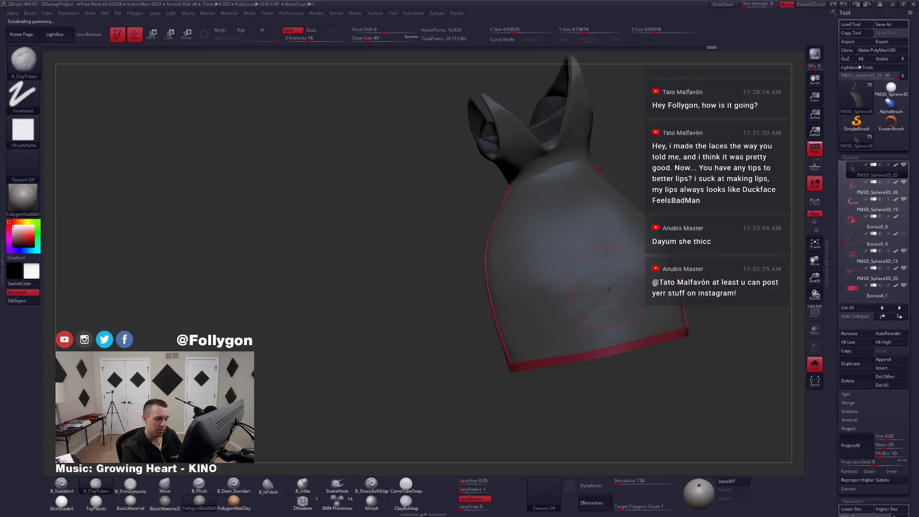
pyautogui.moveTo(609, 288)
pyautogui.mouseDown(button='right')
pyautogui.moveTo(637, 295)
pyautogui.moveTo(610, 306)
pyautogui.mouseUp(button='right')
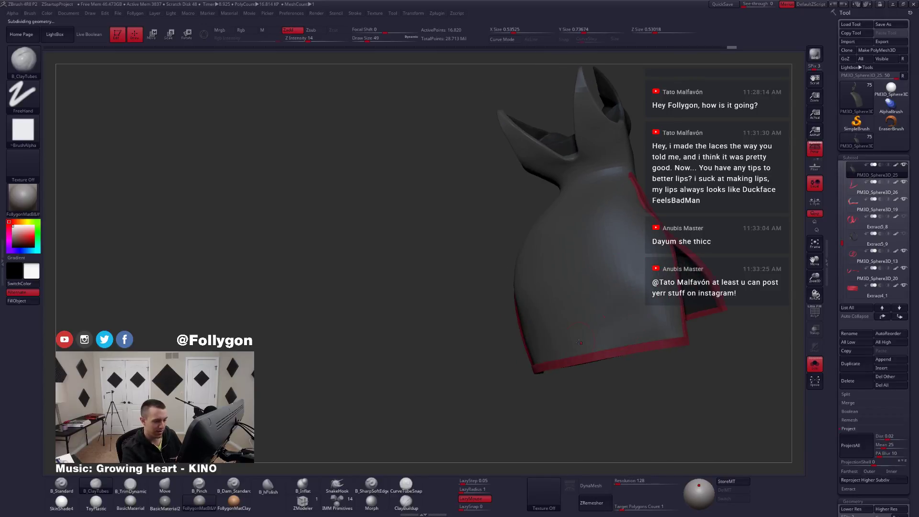
pyautogui.moveTo(579, 342); pyautogui.dragTo(610, 309)
pyautogui.press('shift')
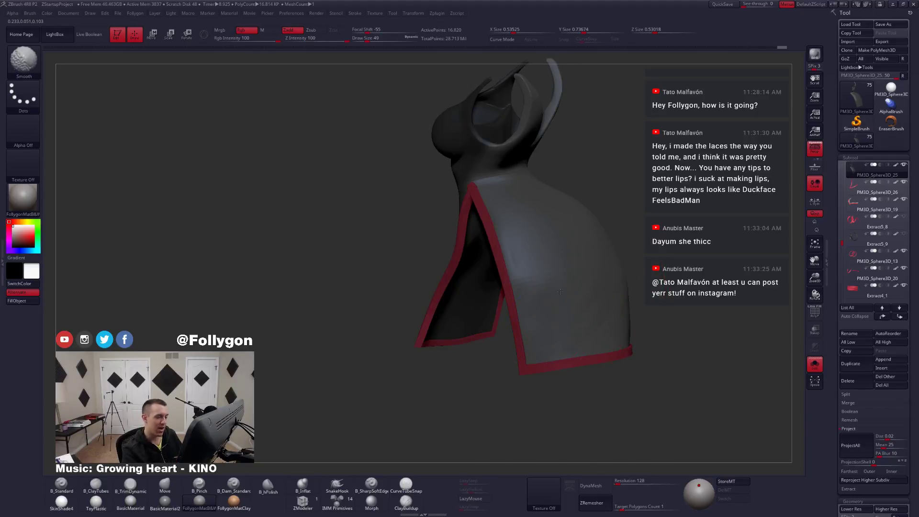
pyautogui.keyDown('shift'); pyautogui.moveTo(607, 295); pyautogui.dragTo(651, 312); pyautogui.keyUp('shift')
pyautogui.moveTo(663, 277)
pyautogui.mouseDown(button='right')
pyautogui.moveTo(635, 327)
pyautogui.moveTo(651, 331)
pyautogui.mouseUp(button='right')
pyautogui.press('shift')
pyautogui.press('shift')
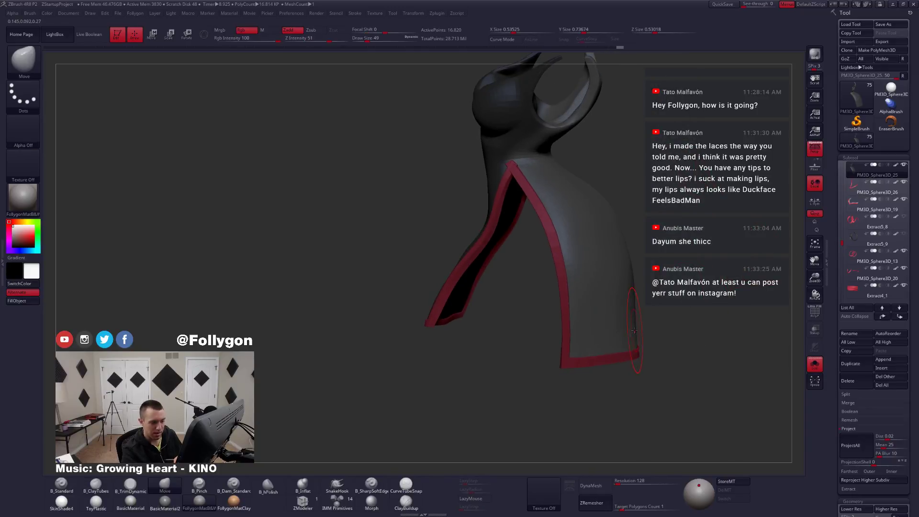
# Switch to the Move brush and reshape the rear lower corner of the skirt, checking it with the dress isolated.
pyautogui.press('ctrl')
pyautogui.press('b')
pyautogui.press('m')
pyautogui.press('v')
pyautogui.moveTo(634, 330); pyautogui.dragTo(616, 333)
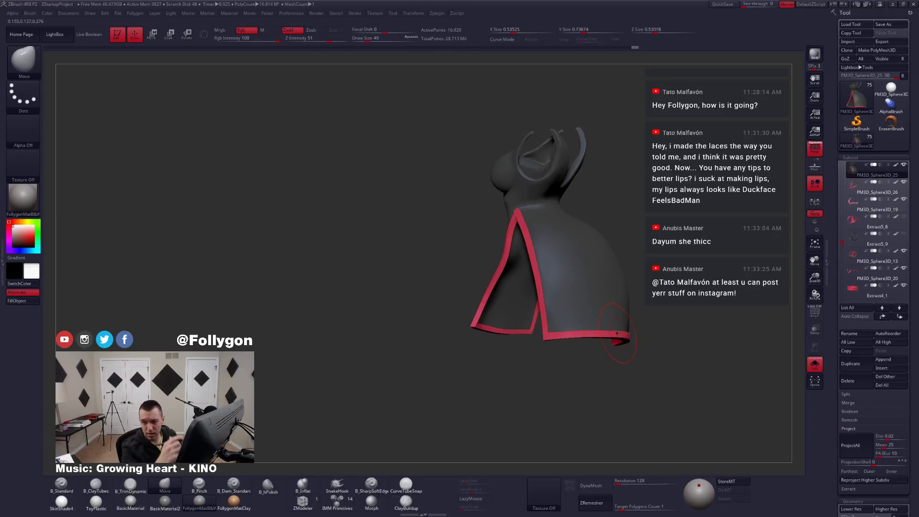
pyautogui.hotkey('alt', 's')
pyautogui.moveTo(620, 314); pyautogui.dragTo(601, 367)
pyautogui.hotkey('alt', 's')
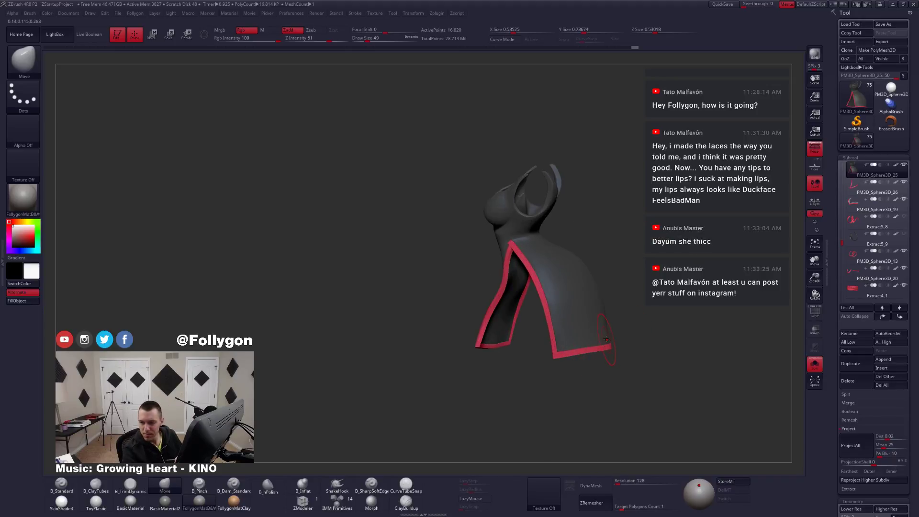
pyautogui.moveTo(598, 355)
pyautogui.mouseDown()
pyautogui.moveTo(595, 335)
pyautogui.moveTo(597, 353)
pyautogui.moveTo(576, 354)
pyautogui.moveTo(603, 359)
pyautogui.moveTo(593, 354)
pyautogui.mouseUp()
# Mask the dress except its red trim, adjust the back hem with the Move brush at draw size 54 and clear the mask.
pyautogui.press('w')
pyautogui.keyDown('ctrl'); pyautogui.click(586, 346); pyautogui.keyUp('ctrl')
pyautogui.press('q')
pyautogui.keyDown('ctrl'); pyautogui.click(588, 378); pyautogui.keyUp('ctrl')
pyautogui.press('space')
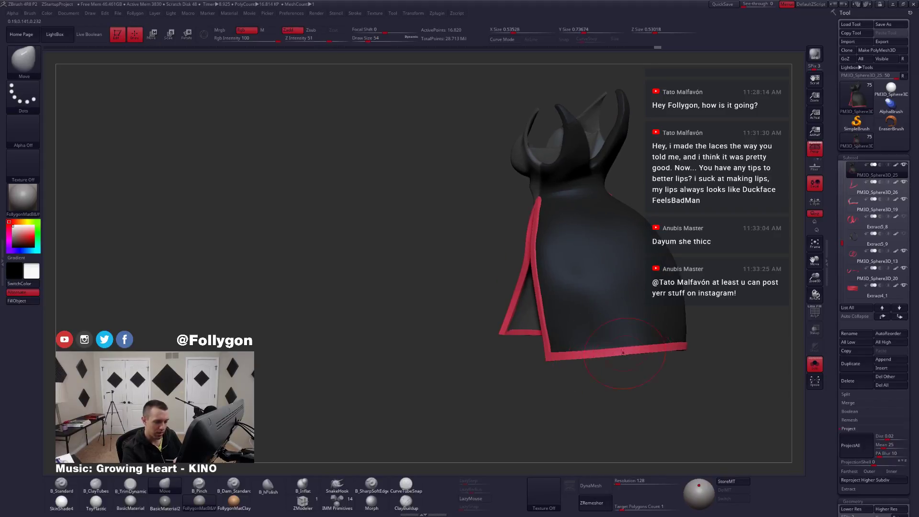
pyautogui.moveTo(622, 353); pyautogui.dragTo(598, 354, button='right')
pyautogui.moveTo(599, 354); pyautogui.dragTo(599, 351)
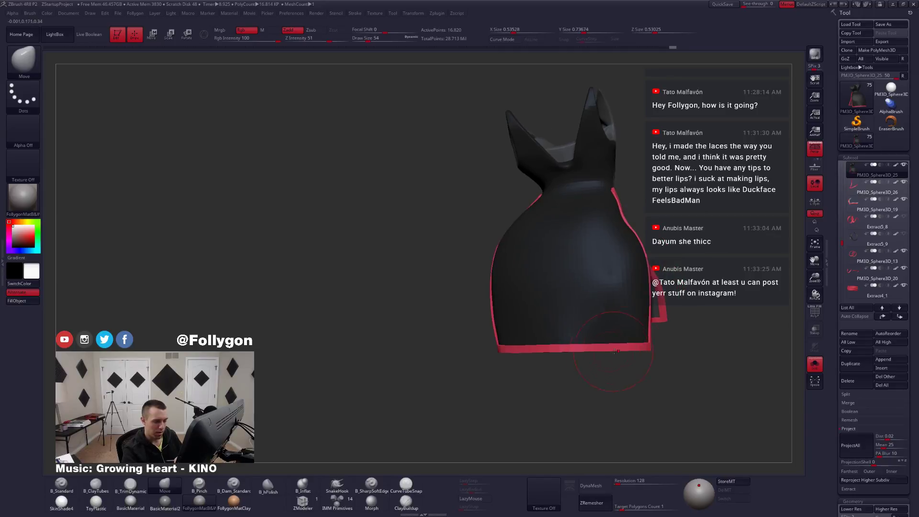
pyautogui.moveTo(637, 334); pyautogui.dragTo(657, 316, button='right')
pyautogui.moveTo(593, 330)
pyautogui.mouseDown(button='right')
pyautogui.moveTo(610, 328)
pyautogui.moveTo(645, 297)
pyautogui.mouseUp(button='right')
pyautogui.keyDown('ctrl'); pyautogui.moveTo(700, 289); pyautogui.dragTo(707, 297); pyautogui.keyUp('ctrl')
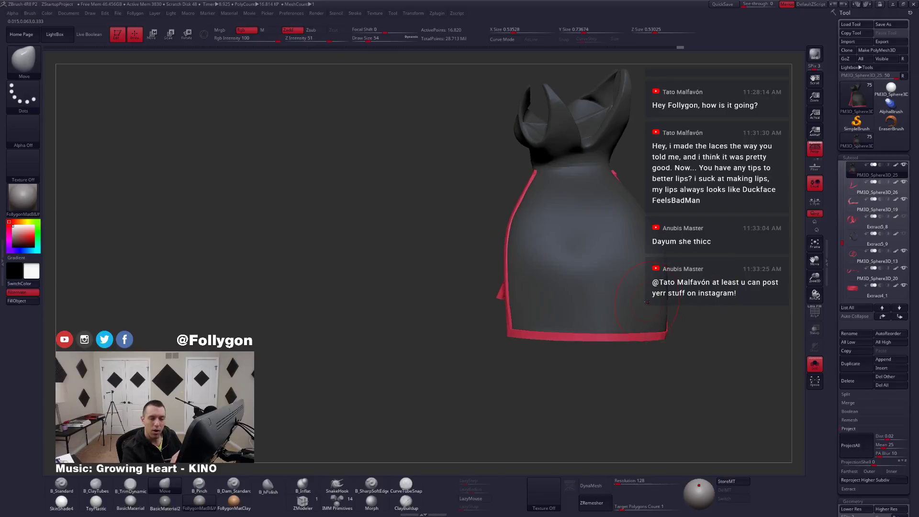
# Shape the back skirt panel's hem with the Move brush at draw size 74 and refine it at draw size 56.
pyautogui.moveTo(646, 301)
pyautogui.mouseDown(button='right')
pyautogui.moveTo(591, 380)
pyautogui.moveTo(627, 334)
pyautogui.moveTo(611, 340)
pyautogui.mouseUp(button='right')
pyautogui.press('space')
pyautogui.moveTo(611, 339); pyautogui.dragTo(615, 339)
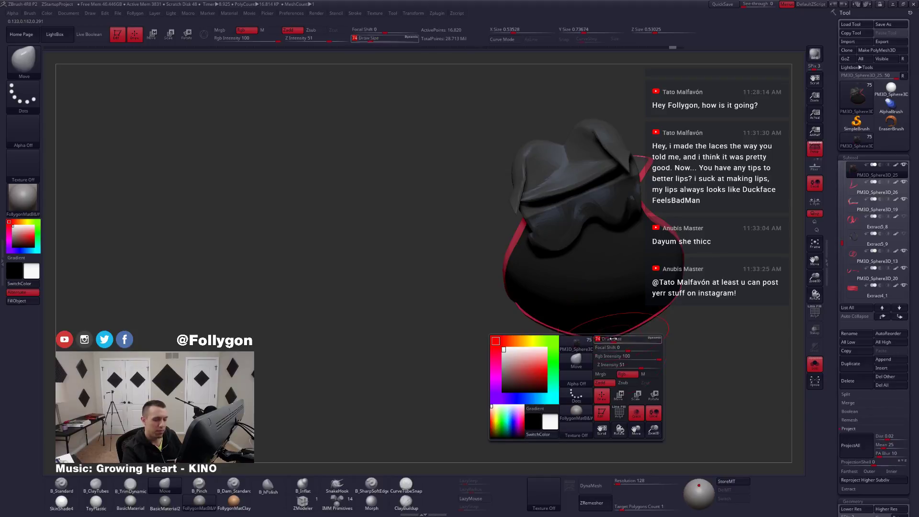
pyautogui.moveTo(615, 339); pyautogui.dragTo(614, 344, button='right')
pyautogui.moveTo(653, 312); pyautogui.dragTo(619, 366, button='right')
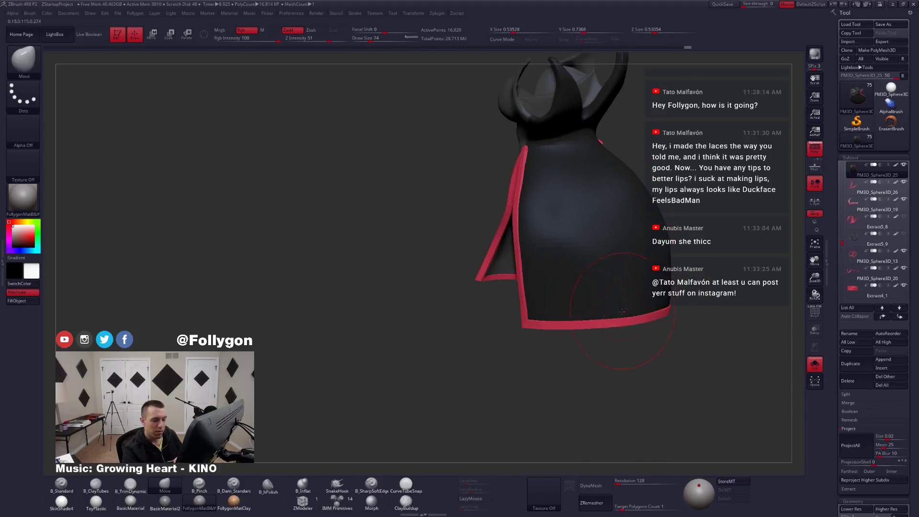
pyautogui.moveTo(640, 316); pyautogui.dragTo(612, 336, button='right')
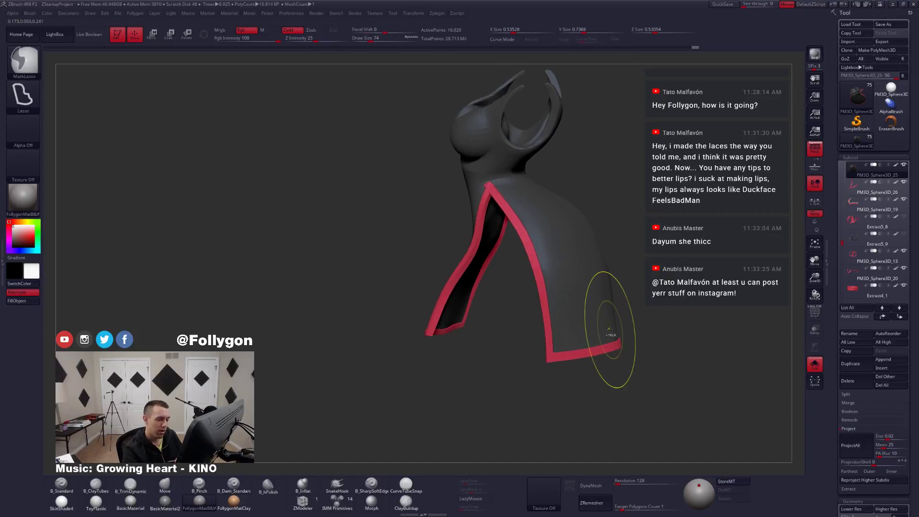
pyautogui.press('space')
pyautogui.moveTo(609, 321); pyautogui.dragTo(606, 320)
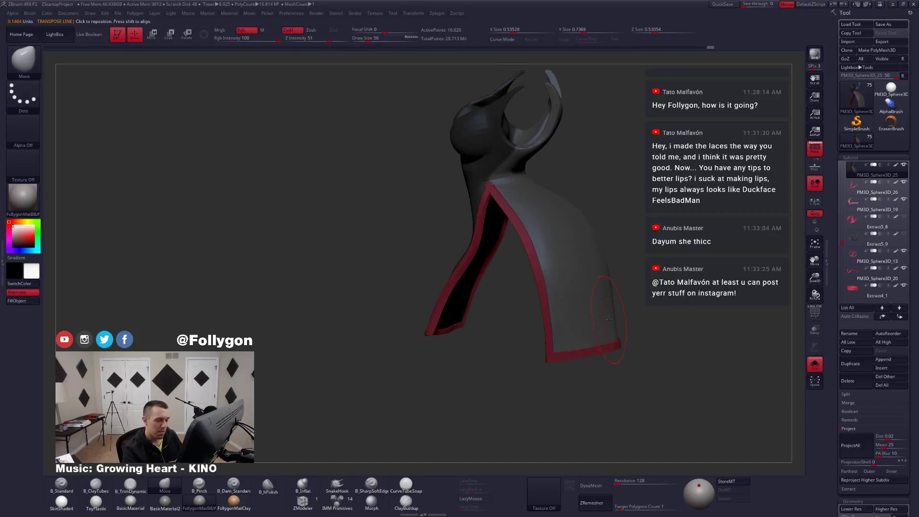
pyautogui.moveTo(616, 328); pyautogui.dragTo(594, 325, button='right')
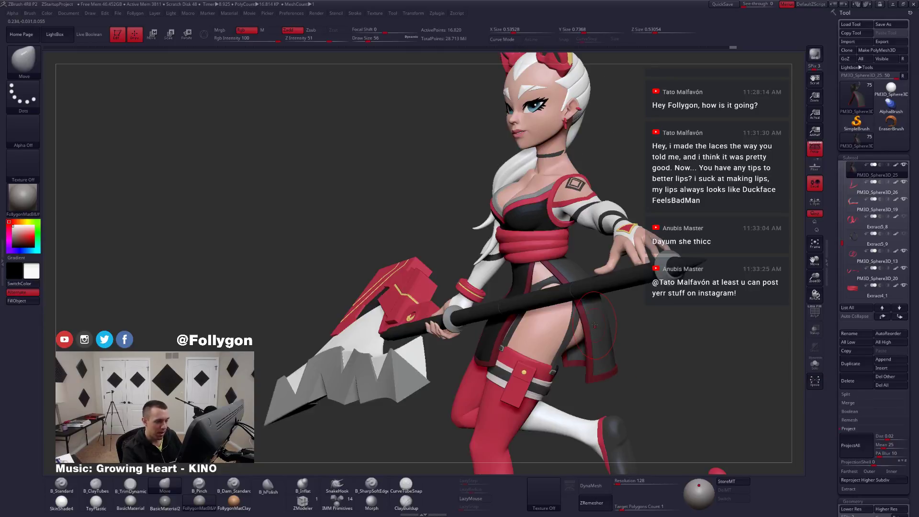
# Adjust the side of the back skirt panel with the Move brush at draw size 71, alternating between the full character and the isolated dress.
pyautogui.press('space')
pyautogui.moveTo(595, 325); pyautogui.dragTo(606, 326)
pyautogui.moveTo(608, 327)
pyautogui.keyDown('alt'); pyautogui.mouseDown(button='right')
pyautogui.moveTo(601, 346)
pyautogui.moveTo(576, 306)
pyautogui.mouseUp(button='right'); pyautogui.keyUp('alt')
pyautogui.press('space')
pyautogui.moveTo(594, 326); pyautogui.dragTo(590, 326)
pyautogui.moveTo(589, 326); pyautogui.dragTo(551, 315, button='right')
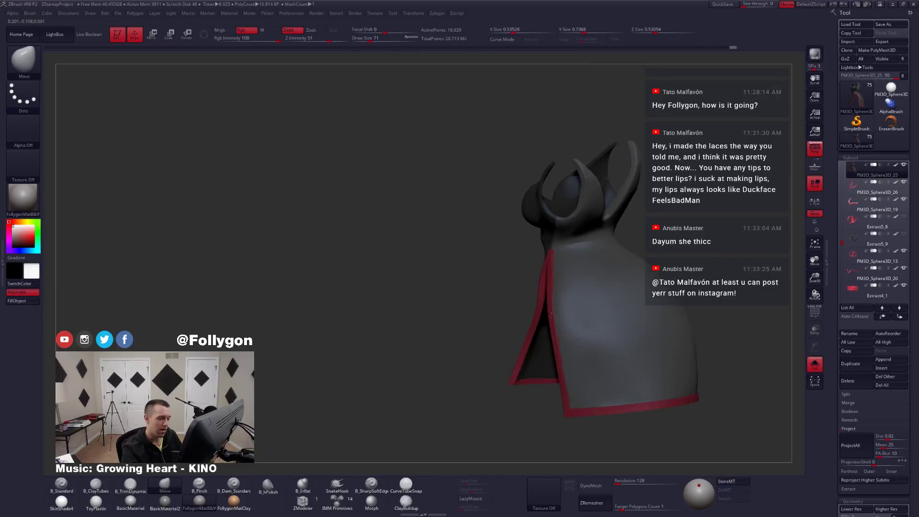
# Switch to the TrimDynamic brush at draw size 44 and flatten the surface of the back skirt panel near its front edge.
pyautogui.press('3')
pyautogui.press('space')
pyautogui.moveTo(568, 326); pyautogui.dragTo(557, 325)
pyautogui.moveTo(562, 301); pyautogui.dragTo(564, 277, button='right')
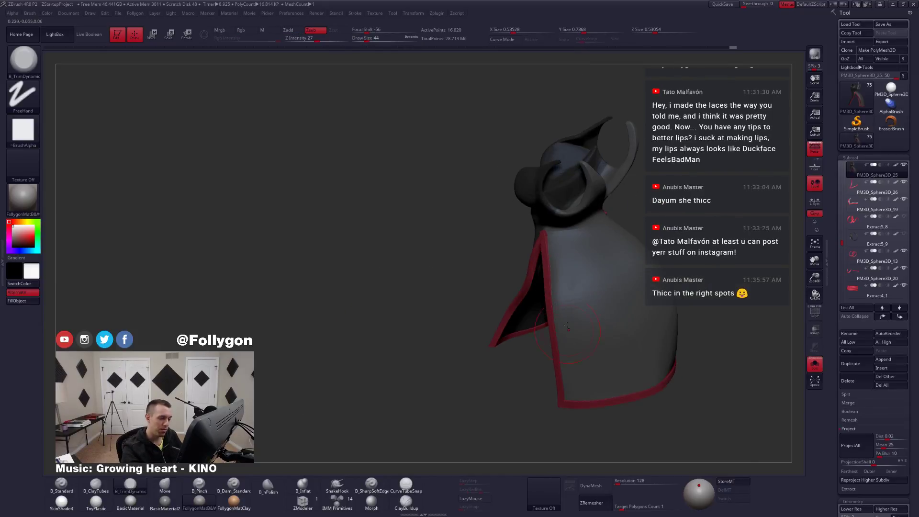
pyautogui.moveTo(562, 313); pyautogui.dragTo(556, 297)
pyautogui.moveTo(557, 301); pyautogui.dragTo(535, 333, button='right')
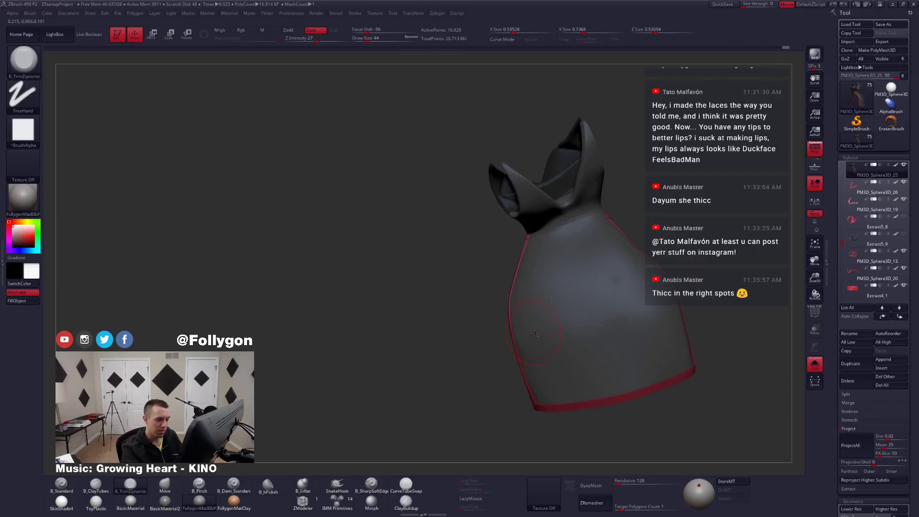
pyautogui.moveTo(589, 351); pyautogui.dragTo(615, 338, button='right')
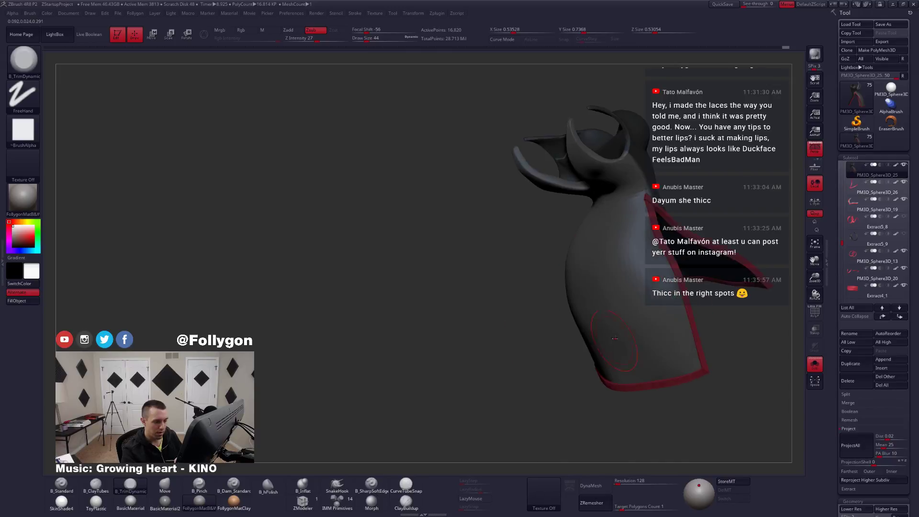
pyautogui.moveTo(642, 307)
pyautogui.mouseDown(button='right')
pyautogui.moveTo(625, 334)
pyautogui.moveTo(641, 345)
pyautogui.moveTo(641, 330)
pyautogui.moveTo(643, 343)
pyautogui.moveTo(683, 319)
pyautogui.moveTo(672, 322)
pyautogui.moveTo(667, 297)
pyautogui.mouseUp(button='right')
# Show the full character, lower the dress's subdivision level, unhide the hood and scarf and leave the wireframe off.
pyautogui.hotkey('shift', 's')
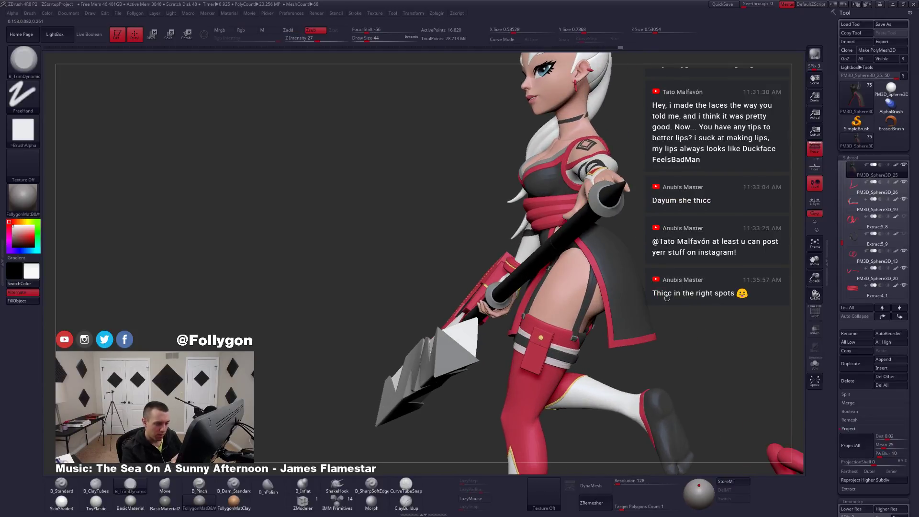
pyautogui.hotkey('shift', 'f')
pyautogui.hotkey('shift', 'd')
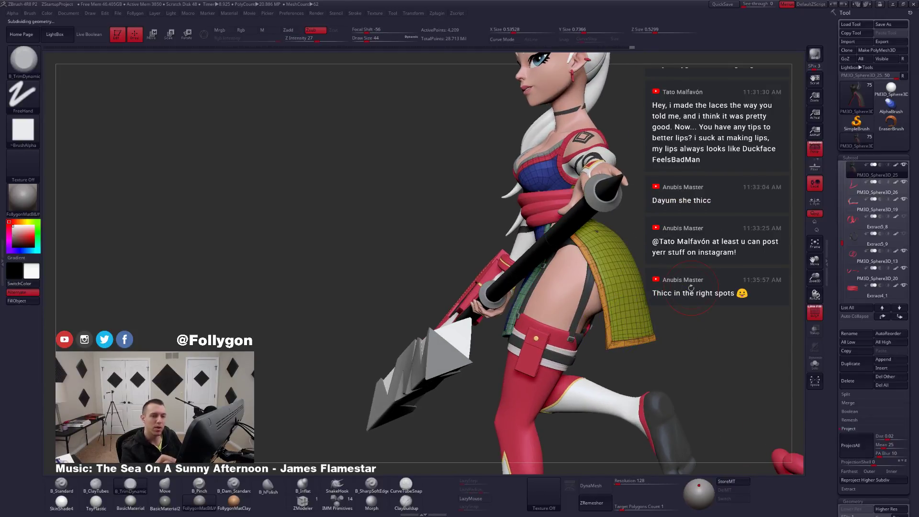
pyautogui.click(903, 234)
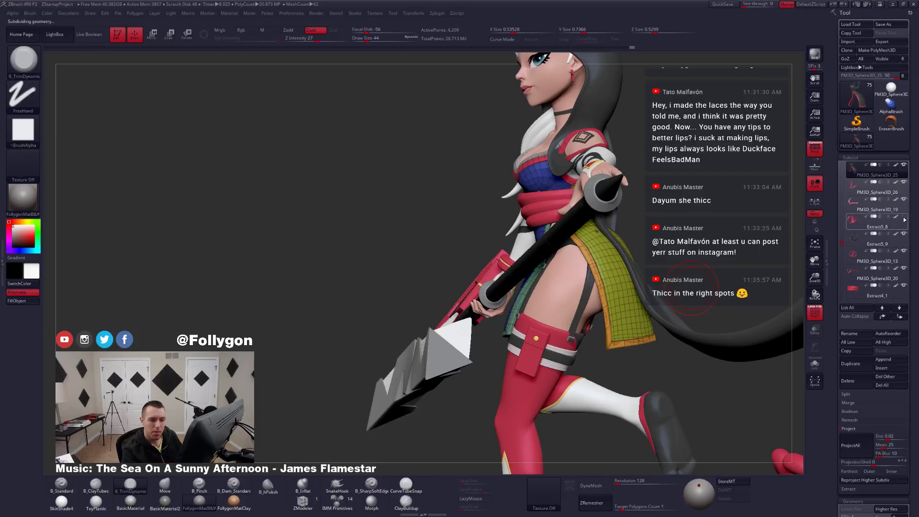
pyautogui.hotkey('shift', 'f')
# Switch to the Move brush, set its draw size to 116 and reshape the back skirt panel beside the scarf.
pyautogui.press('b')
pyautogui.press('m')
pyautogui.press('v')
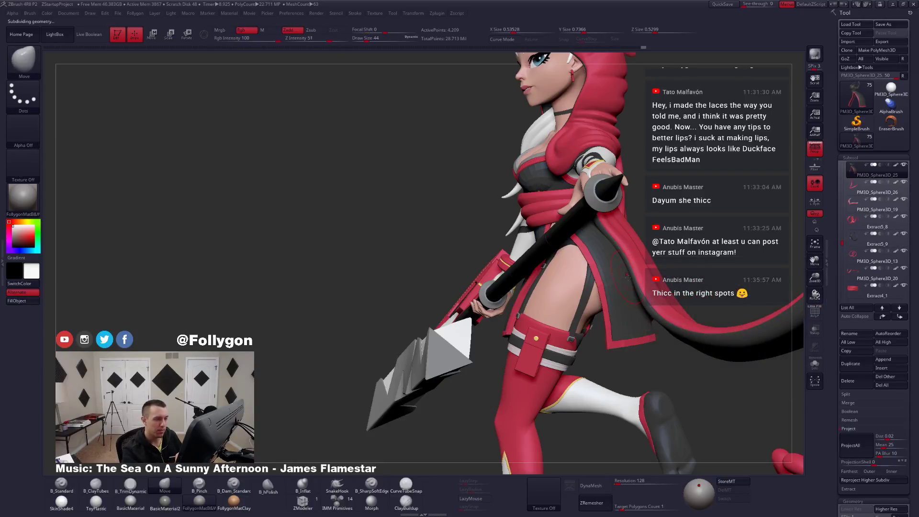
pyautogui.keyDown('ctrl'); pyautogui.moveTo(675, 378); pyautogui.dragTo(672, 332, button='right'); pyautogui.keyUp('ctrl')
pyautogui.moveTo(672, 332)
pyautogui.mouseDown()
pyautogui.moveTo(712, 332)
pyautogui.moveTo(680, 331)
pyautogui.mouseUp()
pyautogui.moveTo(592, 326); pyautogui.dragTo(572, 332)
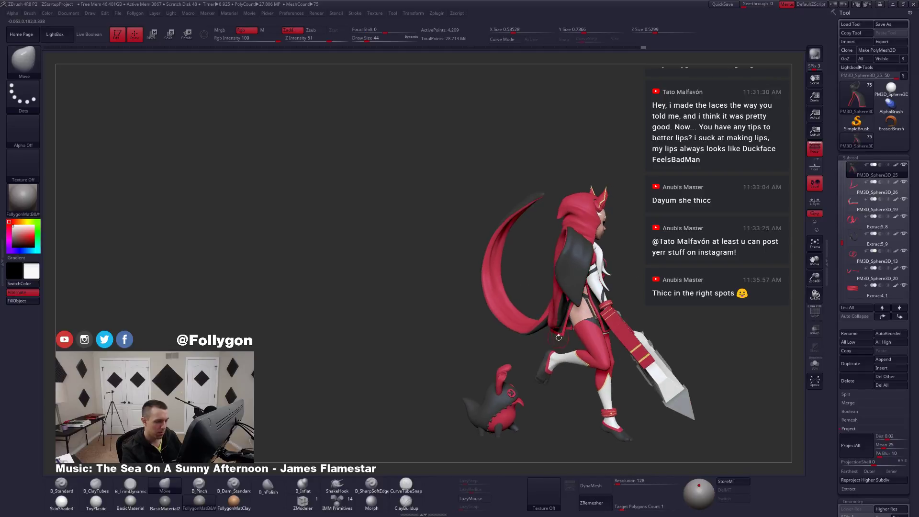
pyautogui.press('space')
pyautogui.moveTo(568, 335)
pyautogui.keyDown('alt'); pyautogui.mouseDown(button='right')
pyautogui.moveTo(564, 317)
pyautogui.moveTo(559, 335)
pyautogui.mouseUp(button='right'); pyautogui.keyUp('alt')
pyautogui.press('space')
pyautogui.click(558, 335)
pyautogui.moveTo(562, 336); pyautogui.dragTo(565, 338)
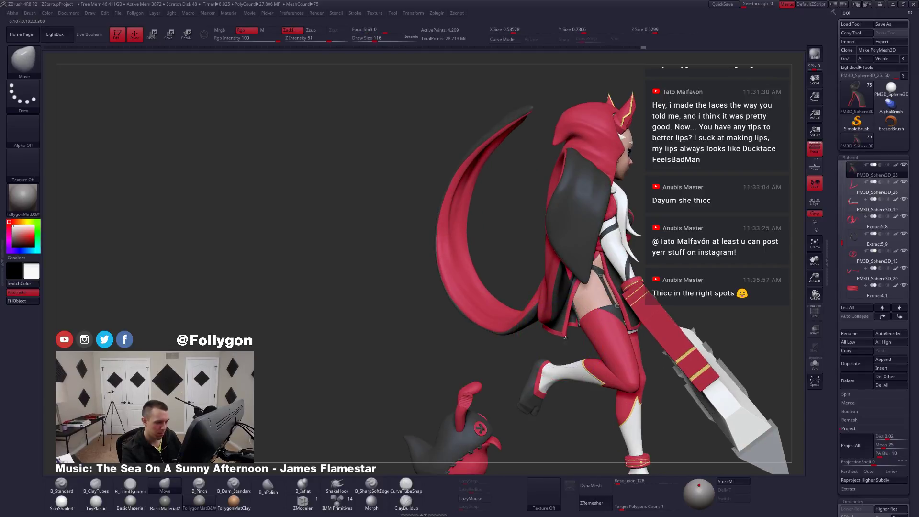
# Refine the back skirt panel at the higher and lower subdivision levels, smooth it and set the Move brush's draw size to 56.
pyautogui.hotkey('ctrl', 'd')
pyautogui.moveTo(565, 347); pyautogui.dragTo(561, 335, button='right')
pyautogui.press('space')
pyautogui.click(559, 335)
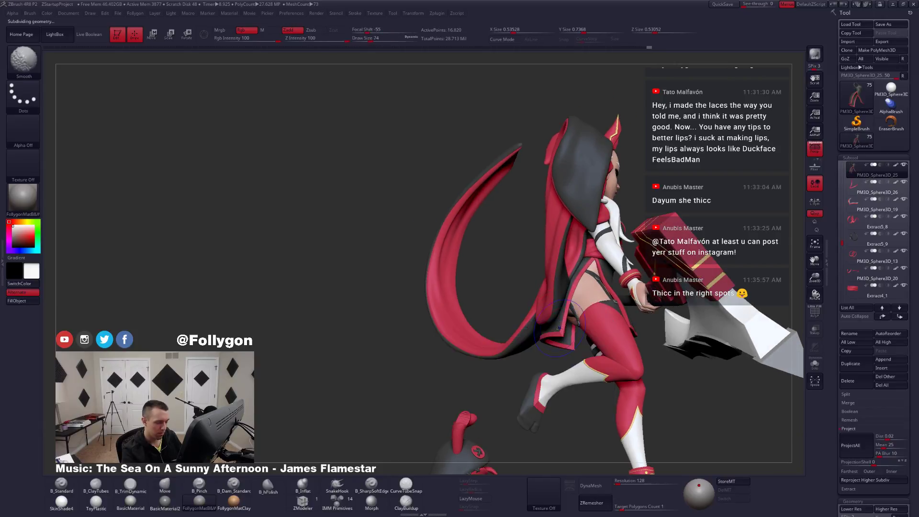
pyautogui.hotkey('shift', 'd')
pyautogui.press('shift')
pyautogui.press('space')
pyautogui.moveTo(569, 338); pyautogui.dragTo(581, 327)
# Pull the back skirt panel's hem outward with the Move brush and isolate the dress with its wireframe displayed.
pyautogui.hotkey('shift', 'f')
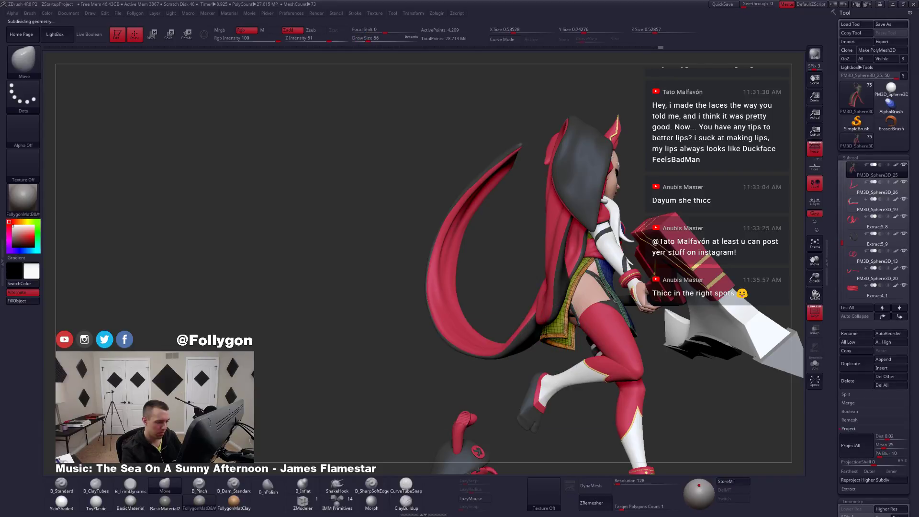
pyautogui.press('shift')
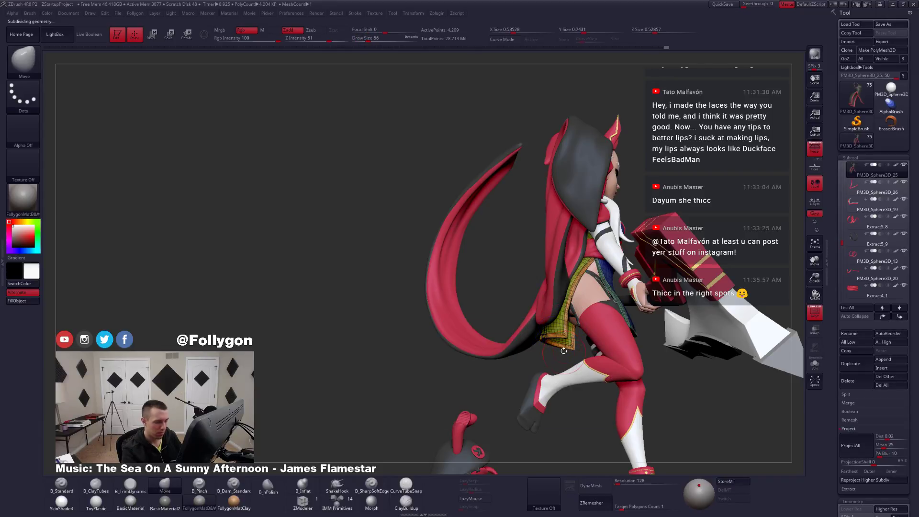
pyautogui.hotkey('shift', 's')
pyautogui.moveTo(532, 354); pyautogui.dragTo(503, 350)
pyautogui.hotkey('shift', 'f')
pyautogui.hotkey('alt', 'shift', 's')
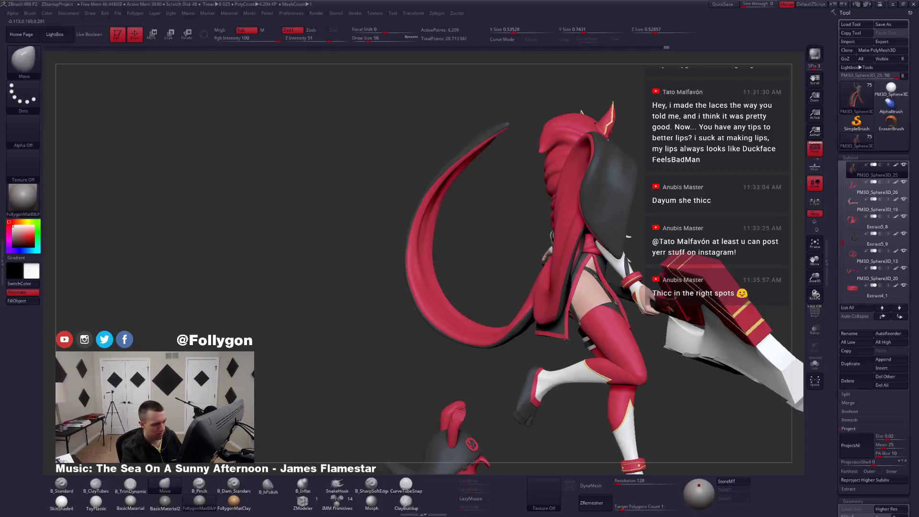
pyautogui.moveTo(564, 352)
pyautogui.mouseDown()
pyautogui.moveTo(512, 354)
pyautogui.moveTo(558, 347)
pyautogui.mouseUp()
pyautogui.hotkey('alt', 'shift', 's')
pyautogui.hotkey('shift', 'f')
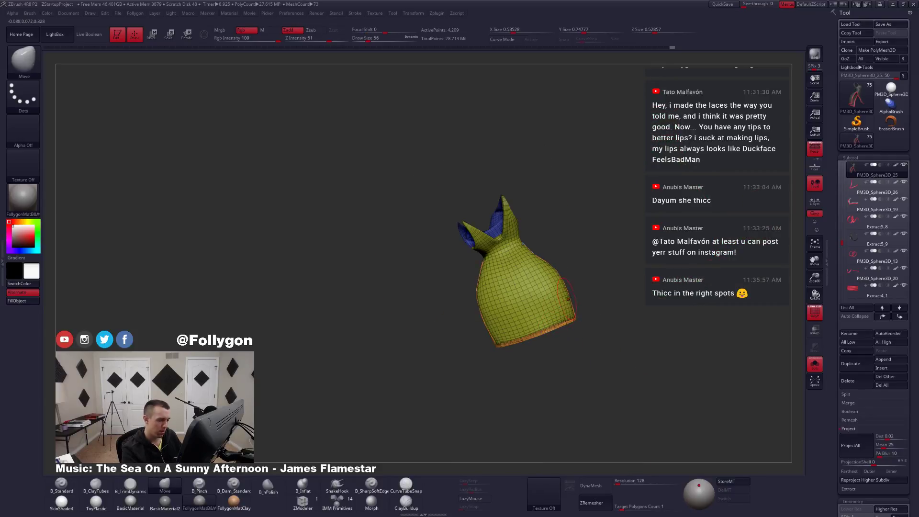
# Mask everything but the lower end of the back skirt panel, rotate that end with Transpose and turn off the wireframe.
pyautogui.moveTo(581, 308)
pyautogui.keyDown('ctrl'); pyautogui.mouseDown()
pyautogui.moveTo(381, 406)
pyautogui.moveTo(636, 317)
pyautogui.moveTo(574, 320)
pyautogui.moveTo(624, 335)
pyautogui.moveTo(541, 336)
pyautogui.moveTo(526, 346)
pyautogui.moveTo(529, 384)
pyautogui.moveTo(450, 368)
pyautogui.moveTo(438, 346)
pyautogui.mouseUp(); pyautogui.keyUp('ctrl')
pyautogui.keyDown('ctrl'); pyautogui.click(560, 333); pyautogui.keyUp('ctrl')
pyautogui.press('r')
pyautogui.hotkey('ctrl', 'z')
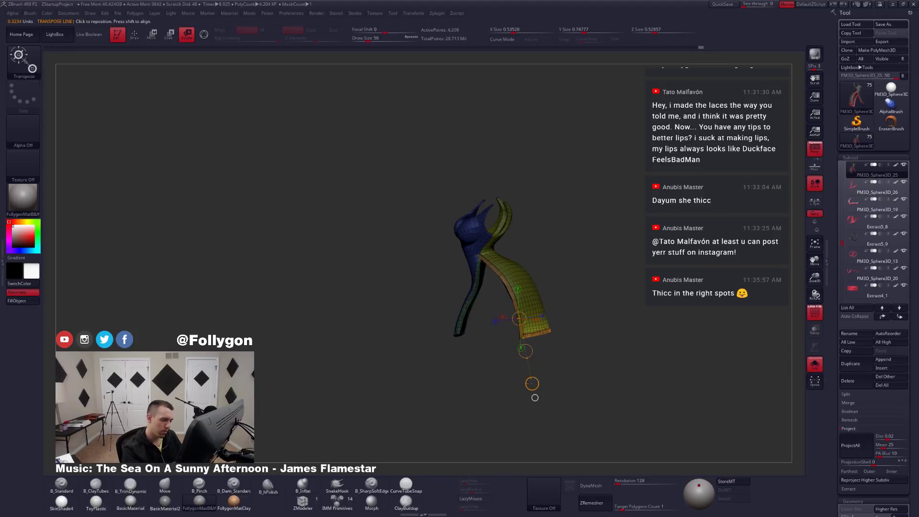
pyautogui.moveTo(530, 379)
pyautogui.mouseDown()
pyautogui.moveTo(549, 360)
pyautogui.moveTo(594, 368)
pyautogui.moveTo(549, 371)
pyautogui.moveTo(629, 340)
pyautogui.moveTo(618, 351)
pyautogui.moveTo(620, 315)
pyautogui.moveTo(550, 360)
pyautogui.moveTo(543, 334)
pyautogui.mouseUp()
pyautogui.press('q')
pyautogui.hotkey('shift', 'f')
# Enlarge the Move brush and reshape the back skirt panel against the full character from behind and from below.
pyautogui.moveTo(593, 342); pyautogui.dragTo(567, 364, button='right')
pyautogui.press('space')
pyautogui.moveTo(596, 334); pyautogui.dragTo(599, 334)
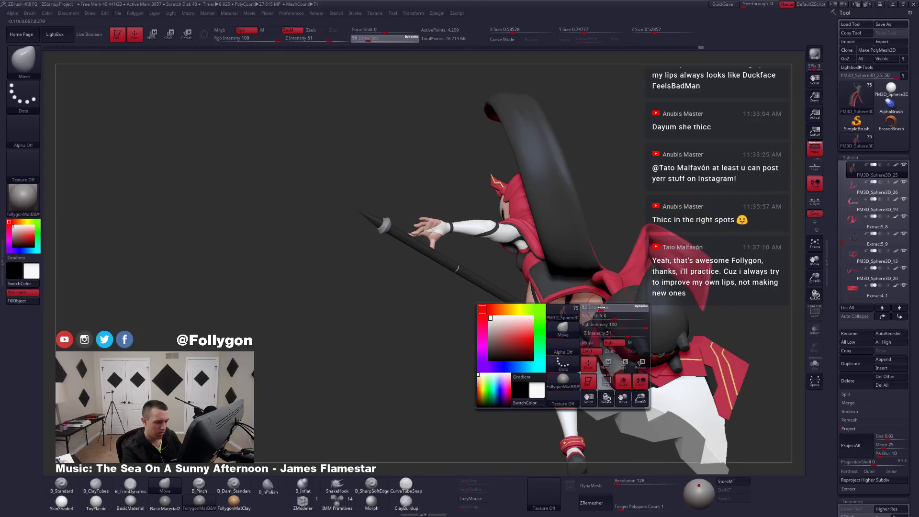
pyautogui.moveTo(598, 376)
pyautogui.mouseDown(button='right')
pyautogui.moveTo(580, 341)
pyautogui.moveTo(525, 370)
pyautogui.moveTo(631, 311)
pyautogui.moveTo(693, 260)
pyautogui.moveTo(687, 247)
pyautogui.mouseUp(button='right')
pyautogui.moveTo(610, 345)
pyautogui.mouseDown(button='right')
pyautogui.moveTo(592, 354)
pyautogui.moveTo(532, 336)
pyautogui.moveTo(544, 367)
pyautogui.moveTo(548, 339)
pyautogui.moveTo(556, 357)
pyautogui.mouseUp(button='right')
# Set the Move brush's draw size to 112 and isolate the dress to check the skirt's hem from below.
pyautogui.press('space')
pyautogui.click(558, 342)
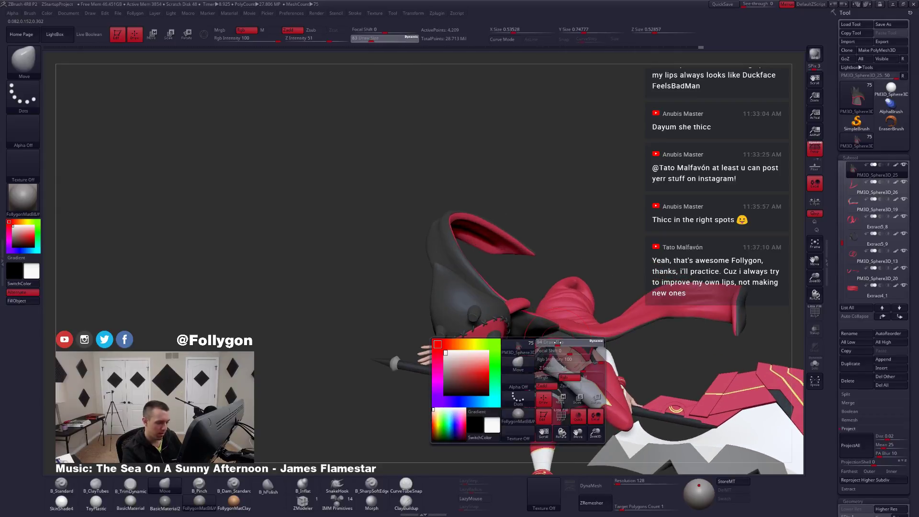
pyautogui.moveTo(557, 342); pyautogui.dragTo(556, 341)
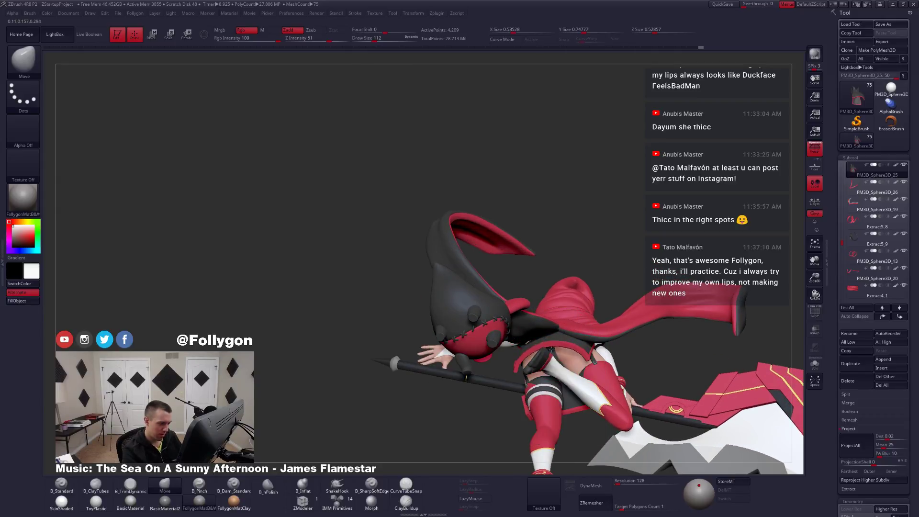
pyautogui.moveTo(555, 341); pyautogui.dragTo(575, 345, button='right')
pyautogui.hotkey('alt', 's')
pyautogui.hotkey('alt', 's')
pyautogui.hotkey('alt', 's')
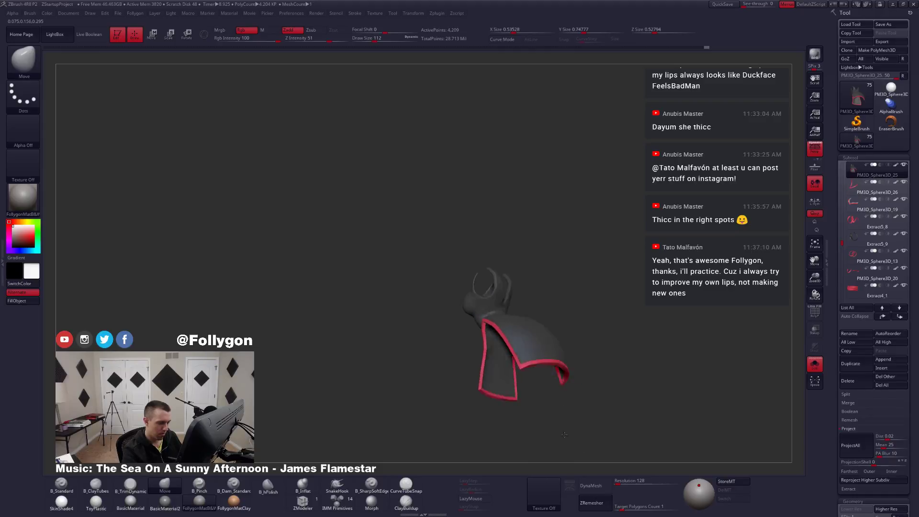
# Show the full character again and examine how the reshaped skirt reads from behind, the side and the front.
pyautogui.hotkey('alt', 's')
pyautogui.moveTo(564, 435)
pyautogui.mouseDown(button='right')
pyautogui.moveTo(566, 370)
pyautogui.moveTo(560, 378)
pyautogui.mouseUp(button='right')
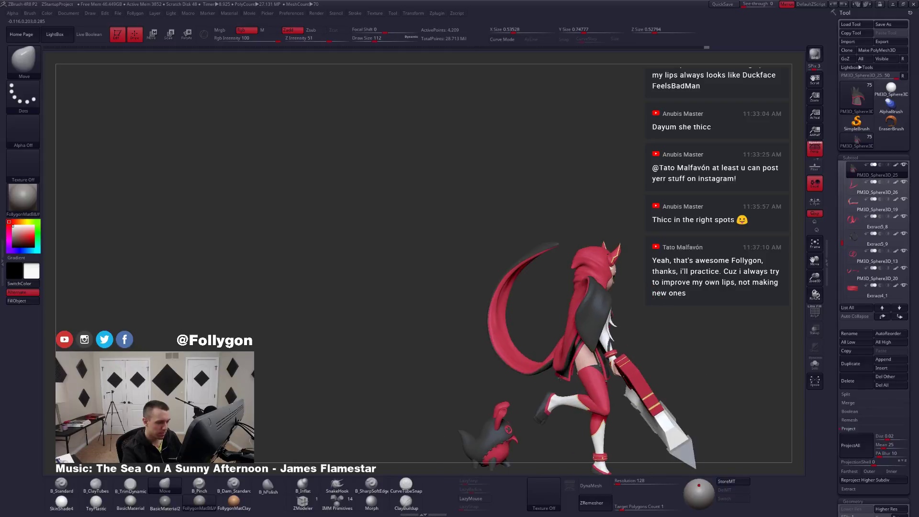
pyautogui.moveTo(572, 328); pyautogui.dragTo(569, 363, button='right')
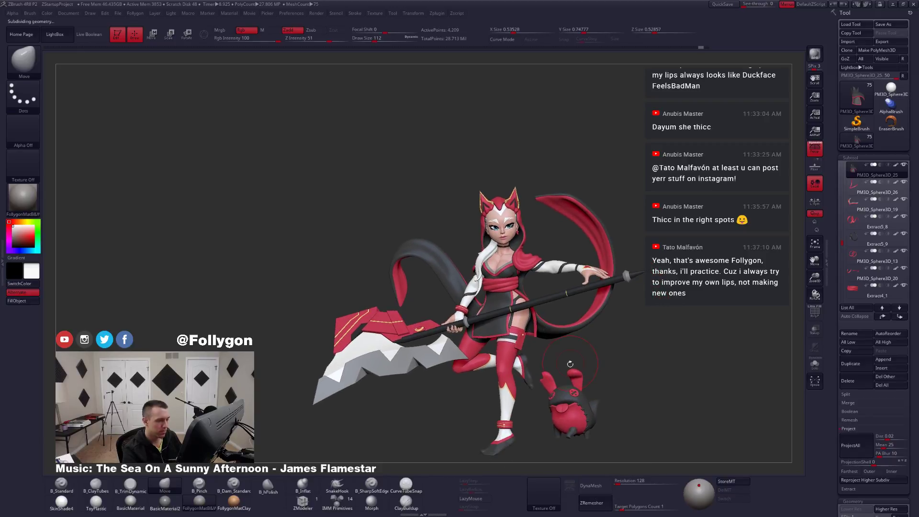
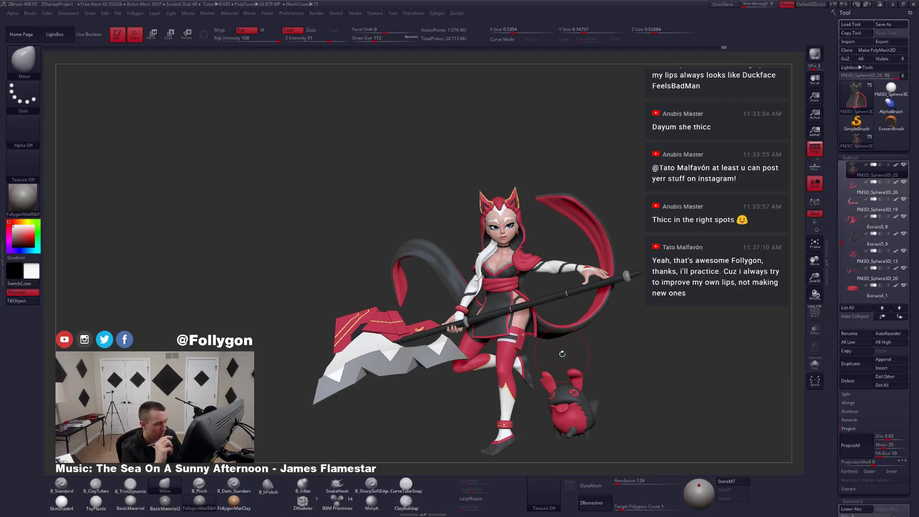
pyautogui.moveTo(562, 354); pyautogui.dragTo(609, 339)
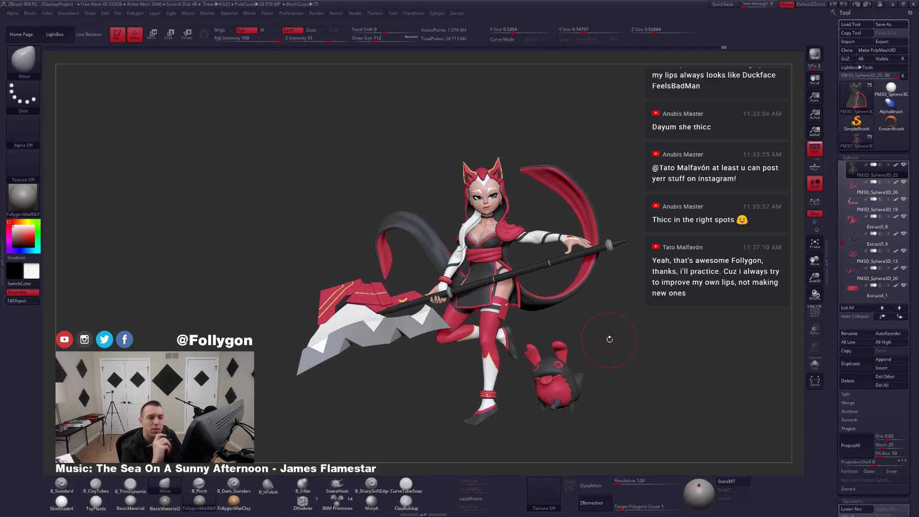
pyautogui.moveTo(610, 329); pyautogui.dragTo(613, 341)
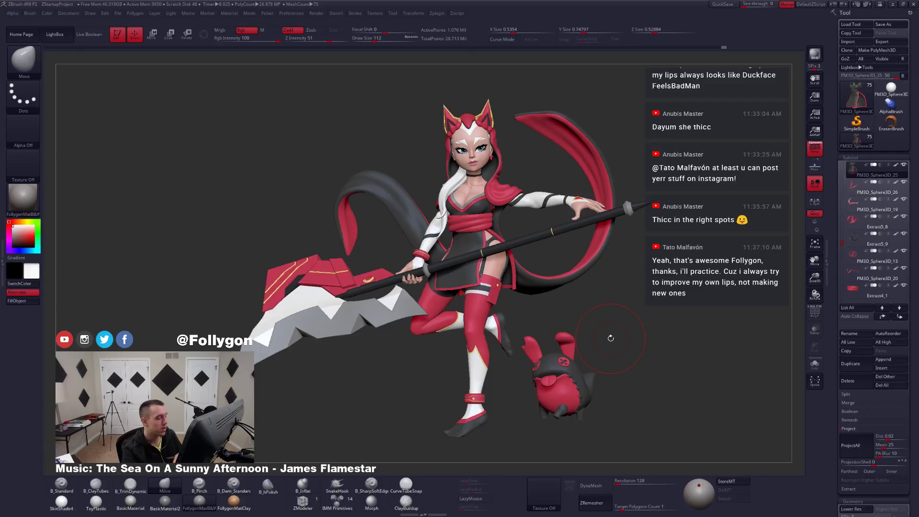
pyautogui.moveTo(606, 335); pyautogui.dragTo(563, 370)
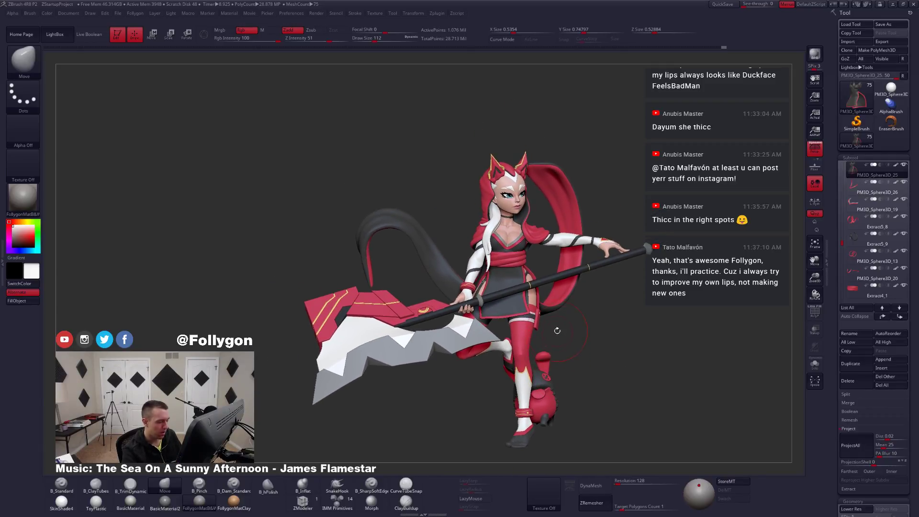
pyautogui.moveTo(557, 330); pyautogui.dragTo(544, 333)
# Select the red waist sash, lower its subdivision level and adjust the Move brush's draw size.
pyautogui.keyDown('alt'); pyautogui.click(533, 307); pyautogui.keyUp('alt')
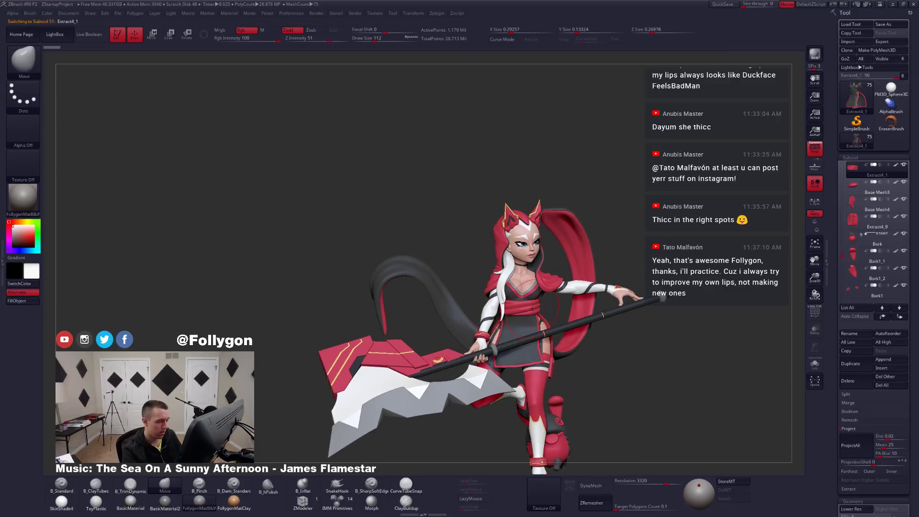
pyautogui.keyDown('ctrl'); pyautogui.moveTo(543, 328); pyautogui.dragTo(562, 347, button='right'); pyautogui.keyUp('ctrl')
pyautogui.press('space')
pyautogui.moveTo(570, 344); pyautogui.dragTo(568, 343)
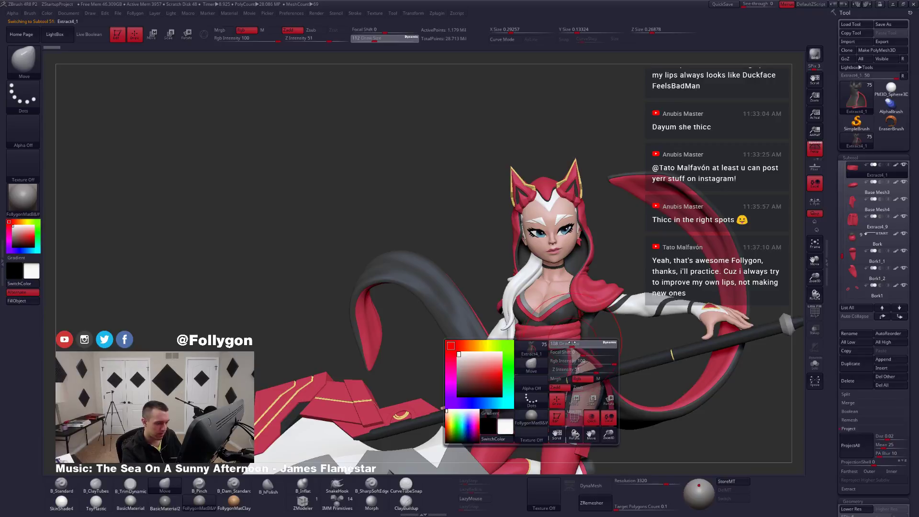
pyautogui.hotkey('shift', 'd')
pyautogui.hotkey('shift', 'd')
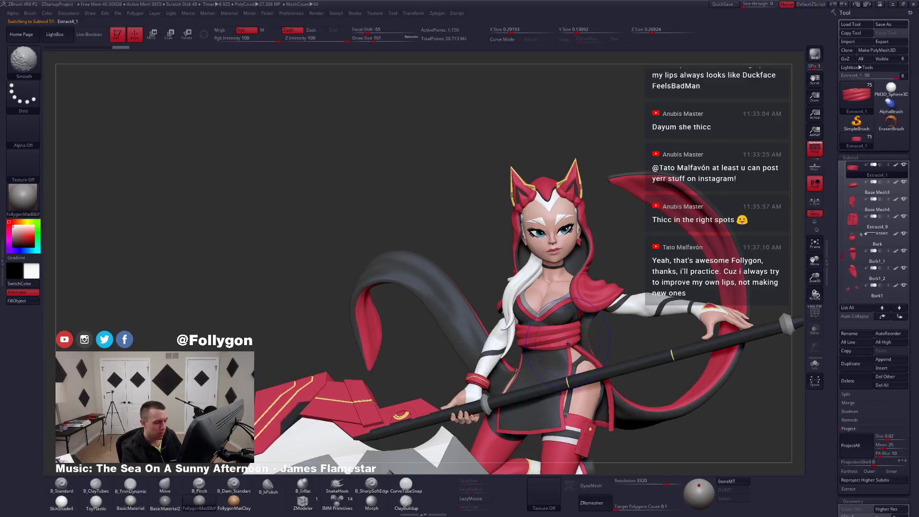
pyautogui.press('space')
pyautogui.moveTo(569, 344); pyautogui.dragTo(570, 343)
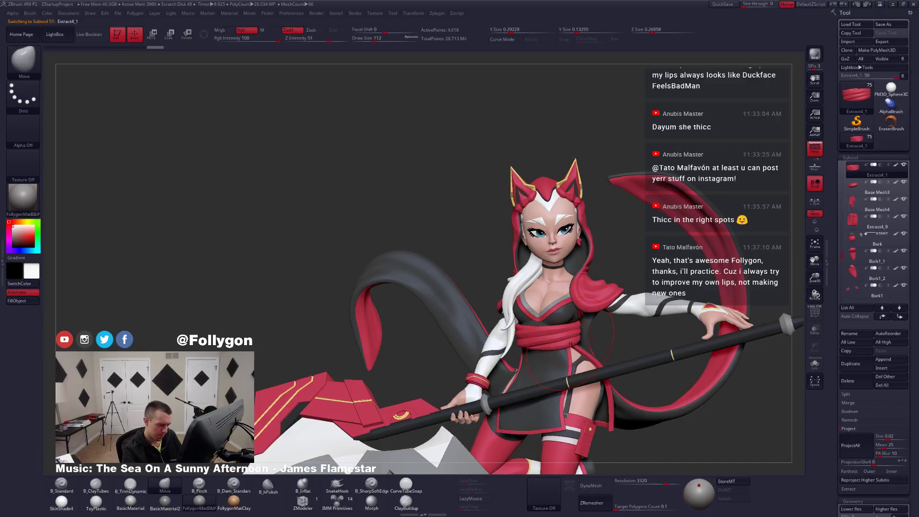
# Reshape the waist sash with the Move brush against the full figure and restore its highest subdivision level.
pyautogui.moveTo(571, 343); pyautogui.dragTo(542, 367, button='right')
pyautogui.keyDown('ctrl'); pyautogui.moveTo(584, 406); pyautogui.dragTo(632, 339, button='right'); pyautogui.keyUp('ctrl')
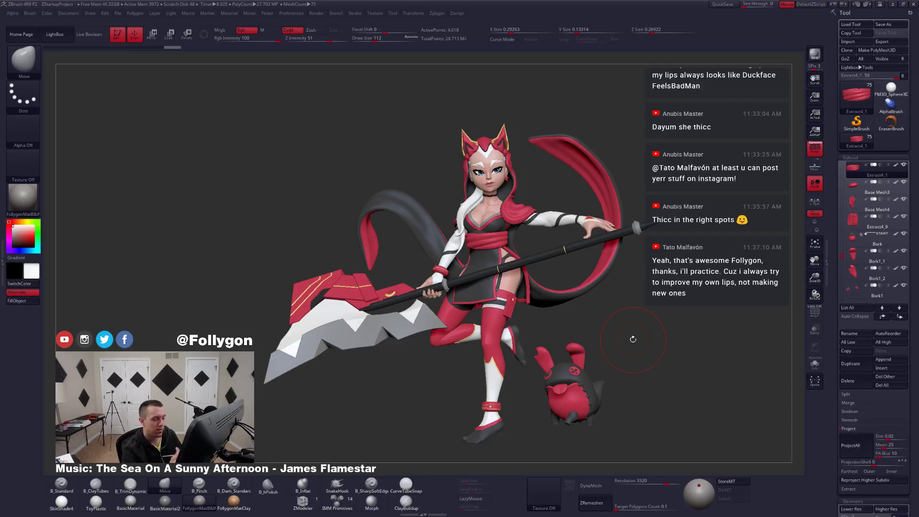
pyautogui.keyDown('alt'); pyautogui.moveTo(608, 329); pyautogui.dragTo(657, 406); pyautogui.keyUp('alt')
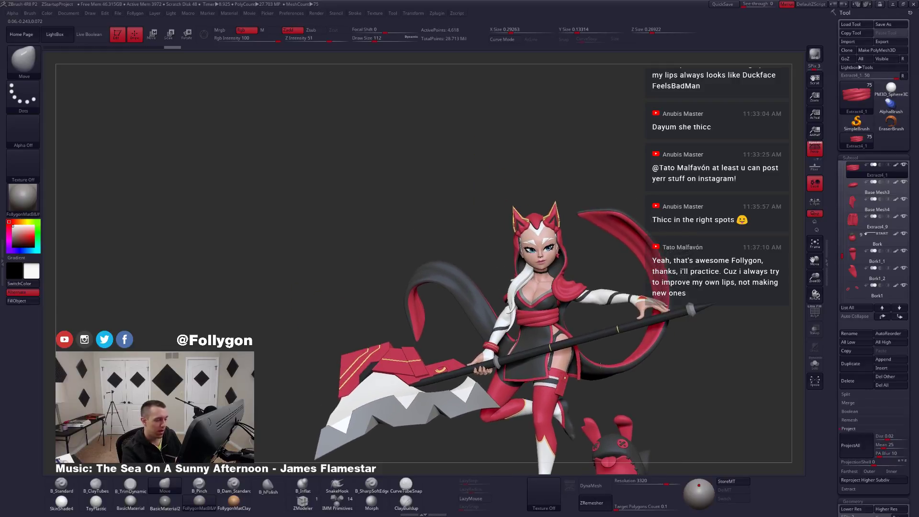
pyautogui.press('d')
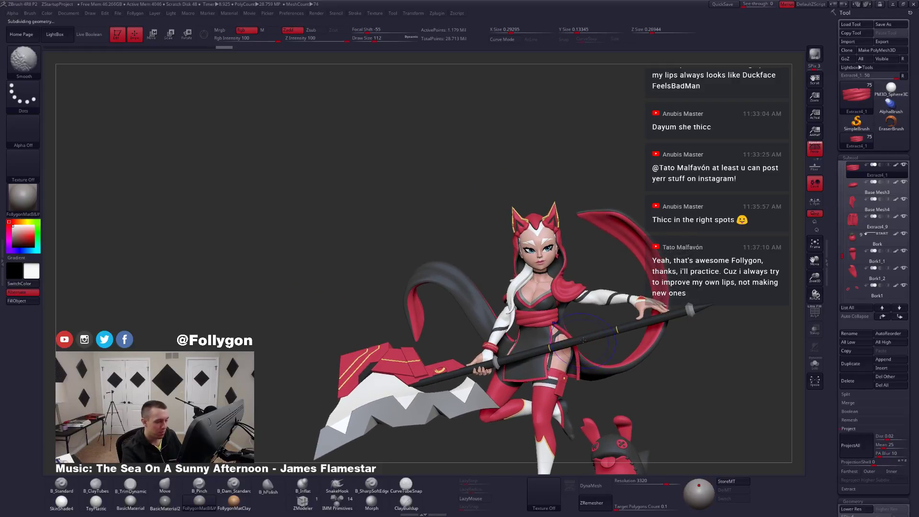
pyautogui.moveTo(578, 348); pyautogui.dragTo(596, 315)
# Select the scarf's red inner surface, briefly display its wireframe and view it against the whole character.
pyautogui.keyDown('alt'); pyautogui.click(583, 351); pyautogui.keyUp('alt')
pyautogui.hotkey('shift', 'f')
pyautogui.hotkey('shift', 'f')
pyautogui.moveTo(591, 363)
pyautogui.keyDown('alt'); pyautogui.mouseDown()
pyautogui.moveTo(584, 379)
pyautogui.moveTo(578, 354)
pyautogui.mouseUp(); pyautogui.keyUp('alt')
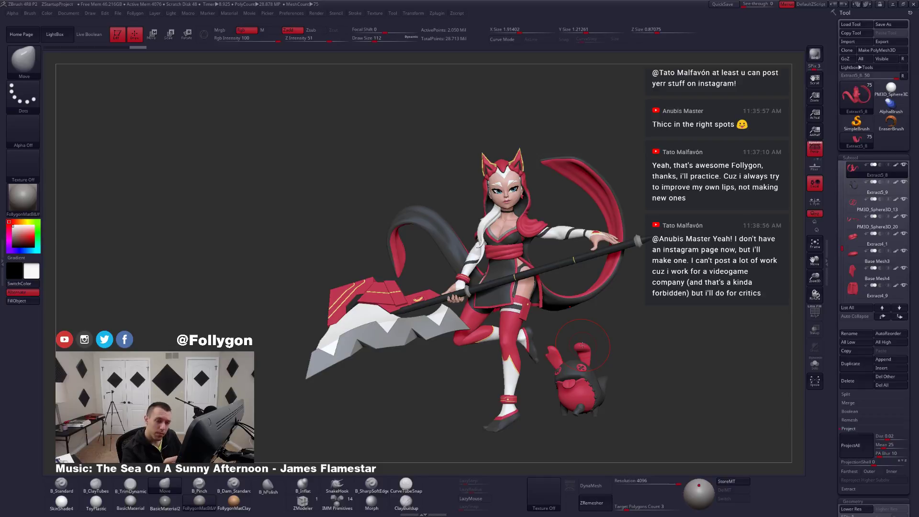
# Select the scarf's dark outer surface, lower its subdivision level and reshape the curled loop behind the weapon at draw size 80.
pyautogui.keyDown('alt'); pyautogui.click(440, 233); pyautogui.keyUp('alt')
pyautogui.moveTo(417, 238)
pyautogui.mouseDown()
pyautogui.moveTo(450, 239)
pyautogui.moveTo(471, 284)
pyautogui.moveTo(518, 318)
pyautogui.moveTo(567, 316)
pyautogui.moveTo(526, 361)
pyautogui.mouseUp()
pyautogui.hotkey('shift', 'd')
pyautogui.hotkey('shift', 'd')
pyautogui.hotkey('shift', 'd')
pyautogui.hotkey('shift', 'd')
pyautogui.press('space')
pyautogui.press('space')
pyautogui.moveTo(566, 313); pyautogui.dragTo(563, 314)
pyautogui.moveTo(559, 329)
pyautogui.mouseDown(button='right')
pyautogui.moveTo(577, 316)
pyautogui.moveTo(565, 324)
pyautogui.mouseUp(button='right')
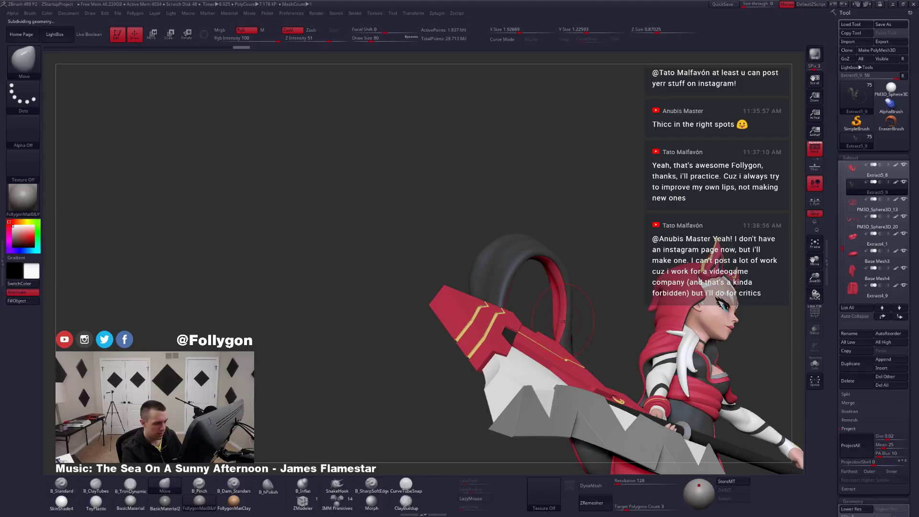
# Select the scarf's red inner surface, set the draw size to 101 and lower its subdivision level by three.
pyautogui.click(851, 175)
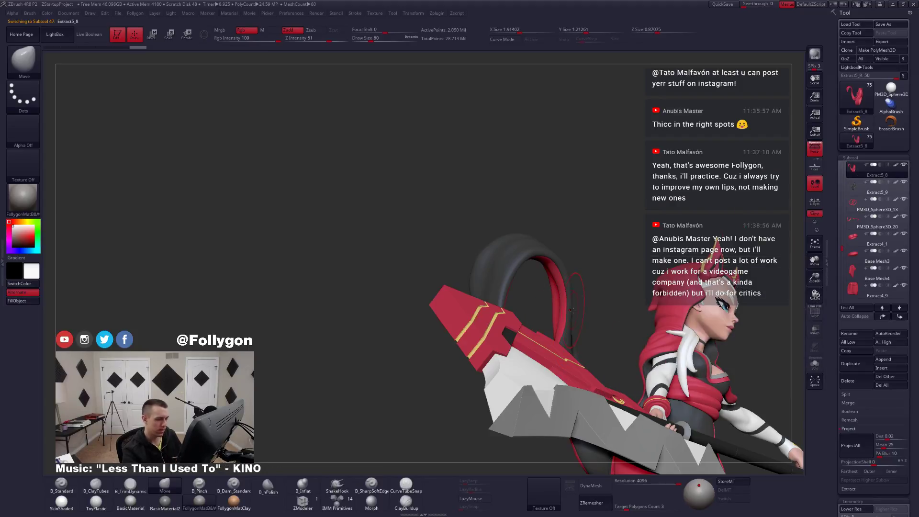
pyautogui.moveTo(431, 316)
pyautogui.mouseDown(button='right')
pyautogui.moveTo(574, 325)
pyautogui.moveTo(538, 349)
pyautogui.mouseUp(button='right')
pyautogui.press('space')
pyautogui.moveTo(561, 316); pyautogui.dragTo(567, 317)
pyautogui.hotkey('shift', 'd')
pyautogui.hotkey('shift', 'd')
pyautogui.hotkey('shift', 'd')
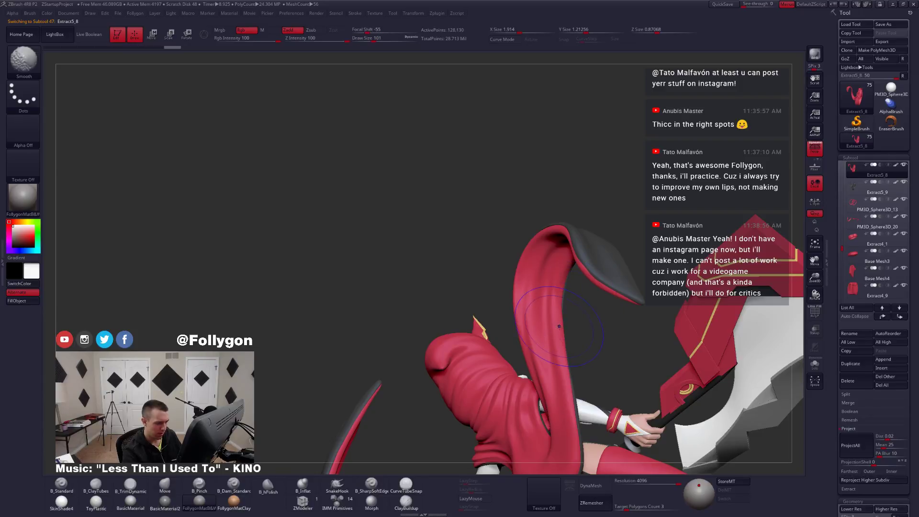
# Reshape and smooth the red inner surface along the scarf's curled loop from several angles, raising its subdivision level back up.
pyautogui.moveTo(558, 318)
pyautogui.mouseDown(button='right')
pyautogui.moveTo(562, 340)
pyautogui.moveTo(582, 350)
pyautogui.mouseUp(button='right')
pyautogui.hotkey('shift', 'd')
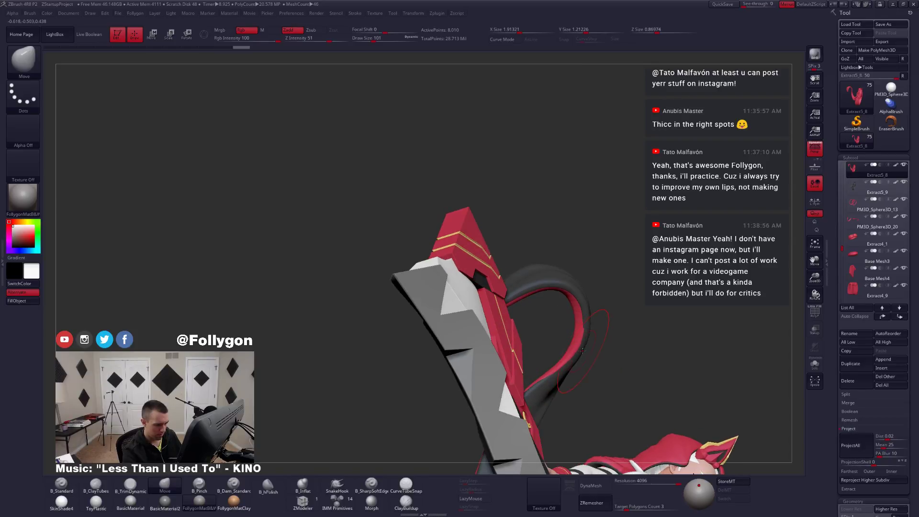
pyautogui.press('d')
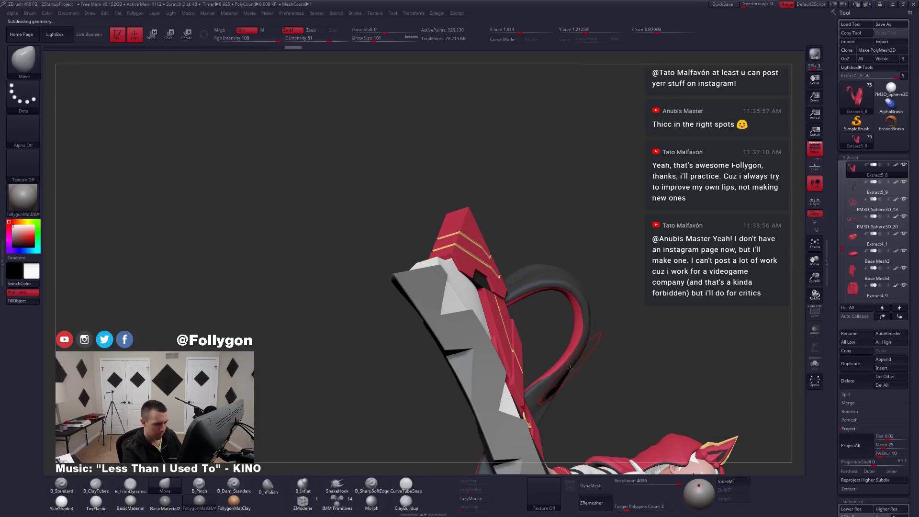
pyautogui.press('shift')
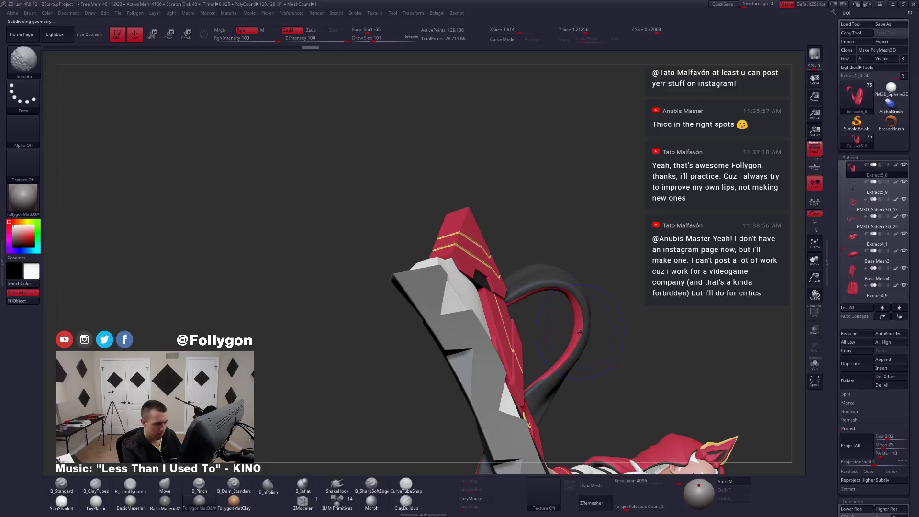
pyautogui.moveTo(579, 332)
pyautogui.mouseDown(button='right')
pyautogui.moveTo(589, 359)
pyautogui.moveTo(560, 376)
pyautogui.mouseUp(button='right')
pyautogui.press('d')
pyautogui.keyDown('shift'); pyautogui.moveTo(559, 376); pyautogui.dragTo(550, 383); pyautogui.keyUp('shift')
pyautogui.moveTo(551, 383); pyautogui.dragTo(558, 364, button='right')
pyautogui.keyDown('shift'); pyautogui.moveTo(557, 364); pyautogui.dragTo(556, 371); pyautogui.keyUp('shift')
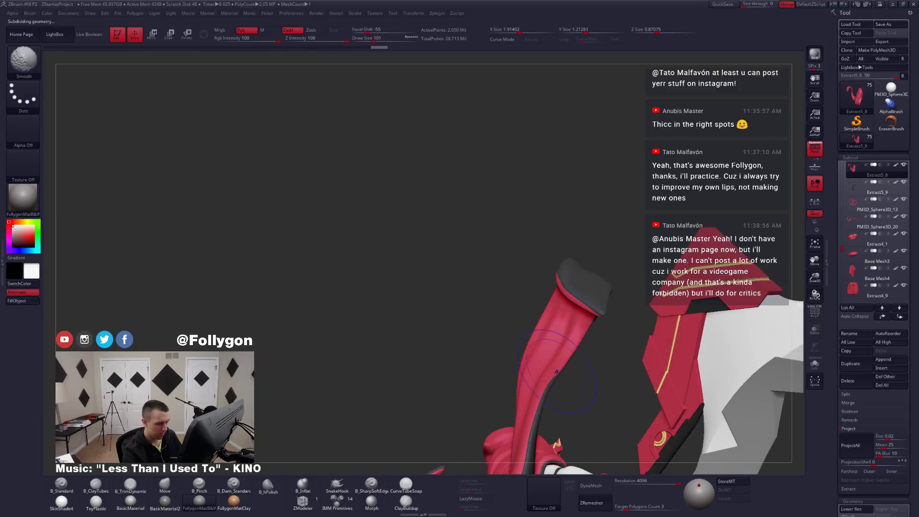
pyautogui.moveTo(555, 371); pyautogui.dragTo(577, 372, button='right')
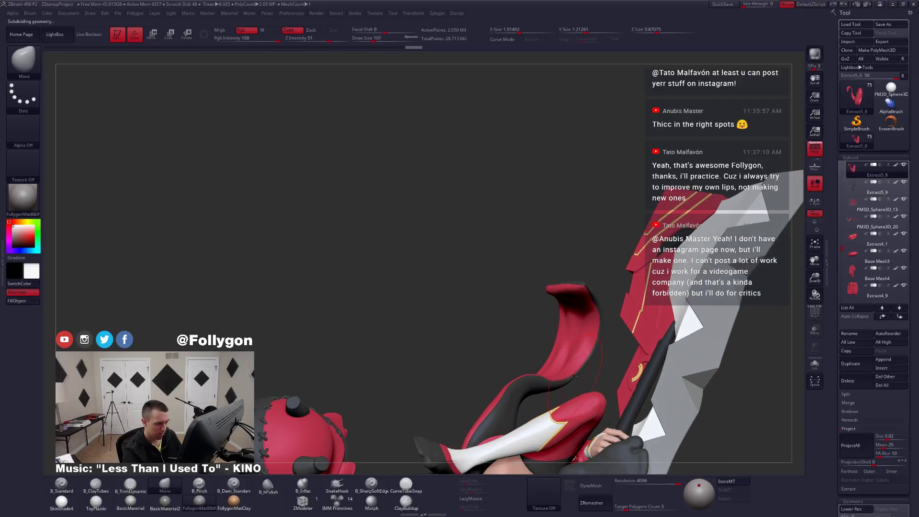
pyautogui.moveTo(574, 376); pyautogui.dragTo(568, 340, button='right')
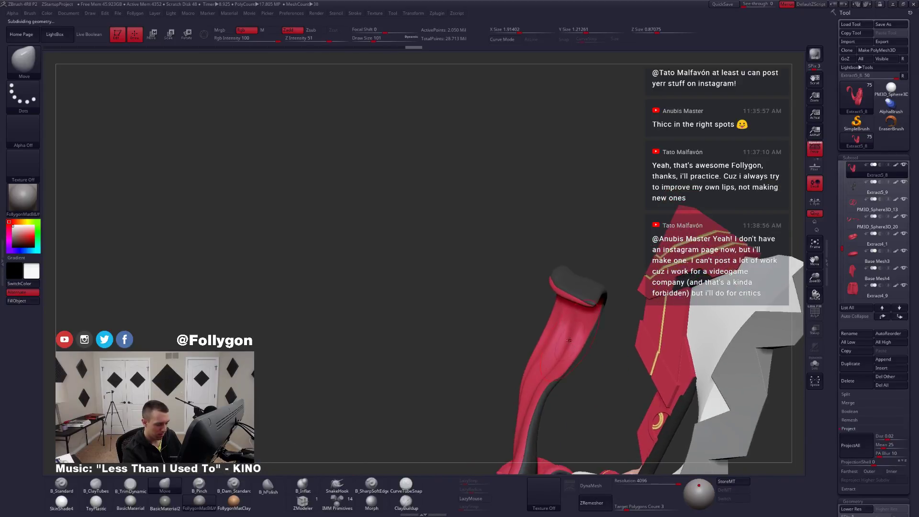
# Set the draw size to 65, lower the red scarf surface's subdivision level and smooth its edge along the curl.
pyautogui.press('space')
pyautogui.hotkey('shift', 'd')
pyautogui.hotkey('shift', 'd')
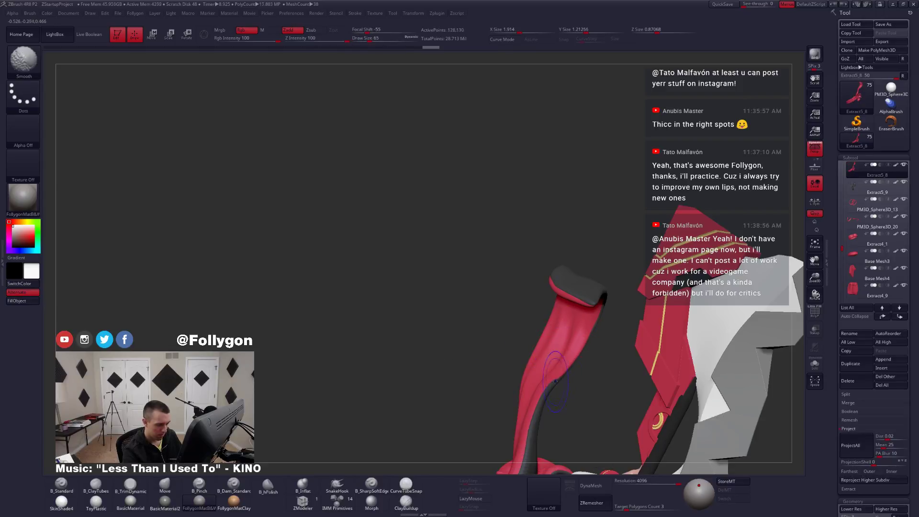
pyautogui.moveTo(560, 354)
pyautogui.mouseDown(button='right')
pyautogui.moveTo(572, 363)
pyautogui.moveTo(577, 347)
pyautogui.moveTo(574, 364)
pyautogui.mouseUp(button='right')
pyautogui.hotkey('shift', 'd')
pyautogui.keyDown('shift'); pyautogui.moveTo(574, 364); pyautogui.dragTo(572, 371); pyautogui.keyUp('shift')
# Adjust the red surface near the scarf's curled end with the Move brush and restore its highest subdivision level.
pyautogui.moveTo(571, 371); pyautogui.dragTo(581, 351, button='right')
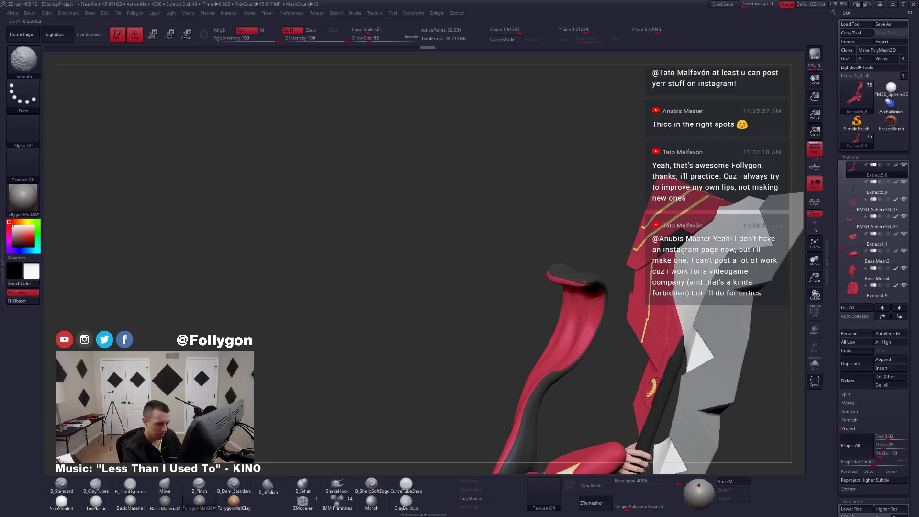
pyautogui.moveTo(588, 346); pyautogui.dragTo(571, 364)
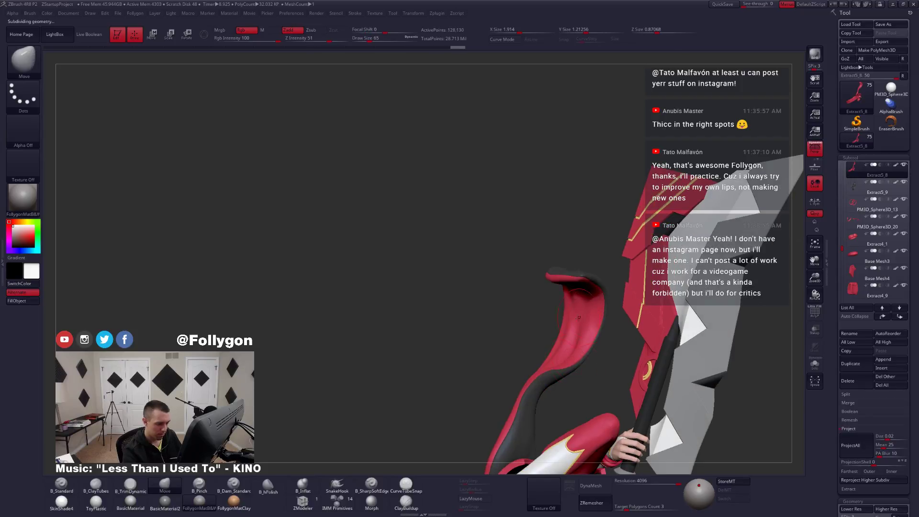
pyautogui.press('d')
pyautogui.moveTo(563, 374); pyautogui.dragTo(590, 312, button='right')
pyautogui.moveTo(591, 312); pyautogui.dragTo(593, 338)
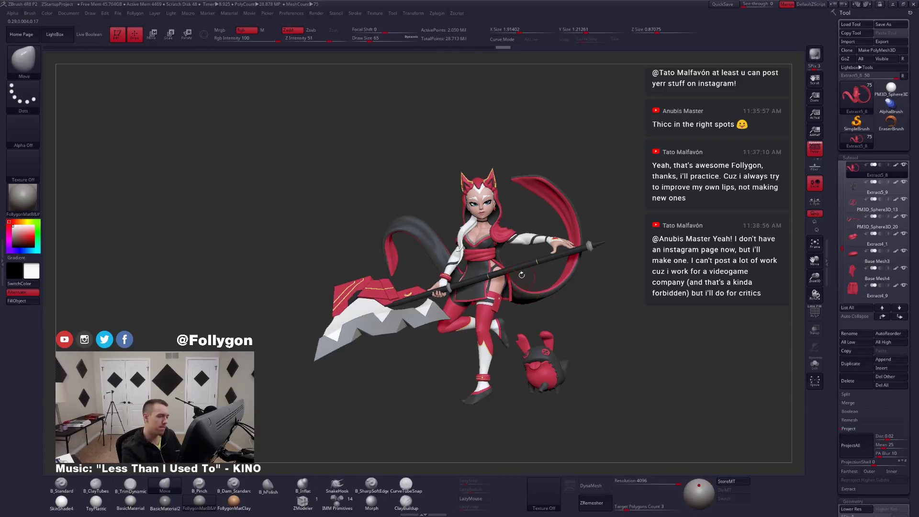
# Isolate the black dress, check its wireframe and delete its lower subdivision levels.
pyautogui.hotkey('shift', 'alt', 's')
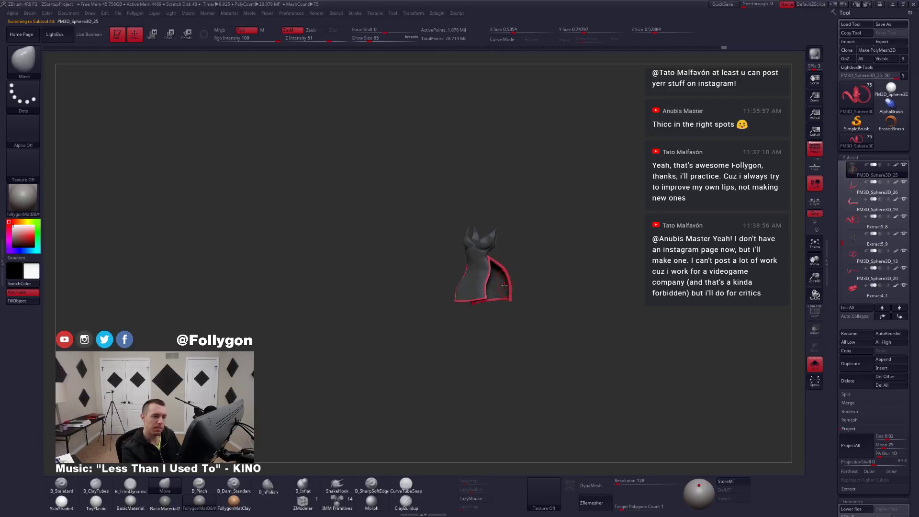
pyautogui.keyDown('alt'); pyautogui.moveTo(511, 298); pyautogui.dragTo(548, 324); pyautogui.keyUp('alt')
pyautogui.hotkey('shift', 'f')
pyautogui.hotkey('shift', 'f')
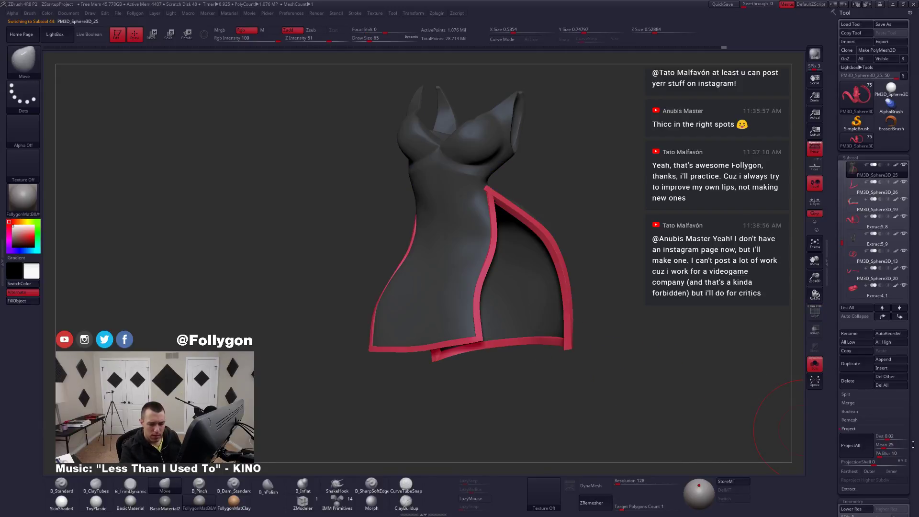
pyautogui.click(849, 429)
pyautogui.click(849, 475)
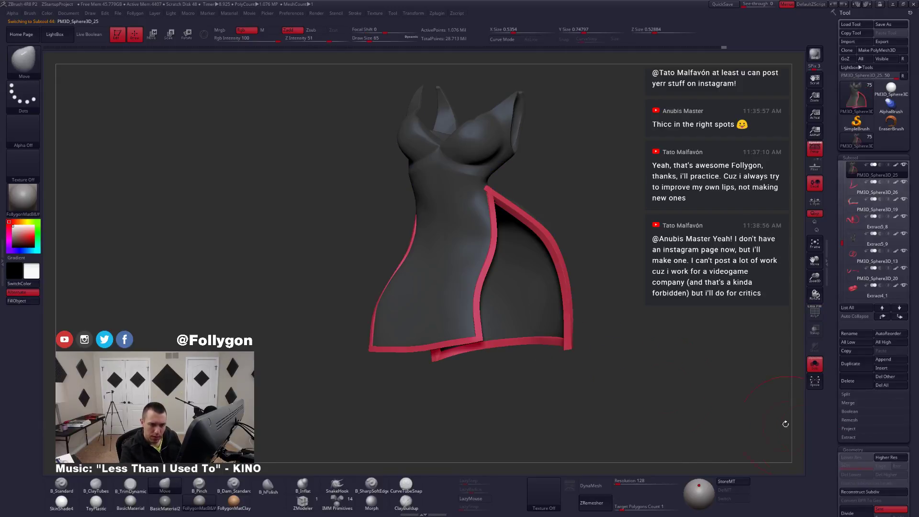
# Display the dress's polygroups, hide the front and back trim groups and invert the visibility to check them before hiding them again.
pyautogui.keyDown('alt'); pyautogui.moveTo(486, 308); pyautogui.dragTo(508, 330, button='right'); pyautogui.keyUp('alt')
pyautogui.hotkey('shift', 'f')
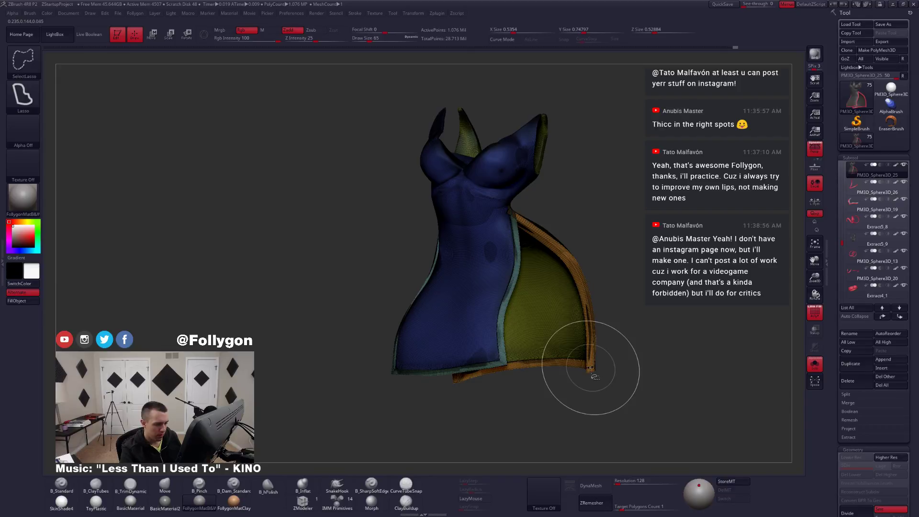
pyautogui.keyDown('ctrl'); pyautogui.keyDown('alt'); pyautogui.keyDown('shift'); pyautogui.click(592, 375); pyautogui.keyUp('shift'); pyautogui.keyUp('alt'); pyautogui.keyUp('ctrl')
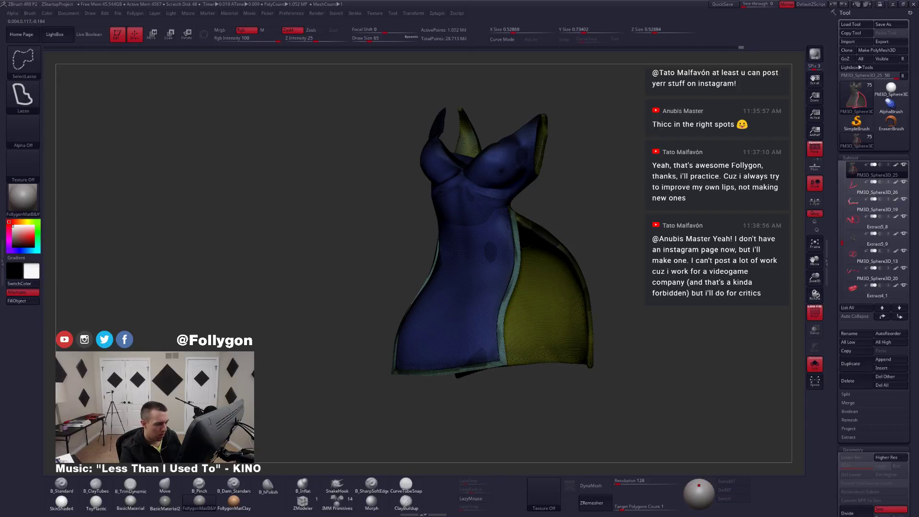
pyautogui.keyDown('ctrl'); pyautogui.keyDown('alt'); pyautogui.keyDown('shift'); pyautogui.click(488, 370); pyautogui.keyUp('shift'); pyautogui.keyUp('alt'); pyautogui.keyUp('ctrl')
pyautogui.keyDown('ctrl'); pyautogui.keyDown('shift'); pyautogui.click(676, 358); pyautogui.keyUp('shift'); pyautogui.keyUp('ctrl')
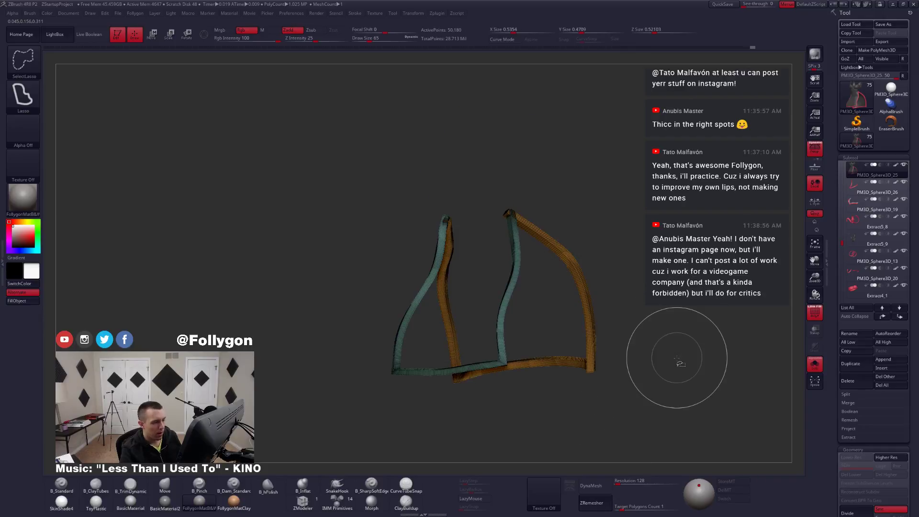
pyautogui.keyDown('ctrl'); pyautogui.keyDown('shift'); pyautogui.click(684, 330); pyautogui.keyUp('shift'); pyautogui.keyUp('ctrl')
# Split the hidden trim into its own subtool, select it and show the full character again.
pyautogui.press('space')
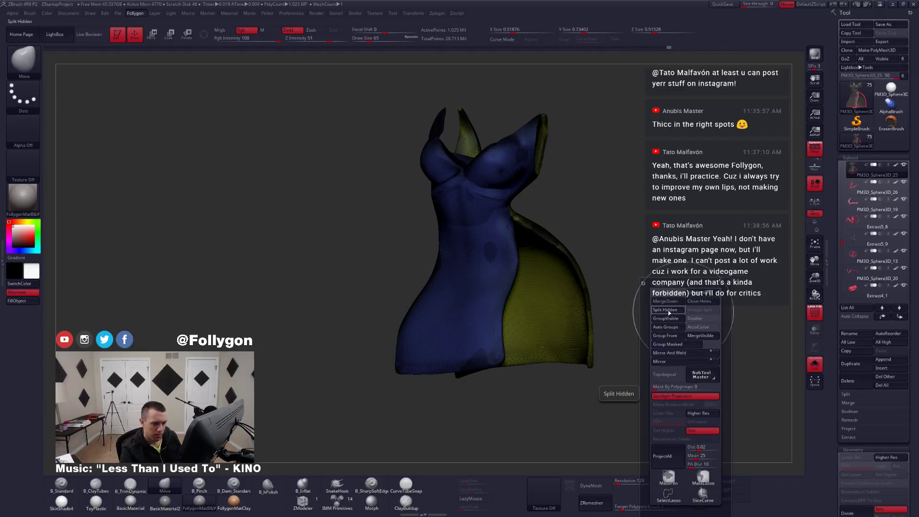
pyautogui.click(666, 311)
pyautogui.click(860, 190)
pyautogui.hotkey('alt', 's')
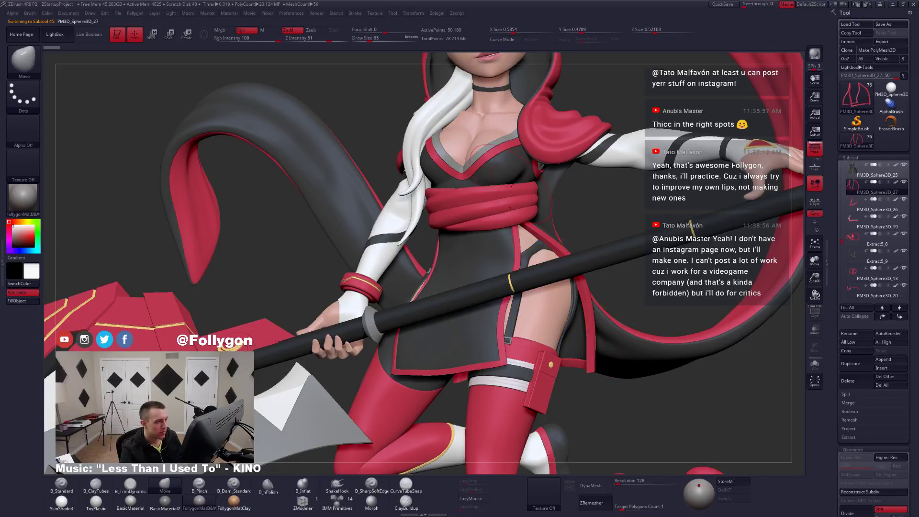
# Select the low-resolution trim on the dress's neckline and subdivide it five times.
pyautogui.keyDown('alt'); pyautogui.click(498, 150); pyautogui.keyUp('alt')
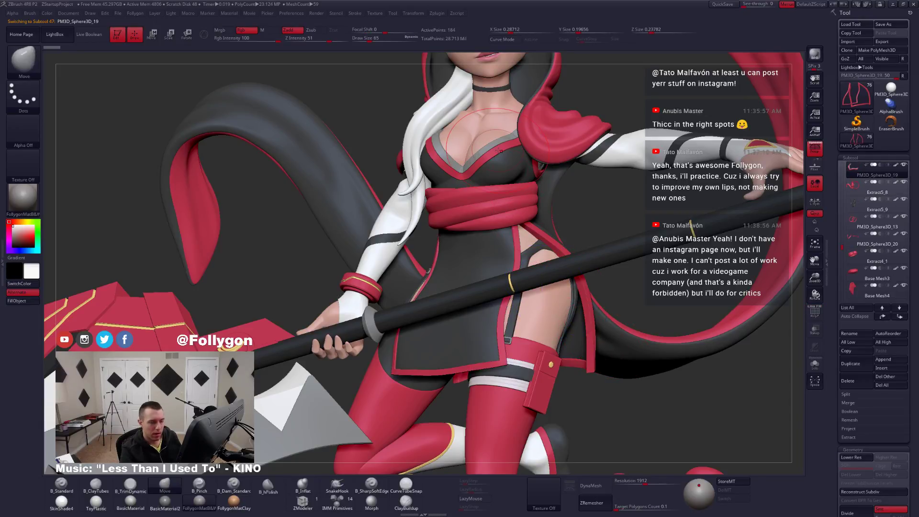
pyautogui.hotkey('ctrl', 'shift', 's')
pyautogui.keyDown('alt'); pyautogui.moveTo(490, 190); pyautogui.dragTo(477, 261); pyautogui.keyUp('alt')
pyautogui.hotkey('shift', 'd')
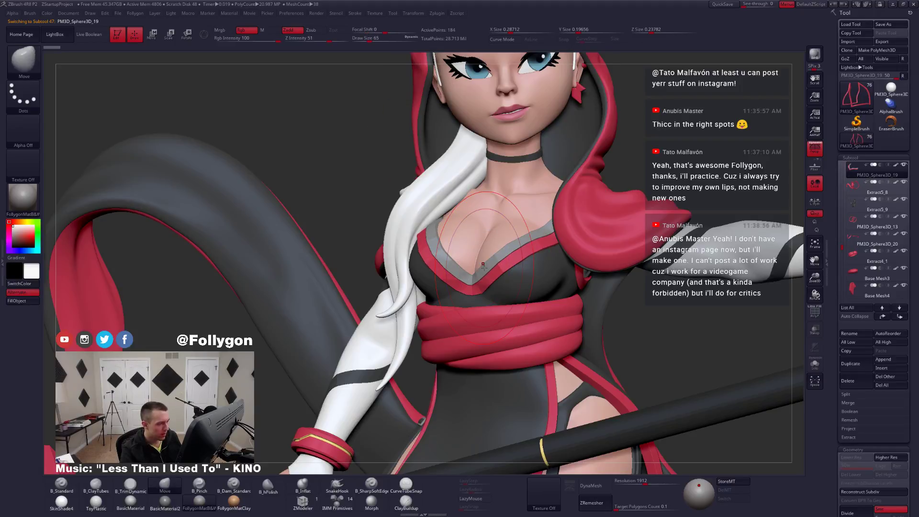
pyautogui.hotkey('ctrl', 'd')
pyautogui.keyDown('ctrl'); pyautogui.moveTo(485, 268); pyautogui.dragTo(450, 253, button='right'); pyautogui.keyUp('ctrl')
pyautogui.hotkey('ctrl', 'd')
pyautogui.hotkey('ctrl', 'd')
pyautogui.hotkey('ctrl', 'd')
pyautogui.hotkey('ctrl', 'd')
pyautogui.hotkey('shift', 's')
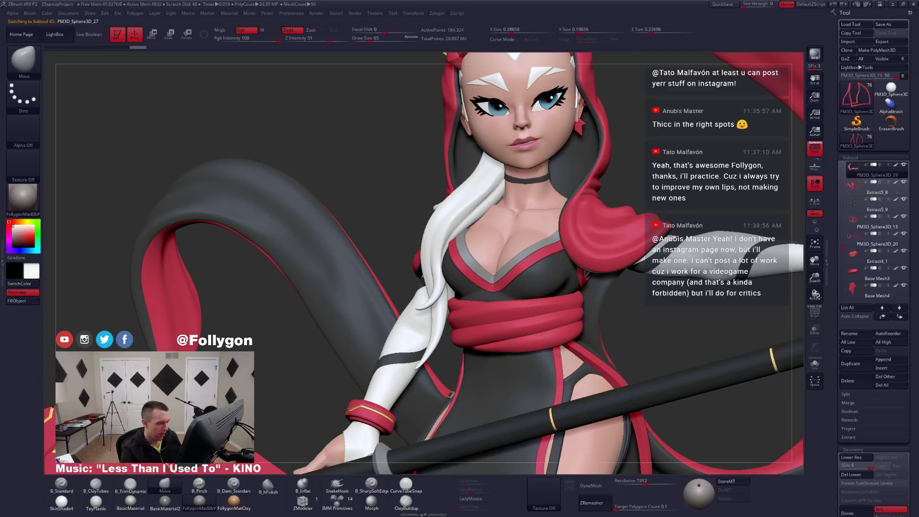
# Select the skirt's red trim and examine its shape, both isolated and against the full character.
pyautogui.hotkey('ctrl', 'shift', 's')
pyautogui.keyDown('alt'); pyautogui.moveTo(558, 355); pyautogui.dragTo(540, 275); pyautogui.keyUp('alt')
pyautogui.hotkey('shift', 'f')
pyautogui.hotkey('shift', 'f')
pyautogui.keyDown('ctrl'); pyautogui.moveTo(540, 274); pyautogui.dragTo(562, 308, button='right'); pyautogui.keyUp('ctrl')
pyautogui.moveTo(562, 308)
pyautogui.keyDown('shift'); pyautogui.mouseDown()
pyautogui.moveTo(543, 337)
pyautogui.moveTo(529, 413)
pyautogui.mouseUp(); pyautogui.keyUp('shift')
pyautogui.keyDown('ctrl'); pyautogui.moveTo(528, 413); pyautogui.dragTo(545, 366, button='right'); pyautogui.keyUp('ctrl')
pyautogui.moveTo(544, 366); pyautogui.dragTo(533, 432)
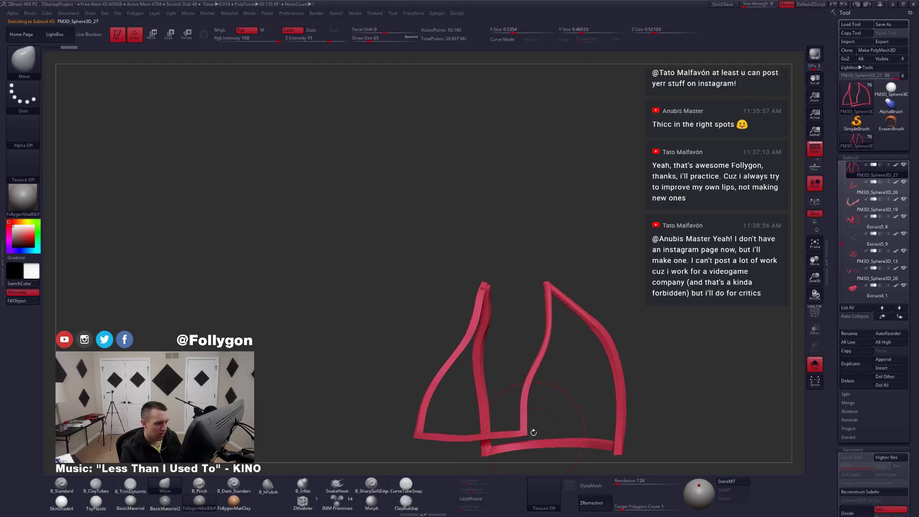
pyautogui.hotkey('ctrl', 'shift', 's')
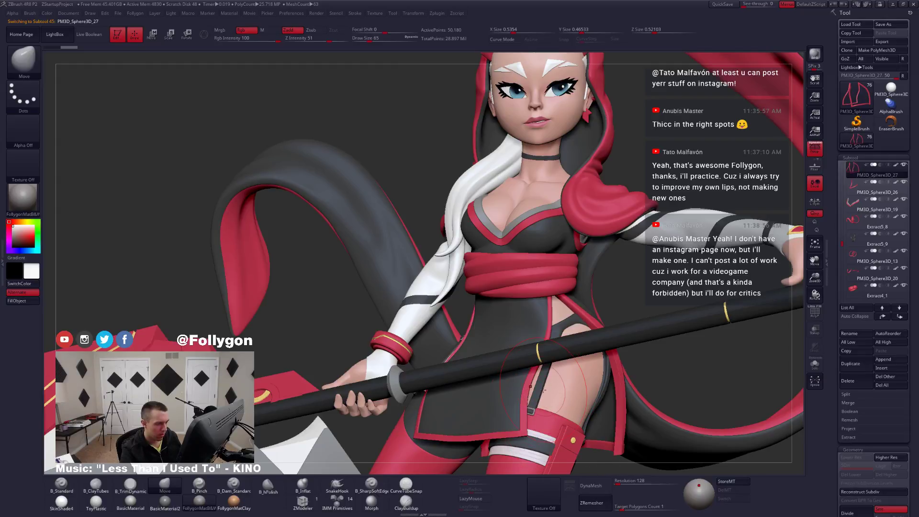
pyautogui.moveTo(543, 389); pyautogui.dragTo(536, 369)
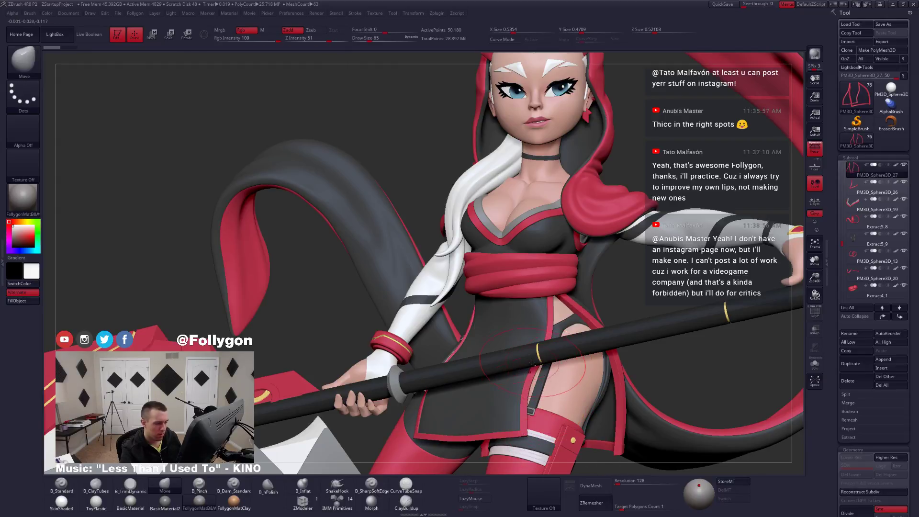
# Hide the polearm's subtools and the small red creature's folder so only the character stays in view.
pyautogui.keyDown('alt'); pyautogui.click(537, 365); pyautogui.keyUp('alt')
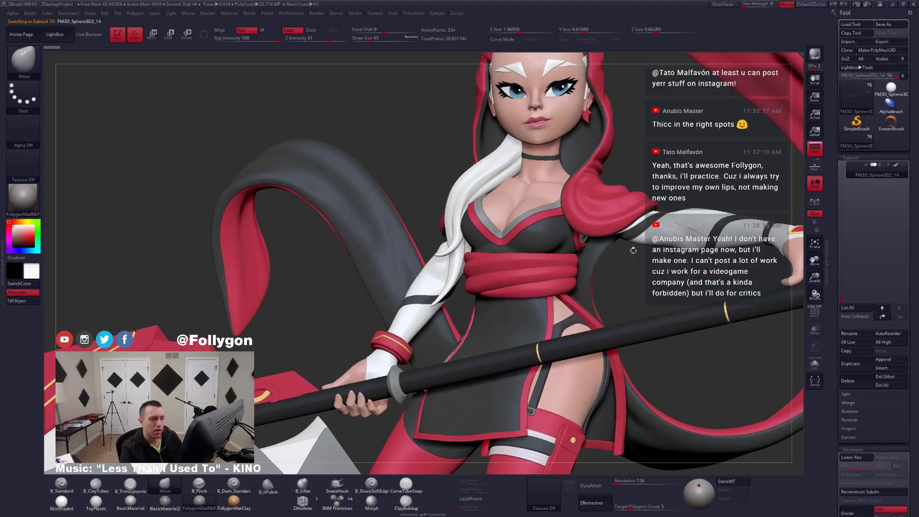
pyautogui.press('f')
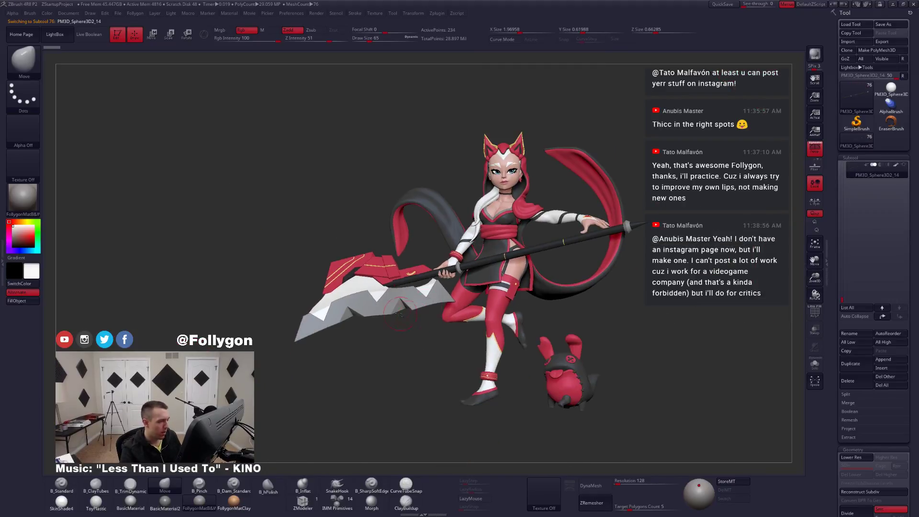
pyautogui.keyDown('alt'); pyautogui.click(392, 305); pyautogui.keyUp('alt')
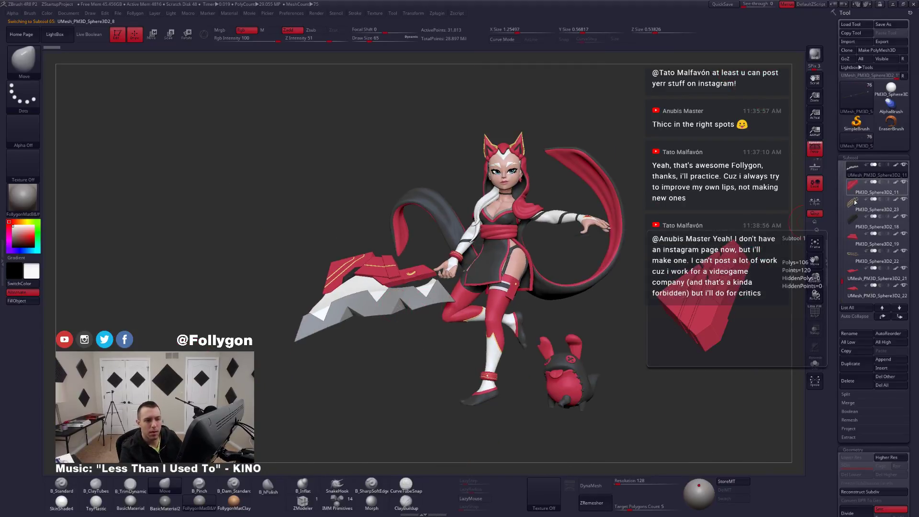
pyautogui.click(903, 199)
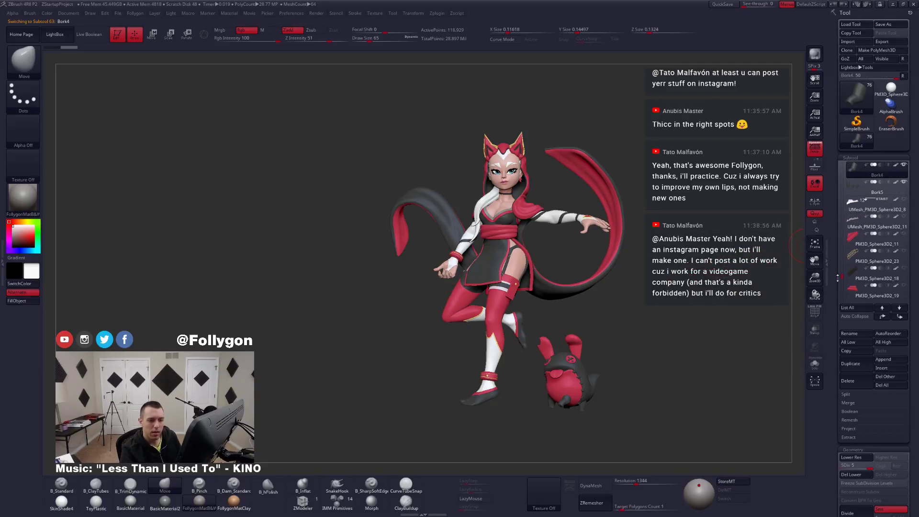
pyautogui.moveTo(838, 278); pyautogui.dragTo(840, 258)
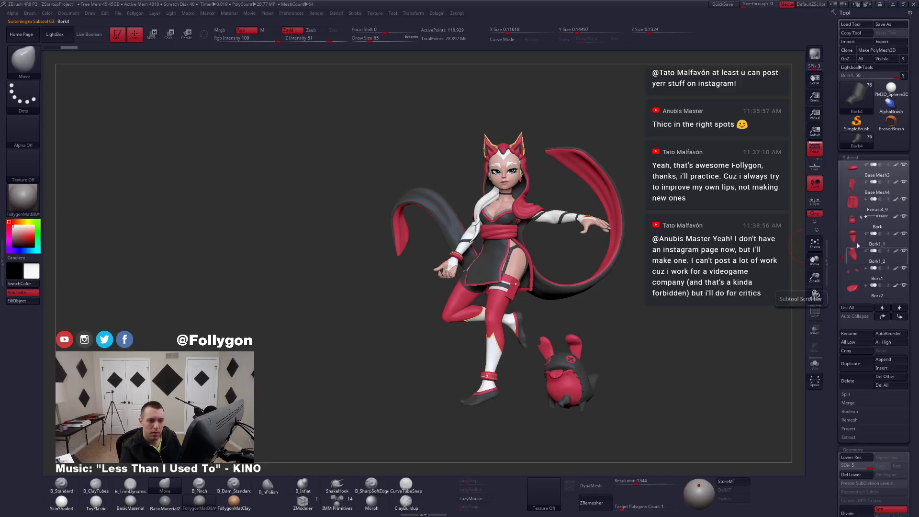
pyautogui.click(903, 215)
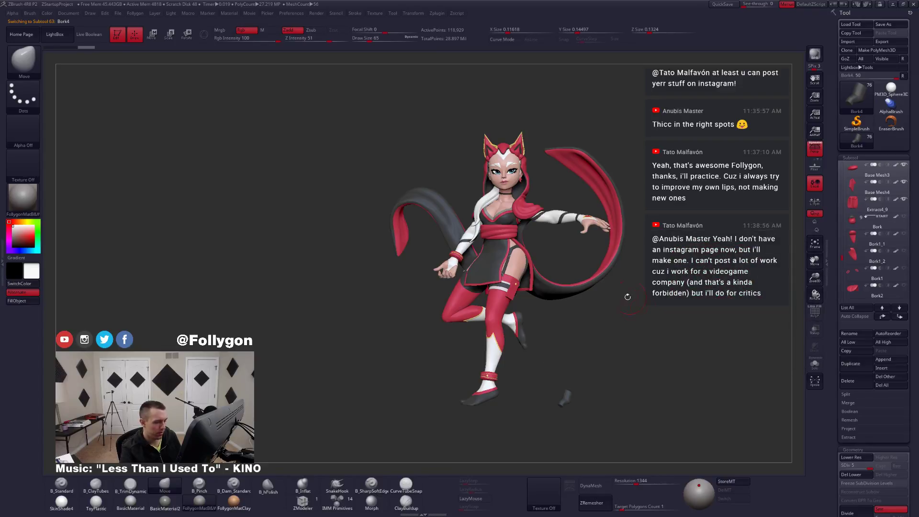
# Select the skirt's red trim, undo the trial smoothing on it and subdivide it once.
pyautogui.keyDown('alt'); pyautogui.click(510, 247); pyautogui.keyUp('alt')
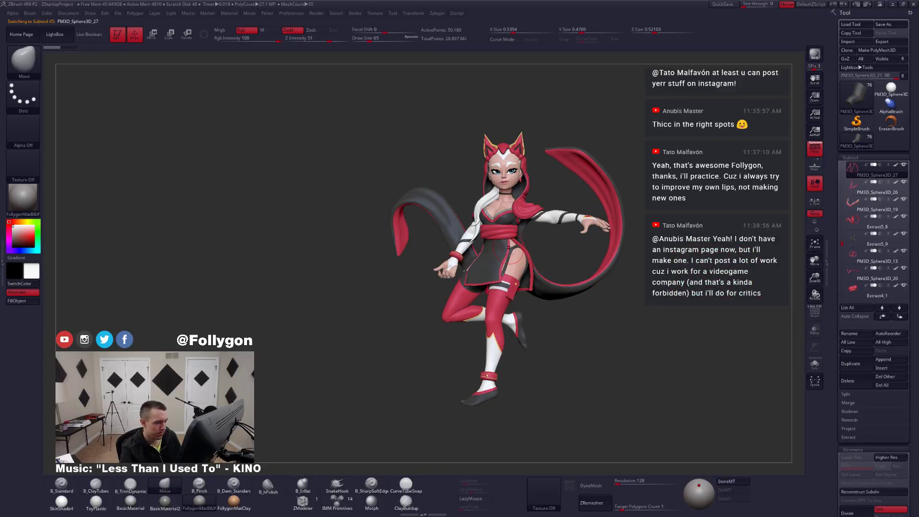
pyautogui.moveTo(510, 249)
pyautogui.keyDown('alt'); pyautogui.mouseDown(button='right')
pyautogui.moveTo(527, 273)
pyautogui.moveTo(518, 309)
pyautogui.mouseUp(button='right'); pyautogui.keyUp('alt')
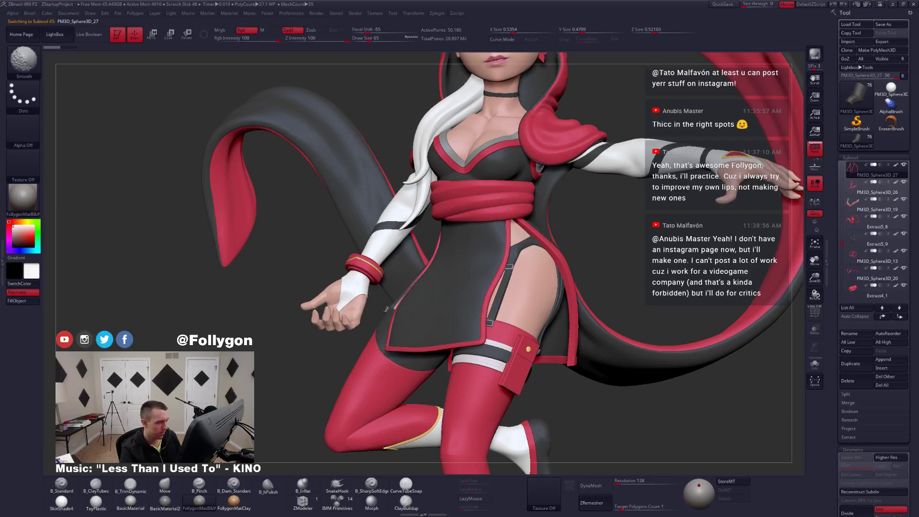
pyautogui.moveTo(528, 298); pyautogui.dragTo(593, 318, button='right')
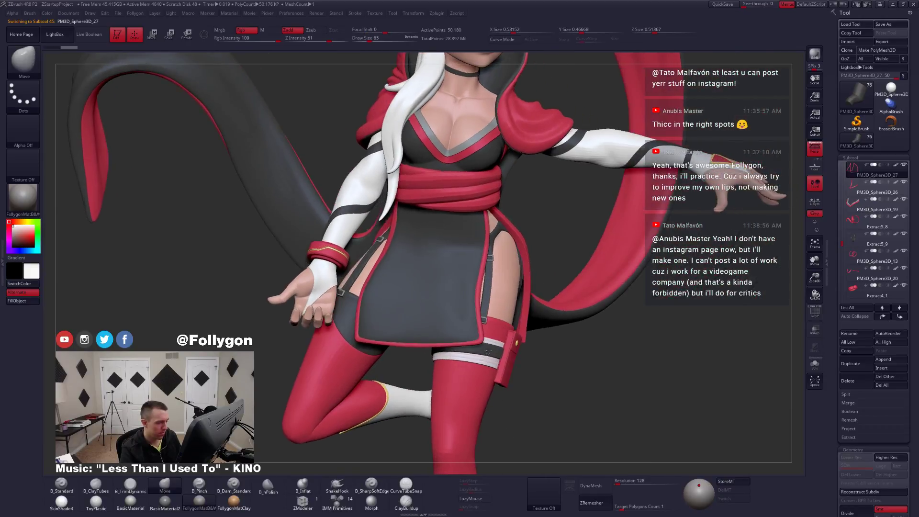
pyautogui.hotkey('ctrl', 'z')
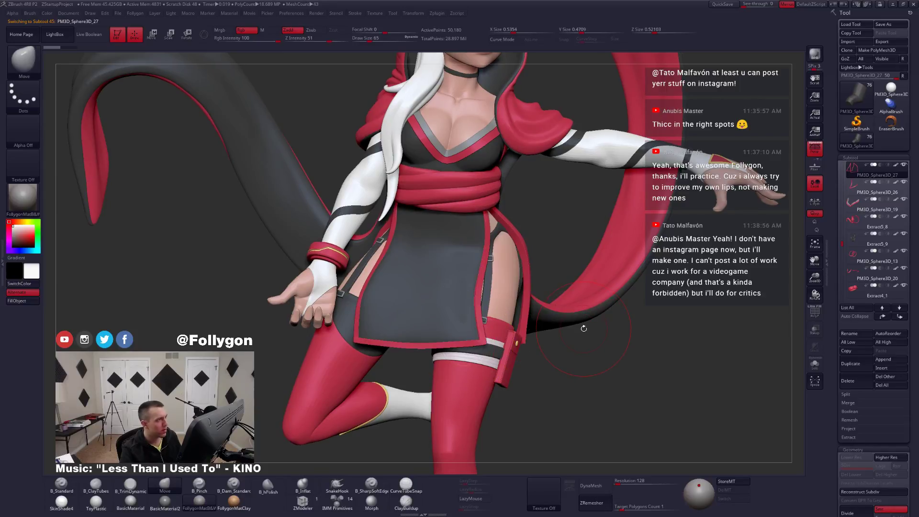
pyautogui.hotkey('ctrl', 'd')
pyautogui.hotkey('shift', 's')
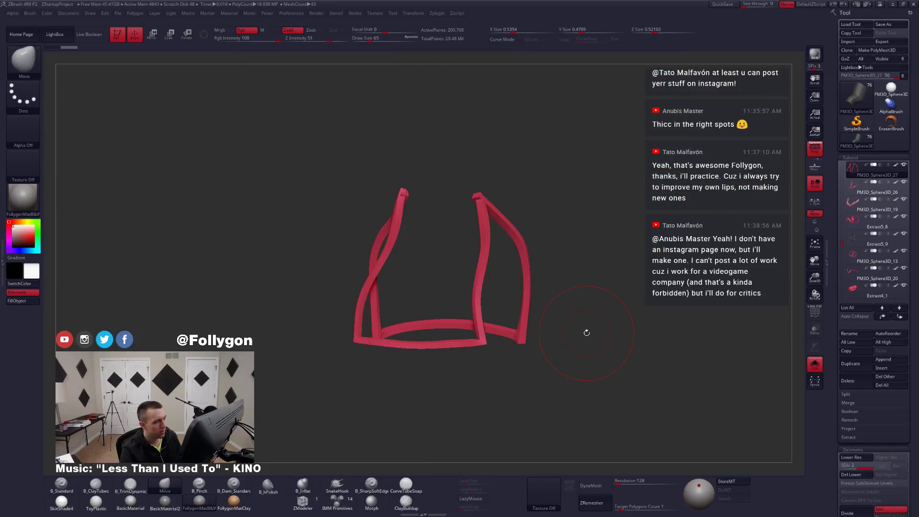
pyautogui.moveTo(609, 321); pyautogui.dragTo(592, 318, button='right')
pyautogui.hotkey('shift', 's')
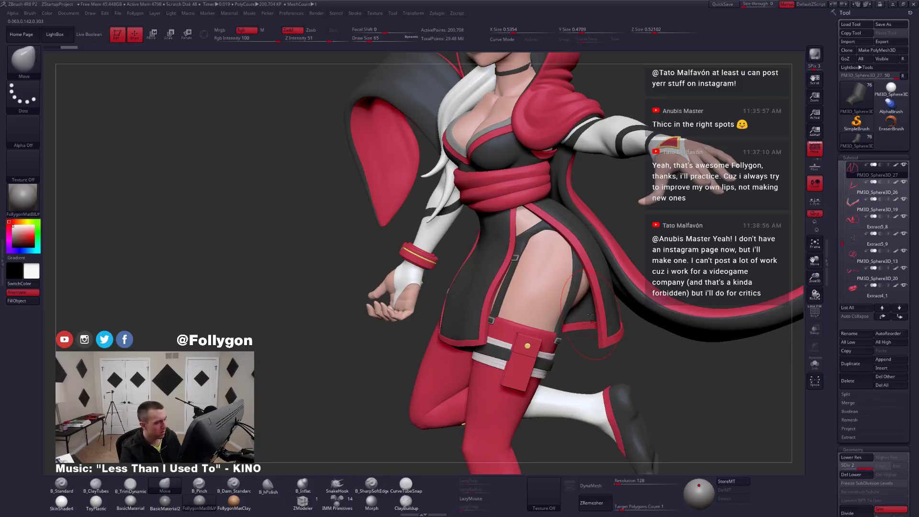
# Smooth the skirt trim's upper ends and the back panel's hem corner, checking it isolated and on the dress.
pyautogui.hotkey('alt', 's')
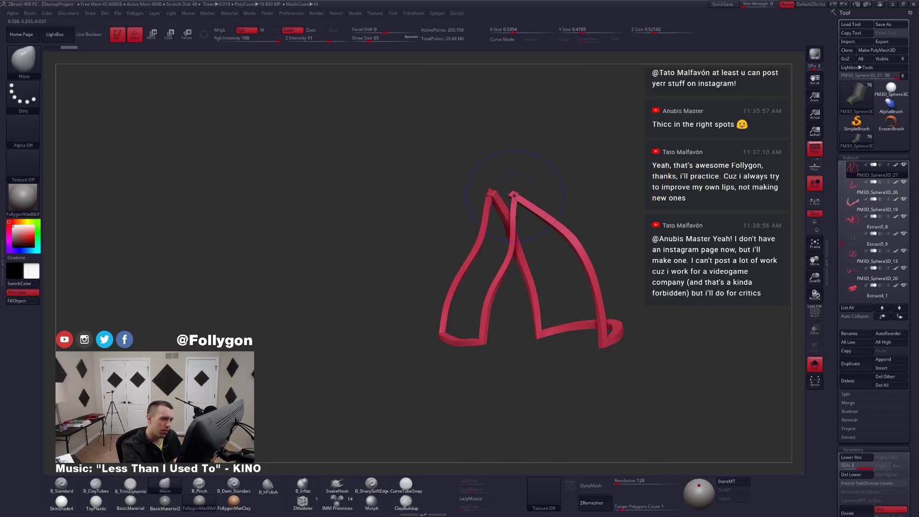
pyautogui.press('shift')
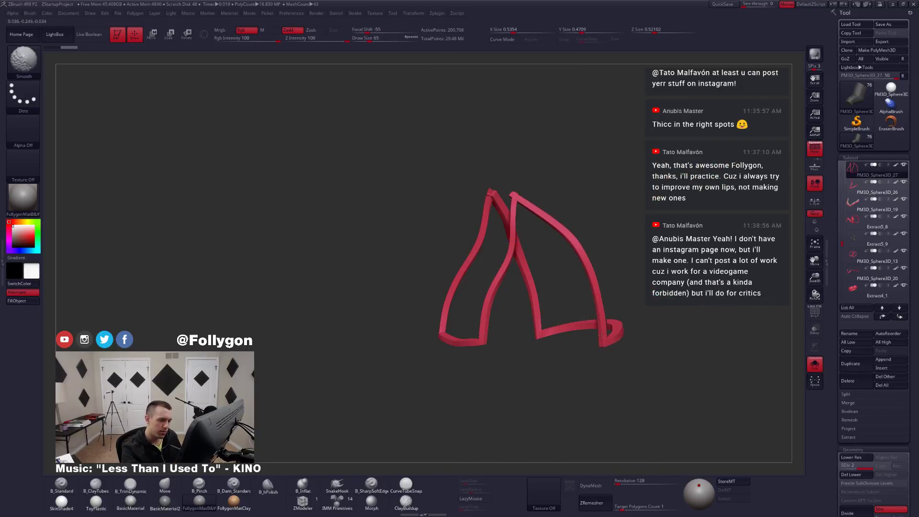
pyautogui.keyDown('shift'); pyautogui.moveTo(608, 350); pyautogui.dragTo(589, 349); pyautogui.keyUp('shift')
pyautogui.hotkey('alt', 's')
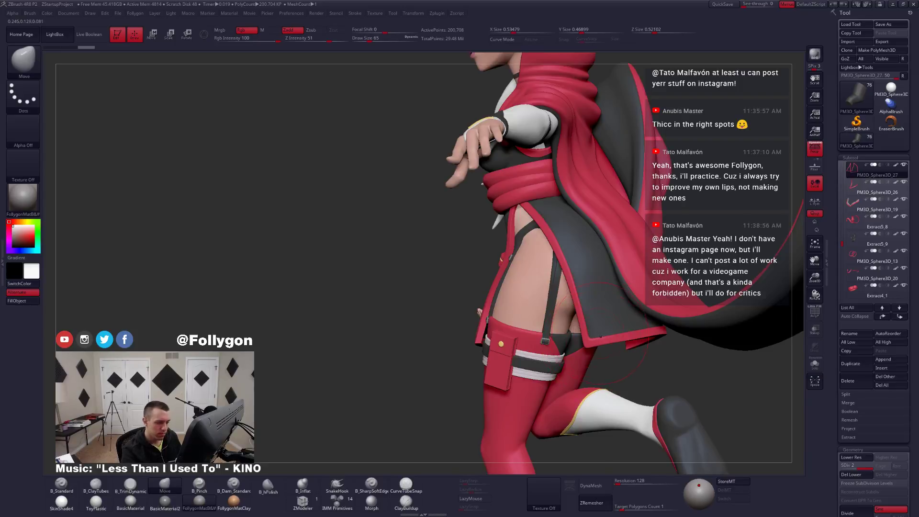
pyautogui.hotkey('alt', 's')
pyautogui.hotkey('alt', 's')
pyautogui.press('shift')
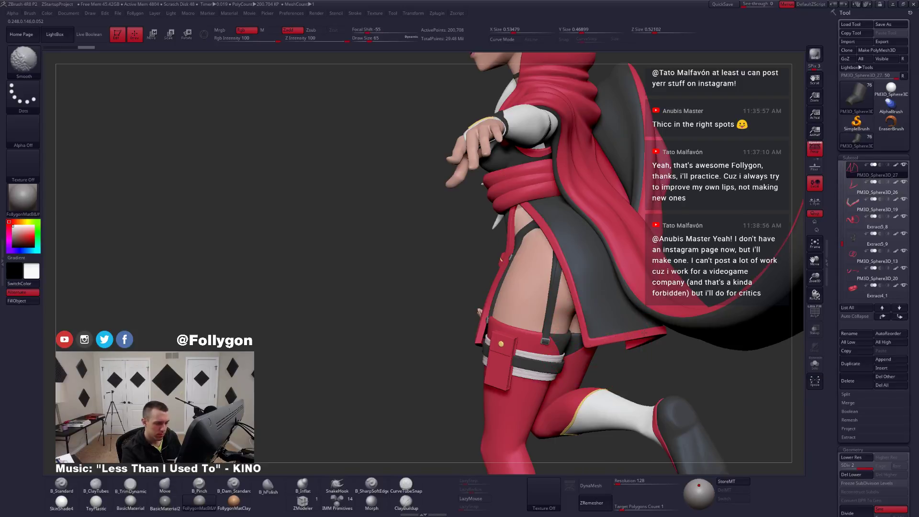
pyautogui.moveTo(642, 357)
pyautogui.mouseDown()
pyautogui.moveTo(598, 353)
pyautogui.moveTo(601, 340)
pyautogui.moveTo(639, 329)
pyautogui.moveTo(627, 350)
pyautogui.moveTo(592, 356)
pyautogui.mouseUp()
pyautogui.hotkey('alt', 's')
pyautogui.press('shift')
pyautogui.press('shift')
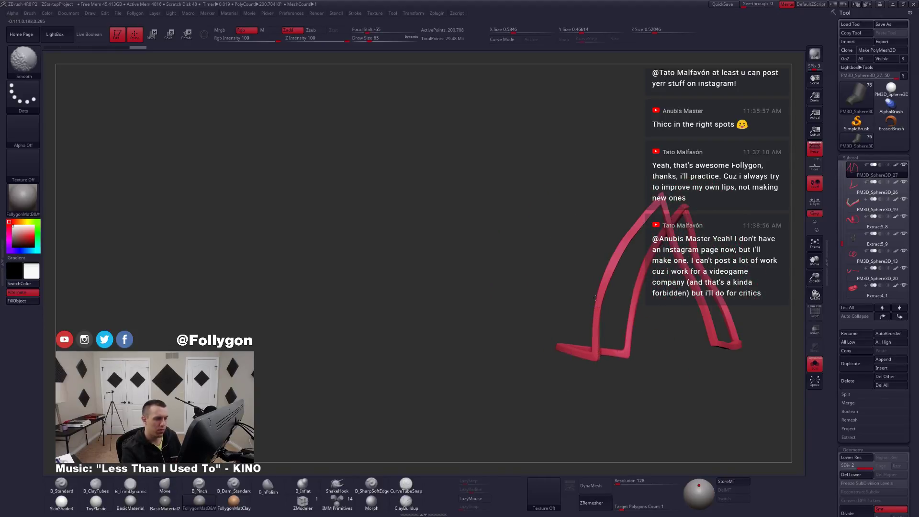
# Smooth the skirt trim's side edges and lower corners, reducing the draw size to 54.
pyautogui.moveTo(605, 273); pyautogui.dragTo(607, 199)
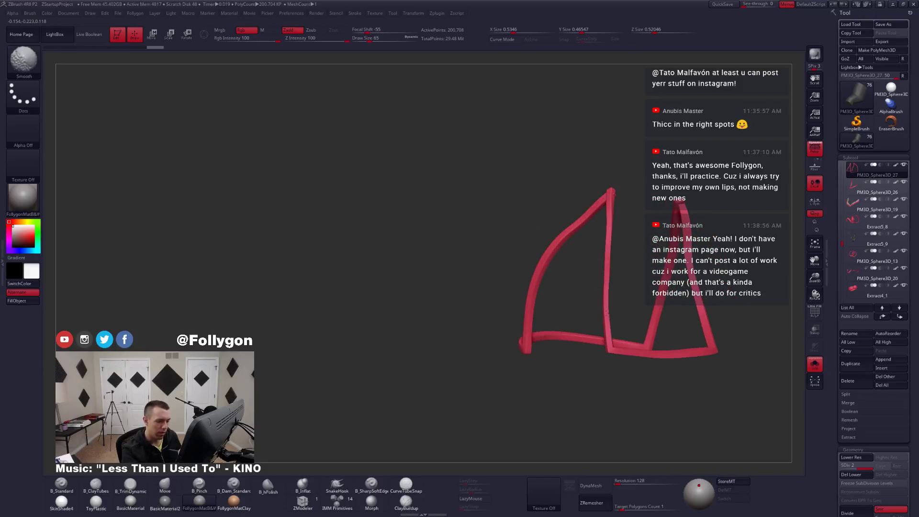
pyautogui.moveTo(643, 353)
pyautogui.mouseDown()
pyautogui.moveTo(627, 351)
pyautogui.moveTo(653, 344)
pyautogui.moveTo(624, 347)
pyautogui.moveTo(629, 364)
pyautogui.moveTo(528, 364)
pyautogui.moveTo(552, 311)
pyautogui.mouseUp()
pyautogui.press('s')
pyautogui.press('shift')
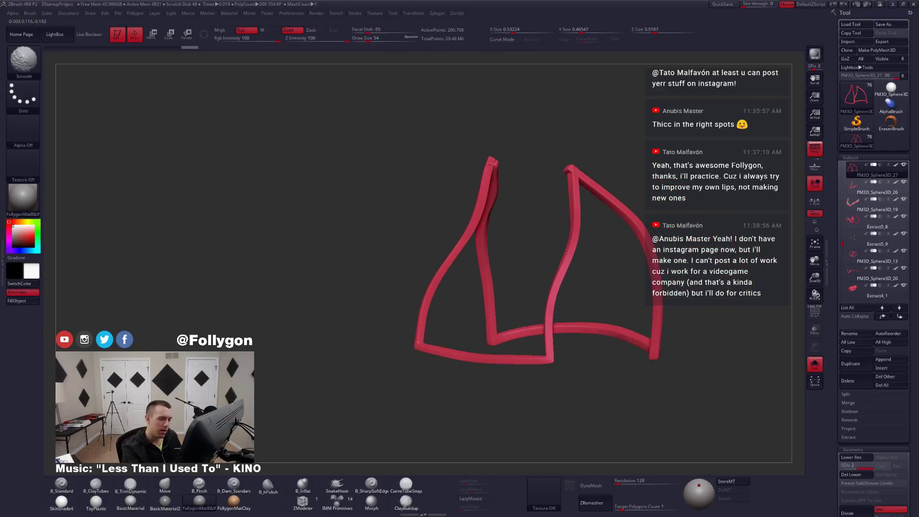
pyautogui.moveTo(564, 392)
pyautogui.mouseDown()
pyautogui.moveTo(551, 334)
pyautogui.moveTo(569, 397)
pyautogui.moveTo(549, 351)
pyautogui.moveTo(572, 367)
pyautogui.moveTo(566, 372)
pyautogui.moveTo(547, 341)
pyautogui.moveTo(582, 352)
pyautogui.mouseUp()
pyautogui.hotkey('alt', 's')
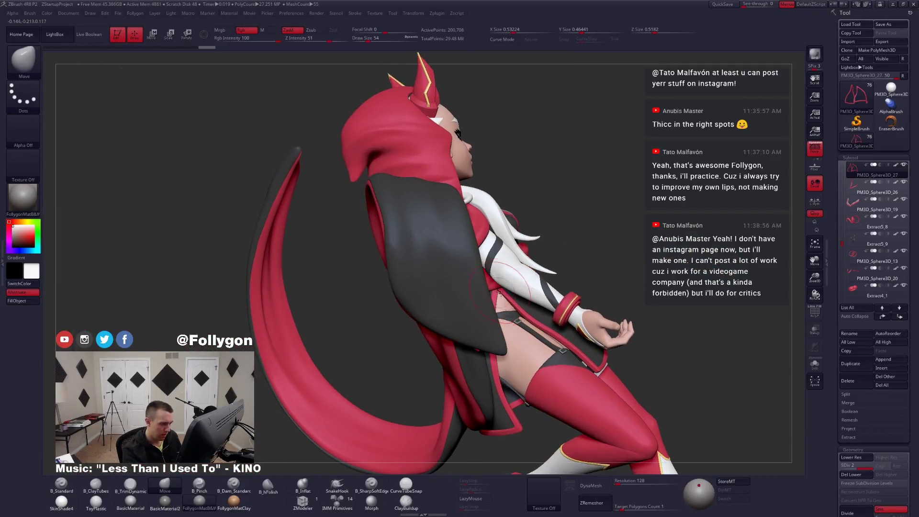
# Refine the front skirt trim beside the lowered hand with the Move brush at draw size 51.
pyautogui.moveTo(500, 292); pyautogui.dragTo(544, 331, button='right')
pyautogui.hotkey('shift', 's')
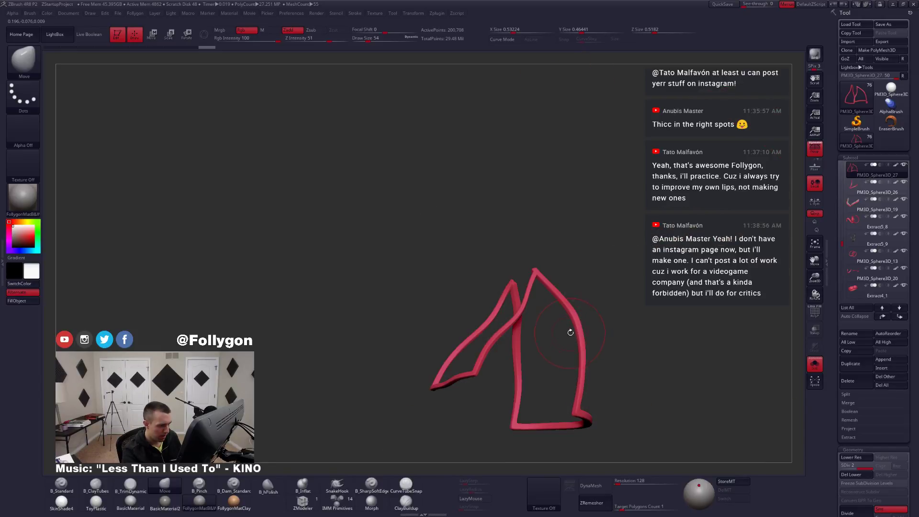
pyautogui.moveTo(570, 332)
pyautogui.mouseDown()
pyautogui.moveTo(577, 352)
pyautogui.moveTo(576, 334)
pyautogui.moveTo(585, 343)
pyautogui.moveTo(622, 337)
pyautogui.moveTo(507, 380)
pyautogui.mouseUp()
pyautogui.hotkey('ctrl', 'shift', 's')
pyautogui.press('space')
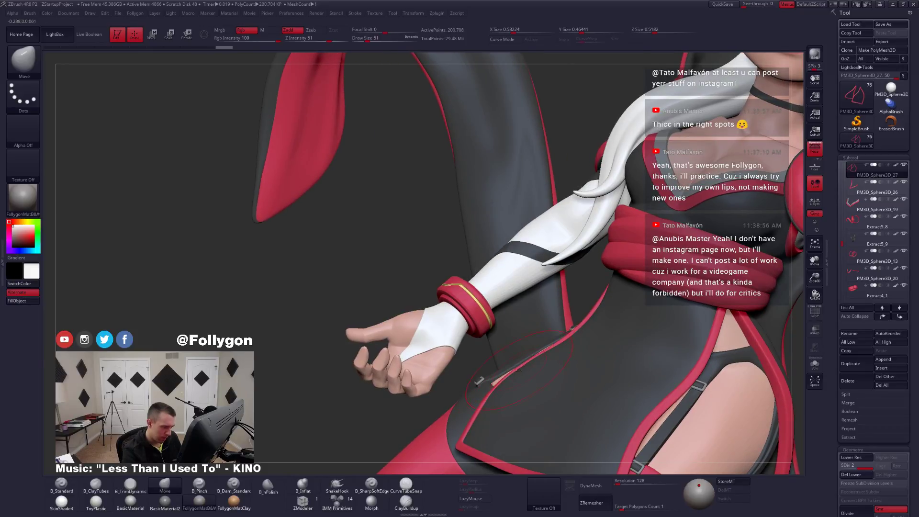
pyautogui.moveTo(518, 369)
pyautogui.mouseDown()
pyautogui.moveTo(597, 383)
pyautogui.moveTo(576, 283)
pyautogui.moveTo(592, 351)
pyautogui.moveTo(610, 283)
pyautogui.moveTo(604, 267)
pyautogui.mouseUp()
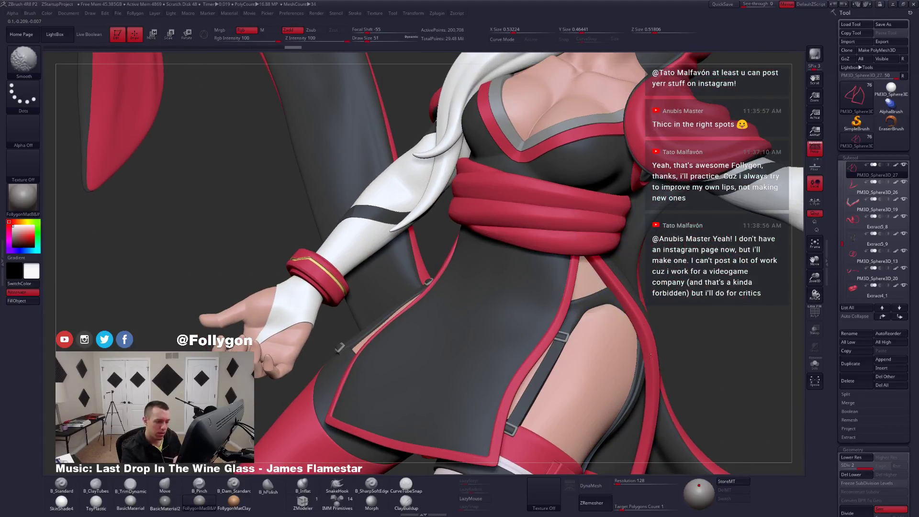
# Isolate the skirt trim and smooth the back panel's side strips and hem corners, checking their fit on the dress.
pyautogui.keyDown('alt'); pyautogui.moveTo(650, 356); pyautogui.dragTo(629, 291); pyautogui.keyUp('alt')
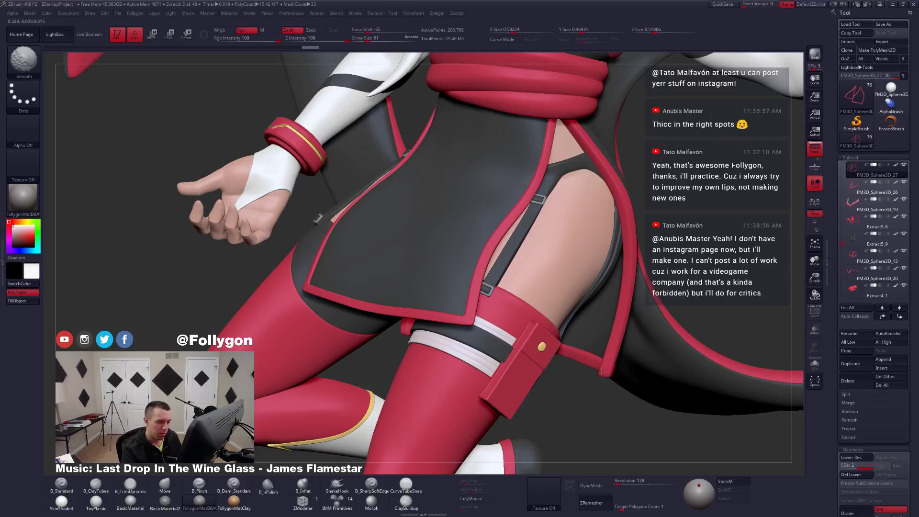
pyautogui.hotkey('shift', 's')
pyautogui.moveTo(602, 372); pyautogui.dragTo(618, 340, button='right')
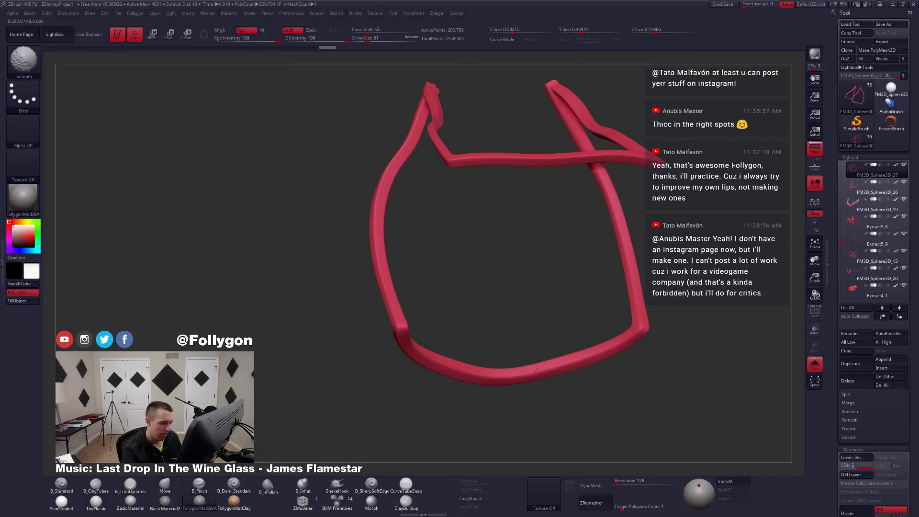
pyautogui.moveTo(436, 351); pyautogui.dragTo(425, 328)
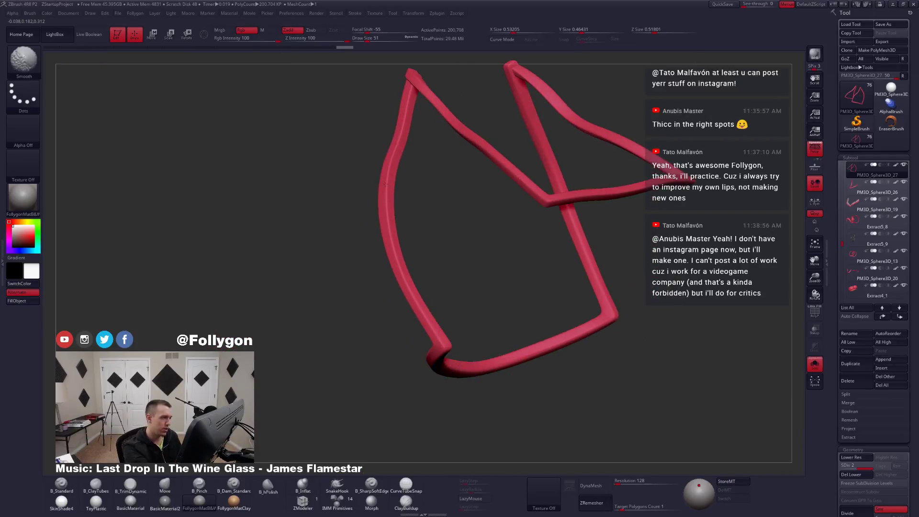
pyautogui.moveTo(385, 183); pyautogui.dragTo(611, 301)
pyautogui.hotkey('shift', 's')
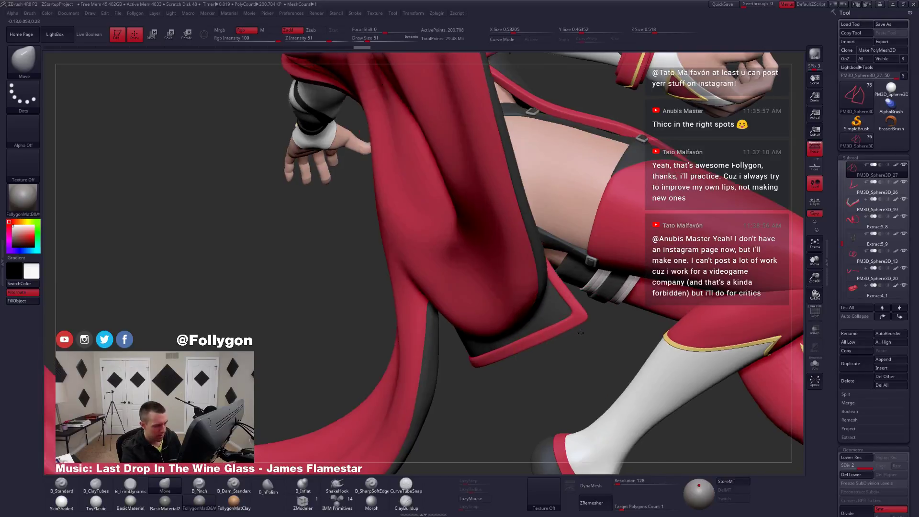
pyautogui.moveTo(580, 333); pyautogui.dragTo(508, 362)
pyautogui.moveTo(508, 397); pyautogui.dragTo(531, 356)
# Select the red thigh pouch and isolate it for a closer look at its side.
pyautogui.hotkey('shift', 'f')
pyautogui.hotkey('alt', 's')
pyautogui.hotkey('shift', 'f')
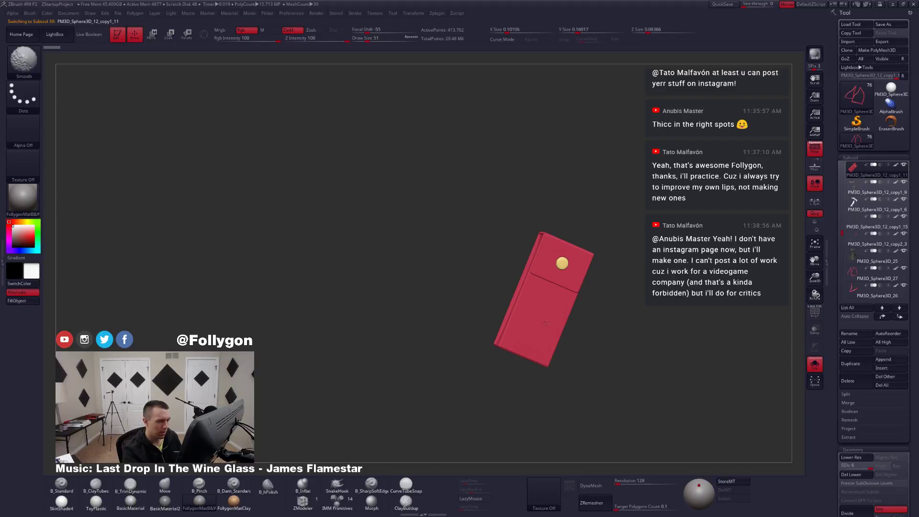
pyautogui.moveTo(545, 323)
pyautogui.mouseDown(button='right')
pyautogui.moveTo(568, 334)
pyautogui.moveTo(578, 369)
pyautogui.mouseUp(button='right')
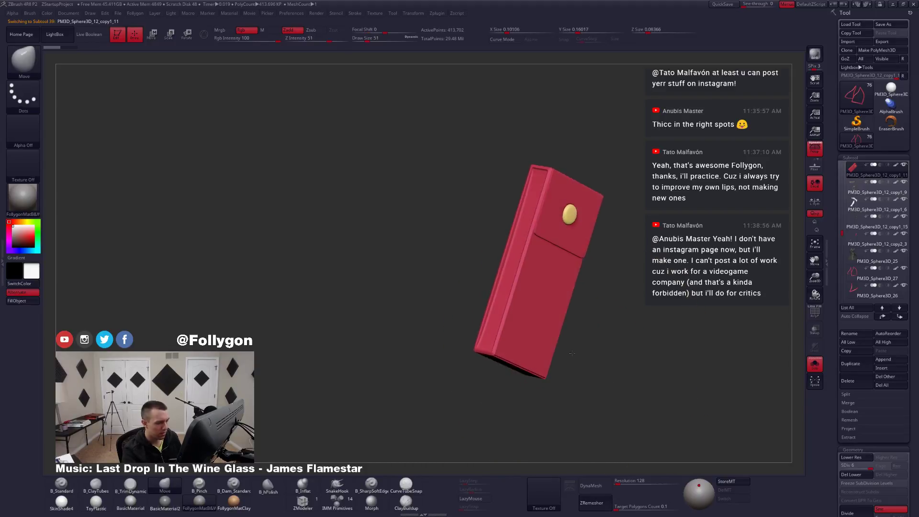
# Bring back the full character, then isolate the neckline trim and smooth the joint between its grey and red bands.
pyautogui.hotkey('alt', 's')
pyautogui.moveTo(538, 364); pyautogui.dragTo(604, 359)
pyautogui.keyDown('ctrl'); pyautogui.moveTo(604, 359); pyautogui.dragTo(574, 268, button='right'); pyautogui.keyUp('ctrl')
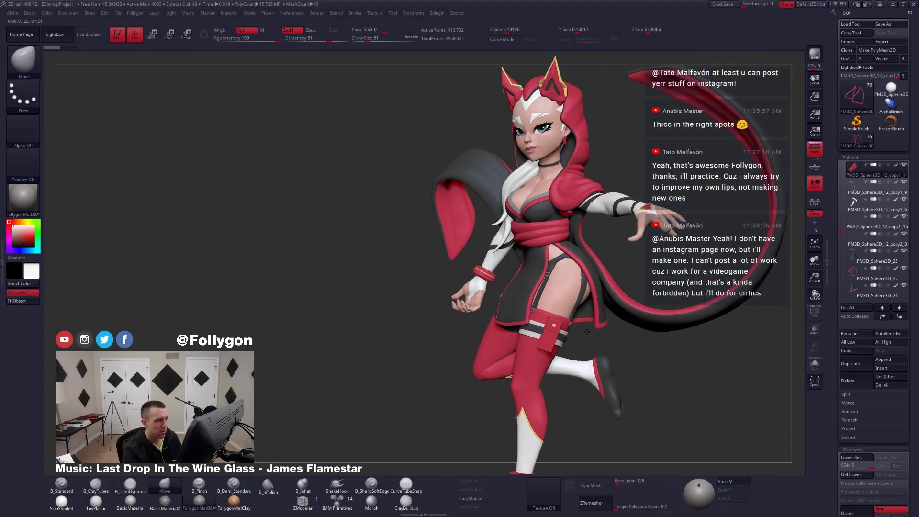
pyautogui.moveTo(483, 216); pyautogui.dragTo(523, 206, button='right')
pyautogui.hotkey('alt', 's')
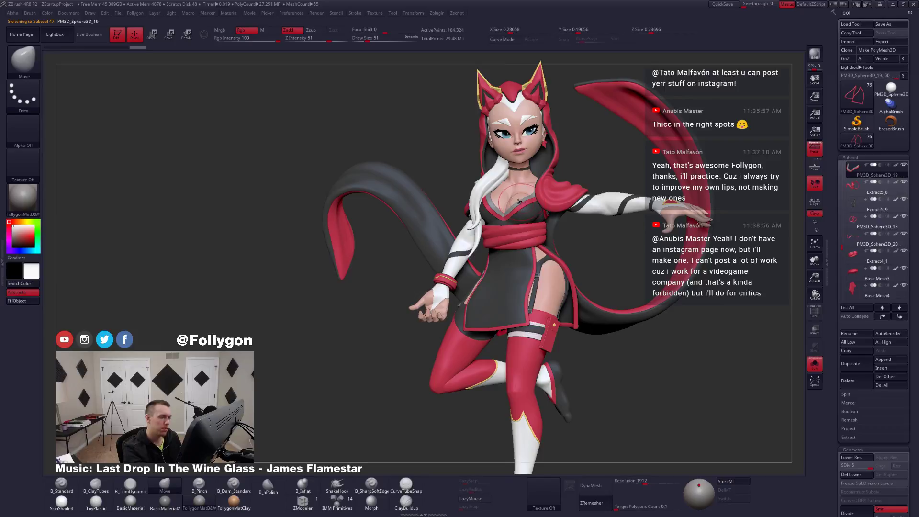
pyautogui.moveTo(522, 204)
pyautogui.keyDown('ctrl'); pyautogui.mouseDown(button='right')
pyautogui.moveTo(517, 225)
pyautogui.moveTo(570, 348)
pyautogui.moveTo(584, 356)
pyautogui.moveTo(567, 357)
pyautogui.moveTo(579, 364)
pyautogui.mouseUp(button='right'); pyautogui.keyUp('ctrl')
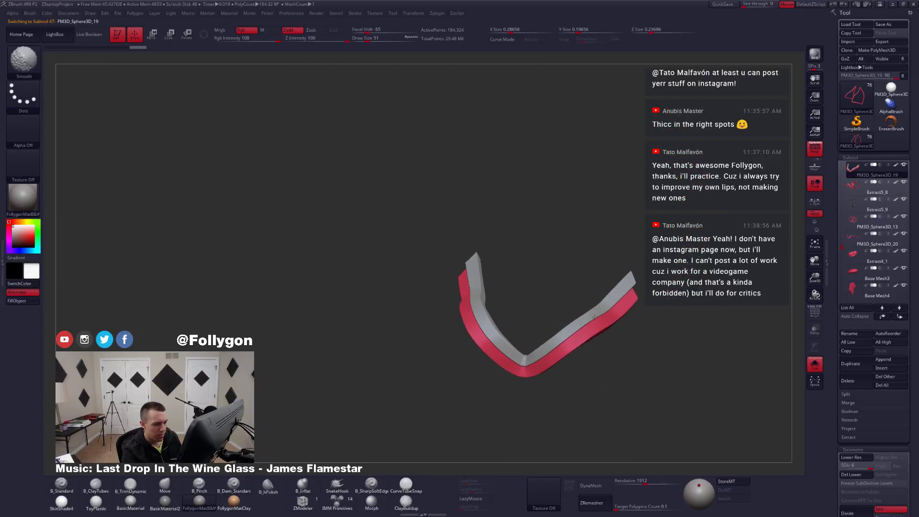
pyautogui.keyDown('shift'); pyautogui.moveTo(595, 317); pyautogui.dragTo(565, 335); pyautogui.keyUp('shift')
pyautogui.moveTo(565, 349); pyautogui.dragTo(598, 350, button='right')
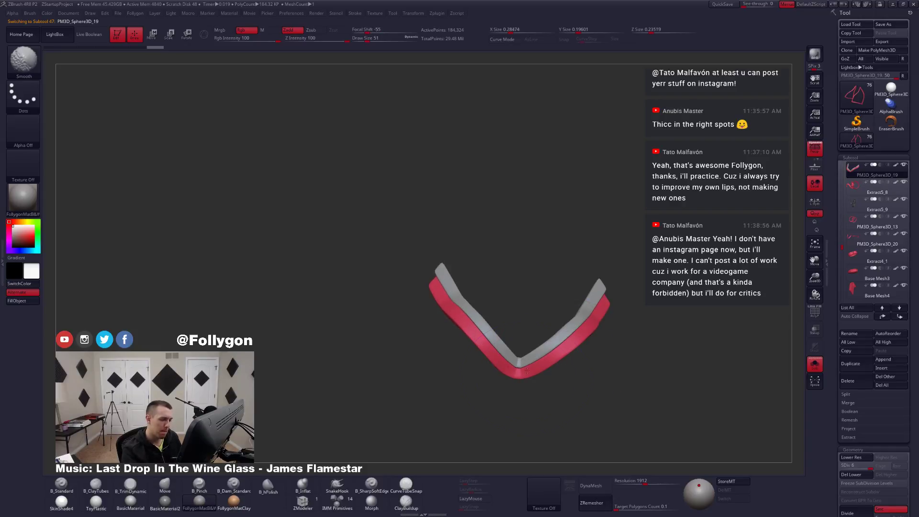
pyautogui.moveTo(527, 370); pyautogui.dragTo(557, 378)
# Show the whole character and examine the neckline trim's fit on the chest from several angles.
pyautogui.hotkey('ctrl', 'shift', 's')
pyautogui.moveTo(622, 363)
pyautogui.mouseDown()
pyautogui.moveTo(582, 320)
pyautogui.moveTo(555, 397)
pyautogui.moveTo(574, 383)
pyautogui.mouseUp()
pyautogui.press('ctrl')
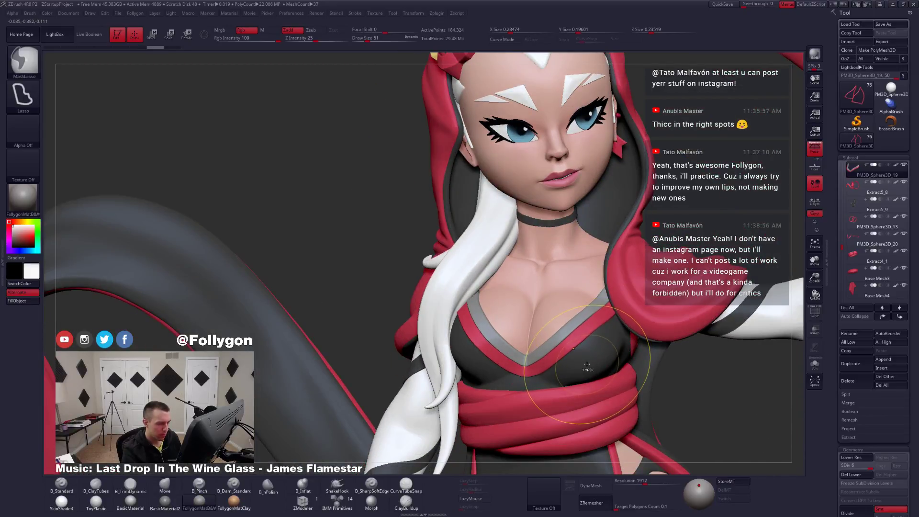
pyautogui.hotkey('ctrl', 'shift', 'z')
pyautogui.moveTo(587, 366)
pyautogui.mouseDown(button='right')
pyautogui.moveTo(583, 352)
pyautogui.moveTo(584, 359)
pyautogui.mouseUp(button='right')
pyautogui.hotkey('ctrl', 'shift')
pyautogui.press('ctrl')
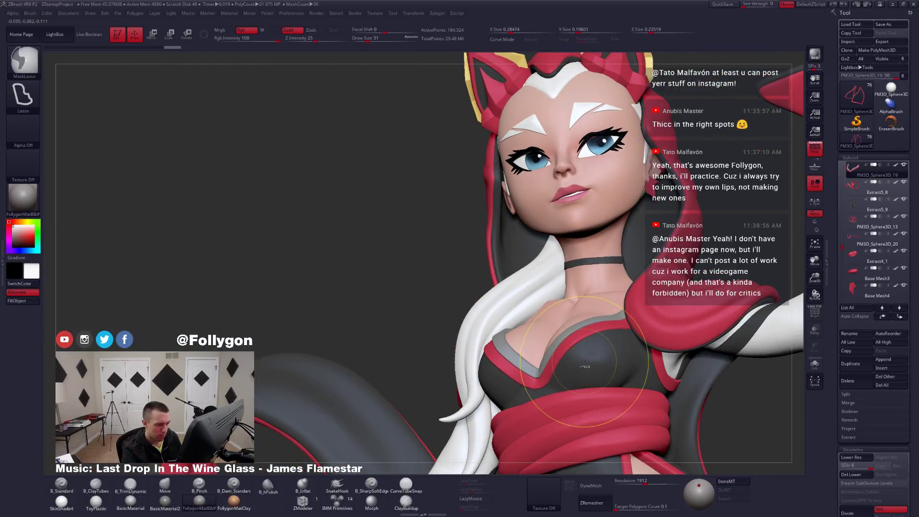
pyautogui.moveTo(584, 361)
pyautogui.mouseDown(button='right')
pyautogui.moveTo(596, 365)
pyautogui.moveTo(589, 352)
pyautogui.mouseUp(button='right')
pyautogui.hotkey('ctrl', 'shift')
pyautogui.hotkey('ctrl', 'shift', 'z')
pyautogui.hotkey('ctrl', 'shift', 'z')
# Adjust the neckline trim against the chest with the Move brush at draw size 25.
pyautogui.press('space')
pyautogui.moveTo(598, 324); pyautogui.dragTo(593, 324)
pyautogui.moveTo(603, 339)
pyautogui.mouseDown(button='right')
pyautogui.moveTo(578, 340)
pyautogui.moveTo(618, 348)
pyautogui.moveTo(621, 327)
pyautogui.moveTo(583, 362)
pyautogui.moveTo(558, 338)
pyautogui.mouseUp(button='right')
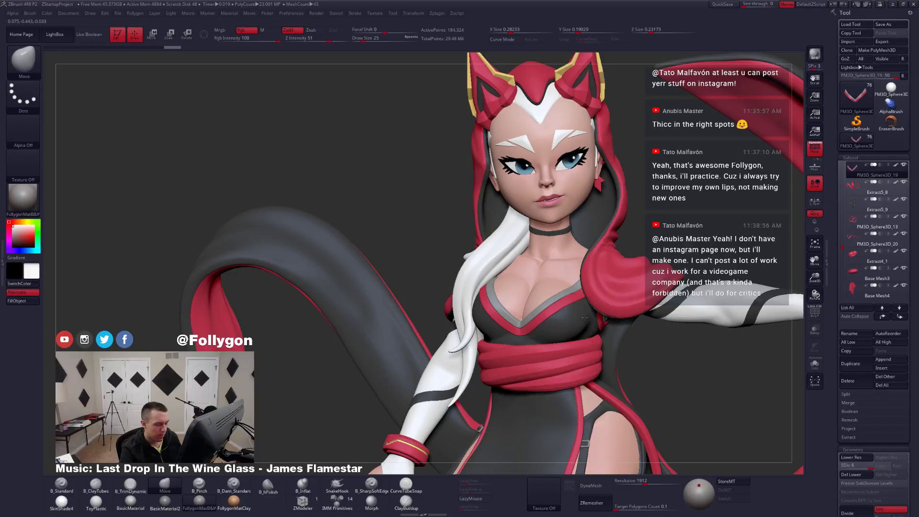
pyautogui.keyDown('ctrl'); pyautogui.moveTo(584, 316); pyautogui.dragTo(574, 292, button='right'); pyautogui.keyUp('ctrl')
pyautogui.moveTo(531, 313); pyautogui.dragTo(457, 297, button='right')
pyautogui.keyDown('ctrl'); pyautogui.moveTo(586, 301); pyautogui.dragTo(631, 355, button='right'); pyautogui.keyUp('ctrl')
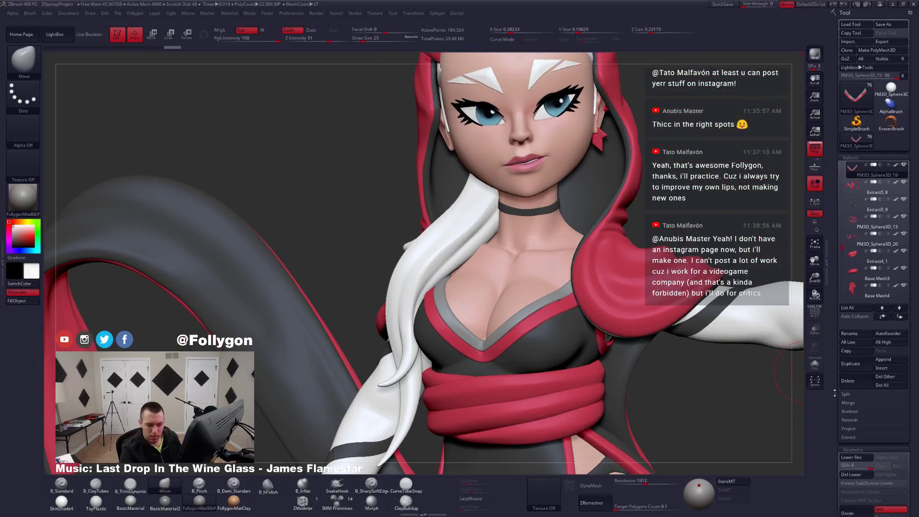
pyautogui.scroll(-5, 856, 322)
pyautogui.scroll(-5, 856, 322)
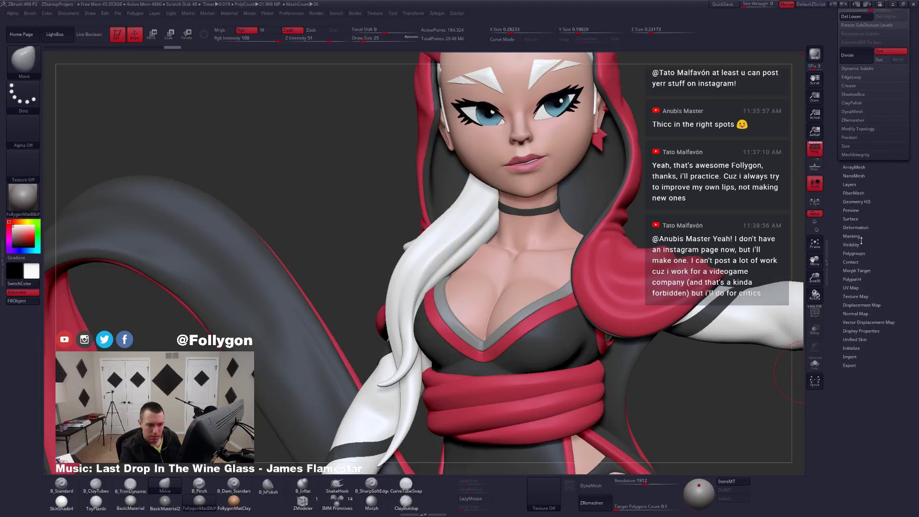
pyautogui.click(860, 228)
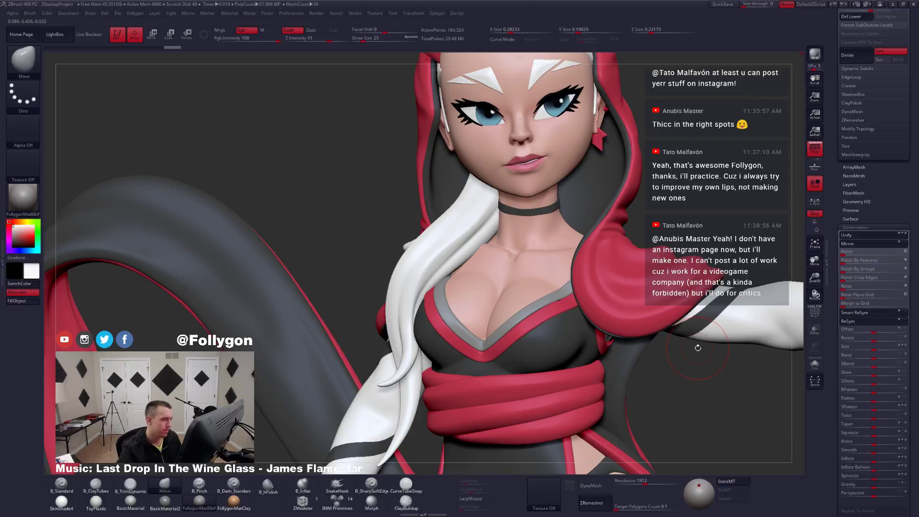
# Reshape the neckline trim at a lower subdivision level with the Move brush at draw size 39, and restore its highest level.
pyautogui.hotkey('shift', 'd')
pyautogui.press('space')
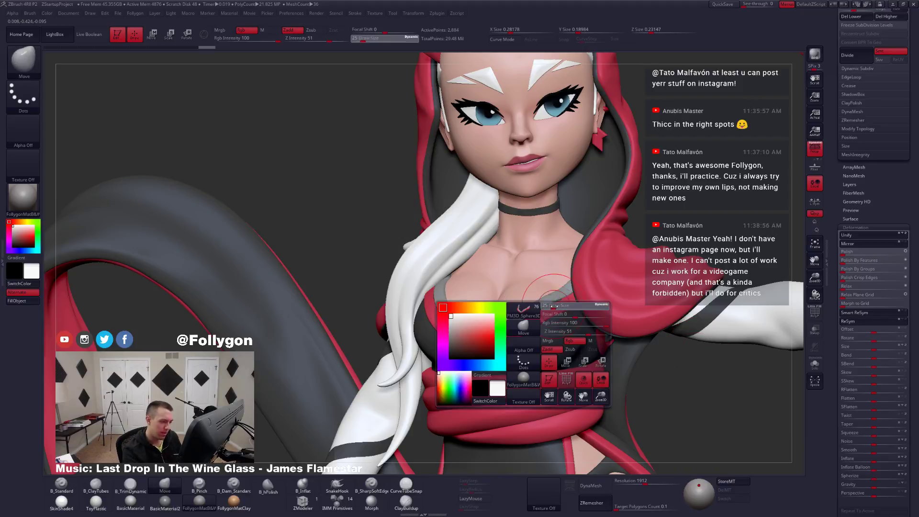
pyautogui.moveTo(550, 307); pyautogui.dragTo(528, 323)
pyautogui.hotkey('shift', 'd')
pyautogui.hotkey('shift', 'd')
pyautogui.hotkey('shift', 'd')
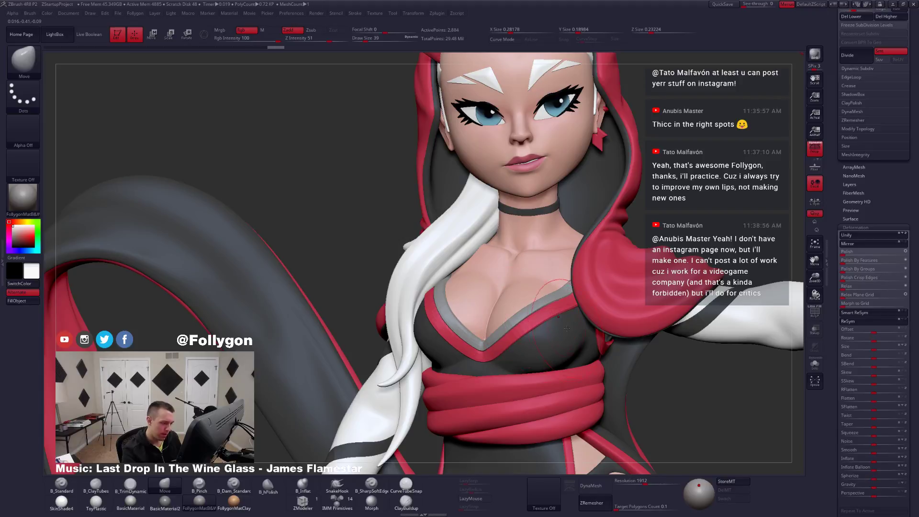
pyautogui.press('d')
pyautogui.press('d')
pyautogui.press('d')
pyautogui.press('d')
# Isolate the neckline trim to inspect its curve and lower edge, and check it again on the full character.
pyautogui.moveTo(562, 348)
pyautogui.mouseDown(button='right')
pyautogui.moveTo(572, 350)
pyautogui.moveTo(557, 334)
pyautogui.moveTo(554, 368)
pyautogui.mouseUp(button='right')
pyautogui.press('w')
pyautogui.hotkey('ctrl', 'i')
pyautogui.press('q')
pyautogui.hotkey('alt', 's')
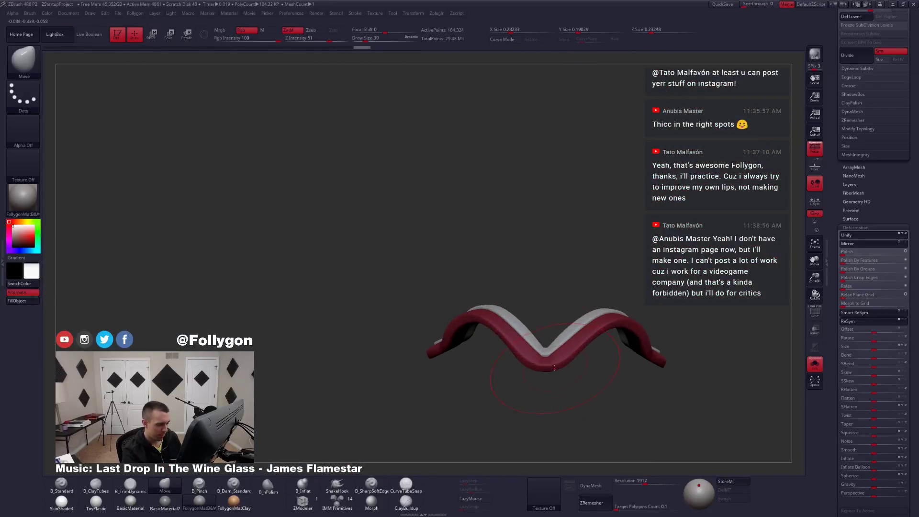
pyautogui.hotkey('ctrl', 'f')
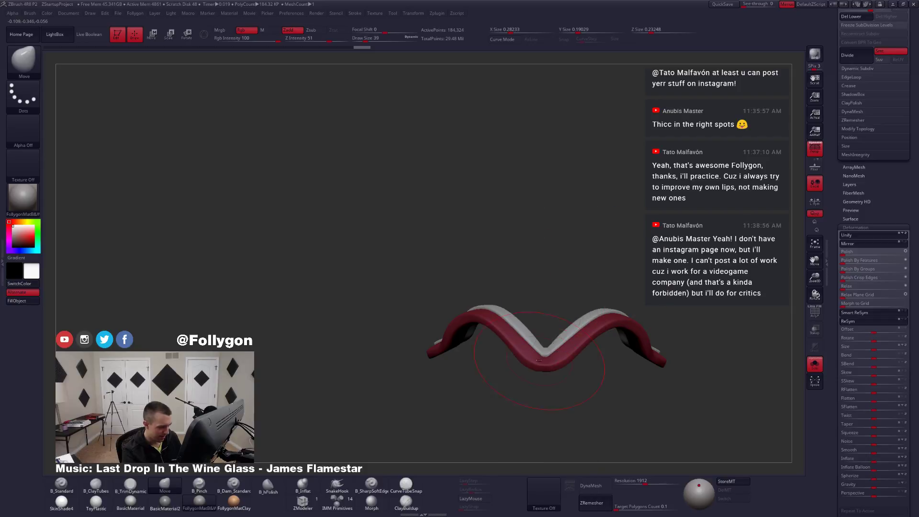
pyautogui.moveTo(544, 369)
pyautogui.mouseDown(button='right')
pyautogui.moveTo(545, 361)
pyautogui.moveTo(550, 395)
pyautogui.moveTo(563, 319)
pyautogui.mouseUp(button='right')
pyautogui.press('space')
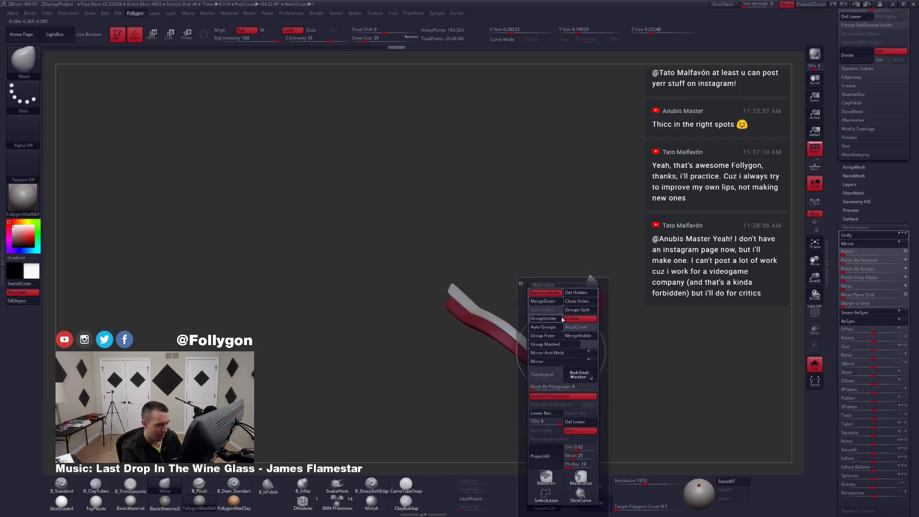
pyautogui.hotkey('ctrl', 'shift', 's')
pyautogui.moveTo(620, 302); pyautogui.dragTo(572, 282, button='right')
pyautogui.moveTo(531, 340); pyautogui.dragTo(569, 358, button='right')
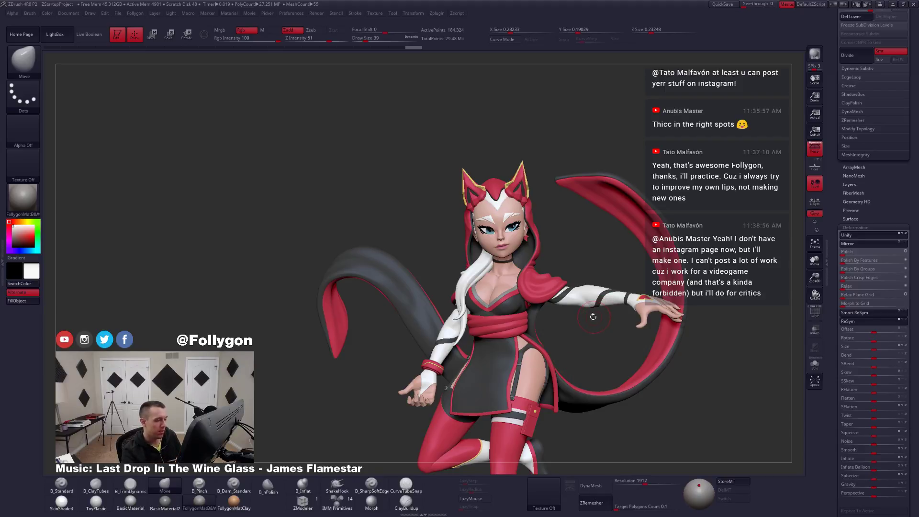
# Collapse the Deformation settings and return to the tool and subtool lists.
pyautogui.moveTo(591, 354); pyautogui.dragTo(585, 343)
pyautogui.click(860, 227)
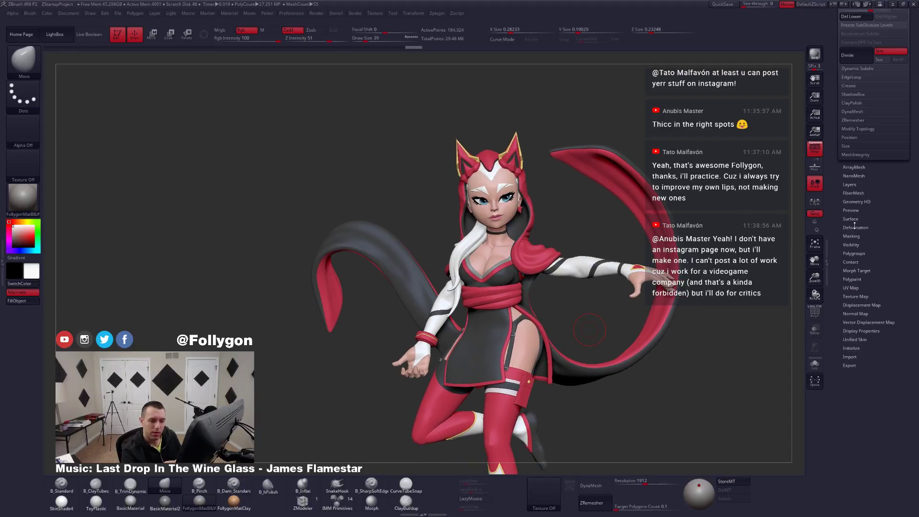
pyautogui.moveTo(855, 225); pyautogui.dragTo(856, 355)
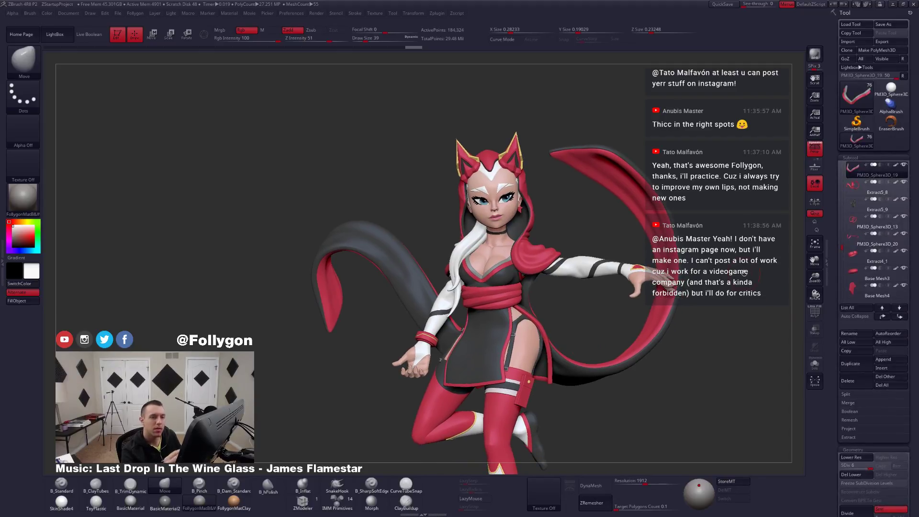
pyautogui.click(902, 77)
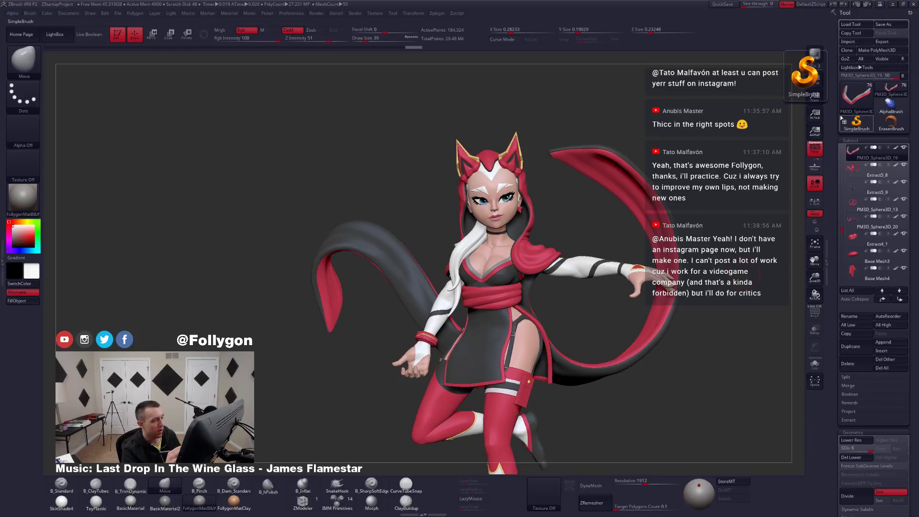
# Isolate the neckline trim and the dark dress in turn to check each piece on its own.
pyautogui.keyDown('alt'); pyautogui.moveTo(547, 355); pyautogui.dragTo(568, 358, button='right'); pyautogui.keyUp('alt')
pyautogui.hotkey('alt', 's')
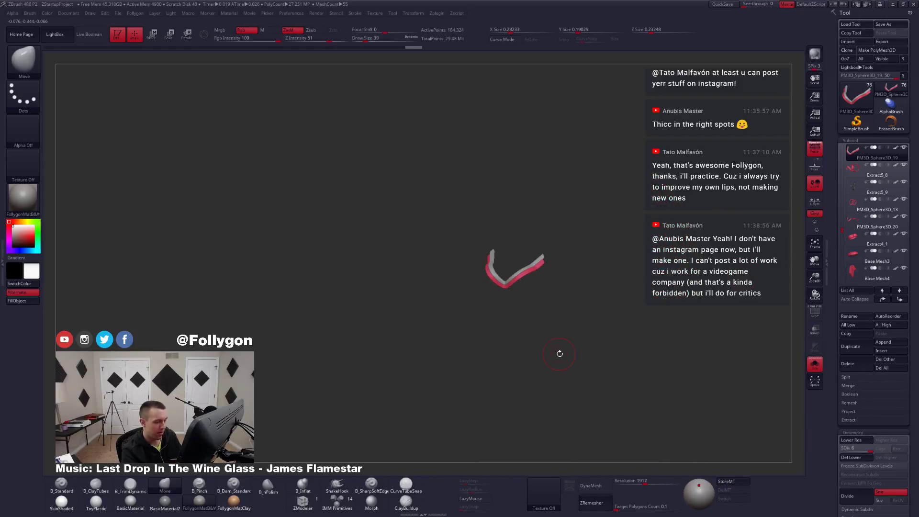
pyautogui.hotkey('alt', 's')
pyautogui.keyDown('alt'); pyautogui.click(558, 350); pyautogui.keyUp('alt')
pyautogui.hotkey('alt', 's')
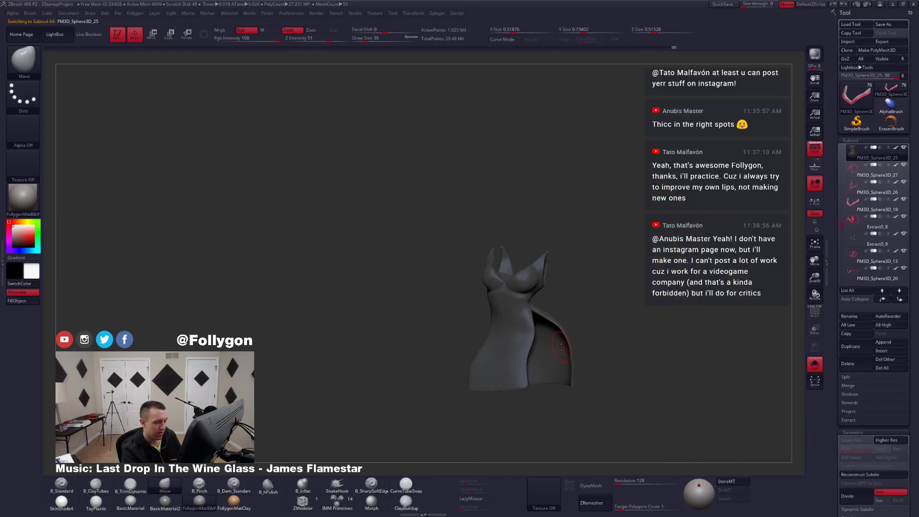
pyautogui.hotkey('alt', 's')
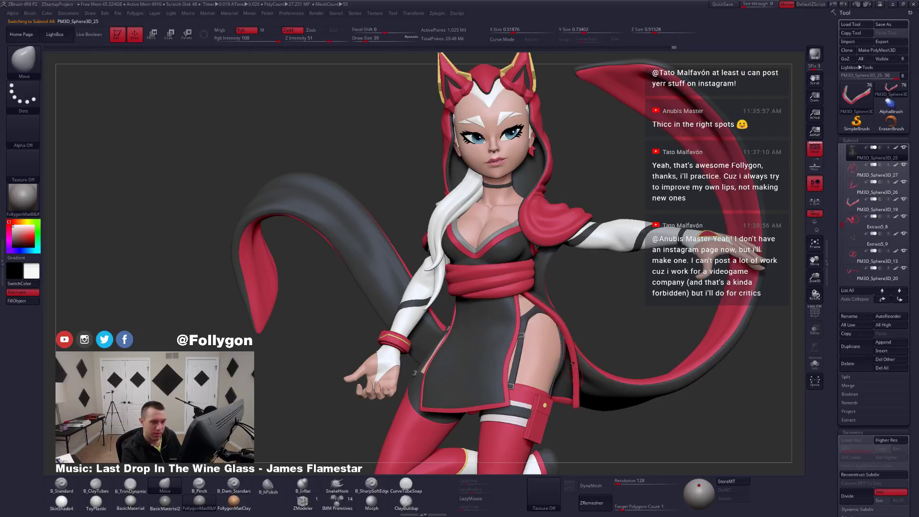
# Isolate the red skirt trim and mask the strip on one side of its upper corners.
pyautogui.keyDown('alt'); pyautogui.click(664, 276); pyautogui.keyUp('alt')
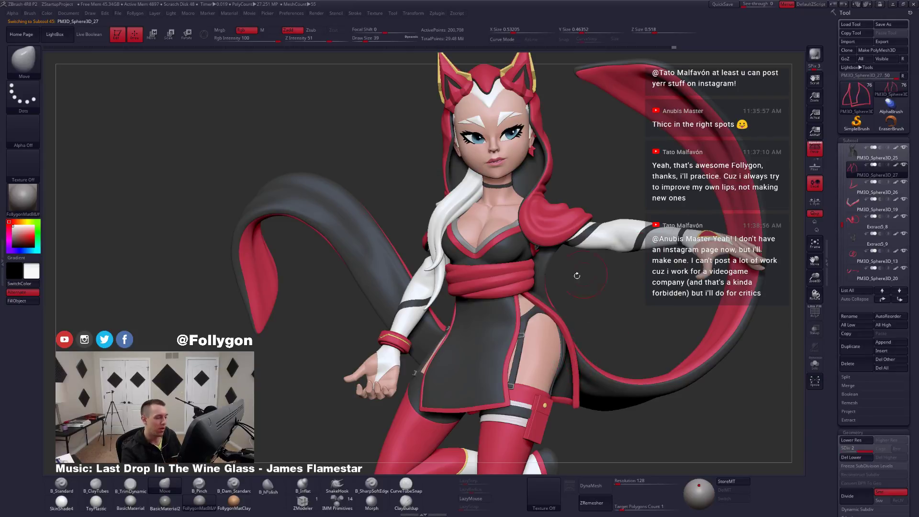
pyautogui.hotkey('alt', 's')
pyautogui.moveTo(531, 300); pyautogui.dragTo(512, 349, button='right')
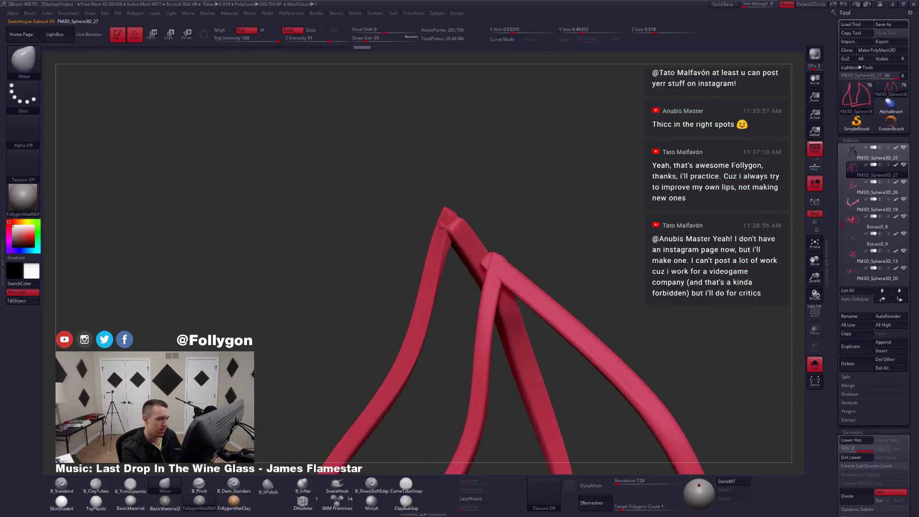
pyautogui.press('w')
pyautogui.keyDown('ctrl'); pyautogui.click(513, 282); pyautogui.keyUp('ctrl')
pyautogui.keyDown('ctrl'); pyautogui.moveTo(514, 281); pyautogui.dragTo(478, 320); pyautogui.keyUp('ctrl')
pyautogui.press('q')
# Adjust the unmasked skirt trim strip where it meets the upper corner, using the Move brush at draw size 41.
pyautogui.press('space')
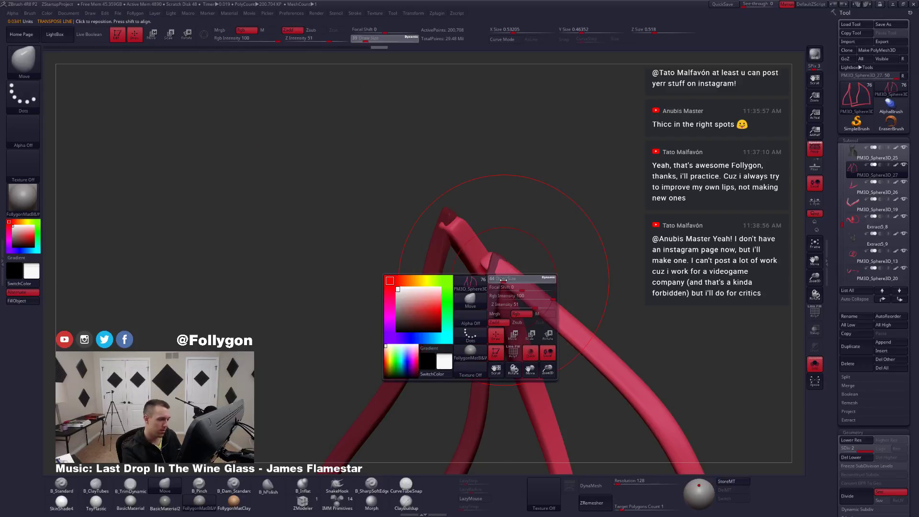
pyautogui.moveTo(483, 287)
pyautogui.mouseDown(button='right')
pyautogui.moveTo(567, 287)
pyautogui.moveTo(484, 270)
pyautogui.moveTo(569, 318)
pyautogui.moveTo(553, 319)
pyautogui.mouseUp(button='right')
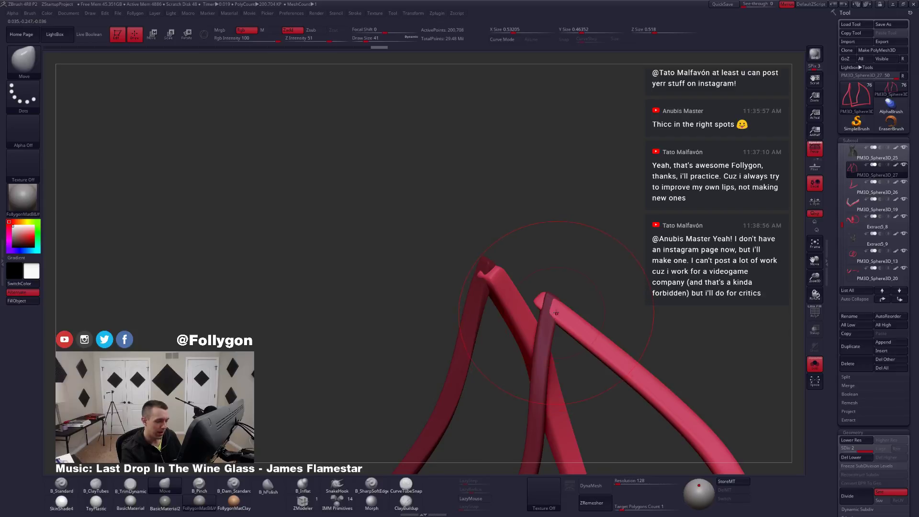
pyautogui.moveTo(552, 315); pyautogui.dragTo(557, 314)
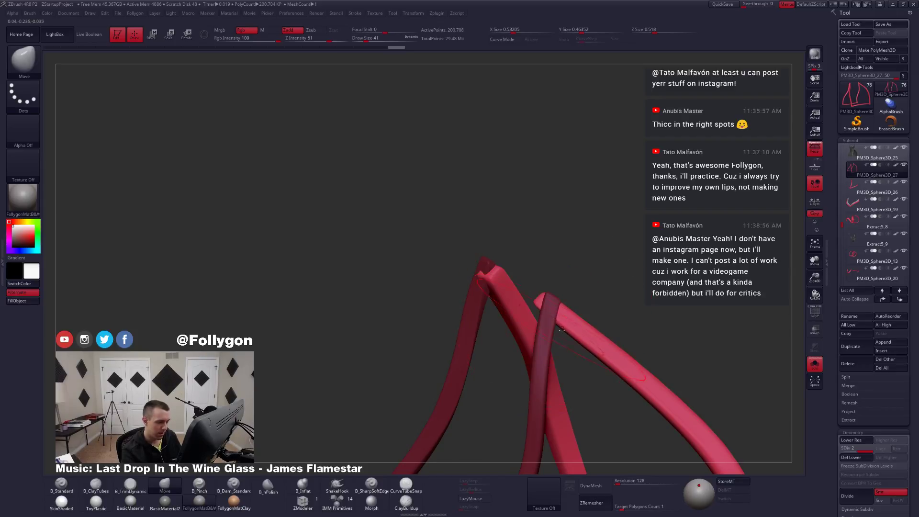
pyautogui.moveTo(557, 314)
pyautogui.mouseDown(button='right')
pyautogui.moveTo(588, 303)
pyautogui.moveTo(569, 318)
pyautogui.mouseUp(button='right')
pyautogui.hotkey('shift', 's')
pyautogui.hotkey('shift', 's')
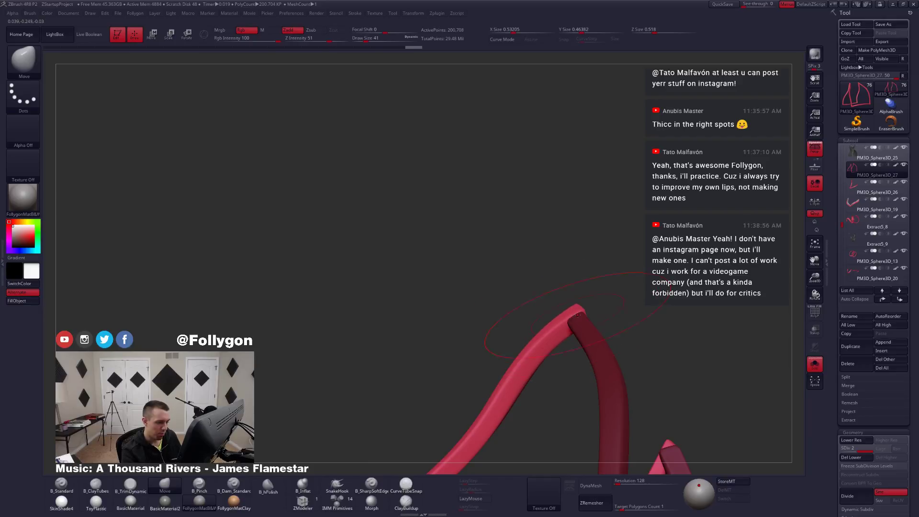
pyautogui.keyDown('alt'); pyautogui.click(579, 316); pyautogui.keyUp('alt')
pyautogui.moveTo(569, 329); pyautogui.dragTo(621, 287, button='right')
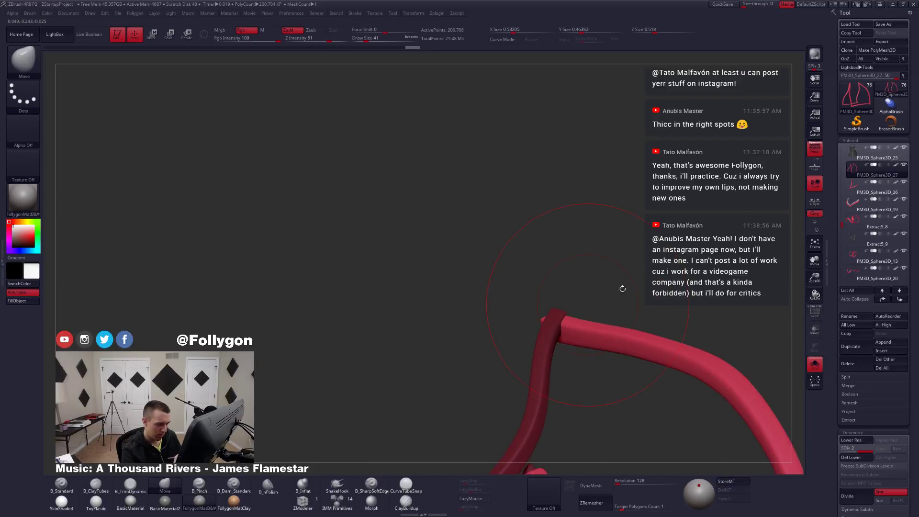
pyautogui.hotkey('shift', 's')
# Check the skirt trim on the full character, and isolate the hips and thighs mesh to view it alone.
pyautogui.keyDown('ctrl'); pyautogui.moveTo(613, 385); pyautogui.dragTo(454, 366, button='right'); pyautogui.keyUp('ctrl')
pyautogui.press('f')
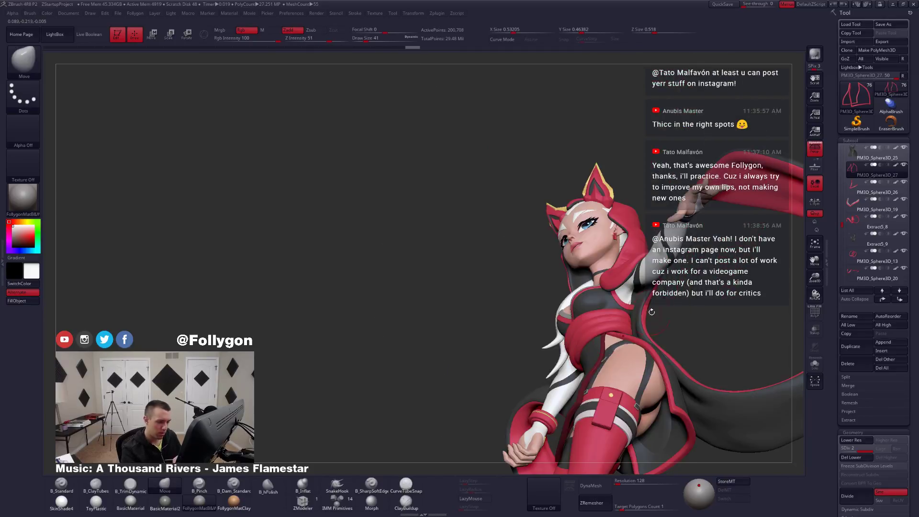
pyautogui.keyDown('alt'); pyautogui.click(615, 343); pyautogui.keyUp('alt')
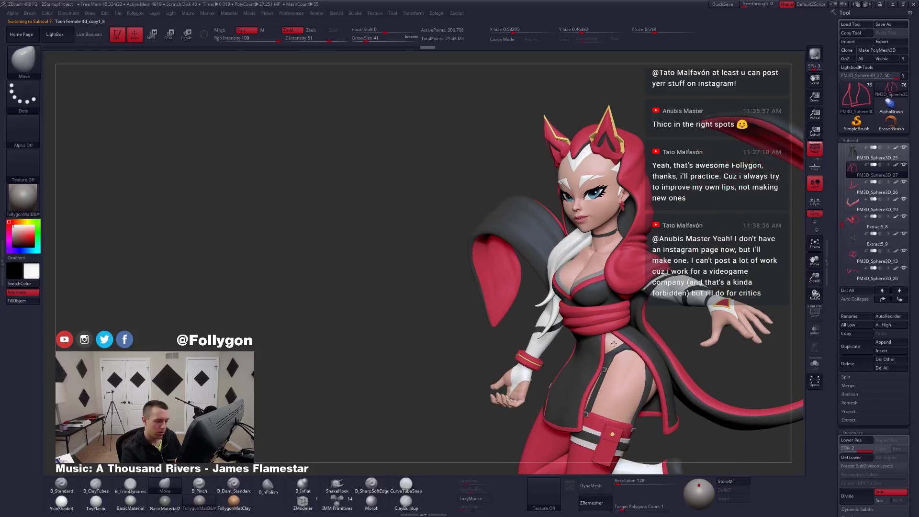
pyautogui.moveTo(614, 343)
pyautogui.mouseDown(button='right')
pyautogui.moveTo(704, 308)
pyautogui.moveTo(607, 335)
pyautogui.moveTo(617, 380)
pyautogui.moveTo(607, 346)
pyautogui.moveTo(649, 358)
pyautogui.moveTo(631, 344)
pyautogui.moveTo(639, 330)
pyautogui.moveTo(611, 359)
pyautogui.moveTo(599, 352)
pyautogui.moveTo(612, 346)
pyautogui.mouseUp(button='right')
pyautogui.hotkey('shift', 's')
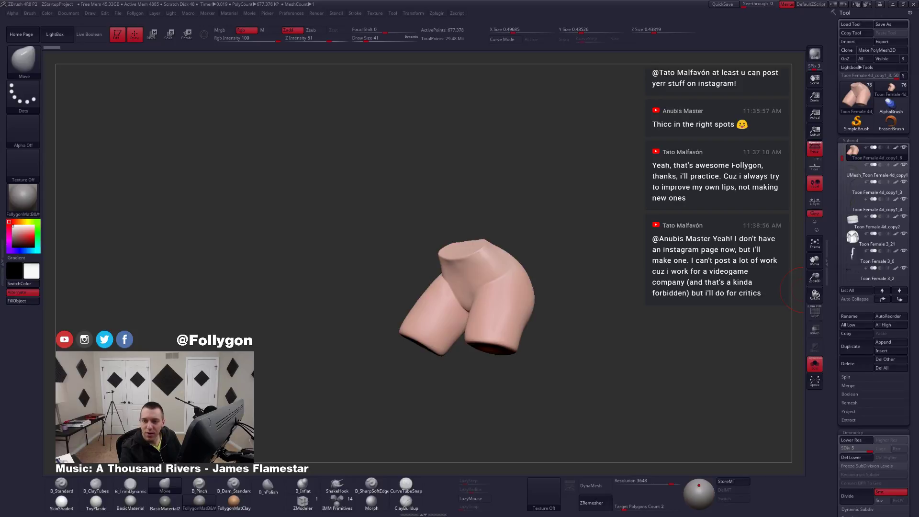
pyautogui.hotkey('alt', 's')
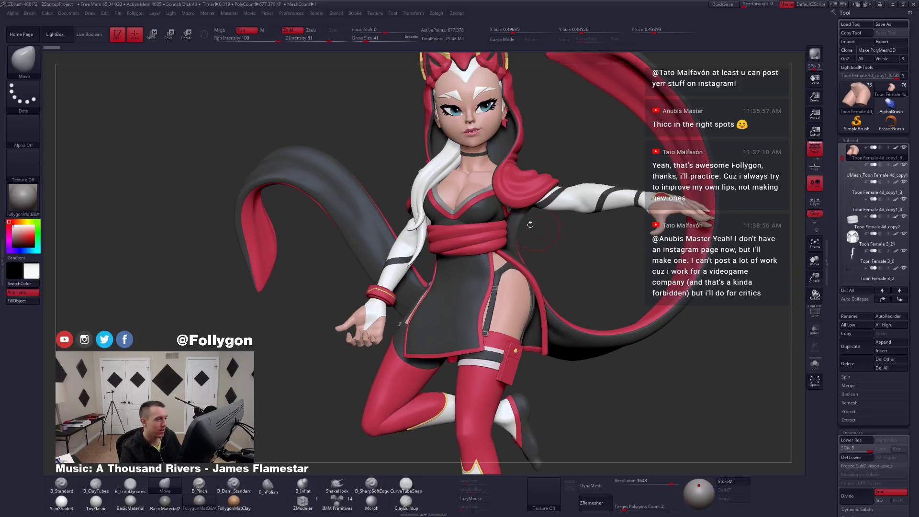
# Isolate the upper body mesh for inspection, restore the full character and select the red shoulder drape.
pyautogui.keyDown('alt'); pyautogui.click(469, 186); pyautogui.keyUp('alt')
pyautogui.hotkey('alt', 's')
pyautogui.moveTo(487, 229); pyautogui.dragTo(627, 229)
pyautogui.moveTo(471, 224)
pyautogui.mouseDown()
pyautogui.moveTo(470, 176)
pyautogui.moveTo(478, 222)
pyautogui.mouseUp()
pyautogui.hotkey('alt', 's')
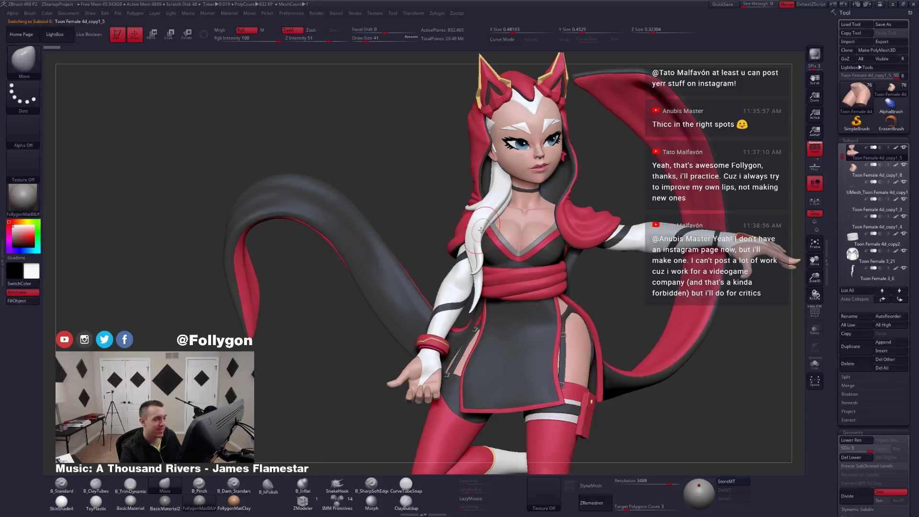
pyautogui.keyDown('alt'); pyautogui.click(583, 236); pyautogui.keyUp('alt')
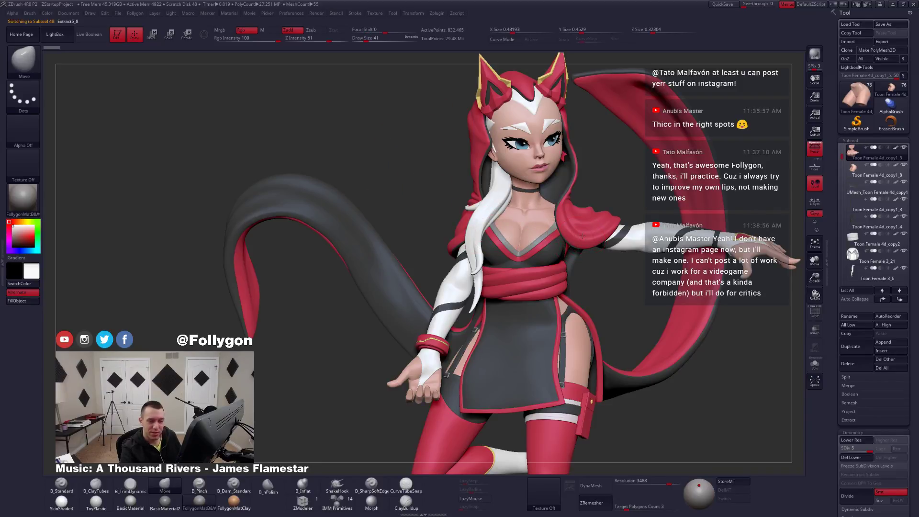
# Hide the red and black hood and scarf cloth pieces to expose the character's shoulders.
pyautogui.click(859, 174)
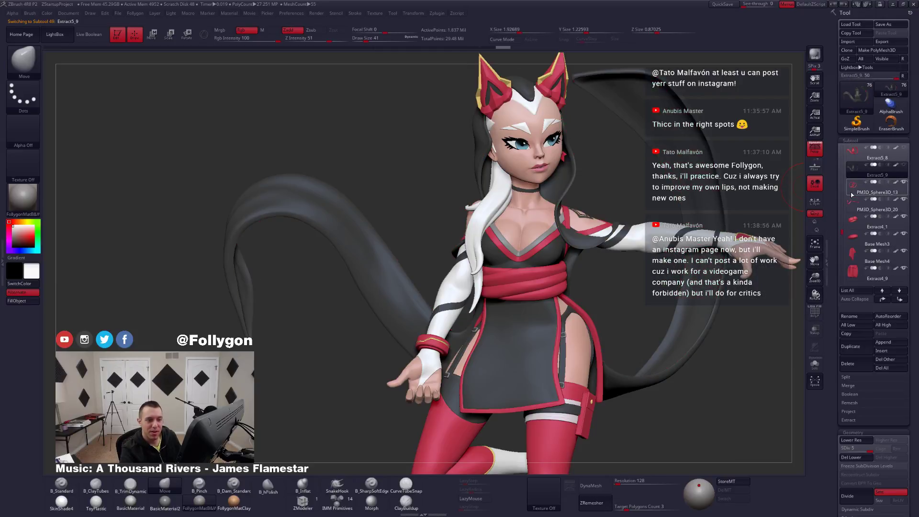
pyautogui.click(852, 193)
pyautogui.moveTo(598, 241); pyautogui.dragTo(561, 247, button='right')
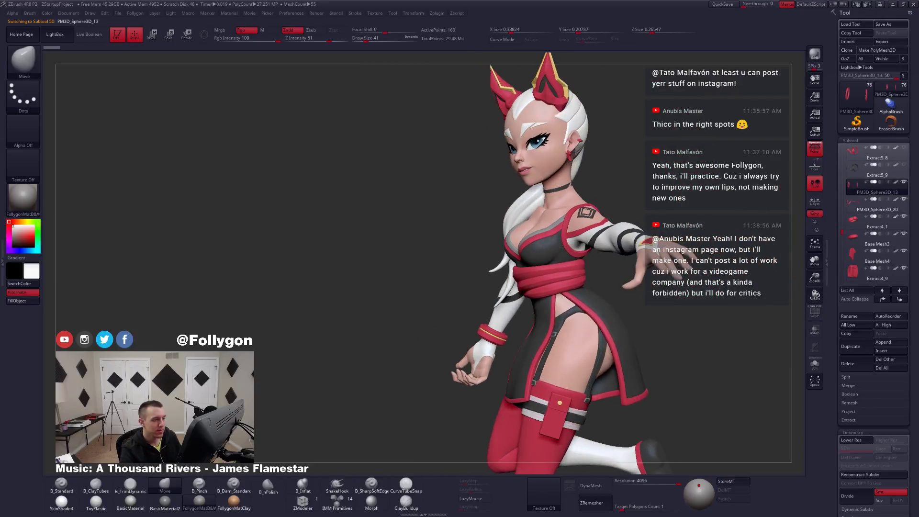
# Isolate the thin dark strip on the bare upper arm and delete that subtool.
pyautogui.keyDown('alt'); pyautogui.click(585, 216); pyautogui.keyUp('alt')
pyautogui.moveTo(586, 217); pyautogui.dragTo(559, 237, button='right')
pyautogui.keyDown('alt'); pyautogui.click(559, 237); pyautogui.keyUp('alt')
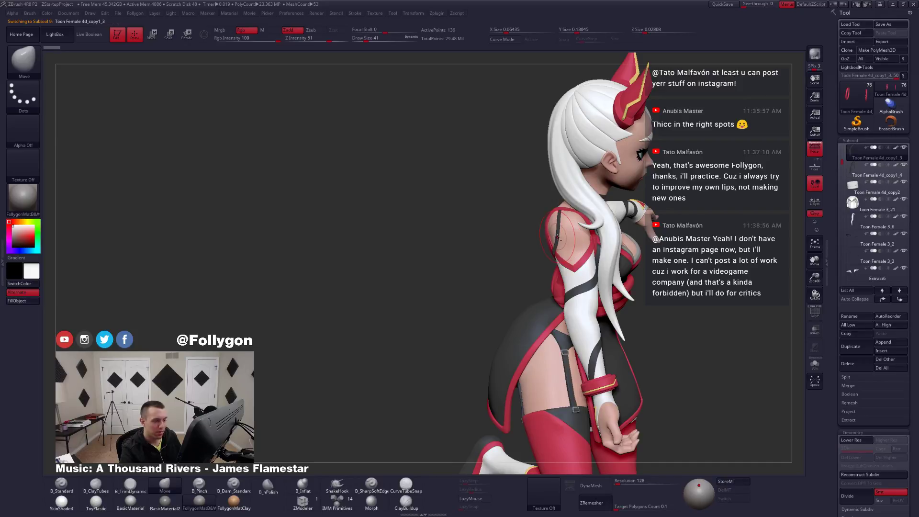
pyautogui.hotkey('alt', 's')
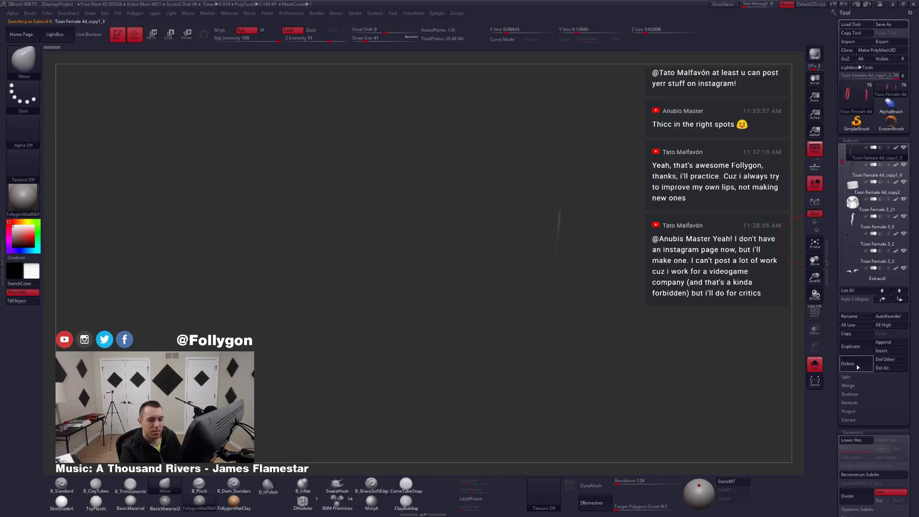
pyautogui.click(848, 363)
pyautogui.click(793, 381)
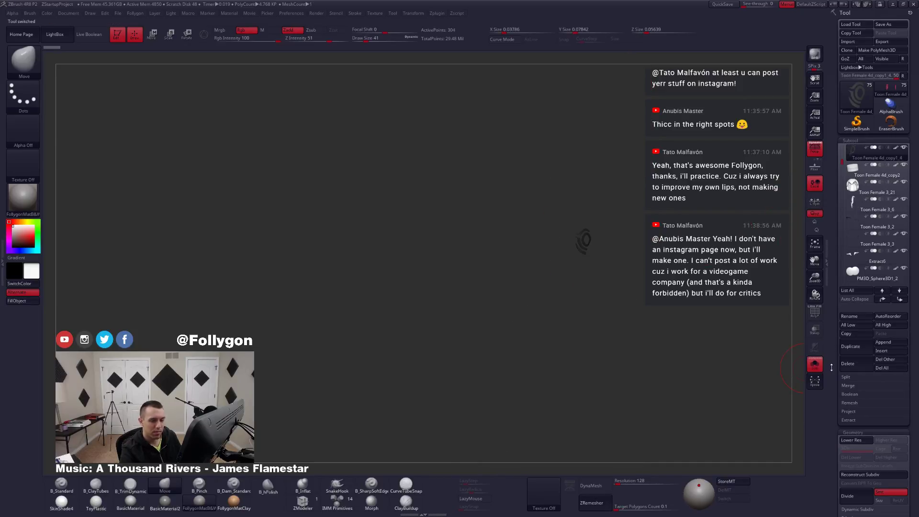
# Cancel deleting the swirl tattoo and examine it alone, with its polyframe, and against the bare upper arm.
pyautogui.click(845, 364)
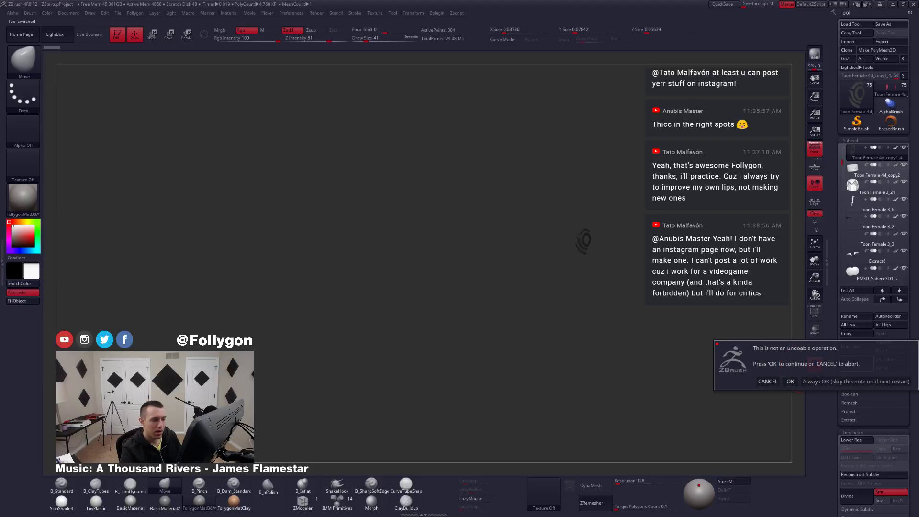
pyautogui.click(767, 381)
pyautogui.moveTo(583, 242); pyautogui.dragTo(540, 222)
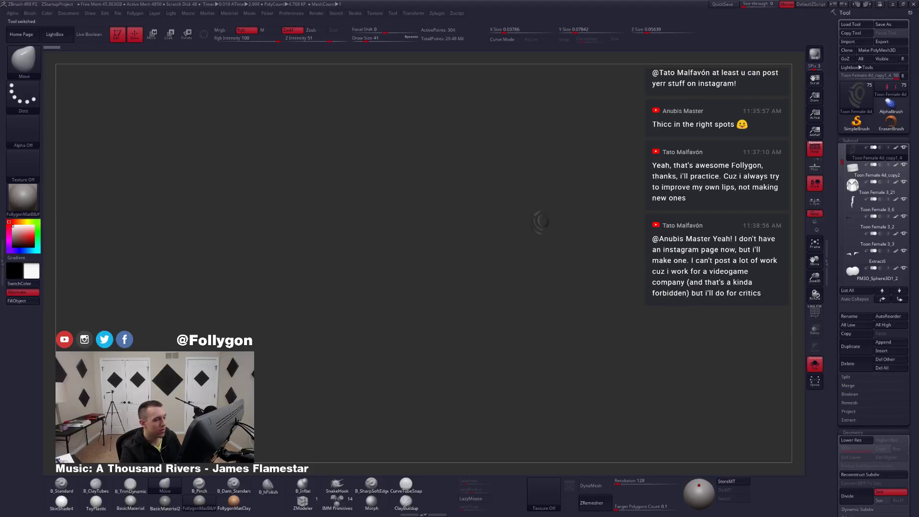
pyautogui.press('v')
pyautogui.keyDown('alt'); pyautogui.moveTo(569, 213); pyautogui.dragTo(576, 248, button='right'); pyautogui.keyUp('alt')
pyautogui.press('v')
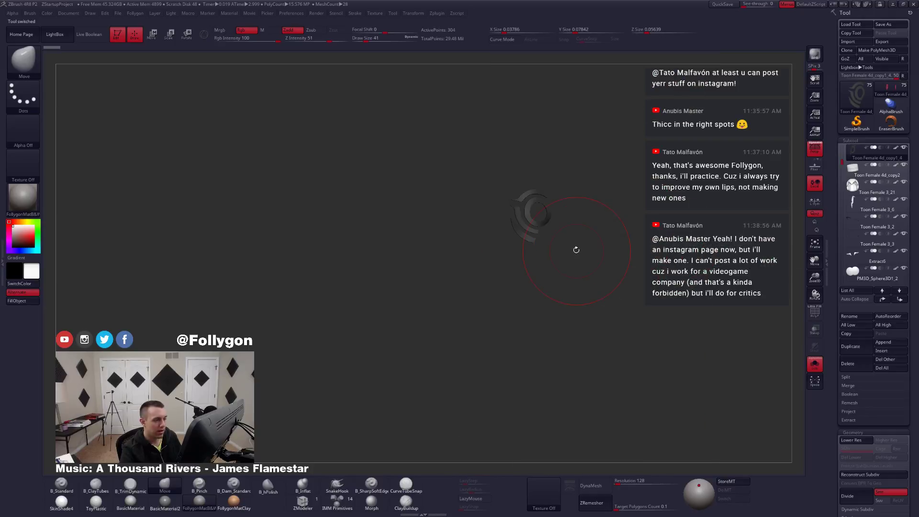
pyautogui.hotkey('shift', 'f')
pyautogui.moveTo(553, 224)
pyautogui.mouseDown()
pyautogui.moveTo(579, 248)
pyautogui.moveTo(528, 191)
pyautogui.moveTo(558, 164)
pyautogui.mouseUp()
pyautogui.keyDown('alt'); pyautogui.moveTo(607, 248); pyautogui.dragTo(634, 271, button='right'); pyautogui.keyUp('alt')
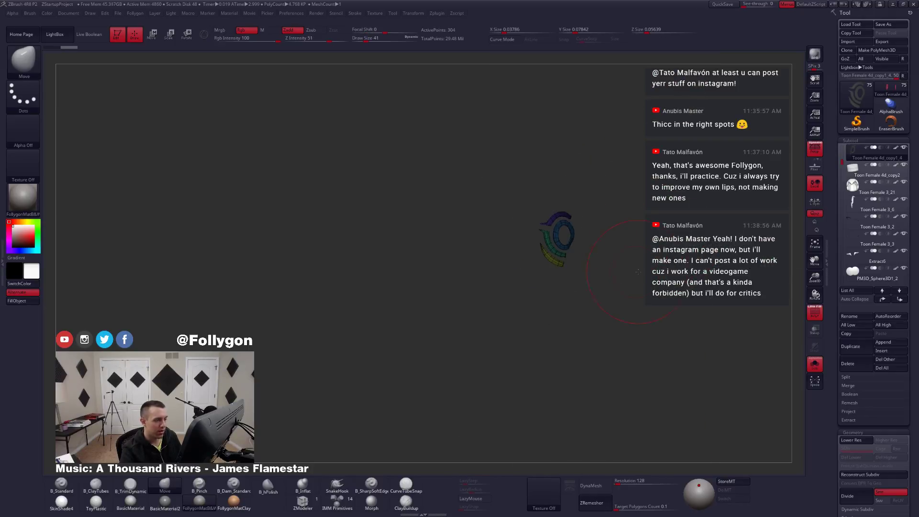
pyautogui.press('w')
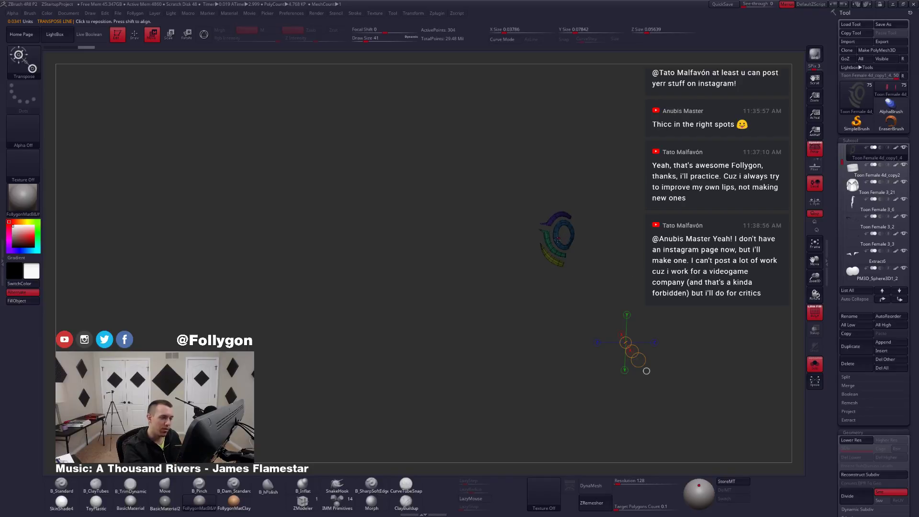
pyautogui.click(558, 239)
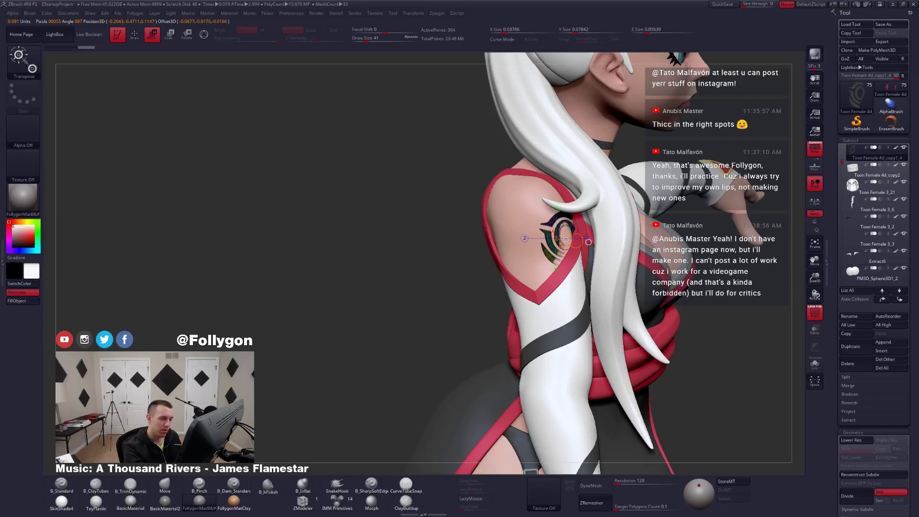
pyautogui.hotkey('shift', 'f')
pyautogui.press('q')
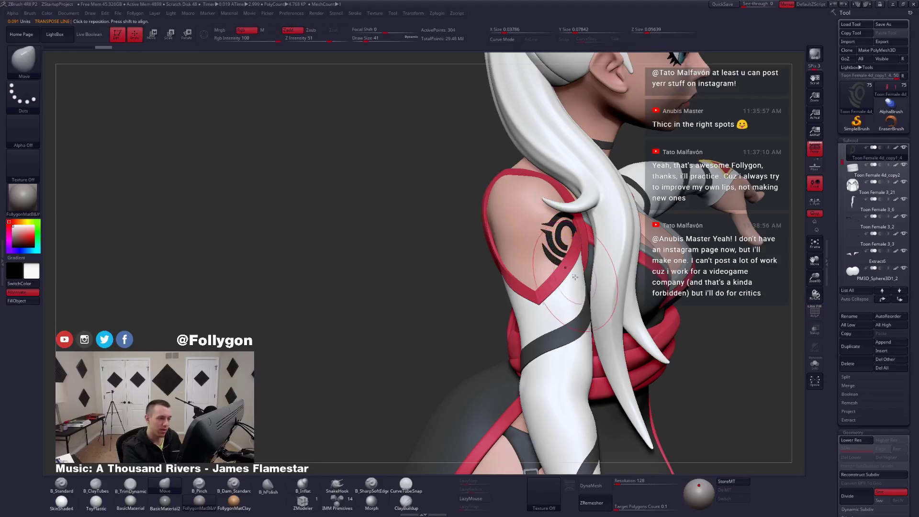
pyautogui.moveTo(598, 282)
pyautogui.mouseDown(button='right')
pyautogui.moveTo(561, 281)
pyautogui.moveTo(591, 345)
pyautogui.moveTo(689, 330)
pyautogui.moveTo(611, 338)
pyautogui.mouseUp(button='right')
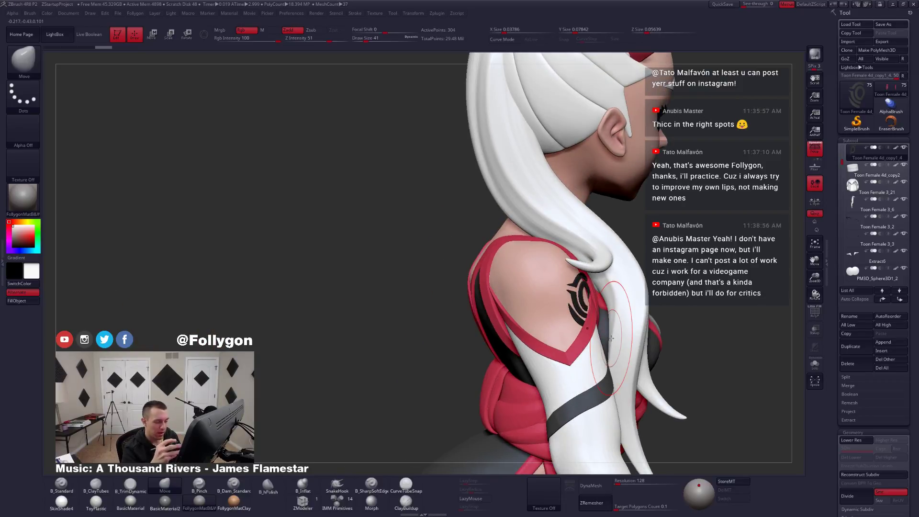
# Delete the swirl tattoo on one upper arm and the square tattoo on the opposite shoulder.
pyautogui.moveTo(719, 308); pyautogui.dragTo(636, 317, button='right')
pyautogui.click(847, 364)
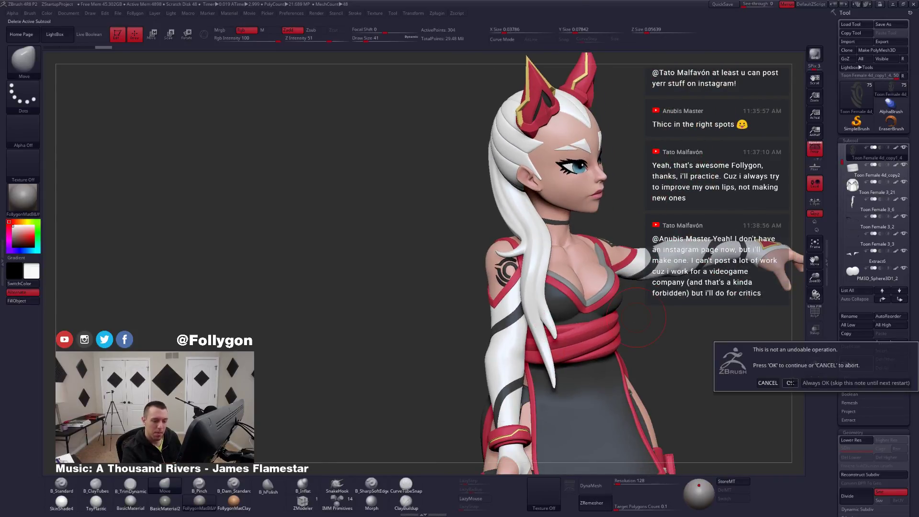
pyautogui.click(790, 381)
pyautogui.moveTo(676, 322); pyautogui.dragTo(628, 322, button='right')
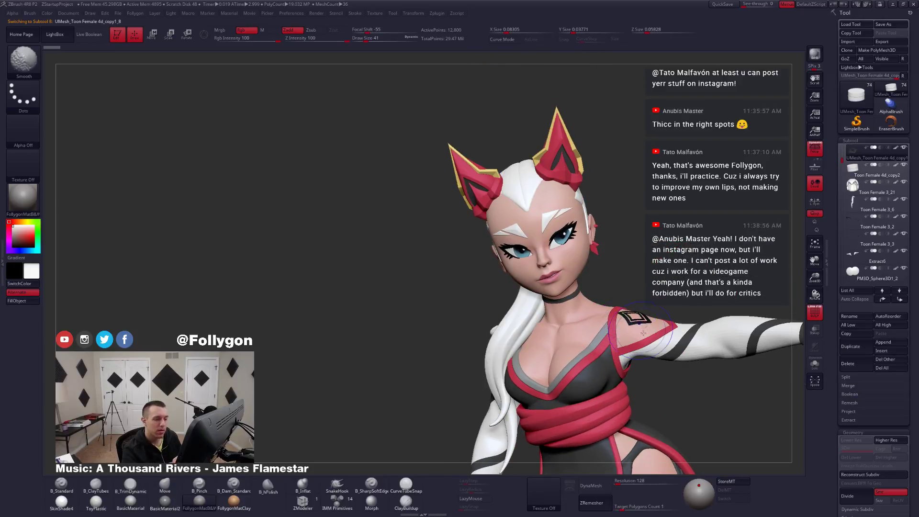
pyautogui.click(848, 363)
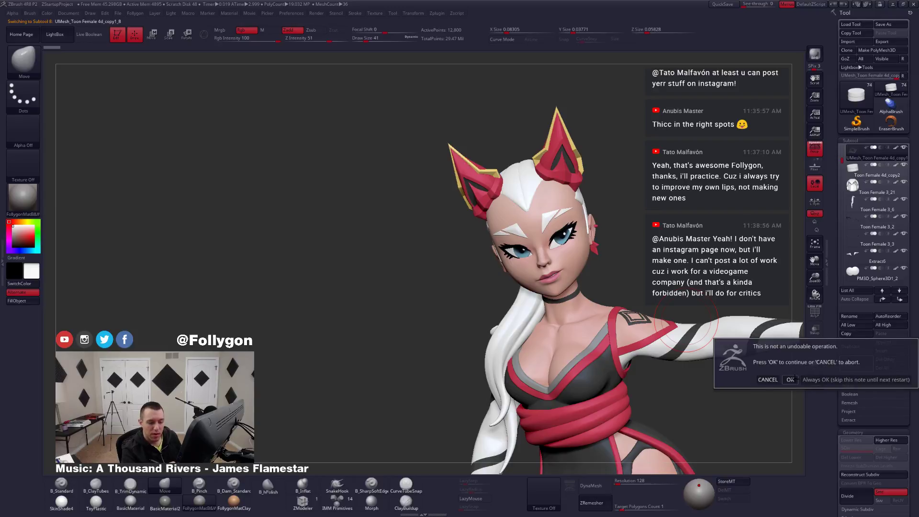
pyautogui.click(789, 382)
# Make all subtools visible again and select the red hood and shoulder drape.
pyautogui.keyDown('ctrl'); pyautogui.moveTo(744, 314); pyautogui.dragTo(674, 314, button='right'); pyautogui.keyUp('ctrl')
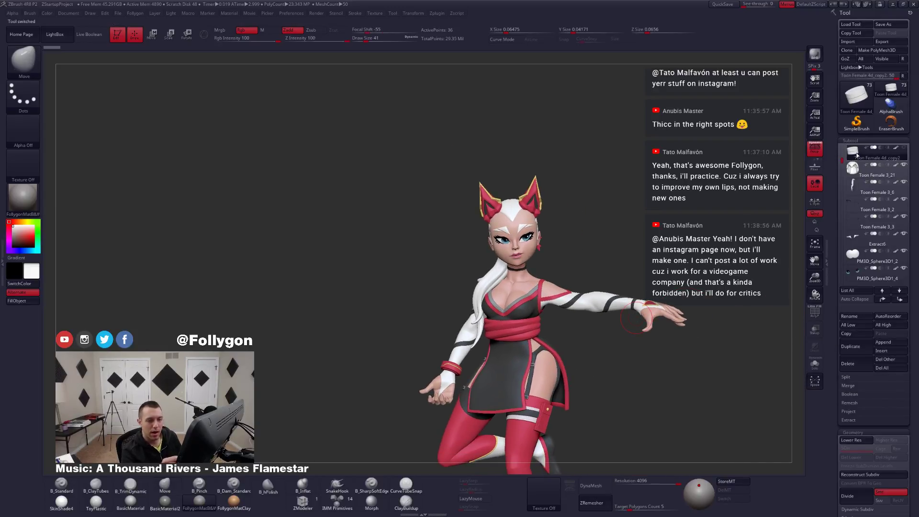
pyautogui.keyDown('shift'); pyautogui.click(903, 148); pyautogui.keyUp('shift')
pyautogui.moveTo(532, 340); pyautogui.dragTo(567, 336, button='right')
pyautogui.moveTo(534, 368)
pyautogui.mouseDown(button='right')
pyautogui.moveTo(544, 344)
pyautogui.moveTo(624, 329)
pyautogui.moveTo(609, 328)
pyautogui.moveTo(606, 355)
pyautogui.moveTo(620, 327)
pyautogui.mouseUp(button='right')
pyautogui.keyDown('alt'); pyautogui.click(618, 336); pyautogui.keyUp('alt')
pyautogui.moveTo(620, 327); pyautogui.dragTo(622, 322)
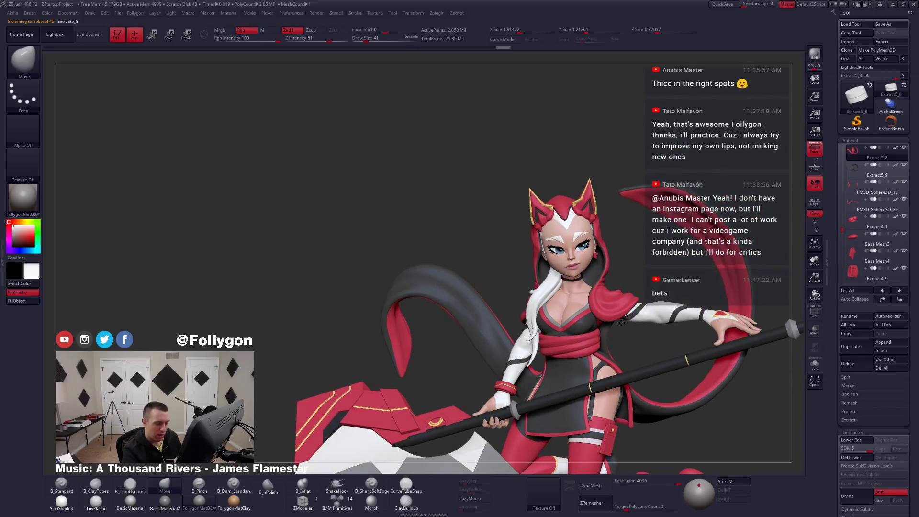
# Check the spear shaft and red hood cloth on the full character, and select the red waist wrap.
pyautogui.moveTo(621, 322); pyautogui.dragTo(622, 362, button='right')
pyautogui.keyDown('alt'); pyautogui.click(622, 362); pyautogui.keyUp('alt')
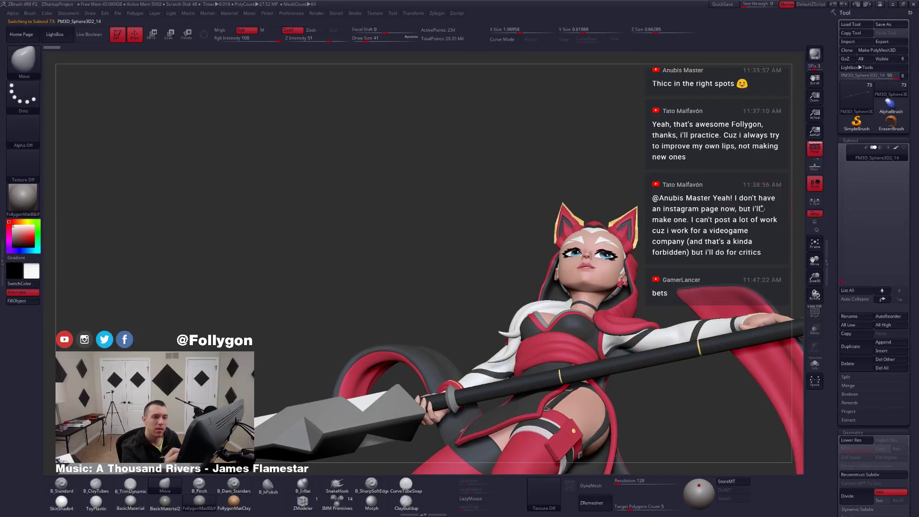
pyautogui.keyDown('alt'); pyautogui.click(610, 322); pyautogui.keyUp('alt')
pyautogui.moveTo(619, 357)
pyautogui.mouseDown(button='right')
pyautogui.moveTo(626, 331)
pyautogui.moveTo(617, 321)
pyautogui.moveTo(621, 350)
pyautogui.moveTo(620, 332)
pyautogui.moveTo(611, 376)
pyautogui.moveTo(560, 328)
pyautogui.mouseUp(button='right')
pyautogui.hotkey('shift', 'f')
pyautogui.hotkey('shift', 'f')
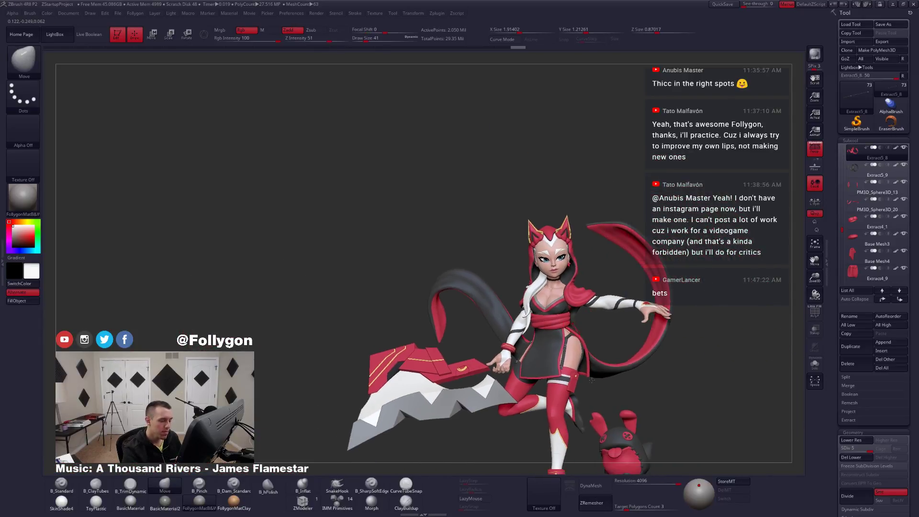
pyautogui.keyDown('alt'); pyautogui.click(551, 320); pyautogui.keyUp('alt')
pyautogui.keyDown('alt'); pyautogui.moveTo(603, 388); pyautogui.dragTo(561, 343, button='right'); pyautogui.keyUp('alt')
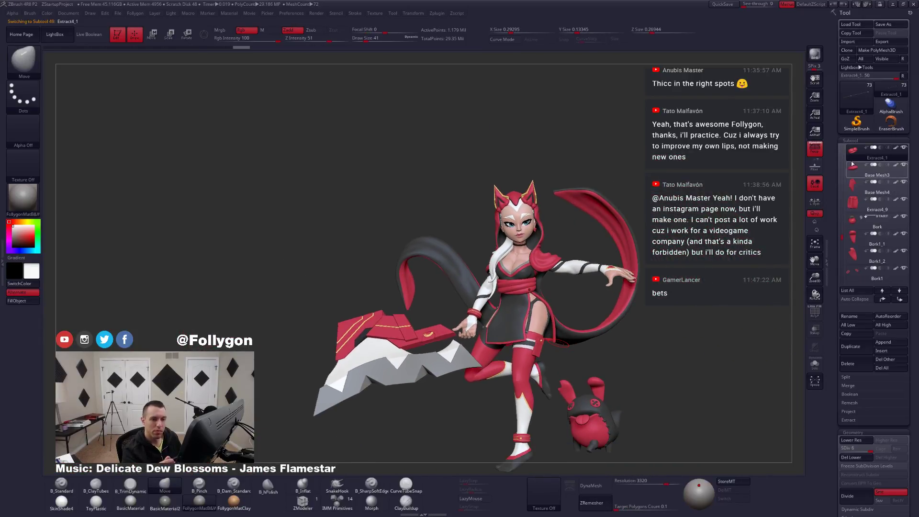
# Bring the full character, weapon and creature into view and quick-save the project.
pyautogui.moveTo(851, 156)
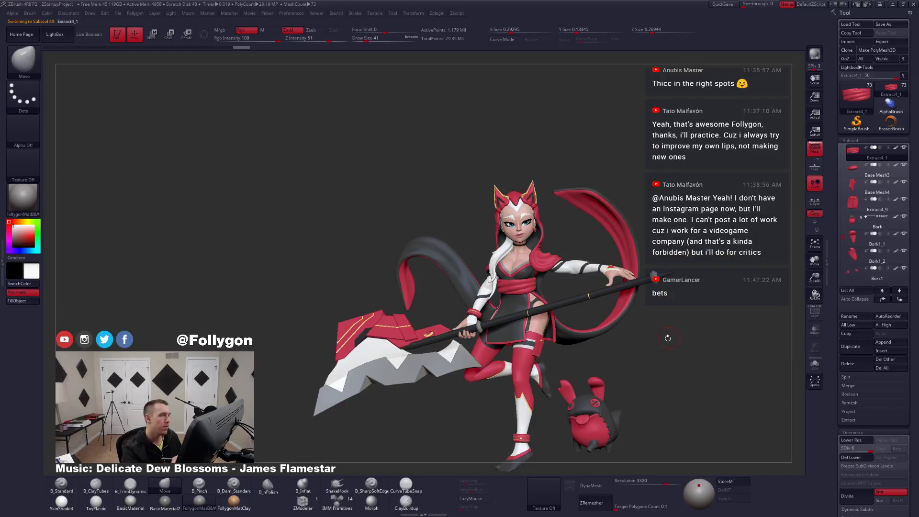
pyautogui.keyDown('alt'); pyautogui.moveTo(667, 338); pyautogui.dragTo(641, 306, button='right'); pyautogui.keyUp('alt')
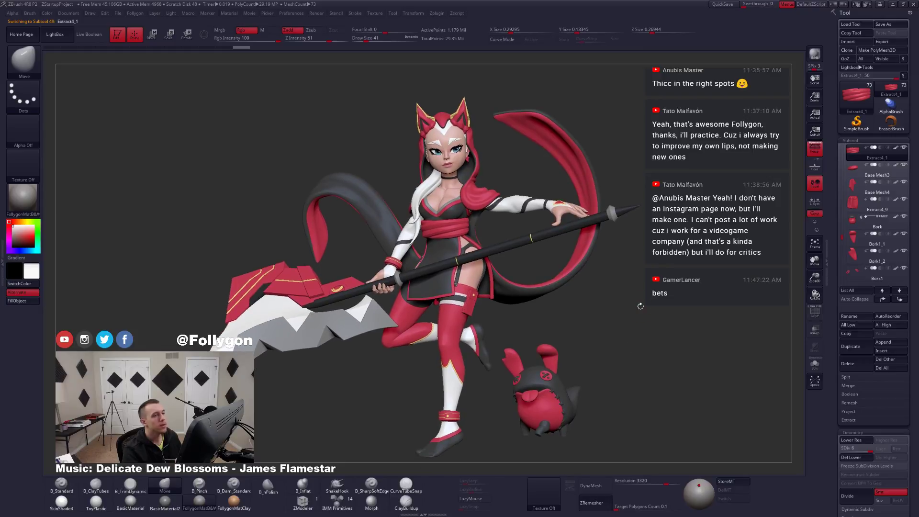
pyautogui.click(722, 4)
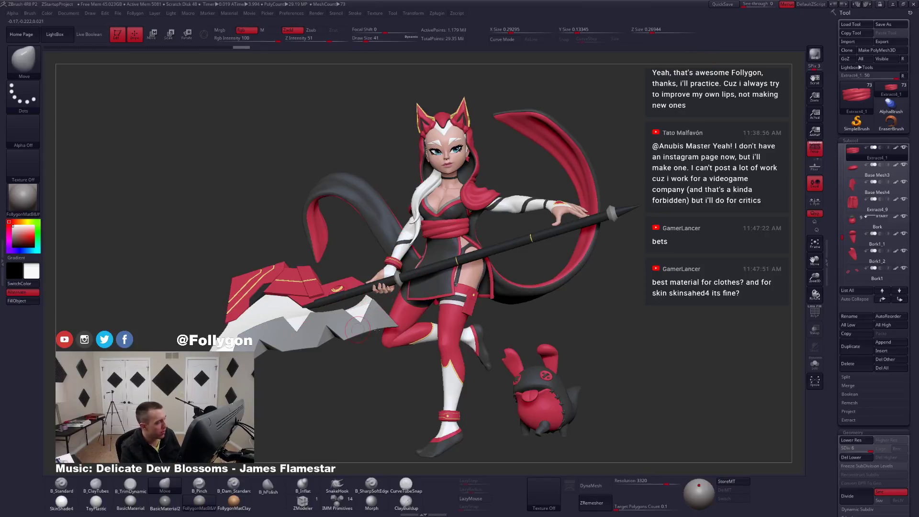
pyautogui.keyDown('ctrl'); pyautogui.moveTo(479, 221); pyautogui.dragTo(462, 232, button='right'); pyautogui.keyUp('ctrl')
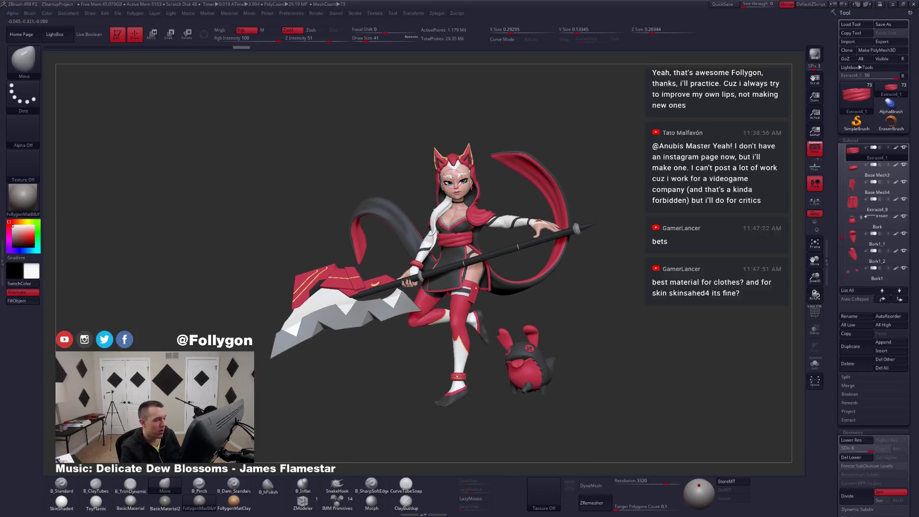
pyautogui.moveTo(447, 189); pyautogui.dragTo(593, 225, button='right')
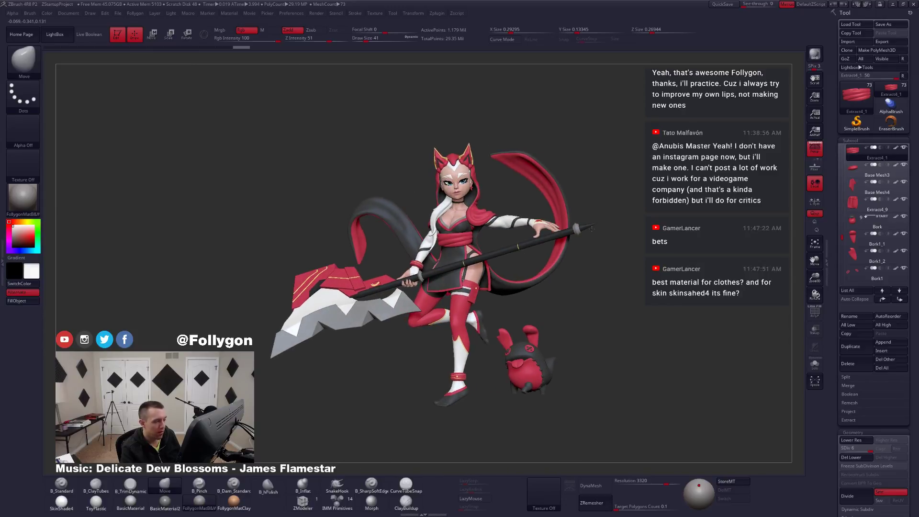
pyautogui.keyDown('ctrl'); pyautogui.rightClick(593, 225); pyautogui.keyUp('ctrl')
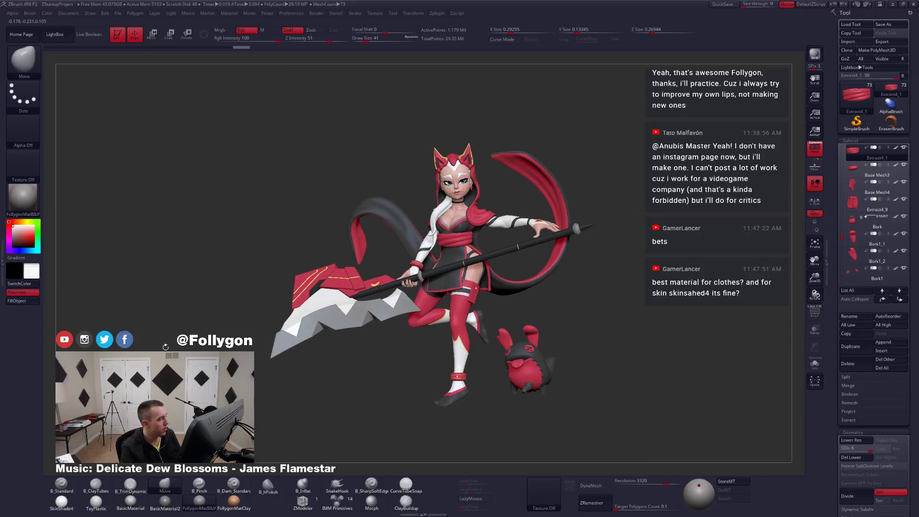
# Try filling the long white hair lock with red and the SkinShade4 material, and undo the fill.
pyautogui.click(53, 511)
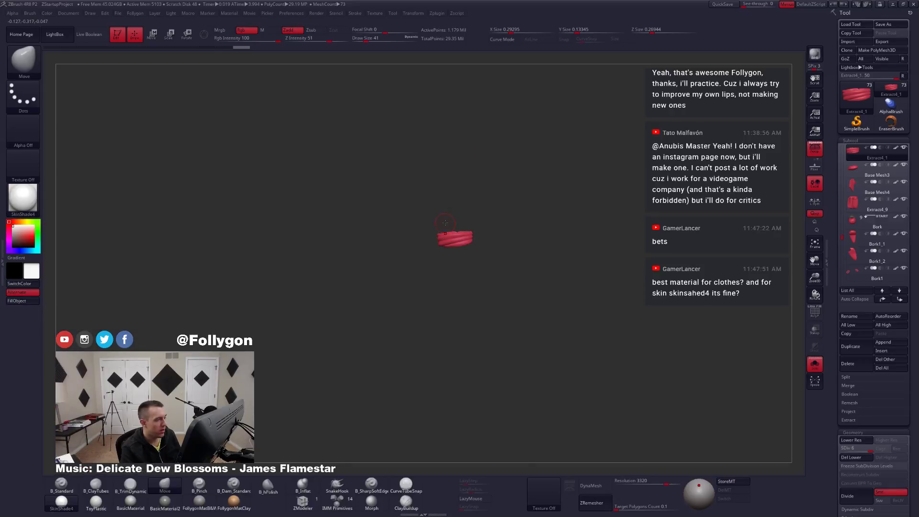
pyautogui.keyDown('alt'); pyautogui.click(439, 216); pyautogui.keyUp('alt')
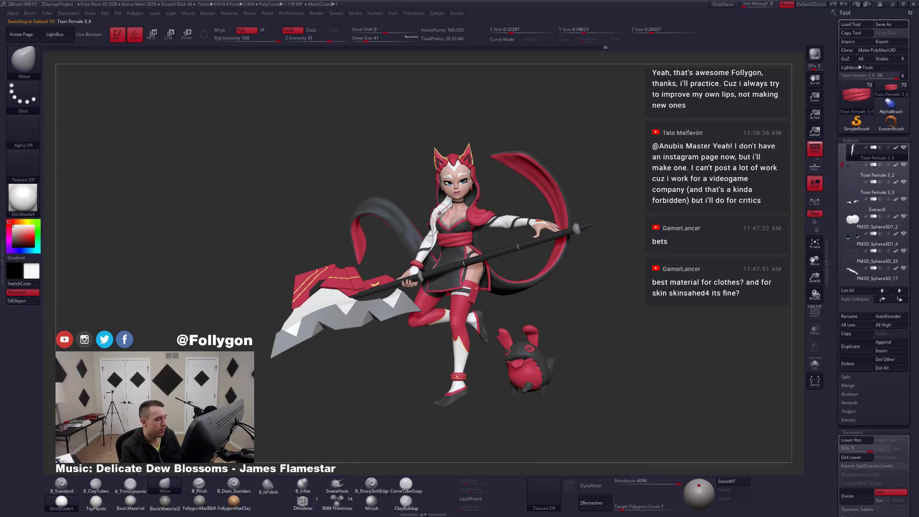
pyautogui.press('c')
pyautogui.hotkey('alt', 'shift', 's')
pyautogui.keyDown('alt'); pyautogui.moveTo(447, 220); pyautogui.dragTo(468, 266); pyautogui.keyUp('alt')
pyautogui.hotkey('alt', 'shift', 's')
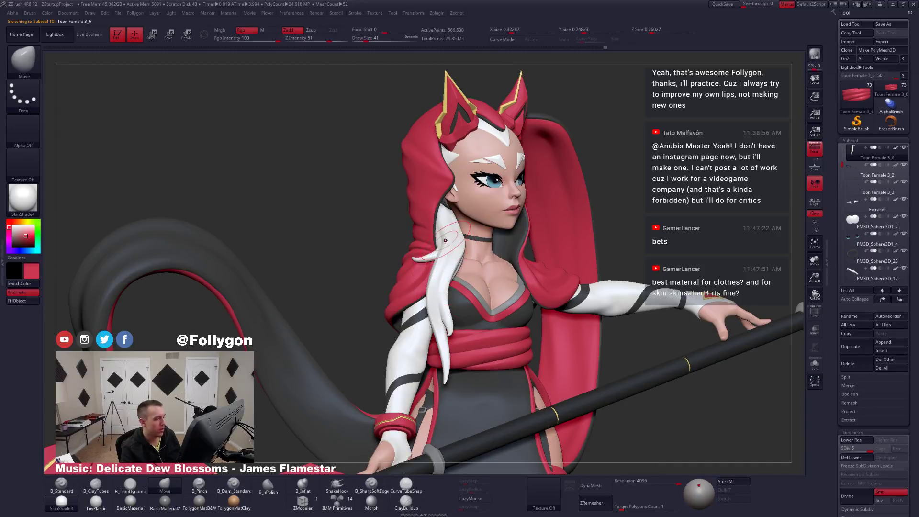
pyautogui.click(19, 303)
pyautogui.moveTo(378, 279)
pyautogui.mouseDown()
pyautogui.moveTo(471, 281)
pyautogui.moveTo(448, 287)
pyautogui.moveTo(455, 307)
pyautogui.mouseUp()
pyautogui.hotkey('shift', 's')
pyautogui.hotkey('ctrl', 'z')
# Select the head mesh and the upper body mesh in turn, examining the face, neck and chest up close.
pyautogui.keyDown('alt'); pyautogui.click(508, 269); pyautogui.keyUp('alt')
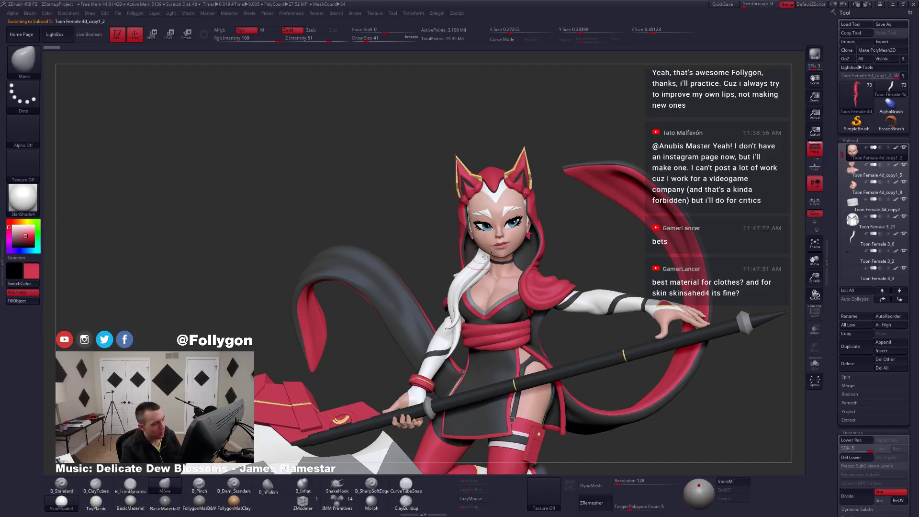
pyautogui.hotkey('ctrl', 'shift', 'f')
pyautogui.keyDown('ctrl'); pyautogui.moveTo(510, 254); pyautogui.dragTo(507, 282, button='right'); pyautogui.keyUp('ctrl')
pyautogui.moveTo(471, 248); pyautogui.dragTo(491, 247, button='right')
pyautogui.hotkey('ctrl', 'shift', 'f')
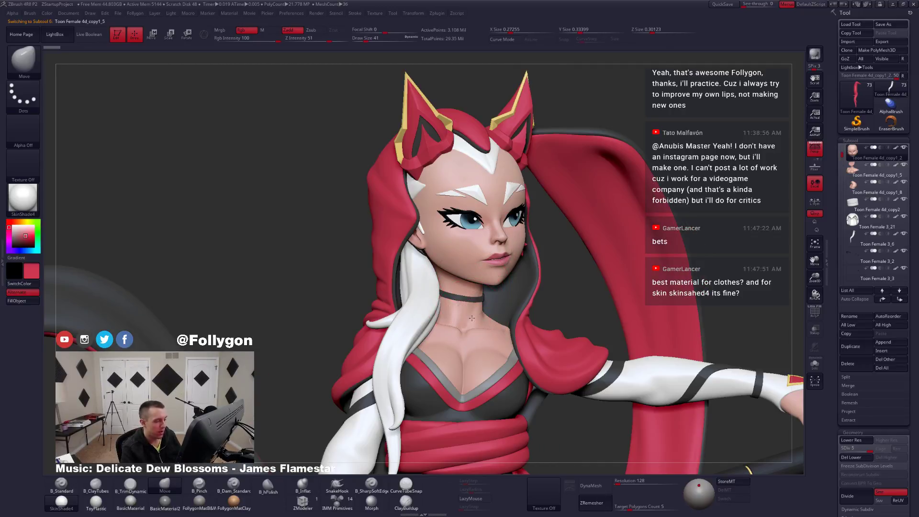
pyautogui.keyDown('alt'); pyautogui.click(472, 324); pyautogui.keyUp('alt')
pyautogui.hotkey('ctrl', 'shift', 'f')
pyautogui.moveTo(472, 325); pyautogui.dragTo(465, 297, button='right')
pyautogui.hotkey('ctrl', 'shift', 'f')
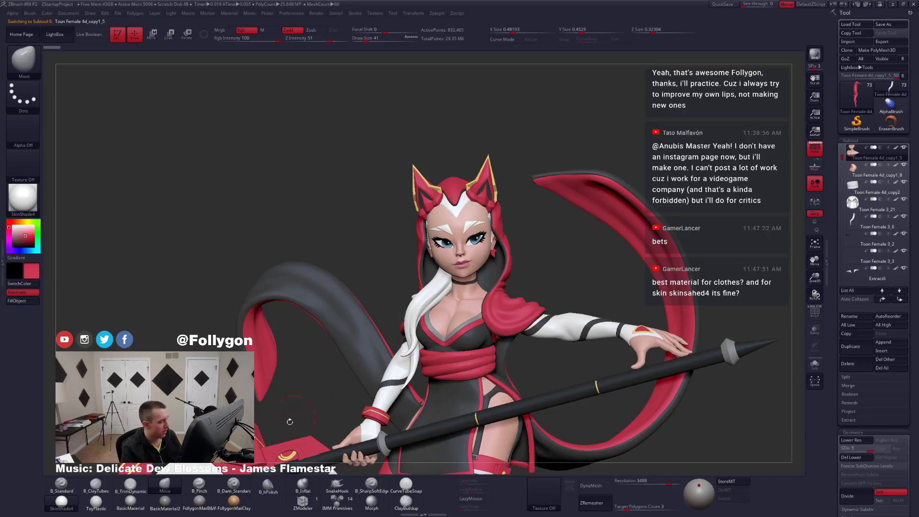
# Try filling the head mesh with BasicMaterial in material-only mode, and undo the fill.
pyautogui.click(130, 501)
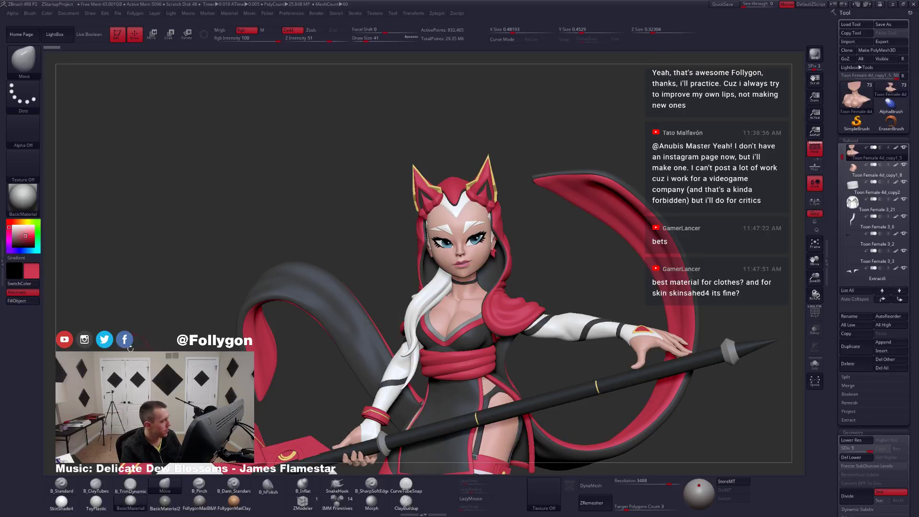
pyautogui.press('1')
pyautogui.click(263, 30)
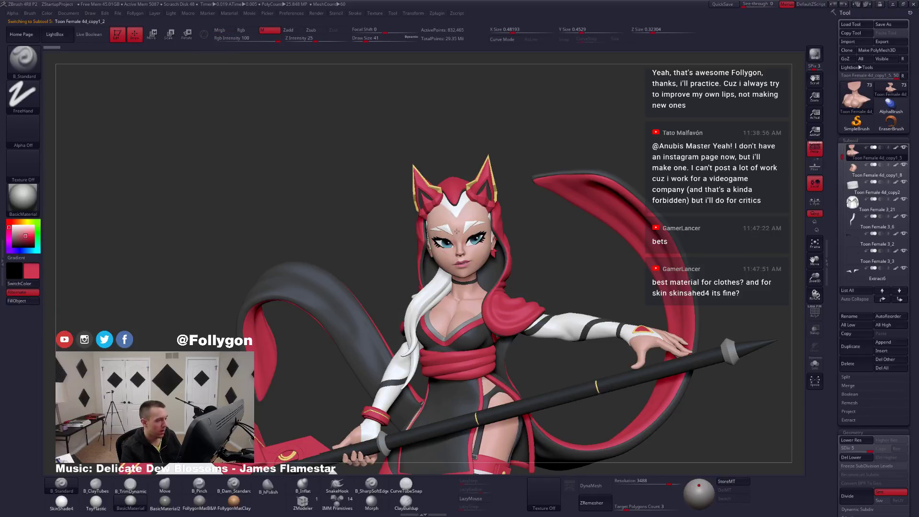
pyautogui.keyDown('alt'); pyautogui.click(299, 274); pyautogui.keyUp('alt')
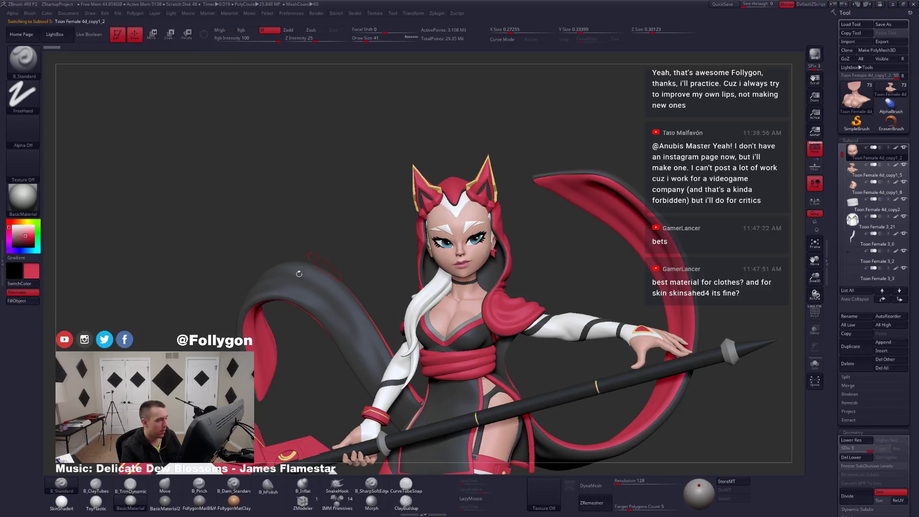
pyautogui.click(23, 303)
pyautogui.moveTo(428, 283); pyautogui.dragTo(427, 251, button='right')
pyautogui.hotkey('ctrl', 'z')
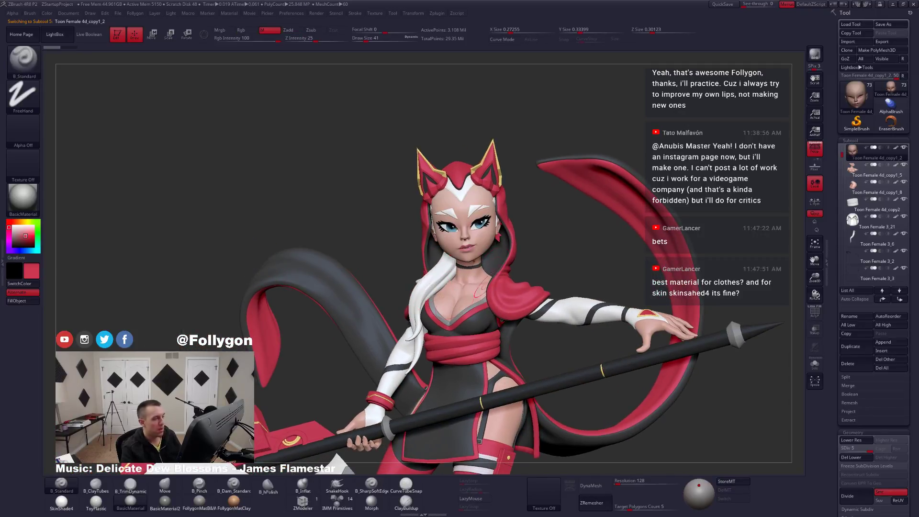
# Try different light placements on the full figure with SkinShade4 active, and return the light to its original position.
pyautogui.keyDown('ctrl'); pyautogui.moveTo(497, 265); pyautogui.dragTo(447, 231, button='right'); pyautogui.keyUp('ctrl')
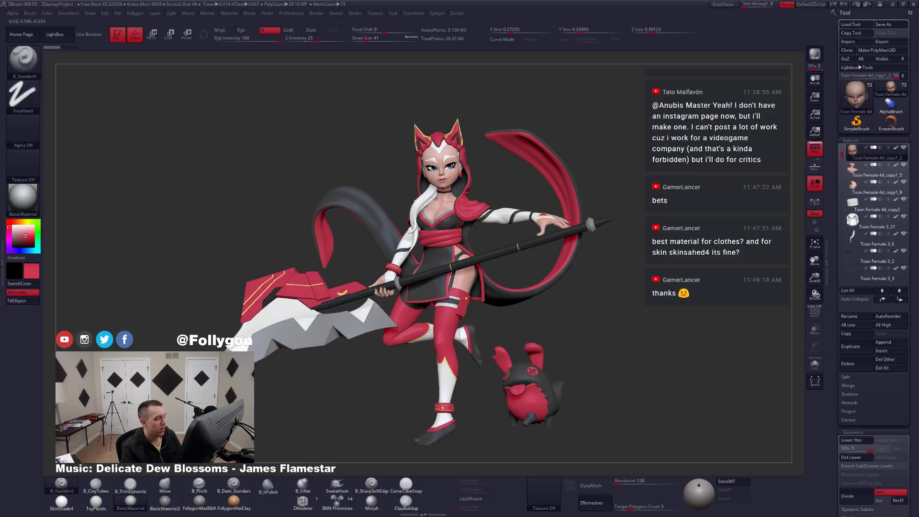
pyautogui.click(61, 501)
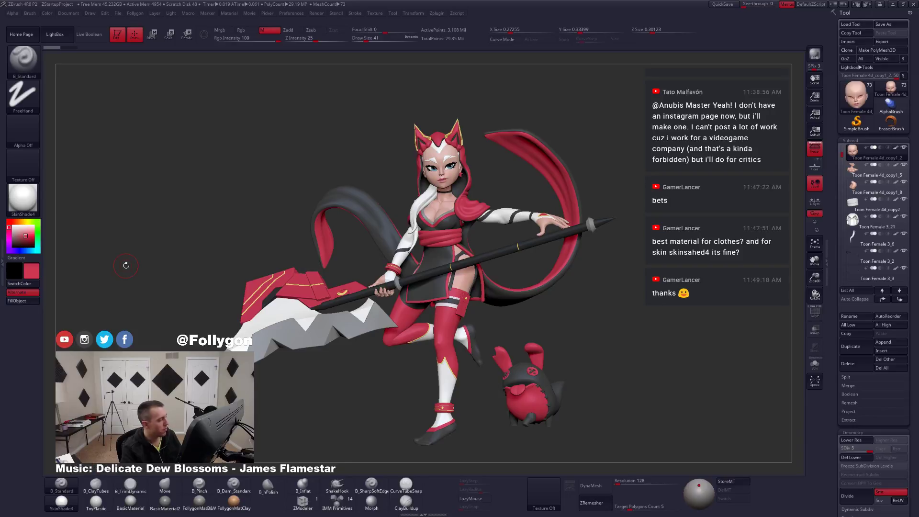
pyautogui.click(23, 197)
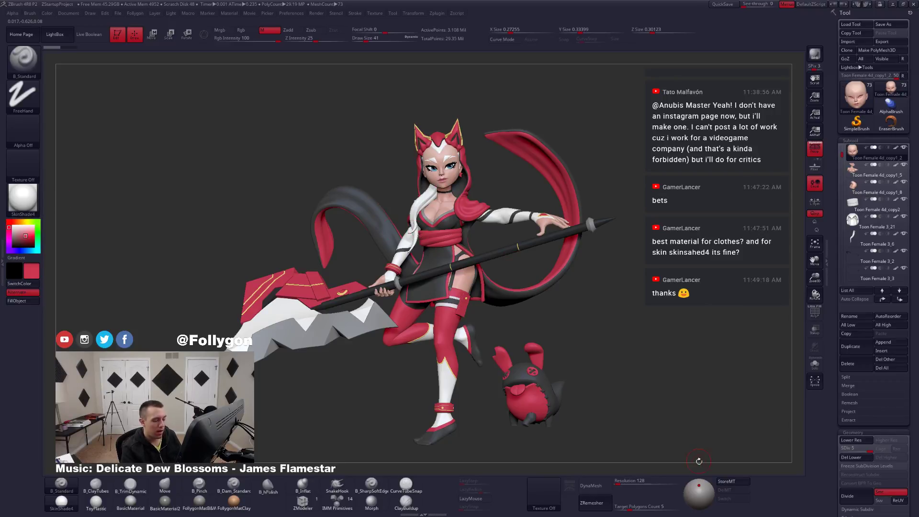
pyautogui.click(692, 495)
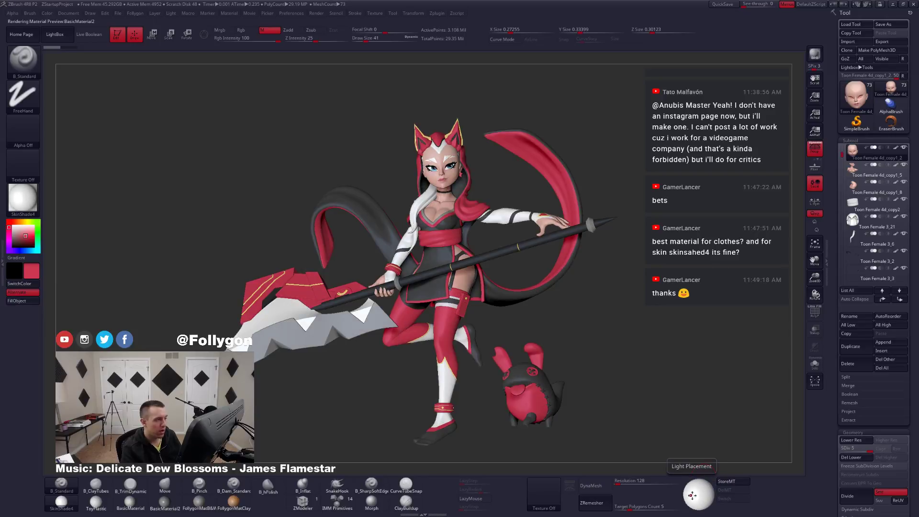
pyautogui.moveTo(692, 495)
pyautogui.mouseDown()
pyautogui.moveTo(709, 493)
pyautogui.moveTo(700, 504)
pyautogui.mouseUp()
pyautogui.moveTo(700, 504); pyautogui.dragTo(699, 487)
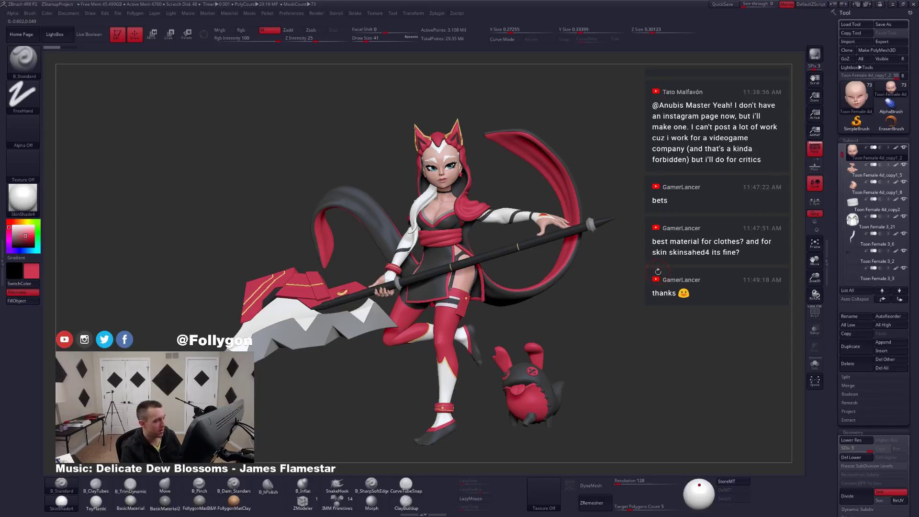
pyautogui.moveTo(450, 300); pyautogui.dragTo(560, 314)
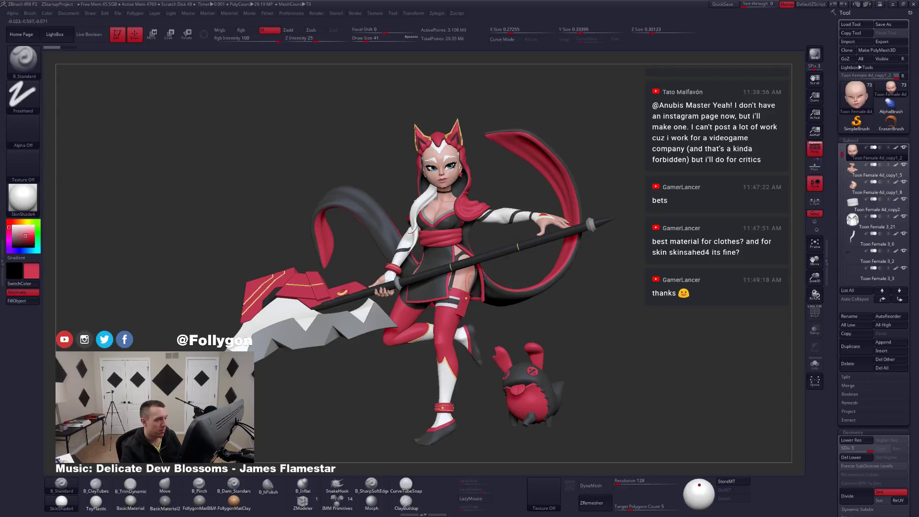
pyautogui.hotkey('ctrl', 'shift', 'f')
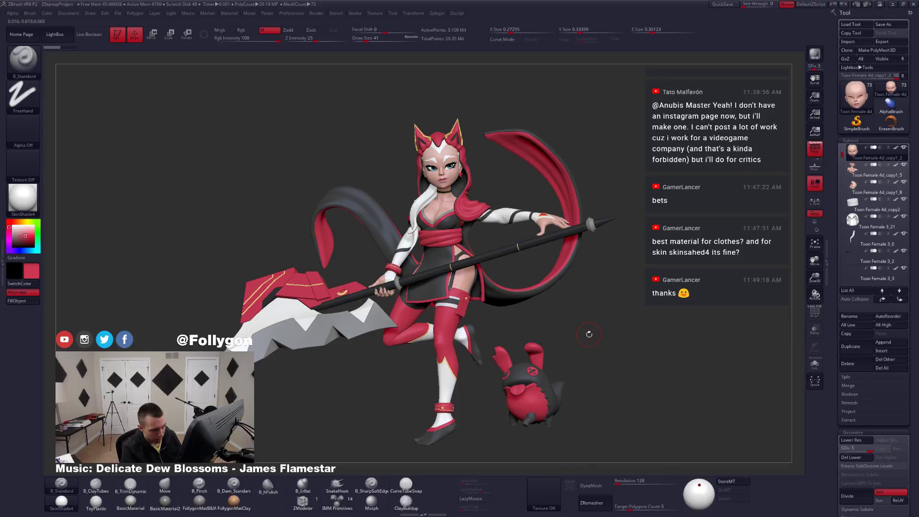
# Hide the polypaint on all subtools, set the colour to white, and preview FollygonMatB&W and FollygonMatClay before switching to BasicMaterial.
pyautogui.keyDown('shift'); pyautogui.click(895, 148); pyautogui.keyUp('shift')
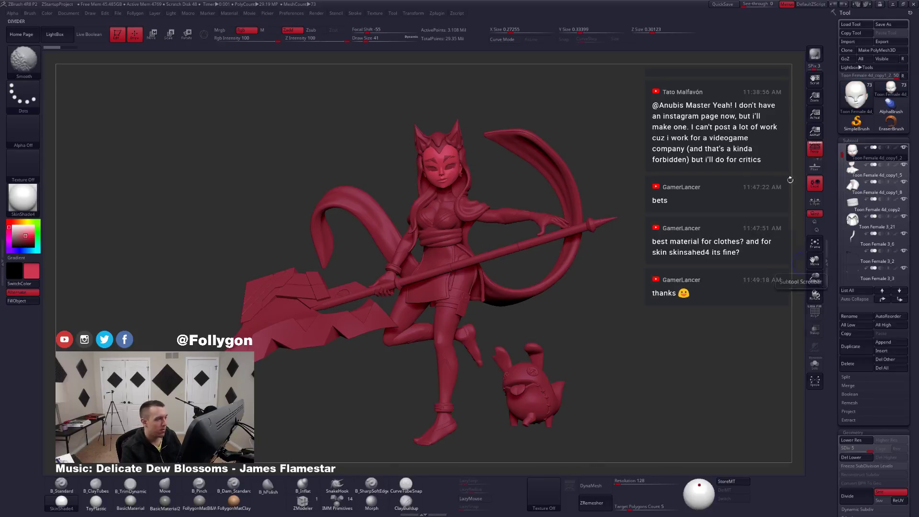
pyautogui.click(199, 500)
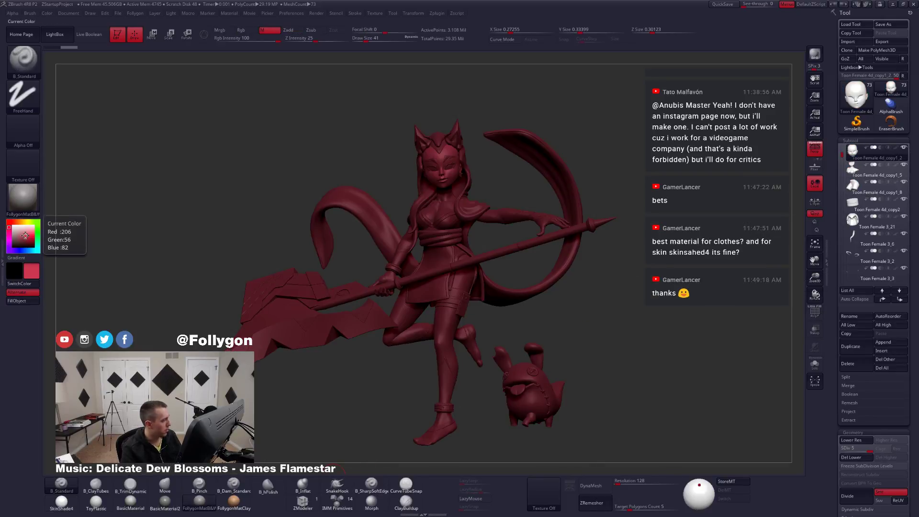
pyautogui.click(15, 224)
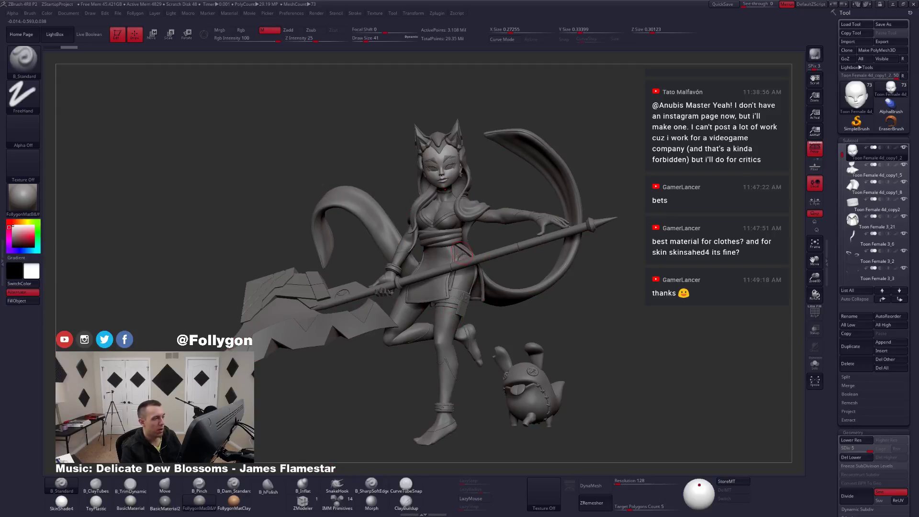
pyautogui.moveTo(272, 456)
pyautogui.mouseDown()
pyautogui.moveTo(364, 452)
pyautogui.moveTo(272, 456)
pyautogui.mouseUp()
pyautogui.click(237, 501)
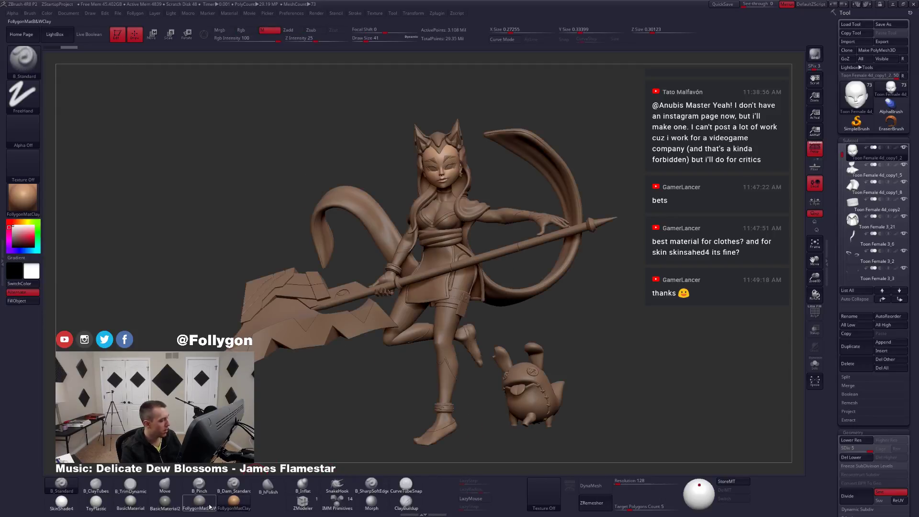
pyautogui.click(130, 501)
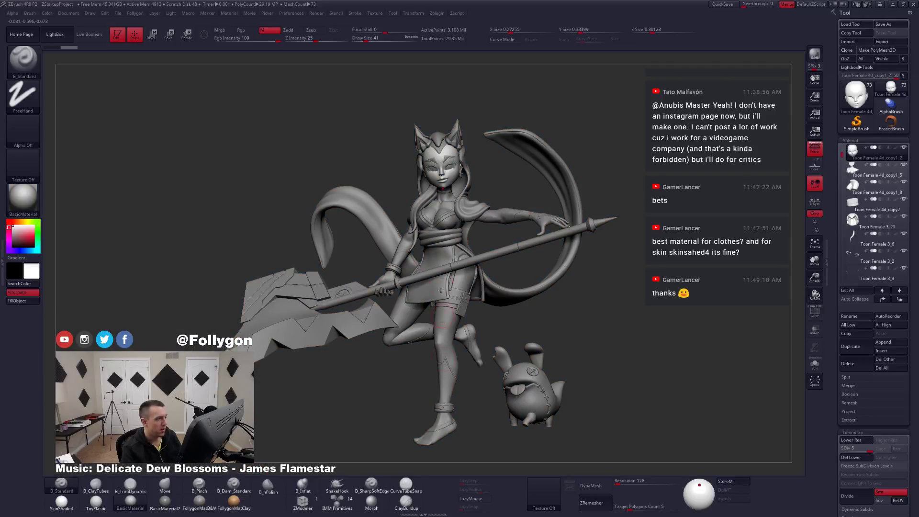
# Check the unpainted full figure in BasicMaterial, and turn the polypaint back on for all subtools.
pyautogui.moveTo(441, 290); pyautogui.dragTo(581, 243, button='right')
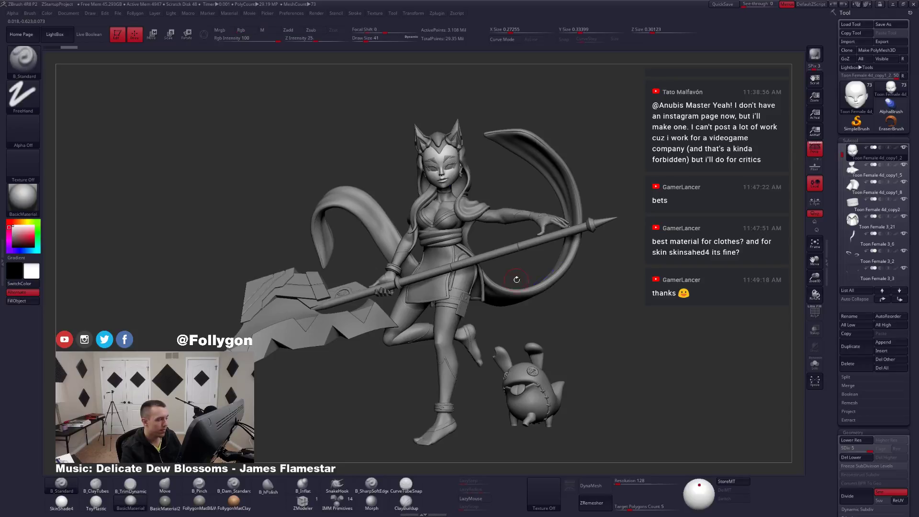
pyautogui.keyDown('ctrl'); pyautogui.moveTo(516, 279); pyautogui.dragTo(448, 233, button='right'); pyautogui.keyUp('ctrl')
pyautogui.keyDown('ctrl'); pyautogui.moveTo(449, 196); pyautogui.dragTo(455, 204, button='right'); pyautogui.keyUp('ctrl')
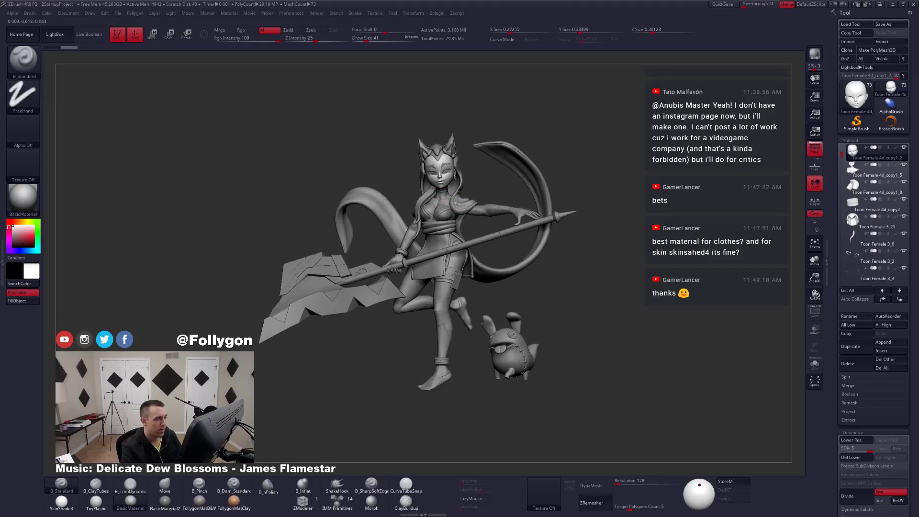
pyautogui.keyDown('shift'); pyautogui.click(895, 148); pyautogui.keyUp('shift')
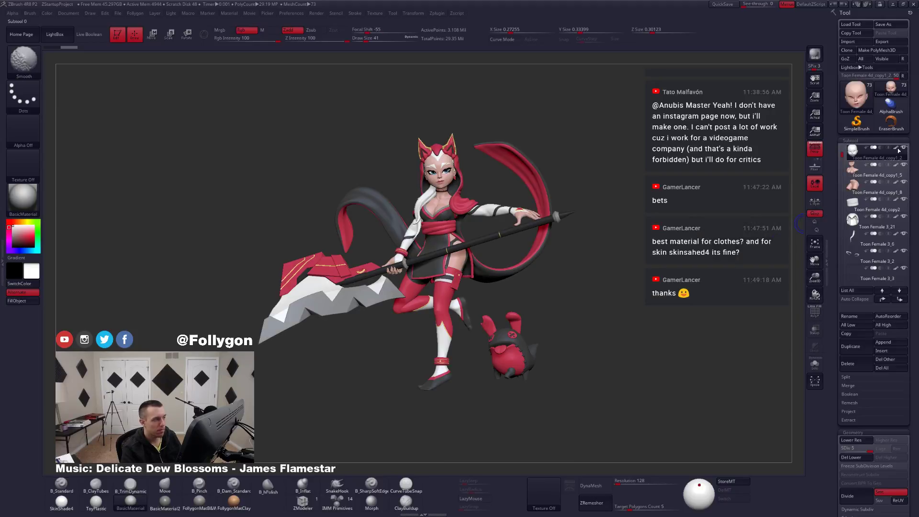
pyautogui.moveTo(444, 218)
pyautogui.keyDown('alt'); pyautogui.mouseDown(button='right')
pyautogui.moveTo(439, 260)
pyautogui.moveTo(445, 223)
pyautogui.mouseUp(button='right'); pyautogui.keyUp('alt')
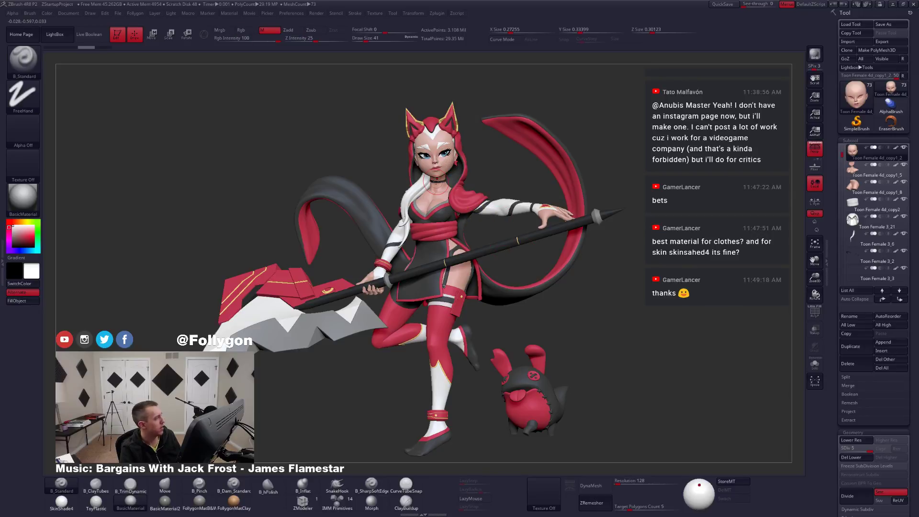
# Choose the Move brush, briefly check the head mesh's polygroups in PolyFrame view, and frame the face.
pyautogui.press('b')
pyautogui.press('m')
pyautogui.press('v')
pyautogui.hotkey('shift', 'f')
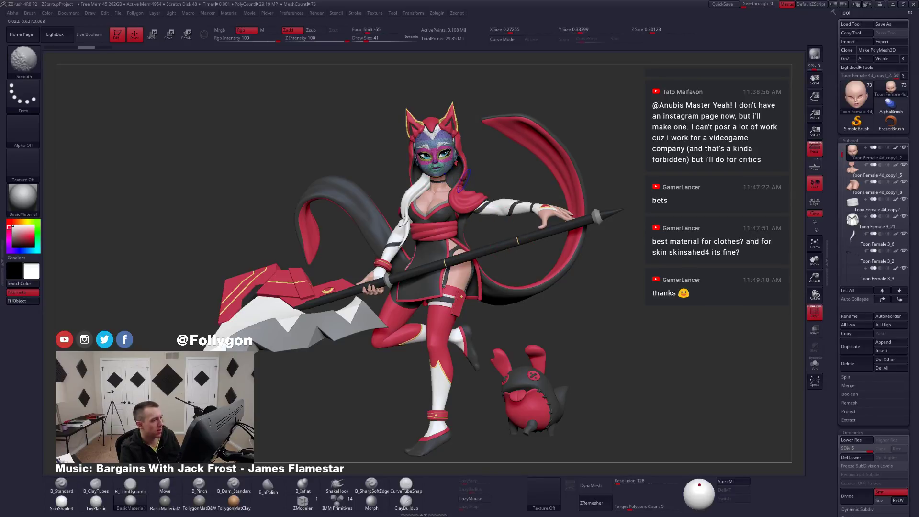
pyautogui.hotkey('shift', 'f')
pyautogui.keyDown('ctrl'); pyautogui.moveTo(448, 159); pyautogui.dragTo(479, 266, button='right'); pyautogui.keyUp('ctrl')
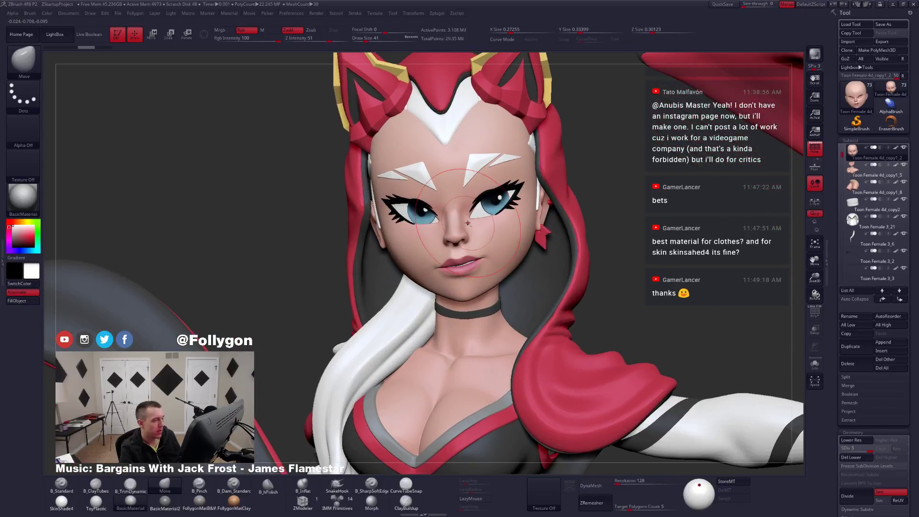
pyautogui.keyDown('alt'); pyautogui.moveTo(460, 222); pyautogui.dragTo(498, 287, button='right'); pyautogui.keyUp('alt')
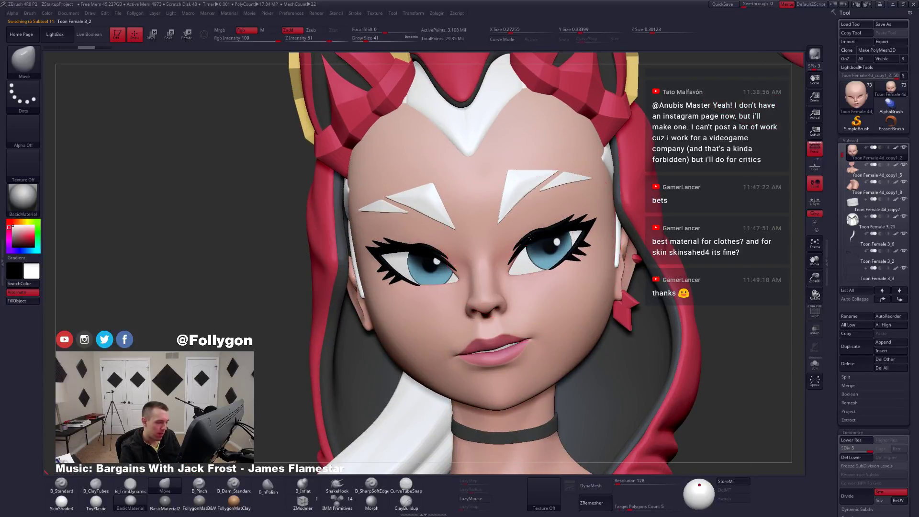
# Select the eyelash mesh and isolate it in Solo mode with its polygroups displayed.
pyautogui.keyDown('alt'); pyautogui.click(530, 236); pyautogui.keyUp('alt')
pyautogui.hotkey('shift', 'f')
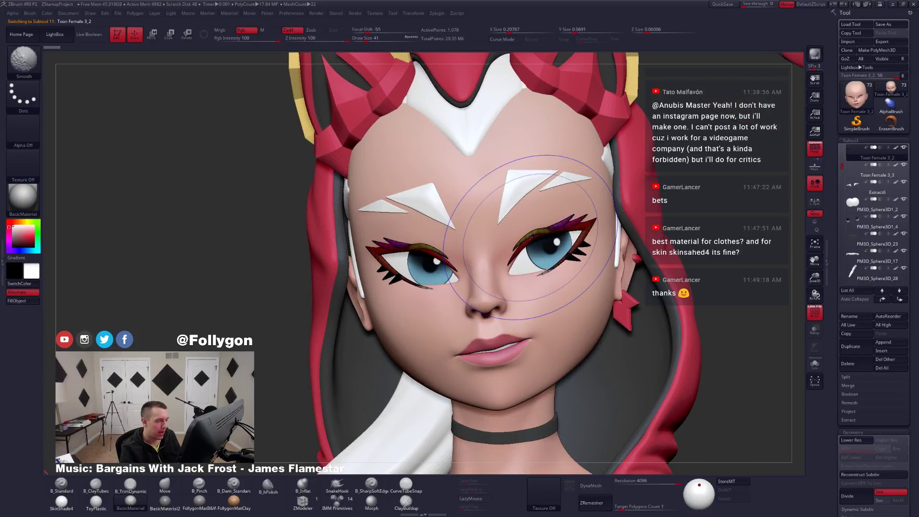
pyautogui.hotkey('shift', 'f')
pyautogui.hotkey('ctrl', 'shift', 's')
pyautogui.keyDown('ctrl'); pyautogui.moveTo(527, 239); pyautogui.dragTo(516, 246, button='right'); pyautogui.keyUp('ctrl')
pyautogui.hotkey('shift', 'f')
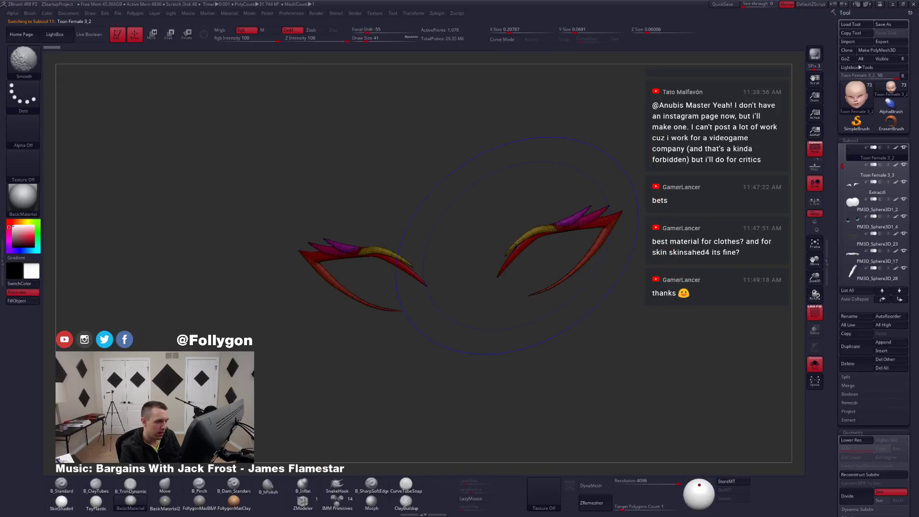
# Hide the yellow polygroup along the inner upper eyelashes, and bring back the full model without the PolyFrame display.
pyautogui.hotkey('ctrl', 'shift')
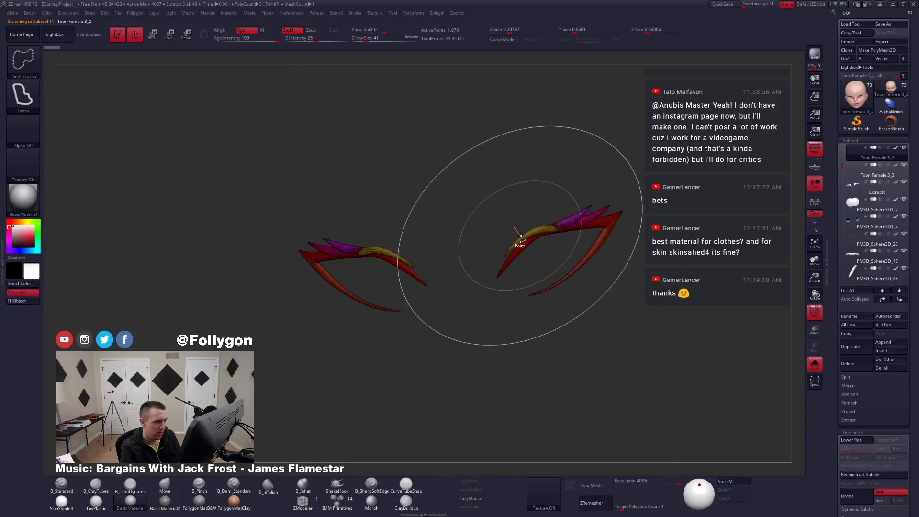
pyautogui.keyDown('ctrl'); pyautogui.keyDown('shift'); pyautogui.click(521, 237); pyautogui.keyUp('shift'); pyautogui.keyUp('ctrl')
pyautogui.keyDown('ctrl'); pyautogui.keyDown('shift'); pyautogui.click(461, 235); pyautogui.keyUp('shift'); pyautogui.keyUp('ctrl')
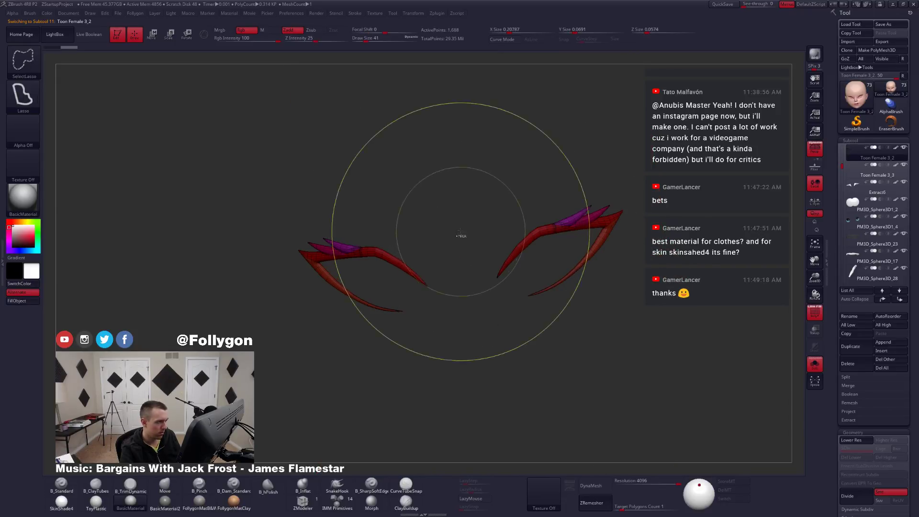
pyautogui.hotkey('ctrl', 'shift', 's')
pyautogui.hotkey('shift', 'f')
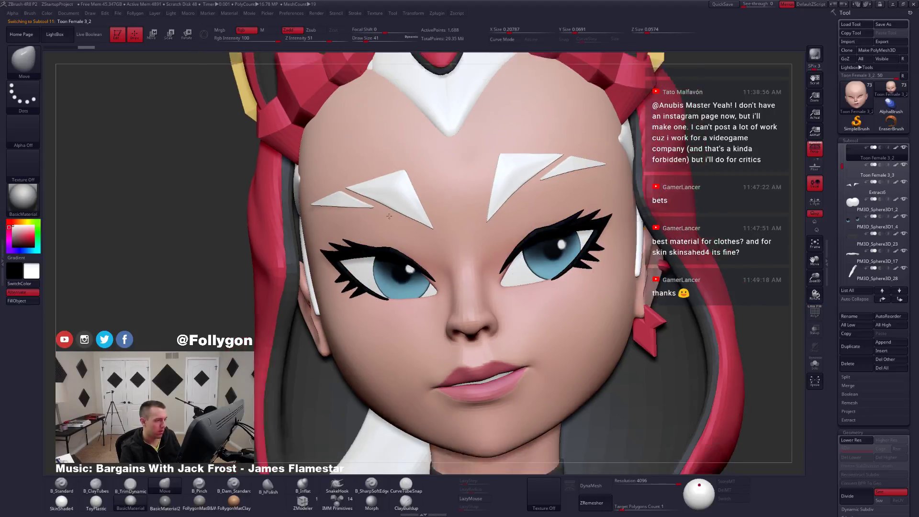
# Compare the face with and without the inner upper eyelash pieces from several angles by undoing and redoing the hiding.
pyautogui.hotkey('ctrl', 'shift')
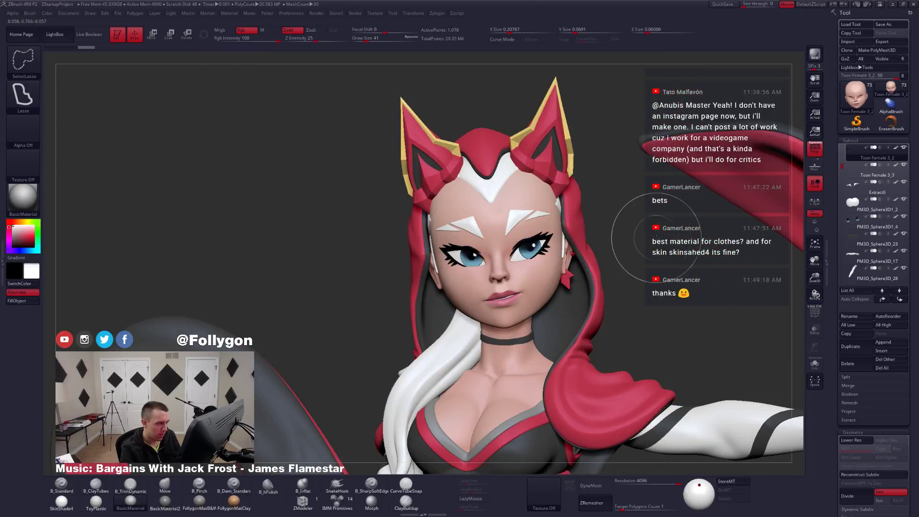
pyautogui.press('ctrl')
pyautogui.hotkey('ctrl', 'z')
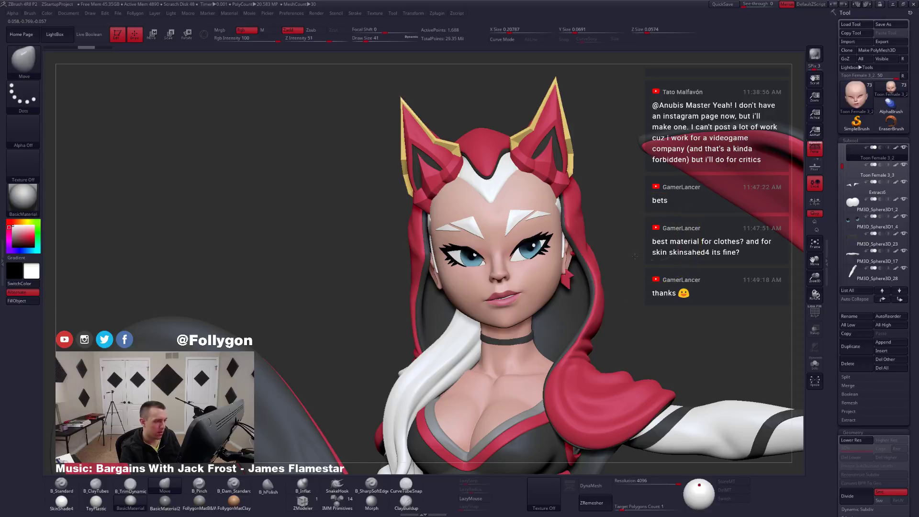
pyautogui.moveTo(630, 238)
pyautogui.mouseDown()
pyautogui.moveTo(633, 255)
pyautogui.moveTo(646, 255)
pyautogui.moveTo(616, 276)
pyautogui.mouseUp()
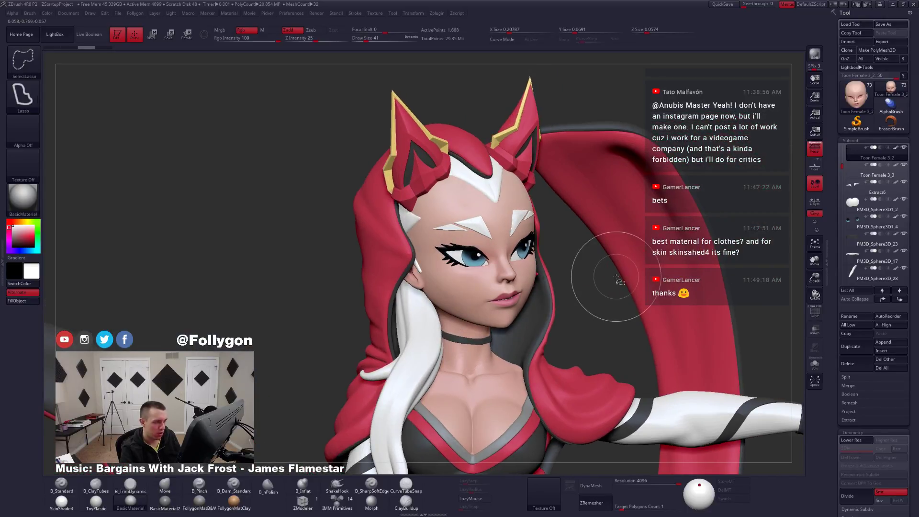
pyautogui.hotkey('ctrl', 'shift', 'z')
pyautogui.press('ctrl')
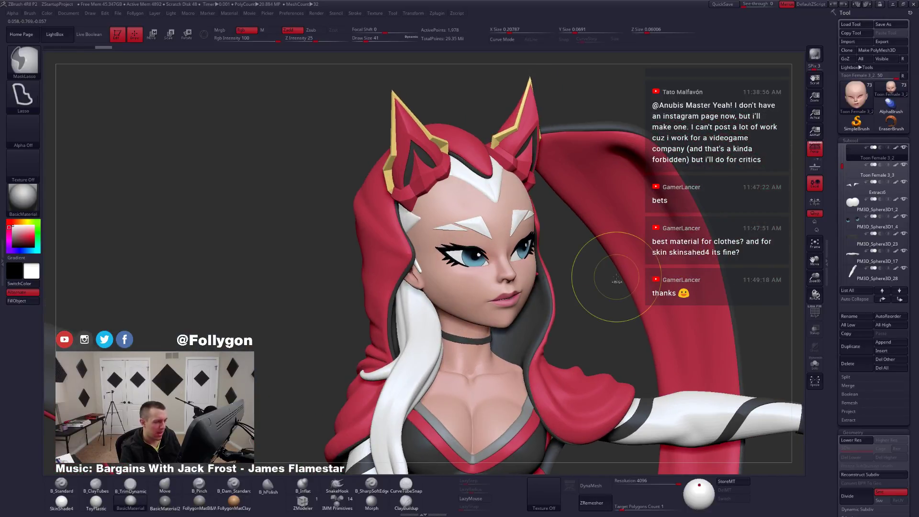
pyautogui.hotkey('ctrl', 'z')
pyautogui.moveTo(568, 285)
pyautogui.mouseDown()
pyautogui.moveTo(592, 271)
pyautogui.moveTo(595, 251)
pyautogui.mouseUp()
pyautogui.hotkey('ctrl', 'shift', 'z')
pyautogui.hotkey('ctrl', 'z')
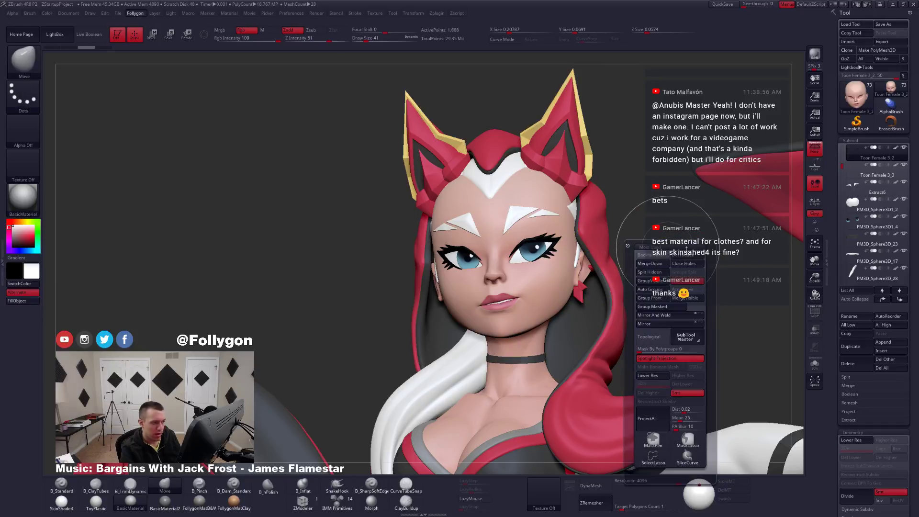
pyautogui.hotkey('ctrl', 'shift', 'z')
pyautogui.hotkey('ctrl', 'z')
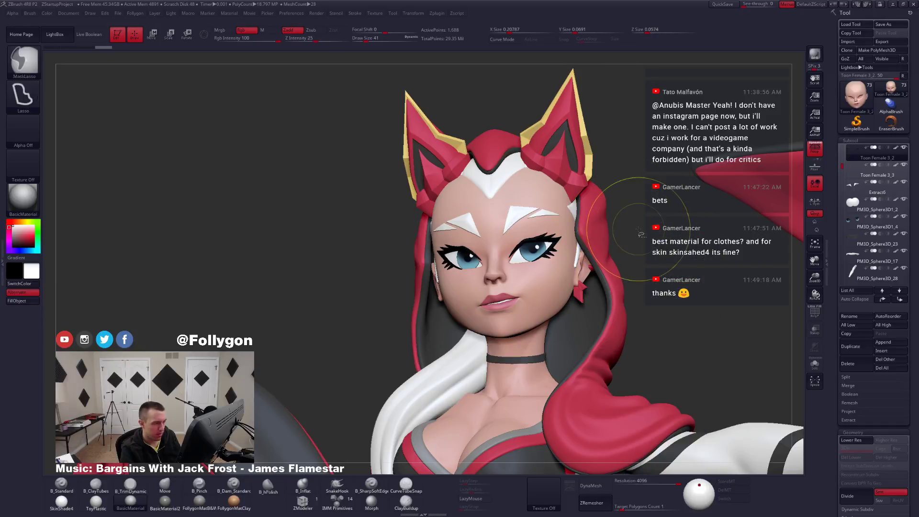
# Delete the hidden inner upper eyelash pieces and check the eyes up close.
pyautogui.hotkey('ctrl', 'f')
pyautogui.click(651, 238)
pyautogui.keyDown('ctrl'); pyautogui.moveTo(566, 269); pyautogui.dragTo(560, 273, button='right'); pyautogui.keyUp('ctrl')
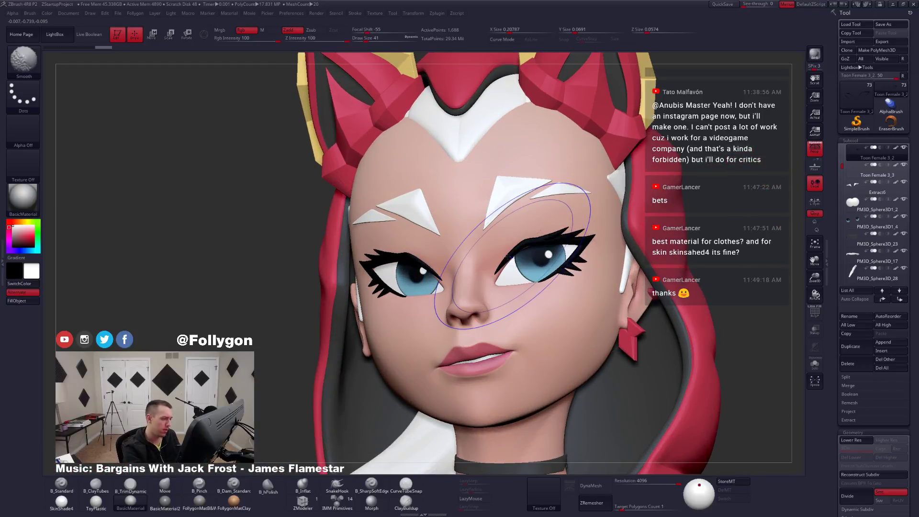
# Inspect the eyelash polygroups on the face with PolyFrame shown, reducing the brush draw size to 20.
pyautogui.hotkey('shift', 'f')
pyautogui.keyDown('alt'); pyautogui.moveTo(512, 252); pyautogui.dragTo(577, 316, button='right'); pyautogui.keyUp('alt')
pyautogui.press('w')
pyautogui.keyDown('ctrl'); pyautogui.moveTo(574, 313); pyautogui.dragTo(585, 306); pyautogui.keyUp('ctrl')
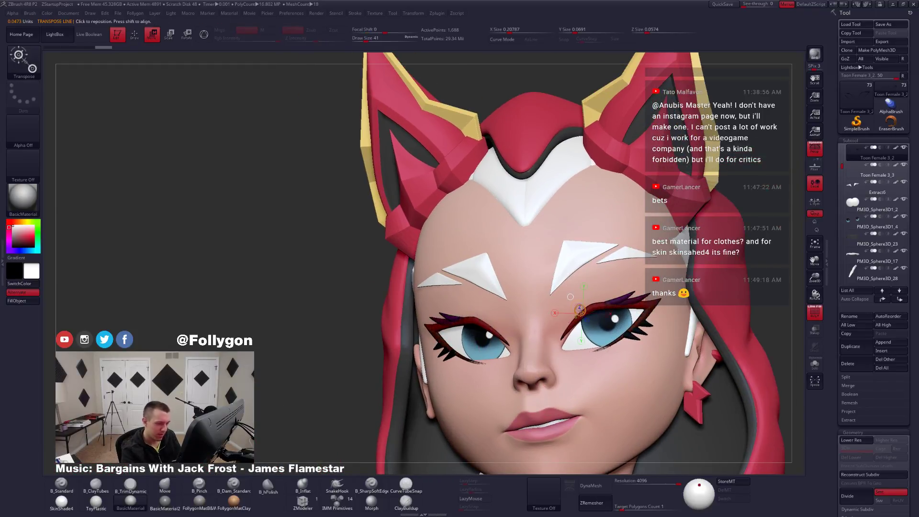
pyautogui.press('q')
pyautogui.press('space')
pyautogui.moveTo(595, 343); pyautogui.dragTo(587, 343)
pyautogui.moveTo(587, 343)
pyautogui.mouseDown(button='right')
pyautogui.moveTo(584, 318)
pyautogui.moveTo(584, 377)
pyautogui.moveTo(604, 364)
pyautogui.moveTo(617, 320)
pyautogui.mouseUp(button='right')
pyautogui.hotkey('shift', 'f')
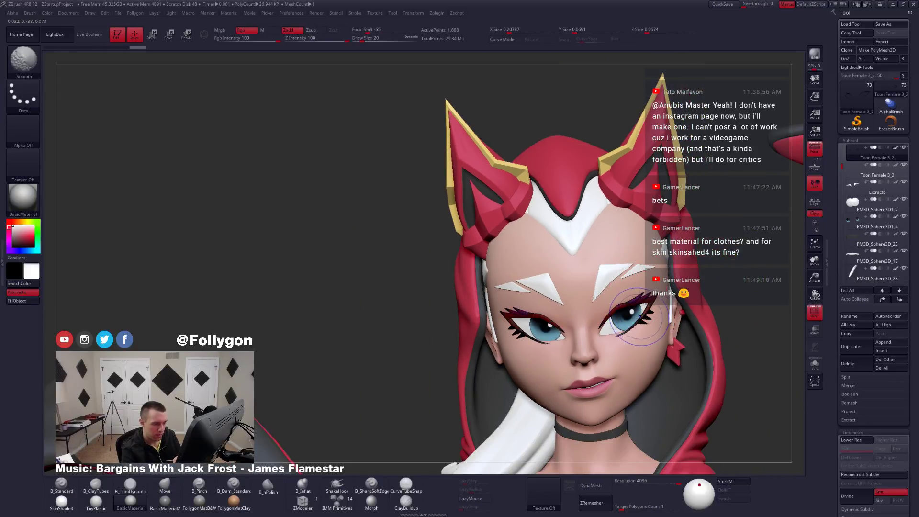
# Reselect the eyelash mesh after picking the head, and duplicate it as a separate subtool.
pyautogui.moveTo(619, 349)
pyautogui.mouseDown(button='right')
pyautogui.moveTo(625, 331)
pyautogui.moveTo(634, 332)
pyautogui.moveTo(608, 316)
pyautogui.moveTo(624, 308)
pyautogui.mouseUp(button='right')
pyautogui.keyDown('alt'); pyautogui.click(624, 343); pyautogui.keyUp('alt')
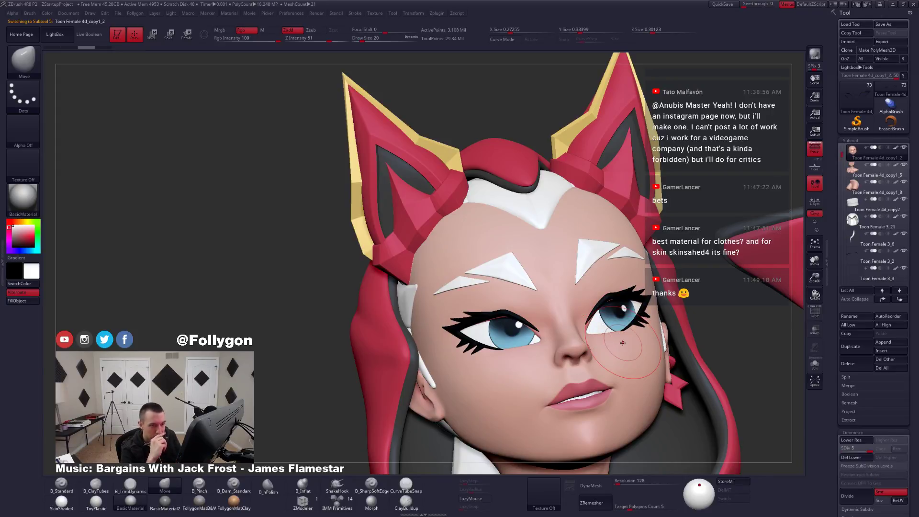
pyautogui.keyDown('alt'); pyautogui.click(610, 293); pyautogui.keyUp('alt')
pyautogui.moveTo(761, 407); pyautogui.dragTo(644, 313)
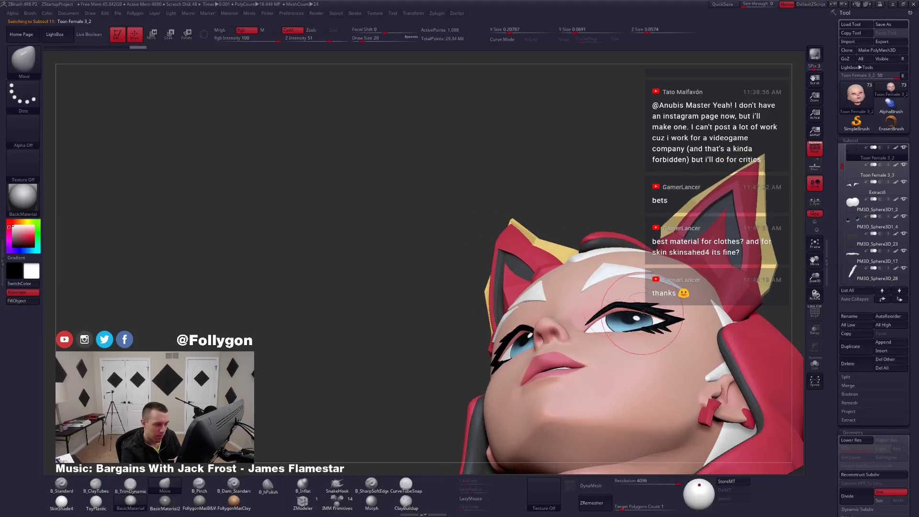
pyautogui.moveTo(614, 321); pyautogui.dragTo(641, 332, button='right')
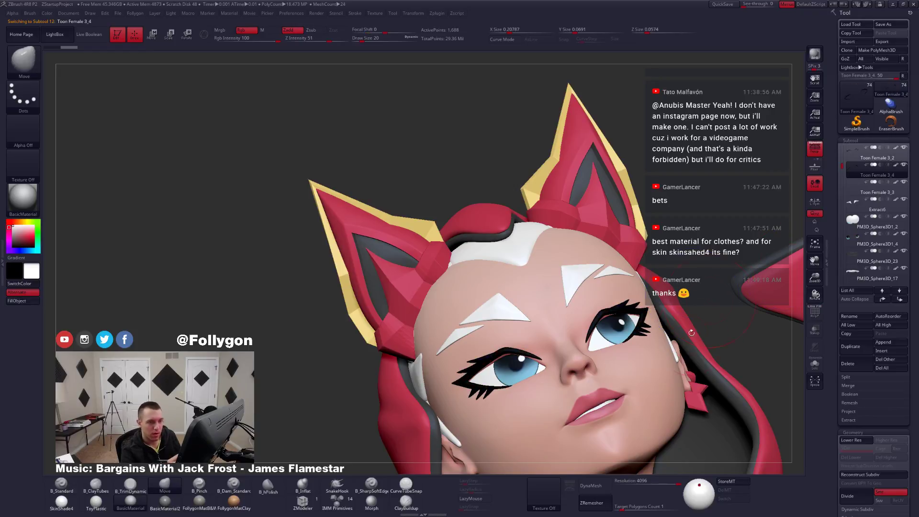
# Isolate the duplicated eyelash mesh, remove its individual lash polygroups so only the eyeliner bands remain, and bring back the full model.
pyautogui.moveTo(684, 357); pyautogui.dragTo(640, 323, button='right')
pyautogui.hotkey('shift', 'f')
pyautogui.hotkey('alt', 's')
pyautogui.keyDown('ctrl'); pyautogui.keyDown('shift'); pyautogui.click(636, 313); pyautogui.keyUp('shift'); pyautogui.keyUp('ctrl')
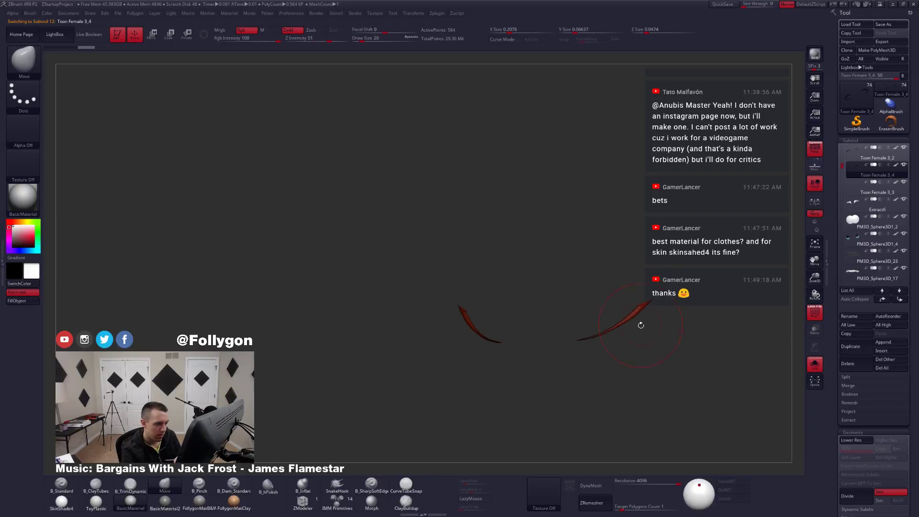
pyautogui.keyDown('ctrl'); pyautogui.keyDown('shift'); pyautogui.click(639, 313); pyautogui.keyUp('shift'); pyautogui.keyUp('ctrl')
pyautogui.keyDown('ctrl'); pyautogui.keyDown('shift'); pyautogui.click(641, 302); pyautogui.keyUp('shift'); pyautogui.keyUp('ctrl')
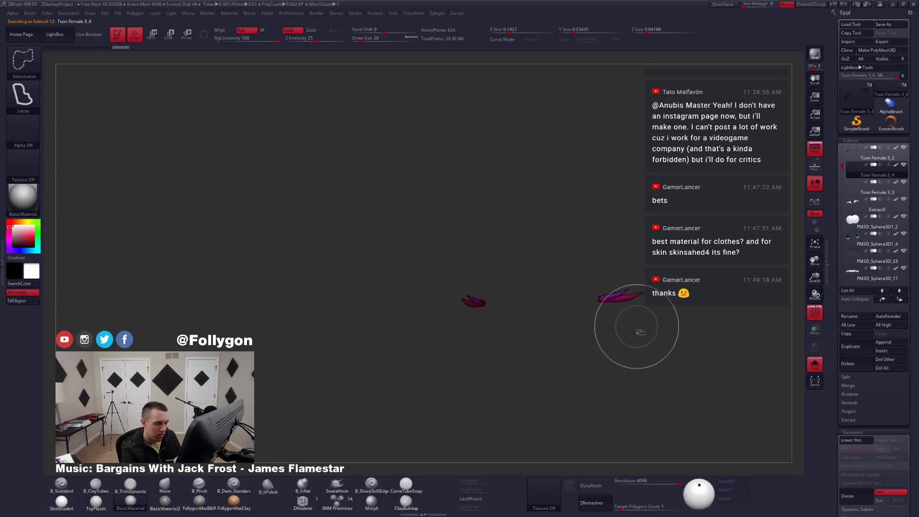
pyautogui.keyDown('ctrl'); pyautogui.keyDown('shift'); pyautogui.moveTo(637, 326); pyautogui.dragTo(636, 346); pyautogui.keyUp('shift'); pyautogui.keyUp('ctrl')
pyautogui.press('space')
pyautogui.click(647, 316)
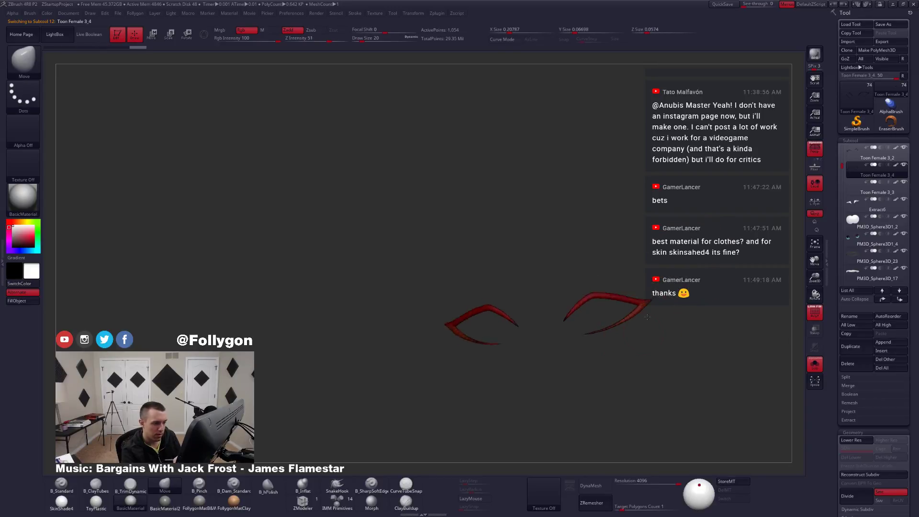
pyautogui.hotkey('shift', 'f')
pyautogui.hotkey('alt', 's')
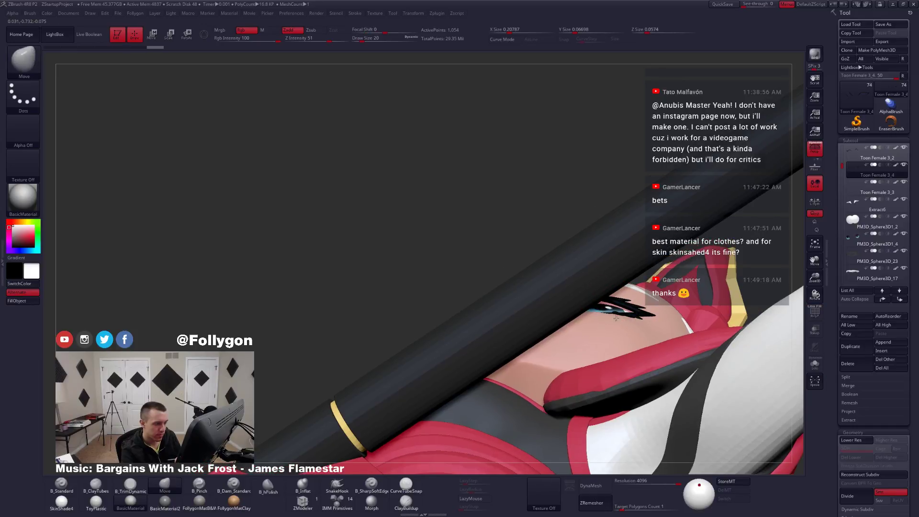
# Hide the dark staff blocking the face from below and reselect the duplicated eyeliner.
pyautogui.moveTo(616, 317); pyautogui.dragTo(624, 323, button='right')
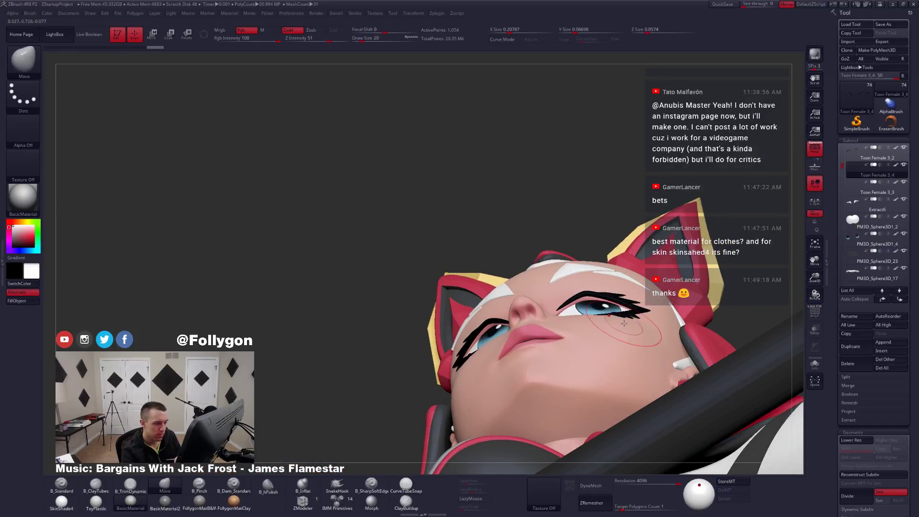
pyautogui.keyDown('alt'); pyautogui.click(731, 375); pyautogui.keyUp('alt')
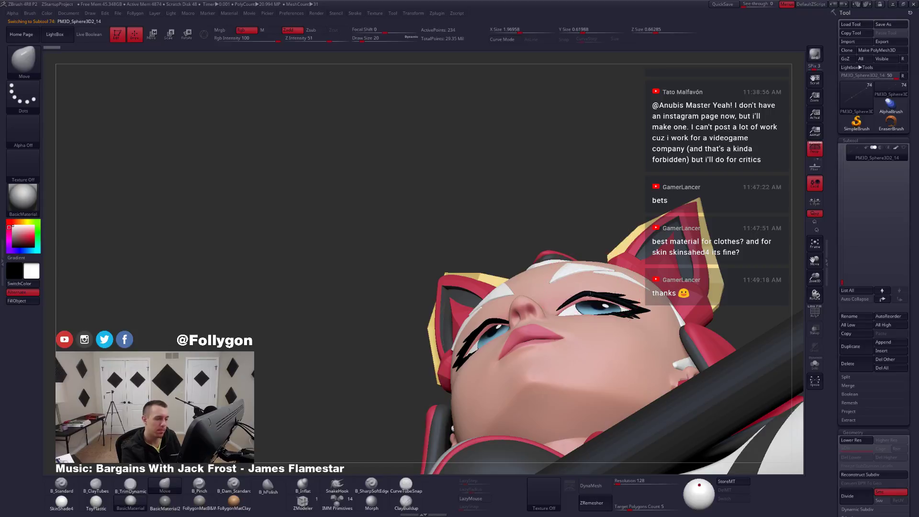
pyautogui.keyDown('alt'); pyautogui.click(590, 293); pyautogui.keyUp('alt')
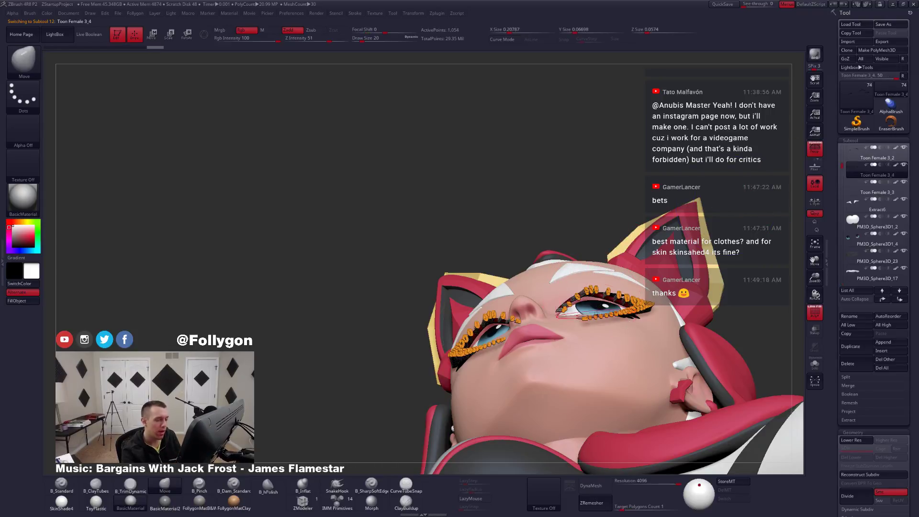
# Check the eyeliner's unsmoothed shape in Solo mode, and turn Dynamic Subdiv back on with Always YES.
pyautogui.hotkey('shift', 'd')
pyautogui.hotkey('shift', 'f')
pyautogui.hotkey('alt', 's')
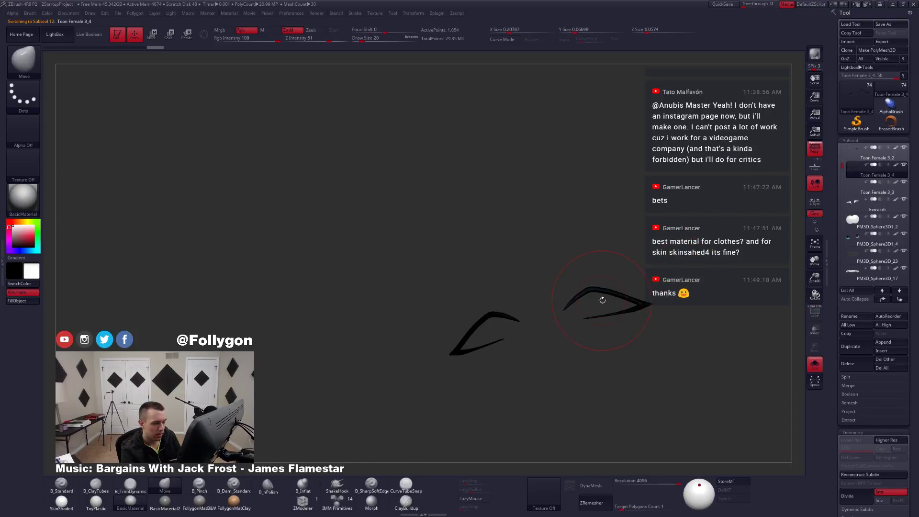
pyautogui.moveTo(601, 300); pyautogui.dragTo(603, 359)
pyautogui.press('f')
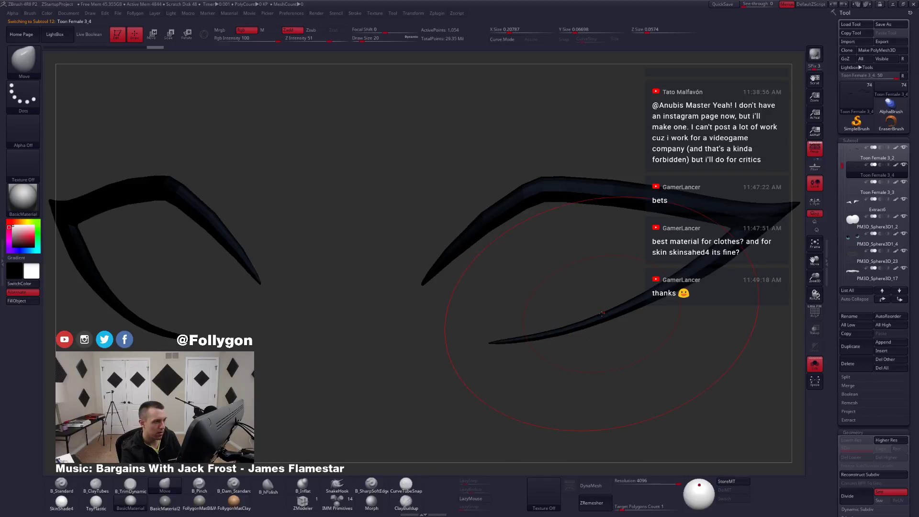
pyautogui.hotkey('alt', 's')
pyautogui.keyDown('ctrl'); pyautogui.moveTo(618, 310); pyautogui.dragTo(587, 330, button='right'); pyautogui.keyUp('ctrl')
pyautogui.press('d')
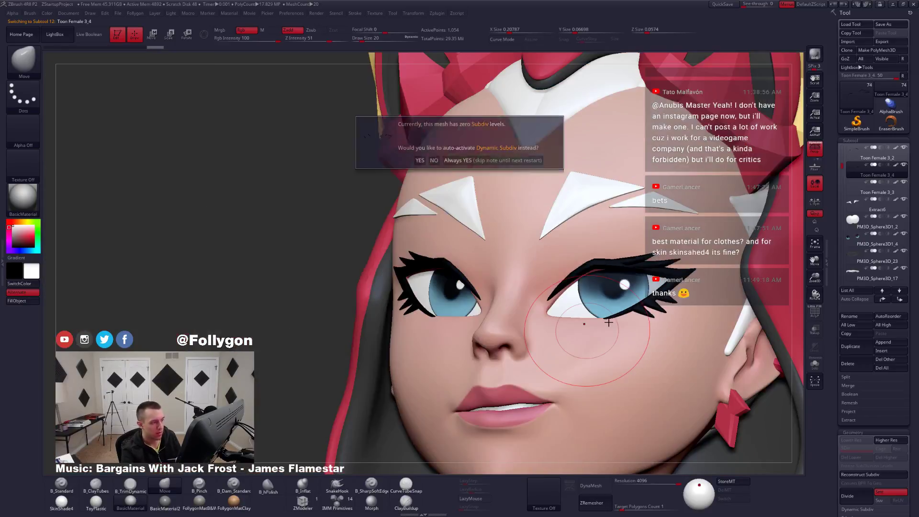
pyautogui.click(519, 162)
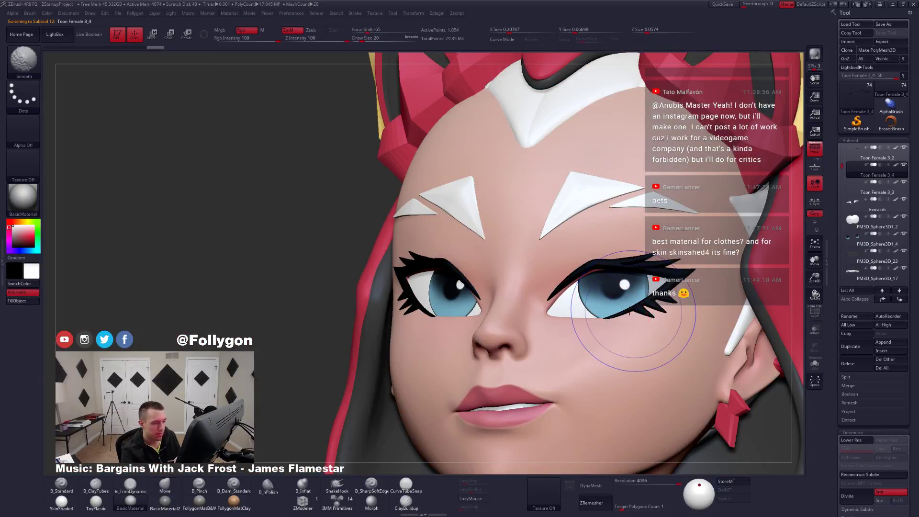
# Mask the duplicated eyeliner so only the band on the character's left eye is free, and move that band slightly back toward the eye.
pyautogui.moveTo(633, 300); pyautogui.dragTo(591, 293, button='right')
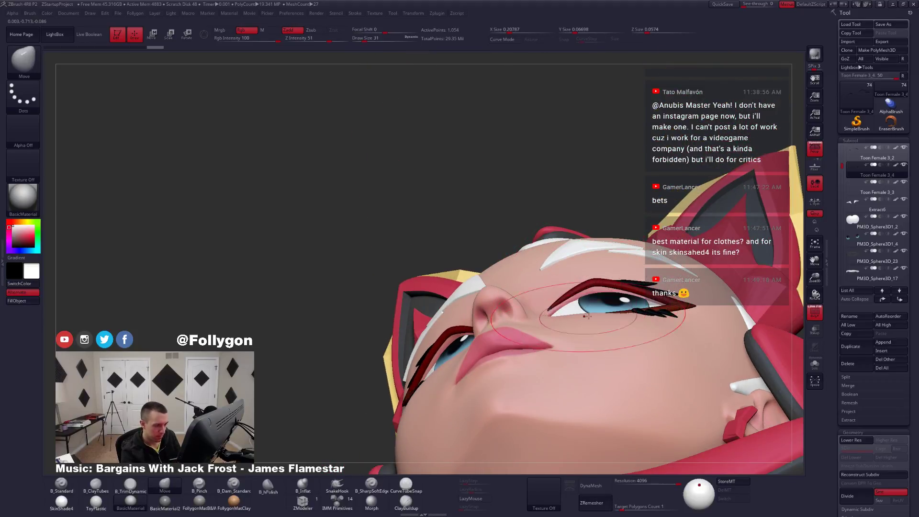
pyautogui.press('w')
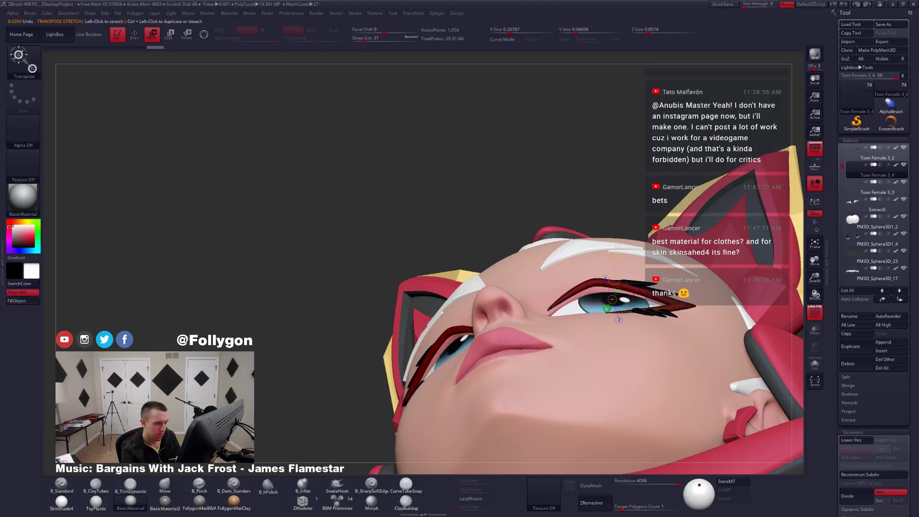
pyautogui.press('q')
pyautogui.hotkey('alt', 's')
pyautogui.moveTo(533, 286)
pyautogui.keyDown('ctrl'); pyautogui.mouseDown()
pyautogui.moveTo(724, 355)
pyautogui.moveTo(641, 233)
pyautogui.mouseUp(); pyautogui.keyUp('ctrl')
pyautogui.keyDown('ctrl'); pyautogui.click(642, 229); pyautogui.keyUp('ctrl')
pyautogui.hotkey('alt', 's')
pyautogui.press('w')
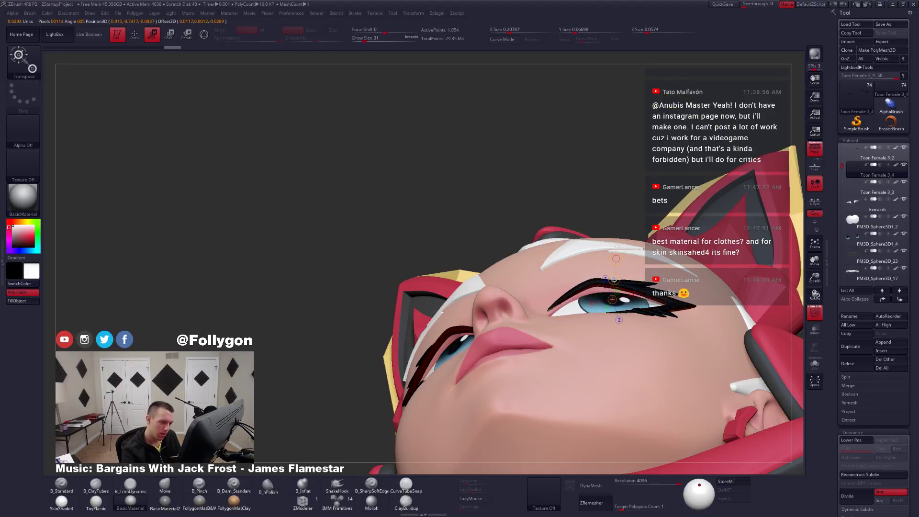
pyautogui.hotkey('shift', 'f')
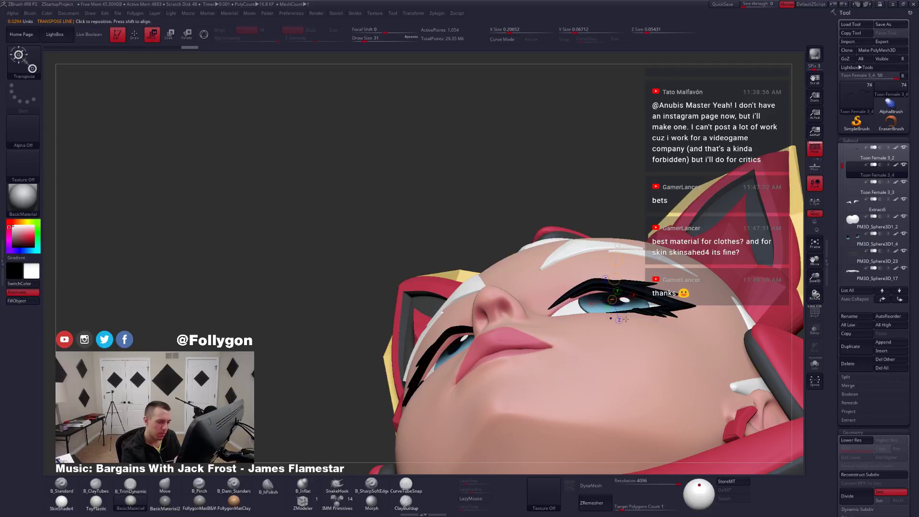
# Nudge the eyeliner near the inner corner of the character's left eye with the Move brush, working from several angles.
pyautogui.press('q')
pyautogui.moveTo(641, 299); pyautogui.dragTo(583, 306, button='right')
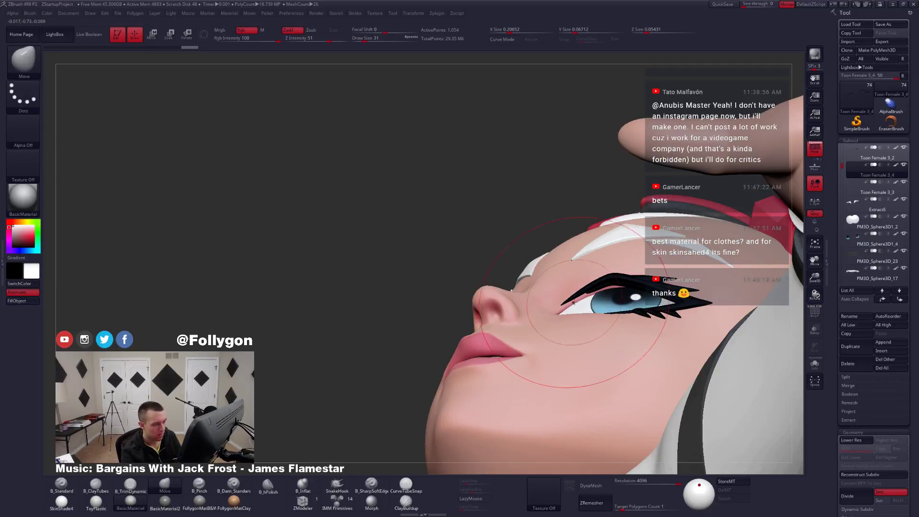
pyautogui.moveTo(576, 304)
pyautogui.mouseDown()
pyautogui.moveTo(564, 297)
pyautogui.moveTo(601, 280)
pyautogui.mouseUp()
pyautogui.moveTo(575, 287)
pyautogui.mouseDown(button='right')
pyautogui.moveTo(598, 335)
pyautogui.moveTo(587, 338)
pyautogui.moveTo(580, 312)
pyautogui.mouseUp(button='right')
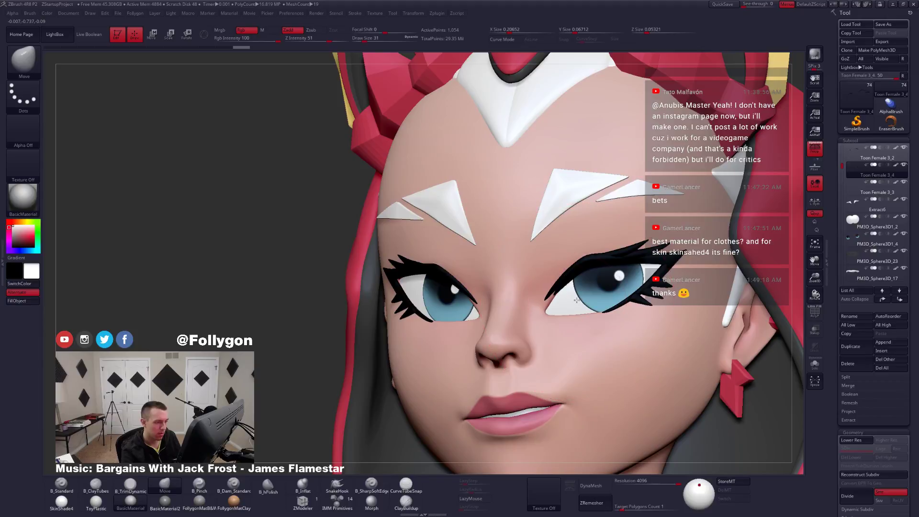
pyautogui.moveTo(576, 300); pyautogui.dragTo(576, 302)
pyautogui.moveTo(576, 319); pyautogui.dragTo(561, 304, button='right')
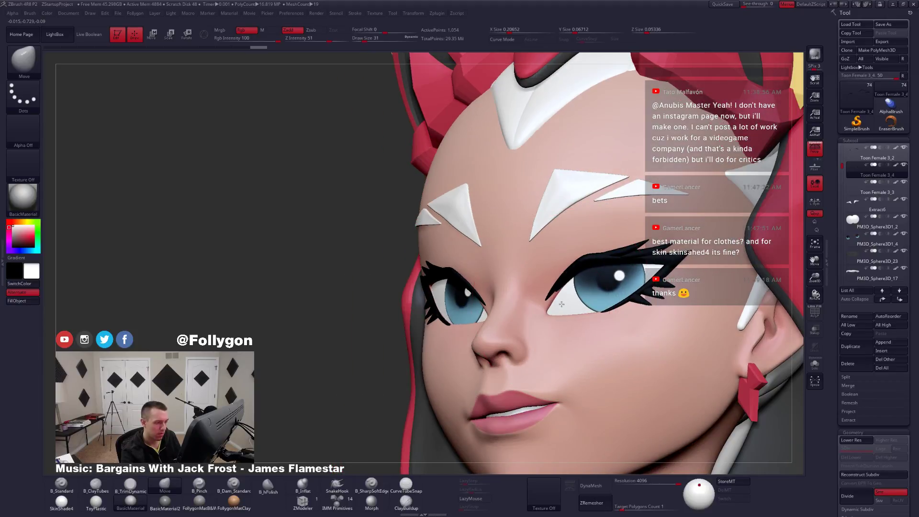
pyautogui.moveTo(559, 304); pyautogui.dragTo(558, 306)
pyautogui.moveTo(558, 305); pyautogui.dragTo(556, 297, button='right')
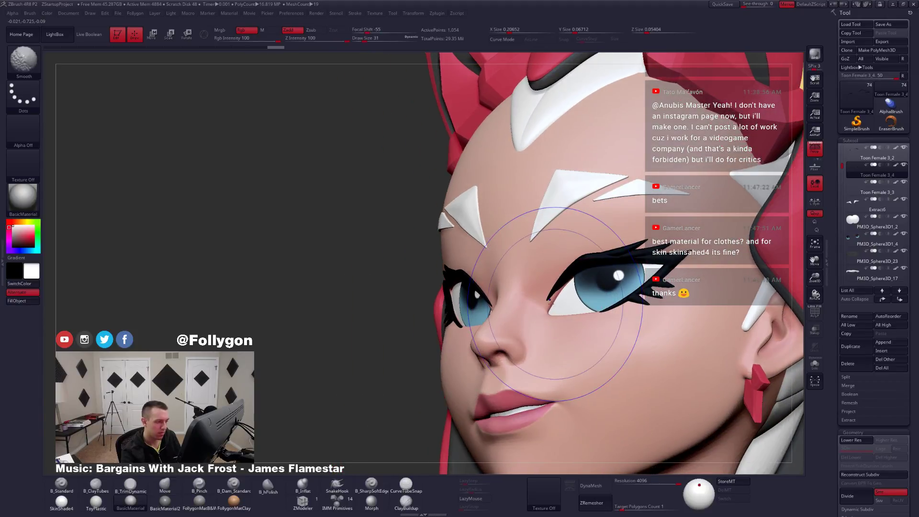
# Refine the eyeliner's inner corner tip with the Move brush at draw size 13.
pyautogui.press('space')
pyautogui.moveTo(556, 297); pyautogui.dragTo(550, 300)
pyautogui.moveTo(550, 300); pyautogui.dragTo(547, 309, button='right')
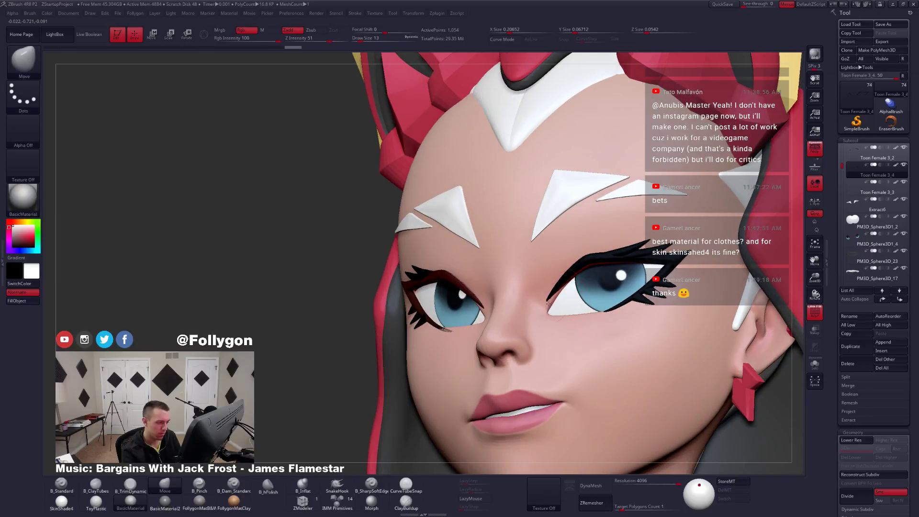
# Adjust the upper eyeliner from below with the Move brush at draw size 22 and check its fit with PolyFrame shown.
pyautogui.moveTo(551, 312)
pyautogui.mouseDown(button='right')
pyautogui.moveTo(636, 298)
pyautogui.moveTo(601, 290)
pyautogui.mouseUp(button='right')
pyautogui.press('space')
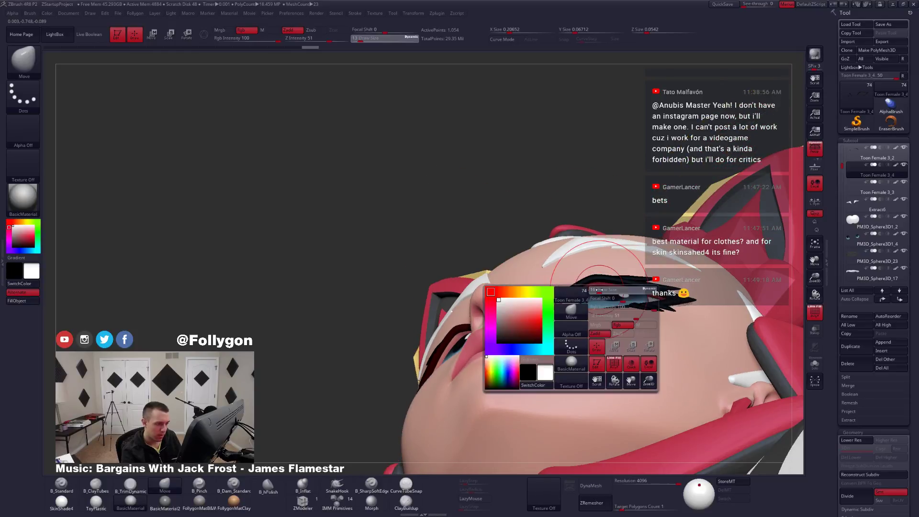
pyautogui.moveTo(595, 293); pyautogui.dragTo(599, 293)
pyautogui.press('1')
pyautogui.moveTo(598, 287); pyautogui.dragTo(592, 293, button='right')
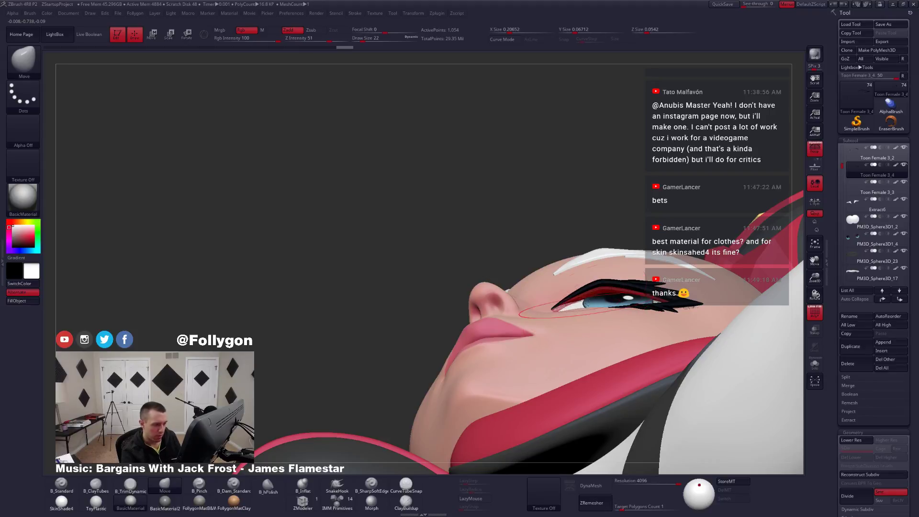
pyautogui.moveTo(583, 303)
pyautogui.mouseDown(button='right')
pyautogui.moveTo(619, 288)
pyautogui.moveTo(627, 379)
pyautogui.mouseUp(button='right')
pyautogui.hotkey('shift', 'f')
pyautogui.hotkey('shift', 'f')
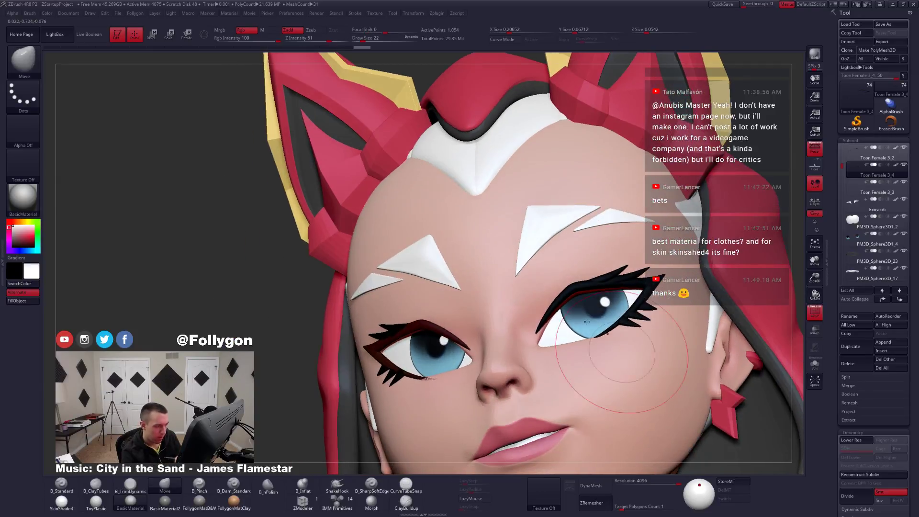
# Push the upper eyeliner into place beneath the lashes of the character's left eye with the Move brush at draw size 14.
pyautogui.press('space')
pyautogui.moveTo(592, 311); pyautogui.dragTo(583, 310)
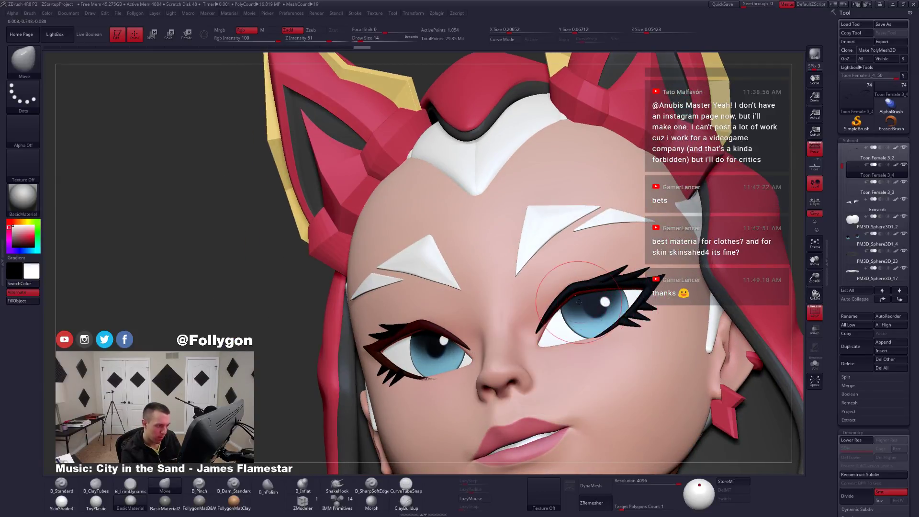
pyautogui.rightClick(576, 293)
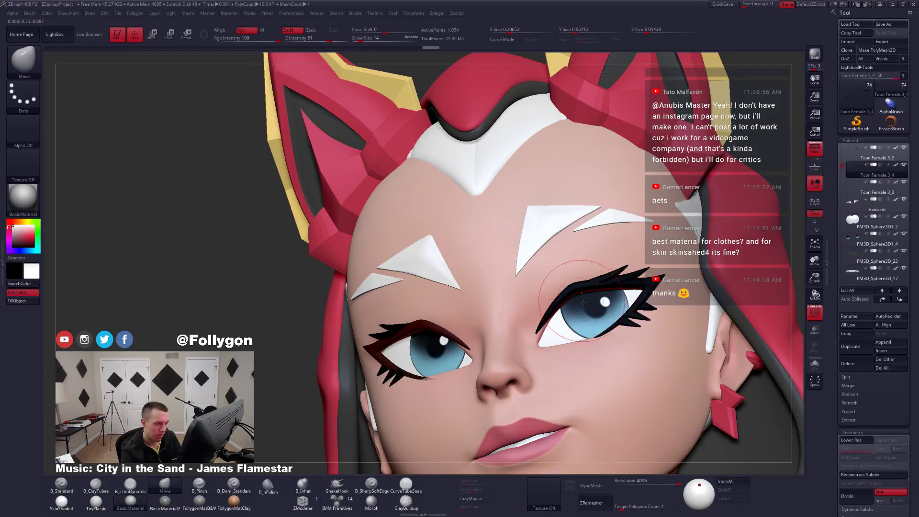
pyautogui.moveTo(603, 298)
pyautogui.mouseDown(button='right')
pyautogui.moveTo(584, 352)
pyautogui.moveTo(574, 311)
pyautogui.mouseUp(button='right')
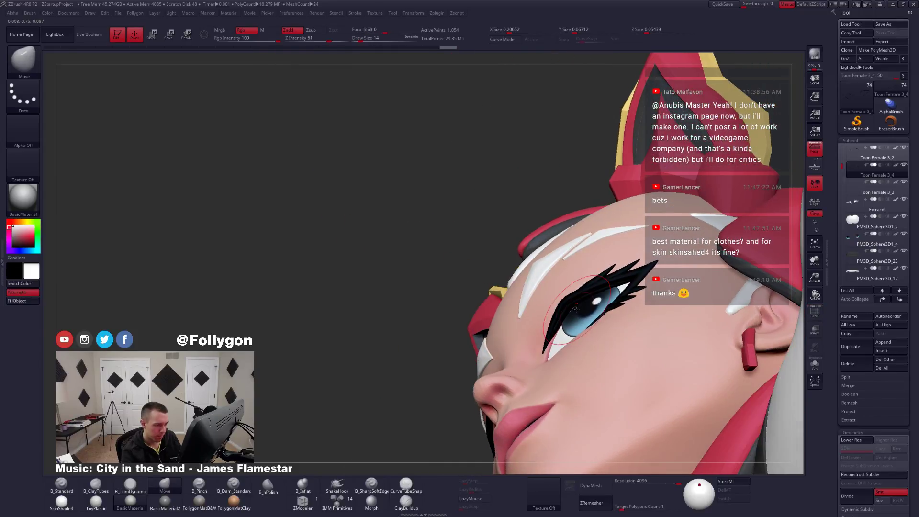
pyautogui.rightClick(574, 310)
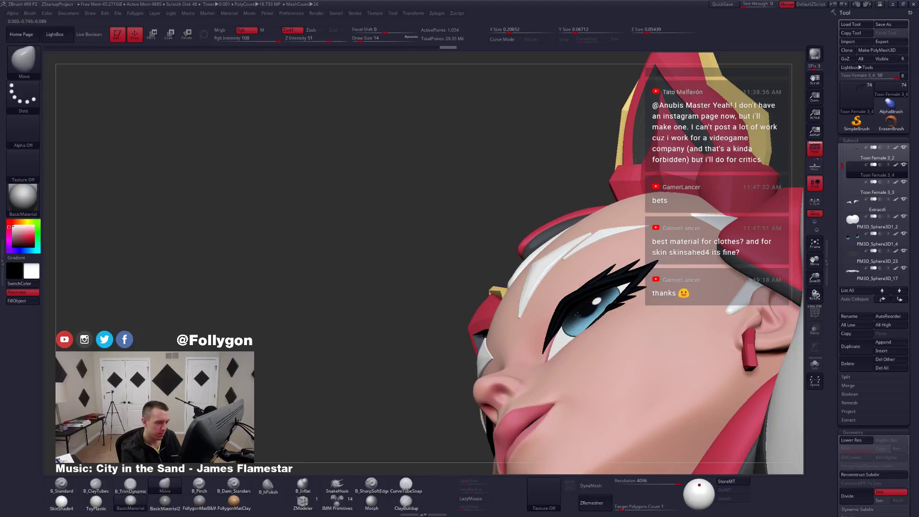
pyautogui.rightClick(577, 315)
pyautogui.moveTo(584, 330)
pyautogui.mouseDown(button='right')
pyautogui.moveTo(568, 362)
pyautogui.moveTo(599, 345)
pyautogui.mouseUp(button='right')
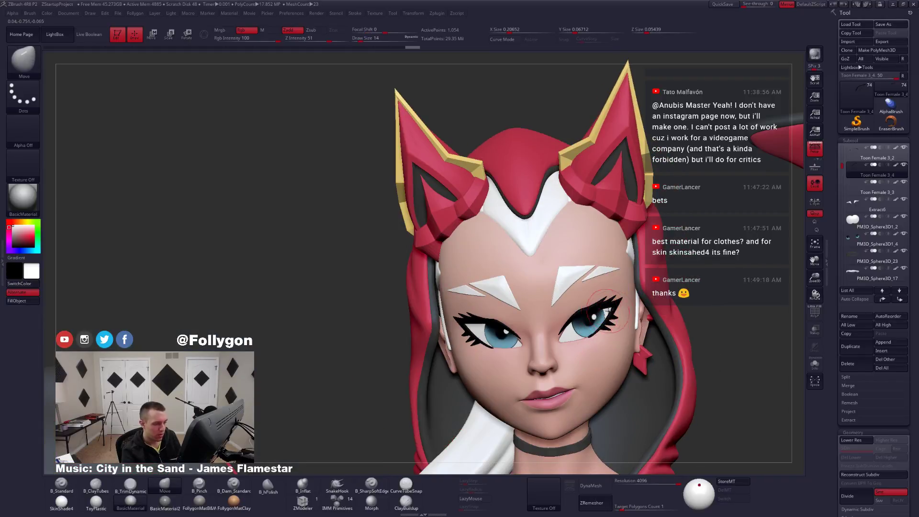
# Select the eyeball mesh and check it in Solo mode, and return to the full model.
pyautogui.moveTo(592, 314)
pyautogui.mouseDown(button='right')
pyautogui.moveTo(596, 331)
pyautogui.moveTo(572, 331)
pyautogui.moveTo(586, 324)
pyautogui.mouseUp(button='right')
pyautogui.keyDown('alt'); pyautogui.click(591, 321); pyautogui.keyUp('alt')
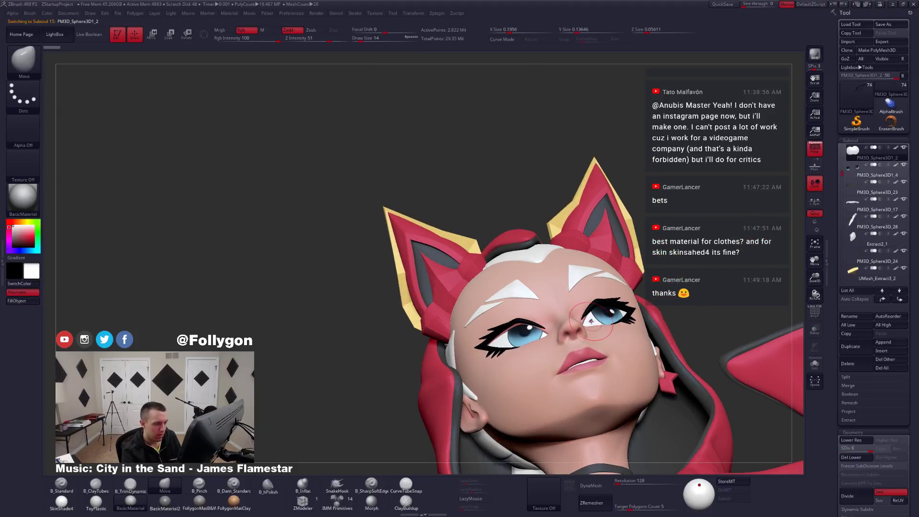
pyautogui.hotkey('alt', 's')
pyautogui.moveTo(591, 337); pyautogui.dragTo(582, 375, button='right')
pyautogui.hotkey('alt', 's')
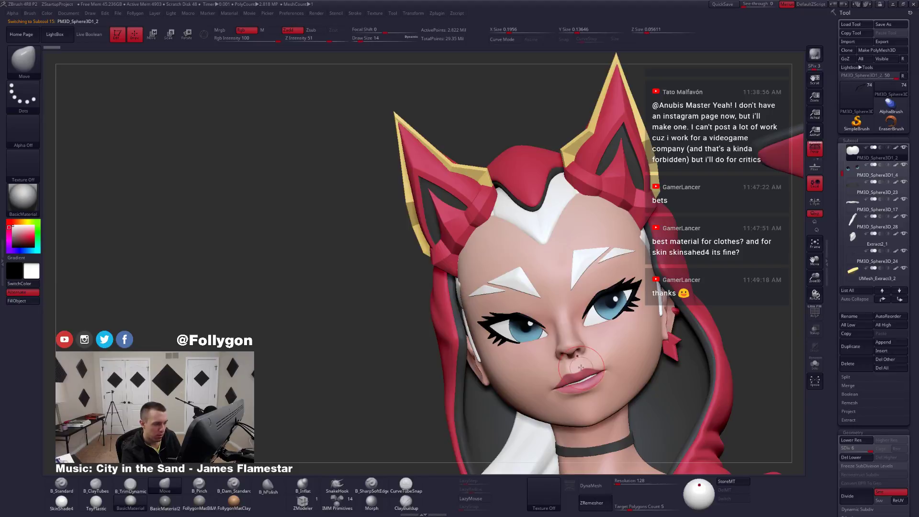
# Select the eyeliner mesh and nudge it closer against the eye from below with Transpose Move.
pyautogui.keyDown('alt'); pyautogui.click(604, 293); pyautogui.keyUp('alt')
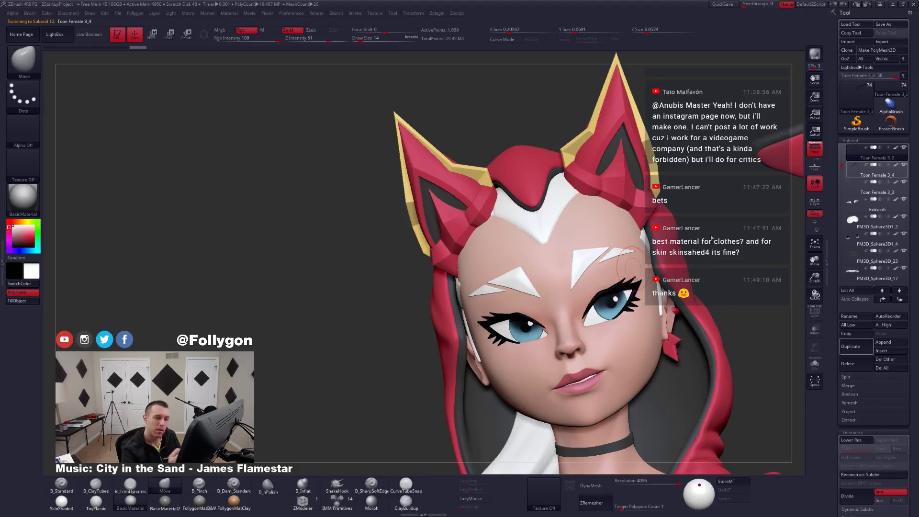
pyautogui.hotkey('shift', 'f')
pyautogui.hotkey('shift', 'f')
pyautogui.moveTo(591, 345)
pyautogui.mouseDown(button='right')
pyautogui.moveTo(695, 267)
pyautogui.moveTo(689, 290)
pyautogui.moveTo(646, 309)
pyautogui.moveTo(601, 304)
pyautogui.moveTo(572, 289)
pyautogui.mouseUp(button='right')
pyautogui.hotkey('alt', 's')
pyautogui.hotkey('alt', 's')
pyautogui.press('w')
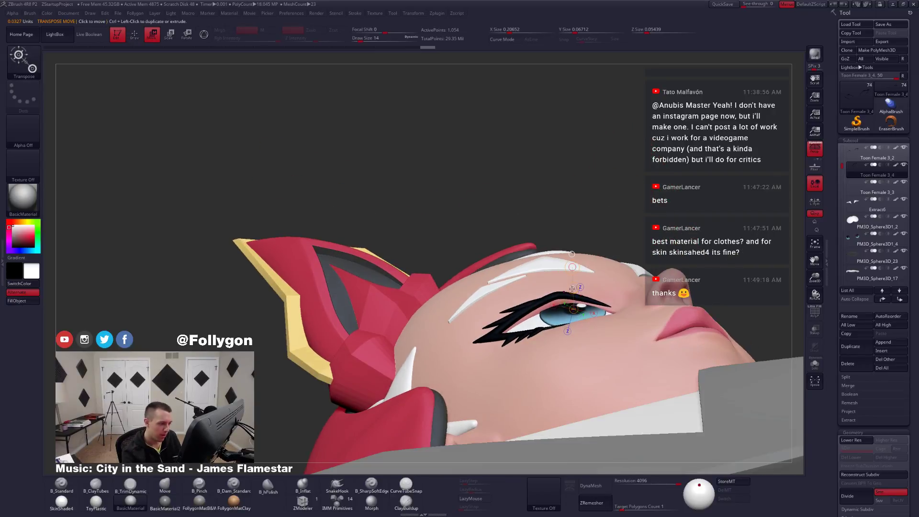
pyautogui.moveTo(572, 289); pyautogui.dragTo(574, 290)
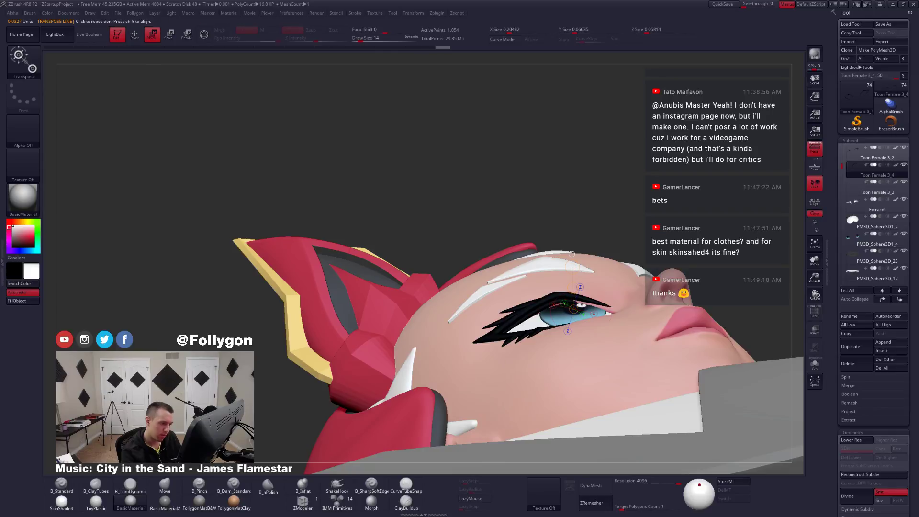
# Return to drawing with the Move brush and show PolyFrame on the eyeliner mesh.
pyautogui.press('q')
pyautogui.moveTo(574, 295); pyautogui.dragTo(604, 307, button='right')
pyautogui.press('b')
pyautogui.press('m')
pyautogui.press('v')
pyautogui.hotkey('shift', 'f')
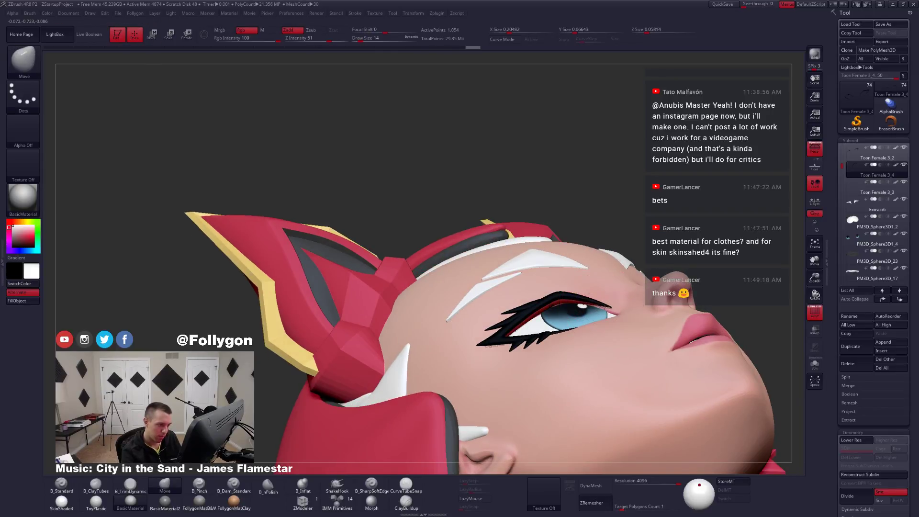
# Refine the upper eyeliner from below with the Move brush and check its shape in Solo mode.
pyautogui.moveTo(604, 327)
pyautogui.mouseDown(button='right')
pyautogui.moveTo(615, 311)
pyautogui.moveTo(554, 293)
pyautogui.moveTo(553, 310)
pyautogui.mouseUp(button='right')
pyautogui.press('space')
pyautogui.click(546, 293)
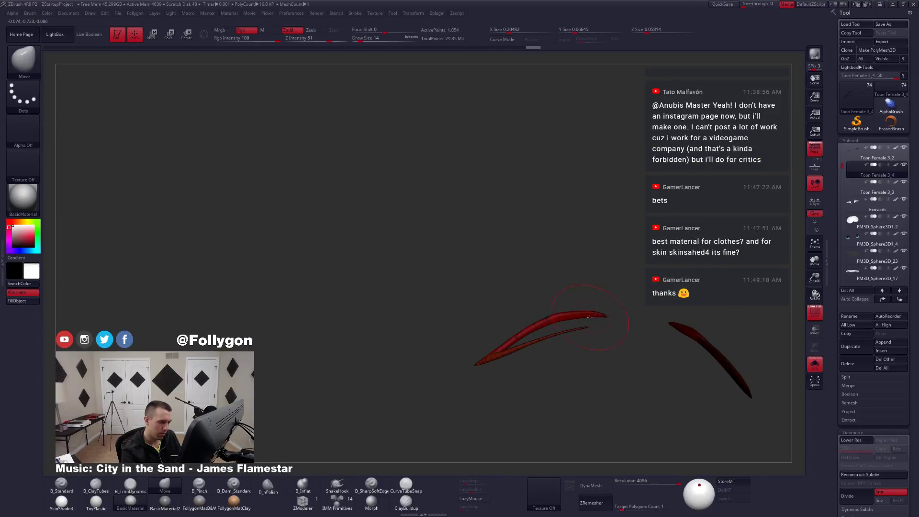
pyautogui.moveTo(517, 342)
pyautogui.mouseDown(button='right')
pyautogui.moveTo(567, 334)
pyautogui.moveTo(583, 313)
pyautogui.moveTo(566, 324)
pyautogui.moveTo(610, 319)
pyautogui.moveTo(560, 320)
pyautogui.mouseUp(button='right')
pyautogui.rightClick(568, 332)
pyautogui.hotkey('shift', 's')
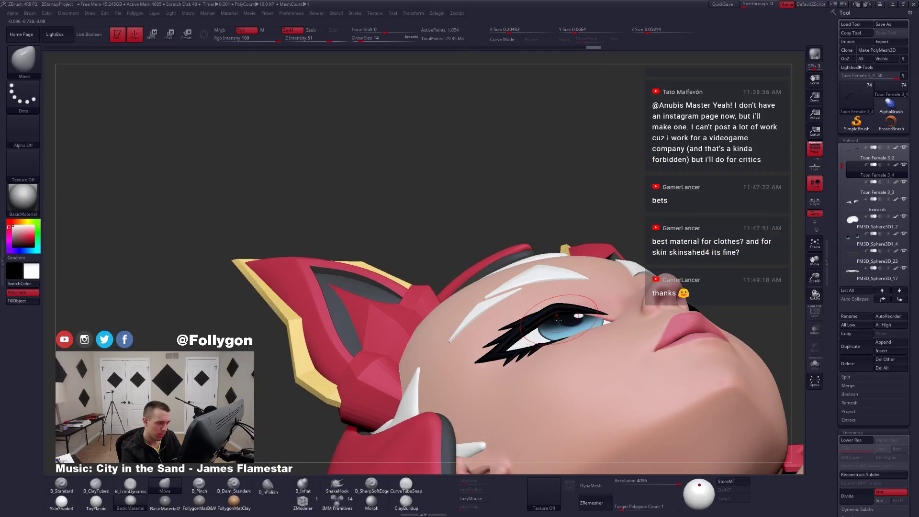
# Examine the eyeliner's fit from below and from the front, with the full model and in Solo mode.
pyautogui.hotkey('ctrl', 'f')
pyautogui.click(544, 292)
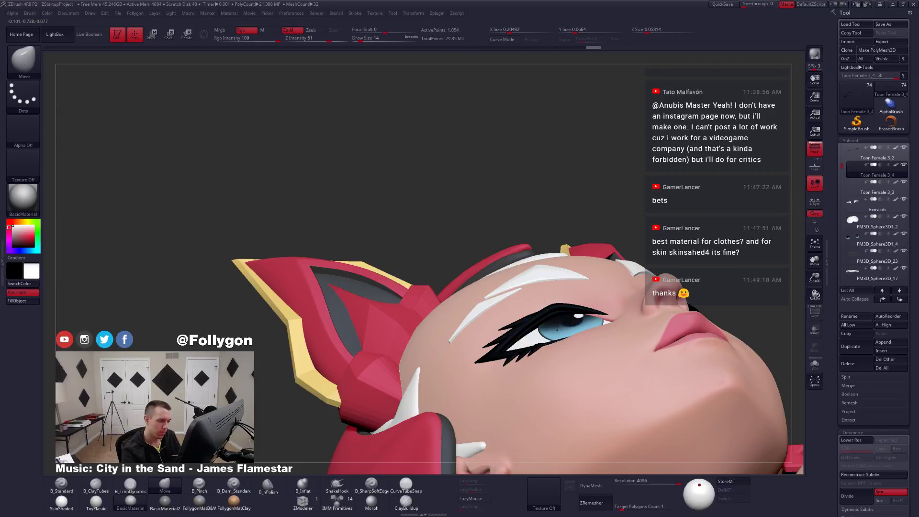
pyautogui.hotkey('ctrl', 'f')
pyautogui.click(552, 296)
pyautogui.moveTo(560, 292); pyautogui.dragTo(565, 366, button='right')
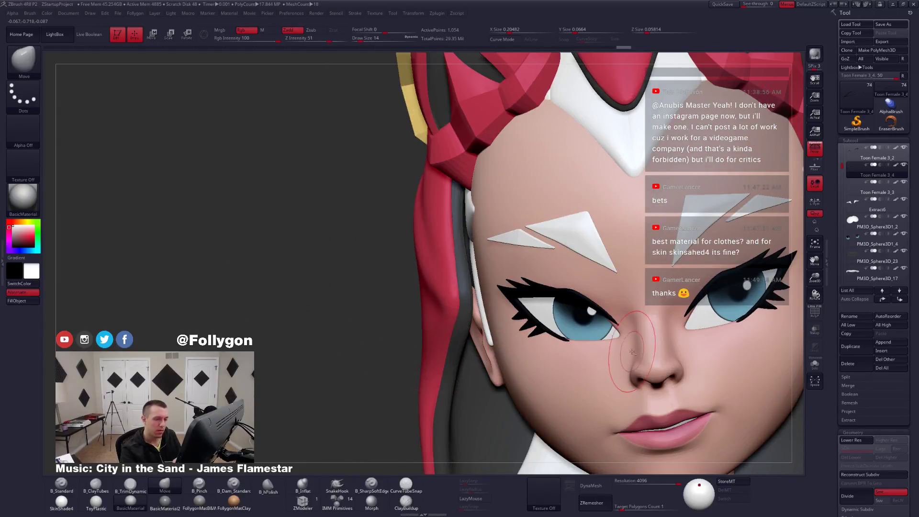
pyautogui.moveTo(353, 365)
pyautogui.mouseDown(button='right')
pyautogui.moveTo(686, 315)
pyautogui.moveTo(662, 253)
pyautogui.moveTo(613, 334)
pyautogui.moveTo(651, 308)
pyautogui.moveTo(634, 353)
pyautogui.moveTo(591, 334)
pyautogui.moveTo(611, 301)
pyautogui.mouseUp(button='right')
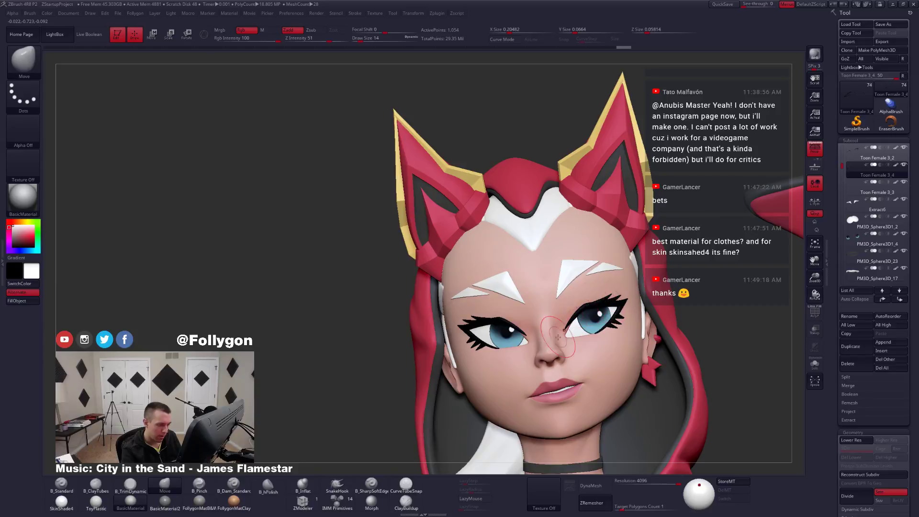
pyautogui.moveTo(590, 325); pyautogui.dragTo(590, 321)
pyautogui.hotkey('alt', 's')
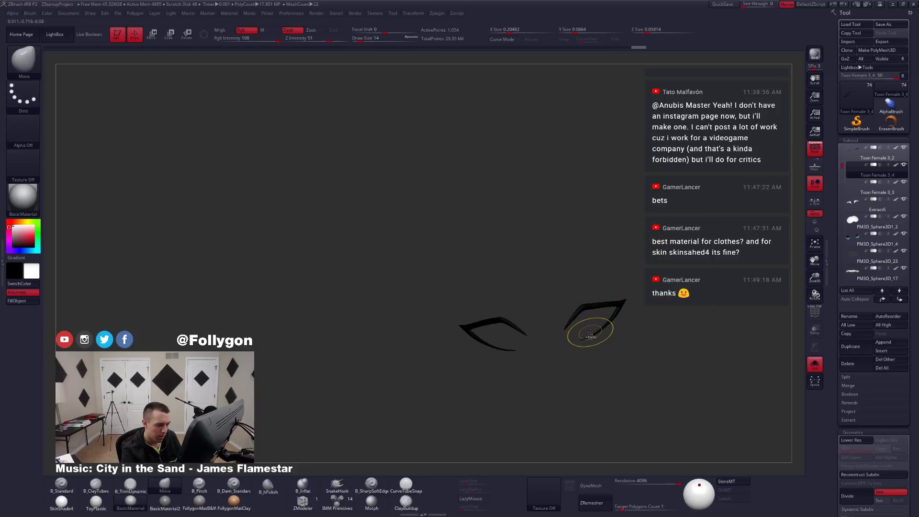
pyautogui.moveTo(589, 343); pyautogui.dragTo(619, 301, button='right')
pyautogui.hotkey('alt', 's')
pyautogui.moveTo(577, 378)
pyautogui.mouseDown(button='right')
pyautogui.moveTo(583, 436)
pyautogui.moveTo(606, 380)
pyautogui.mouseUp(button='right')
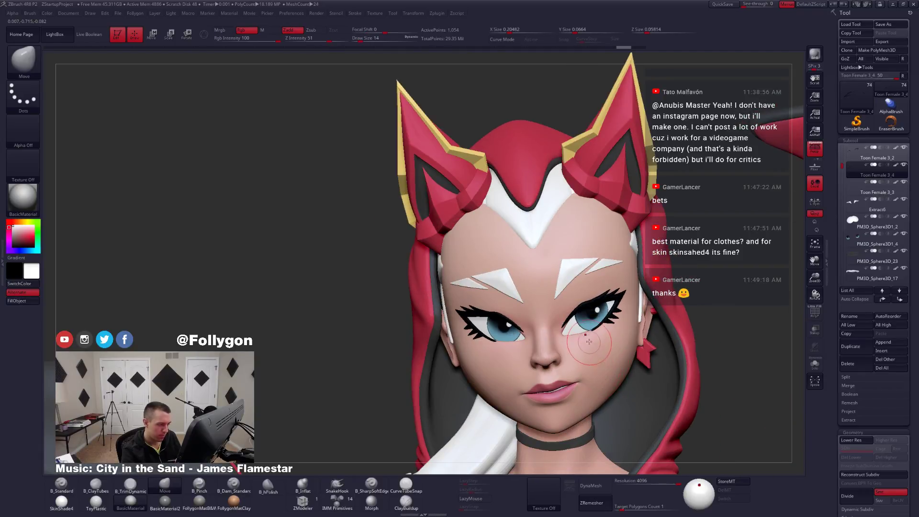
# Reselect the eyeliner mesh and inspect its lower line in Solo mode with PolyFrame shown.
pyautogui.moveTo(589, 341); pyautogui.dragTo(596, 328, button='right')
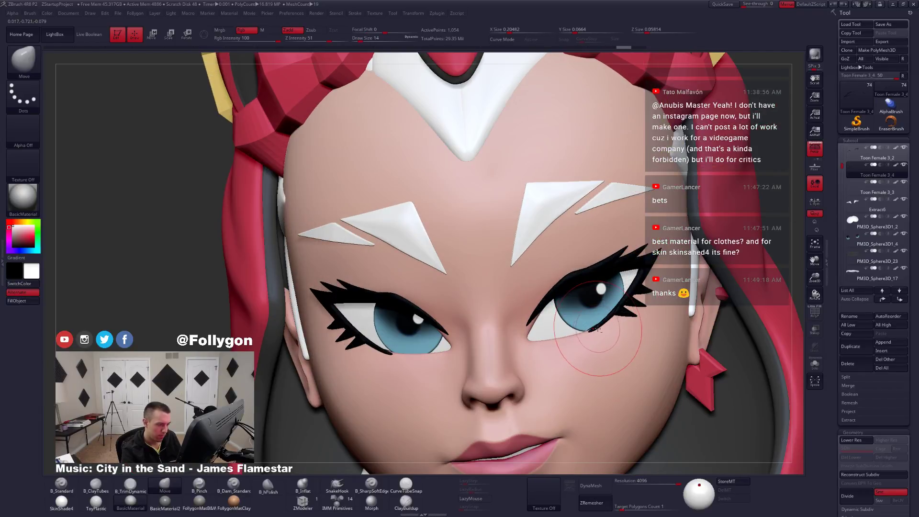
pyautogui.hotkey('shift', 'f')
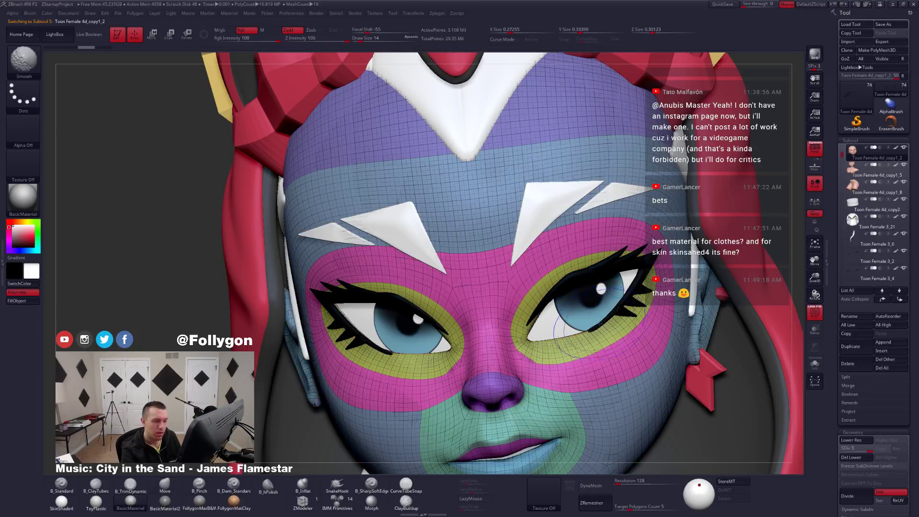
pyautogui.keyDown('alt'); pyautogui.click(584, 276); pyautogui.keyUp('alt')
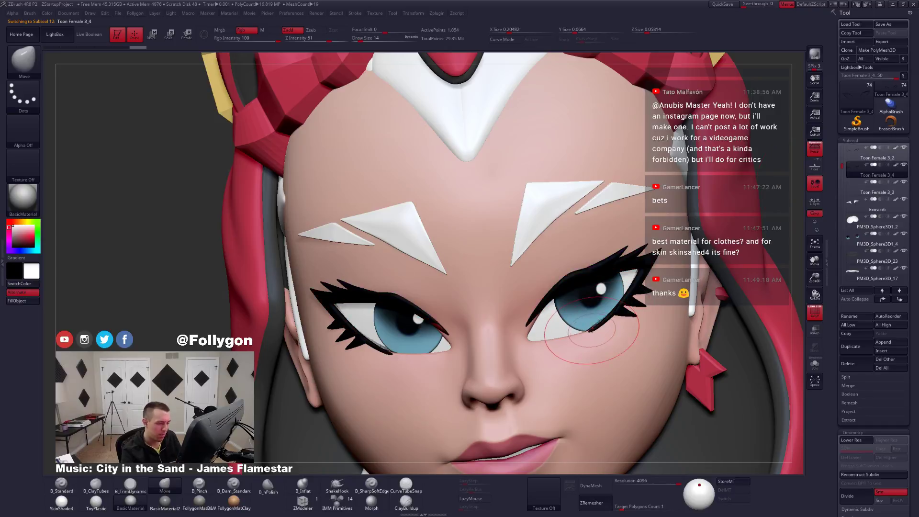
pyautogui.moveTo(591, 328)
pyautogui.mouseDown(button='right')
pyautogui.moveTo(612, 336)
pyautogui.moveTo(621, 328)
pyautogui.mouseUp(button='right')
pyautogui.hotkey('shift', 'alt', 's')
pyautogui.press('w')
pyautogui.keyDown('ctrl'); pyautogui.click(603, 317); pyautogui.keyUp('ctrl')
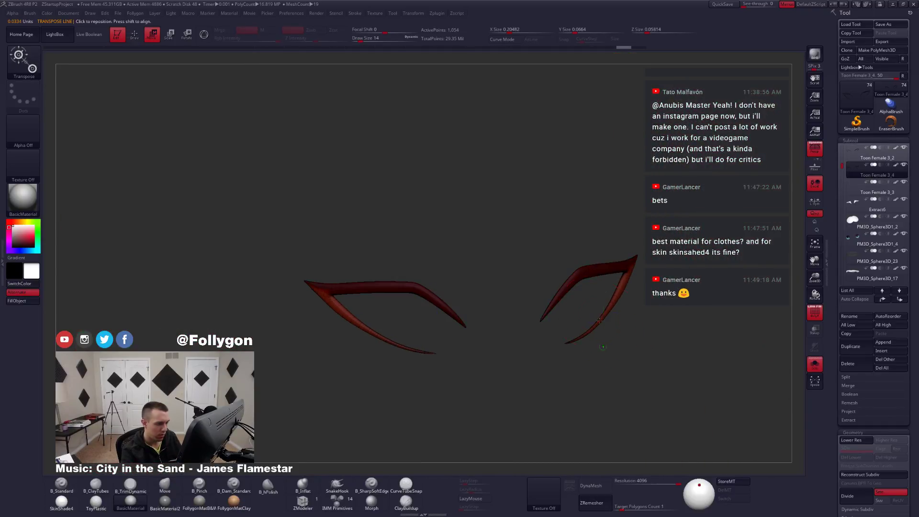
pyautogui.press('q')
# Adjust the lower eyeliner with the Move brush at draw size 22 and return to the full model.
pyautogui.press('space')
pyautogui.moveTo(597, 325); pyautogui.dragTo(601, 326)
pyautogui.moveTo(587, 334); pyautogui.dragTo(598, 328, button='right')
pyautogui.hotkey('shift', 'alt', 's')
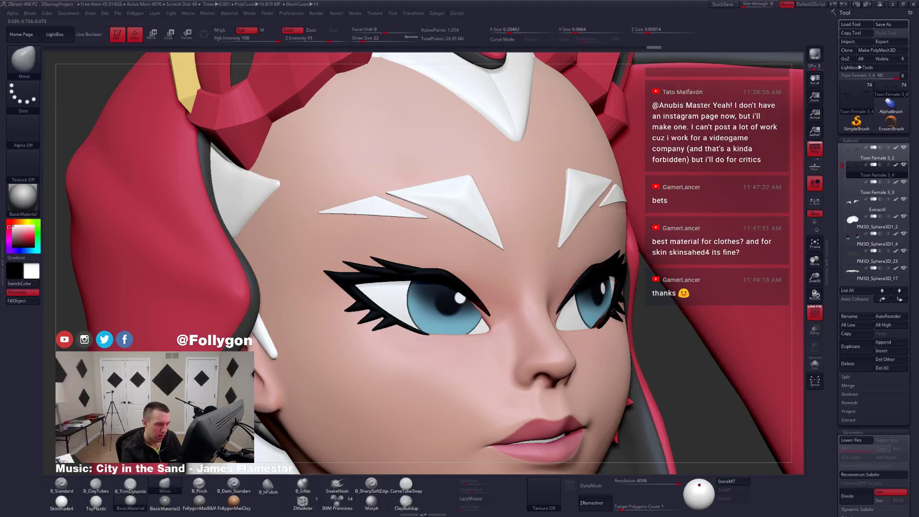
# Shape the lower eyeliner of the character's left eye with the Move brush at draw size 12.
pyautogui.moveTo(615, 306)
pyautogui.mouseDown(button='right')
pyautogui.moveTo(586, 328)
pyautogui.moveTo(634, 320)
pyautogui.moveTo(531, 325)
pyautogui.moveTo(555, 335)
pyautogui.moveTo(620, 326)
pyautogui.moveTo(604, 335)
pyautogui.mouseUp(button='right')
pyautogui.hotkey('shift', 'f')
pyautogui.hotkey('shift', 's')
pyautogui.hotkey('shift', 's')
pyautogui.press('space')
pyautogui.moveTo(608, 341); pyautogui.dragTo(598, 340)
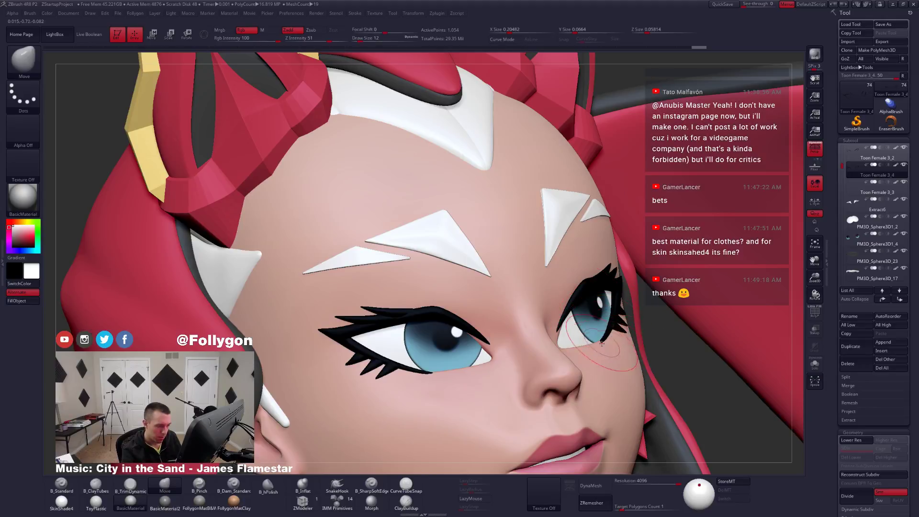
pyautogui.moveTo(590, 342)
pyautogui.mouseDown(button='right')
pyautogui.moveTo(608, 348)
pyautogui.moveTo(600, 342)
pyautogui.mouseUp(button='right')
pyautogui.moveTo(601, 338); pyautogui.dragTo(601, 342)
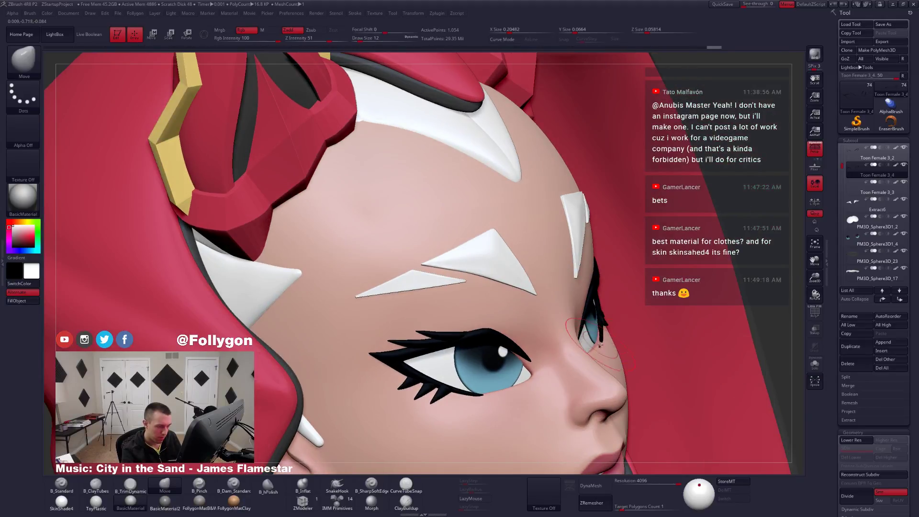
# Smooth the inner end of the lower eyeliner and check it in Solo mode.
pyautogui.hotkey('shift', 'f')
pyautogui.moveTo(608, 343); pyautogui.dragTo(599, 342, button='right')
pyautogui.keyDown('shift'); pyautogui.moveTo(598, 343); pyautogui.dragTo(609, 351); pyautogui.keyUp('shift')
pyautogui.hotkey('shift', 'f')
pyautogui.moveTo(574, 349)
pyautogui.mouseDown(button='right')
pyautogui.moveTo(598, 343)
pyautogui.moveTo(588, 361)
pyautogui.mouseUp(button='right')
pyautogui.hotkey('shift', 's')
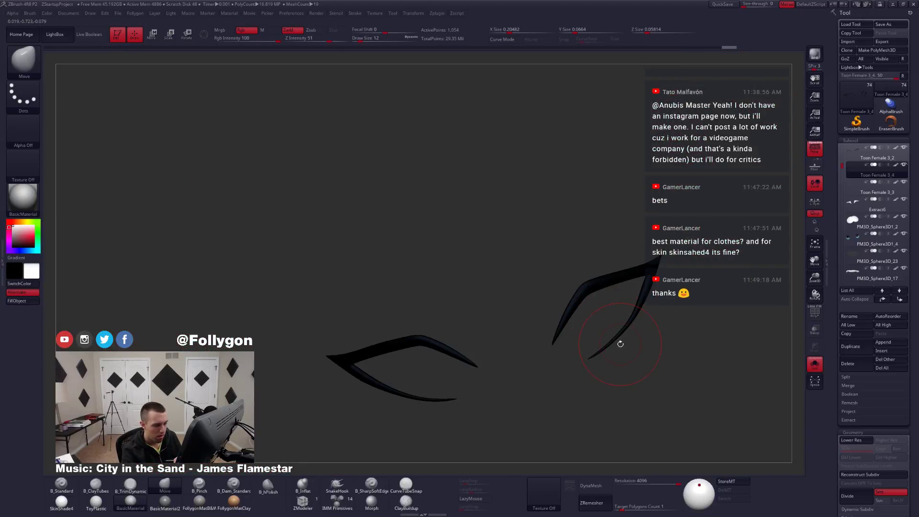
pyautogui.hotkey('ctrl', 'shift', 's')
pyautogui.moveTo(617, 343); pyautogui.dragTo(629, 343, button='right')
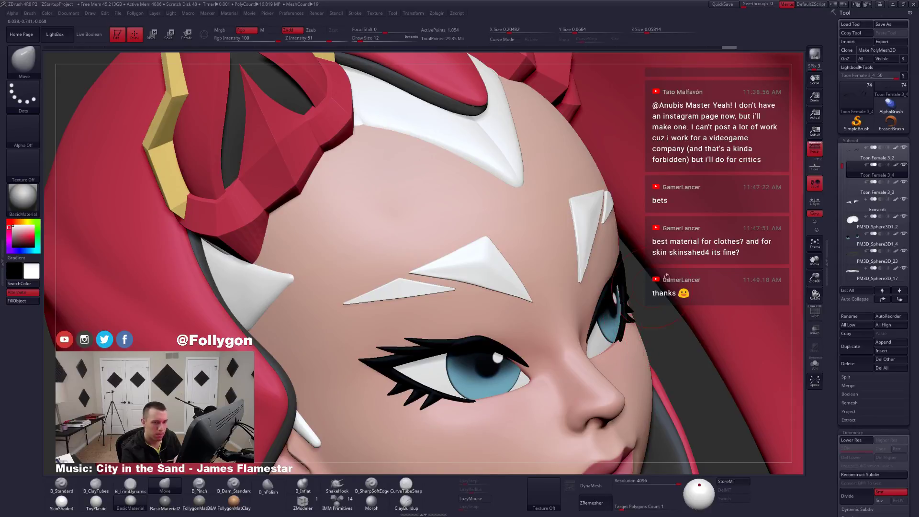
# Select the upper eyelash mesh to check its polygroups and switch back to the eyeliner mesh.
pyautogui.keyDown('alt'); pyautogui.click(622, 342); pyautogui.keyUp('alt')
pyautogui.hotkey('shift', 'f')
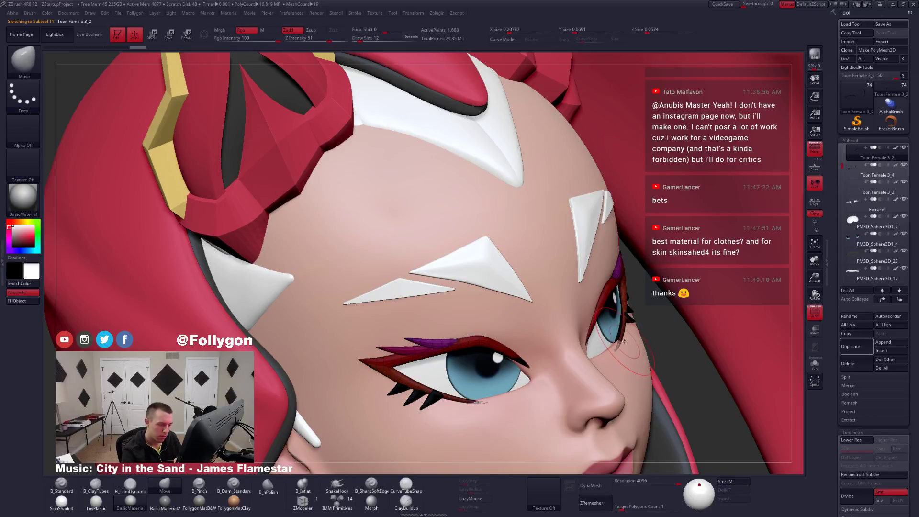
pyautogui.hotkey('ctrl', 'shift', 'f')
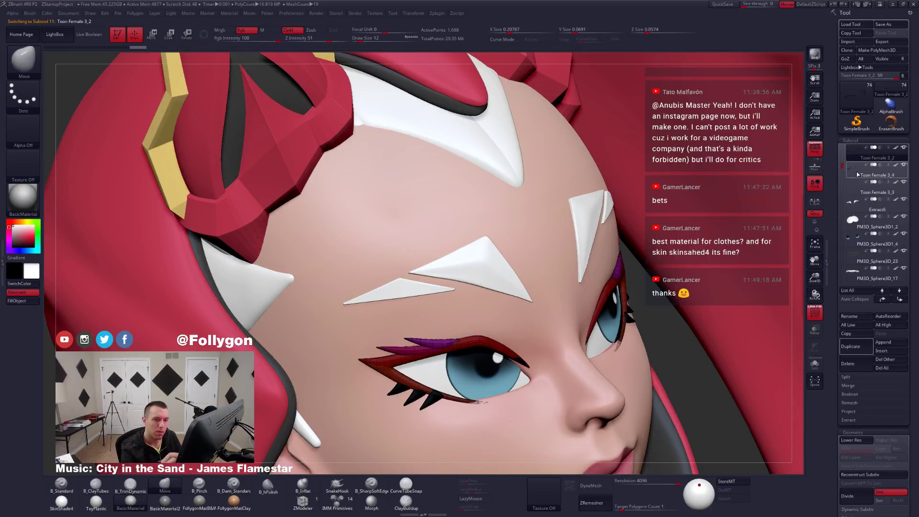
pyautogui.click(876, 170)
pyautogui.hotkey('ctrl', 'shift', 'f')
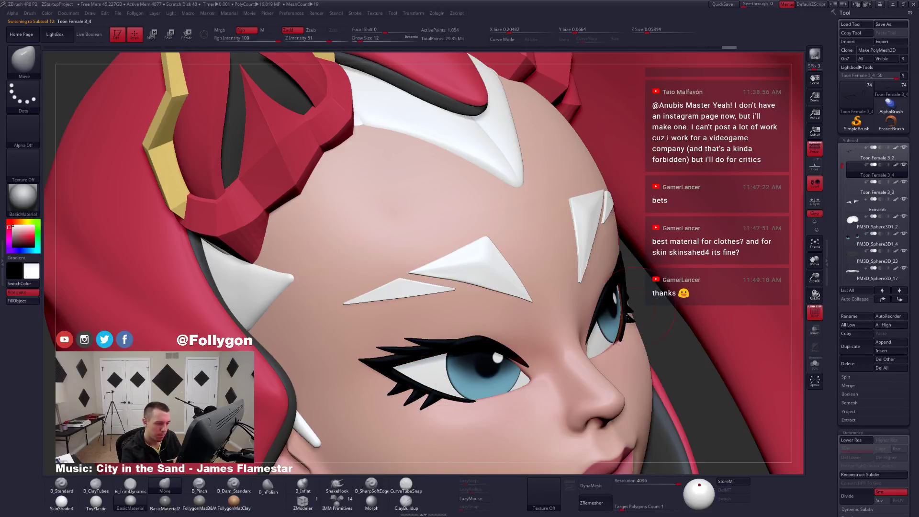
# Smooth the lower eyeliner with PolyFrame shown, check its profile in Solo mode and hide PolyFrame.
pyautogui.moveTo(612, 311); pyautogui.dragTo(621, 352)
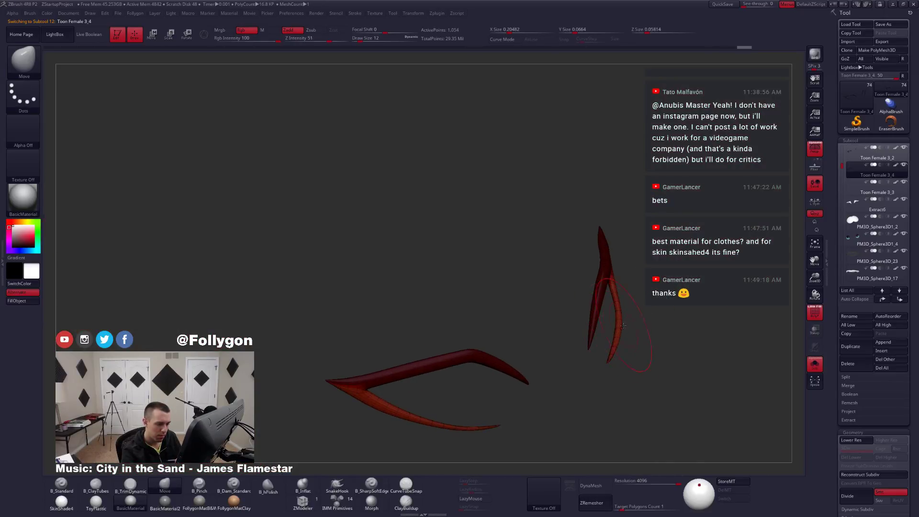
pyautogui.hotkey('ctrl', 'shift', 's')
pyautogui.moveTo(623, 342); pyautogui.dragTo(550, 347)
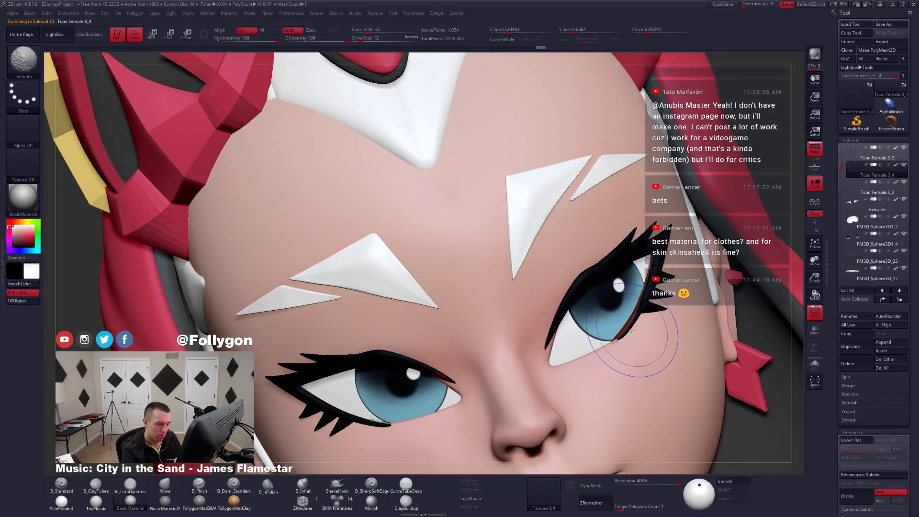
pyautogui.hotkey('shift', 'f')
pyautogui.moveTo(625, 348)
pyautogui.mouseDown()
pyautogui.moveTo(641, 340)
pyautogui.moveTo(629, 345)
pyautogui.mouseUp()
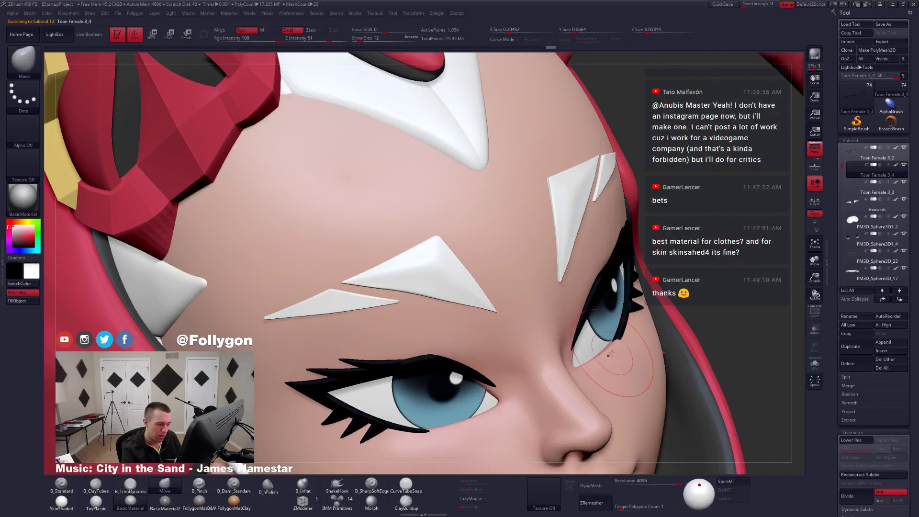
# Reduce the Move brush's draw size and fit the lower eyeliner's inner tip against the eyelid.
pyautogui.press('space')
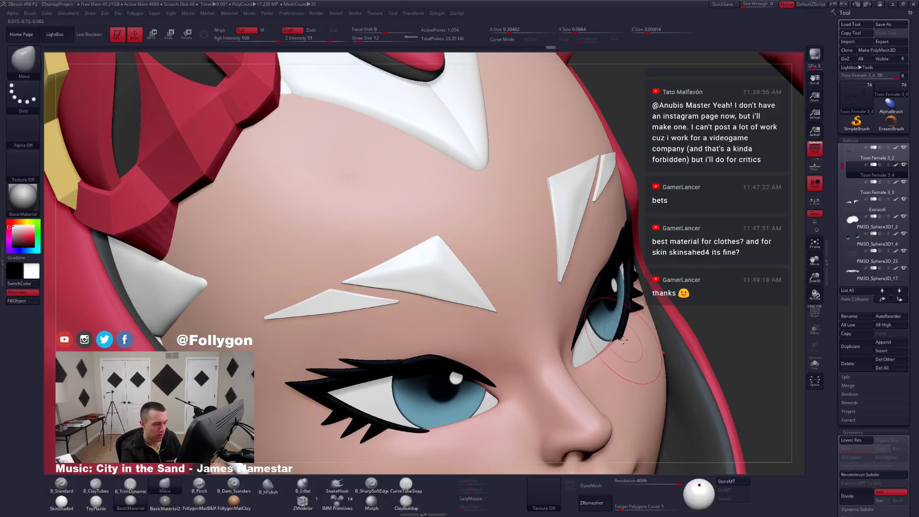
pyautogui.press('space')
pyautogui.moveTo(622, 331); pyautogui.dragTo(614, 331)
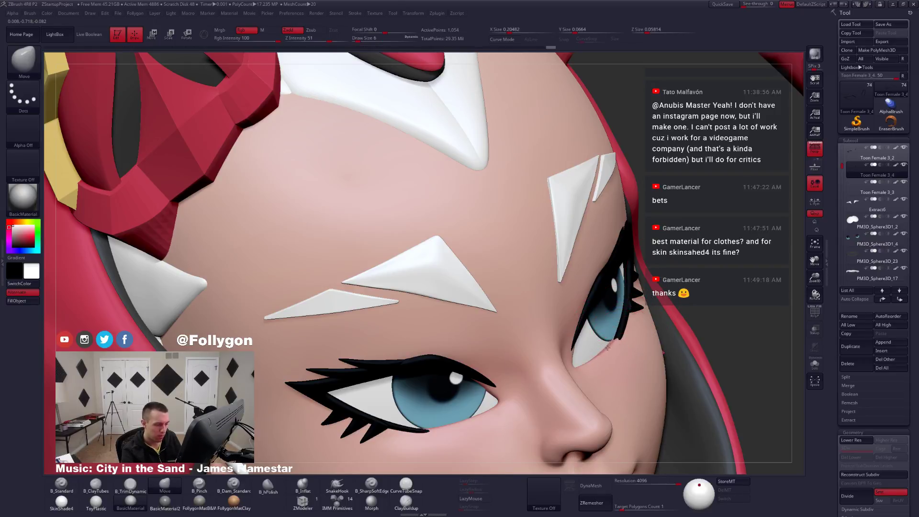
pyautogui.moveTo(606, 348); pyautogui.dragTo(618, 342, button='right')
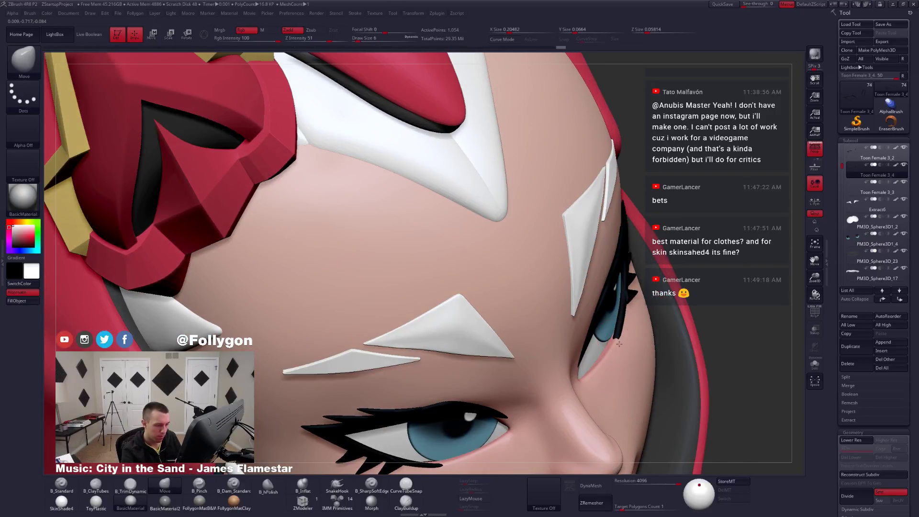
pyautogui.press('shift')
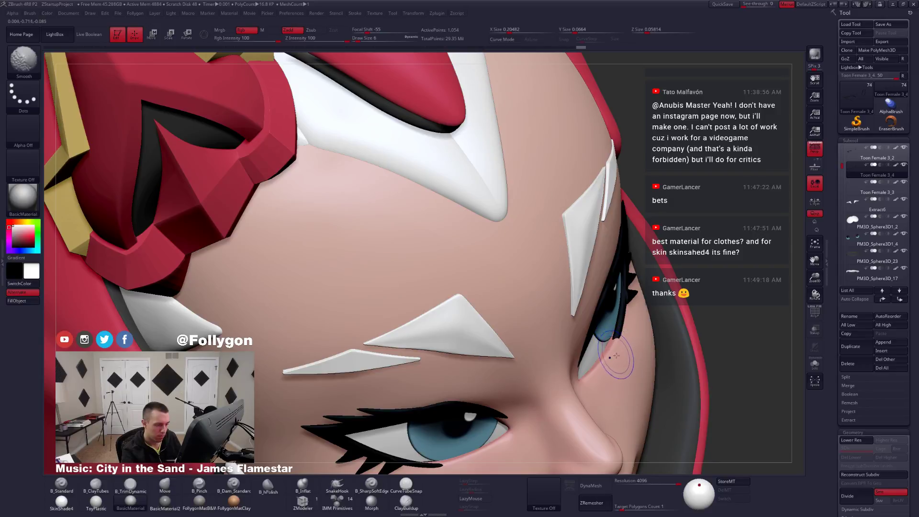
pyautogui.moveTo(616, 356); pyautogui.dragTo(622, 312, button='right')
pyautogui.moveTo(622, 360); pyautogui.dragTo(589, 376, button='right')
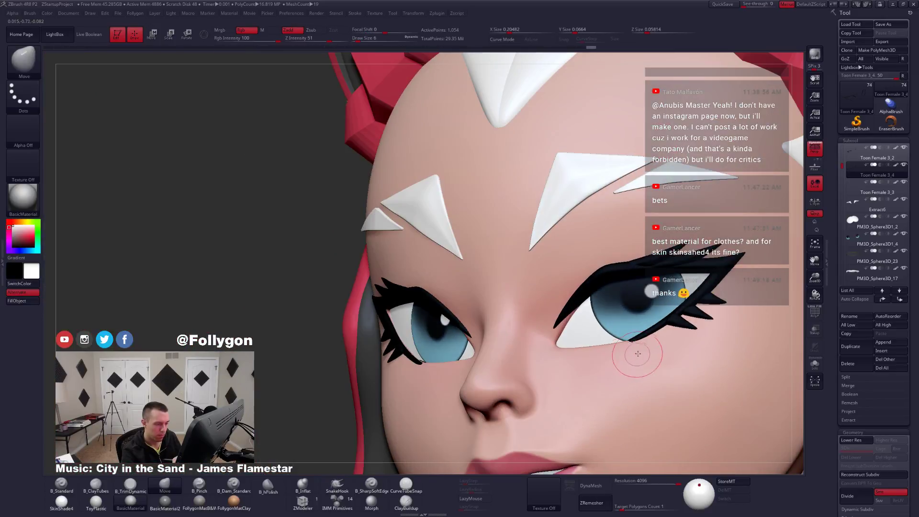
# Push the lower eyeliner into place on the eyelid from above with the Move brush at draw size 11.
pyautogui.press('shift')
pyautogui.moveTo(628, 352)
pyautogui.mouseDown(button='right')
pyautogui.moveTo(662, 364)
pyautogui.moveTo(667, 385)
pyautogui.mouseUp(button='right')
pyautogui.moveTo(631, 349); pyautogui.dragTo(633, 352, button='right')
pyautogui.press('space')
pyautogui.moveTo(630, 340); pyautogui.dragTo(634, 341)
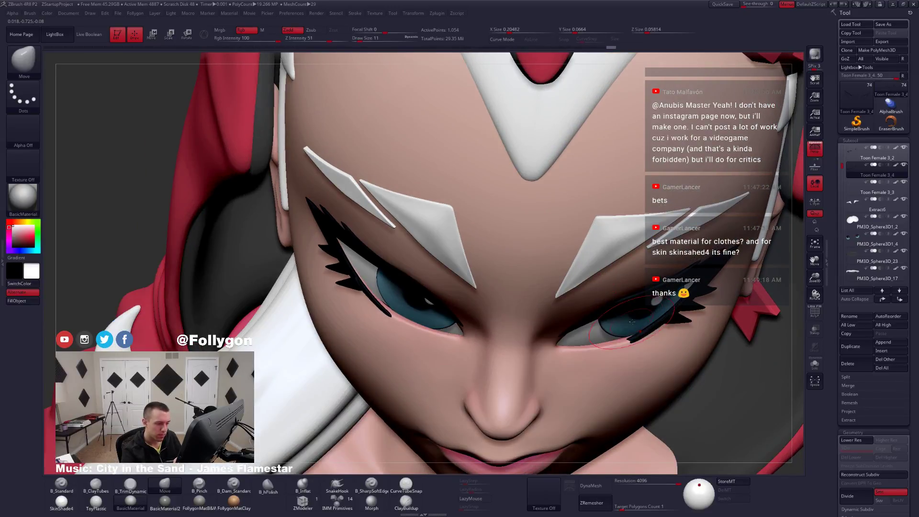
# Check the lower eyeliner in Solo mode and against the face from several angles.
pyautogui.hotkey('ctrl', 'f')
pyautogui.hotkey('alt', 's')
pyautogui.moveTo(633, 333); pyautogui.dragTo(639, 295, button='right')
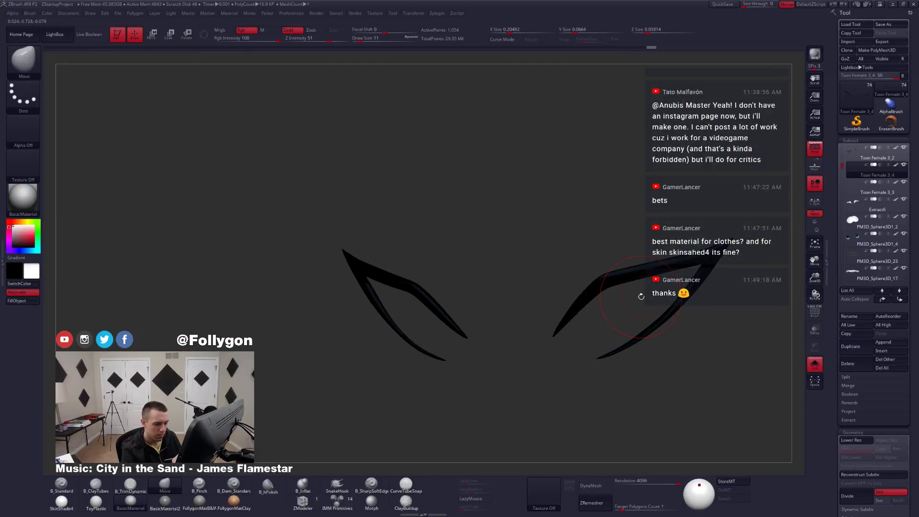
pyautogui.hotkey('alt', 's')
pyautogui.moveTo(641, 355); pyautogui.dragTo(537, 362, button='right')
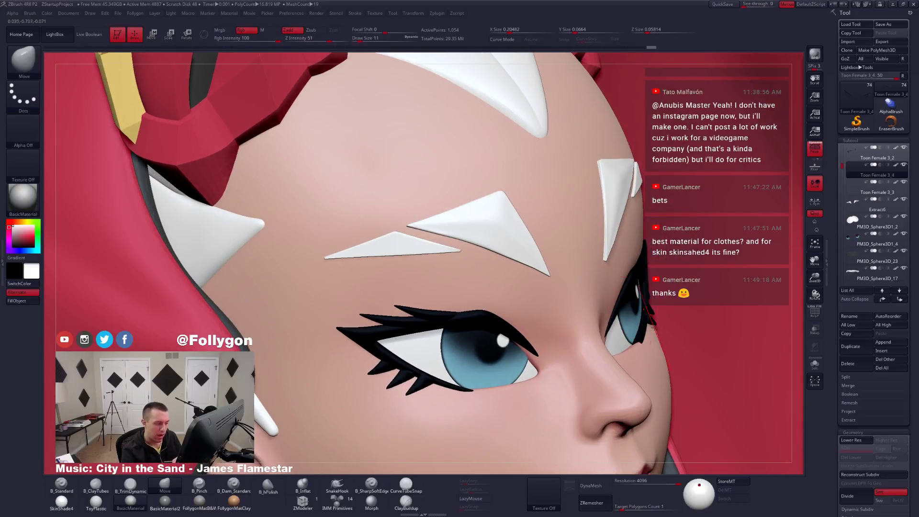
pyautogui.moveTo(626, 331)
pyautogui.mouseDown(button='right')
pyautogui.moveTo(659, 288)
pyautogui.moveTo(629, 334)
pyautogui.mouseUp(button='right')
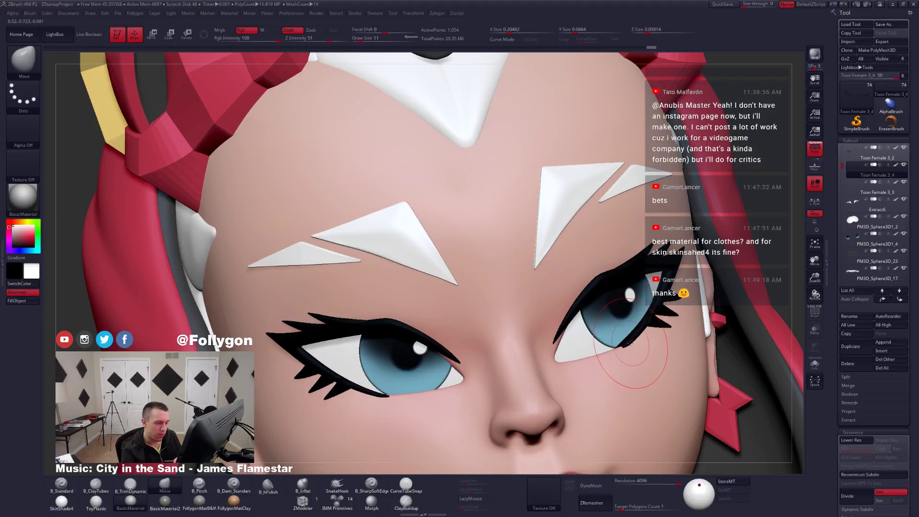
pyautogui.moveTo(629, 343)
pyautogui.mouseDown(button='right')
pyautogui.moveTo(662, 345)
pyautogui.moveTo(628, 356)
pyautogui.mouseUp(button='right')
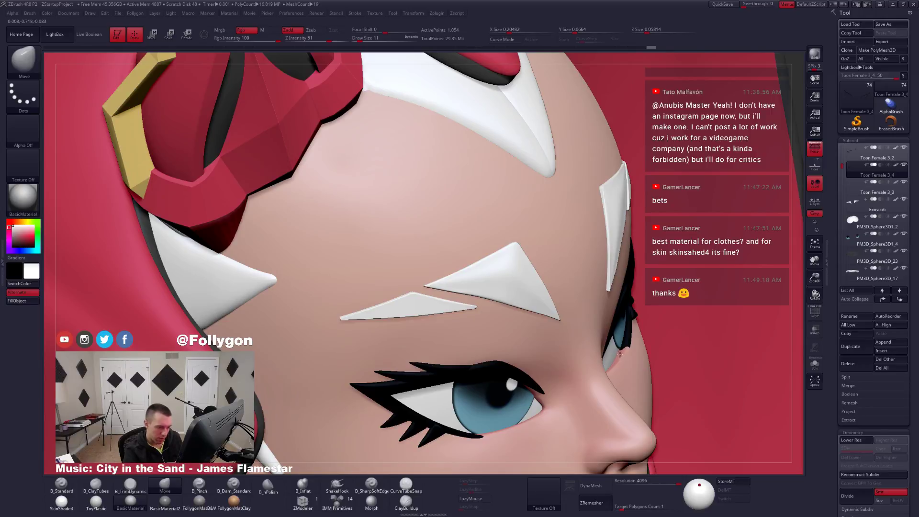
# Check the eyeliner subtool in isolation, restore the full character, and set the Move brush draw size to 6.
pyautogui.hotkey('shift', 's')
pyautogui.press('space')
pyautogui.moveTo(626, 370); pyautogui.dragTo(621, 370)
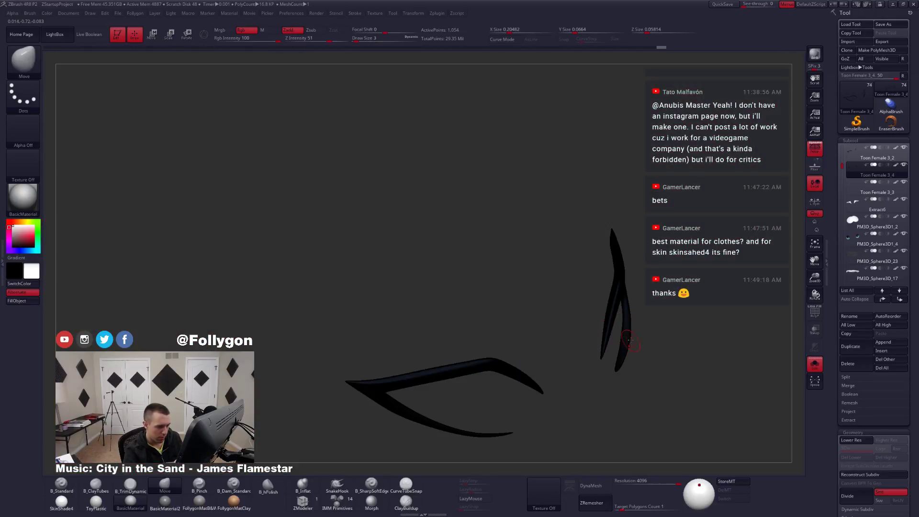
pyautogui.press('2')
pyautogui.hotkey('shift', 's')
pyautogui.press('space')
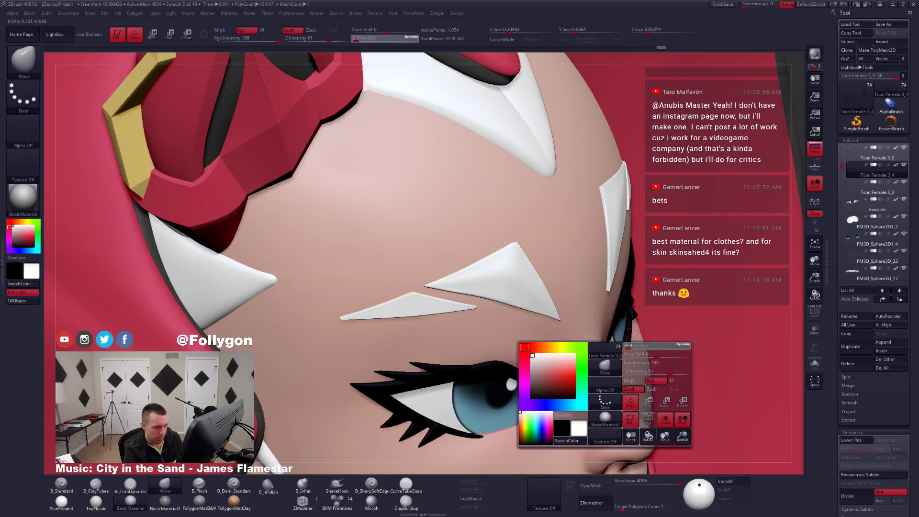
pyautogui.moveTo(626, 346); pyautogui.dragTo(629, 346)
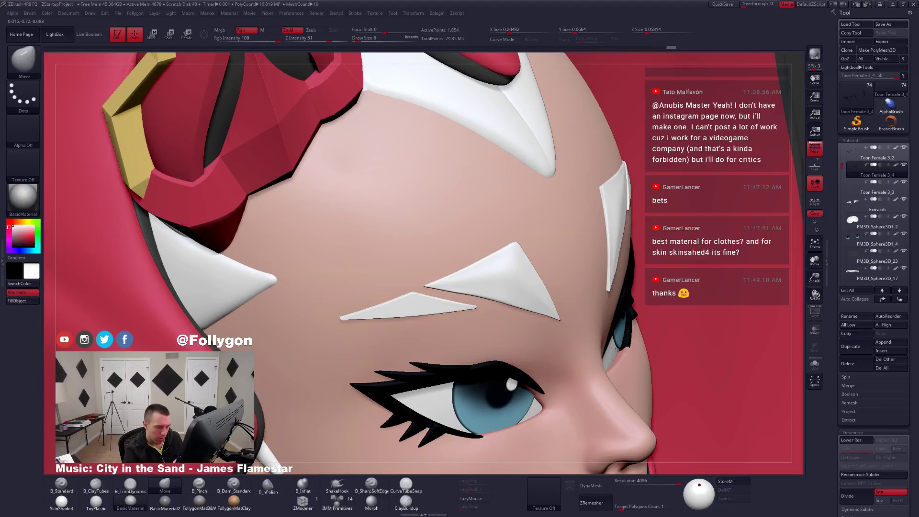
# Keep only the upper-lid polygroup of the eyeliner subtool visible and delete the hidden lower-lid strips.
pyautogui.moveTo(617, 349); pyautogui.dragTo(551, 335, button='right')
pyautogui.keyDown('ctrl'); pyautogui.moveTo(689, 344); pyautogui.dragTo(655, 347, button='right'); pyautogui.keyUp('ctrl')
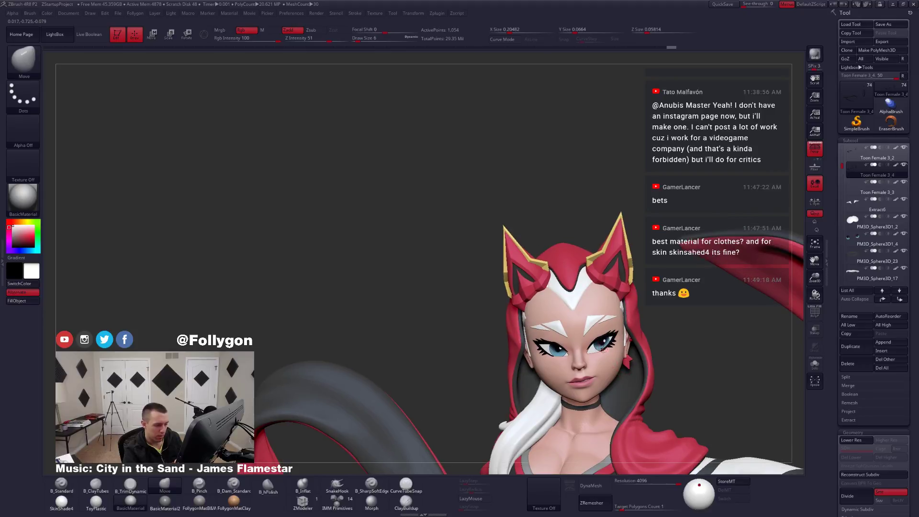
pyautogui.keyDown('ctrl'); pyautogui.moveTo(603, 356); pyautogui.dragTo(620, 356, button='right'); pyautogui.keyUp('ctrl')
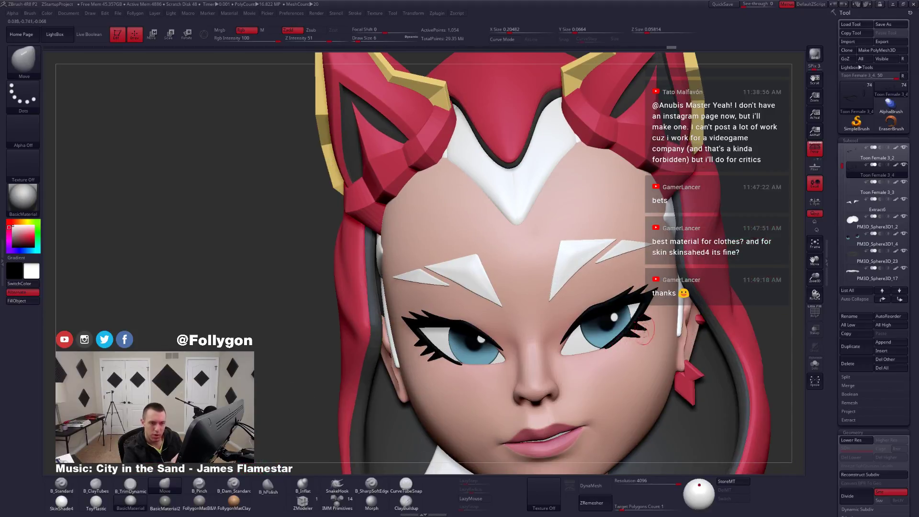
pyautogui.keyDown('ctrl'); pyautogui.moveTo(634, 317); pyautogui.dragTo(621, 357, button='right'); pyautogui.keyUp('ctrl')
pyautogui.hotkey('shift', 'f')
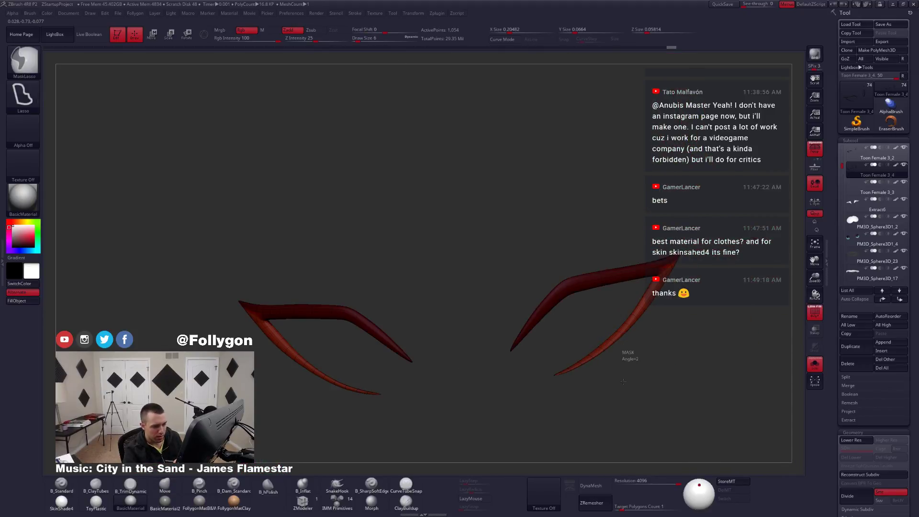
pyautogui.hotkey('ctrl', 'shift', 'a')
pyautogui.keyDown('ctrl'); pyautogui.keyDown('shift'); pyautogui.click(621, 336); pyautogui.keyUp('shift'); pyautogui.keyUp('ctrl')
pyautogui.keyDown('ctrl'); pyautogui.keyDown('shift'); pyautogui.moveTo(626, 375); pyautogui.dragTo(630, 367); pyautogui.keyUp('shift'); pyautogui.keyUp('ctrl')
pyautogui.keyDown('ctrl'); pyautogui.moveTo(644, 343); pyautogui.dragTo(638, 345, button='right'); pyautogui.keyUp('ctrl')
pyautogui.press('space')
pyautogui.click(645, 293)
pyautogui.hotkey('alt', 'shift', 's')
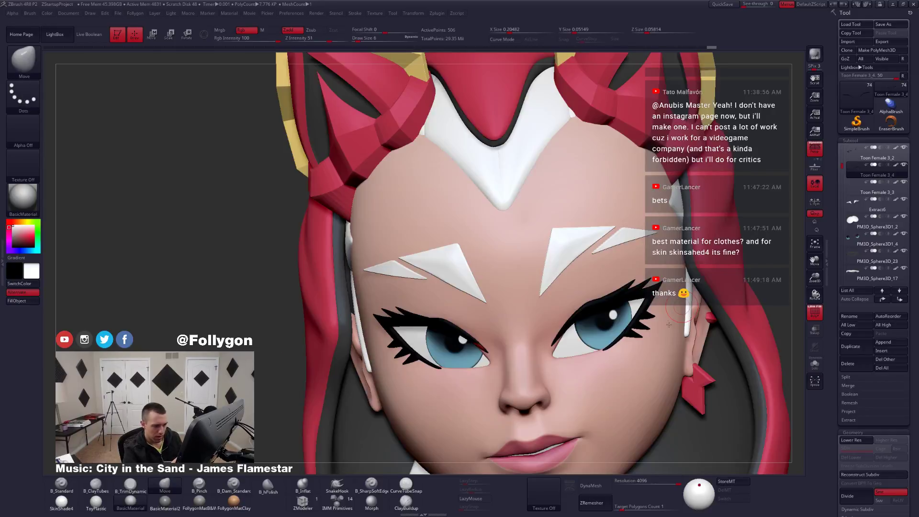
# Make the eyelash and eyeliner subtool Toon Female 3_2 active.
pyautogui.moveTo(665, 317)
pyautogui.mouseDown(button='right')
pyautogui.moveTo(649, 376)
pyautogui.moveTo(633, 356)
pyautogui.mouseUp(button='right')
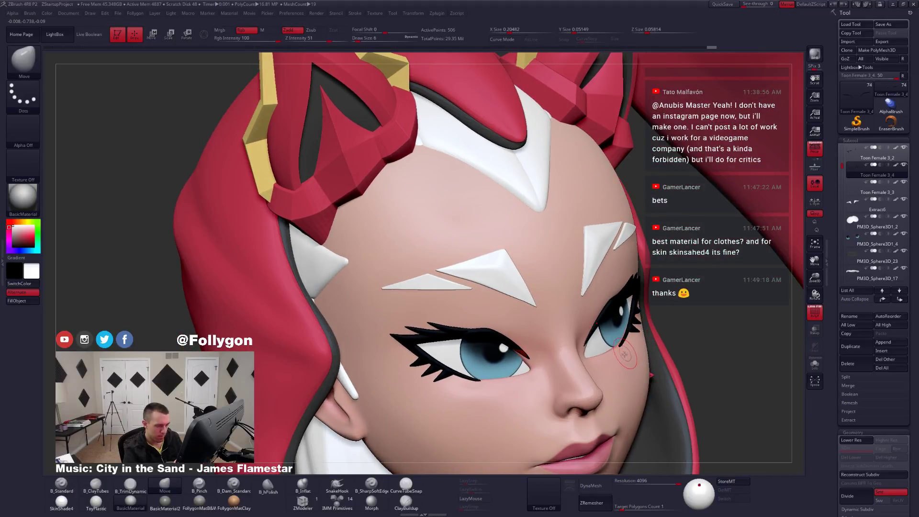
pyautogui.keyDown('alt'); pyautogui.click(624, 341); pyautogui.keyUp('alt')
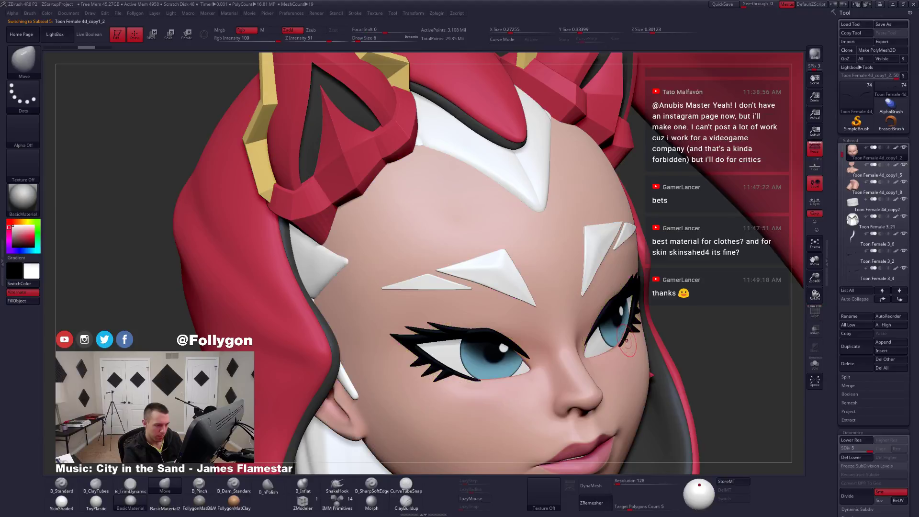
pyautogui.hotkey('shift', 'f')
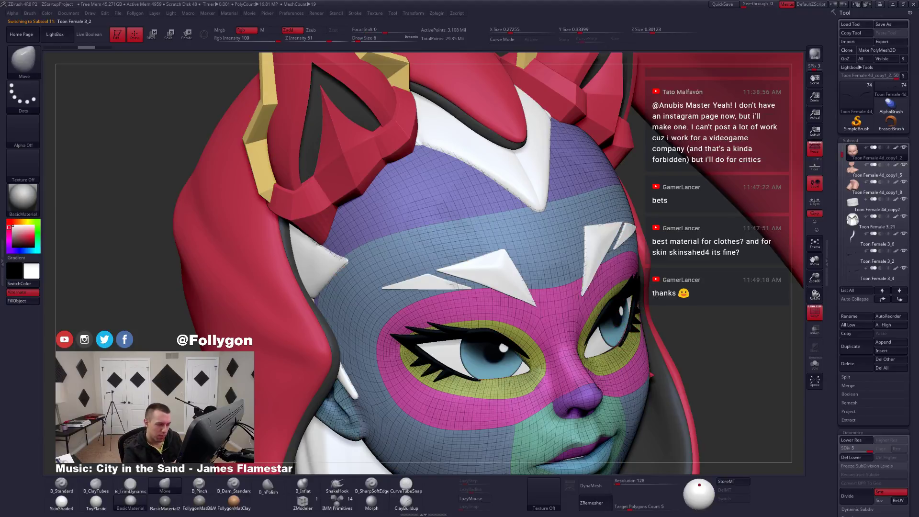
pyautogui.keyDown('alt'); pyautogui.click(624, 339); pyautogui.keyUp('alt')
pyautogui.hotkey('shift', 'f')
pyautogui.keyDown('ctrl'); pyautogui.moveTo(625, 338); pyautogui.dragTo(632, 322, button='right'); pyautogui.keyUp('ctrl')
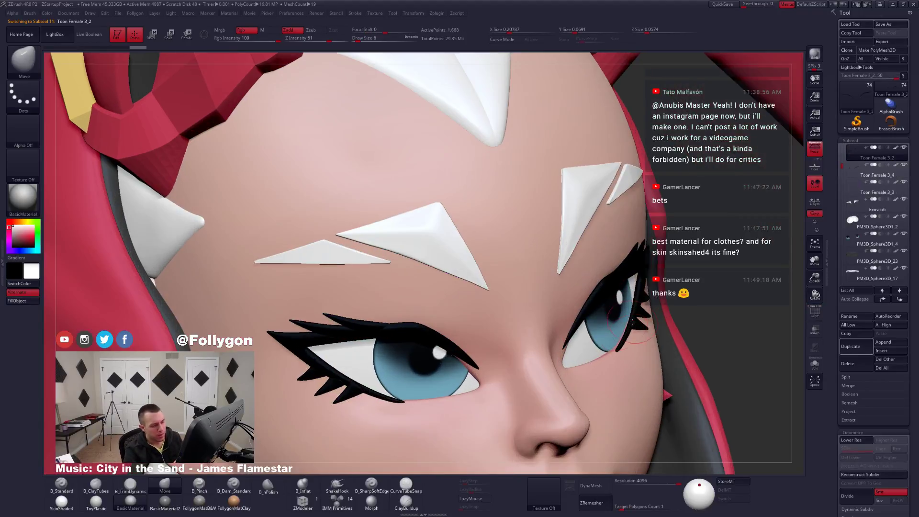
# Set the Move brush draw size to 12, enable BackfaceMask, and show the polygroup wireframe on the eyelashes.
pyautogui.press('space')
pyautogui.moveTo(636, 325); pyautogui.dragTo(640, 326)
pyautogui.hotkey('ctrl', 'space')
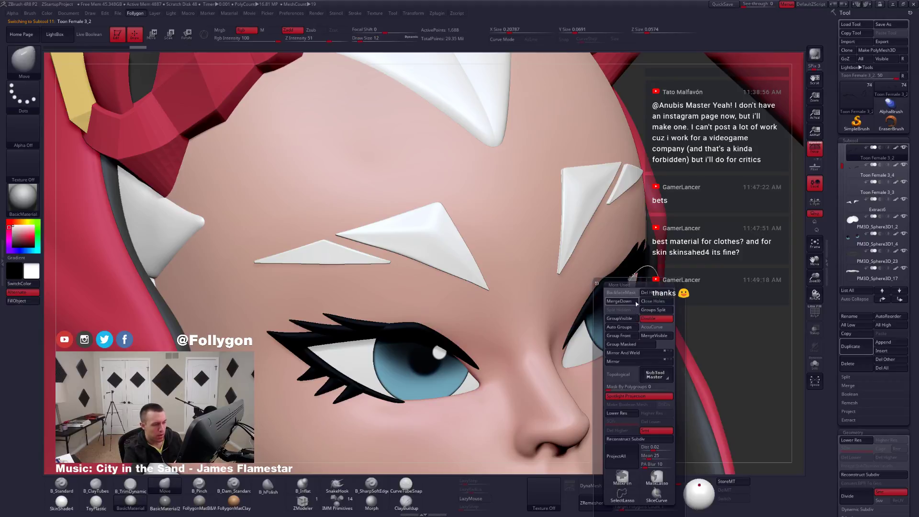
pyautogui.moveTo(612, 313); pyautogui.dragTo(621, 348, button='right')
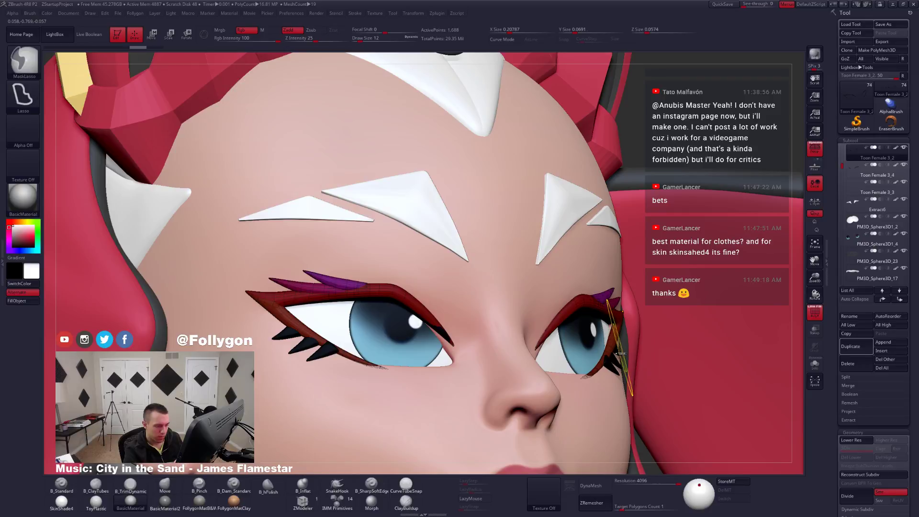
pyautogui.moveTo(621, 348); pyautogui.dragTo(601, 383, button='right')
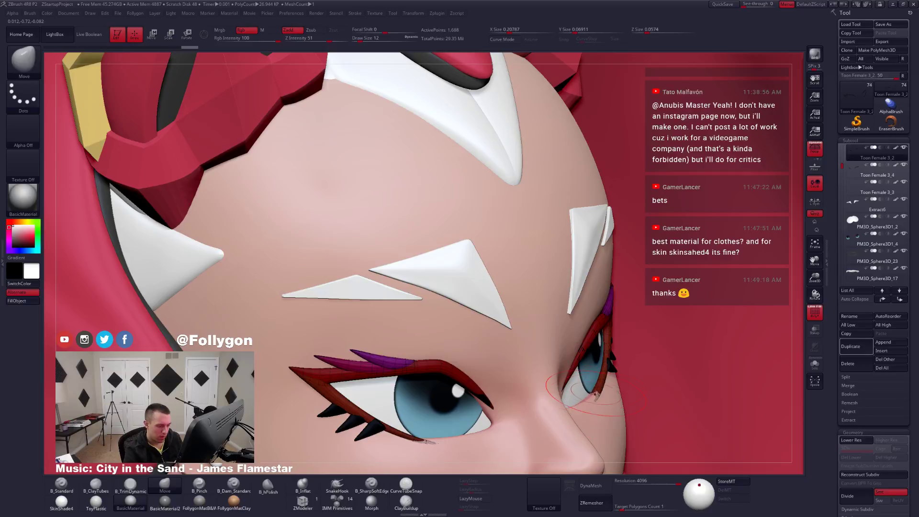
pyautogui.moveTo(591, 394); pyautogui.dragTo(558, 413, button='right')
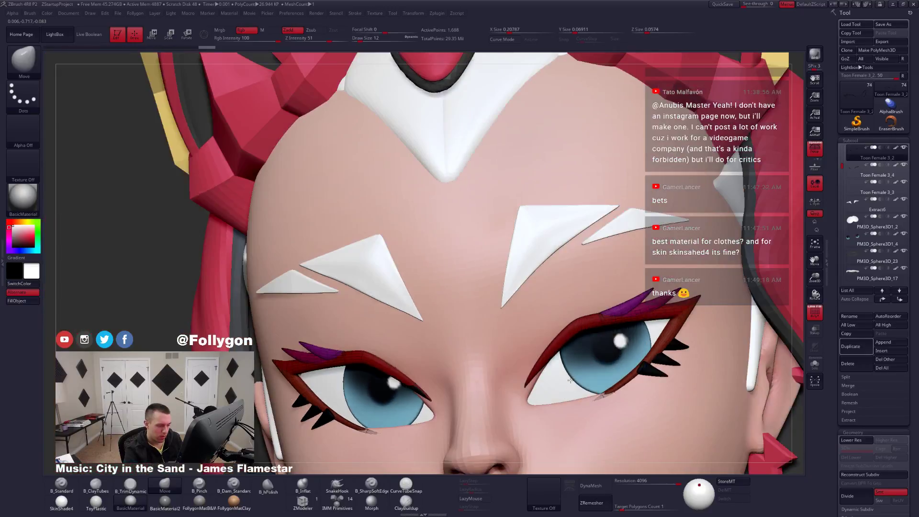
# Hide the wireframe, turn off BackfaceMask, and nudge the inner end of the lower eyeliner with the Move brush.
pyautogui.hotkey('shift', 'f')
pyautogui.moveTo(643, 335)
pyautogui.mouseDown(button='right')
pyautogui.moveTo(639, 362)
pyautogui.moveTo(610, 361)
pyautogui.moveTo(620, 350)
pyautogui.mouseUp(button='right')
pyautogui.press('ctrl')
pyautogui.hotkey('ctrl', 'shift')
pyautogui.hotkey('ctrl', 'shift')
pyautogui.press('space')
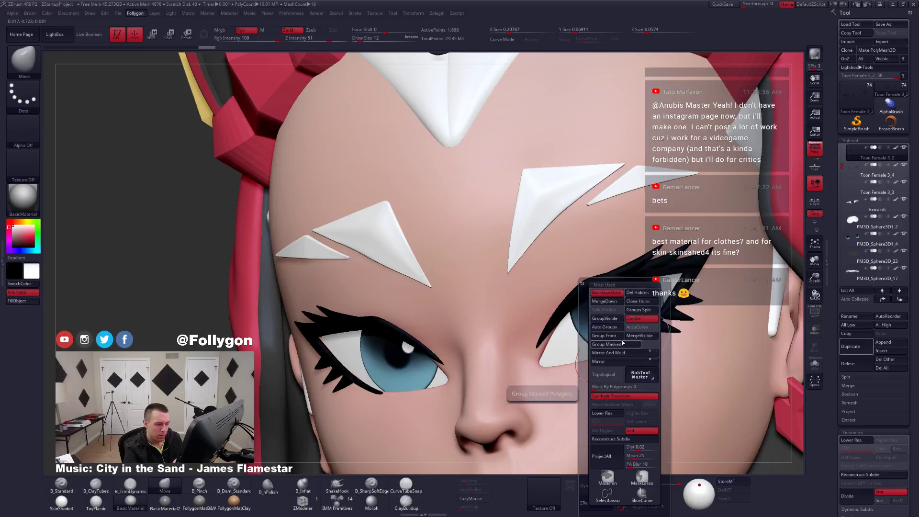
pyautogui.click(619, 293)
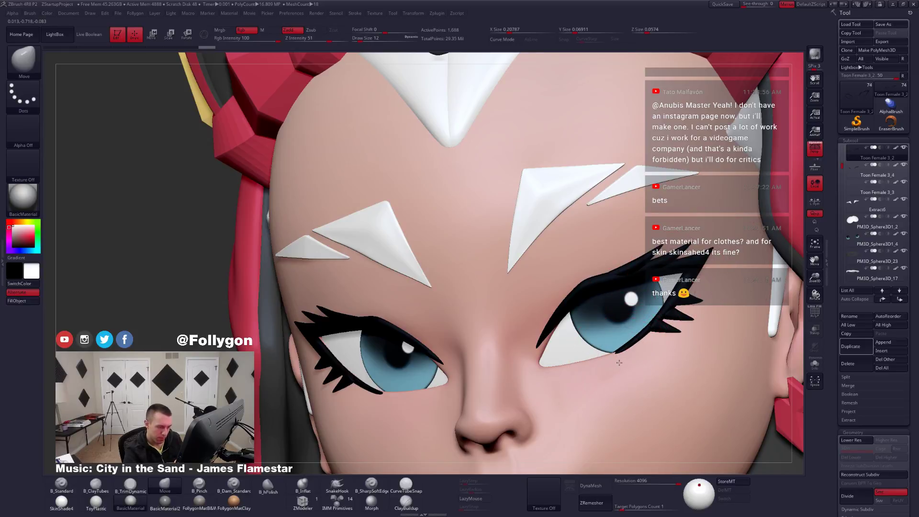
pyautogui.moveTo(618, 362); pyautogui.dragTo(621, 360)
pyautogui.press('ctrl')
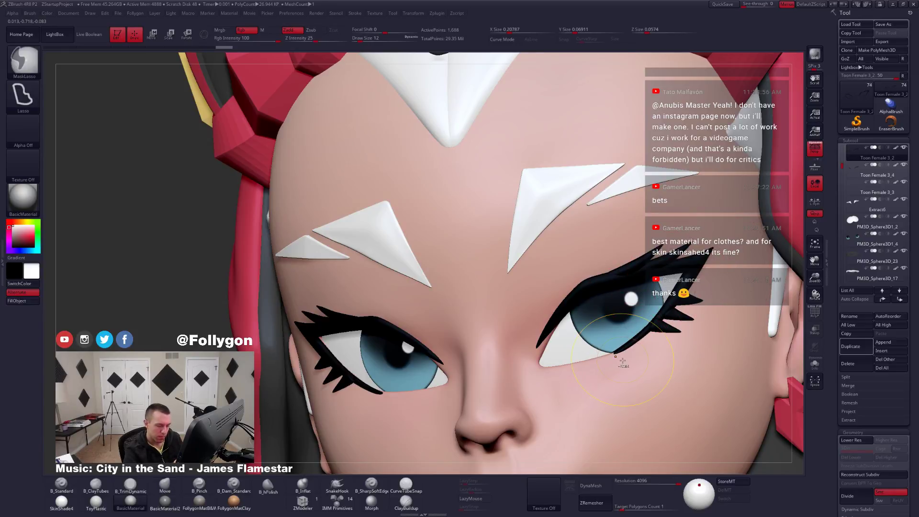
# Reduce the draw size to 2 and show the polygroup wireframe around the lower eyeliner's inner end.
pyautogui.moveTo(625, 365); pyautogui.dragTo(653, 370, button='right')
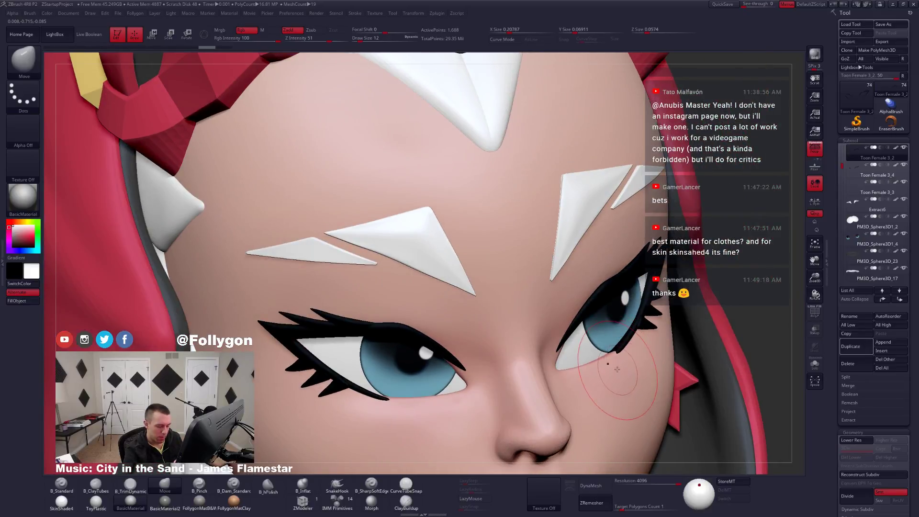
pyautogui.press('space')
pyautogui.moveTo(620, 354); pyautogui.dragTo(614, 353)
pyautogui.hotkey('shift', 'f')
pyautogui.hotkey('alt', 's')
pyautogui.moveTo(616, 359)
pyautogui.mouseDown(button='right')
pyautogui.moveTo(624, 361)
pyautogui.moveTo(616, 363)
pyautogui.mouseUp(button='right')
pyautogui.hotkey('alt', 's')
pyautogui.press('ctrl')
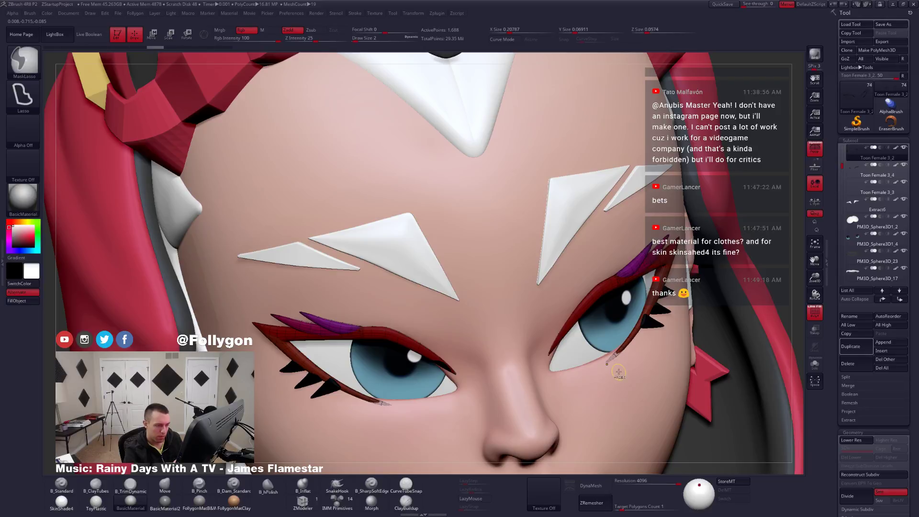
# Hide the wireframe and set the draw size to 11 for the far eye's outer lash area.
pyautogui.moveTo(618, 372)
pyautogui.mouseDown(button='right')
pyautogui.moveTo(627, 356)
pyautogui.moveTo(622, 365)
pyautogui.moveTo(673, 356)
pyautogui.moveTo(668, 379)
pyautogui.mouseUp(button='right')
pyautogui.press('shift')
pyautogui.hotkey('shift', 'f')
pyautogui.press('space')
pyautogui.moveTo(668, 339); pyautogui.dragTo(673, 339)
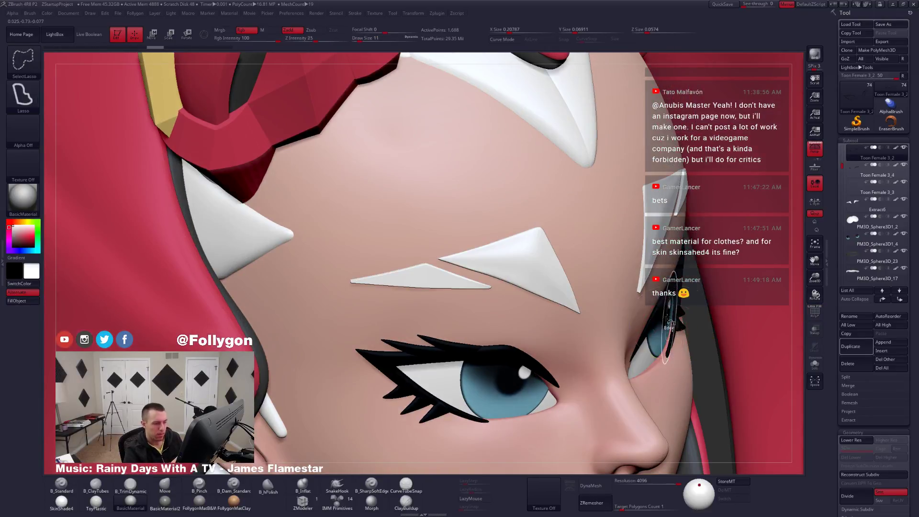
# Set the draw size to 6 and smooth the lower eyeliner near the eye's outer corner with the wireframe shown.
pyautogui.hotkey('ctrl', 'shift', 'f')
pyautogui.hotkey('alt', 's')
pyautogui.moveTo(468, 434)
pyautogui.keyDown('alt'); pyautogui.mouseDown(button='right')
pyautogui.moveTo(574, 388)
pyautogui.moveTo(568, 363)
pyautogui.moveTo(598, 371)
pyautogui.moveTo(578, 351)
pyautogui.moveTo(562, 365)
pyautogui.moveTo(627, 354)
pyautogui.moveTo(550, 361)
pyautogui.moveTo(578, 373)
pyautogui.mouseUp(button='right'); pyautogui.keyUp('alt')
pyautogui.hotkey('shift', 'f')
pyautogui.hotkey('alt', 's')
pyautogui.press('space')
pyautogui.moveTo(548, 370); pyautogui.dragTo(538, 369)
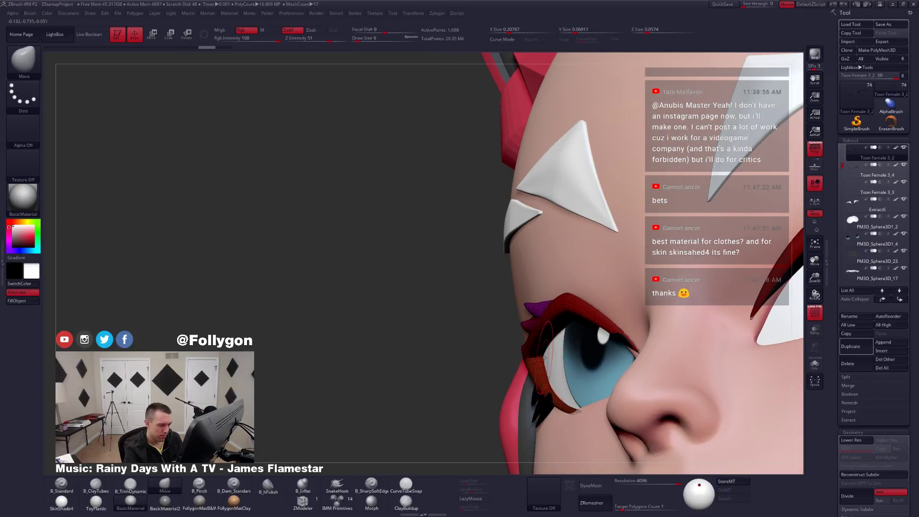
pyautogui.moveTo(550, 356)
pyautogui.mouseDown(button='right')
pyautogui.moveTo(546, 396)
pyautogui.moveTo(578, 390)
pyautogui.mouseUp(button='right')
pyautogui.hotkey('shift', 'f')
pyautogui.keyDown('shift'); pyautogui.moveTo(552, 382); pyautogui.dragTo(537, 377); pyautogui.keyUp('shift')
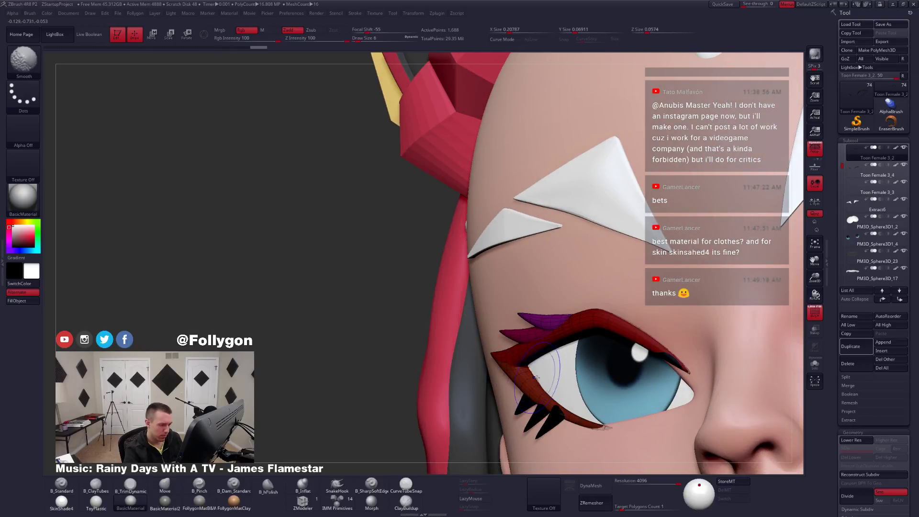
# Hide the wireframe and make the eyeball subtool PM3D_Sphere3D1_2 active.
pyautogui.hotkey('shift', 'f')
pyautogui.moveTo(564, 378); pyautogui.dragTo(617, 407, button='right')
pyautogui.moveTo(617, 407)
pyautogui.keyDown('ctrl'); pyautogui.mouseDown(button='right')
pyautogui.moveTo(663, 430)
pyautogui.moveTo(594, 338)
pyautogui.mouseUp(button='right'); pyautogui.keyUp('ctrl')
pyautogui.keyDown('alt'); pyautogui.click(573, 326); pyautogui.keyUp('alt')
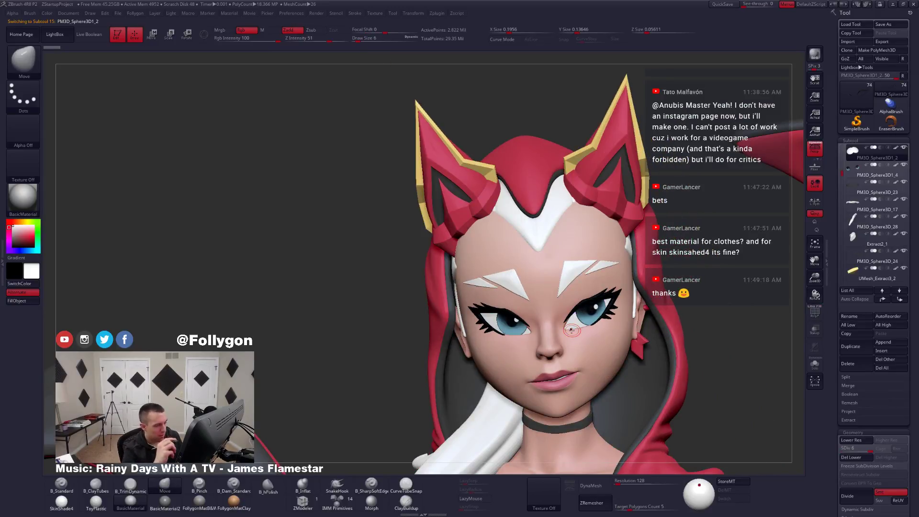
# Examine the eyeballs' polygroups and their full shape in isolation.
pyautogui.keyDown('ctrl'); pyautogui.moveTo(571, 330); pyautogui.dragTo(591, 327, button='right'); pyautogui.keyUp('ctrl')
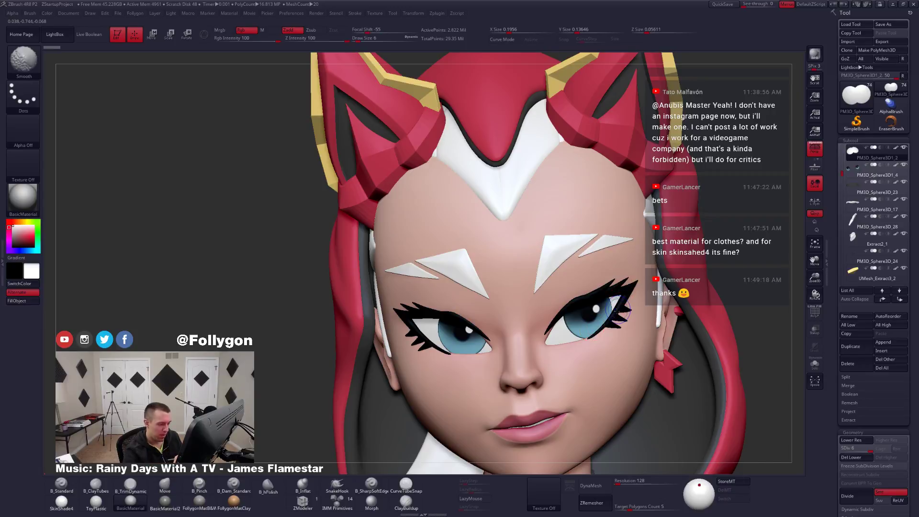
pyautogui.hotkey('shift', 'f')
pyautogui.hotkey('shift', 'f')
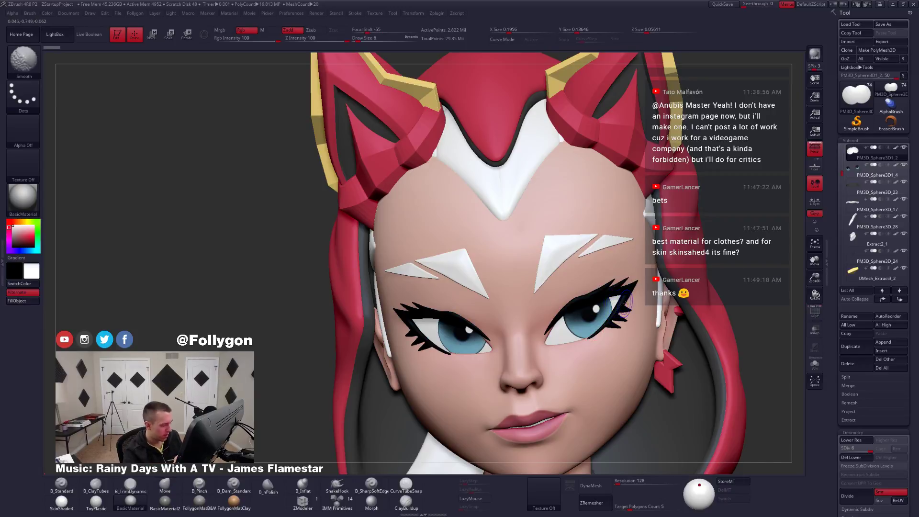
pyautogui.hotkey('shift', 'f')
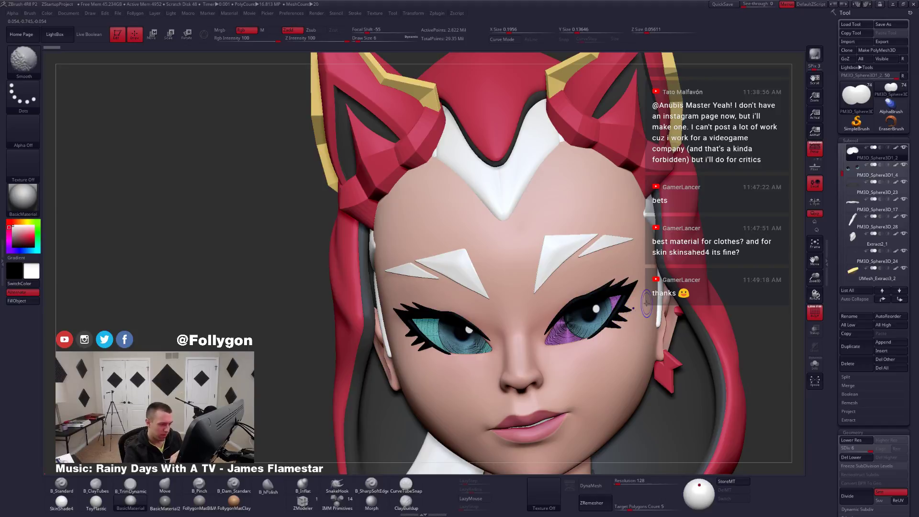
pyautogui.hotkey('shift', 'f')
pyautogui.hotkey('shift', 's')
pyautogui.hotkey('shift', 'f')
pyautogui.hotkey('shift', 'f')
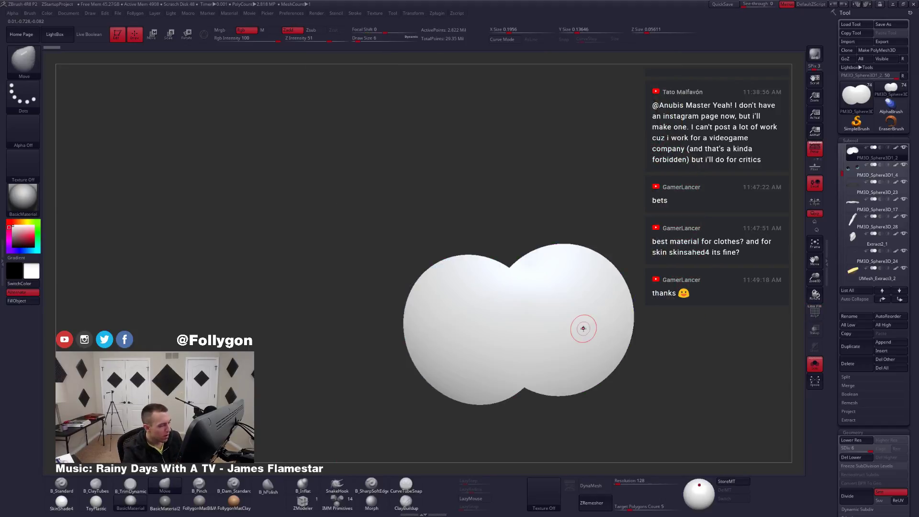
pyautogui.hotkey('shift', 's')
# Choose the B_Standard brush, set it to Rgb only without sculpting, and swap the primary and secondary colors.
pyautogui.moveTo(558, 398)
pyautogui.keyDown('ctrl'); pyautogui.mouseDown(button='right')
pyautogui.moveTo(535, 396)
pyautogui.moveTo(470, 298)
pyautogui.mouseUp(button='right'); pyautogui.keyUp('ctrl')
pyautogui.keyDown('ctrl'); pyautogui.rightClick(522, 260); pyautogui.keyUp('ctrl')
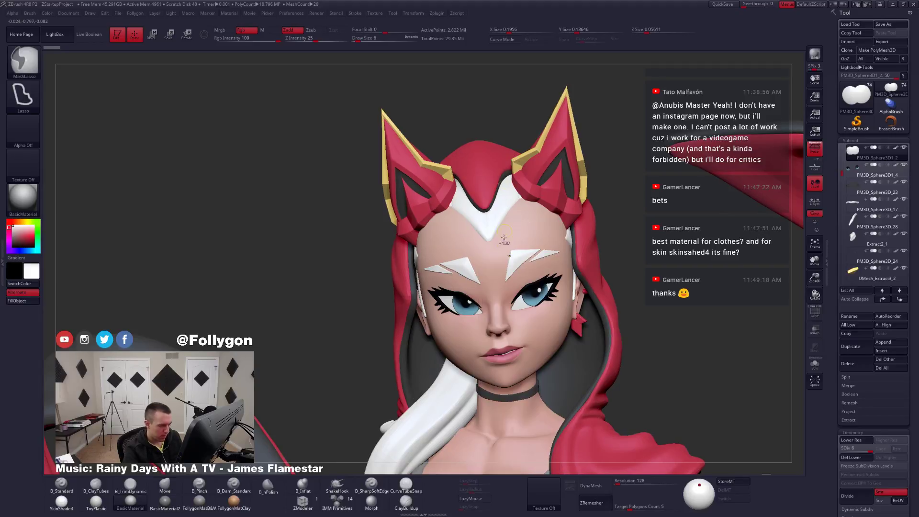
pyautogui.keyDown('ctrl'); pyautogui.moveTo(504, 238); pyautogui.dragTo(529, 323, button='right'); pyautogui.keyUp('ctrl')
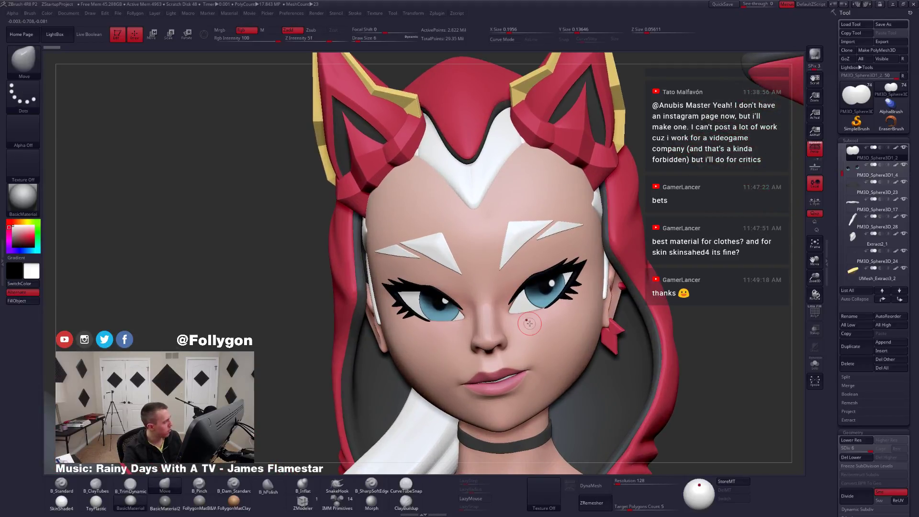
pyautogui.press('1')
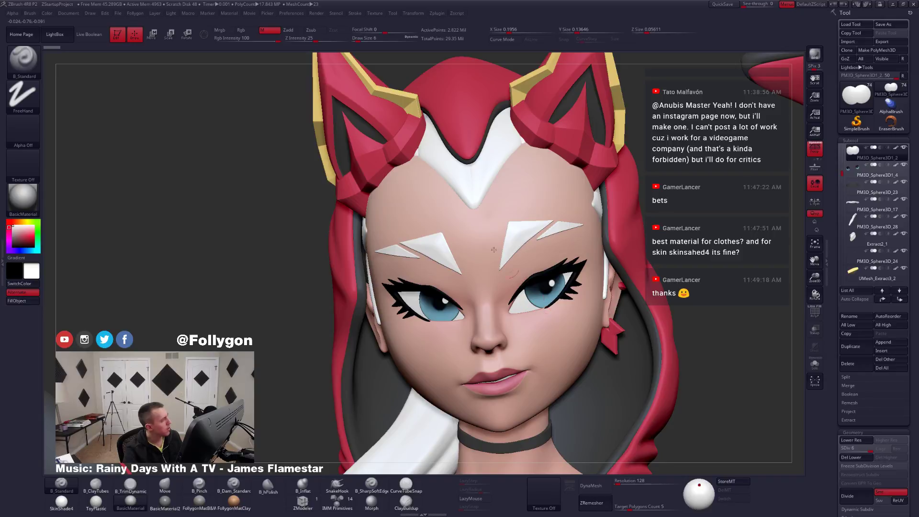
pyautogui.click(246, 29)
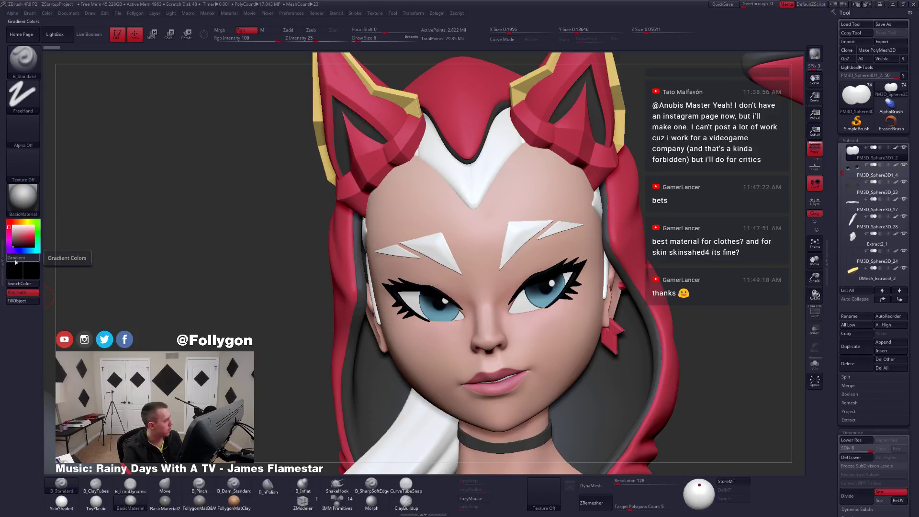
pyautogui.click(21, 283)
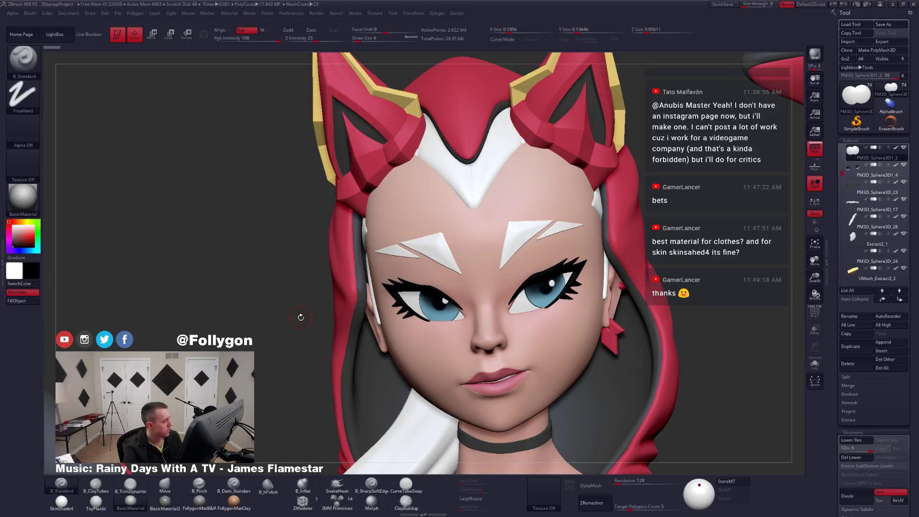
pyautogui.moveTo(556, 301)
pyautogui.keyDown('alt'); pyautogui.mouseDown(button='right')
pyautogui.moveTo(562, 335)
pyautogui.moveTo(538, 343)
pyautogui.mouseUp(button='right'); pyautogui.keyUp('alt')
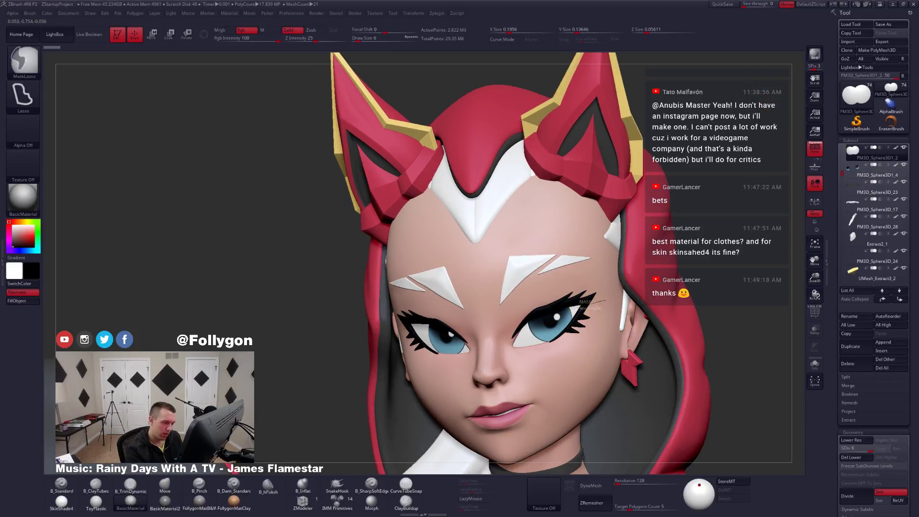
# Apply lasso masking strokes to the eyeballs, isolating their subtool for the second stroke.
pyautogui.moveTo(557, 316)
pyautogui.keyDown('ctrl'); pyautogui.mouseDown()
pyautogui.moveTo(496, 370)
pyautogui.moveTo(531, 220)
pyautogui.moveTo(637, 297)
pyautogui.mouseUp(); pyautogui.keyUp('ctrl')
pyautogui.hotkey('shift', 's')
pyautogui.keyDown('ctrl'); pyautogui.moveTo(722, 275); pyautogui.dragTo(593, 302); pyautogui.keyUp('ctrl')
pyautogui.hotkey('shift', 's')
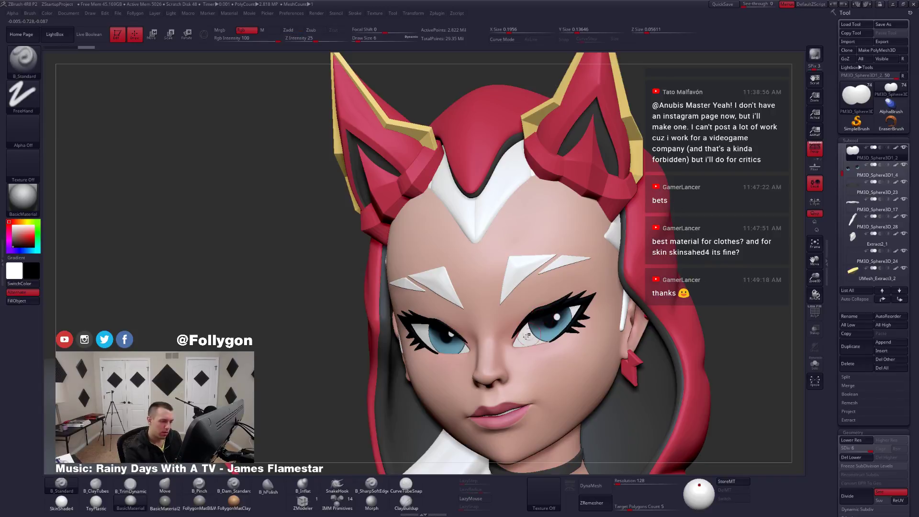
# Show only the purple-polygroup eyeball and lasso-mask its upper part within the full head view.
pyautogui.hotkey('shift', 's')
pyautogui.hotkey('shift', 'f')
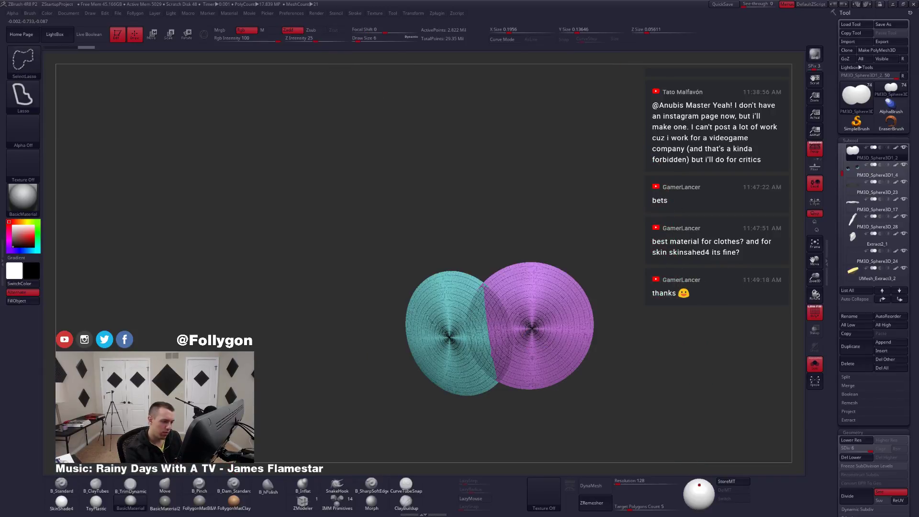
pyautogui.keyDown('ctrl'); pyautogui.keyDown('shift'); pyautogui.click(531, 332); pyautogui.keyUp('shift'); pyautogui.keyUp('ctrl')
pyautogui.hotkey('shift', 'f')
pyautogui.hotkey('ctrl', 'shift', 'f')
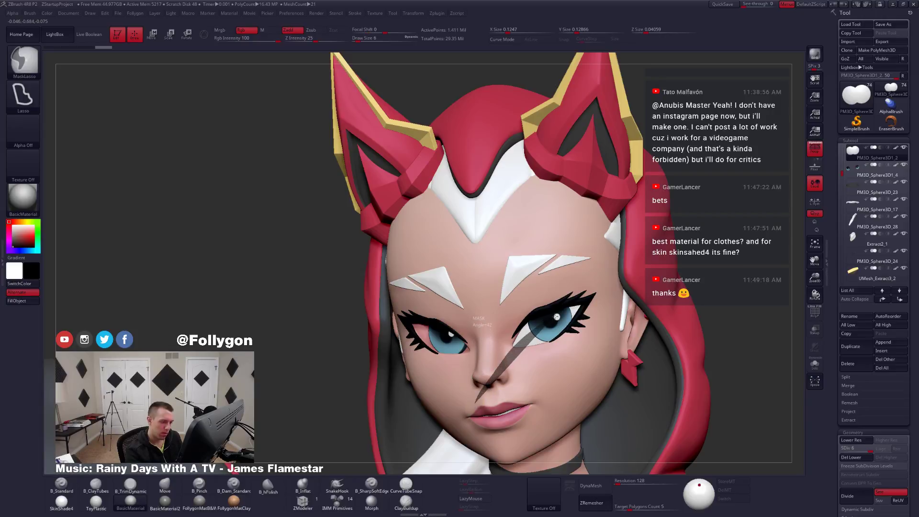
pyautogui.moveTo(572, 310)
pyautogui.keyDown('ctrl'); pyautogui.mouseDown()
pyautogui.moveTo(624, 293)
pyautogui.moveTo(614, 105)
pyautogui.moveTo(196, 275)
pyautogui.moveTo(185, 322)
pyautogui.mouseUp(); pyautogui.keyUp('ctrl')
# Show only the other eyeball and lasso-mask its upper part from a rotated view of the face.
pyautogui.moveTo(562, 358)
pyautogui.mouseDown(button='right')
pyautogui.moveTo(546, 349)
pyautogui.moveTo(554, 357)
pyautogui.moveTo(596, 352)
pyautogui.moveTo(518, 361)
pyautogui.moveTo(526, 402)
pyautogui.moveTo(511, 338)
pyautogui.moveTo(542, 329)
pyautogui.mouseUp(button='right')
pyautogui.hotkey('shift', 's')
pyautogui.keyDown('ctrl'); pyautogui.keyDown('shift'); pyautogui.click(594, 361); pyautogui.keyUp('shift'); pyautogui.keyUp('ctrl')
pyautogui.hotkey('shift', 's')
pyautogui.moveTo(538, 330); pyautogui.dragTo(613, 323)
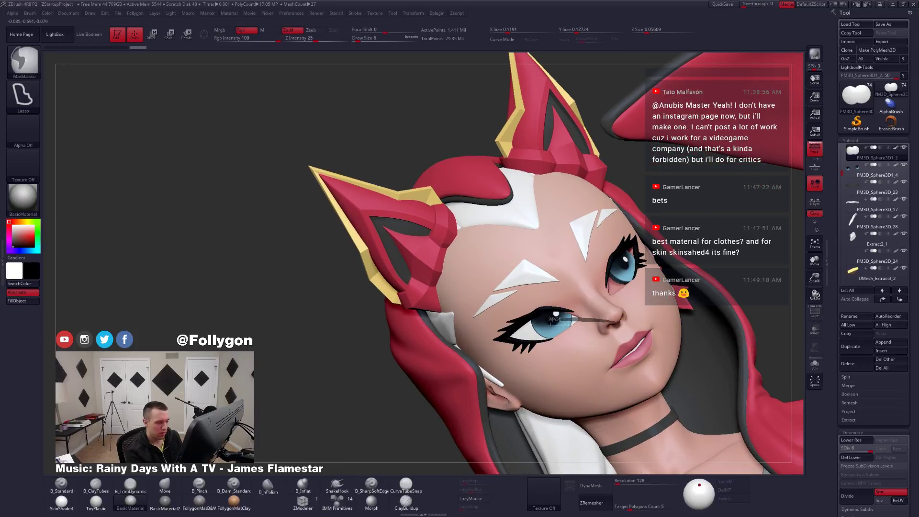
pyautogui.moveTo(555, 320)
pyautogui.keyDown('ctrl'); pyautogui.mouseDown()
pyautogui.moveTo(483, 346)
pyautogui.moveTo(297, 237)
pyautogui.moveTo(646, 72)
pyautogui.moveTo(632, 251)
pyautogui.mouseUp(); pyautogui.keyUp('ctrl')
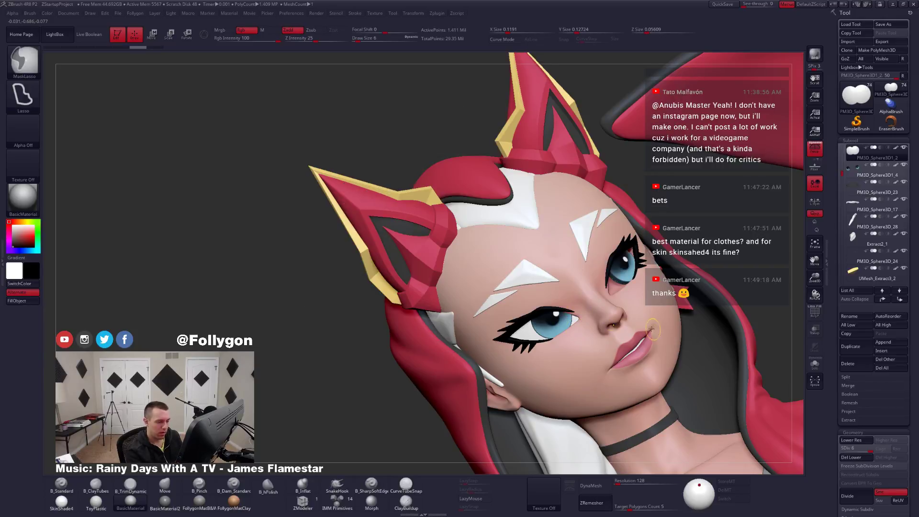
pyautogui.moveTo(576, 319)
pyautogui.keyDown('ctrl'); pyautogui.mouseDown()
pyautogui.moveTo(493, 335)
pyautogui.moveTo(368, 268)
pyautogui.moveTo(777, 151)
pyautogui.moveTo(769, 148)
pyautogui.mouseUp(); pyautogui.keyUp('ctrl')
# Unhide both eyeballs and isolate their subtool to check the combined mask.
pyautogui.moveTo(765, 201)
pyautogui.mouseDown(button='right')
pyautogui.moveTo(670, 268)
pyautogui.moveTo(641, 335)
pyautogui.mouseUp(button='right')
pyautogui.moveTo(642, 358); pyautogui.dragTo(601, 344)
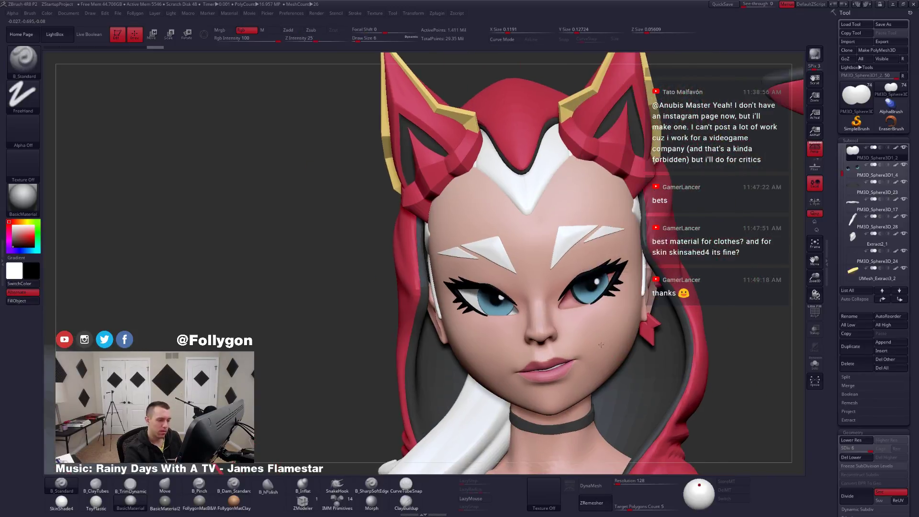
pyautogui.hotkey('ctrl', 'shift')
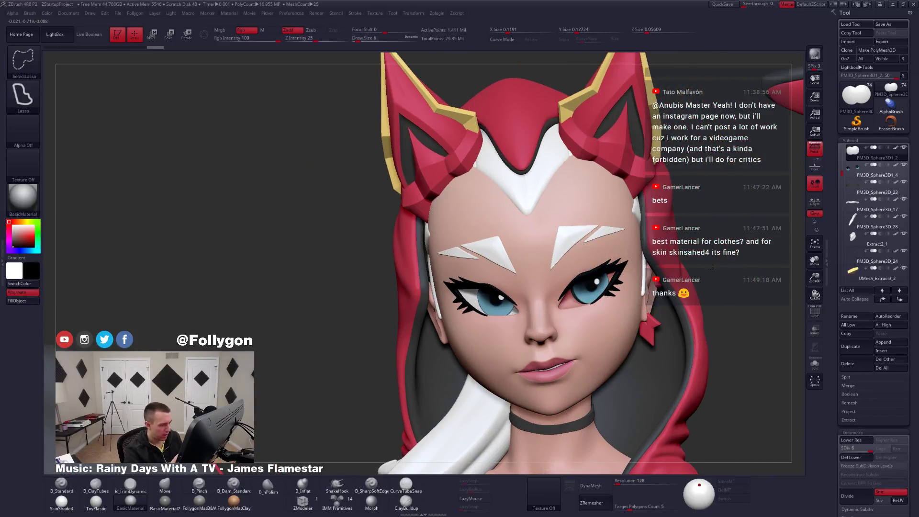
pyautogui.keyDown('ctrl'); pyautogui.keyDown('shift'); pyautogui.click(694, 277); pyautogui.keyUp('shift'); pyautogui.keyUp('ctrl')
pyautogui.moveTo(614, 313); pyautogui.dragTo(537, 372, button='right')
pyautogui.hotkey('shift', 's')
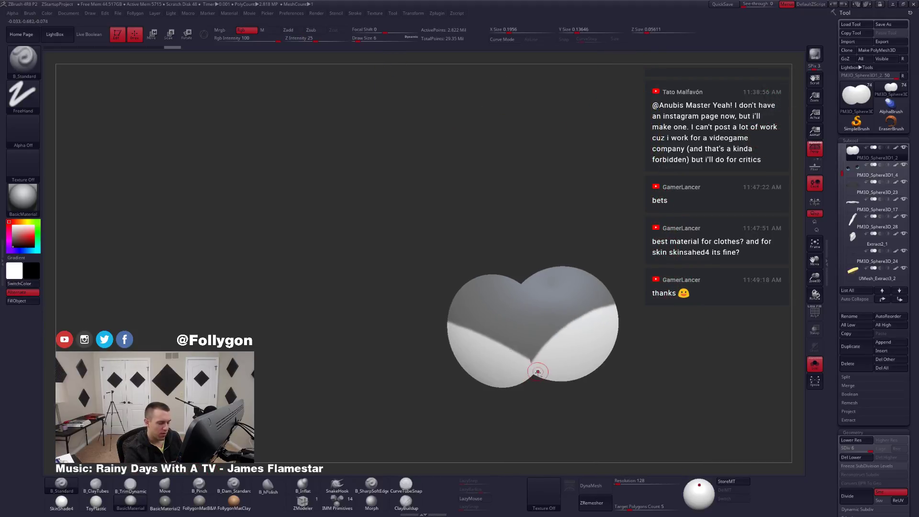
# Try inverting the eyeball mask and check it against the full face.
pyautogui.hotkey('shift', 'f')
pyautogui.hotkey('shift', 'f')
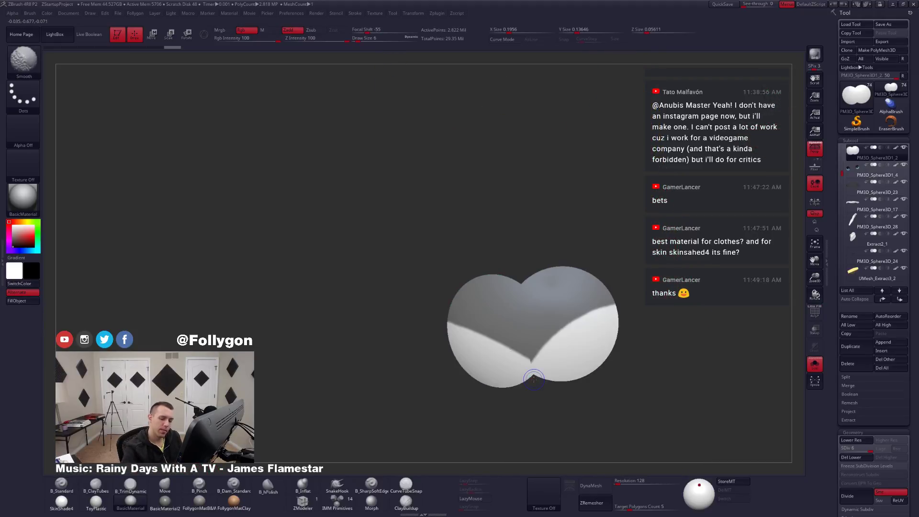
pyautogui.press('ctrl')
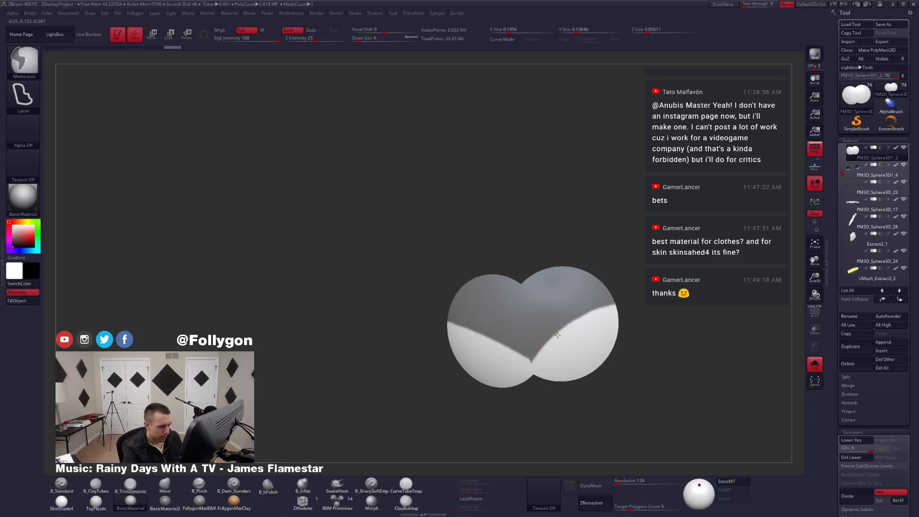
pyautogui.keyDown('ctrl'); pyautogui.click(632, 353); pyautogui.keyUp('ctrl')
pyautogui.hotkey('shift', 's')
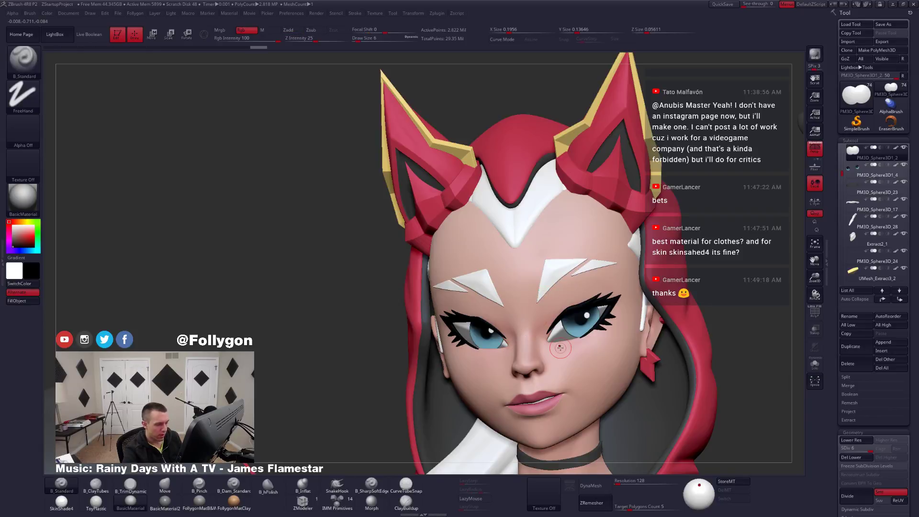
pyautogui.press('ctrl')
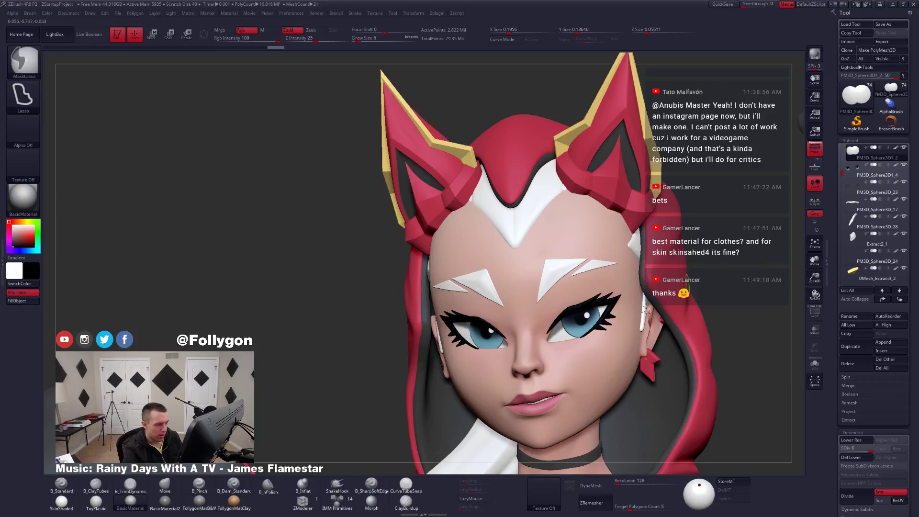
pyautogui.keyDown('ctrl'); pyautogui.click(588, 311); pyautogui.keyUp('ctrl')
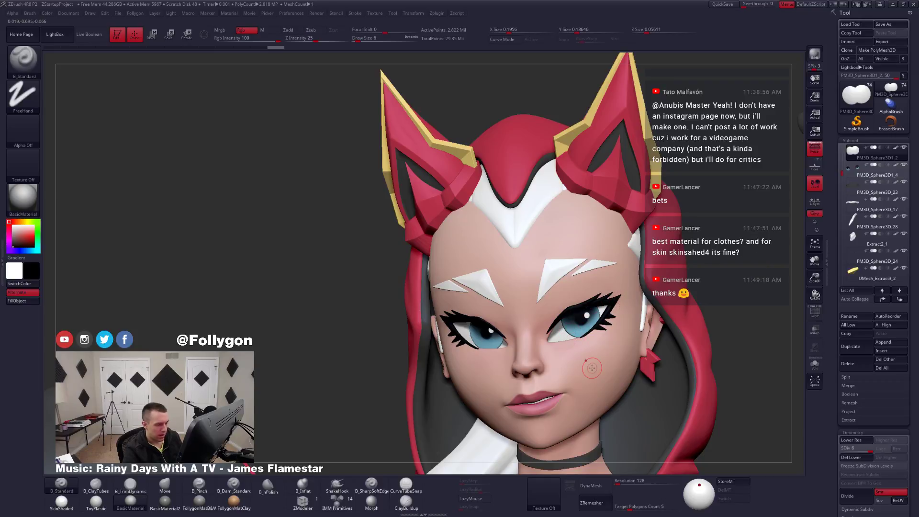
# Lower the isolated eyeballs to subdivision level 3 and examine the mask against their wireframe.
pyautogui.hotkey('shift', 's')
pyautogui.hotkey('shift', 'd')
pyautogui.press('ctrl')
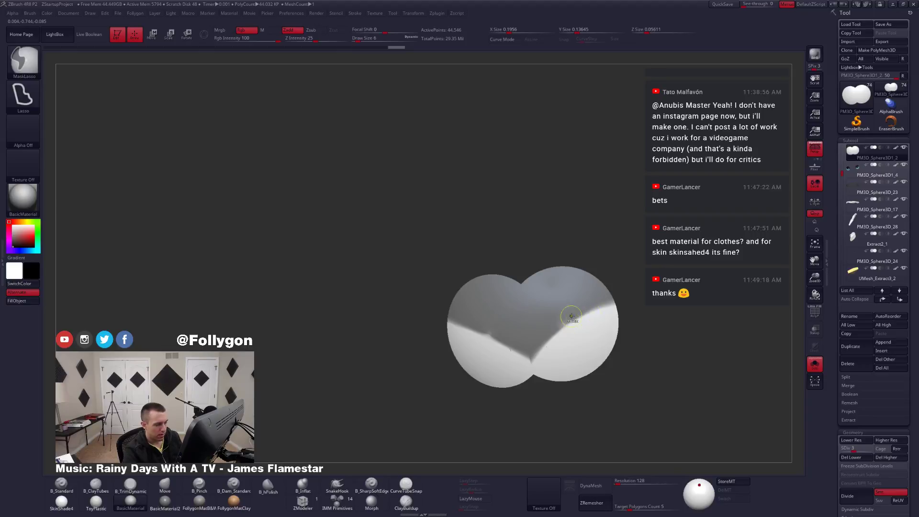
pyautogui.keyDown('ctrl'); pyautogui.moveTo(570, 324); pyautogui.dragTo(616, 386, button='right'); pyautogui.keyUp('ctrl')
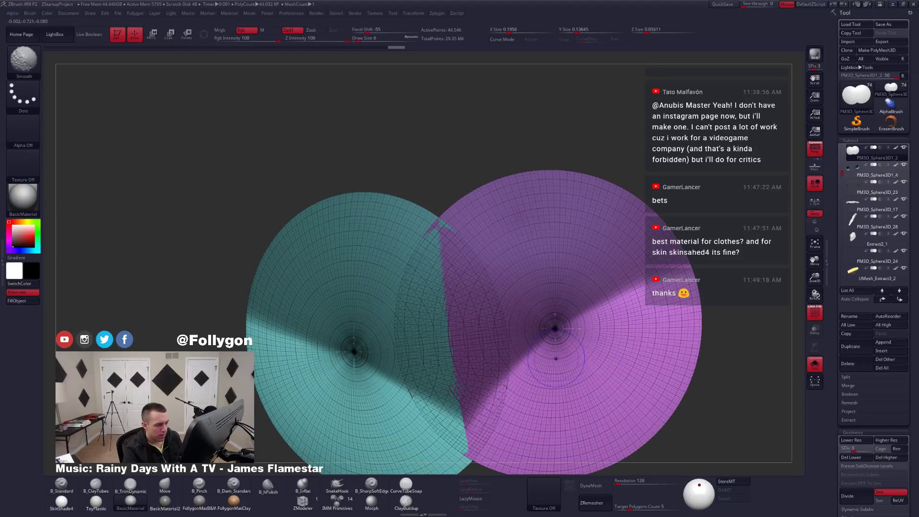
pyautogui.keyDown('alt'); pyautogui.moveTo(554, 340); pyautogui.dragTo(557, 315, button='right'); pyautogui.keyUp('alt')
pyautogui.hotkey('shift', 'f')
pyautogui.press('ctrl')
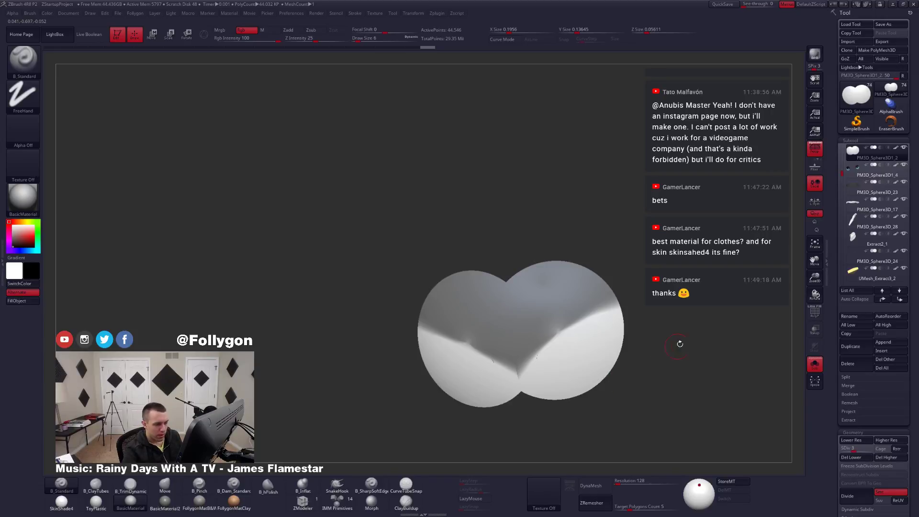
# Clear the eyeball mask, then duplicate the subtool and make the copy PM3D_Sphere3D1_3 active.
pyautogui.keyDown('ctrl'); pyautogui.moveTo(679, 344); pyautogui.dragTo(677, 375); pyautogui.keyUp('ctrl')
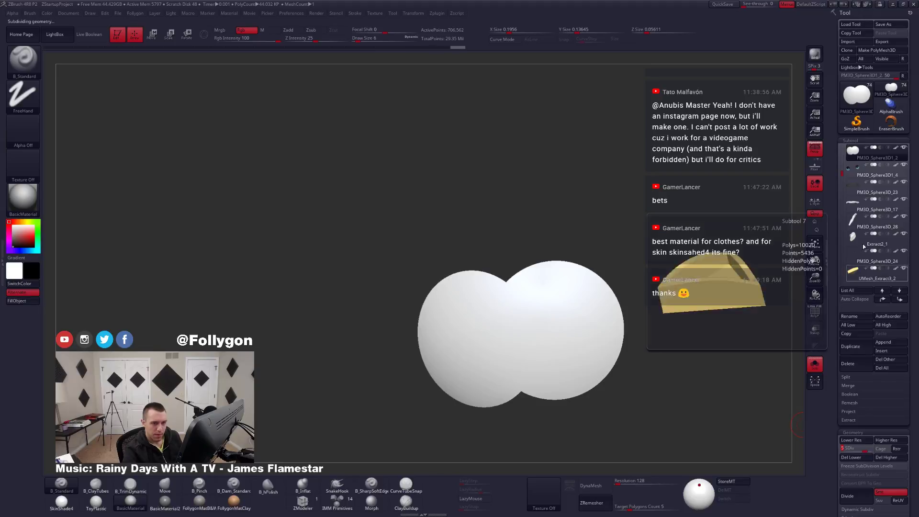
pyautogui.click(852, 347)
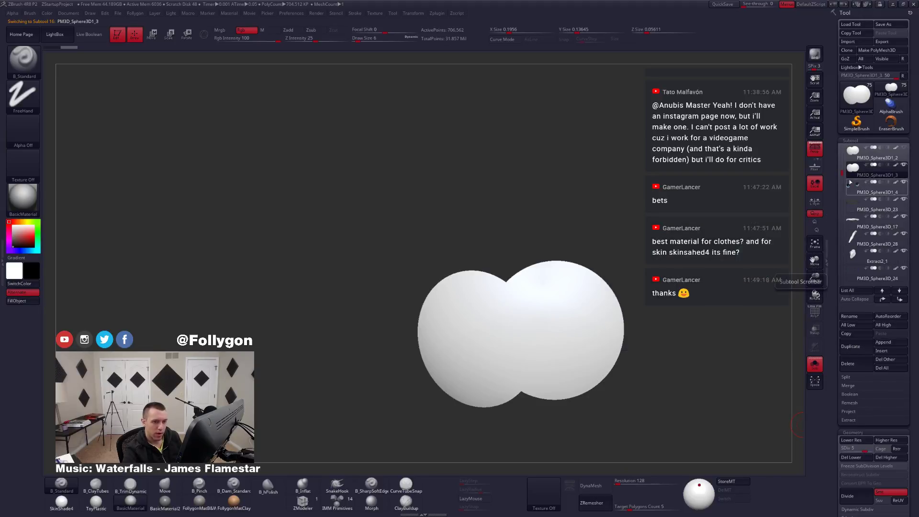
pyautogui.click(854, 158)
pyautogui.click(856, 168)
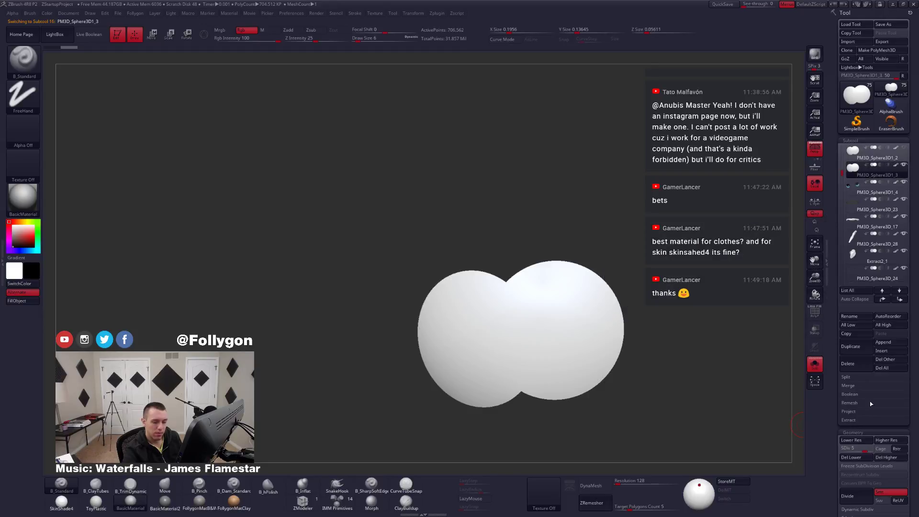
# Set the ZRemesher target polygon count to 1 and try to remesh the duplicated eyeballs at their highest subdivision.
pyautogui.press('d')
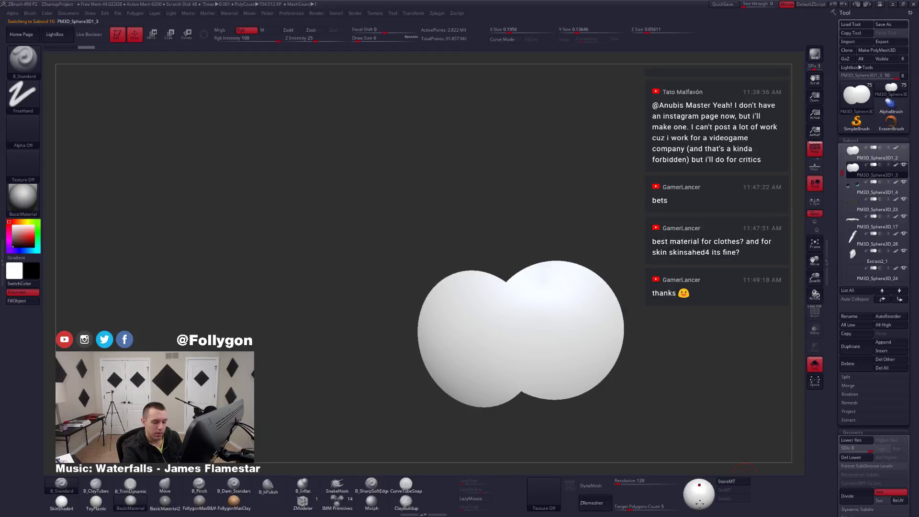
pyautogui.moveTo(631, 506); pyautogui.dragTo(619, 506)
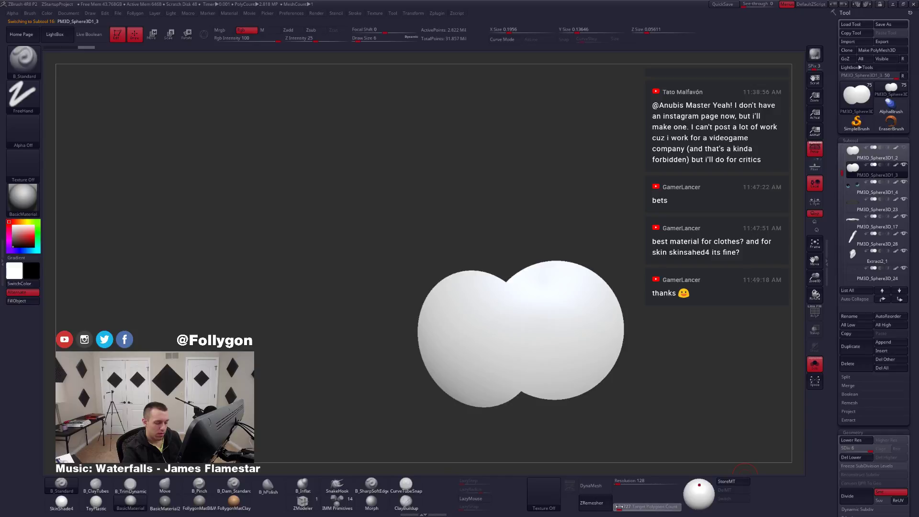
pyautogui.write('1')
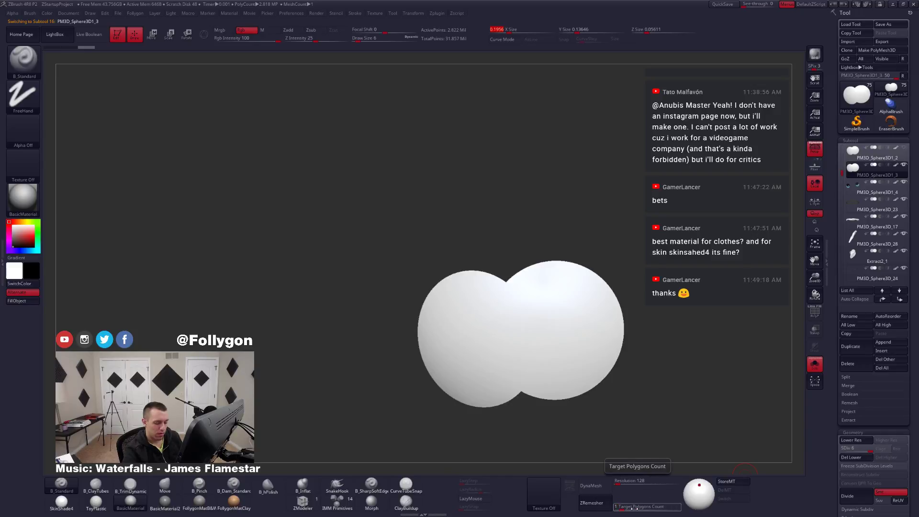
pyautogui.press('Return')
pyautogui.click(591, 502)
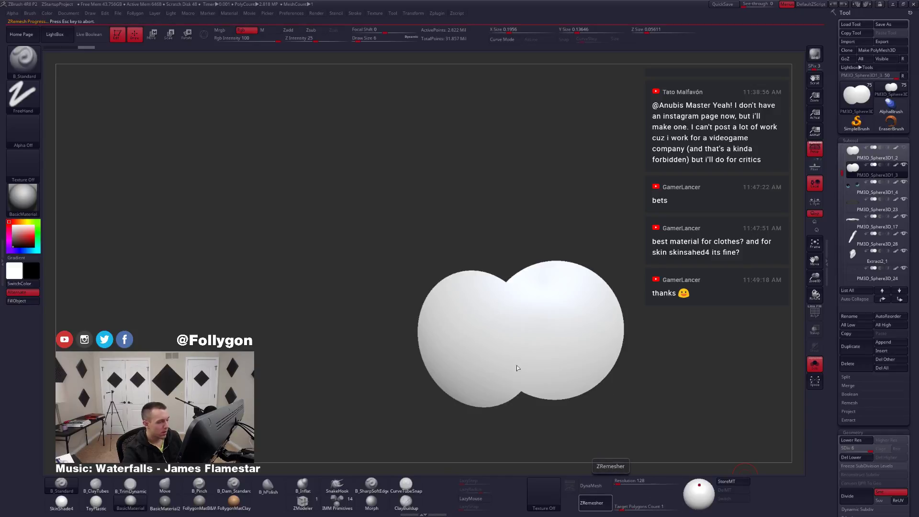
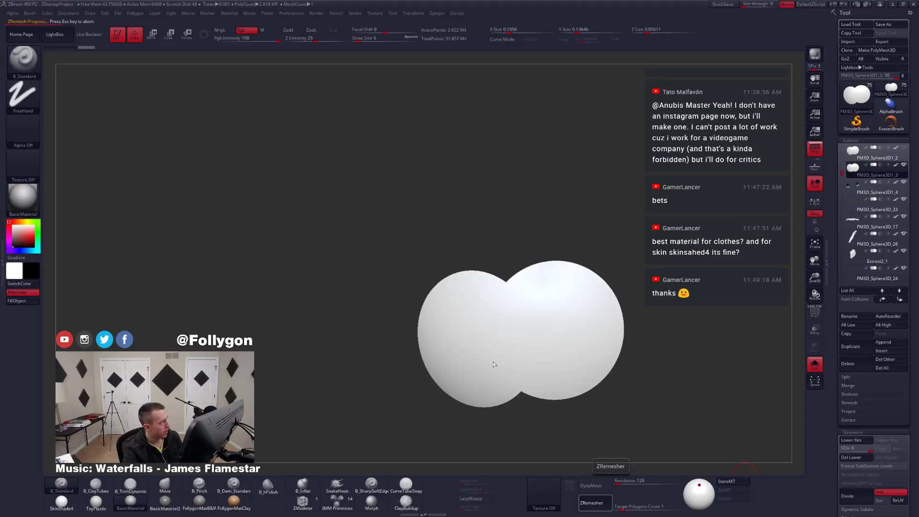
pyautogui.press('Escape')
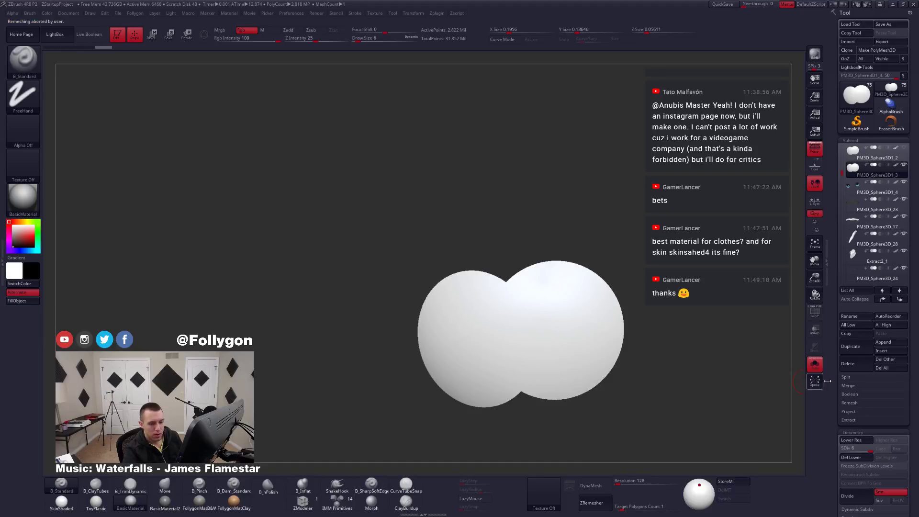
# Drop the duplicated eyeballs to subdivision level 4, remove the higher levels, and ZRemesh them.
pyautogui.hotkey('shift', 'd')
pyautogui.hotkey('shift', 'd')
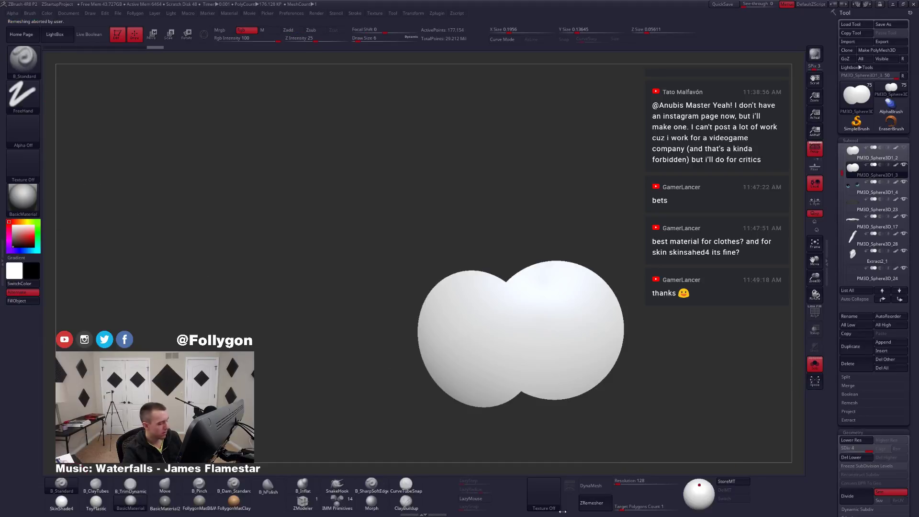
pyautogui.click(591, 503)
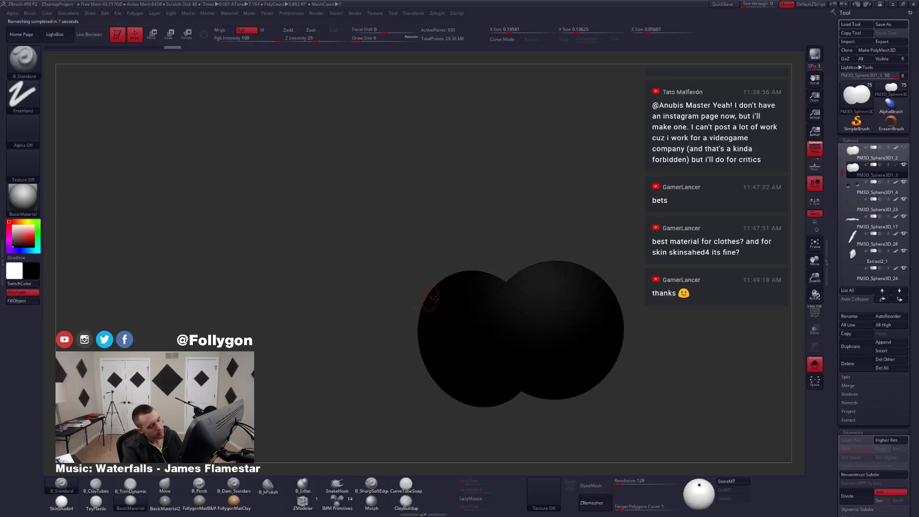
# Swap the primary and secondary colors, then examine the remeshed eyeballs' topology and their fit in the face.
pyautogui.click(30, 283)
pyautogui.moveTo(373, 330)
pyautogui.mouseDown()
pyautogui.moveTo(388, 330)
pyautogui.moveTo(378, 335)
pyautogui.mouseUp()
pyautogui.hotkey('shift', 'f')
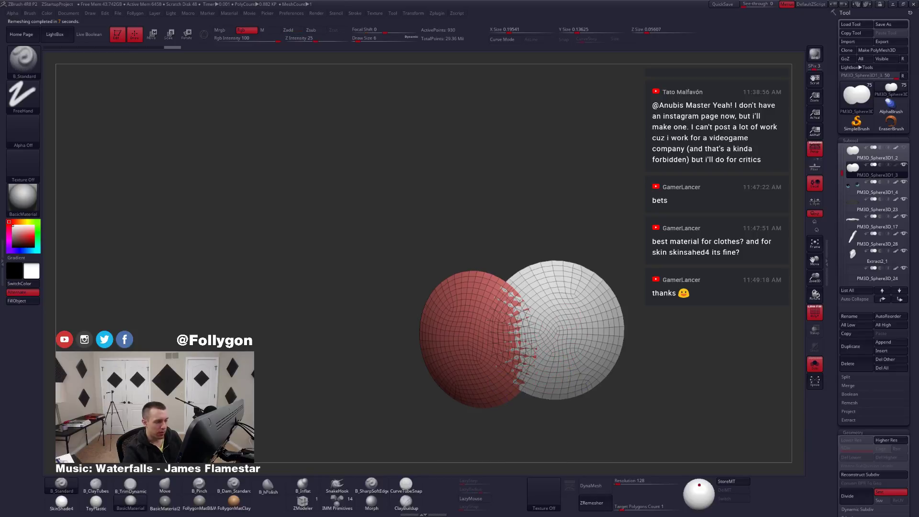
pyautogui.moveTo(522, 354); pyautogui.dragTo(545, 358, button='right')
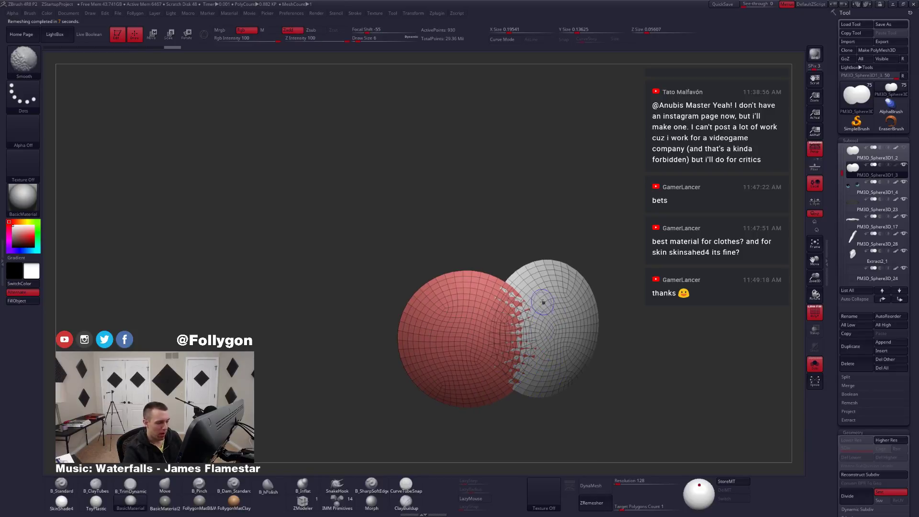
pyautogui.hotkey('shift', 'f')
pyautogui.hotkey('alt', 's')
pyautogui.moveTo(556, 354); pyautogui.dragTo(546, 338, button='right')
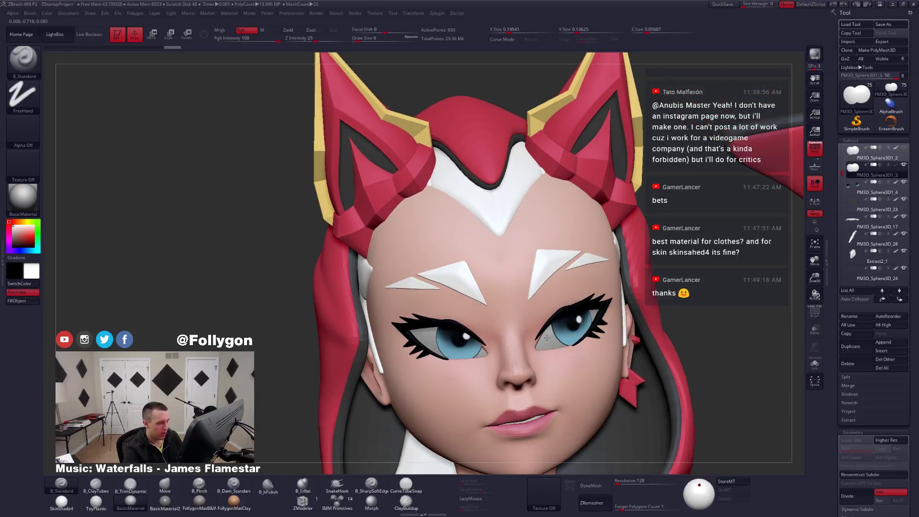
# Choose the SkinShade4 material and isolate the remeshed eyeballs.
pyautogui.click(61, 501)
pyautogui.hotkey('alt', 's')
pyautogui.moveTo(520, 361)
pyautogui.mouseDown()
pyautogui.moveTo(548, 379)
pyautogui.moveTo(536, 358)
pyautogui.mouseUp()
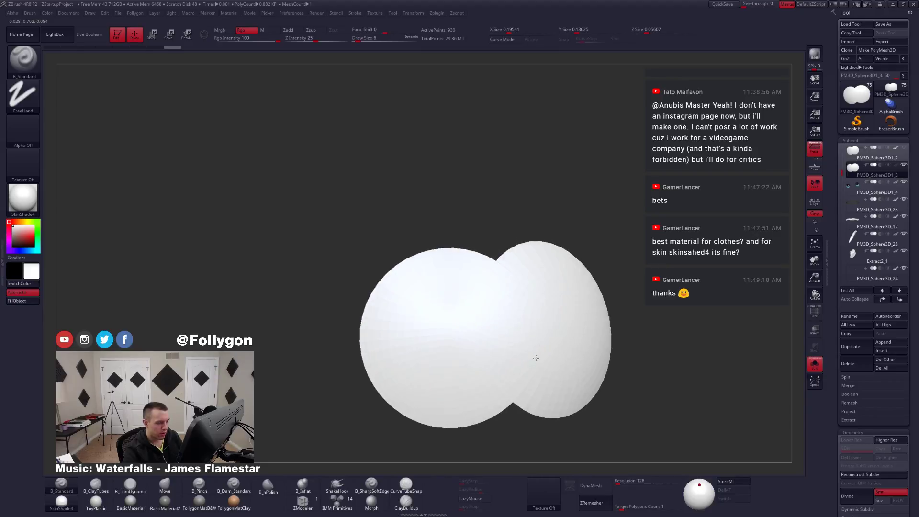
# Try ZRemeshing the eyeballs with a target polygon count of 0.1, then undo the remesh.
pyautogui.hotkey('shift', 'f')
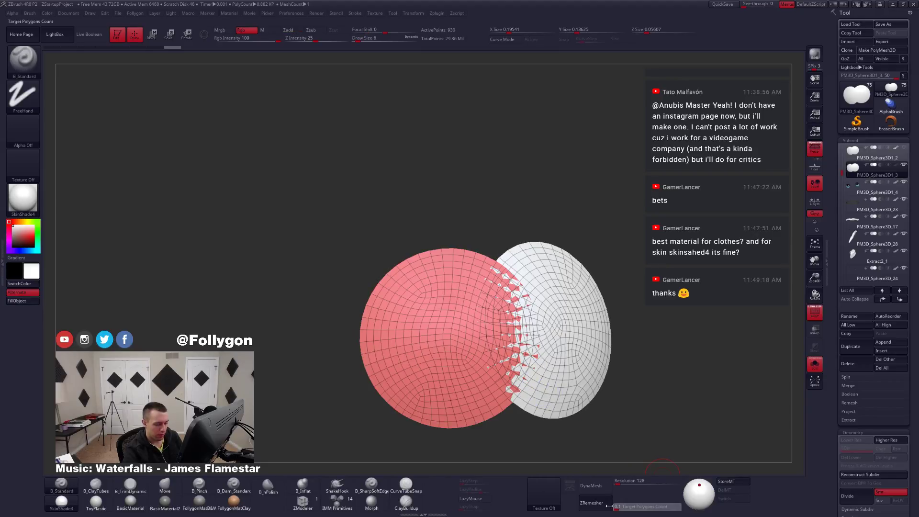
pyautogui.click(591, 502)
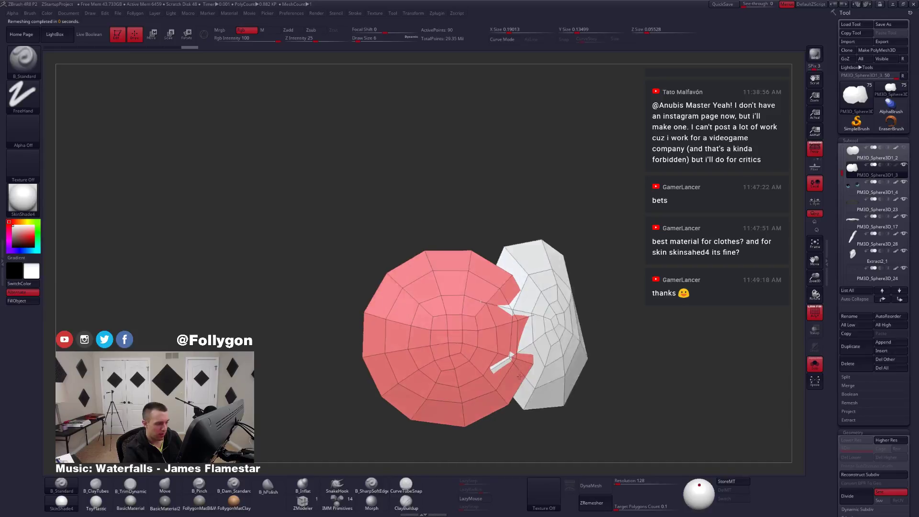
pyautogui.hotkey('ctrl', 'z')
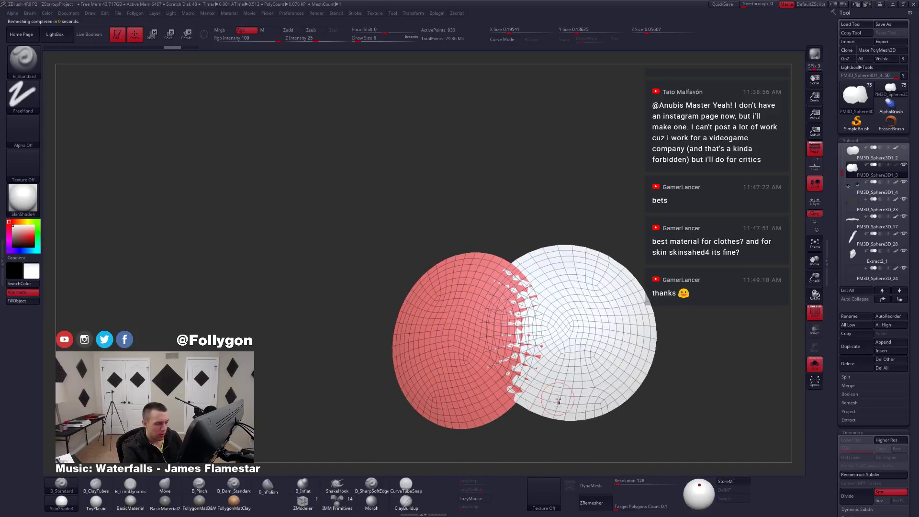
# Set the target polygon count back to 1, hide the wireframe, and subdivide the remeshed eyeballs twice.
pyautogui.moveTo(586, 429)
pyautogui.keyDown('alt'); pyautogui.mouseDown()
pyautogui.moveTo(608, 443)
pyautogui.moveTo(580, 426)
pyautogui.mouseUp(); pyautogui.keyUp('alt')
pyautogui.click(636, 506)
pyautogui.write('1')
pyautogui.press('Tab')
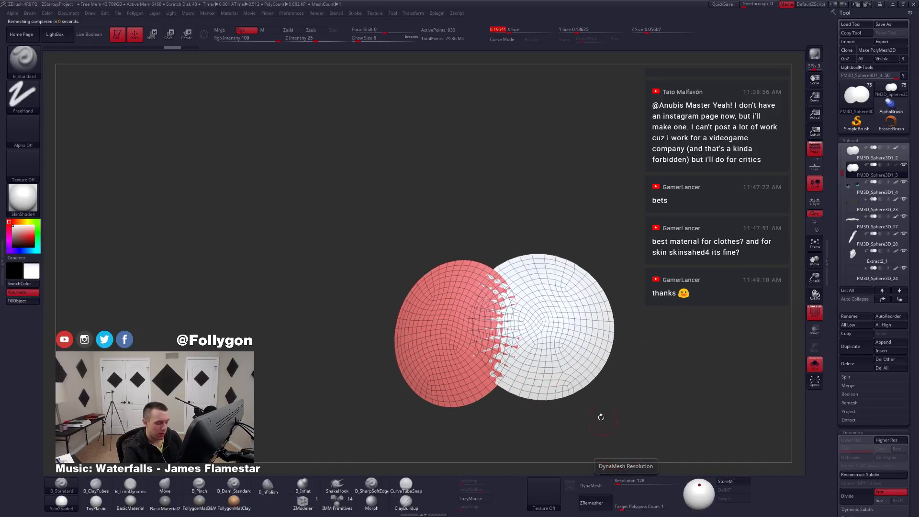
pyautogui.hotkey('shift', 'f')
pyautogui.hotkey('ctrl', 'd')
pyautogui.hotkey('ctrl', 'd')
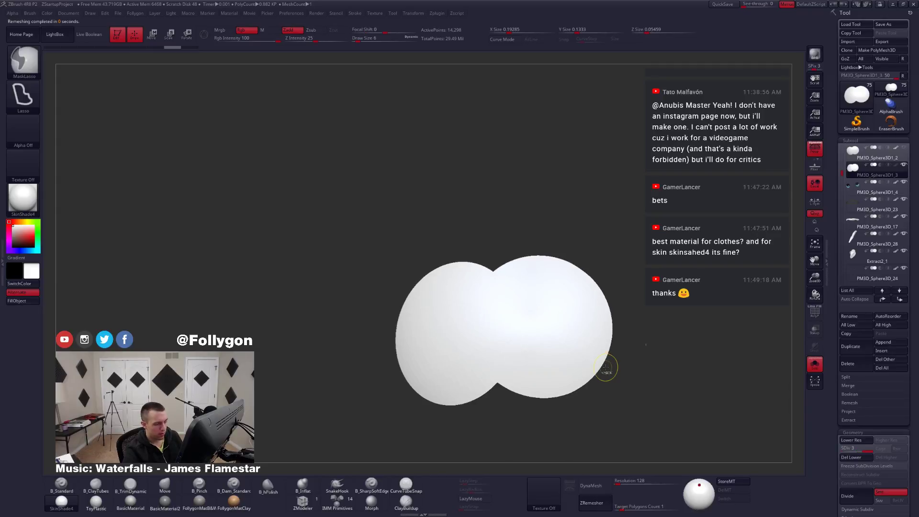
# Subdivide the remeshed eyeballs once and check their wireframe within the full head, with the other parts briefly made transparent.
pyautogui.hotkey('ctrl', 'd')
pyautogui.hotkey('alt', 's')
pyautogui.hotkey('shift', 'f')
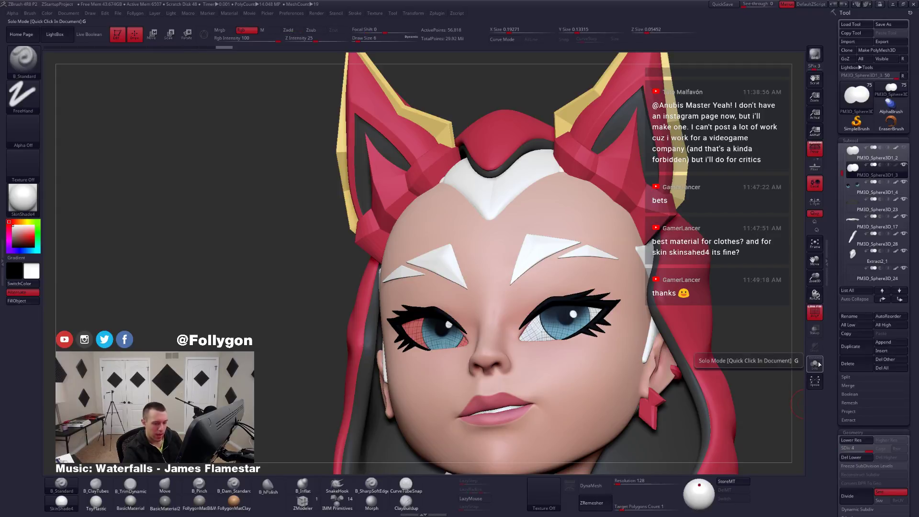
pyautogui.click(816, 333)
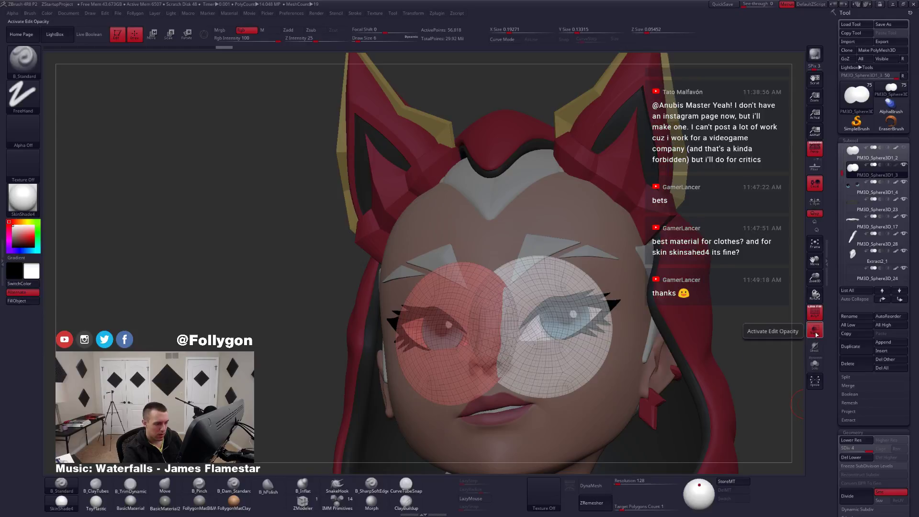
pyautogui.click(816, 334)
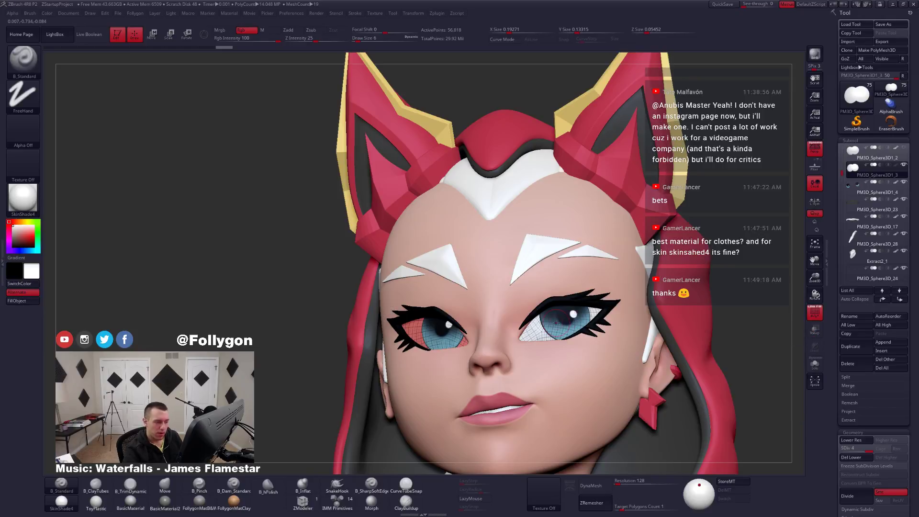
# Isolate the remeshed eyeballs without the wireframe and subdivide them once more.
pyautogui.moveTo(497, 288); pyautogui.dragTo(531, 309, button='right')
pyautogui.hotkey('alt', 's')
pyautogui.hotkey('shift', 'f')
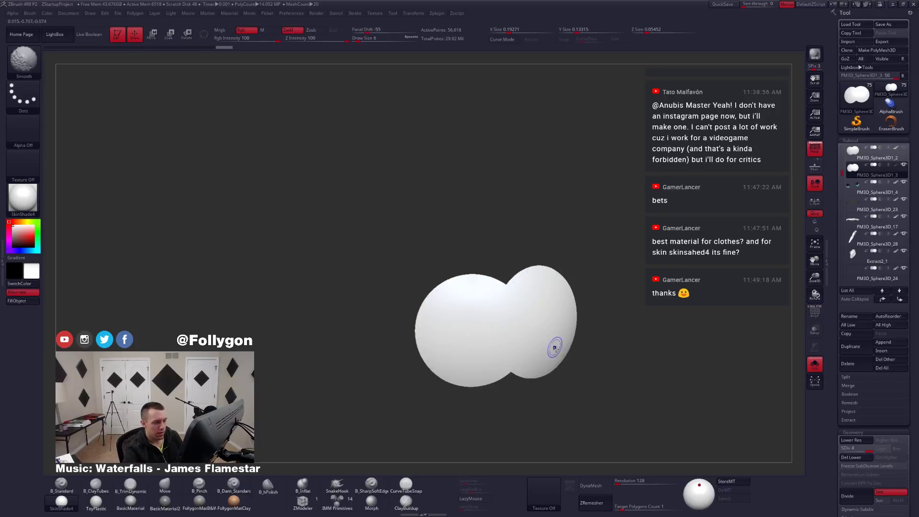
pyautogui.hotkey('ctrl', 'd')
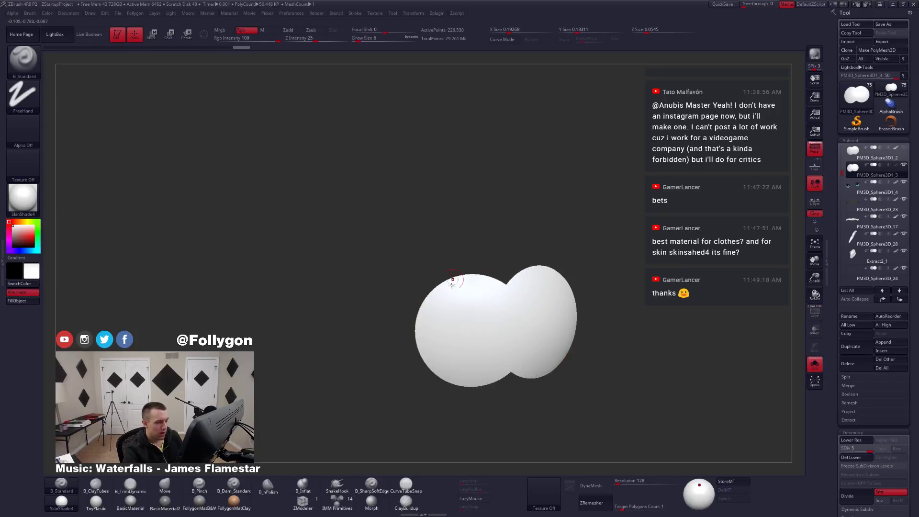
pyautogui.moveTo(487, 313); pyautogui.dragTo(553, 334, button='right')
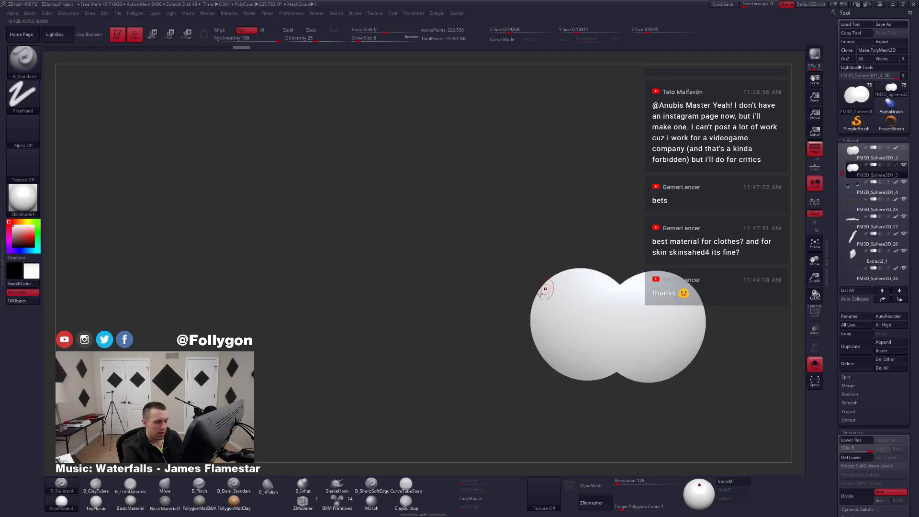
pyautogui.keyDown('alt'); pyautogui.moveTo(577, 371); pyautogui.dragTo(482, 372, button='right'); pyautogui.keyUp('alt')
# Examine the original eyeballs' wireframe at the lowest subdivision level, alone and in the face, then return them to the highest level.
pyautogui.keyDown('alt'); pyautogui.click(547, 323); pyautogui.keyUp('alt')
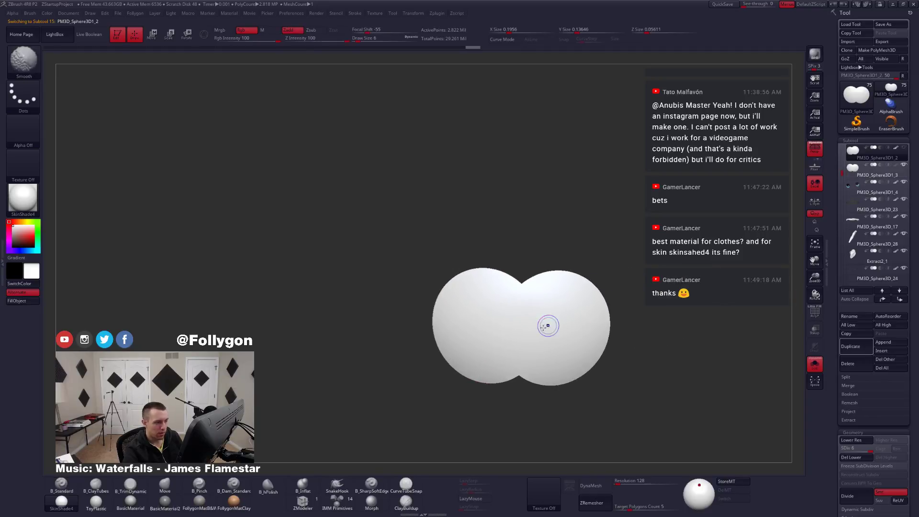
pyautogui.hotkey('shift', 'f')
pyautogui.hotkey('shift', 'd')
pyautogui.hotkey('shift', 'd')
pyautogui.hotkey('shift', 'd')
pyautogui.hotkey('shift', 'd')
pyautogui.hotkey('shift', 'd')
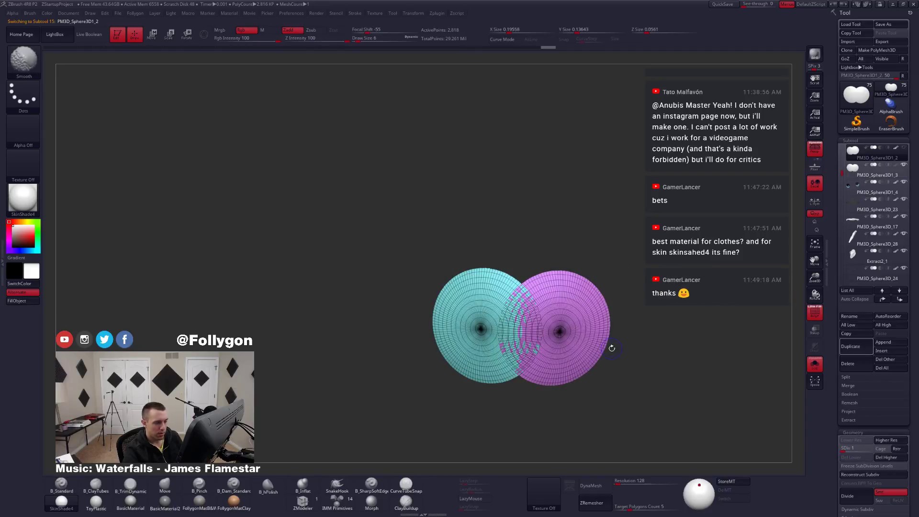
pyautogui.moveTo(541, 334); pyautogui.dragTo(557, 334, button='right')
pyautogui.hotkey('alt', 's')
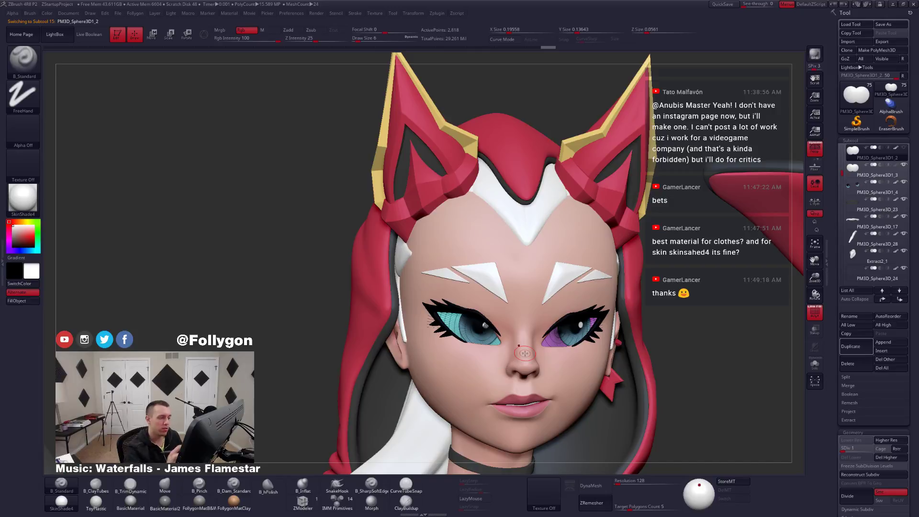
pyautogui.press('d')
pyautogui.press('d')
pyautogui.press('d')
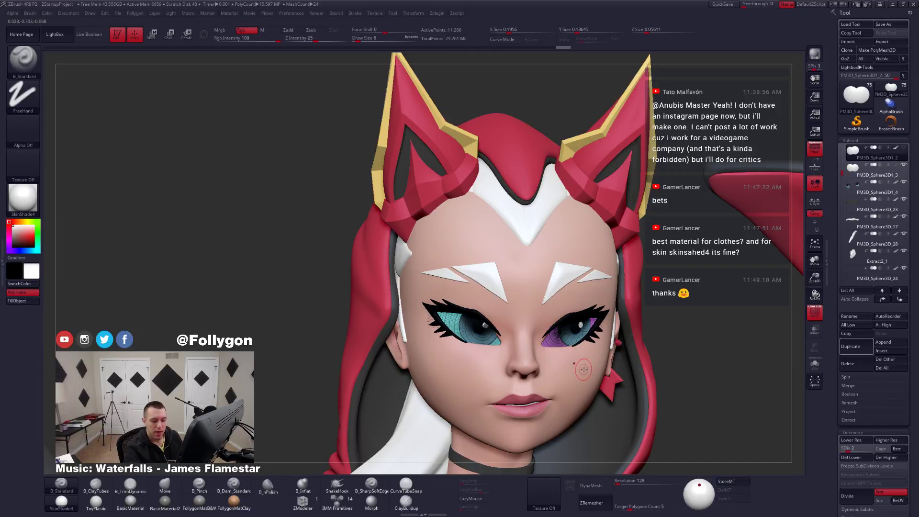
pyautogui.press('d')
pyautogui.press('d')
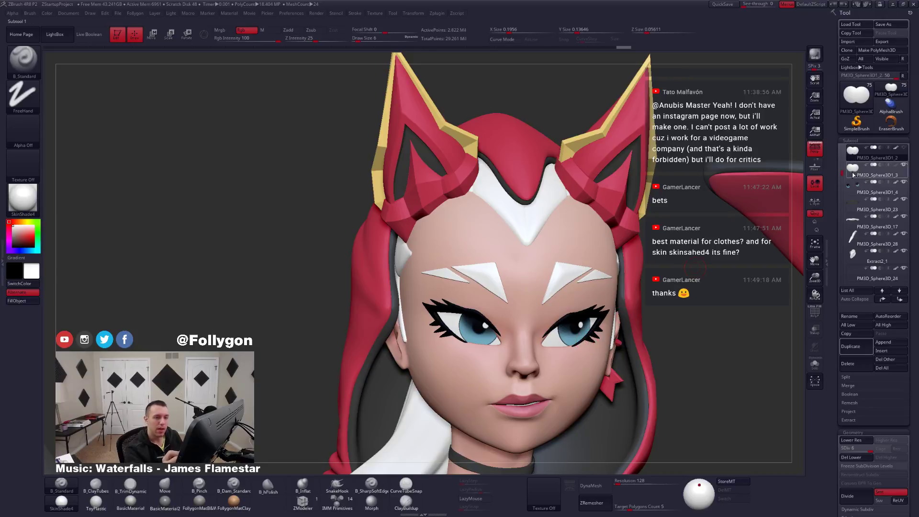
# Select the remeshed eyeballs and examine them in the face and in isolation, with and without the wireframe.
pyautogui.keyDown('alt'); pyautogui.click(558, 349); pyautogui.keyUp('alt')
pyautogui.moveTo(493, 361); pyautogui.dragTo(561, 326, button='right')
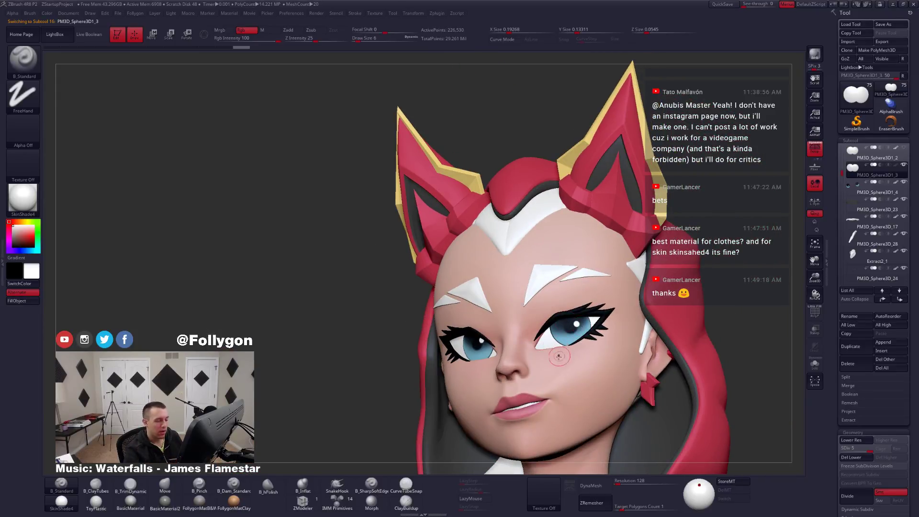
pyautogui.hotkey('alt', 's')
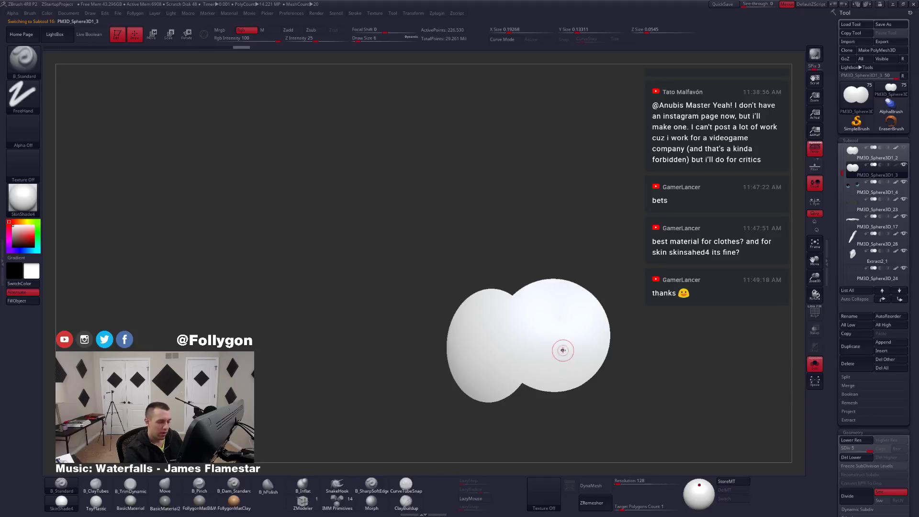
pyautogui.moveTo(562, 350); pyautogui.dragTo(556, 347, button='right')
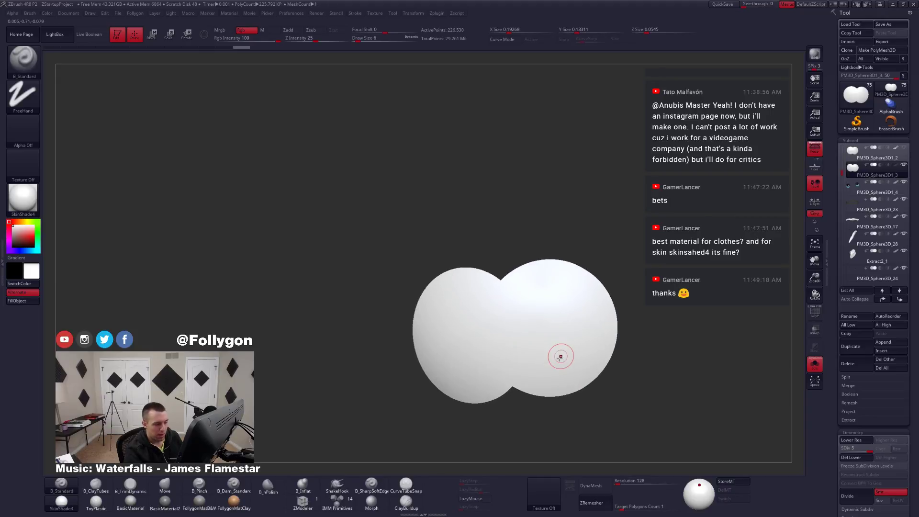
pyautogui.hotkey('alt', 's')
pyautogui.hotkey('shift', 'f')
pyautogui.hotkey('alt', 's')
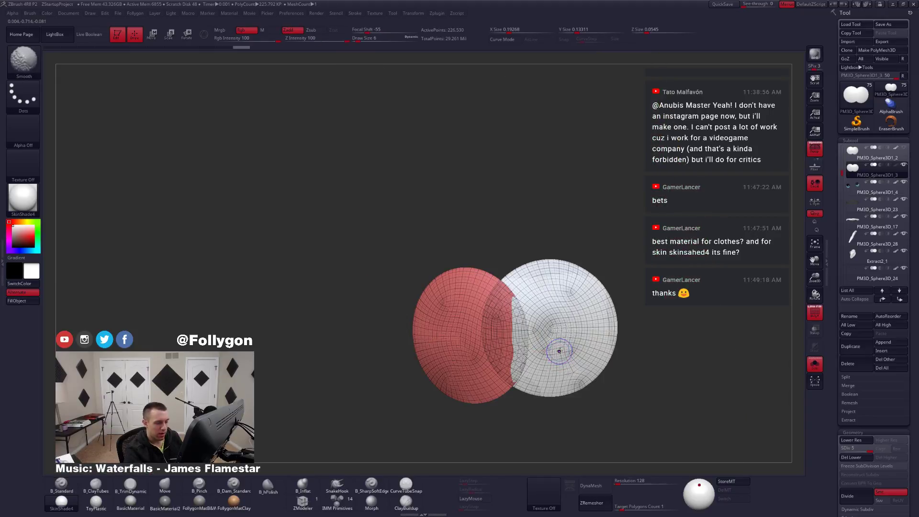
pyautogui.hotkey('shift', 'f')
pyautogui.hotkey('alt', 's')
# Select the irises and examine their shape and wireframe in isolation before showing the full head again.
pyautogui.keyDown('alt'); pyautogui.click(561, 336); pyautogui.keyUp('alt')
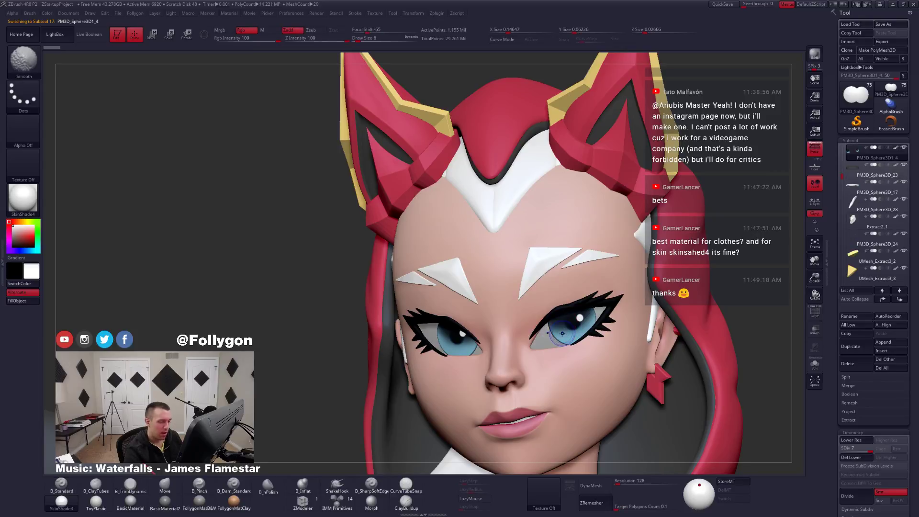
pyautogui.hotkey('alt', 's')
pyautogui.hotkey('shift', 'f')
pyautogui.moveTo(562, 334)
pyautogui.mouseDown(button='right')
pyautogui.moveTo(617, 335)
pyautogui.moveTo(583, 345)
pyautogui.moveTo(581, 337)
pyautogui.mouseUp(button='right')
pyautogui.hotkey('shift', 'f')
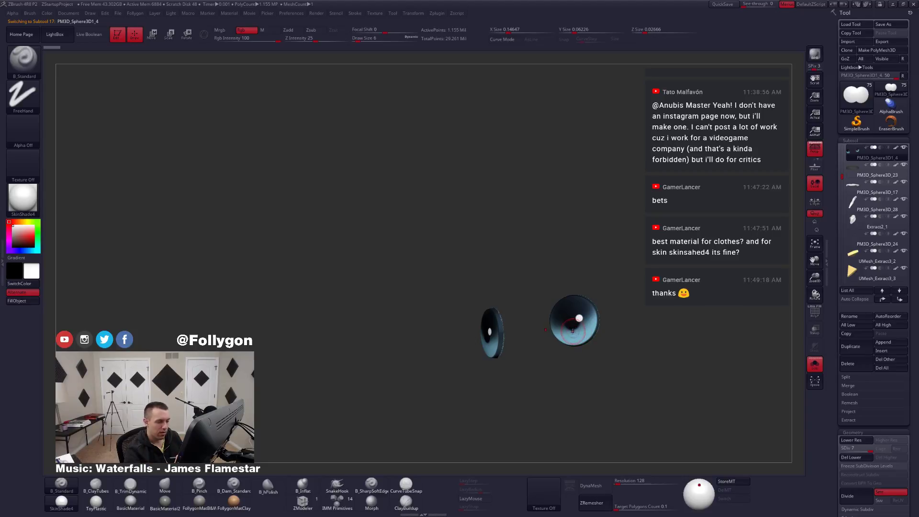
pyautogui.moveTo(578, 327); pyautogui.dragTo(593, 334, button='right')
pyautogui.hotkey('alt', 's')
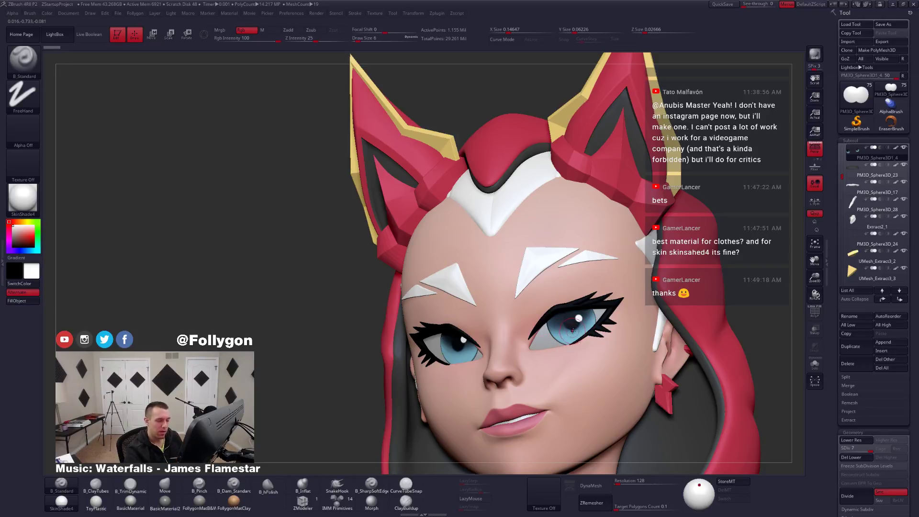
pyautogui.press('w')
pyautogui.moveTo(572, 359)
pyautogui.mouseDown(button='right')
pyautogui.moveTo(561, 372)
pyautogui.moveTo(564, 357)
pyautogui.mouseUp(button='right')
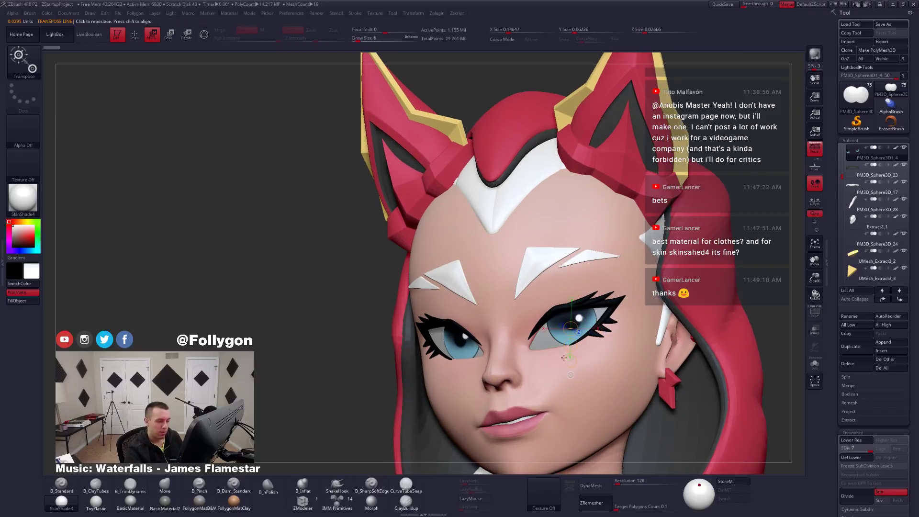
pyautogui.moveTo(570, 344); pyautogui.dragTo(570, 345)
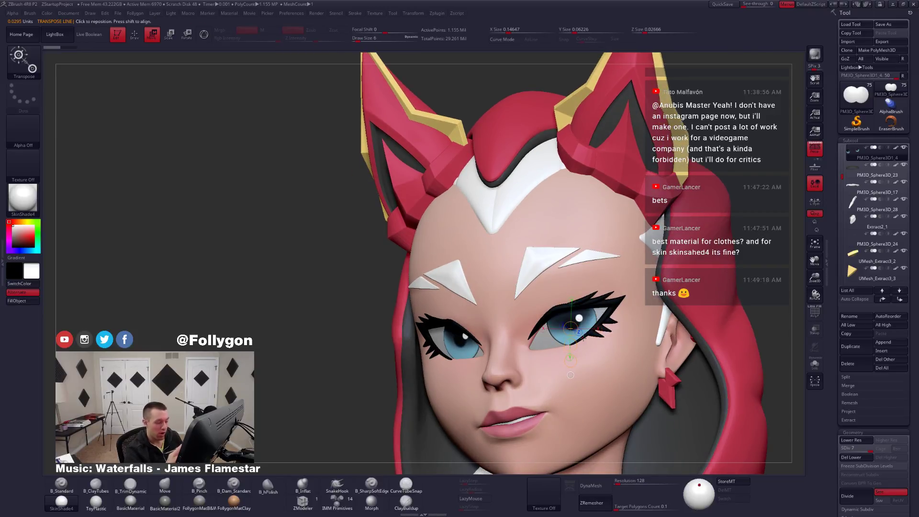
pyautogui.press('q')
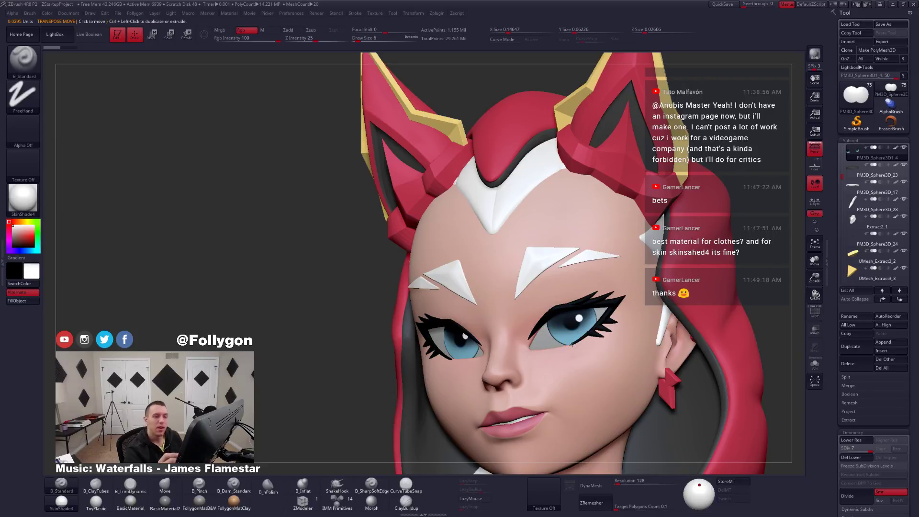
# Isolate the remeshed eyeballs, set draw size 13 and Mrgb mode, fill them with white SkinShade4, and make black the active color.
pyautogui.keyDown('alt'); pyautogui.click(542, 340); pyautogui.keyUp('alt')
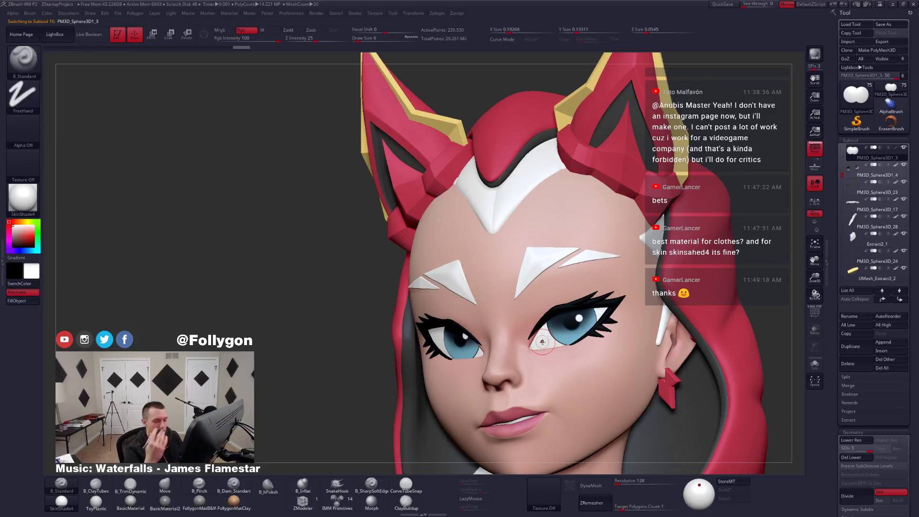
pyautogui.hotkey('alt', 's')
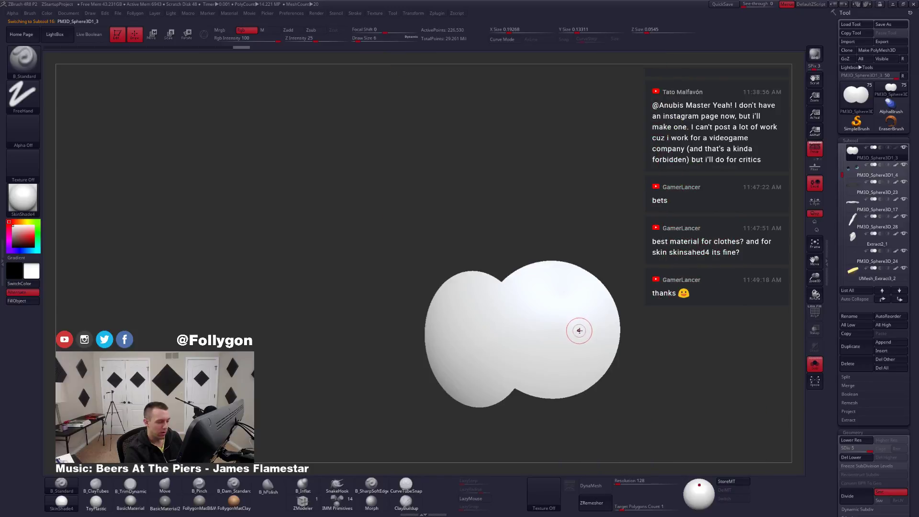
pyautogui.hotkey('shift', 'f')
pyautogui.hotkey('shift', 'f')
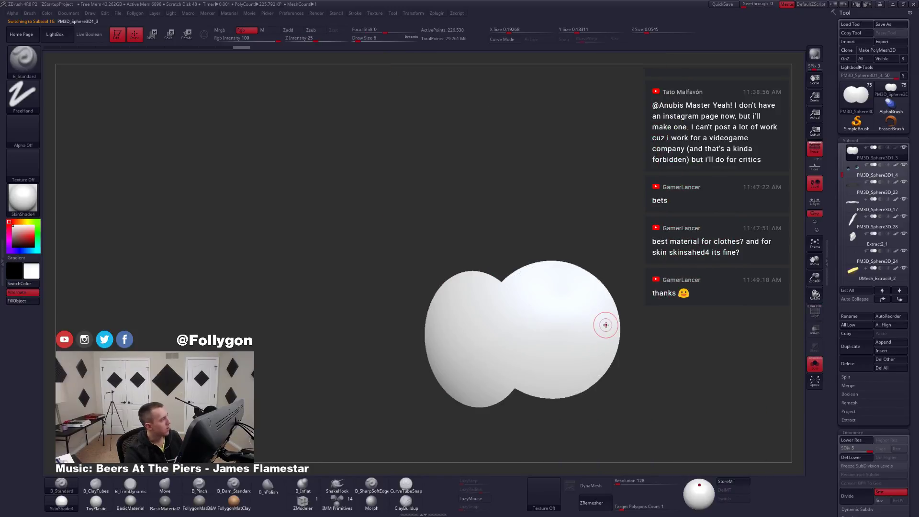
pyautogui.press('space')
pyautogui.press('v')
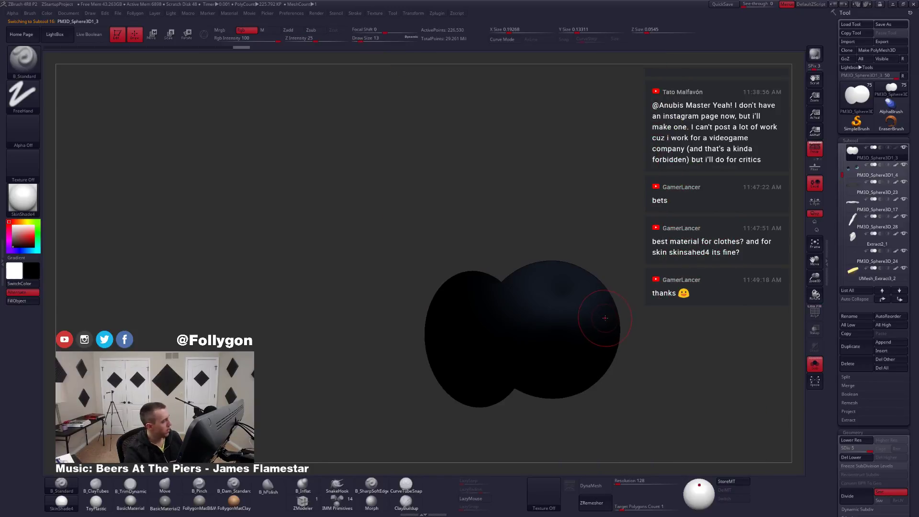
pyautogui.press('v')
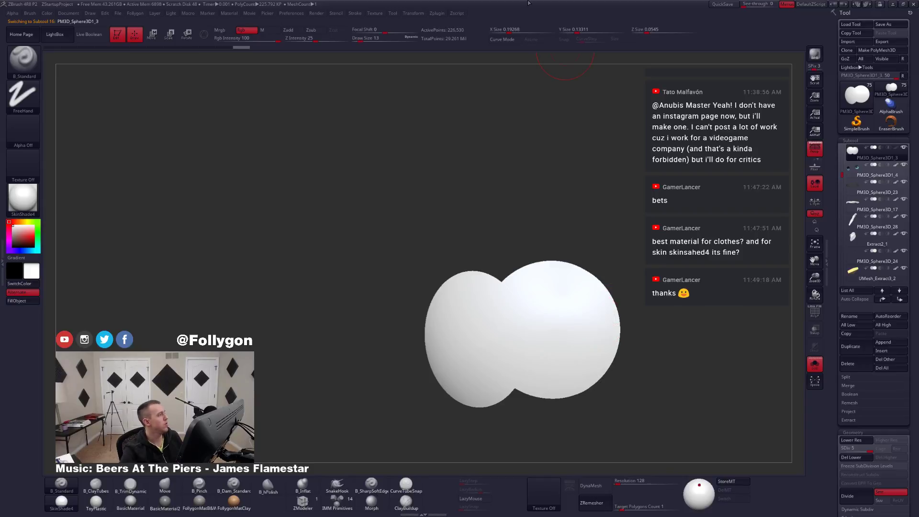
pyautogui.click(220, 30)
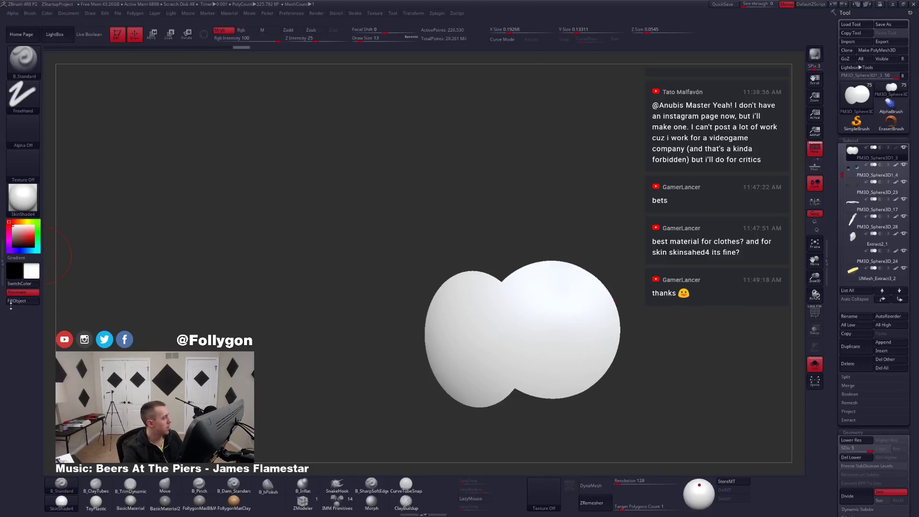
pyautogui.press('v')
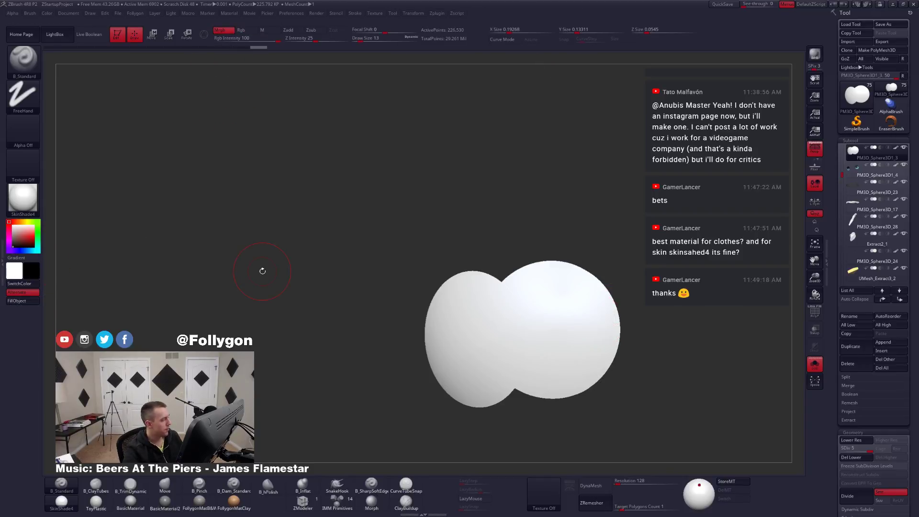
# Try a black paint stroke across the remeshed eyeballs, undo it, and check the eyeballs in the face.
pyautogui.moveTo(517, 307); pyautogui.dragTo(566, 323)
pyautogui.hotkey('ctrl', 'z')
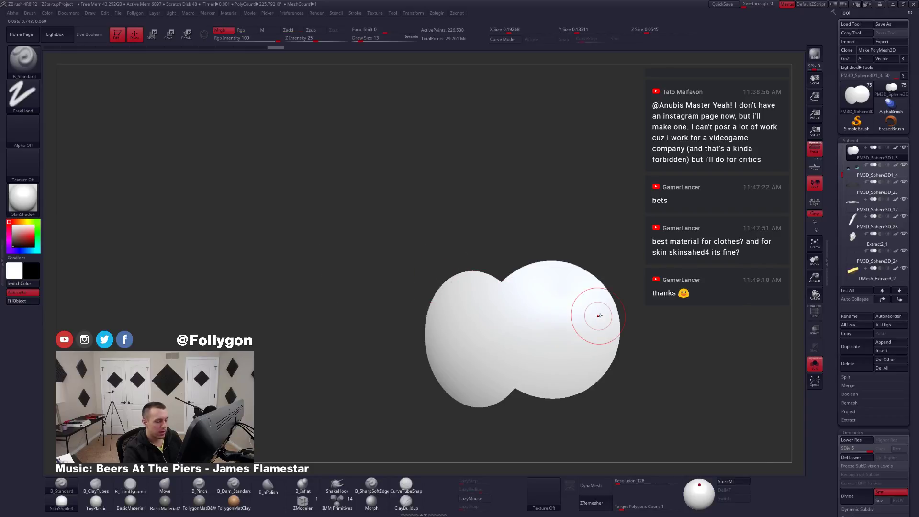
pyautogui.hotkey('shift', 's')
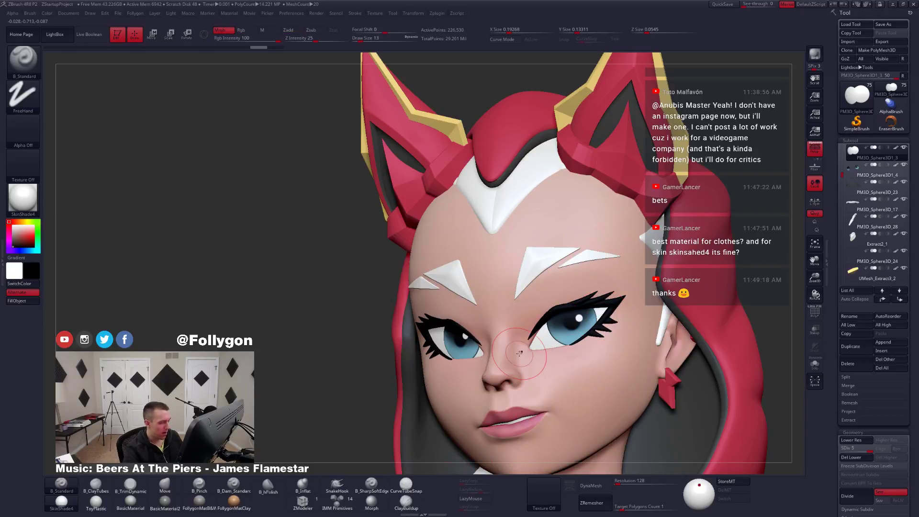
pyautogui.hotkey('shift', 'alt', 's')
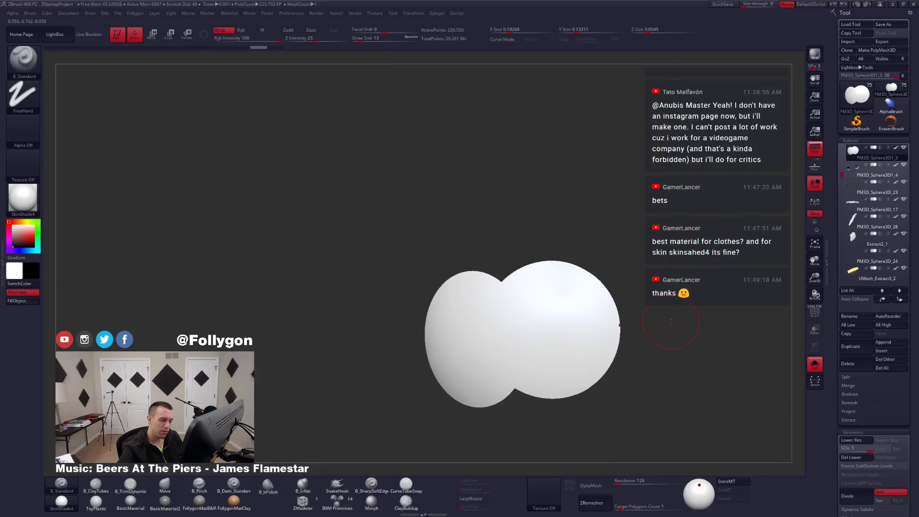
# Hide one remeshed eyeball and lasso-mask the lower part of the other one within the full head.
pyautogui.keyDown('alt'); pyautogui.click(574, 354); pyautogui.keyUp('alt')
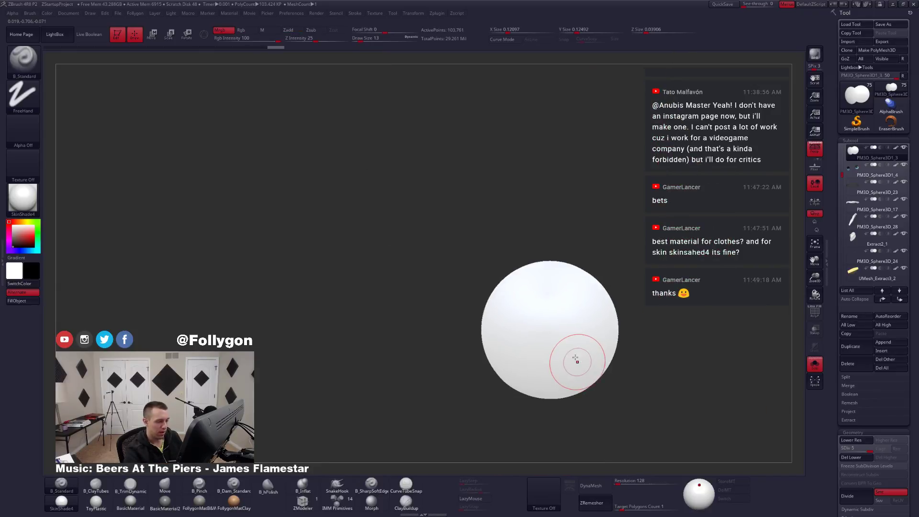
pyautogui.hotkey('shift', 'alt', 's')
pyautogui.press('ctrl')
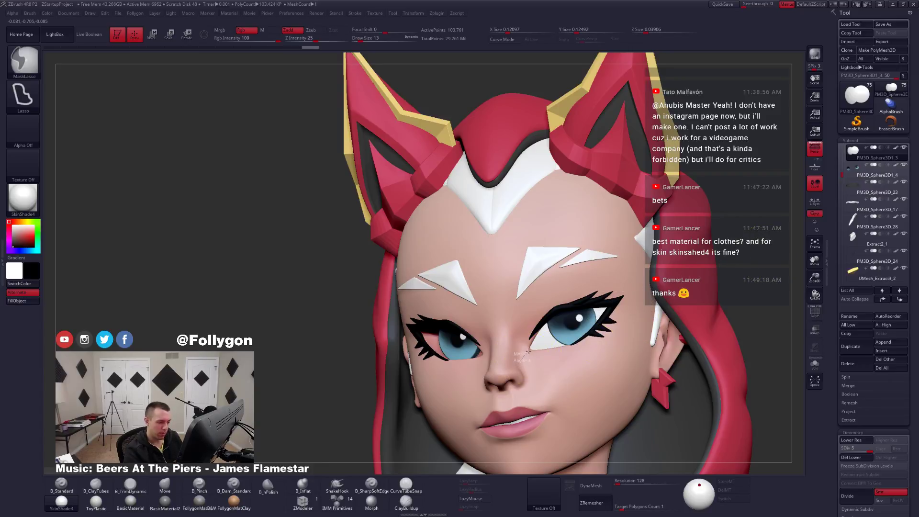
pyautogui.moveTo(541, 337)
pyautogui.mouseDown()
pyautogui.moveTo(653, 293)
pyautogui.moveTo(756, 318)
pyautogui.moveTo(747, 376)
pyautogui.mouseUp()
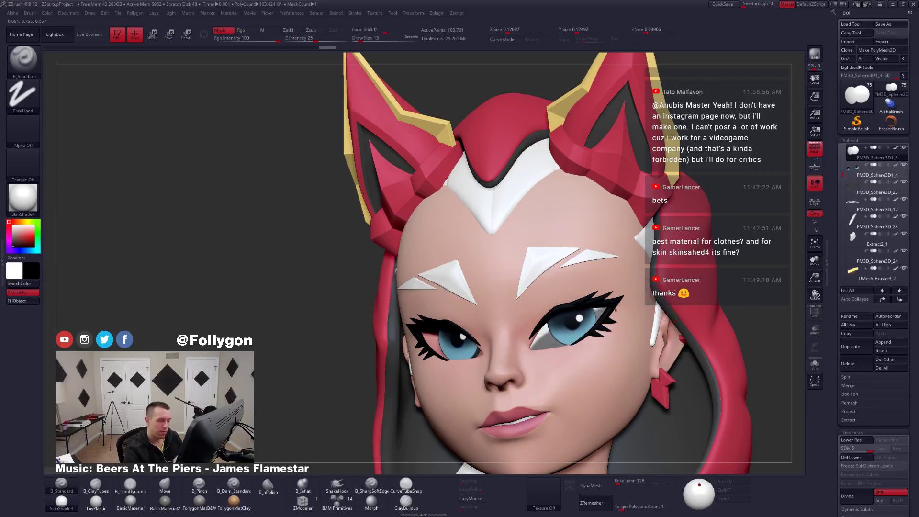
# Switch visibility to the other remeshed eyeball and lasso-mask its lower part within the full head.
pyautogui.keyDown('ctrl'); pyautogui.keyDown('shift'); pyautogui.click(749, 275); pyautogui.keyUp('shift'); pyautogui.keyUp('ctrl')
pyautogui.click(814, 364)
pyautogui.moveTo(562, 353)
pyautogui.mouseDown()
pyautogui.moveTo(522, 371)
pyautogui.moveTo(600, 325)
pyautogui.moveTo(552, 352)
pyautogui.mouseUp()
pyautogui.hotkey('shift', 's')
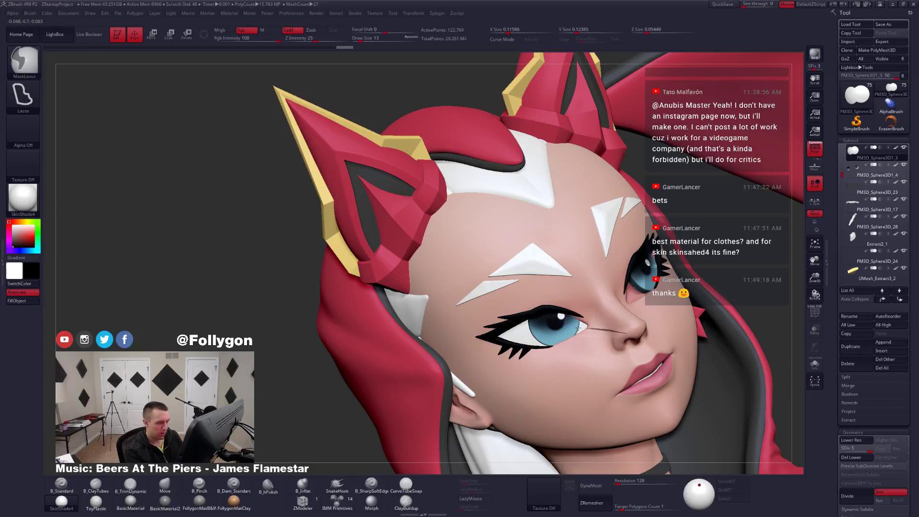
pyautogui.moveTo(532, 328)
pyautogui.keyDown('ctrl'); pyautogui.mouseDown()
pyautogui.moveTo(457, 349)
pyautogui.moveTo(373, 411)
pyautogui.moveTo(314, 422)
pyautogui.moveTo(349, 480)
pyautogui.moveTo(410, 494)
pyautogui.mouseUp(); pyautogui.keyUp('ctrl')
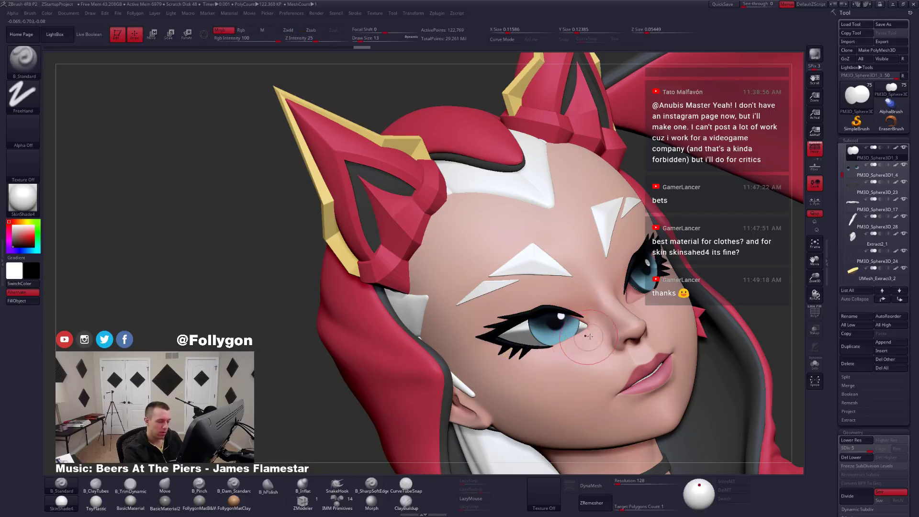
# Show both remeshed eyeballs in isolation and tidy the lasso mask so it fully covers their lower parts.
pyautogui.hotkey('shift', 's')
pyautogui.moveTo(610, 340); pyautogui.dragTo(599, 337, button='right')
pyautogui.keyDown('ctrl'); pyautogui.moveTo(636, 335); pyautogui.dragTo(543, 402); pyautogui.keyUp('ctrl')
pyautogui.moveTo(661, 354); pyautogui.dragTo(640, 364)
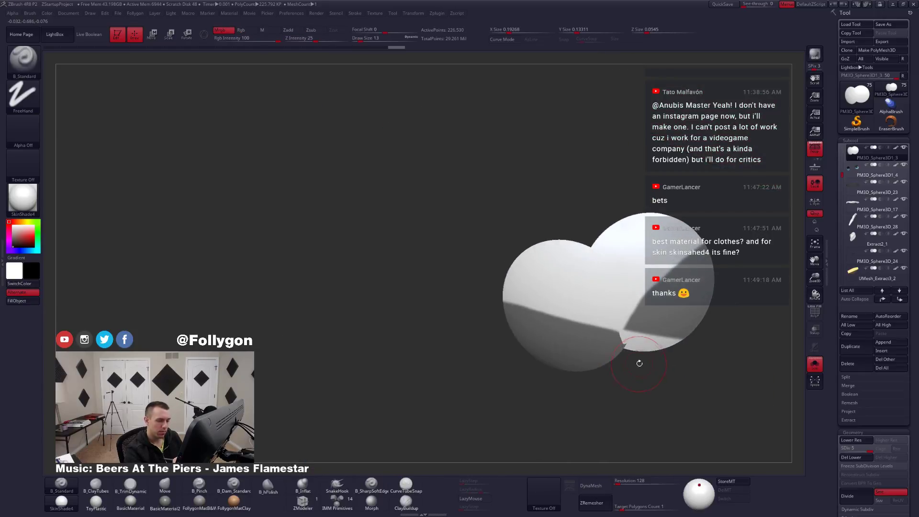
pyautogui.moveTo(622, 333)
pyautogui.mouseDown()
pyautogui.moveTo(632, 314)
pyautogui.moveTo(607, 380)
pyautogui.moveTo(742, 351)
pyautogui.moveTo(718, 306)
pyautogui.mouseUp()
pyautogui.moveTo(653, 327)
pyautogui.keyDown('alt'); pyautogui.mouseDown(button='right')
pyautogui.moveTo(574, 362)
pyautogui.moveTo(582, 359)
pyautogui.mouseUp(button='right'); pyautogui.keyUp('alt')
pyautogui.keyDown('ctrl'); pyautogui.click(656, 317); pyautogui.keyUp('ctrl')
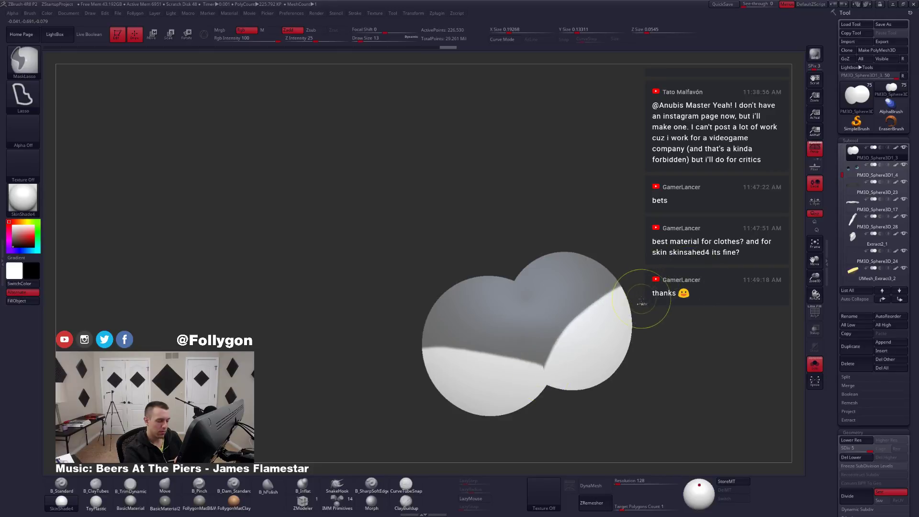
pyautogui.keyDown('ctrl'); pyautogui.click(653, 304); pyautogui.keyUp('ctrl')
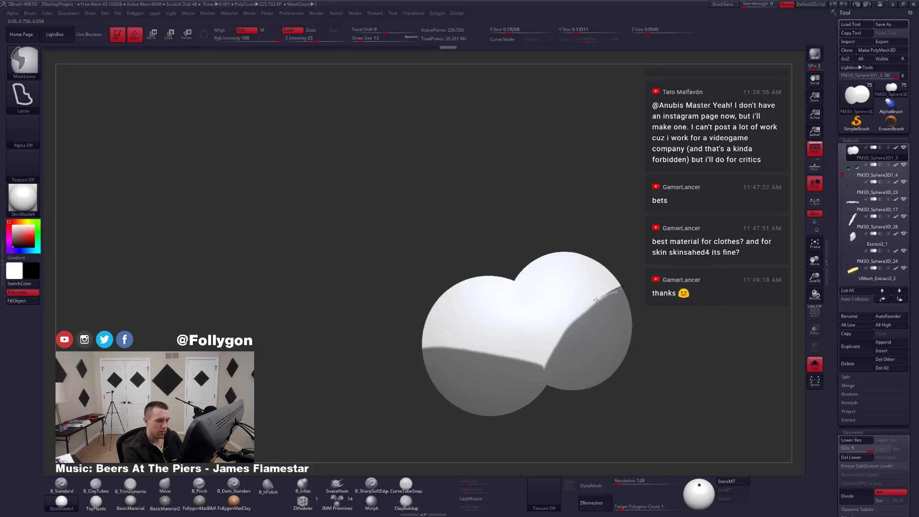
pyautogui.moveTo(569, 322)
pyautogui.keyDown('ctrl'); pyautogui.mouseDown()
pyautogui.moveTo(534, 392)
pyautogui.moveTo(603, 447)
pyautogui.moveTo(641, 306)
pyautogui.mouseUp(); pyautogui.keyUp('ctrl')
pyautogui.moveTo(576, 353); pyautogui.dragTo(572, 383, button='right')
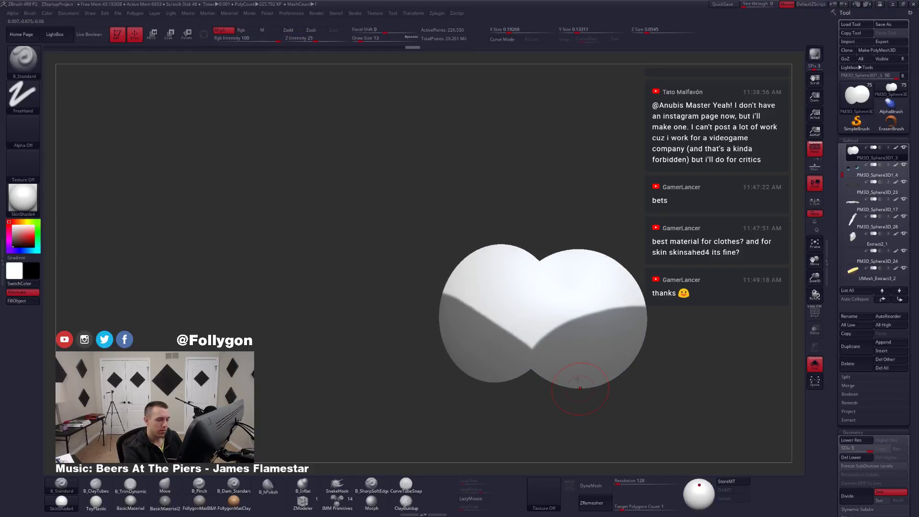
# Adjust the eyeball lasso mask against the eye opening in the full head, invert it, and check it in isolation.
pyautogui.hotkey('alt', 's')
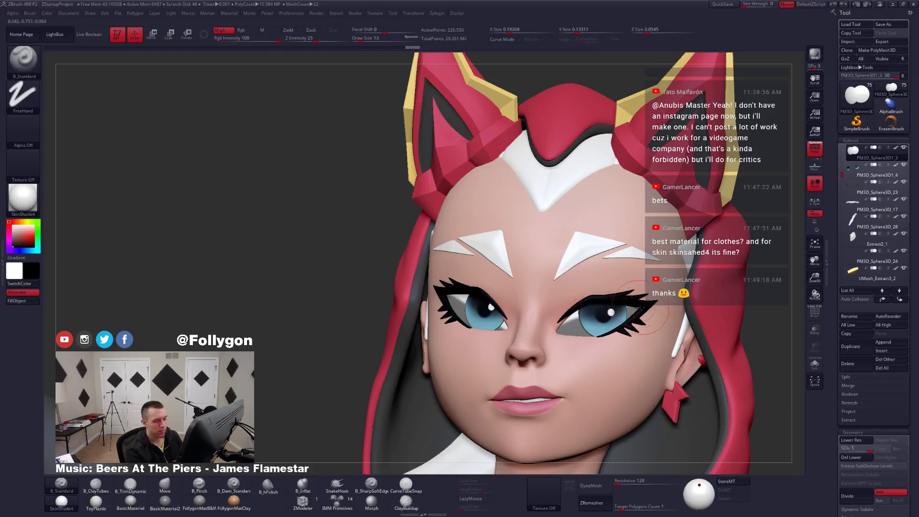
pyautogui.press('ctrl')
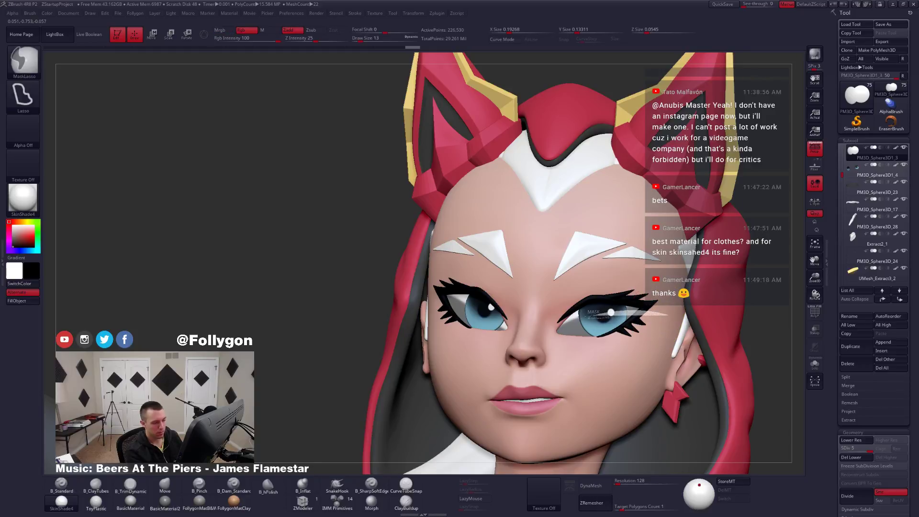
pyautogui.moveTo(584, 317)
pyautogui.keyDown('ctrl'); pyautogui.mouseDown()
pyautogui.moveTo(534, 295)
pyautogui.moveTo(780, 273)
pyautogui.mouseUp(); pyautogui.keyUp('ctrl')
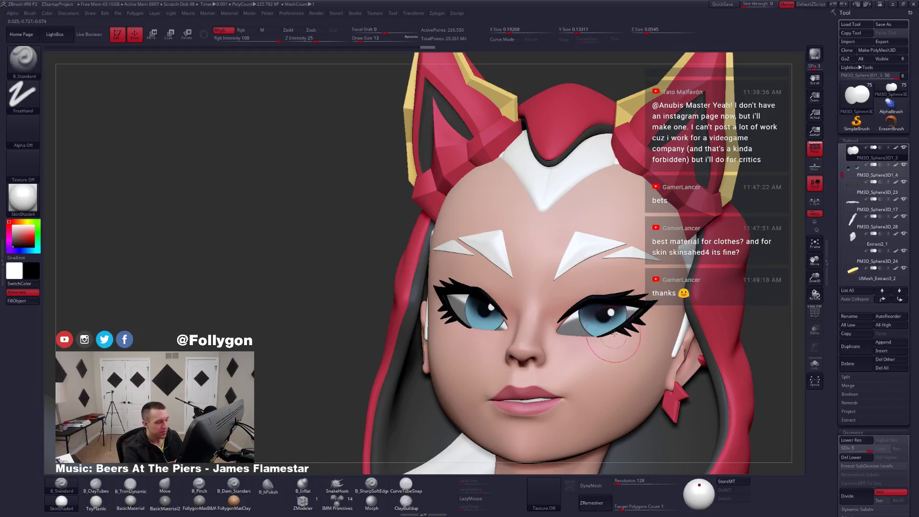
pyautogui.moveTo(614, 333); pyautogui.dragTo(689, 330, button='right')
pyautogui.keyDown('ctrl'); pyautogui.moveTo(722, 288); pyautogui.dragTo(718, 292); pyautogui.keyUp('ctrl')
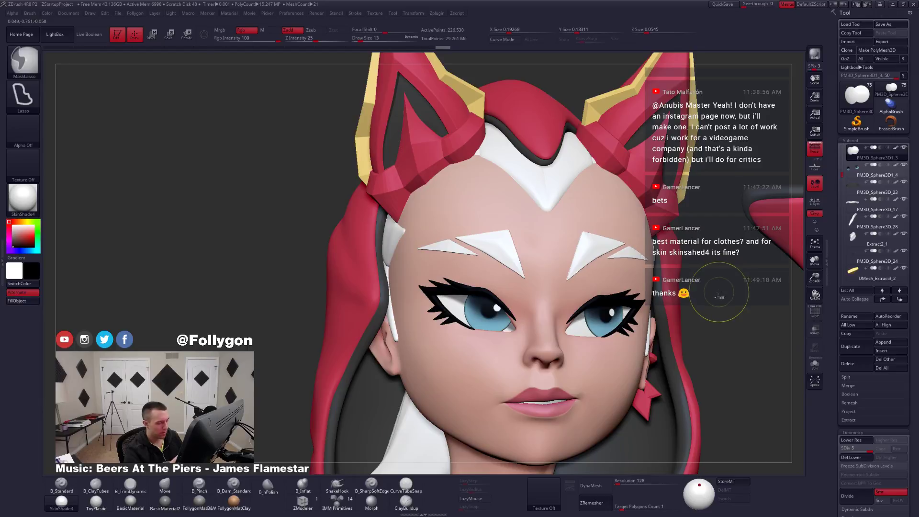
pyautogui.hotkey('shift', 's')
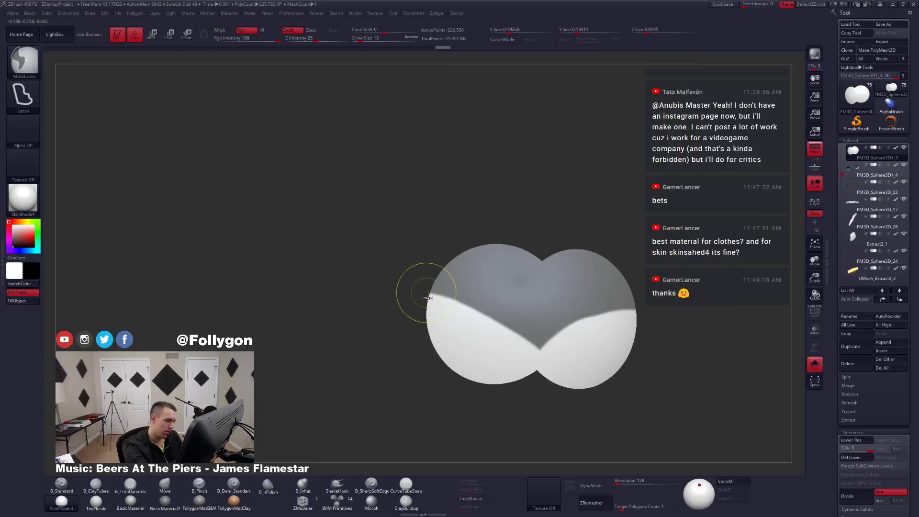
pyautogui.moveTo(453, 300)
pyautogui.keyDown('ctrl'); pyautogui.mouseDown()
pyautogui.moveTo(507, 302)
pyautogui.moveTo(453, 229)
pyautogui.mouseUp(); pyautogui.keyUp('ctrl')
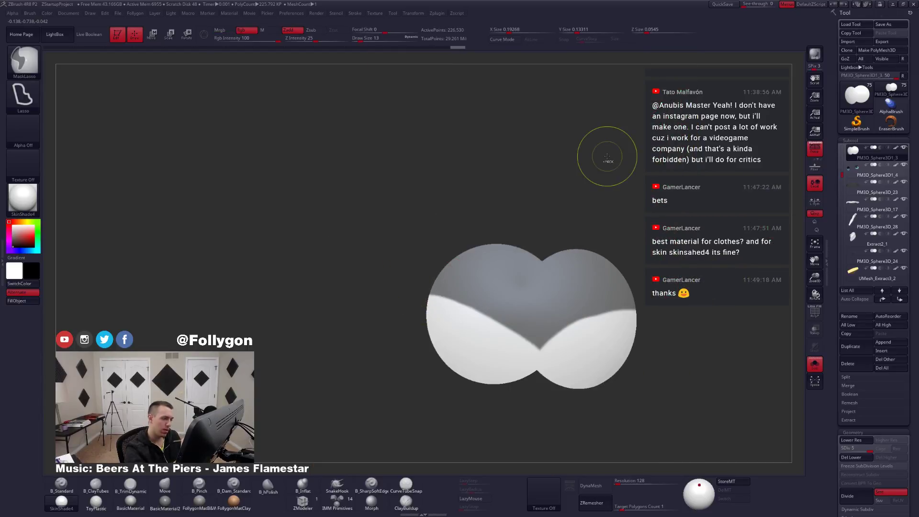
# Lower the eyeballs to subdivision level 3, blur the mask edge, and compare both mask directions before checking them in the face.
pyautogui.moveTo(625, 324)
pyautogui.mouseDown(button='right')
pyautogui.moveTo(582, 351)
pyautogui.moveTo(580, 365)
pyautogui.moveTo(594, 324)
pyautogui.mouseUp(button='right')
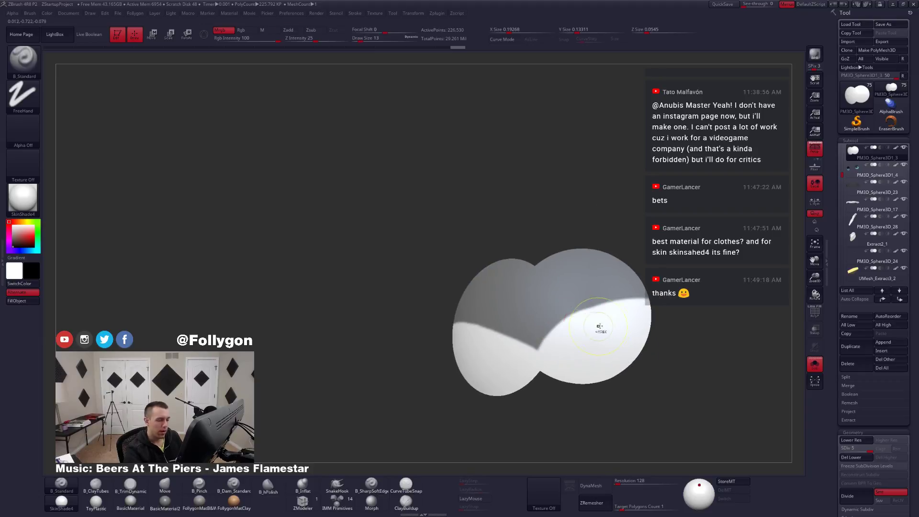
pyautogui.hotkey('ctrl', 'i')
pyautogui.hotkey('shift', 'd')
pyautogui.hotkey('shift', 'd')
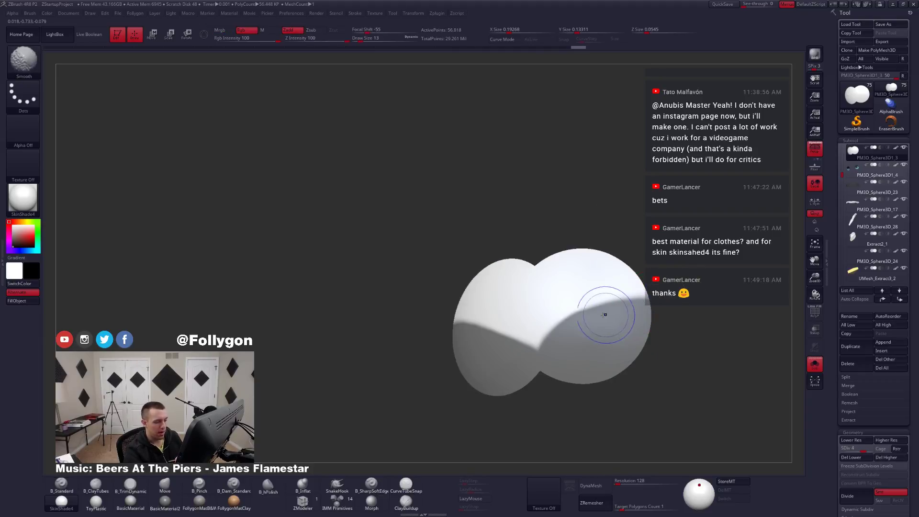
pyautogui.keyDown('ctrl'); pyautogui.click(609, 325); pyautogui.keyUp('ctrl')
pyautogui.keyDown('ctrl'); pyautogui.click(612, 327); pyautogui.keyUp('ctrl')
pyautogui.keyDown('ctrl'); pyautogui.click(660, 323); pyautogui.keyUp('ctrl')
pyautogui.keyDown('ctrl'); pyautogui.click(626, 330); pyautogui.keyUp('ctrl')
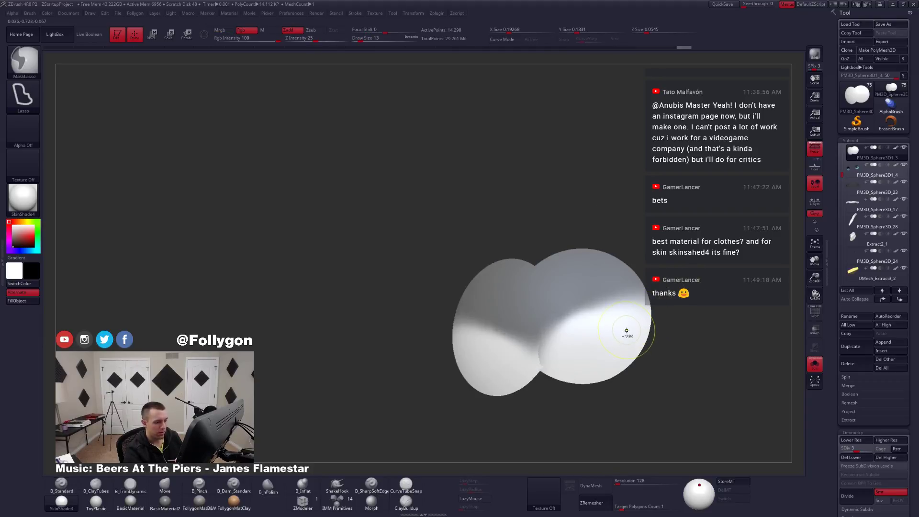
pyautogui.hotkey('ctrl', 'i')
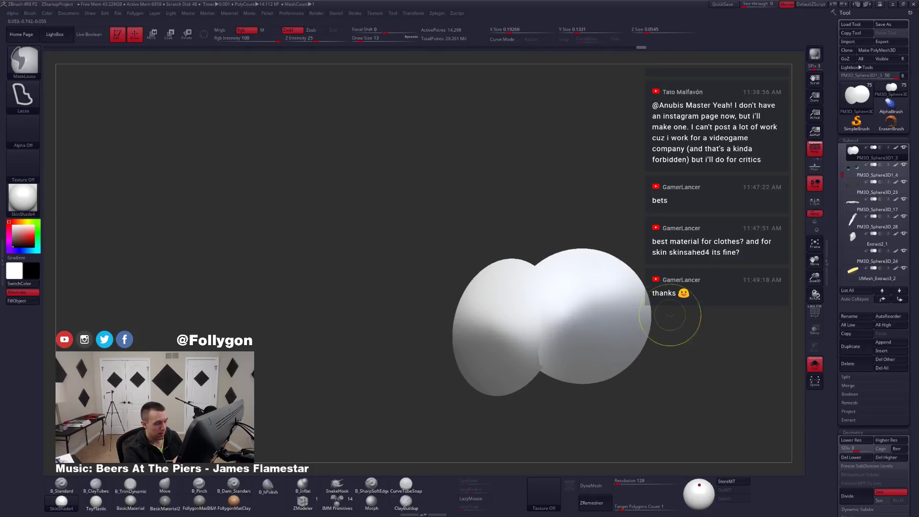
pyautogui.hotkey('ctrl', 'i')
pyautogui.hotkey('shift', 's')
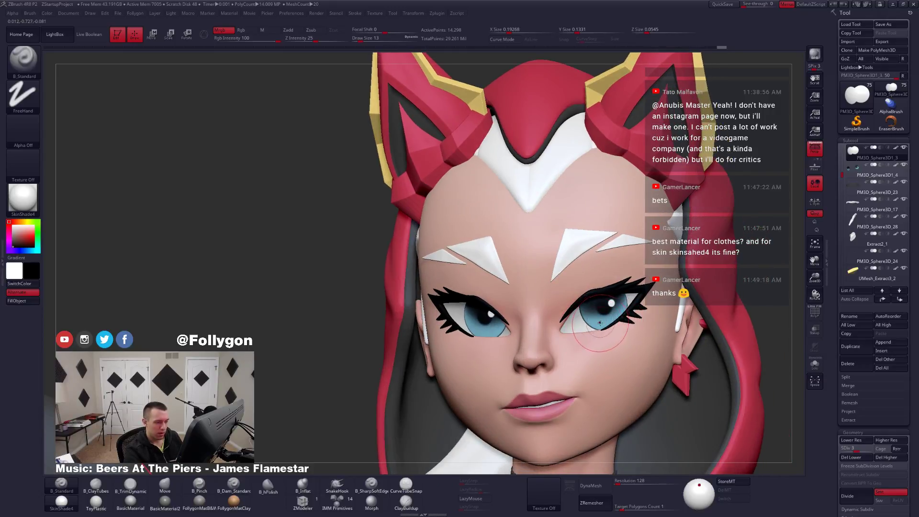
# Isolate the eyeballs at subdivision level 5, refine the soft mask edge, and invert the mask to protect the lower parts.
pyautogui.hotkey('ctrl', 'shift', 's')
pyautogui.press('d')
pyautogui.press('d')
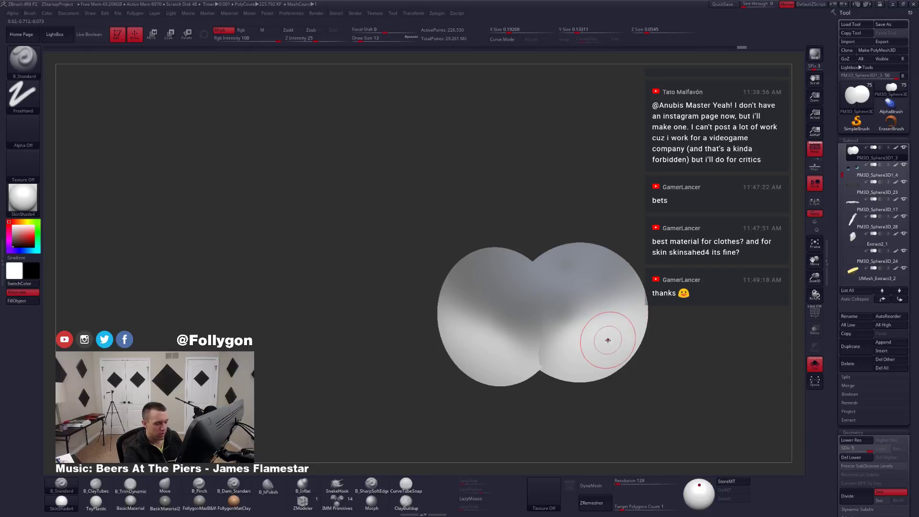
pyautogui.press('ctrl')
pyautogui.keyDown('ctrl'); pyautogui.keyDown('alt'); pyautogui.click(609, 340); pyautogui.keyUp('alt'); pyautogui.keyUp('ctrl')
pyautogui.keyDown('ctrl'); pyautogui.click(607, 341); pyautogui.keyUp('ctrl')
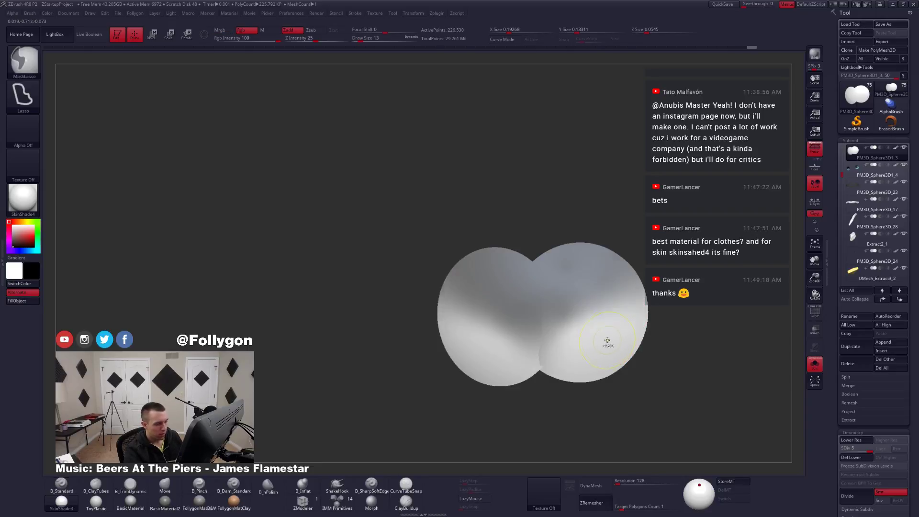
pyautogui.keyDown('ctrl'); pyautogui.click(654, 310); pyautogui.keyUp('ctrl')
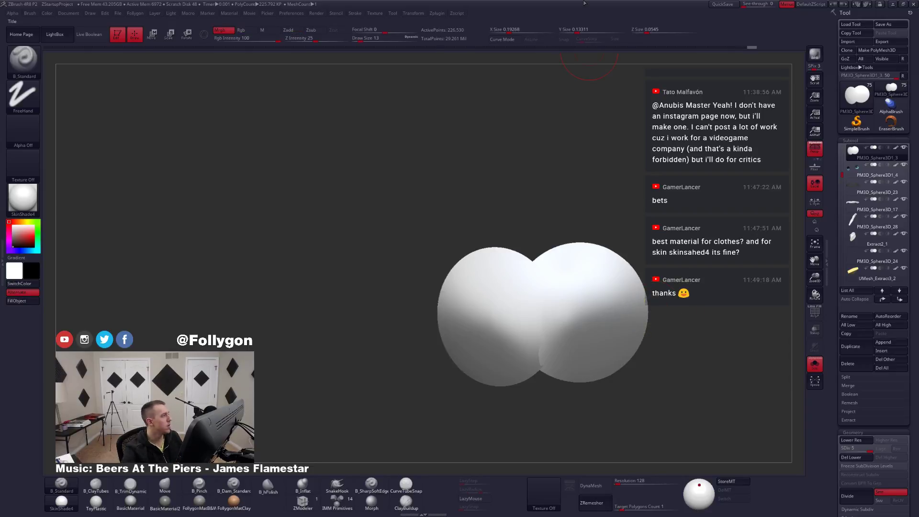
# Try filling the unmasked upper part of the eyeballs with black, check it in the face, and undo the fill.
pyautogui.click(19, 301)
pyautogui.hotkey('alt', 's')
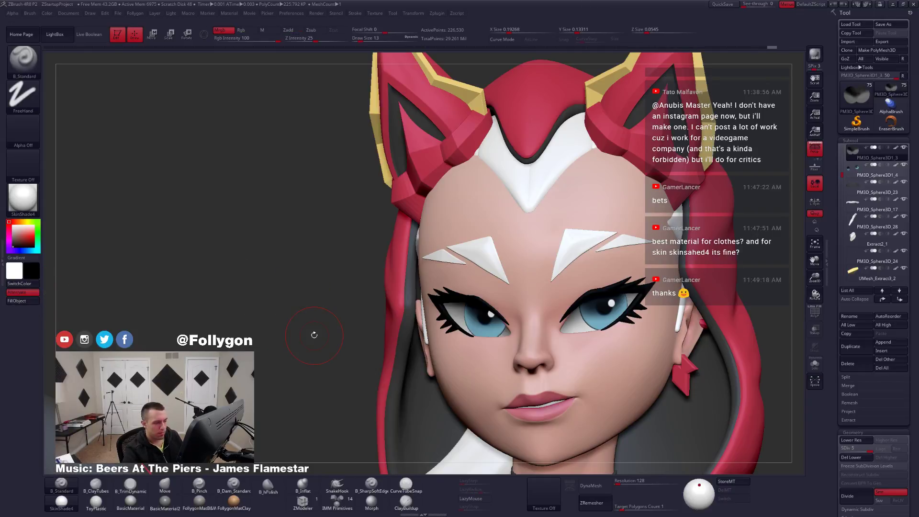
pyautogui.hotkey('alt', 's')
pyautogui.hotkey('ctrl', 'z')
pyautogui.hotkey('ctrl', 'z')
# Try a black fill on the unmasked eyeball area at Rgb Intensity 60, clear the mask, and check it in the face.
pyautogui.press('space')
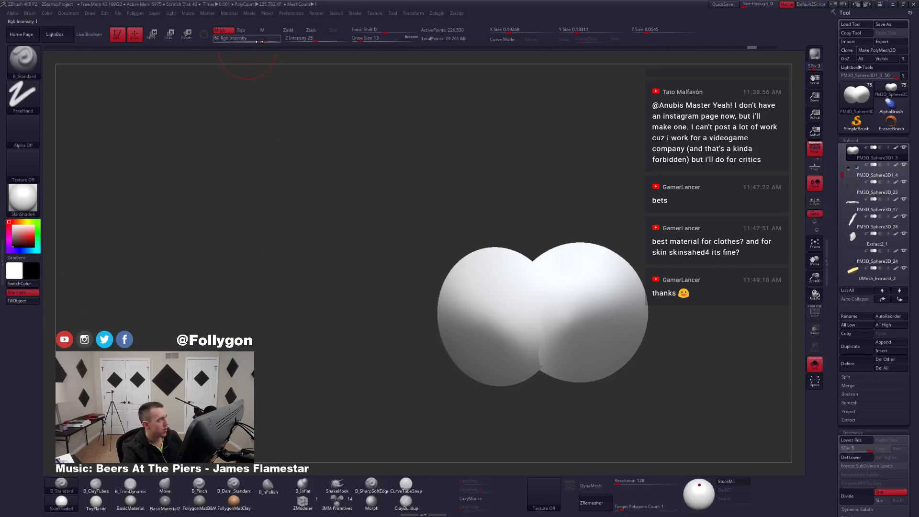
pyautogui.click(16, 302)
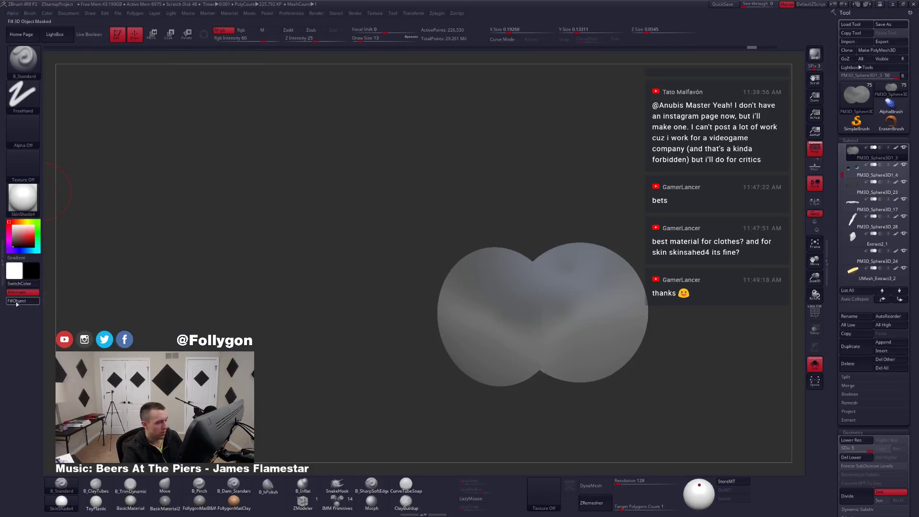
pyautogui.keyDown('ctrl'); pyautogui.moveTo(281, 290); pyautogui.dragTo(305, 307); pyautogui.keyUp('ctrl')
pyautogui.hotkey('alt', 's')
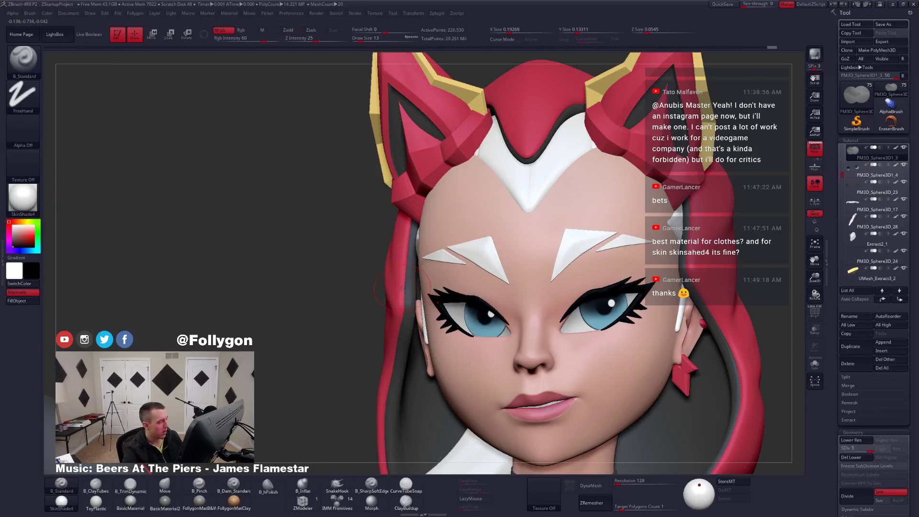
pyautogui.click(244, 31)
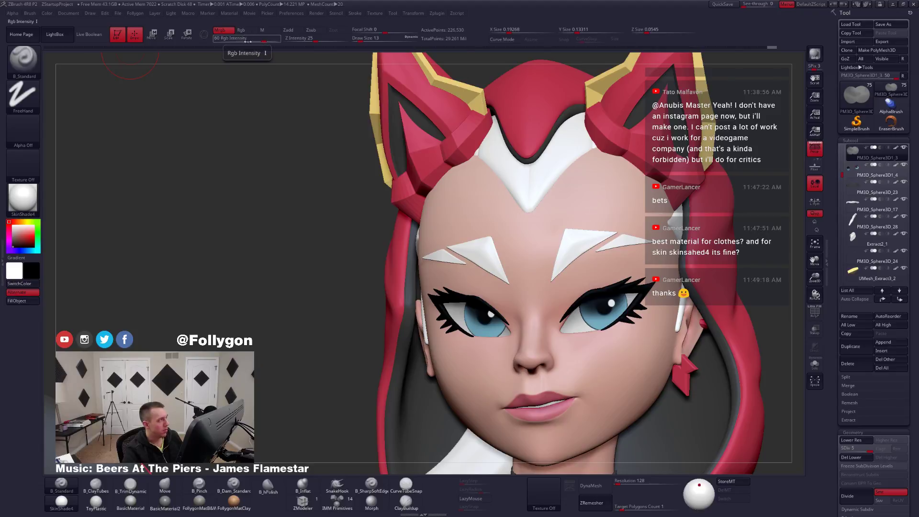
pyautogui.press('ctrl')
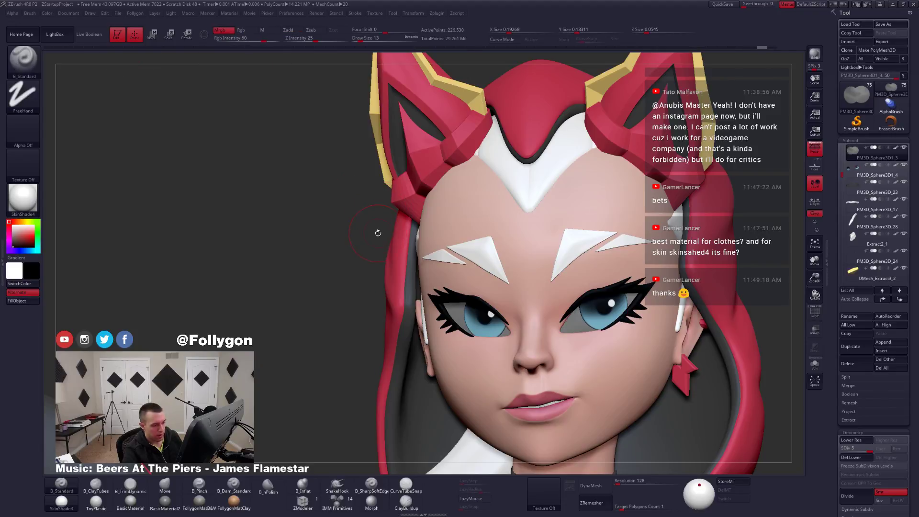
# Restore the white unmasked eyeballs, set Rgb Intensity to 7, and undo a test stroke before showing the full head.
pyautogui.hotkey('alt', 's')
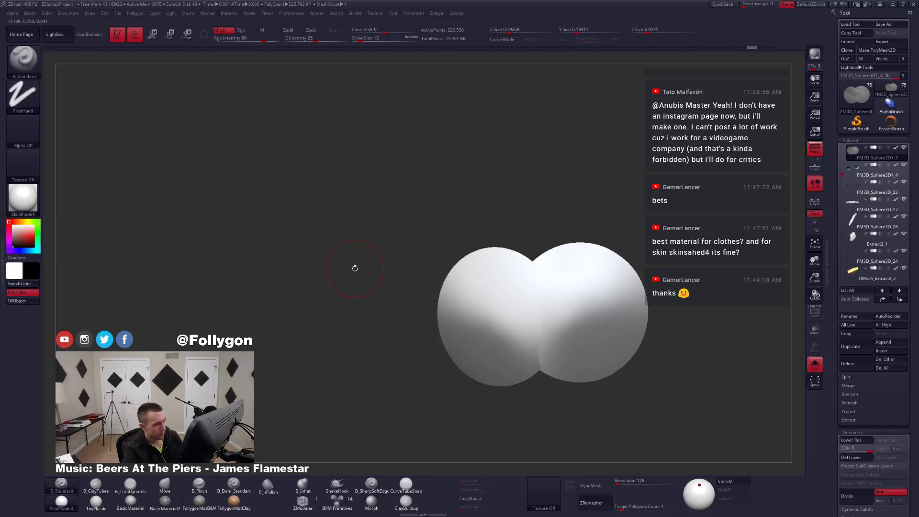
pyautogui.keyDown('ctrl'); pyautogui.click(353, 321); pyautogui.keyUp('ctrl')
pyautogui.press('space')
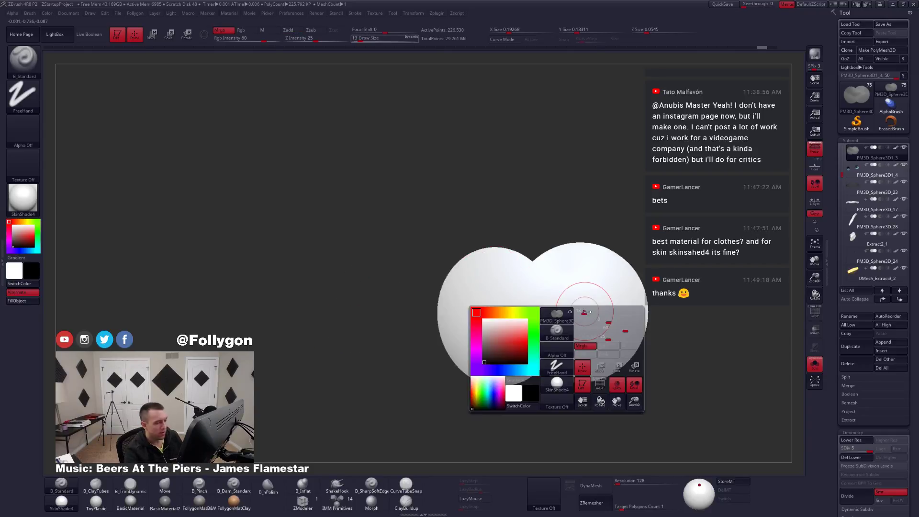
pyautogui.moveTo(594, 330)
pyautogui.mouseDown()
pyautogui.moveTo(579, 330)
pyautogui.moveTo(591, 320)
pyautogui.moveTo(620, 345)
pyautogui.mouseUp()
pyautogui.hotkey('ctrl', 'z')
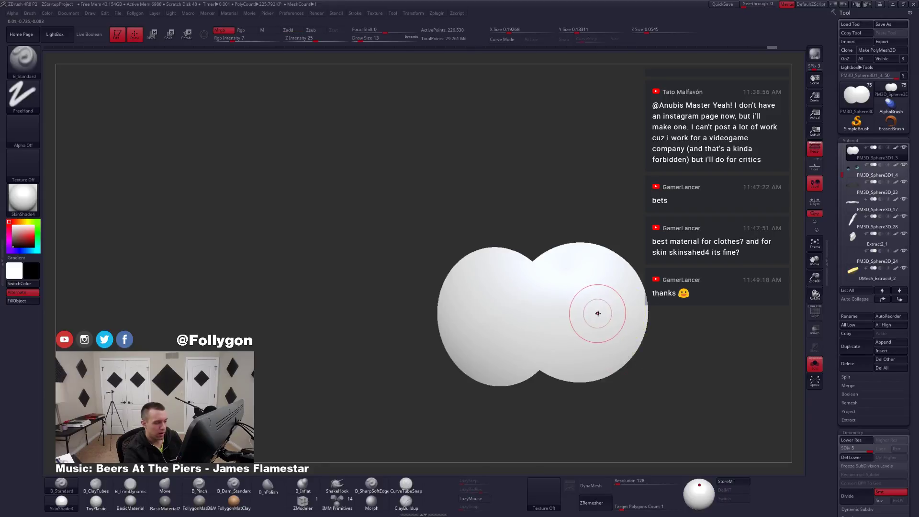
pyautogui.moveTo(597, 311); pyautogui.dragTo(561, 328, button='right')
pyautogui.hotkey('shift', 's')
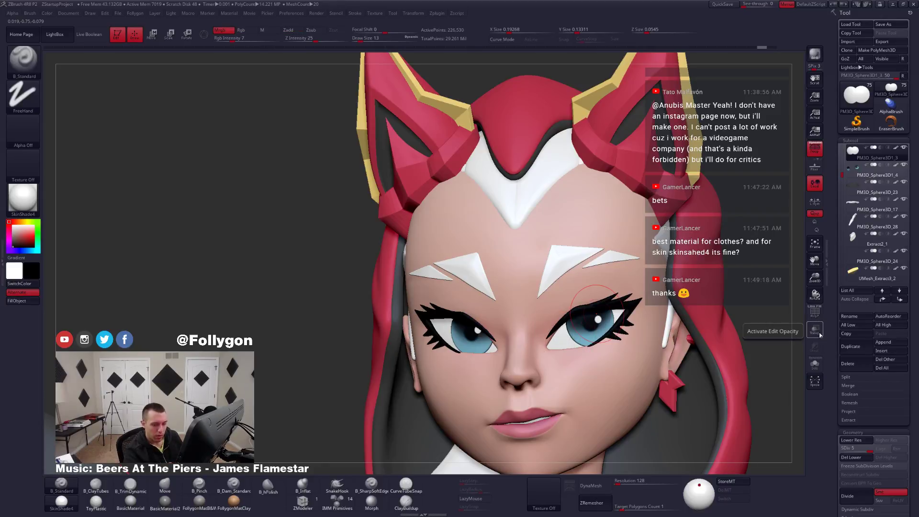
# Turn on transparency with ghost display for the surrounding head and set the draw size to 9.
pyautogui.click(814, 330)
pyautogui.click(814, 346)
pyautogui.press('space')
pyautogui.moveTo(573, 326); pyautogui.dragTo(570, 327)
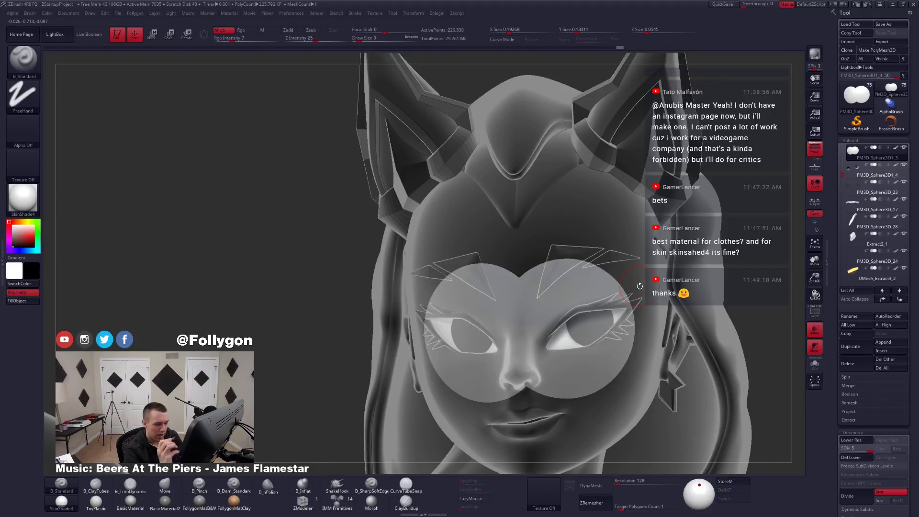
# Paint a soft black shadow on the upper part of one eyeball, just above the iris beneath the upper eyelid.
pyautogui.hotkey('alt', 's')
pyautogui.hotkey('alt', 's')
pyautogui.moveTo(625, 283); pyautogui.dragTo(613, 337)
pyautogui.moveTo(612, 338)
pyautogui.mouseDown(button='right')
pyautogui.moveTo(663, 335)
pyautogui.moveTo(672, 326)
pyautogui.moveTo(598, 318)
pyautogui.moveTo(593, 292)
pyautogui.mouseUp(button='right')
pyautogui.moveTo(577, 276); pyautogui.dragTo(603, 284)
# Toggle the ghost and transparency displays to check the painted shadow against the eyelid, leaving both on.
pyautogui.click(814, 347)
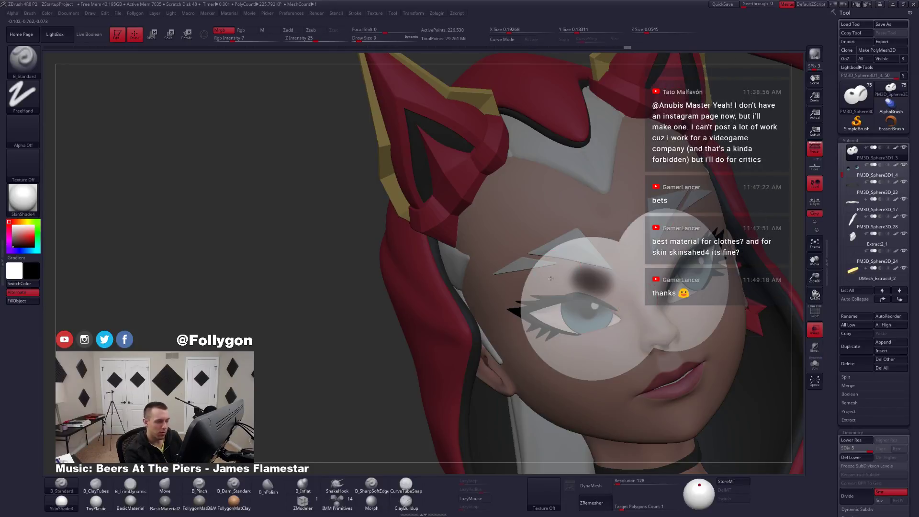
pyautogui.click(814, 348)
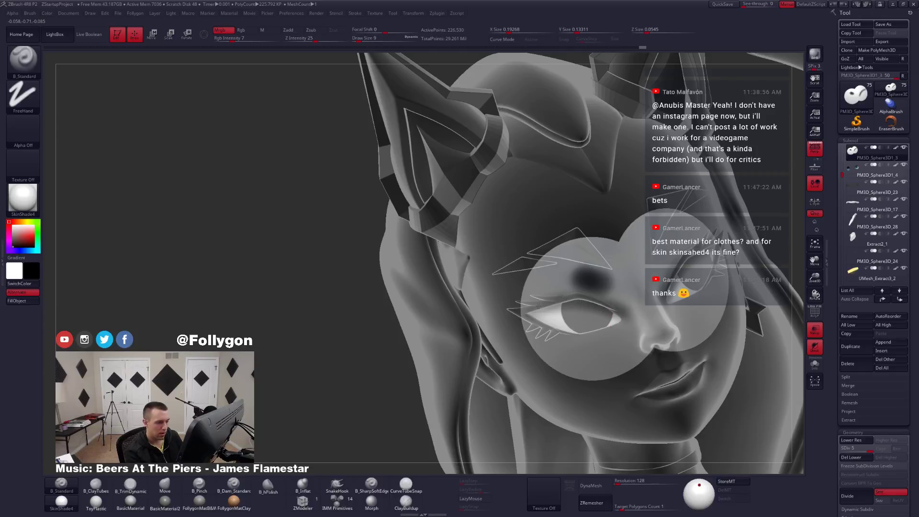
pyautogui.click(817, 333)
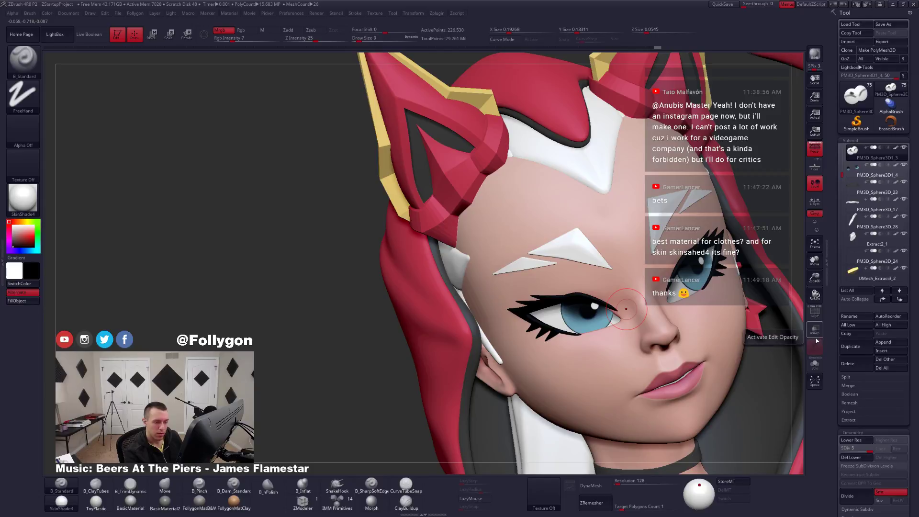
pyautogui.click(814, 334)
pyautogui.keyDown('alt'); pyautogui.moveTo(731, 282); pyautogui.dragTo(603, 351, button='right'); pyautogui.keyUp('alt')
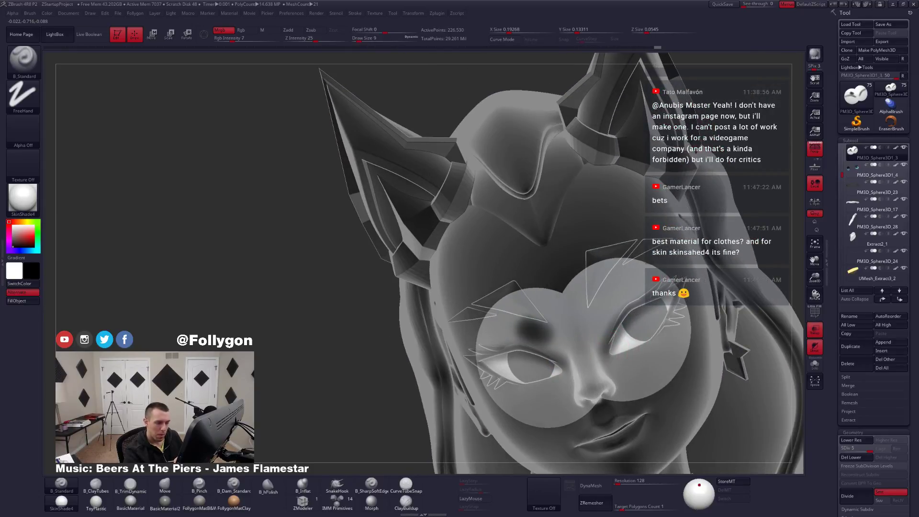
# Turn off the transparency display so the head shows solid and in colour around the eyes.
pyautogui.moveTo(667, 302); pyautogui.dragTo(695, 304, button='right')
pyautogui.moveTo(484, 364); pyautogui.dragTo(486, 360, button='right')
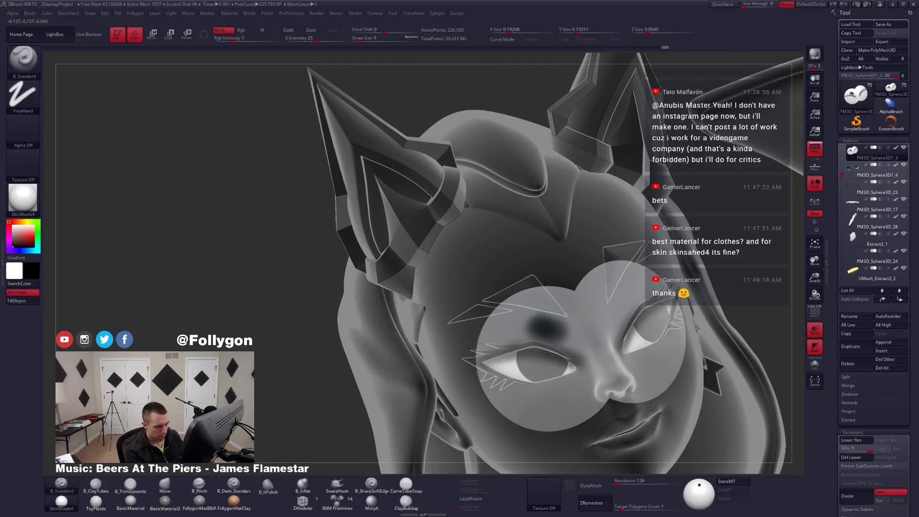
pyautogui.click(815, 332)
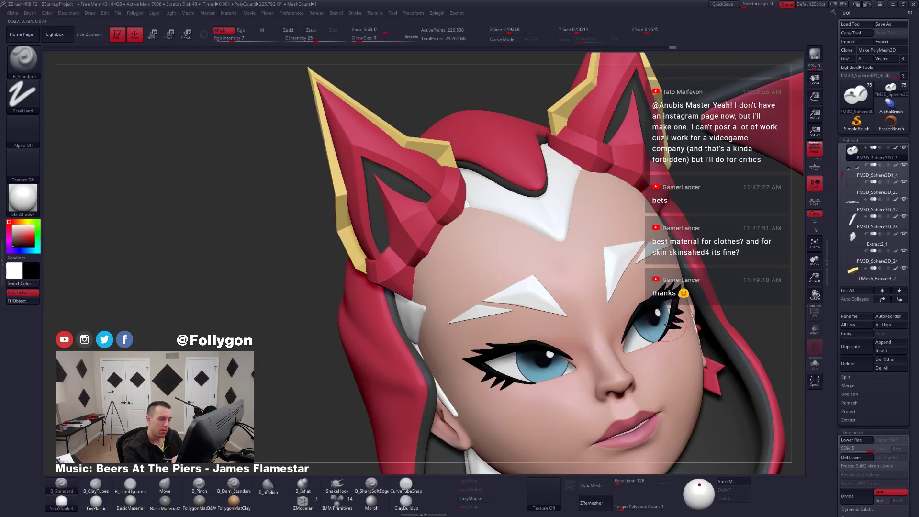
# Isolate the eyeballs and paint a soft black shadow band across the upper eyeball at Rgb Intensity 5 and draw size 12.
pyautogui.hotkey('shift', 's')
pyautogui.moveTo(625, 358)
pyautogui.keyDown('shift'); pyautogui.mouseDown(button='right')
pyautogui.moveTo(603, 359)
pyautogui.moveTo(631, 357)
pyautogui.moveTo(622, 348)
pyautogui.mouseUp(button='right'); pyautogui.keyUp('shift')
pyautogui.hotkey('shift', 'alt', 's')
pyautogui.hotkey('shift', 's')
pyautogui.press('space')
pyautogui.moveTo(584, 332)
pyautogui.mouseDown()
pyautogui.moveTo(596, 346)
pyautogui.moveTo(572, 336)
pyautogui.moveTo(599, 305)
pyautogui.moveTo(642, 284)
pyautogui.moveTo(663, 286)
pyautogui.mouseUp()
pyautogui.press('space')
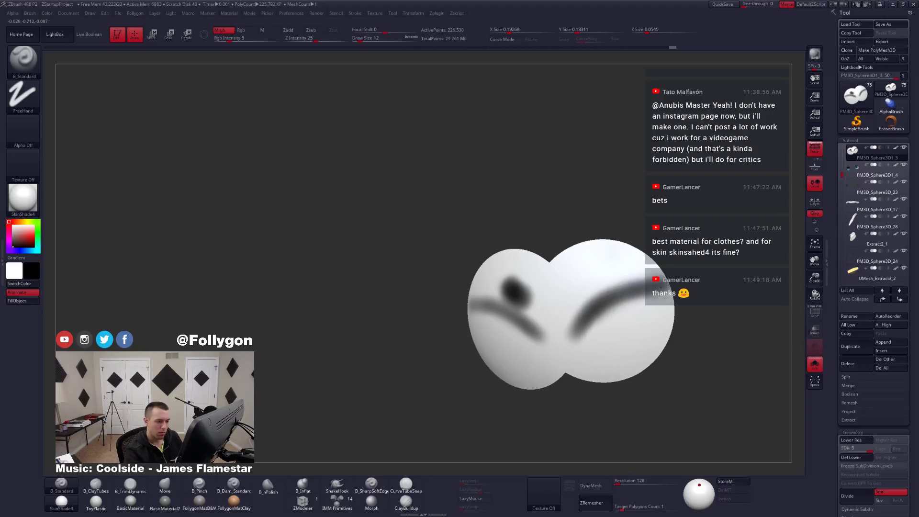
# Darken and extend the eyeballs' shadow bands toward their inner and outer ends.
pyautogui.moveTo(588, 314); pyautogui.dragTo(569, 336)
pyautogui.moveTo(643, 313); pyautogui.dragTo(689, 311, button='right')
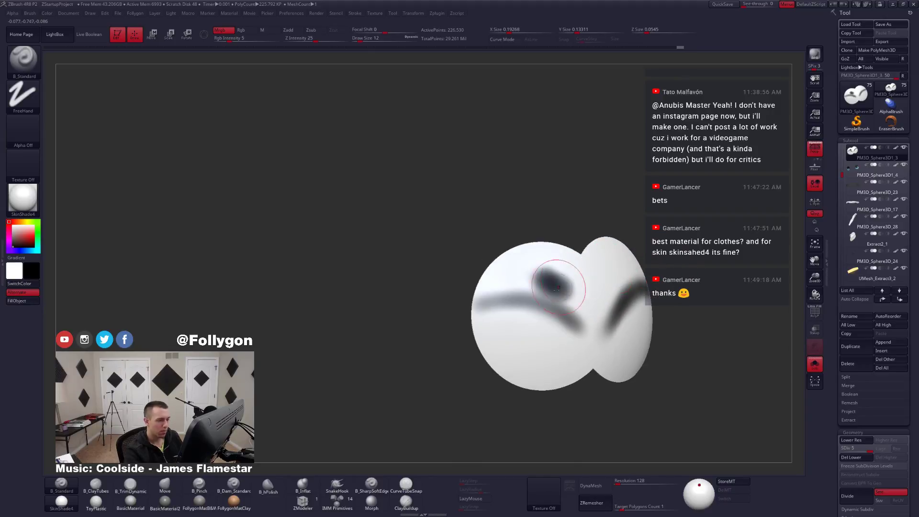
pyautogui.moveTo(559, 283)
pyautogui.mouseDown(button='right')
pyautogui.moveTo(522, 332)
pyautogui.moveTo(533, 339)
pyautogui.moveTo(510, 369)
pyautogui.moveTo(484, 356)
pyautogui.mouseUp(button='right')
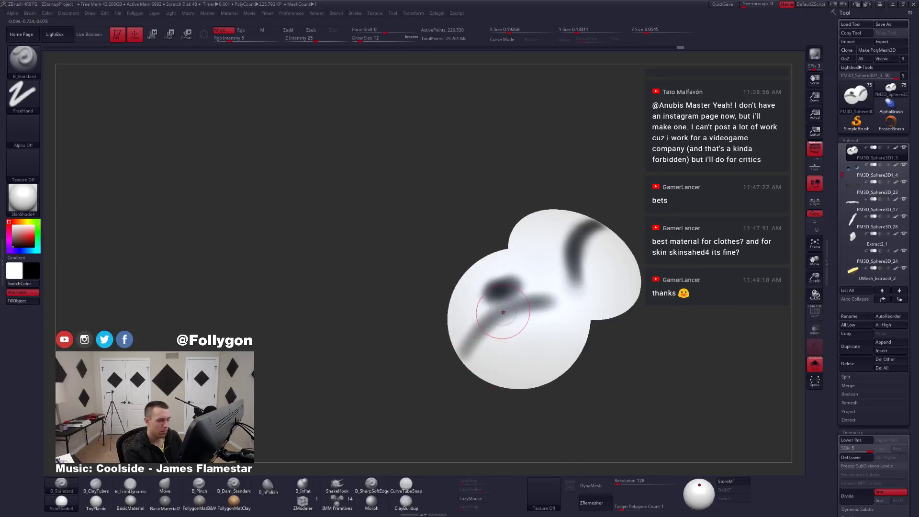
pyautogui.moveTo(502, 318); pyautogui.dragTo(505, 331, button='right')
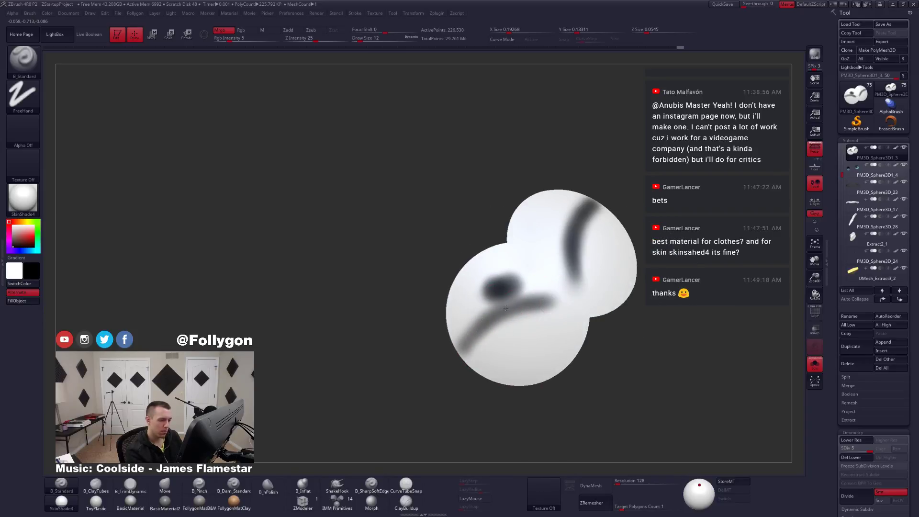
pyautogui.moveTo(533, 300); pyautogui.dragTo(550, 299)
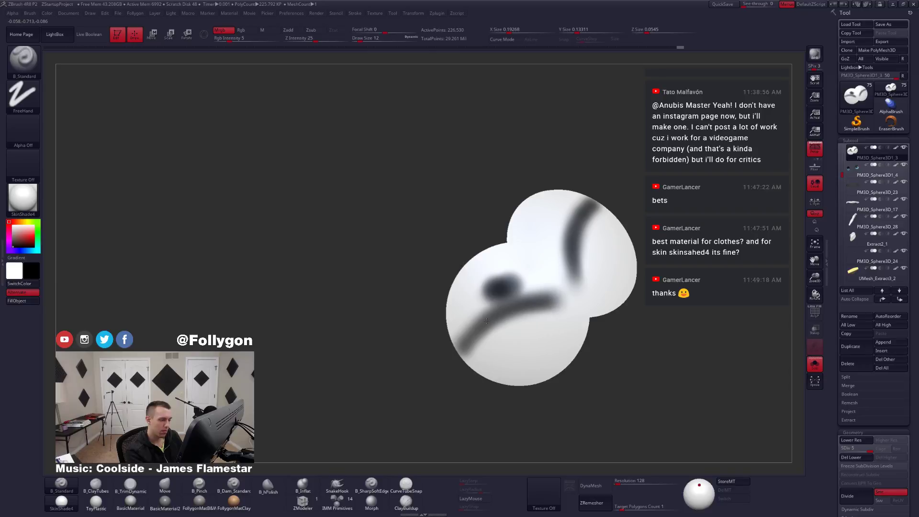
pyautogui.moveTo(479, 325); pyautogui.dragTo(459, 354)
pyautogui.moveTo(541, 299); pyautogui.dragTo(557, 305, button='right')
# Show the full head and check the painted shadows beneath the upper eyelids from the front.
pyautogui.hotkey('shift', 's')
pyautogui.moveTo(590, 343)
pyautogui.mouseDown(button='right')
pyautogui.moveTo(545, 338)
pyautogui.moveTo(613, 328)
pyautogui.mouseUp(button='right')
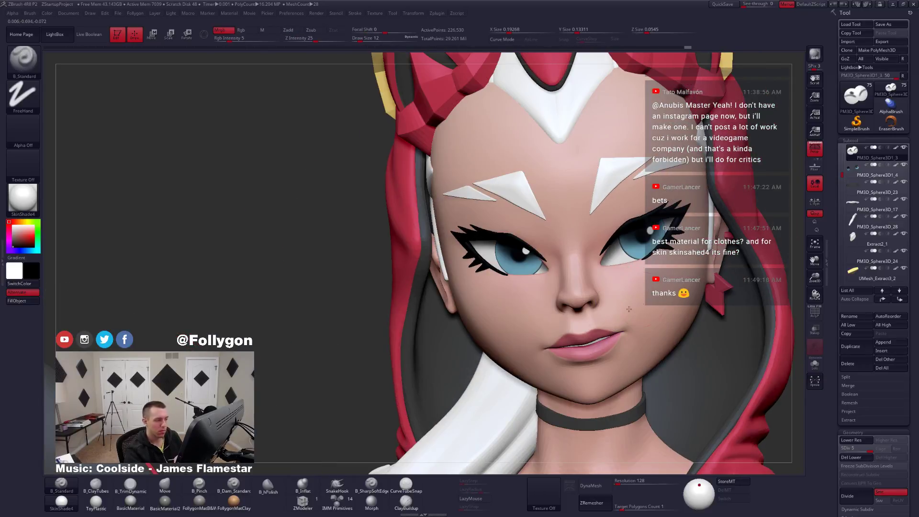
pyautogui.keyDown('alt'); pyautogui.moveTo(637, 292); pyautogui.dragTo(600, 329, button='right'); pyautogui.keyUp('alt')
# Isolate the eyeballs and paint white over the stray dark spot above one shadow band, comparing against the full head.
pyautogui.hotkey('ctrl', 'shift', 's')
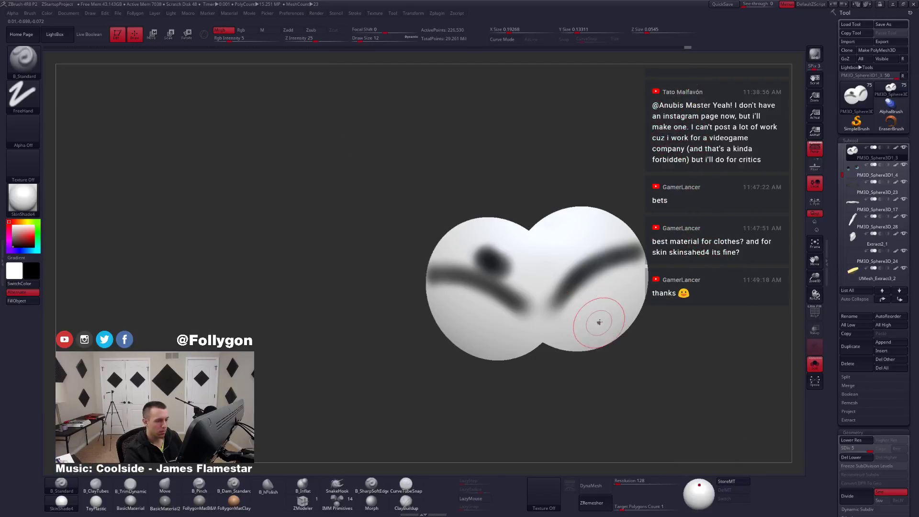
pyautogui.moveTo(494, 245)
pyautogui.keyDown('shift'); pyautogui.mouseDown()
pyautogui.moveTo(483, 258)
pyautogui.moveTo(497, 263)
pyautogui.moveTo(508, 252)
pyautogui.mouseUp(); pyautogui.keyUp('shift')
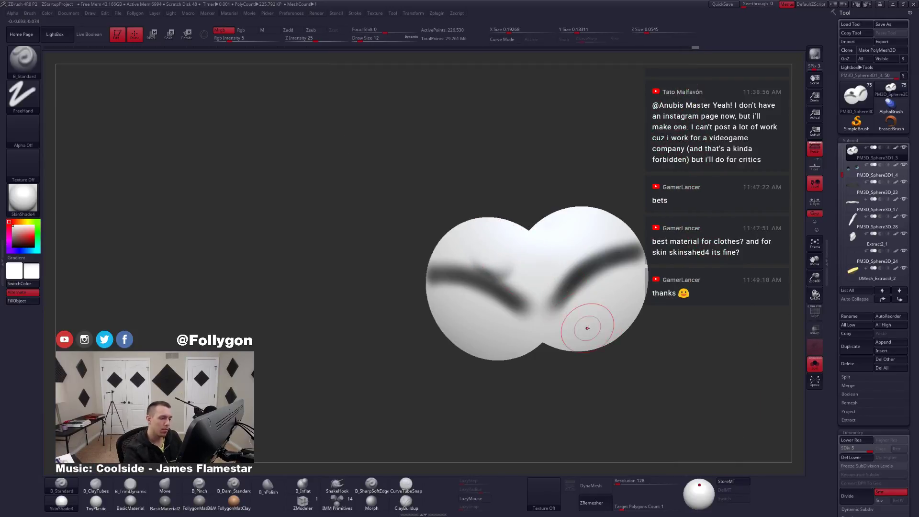
pyautogui.hotkey('ctrl', 'shift', 's')
pyautogui.hotkey('ctrl', 'shift', 's')
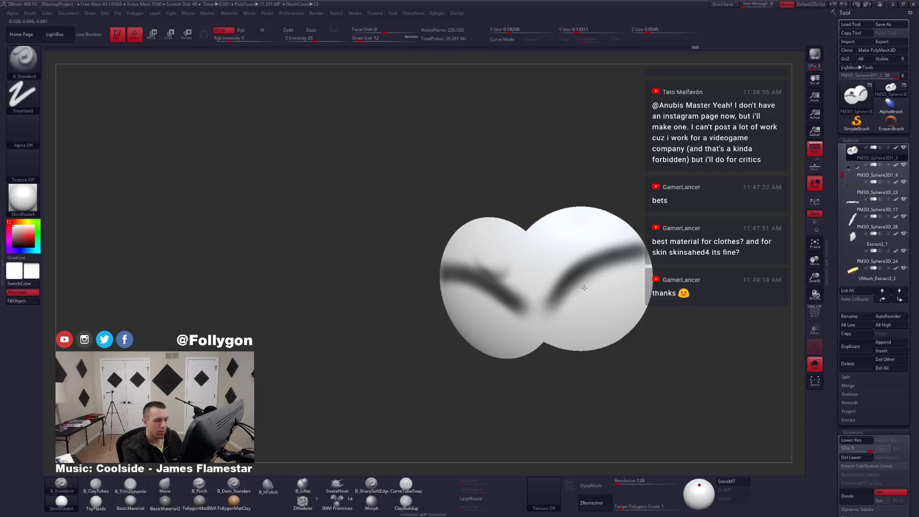
pyautogui.hotkey('ctrl', 'shift', 's')
pyautogui.hotkey('ctrl', 'shift', 's')
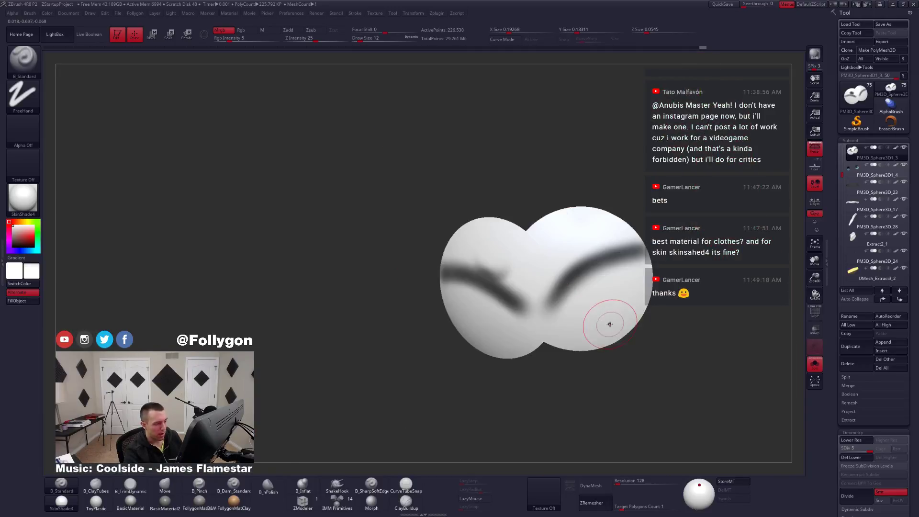
# Inspect the eyeball shading from different angles with the rest of the character hidden and shown.
pyautogui.moveTo(608, 322); pyautogui.dragTo(595, 293, button='right')
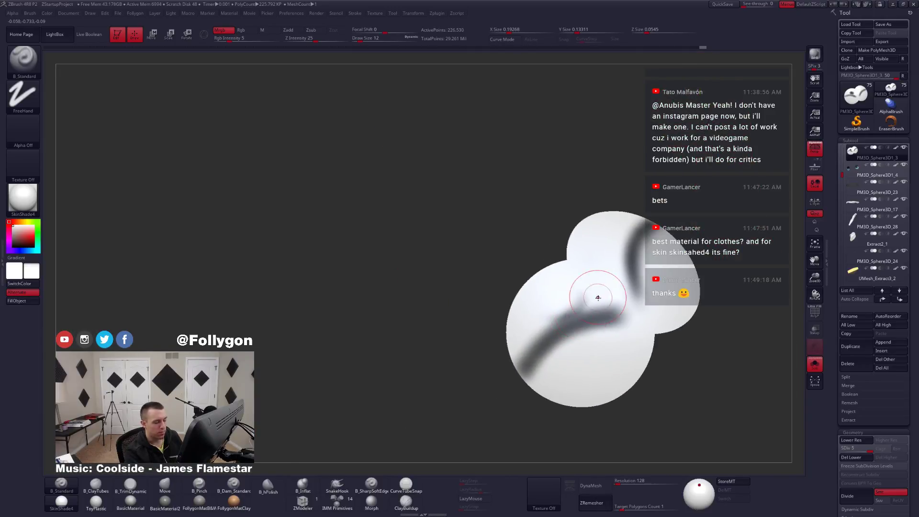
pyautogui.hotkey('ctrl', 'shift', 's')
pyautogui.hotkey('ctrl', 'shift', 's')
pyautogui.moveTo(609, 328); pyautogui.dragTo(622, 334, button='right')
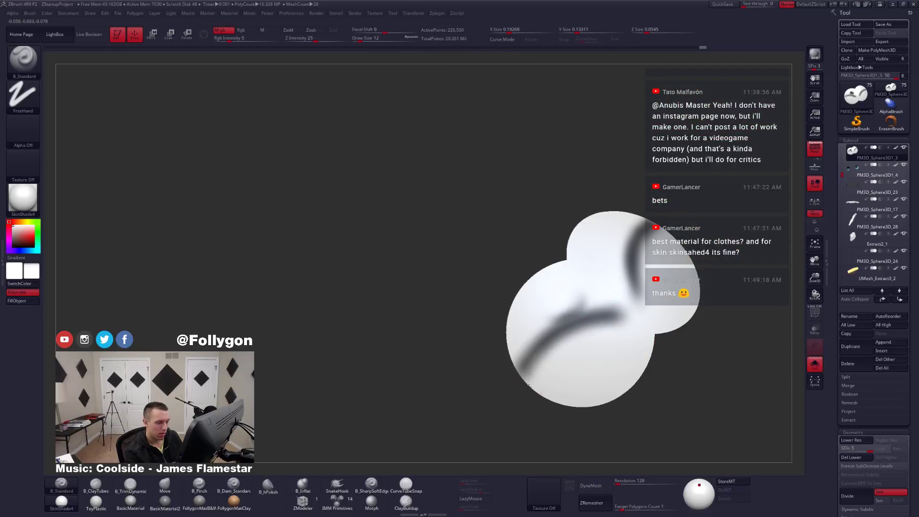
pyautogui.hotkey('ctrl', 'shift', 's')
pyautogui.moveTo(579, 362); pyautogui.dragTo(619, 355, button='right')
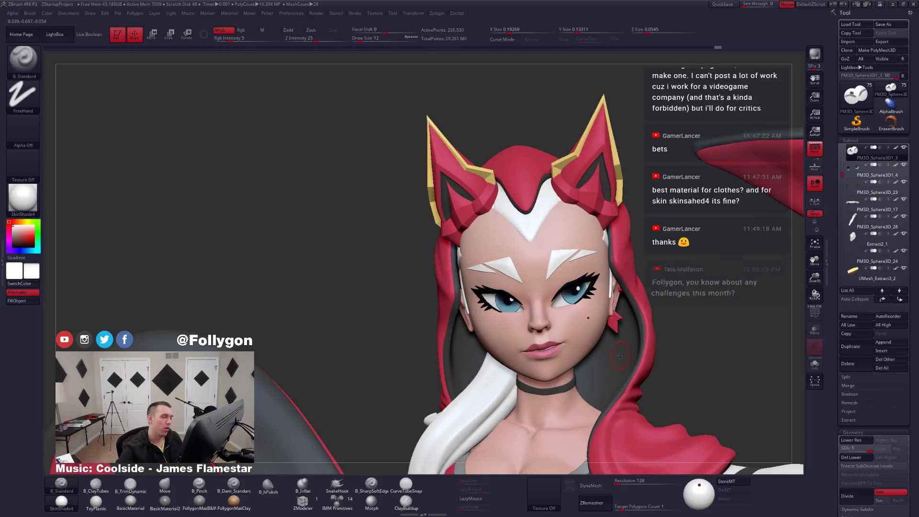
# Select the irises and isolate them to inspect their shading, then view the whole head again.
pyautogui.keyDown('ctrl'); pyautogui.moveTo(512, 222); pyautogui.dragTo(460, 257, button='right'); pyautogui.keyUp('ctrl')
pyautogui.keyDown('alt'); pyautogui.click(552, 305); pyautogui.keyUp('alt')
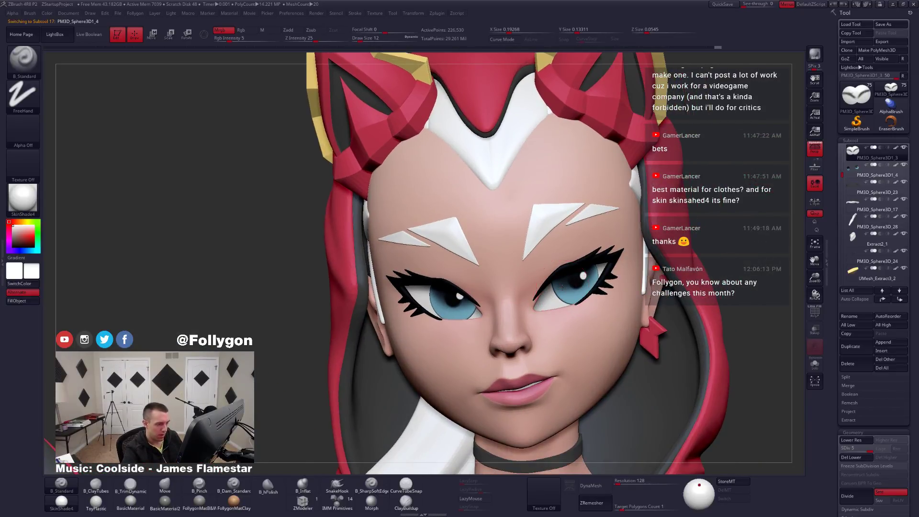
pyautogui.keyDown('alt'); pyautogui.click(578, 286); pyautogui.keyUp('alt')
pyautogui.hotkey('alt', 's')
pyautogui.moveTo(592, 280)
pyautogui.mouseDown(button='right')
pyautogui.moveTo(569, 278)
pyautogui.moveTo(576, 272)
pyautogui.mouseUp(button='right')
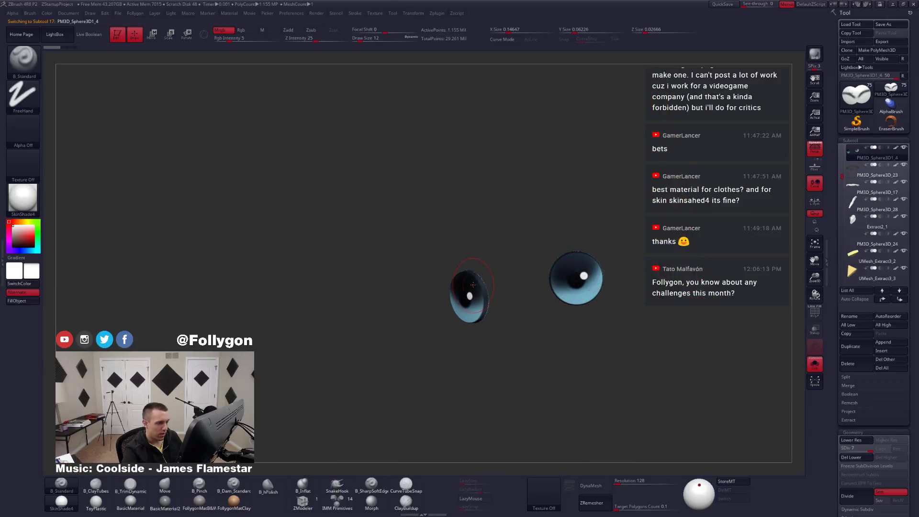
pyautogui.hotkey('alt', 's')
pyautogui.moveTo(476, 286); pyautogui.dragTo(499, 292, button='right')
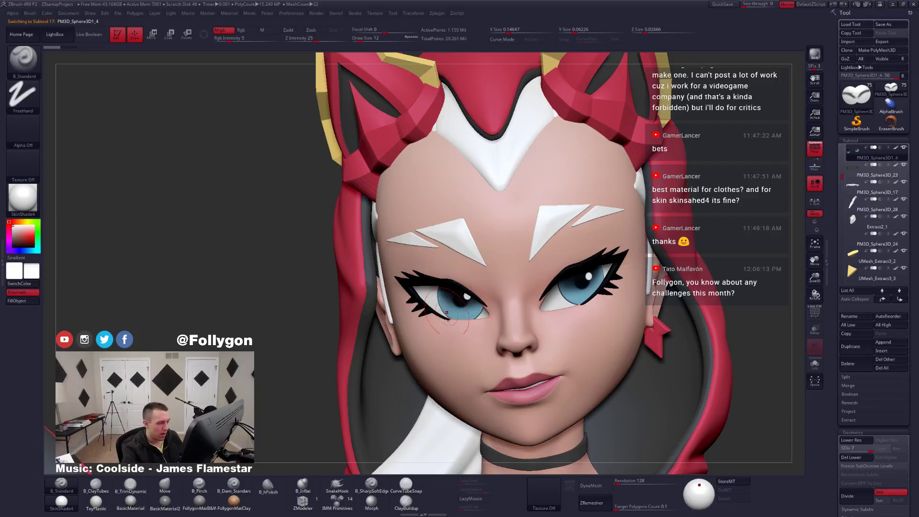
pyautogui.keyDown('ctrl'); pyautogui.moveTo(484, 343); pyautogui.dragTo(509, 353, button='right'); pyautogui.keyUp('ctrl')
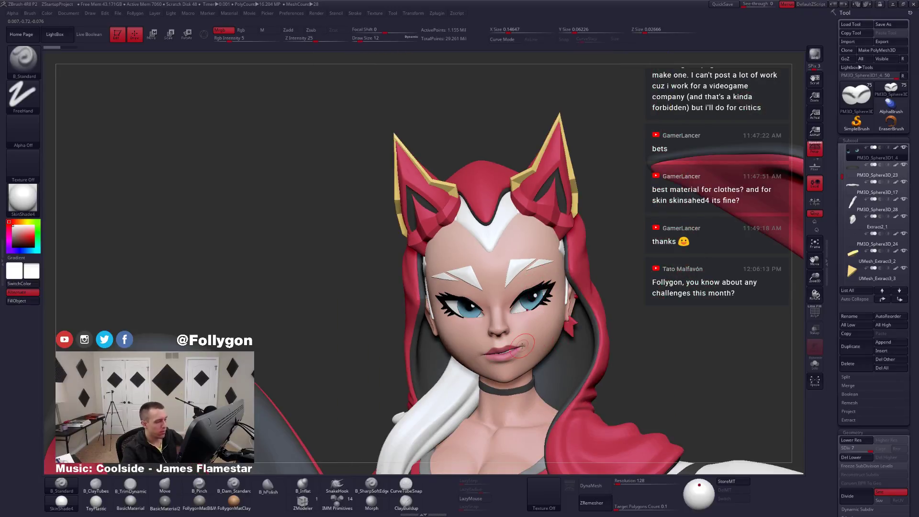
# Make the white eyeballs the active subtool again and isolate them.
pyautogui.hotkey('shift', 's')
pyautogui.keyDown('alt'); pyautogui.moveTo(548, 307); pyautogui.dragTo(550, 273, button='right'); pyautogui.keyUp('alt')
pyautogui.hotkey('alt', 's')
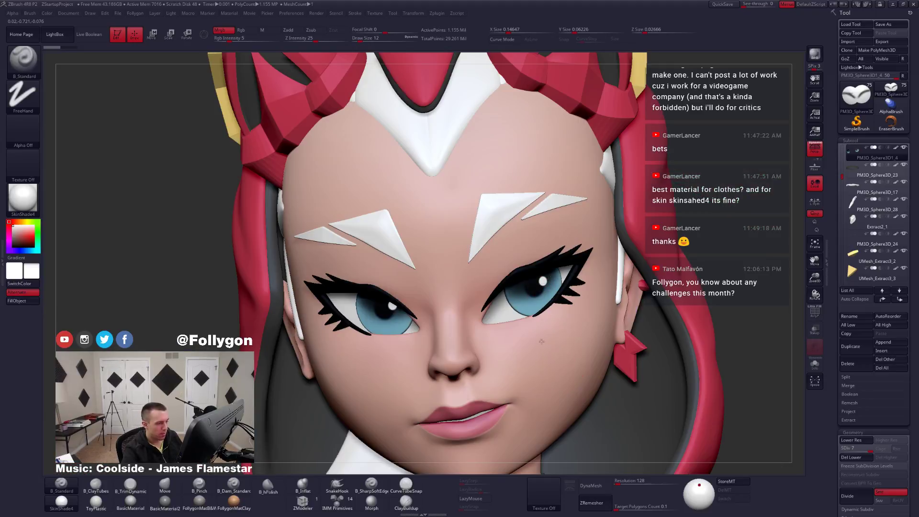
pyautogui.keyDown('ctrl'); pyautogui.moveTo(541, 338); pyautogui.dragTo(502, 250, button='right'); pyautogui.keyUp('ctrl')
pyautogui.keyDown('alt'); pyautogui.click(516, 245); pyautogui.keyUp('alt')
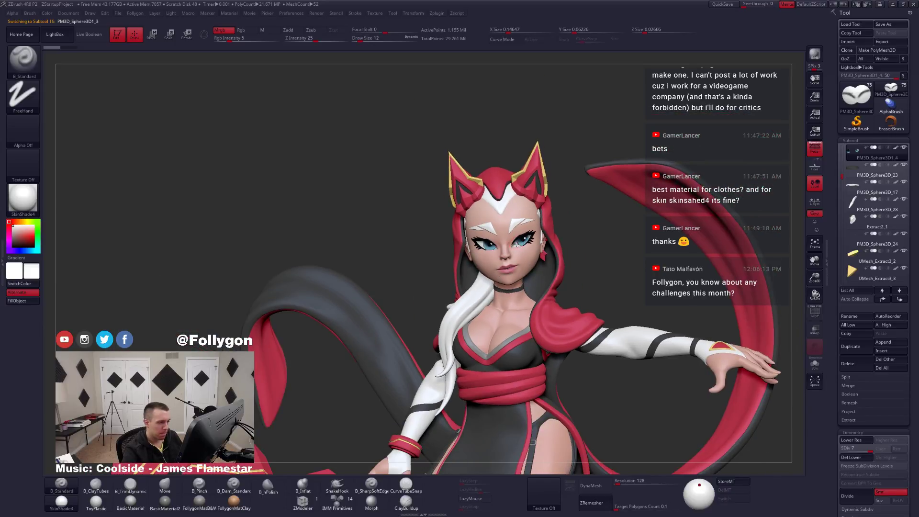
pyautogui.press('f')
pyautogui.hotkey('alt', 's')
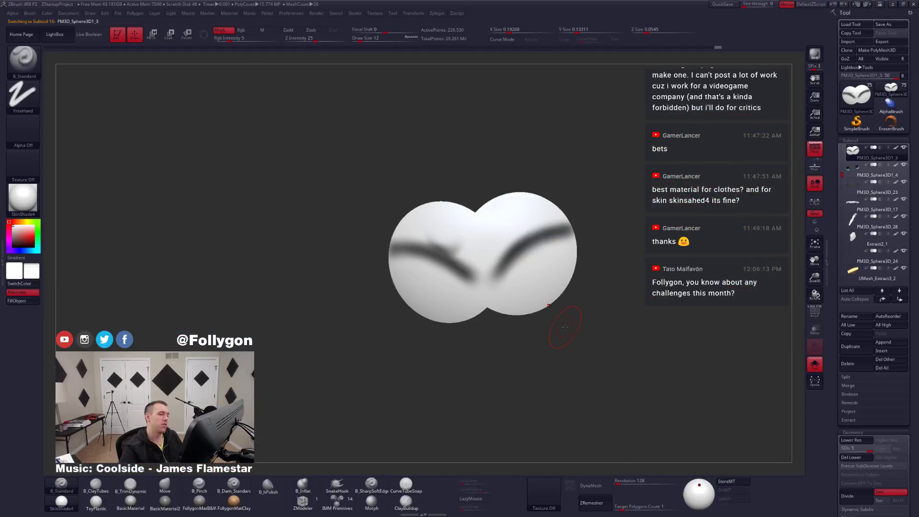
# Switch the paint colour back to black and set the draw size to 7 for the isolated eyeballs.
pyautogui.keyDown('alt'); pyautogui.moveTo(555, 369); pyautogui.dragTo(571, 387, button='right'); pyautogui.keyUp('alt')
pyautogui.keyDown('alt'); pyautogui.moveTo(551, 336); pyautogui.dragTo(552, 355, button='right'); pyautogui.keyUp('alt')
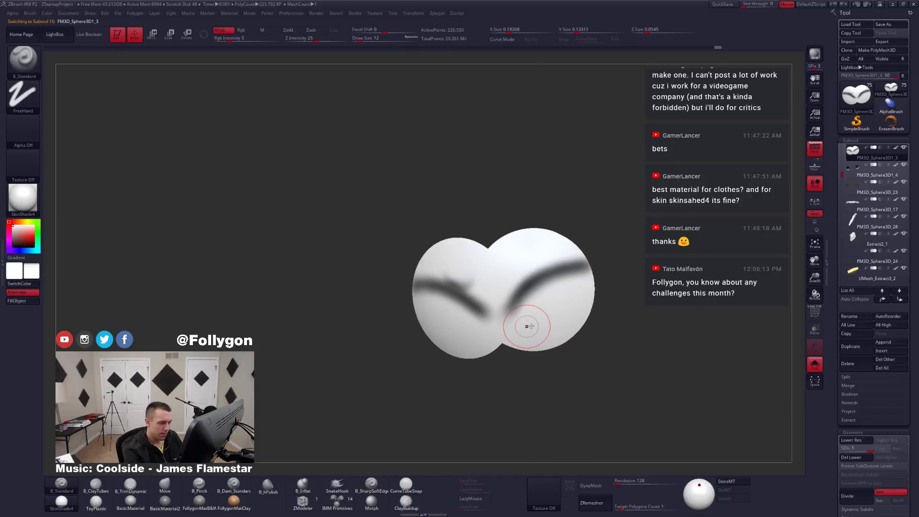
pyautogui.hotkey('alt', 's')
pyautogui.moveTo(534, 334); pyautogui.dragTo(524, 344, button='right')
pyautogui.hotkey('alt', 's')
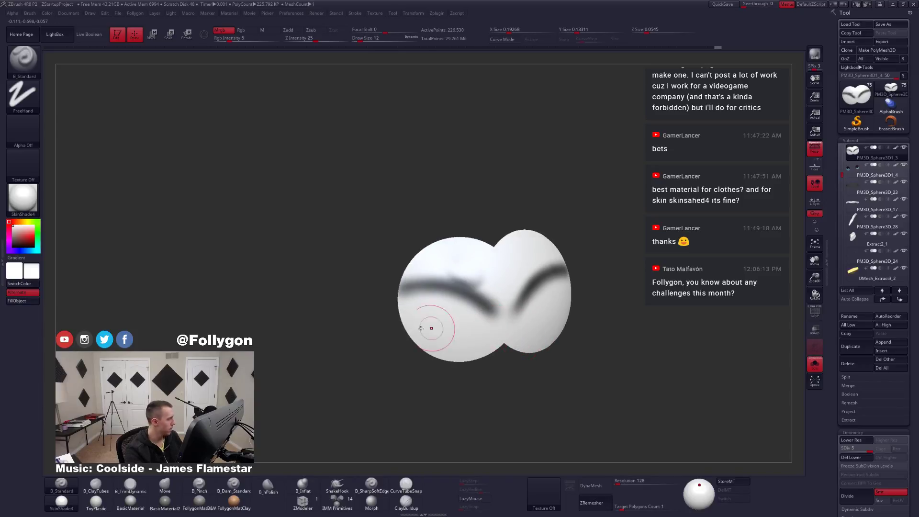
pyautogui.click(14, 248)
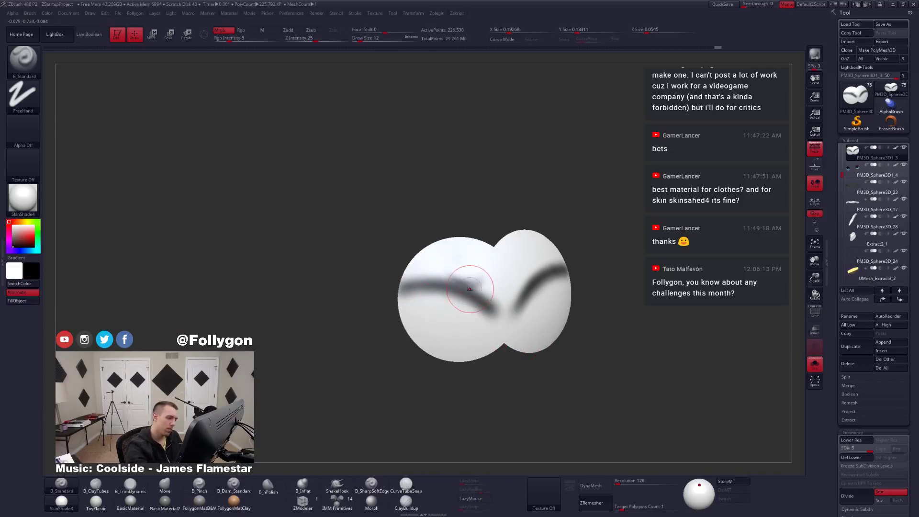
pyautogui.keyDown('ctrl'); pyautogui.moveTo(470, 287); pyautogui.dragTo(476, 293, button='right'); pyautogui.keyUp('ctrl')
pyautogui.press('space')
pyautogui.moveTo(477, 293); pyautogui.dragTo(474, 292)
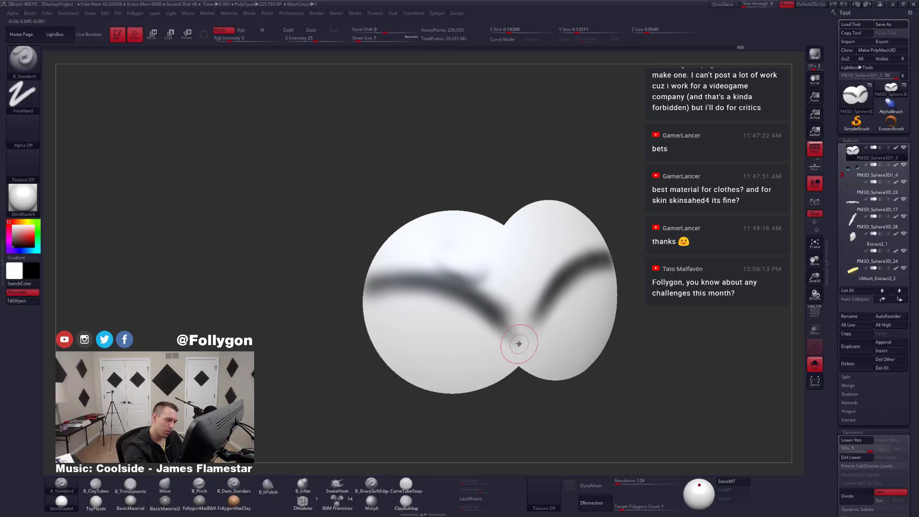
# Extend the black shadow band farther toward the inner eye corner, checking it against the full head.
pyautogui.hotkey('alt', 's')
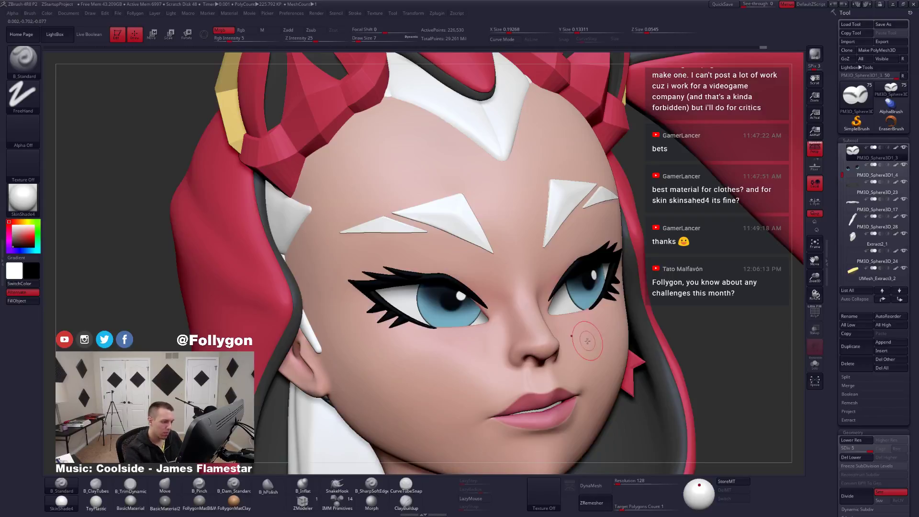
pyautogui.moveTo(583, 353); pyautogui.dragTo(579, 358, button='right')
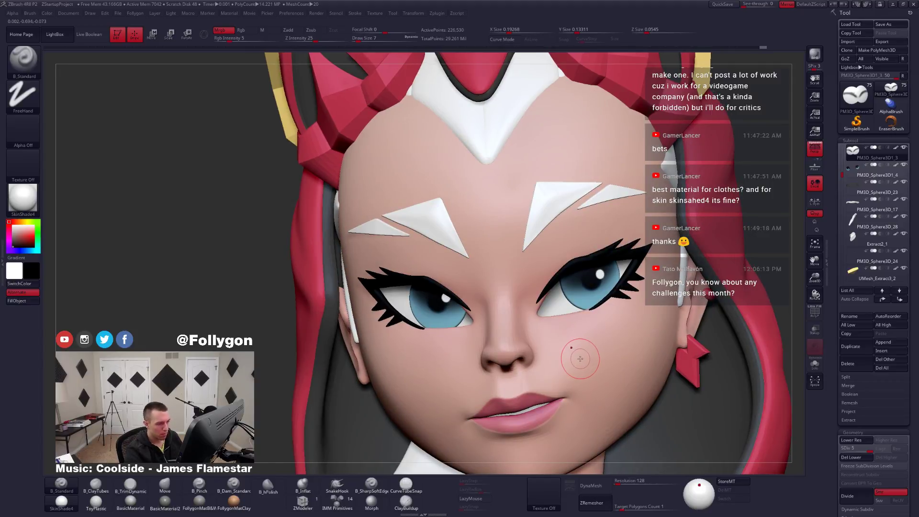
pyautogui.hotkey('alt', 's')
pyautogui.moveTo(580, 353); pyautogui.dragTo(569, 322, button='right')
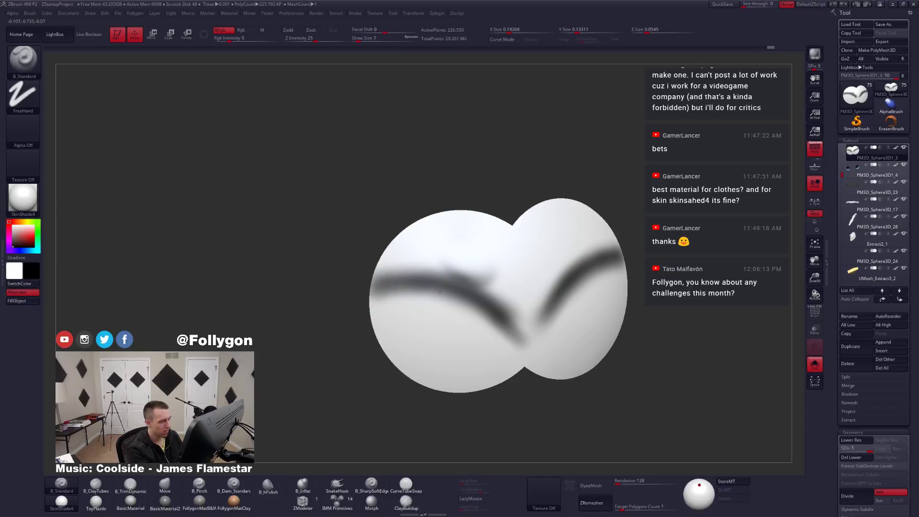
pyautogui.hotkey('alt', 's')
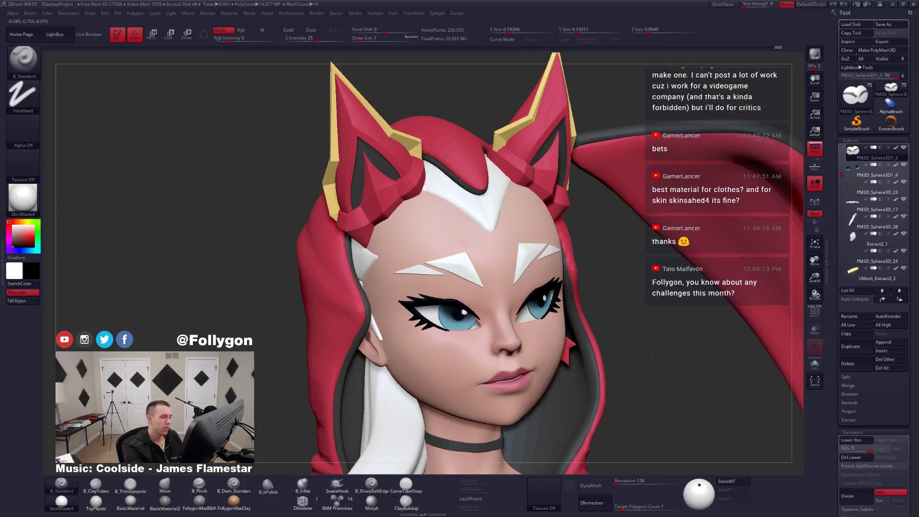
# Swap the paint colours, then toggle the eyeballs' polypaint off and on to compare the eyes with and without shadow.
pyautogui.moveTo(646, 355); pyautogui.dragTo(624, 355, button='right')
pyautogui.keyDown('ctrl'); pyautogui.moveTo(625, 355); pyautogui.dragTo(630, 332, button='right'); pyautogui.keyUp('ctrl')
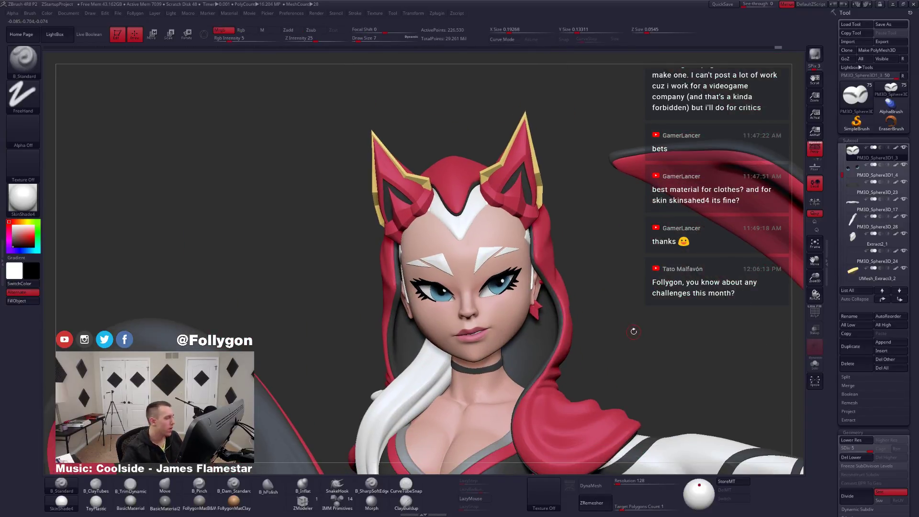
pyautogui.press('v')
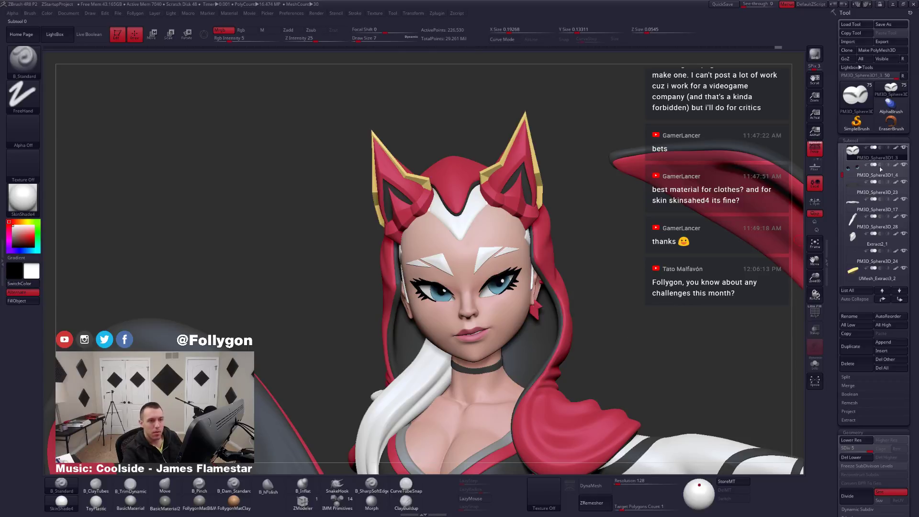
pyautogui.moveTo(898, 146)
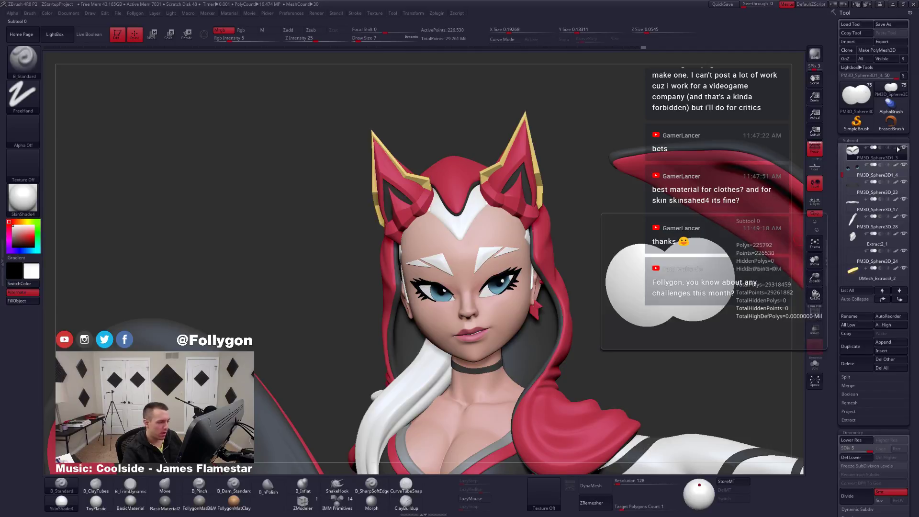
pyautogui.click(896, 148)
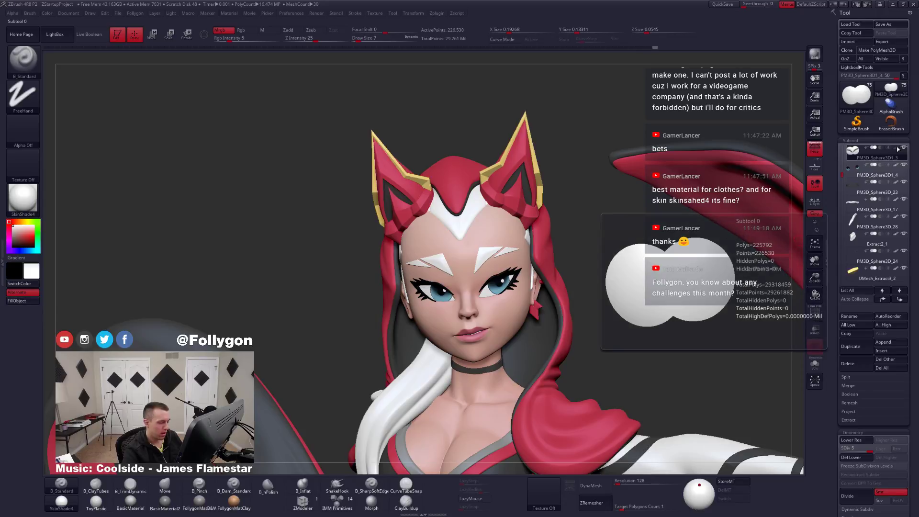
pyautogui.click(896, 147)
pyautogui.keyDown('alt'); pyautogui.moveTo(588, 268); pyautogui.dragTo(594, 201); pyautogui.keyUp('alt')
pyautogui.keyDown('alt'); pyautogui.moveTo(634, 256); pyautogui.dragTo(620, 240); pyautogui.keyUp('alt')
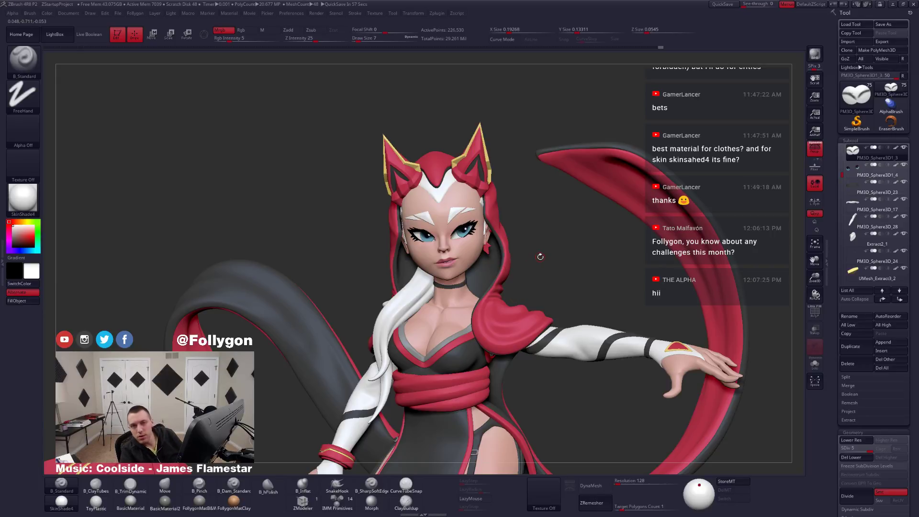
# Compare the eyeballs' painted shadow off and on at full-figure distance, and check the neighbouring eyeball subtool before returning to the shaded one.
pyautogui.keyDown('alt'); pyautogui.moveTo(550, 273); pyautogui.dragTo(506, 216); pyautogui.keyUp('alt')
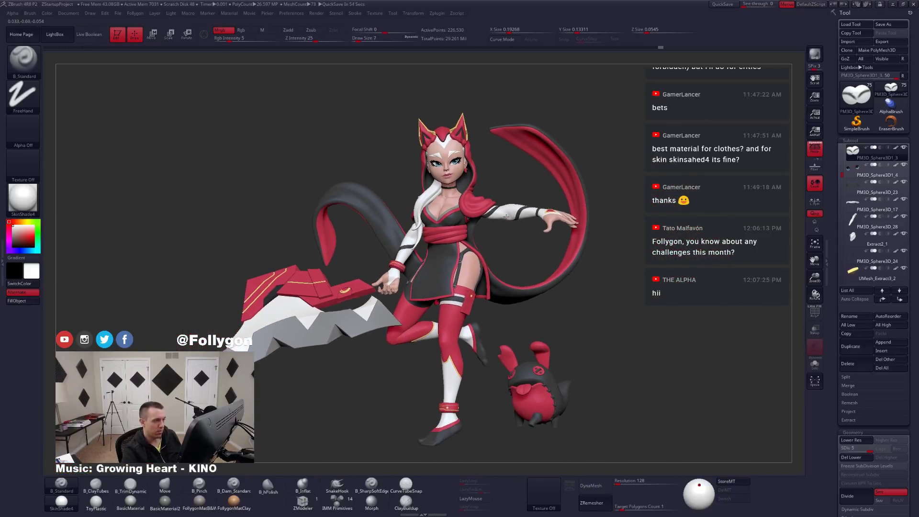
pyautogui.keyDown('alt'); pyautogui.moveTo(515, 257); pyautogui.dragTo(516, 244); pyautogui.keyUp('alt')
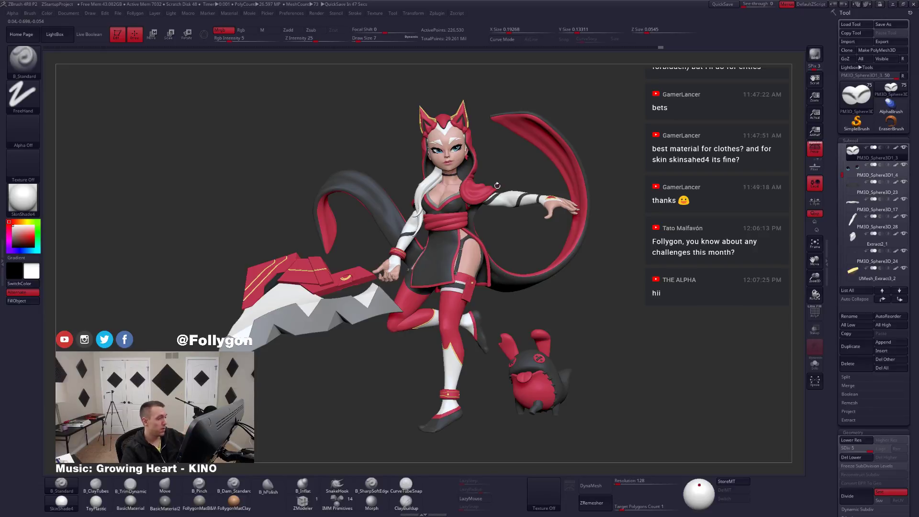
pyautogui.moveTo(901, 150)
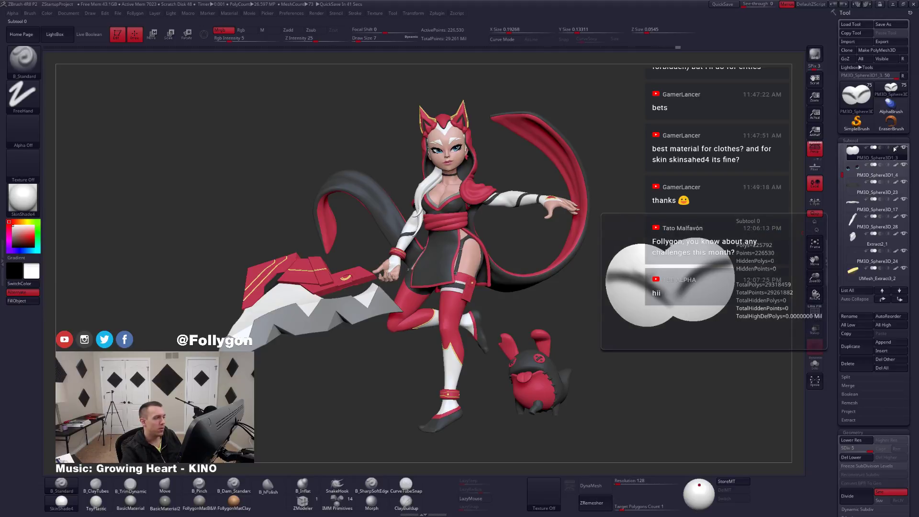
pyautogui.click(894, 148)
pyautogui.click(894, 148)
pyautogui.keyDown('alt'); pyautogui.moveTo(623, 184); pyautogui.dragTo(632, 192); pyautogui.keyUp('alt')
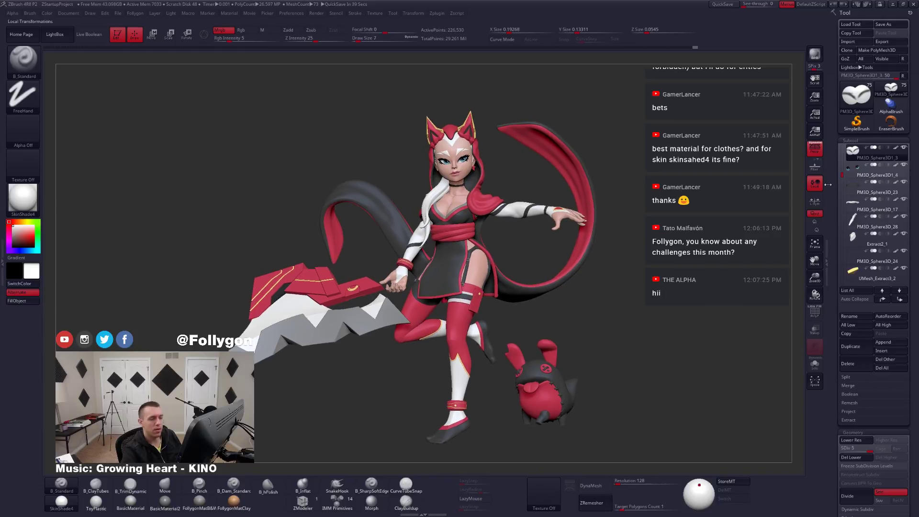
pyautogui.scroll(2, 847, 172)
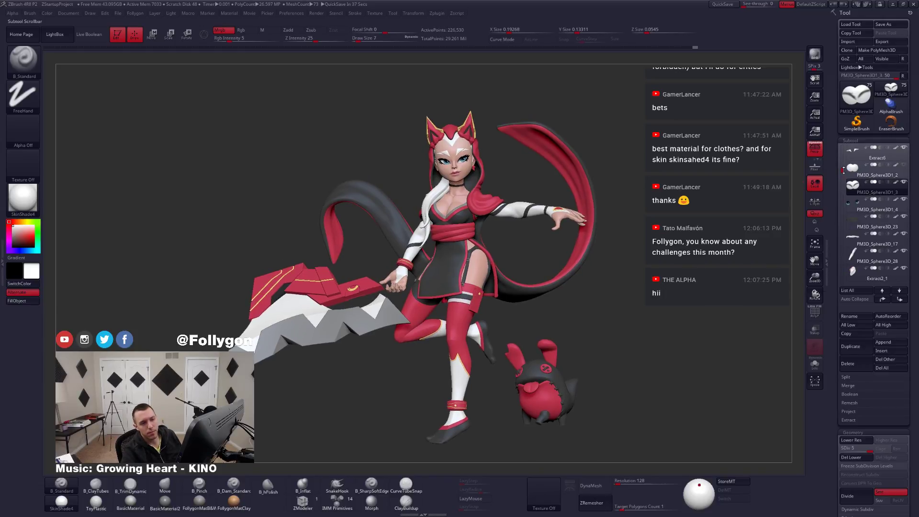
pyautogui.click(857, 173)
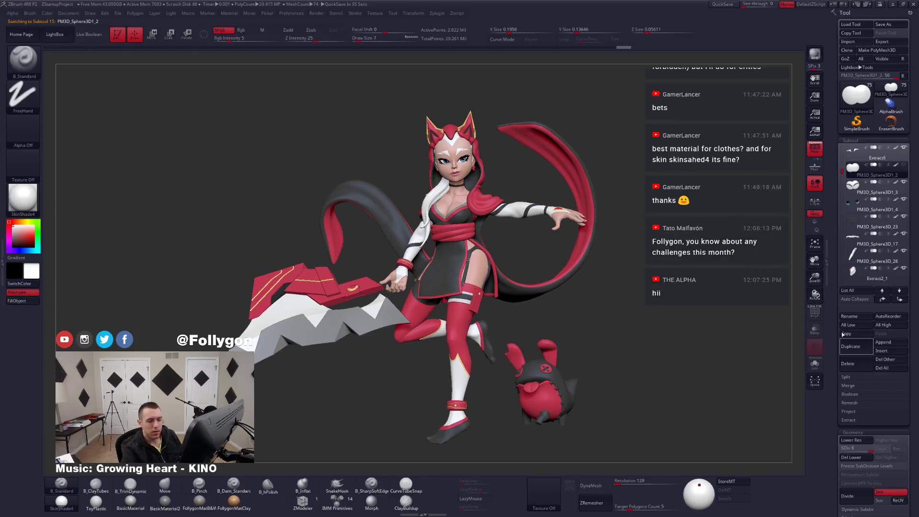
pyautogui.click(862, 188)
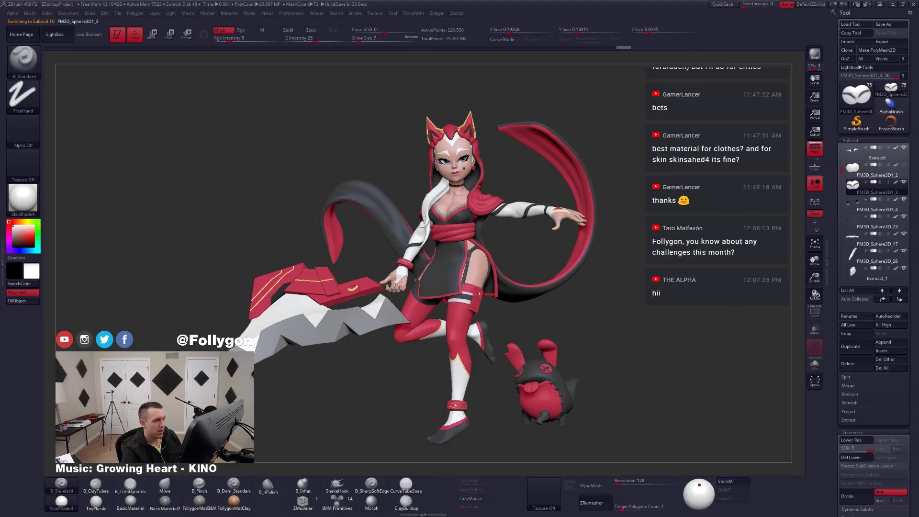
# Make the head the active subtool, isolate it and display its polygroups and wireframe around the mouth.
pyautogui.keyDown('alt'); pyautogui.moveTo(483, 198); pyautogui.dragTo(529, 273, button='right'); pyautogui.keyUp('alt')
pyautogui.keyDown('alt'); pyautogui.click(501, 238); pyautogui.keyUp('alt')
pyautogui.keyDown('alt'); pyautogui.click(474, 211); pyautogui.keyUp('alt')
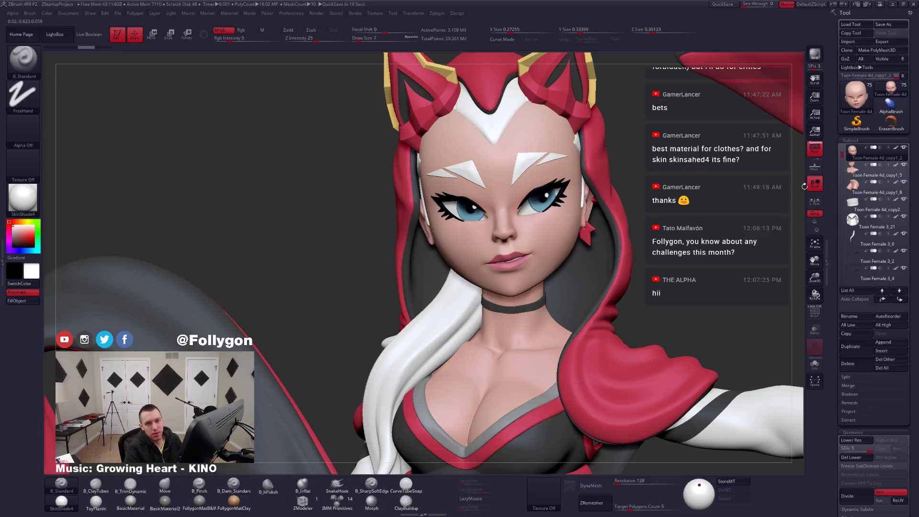
pyautogui.hotkey('alt', 's')
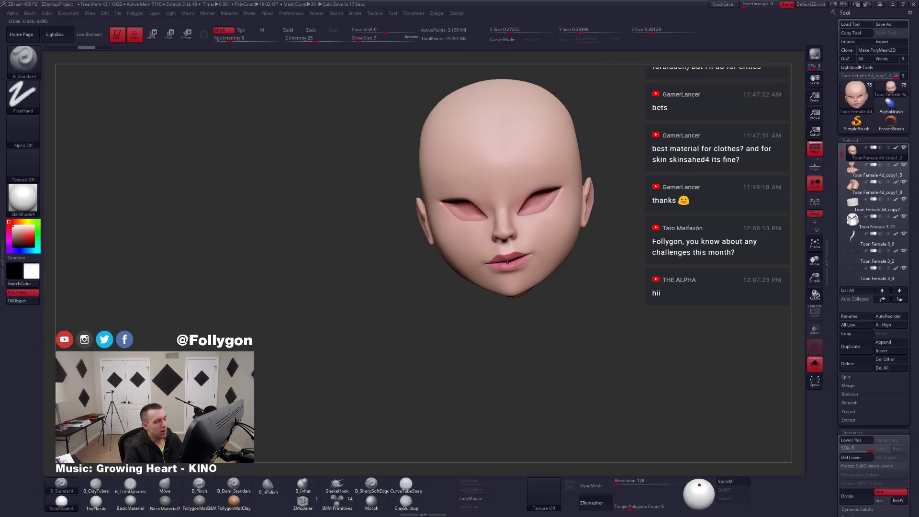
pyautogui.keyDown('ctrl'); pyautogui.moveTo(519, 264); pyautogui.dragTo(632, 280, button='right'); pyautogui.keyUp('ctrl')
pyautogui.hotkey('shift', 'f')
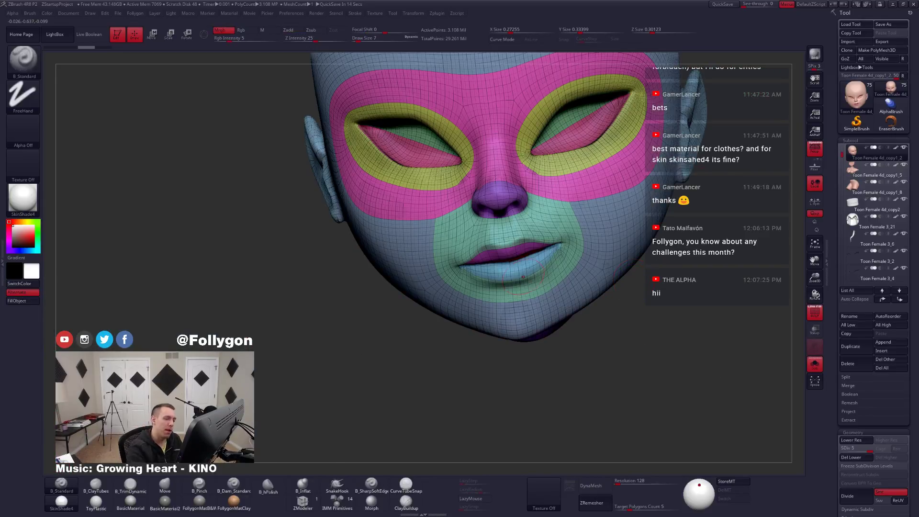
# Lower the head to subdivision level 1 and mask it topologically from the mouth corner, leaving the chin area free.
pyautogui.press('w')
pyautogui.hotkey('shift', 'd')
pyautogui.hotkey('shift', 'd')
pyautogui.hotkey('shift', 'd')
pyautogui.hotkey('shift', 'f')
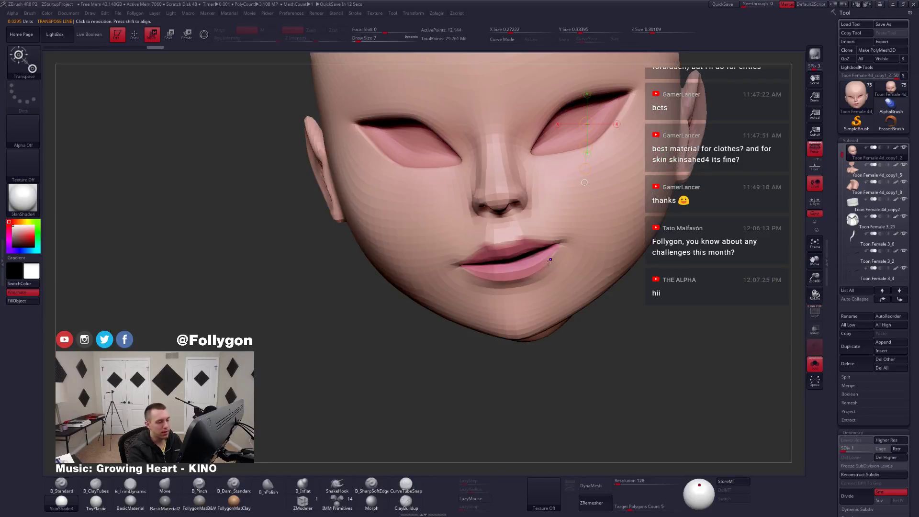
pyautogui.hotkey('shift', 'd')
pyautogui.keyDown('ctrl'); pyautogui.moveTo(553, 249); pyautogui.dragTo(568, 308); pyautogui.keyUp('ctrl')
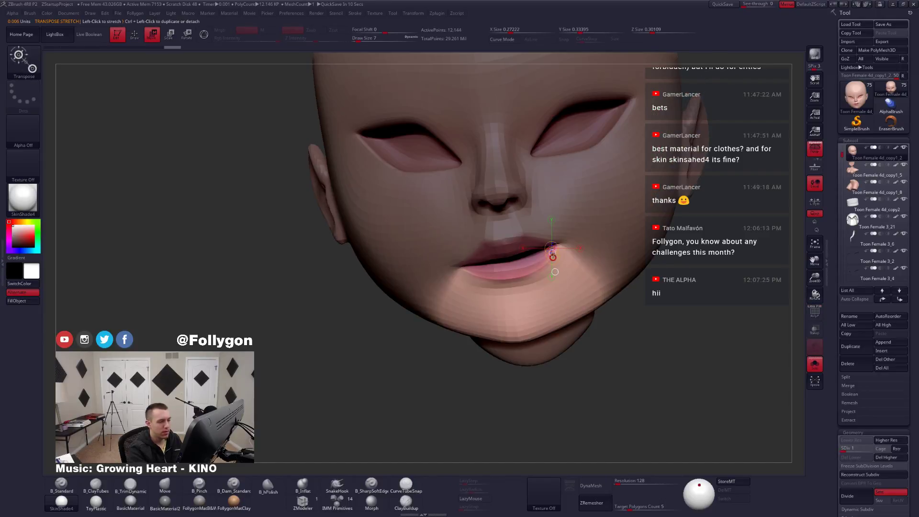
pyautogui.keyDown('ctrl'); pyautogui.keyDown('alt'); pyautogui.click(556, 247); pyautogui.keyUp('alt'); pyautogui.keyUp('ctrl')
pyautogui.keyDown('ctrl'); pyautogui.keyDown('alt'); pyautogui.click(557, 248); pyautogui.keyUp('alt'); pyautogui.keyUp('ctrl')
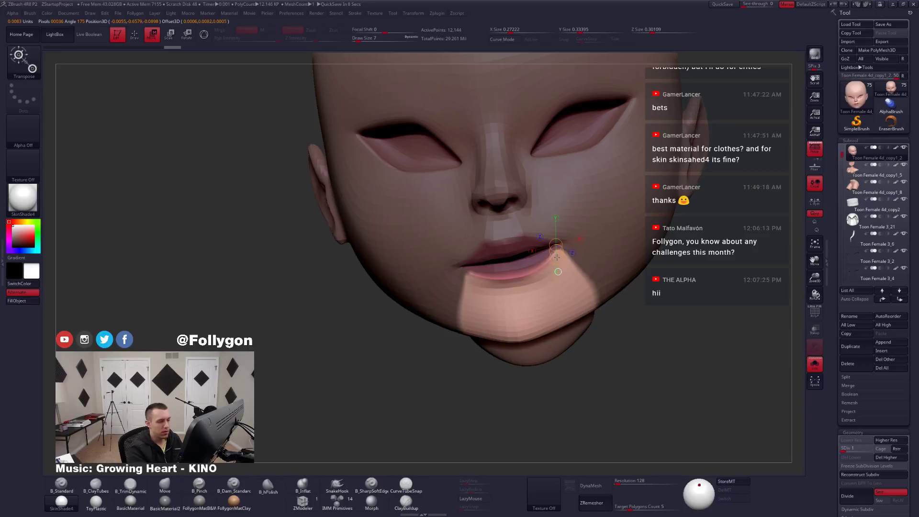
# Soften the mask edge around the chin and mouth, inverting the mask between blurs.
pyautogui.keyDown('ctrl'); pyautogui.click(546, 291); pyautogui.keyUp('ctrl')
pyautogui.press('q')
pyautogui.keyDown('ctrl'); pyautogui.click(533, 300); pyautogui.keyUp('ctrl')
pyautogui.keyDown('ctrl'); pyautogui.click(583, 359); pyautogui.keyUp('ctrl')
pyautogui.keyDown('ctrl'); pyautogui.click(567, 310); pyautogui.keyUp('ctrl')
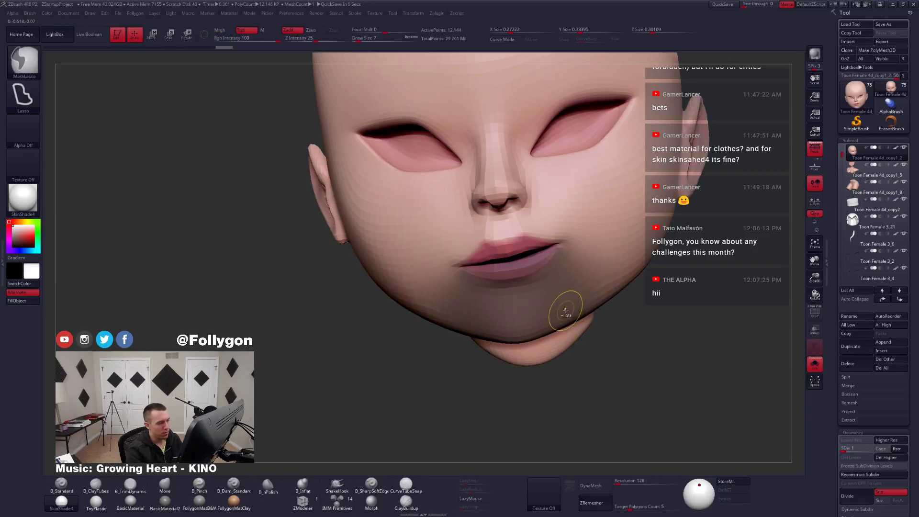
pyautogui.keyDown('ctrl'); pyautogui.click(617, 330); pyautogui.keyUp('ctrl')
pyautogui.keyDown('ctrl'); pyautogui.click(580, 306); pyautogui.keyUp('ctrl')
pyautogui.keyDown('ctrl'); pyautogui.moveTo(579, 307); pyautogui.dragTo(549, 311, button='right'); pyautogui.keyUp('ctrl')
# Switch to the Move brush, set its draw size to 22 and shift the unmasked lower lip and jaw.
pyautogui.press('b')
pyautogui.press('m')
pyautogui.press('v')
pyautogui.press('space')
pyautogui.moveTo(534, 279); pyautogui.dragTo(554, 279)
pyautogui.moveTo(539, 275); pyautogui.dragTo(524, 266, button='right')
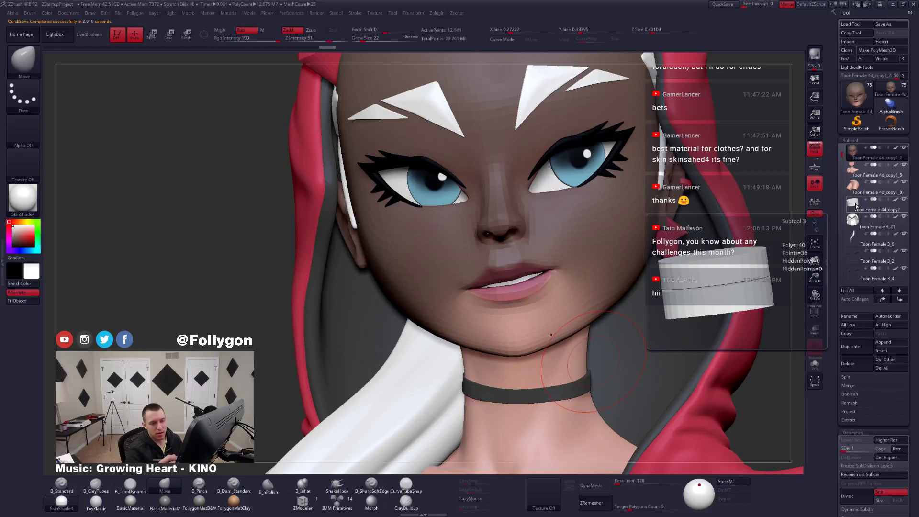
# Raise the Move brush's draw size to 31 and pull the lower jaw up until the lips meet.
pyautogui.moveTo(857, 209)
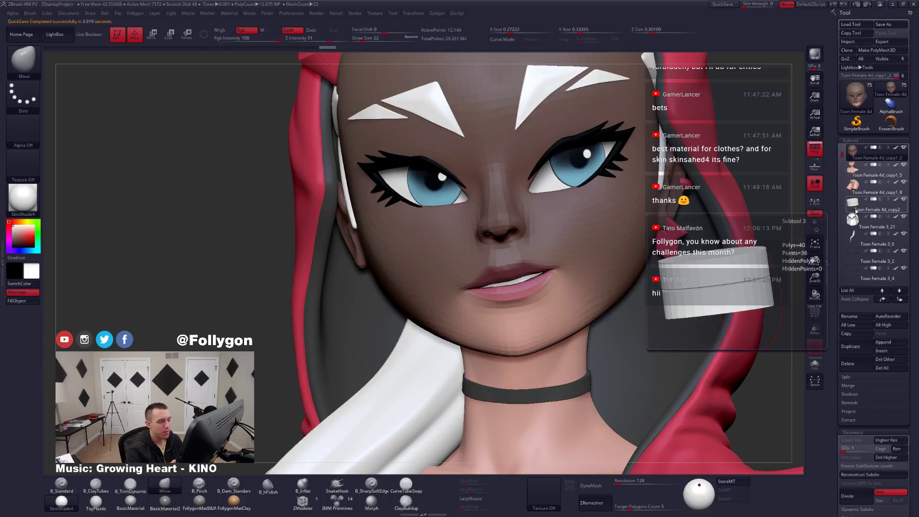
pyautogui.press('space')
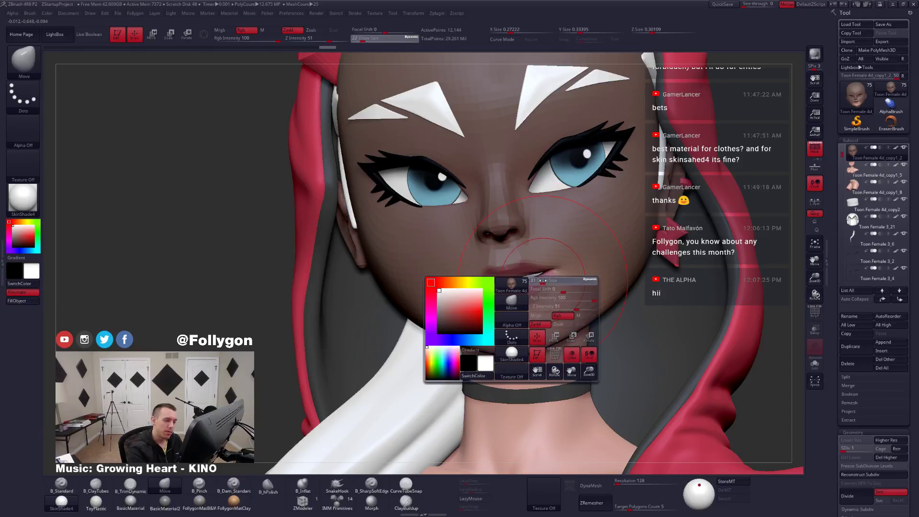
pyautogui.press('ctrl')
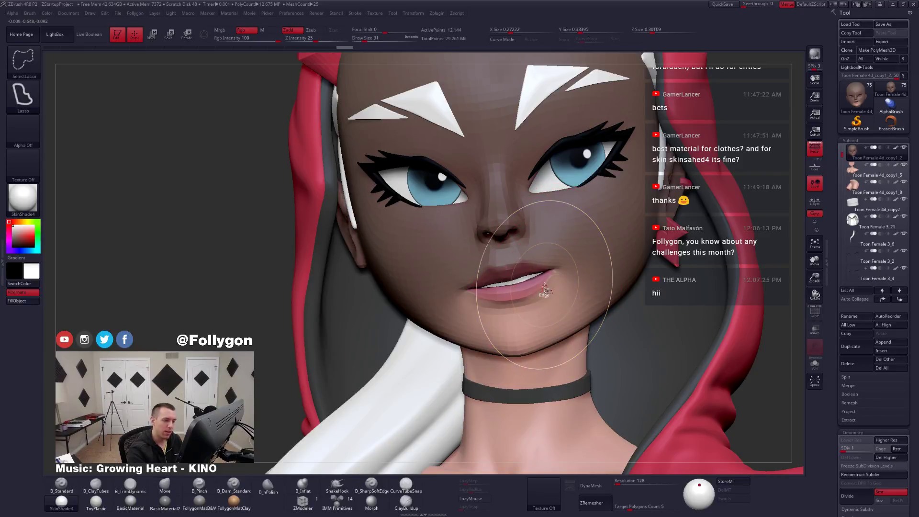
pyautogui.press('space')
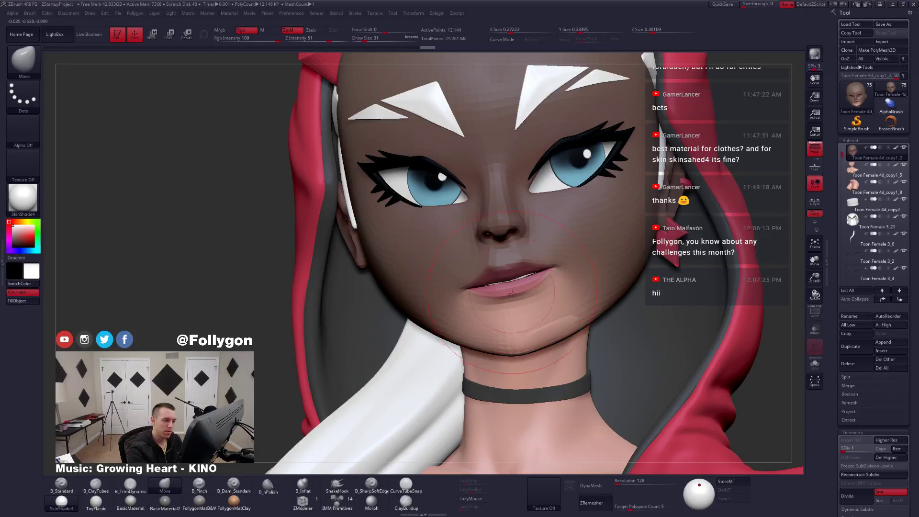
# Invert the mask to protect the chin and nudge the upper lip with the Move brush.
pyautogui.keyDown('ctrl'); pyautogui.click(761, 223); pyautogui.keyUp('ctrl')
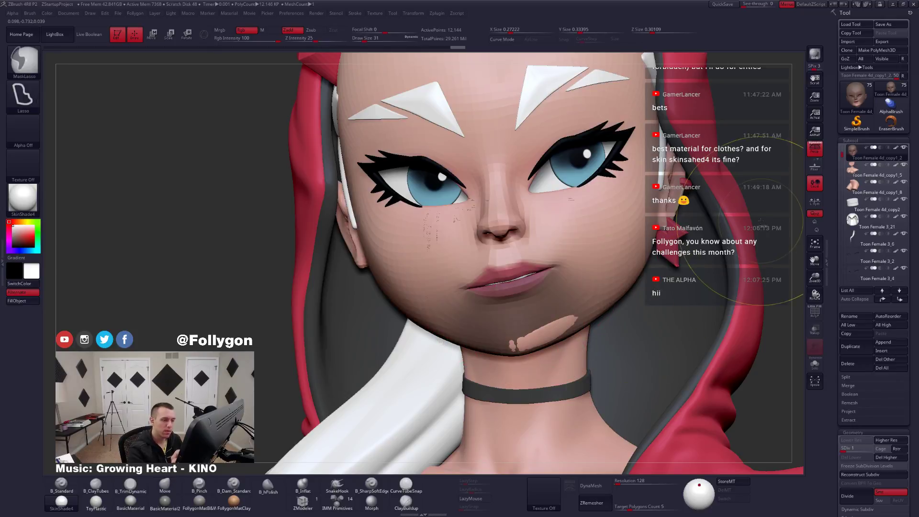
pyautogui.moveTo(516, 291)
pyautogui.mouseDown()
pyautogui.moveTo(517, 277)
pyautogui.moveTo(522, 293)
pyautogui.mouseUp()
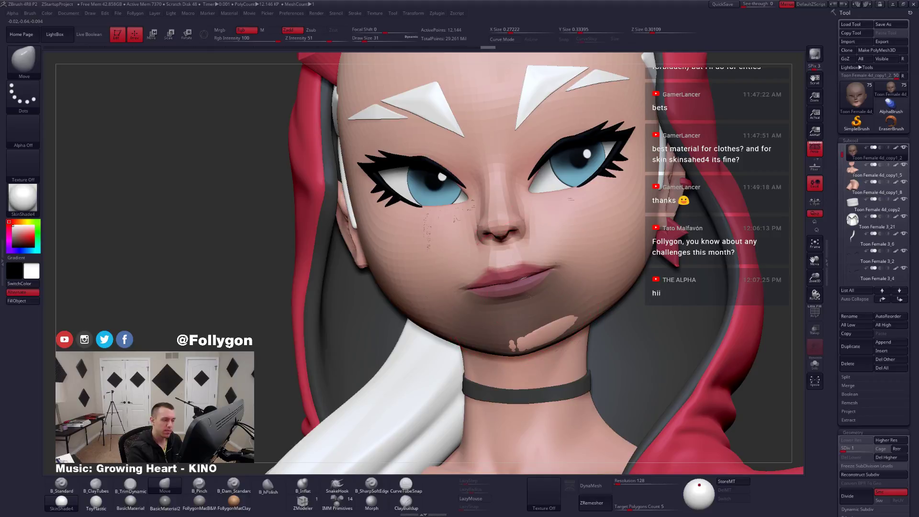
pyautogui.moveTo(521, 283); pyautogui.dragTo(542, 292, button='right')
# Raise the head back to subdivision level 5 and check the mouth from farther away.
pyautogui.press('d')
pyautogui.press('d')
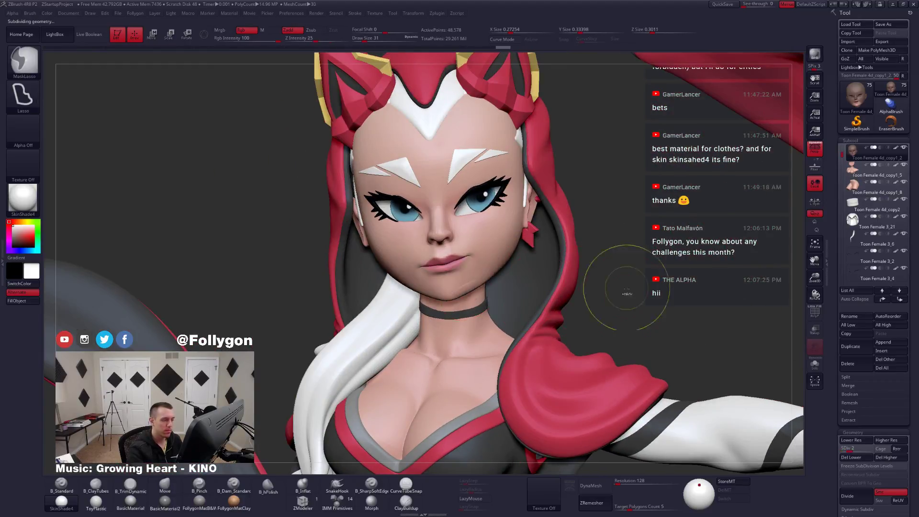
pyautogui.press('d')
pyautogui.press('d')
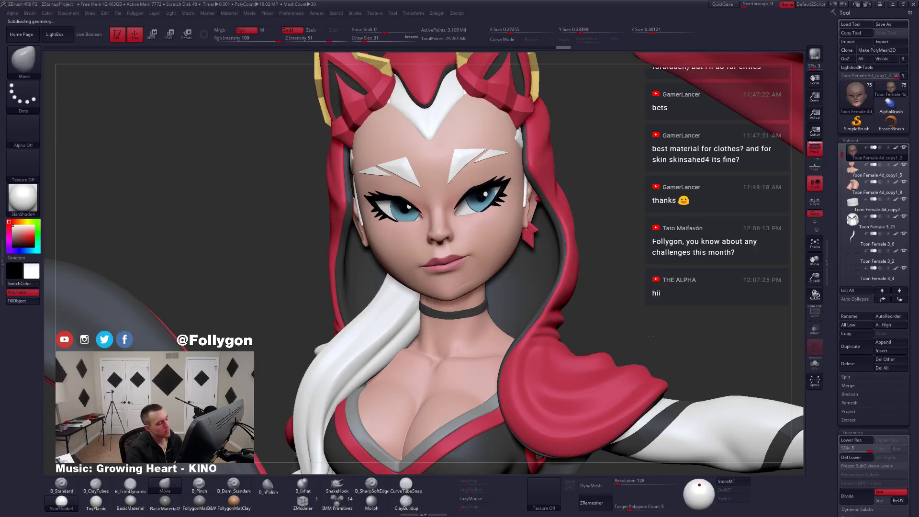
pyautogui.moveTo(642, 336); pyautogui.dragTo(682, 337, button='right')
pyautogui.keyDown('ctrl'); pyautogui.moveTo(636, 318); pyautogui.dragTo(632, 363, button='right'); pyautogui.keyUp('ctrl')
pyautogui.moveTo(632, 363); pyautogui.dragTo(624, 359, button='right')
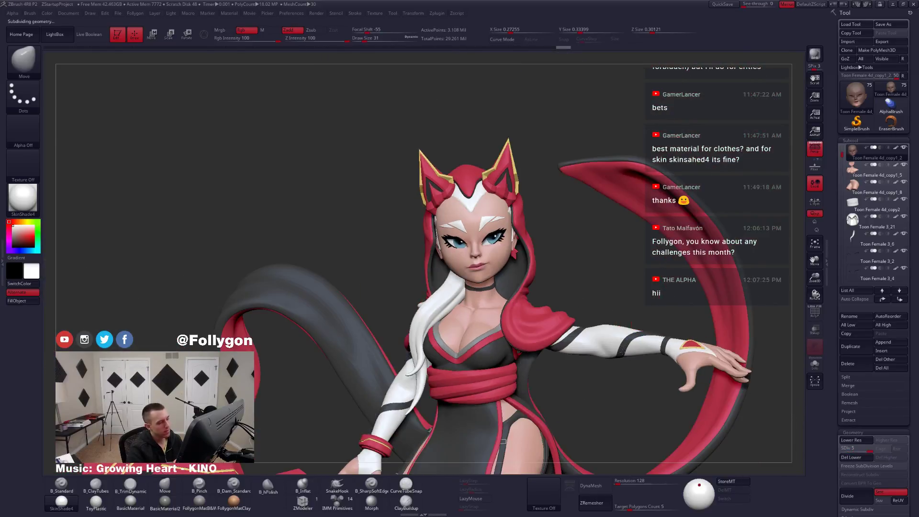
# Undo the last change, return the head to subdivision level 1 and clear its mask.
pyautogui.hotkey('ctrl', 'z')
pyautogui.hotkey('shift', 'd')
pyautogui.hotkey('shift', 'd')
pyautogui.hotkey('shift', 'd')
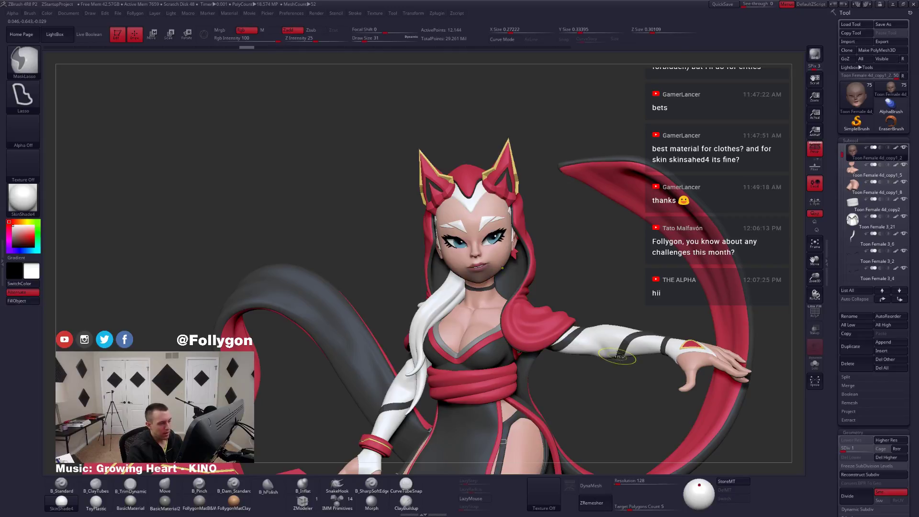
pyautogui.keyDown('ctrl'); pyautogui.moveTo(645, 312); pyautogui.dragTo(694, 347); pyautogui.keyUp('ctrl')
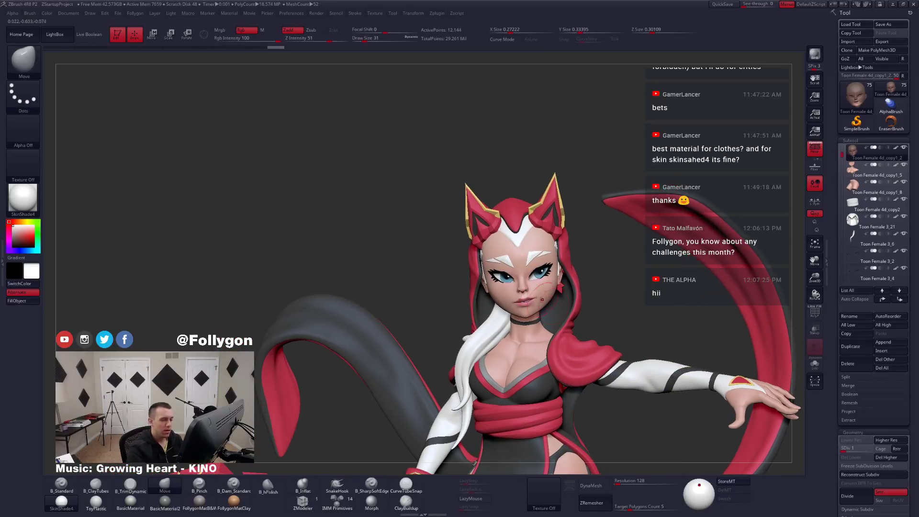
# Raise the head to subdivision level 3 and set the Move brush's draw size to 23 for refining the lips.
pyautogui.moveTo(541, 299)
pyautogui.keyDown('ctrl'); pyautogui.mouseDown(button='right')
pyautogui.moveTo(540, 340)
pyautogui.moveTo(583, 417)
pyautogui.mouseUp(button='right'); pyautogui.keyUp('ctrl')
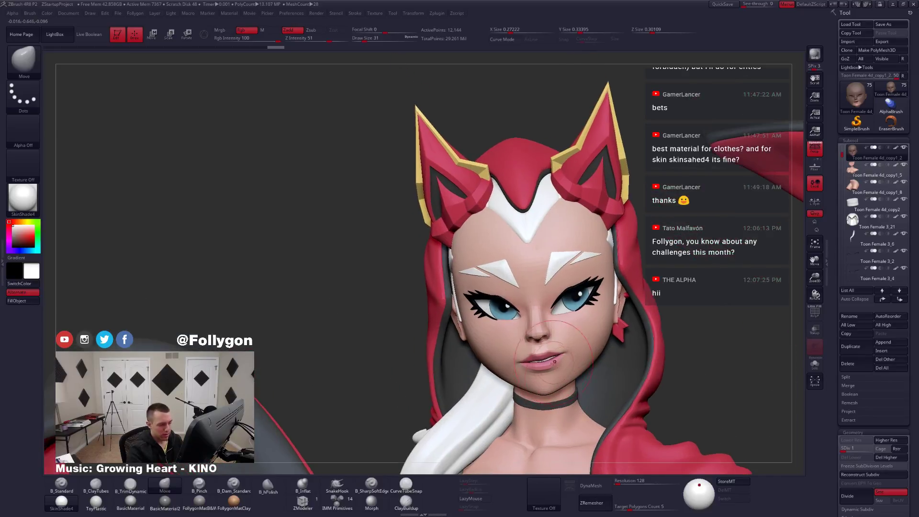
pyautogui.press('d')
pyautogui.press('d')
pyautogui.press('space')
pyautogui.moveTo(556, 366); pyautogui.dragTo(553, 367)
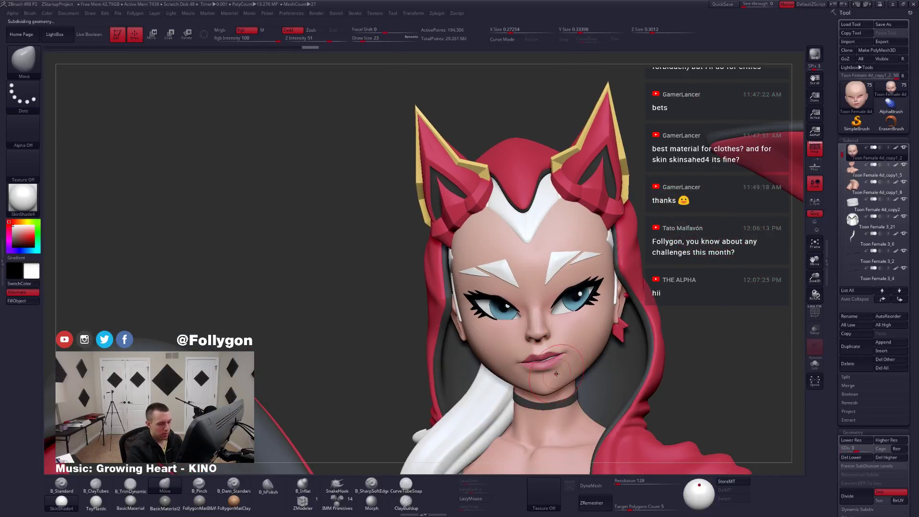
pyautogui.moveTo(577, 369); pyautogui.dragTo(562, 360, button='right')
# Drop the head to subdivision level 1 and adjust the mouth corner with a smaller Move brush.
pyautogui.press('space')
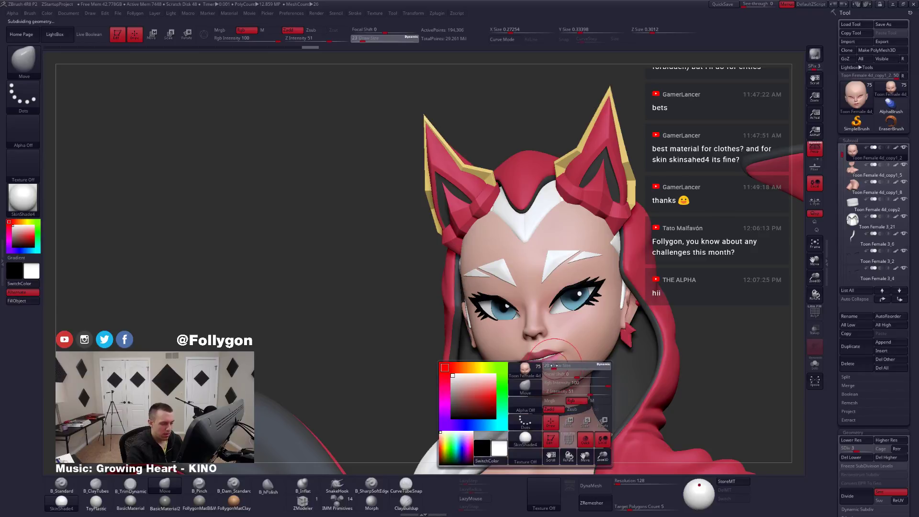
pyautogui.moveTo(551, 367); pyautogui.dragTo(554, 362)
pyautogui.hotkey('shift', 'd')
pyautogui.moveTo(554, 363); pyautogui.dragTo(562, 367, button='right')
pyautogui.press('space')
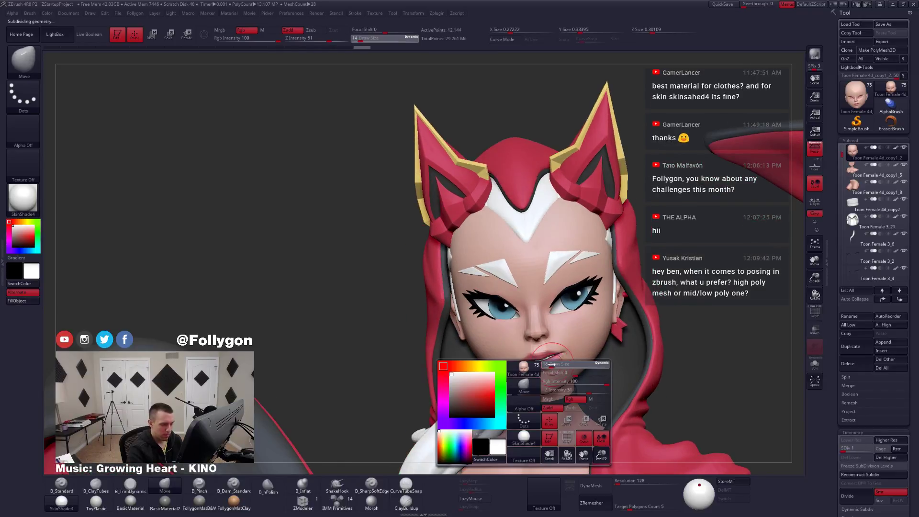
pyautogui.moveTo(551, 359); pyautogui.dragTo(561, 354)
# Set the draw size to 18 and shape the lower lip and the area just beneath it.
pyautogui.moveTo(561, 353); pyautogui.dragTo(555, 360, button='right')
pyautogui.press('space')
pyautogui.moveTo(557, 357); pyautogui.dragTo(553, 363)
pyautogui.moveTo(553, 364); pyautogui.dragTo(537, 373, button='right')
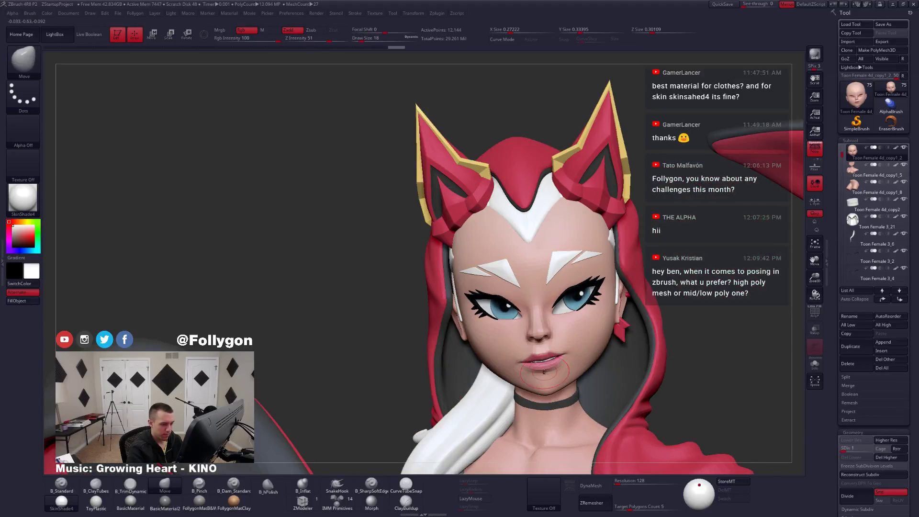
pyautogui.moveTo(554, 384)
pyautogui.mouseDown(button='right')
pyautogui.moveTo(531, 393)
pyautogui.moveTo(562, 385)
pyautogui.mouseUp(button='right')
pyautogui.moveTo(573, 382); pyautogui.dragTo(545, 357, button='right')
# Restore the head to subdivision level 5 and inspect the new mouth shape on the whole upper body.
pyautogui.press('d')
pyautogui.hotkey('ctrl', 'd')
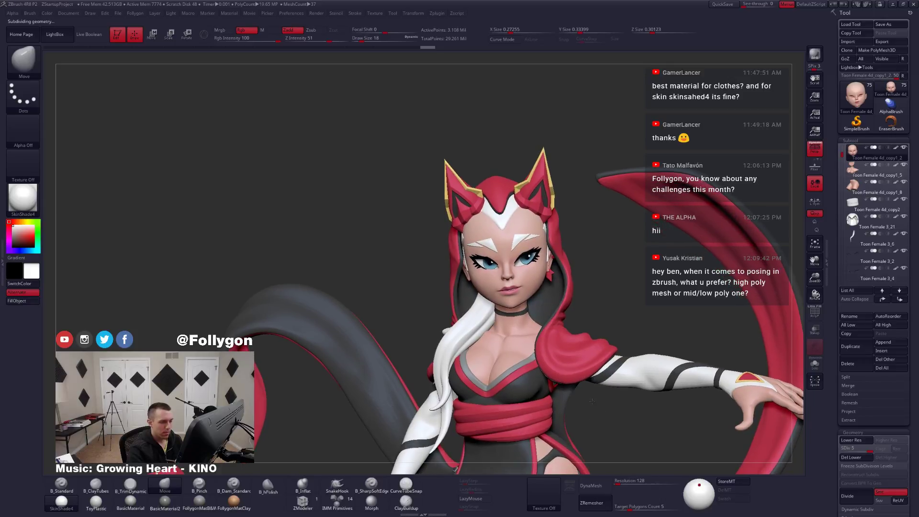
pyautogui.keyDown('ctrl'); pyautogui.moveTo(592, 401); pyautogui.dragTo(535, 437, button='right'); pyautogui.keyUp('ctrl')
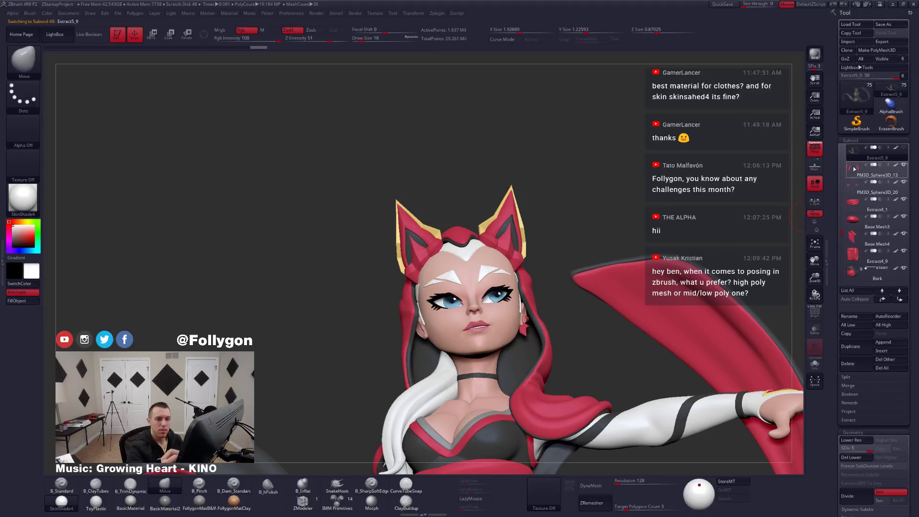
# Hide the tail and hood, make the head active again and view its profile.
pyautogui.moveTo(839, 200); pyautogui.dragTo(843, 227)
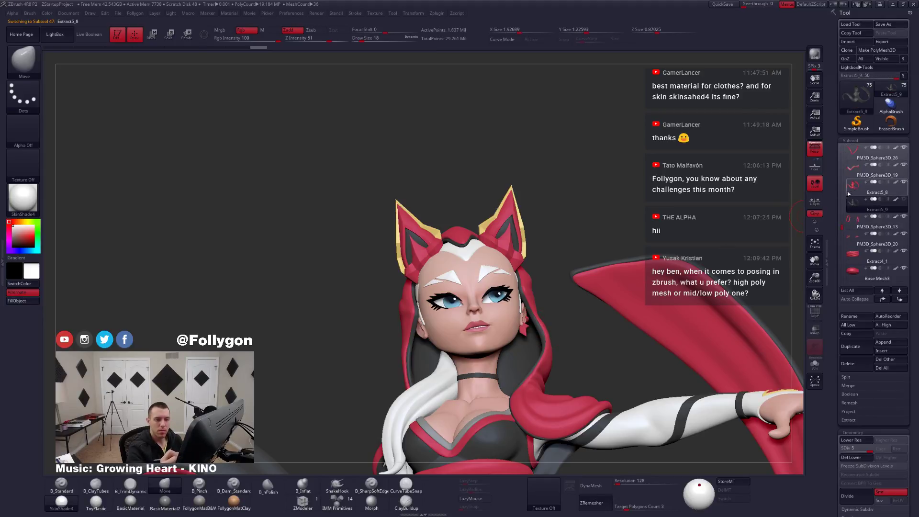
pyautogui.moveTo(506, 335); pyautogui.dragTo(426, 352, button='right')
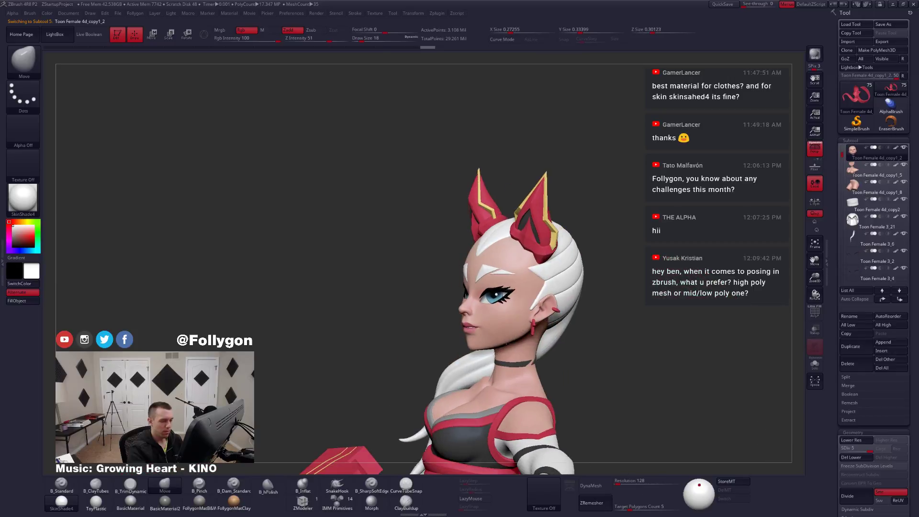
# Select the upper ear piercing and reposition it along the ear's outer edge with a rotate Transpose line.
pyautogui.keyDown('alt'); pyautogui.click(555, 310); pyautogui.keyUp('alt')
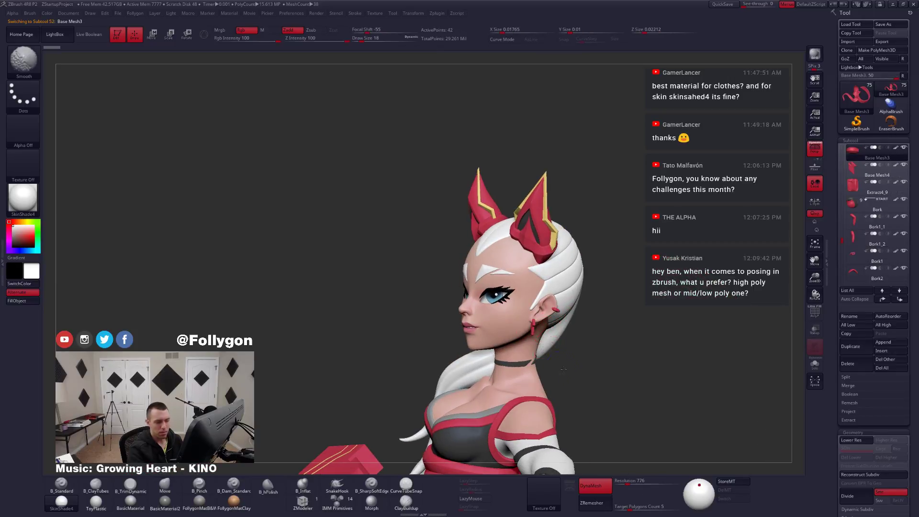
pyautogui.moveTo(576, 349)
pyautogui.keyDown('shift'); pyautogui.mouseDown(button='right')
pyautogui.moveTo(554, 351)
pyautogui.moveTo(550, 383)
pyautogui.mouseUp(button='right'); pyautogui.keyUp('shift')
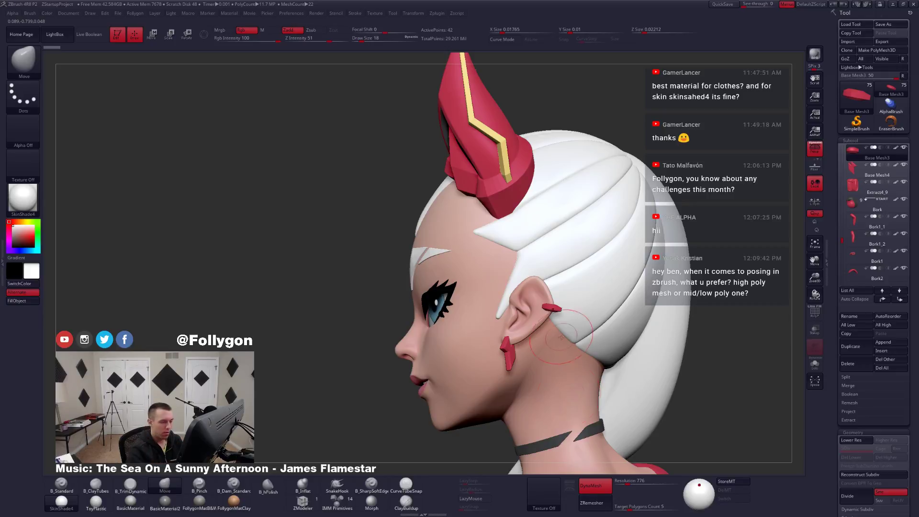
pyautogui.moveTo(557, 318)
pyautogui.keyDown('alt'); pyautogui.mouseDown(button='right')
pyautogui.moveTo(578, 359)
pyautogui.moveTo(561, 419)
pyautogui.moveTo(582, 344)
pyautogui.mouseUp(button='right'); pyautogui.keyUp('alt')
pyautogui.press('r')
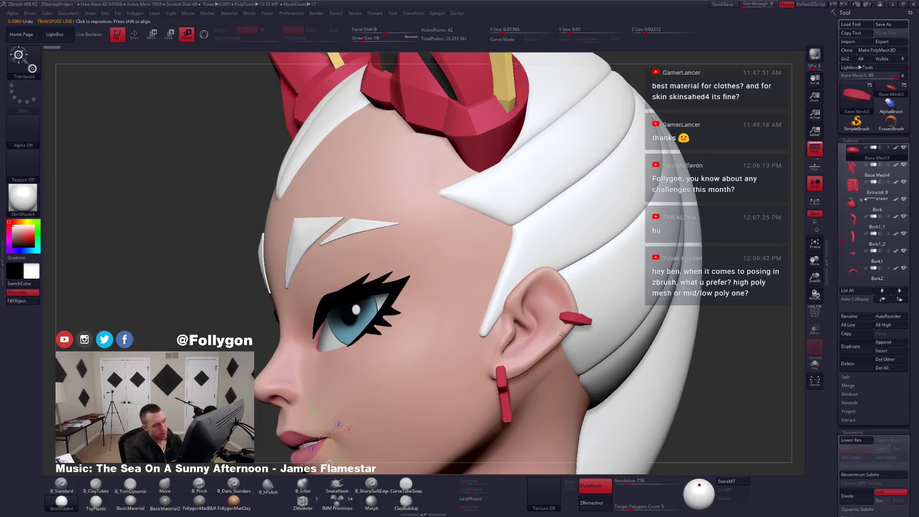
pyautogui.moveTo(562, 316); pyautogui.dragTo(713, 343)
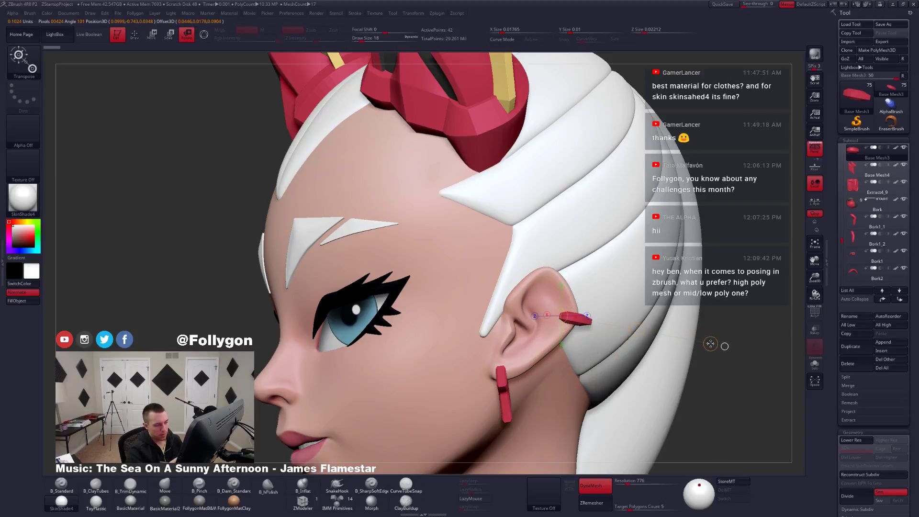
pyautogui.moveTo(634, 330); pyautogui.dragTo(704, 359)
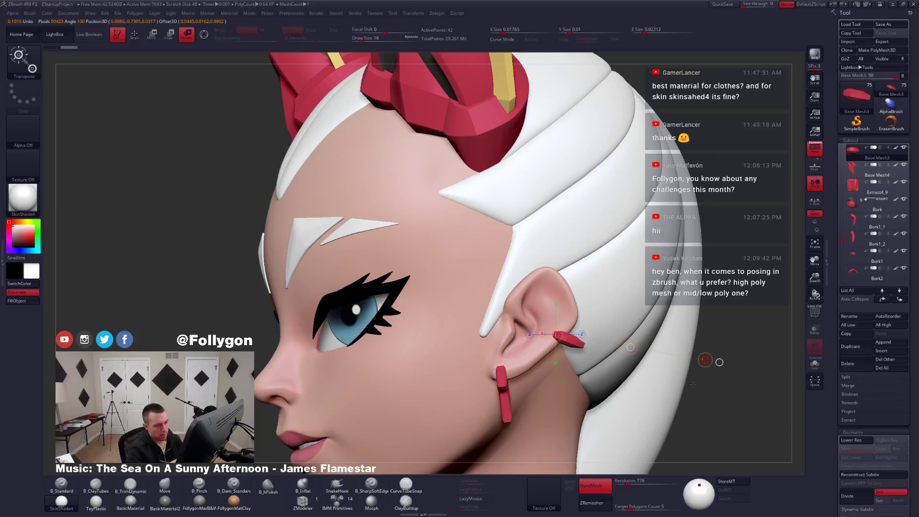
pyautogui.moveTo(666, 423); pyautogui.dragTo(662, 421)
pyautogui.press('q')
# Make the head active again and examine its polygroup wireframe while lowering it to subdivision level 1.
pyautogui.moveTo(595, 328)
pyautogui.keyDown('ctrl'); pyautogui.mouseDown(button='right')
pyautogui.moveTo(484, 364)
pyautogui.moveTo(521, 392)
pyautogui.moveTo(548, 406)
pyautogui.moveTo(534, 353)
pyautogui.moveTo(521, 378)
pyautogui.moveTo(496, 264)
pyautogui.mouseUp(button='right'); pyautogui.keyUp('ctrl')
pyautogui.keyDown('alt'); pyautogui.moveTo(517, 349); pyautogui.dragTo(515, 344, button='right'); pyautogui.keyUp('alt')
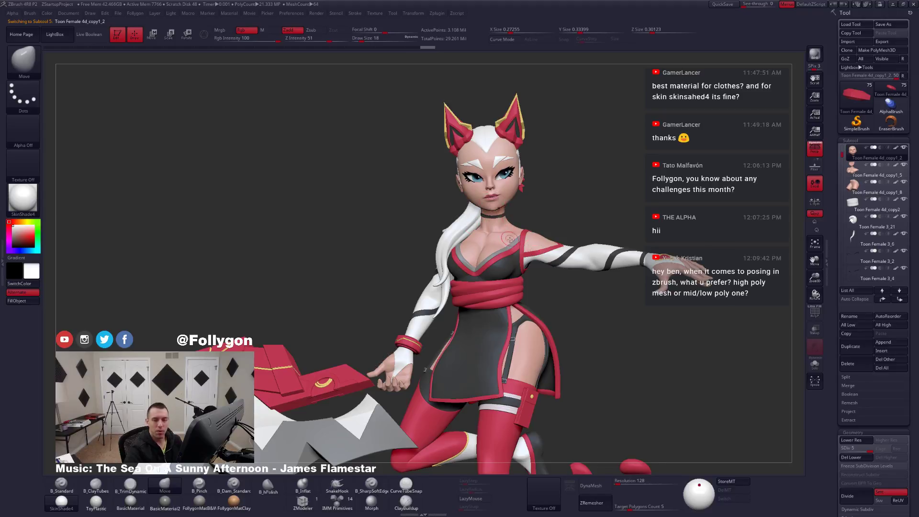
pyautogui.hotkey('shift', 'f')
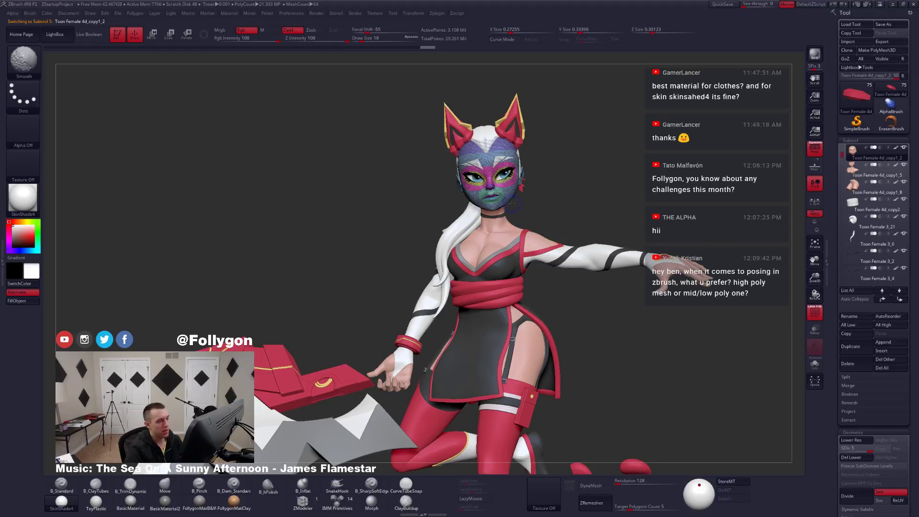
pyautogui.hotkey('shift', 'd')
pyautogui.hotkey('shift', 'd')
pyautogui.hotkey('shift', 'd')
pyautogui.hotkey('shift', 'd')
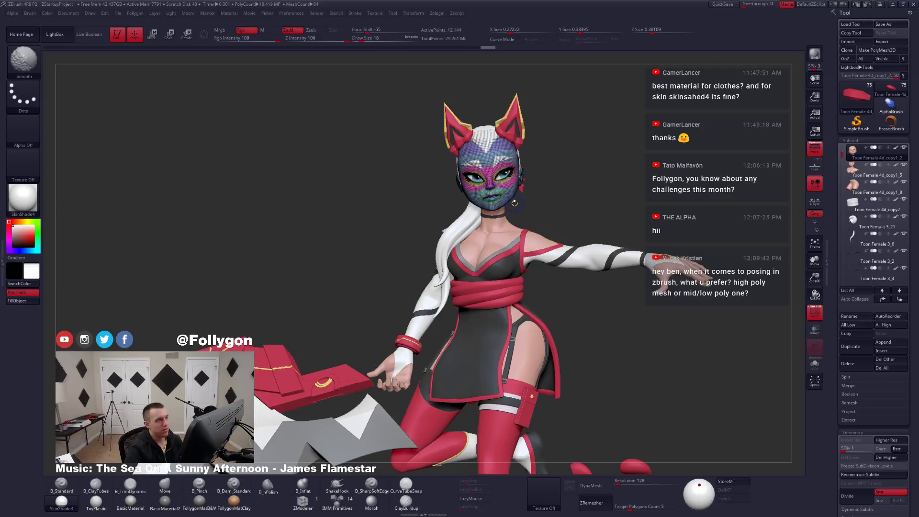
# Examine the head alone without the wireframe, restore subdivision level 5 and bring back the other visible parts.
pyautogui.hotkey('shift', 'f')
pyautogui.hotkey('alt', 's')
pyautogui.keyDown('ctrl'); pyautogui.moveTo(513, 202); pyautogui.dragTo(483, 184, button='right'); pyautogui.keyUp('ctrl')
pyautogui.keyDown('alt'); pyautogui.moveTo(483, 184); pyautogui.dragTo(480, 238, button='right'); pyautogui.keyUp('alt')
pyautogui.moveTo(481, 238)
pyautogui.mouseDown(button='right')
pyautogui.moveTo(600, 219)
pyautogui.moveTo(559, 229)
pyautogui.moveTo(576, 236)
pyautogui.mouseUp(button='right')
pyautogui.press('d')
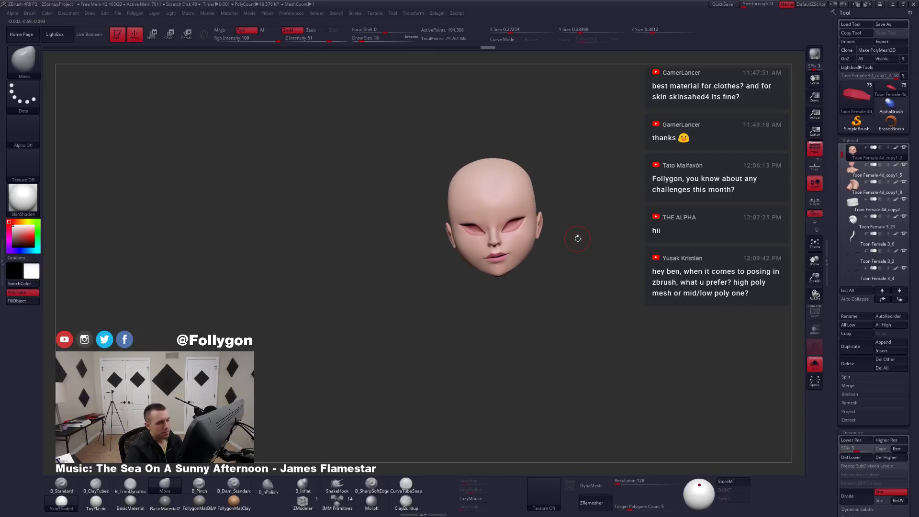
pyautogui.press('d')
pyautogui.press('d')
pyautogui.hotkey('alt', 's')
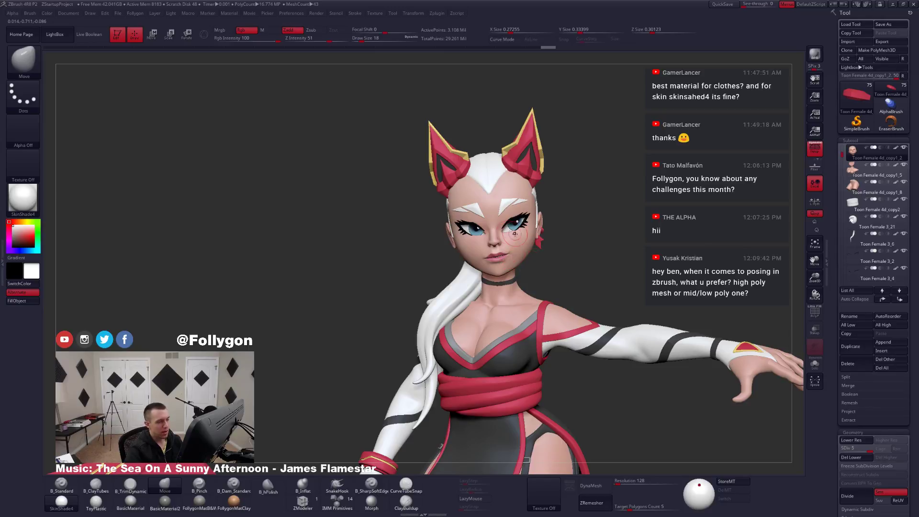
# Show the hidden hood, tail and staff again with the head active and the Move brush selected, and check the face.
pyautogui.moveTo(519, 239)
pyautogui.mouseDown(button='right')
pyautogui.moveTo(485, 245)
pyautogui.moveTo(521, 251)
pyautogui.mouseUp(button='right')
pyautogui.click(858, 153)
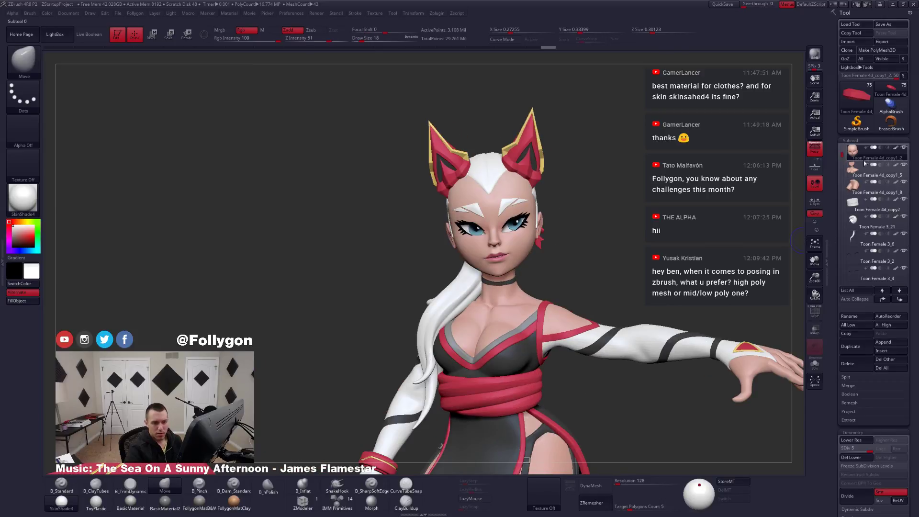
pyautogui.press('b')
pyautogui.press('m')
pyautogui.press('v')
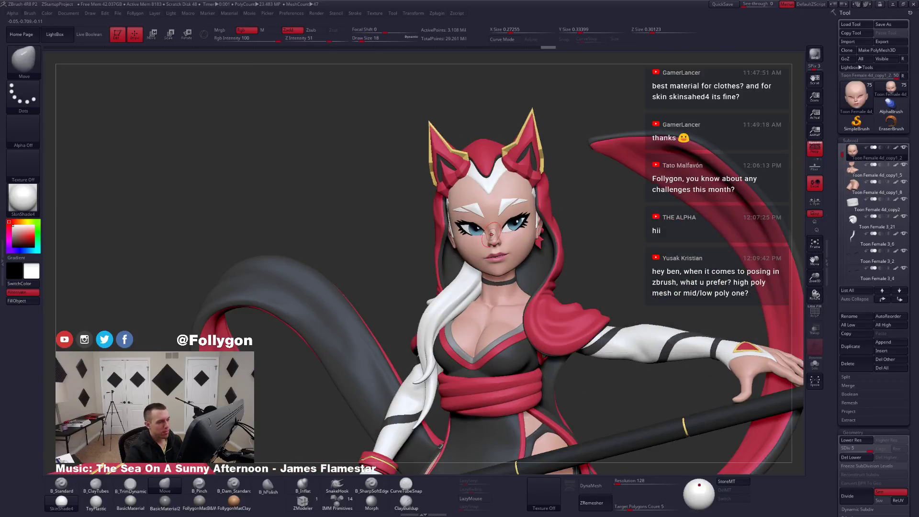
pyautogui.keyDown('ctrl'); pyautogui.moveTo(502, 255); pyautogui.dragTo(555, 285, button='right'); pyautogui.keyUp('ctrl')
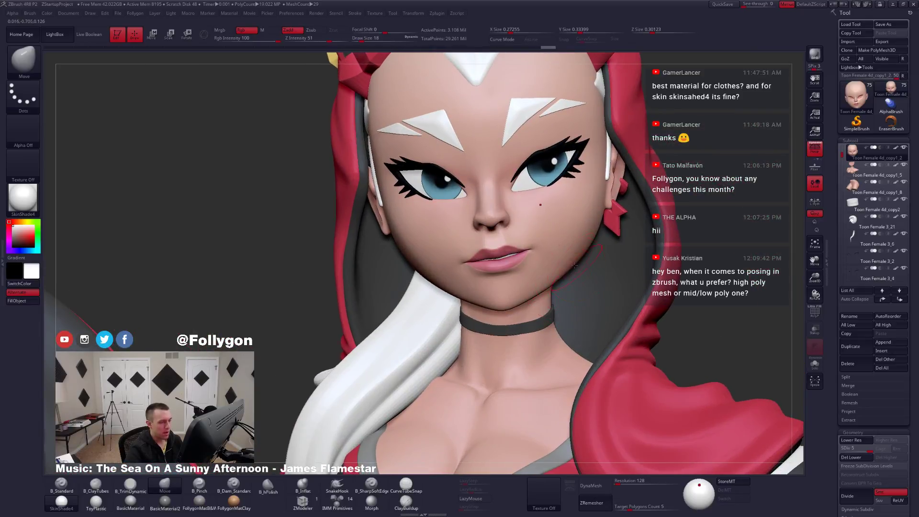
pyautogui.hotkey('shift', 'f')
pyautogui.hotkey('shift', 'f')
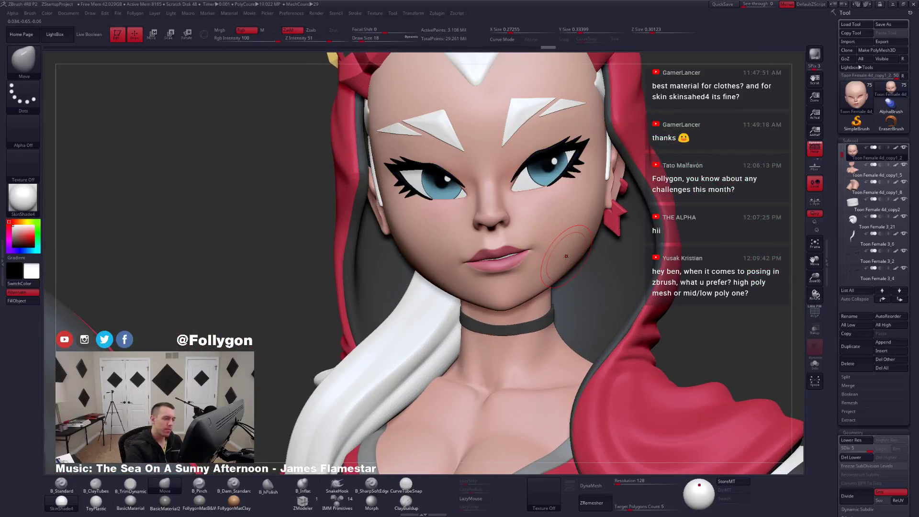
# Isolate the head, set the draw size to 14 and drop to subdivision level 1.
pyautogui.hotkey('alt', 's')
pyautogui.keyDown('alt'); pyautogui.moveTo(514, 253); pyautogui.dragTo(567, 319, button='right'); pyautogui.keyUp('alt')
pyautogui.press('space')
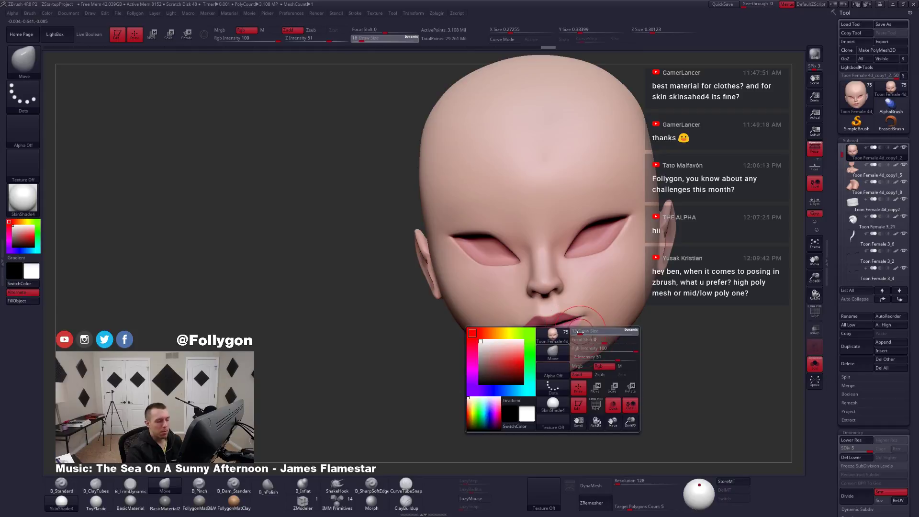
pyautogui.moveTo(578, 354); pyautogui.dragTo(574, 354)
pyautogui.moveTo(574, 354); pyautogui.dragTo(567, 345, button='right')
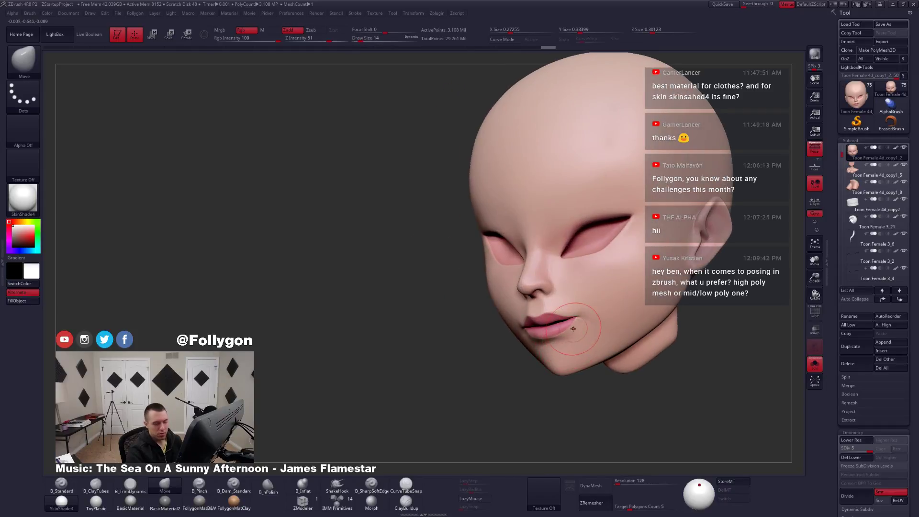
pyautogui.hotkey('shift', 'd')
pyautogui.hotkey('shift', 'd')
pyautogui.hotkey('shift', 'd')
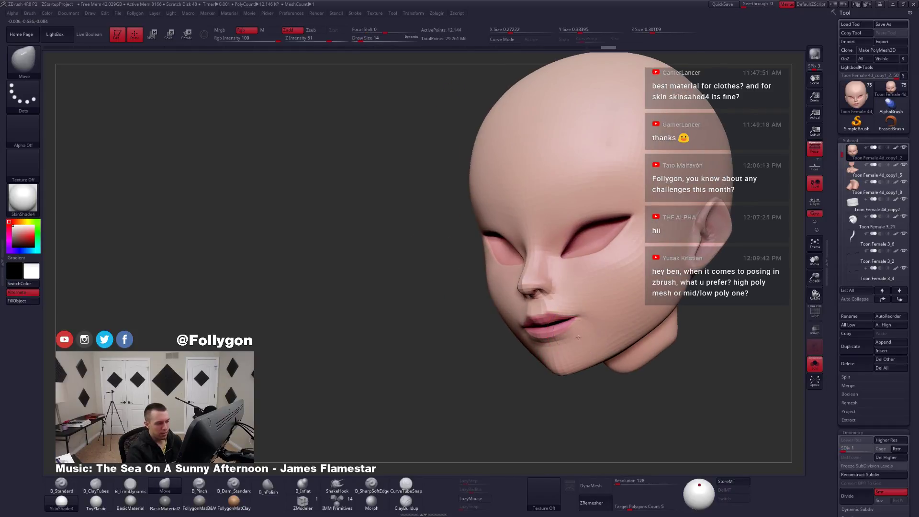
pyautogui.moveTo(575, 332)
pyautogui.mouseDown(button='right')
pyautogui.moveTo(589, 334)
pyautogui.moveTo(579, 335)
pyautogui.mouseUp(button='right')
# Try topological masks from the mouth with the Transpose line, leaving the lower lip and chin unmasked.
pyautogui.press('w')
pyautogui.keyDown('ctrl'); pyautogui.moveTo(577, 311); pyautogui.dragTo(578, 317); pyautogui.keyUp('ctrl')
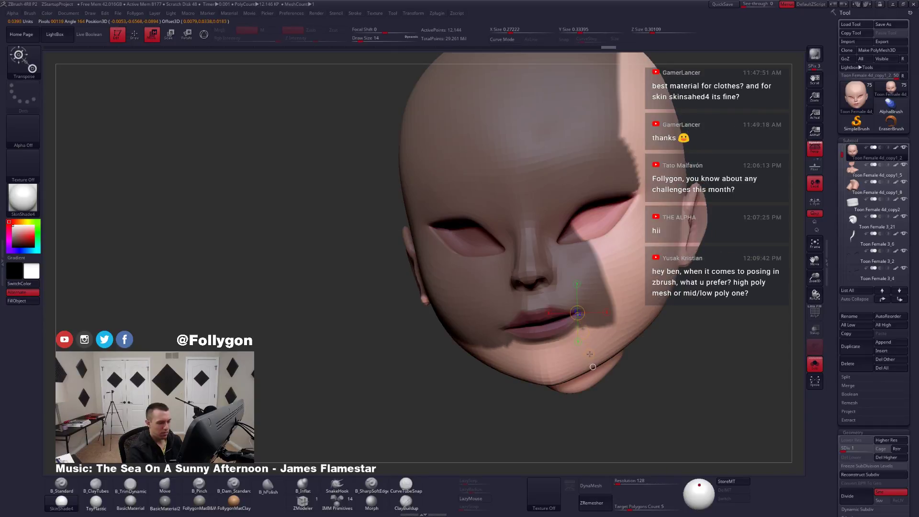
pyautogui.keyDown('ctrl'); pyautogui.moveTo(582, 338); pyautogui.dragTo(572, 261); pyautogui.keyUp('ctrl')
pyautogui.keyDown('ctrl'); pyautogui.moveTo(679, 373); pyautogui.dragTo(698, 393); pyautogui.keyUp('ctrl')
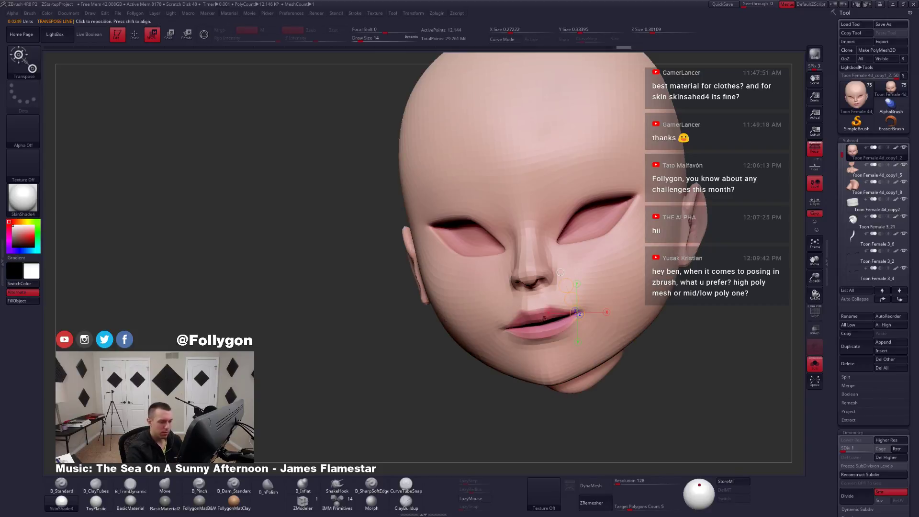
pyautogui.keyDown('ctrl'); pyautogui.moveTo(544, 321); pyautogui.dragTo(555, 349); pyautogui.keyUp('ctrl')
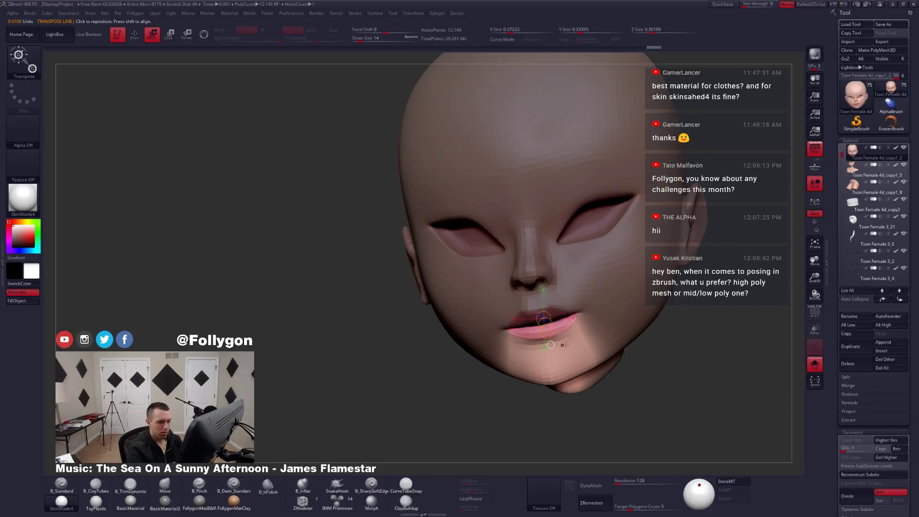
pyautogui.press('q')
pyautogui.moveTo(562, 345)
pyautogui.mouseDown(button='right')
pyautogui.moveTo(592, 341)
pyautogui.moveTo(571, 332)
pyautogui.mouseUp(button='right')
# Turn on the wireframe and isolate the polygroups of the lower lip, the mouth surround and the outer face band.
pyautogui.hotkey('shift', 'f')
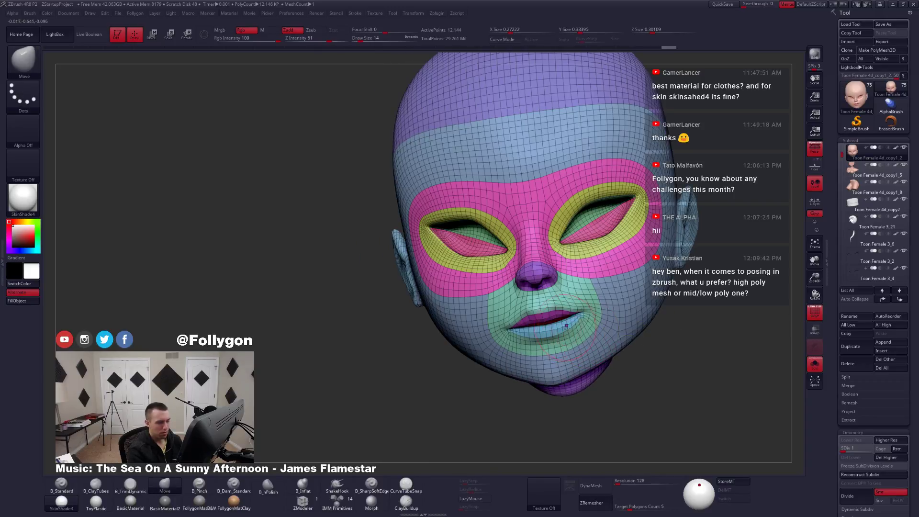
pyautogui.keyDown('ctrl'); pyautogui.keyDown('shift'); pyautogui.click(563, 329); pyautogui.keyUp('shift'); pyautogui.keyUp('ctrl')
pyautogui.keyDown('ctrl'); pyautogui.keyDown('shift'); pyautogui.click(593, 353); pyautogui.keyUp('shift'); pyautogui.keyUp('ctrl')
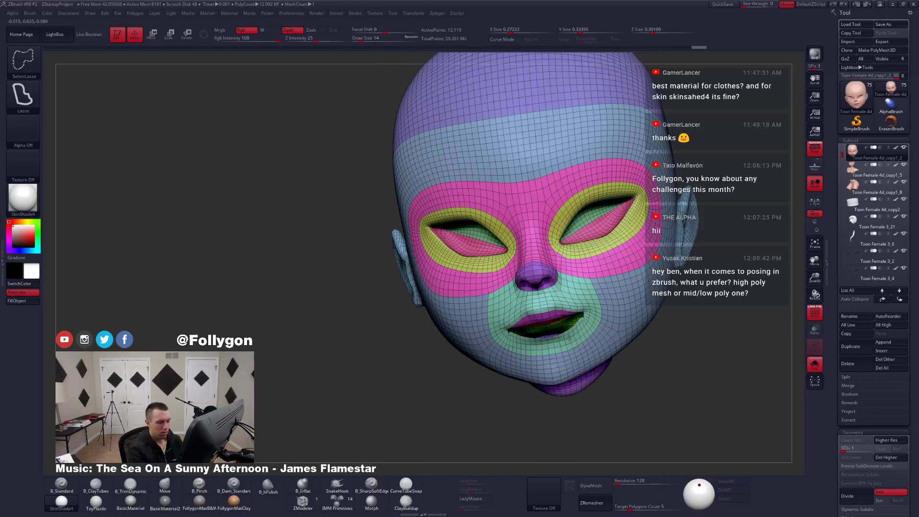
pyautogui.click(569, 336)
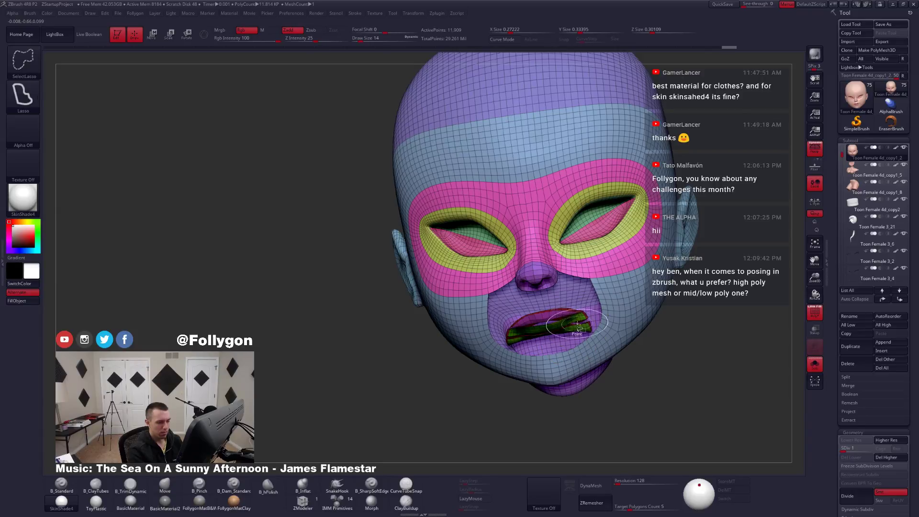
pyautogui.click(578, 328)
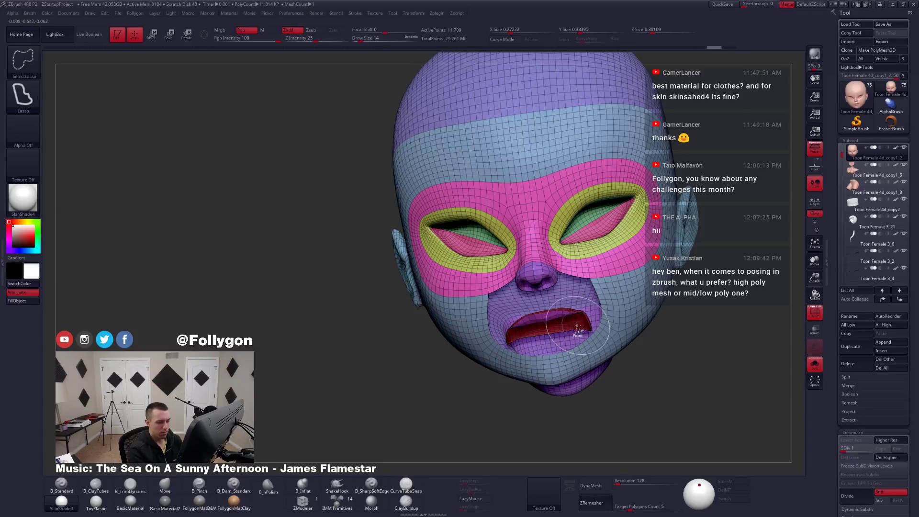
pyautogui.keyDown('ctrl'); pyautogui.keyDown('shift'); pyautogui.click(607, 338); pyautogui.keyUp('shift'); pyautogui.keyUp('ctrl')
pyautogui.keyDown('ctrl'); pyautogui.keyDown('shift'); pyautogui.moveTo(655, 359); pyautogui.dragTo(651, 374); pyautogui.keyUp('shift'); pyautogui.keyUp('ctrl')
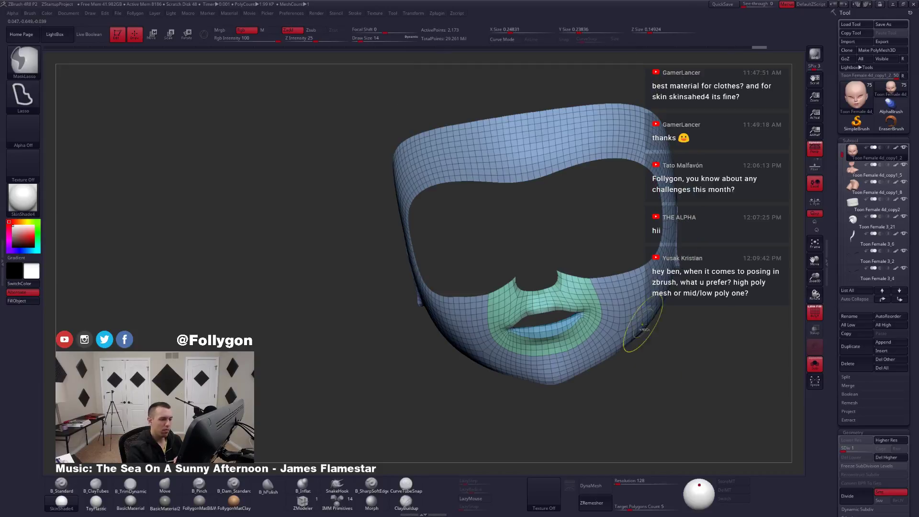
pyautogui.keyDown('ctrl'); pyautogui.click(678, 356); pyautogui.keyUp('ctrl')
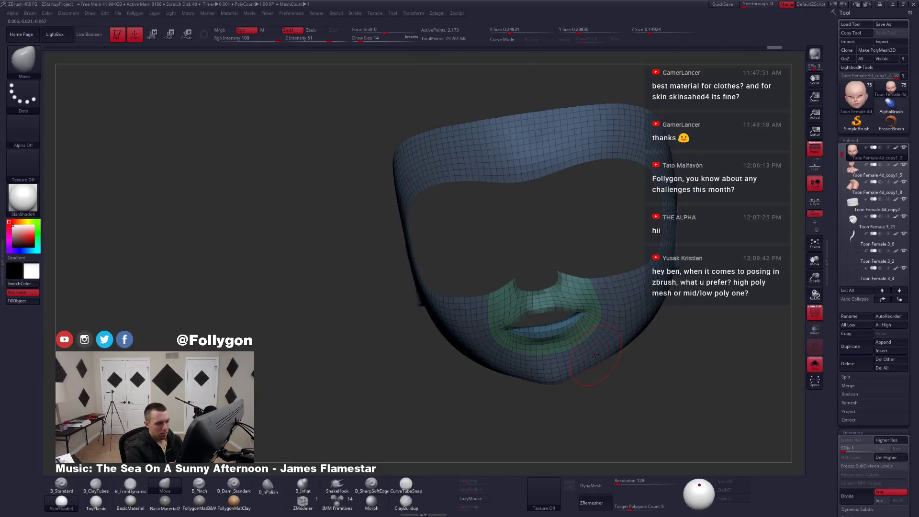
pyautogui.keyDown('ctrl'); pyautogui.click(646, 365); pyautogui.keyUp('ctrl')
pyautogui.moveTo(645, 364); pyautogui.dragTo(624, 369)
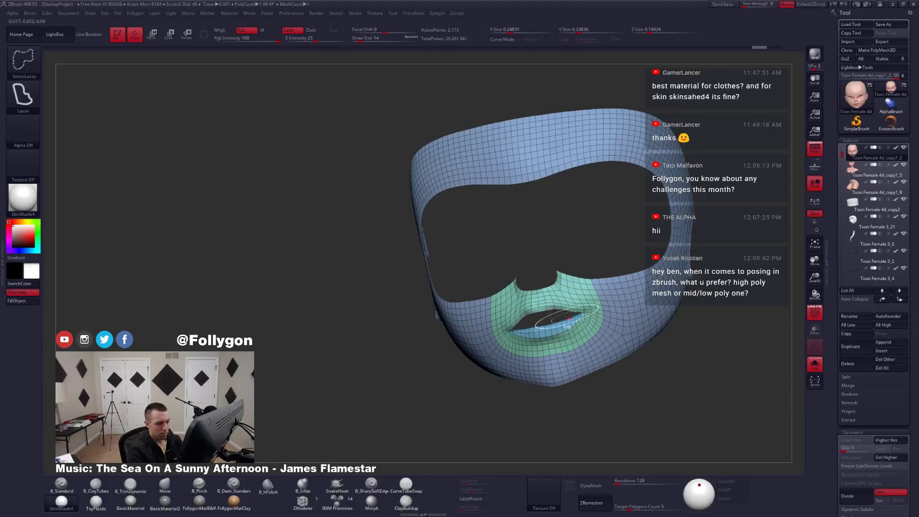
# Lasso-hide the mouth surround above the lower lip and the adjoining cheek and forehead faces.
pyautogui.moveTo(593, 308)
pyautogui.keyDown('ctrl'); pyautogui.keyDown('alt'); pyautogui.keyDown('shift'); pyautogui.mouseDown()
pyautogui.moveTo(555, 262)
pyautogui.moveTo(538, 305)
pyautogui.moveTo(556, 312)
pyautogui.moveTo(530, 307)
pyautogui.moveTo(518, 335)
pyautogui.mouseUp(); pyautogui.keyUp('shift'); pyautogui.keyUp('alt'); pyautogui.keyUp('ctrl')
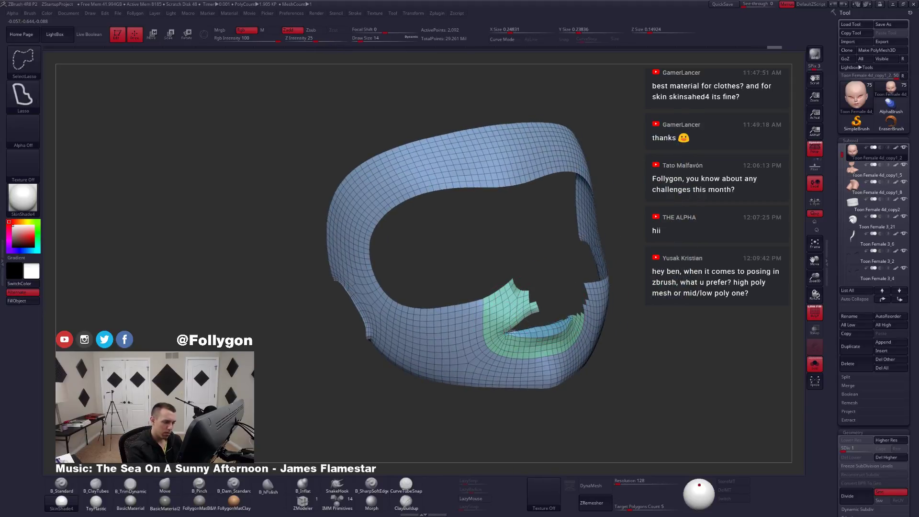
pyautogui.moveTo(459, 338)
pyautogui.keyDown('ctrl'); pyautogui.keyDown('alt'); pyautogui.keyDown('shift'); pyautogui.mouseDown()
pyautogui.moveTo(433, 267)
pyautogui.moveTo(458, 335)
pyautogui.mouseUp(); pyautogui.keyUp('shift'); pyautogui.keyUp('alt'); pyautogui.keyUp('ctrl')
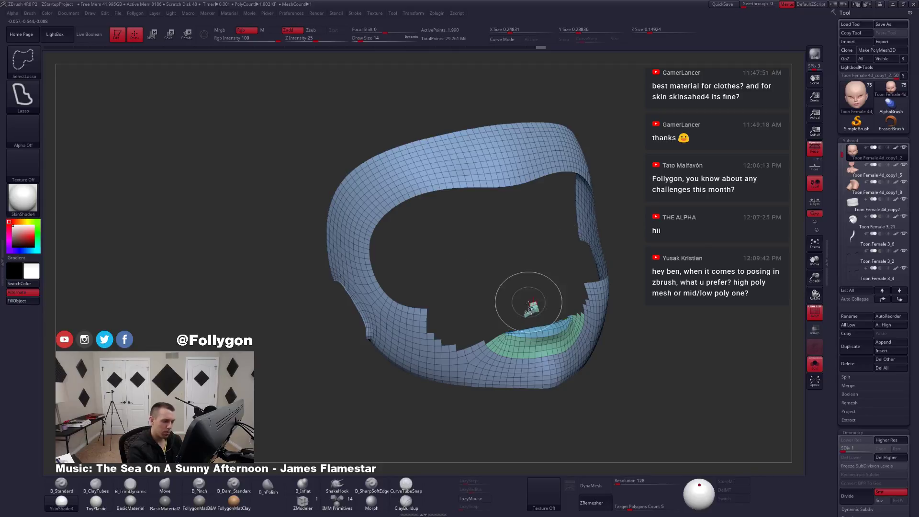
pyautogui.moveTo(533, 306)
pyautogui.mouseDown()
pyautogui.moveTo(472, 336)
pyautogui.moveTo(488, 342)
pyautogui.moveTo(308, 297)
pyautogui.moveTo(492, 148)
pyautogui.moveTo(490, 354)
pyautogui.mouseUp()
pyautogui.moveTo(543, 341); pyautogui.dragTo(498, 339)
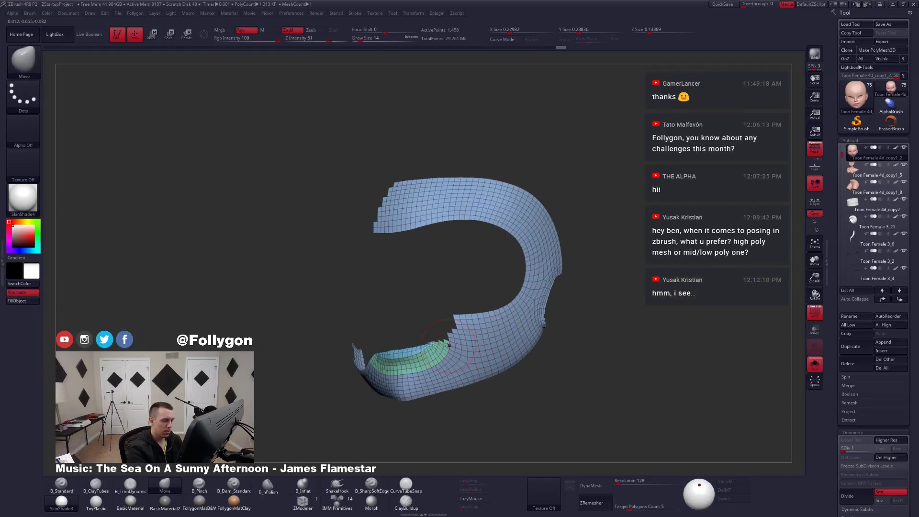
pyautogui.moveTo(411, 325); pyautogui.dragTo(438, 392)
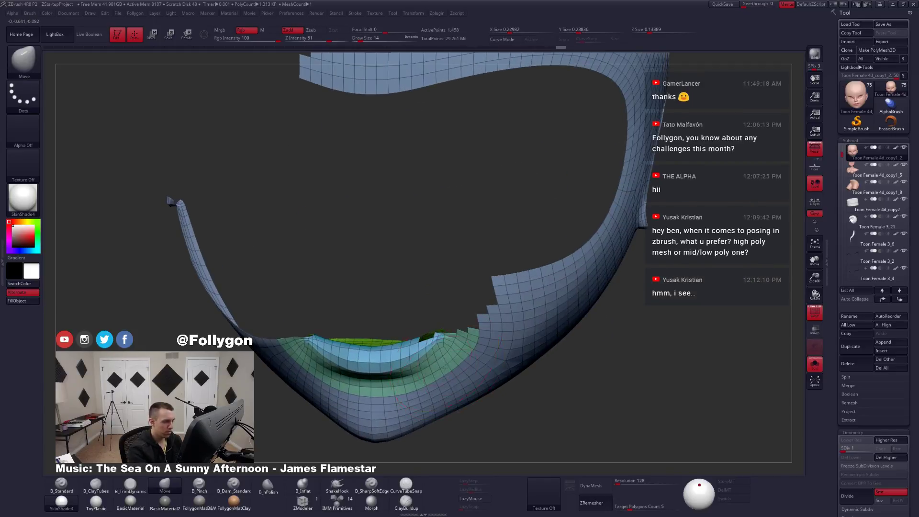
# Invert the mesh visibility, hide the stray inner-mouth faces at the mouth corner and invert back.
pyautogui.moveTo(447, 325); pyautogui.dragTo(440, 304)
pyautogui.keyDown('ctrl'); pyautogui.moveTo(440, 305); pyautogui.dragTo(482, 273, button='right'); pyautogui.keyUp('ctrl')
pyautogui.keyDown('ctrl'); pyautogui.keyDown('shift'); pyautogui.click(441, 320); pyautogui.keyUp('shift'); pyautogui.keyUp('ctrl')
pyautogui.keyDown('ctrl'); pyautogui.keyDown('shift'); pyautogui.click(458, 271); pyautogui.keyUp('shift'); pyautogui.keyUp('ctrl')
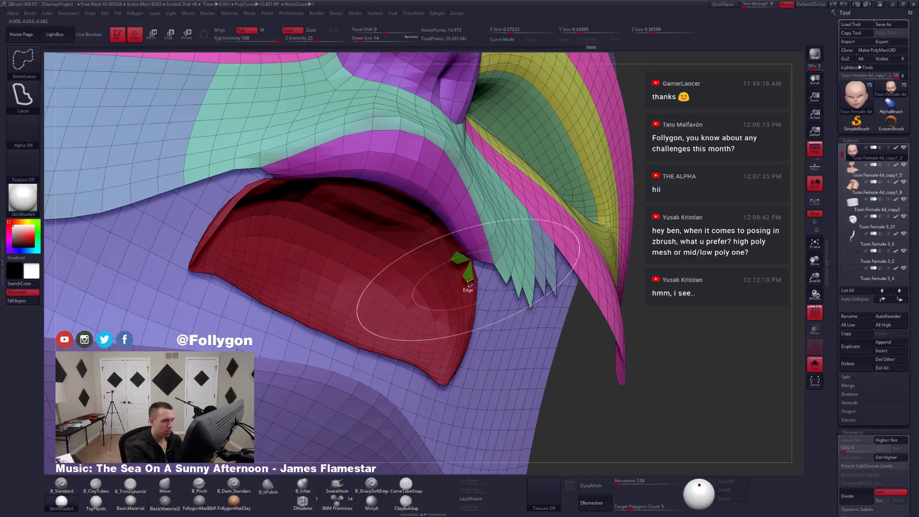
pyautogui.keyDown('ctrl'); pyautogui.keyDown('shift'); pyautogui.click(469, 283); pyautogui.keyUp('shift'); pyautogui.keyUp('ctrl')
pyautogui.moveTo(617, 326)
pyautogui.mouseDown()
pyautogui.moveTo(624, 278)
pyautogui.moveTo(634, 287)
pyautogui.mouseUp()
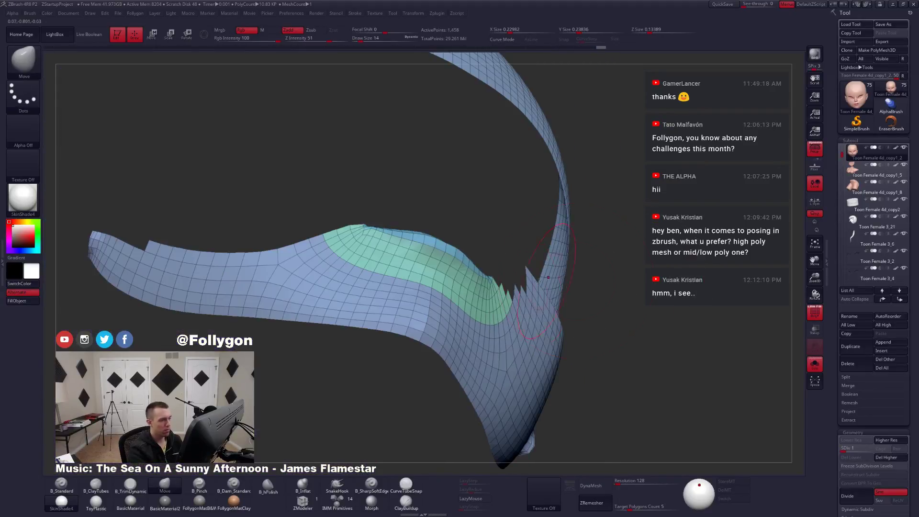
# Lasso-hide the cheek faces above the other mouth corner and invert the visibility to check the split around the mouth.
pyautogui.moveTo(500, 282); pyautogui.dragTo(490, 306, button='right')
pyautogui.moveTo(490, 305); pyautogui.dragTo(475, 272)
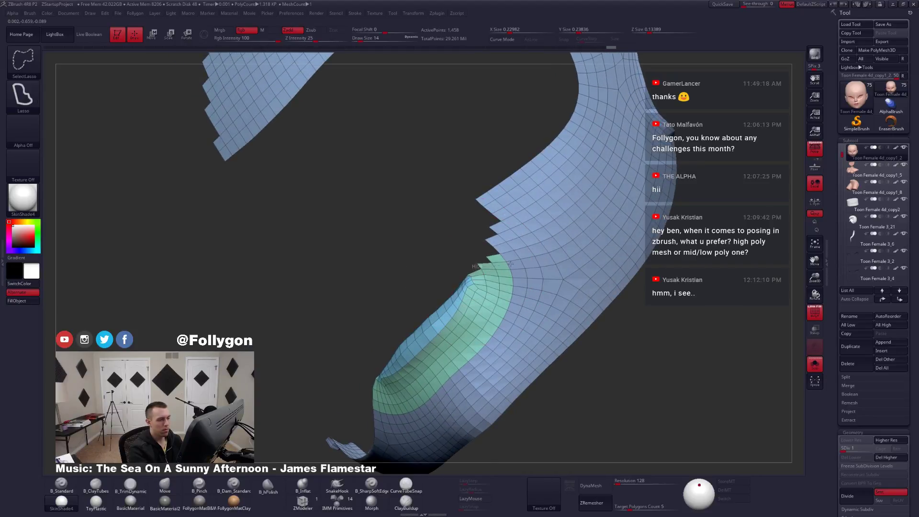
pyautogui.moveTo(562, 249)
pyautogui.keyDown('ctrl'); pyautogui.keyDown('alt'); pyautogui.keyDown('shift'); pyautogui.mouseDown()
pyautogui.moveTo(531, 129)
pyautogui.moveTo(464, 191)
pyautogui.mouseUp(); pyautogui.keyUp('shift'); pyautogui.keyUp('alt'); pyautogui.keyUp('ctrl')
pyautogui.keyDown('ctrl'); pyautogui.moveTo(537, 211); pyautogui.dragTo(517, 297, button='right'); pyautogui.keyUp('ctrl')
pyautogui.moveTo(515, 294)
pyautogui.mouseDown()
pyautogui.moveTo(502, 364)
pyautogui.moveTo(589, 125)
pyautogui.moveTo(476, 113)
pyautogui.moveTo(398, 225)
pyautogui.moveTo(412, 258)
pyautogui.mouseUp()
pyautogui.moveTo(526, 268)
pyautogui.mouseDown()
pyautogui.moveTo(516, 316)
pyautogui.moveTo(562, 383)
pyautogui.mouseUp()
pyautogui.keyDown('ctrl'); pyautogui.keyDown('shift'); pyautogui.click(562, 382); pyautogui.keyUp('shift'); pyautogui.keyUp('ctrl')
pyautogui.moveTo(646, 333); pyautogui.dragTo(637, 317)
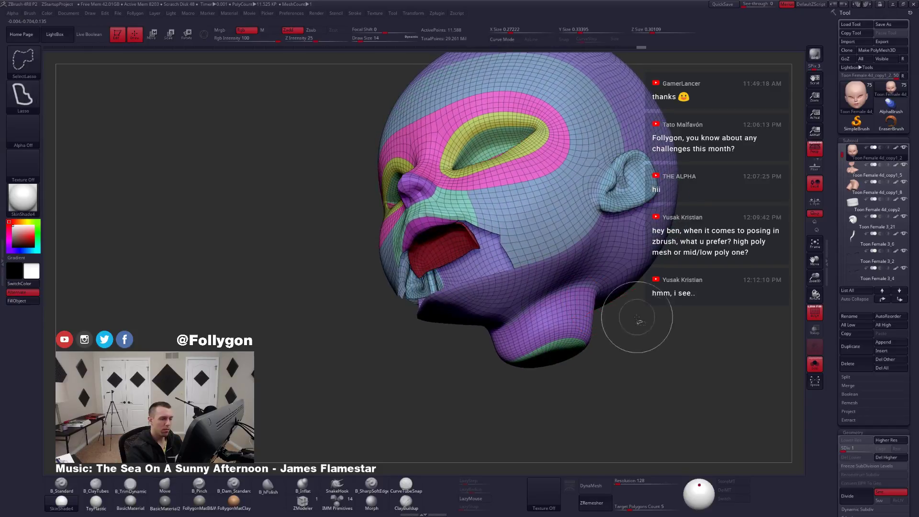
# Undo the last visibility change, mask the isolated lower lip and jaw faces, and show the full head mesh again.
pyautogui.hotkey('ctrl', 'z')
pyautogui.moveTo(506, 265)
pyautogui.mouseDown()
pyautogui.moveTo(516, 271)
pyautogui.moveTo(445, 269)
pyautogui.moveTo(366, 356)
pyautogui.mouseUp()
pyautogui.moveTo(410, 283)
pyautogui.mouseDown()
pyautogui.moveTo(582, 370)
pyautogui.moveTo(569, 366)
pyautogui.moveTo(574, 398)
pyautogui.moveTo(584, 372)
pyautogui.moveTo(567, 397)
pyautogui.moveTo(570, 416)
pyautogui.mouseUp()
pyautogui.keyDown('ctrl'); pyautogui.keyDown('shift'); pyautogui.click(588, 373); pyautogui.keyUp('shift'); pyautogui.keyUp('ctrl')
# Turn off the wireframe and Solo view and invert the mask so only the lower lip and jaw stay editable.
pyautogui.hotkey('shift', 'f')
pyautogui.hotkey('alt', 's')
pyautogui.keyDown('ctrl'); pyautogui.moveTo(582, 354); pyautogui.dragTo(590, 338); pyautogui.keyUp('ctrl')
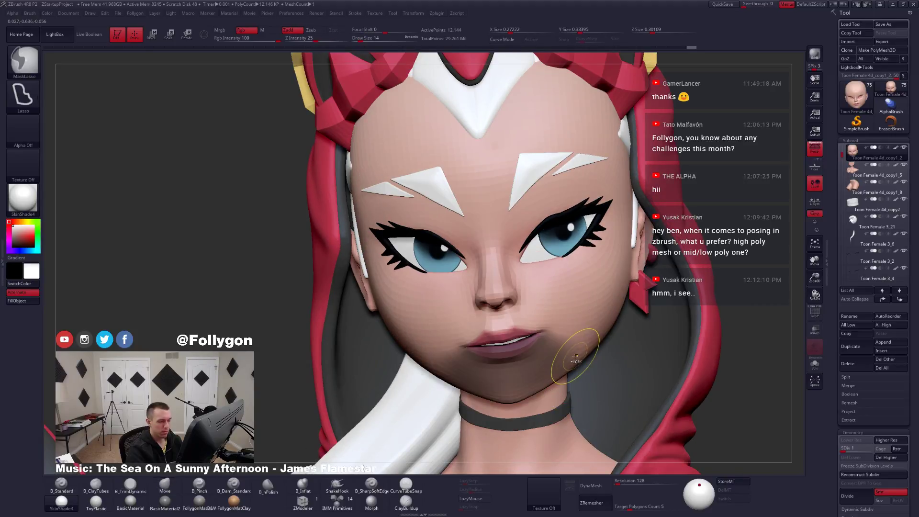
pyautogui.keyDown('ctrl'); pyautogui.click(741, 289); pyautogui.keyUp('ctrl')
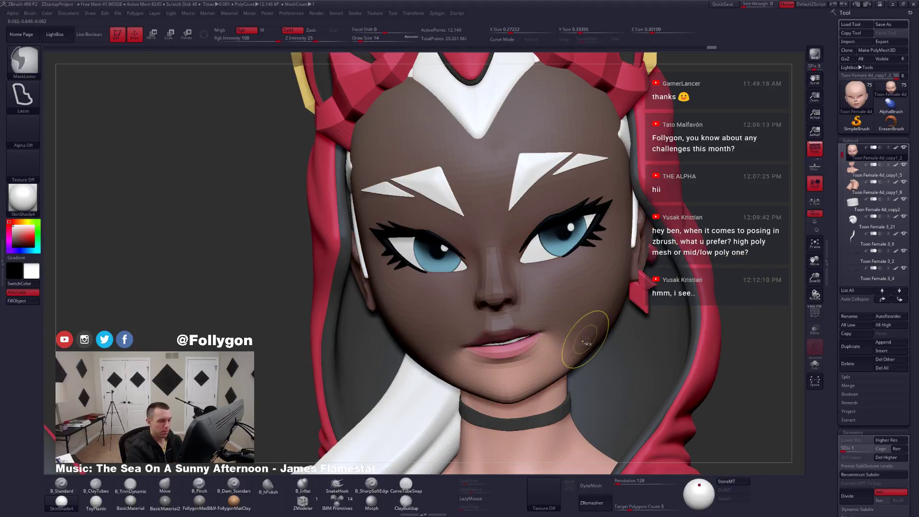
# Shift the unmasked lower lip and jaw with the Move brush at draw size 27 and raise the head to subdivision level 5.
pyautogui.press('space')
pyautogui.moveTo(539, 348); pyautogui.dragTo(543, 346)
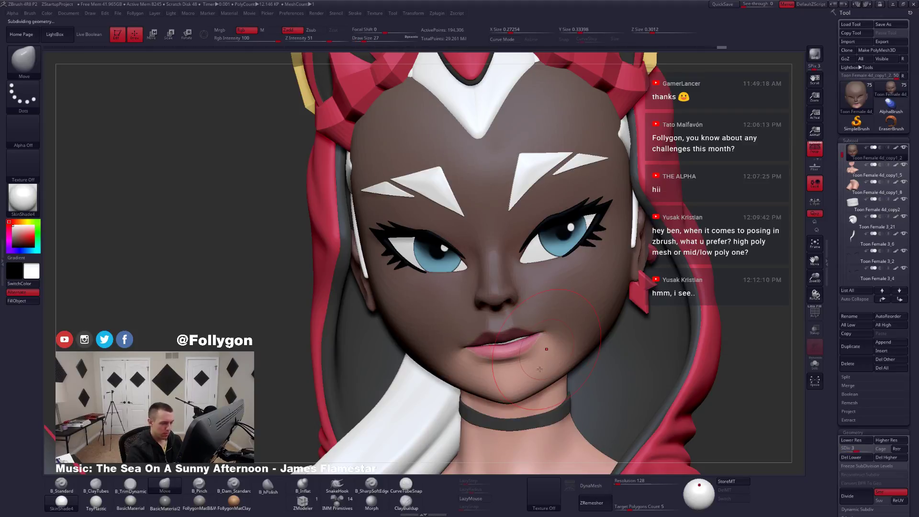
pyautogui.press('d')
pyautogui.press('d')
pyautogui.moveTo(539, 369); pyautogui.dragTo(690, 316, button='right')
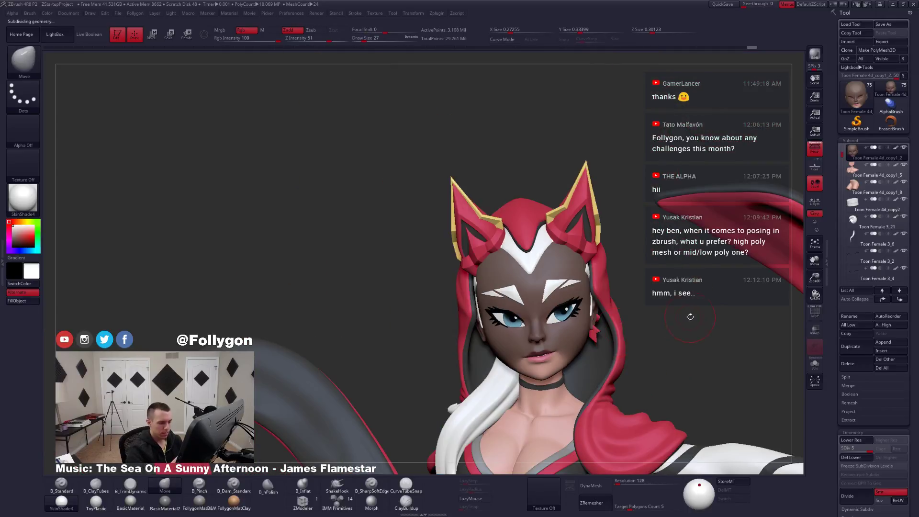
# Invert the mask to free the upper face, set the draw size to 8 and return the head to subdivision level 1.
pyautogui.keyDown('ctrl'); pyautogui.click(687, 320); pyautogui.keyUp('ctrl')
pyautogui.keyDown('ctrl'); pyautogui.moveTo(617, 330); pyautogui.dragTo(541, 362, button='right'); pyautogui.keyUp('ctrl')
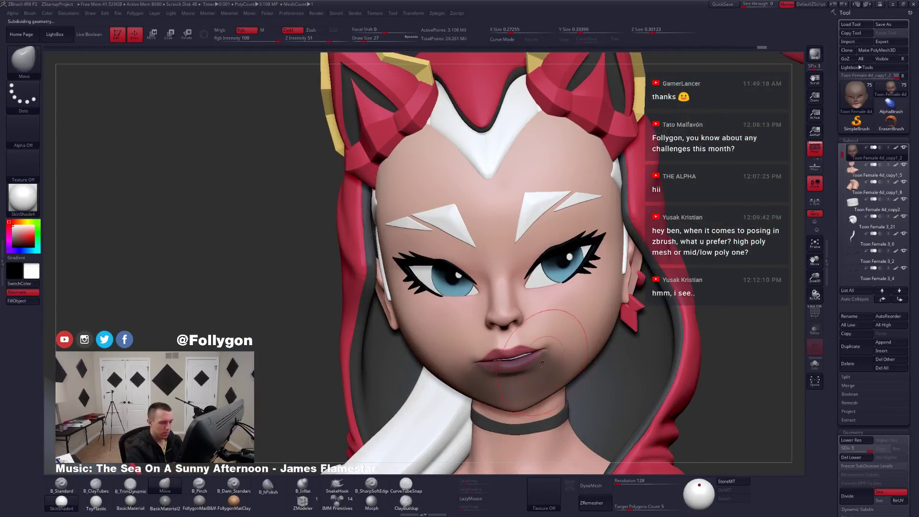
pyautogui.press('space')
pyautogui.moveTo(542, 357); pyautogui.dragTo(535, 356)
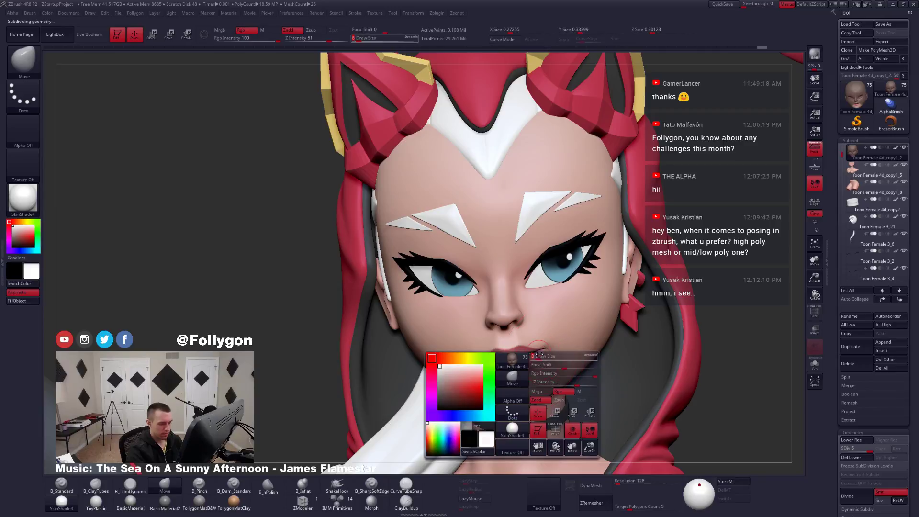
pyautogui.hotkey('shift', 'd')
pyautogui.hotkey('shift', 'd')
pyautogui.hotkey('shift', 'd')
pyautogui.hotkey('shift', 'd')
pyautogui.moveTo(540, 364); pyautogui.dragTo(534, 349, button='right')
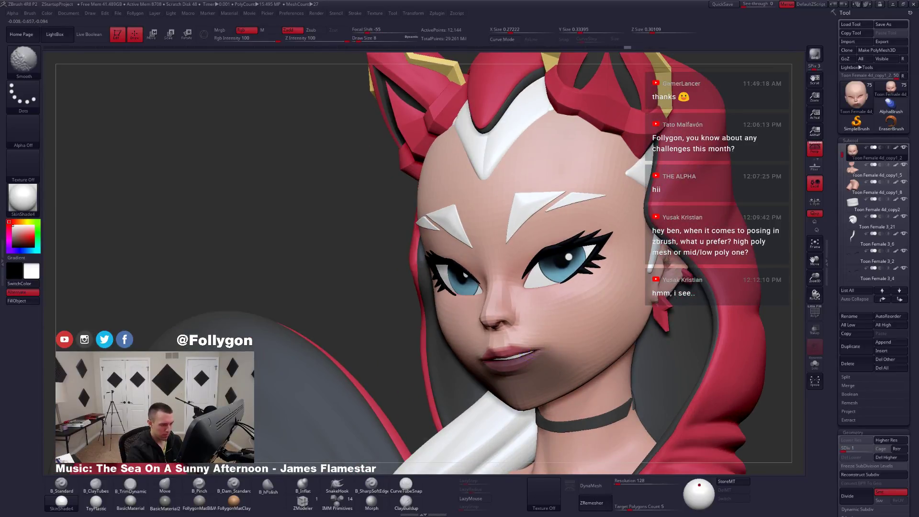
# Adjust the upper lip and mouth corner with the Move brush, enlarging the draw size to 18.
pyautogui.press('space')
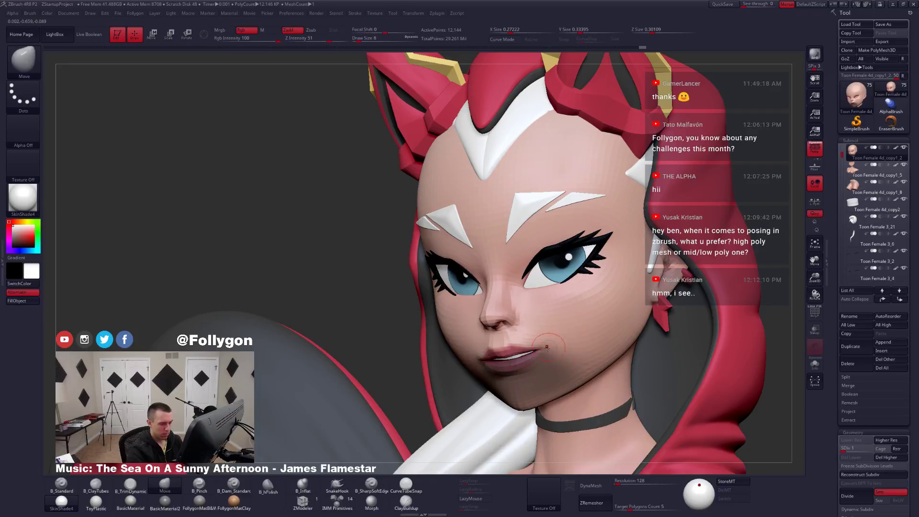
pyautogui.moveTo(543, 355); pyautogui.dragTo(565, 389, button='right')
pyautogui.keyDown('ctrl'); pyautogui.moveTo(554, 382); pyautogui.dragTo(555, 389, button='right'); pyautogui.keyUp('ctrl')
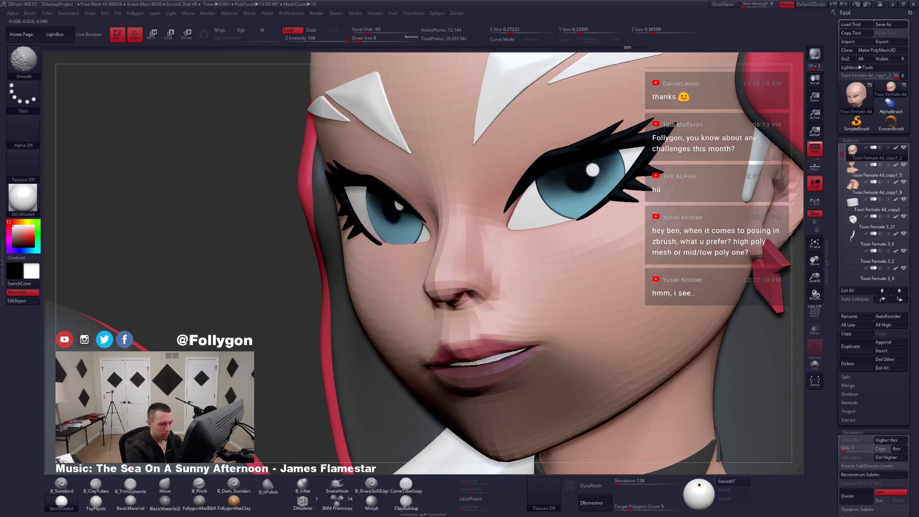
pyautogui.press(']')
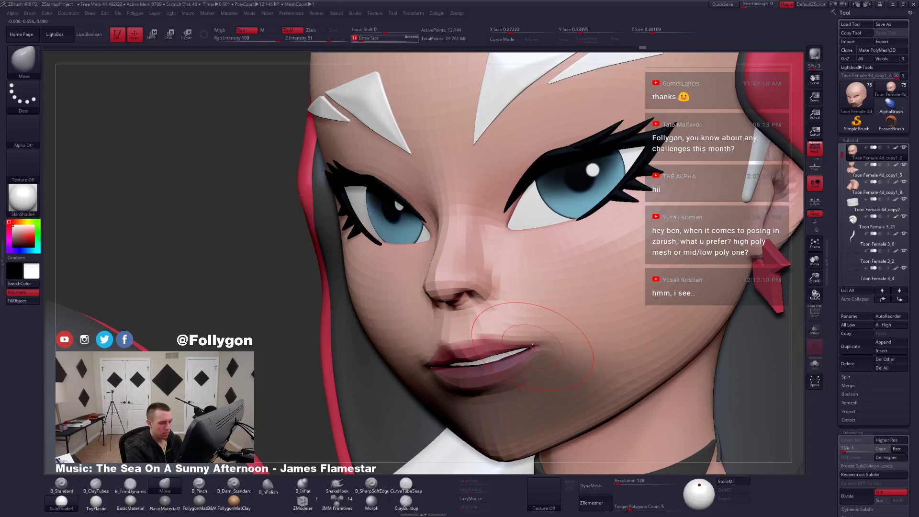
pyautogui.press('space')
pyautogui.moveTo(508, 385); pyautogui.dragTo(513, 385)
pyautogui.moveTo(507, 364)
pyautogui.mouseDown(button='right')
pyautogui.moveTo(577, 359)
pyautogui.moveTo(502, 335)
pyautogui.mouseUp(button='right')
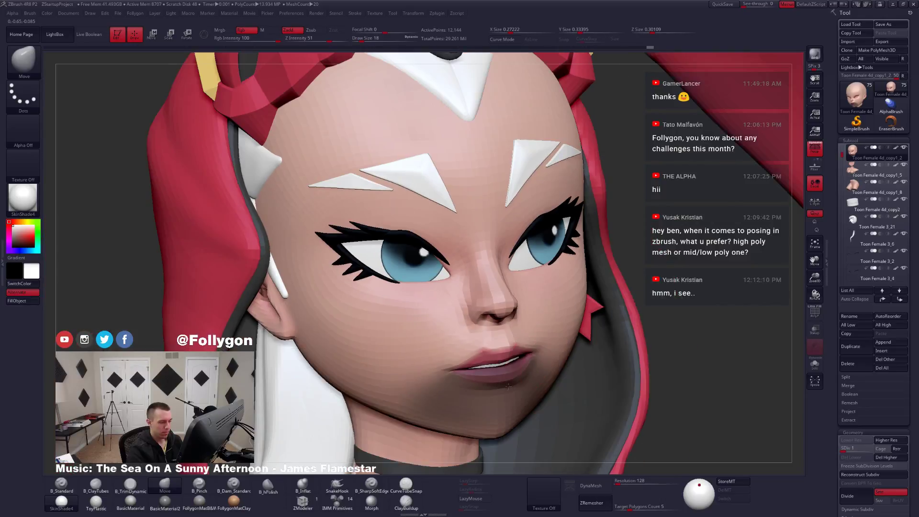
pyautogui.moveTo(570, 385); pyautogui.dragTo(526, 388, button='right')
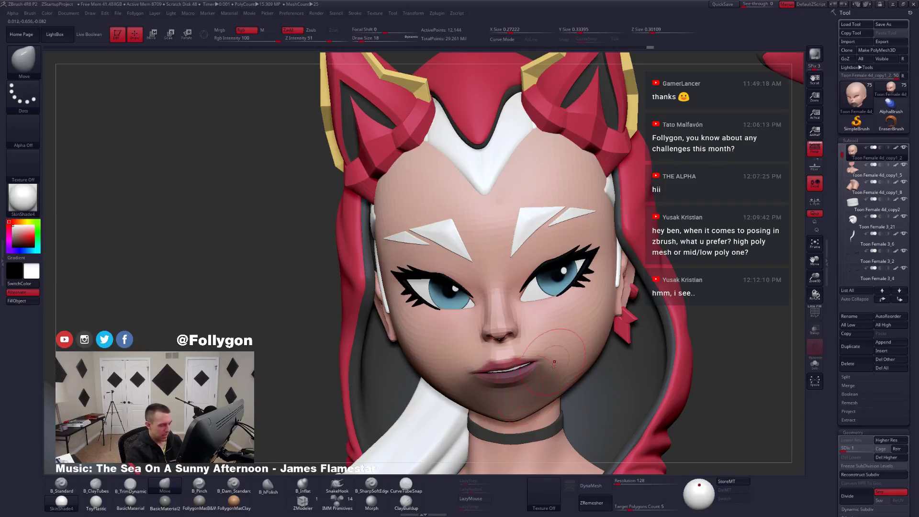
# Invert the mask and reshape the lower lip and chin with the Move brush at draw sizes 27 and 20.
pyautogui.moveTo(553, 366)
pyautogui.keyDown('ctrl'); pyautogui.mouseDown(button='right')
pyautogui.moveTo(622, 366)
pyautogui.moveTo(634, 318)
pyautogui.moveTo(529, 350)
pyautogui.mouseUp(button='right'); pyautogui.keyUp('ctrl')
pyautogui.keyDown('ctrl'); pyautogui.click(646, 317); pyautogui.keyUp('ctrl')
pyautogui.press('space')
pyautogui.moveTo(528, 349); pyautogui.dragTo(529, 350)
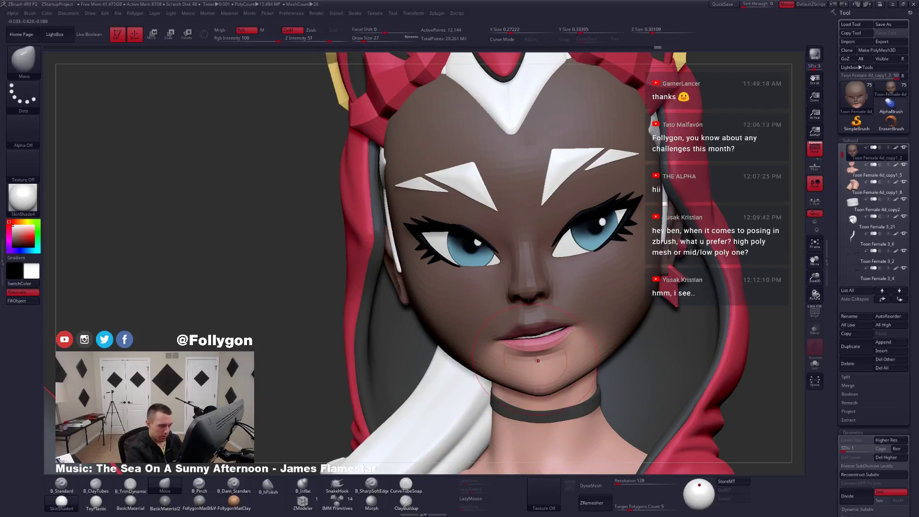
pyautogui.moveTo(530, 350); pyautogui.dragTo(544, 367, button='right')
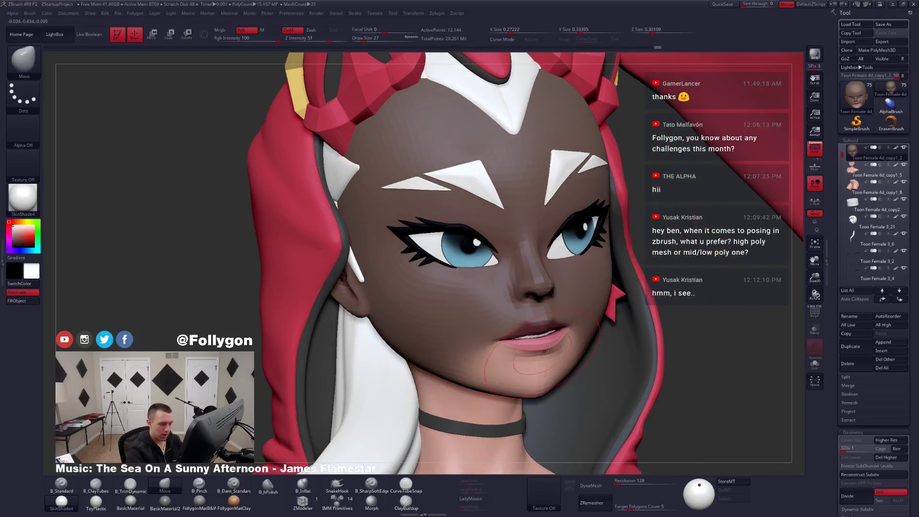
pyautogui.press('space')
pyautogui.moveTo(542, 352); pyautogui.dragTo(538, 353)
pyautogui.moveTo(538, 353); pyautogui.dragTo(560, 401, button='right')
# Review the face against the whole figure, invert the mask to free the upper face and raise the head to subdivision level 5.
pyautogui.moveTo(559, 402)
pyautogui.keyDown('shift'); pyautogui.mouseDown(button='right')
pyautogui.moveTo(576, 407)
pyautogui.moveTo(508, 256)
pyautogui.mouseUp(button='right'); pyautogui.keyUp('shift')
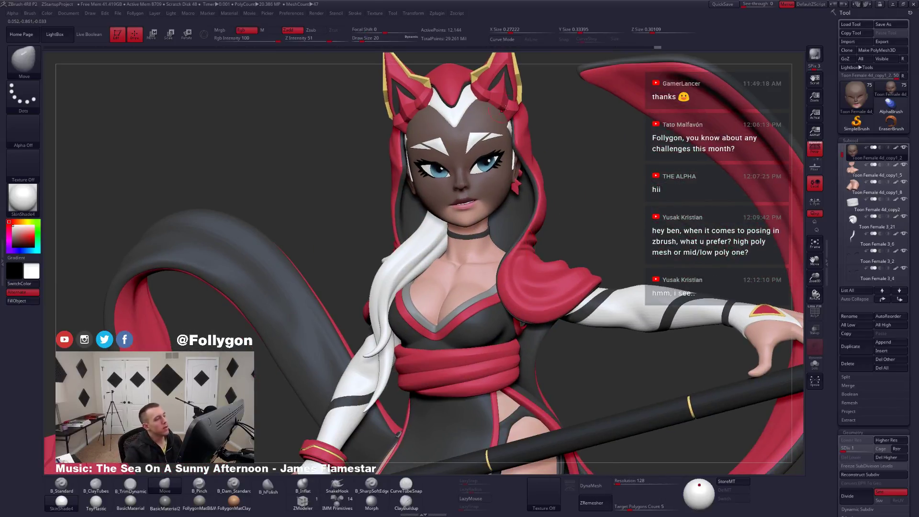
pyautogui.moveTo(526, 133); pyautogui.dragTo(522, 169, button='right')
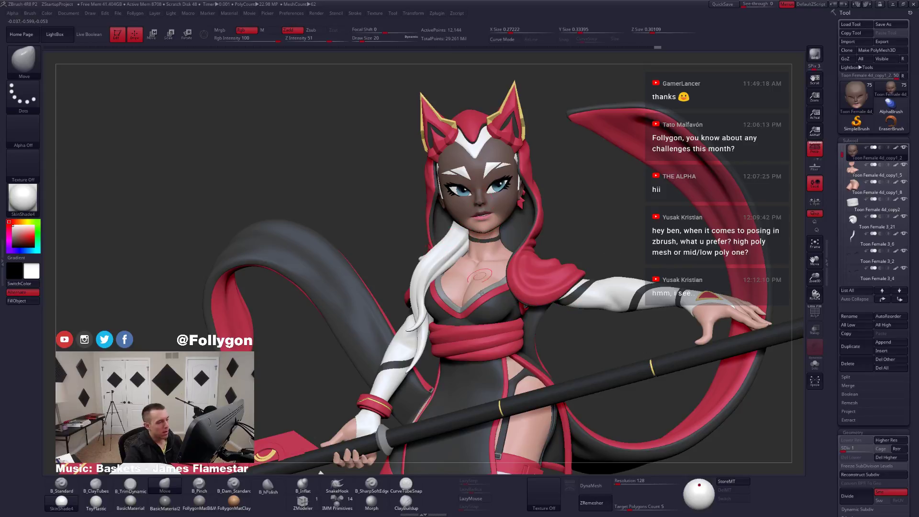
pyautogui.keyDown('alt'); pyautogui.moveTo(481, 292); pyautogui.dragTo(483, 332, button='right'); pyautogui.keyUp('alt')
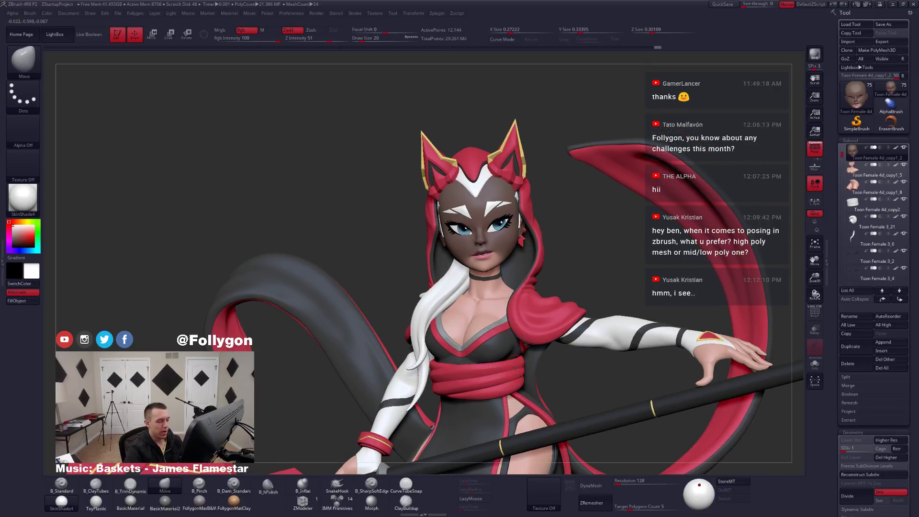
pyautogui.keyDown('ctrl'); pyautogui.moveTo(511, 367); pyautogui.dragTo(487, 352, button='right'); pyautogui.keyUp('ctrl')
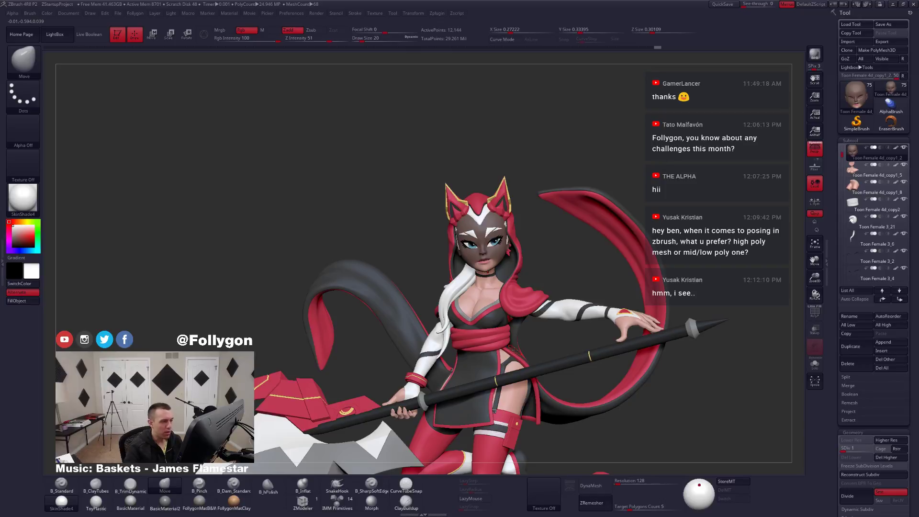
pyautogui.keyDown('ctrl'); pyautogui.moveTo(485, 249); pyautogui.dragTo(511, 288, button='right'); pyautogui.keyUp('ctrl')
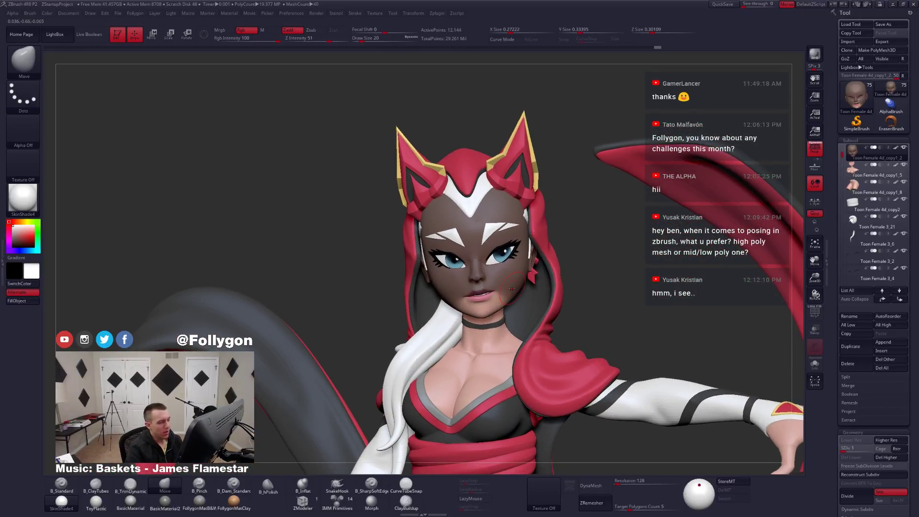
pyautogui.keyDown('ctrl'); pyautogui.click(588, 262); pyautogui.keyUp('ctrl')
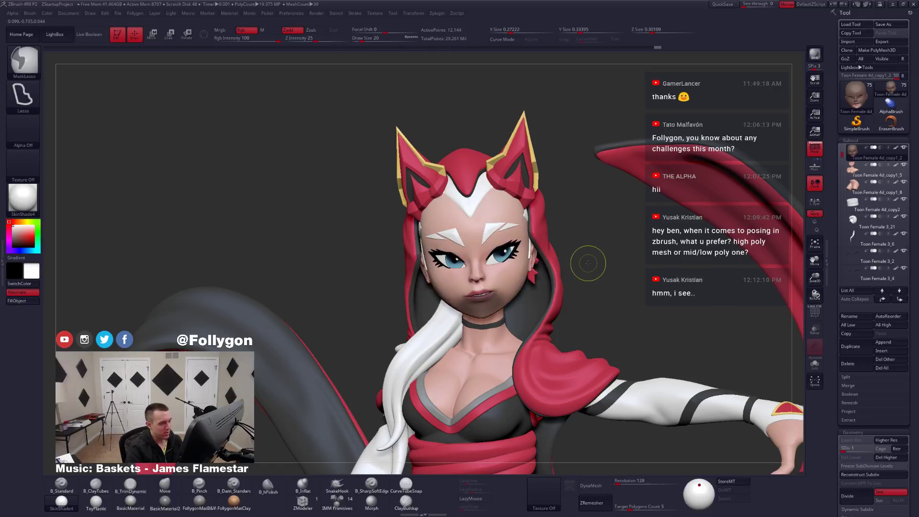
pyautogui.moveTo(497, 282)
pyautogui.keyDown('ctrl'); pyautogui.mouseDown(button='right')
pyautogui.moveTo(518, 324)
pyautogui.moveTo(491, 301)
pyautogui.moveTo(489, 283)
pyautogui.moveTo(462, 295)
pyautogui.moveTo(493, 308)
pyautogui.mouseUp(button='right'); pyautogui.keyUp('ctrl')
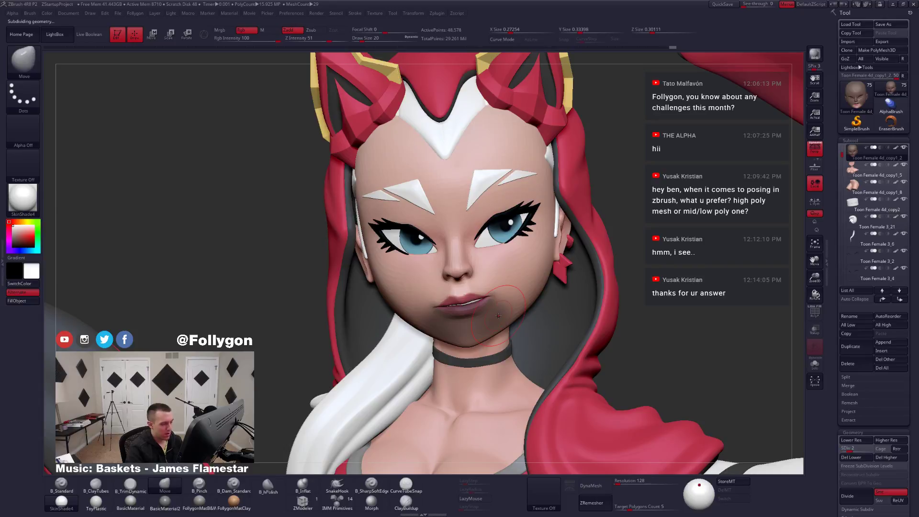
pyautogui.hotkey('ctrl', 'd')
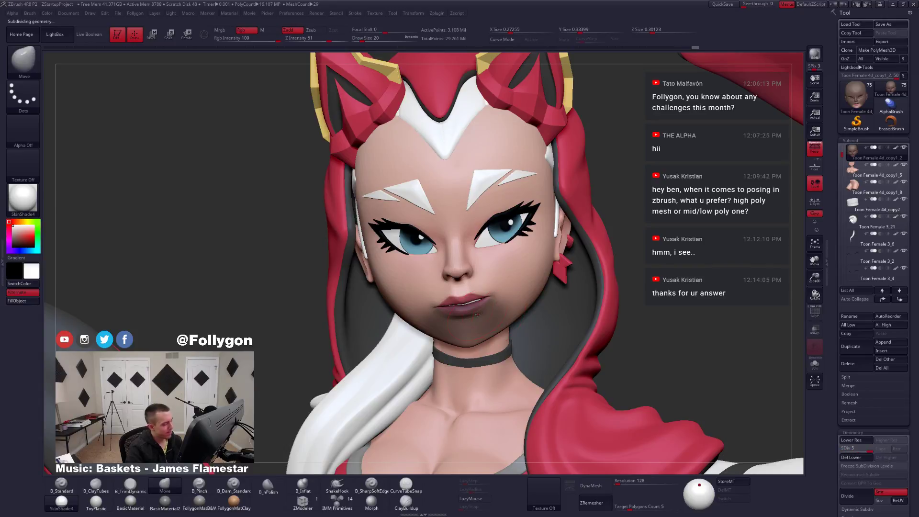
pyautogui.moveTo(498, 309); pyautogui.dragTo(522, 324, button='right')
# Solo the head at subdivision level 1 and adjust the mouth corner with the Move brush at draw size 14.
pyautogui.hotkey('alt', 's')
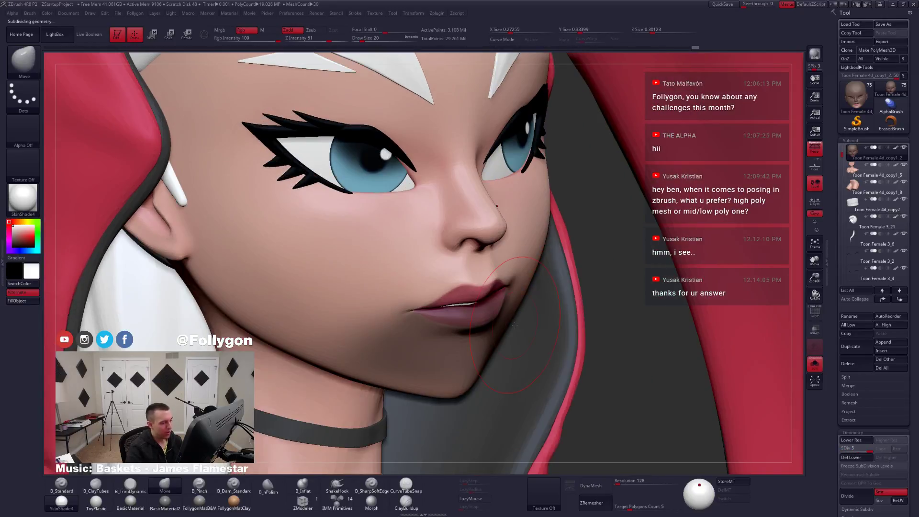
pyautogui.hotkey('shift', 'd')
pyautogui.hotkey('shift', 'd')
pyautogui.hotkey('shift', 'd')
pyautogui.hotkey('shift', 'd')
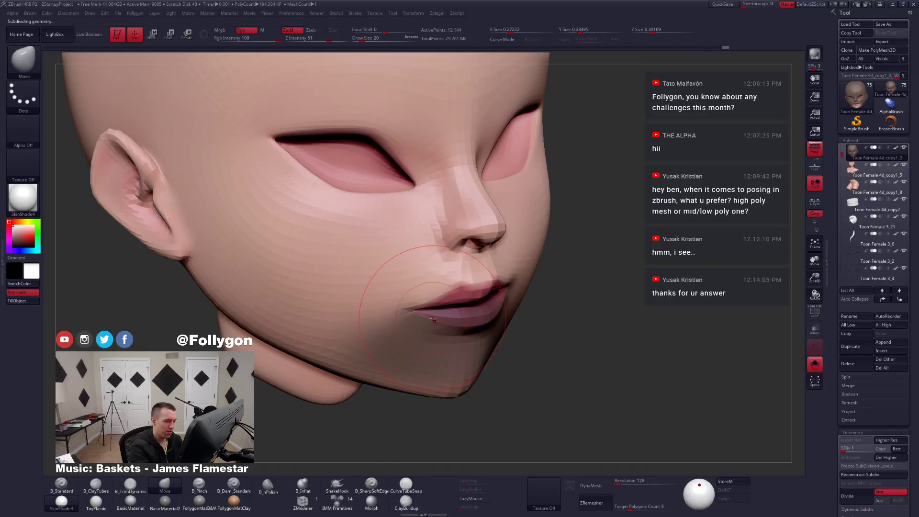
pyautogui.press('space')
pyautogui.moveTo(433, 326); pyautogui.dragTo(434, 315, button='right')
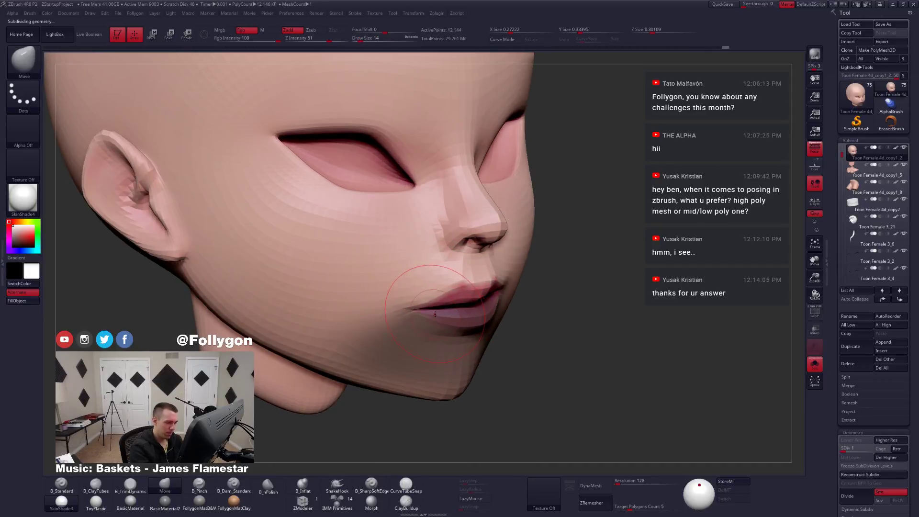
# Invert the mask, reshape the lower lip with the Move brush at draw size 23 and raise the head to subdivision level 3.
pyautogui.keyDown('ctrl'); pyautogui.click(532, 303); pyautogui.keyUp('ctrl')
pyautogui.press('space')
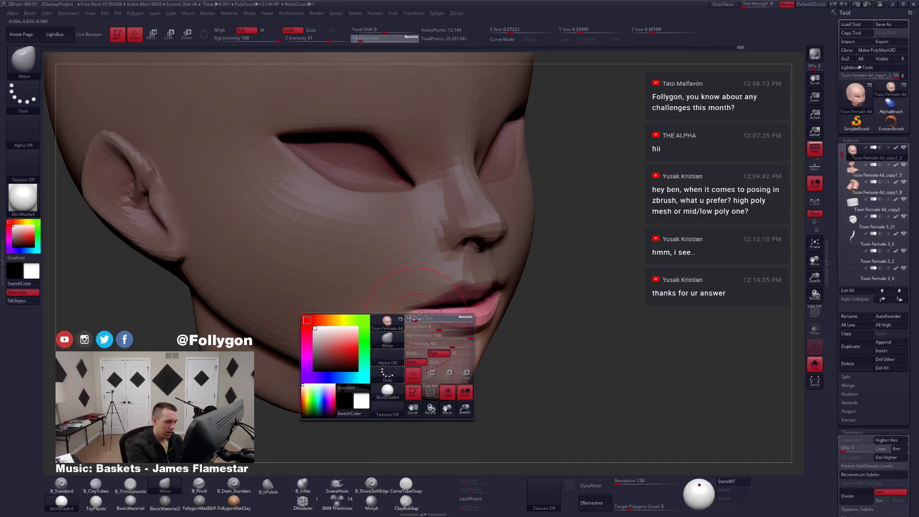
pyautogui.moveTo(413, 320); pyautogui.dragTo(418, 320)
pyautogui.moveTo(420, 320)
pyautogui.mouseDown(button='right')
pyautogui.moveTo(433, 319)
pyautogui.moveTo(390, 351)
pyautogui.mouseUp(button='right')
pyautogui.press('d')
pyautogui.press('d')
pyautogui.keyDown('ctrl'); pyautogui.moveTo(455, 349); pyautogui.dragTo(527, 364, button='right'); pyautogui.keyUp('ctrl')
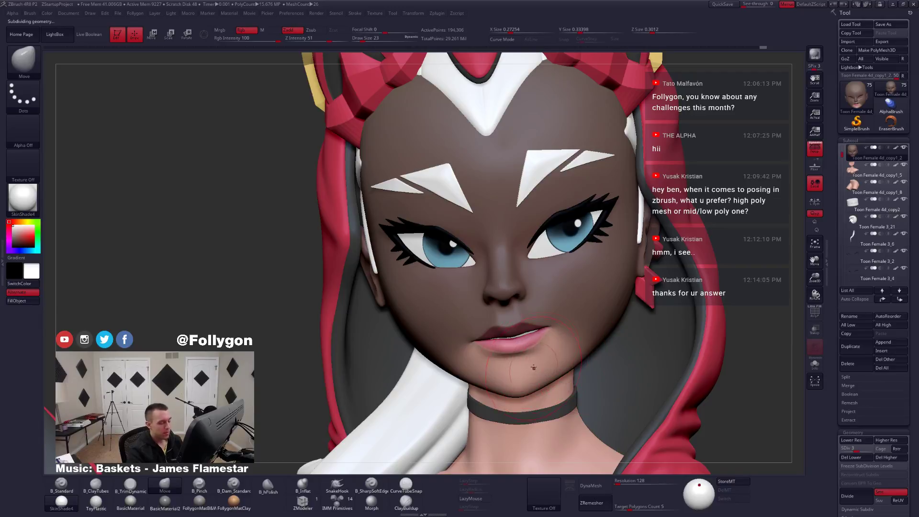
pyautogui.keyDown('ctrl'); pyautogui.moveTo(500, 348); pyautogui.dragTo(484, 347, button='right'); pyautogui.keyUp('ctrl')
# Return the head to subdivision level 1 and refine the area below the lower lip with the Smooth and Move brushes.
pyautogui.hotkey('shift', 'd')
pyautogui.hotkey('shift', 'd')
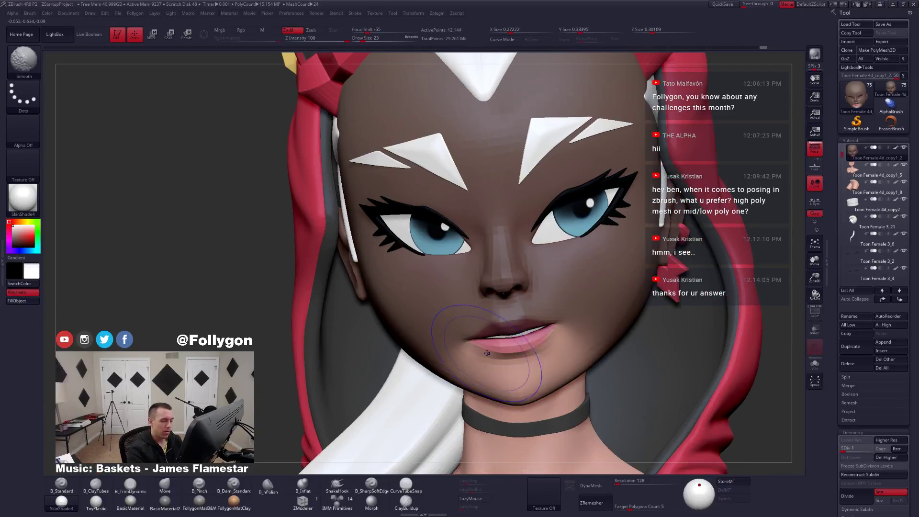
pyautogui.press('space')
pyautogui.moveTo(495, 346); pyautogui.dragTo(506, 344)
pyautogui.press('space')
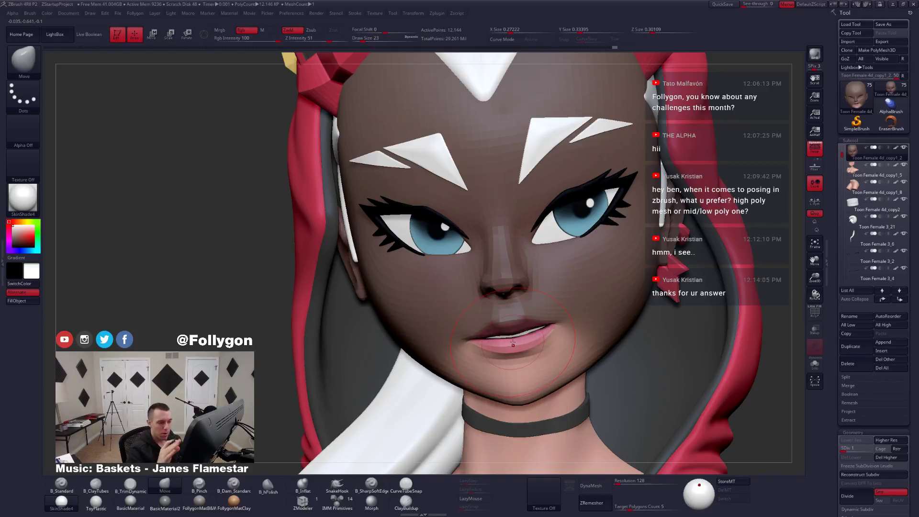
# Invert the mask, refine the upper mouth corner with the Move brush at draw size 8 and raise the head to subdivision level 5.
pyautogui.hotkey('ctrl', 'i')
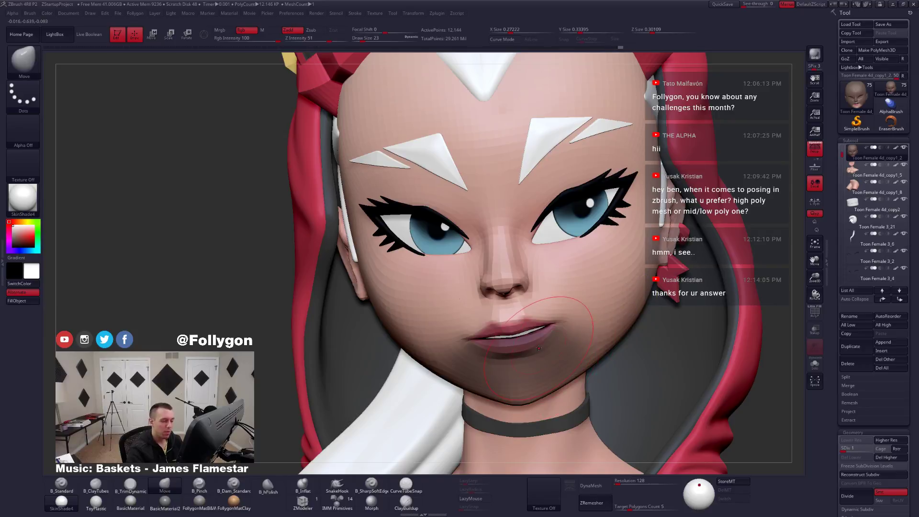
pyautogui.keyDown('ctrl'); pyautogui.moveTo(526, 344); pyautogui.dragTo(508, 407, button='right'); pyautogui.keyUp('ctrl')
pyautogui.press('space')
pyautogui.moveTo(536, 358); pyautogui.dragTo(532, 358)
pyautogui.moveTo(533, 358)
pyautogui.keyDown('ctrl'); pyautogui.mouseDown(button='right')
pyautogui.moveTo(550, 325)
pyautogui.moveTo(526, 356)
pyautogui.mouseUp(button='right'); pyautogui.keyUp('ctrl')
pyautogui.press('space')
pyautogui.moveTo(532, 359); pyautogui.dragTo(526, 359)
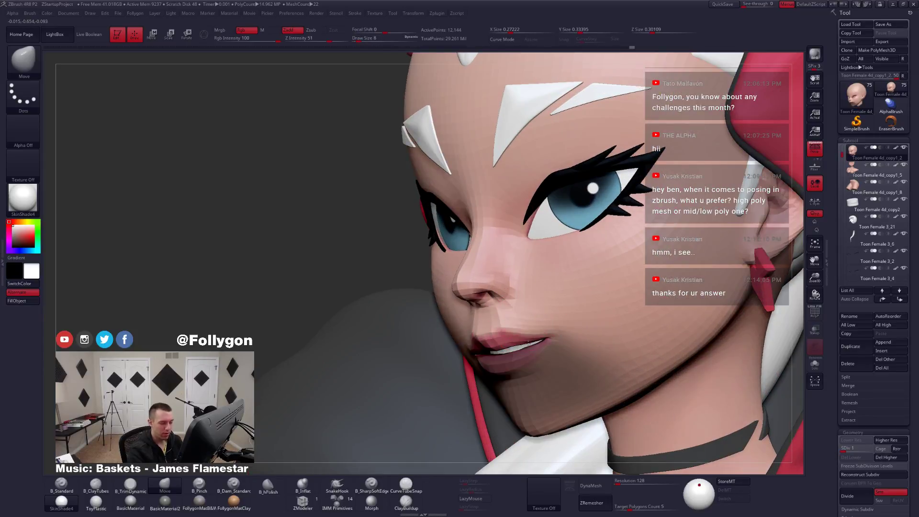
pyautogui.keyDown('ctrl'); pyautogui.moveTo(503, 359); pyautogui.dragTo(650, 314, button='right'); pyautogui.keyUp('ctrl')
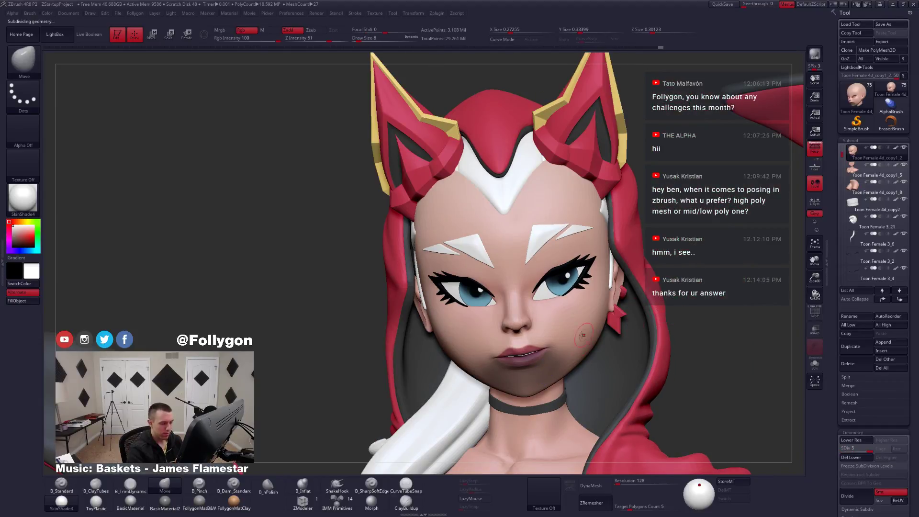
pyautogui.scroll(6, 583, 335)
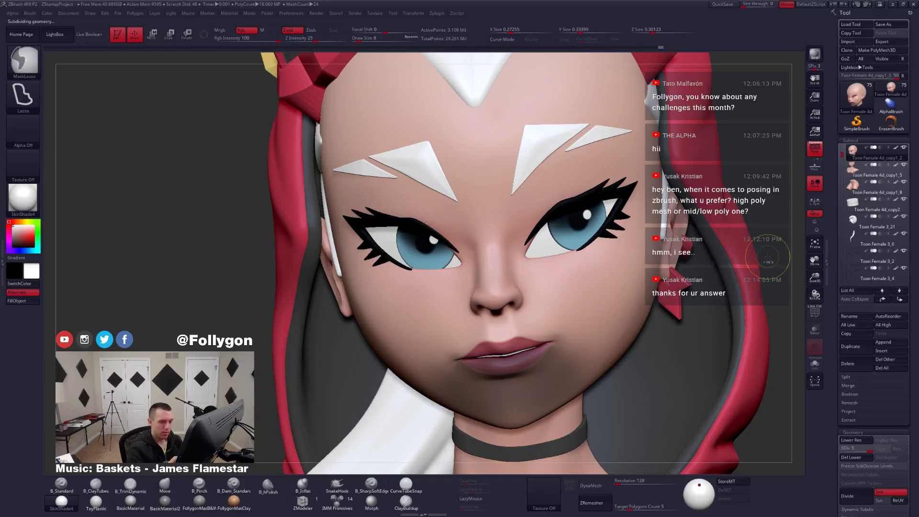
# Lower the head to subdivision level 2 and adjust the corner of the lower lip with the Move brush.
pyautogui.hotkey('shift', 'd')
pyautogui.hotkey('shift', 'd')
pyautogui.hotkey('shift', 'd')
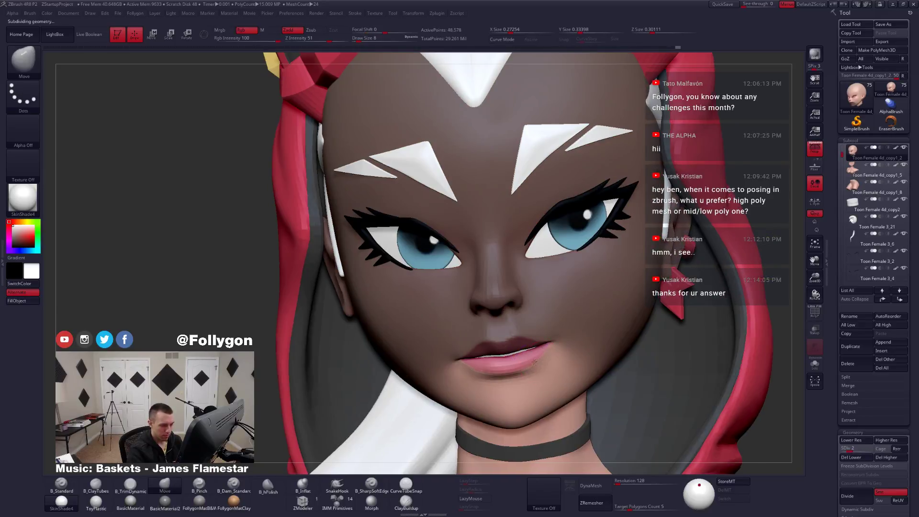
pyautogui.moveTo(534, 362); pyautogui.dragTo(501, 364, button='right')
pyautogui.press('space')
pyautogui.moveTo(545, 367); pyautogui.dragTo(537, 348)
pyautogui.hotkey('ctrl', 'f')
pyautogui.click(526, 293)
pyautogui.press('space')
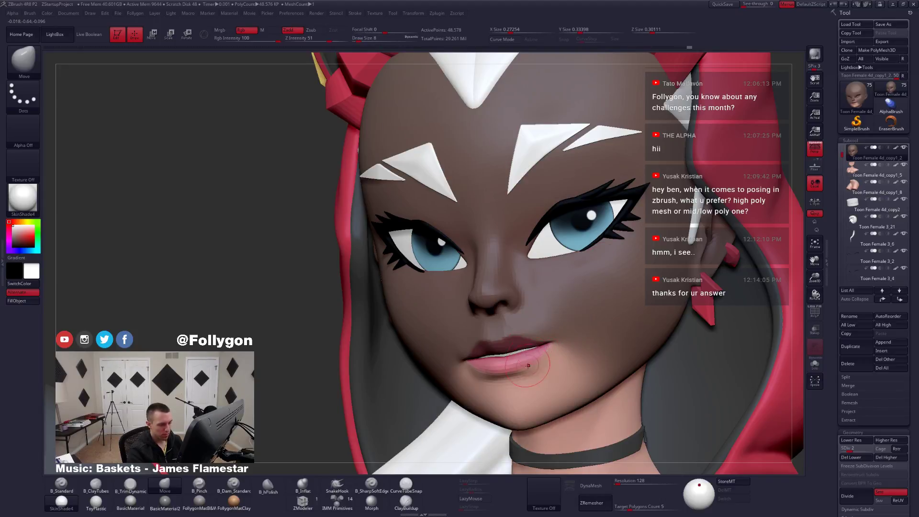
# Invert the head's mask, raise the head to subdivision level 5 and make the neck and chest subtool active.
pyautogui.moveTo(536, 348)
pyautogui.mouseDown(button='right')
pyautogui.moveTo(574, 346)
pyautogui.moveTo(562, 339)
pyautogui.moveTo(527, 358)
pyautogui.moveTo(623, 365)
pyautogui.moveTo(510, 424)
pyautogui.moveTo(533, 385)
pyautogui.moveTo(531, 363)
pyautogui.mouseUp(button='right')
pyautogui.hotkey('alt', 's')
pyautogui.keyDown('ctrl'); pyautogui.click(763, 267); pyautogui.keyUp('ctrl')
pyautogui.hotkey('alt', 's')
pyautogui.press('d')
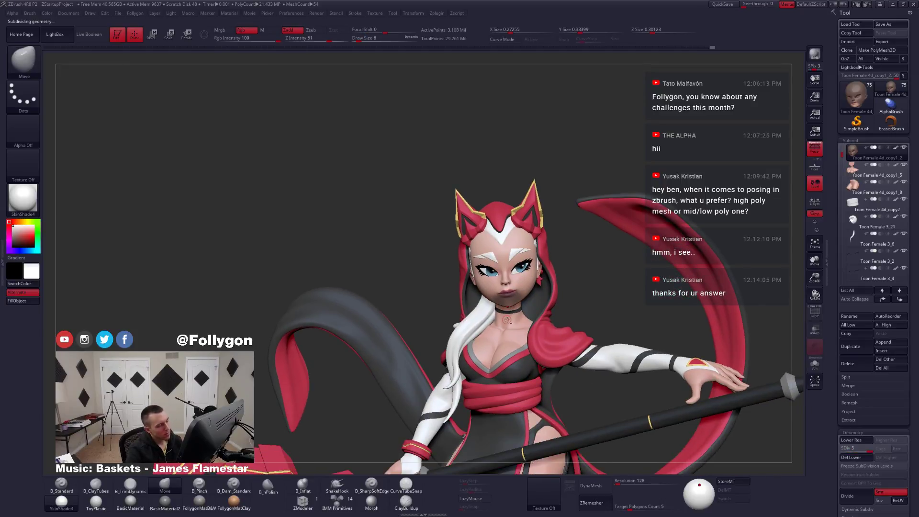
pyautogui.keyDown('alt'); pyautogui.click(512, 319); pyautogui.keyUp('alt')
pyautogui.moveTo(563, 375)
pyautogui.keyDown('ctrl'); pyautogui.mouseDown(button='right')
pyautogui.moveTo(555, 297)
pyautogui.moveTo(498, 290)
pyautogui.moveTo(487, 249)
pyautogui.moveTo(523, 292)
pyautogui.moveTo(507, 237)
pyautogui.moveTo(508, 283)
pyautogui.moveTo(506, 274)
pyautogui.moveTo(530, 346)
pyautogui.moveTo(529, 327)
pyautogui.mouseUp(button='right'); pyautogui.keyUp('ctrl')
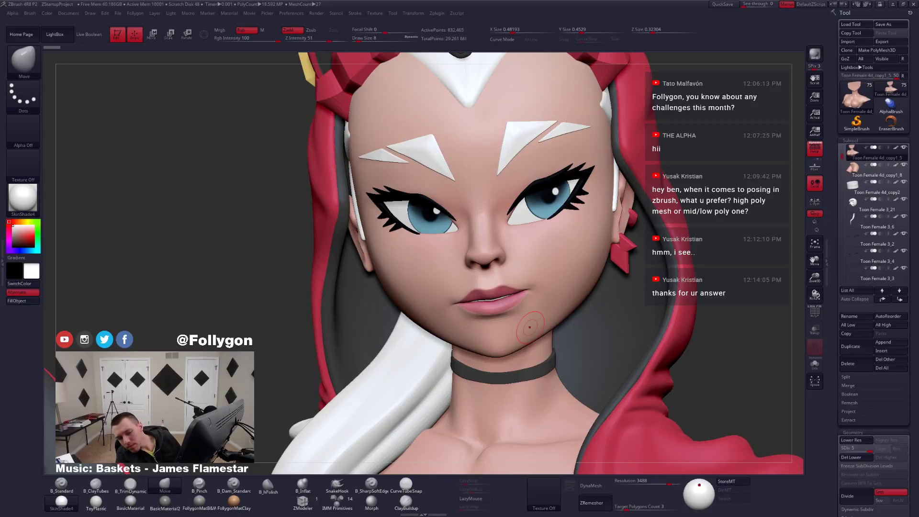
# Switch to the web browser and search Google Images for "girl smirking" in a new tab.
pyautogui.hotkey('alt', 'Tab')
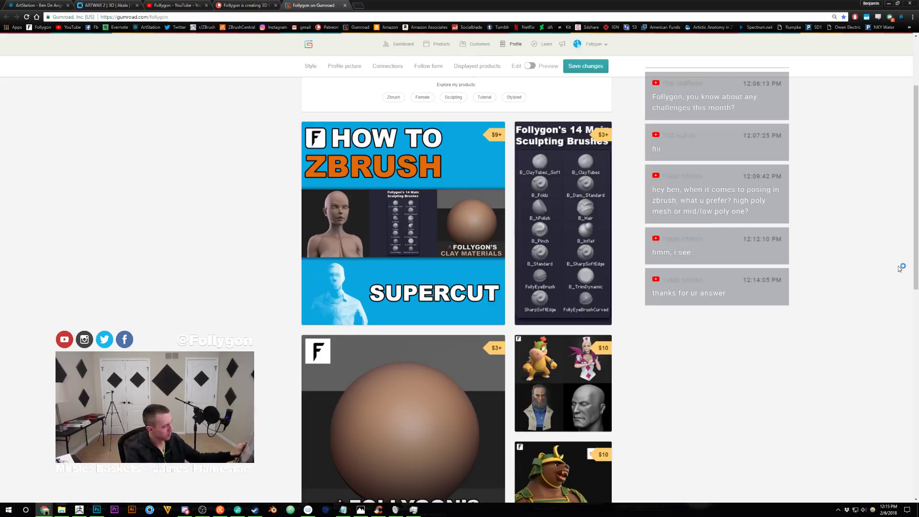
pyautogui.hotkey('ctrl', 't')
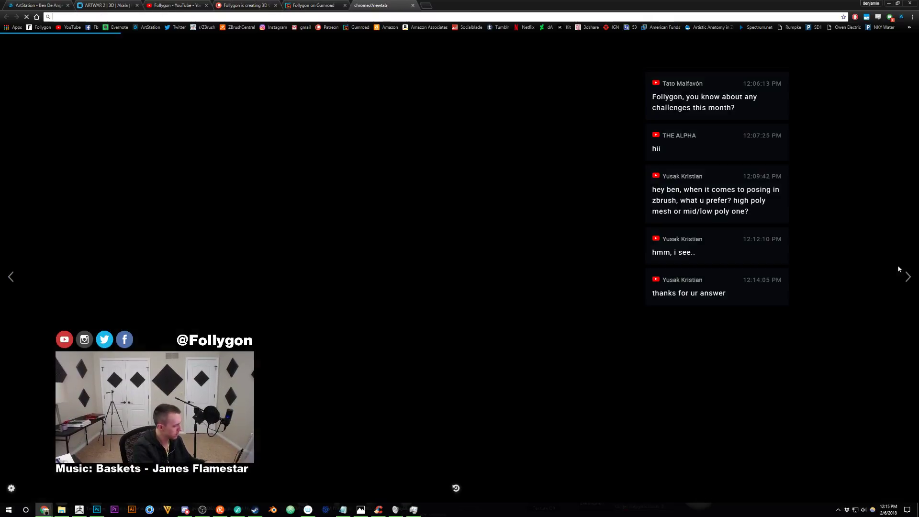
pyautogui.write('girl smirking')
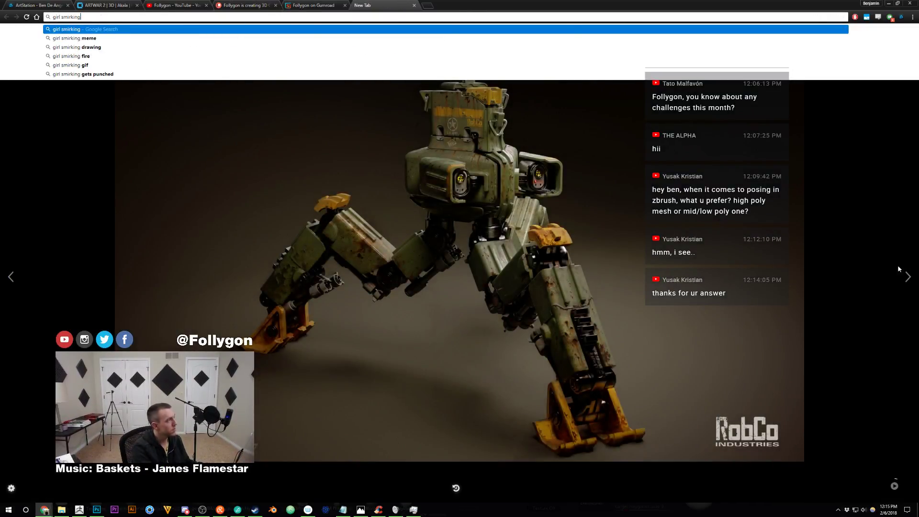
pyautogui.press('Return')
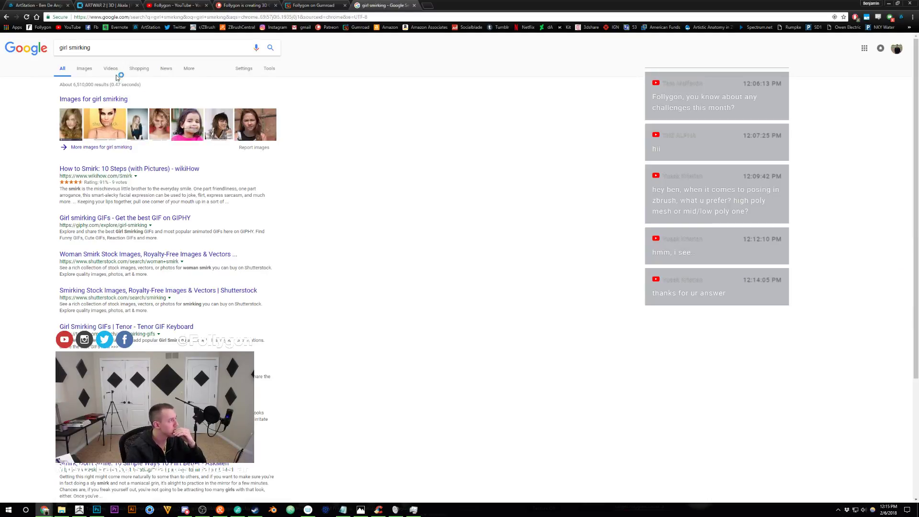
pyautogui.click(89, 70)
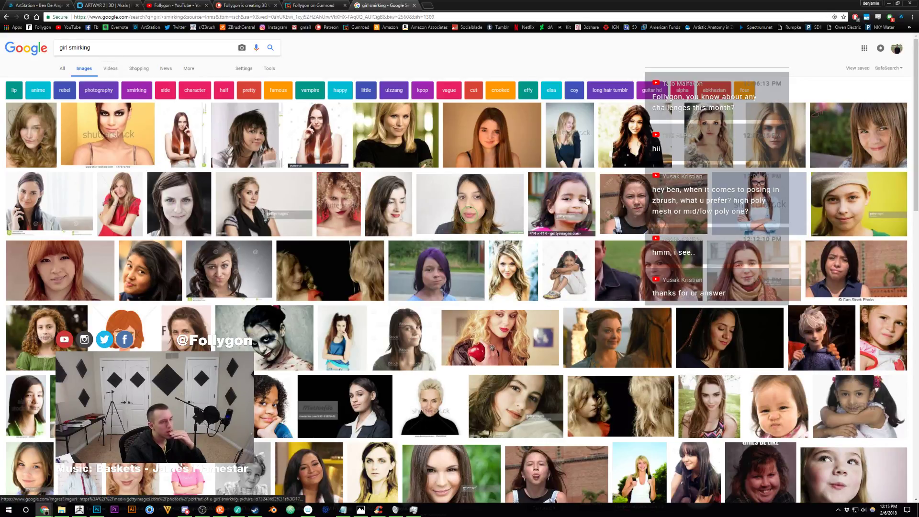
# Preview several of the smirking portraits one by one to examine how the mouth is shaped in each.
pyautogui.click(709, 135)
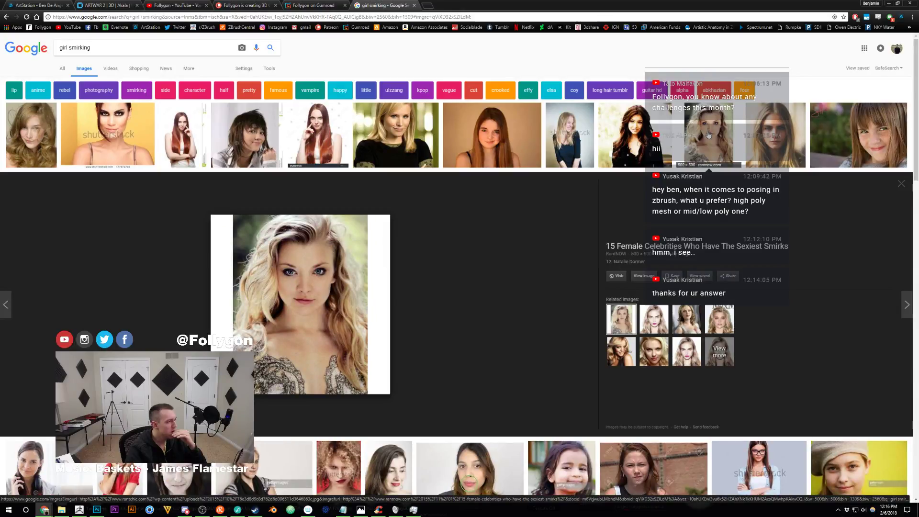
pyautogui.click(708, 135)
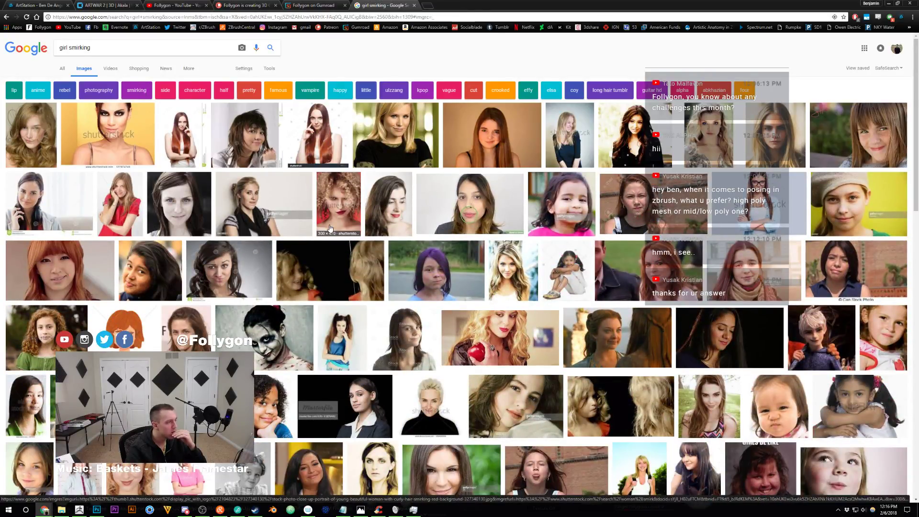
pyautogui.click(359, 228)
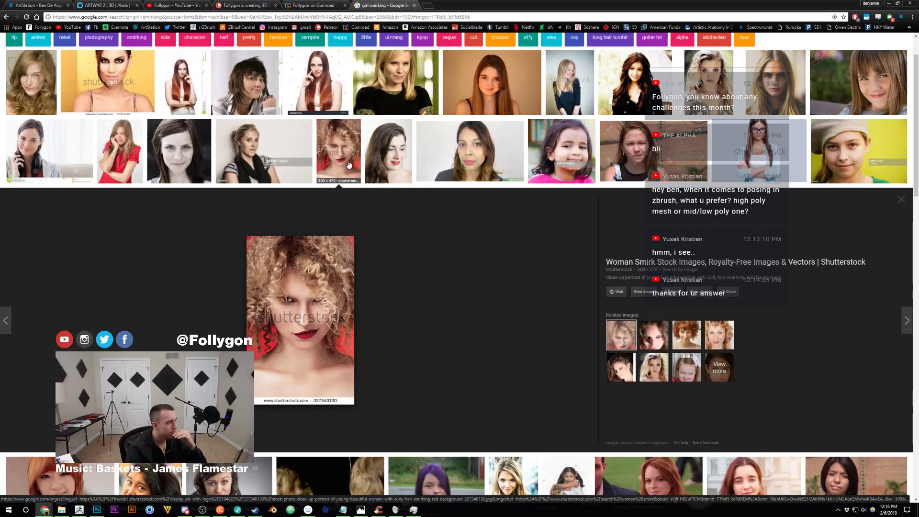
pyautogui.click(338, 181)
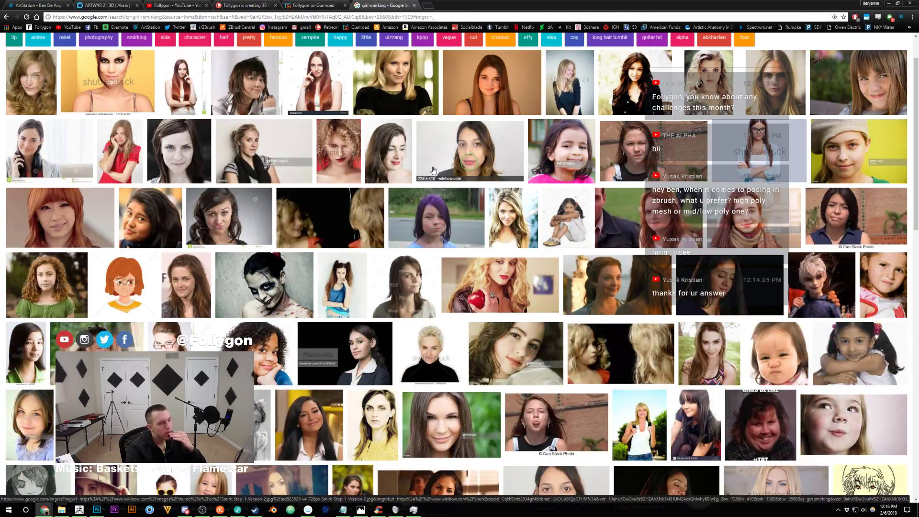
pyautogui.scroll(2, 409, 171)
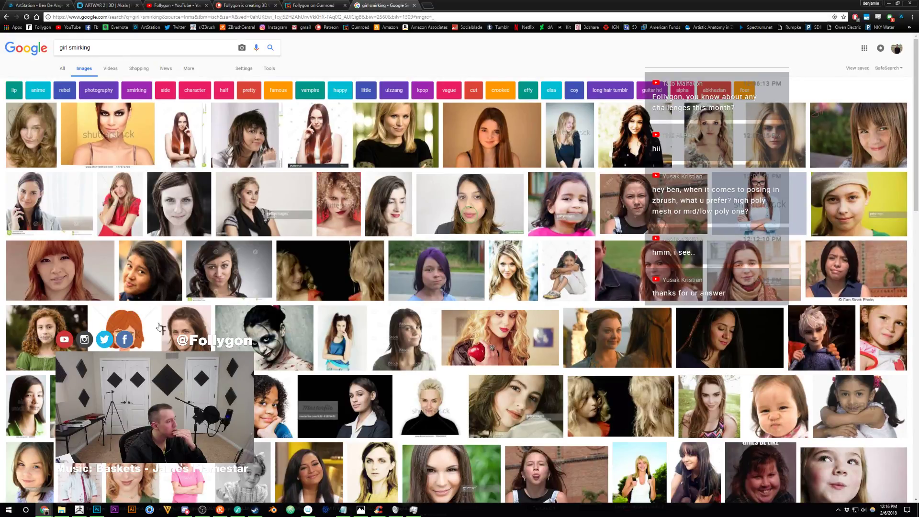
pyautogui.click(184, 328)
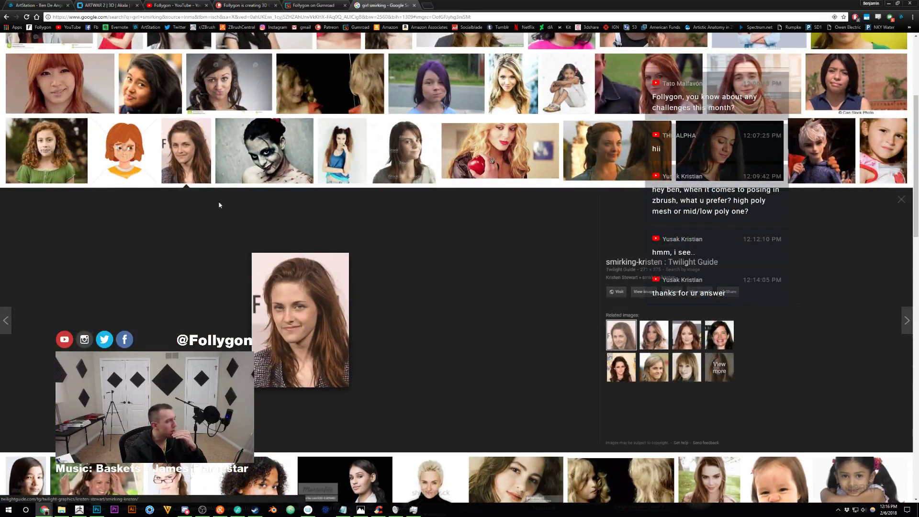
pyautogui.click(191, 173)
pyautogui.scroll(4, 186, 177)
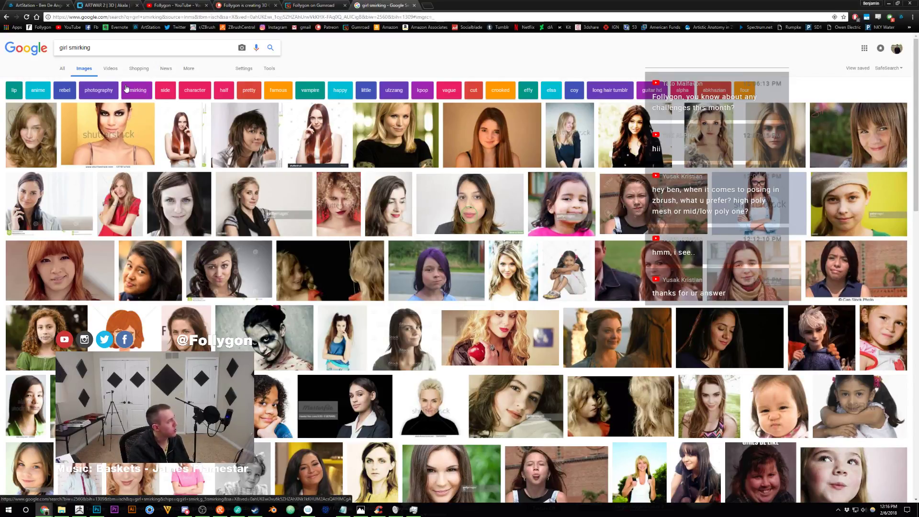
# Search the images for "girl side smirking" and preview the portrait of the woman with cat ears.
pyautogui.write('side')
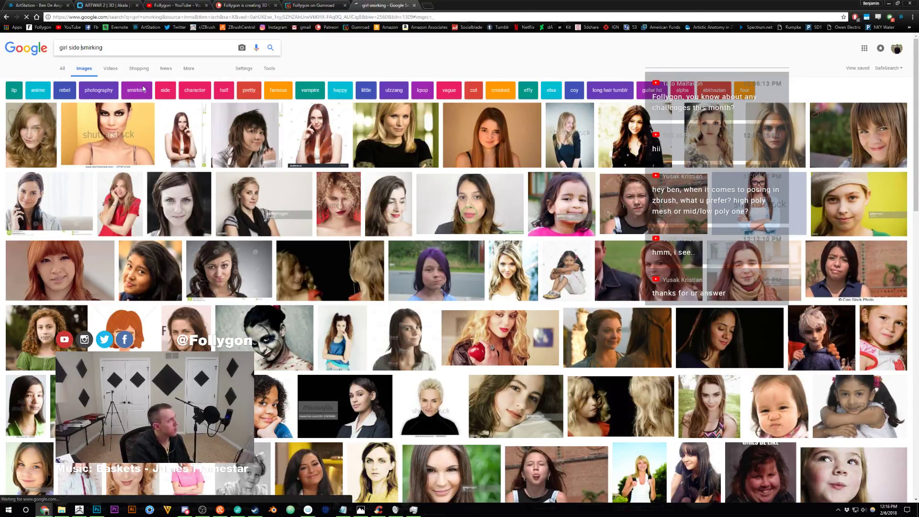
pyautogui.press('Return')
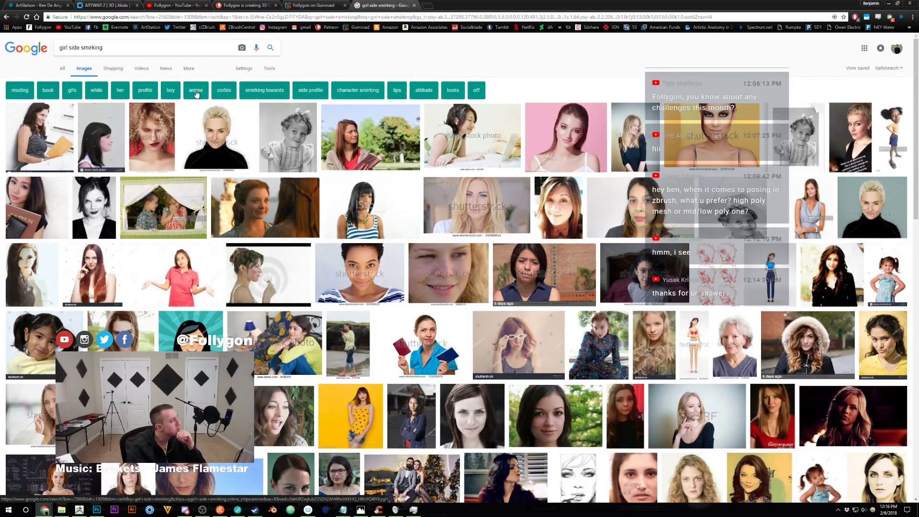
pyautogui.click(97, 207)
pyautogui.click(97, 153)
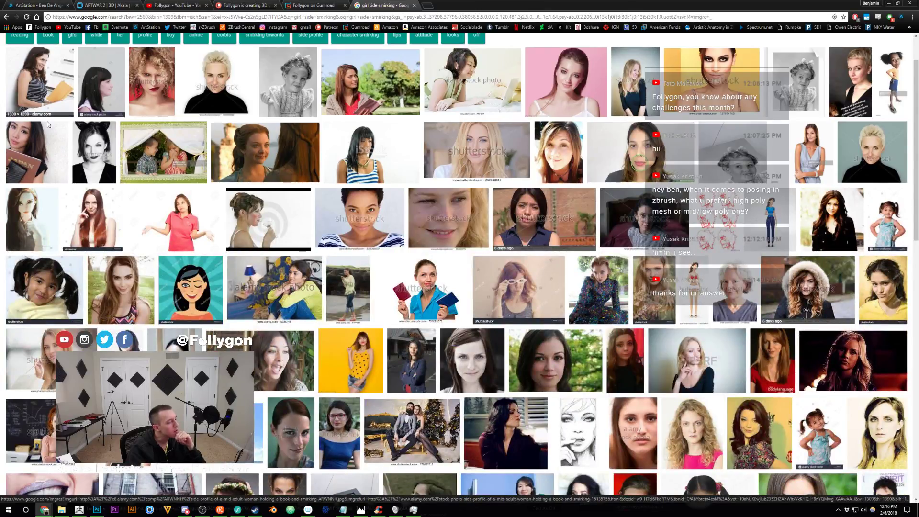
pyautogui.scroll(-2, 47, 124)
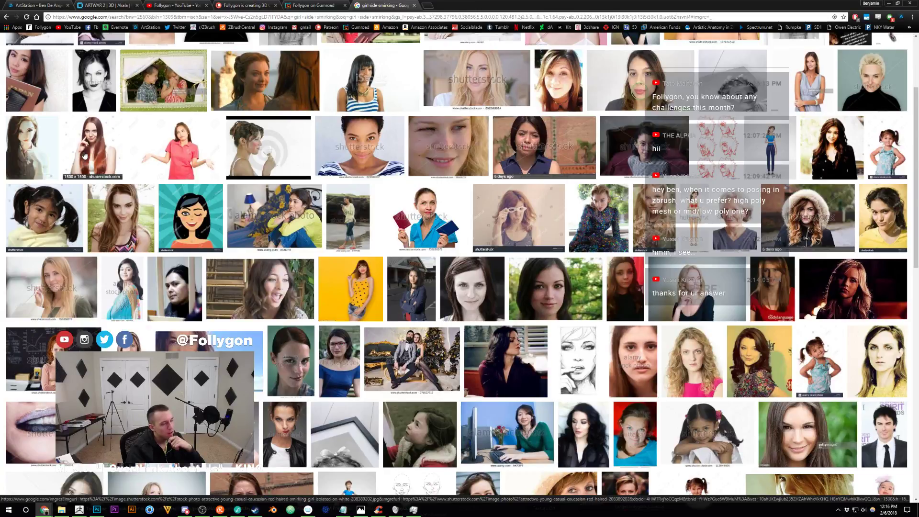
pyautogui.scroll(3, 84, 158)
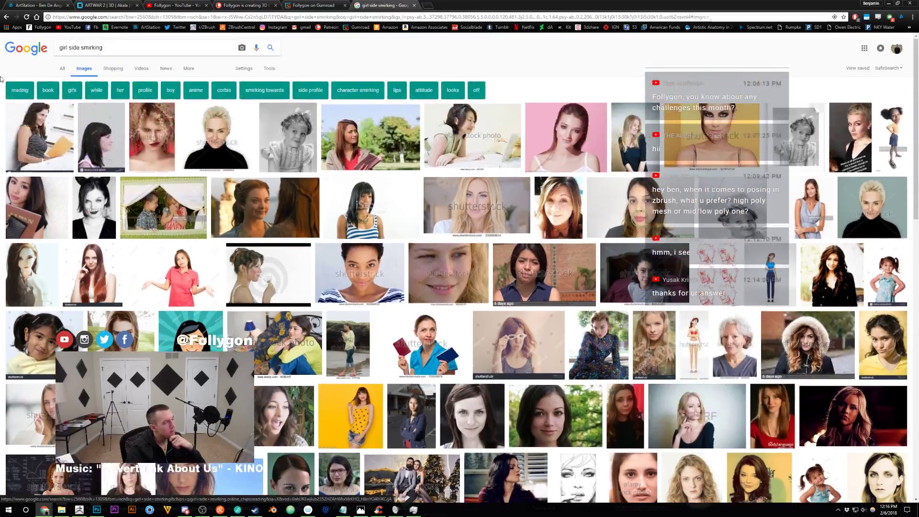
# Change the image search to "girl side smile" and preview the photo of the open-mouthed smiling girl.
pyautogui.doubleClick(94, 48)
pyautogui.write('smile')
pyautogui.press('Return')
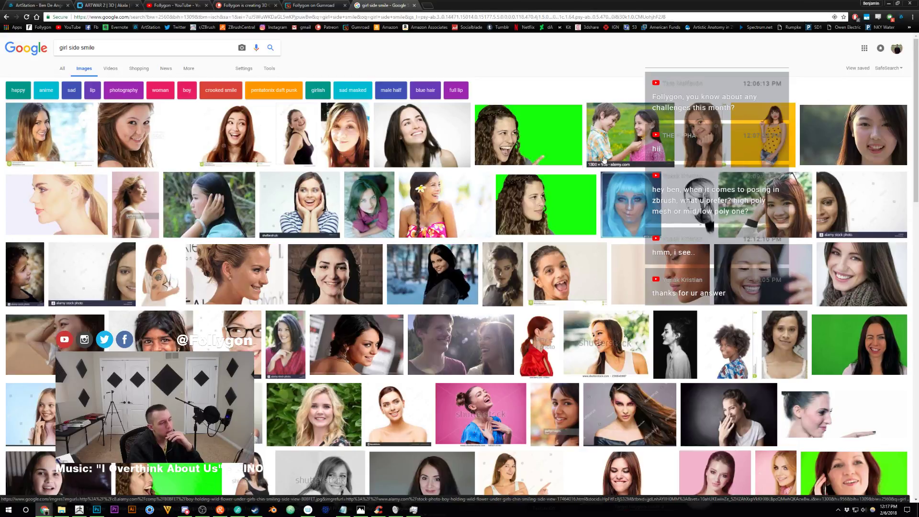
pyautogui.click(569, 272)
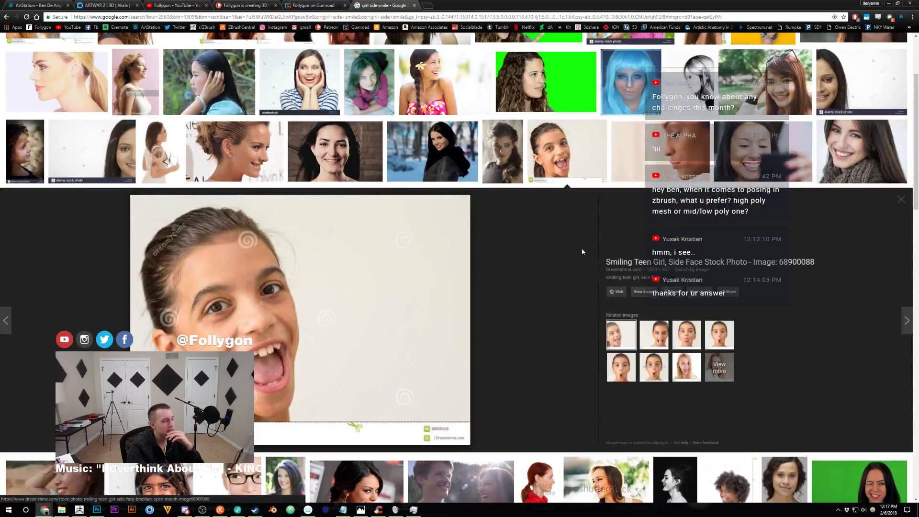
pyautogui.click(580, 163)
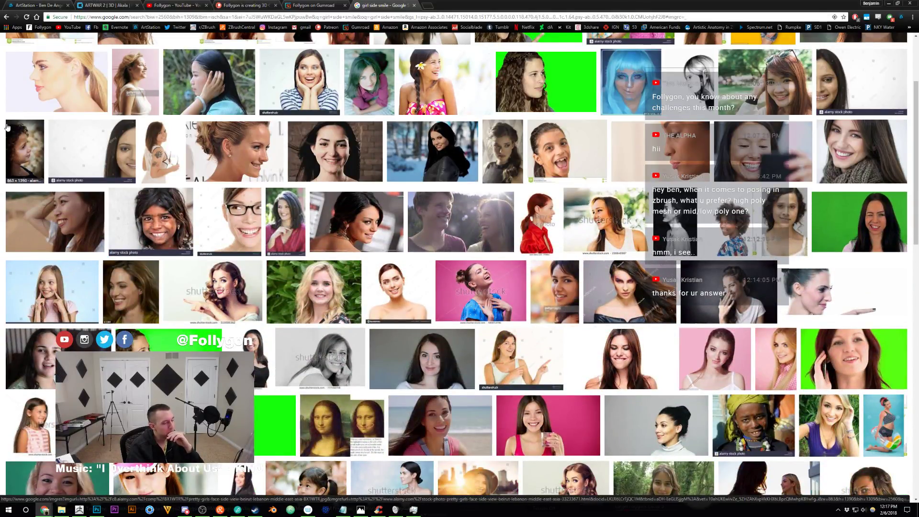
# Return to the "girl smirking" image results and preview the blonde woman in the black top.
pyautogui.click(4, 17)
pyautogui.click(5, 16)
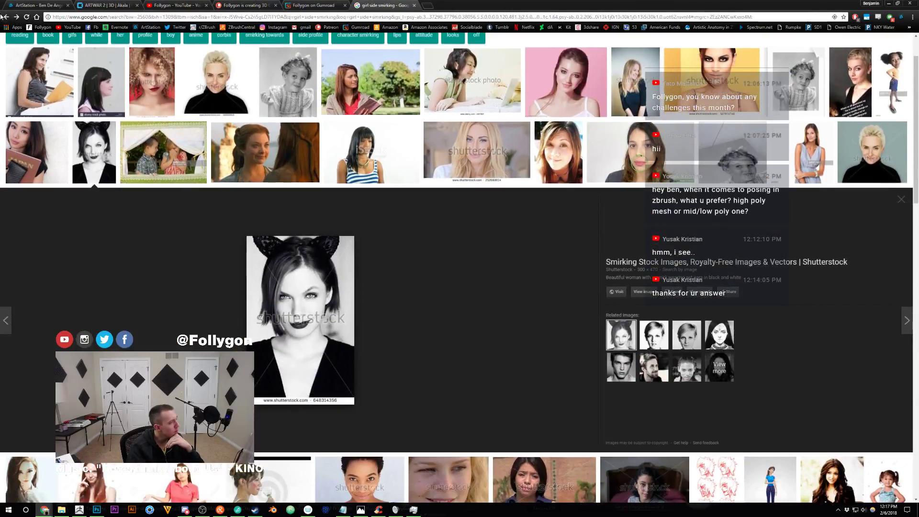
pyautogui.click(4, 17)
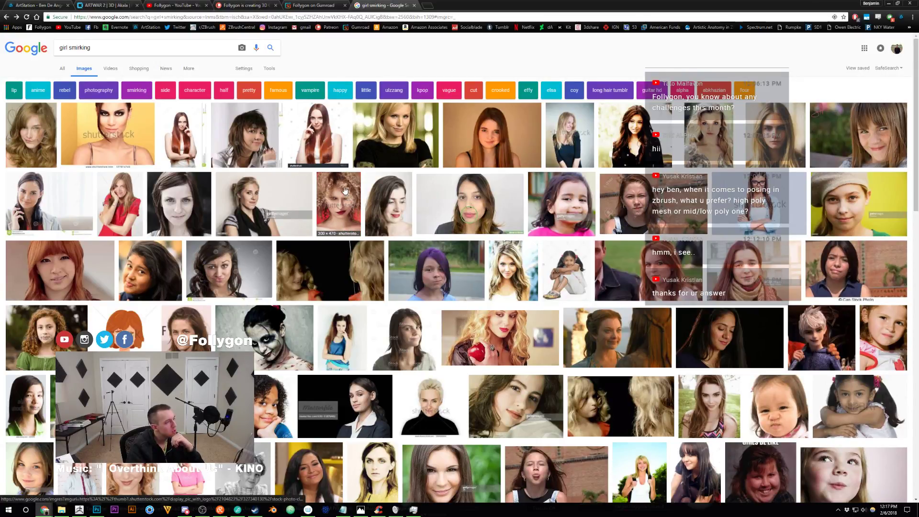
pyautogui.click(365, 165)
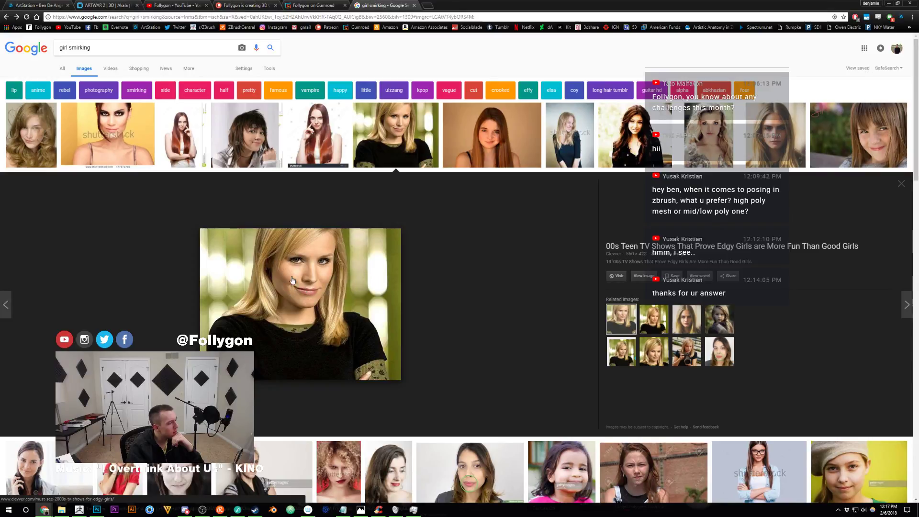
pyautogui.click(392, 125)
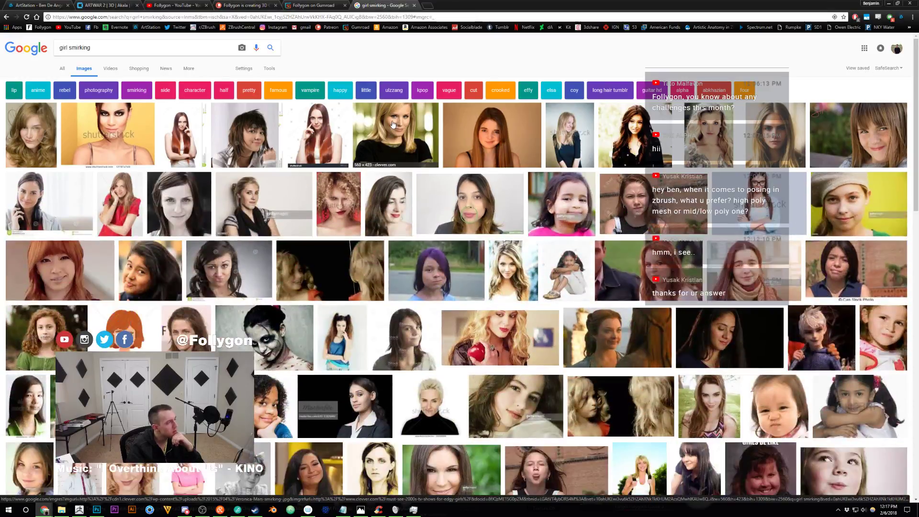
pyautogui.scroll(-3, 377, 149)
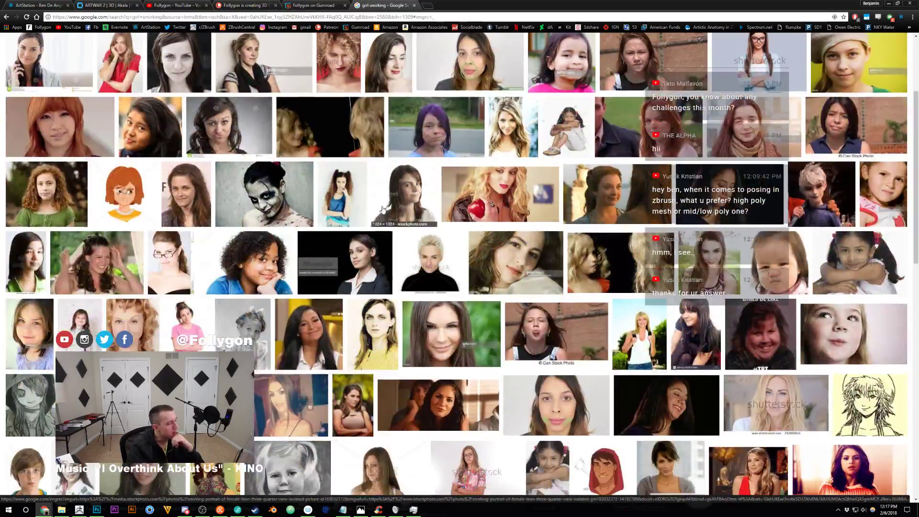
pyautogui.scroll(3, 377, 149)
# Search the images for "girl smirking teeth" and look through the results for a suitable mouth reference.
pyautogui.click(140, 46)
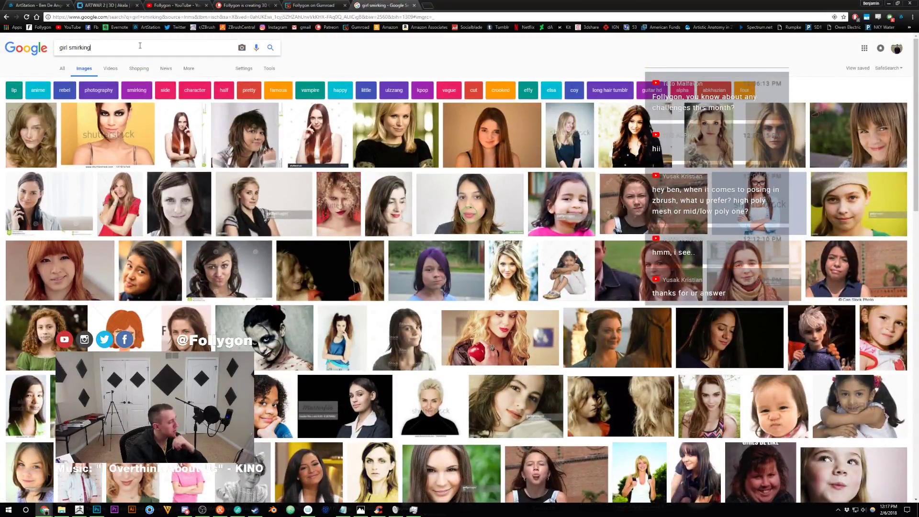
pyautogui.write('teeth')
pyautogui.press('Return')
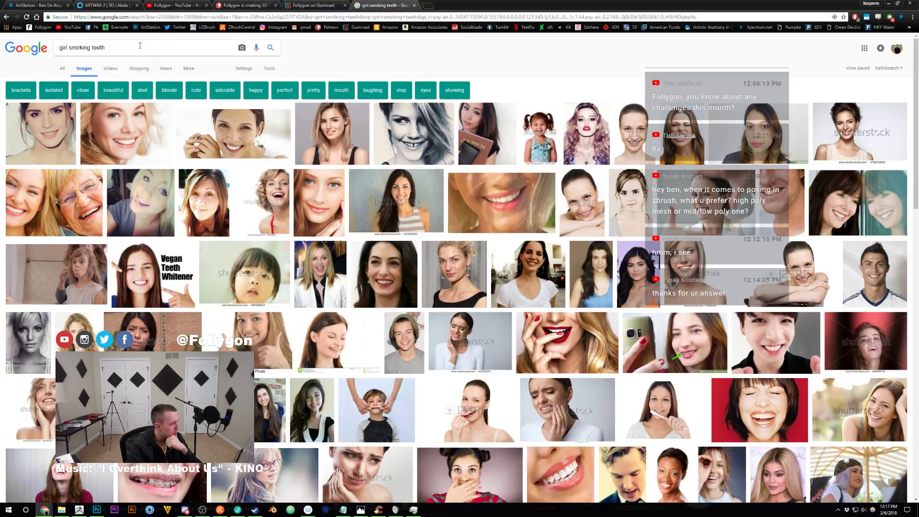
pyautogui.scroll(-2, 466, 212)
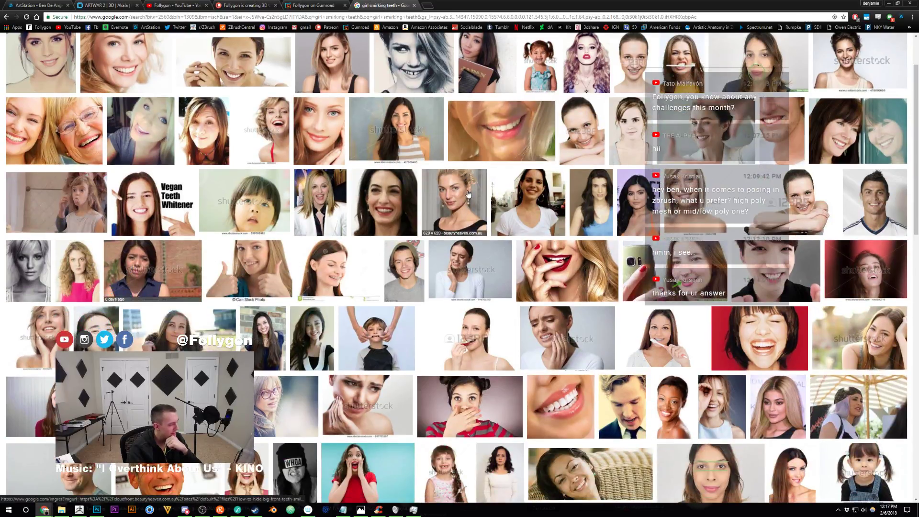
pyautogui.scroll(-3, 467, 188)
pyautogui.scroll(-2, 467, 188)
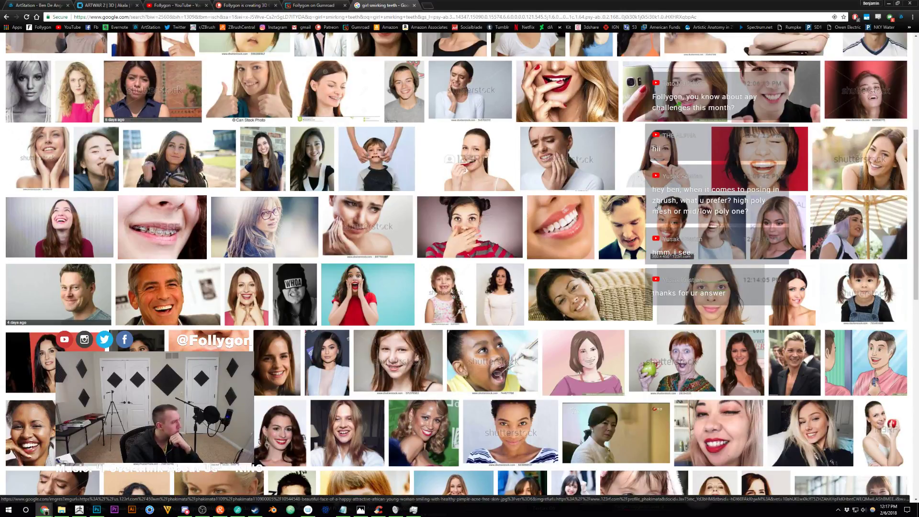
pyautogui.scroll(-1, 654, 205)
pyautogui.scroll(3, 759, 269)
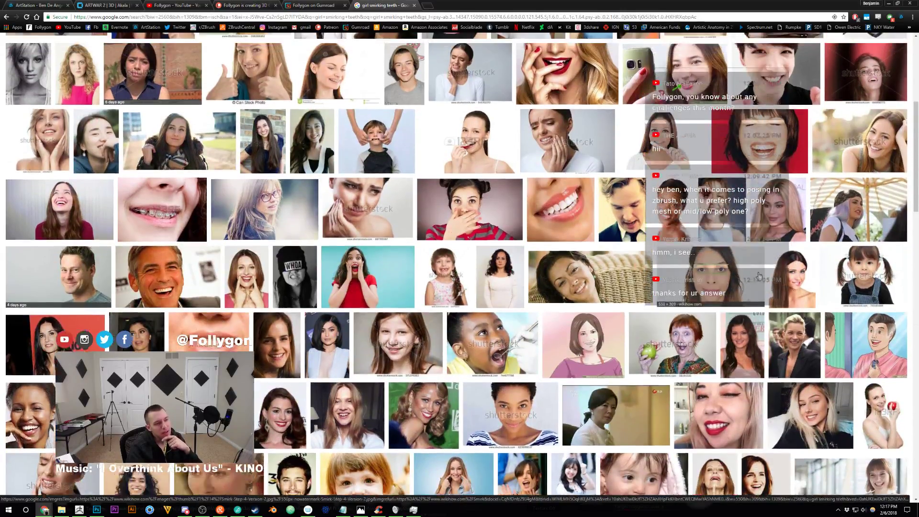
pyautogui.scroll(3, 759, 269)
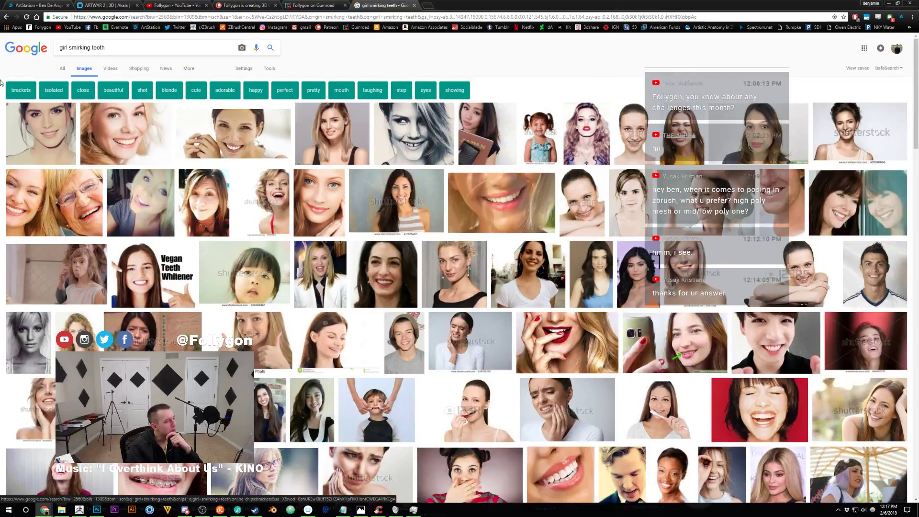
# Return to the "girl smirking" image results and preview the long-haired girl on the orange backdrop and the blonde woman in the embellished dress.
pyautogui.click(6, 18)
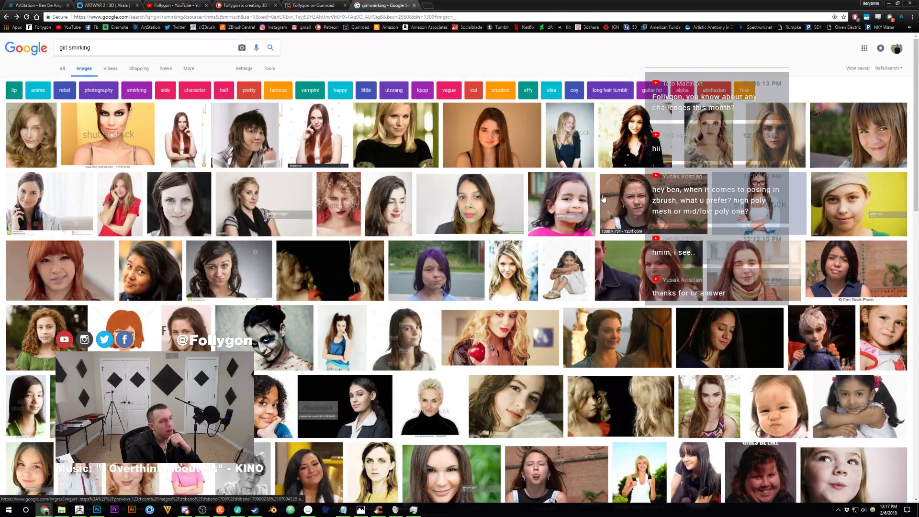
pyautogui.click(497, 148)
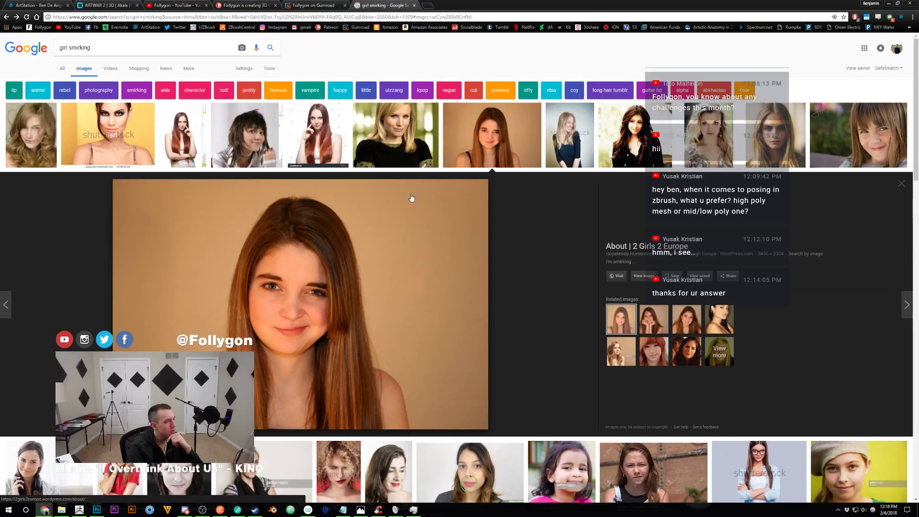
pyautogui.click(482, 152)
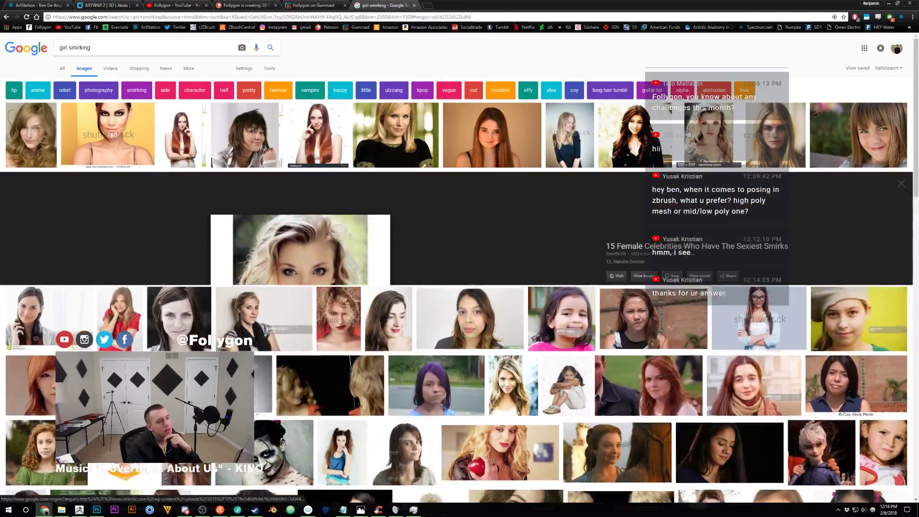
pyautogui.click(688, 133)
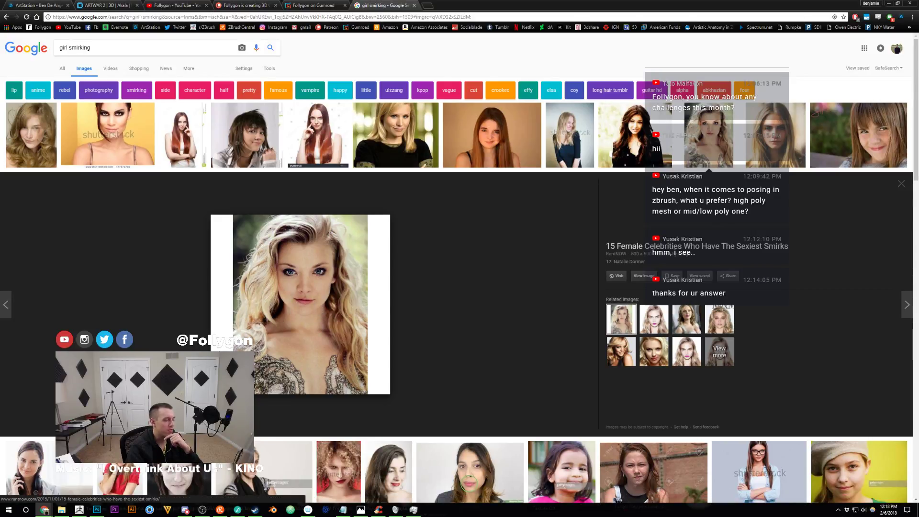
# Check the sculpted mouth in ZBrush, then preview the browser's yellow-background, red-haired and orange-backdrop smirk photos.
pyautogui.hotkey('alt', 'Tab')
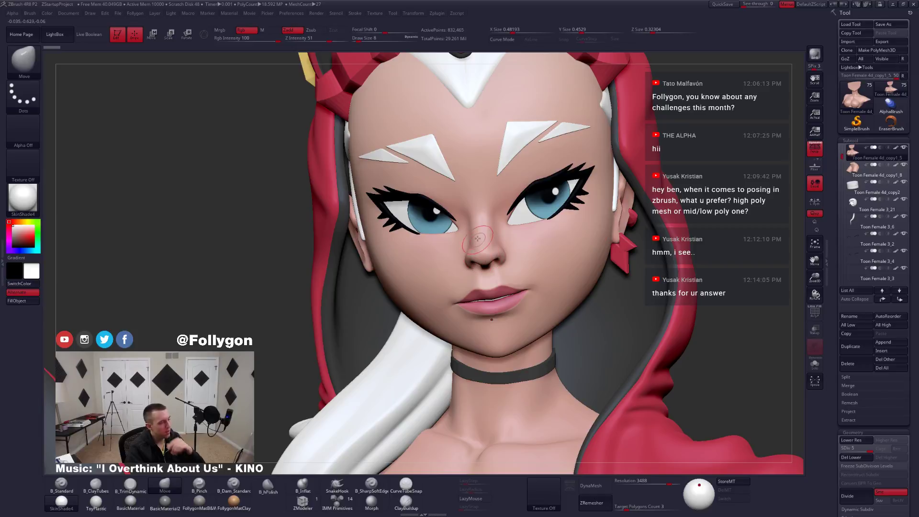
pyautogui.hotkey('alt', 'Tab')
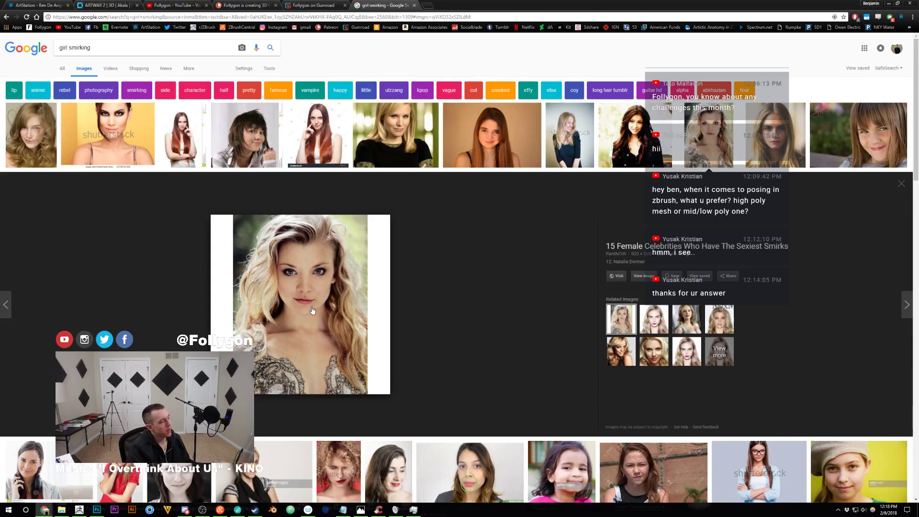
pyautogui.click(131, 140)
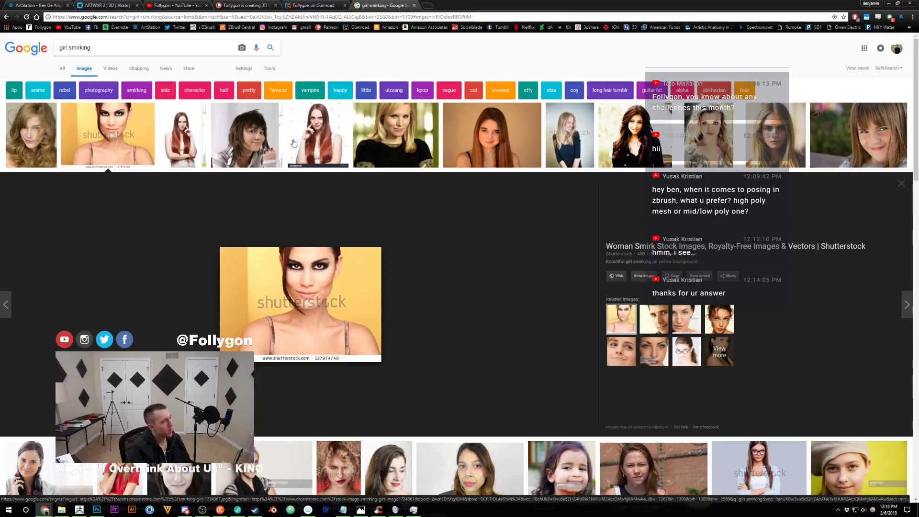
pyautogui.click(323, 142)
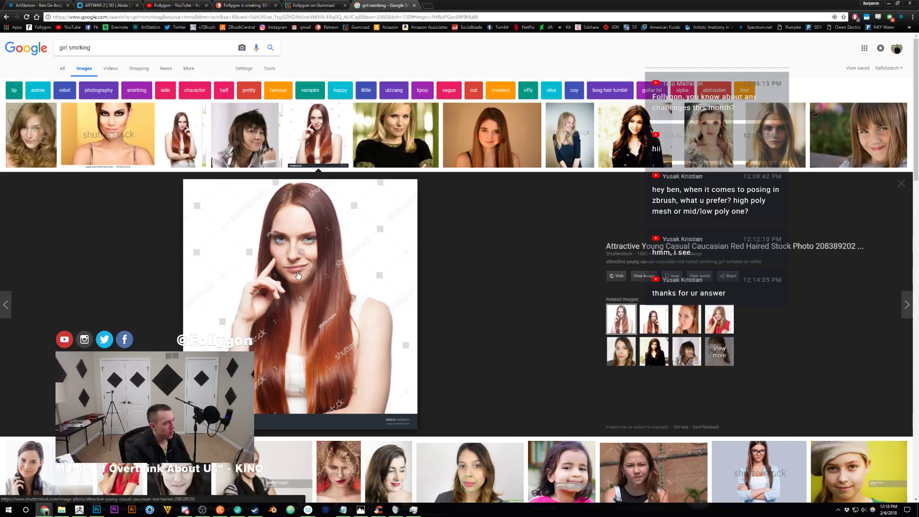
pyautogui.click(472, 153)
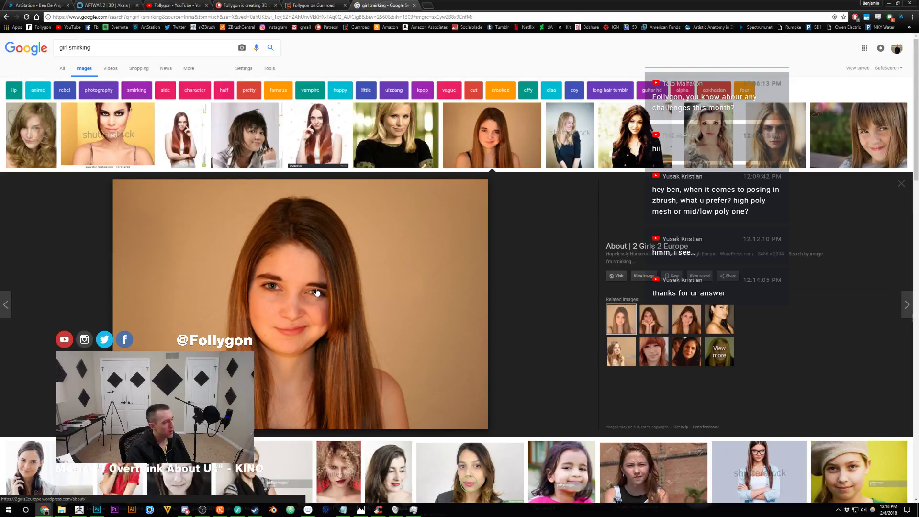
# Compare the character's mouth in ZBrush with the orange-backdrop smirk photo, close the photo preview and examine the face again.
pyautogui.hotkey('alt', 'Tab')
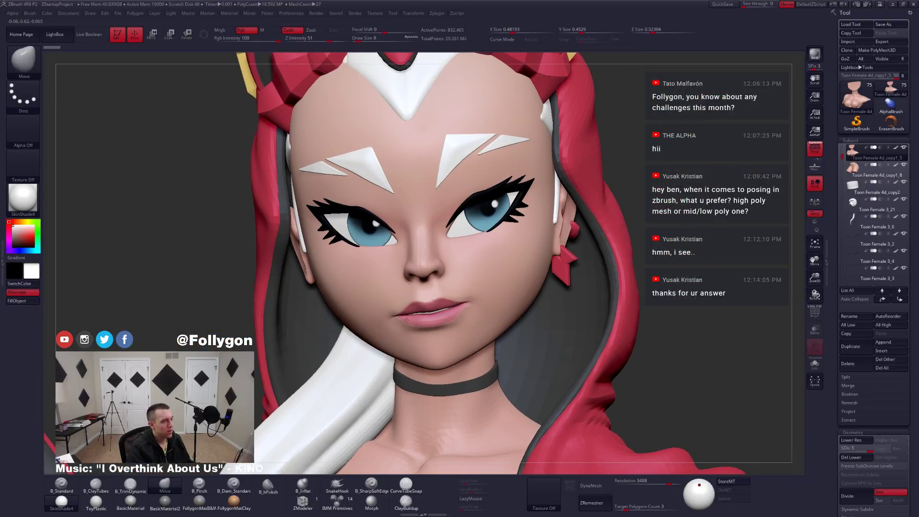
pyautogui.moveTo(446, 313); pyautogui.dragTo(452, 310, button='right')
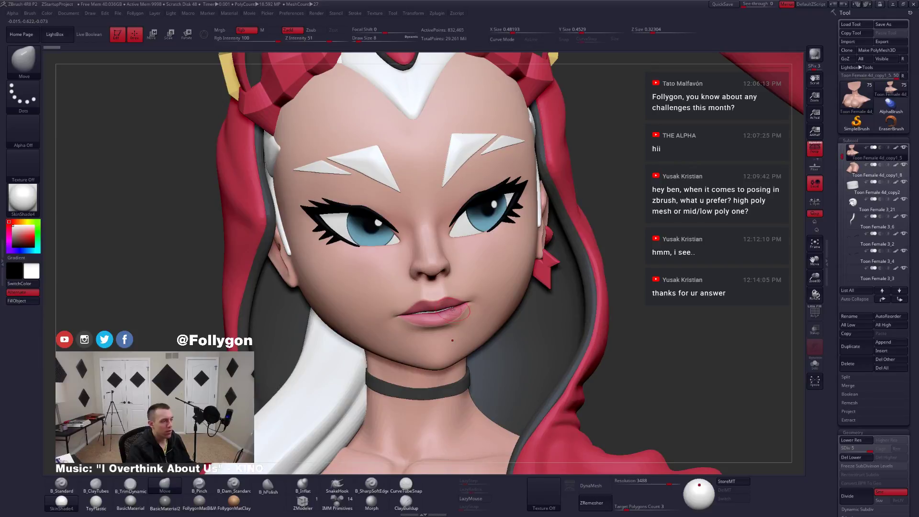
pyautogui.hotkey('alt', 'Tab')
pyautogui.click(485, 155)
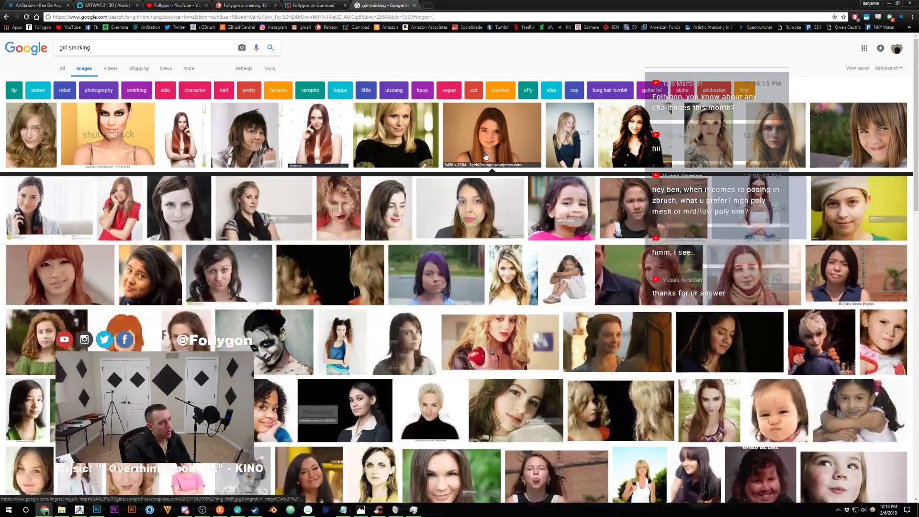
pyautogui.hotkey('alt', 'Tab')
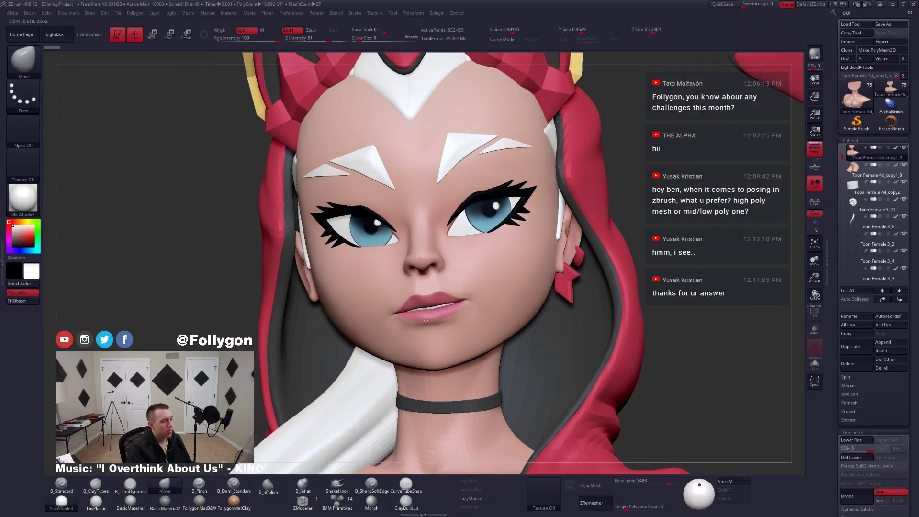
pyautogui.moveTo(426, 320); pyautogui.dragTo(433, 324, button='right')
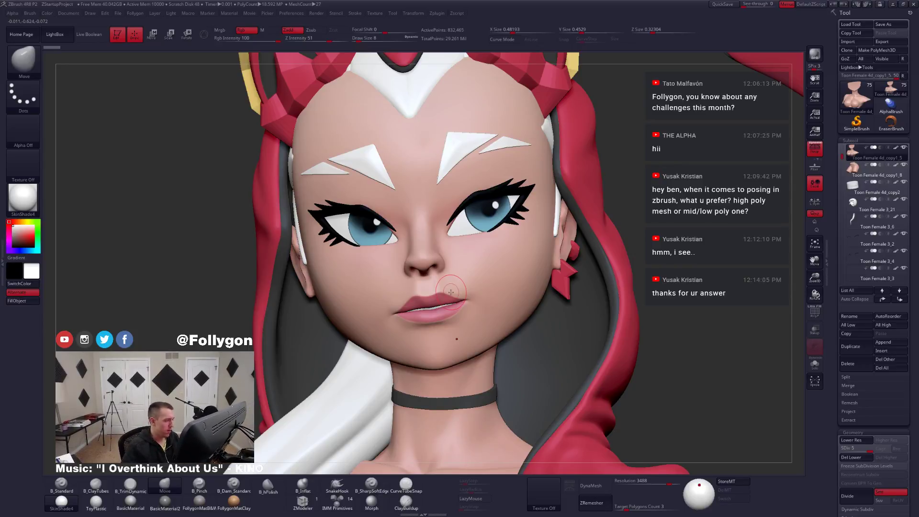
# Make the head the active subtool, check its polygroup wireframe and lower it to subdivision level 1.
pyautogui.moveTo(492, 330)
pyautogui.mouseDown(button='right')
pyautogui.moveTo(471, 330)
pyautogui.moveTo(527, 361)
pyautogui.mouseUp(button='right')
pyautogui.press('space')
pyautogui.moveTo(521, 343); pyautogui.dragTo(533, 343)
pyautogui.keyDown('alt'); pyautogui.click(533, 341); pyautogui.keyUp('alt')
pyautogui.hotkey('shift', 'f')
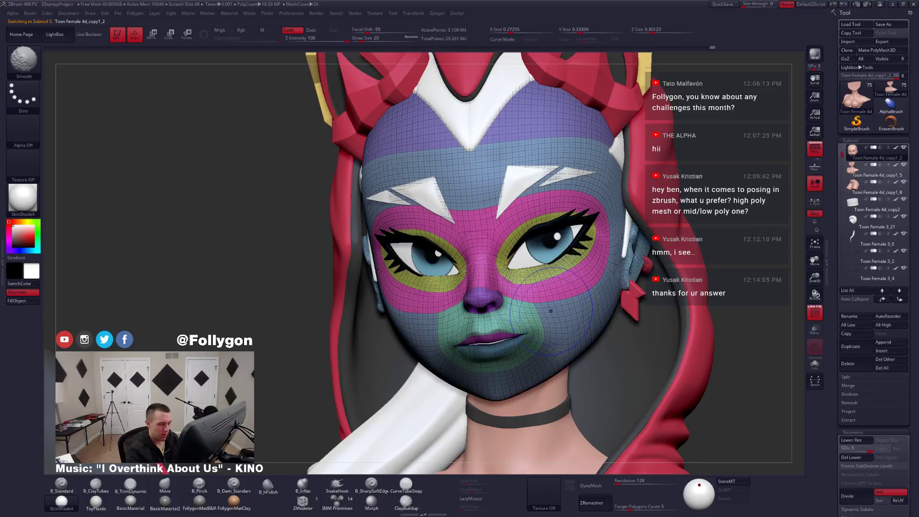
pyautogui.hotkey('shift', 'f')
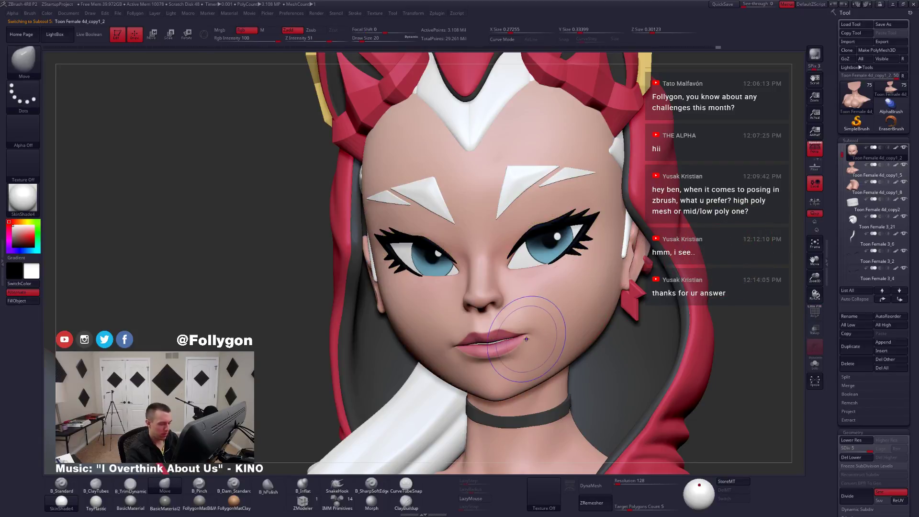
pyautogui.hotkey('shift', 'd')
pyautogui.hotkey('shift', 'd')
pyautogui.hotkey('shift', 'd')
pyautogui.hotkey('shift', 'd')
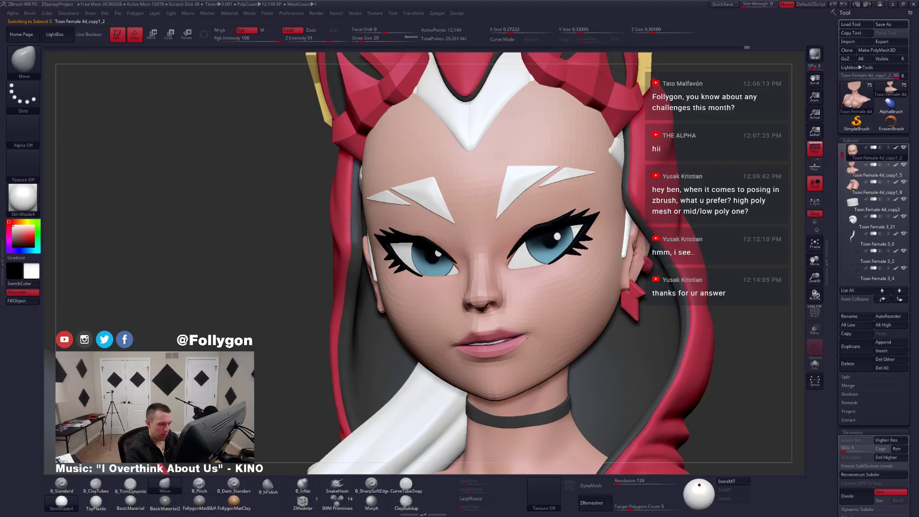
# Nudge the mouth corner below the earring side of the face with the Move brush, comparing the edit through undo and redo.
pyautogui.moveTo(526, 336); pyautogui.dragTo(529, 334)
pyautogui.hotkey('ctrl', 'space')
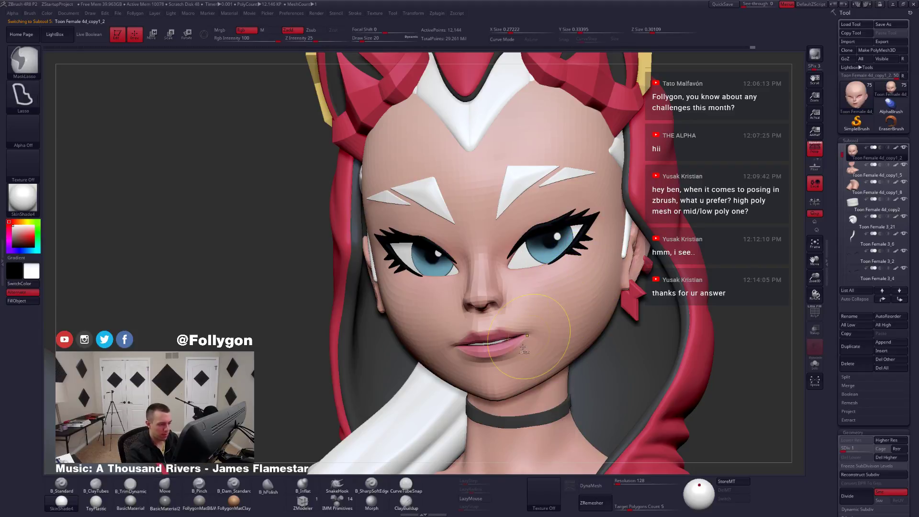
pyautogui.hotkey('ctrl', 'z')
pyautogui.moveTo(530, 349); pyautogui.dragTo(525, 346, button='right')
pyautogui.hotkey('ctrl', 'z')
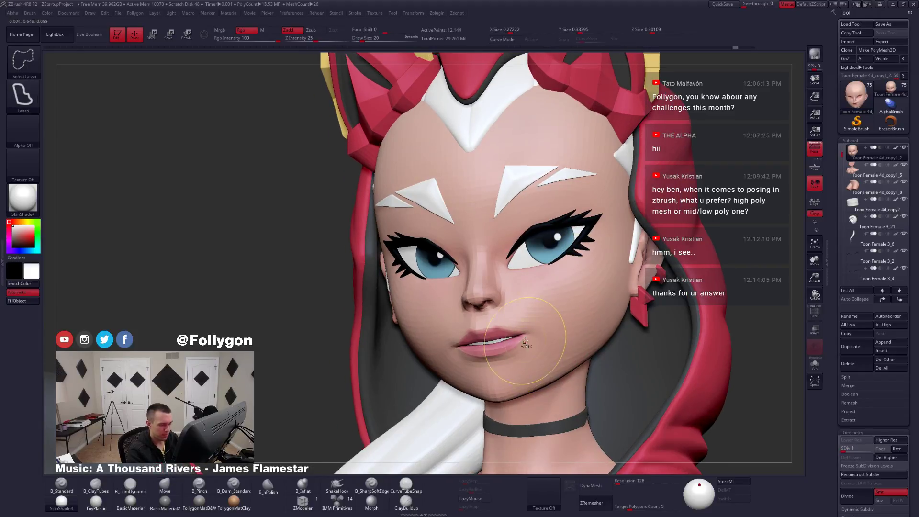
pyautogui.hotkey('ctrl', 'shift', 'z')
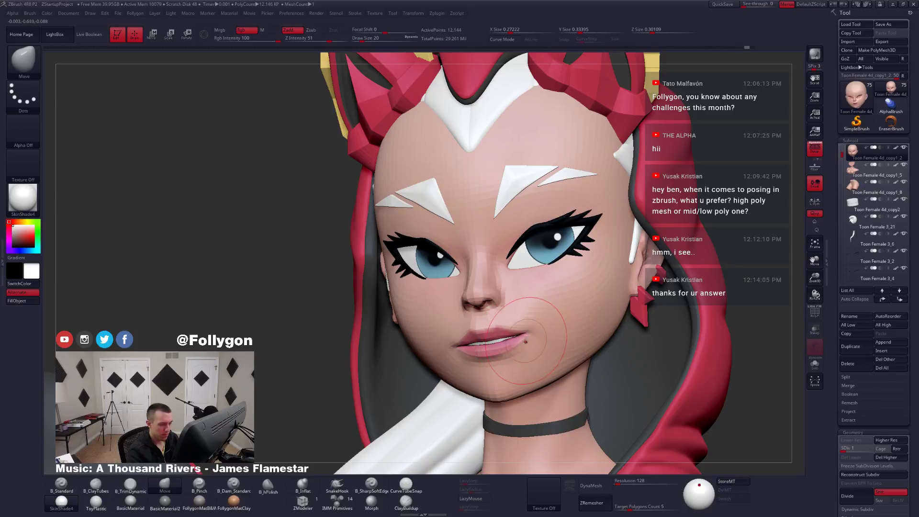
# Review the orange-backdrop smirk photo in the browser, then return to ZBrush and set the Move brush's draw size to 27.
pyautogui.moveTo(531, 330)
pyautogui.mouseDown(button='right')
pyautogui.moveTo(498, 335)
pyautogui.moveTo(552, 343)
pyautogui.moveTo(531, 351)
pyautogui.mouseUp(button='right')
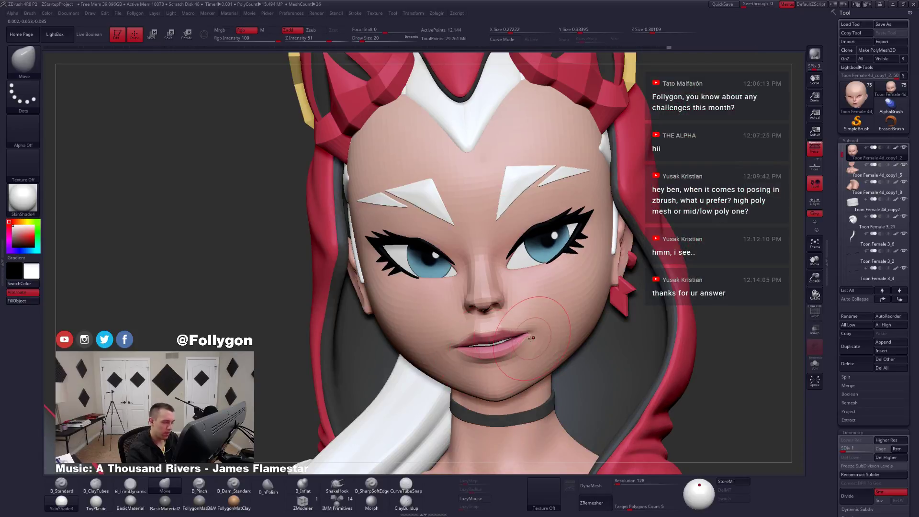
pyautogui.press('space')
pyautogui.hotkey('alt', 'Tab')
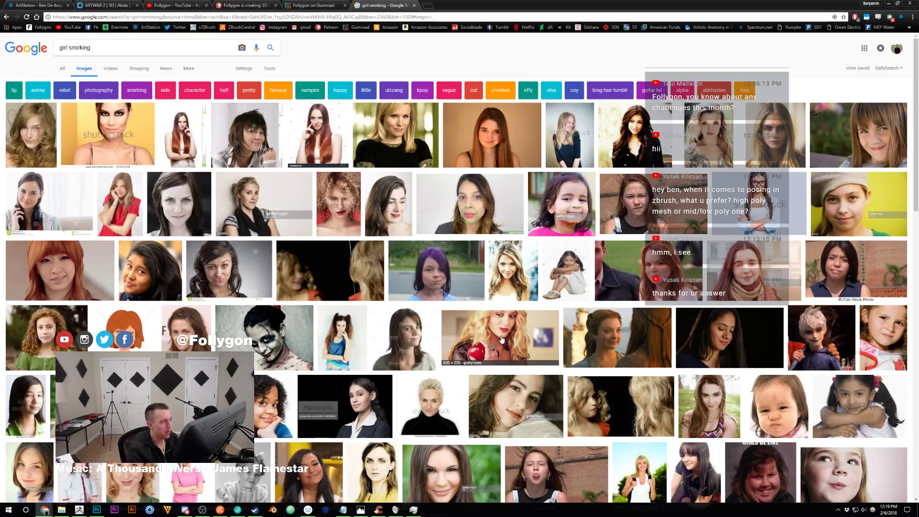
pyautogui.click(492, 135)
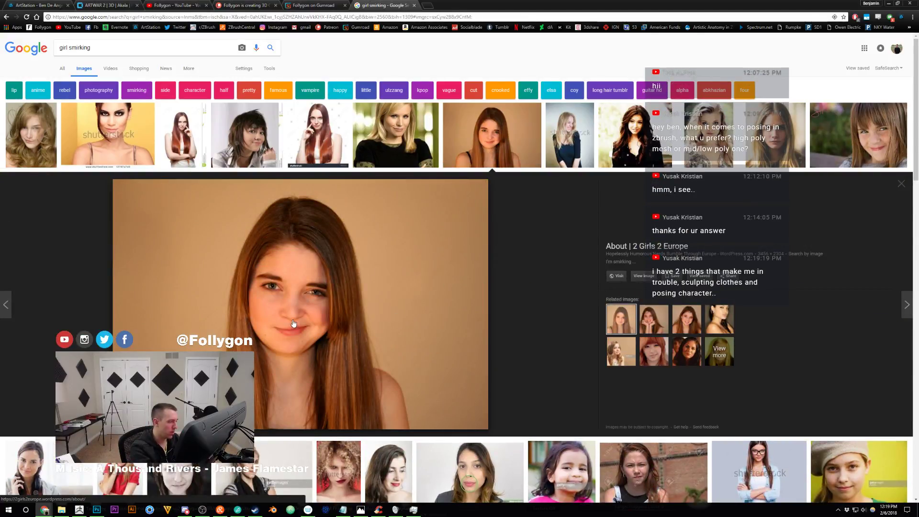
pyautogui.hotkey('alt', 'Tab')
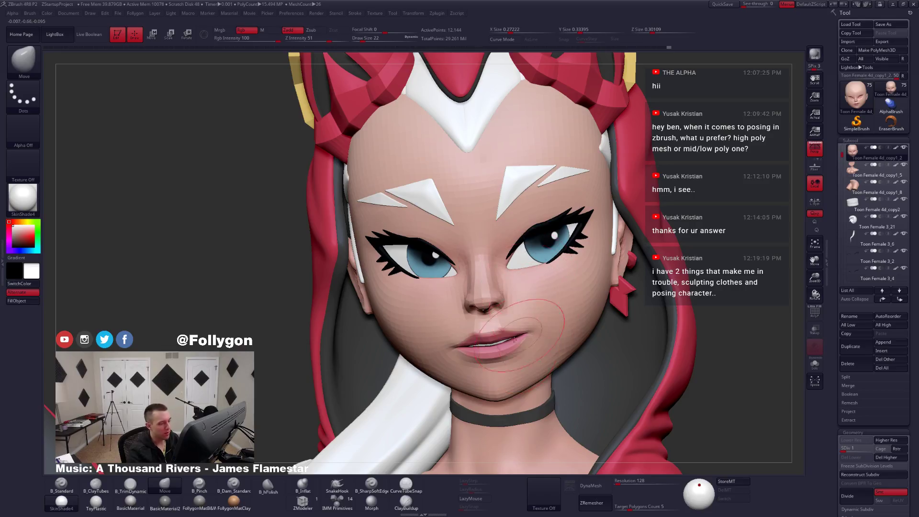
pyautogui.press('space')
pyautogui.moveTo(491, 348); pyautogui.dragTo(496, 348)
# Display the head's polygroup wireframe in Solo mode and hide the lip, inner-mouth and surrounding mouth polygroups.
pyautogui.hotkey('shift', 'f')
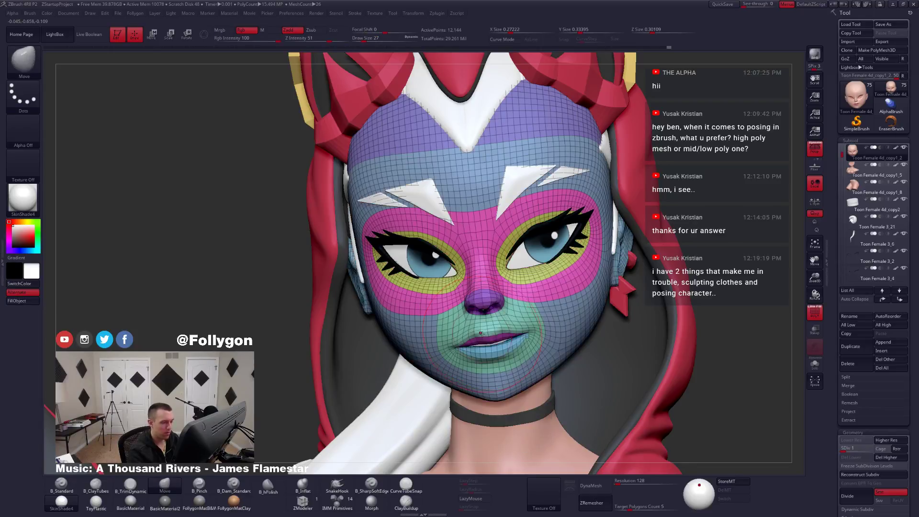
pyautogui.moveTo(481, 335); pyautogui.dragTo(498, 332, button='right')
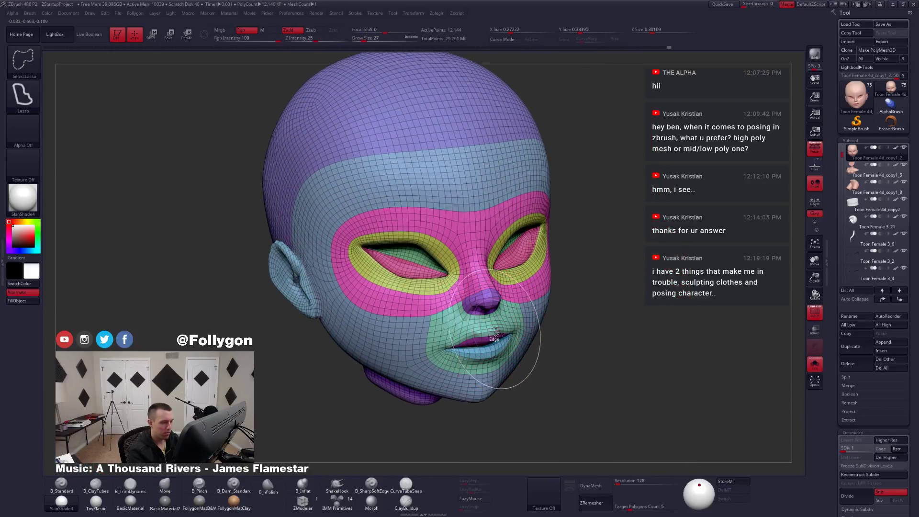
pyautogui.keyDown('ctrl'); pyautogui.keyDown('shift'); pyautogui.click(489, 330); pyautogui.keyUp('shift'); pyautogui.keyUp('ctrl')
pyautogui.keyDown('ctrl'); pyautogui.keyDown('shift'); pyautogui.moveTo(533, 331); pyautogui.dragTo(567, 318); pyautogui.keyUp('shift'); pyautogui.keyUp('ctrl')
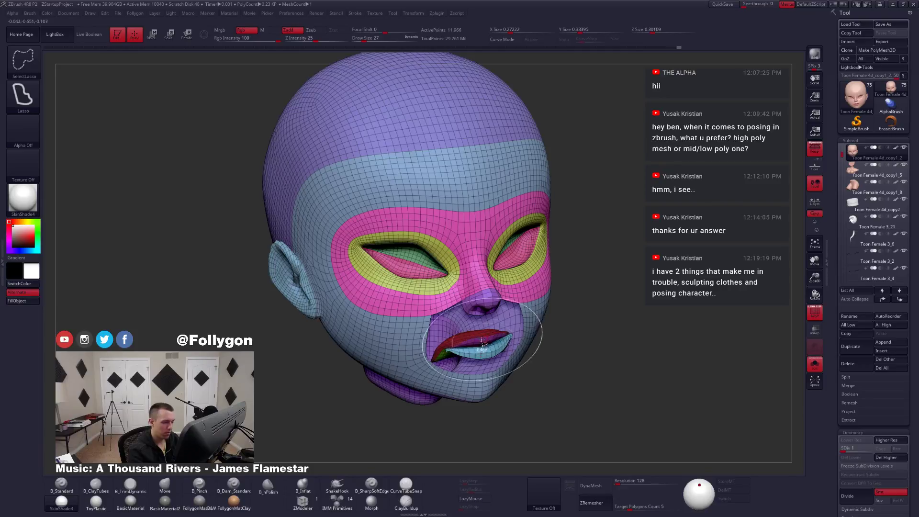
pyautogui.keyDown('ctrl'); pyautogui.keyDown('shift'); pyautogui.click(483, 361); pyautogui.keyUp('shift'); pyautogui.keyUp('ctrl')
pyautogui.keyDown('ctrl'); pyautogui.keyDown('shift'); pyautogui.click(481, 341); pyautogui.keyUp('shift'); pyautogui.keyUp('ctrl')
pyautogui.keyDown('ctrl'); pyautogui.keyDown('shift'); pyautogui.click(482, 344); pyautogui.keyUp('shift'); pyautogui.keyUp('ctrl')
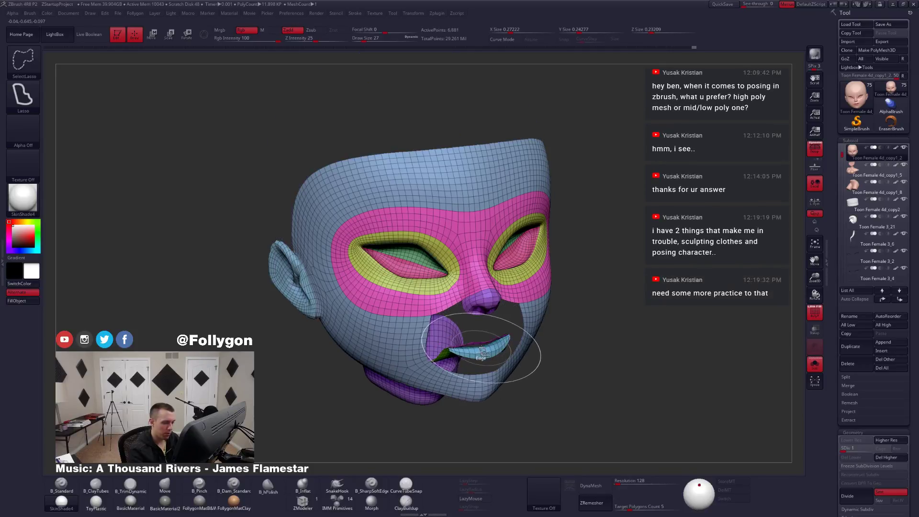
pyautogui.hotkey('ctrl', 'z')
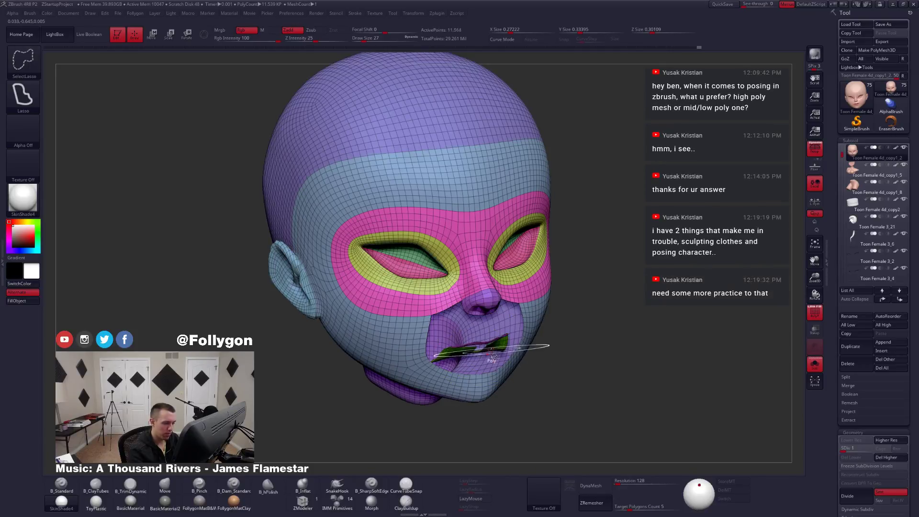
pyautogui.moveTo(486, 354); pyautogui.dragTo(473, 337, button='right')
pyautogui.keyDown('ctrl'); pyautogui.keyDown('shift'); pyautogui.click(472, 340); pyautogui.keyUp('shift'); pyautogui.keyUp('ctrl')
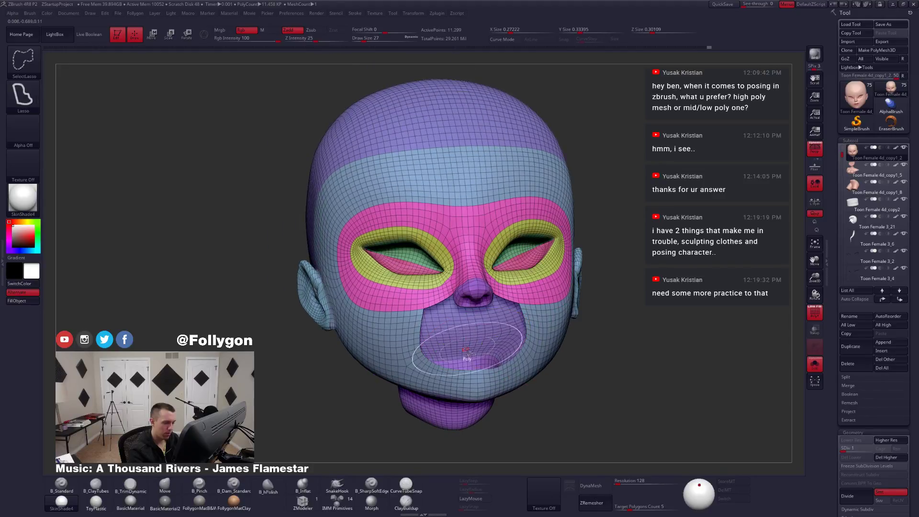
# Mask the whole head except the mouth area and blur the mask's edge into a soft falloff.
pyautogui.keyDown('ctrl'); pyautogui.click(640, 299); pyautogui.keyUp('ctrl')
pyautogui.keyDown('ctrl'); pyautogui.keyDown('shift'); pyautogui.click(640, 299); pyautogui.keyUp('shift'); pyautogui.keyUp('ctrl')
pyautogui.hotkey('shift', 'f')
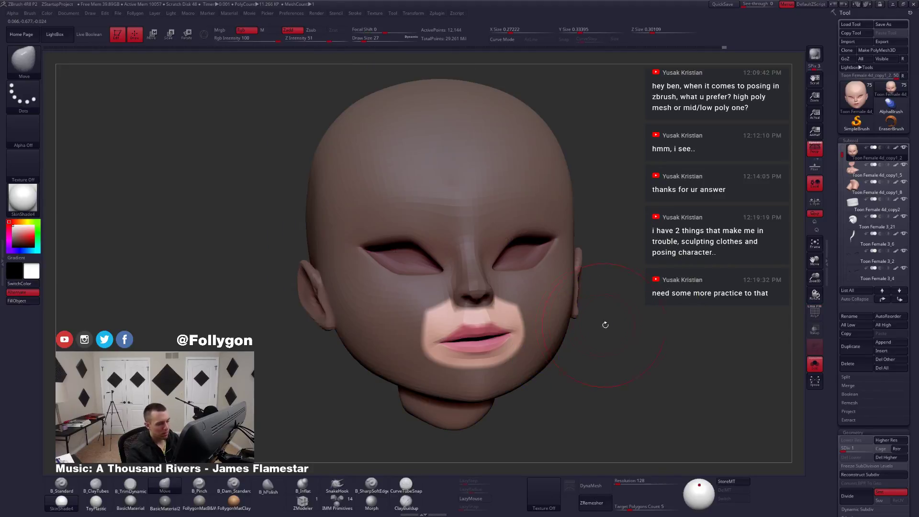
pyautogui.keyDown('ctrl'); pyautogui.click(608, 323); pyautogui.keyUp('ctrl')
pyautogui.keyDown('ctrl'); pyautogui.click(597, 336); pyautogui.keyUp('ctrl')
pyautogui.keyDown('ctrl'); pyautogui.click(547, 349); pyautogui.keyUp('ctrl')
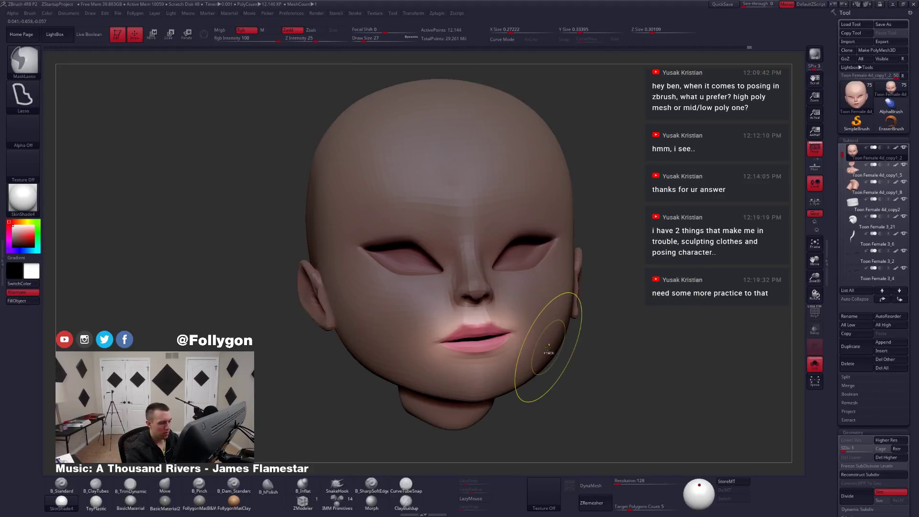
# Shift the unmasked mouth slightly with the Move brush, show the other subtools again and clear the mask.
pyautogui.moveTo(548, 349)
pyautogui.mouseDown(button='right')
pyautogui.moveTo(526, 364)
pyautogui.moveTo(469, 357)
pyautogui.mouseUp(button='right')
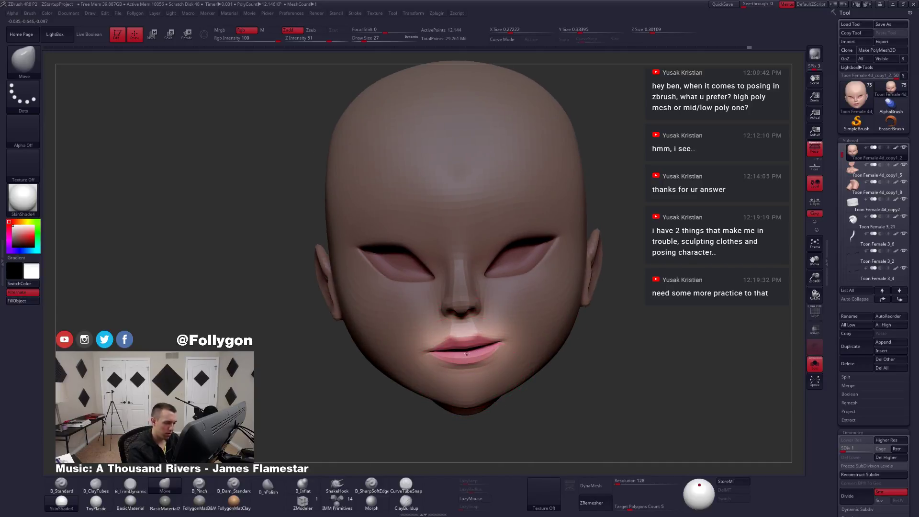
pyautogui.moveTo(467, 353); pyautogui.dragTo(465, 352)
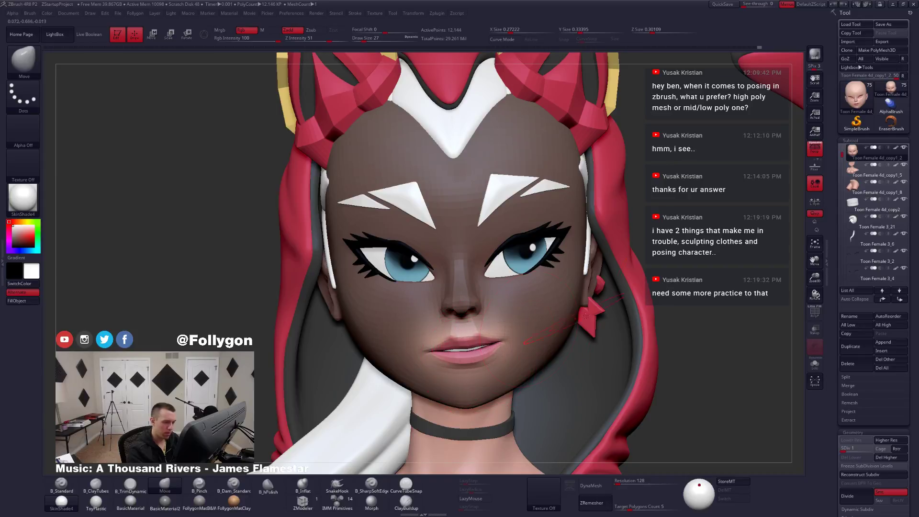
pyautogui.keyDown('ctrl'); pyautogui.moveTo(586, 315); pyautogui.dragTo(598, 330); pyautogui.keyUp('ctrl')
# Set the Move brush's draw size to 18 and nudge the chin area below the mouth.
pyautogui.press('space')
pyautogui.moveTo(509, 349); pyautogui.dragTo(505, 349)
pyautogui.moveTo(513, 349)
pyautogui.mouseDown(button='right')
pyautogui.moveTo(493, 355)
pyautogui.moveTo(508, 347)
pyautogui.mouseUp(button='right')
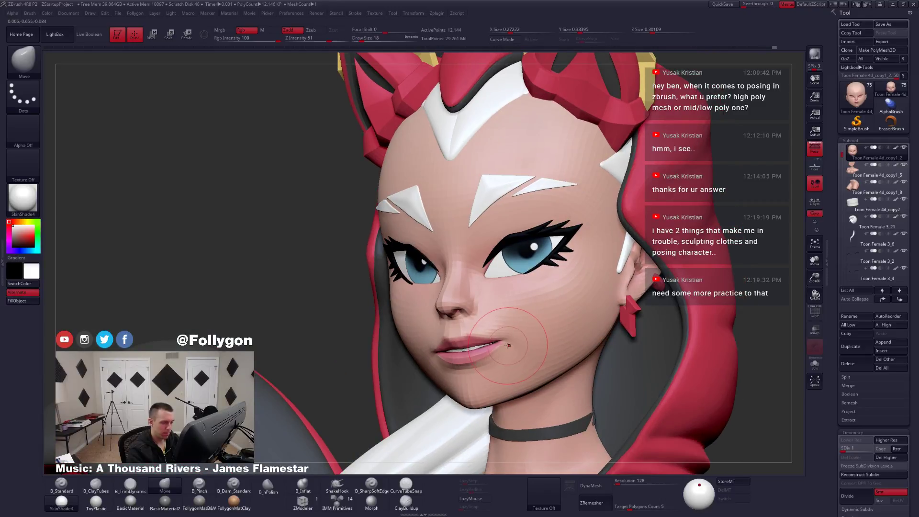
pyautogui.moveTo(510, 363)
pyautogui.mouseDown(button='right')
pyautogui.moveTo(555, 368)
pyautogui.moveTo(545, 373)
pyautogui.mouseUp(button='right')
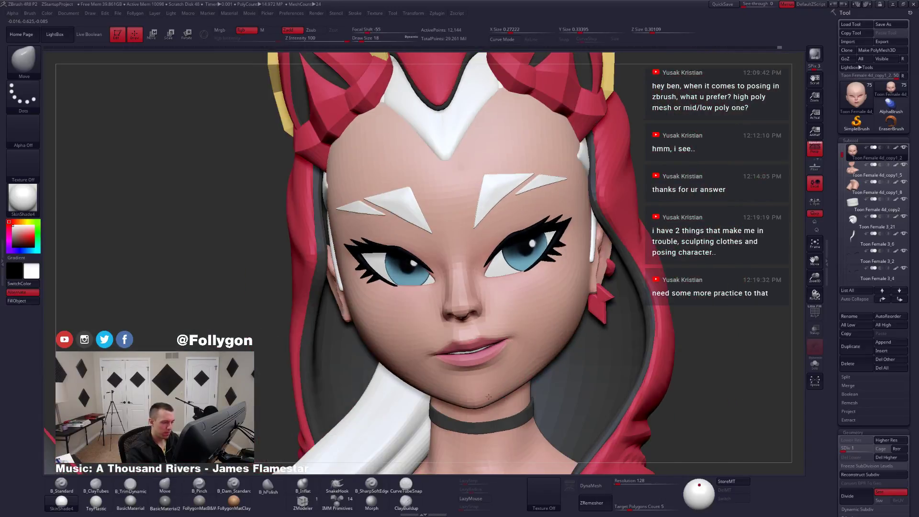
pyautogui.moveTo(490, 385)
pyautogui.mouseDown()
pyautogui.moveTo(510, 336)
pyautogui.moveTo(464, 366)
pyautogui.moveTo(499, 386)
pyautogui.mouseUp()
# Preview the head subdivided once, undo the subdivision and check the face at its base resolution.
pyautogui.hotkey('ctrl', 'd')
pyautogui.moveTo(499, 385)
pyautogui.mouseDown(button='right')
pyautogui.moveTo(473, 370)
pyautogui.moveTo(526, 398)
pyautogui.moveTo(505, 358)
pyautogui.mouseUp(button='right')
pyautogui.hotkey('ctrl', 'z')
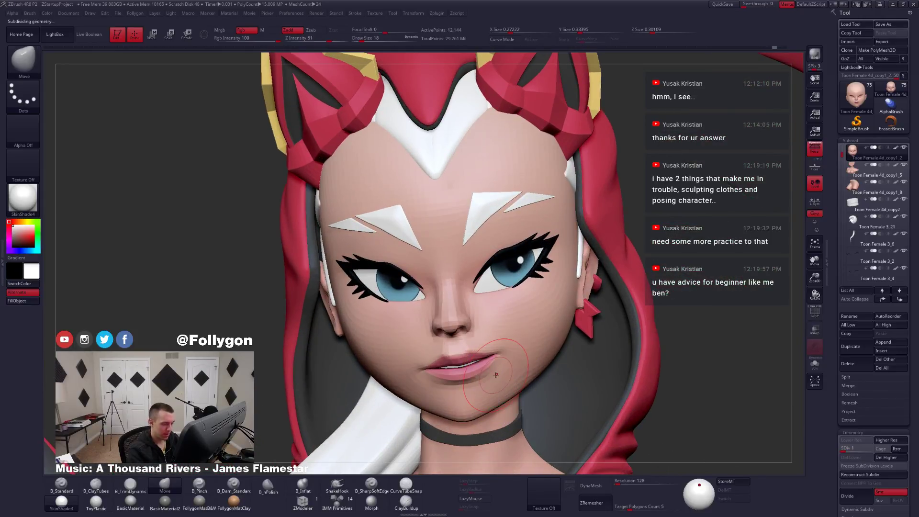
pyautogui.hotkey('ctrl', 'z')
pyautogui.moveTo(497, 374); pyautogui.dragTo(532, 354, button='right')
pyautogui.hotkey('shift', 'f')
pyautogui.hotkey('shift', 'f')
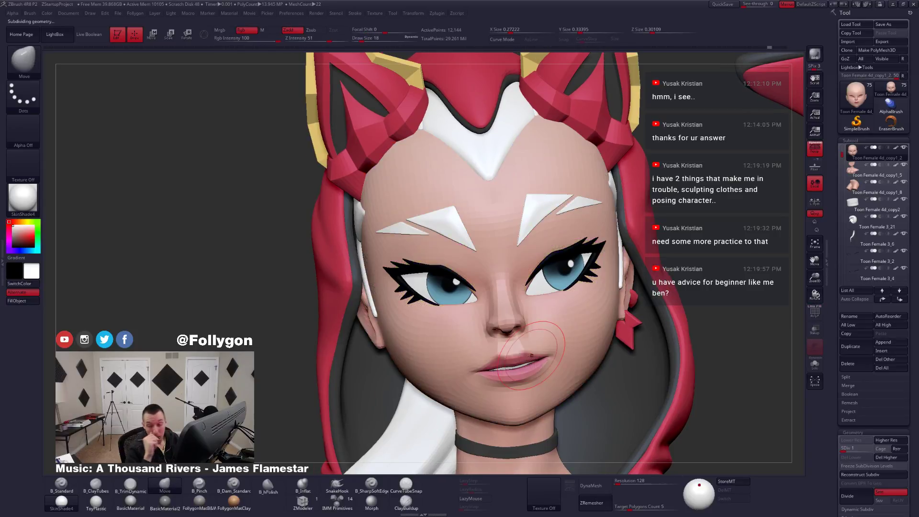
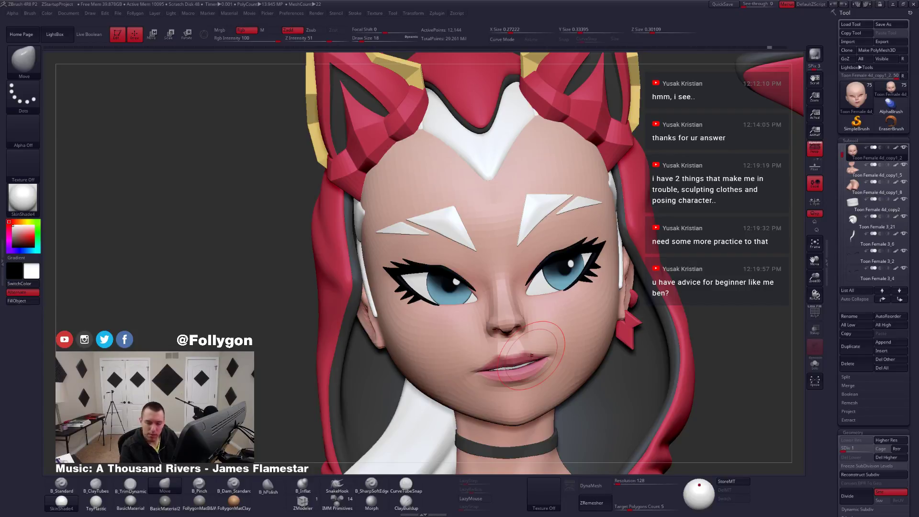
# Subdivide the head to level 2 and isolate it in Solo mode to inspect the mouth.
pyautogui.keyDown('alt'); pyautogui.moveTo(546, 357); pyautogui.dragTo(585, 333, button='right'); pyautogui.keyUp('alt')
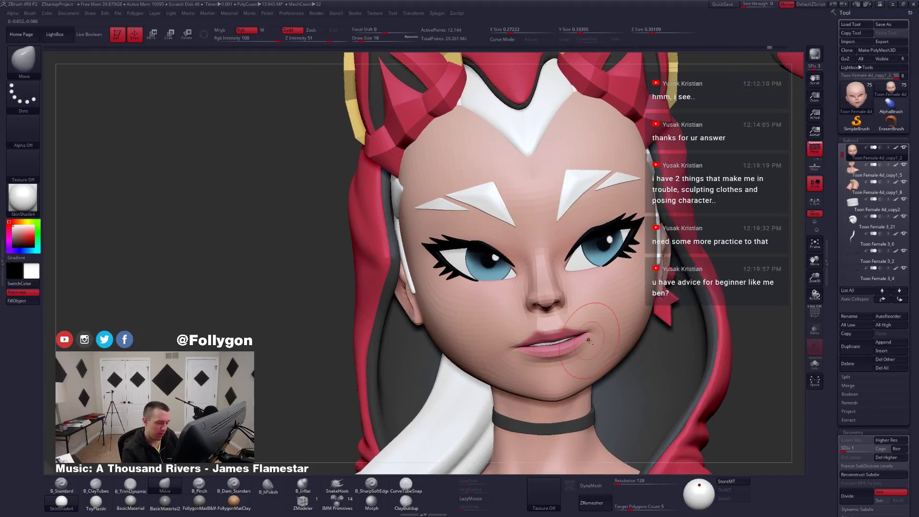
pyautogui.hotkey('ctrl', 'd')
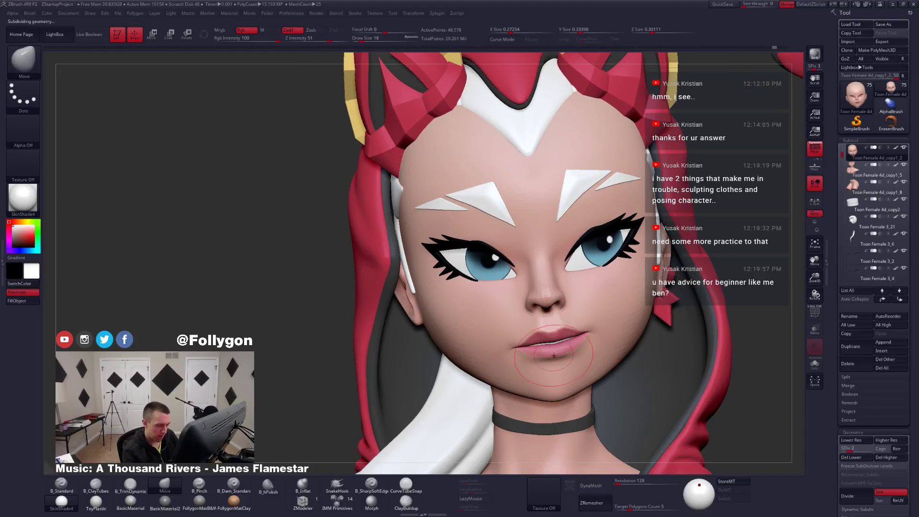
pyautogui.moveTo(553, 349)
pyautogui.mouseDown(button='right')
pyautogui.moveTo(573, 330)
pyautogui.moveTo(581, 339)
pyautogui.moveTo(539, 330)
pyautogui.mouseUp(button='right')
pyautogui.hotkey('shift', 'f')
pyautogui.hotkey('shift', 'f')
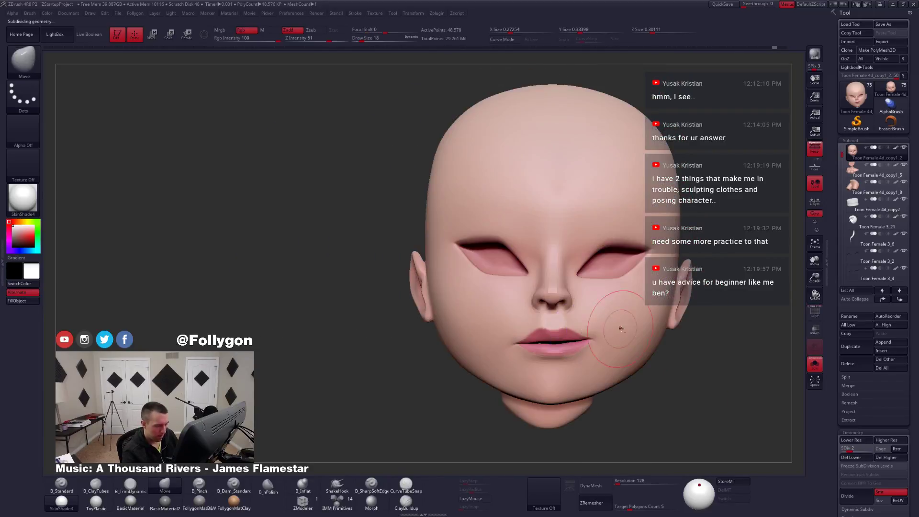
pyautogui.moveTo(603, 319)
pyautogui.keyDown('alt'); pyautogui.mouseDown(button='right')
pyautogui.moveTo(581, 306)
pyautogui.moveTo(598, 330)
pyautogui.moveTo(577, 319)
pyautogui.mouseUp(button='right'); pyautogui.keyUp('alt')
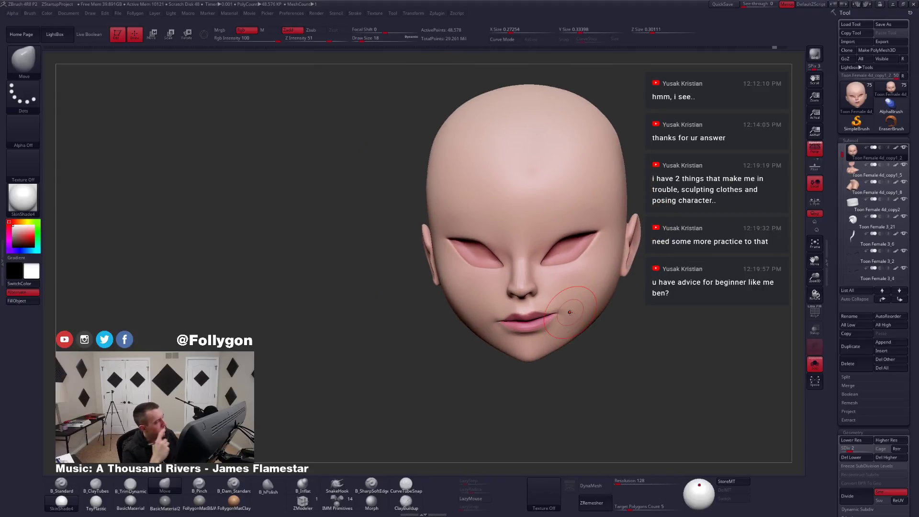
pyautogui.press('XF86AudioLowerVolume')
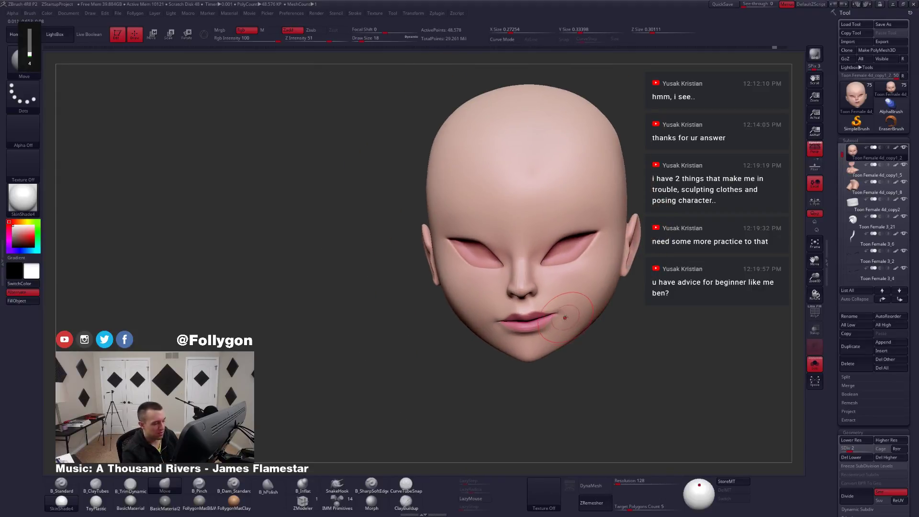
# Set the draw size to 11 and add B_ClayTubes strokes around the raised mouth corner and adjoining cheek.
pyautogui.keyDown('ctrl'); pyautogui.moveTo(564, 309); pyautogui.dragTo(561, 314, button='right'); pyautogui.keyUp('ctrl')
pyautogui.press('space')
pyautogui.moveTo(561, 315); pyautogui.dragTo(557, 315)
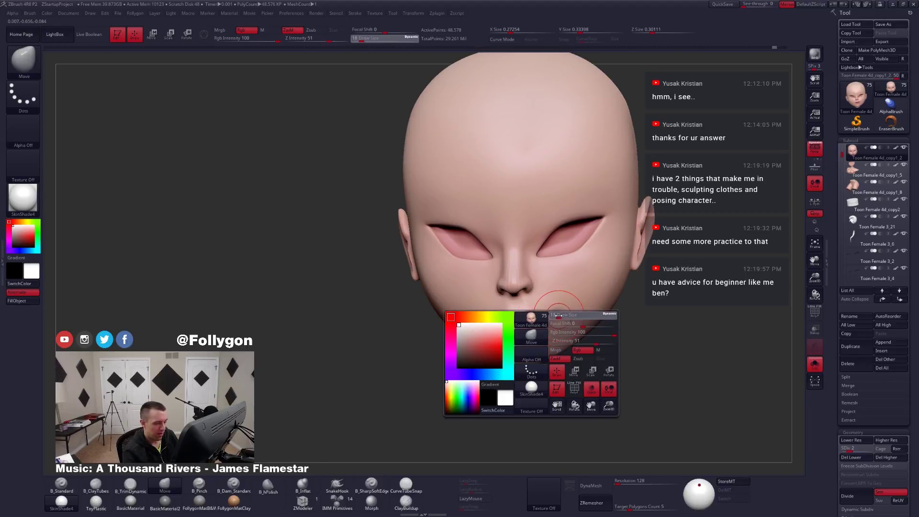
pyautogui.keyDown('alt'); pyautogui.moveTo(558, 315); pyautogui.dragTo(553, 307, button='right'); pyautogui.keyUp('alt')
pyautogui.press('2')
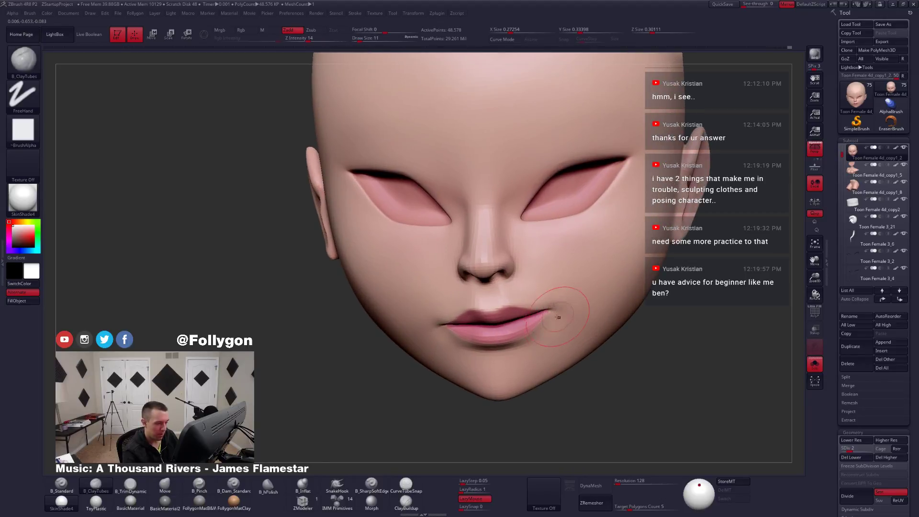
pyautogui.moveTo(570, 303); pyautogui.dragTo(557, 306)
pyautogui.moveTo(564, 325); pyautogui.dragTo(524, 325, button='right')
pyautogui.moveTo(545, 314)
pyautogui.mouseDown()
pyautogui.moveTo(556, 309)
pyautogui.moveTo(553, 297)
pyautogui.mouseUp()
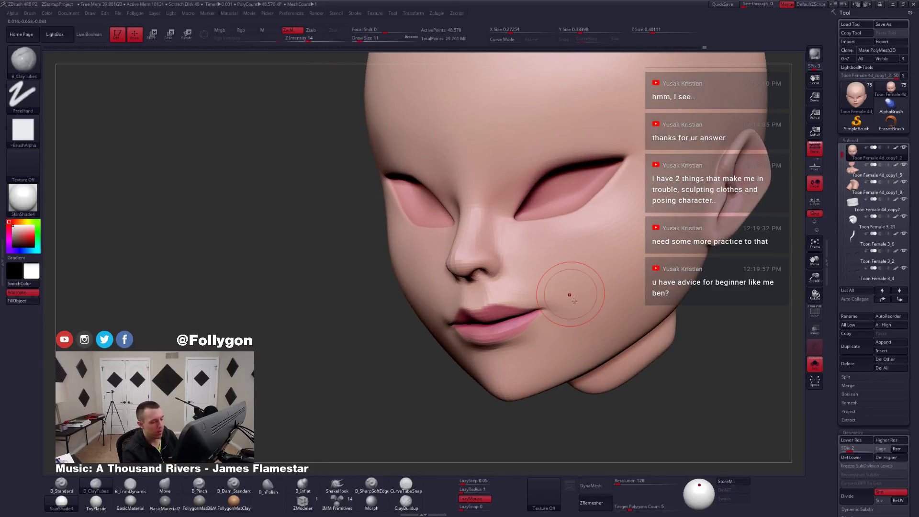
# Raise the head to subdivision level 5 for a smooth, high-resolution surface.
pyautogui.press('d')
pyautogui.moveTo(571, 321)
pyautogui.mouseDown(button='right')
pyautogui.moveTo(620, 298)
pyautogui.moveTo(597, 325)
pyautogui.moveTo(652, 286)
pyautogui.mouseUp(button='right')
pyautogui.press('d')
pyautogui.press('d')
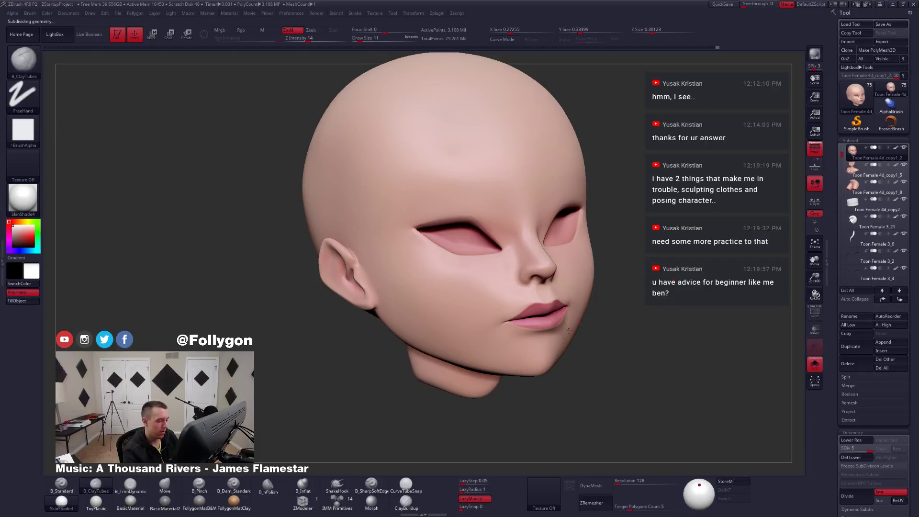
# Smooth the brow surface above the eye and bring the other subtools back to check the smirk.
pyautogui.moveTo(568, 330); pyautogui.dragTo(558, 332, button='right')
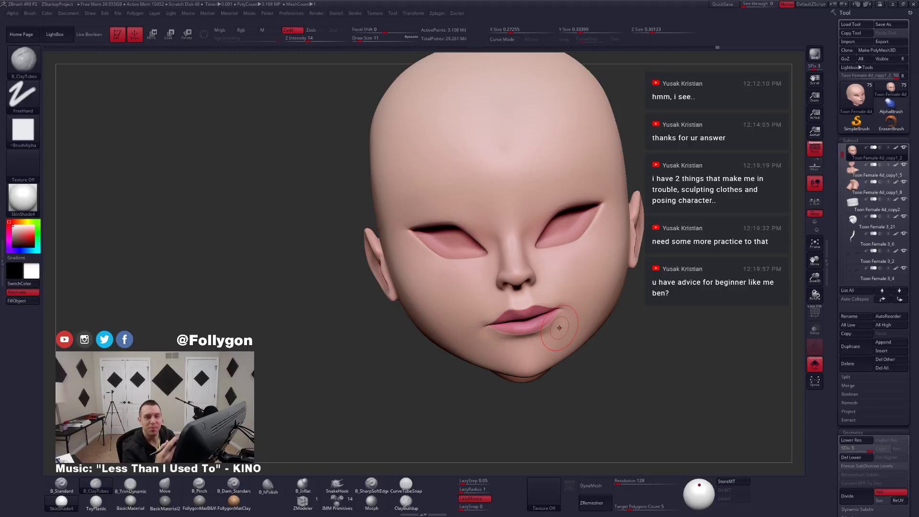
pyautogui.moveTo(576, 301)
pyautogui.keyDown('alt'); pyautogui.mouseDown(button='right')
pyautogui.moveTo(567, 349)
pyautogui.moveTo(569, 309)
pyautogui.moveTo(581, 322)
pyautogui.mouseUp(button='right'); pyautogui.keyUp('alt')
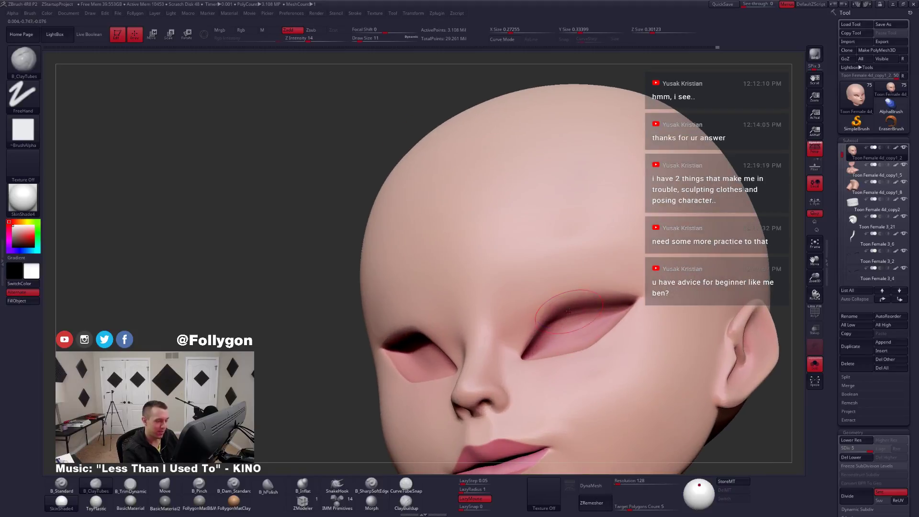
pyautogui.keyDown('shift'); pyautogui.moveTo(602, 288); pyautogui.dragTo(581, 291); pyautogui.keyUp('shift')
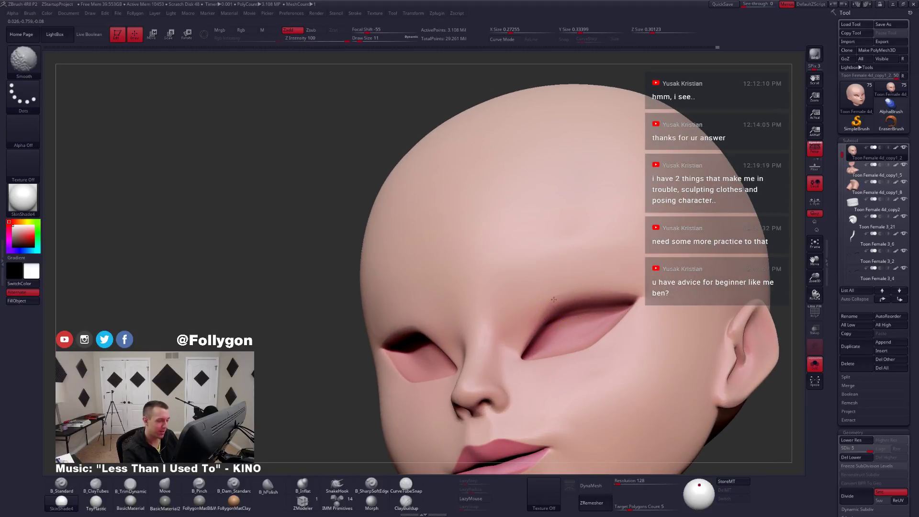
pyautogui.moveTo(589, 281)
pyautogui.mouseDown(button='right')
pyautogui.moveTo(593, 309)
pyautogui.moveTo(577, 312)
pyautogui.mouseUp(button='right')
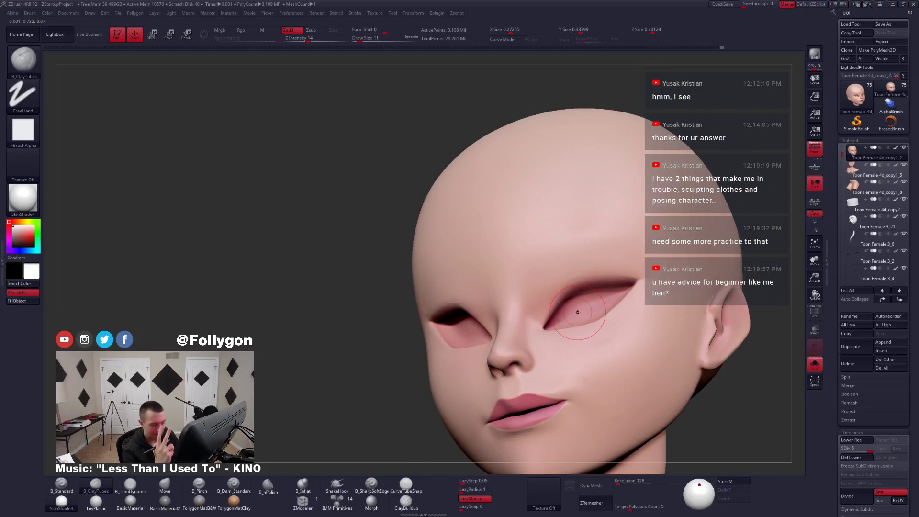
pyautogui.moveTo(558, 351)
pyautogui.keyDown('alt'); pyautogui.mouseDown(button='right')
pyautogui.moveTo(565, 306)
pyautogui.moveTo(562, 349)
pyautogui.moveTo(578, 343)
pyautogui.mouseUp(button='right'); pyautogui.keyUp('alt')
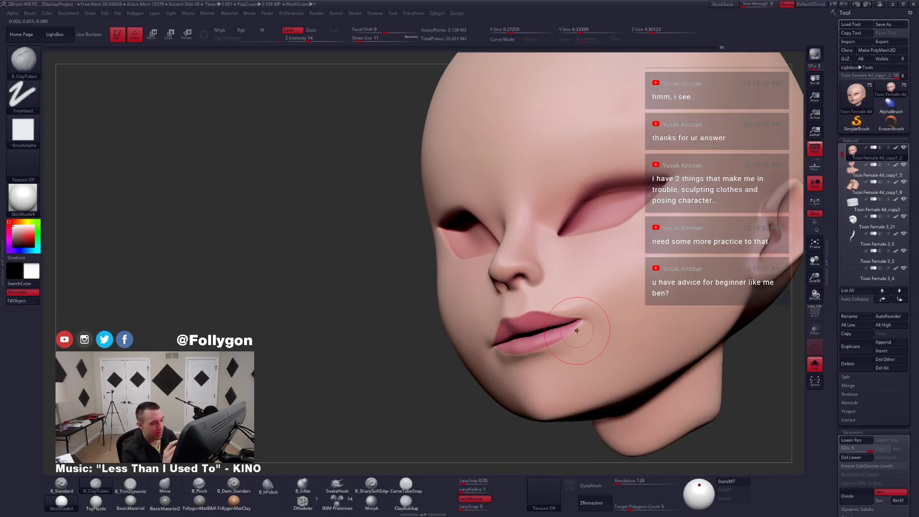
pyautogui.moveTo(576, 330)
pyautogui.mouseDown(button='right')
pyautogui.moveTo(587, 341)
pyautogui.moveTo(584, 324)
pyautogui.mouseUp(button='right')
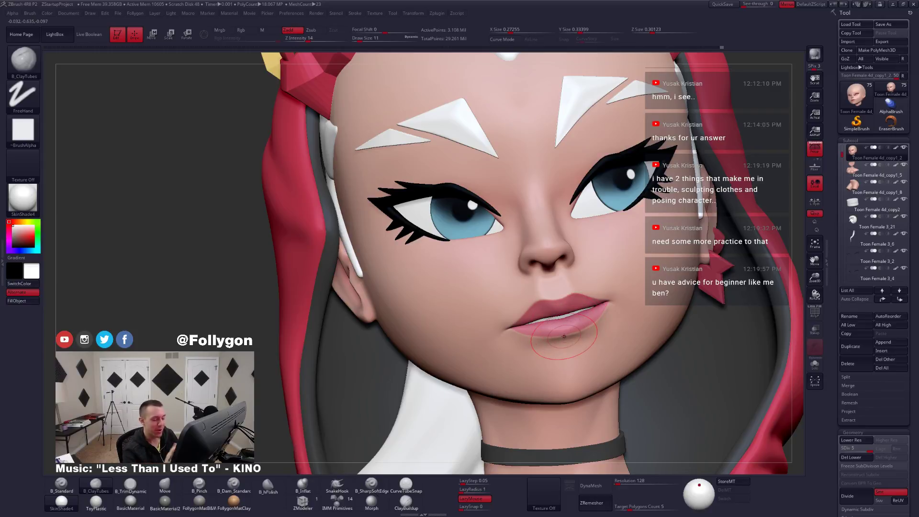
pyautogui.moveTo(572, 316)
pyautogui.mouseDown(button='right')
pyautogui.moveTo(585, 329)
pyautogui.moveTo(551, 327)
pyautogui.mouseUp(button='right')
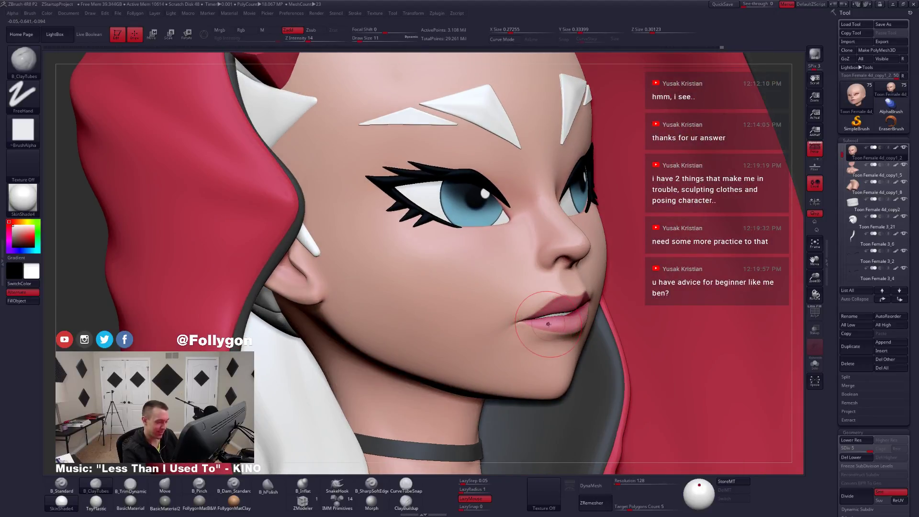
# Drop the head to subdivision level 1 and select the Move brush with draw size 16.
pyautogui.press('shift')
pyautogui.hotkey('shift', 'd')
pyautogui.hotkey('shift', 'd')
pyautogui.hotkey('shift', 'd')
pyautogui.hotkey('shift', 'd')
pyautogui.press('b')
pyautogui.press('m')
pyautogui.press('v')
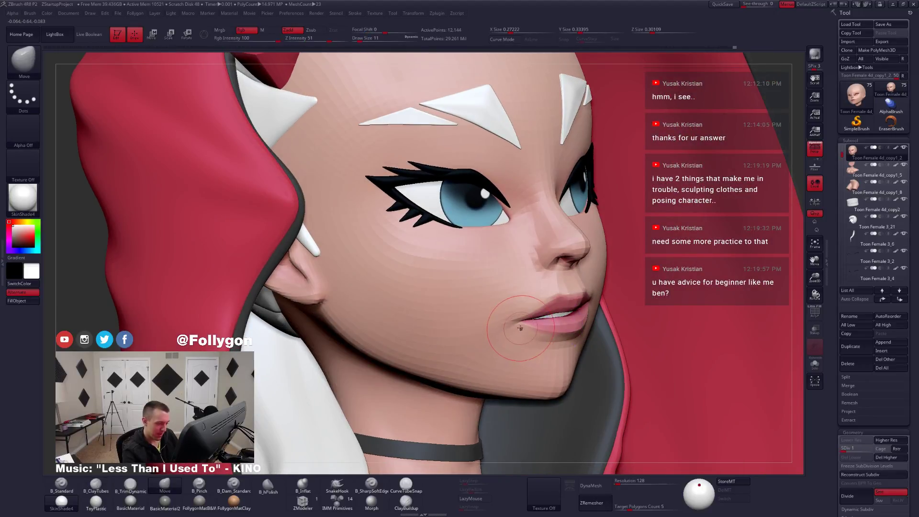
pyautogui.press('space')
pyautogui.moveTo(522, 329); pyautogui.dragTo(523, 328)
# Isolate the head in Solo mode and display its polygroup wireframe, keeping the Move brush active.
pyautogui.moveTo(543, 326)
pyautogui.mouseDown(button='right')
pyautogui.moveTo(522, 323)
pyautogui.moveTo(517, 343)
pyautogui.moveTo(613, 305)
pyautogui.moveTo(569, 295)
pyautogui.moveTo(604, 314)
pyautogui.moveTo(583, 316)
pyautogui.mouseUp(button='right')
pyautogui.hotkey('alt', 's')
pyautogui.hotkey('shift', 'f')
pyautogui.hotkey('shift', 'f')
pyautogui.press('b')
pyautogui.press('m')
pyautogui.press('v')
pyautogui.hotkey('shift', 'f')
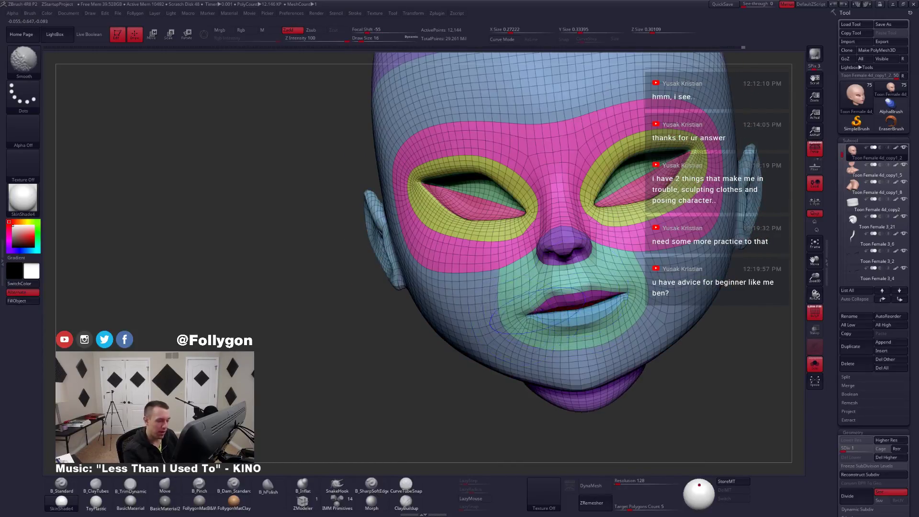
pyautogui.hotkey('shift', 'f')
# Hide the lip and surrounding mouth polygroups, then invert the visibility so only the mouth region shows.
pyautogui.keyDown('ctrl'); pyautogui.keyDown('shift'); pyautogui.click(554, 314); pyautogui.keyUp('shift'); pyautogui.keyUp('ctrl')
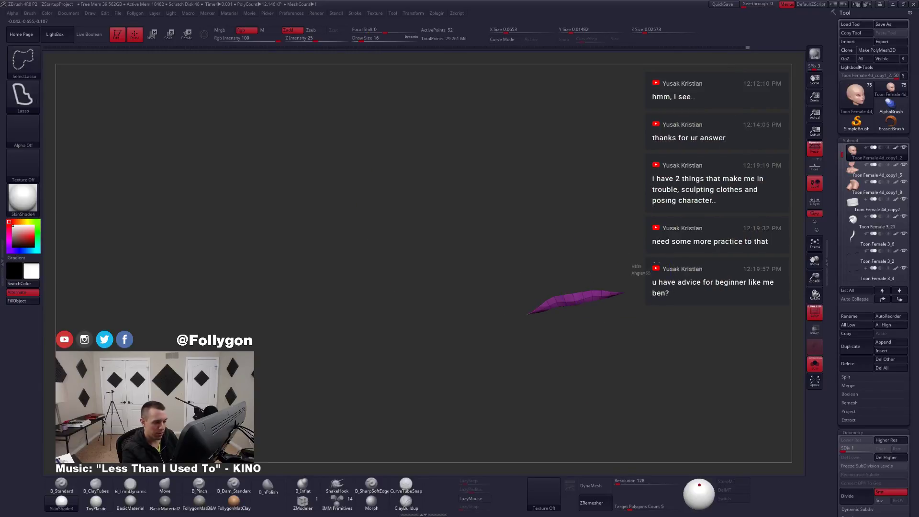
pyautogui.keyDown('ctrl'); pyautogui.keyDown('shift'); pyautogui.click(580, 293); pyautogui.keyUp('shift'); pyautogui.keyUp('ctrl')
pyautogui.keyDown('ctrl'); pyautogui.keyDown('shift'); pyautogui.click(578, 303); pyautogui.keyUp('shift'); pyautogui.keyUp('ctrl')
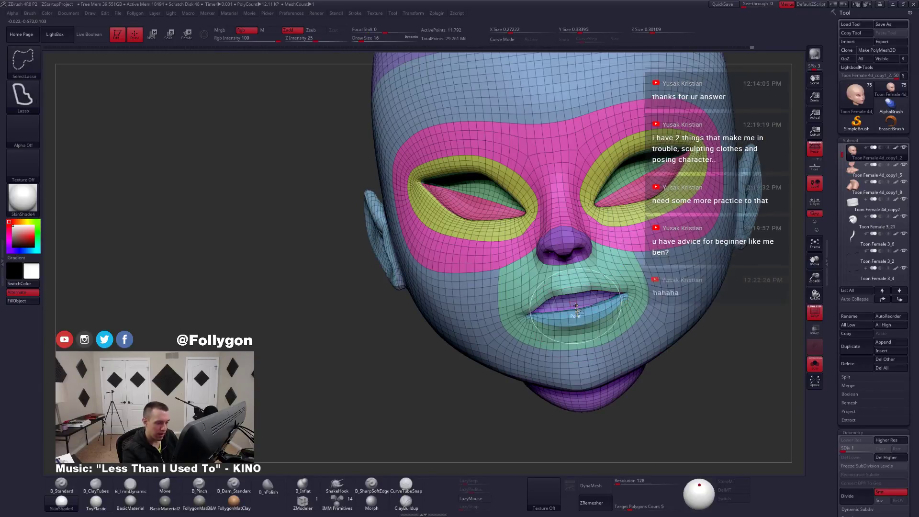
pyautogui.keyDown('ctrl'); pyautogui.keyDown('shift'); pyautogui.click(571, 288); pyautogui.keyUp('shift'); pyautogui.keyUp('ctrl')
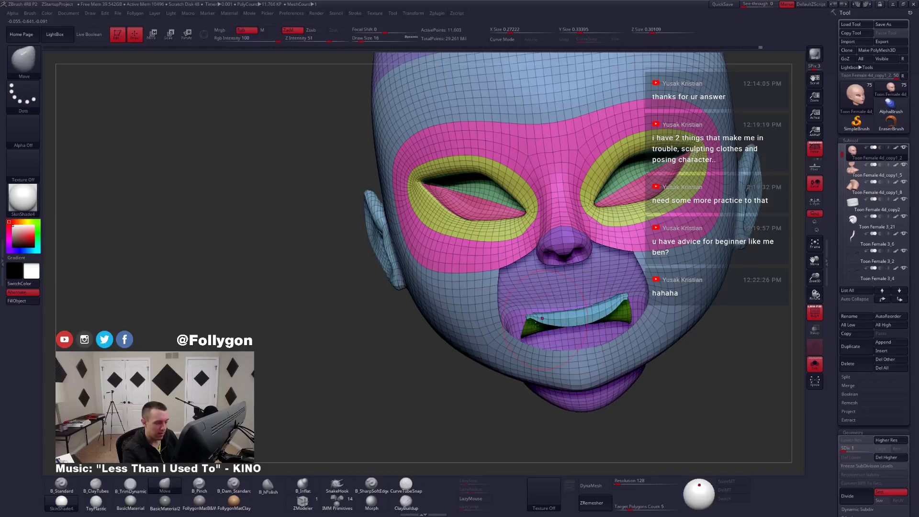
pyautogui.keyDown('ctrl'); pyautogui.keyDown('shift'); pyautogui.moveTo(457, 385); pyautogui.dragTo(462, 392); pyautogui.keyUp('shift'); pyautogui.keyUp('ctrl')
pyautogui.hotkey('shift', 'f')
pyautogui.moveTo(484, 360); pyautogui.dragTo(540, 363)
pyautogui.hotkey('shift', 'f')
pyautogui.keyDown('ctrl'); pyautogui.click(556, 348); pyautogui.keyUp('ctrl')
pyautogui.hotkey('ctrl', 'z')
pyautogui.moveTo(555, 329)
pyautogui.mouseDown()
pyautogui.moveTo(565, 330)
pyautogui.moveTo(562, 319)
pyautogui.mouseUp()
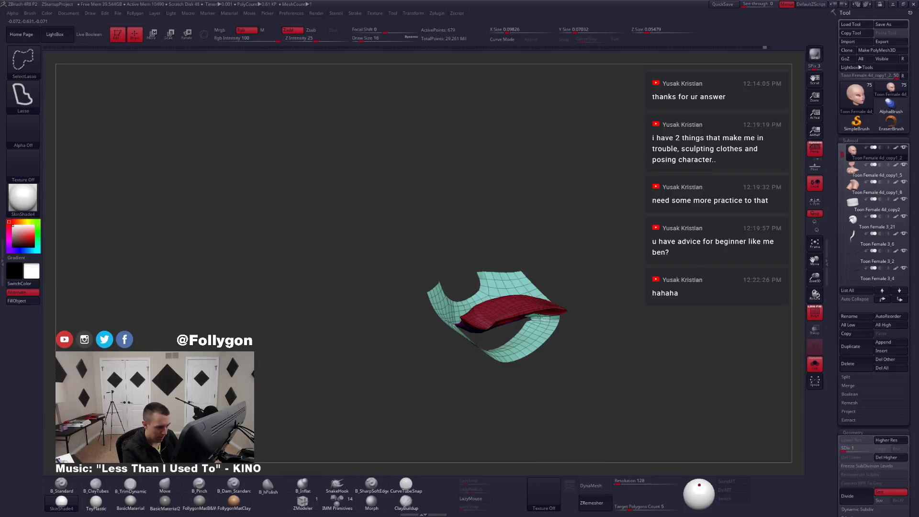
# Lasso-hide the lower mouth patch, mask the remaining upper part, and show the full head without the wireframe.
pyautogui.moveTo(519, 325)
pyautogui.keyDown('ctrl'); pyautogui.keyDown('alt'); pyautogui.keyDown('shift'); pyautogui.mouseDown()
pyautogui.moveTo(511, 376)
pyautogui.moveTo(550, 380)
pyautogui.mouseUp(); pyautogui.keyUp('shift'); pyautogui.keyUp('alt'); pyautogui.keyUp('ctrl')
pyautogui.moveTo(478, 356)
pyautogui.keyDown('alt'); pyautogui.mouseDown()
pyautogui.moveTo(538, 333)
pyautogui.moveTo(532, 345)
pyautogui.moveTo(550, 352)
pyautogui.moveTo(541, 319)
pyautogui.mouseUp(); pyautogui.keyUp('alt')
pyautogui.hotkey('ctrl', 'shift')
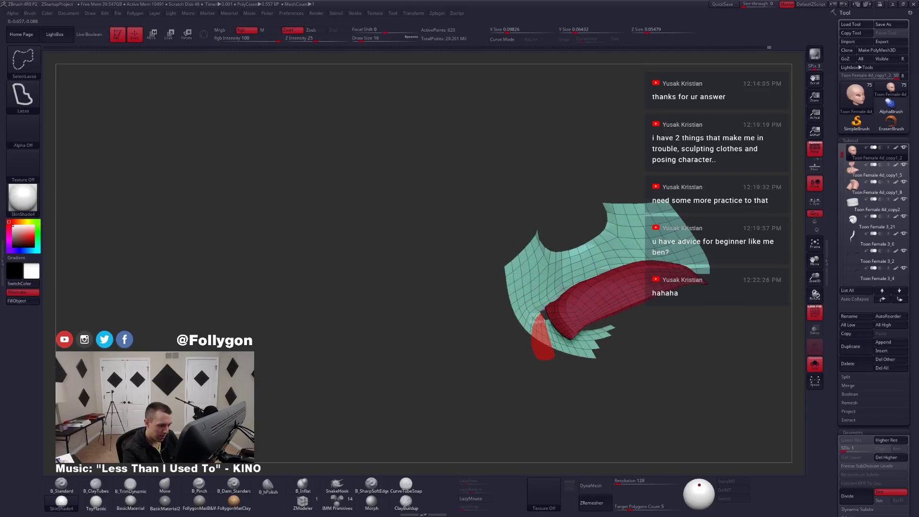
pyautogui.moveTo(540, 325)
pyautogui.mouseDown()
pyautogui.moveTo(588, 383)
pyautogui.moveTo(626, 356)
pyautogui.moveTo(586, 335)
pyautogui.moveTo(586, 316)
pyautogui.moveTo(595, 316)
pyautogui.mouseUp()
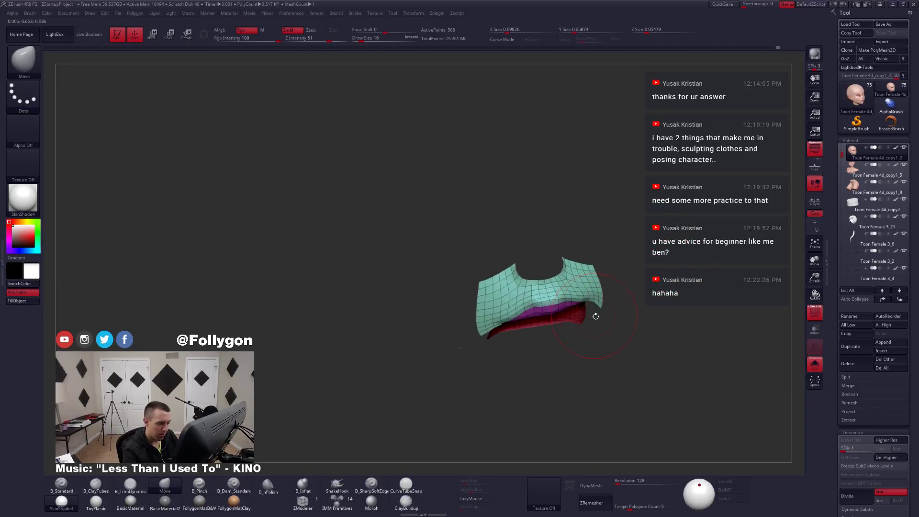
pyautogui.keyDown('ctrl'); pyautogui.keyDown('shift'); pyautogui.click(620, 312); pyautogui.keyUp('shift'); pyautogui.keyUp('ctrl')
pyautogui.hotkey('shift', 'f')
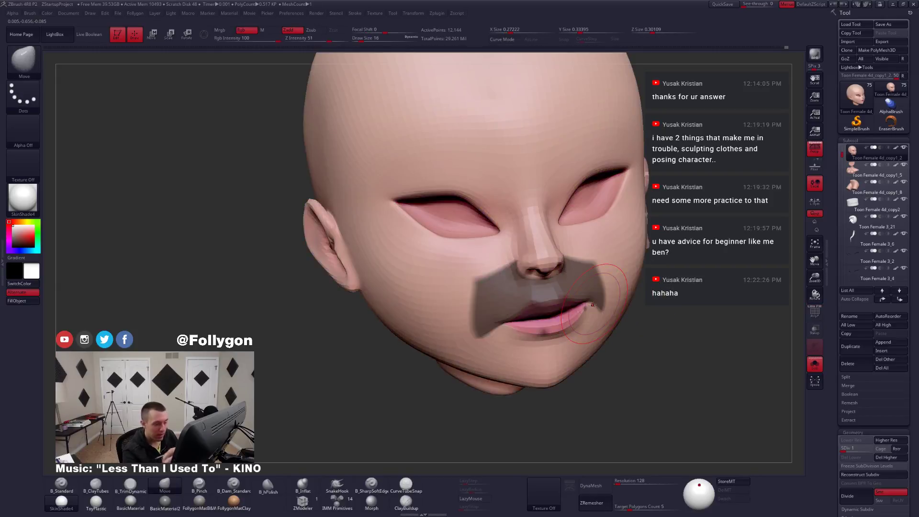
# Subtract the stray mask from the lower lip and mouth corner with the MaskLasso.
pyautogui.moveTo(589, 317); pyautogui.dragTo(581, 312, button='right')
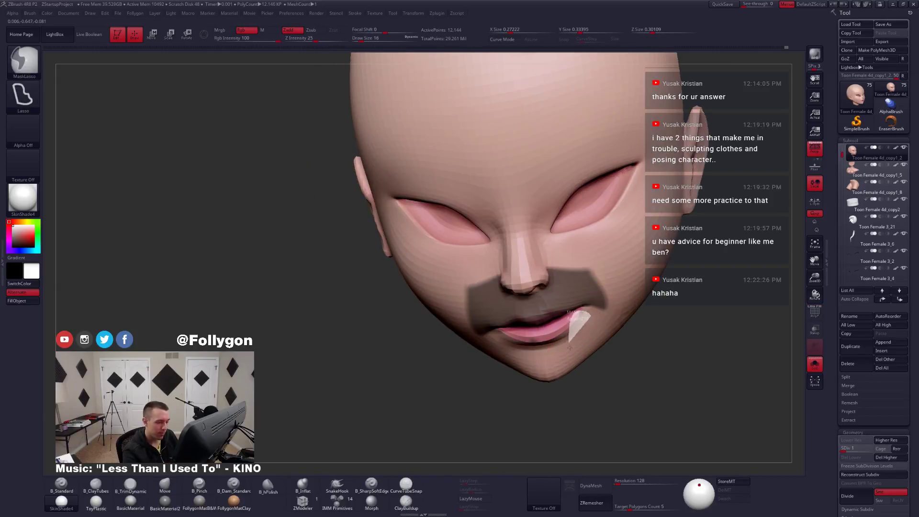
pyautogui.keyDown('ctrl'); pyautogui.keyDown('alt'); pyautogui.moveTo(569, 347); pyautogui.dragTo(565, 350); pyautogui.keyUp('alt'); pyautogui.keyUp('ctrl')
pyautogui.moveTo(564, 349); pyautogui.dragTo(581, 318, button='right')
pyautogui.moveTo(567, 316)
pyautogui.keyDown('ctrl'); pyautogui.keyDown('alt'); pyautogui.mouseDown()
pyautogui.moveTo(550, 324)
pyautogui.moveTo(546, 353)
pyautogui.mouseUp(); pyautogui.keyUp('alt'); pyautogui.keyUp('ctrl')
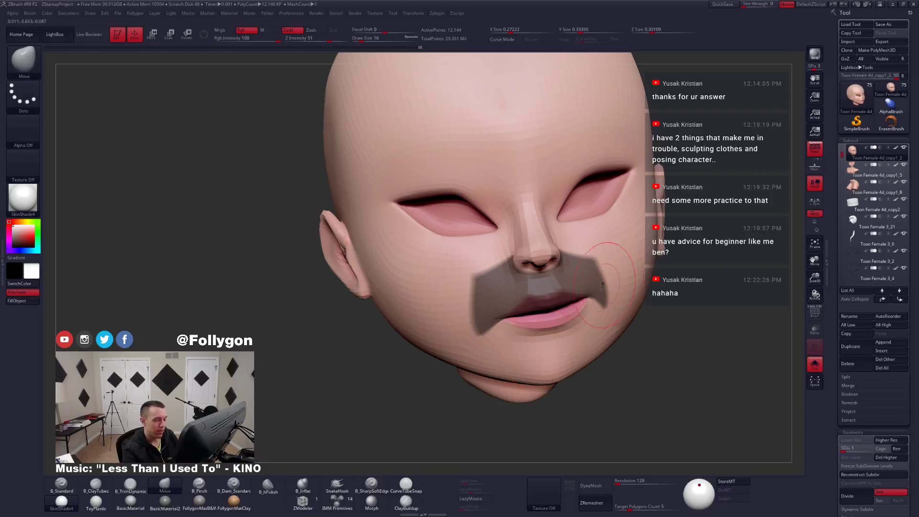
pyautogui.moveTo(596, 282)
pyautogui.mouseDown(button='right')
pyautogui.moveTo(579, 314)
pyautogui.moveTo(585, 308)
pyautogui.mouseUp(button='right')
# Invert the mask to free the upper lip area and blur its edge into a soft falloff.
pyautogui.hotkey('ctrl', 'i')
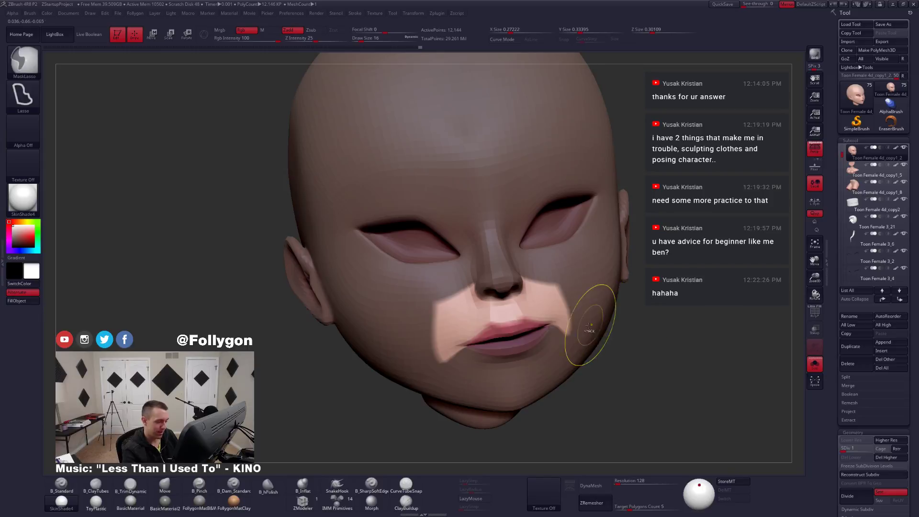
pyautogui.keyDown('ctrl'); pyautogui.click(622, 333); pyautogui.keyUp('ctrl')
pyautogui.keyDown('ctrl'); pyautogui.click(609, 331); pyautogui.keyUp('ctrl')
pyautogui.keyDown('ctrl'); pyautogui.click(638, 334); pyautogui.keyUp('ctrl')
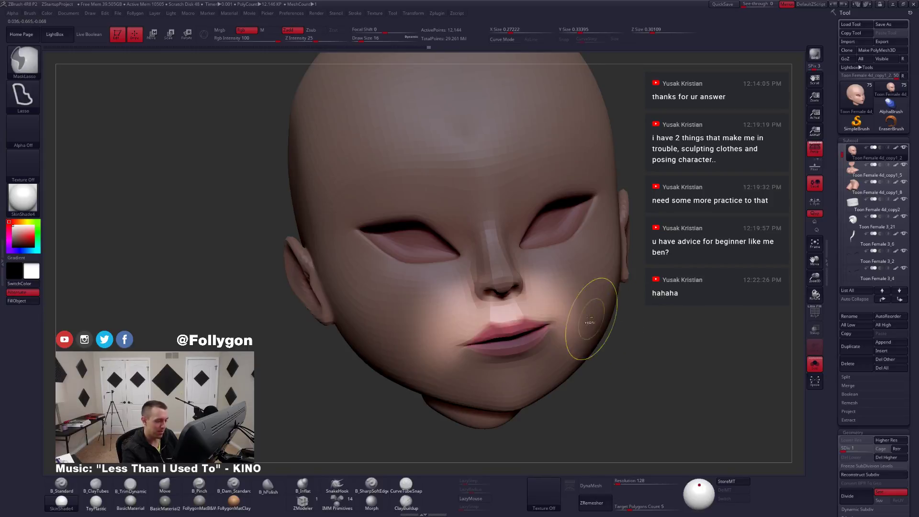
pyautogui.moveTo(566, 335); pyautogui.dragTo(570, 328, button='right')
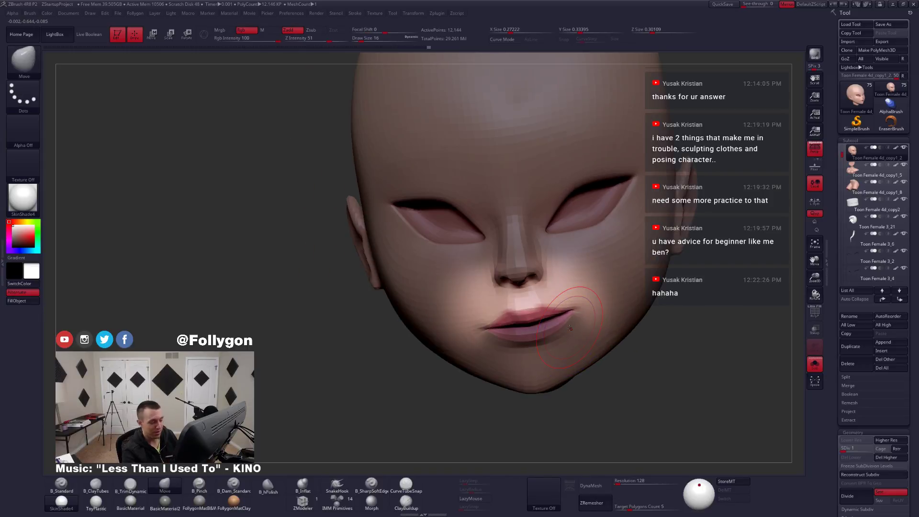
# Invert the head's mask to protect the upper lip and raise the head to subdivision level 5 with all subtools shown.
pyautogui.hotkey('ctrl', 'i')
pyautogui.press('space')
pyautogui.click(565, 324)
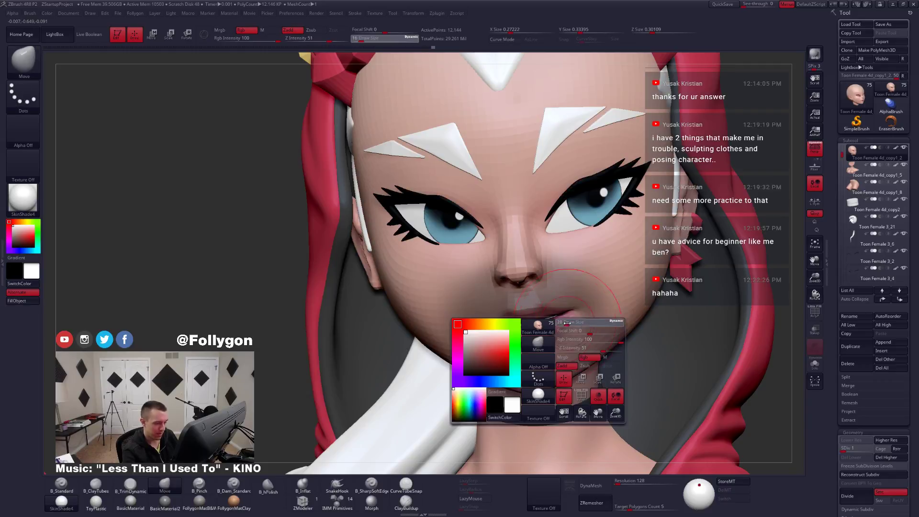
pyautogui.press('d')
pyautogui.hotkey('ctrl', 'd')
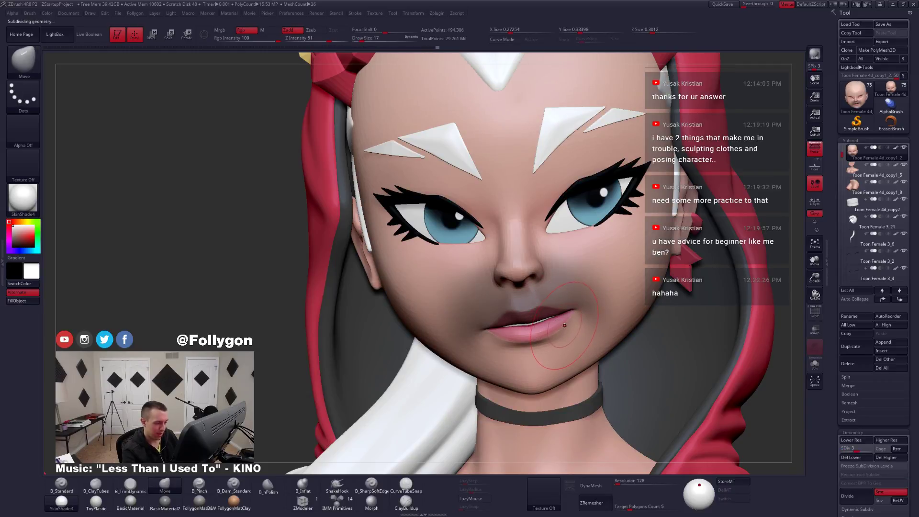
pyautogui.moveTo(563, 327); pyautogui.dragTo(565, 327)
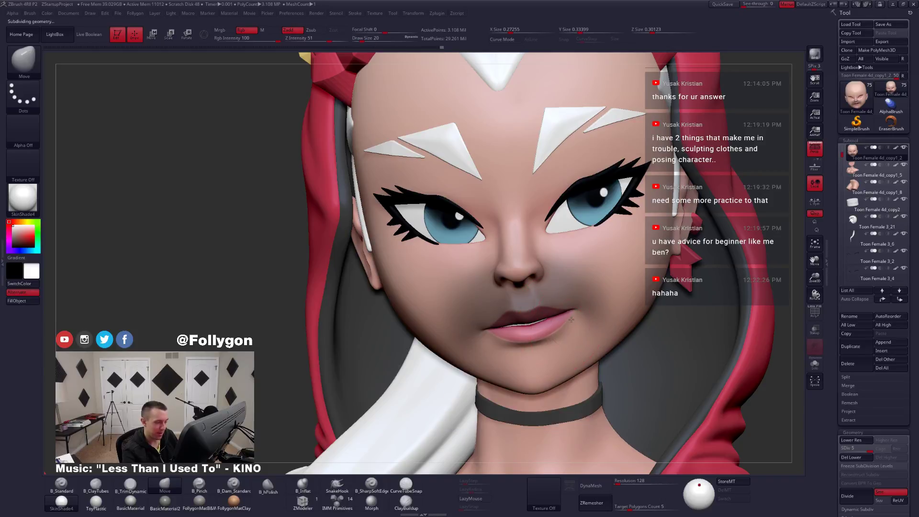
# Toggle the mask inversion to compare the lips and drop the head to subdivision level 1.
pyautogui.moveTo(575, 324)
pyautogui.mouseDown(button='right')
pyautogui.moveTo(622, 318)
pyautogui.moveTo(546, 328)
pyautogui.moveTo(577, 316)
pyautogui.moveTo(579, 337)
pyautogui.moveTo(566, 340)
pyautogui.mouseUp(button='right')
pyautogui.keyDown('ctrl'); pyautogui.click(717, 268); pyautogui.keyUp('ctrl')
pyautogui.keyDown('ctrl'); pyautogui.click(767, 220); pyautogui.keyUp('ctrl')
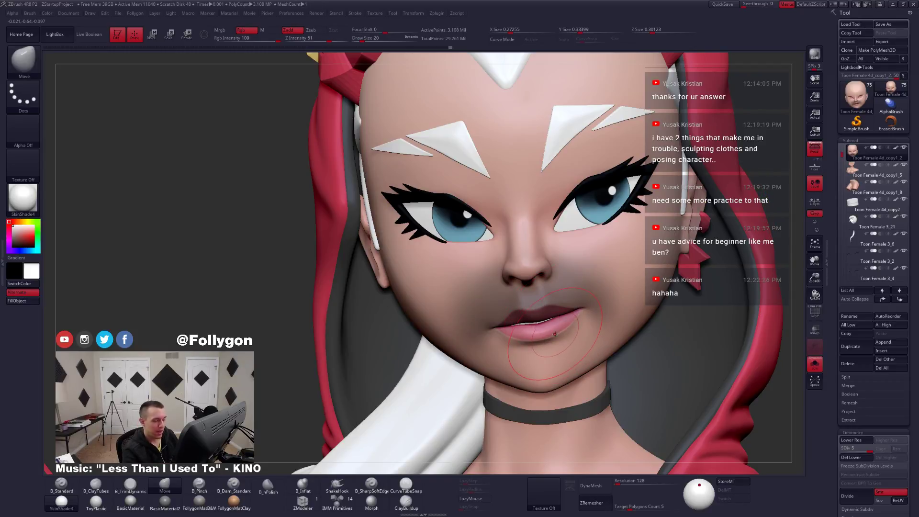
pyautogui.hotkey('shift', 'd')
pyautogui.hotkey('shift', 'd')
pyautogui.hotkey('shift', 'd')
pyautogui.hotkey('shift', 'd')
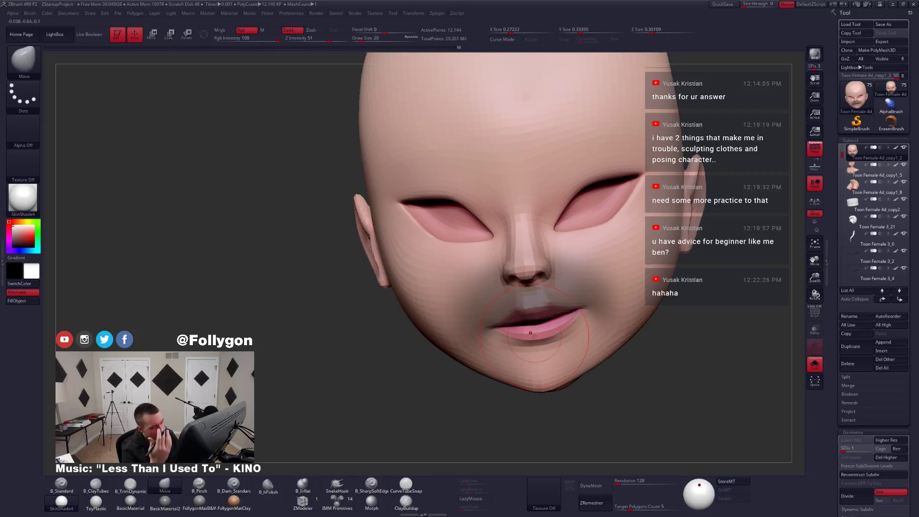
# Adjust the lower lip in three-quarter view using the Move brush at Draw Size 20, and invert the mask.
pyautogui.moveTo(557, 341); pyautogui.dragTo(593, 342, button='right')
pyautogui.press('space')
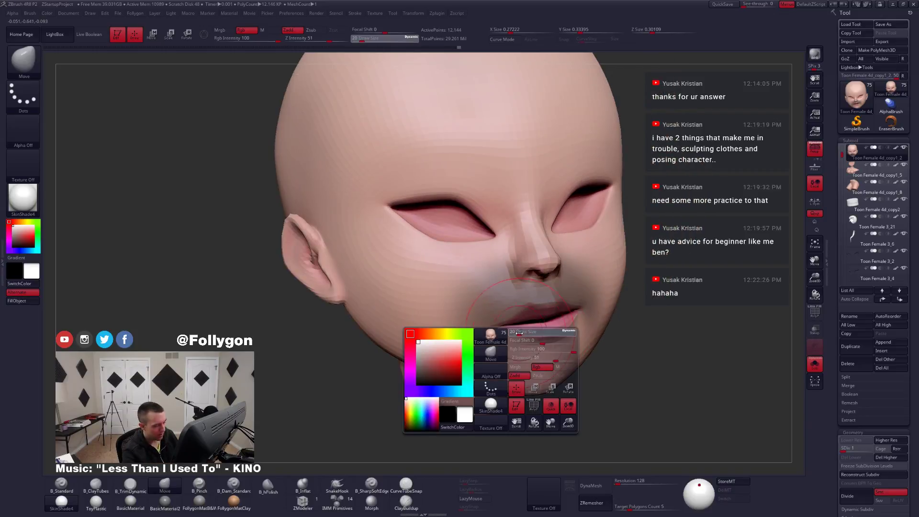
pyautogui.moveTo(518, 360); pyautogui.dragTo(534, 330)
pyautogui.press('space')
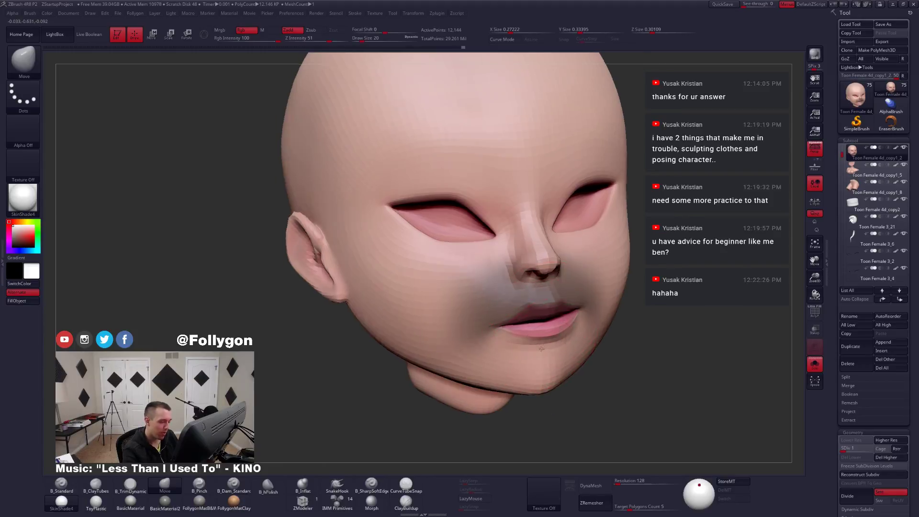
pyautogui.keyDown('shift'); pyautogui.moveTo(546, 335); pyautogui.dragTo(536, 356, button='right'); pyautogui.keyUp('shift')
pyautogui.keyDown('ctrl'); pyautogui.click(669, 329); pyautogui.keyUp('ctrl')
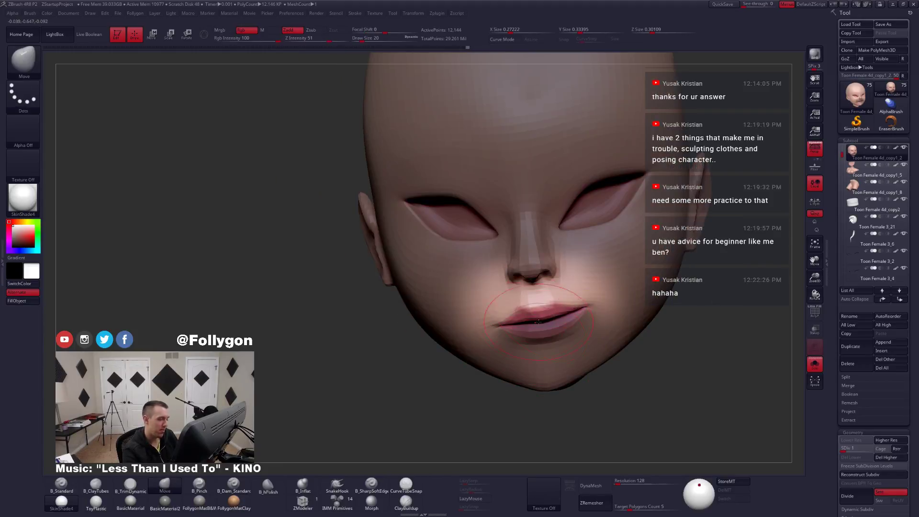
# Shape the unmasked upper lip using the Move brush at Draw Size 14, and invert the mask to free the lower lip.
pyautogui.moveTo(541, 320); pyautogui.dragTo(542, 320)
pyautogui.press('space')
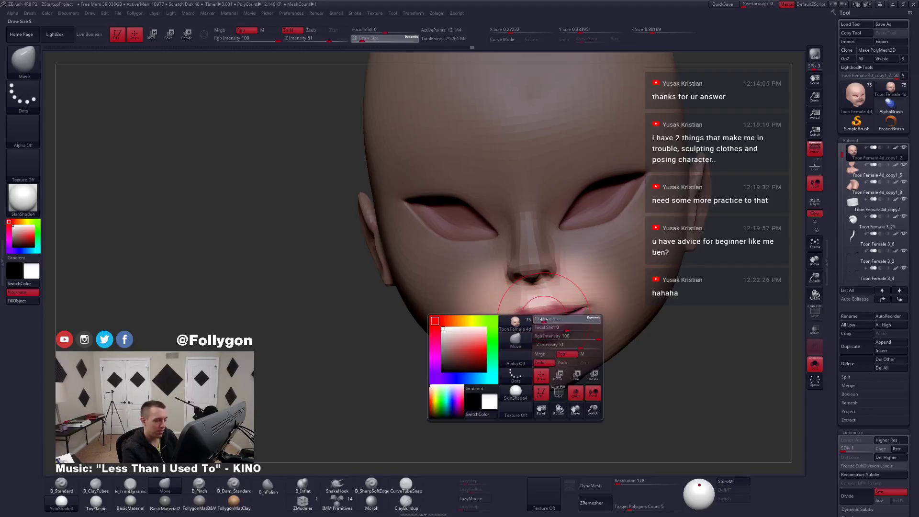
pyautogui.moveTo(543, 319); pyautogui.dragTo(542, 319)
pyautogui.moveTo(543, 308)
pyautogui.mouseDown(button='right')
pyautogui.moveTo(583, 329)
pyautogui.moveTo(550, 342)
pyautogui.moveTo(567, 331)
pyautogui.mouseUp(button='right')
pyautogui.keyDown('ctrl'); pyautogui.click(574, 364); pyautogui.keyUp('ctrl')
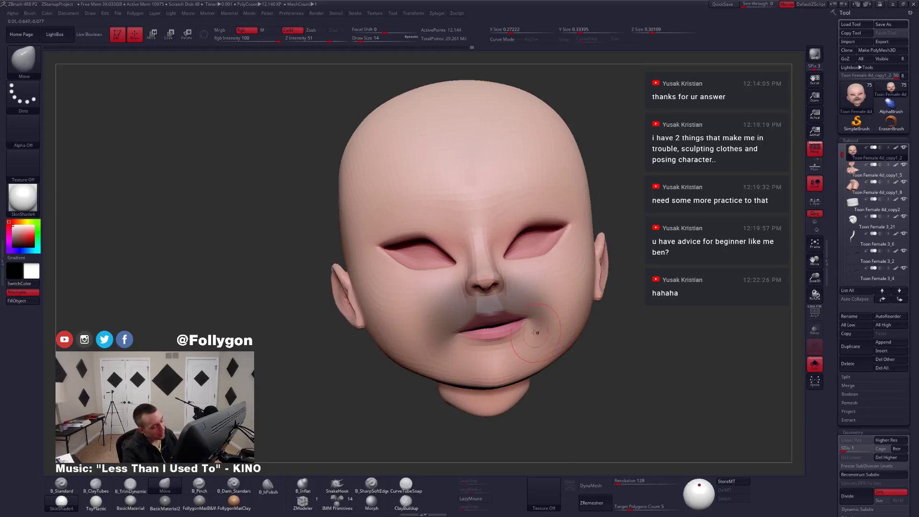
# Adjust the lower lip's curve from below the chin using the Move brush at Draw Size 16.
pyautogui.moveTo(535, 346)
pyautogui.mouseDown(button='right')
pyautogui.moveTo(535, 325)
pyautogui.moveTo(535, 355)
pyautogui.moveTo(531, 345)
pyautogui.mouseUp(button='right')
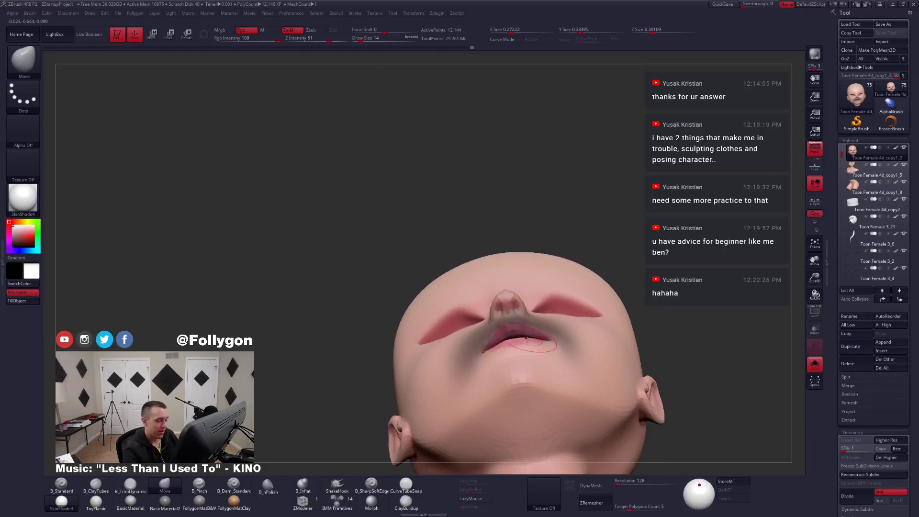
pyautogui.press('space')
pyautogui.moveTo(530, 350); pyautogui.dragTo(534, 350)
pyautogui.keyDown('ctrl'); pyautogui.moveTo(532, 342); pyautogui.dragTo(531, 341, button='right'); pyautogui.keyUp('ctrl')
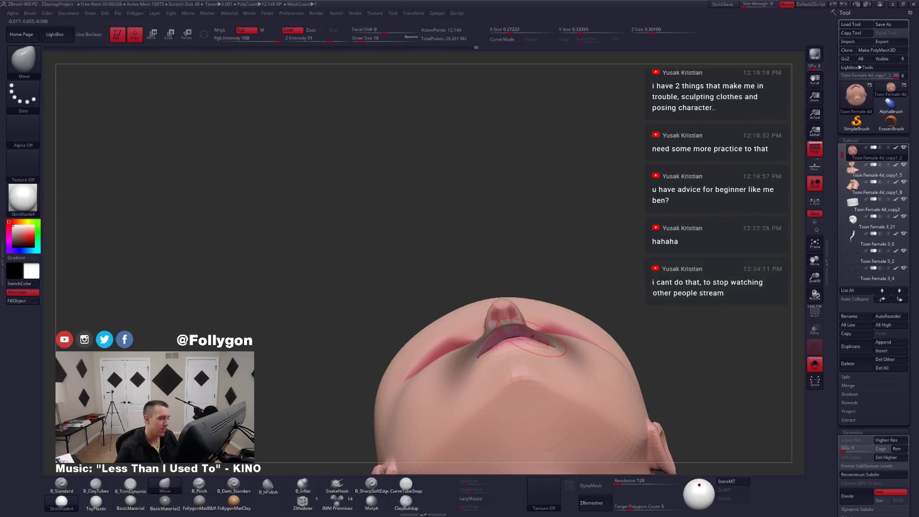
# Invert the mask to free the upper lip and enlarge the Move brush for reshaping it.
pyautogui.moveTo(523, 349)
pyautogui.mouseDown(button='right')
pyautogui.moveTo(518, 376)
pyautogui.moveTo(586, 335)
pyautogui.moveTo(525, 350)
pyautogui.mouseUp(button='right')
pyautogui.keyDown('ctrl'); pyautogui.click(586, 334); pyautogui.keyUp('ctrl')
pyautogui.hotkey('shift', 'd')
pyautogui.press('space')
pyautogui.moveTo(561, 333); pyautogui.dragTo(564, 334)
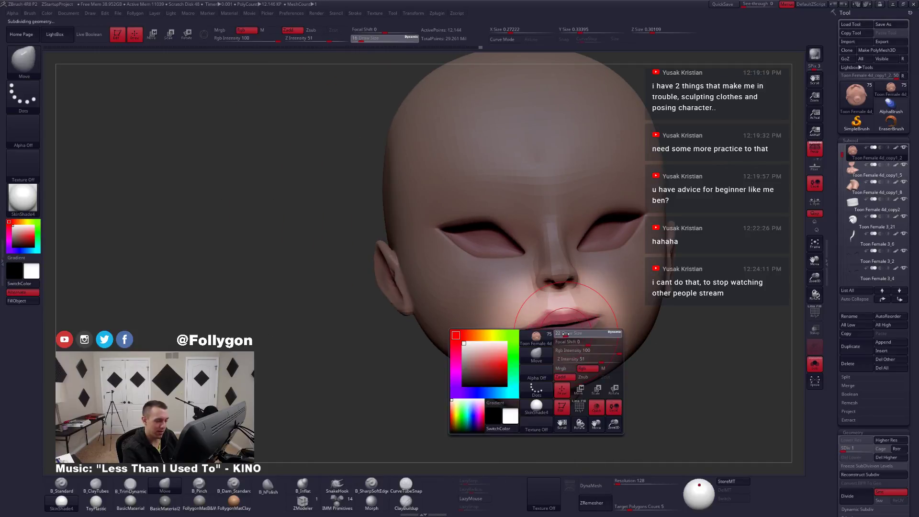
# Invert the mask back onto the upper lip and return the head to subdivision level 1 for lower lip work.
pyautogui.moveTo(587, 345)
pyautogui.mouseDown(button='right')
pyautogui.moveTo(569, 348)
pyautogui.moveTo(544, 328)
pyautogui.mouseUp(button='right')
pyautogui.press('d')
pyautogui.press('d')
pyautogui.keyDown('ctrl'); pyautogui.click(682, 269); pyautogui.keyUp('ctrl')
pyautogui.moveTo(570, 358); pyautogui.dragTo(561, 323, button='right')
pyautogui.hotkey('shift', 'd')
pyautogui.hotkey('shift', 'd')
pyautogui.moveTo(529, 350)
pyautogui.keyDown('ctrl'); pyautogui.mouseDown(button='right')
pyautogui.moveTo(545, 359)
pyautogui.moveTo(533, 338)
pyautogui.mouseUp(button='right'); pyautogui.keyUp('ctrl')
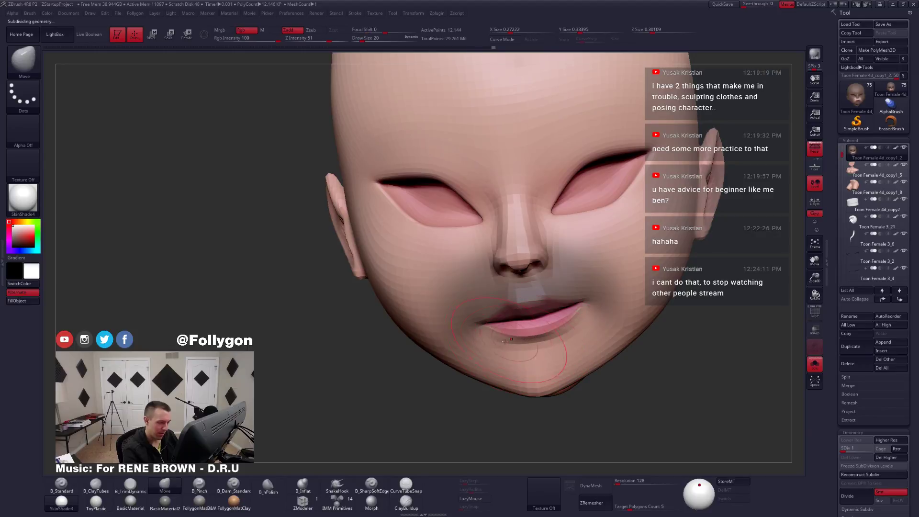
# Invert the mask to free the upper lip and raise the head to subdivision level 3 for side-view shaping.
pyautogui.keyDown('ctrl'); pyautogui.click(461, 393); pyautogui.keyUp('ctrl')
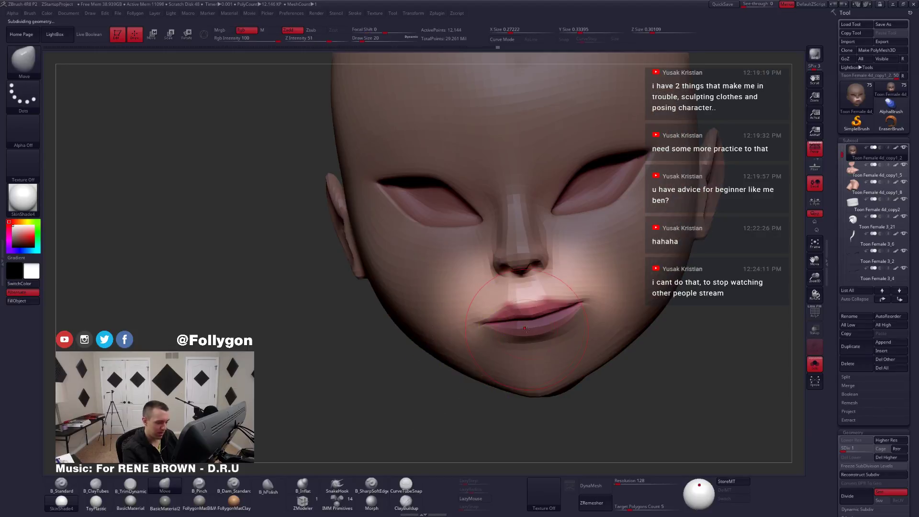
pyautogui.press('d')
pyautogui.moveTo(547, 351); pyautogui.dragTo(562, 336, button='right')
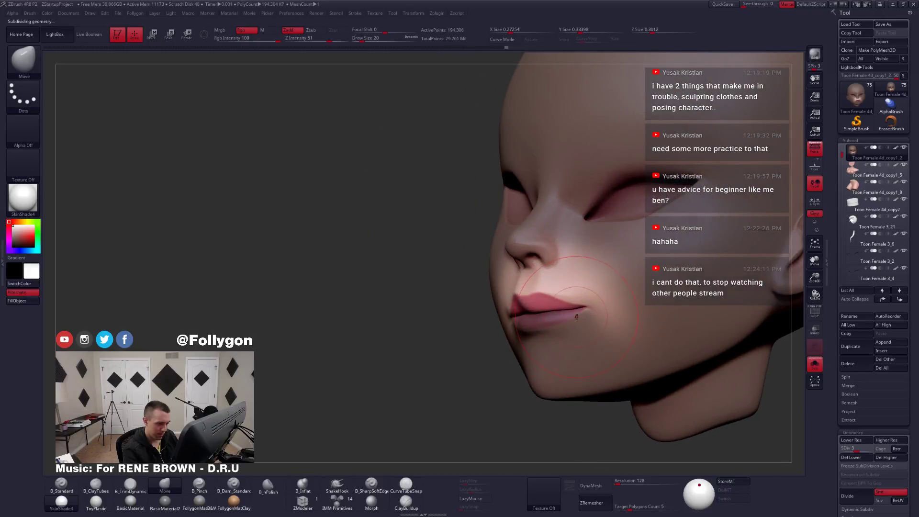
# Invert the mask and rework the lower lip near its corner at subdivision level 1 using Draw Size 14.
pyautogui.keyDown('ctrl'); pyautogui.click(490, 371); pyautogui.keyUp('ctrl')
pyautogui.press('space')
pyautogui.moveTo(589, 314); pyautogui.dragTo(583, 315)
pyautogui.hotkey('shift', 'd')
pyautogui.hotkey('shift', 'd')
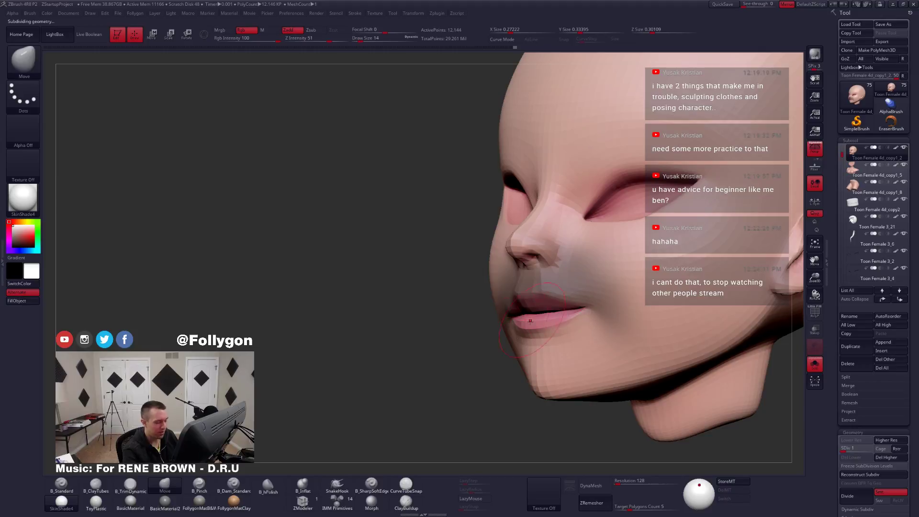
# Refine the upper lip's corner at subdivision level 2 using the Move brush at Draw Size 8.
pyautogui.press('d')
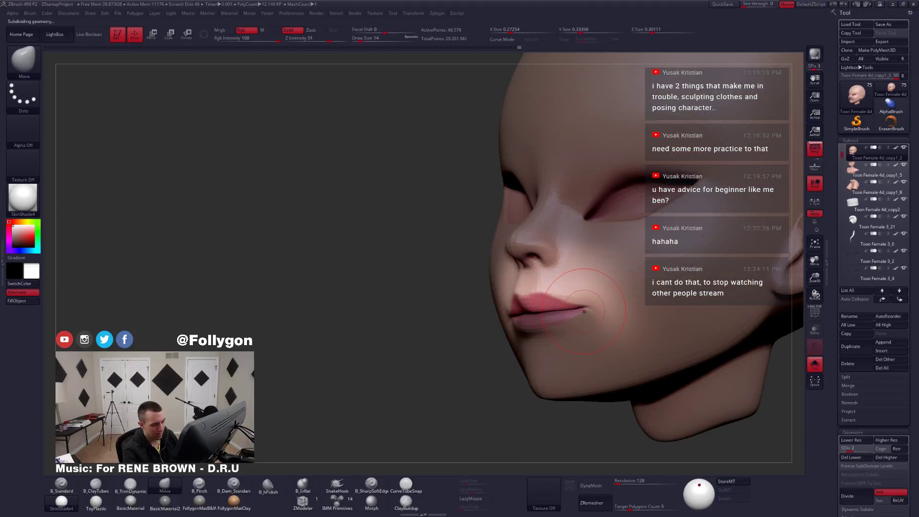
pyautogui.press('space')
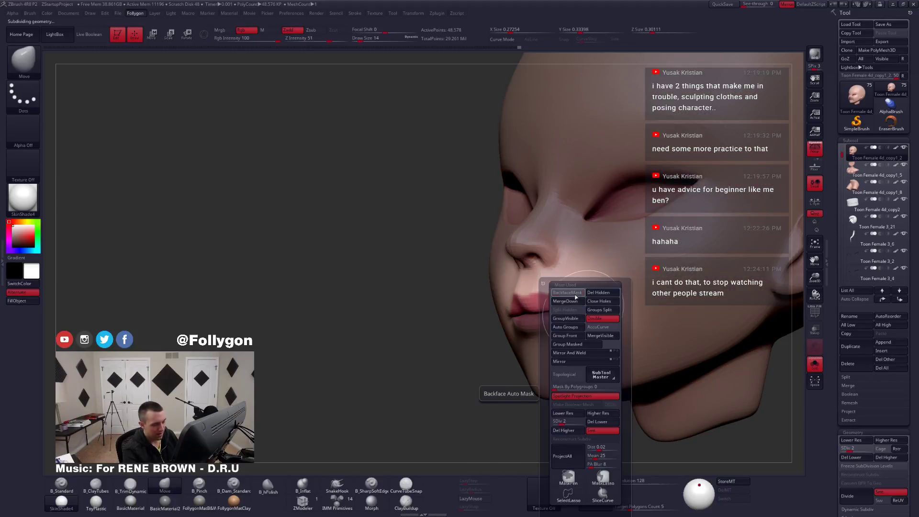
pyautogui.press('space')
pyautogui.moveTo(582, 311); pyautogui.dragTo(577, 311)
pyautogui.moveTo(598, 310); pyautogui.dragTo(531, 343, button='right')
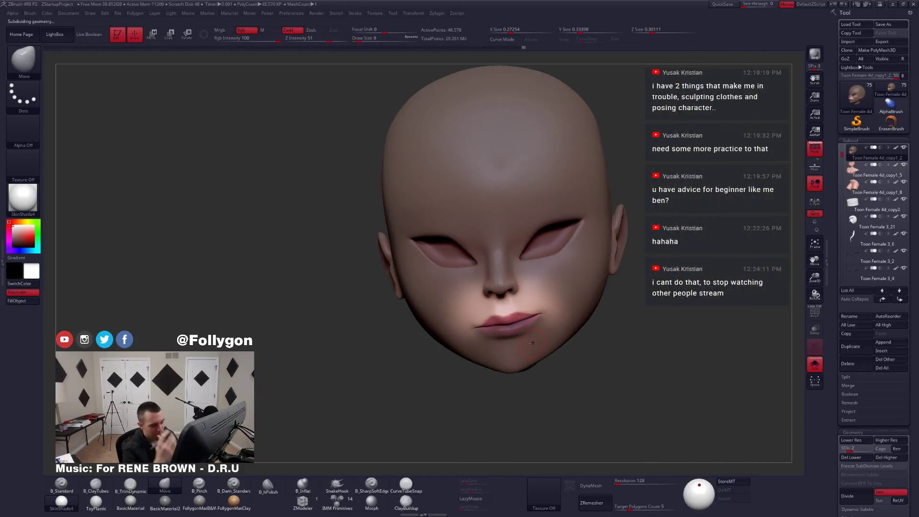
# Toggle BackfaceMask for the Move brush while working on the mouth corner.
pyautogui.hotkey('ctrl', 'shift', 'f')
pyautogui.click(571, 294)
pyautogui.keyDown('alt'); pyautogui.moveTo(592, 316); pyautogui.dragTo(583, 319, button='right'); pyautogui.keyUp('alt')
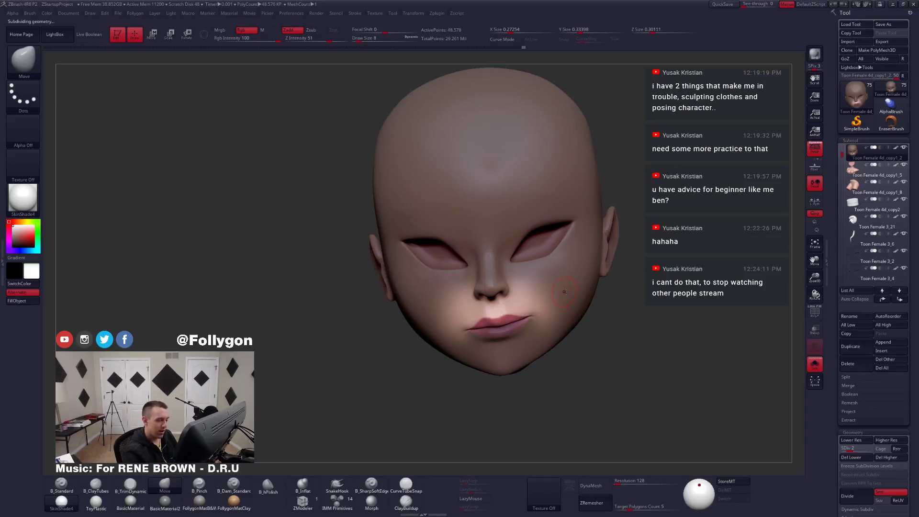
# Check the lips at subdivision level 5 and return the head to level 1.
pyautogui.press('d')
pyautogui.press('d')
pyautogui.press('d')
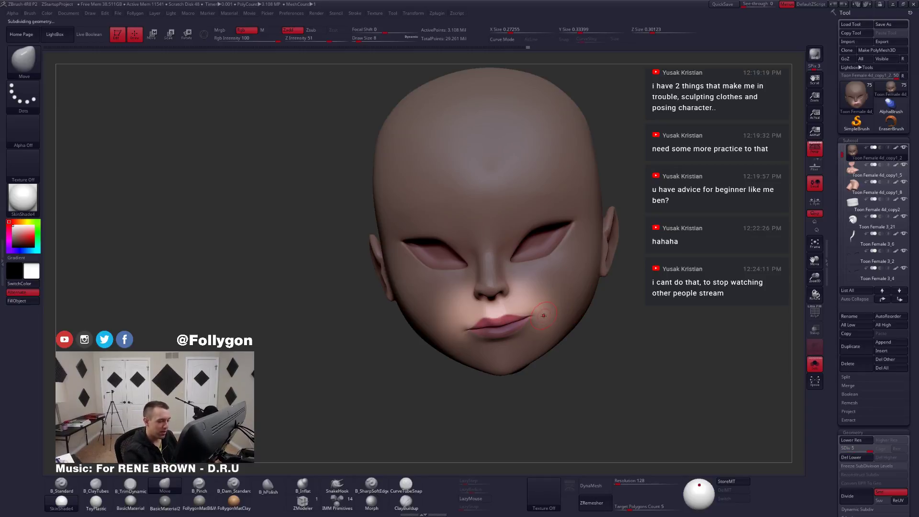
pyautogui.hotkey('shift', 'd')
pyautogui.hotkey('shift', 'd')
pyautogui.hotkey('shift', 'd')
pyautogui.hotkey('shift', 'd')
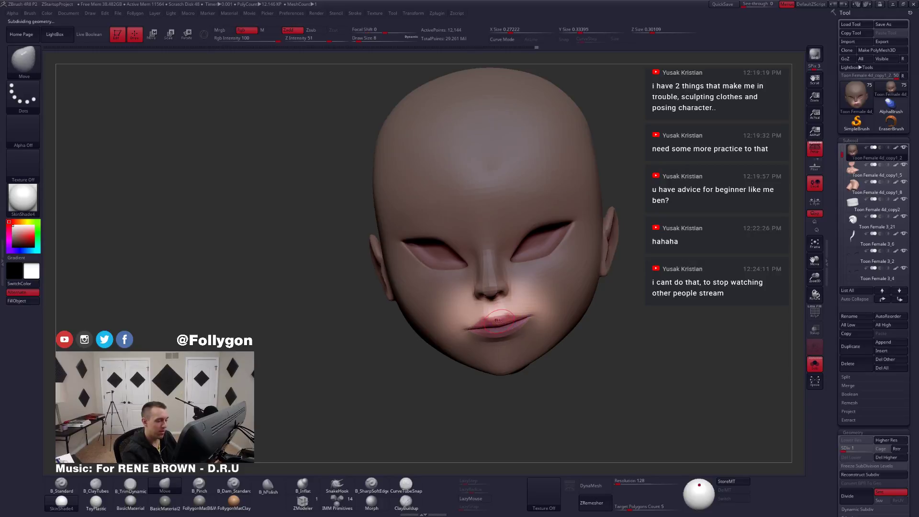
# Refine the upper lip's shape using the Move brush at Draw Sizes 7 and 9.
pyautogui.press('space')
pyautogui.moveTo(498, 320); pyautogui.dragTo(500, 320)
pyautogui.keyDown('ctrl'); pyautogui.moveTo(500, 307); pyautogui.dragTo(507, 320, button='right'); pyautogui.keyUp('ctrl')
pyautogui.press('space')
pyautogui.moveTo(510, 320); pyautogui.dragTo(508, 318)
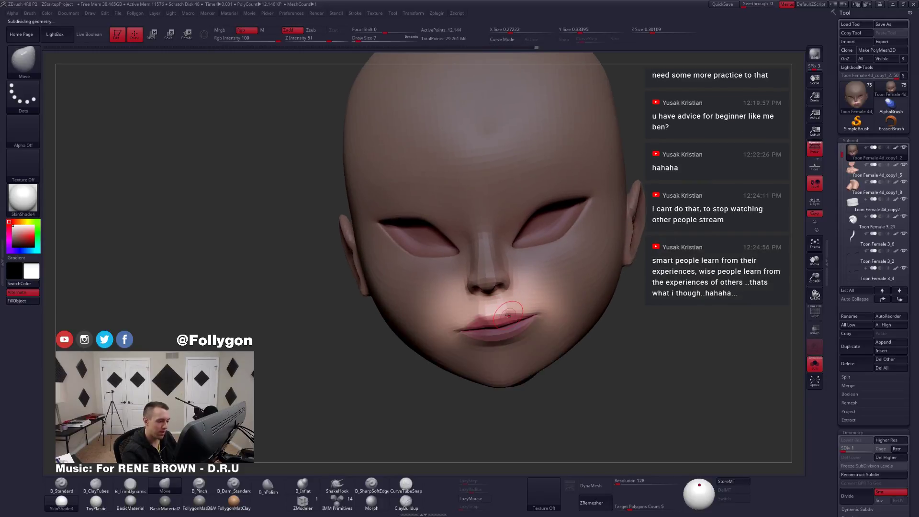
pyautogui.keyDown('ctrl'); pyautogui.moveTo(514, 330); pyautogui.dragTo(540, 311, button='right'); pyautogui.keyUp('ctrl')
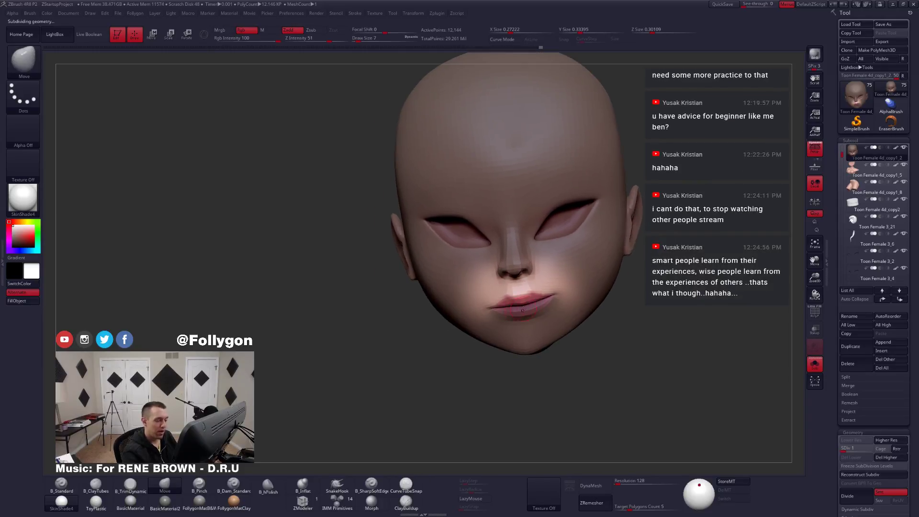
pyautogui.press('space')
pyautogui.moveTo(540, 314); pyautogui.dragTo(541, 314)
pyautogui.keyDown('ctrl'); pyautogui.moveTo(541, 307); pyautogui.dragTo(501, 298, button='right'); pyautogui.keyUp('ctrl')
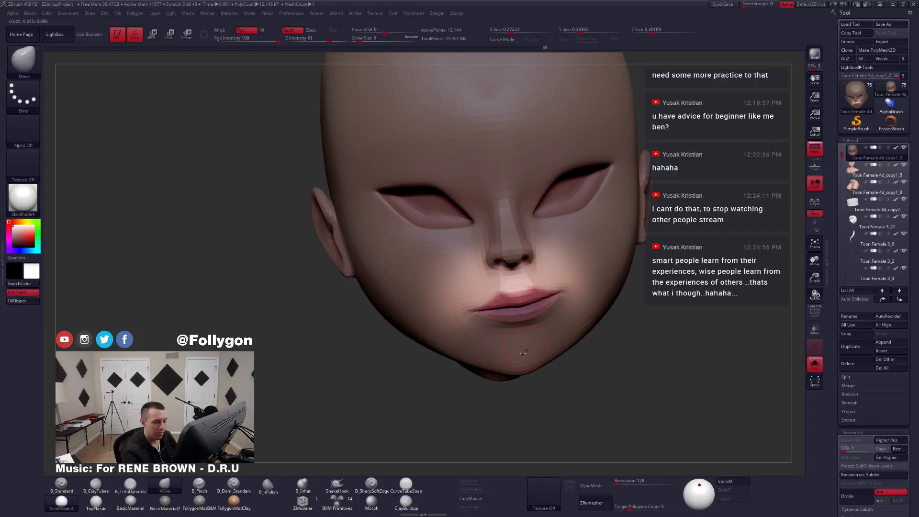
# Invert the mask to protect the upper lip and adjust the lower lip using the Move brush at Draw Size 17.
pyautogui.keyDown('ctrl'); pyautogui.click(493, 394); pyautogui.keyUp('ctrl')
pyautogui.moveTo(540, 319); pyautogui.dragTo(518, 326, button='right')
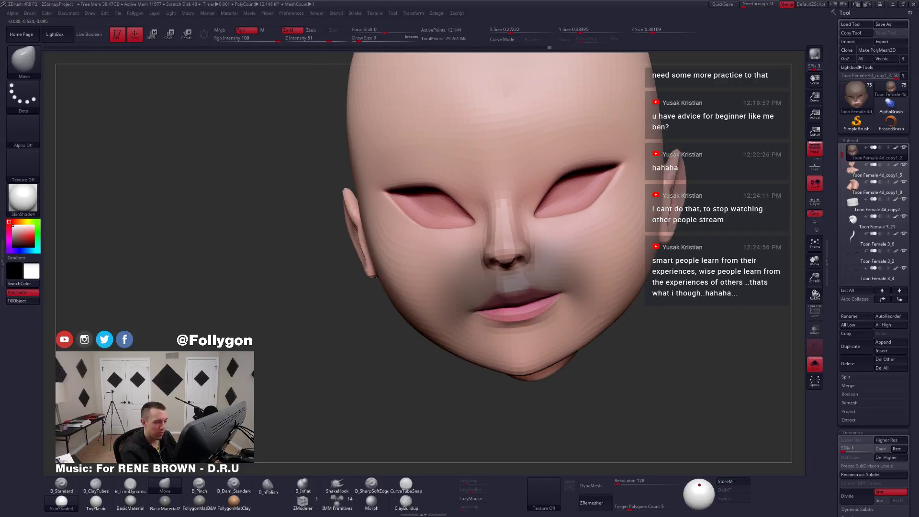
pyautogui.moveTo(511, 326); pyautogui.dragTo(515, 330)
pyautogui.moveTo(507, 333); pyautogui.dragTo(518, 323, button='right')
pyautogui.press('space')
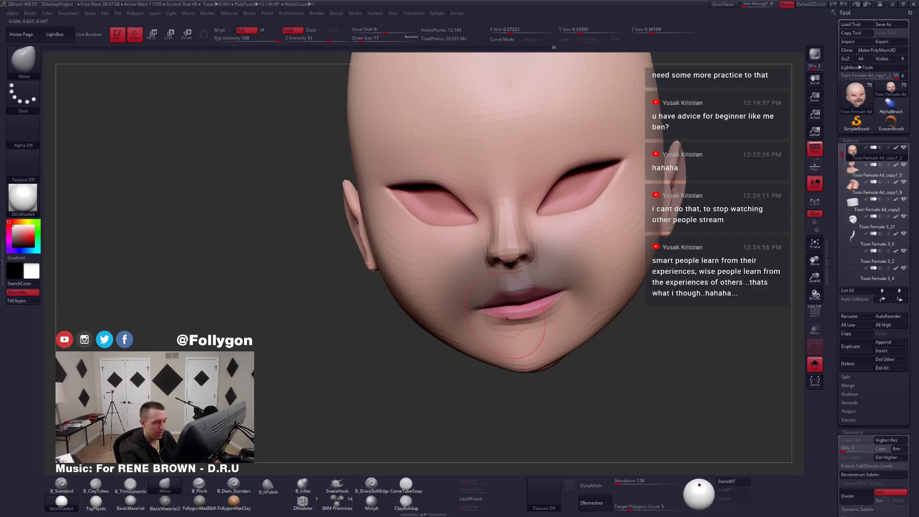
# Invert the mask and refine the upper lip's centre at subdivision level 2 using Draw Size 7.
pyautogui.hotkey('ctrl', 'i')
pyautogui.hotkey('ctrl', 'd')
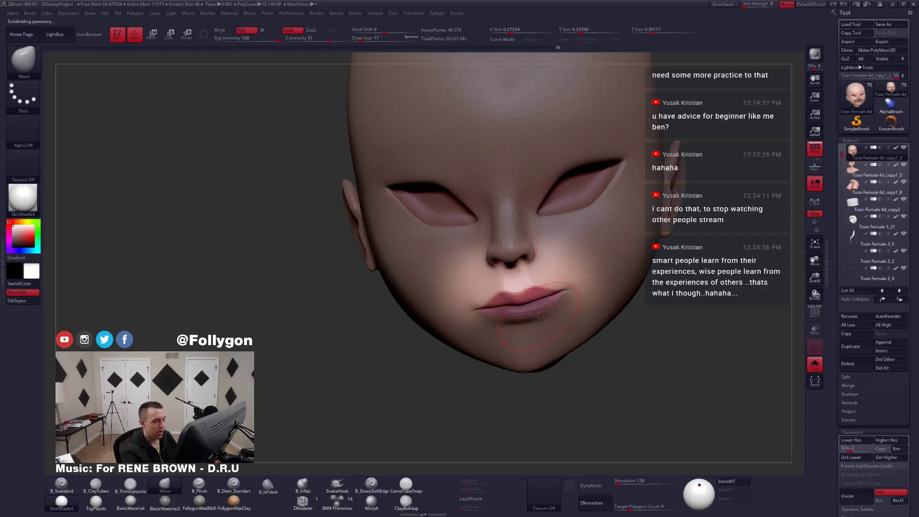
pyautogui.press('space')
pyautogui.moveTo(526, 306); pyautogui.dragTo(522, 305)
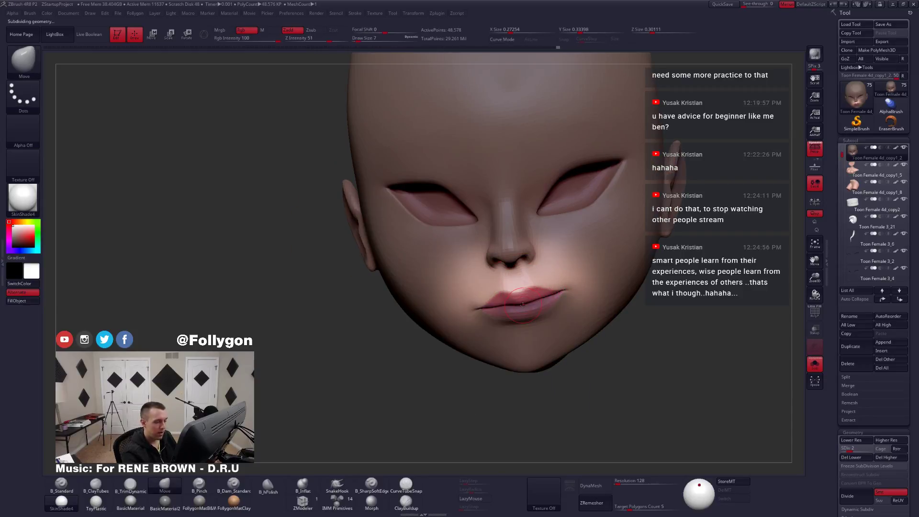
pyautogui.moveTo(522, 305); pyautogui.dragTo(530, 345, button='right')
# Show the whole character again and adjust the upper lip using the Move brush at Draw Size 12.
pyautogui.hotkey('alt', 's')
pyautogui.press('space')
pyautogui.moveTo(527, 332); pyautogui.dragTo(532, 332)
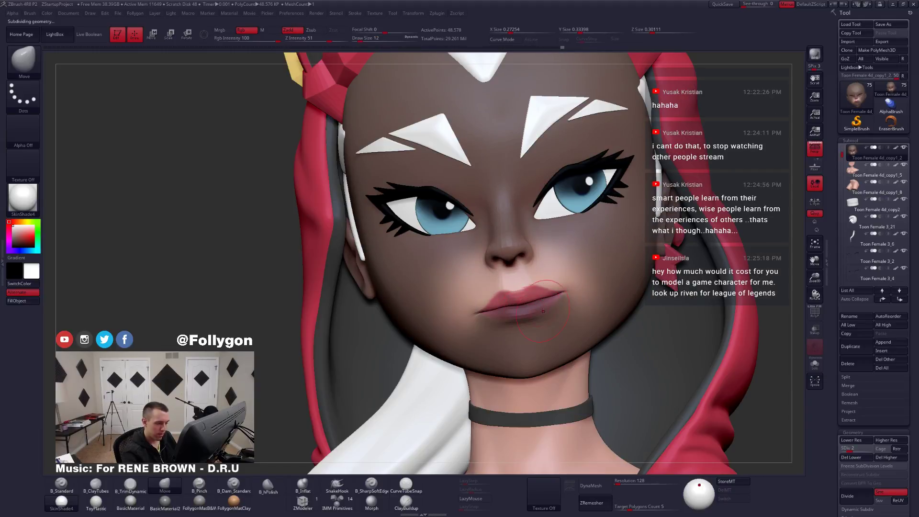
# Shape the upper lip from below using the Move brush at Draw Size 16.
pyautogui.moveTo(564, 330)
pyautogui.mouseDown(button='right')
pyautogui.moveTo(478, 321)
pyautogui.moveTo(568, 296)
pyautogui.moveTo(500, 320)
pyautogui.mouseUp(button='right')
pyautogui.press('space')
pyautogui.moveTo(503, 334); pyautogui.dragTo(509, 334)
pyautogui.moveTo(507, 330); pyautogui.dragTo(533, 319, button='right')
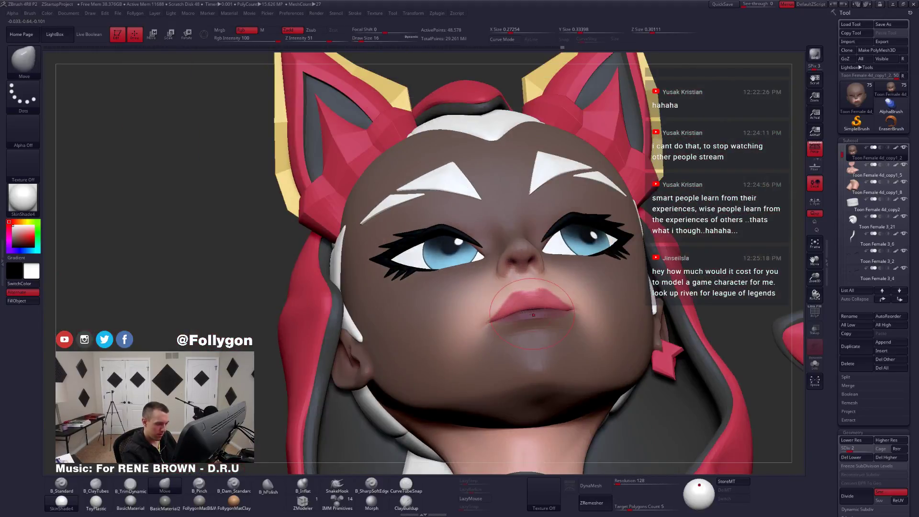
pyautogui.moveTo(534, 319); pyautogui.dragTo(535, 314)
pyautogui.moveTo(535, 314)
pyautogui.mouseDown(button='right')
pyautogui.moveTo(592, 281)
pyautogui.moveTo(566, 277)
pyautogui.moveTo(585, 280)
pyautogui.mouseUp(button='right')
# Invert the mask and rework the lower lip from the profile at Draw Size 17, dropping the head to subdivision level 1.
pyautogui.press('ctrl')
pyautogui.press('space')
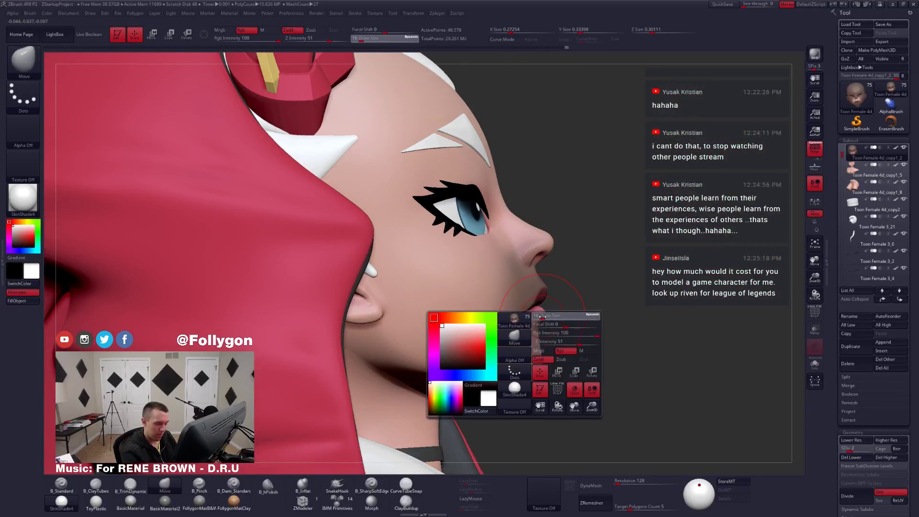
pyautogui.moveTo(540, 317); pyautogui.dragTo(542, 317)
pyautogui.moveTo(617, 306); pyautogui.dragTo(524, 330, button='right')
pyautogui.press('shift')
pyautogui.hotkey('shift', 'd')
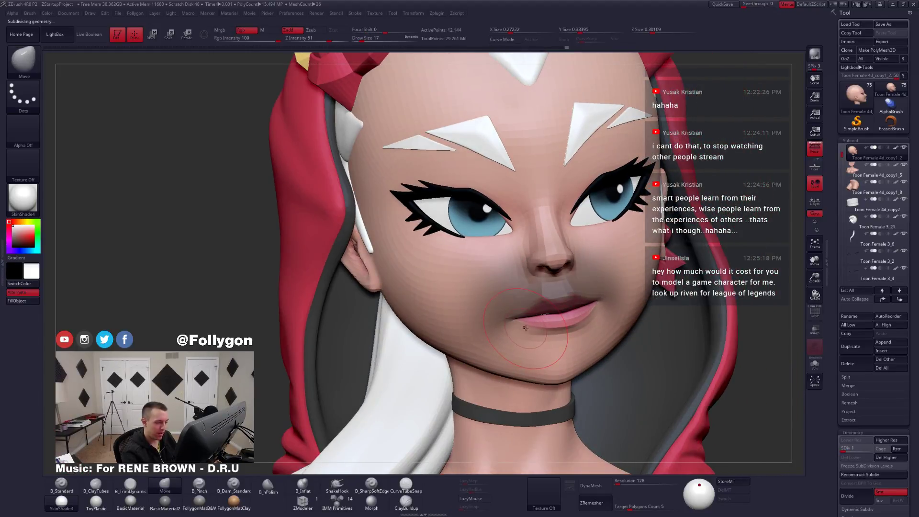
pyautogui.moveTo(577, 317); pyautogui.dragTo(587, 322, button='right')
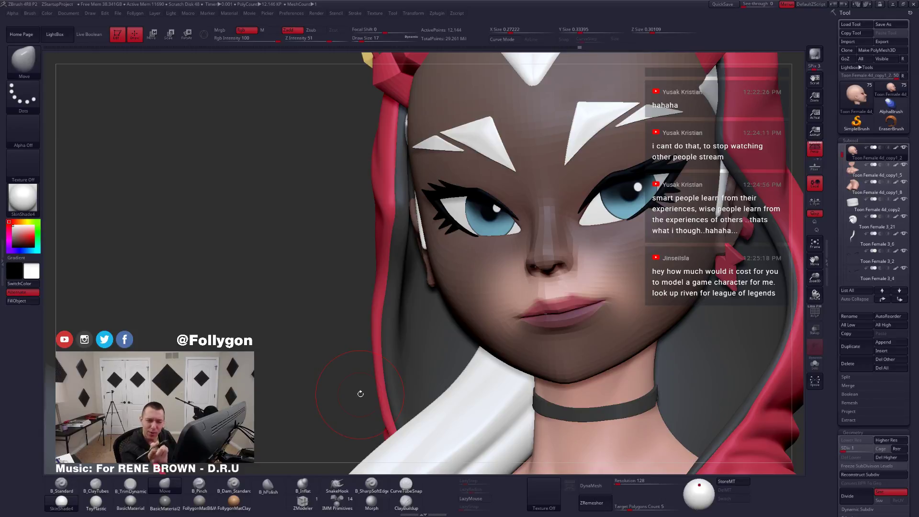
# Clear the mask from the head and raise the head to subdivision level 5.
pyautogui.moveTo(556, 313)
pyautogui.mouseDown(button='right')
pyautogui.moveTo(547, 345)
pyautogui.moveTo(508, 321)
pyautogui.mouseUp(button='right')
pyautogui.keyDown('ctrl'); pyautogui.moveTo(674, 242); pyautogui.dragTo(691, 254); pyautogui.keyUp('ctrl')
pyautogui.press('d')
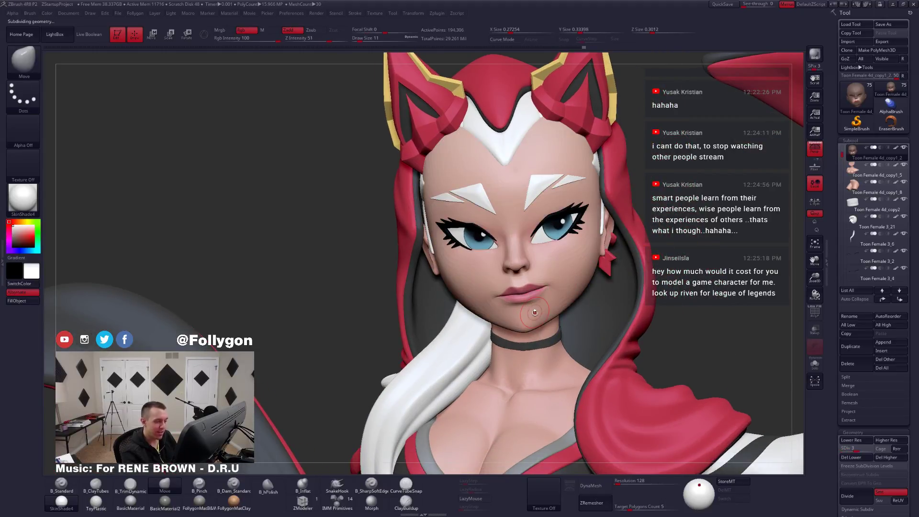
pyautogui.press('d')
pyautogui.press('d')
pyautogui.moveTo(536, 315); pyautogui.dragTo(626, 265, button='right')
pyautogui.moveTo(622, 274); pyautogui.dragTo(653, 269)
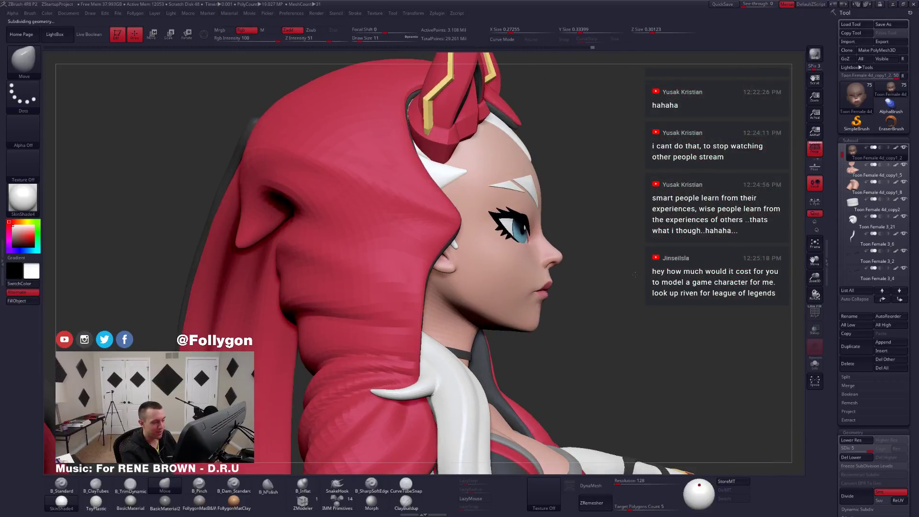
# Isolate the head to examine the mouth on its own, and show the whole character again.
pyautogui.hotkey('shift', 's')
pyautogui.moveTo(535, 309)
pyautogui.keyDown('ctrl'); pyautogui.mouseDown(button='right')
pyautogui.moveTo(537, 331)
pyautogui.moveTo(504, 315)
pyautogui.moveTo(507, 307)
pyautogui.moveTo(454, 311)
pyautogui.mouseUp(button='right'); pyautogui.keyUp('ctrl')
pyautogui.press('3')
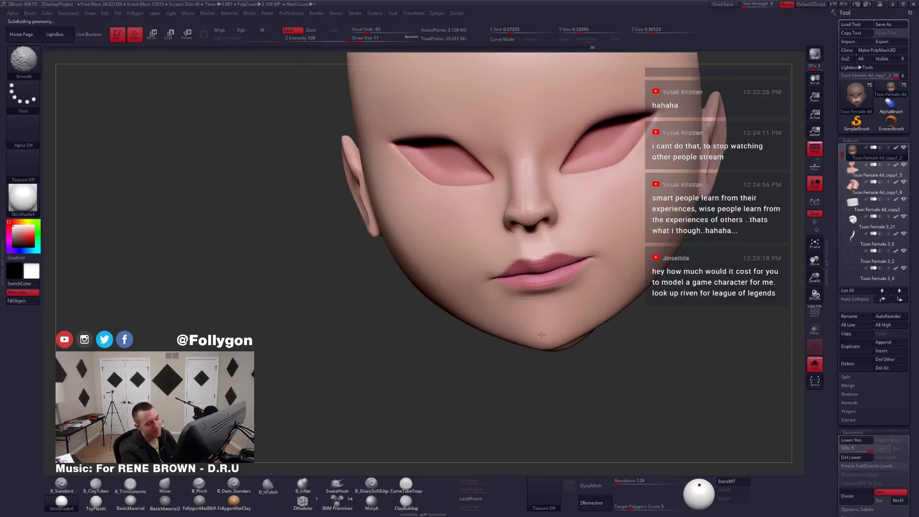
pyautogui.keyDown('ctrl'); pyautogui.moveTo(532, 335); pyautogui.dragTo(452, 325, button='right'); pyautogui.keyUp('ctrl')
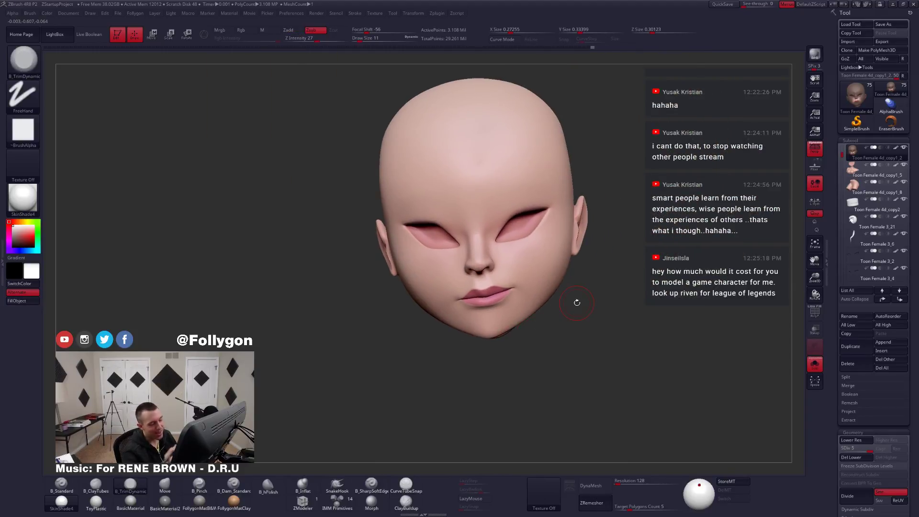
pyautogui.hotkey('shift', 's')
pyautogui.keyDown('ctrl'); pyautogui.moveTo(666, 316); pyautogui.dragTo(662, 252, button='right'); pyautogui.keyUp('ctrl')
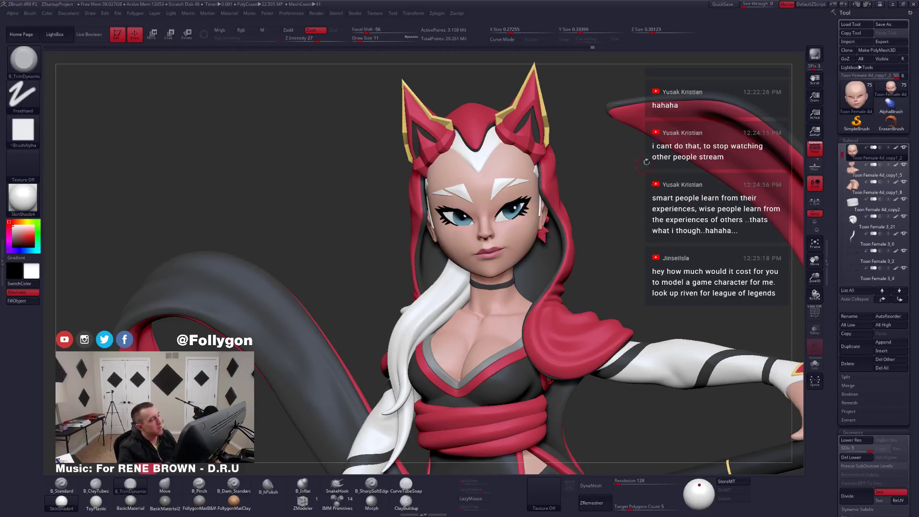
# Isolate the head at subdivision level 2, rework below the lower lip using ClayTubes at Draw Size 5, and raise it to level 3.
pyautogui.keyDown('ctrl'); pyautogui.moveTo(473, 250); pyautogui.dragTo(560, 267, button='right'); pyautogui.keyUp('ctrl')
pyautogui.hotkey('alt', 's')
pyautogui.hotkey('shift', 'd')
pyautogui.hotkey('shift', 'd')
pyautogui.hotkey('shift', 'd')
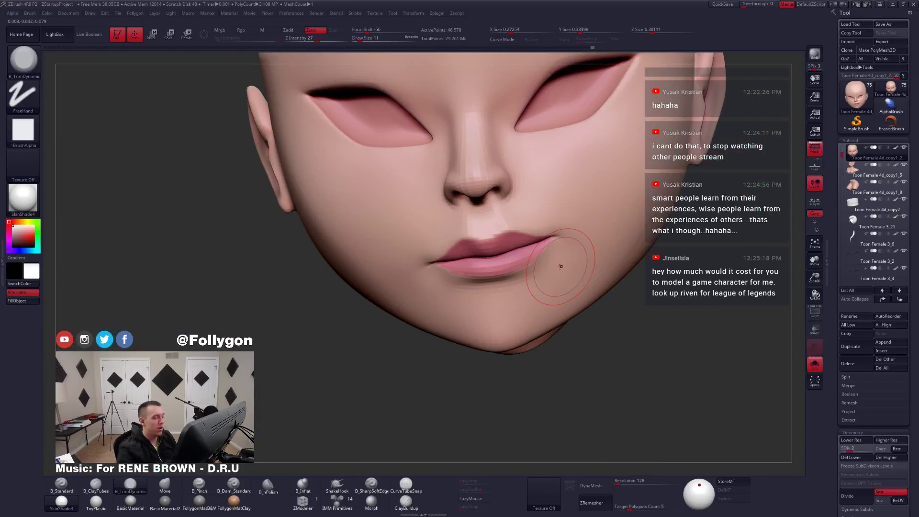
pyautogui.press('2')
pyautogui.press('space')
pyautogui.moveTo(501, 295); pyautogui.dragTo(496, 295)
pyautogui.press('d')
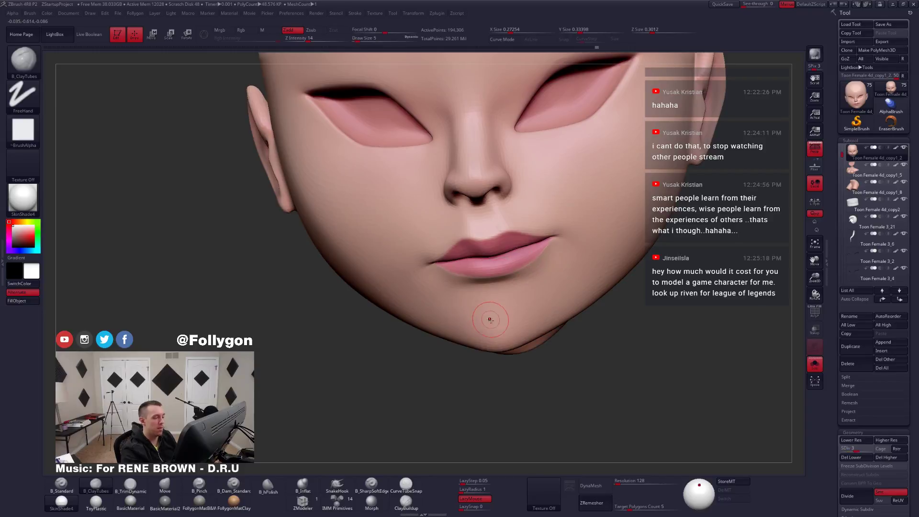
# Refine the area beside the mouth corner using ClayTubes at Draw Size 7 and smooth it.
pyautogui.moveTo(490, 319)
pyautogui.mouseDown(button='right')
pyautogui.moveTo(578, 331)
pyautogui.moveTo(529, 329)
pyautogui.mouseUp(button='right')
pyautogui.press('space')
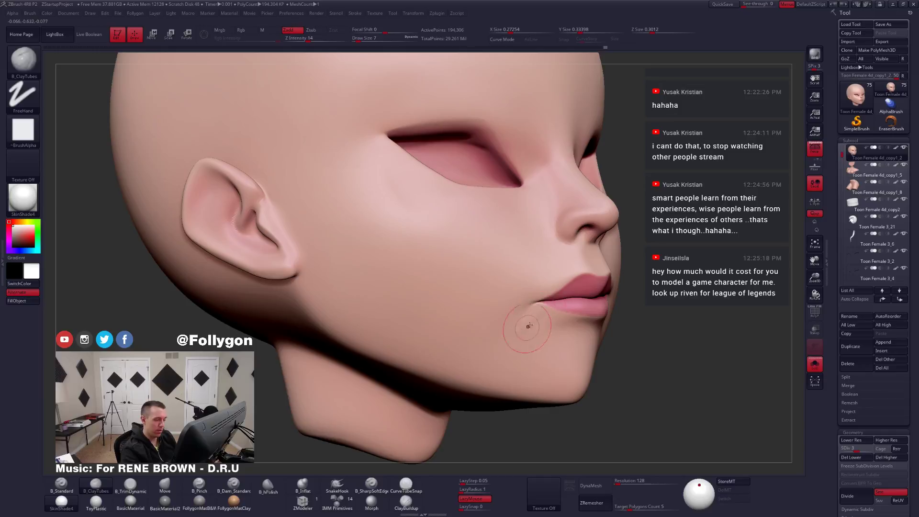
pyautogui.press('shift')
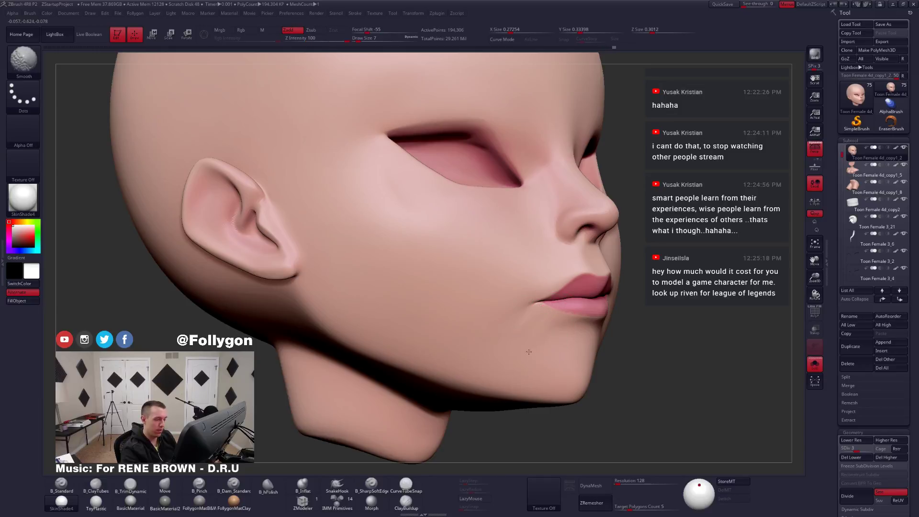
pyautogui.moveTo(540, 343); pyautogui.dragTo(502, 359, button='right')
pyautogui.moveTo(636, 320)
pyautogui.keyDown('alt'); pyautogui.mouseDown(button='right')
pyautogui.moveTo(564, 332)
pyautogui.moveTo(585, 349)
pyautogui.moveTo(578, 357)
pyautogui.moveTo(566, 345)
pyautogui.mouseUp(button='right'); pyautogui.keyUp('alt')
pyautogui.press('shift')
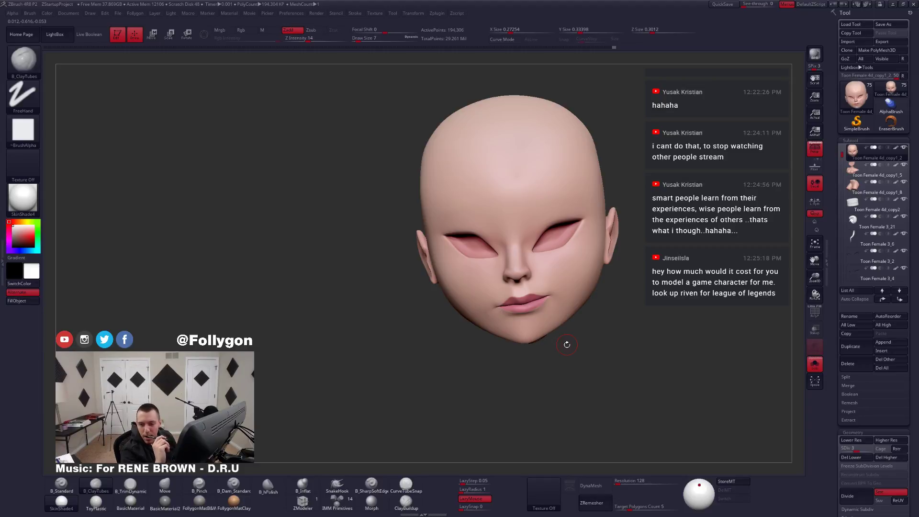
# Raise the head to subdivision level 5 and show the whole character again.
pyautogui.press('d')
pyautogui.press('d')
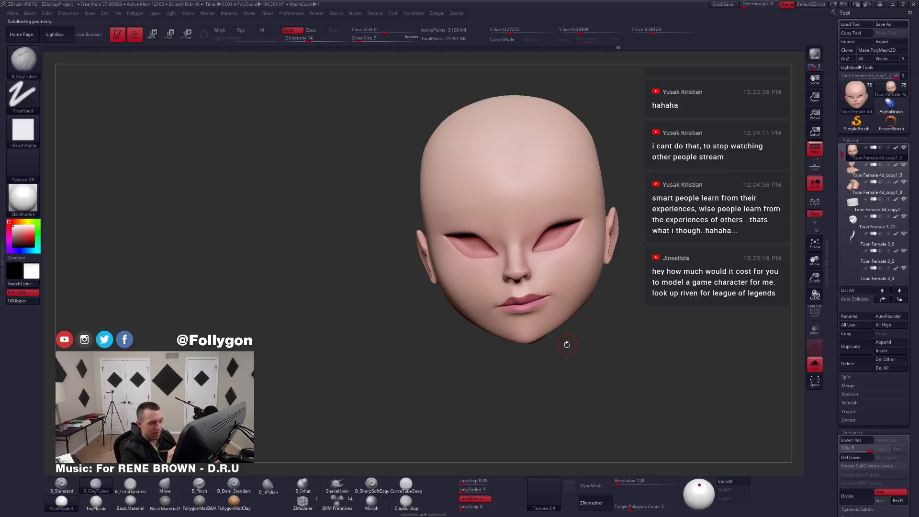
pyautogui.hotkey('shift', 's')
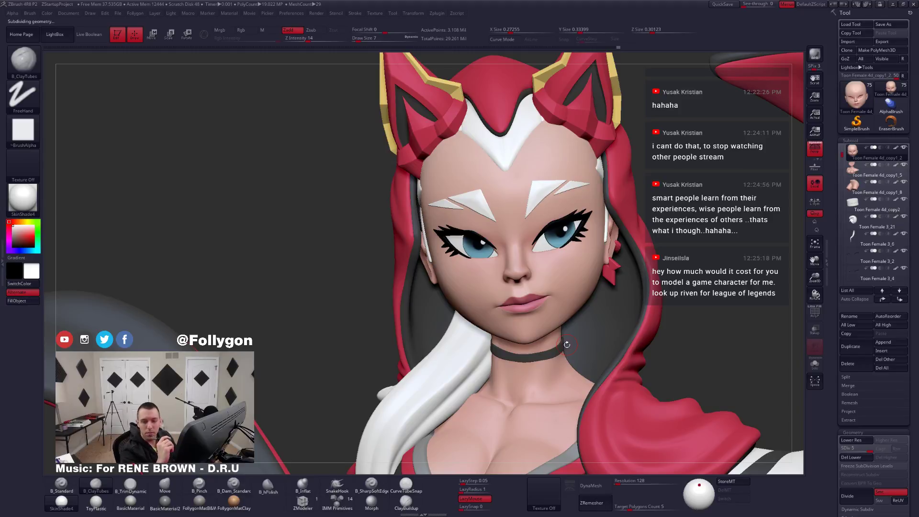
pyautogui.keyDown('alt'); pyautogui.moveTo(579, 321); pyautogui.dragTo(604, 335); pyautogui.keyUp('alt')
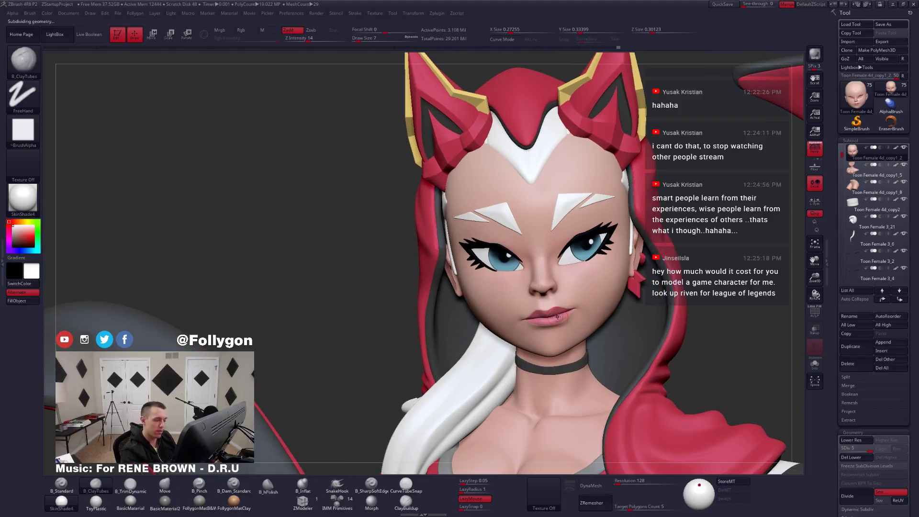
# Drop the head to subdivision level 1 and reshape the lips using the Move brush at Draw Size 18.
pyautogui.press('b')
pyautogui.press('m')
pyautogui.press('v')
pyautogui.press('space')
pyautogui.moveTo(558, 318); pyautogui.dragTo(565, 318)
pyautogui.keyDown('ctrl'); pyautogui.moveTo(562, 318); pyautogui.dragTo(541, 322, button='right'); pyautogui.keyUp('ctrl')
pyautogui.press('space')
pyautogui.moveTo(541, 323); pyautogui.dragTo(541, 317)
pyautogui.hotkey('shift', 'd')
pyautogui.hotkey('shift', 'd')
pyautogui.hotkey('shift', 'd')
pyautogui.hotkey('shift', 'd')
pyautogui.press('space')
pyautogui.press('space')
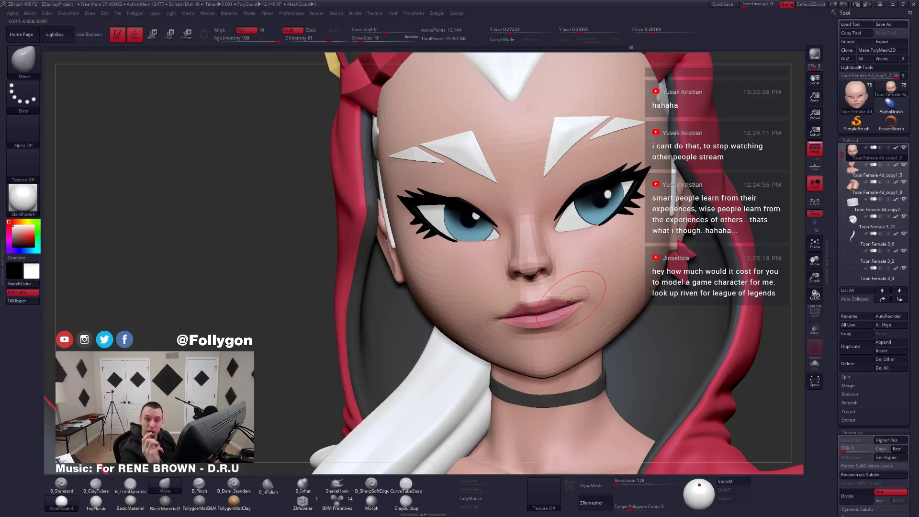
pyautogui.press('space')
pyautogui.moveTo(562, 314); pyautogui.dragTo(563, 313)
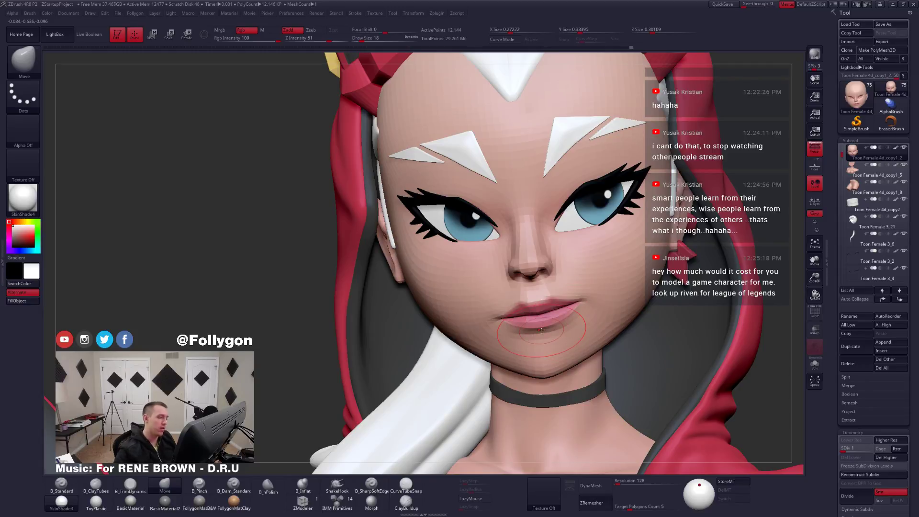
# Switch to the browser, reveal the business e-mail on the YouTube channel's About page, and return to ZBrush.
pyautogui.hotkey('alt', 'Tab')
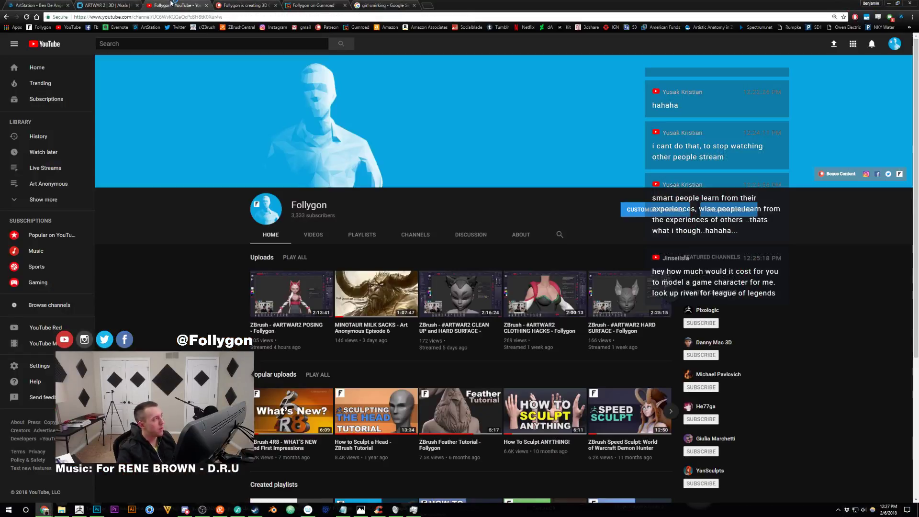
pyautogui.click(173, 5)
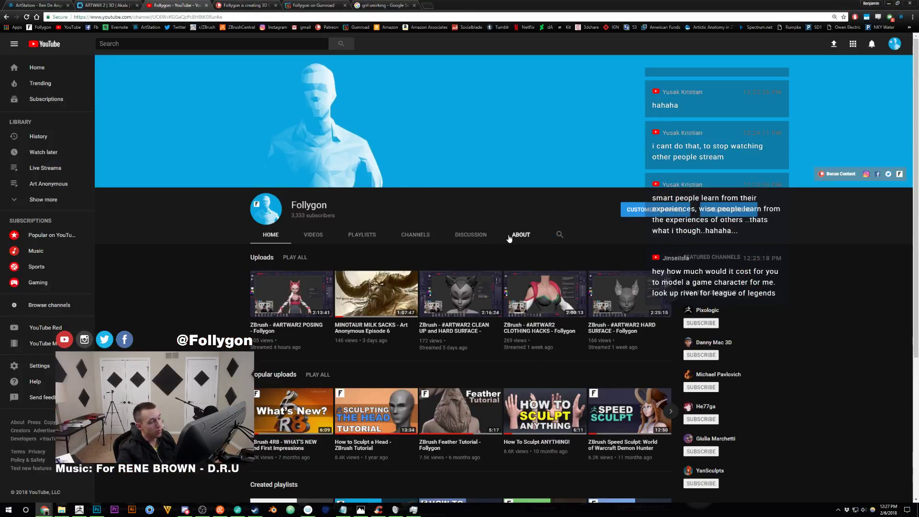
pyautogui.click(509, 237)
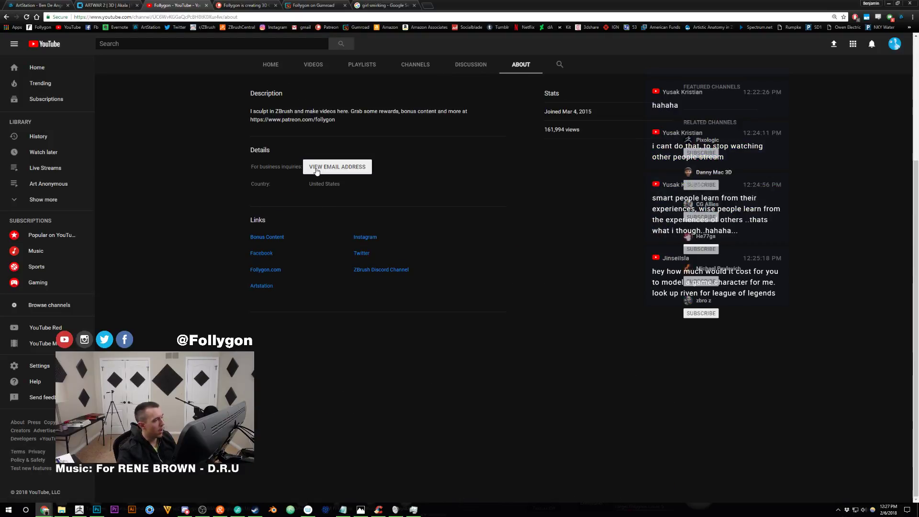
pyautogui.click(316, 171)
pyautogui.doubleClick(330, 166)
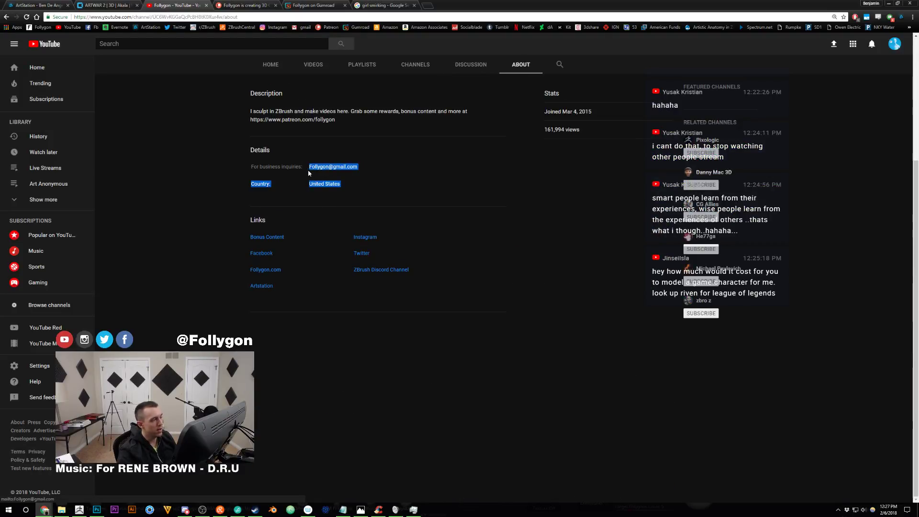
pyautogui.click(309, 150)
pyautogui.click(79, 509)
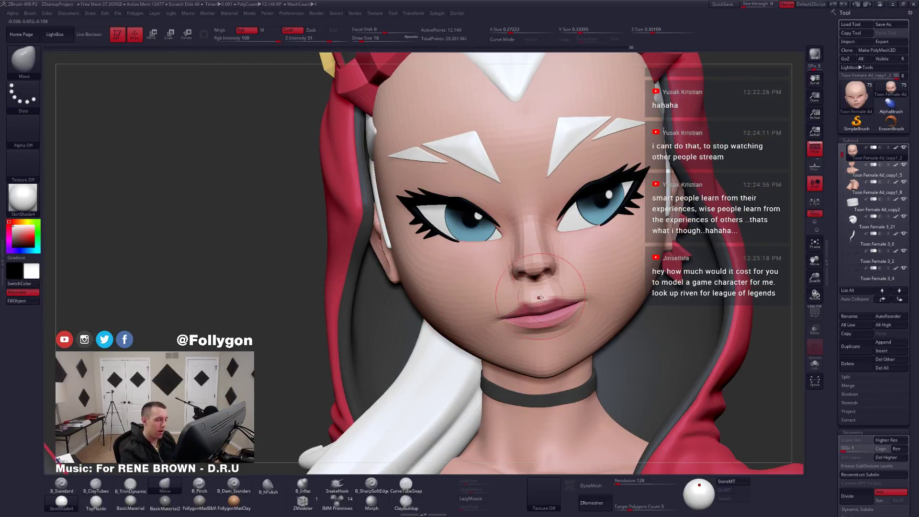
# Adjust the mouth using the Move brush at Draw Size 23 and compare the full character at subdivision levels 2 and 1.
pyautogui.press('space')
pyautogui.moveTo(541, 282); pyautogui.dragTo(549, 282)
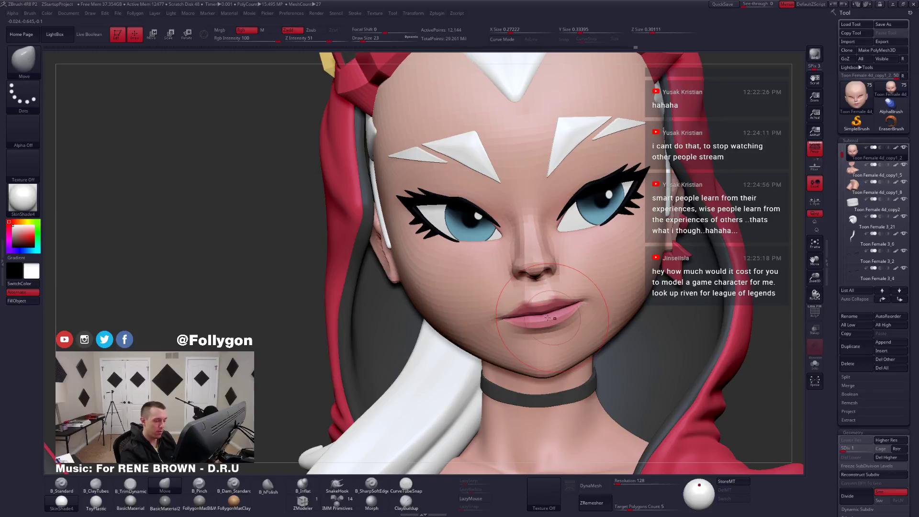
pyautogui.hotkey('ctrl', 'd')
pyautogui.keyDown('ctrl'); pyautogui.moveTo(493, 349); pyautogui.dragTo(565, 308, button='right'); pyautogui.keyUp('ctrl')
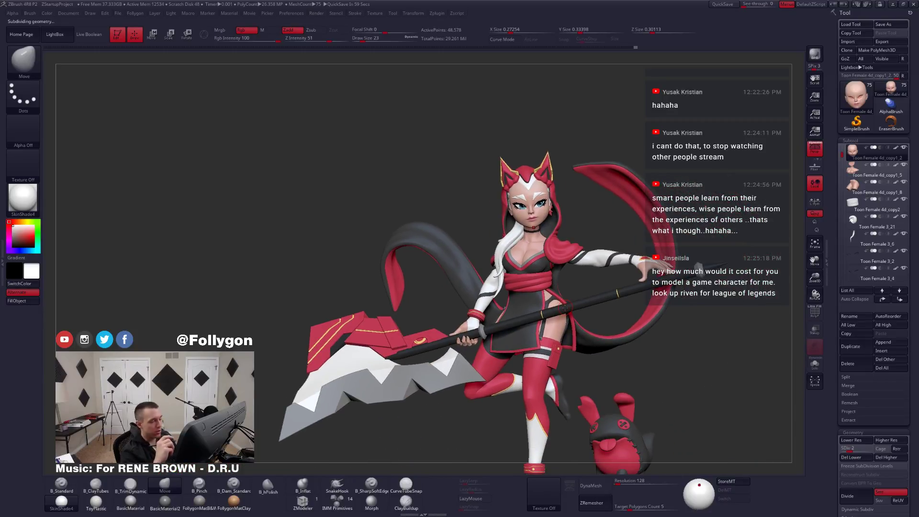
pyautogui.hotkey('shift', 'd')
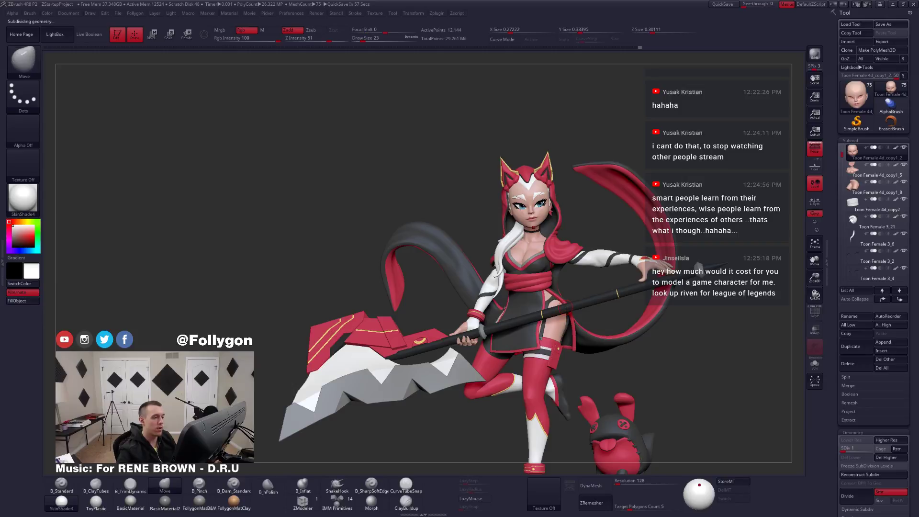
# Raise the head to subdivision level 5 and check the mouth from the front and in three-quarter view.
pyautogui.keyDown('ctrl'); pyautogui.moveTo(549, 214); pyautogui.dragTo(532, 361, button='right'); pyautogui.keyUp('ctrl')
pyautogui.press('d')
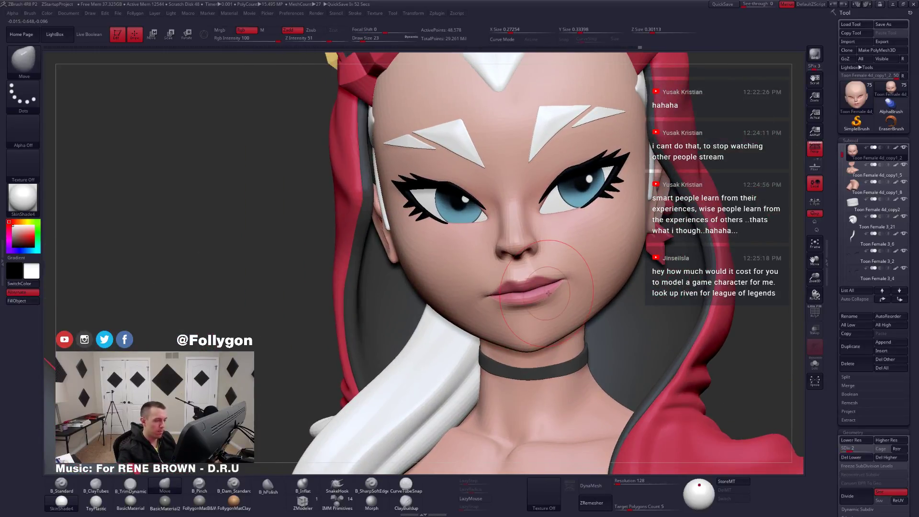
pyautogui.press('d')
pyautogui.press('d')
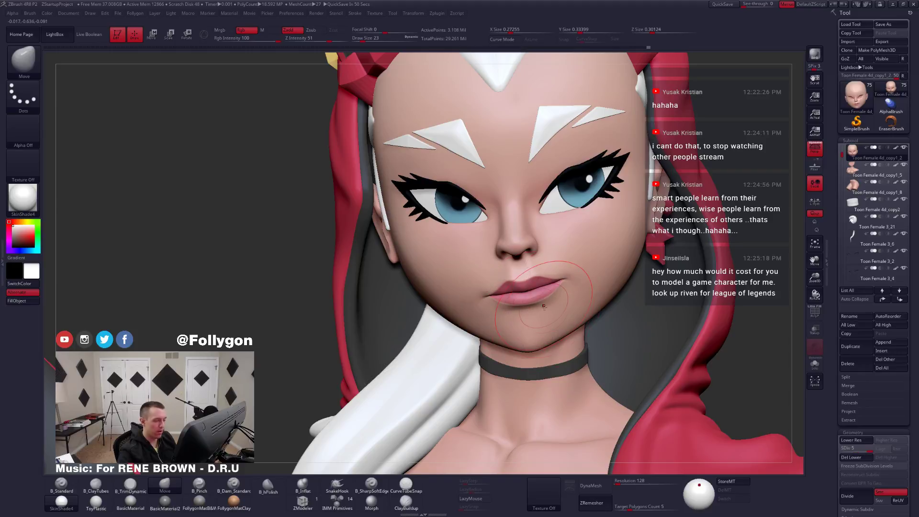
pyautogui.moveTo(542, 300); pyautogui.dragTo(565, 297, button='right')
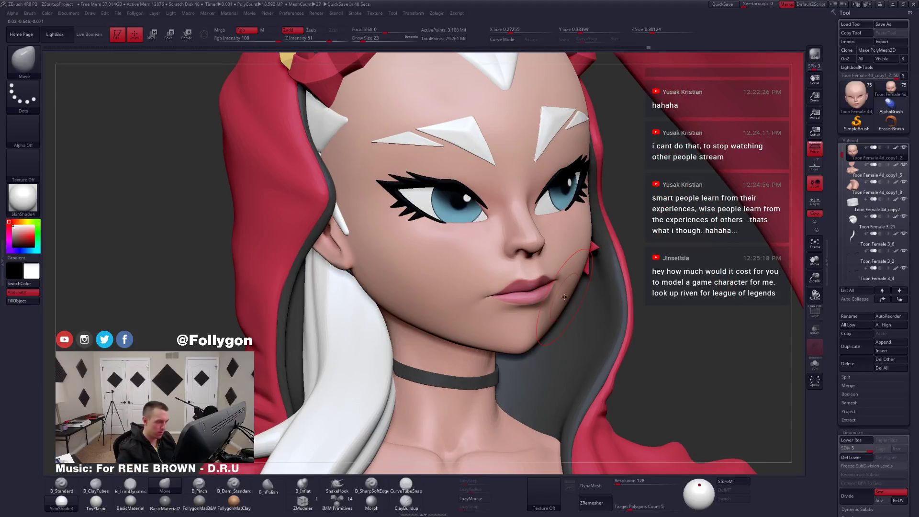
# Drop the head to subdivision level 1, isolate it, and smooth around the lips and chin.
pyautogui.press('shift')
pyautogui.hotkey('shift', 'd')
pyautogui.hotkey('shift', 'd')
pyautogui.hotkey('shift', 'd')
pyautogui.hotkey('shift', 'd')
pyautogui.hotkey('alt', 's')
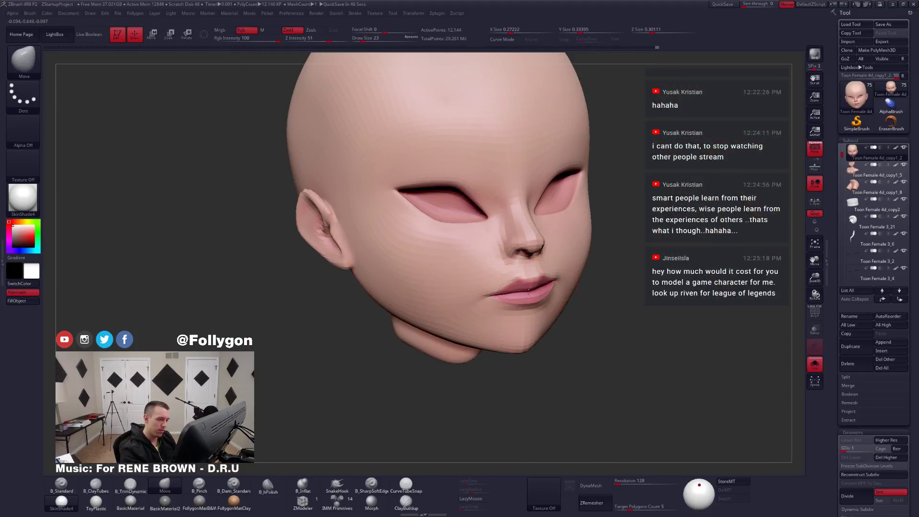
pyautogui.moveTo(530, 289)
pyautogui.keyDown('ctrl'); pyautogui.mouseDown(button='right')
pyautogui.moveTo(565, 332)
pyautogui.moveTo(574, 301)
pyautogui.moveTo(565, 333)
pyautogui.mouseUp(button='right'); pyautogui.keyUp('ctrl')
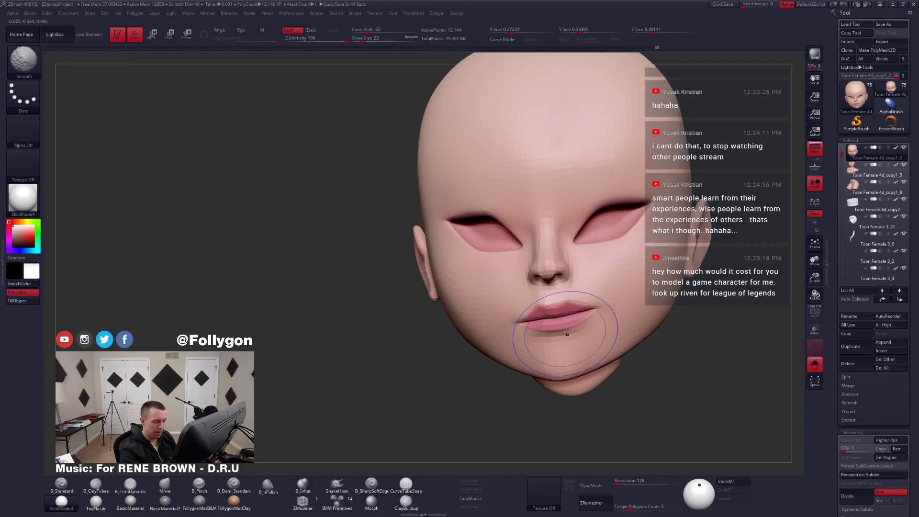
pyautogui.hotkey('shift', 'f')
pyautogui.hotkey('shift', 'f')
pyautogui.moveTo(605, 307)
pyautogui.mouseDown(button='right')
pyautogui.moveTo(599, 301)
pyautogui.moveTo(567, 345)
pyautogui.moveTo(567, 328)
pyautogui.mouseUp(button='right')
# Raise the head to subdivision level 3 and shape the lips from below using the Move brush at Draw Size 12.
pyautogui.press('d')
pyautogui.press('space')
pyautogui.moveTo(608, 310); pyautogui.dragTo(596, 310)
pyautogui.press('d')
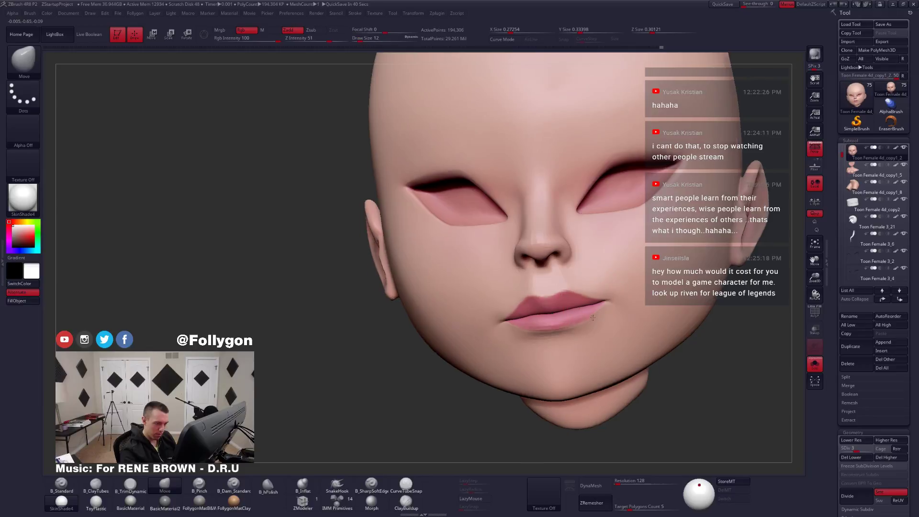
# Refine the mouth corner from a three-quarter view using the Move brush at Draw Size 7.
pyautogui.moveTo(610, 306); pyautogui.dragTo(572, 311, button='right')
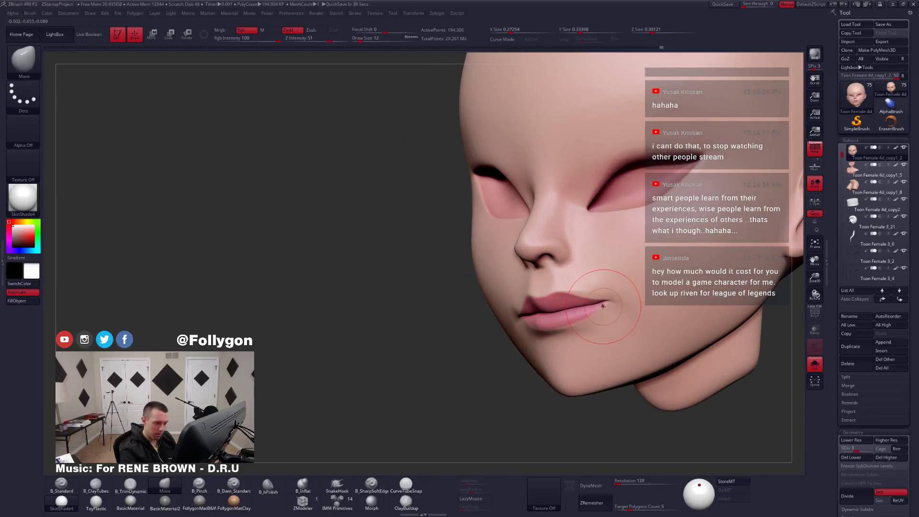
pyautogui.press('space')
pyautogui.press('space')
pyautogui.click(601, 305)
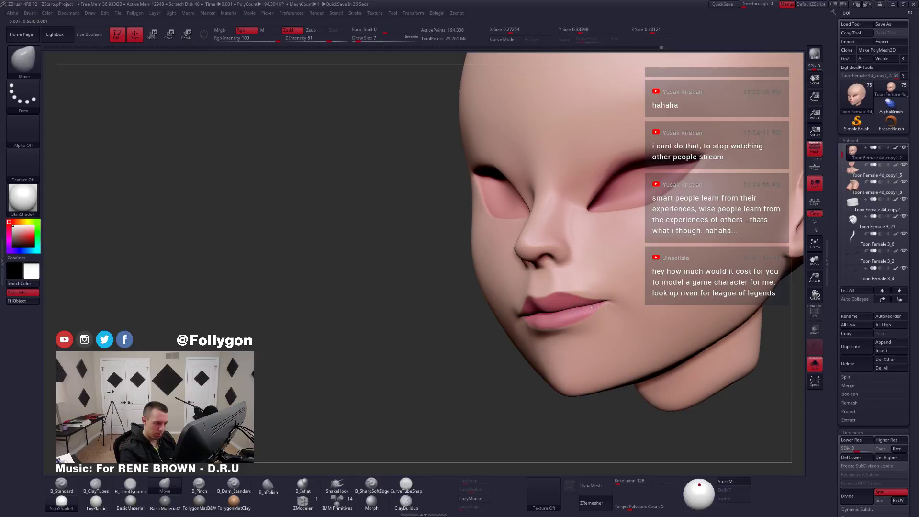
# Smooth the mouth corner from the side and adjust it with the head at subdivision level 2.
pyautogui.moveTo(593, 314)
pyautogui.mouseDown(button='right')
pyautogui.moveTo(625, 316)
pyautogui.moveTo(560, 334)
pyautogui.moveTo(570, 340)
pyautogui.moveTo(576, 330)
pyautogui.mouseUp(button='right')
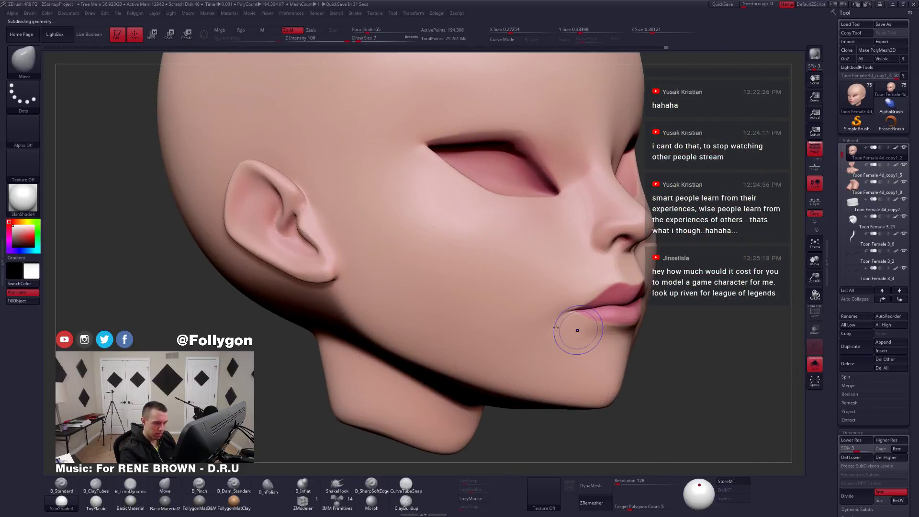
pyautogui.hotkey('shift', 'd')
pyautogui.hotkey('shift', 'd')
pyautogui.press('d')
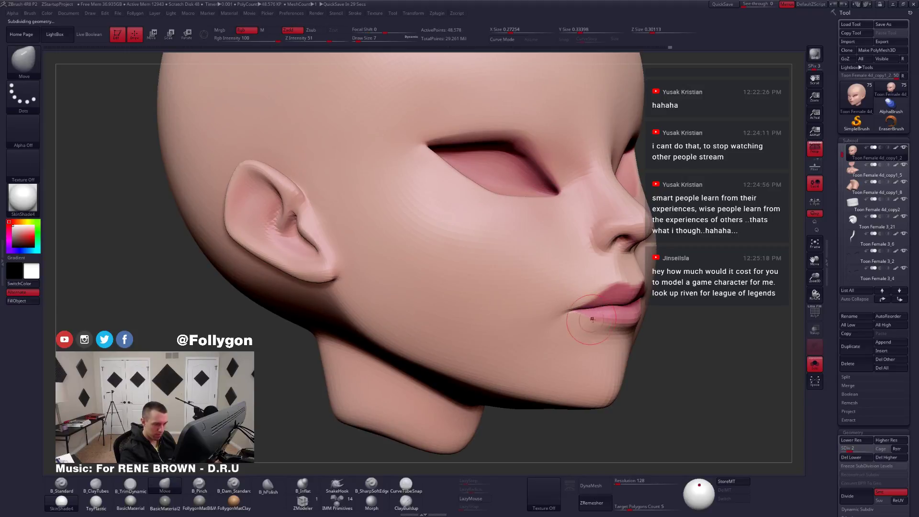
pyautogui.moveTo(631, 317); pyautogui.dragTo(379, 225, button='right')
# Show the whole character again and raise the head to subdivision level 5 with the face in close-up.
pyautogui.hotkey('shift', 's')
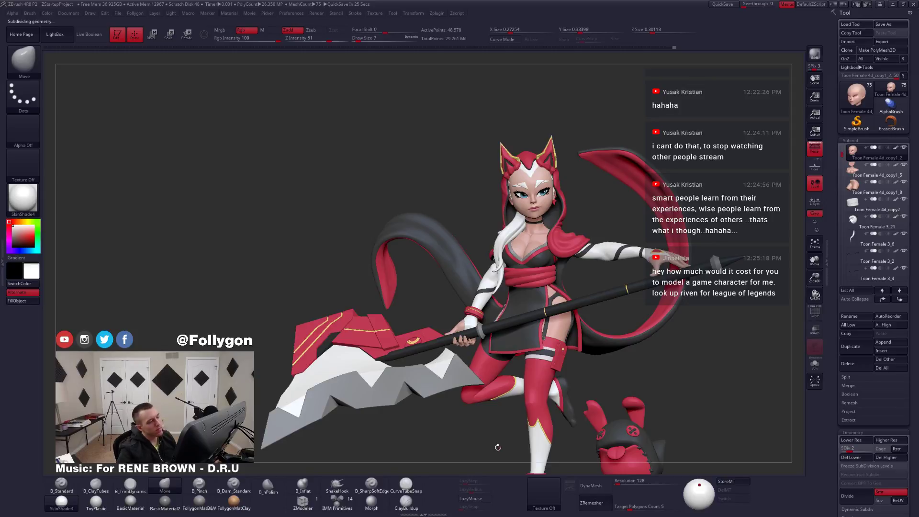
pyautogui.press('d')
pyautogui.press('d')
pyautogui.press('d')
pyautogui.keyDown('ctrl'); pyautogui.moveTo(538, 209); pyautogui.dragTo(577, 257, button='right'); pyautogui.keyUp('ctrl')
pyautogui.keyDown('alt'); pyautogui.moveTo(531, 218); pyautogui.dragTo(590, 345, button='right'); pyautogui.keyUp('alt')
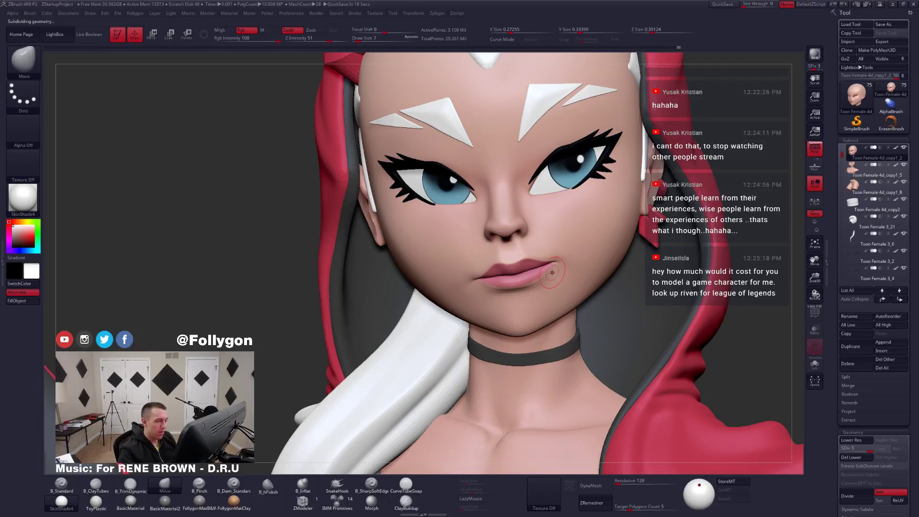
# Switch to the browser and view the blonde woman's photo in the "girl smirking" image results as a mouth reference.
pyautogui.keyDown('ctrl'); pyautogui.moveTo(571, 278); pyautogui.dragTo(558, 304, button='right'); pyautogui.keyUp('ctrl')
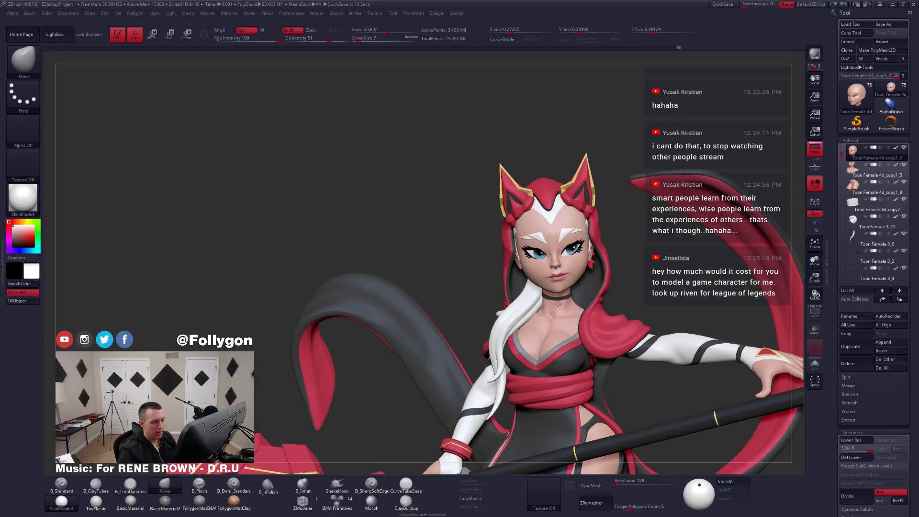
pyautogui.hotkey('alt', 'Tab')
pyautogui.click(388, 3)
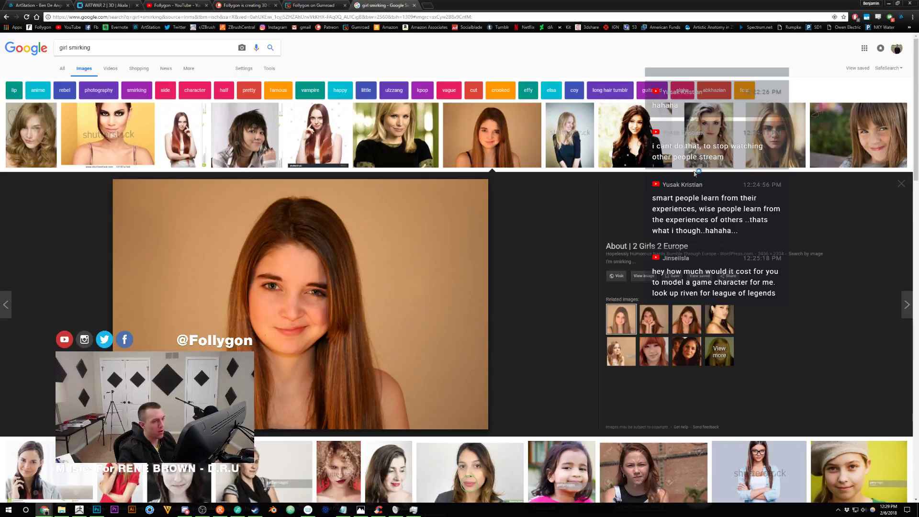
pyautogui.press('Escape')
pyautogui.click(697, 138)
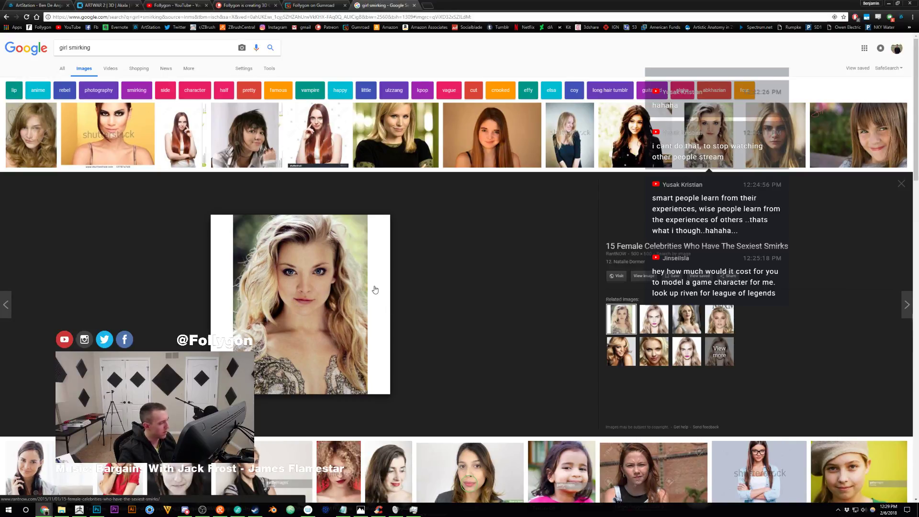
pyautogui.hotkey('alt', 'Tab')
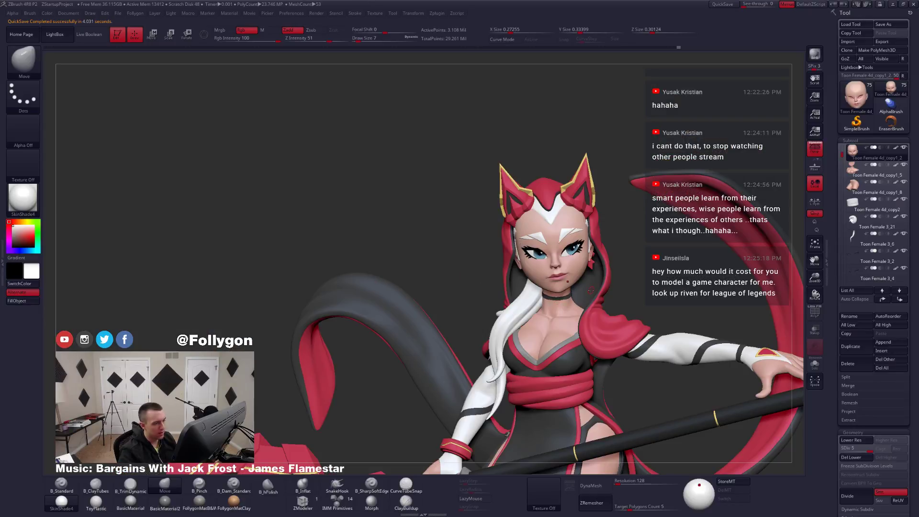
# Isolate the head, lower it to subdivision level 1 and adjust the mouth corner using the Move brush at Draw Size 11.
pyautogui.moveTo(567, 272)
pyautogui.keyDown('ctrl'); pyautogui.mouseDown(button='right')
pyautogui.moveTo(567, 319)
pyautogui.moveTo(538, 283)
pyautogui.moveTo(546, 309)
pyautogui.moveTo(572, 307)
pyautogui.mouseUp(button='right'); pyautogui.keyUp('ctrl')
pyautogui.click(814, 364)
pyautogui.hotkey('shift', 'd')
pyautogui.hotkey('shift', 'd')
pyautogui.hotkey('shift', 'd')
pyautogui.hotkey('shift', 'd')
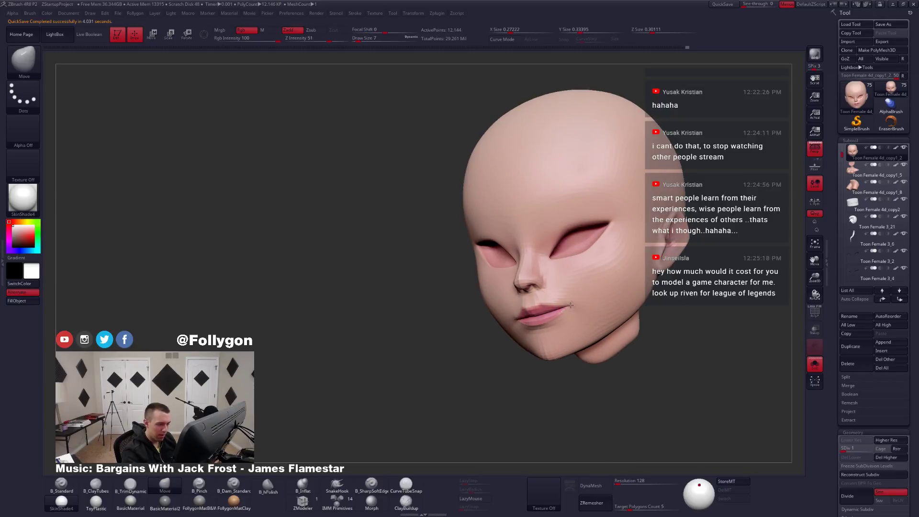
pyautogui.press('space')
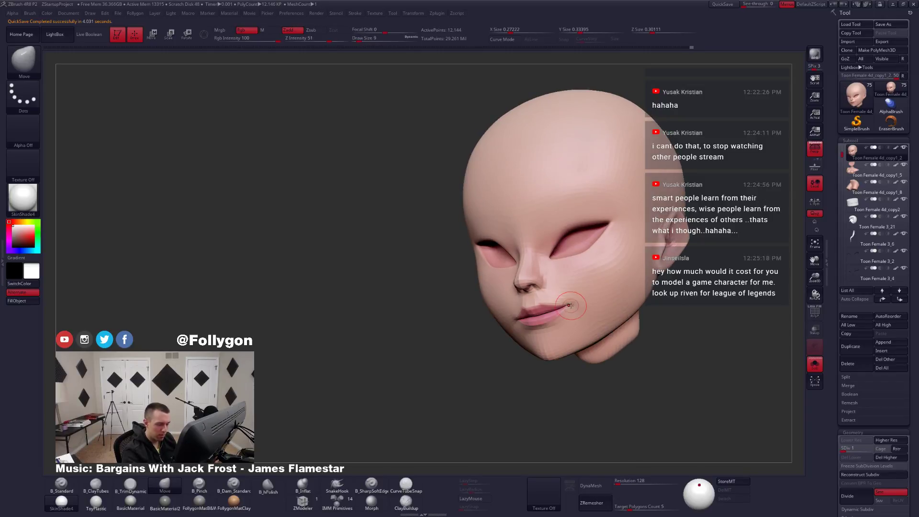
pyautogui.press('space')
pyautogui.moveTo(568, 307); pyautogui.dragTo(570, 307)
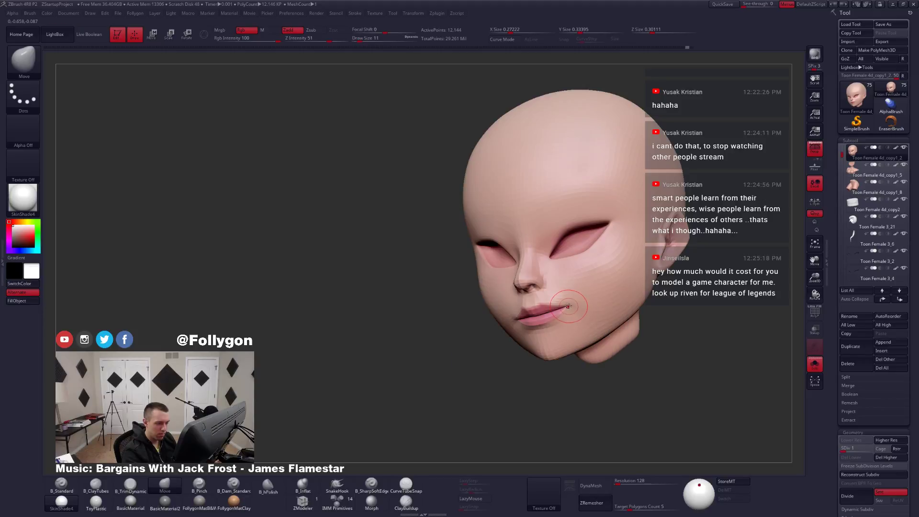
pyautogui.moveTo(569, 304)
pyautogui.mouseDown(button='right')
pyautogui.moveTo(632, 312)
pyautogui.moveTo(637, 301)
pyautogui.mouseUp(button='right')
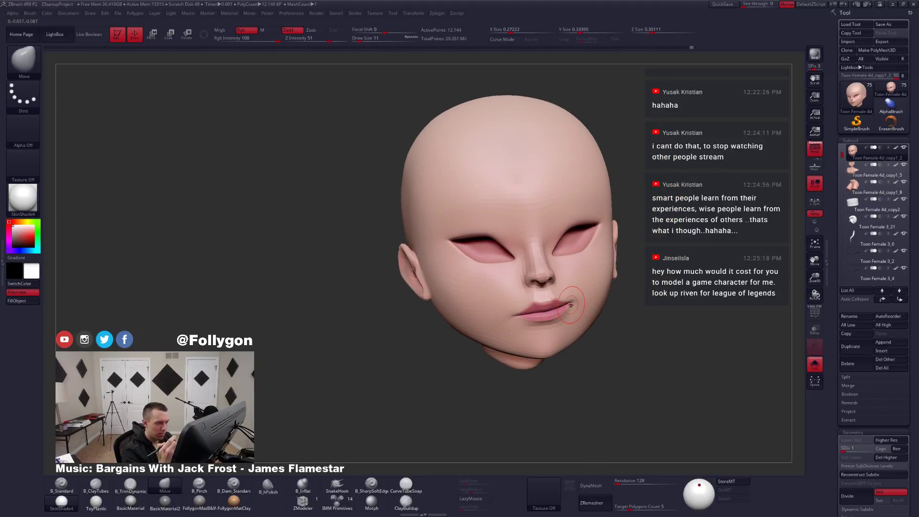
# Show the whole character and refine the mouth corner at subdivision level 2 using the Move brush at Draw Size 7.
pyautogui.press('d')
pyautogui.press('d')
pyautogui.moveTo(568, 321)
pyautogui.mouseDown(button='right')
pyautogui.moveTo(547, 321)
pyautogui.moveTo(570, 313)
pyautogui.moveTo(578, 322)
pyautogui.moveTo(576, 312)
pyautogui.moveTo(564, 322)
pyautogui.moveTo(573, 305)
pyautogui.mouseUp(button='right')
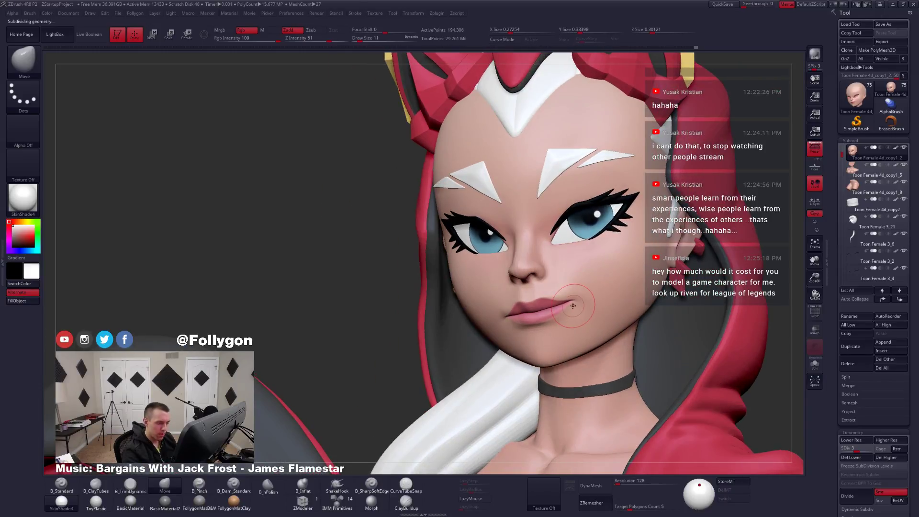
pyautogui.hotkey('shift', 'd')
pyautogui.press('space')
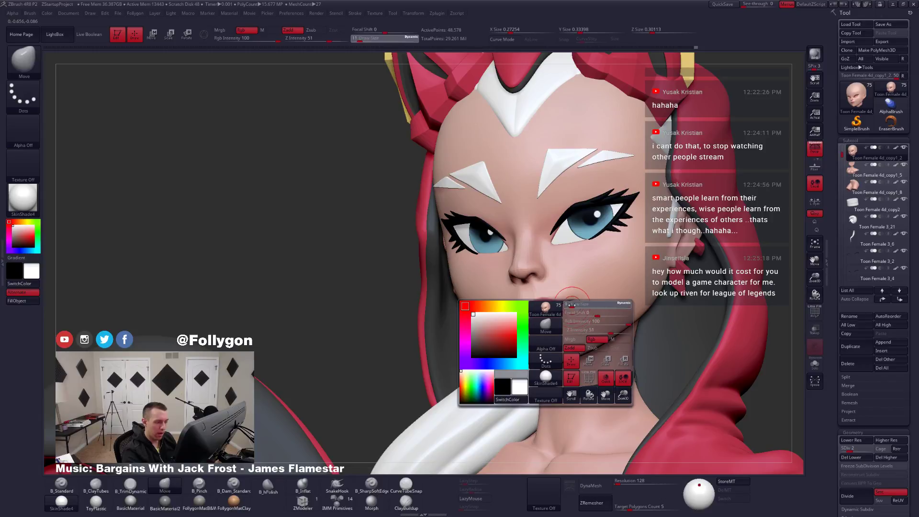
pyautogui.moveTo(571, 304); pyautogui.dragTo(572, 302)
pyautogui.moveTo(573, 301)
pyautogui.mouseDown(button='right')
pyautogui.moveTo(611, 293)
pyautogui.moveTo(534, 358)
pyautogui.moveTo(593, 350)
pyautogui.mouseUp(button='right')
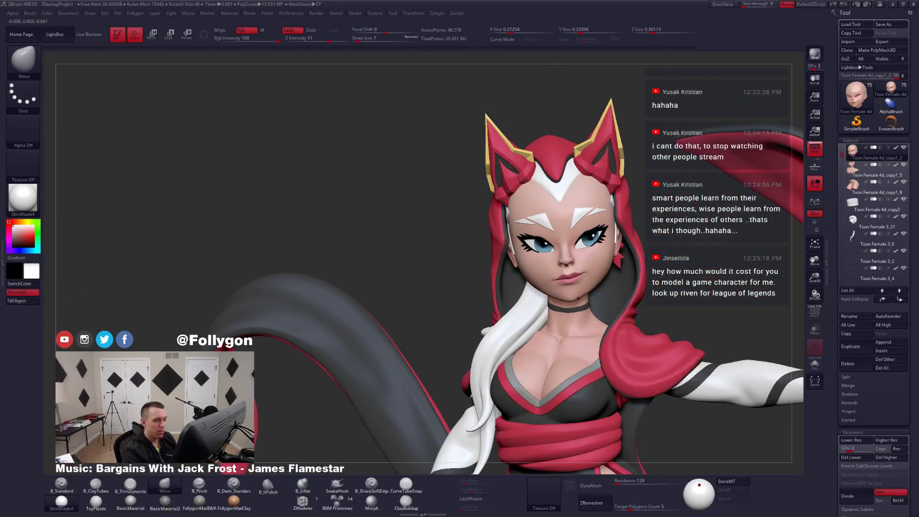
pyautogui.moveTo(583, 280)
pyautogui.keyDown('ctrl'); pyautogui.mouseDown(button='right')
pyautogui.moveTo(591, 315)
pyautogui.moveTo(569, 283)
pyautogui.mouseUp(button='right'); pyautogui.keyUp('ctrl')
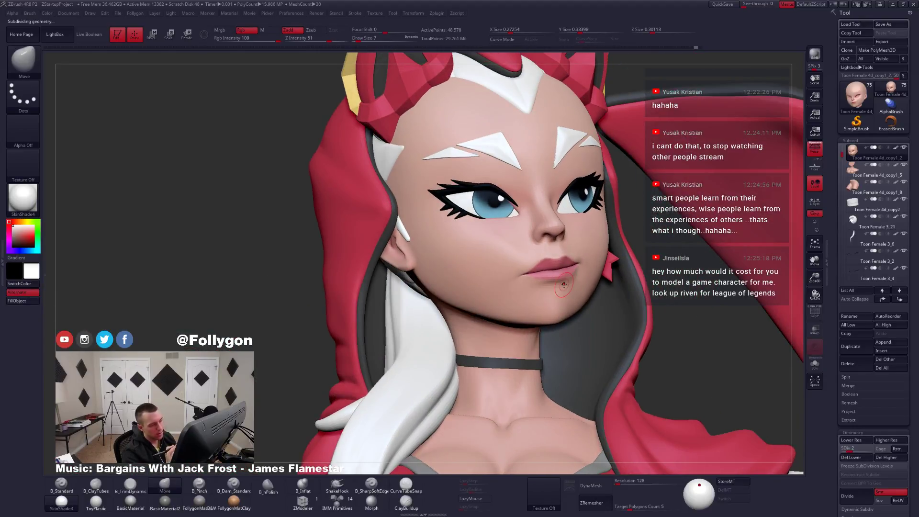
# Review the mouth at subdivision level 5, isolated and with the full character, and compare it with the smirk photo in the browser.
pyautogui.press('d')
pyautogui.press('d')
pyautogui.hotkey('alt', 's')
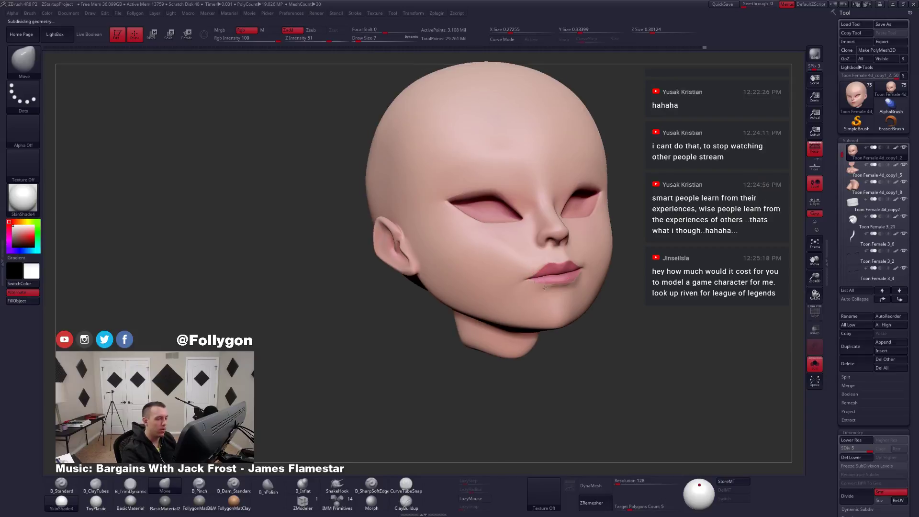
pyautogui.keyDown('ctrl'); pyautogui.moveTo(531, 281); pyautogui.dragTo(555, 291, button='right'); pyautogui.keyUp('ctrl')
pyautogui.moveTo(555, 290)
pyautogui.keyDown('alt'); pyautogui.mouseDown(button='right')
pyautogui.moveTo(565, 337)
pyautogui.moveTo(528, 285)
pyautogui.mouseUp(button='right'); pyautogui.keyUp('alt')
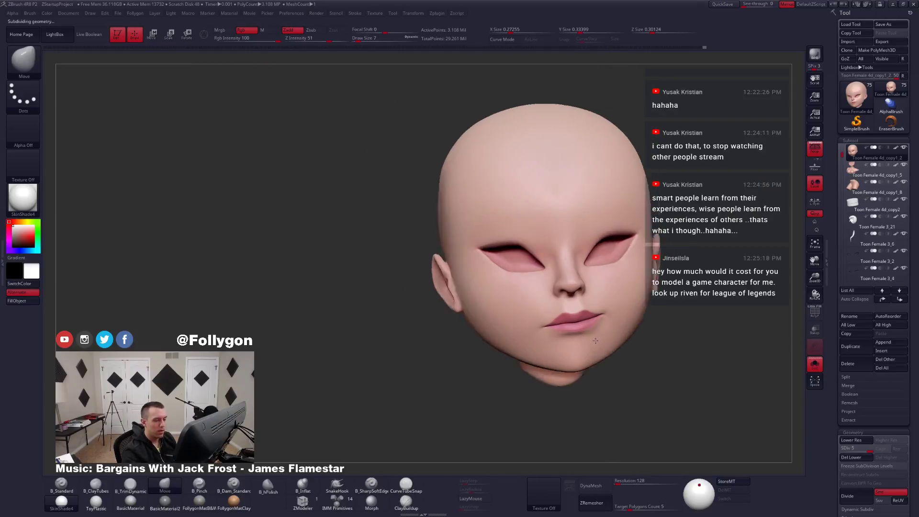
pyautogui.moveTo(566, 364)
pyautogui.keyDown('alt'); pyautogui.mouseDown(button='right')
pyautogui.moveTo(590, 349)
pyautogui.moveTo(602, 356)
pyautogui.moveTo(583, 289)
pyautogui.moveTo(594, 286)
pyautogui.moveTo(569, 277)
pyautogui.moveTo(582, 283)
pyautogui.mouseUp(button='right'); pyautogui.keyUp('alt')
pyautogui.hotkey('alt', 's')
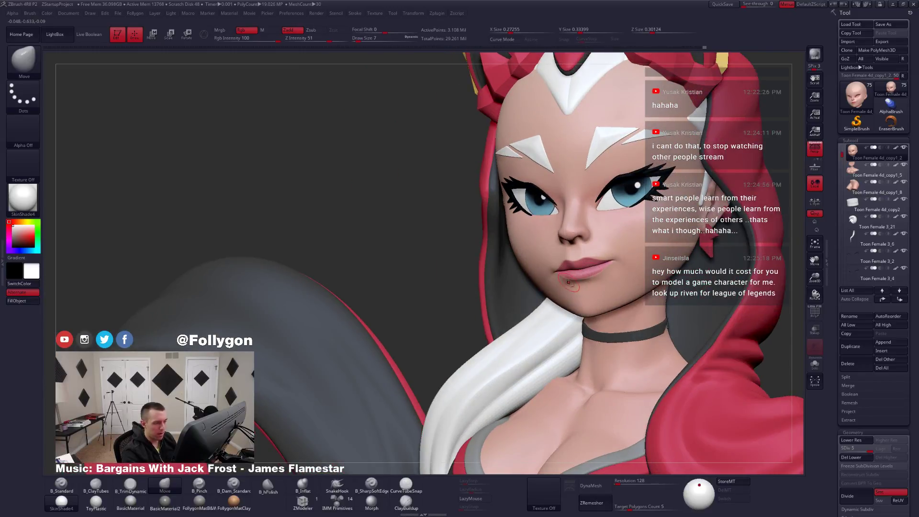
pyautogui.hotkey('alt', 'Tab')
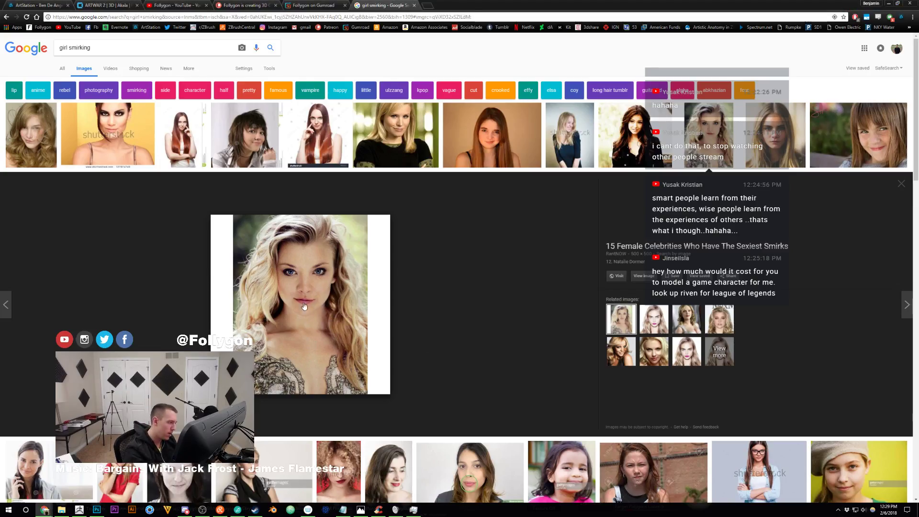
pyautogui.hotkey('alt', 'Tab')
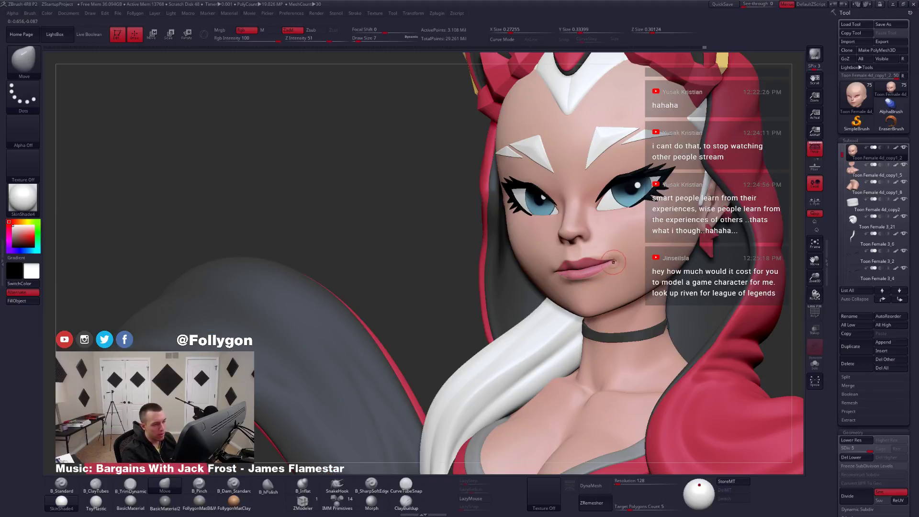
# Enable AccuCurve for the Move brush and set its Draw Size to 5 for the mouth corner.
pyautogui.keyDown('ctrl'); pyautogui.moveTo(613, 261); pyautogui.dragTo(588, 284, button='right'); pyautogui.keyUp('ctrl')
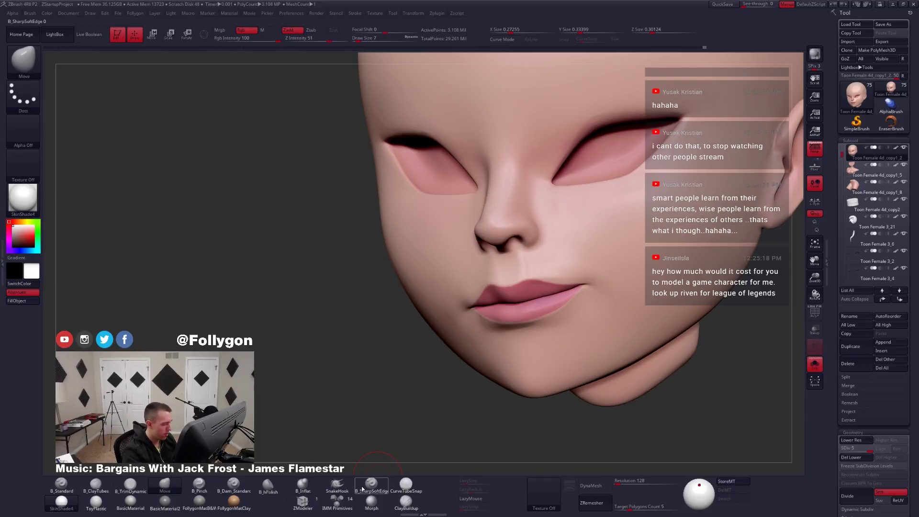
pyautogui.hotkey('ctrl', 'f')
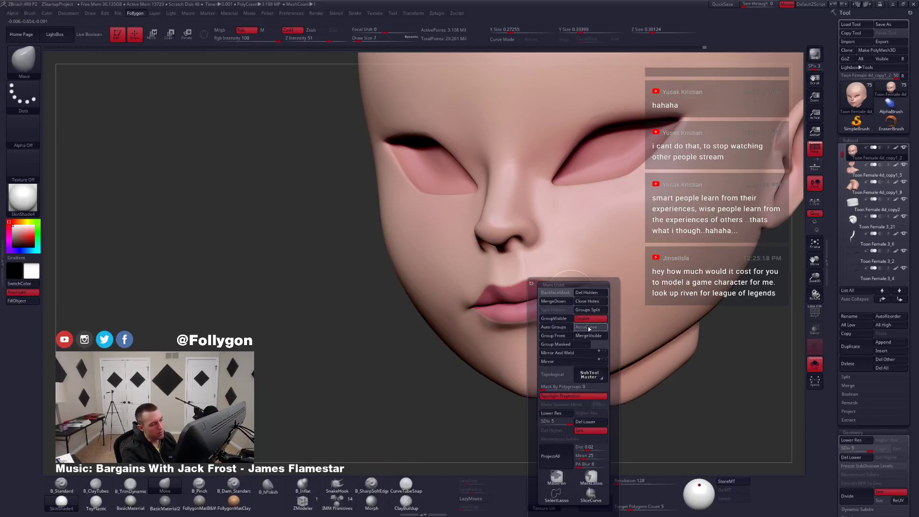
pyautogui.click(588, 328)
pyautogui.moveTo(611, 291); pyautogui.dragTo(598, 289, button='right')
pyautogui.press('space')
pyautogui.moveTo(595, 292); pyautogui.dragTo(589, 292)
# Smooth and move the mouth corner at subdivision level 1, reducing Draw Size to 4, and raise the head to level 2.
pyautogui.moveTo(590, 306); pyautogui.dragTo(566, 331, button='right')
pyautogui.hotkey('shift', 'd')
pyautogui.hotkey('shift', 'd')
pyautogui.hotkey('shift', 'd')
pyautogui.hotkey('shift', 'd')
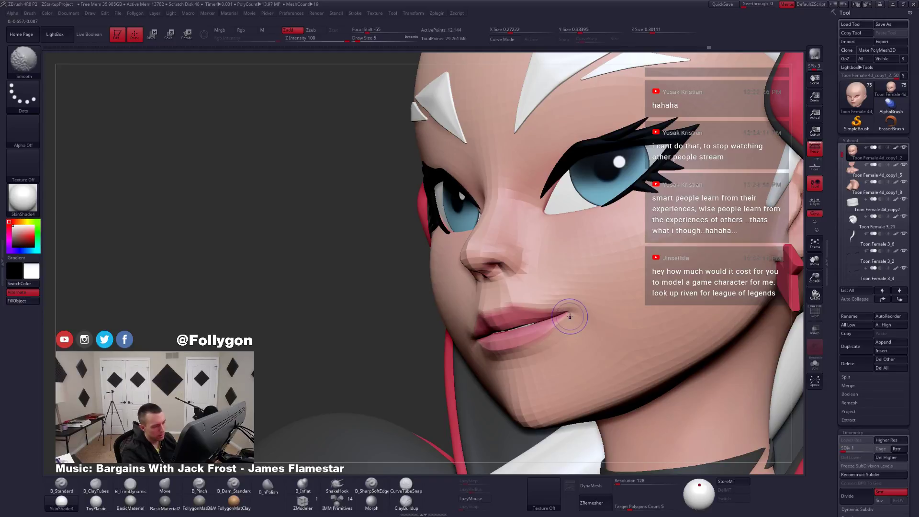
pyautogui.rightClick(569, 315)
pyautogui.moveTo(569, 313); pyautogui.dragTo(568, 312)
pyautogui.press('d')
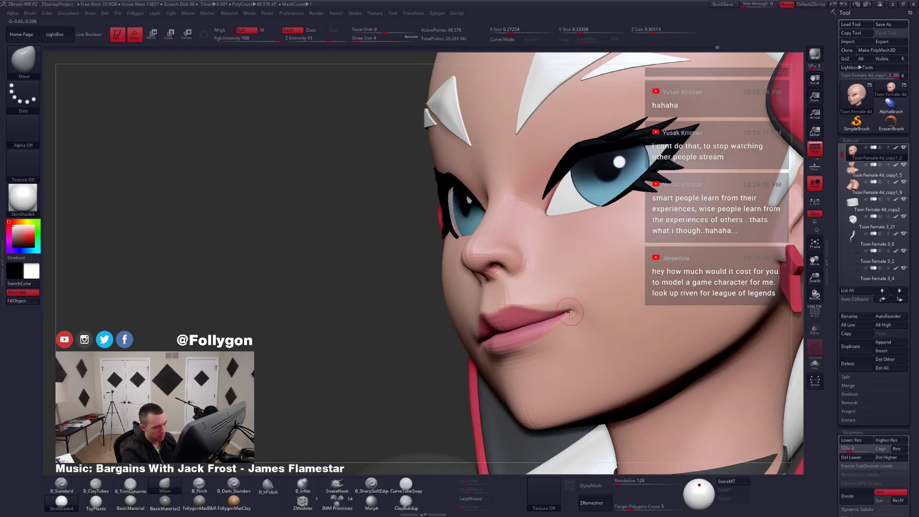
# Refine the mouth corners at subdivision level 3 from several angles with smoothing and the Move brush at Draw Size 4.
pyautogui.moveTo(531, 322); pyautogui.dragTo(473, 344, button='right')
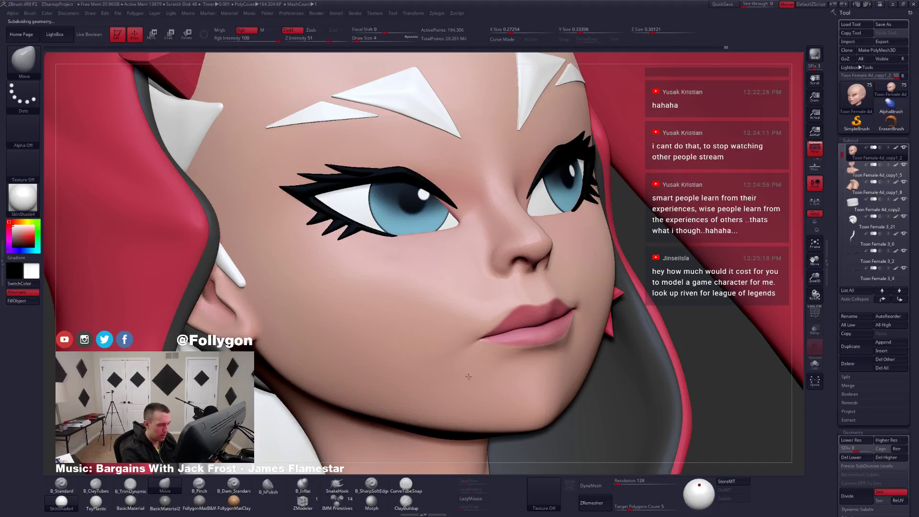
pyautogui.moveTo(476, 354); pyautogui.dragTo(462, 362, button='right')
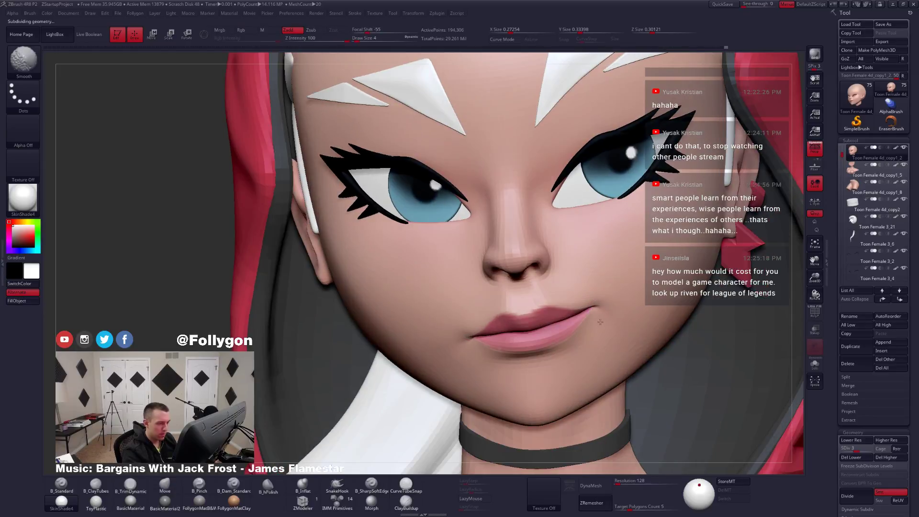
pyautogui.moveTo(595, 330); pyautogui.dragTo(582, 287, button='right')
pyautogui.press('3')
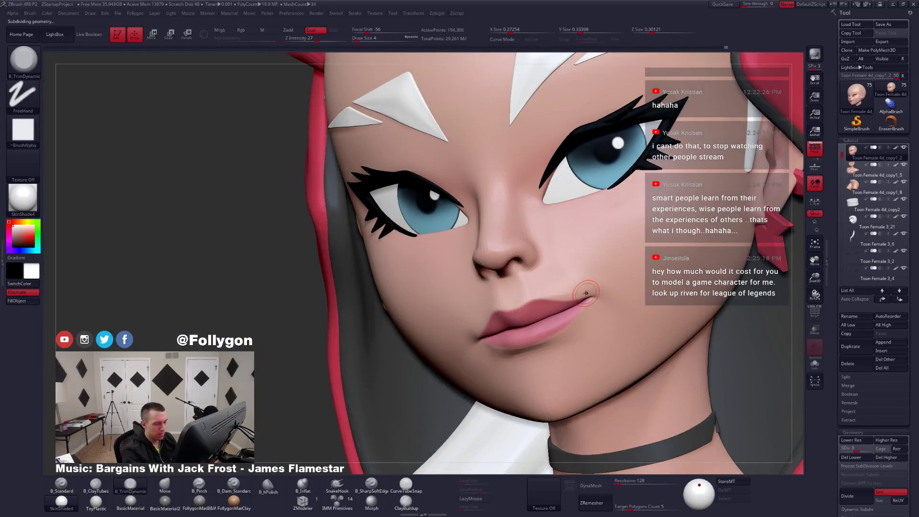
pyautogui.press('4')
pyautogui.hotkey('ctrl', 'f')
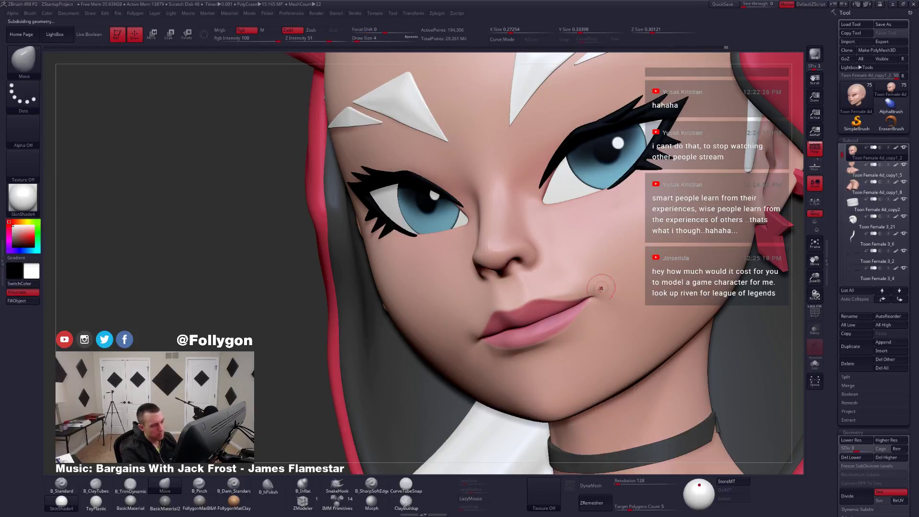
pyautogui.moveTo(601, 289); pyautogui.dragTo(593, 296, button='right')
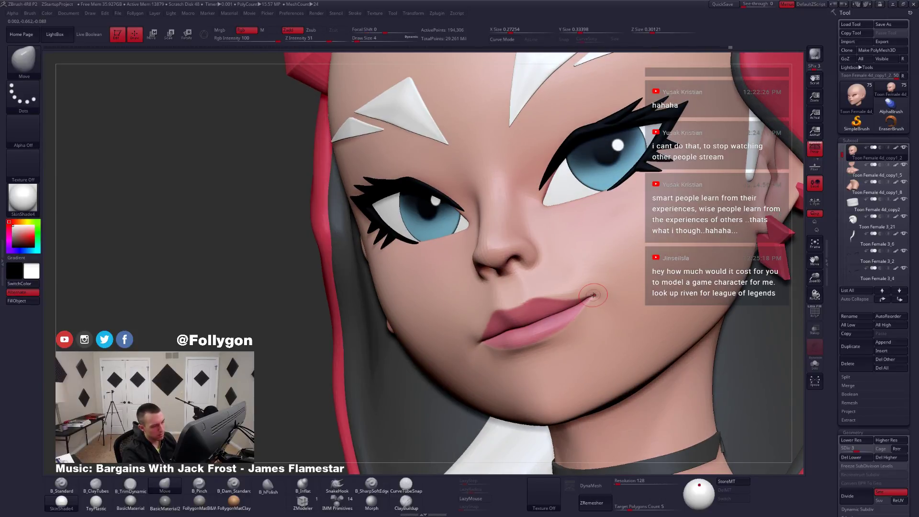
pyautogui.hotkey('ctrl', 'f')
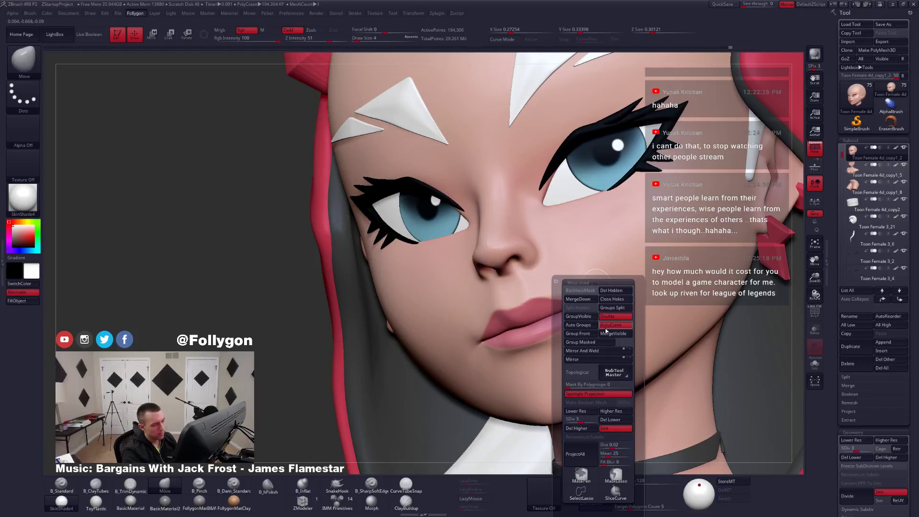
# Isolate the head at subdivision level 5 and work on the area above the upper lip using B_TrimDynamic at Draw Size 3.
pyautogui.press('3')
pyautogui.press('s')
pyautogui.moveTo(590, 286); pyautogui.dragTo(593, 286)
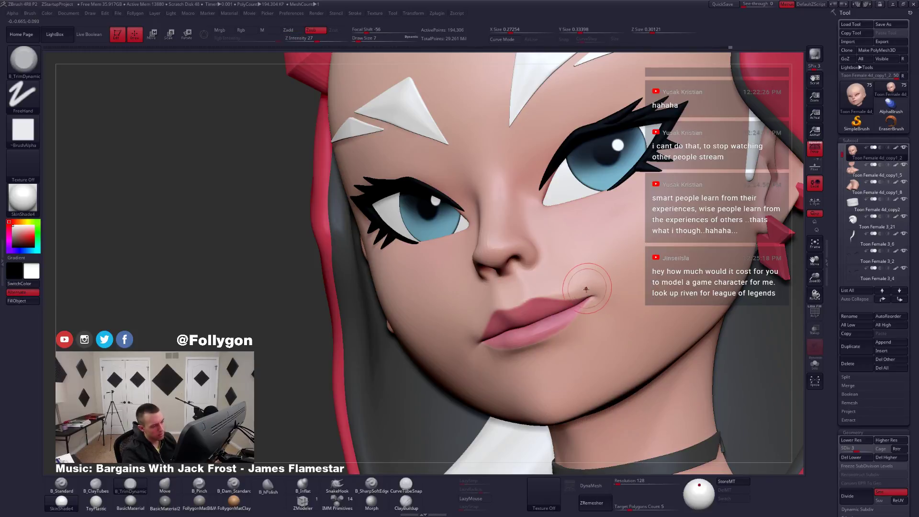
pyautogui.moveTo(588, 288)
pyautogui.mouseDown(button='right')
pyautogui.moveTo(617, 282)
pyautogui.moveTo(581, 282)
pyautogui.moveTo(559, 319)
pyautogui.moveTo(561, 296)
pyautogui.moveTo(527, 317)
pyautogui.mouseUp(button='right')
pyautogui.hotkey('shift', 's')
pyautogui.press('d')
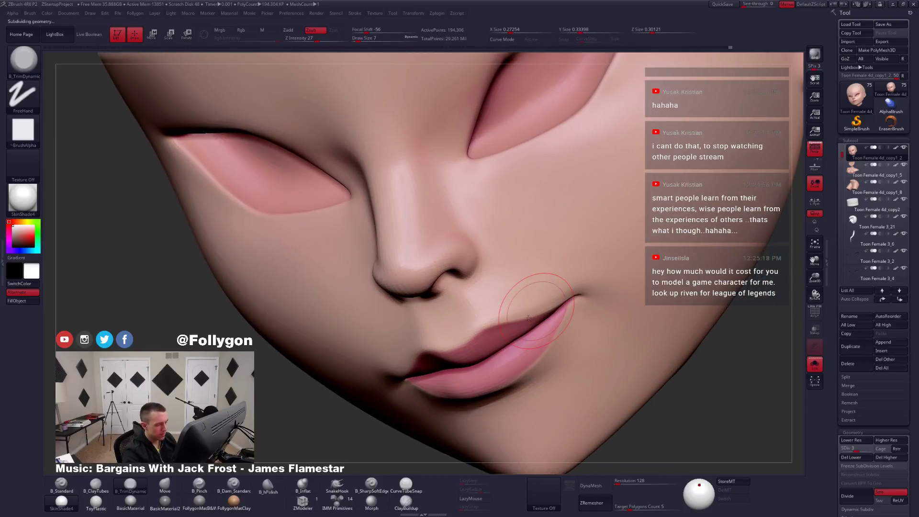
pyautogui.press('d')
pyautogui.press('d')
pyautogui.press('space')
pyautogui.moveTo(535, 314); pyautogui.dragTo(529, 313)
pyautogui.moveTo(529, 314)
pyautogui.mouseDown(button='right')
pyautogui.moveTo(526, 338)
pyautogui.moveTo(506, 330)
pyautogui.moveTo(509, 322)
pyautogui.mouseUp(button='right')
pyautogui.press('ctrl')
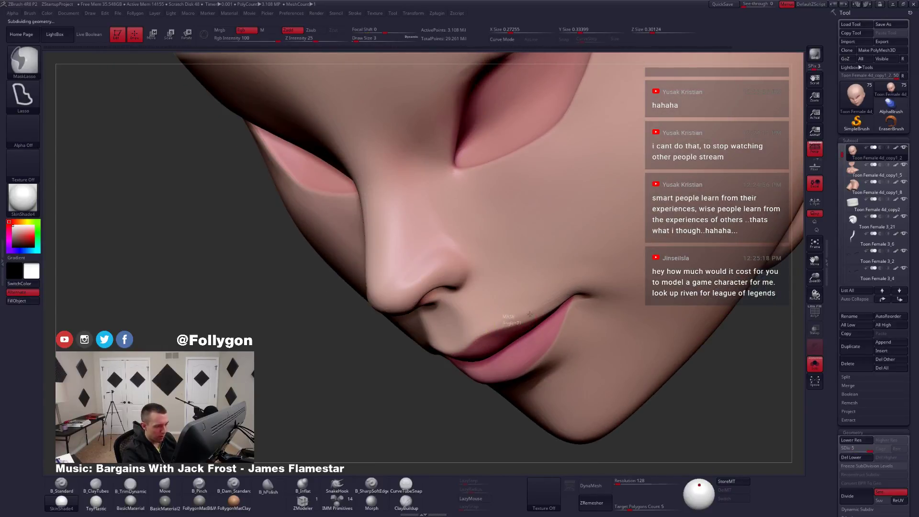
pyautogui.moveTo(530, 314)
pyautogui.keyDown('ctrl'); pyautogui.mouseDown()
pyautogui.moveTo(563, 294)
pyautogui.moveTo(531, 299)
pyautogui.moveTo(515, 315)
pyautogui.mouseUp(); pyautogui.keyUp('ctrl')
pyautogui.keyDown('ctrl'); pyautogui.moveTo(407, 391); pyautogui.dragTo(421, 407); pyautogui.keyUp('ctrl')
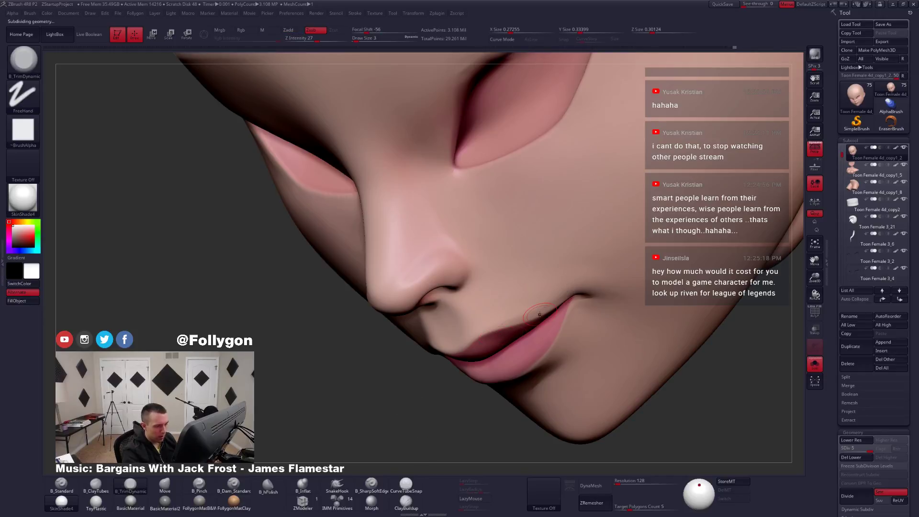
# Turn off the head's painted color display and switch its material to BasicMaterial for inspecting the lips.
pyautogui.click(894, 147)
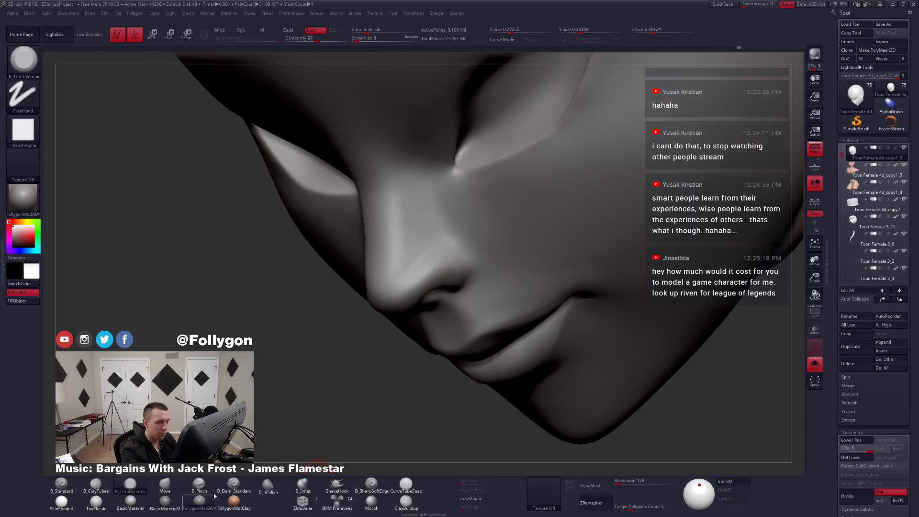
pyautogui.click(199, 500)
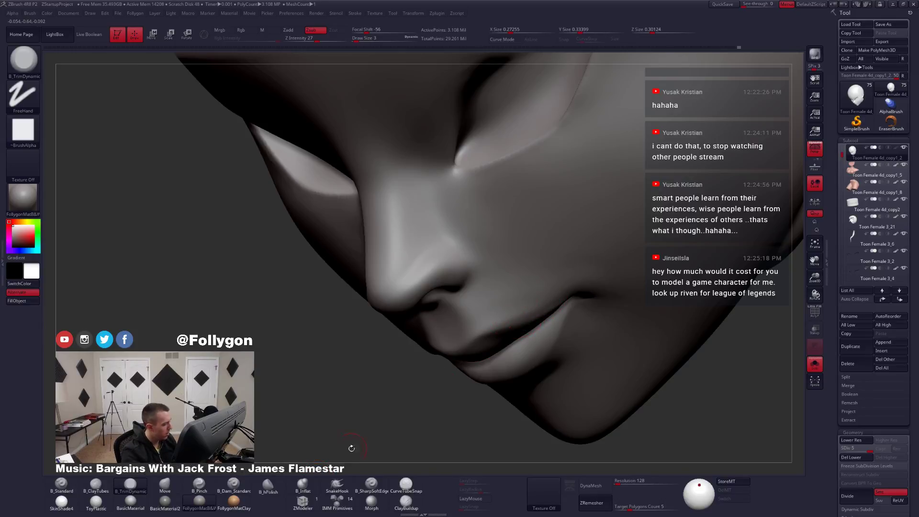
pyautogui.click(133, 503)
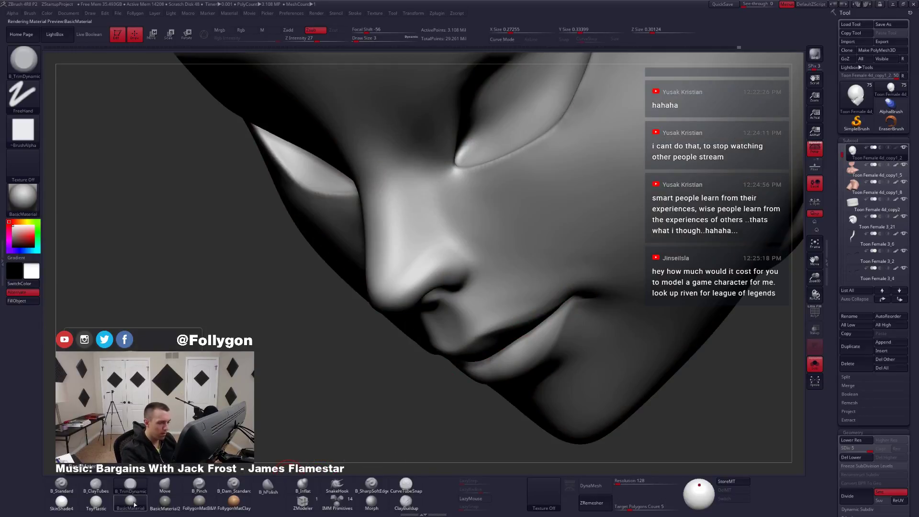
pyautogui.moveTo(519, 338); pyautogui.dragTo(493, 324, button='right')
pyautogui.press('space')
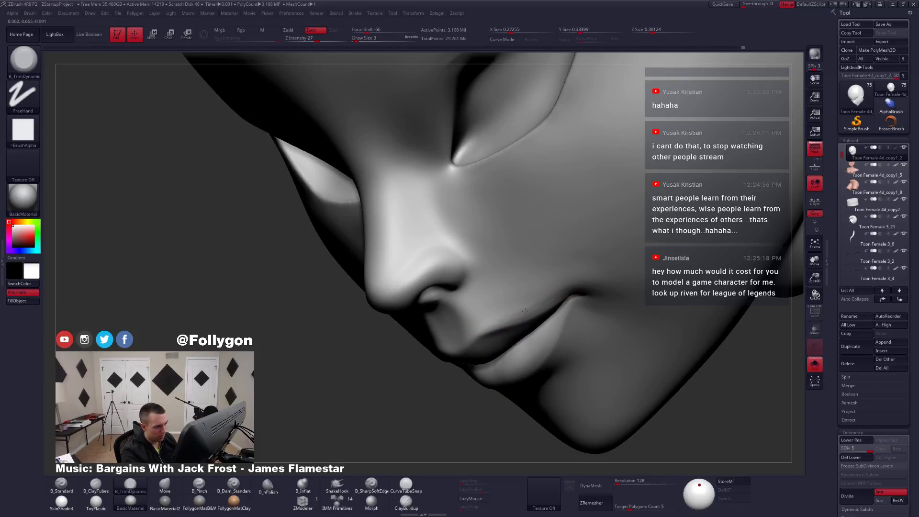
# Check the smoothed lips and mouth corners from several angles in BasicMaterial, and turn the head's painted color display back on.
pyautogui.moveTo(541, 315); pyautogui.dragTo(550, 297, button='right')
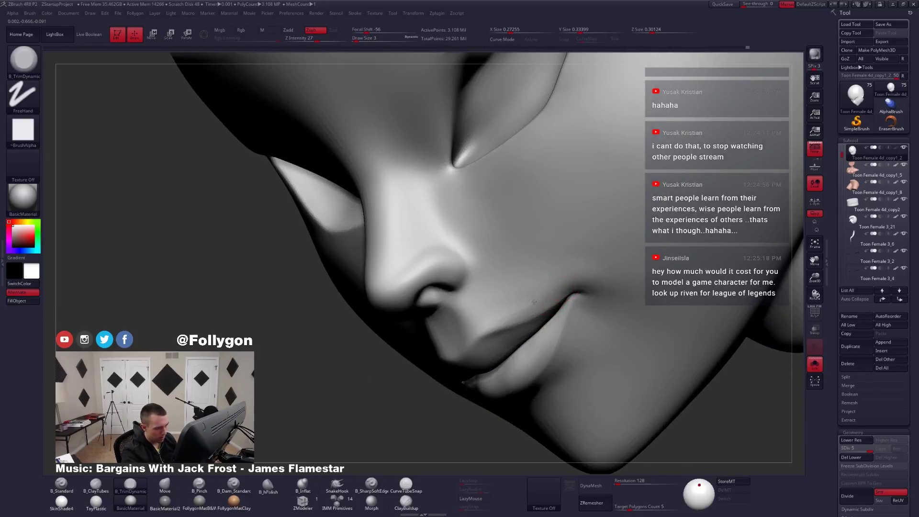
pyautogui.press('shift')
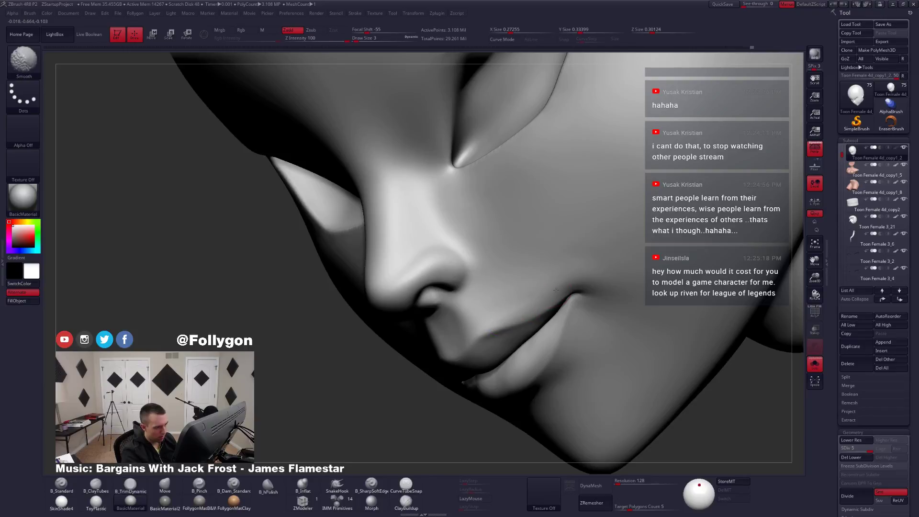
pyautogui.moveTo(533, 303); pyautogui.dragTo(487, 365, button='right')
pyautogui.moveTo(464, 405)
pyautogui.mouseDown(button='right')
pyautogui.moveTo(469, 369)
pyautogui.moveTo(455, 392)
pyautogui.moveTo(437, 359)
pyautogui.mouseUp(button='right')
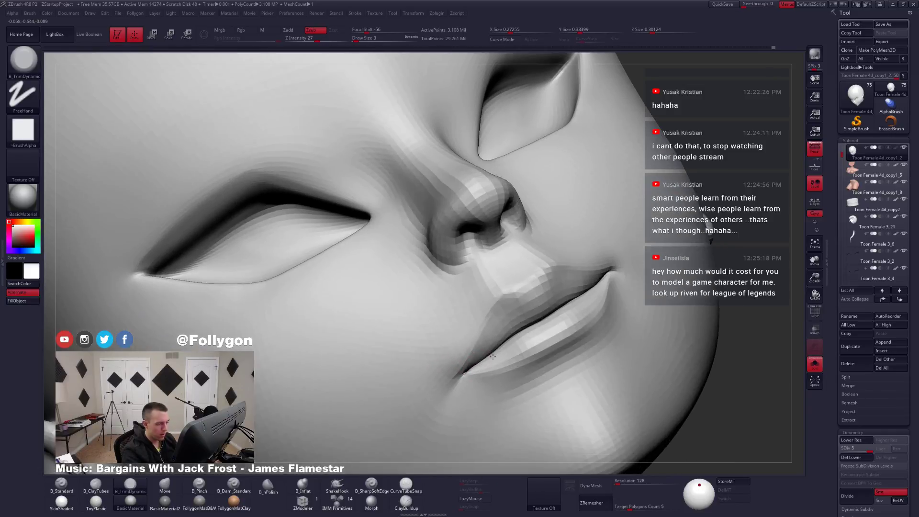
pyautogui.click(896, 147)
pyautogui.moveTo(637, 287); pyautogui.dragTo(607, 302, button='right')
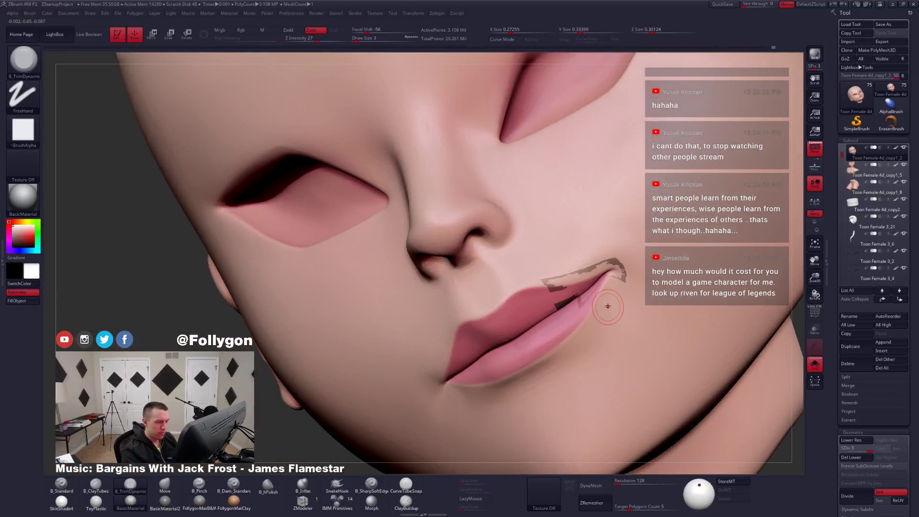
# Undo the last change and fill the head with the SkinShade4 material using only the material channel of B_Standard.
pyautogui.press('ctrl')
pyautogui.press('ctrl')
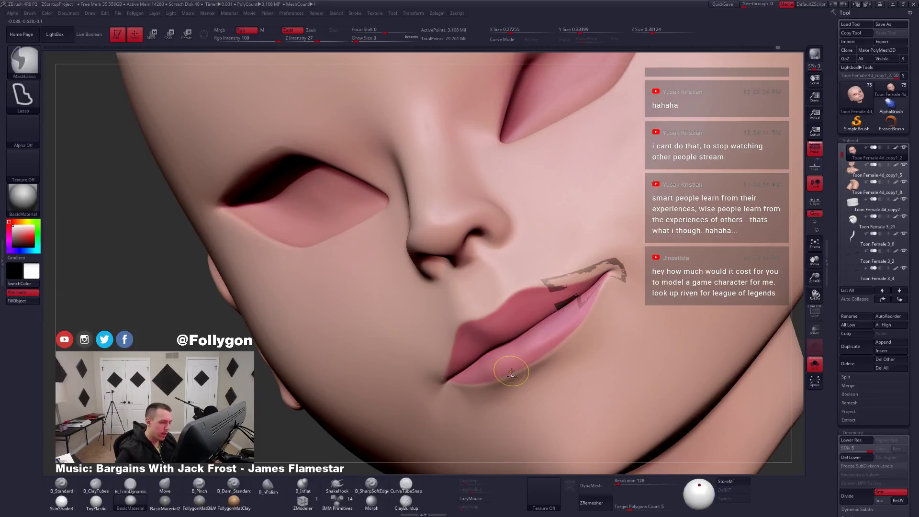
pyautogui.hotkey('ctrl', 'z')
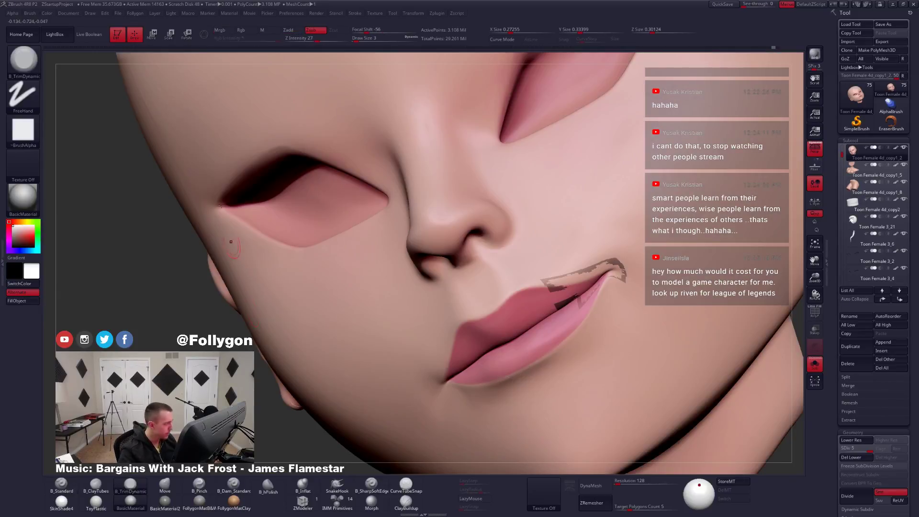
pyautogui.click(261, 30)
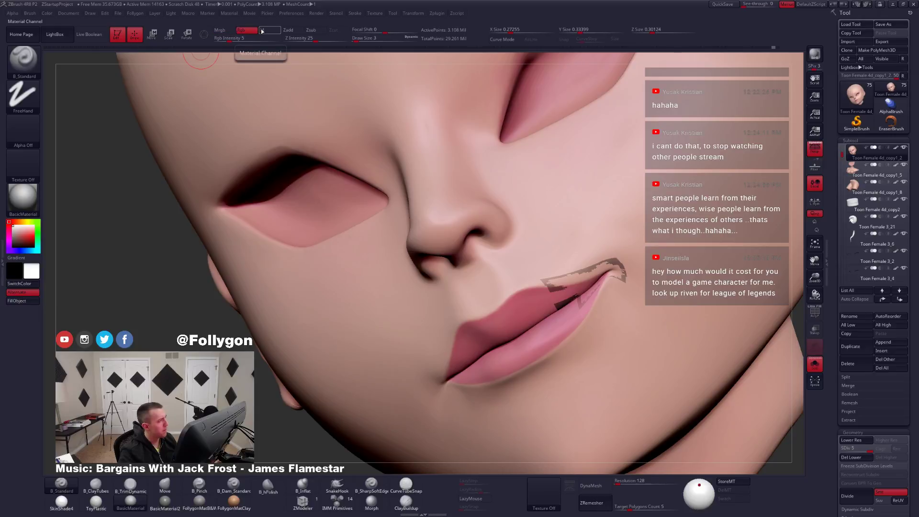
pyautogui.click(61, 501)
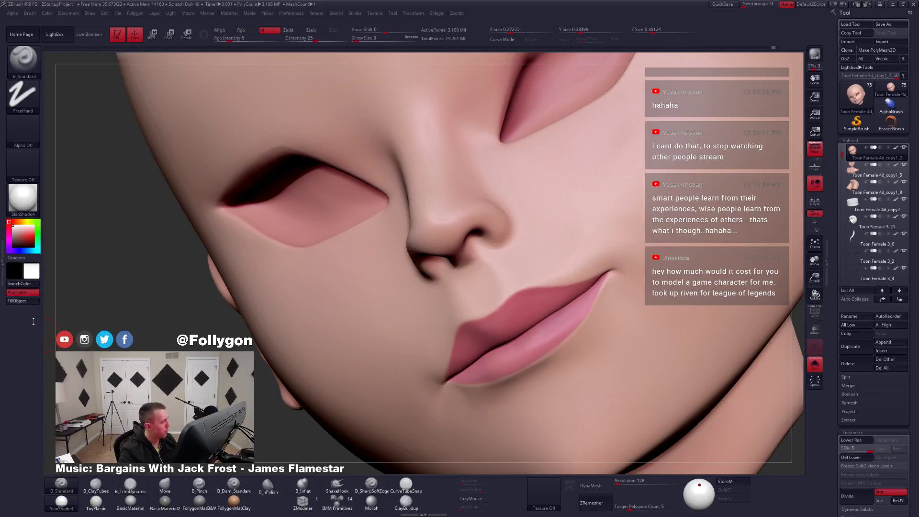
pyautogui.click(24, 300)
# Bring back the full character around the isolated head and check the smirk from front and three-quarter views.
pyautogui.keyDown('alt'); pyautogui.moveTo(269, 389); pyautogui.dragTo(115, 318); pyautogui.keyUp('alt')
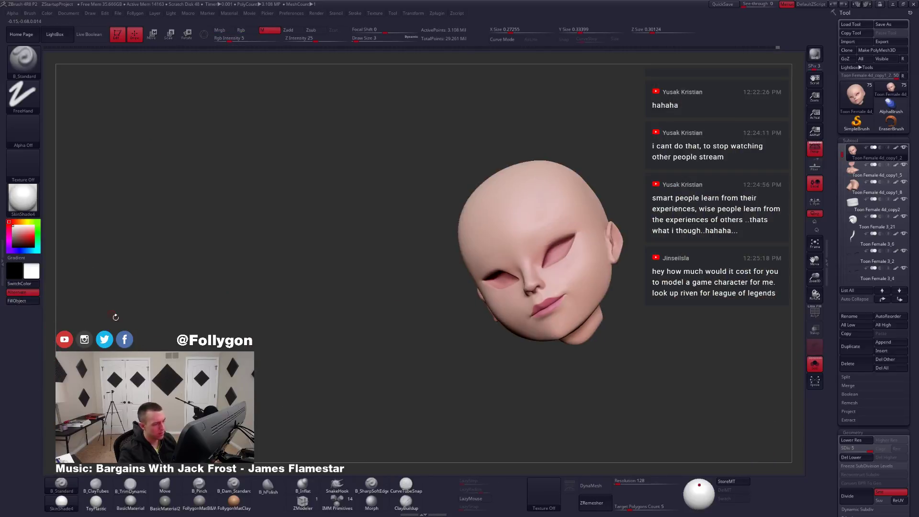
pyautogui.moveTo(405, 397); pyautogui.dragTo(553, 325)
pyautogui.hotkey('alt', 's')
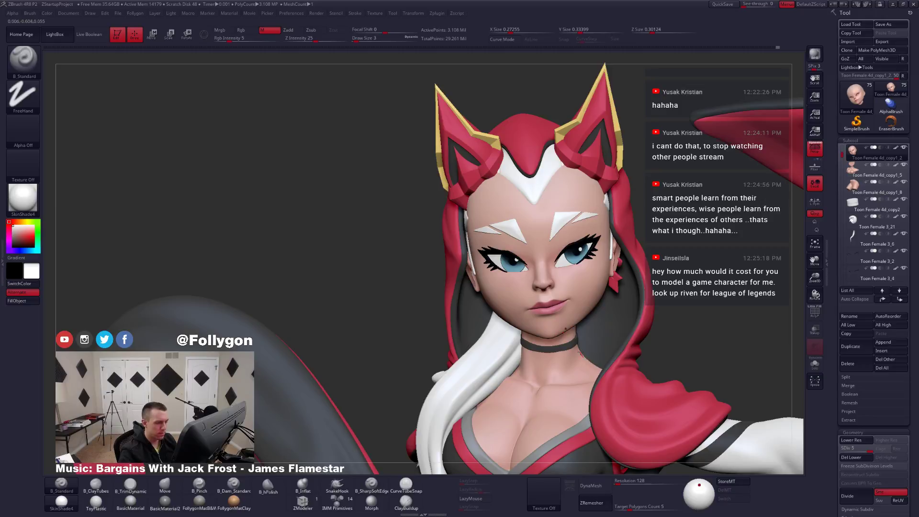
pyautogui.keyDown('alt'); pyautogui.moveTo(670, 364); pyautogui.dragTo(445, 364); pyautogui.keyUp('alt')
pyautogui.keyDown('alt'); pyautogui.moveTo(509, 370); pyautogui.dragTo(540, 364); pyautogui.keyUp('alt')
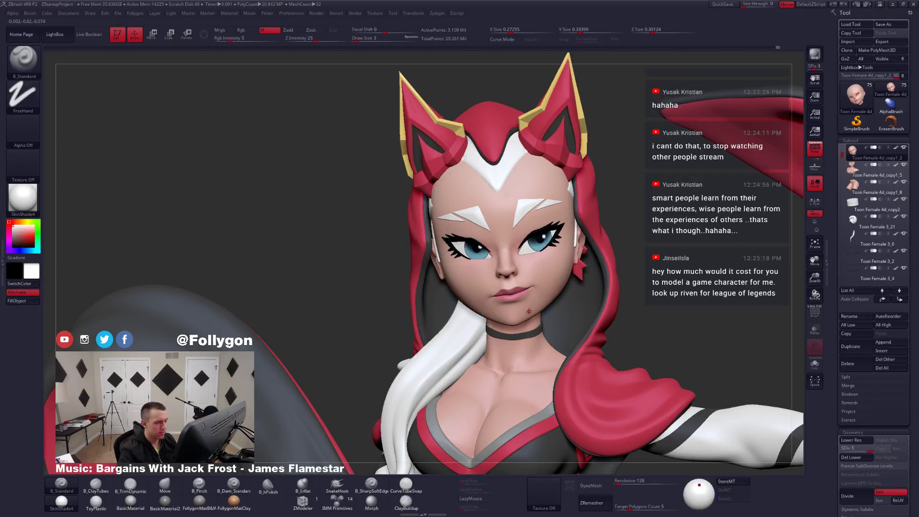
pyautogui.moveTo(536, 304); pyautogui.dragTo(624, 307, button='right')
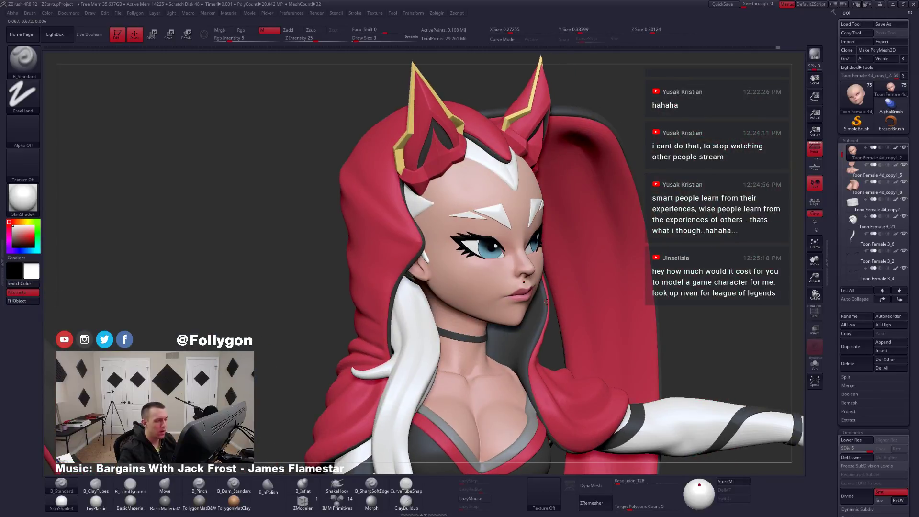
# Isolate the head again and set up the Move brush at Draw Size 6 with AccuCurve.
pyautogui.hotkey('alt', 's')
pyautogui.moveTo(519, 327)
pyautogui.keyDown('alt'); pyautogui.mouseDown(button='right')
pyautogui.moveTo(542, 356)
pyautogui.moveTo(527, 348)
pyautogui.moveTo(556, 371)
pyautogui.moveTo(555, 334)
pyautogui.mouseUp(button='right'); pyautogui.keyUp('alt')
pyautogui.press('b')
pyautogui.press('m')
pyautogui.press('v')
pyautogui.press('s')
pyautogui.moveTo(555, 334); pyautogui.dragTo(557, 334)
pyautogui.hotkey('ctrl', 'f')
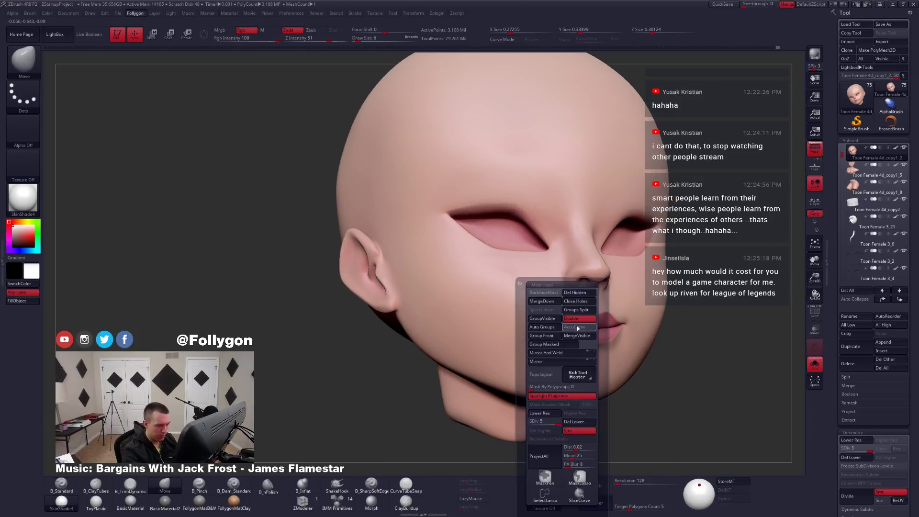
pyautogui.click(577, 328)
# Refine the mouth corner with the Move brush at Draw Size 4, finishing with the whole head framed.
pyautogui.keyDown('ctrl'); pyautogui.moveTo(550, 320); pyautogui.dragTo(549, 365, button='right'); pyautogui.keyUp('ctrl')
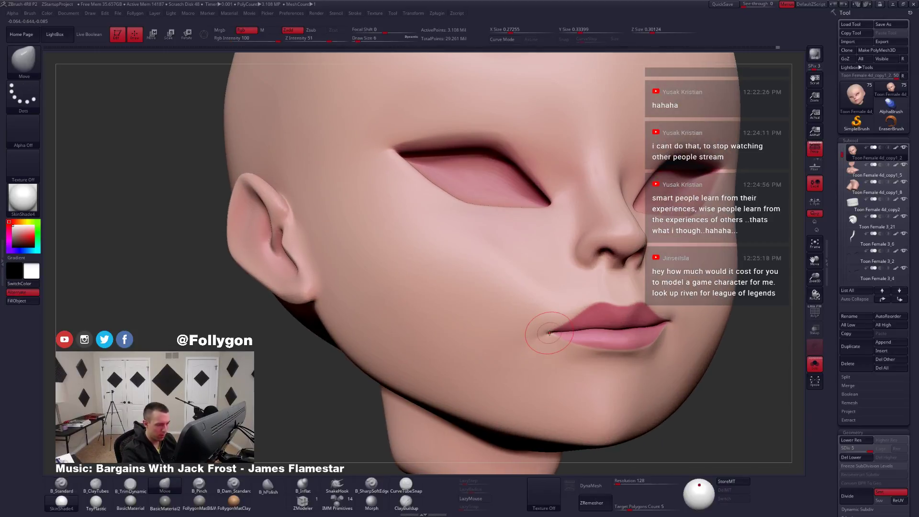
pyautogui.press('s')
pyautogui.moveTo(550, 333); pyautogui.dragTo(550, 333)
pyautogui.press('f')
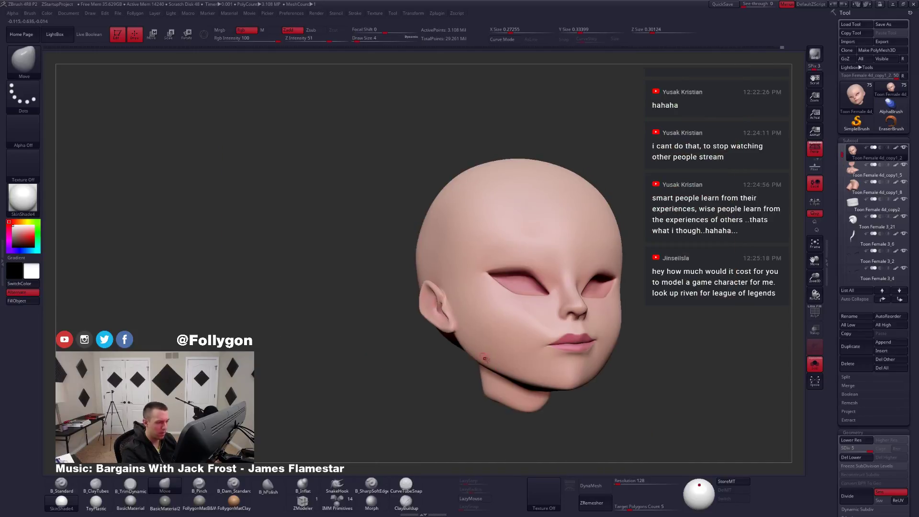
pyautogui.moveTo(544, 336); pyautogui.dragTo(517, 333, button='right')
# Bring back the full character and examine the face close up and the whole pose from front and back.
pyautogui.hotkey('alt', 's')
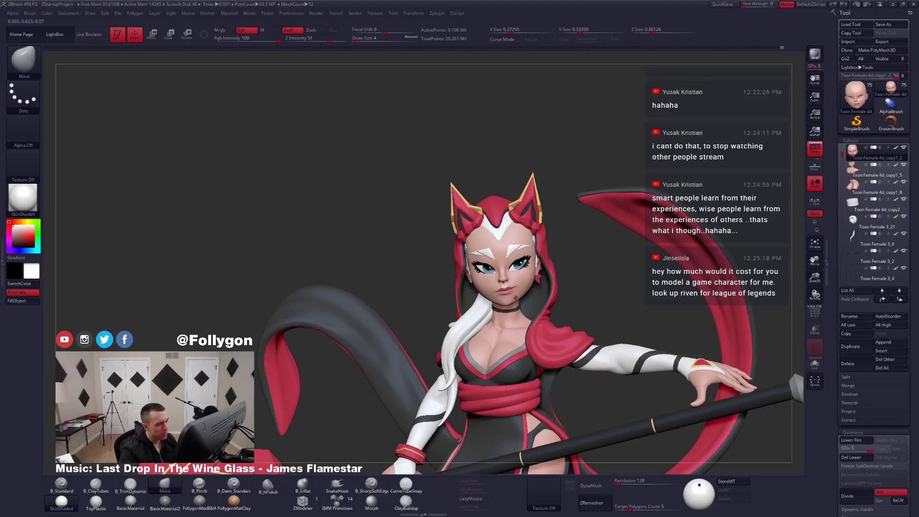
pyautogui.moveTo(503, 317); pyautogui.dragTo(504, 282, button='right')
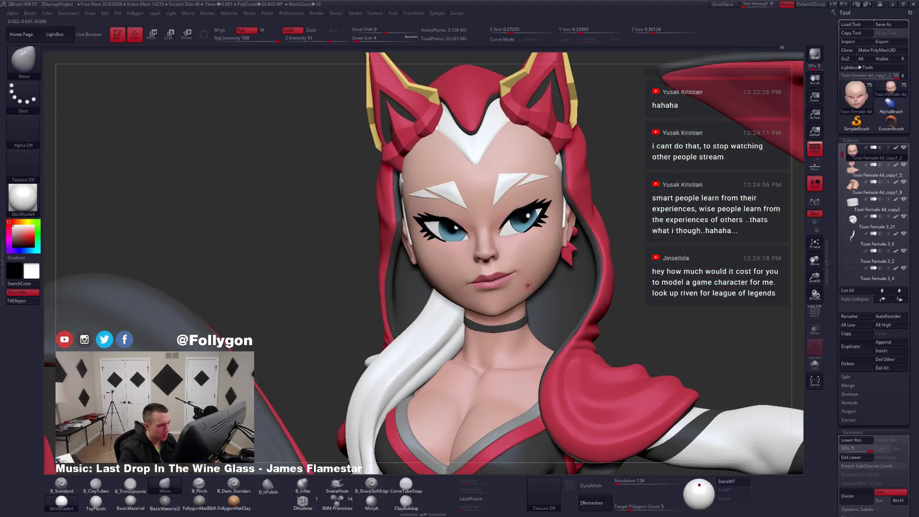
pyautogui.keyDown('ctrl'); pyautogui.moveTo(518, 281); pyautogui.dragTo(468, 296, button='right'); pyautogui.keyUp('ctrl')
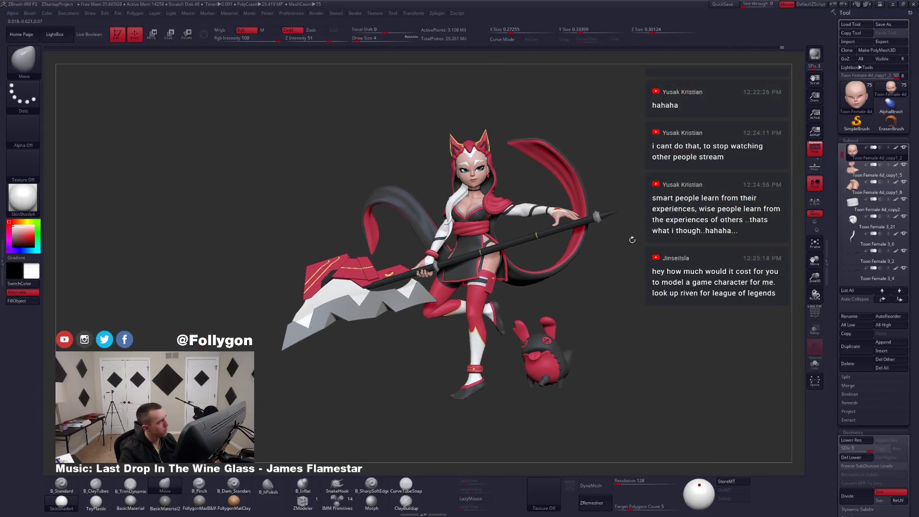
pyautogui.press('space')
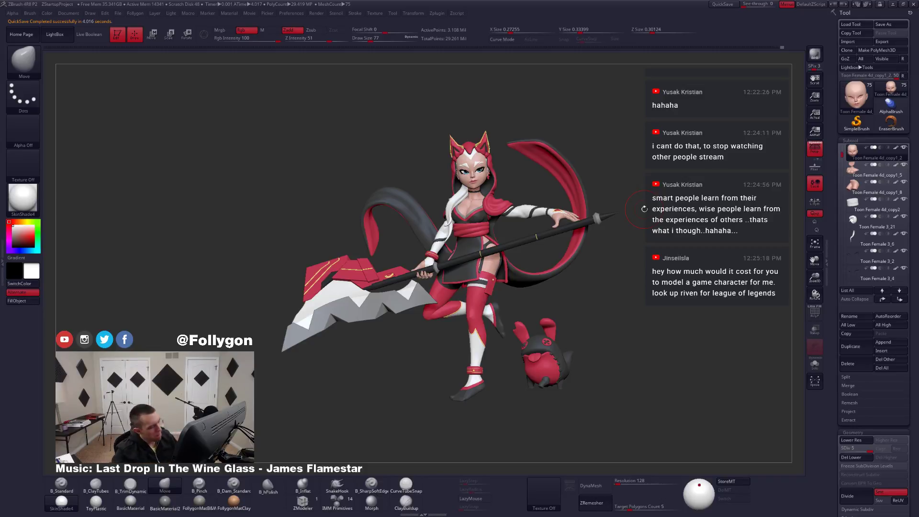
pyautogui.moveTo(644, 209); pyautogui.dragTo(543, 322)
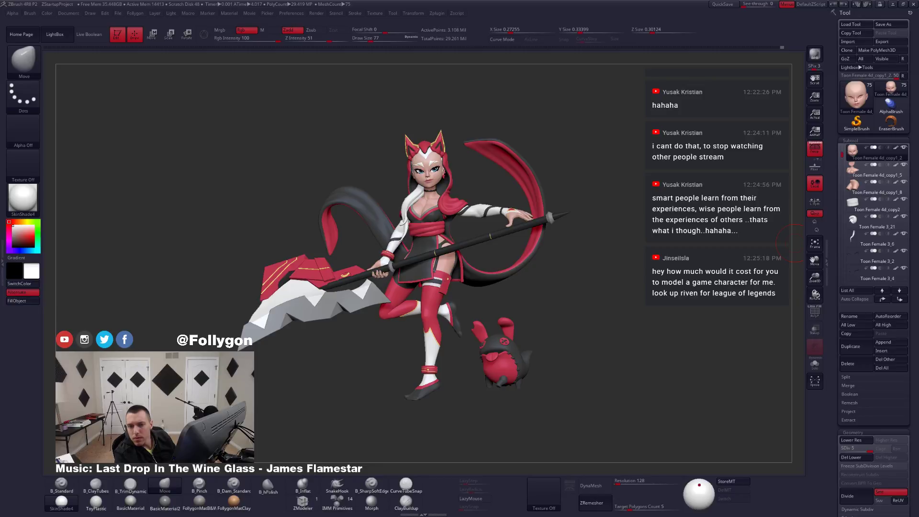
pyautogui.moveTo(569, 279); pyautogui.dragTo(590, 281)
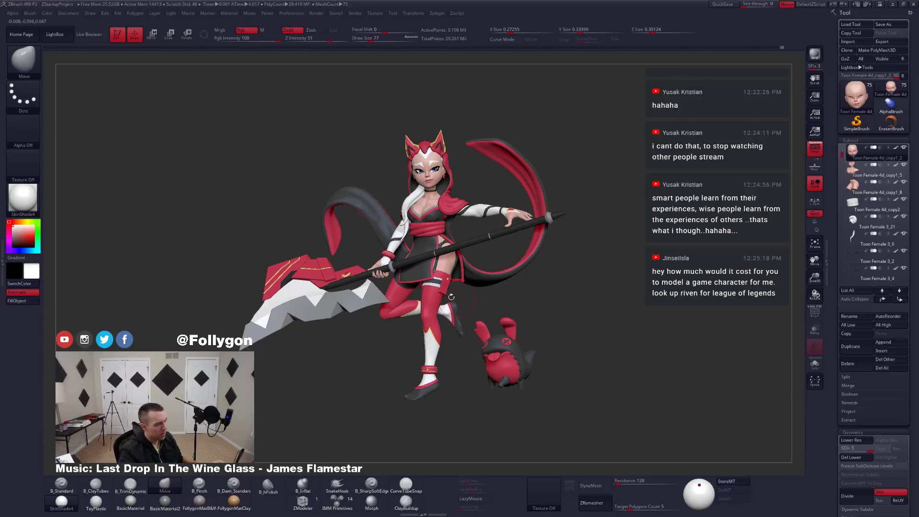
pyautogui.moveTo(425, 304)
pyautogui.mouseDown(button='right')
pyautogui.moveTo(550, 303)
pyautogui.moveTo(425, 304)
pyautogui.mouseUp(button='right')
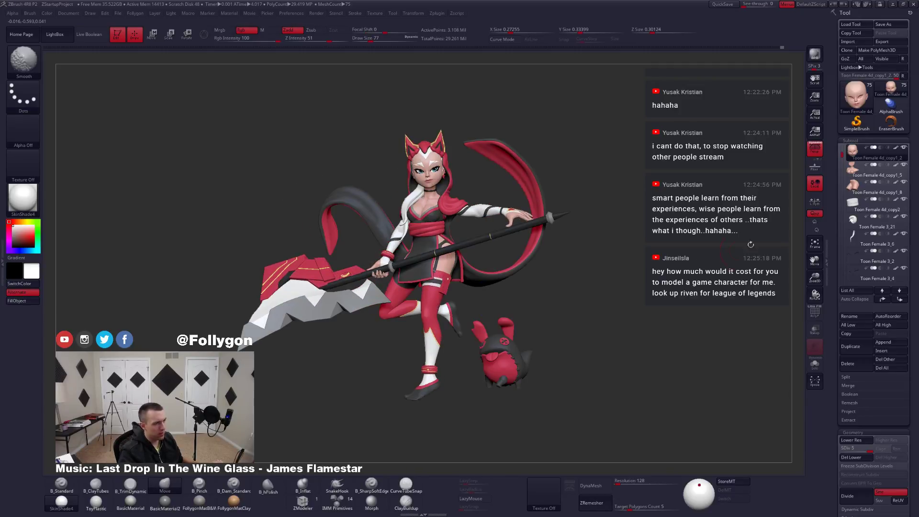
pyautogui.moveTo(858, 109)
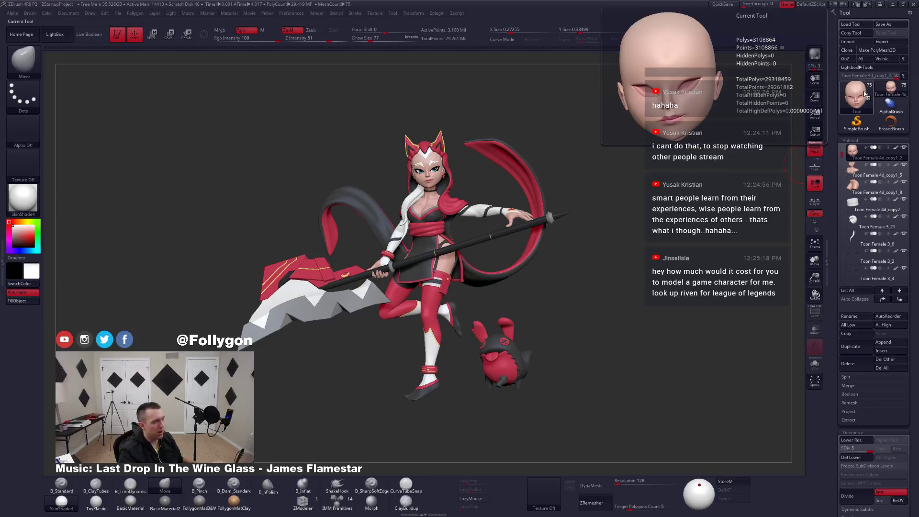
pyautogui.moveTo(330, 300); pyautogui.dragTo(497, 285, button='right')
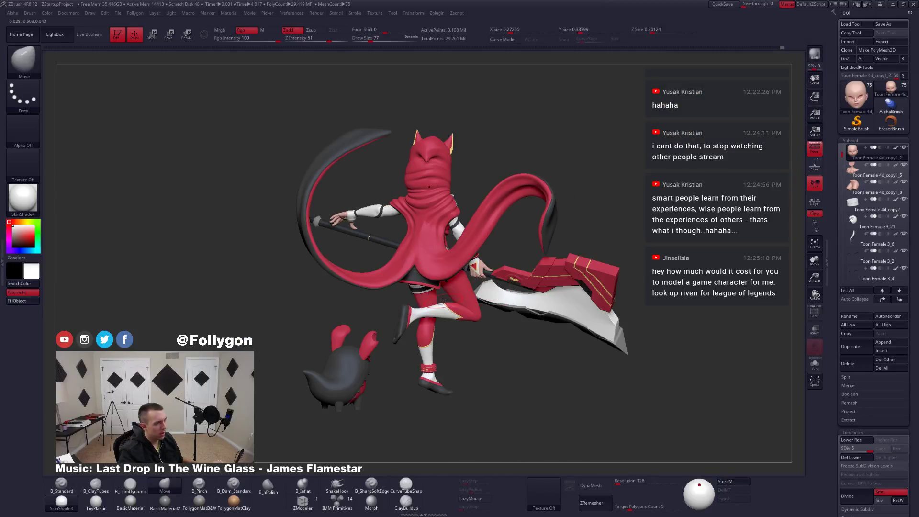
pyautogui.moveTo(443, 301); pyautogui.dragTo(507, 303, button='right')
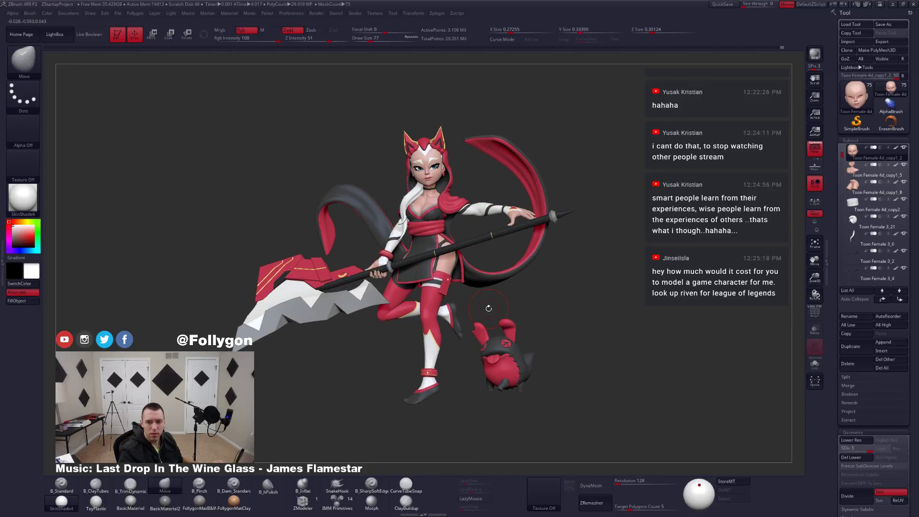
pyautogui.moveTo(457, 310); pyautogui.dragTo(433, 319)
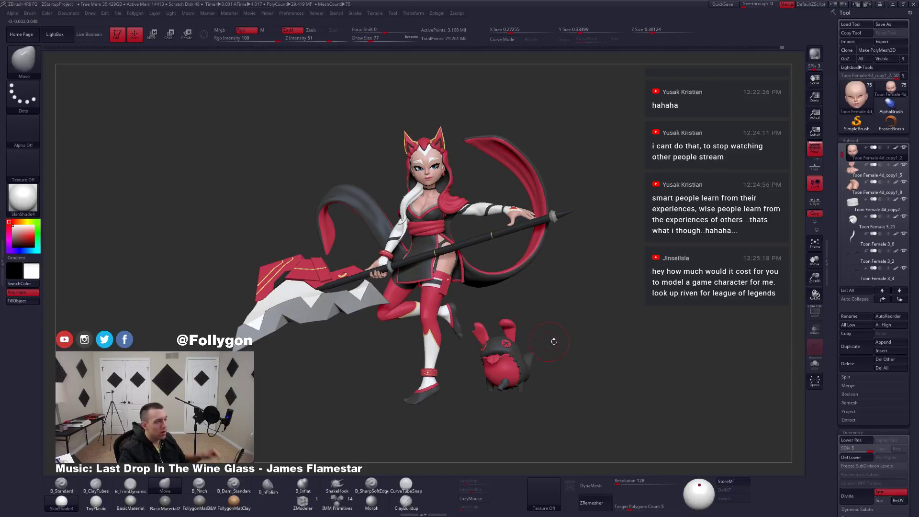
pyautogui.moveTo(630, 312); pyautogui.dragTo(655, 288)
# Switch to Photoshop and paste a screen capture of the full character into a new document.
pyautogui.hotkey('alt', 'Tab')
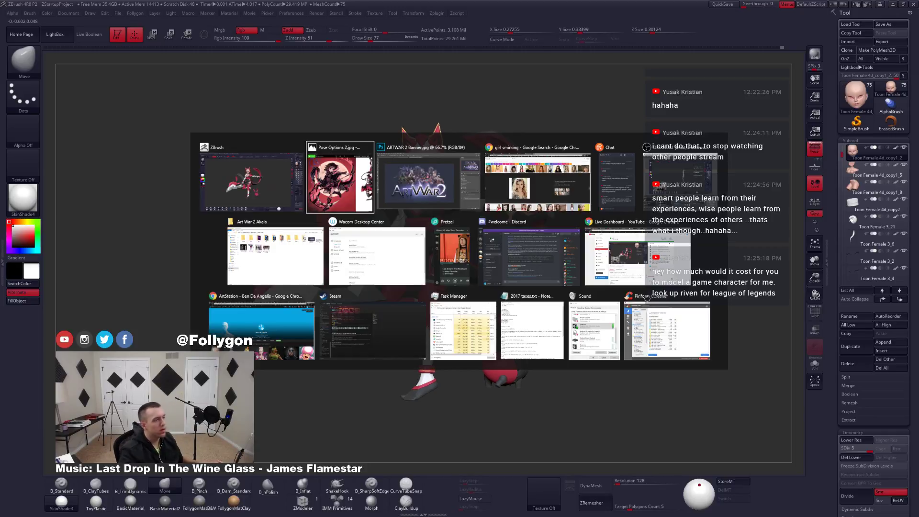
pyautogui.click(298, 195)
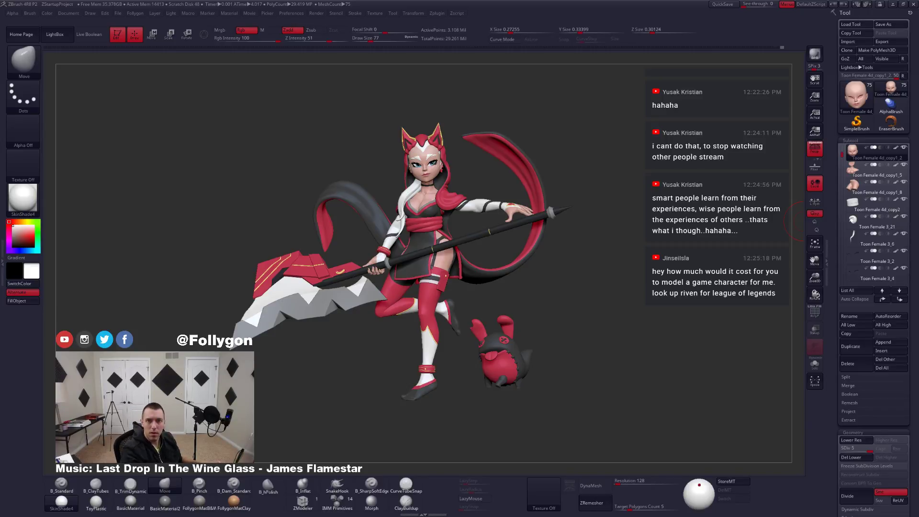
pyautogui.hotkey('ctrl', 'n')
pyautogui.press('Return')
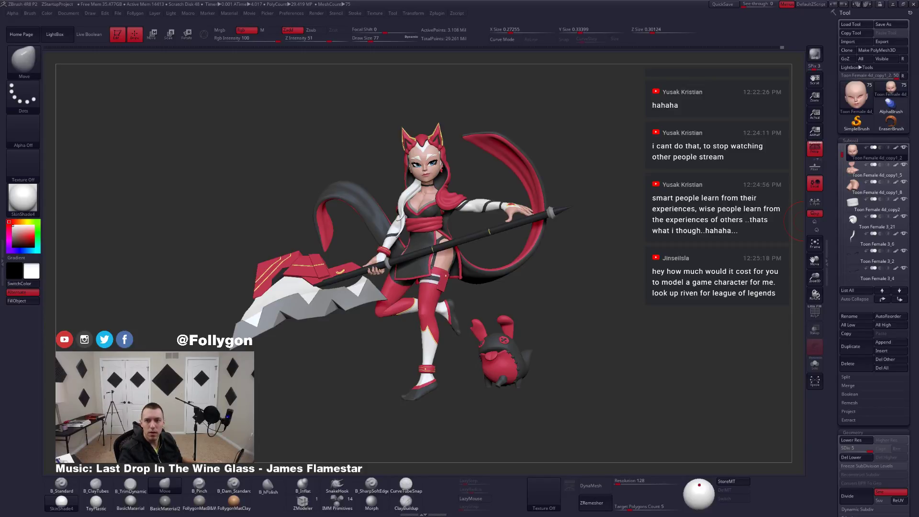
pyautogui.moveTo(918, 4); pyautogui.dragTo(700, 54)
pyautogui.moveTo(719, 51); pyautogui.dragTo(713, 38)
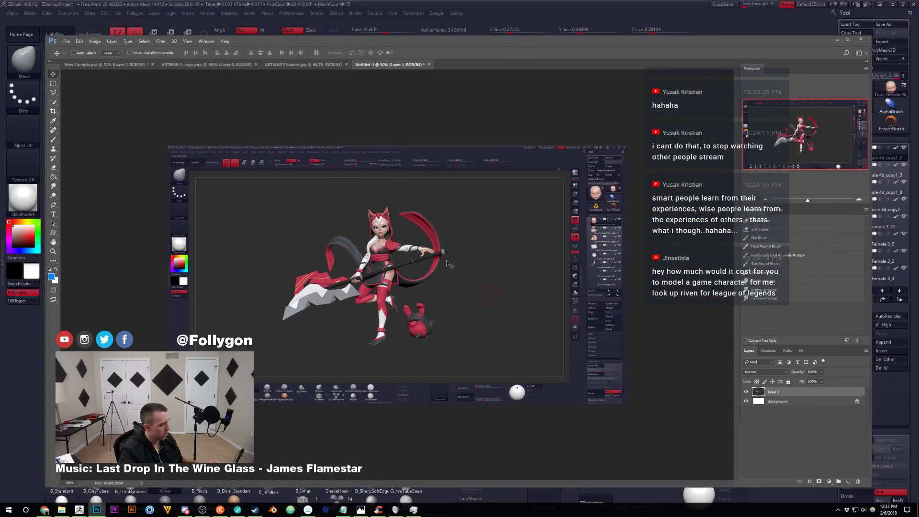
# Crop the pasted capture to a rectangle enclosing the character, her weapon and the small companion creature.
pyautogui.press('m')
pyautogui.moveTo(274, 197); pyautogui.dragTo(464, 358)
pyautogui.press('c')
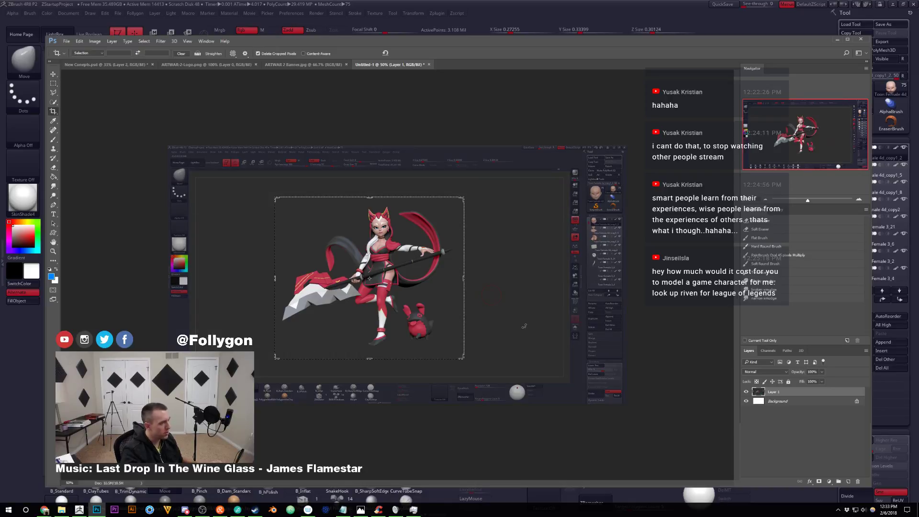
pyautogui.press('Return')
# Flip the cropped character image horizontally, enlarge it, and toggle the last change to compare both versions.
pyautogui.press('v')
pyautogui.hotkey('ctrl', 'f')
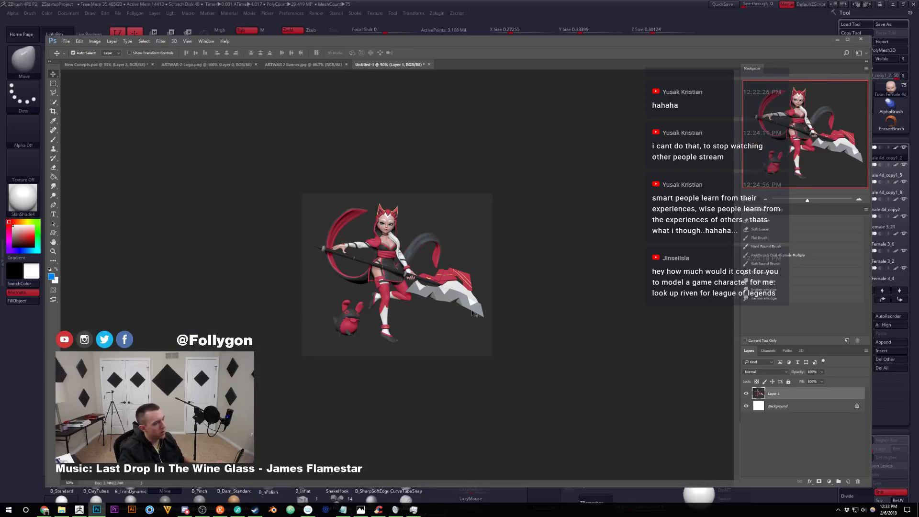
pyautogui.keyDown('ctrl'); pyautogui.moveTo(415, 306); pyautogui.dragTo(454, 309); pyautogui.keyUp('ctrl')
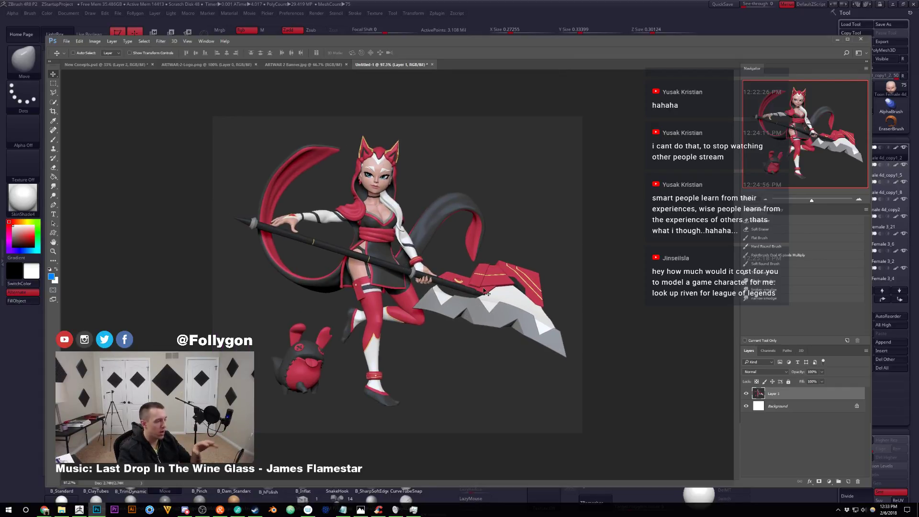
pyautogui.press('ctrl')
pyautogui.hotkey('ctrl', 'z')
pyautogui.hotkey('ctrl', 'z')
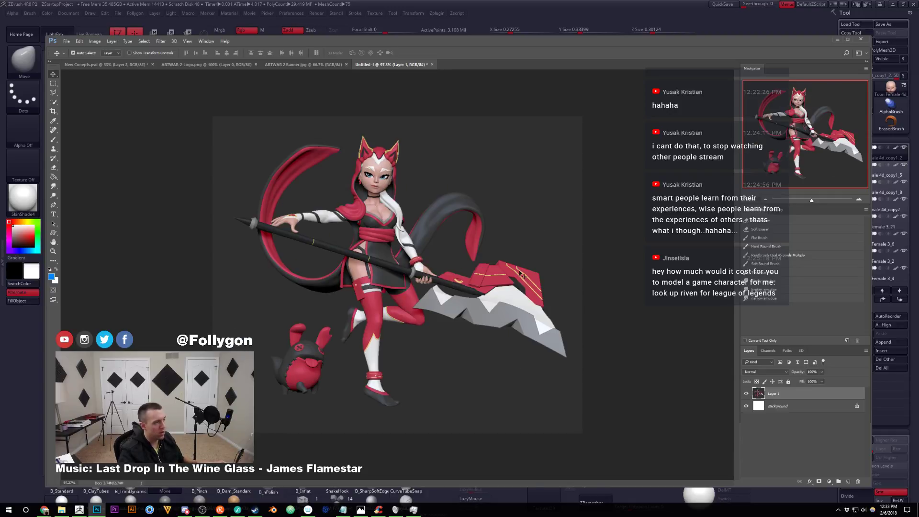
# Preview the cropped character image flipped horizontally, and cancel the transform.
pyautogui.hotkey('ctrl', 't')
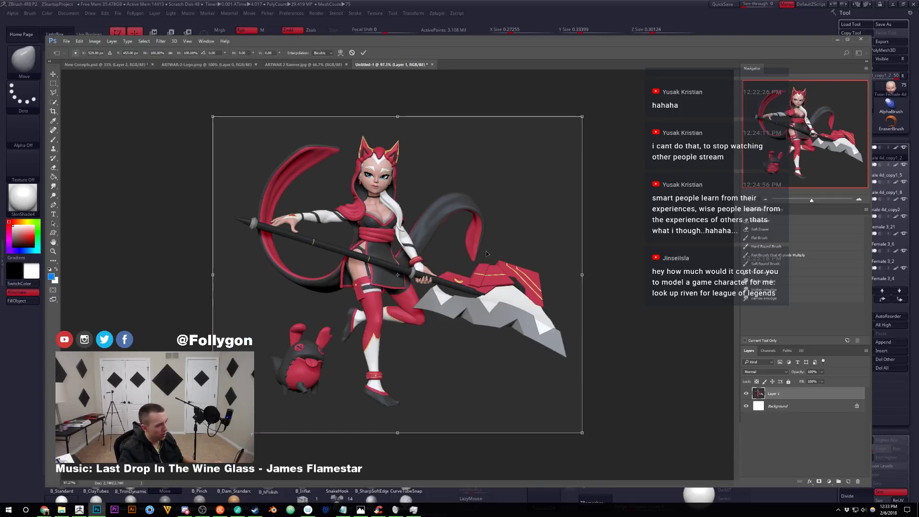
pyautogui.rightClick(447, 250)
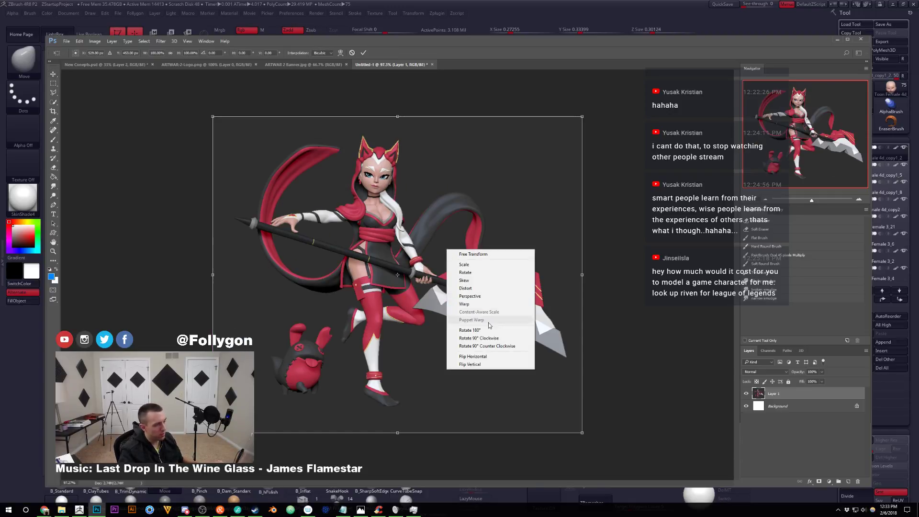
pyautogui.click(473, 356)
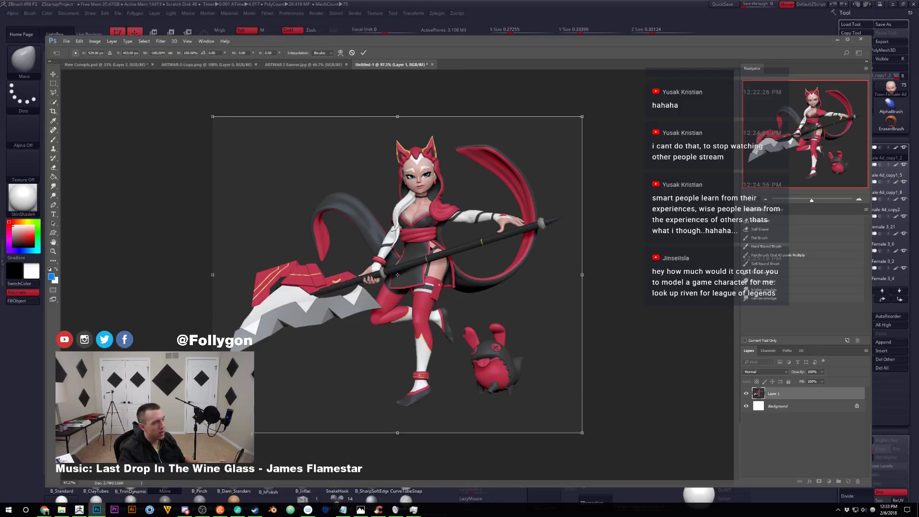
pyautogui.press('Escape')
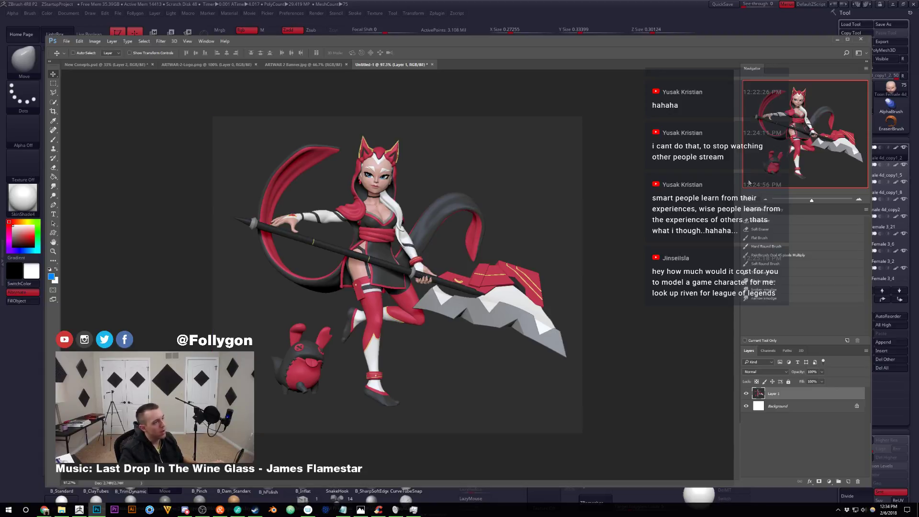
# Close the untitled capture document without saving and switch back to ZBrush with the Photoshop window out of the way.
pyautogui.click(431, 64)
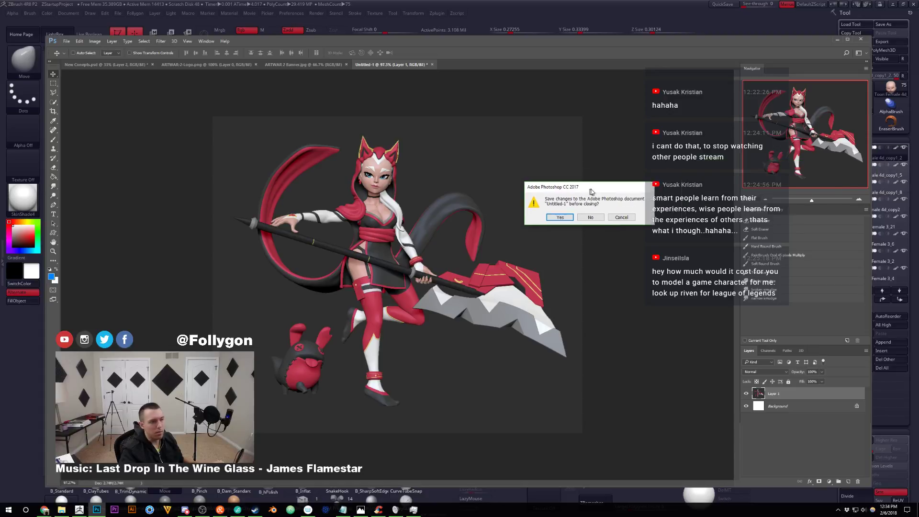
pyautogui.press('n')
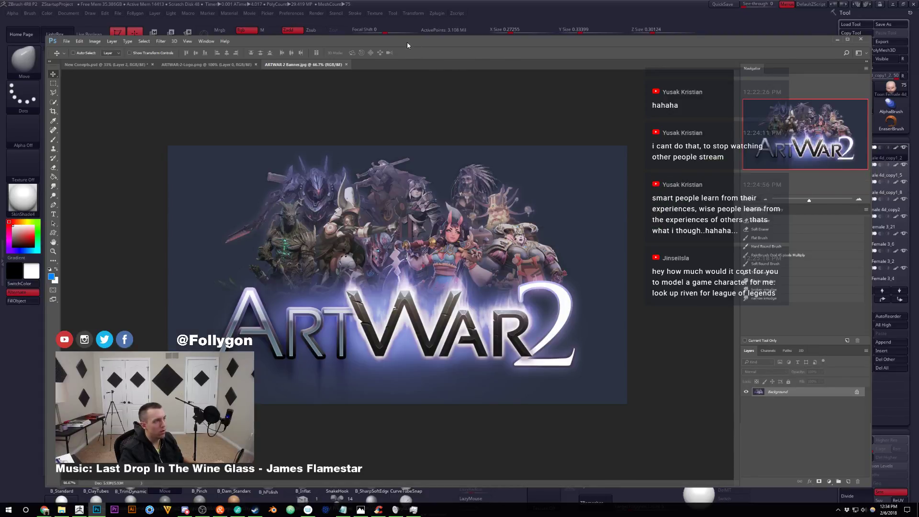
pyautogui.moveTo(407, 42); pyautogui.dragTo(918, 71)
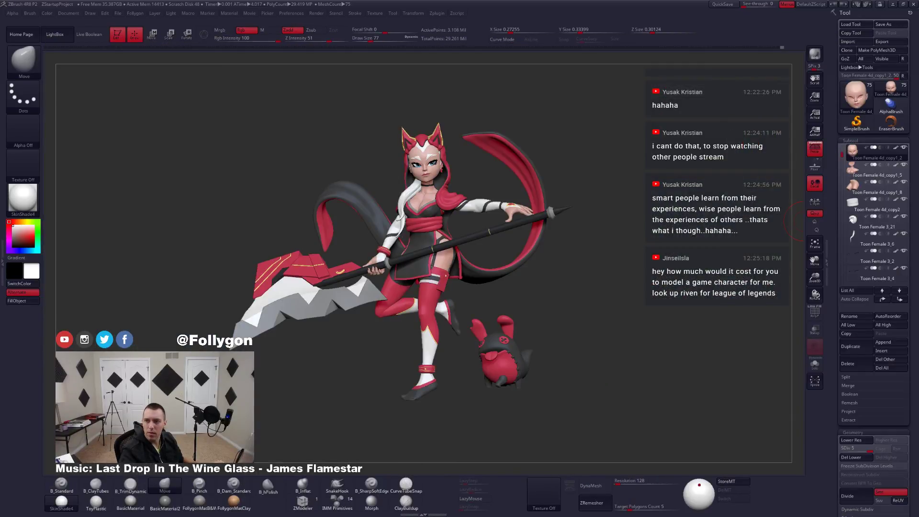
pyautogui.hotkey('alt', 'Tab')
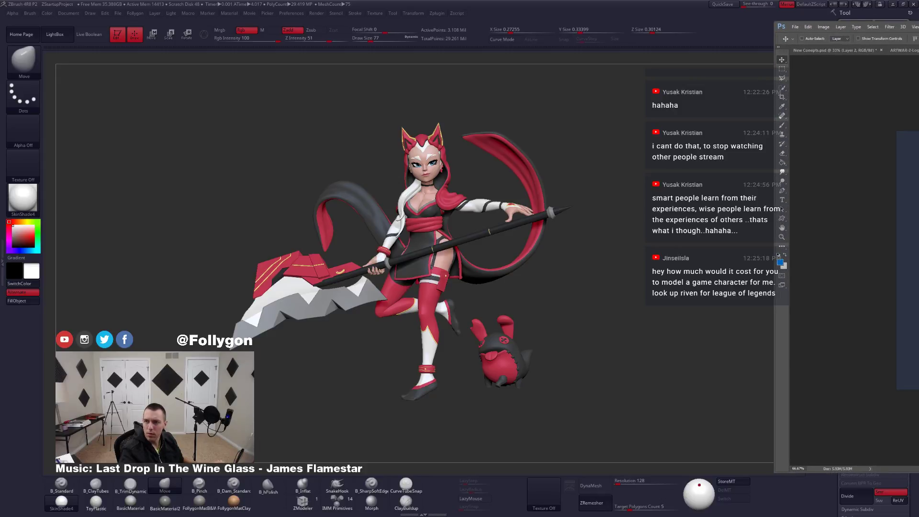
pyautogui.hotkey('alt', 'Tab')
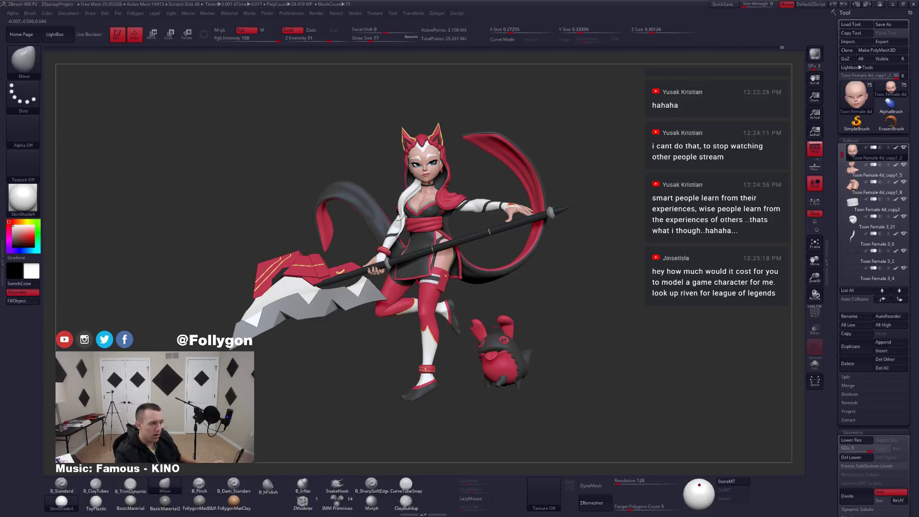
# Hide everything except the small companion creature, select its body and frame it in the view.
pyautogui.keyDown('alt'); pyautogui.click(488, 343); pyautogui.keyUp('alt')
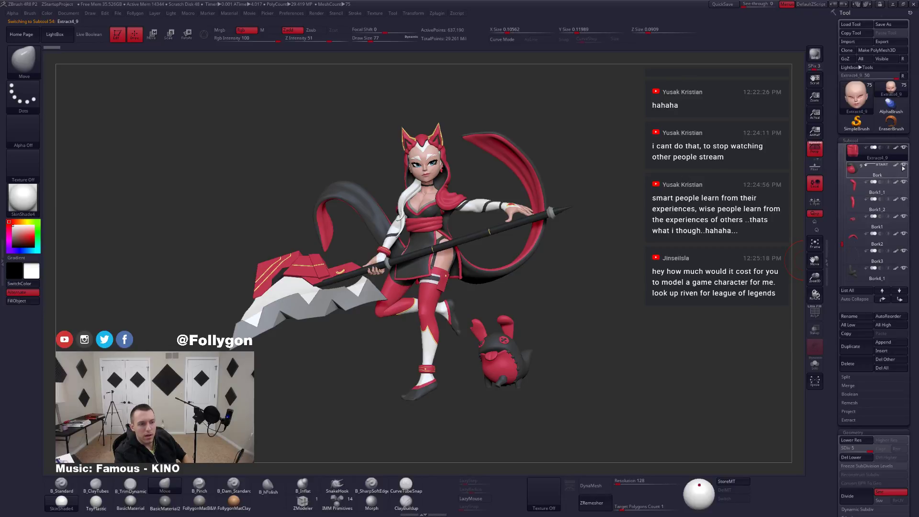
pyautogui.moveTo(907, 167)
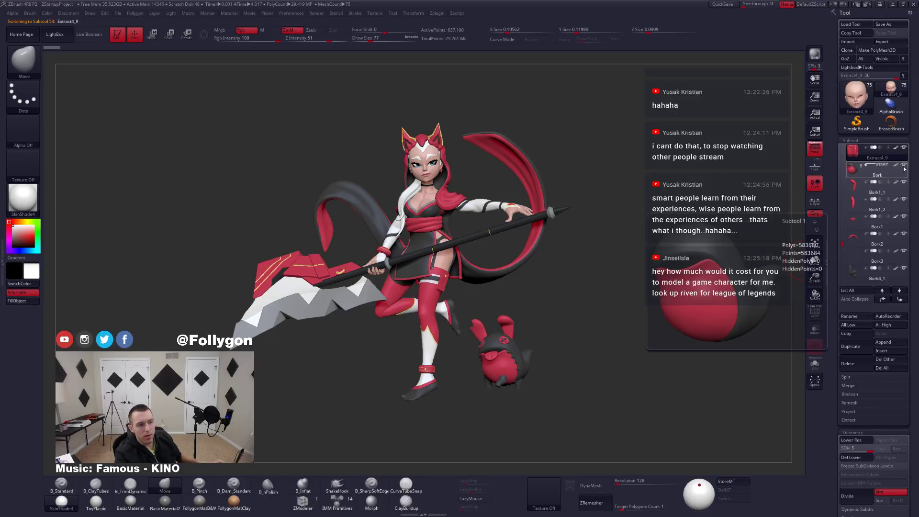
pyautogui.keyDown('shift'); pyautogui.click(903, 148); pyautogui.keyUp('shift')
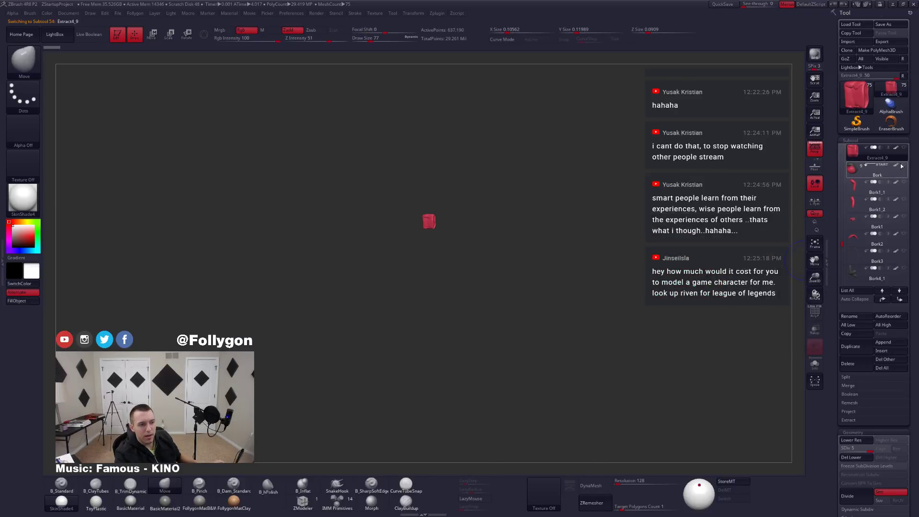
pyautogui.keyDown('shift'); pyautogui.click(903, 164); pyautogui.keyUp('shift')
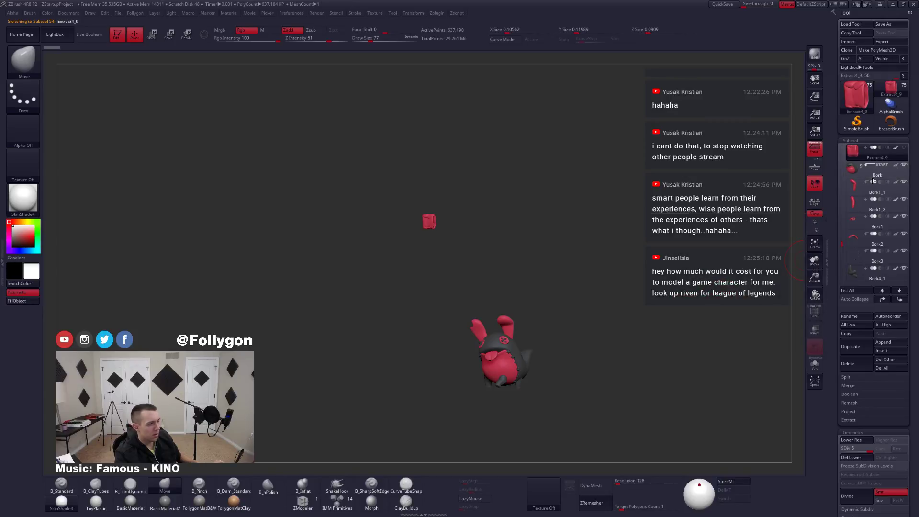
pyautogui.keyDown('alt'); pyautogui.click(496, 340); pyautogui.keyUp('alt')
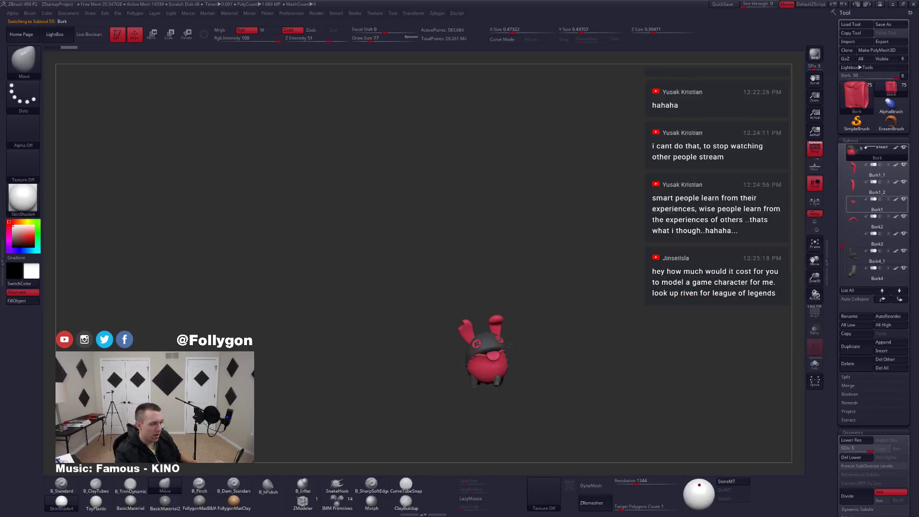
pyautogui.press('f')
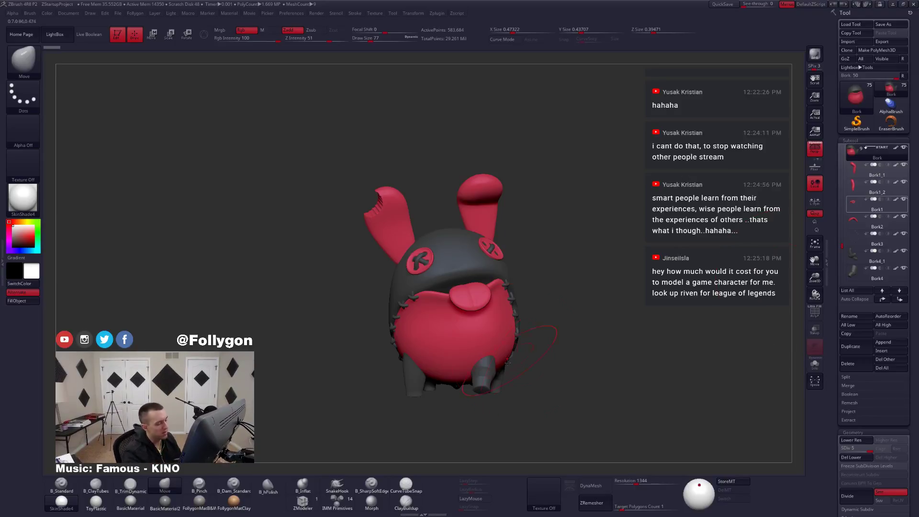
# Set the brush's draw size to 41 and make the creature's legs the active subtool.
pyautogui.press('space')
pyautogui.moveTo(512, 376); pyautogui.dragTo(505, 376)
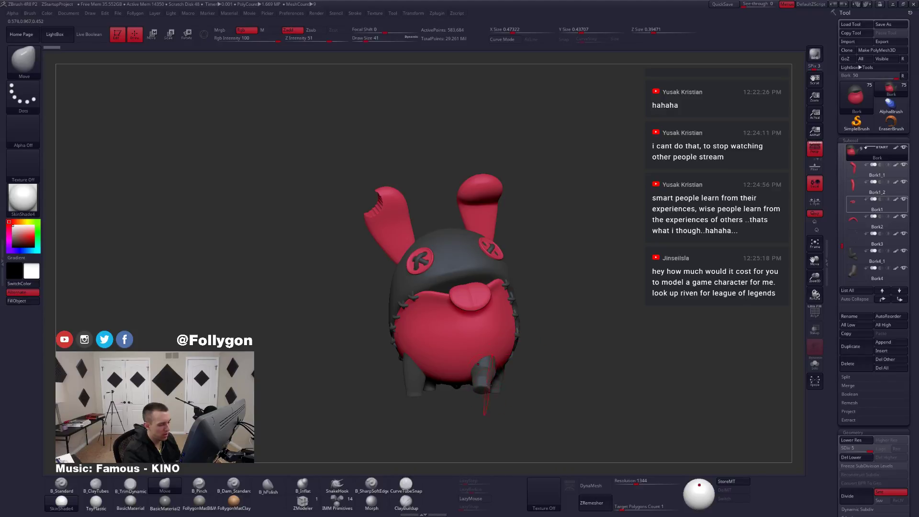
pyautogui.moveTo(477, 365)
pyautogui.mouseDown(button='right')
pyautogui.moveTo(512, 383)
pyautogui.moveTo(496, 385)
pyautogui.moveTo(511, 400)
pyautogui.moveTo(478, 396)
pyautogui.mouseUp(button='right')
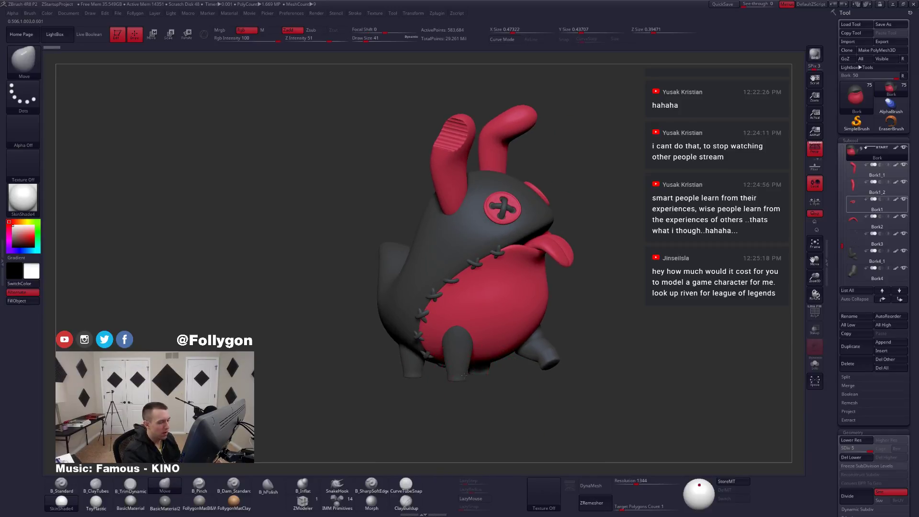
pyautogui.moveTo(466, 383); pyautogui.dragTo(487, 386, button='right')
pyautogui.hotkey('shift', 'f')
pyautogui.hotkey('shift', 'f')
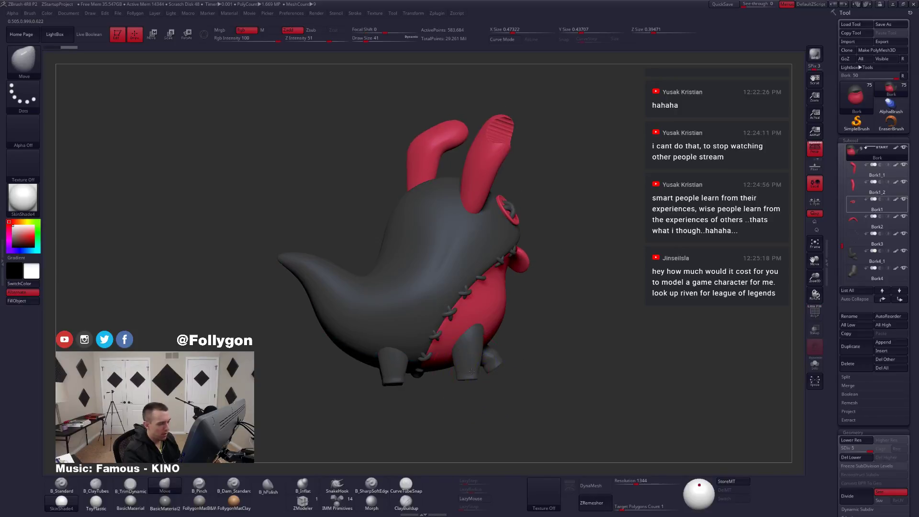
pyautogui.keyDown('alt'); pyautogui.click(471, 371); pyautogui.keyUp('alt')
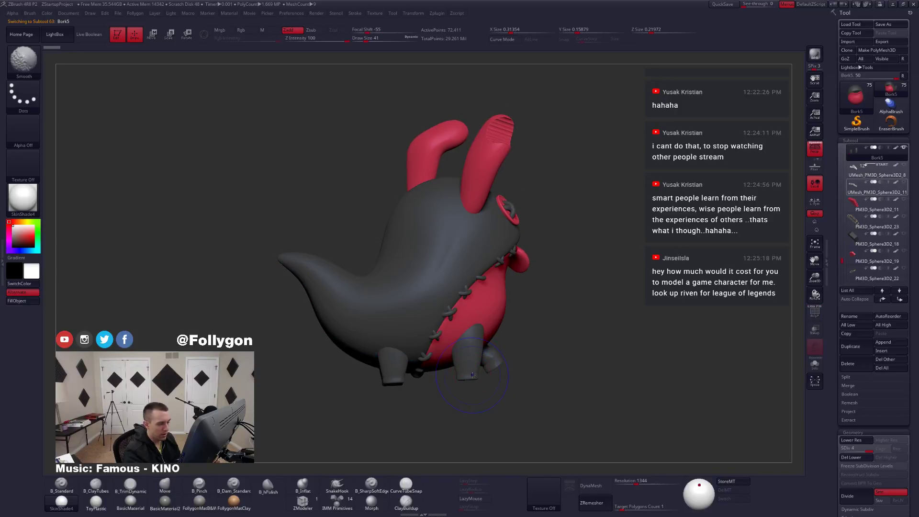
pyautogui.moveTo(471, 383); pyautogui.dragTo(465, 381, button='right')
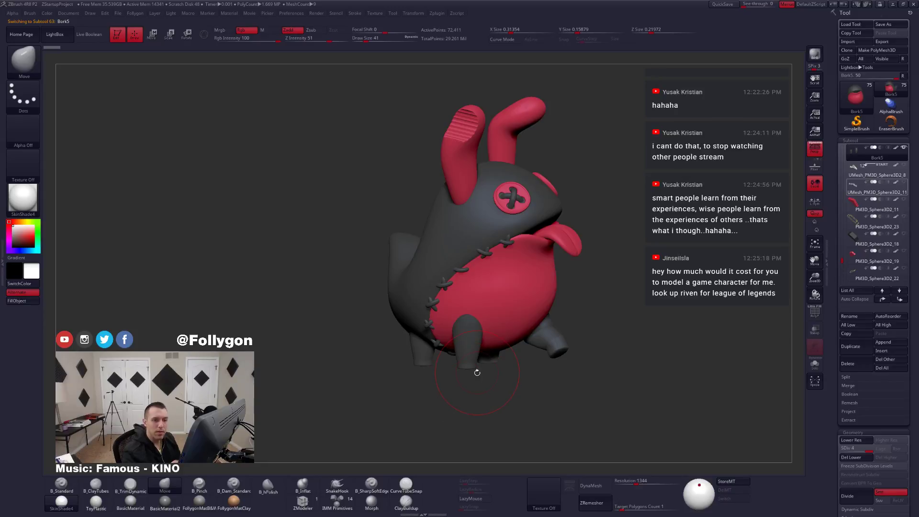
# Duplicate the creature's legs, hide the original set, and drop the isolated copy to its lowest subdivision level.
pyautogui.click(851, 346)
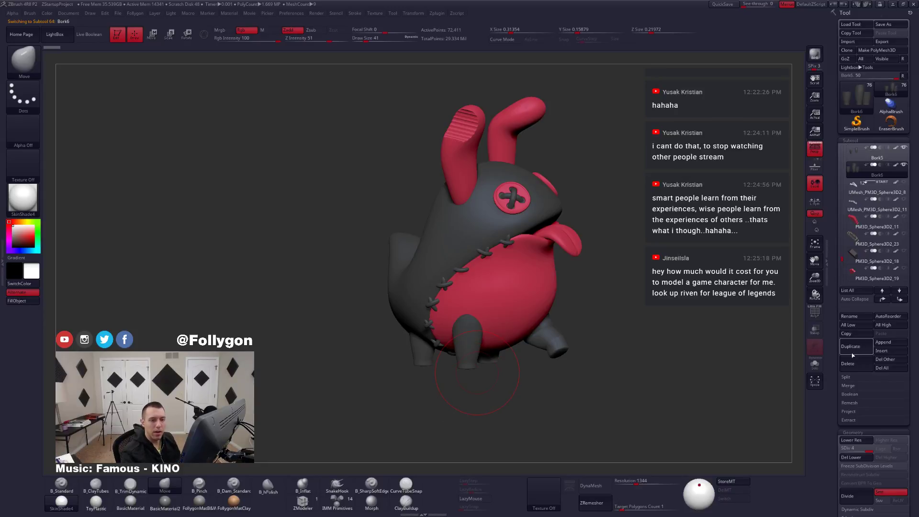
pyautogui.click(902, 148)
pyautogui.click(814, 365)
pyautogui.moveTo(469, 383); pyautogui.dragTo(475, 342, button='right')
pyautogui.hotkey('shift', 'd')
pyautogui.hotkey('shift', 'd')
pyautogui.hotkey('shift', 'd')
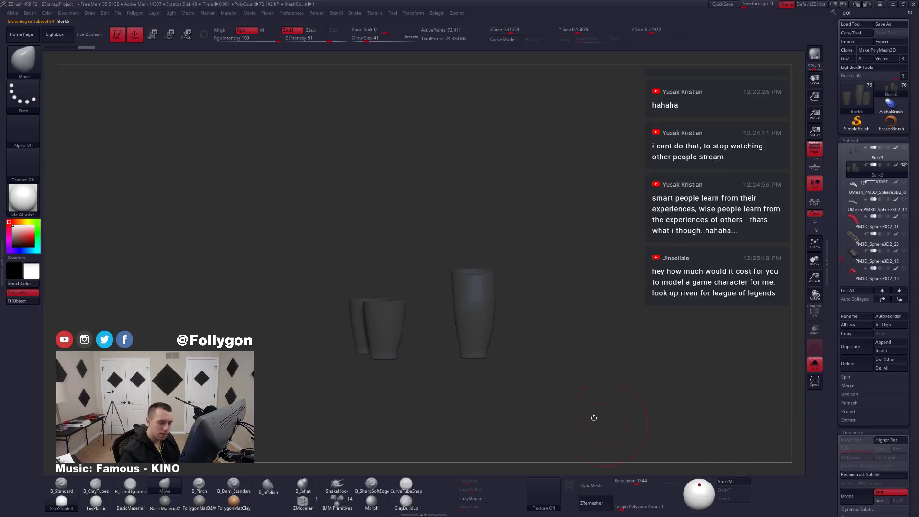
# Reduce the duplicate to the single taller leg by deleting the other hidden legs, and close its open holes.
pyautogui.moveTo(445, 248)
pyautogui.keyDown('ctrl'); pyautogui.keyDown('shift'); pyautogui.mouseDown()
pyautogui.moveTo(557, 261)
pyautogui.moveTo(554, 252)
pyautogui.mouseUp(); pyautogui.keyUp('shift'); pyautogui.keyUp('ctrl')
pyautogui.press('space')
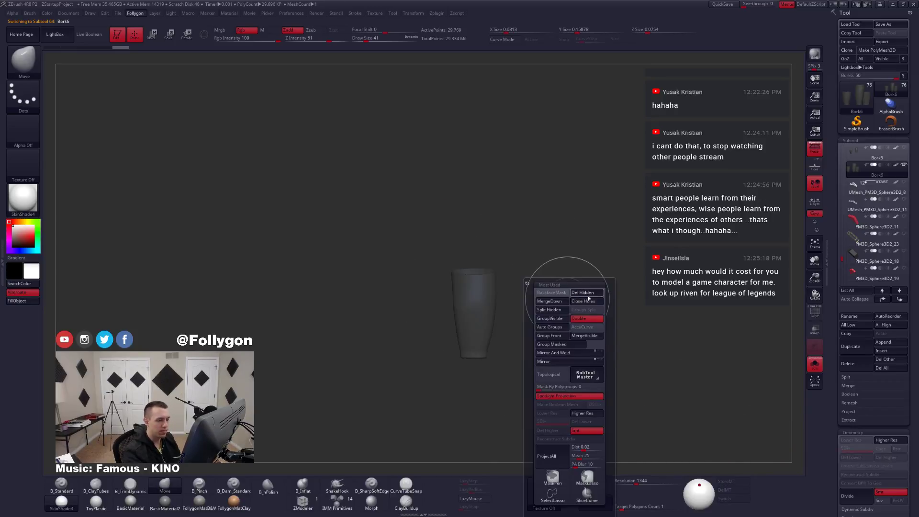
pyautogui.click(588, 296)
pyautogui.click(588, 304)
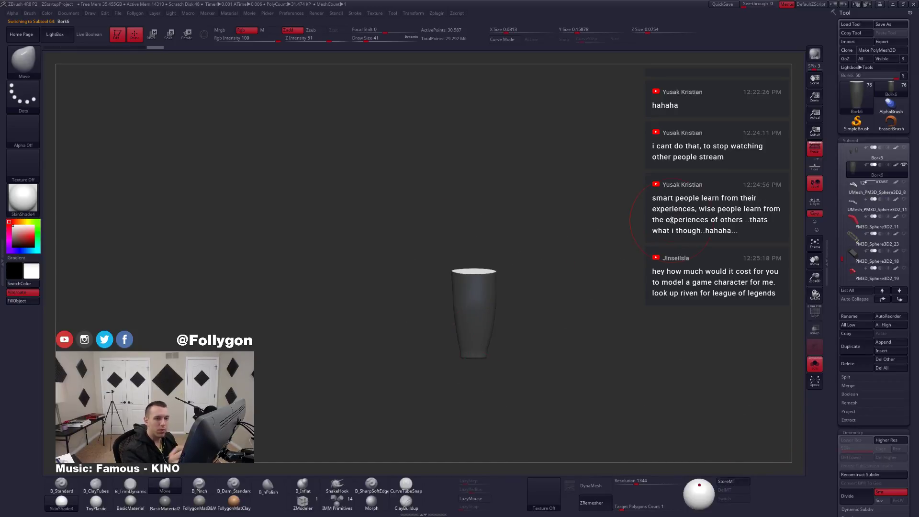
# Turn off the leg's polypaint and give it the grey Follygon material, viewed together with the rest of the creature.
pyautogui.click(895, 165)
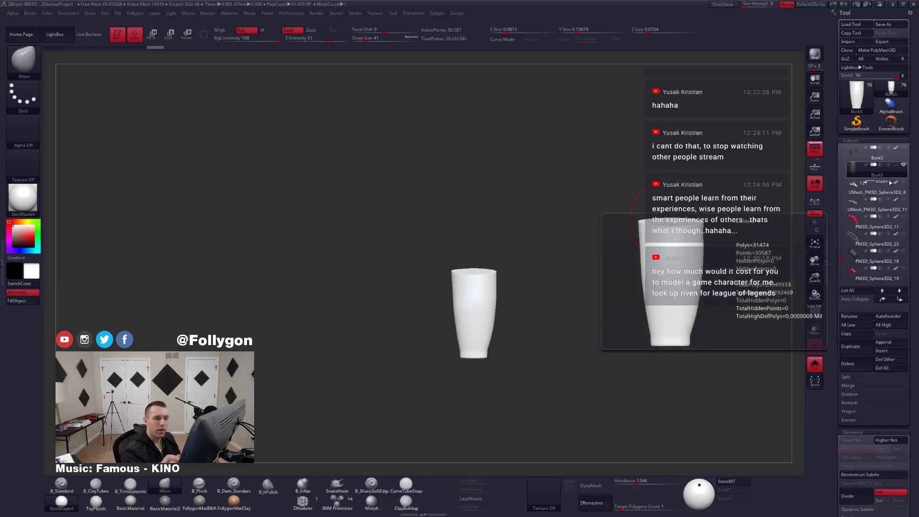
pyautogui.click(199, 502)
pyautogui.moveTo(422, 388)
pyautogui.mouseDown()
pyautogui.moveTo(499, 340)
pyautogui.moveTo(489, 399)
pyautogui.moveTo(491, 359)
pyautogui.mouseUp()
pyautogui.hotkey('shift', 's')
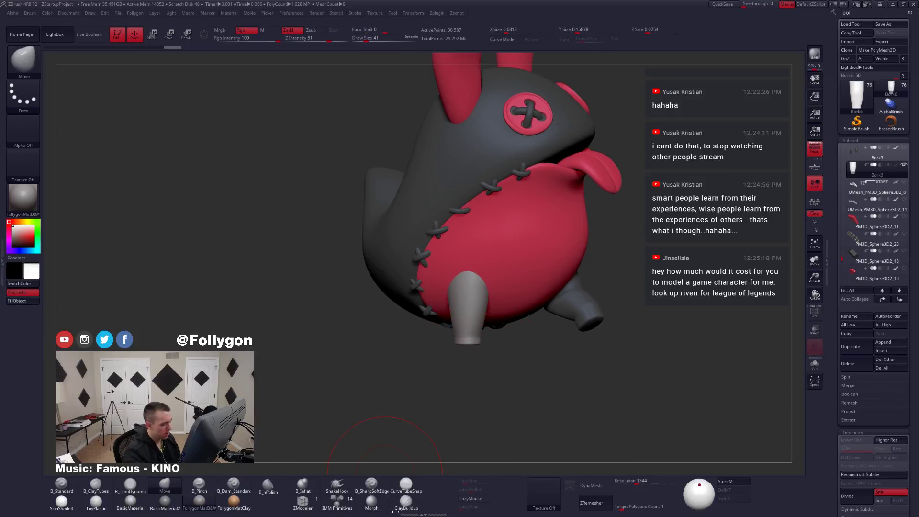
# Duplicate the single leg and insert a sphere from IMM Primitives at the end of the copy.
pyautogui.click(336, 500)
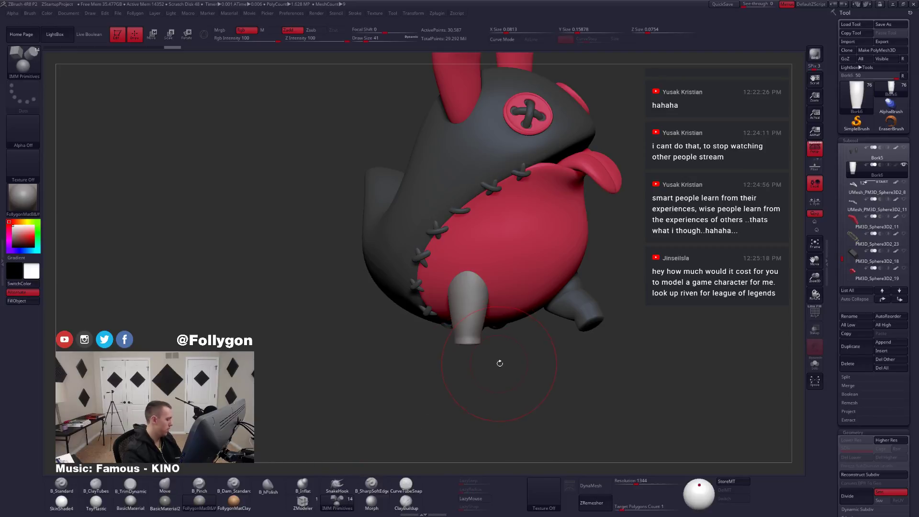
pyautogui.press('m')
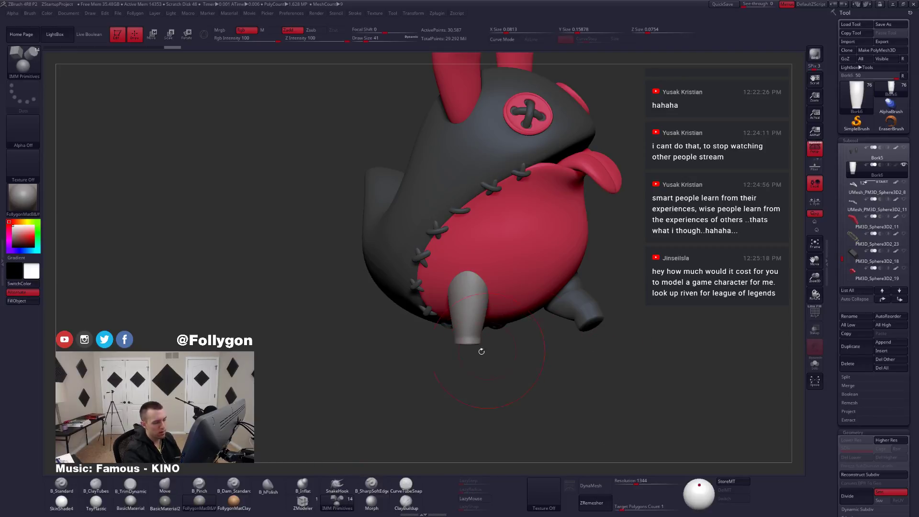
pyautogui.click(852, 346)
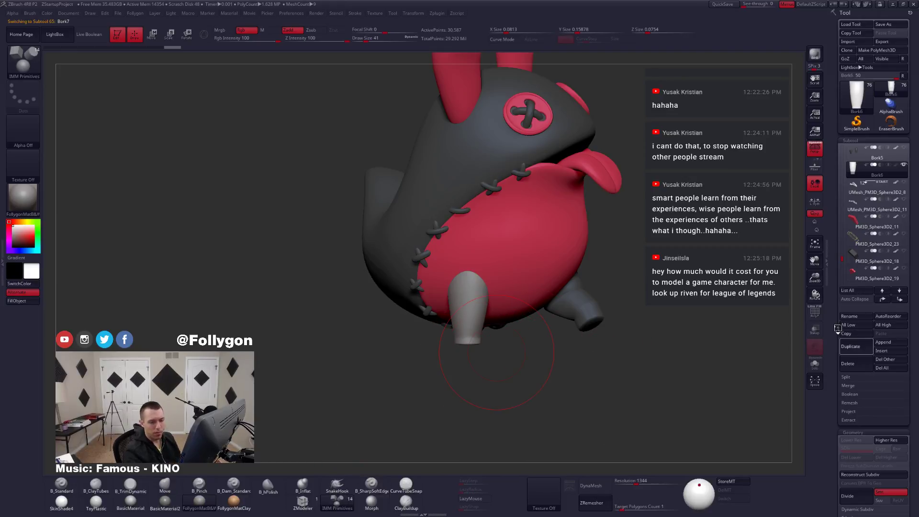
pyautogui.moveTo(479, 362); pyautogui.dragTo(467, 296)
pyautogui.moveTo(467, 295); pyautogui.dragTo(467, 360, button='right')
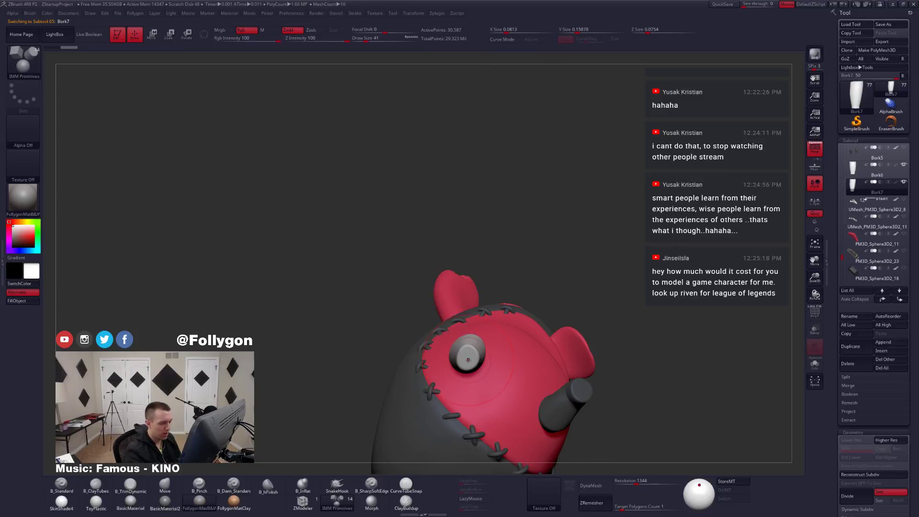
pyautogui.moveTo(469, 371); pyautogui.dragTo(470, 380)
pyautogui.moveTo(470, 380)
pyautogui.mouseDown(button='right')
pyautogui.moveTo(467, 445)
pyautogui.moveTo(480, 376)
pyautogui.mouseUp(button='right')
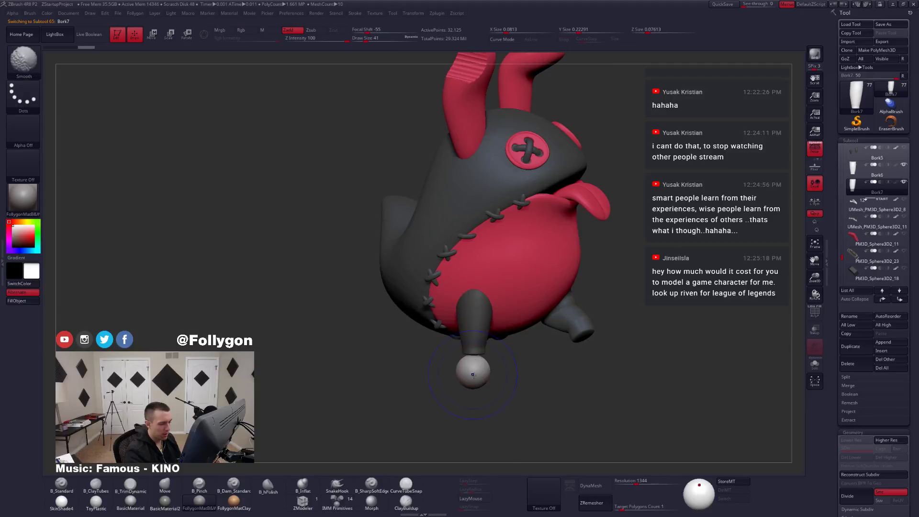
# Isolate the inserted sphere and delete the hidden leg geometry from its subtool.
pyautogui.hotkey('shift', 'f')
pyautogui.keyDown('ctrl'); pyautogui.keyDown('shift'); pyautogui.click(475, 382); pyautogui.keyUp('shift'); pyautogui.keyUp('ctrl')
pyautogui.keyDown('ctrl'); pyautogui.keyDown('shift'); pyautogui.click(478, 378); pyautogui.keyUp('shift'); pyautogui.keyUp('ctrl')
pyautogui.moveTo(478, 380)
pyautogui.keyDown('ctrl'); pyautogui.keyDown('shift'); pyautogui.mouseDown()
pyautogui.moveTo(507, 377)
pyautogui.moveTo(479, 385)
pyautogui.moveTo(479, 434)
pyautogui.mouseUp(); pyautogui.keyUp('shift'); pyautogui.keyUp('ctrl')
pyautogui.press('space')
pyautogui.click(566, 297)
# Move the sphere up against the lower end of the creature's leg.
pyautogui.press('w')
pyautogui.moveTo(479, 397); pyautogui.dragTo(479, 382)
pyautogui.keyDown('shift'); pyautogui.moveTo(480, 357); pyautogui.dragTo(513, 362, button='right'); pyautogui.keyUp('shift')
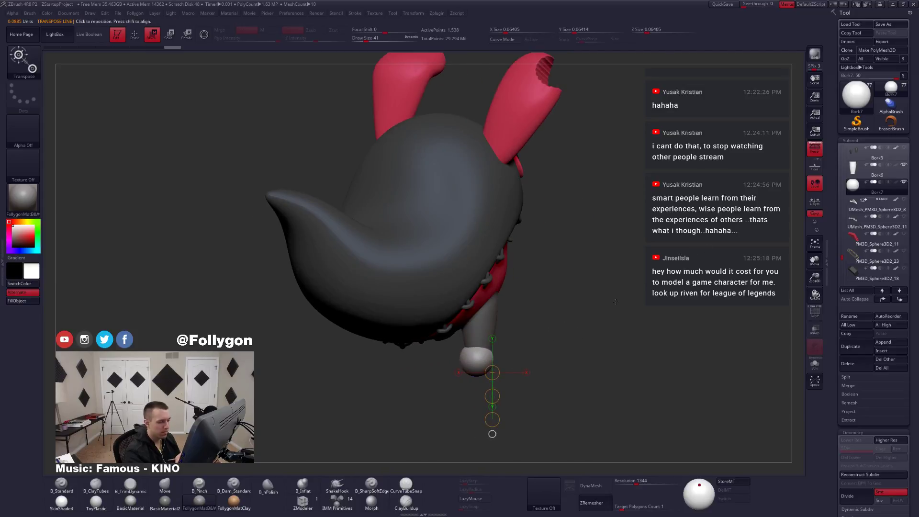
# Stretch the sphere into an elongated foot with the Move brush and turn off perspective.
pyautogui.moveTo(615, 301); pyautogui.dragTo(525, 331)
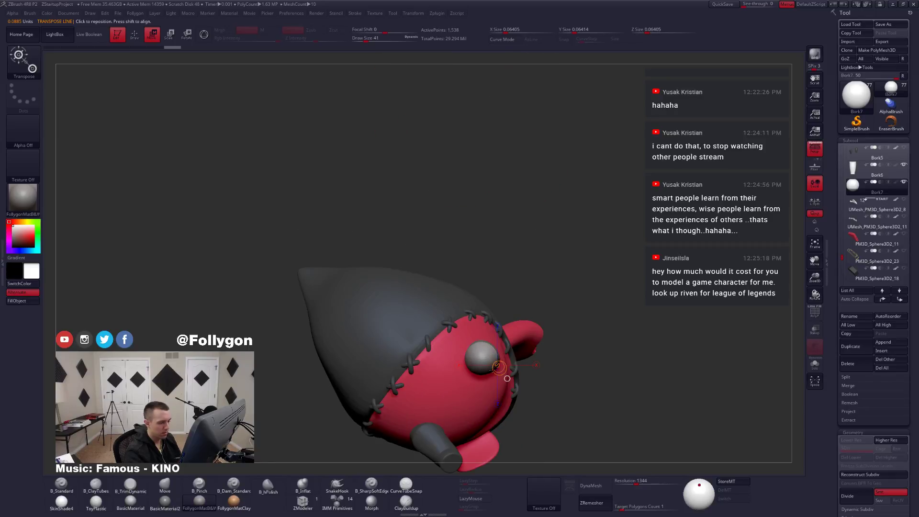
pyautogui.press('q')
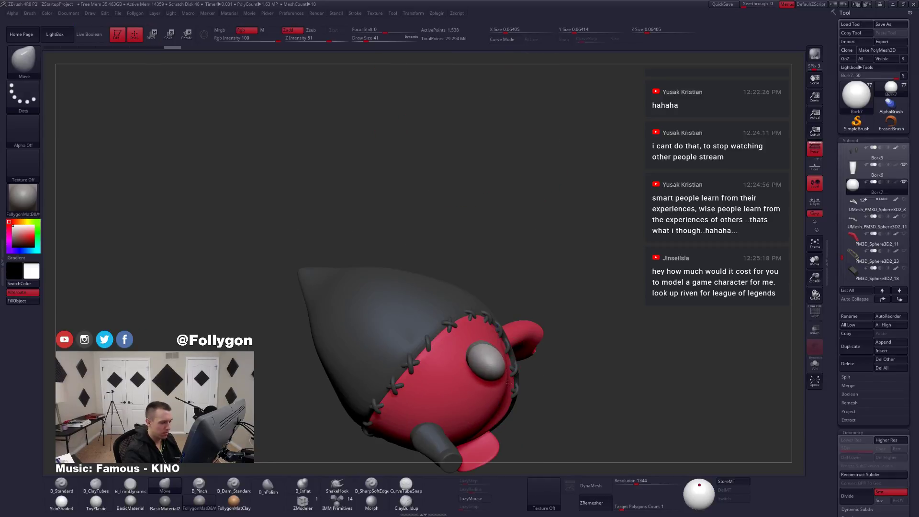
pyautogui.moveTo(509, 381); pyautogui.dragTo(498, 396, button='right')
pyautogui.click(813, 148)
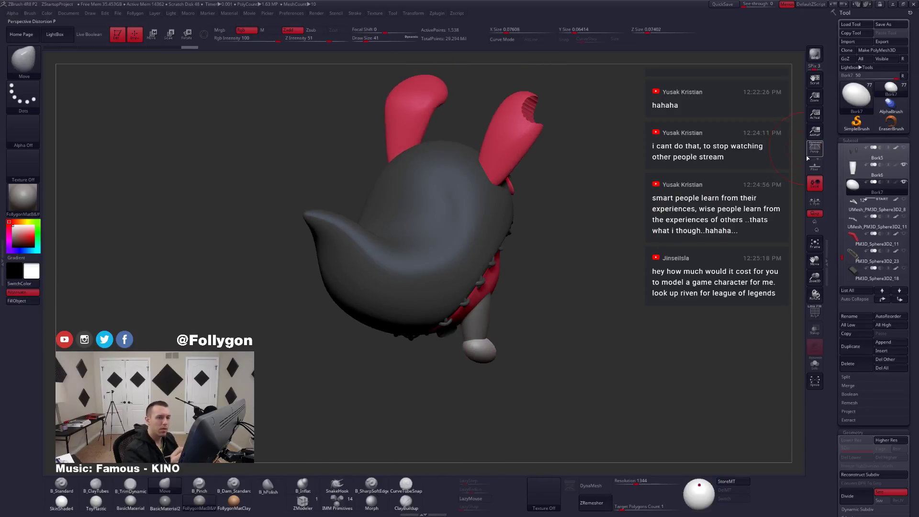
# Undo the last foot edit and flatten the sphere vertically with a transpose line at the end of the creature's leg.
pyautogui.hotkey('ctrl', 'z')
pyautogui.moveTo(541, 382)
pyautogui.mouseDown()
pyautogui.moveTo(541, 332)
pyautogui.moveTo(497, 338)
pyautogui.moveTo(508, 372)
pyautogui.moveTo(551, 406)
pyautogui.mouseUp()
pyautogui.press('w')
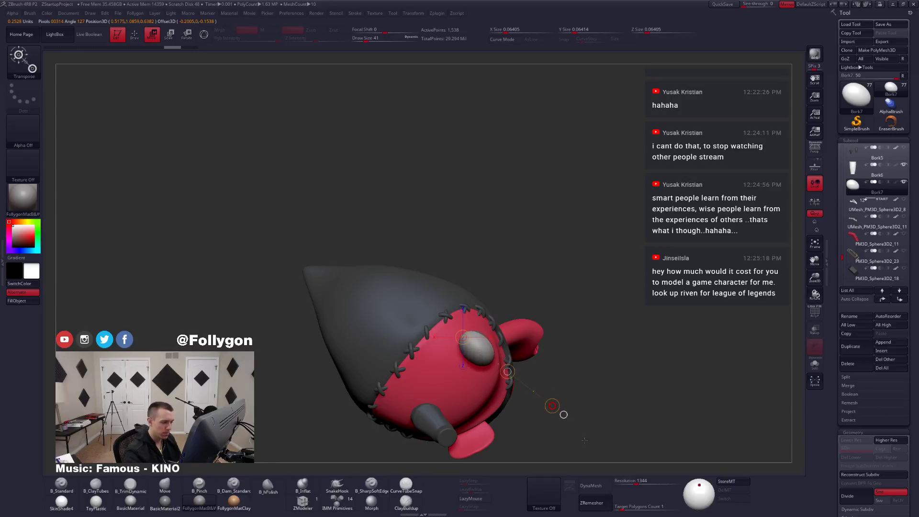
pyautogui.moveTo(567, 378)
pyautogui.mouseDown()
pyautogui.moveTo(554, 425)
pyautogui.moveTo(497, 421)
pyautogui.moveTo(486, 358)
pyautogui.moveTo(500, 380)
pyautogui.moveTo(501, 414)
pyautogui.mouseUp()
pyautogui.press('q')
pyautogui.press('w')
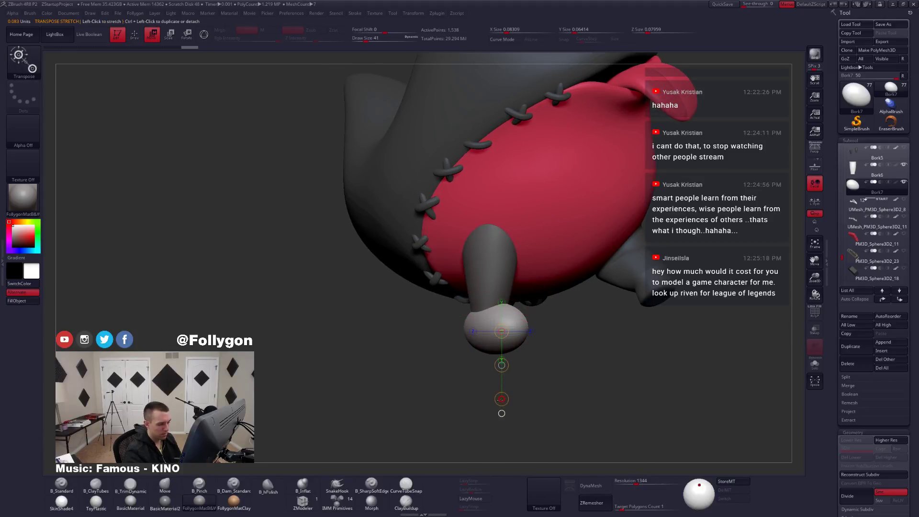
pyautogui.moveTo(502, 380); pyautogui.dragTo(501, 366)
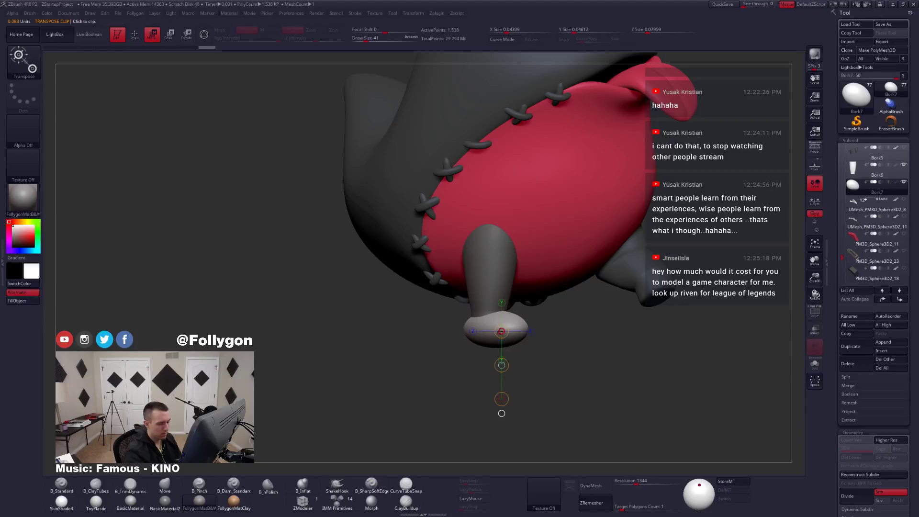
# Rotate the flattened foot sphere slightly beneath the end of the creature's leg.
pyautogui.press('q')
pyautogui.moveTo(564, 364)
pyautogui.mouseDown()
pyautogui.moveTo(500, 353)
pyautogui.moveTo(526, 285)
pyautogui.mouseUp()
pyautogui.keyDown('alt'); pyautogui.moveTo(505, 356); pyautogui.dragTo(486, 316, button='right'); pyautogui.keyUp('alt')
pyautogui.press('r')
pyautogui.moveTo(486, 341)
pyautogui.mouseDown()
pyautogui.moveTo(568, 260)
pyautogui.moveTo(561, 248)
pyautogui.moveTo(498, 408)
pyautogui.moveTo(483, 391)
pyautogui.moveTo(510, 373)
pyautogui.mouseUp()
pyautogui.press('q')
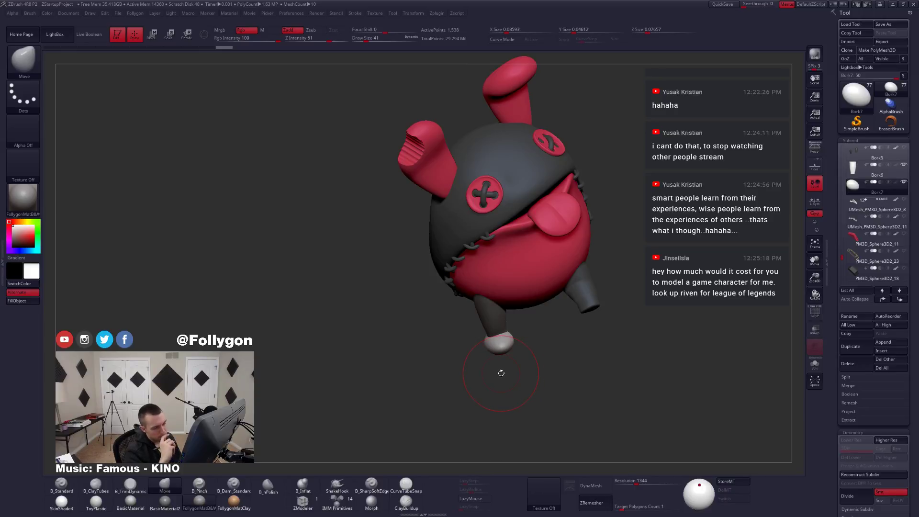
# Delete the foot sphere's subtool and make the leg the active subtool.
pyautogui.click(848, 363)
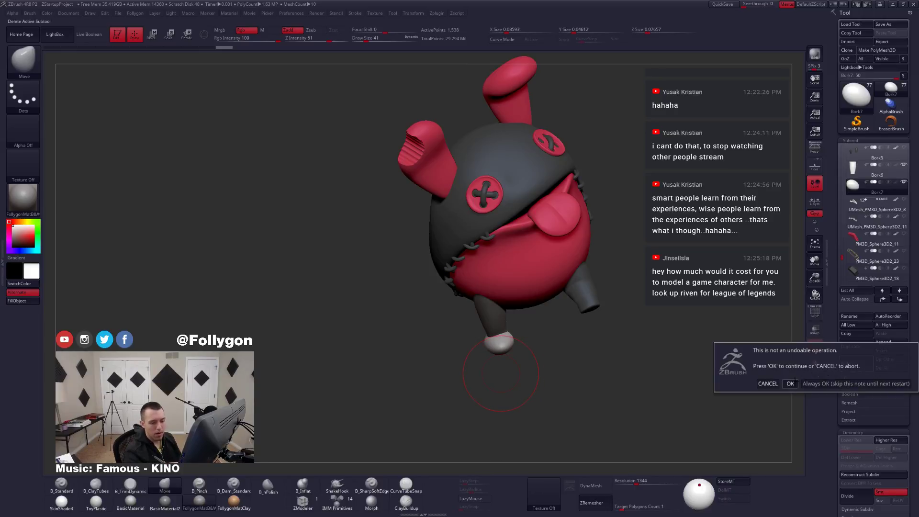
pyautogui.click(789, 383)
pyautogui.click(855, 171)
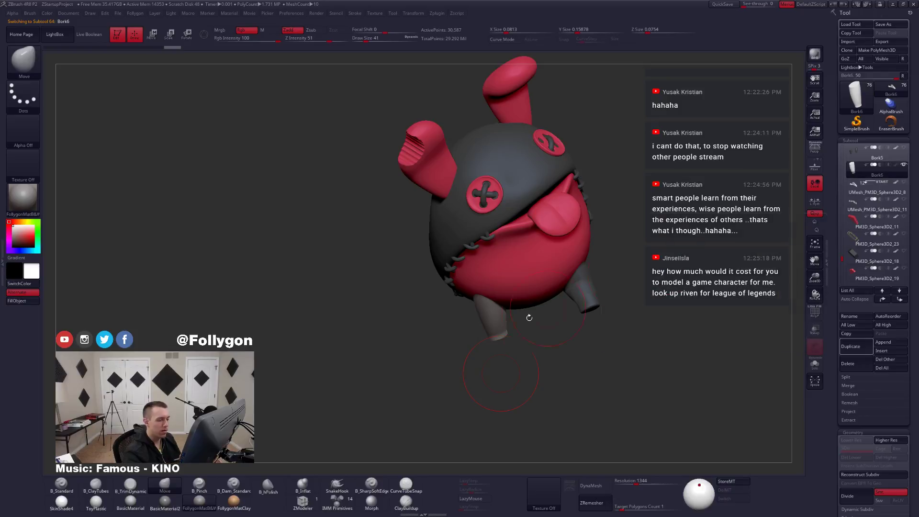
# Remesh the isolated leg with ZRemesher at a target polygon count of 0.1 and subdivide it.
pyautogui.moveTo(529, 313)
pyautogui.mouseDown()
pyautogui.moveTo(502, 339)
pyautogui.moveTo(506, 356)
pyautogui.moveTo(506, 333)
pyautogui.mouseUp()
pyautogui.hotkey('shift', 's')
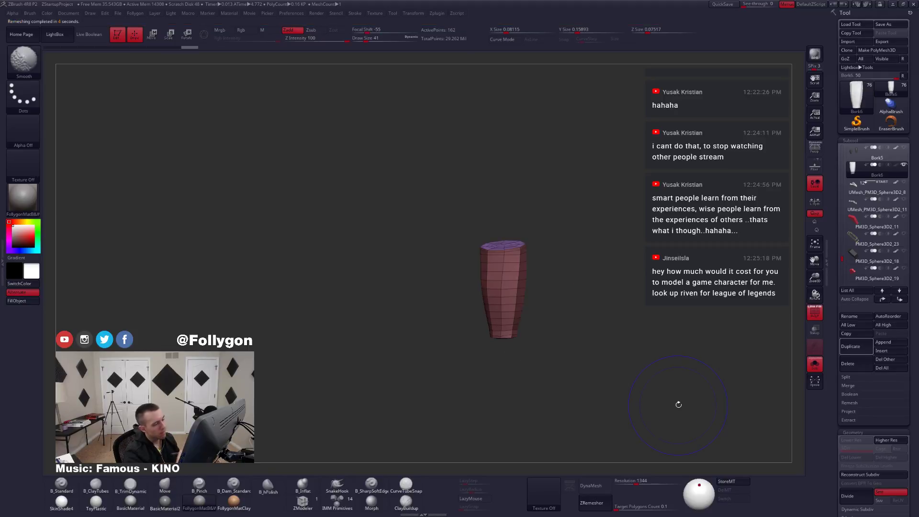
pyautogui.hotkey('alt', 's')
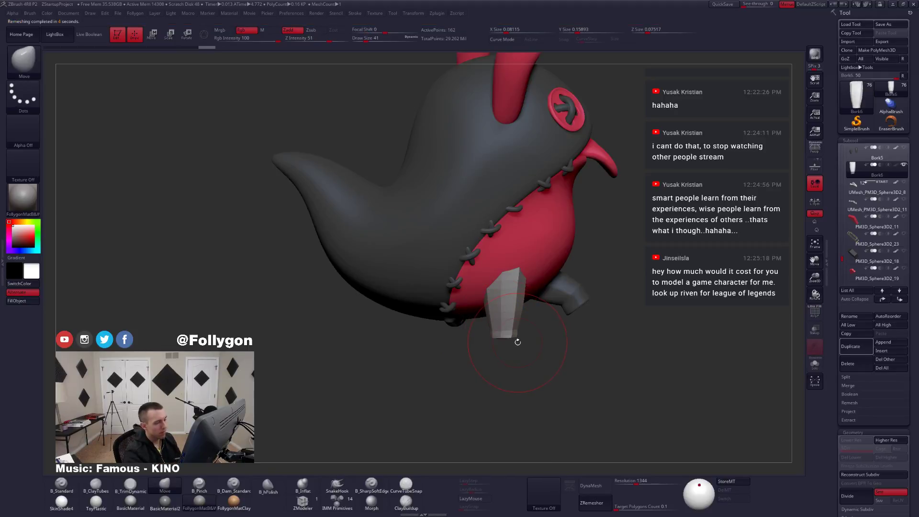
pyautogui.hotkey('ctrl', 'd')
pyautogui.moveTo(511, 338)
pyautogui.mouseDown()
pyautogui.moveTo(486, 349)
pyautogui.moveTo(512, 332)
pyautogui.moveTo(531, 338)
pyautogui.moveTo(517, 340)
pyautogui.mouseUp()
pyautogui.moveTo(569, 308); pyautogui.dragTo(545, 328)
pyautogui.moveTo(535, 290)
pyautogui.mouseDown()
pyautogui.moveTo(550, 328)
pyautogui.moveTo(526, 340)
pyautogui.mouseUp()
pyautogui.press('shift')
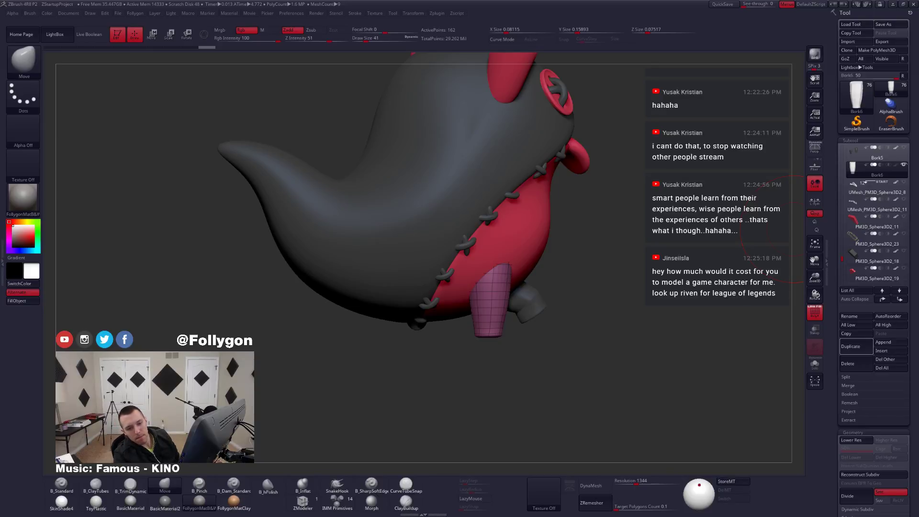
# Switch to the web browser and search Google Images for "dog legs" in a new tab.
pyautogui.hotkey('alt', 'Tab')
pyautogui.click(427, 5)
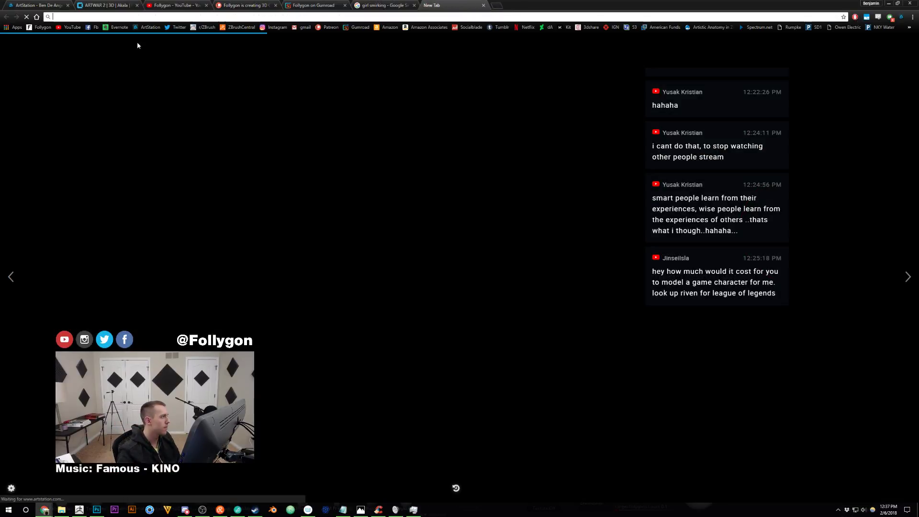
pyautogui.write('dog legs')
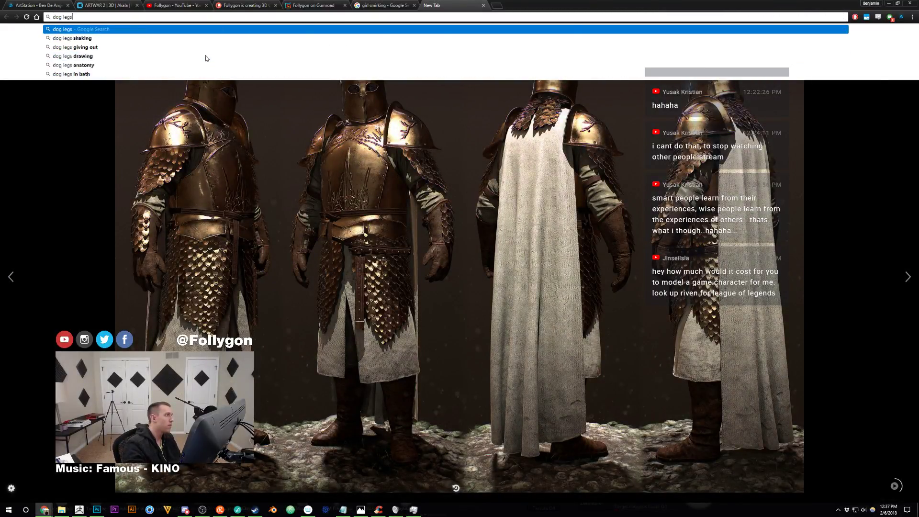
pyautogui.press('Return')
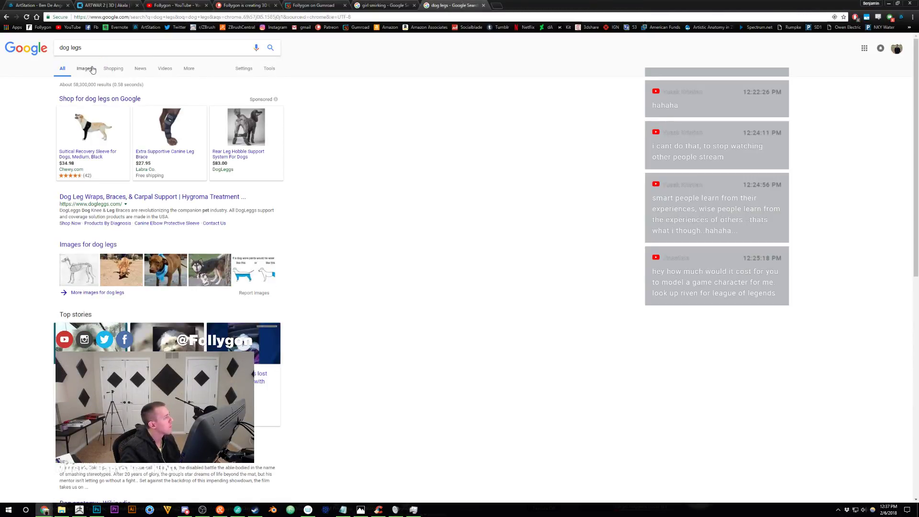
pyautogui.click(84, 69)
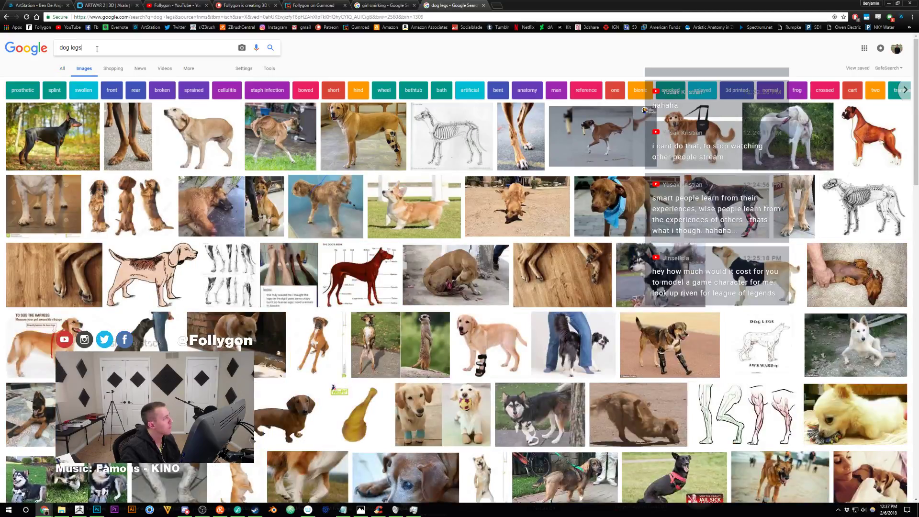
# Refine the image search to "dog leg anatomy" and examine the dog skeleton and hind-leg bone diagrams.
pyautogui.write('an')
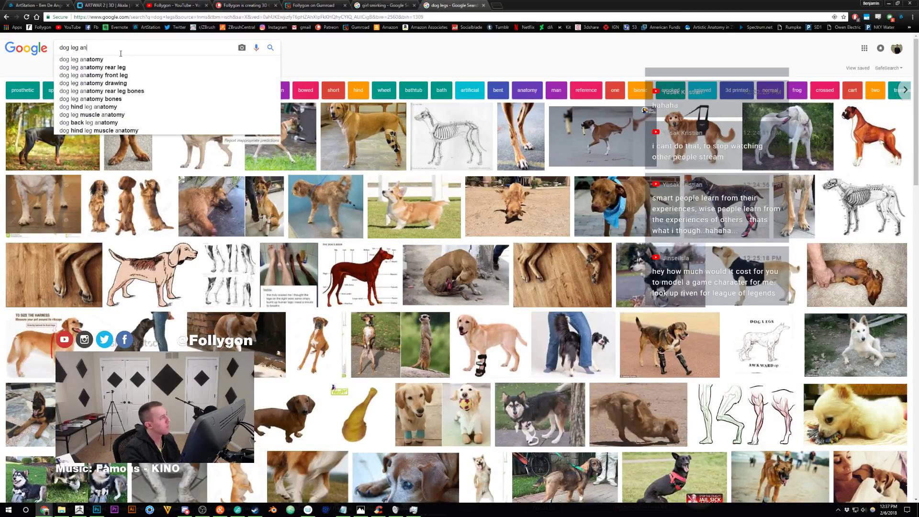
pyautogui.click(122, 58)
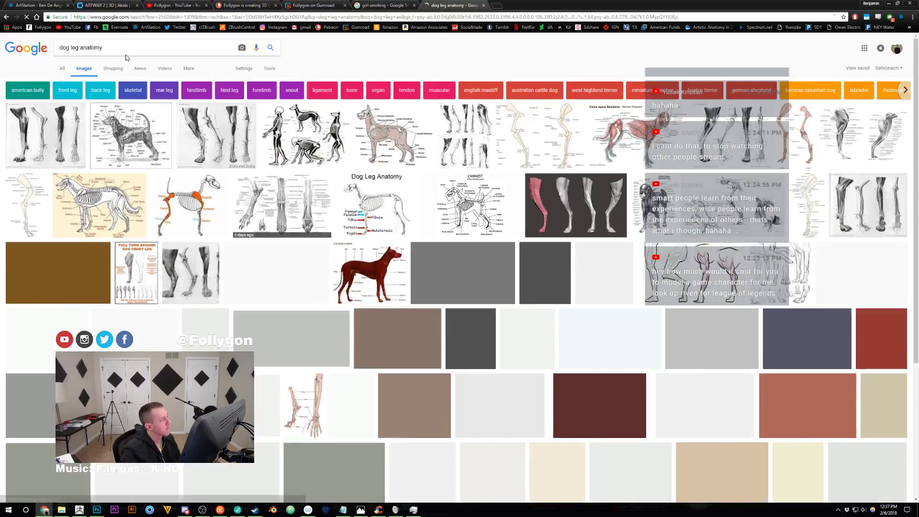
pyautogui.click(115, 209)
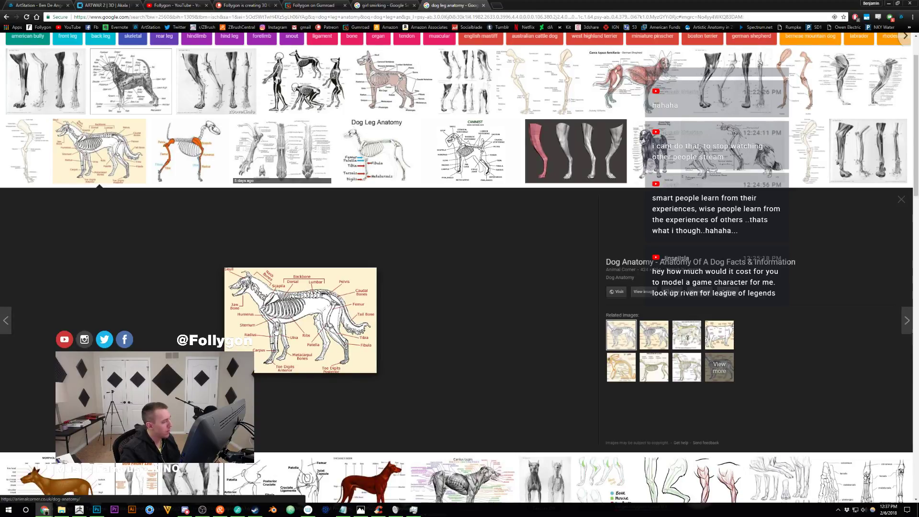
pyautogui.scroll(1, 447, 246)
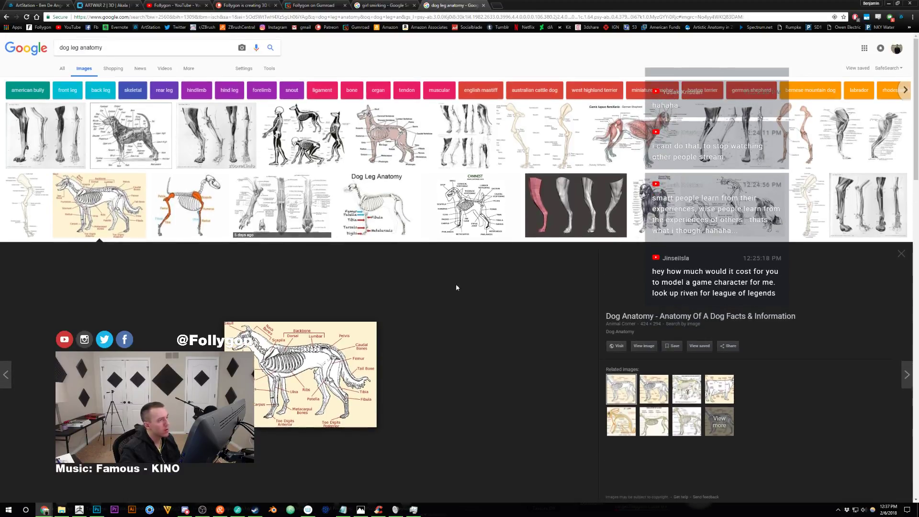
pyautogui.click(540, 124)
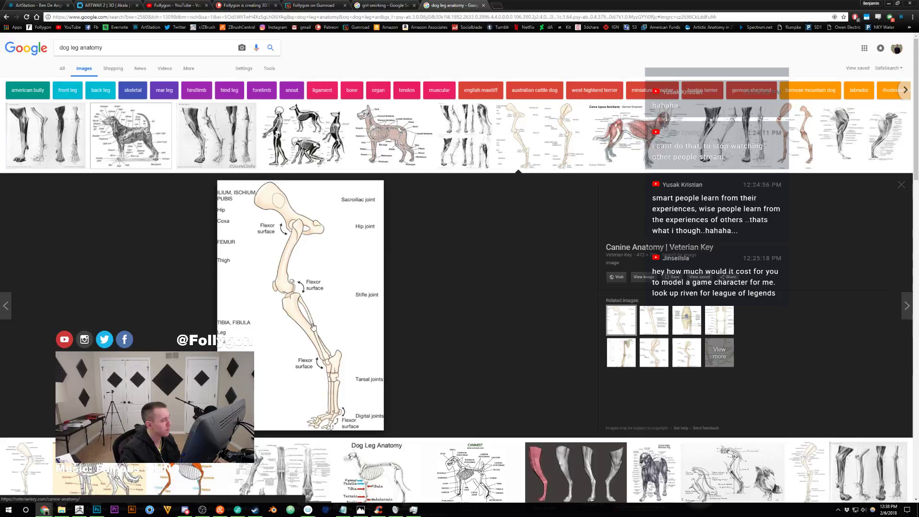
# Switch back to ZBrush, isolate the leg without its wireframe and set the brush size to 44.
pyautogui.hotkey('alt', 'Tab')
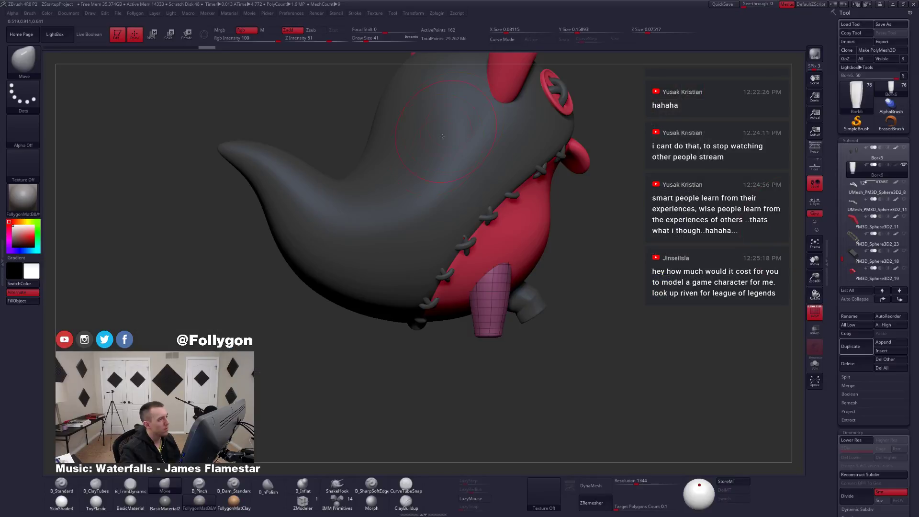
pyautogui.moveTo(492, 282)
pyautogui.mouseDown(button='right')
pyautogui.moveTo(502, 283)
pyautogui.moveTo(488, 292)
pyautogui.mouseUp(button='right')
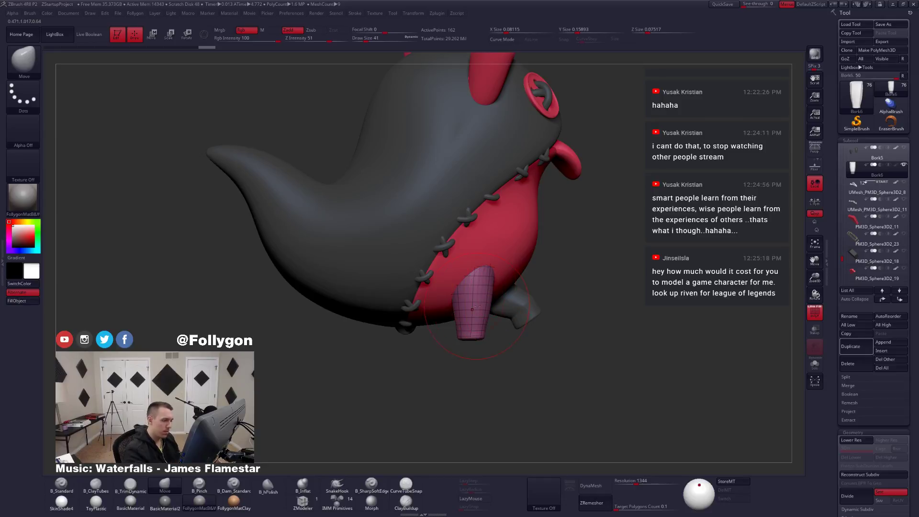
pyautogui.hotkey('shift', 's')
pyautogui.keyDown('alt'); pyautogui.moveTo(485, 346); pyautogui.dragTo(487, 381, button='right'); pyautogui.keyUp('alt')
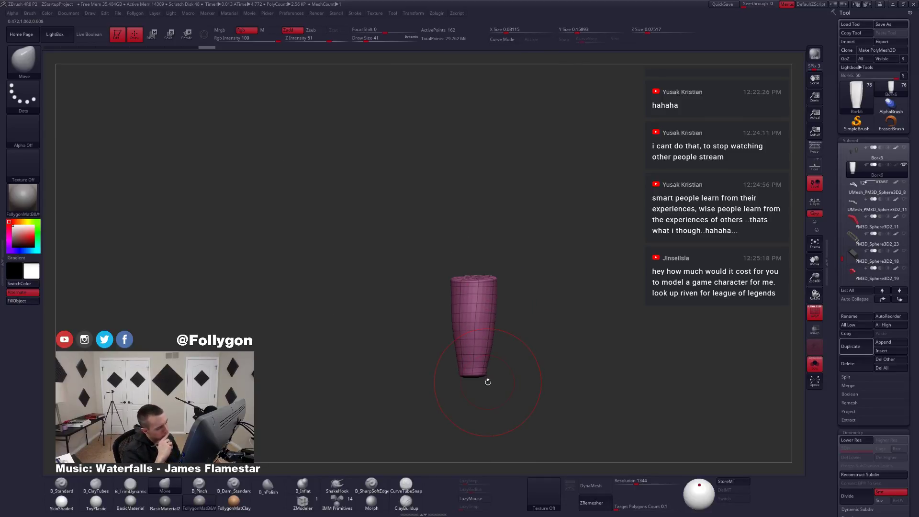
pyautogui.hotkey('shift', 'f')
pyautogui.press('space')
pyautogui.moveTo(483, 328); pyautogui.dragTo(487, 328)
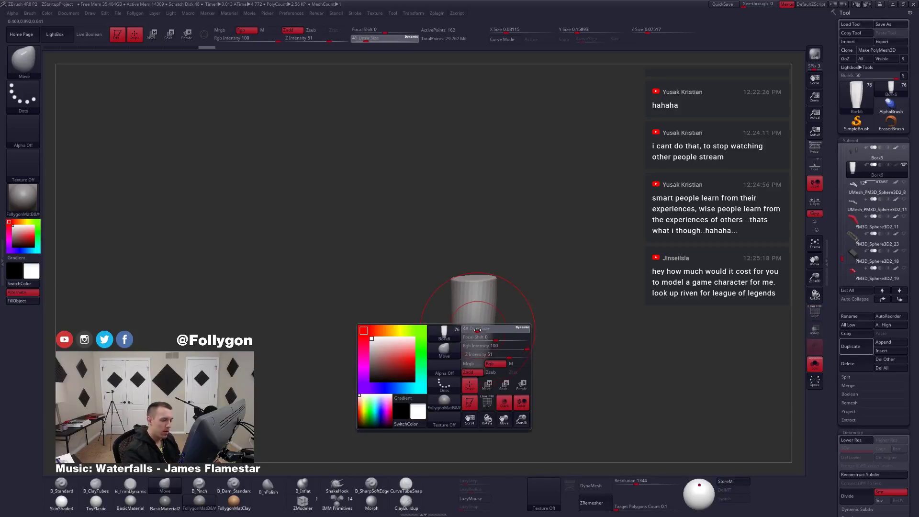
# Slim the leg with a slight negative Inflate deformation.
pyautogui.moveTo(839, 279); pyautogui.dragTo(842, 207)
pyautogui.click(855, 238)
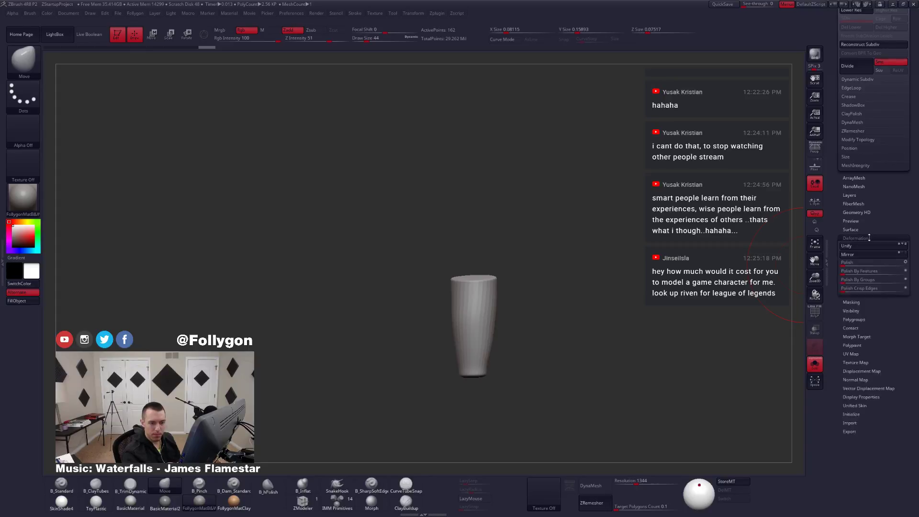
pyautogui.scroll(-5, 856, 200)
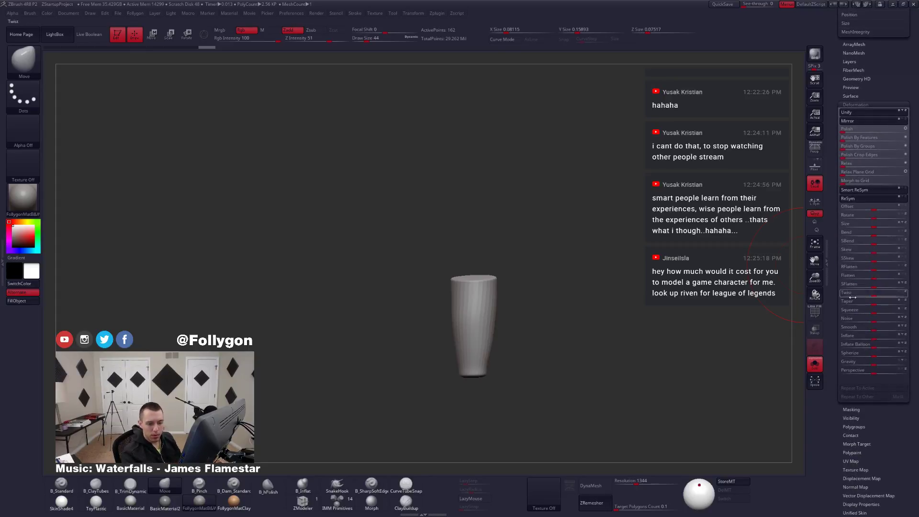
pyautogui.scroll(-4, 838, 318)
pyautogui.click(873, 301)
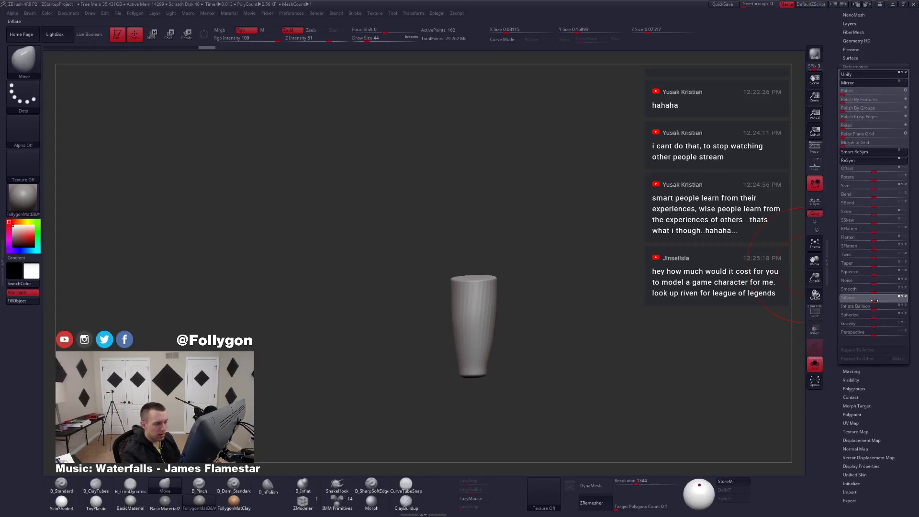
pyautogui.moveTo(874, 301); pyautogui.dragTo(871, 301)
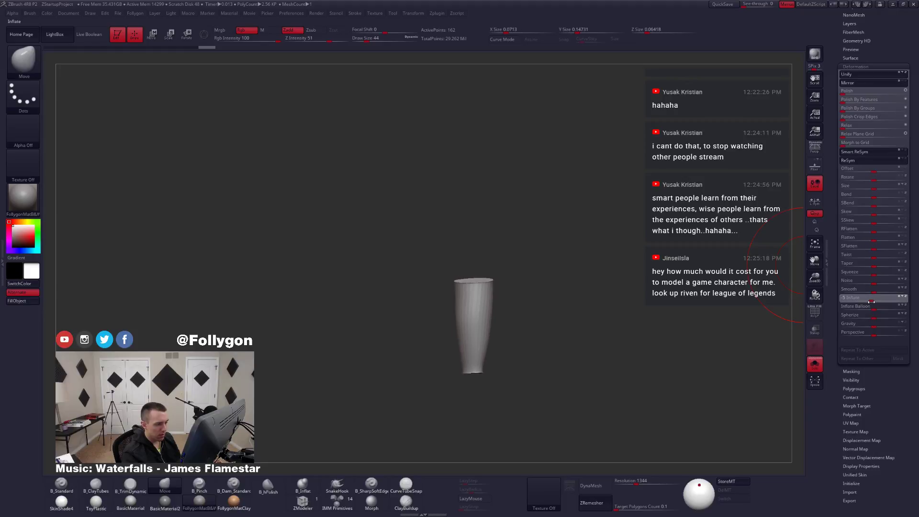
pyautogui.moveTo(836, 270); pyautogui.dragTo(828, 383)
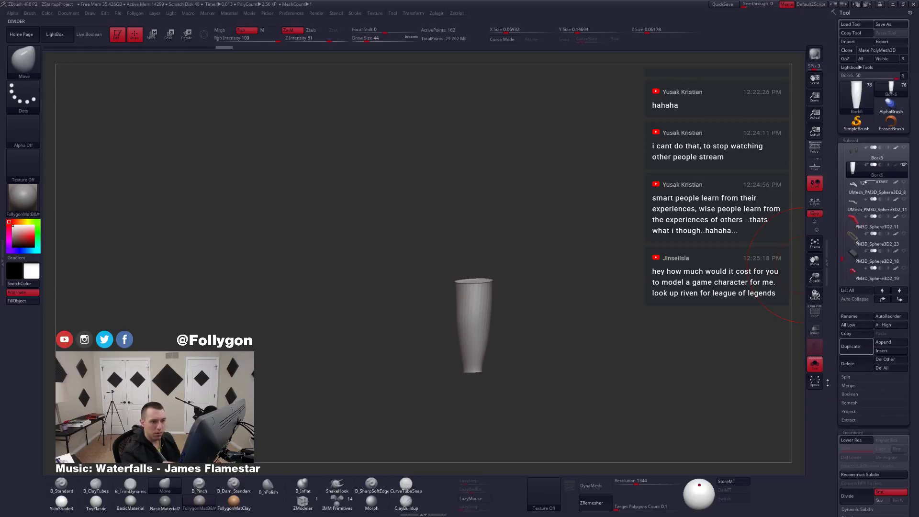
# Drop the leg to its lowest subdivision level, set the brush size to 22 and isolate the polygons at its lower end.
pyautogui.moveTo(500, 295); pyautogui.dragTo(476, 275)
pyautogui.hotkey('shift', 'd')
pyautogui.press('space')
pyautogui.hotkey('shift', 'f')
pyautogui.moveTo(507, 330)
pyautogui.mouseDown()
pyautogui.moveTo(473, 383)
pyautogui.moveTo(495, 389)
pyautogui.moveTo(484, 359)
pyautogui.moveTo(502, 369)
pyautogui.moveTo(526, 341)
pyautogui.mouseUp()
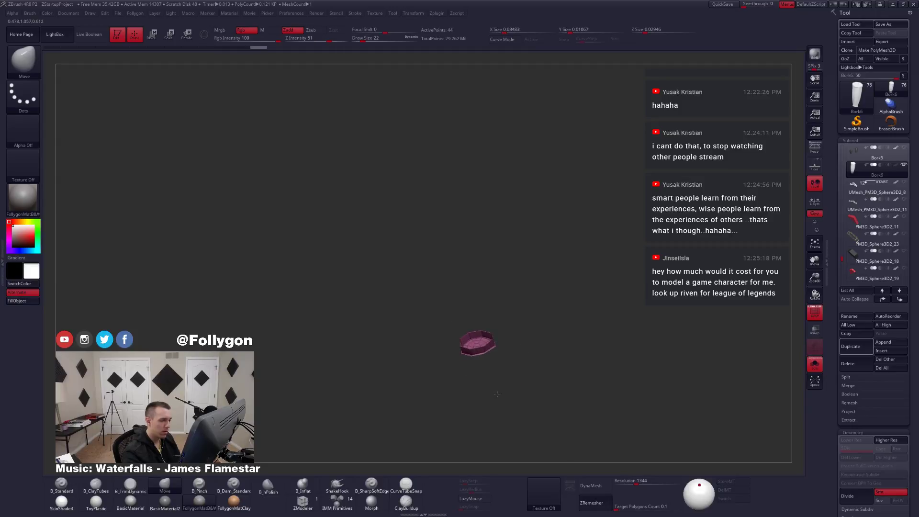
# Shrink the visible polygons to the leg's lower end cap, invert the visibility and delete the hidden cap.
pyautogui.moveTo(834, 320); pyautogui.dragTo(826, 232)
pyautogui.scroll(-4, 826, 232)
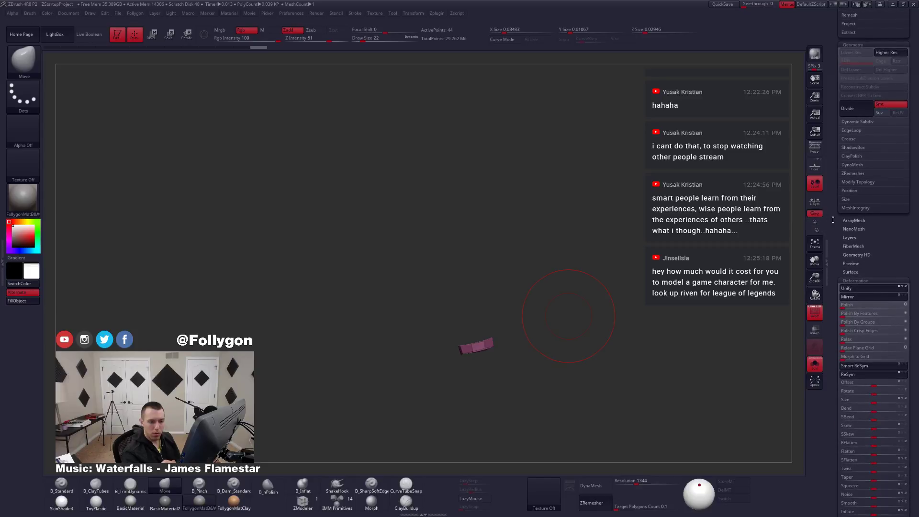
pyautogui.click(855, 280)
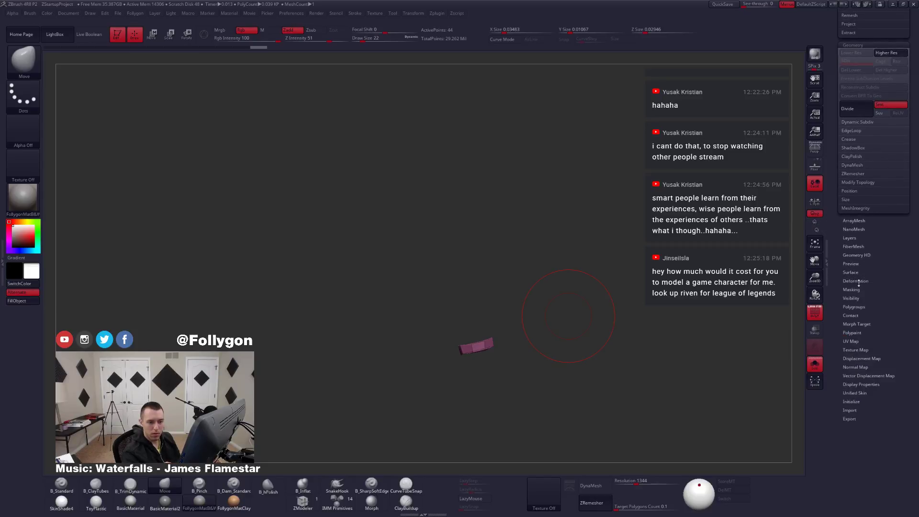
pyautogui.click(867, 298)
pyautogui.click(866, 308)
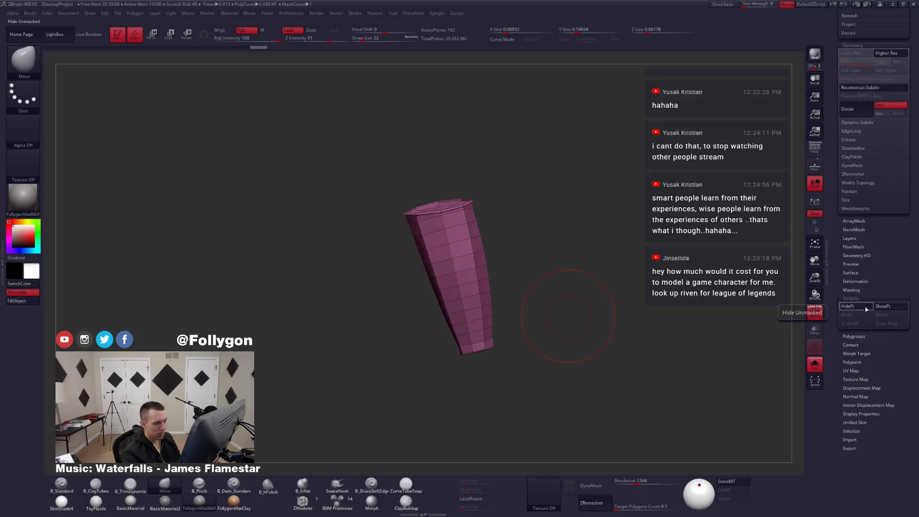
pyautogui.click(867, 309)
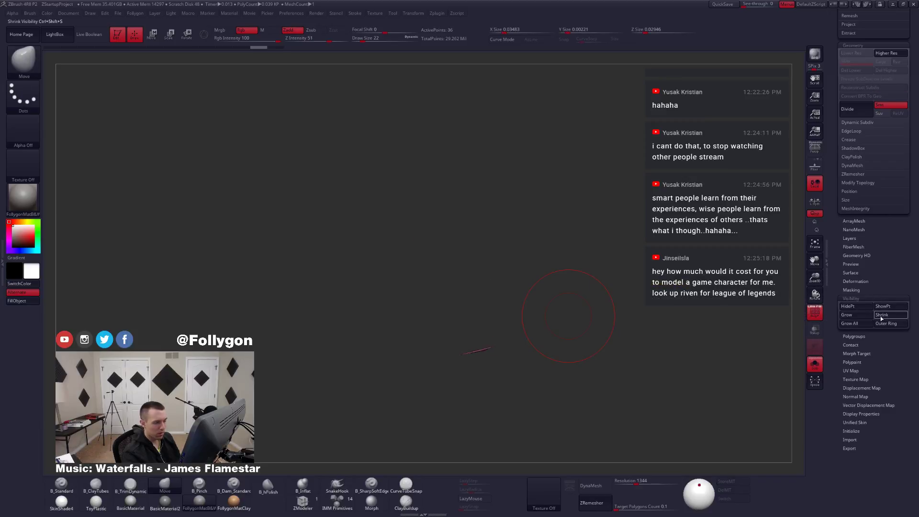
pyautogui.keyDown('ctrl'); pyautogui.keyDown('shift'); pyautogui.moveTo(564, 319); pyautogui.dragTo(532, 346); pyautogui.keyUp('shift'); pyautogui.keyUp('ctrl')
pyautogui.press('space')
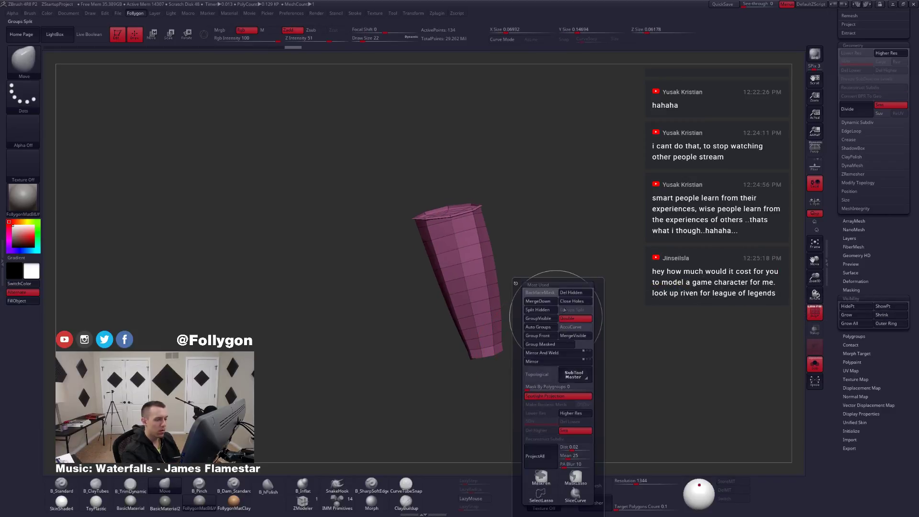
pyautogui.click(575, 293)
# Isolate the polygons around the leg's upper end.
pyautogui.moveTo(571, 253); pyautogui.dragTo(451, 224)
pyautogui.keyDown('ctrl'); pyautogui.moveTo(453, 232); pyautogui.dragTo(490, 211, button='right'); pyautogui.keyUp('ctrl')
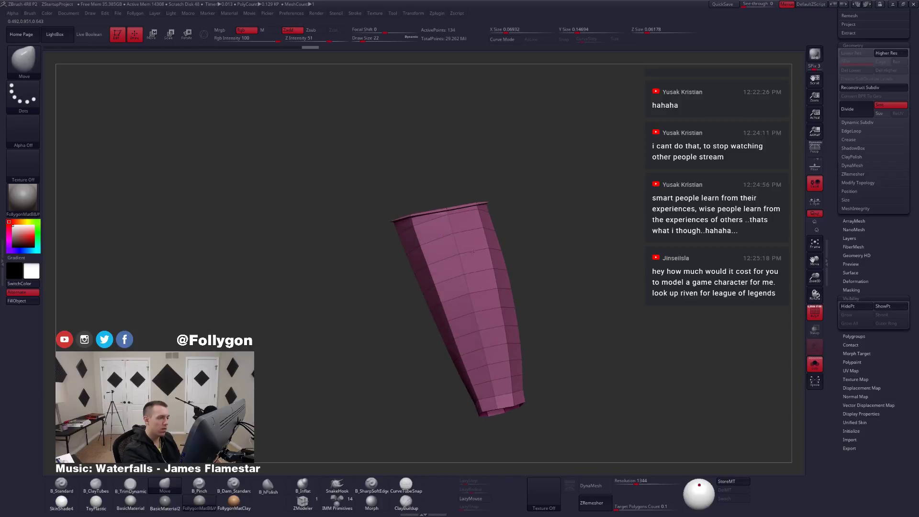
pyautogui.keyDown('ctrl'); pyautogui.keyDown('shift'); pyautogui.moveTo(492, 206); pyautogui.dragTo(457, 209); pyautogui.keyUp('shift'); pyautogui.keyUp('ctrl')
pyautogui.moveTo(371, 237)
pyautogui.keyDown('ctrl'); pyautogui.keyDown('alt'); pyautogui.keyDown('shift'); pyautogui.mouseDown()
pyautogui.moveTo(558, 164)
pyautogui.moveTo(540, 178)
pyautogui.mouseUp(); pyautogui.keyUp('shift'); pyautogui.keyUp('alt'); pyautogui.keyUp('ctrl')
pyautogui.moveTo(508, 200)
pyautogui.mouseDown()
pyautogui.moveTo(497, 240)
pyautogui.moveTo(473, 201)
pyautogui.moveTo(531, 230)
pyautogui.mouseUp()
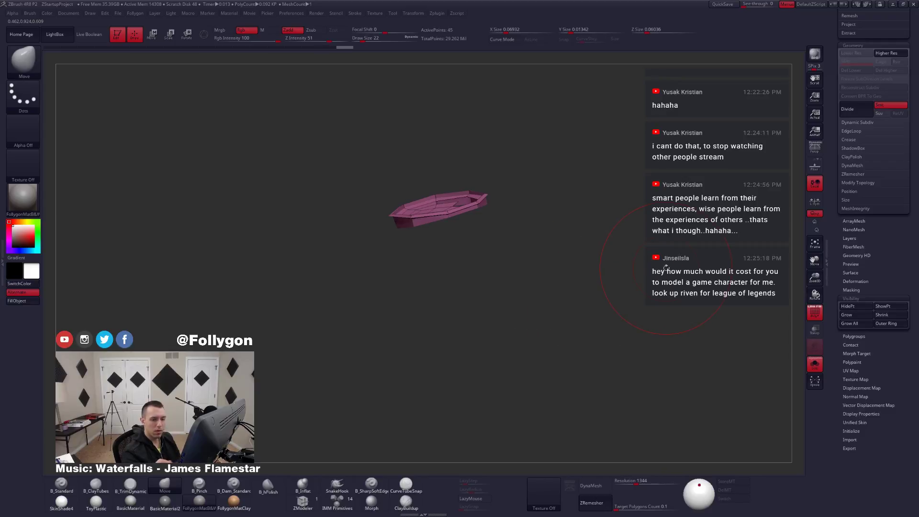
# Isolate the leg's upper end and shrink the visible polygons to the end cap.
pyautogui.keyDown('ctrl'); pyautogui.keyDown('shift'); pyautogui.moveTo(596, 292); pyautogui.dragTo(467, 199); pyautogui.keyUp('shift'); pyautogui.keyUp('ctrl')
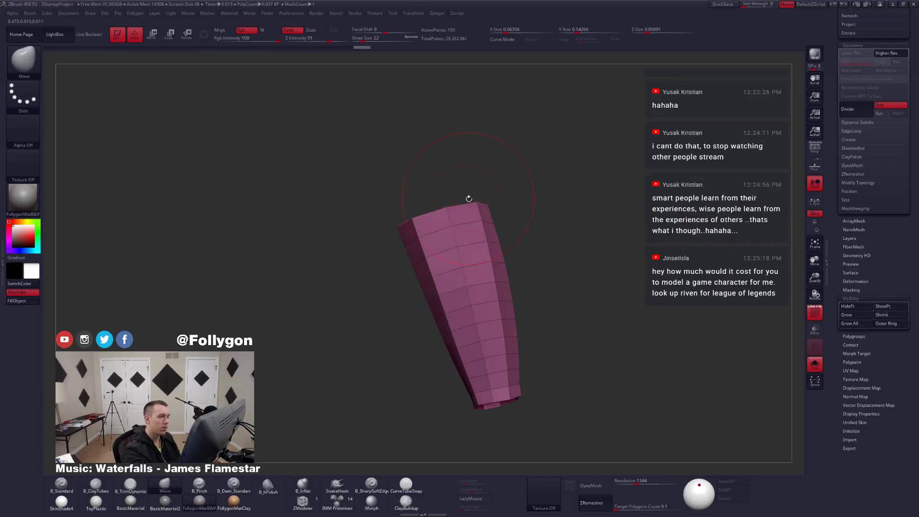
pyautogui.keyDown('ctrl'); pyautogui.moveTo(467, 208); pyautogui.dragTo(459, 148, button='right'); pyautogui.keyUp('ctrl')
pyautogui.moveTo(485, 194)
pyautogui.keyDown('ctrl'); pyautogui.keyDown('alt'); pyautogui.keyDown('shift'); pyautogui.mouseDown()
pyautogui.moveTo(458, 187)
pyautogui.moveTo(434, 209)
pyautogui.moveTo(476, 198)
pyautogui.mouseUp(); pyautogui.keyUp('shift'); pyautogui.keyUp('alt'); pyautogui.keyUp('ctrl')
pyautogui.keyDown('ctrl'); pyautogui.moveTo(468, 165); pyautogui.dragTo(537, 231, button='right'); pyautogui.keyUp('ctrl')
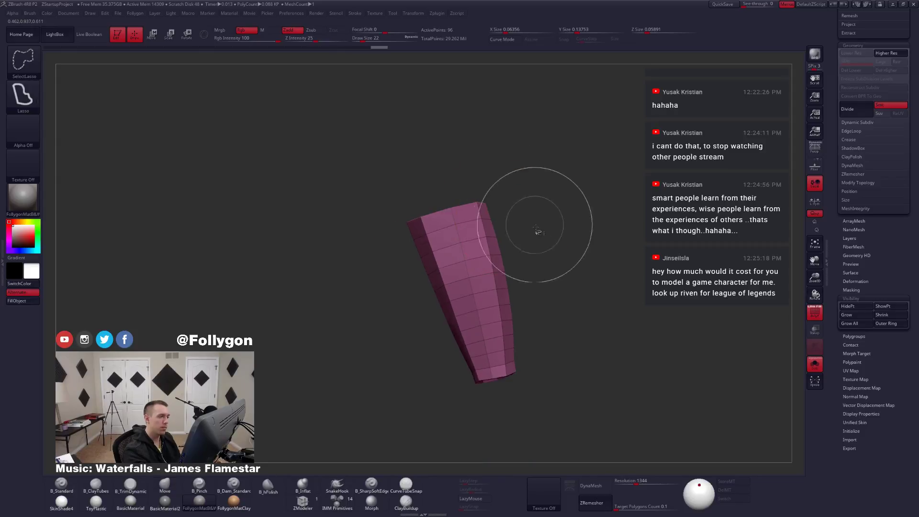
pyautogui.moveTo(565, 273)
pyautogui.keyDown('ctrl'); pyautogui.keyDown('shift'); pyautogui.mouseDown()
pyautogui.moveTo(603, 306)
pyautogui.moveTo(610, 369)
pyautogui.mouseUp(); pyautogui.keyUp('shift'); pyautogui.keyUp('ctrl')
pyautogui.click(877, 325)
pyautogui.hotkey('ctrl', 'shift')
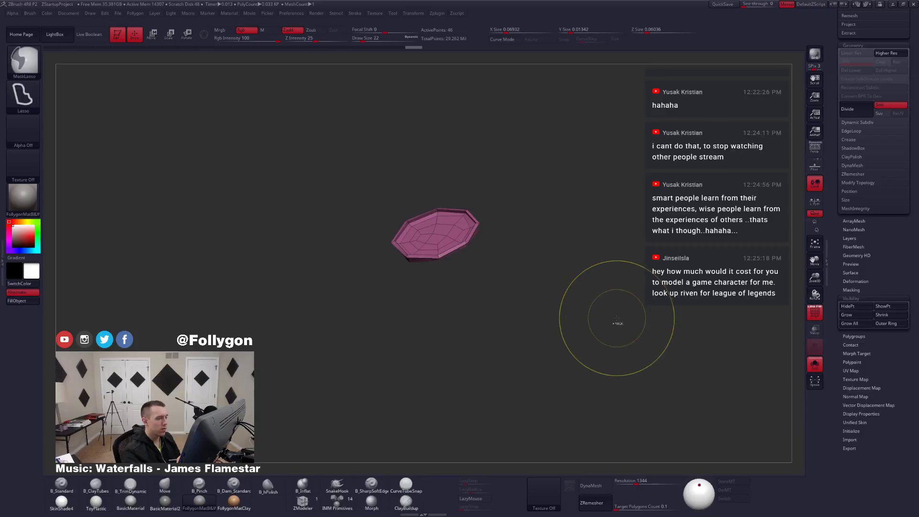
# Invert the visibility to show the rest of the leg and delete the hidden upper cap.
pyautogui.keyDown('ctrl'); pyautogui.keyDown('shift'); pyautogui.moveTo(605, 319); pyautogui.dragTo(617, 335); pyautogui.keyUp('shift'); pyautogui.keyUp('ctrl')
pyautogui.keyDown('ctrl'); pyautogui.moveTo(608, 335); pyautogui.dragTo(604, 310, button='right'); pyautogui.keyUp('ctrl')
pyautogui.hotkey('ctrl', 'shift', 'f')
pyautogui.click(621, 298)
pyautogui.moveTo(857, 259); pyautogui.dragTo(858, 303)
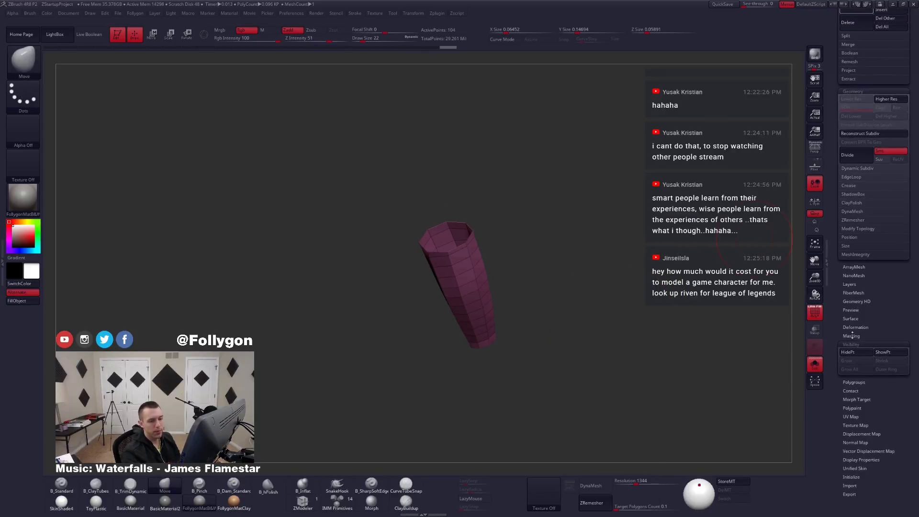
pyautogui.moveTo(854, 337); pyautogui.dragTo(852, 403)
pyautogui.moveTo(576, 350)
pyautogui.mouseDown()
pyautogui.moveTo(536, 345)
pyautogui.moveTo(565, 343)
pyautogui.mouseUp()
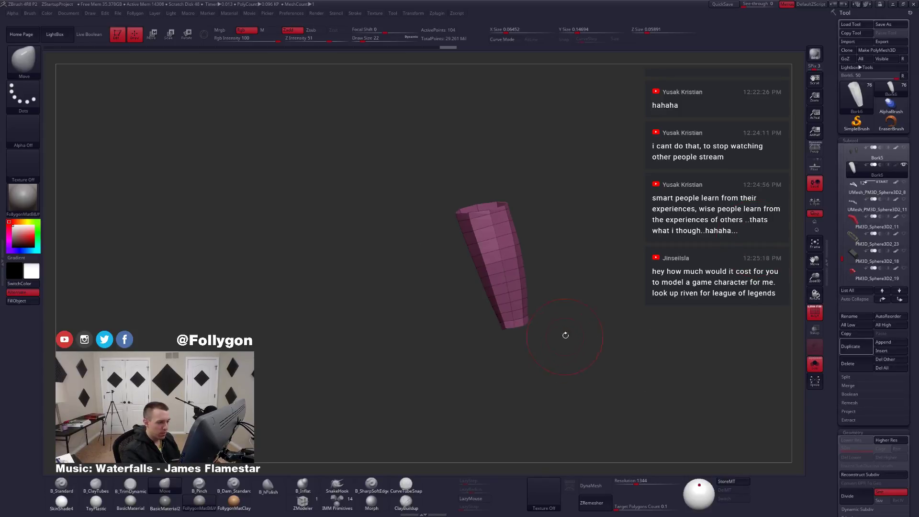
# Close the leg's open upper end and compare the leg with the creature's body.
pyautogui.hotkey('ctrl', 'shift', 'f')
pyautogui.click(610, 301)
pyautogui.moveTo(531, 378)
pyautogui.mouseDown()
pyautogui.moveTo(519, 349)
pyautogui.moveTo(524, 381)
pyautogui.moveTo(534, 326)
pyautogui.moveTo(529, 367)
pyautogui.mouseUp()
pyautogui.hotkey('alt', 's')
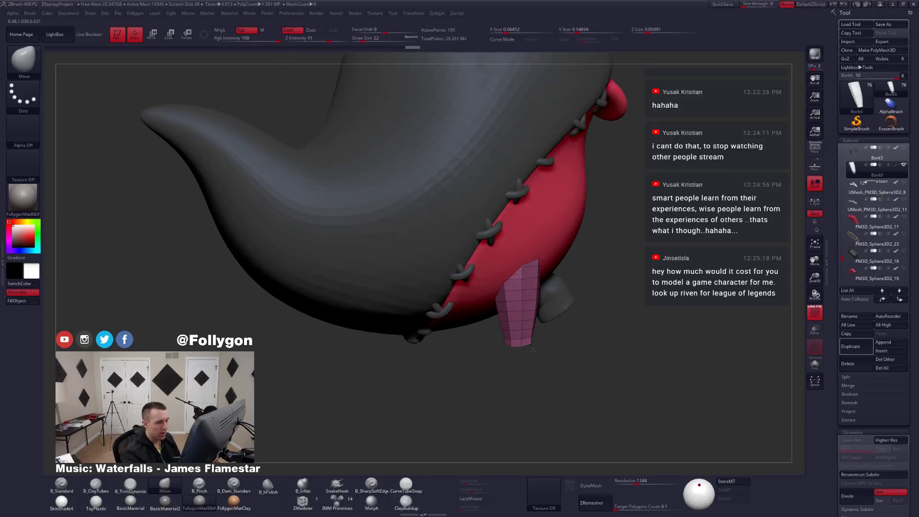
pyautogui.hotkey('alt', 's')
pyautogui.hotkey('ctrl', 'z')
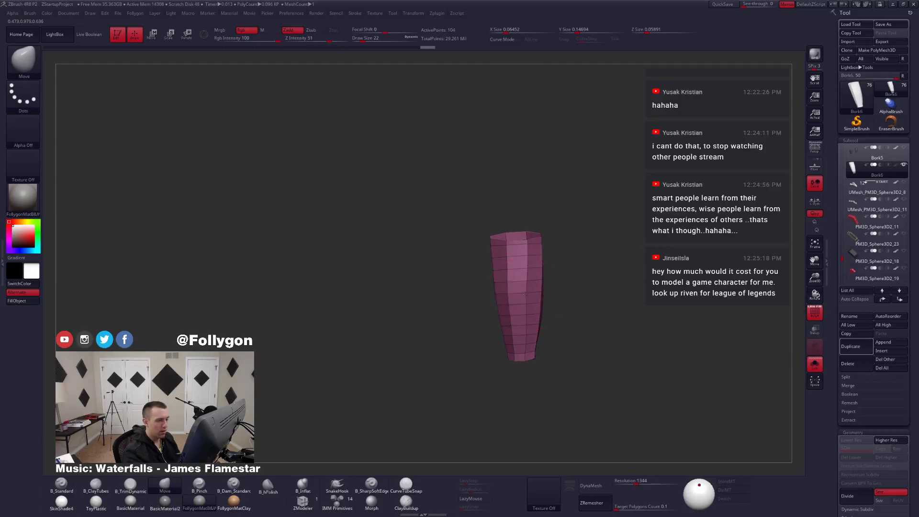
pyautogui.hotkey('alt', 's')
pyautogui.hotkey('alt', 's')
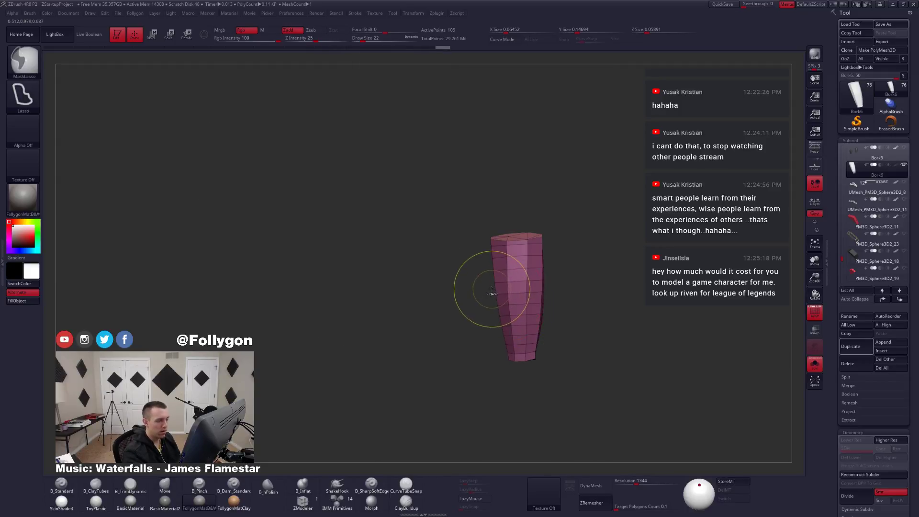
# Try masking the leg's upper half and consult the dog leg anatomy image in the browser.
pyautogui.moveTo(482, 288)
pyautogui.keyDown('ctrl'); pyautogui.mouseDown()
pyautogui.moveTo(593, 306)
pyautogui.moveTo(589, 286)
pyautogui.mouseUp(); pyautogui.keyUp('ctrl')
pyautogui.keyDown('ctrl'); pyautogui.click(584, 307); pyautogui.keyUp('ctrl')
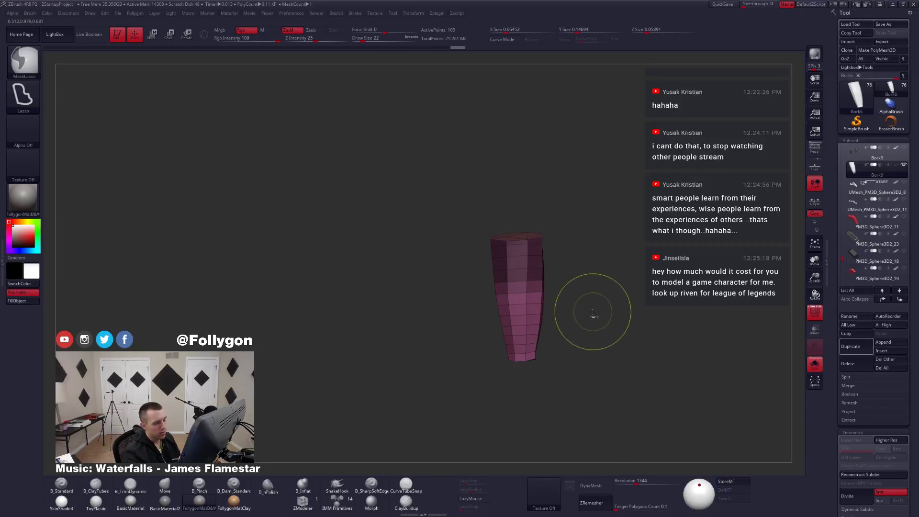
pyautogui.hotkey('alt', 'Tab')
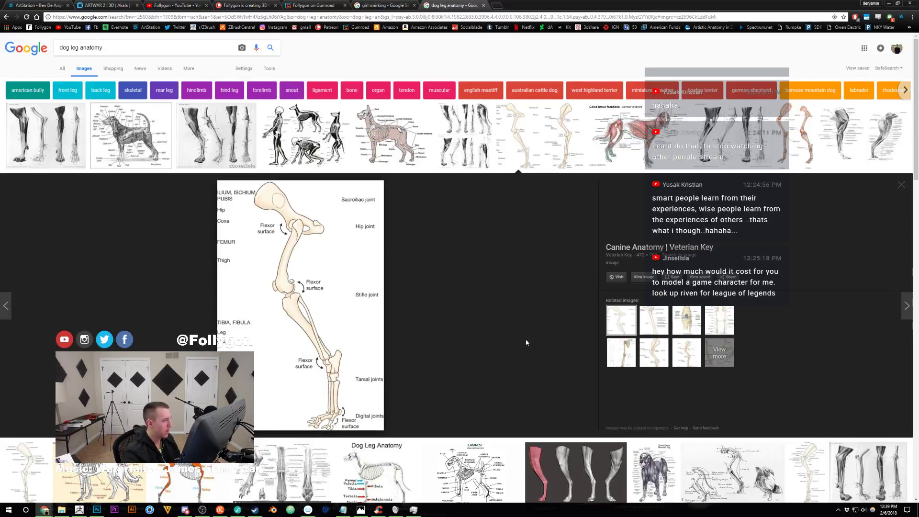
pyautogui.hotkey('alt', 'Tab')
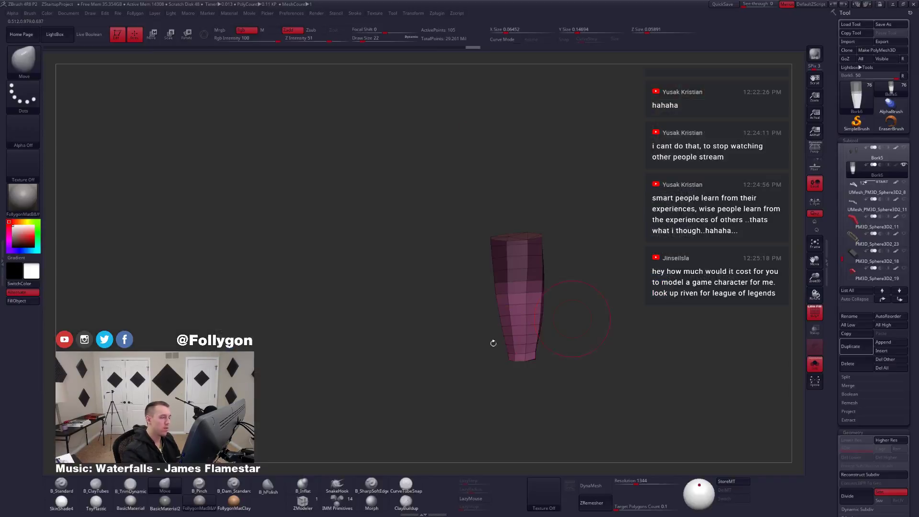
pyautogui.keyDown('ctrl'); pyautogui.moveTo(569, 336); pyautogui.dragTo(588, 356); pyautogui.keyUp('ctrl')
# Rotate the whole leg so its lower end tilts toward the creature's front, checking it against the body.
pyautogui.press('r')
pyautogui.moveTo(517, 242)
pyautogui.keyDown('shift'); pyautogui.mouseDown()
pyautogui.moveTo(516, 398)
pyautogui.moveTo(550, 396)
pyautogui.mouseUp(); pyautogui.keyUp('shift')
pyautogui.hotkey('shift', 's')
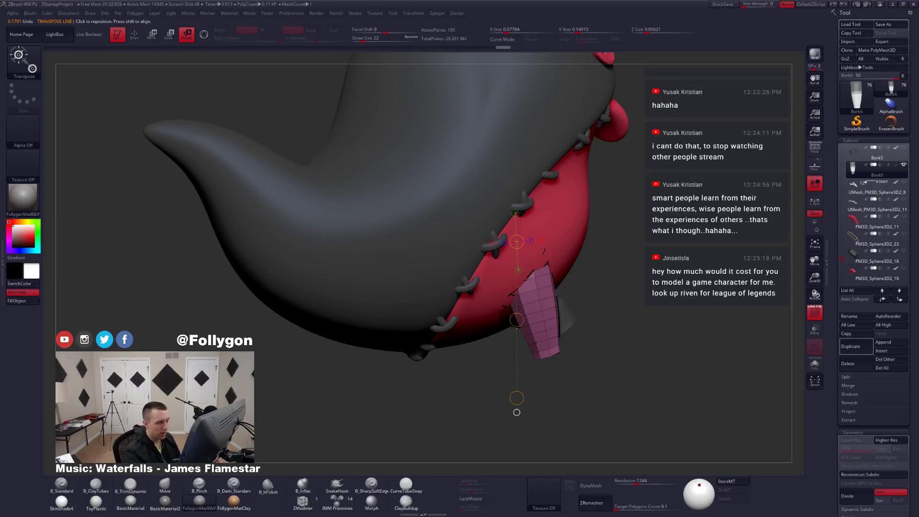
pyautogui.press('q')
pyautogui.hotkey('alt', 's')
# Mask the leg's upper third and turn it into its own polygroup.
pyautogui.press('ctrl')
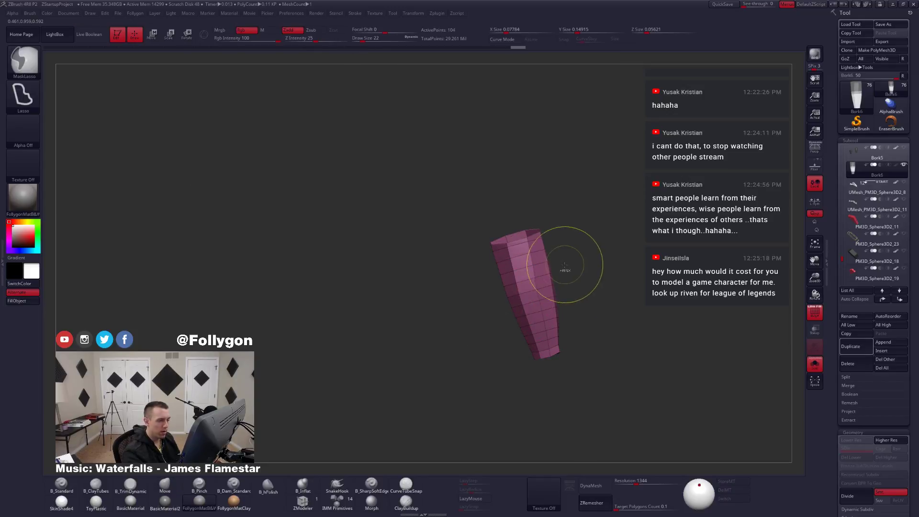
pyautogui.keyDown('ctrl'); pyautogui.moveTo(451, 286); pyautogui.dragTo(561, 213); pyautogui.keyUp('ctrl')
pyautogui.hotkey('ctrl', 'w')
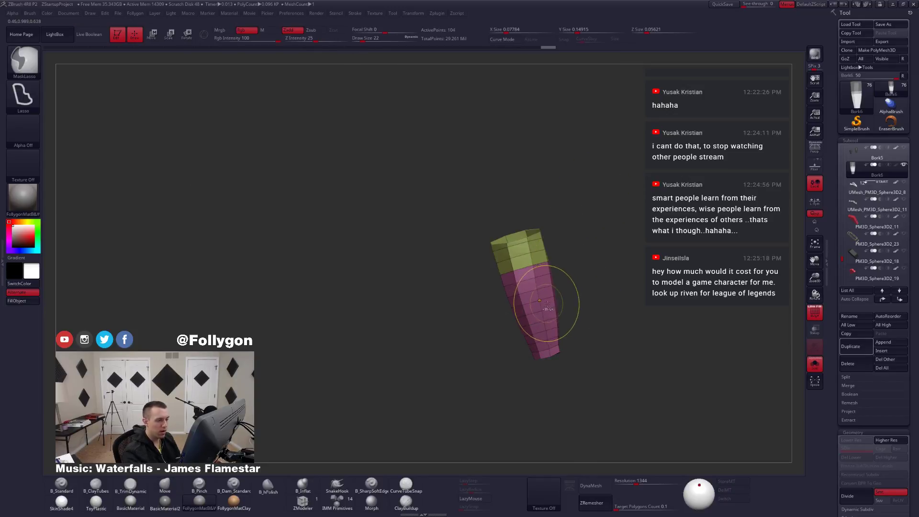
# Turn the leg's lower third into its own polygroup and close the open upper end.
pyautogui.moveTo(550, 320)
pyautogui.keyDown('ctrl'); pyautogui.mouseDown()
pyautogui.moveTo(531, 320)
pyautogui.moveTo(507, 414)
pyautogui.moveTo(564, 335)
pyautogui.mouseUp(); pyautogui.keyUp('ctrl')
pyautogui.hotkey('ctrl', 'w')
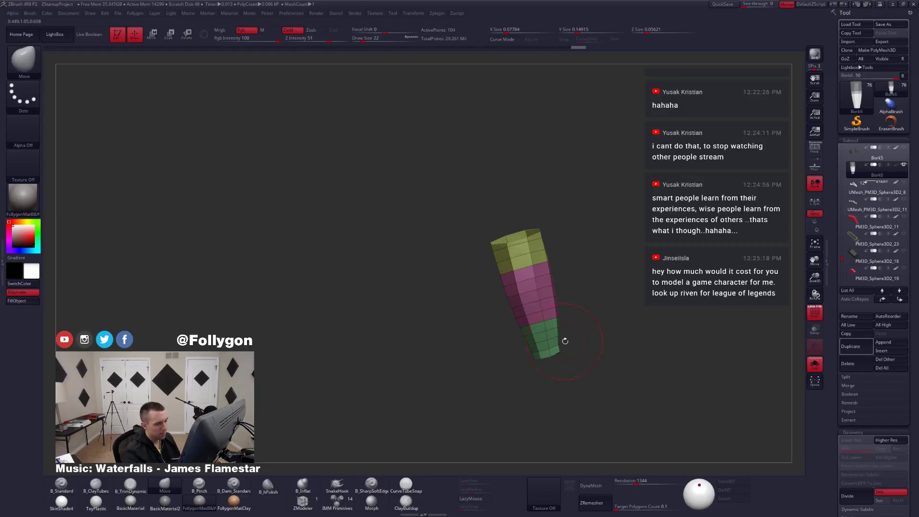
pyautogui.hotkey('ctrl', 'z')
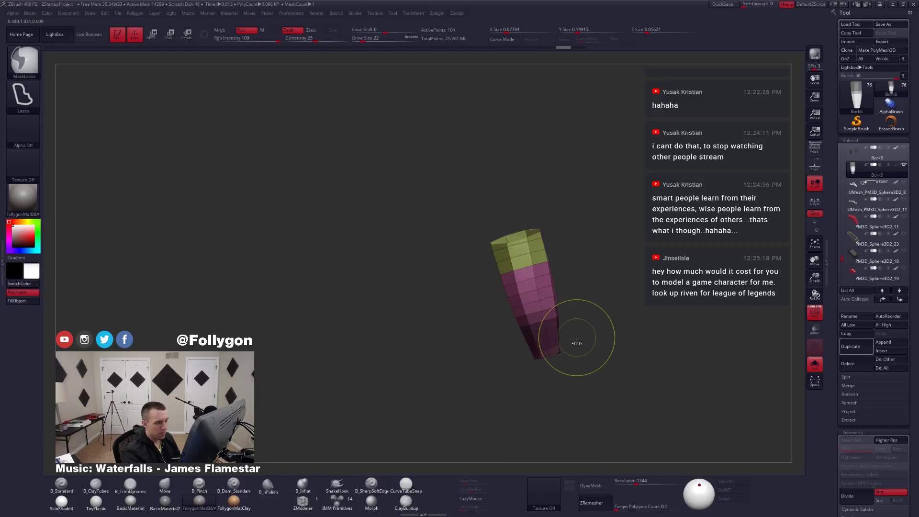
pyautogui.keyDown('ctrl'); pyautogui.click(576, 343); pyautogui.keyUp('ctrl')
pyautogui.keyDown('ctrl'); pyautogui.click(569, 342); pyautogui.keyUp('ctrl')
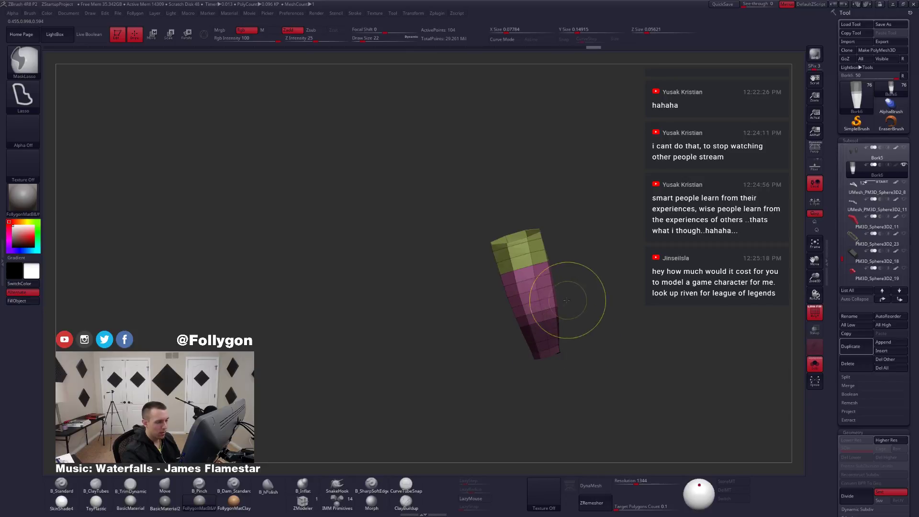
pyautogui.moveTo(566, 300)
pyautogui.keyDown('ctrl'); pyautogui.mouseDown()
pyautogui.moveTo(484, 369)
pyautogui.moveTo(601, 344)
pyautogui.mouseUp(); pyautogui.keyUp('ctrl')
pyautogui.hotkey('ctrl', 'w')
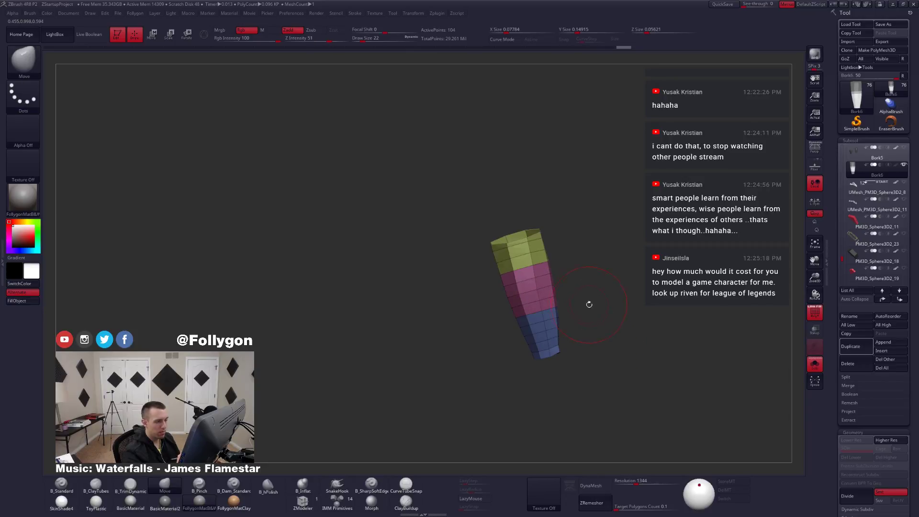
pyautogui.hotkey('ctrl', 'h')
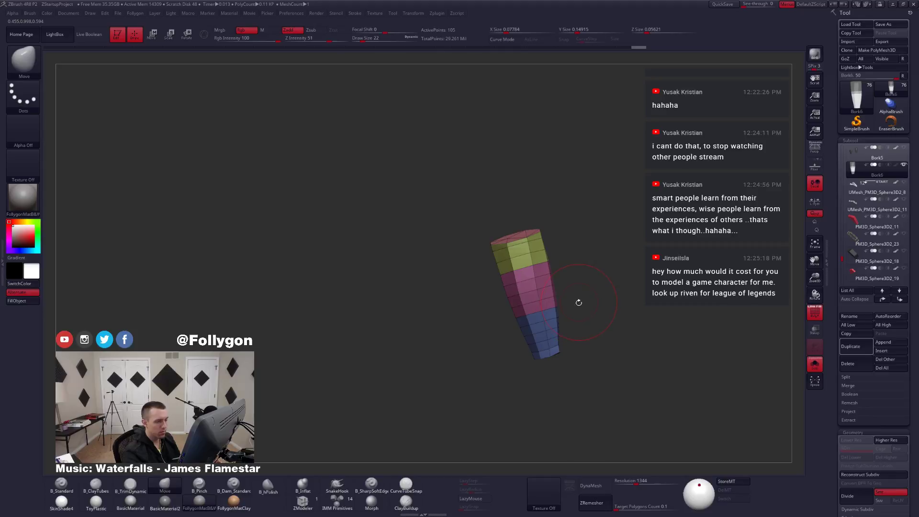
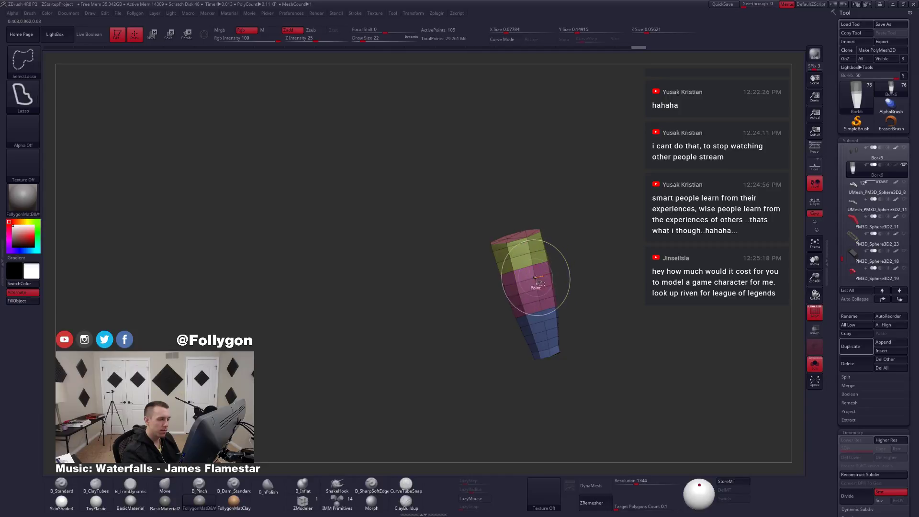
# Isolate the leg's upper section, mask it and unhide the remaining sections.
pyautogui.keyDown('ctrl'); pyautogui.keyDown('shift'); pyautogui.click(544, 281); pyautogui.keyUp('shift'); pyautogui.keyUp('ctrl')
pyautogui.keyDown('ctrl'); pyautogui.keyDown('shift'); pyautogui.click(569, 280); pyautogui.keyUp('shift'); pyautogui.keyUp('ctrl')
pyautogui.keyDown('ctrl'); pyautogui.keyDown('alt'); pyautogui.keyDown('shift'); pyautogui.moveTo(612, 378); pyautogui.dragTo(614, 377); pyautogui.keyUp('shift'); pyautogui.keyUp('alt'); pyautogui.keyUp('ctrl')
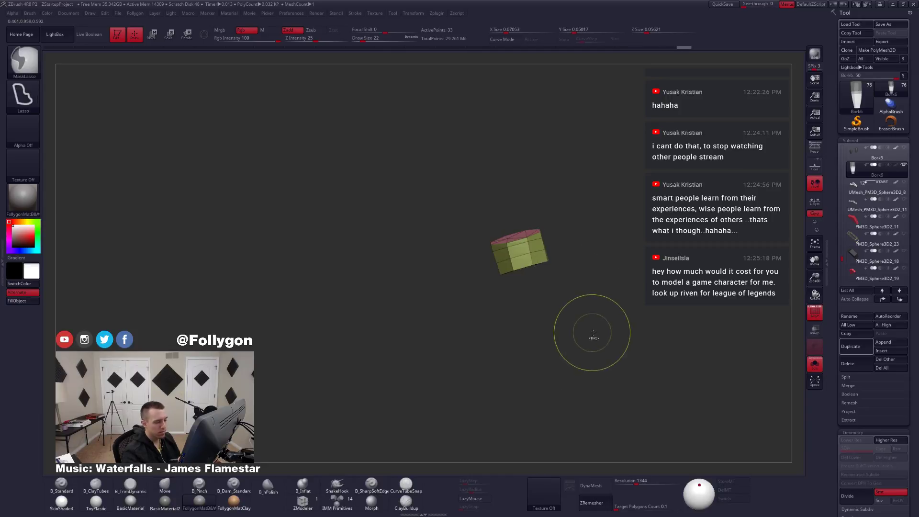
pyautogui.keyDown('ctrl'); pyautogui.click(594, 337); pyautogui.keyUp('ctrl')
pyautogui.keyDown('ctrl'); pyautogui.keyDown('shift'); pyautogui.click(595, 329); pyautogui.keyUp('shift'); pyautogui.keyUp('ctrl')
# Rotate the two unmasked lower sections backward to bend the leg at the knee, and clear the mask.
pyautogui.press('r')
pyautogui.moveTo(525, 266); pyautogui.dragTo(551, 353)
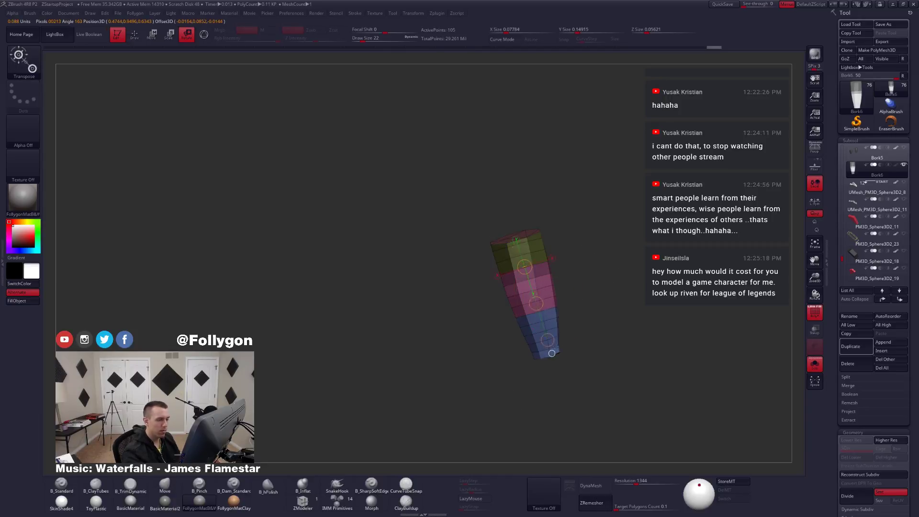
pyautogui.moveTo(560, 387); pyautogui.dragTo(490, 409)
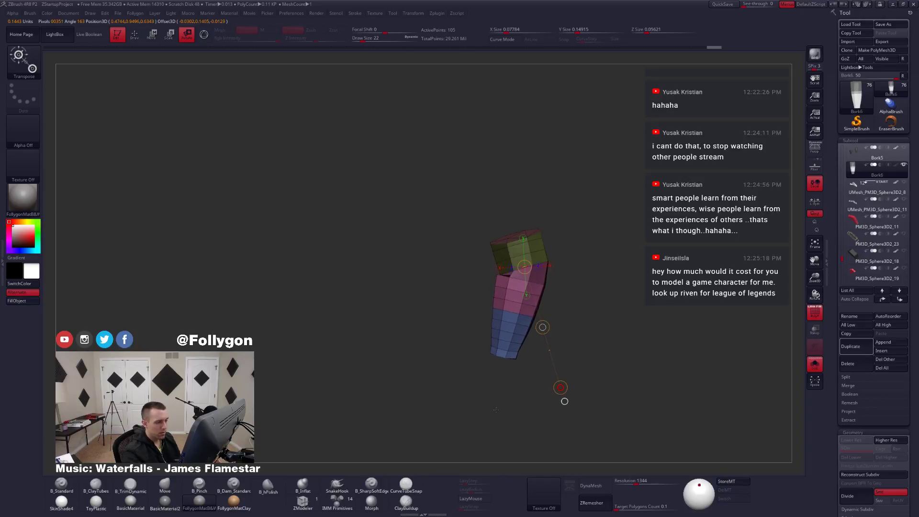
pyautogui.press('q')
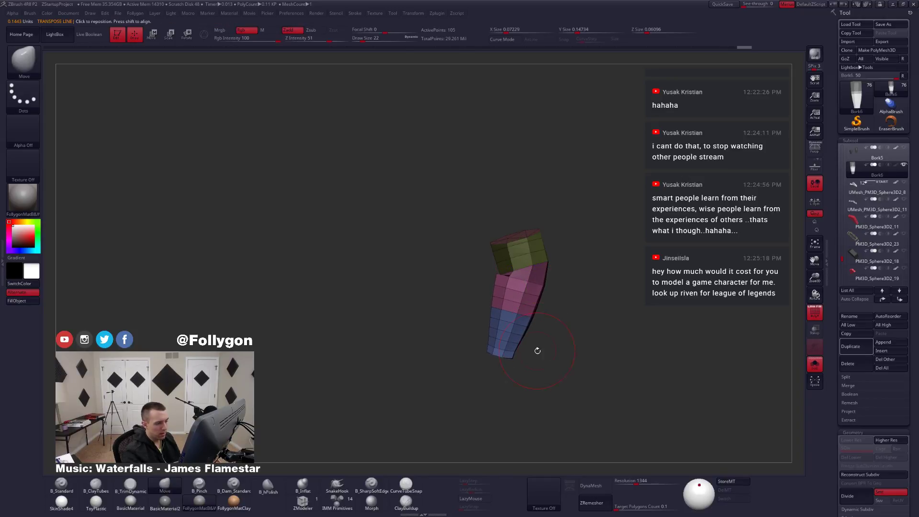
pyautogui.keyDown('ctrl'); pyautogui.click(538, 357); pyautogui.keyUp('ctrl')
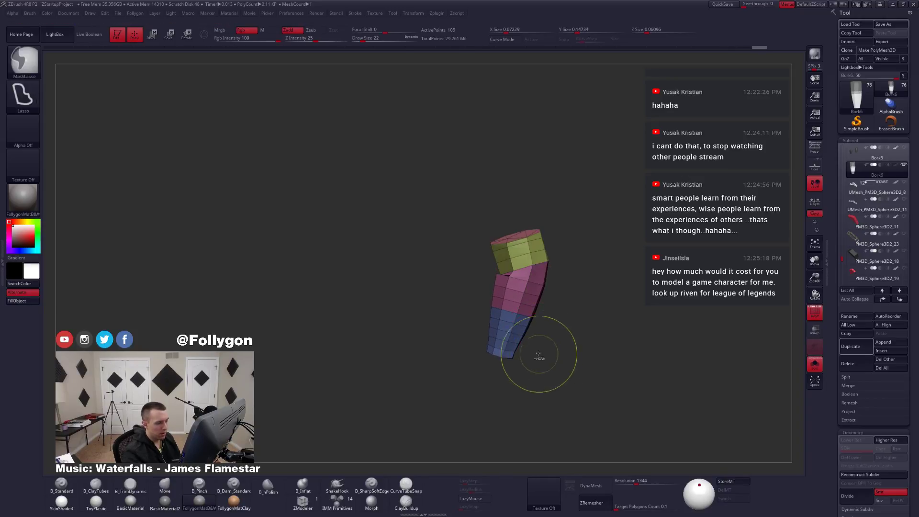
# Isolate the leg's upper two sections, mask them and unhide the lower section.
pyautogui.keyDown('ctrl'); pyautogui.keyDown('shift'); pyautogui.click(499, 330); pyautogui.keyUp('shift'); pyautogui.keyUp('ctrl')
pyautogui.keyDown('ctrl'); pyautogui.keyDown('shift'); pyautogui.click(514, 344); pyautogui.keyUp('shift'); pyautogui.keyUp('ctrl')
pyautogui.moveTo(526, 335)
pyautogui.keyDown('ctrl'); pyautogui.keyDown('alt'); pyautogui.keyDown('shift'); pyautogui.mouseDown()
pyautogui.moveTo(544, 395)
pyautogui.moveTo(551, 390)
pyautogui.mouseUp(); pyautogui.keyUp('shift'); pyautogui.keyUp('alt'); pyautogui.keyUp('ctrl')
pyautogui.keyDown('ctrl'); pyautogui.click(565, 375); pyautogui.keyUp('ctrl')
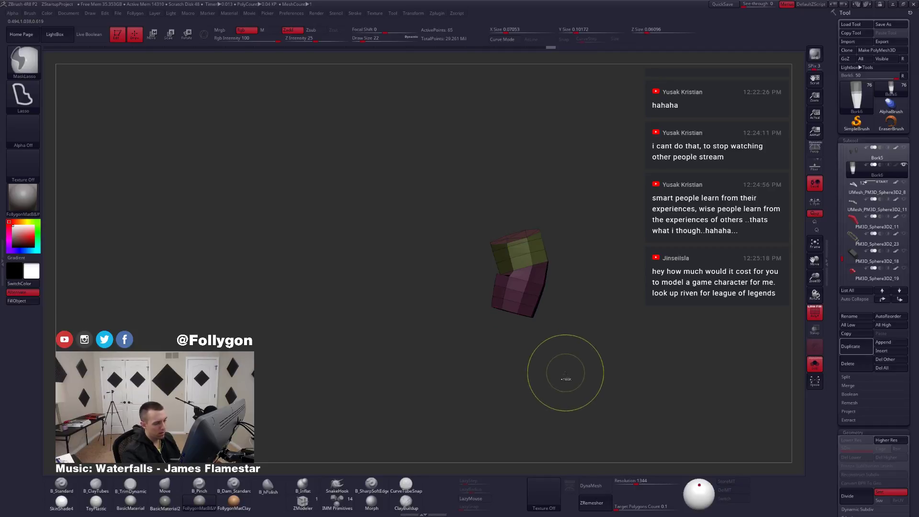
pyautogui.keyDown('ctrl'); pyautogui.keyDown('shift'); pyautogui.click(550, 359); pyautogui.keyUp('shift'); pyautogui.keyUp('ctrl')
# Rotate the unmasked lower section forward to form the leg's second bend.
pyautogui.press('r')
pyautogui.moveTo(517, 314); pyautogui.dragTo(484, 377)
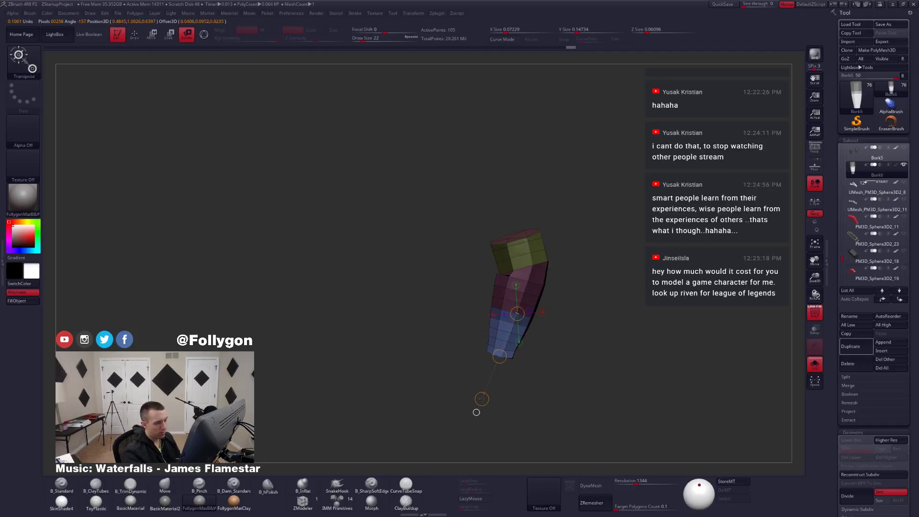
pyautogui.moveTo(469, 410); pyautogui.dragTo(527, 404)
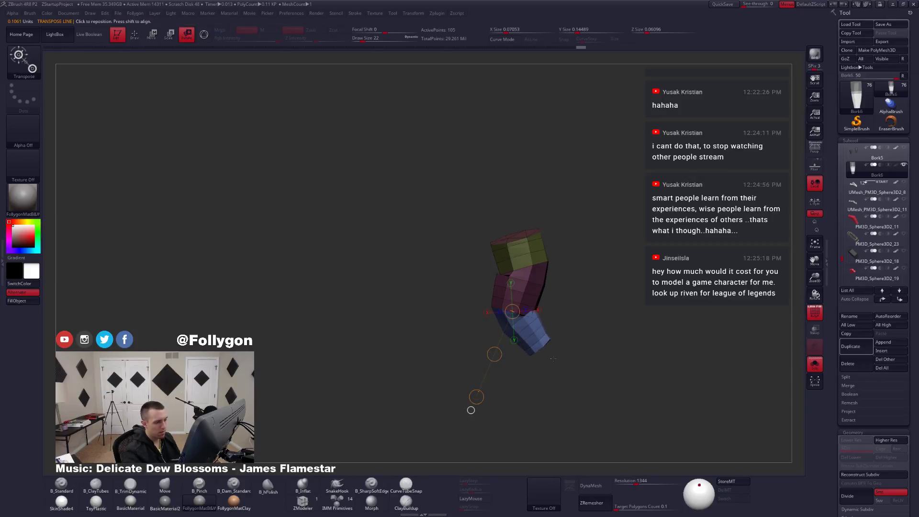
pyautogui.press('q')
# Mask everything except the leg's tip and rotate the tip to point straight down.
pyautogui.press('ctrl')
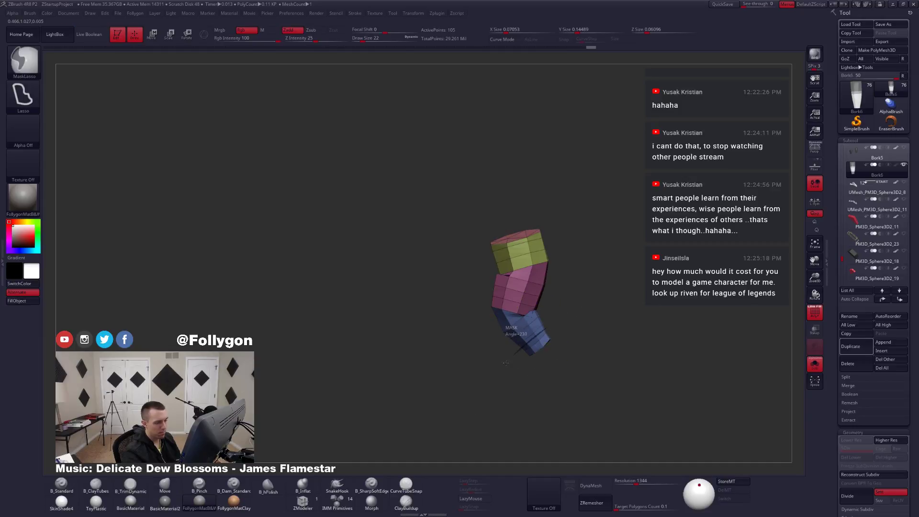
pyautogui.keyDown('ctrl'); pyautogui.moveTo(505, 362); pyautogui.dragTo(526, 373); pyautogui.keyUp('ctrl')
pyautogui.keyDown('ctrl'); pyautogui.click(566, 370); pyautogui.keyUp('ctrl')
pyautogui.press('r')
pyautogui.moveTo(534, 332); pyautogui.dragTo(563, 367)
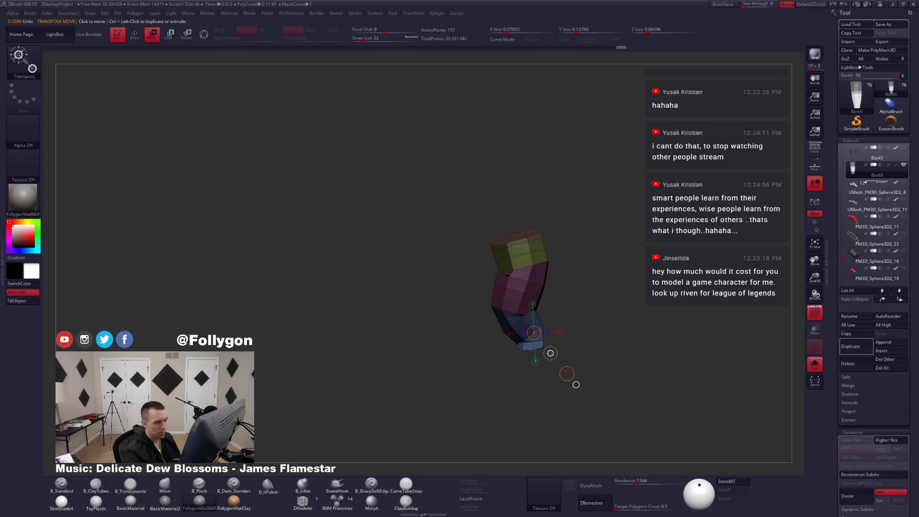
pyautogui.press('q')
# Move the leg's tip with Transpose and check the leg against the whole creature.
pyautogui.moveTo(580, 338)
pyautogui.mouseDown()
pyautogui.moveTo(552, 337)
pyautogui.moveTo(524, 353)
pyautogui.moveTo(566, 350)
pyautogui.moveTo(557, 354)
pyautogui.moveTo(567, 359)
pyautogui.moveTo(547, 350)
pyautogui.moveTo(581, 345)
pyautogui.moveTo(557, 348)
pyautogui.moveTo(564, 372)
pyautogui.moveTo(537, 349)
pyautogui.moveTo(540, 341)
pyautogui.moveTo(586, 340)
pyautogui.moveTo(576, 340)
pyautogui.moveTo(590, 304)
pyautogui.mouseUp()
pyautogui.hotkey('alt', 's')
pyautogui.hotkey('alt', 's')
pyautogui.hotkey('alt', 's')
pyautogui.press('w')
pyautogui.press('q')
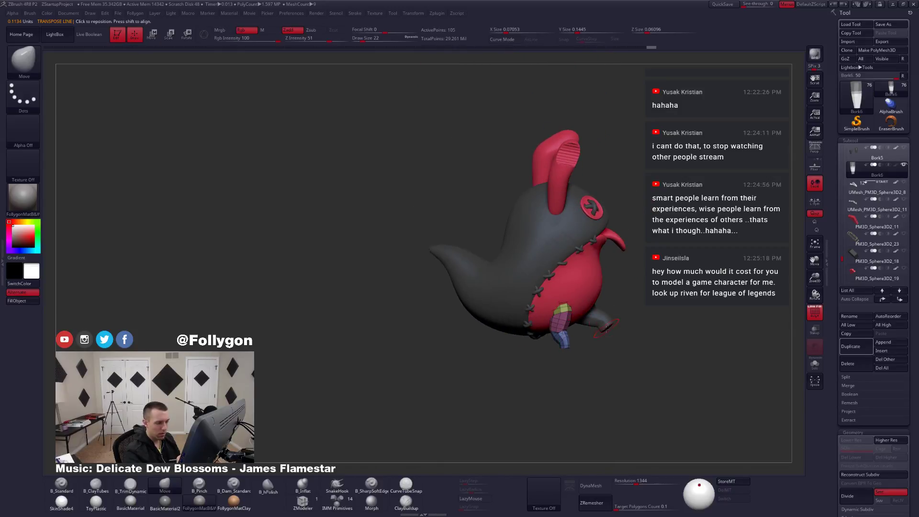
# Compare the bent leg with the old leg on the creature's other side and isolate the new leg for a closer look.
pyautogui.moveTo(636, 330); pyautogui.dragTo(527, 347)
pyautogui.keyDown('alt'); pyautogui.click(567, 328); pyautogui.keyUp('alt')
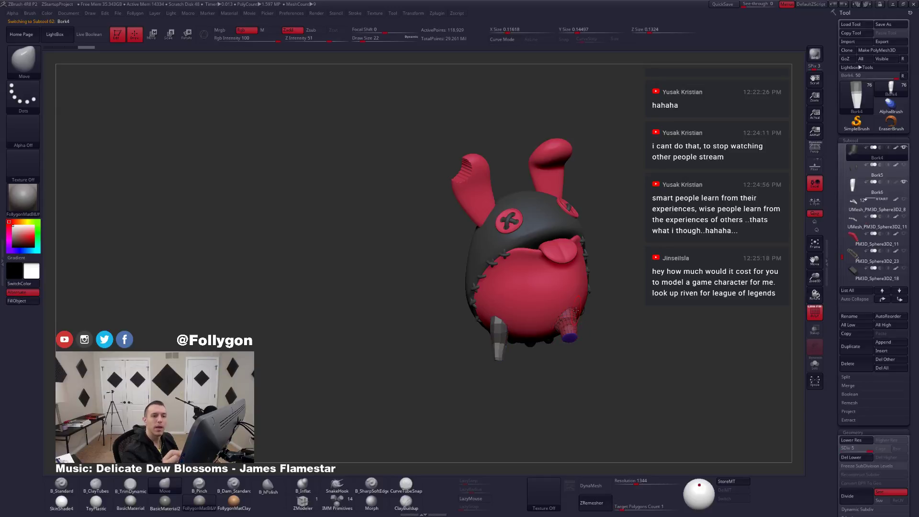
pyautogui.click(856, 187)
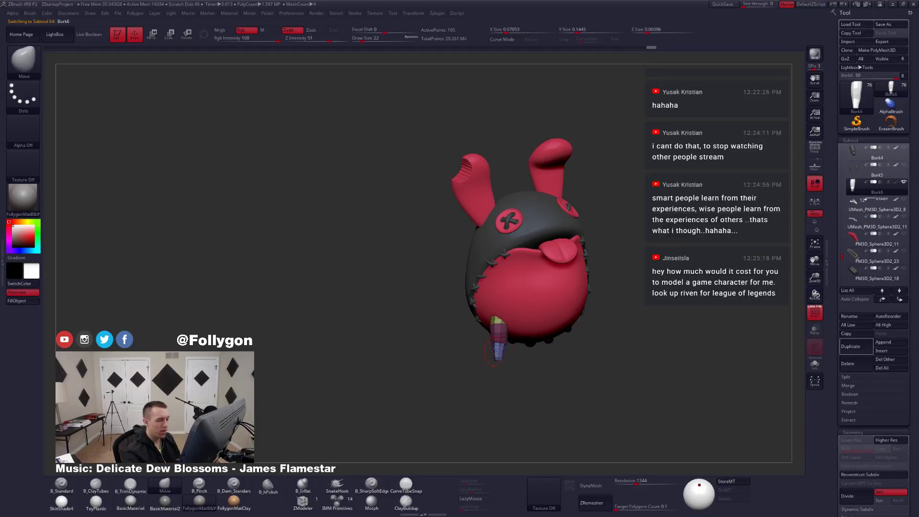
pyautogui.moveTo(452, 345); pyautogui.dragTo(524, 350)
pyautogui.press('d')
pyautogui.hotkey('shift', 'f')
pyautogui.hotkey('shift', 'd')
pyautogui.hotkey('alt', 's')
pyautogui.hotkey('shift', 'f')
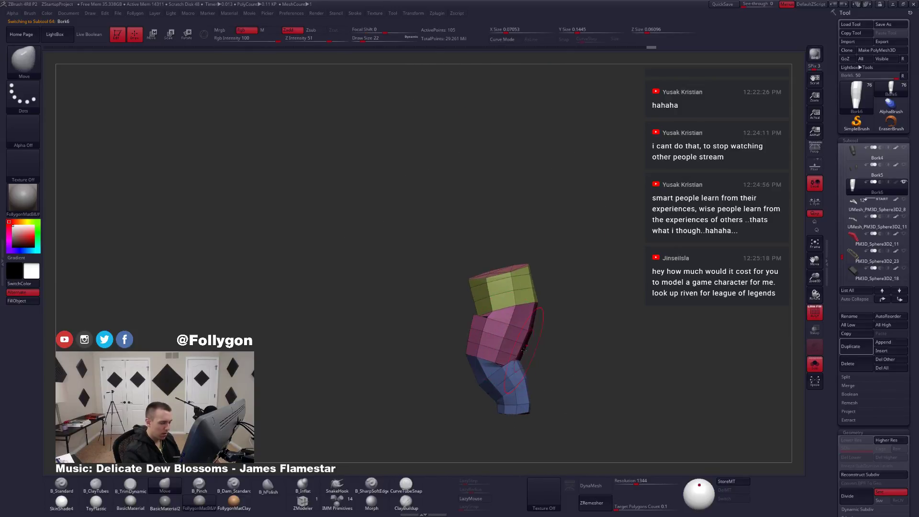
# Crease complete edge loops around the leg's segments with ZModeler's Crease edge action and preview the leg smoothed.
pyautogui.click(315, 506)
pyautogui.press('space')
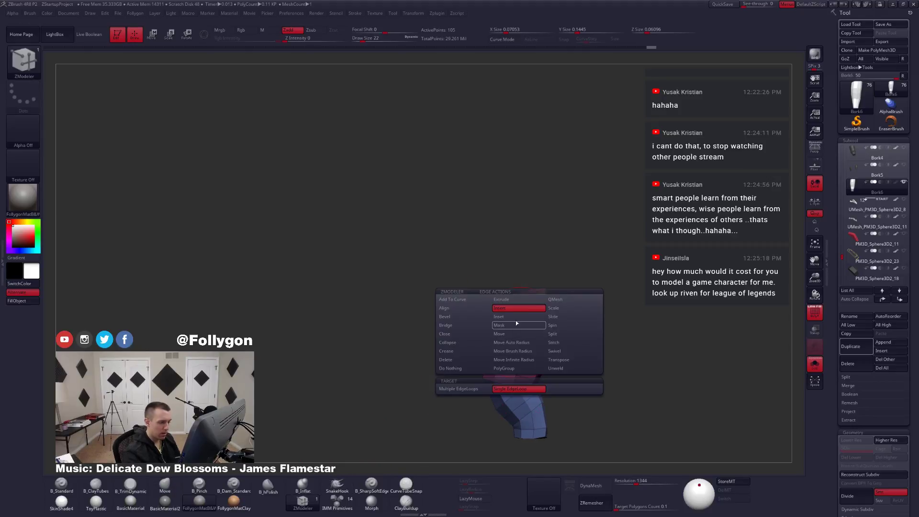
pyautogui.click(460, 354)
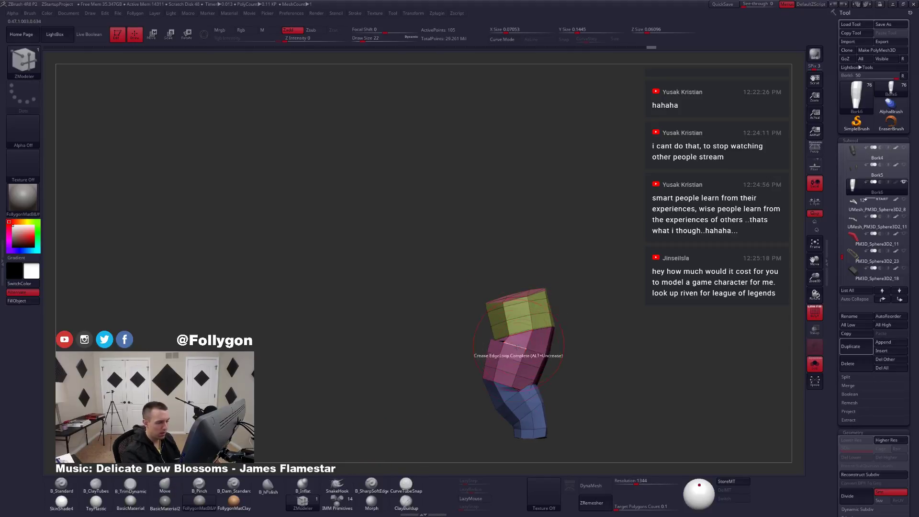
pyautogui.moveTo(517, 346); pyautogui.dragTo(516, 377, button='right')
pyautogui.keyDown('alt'); pyautogui.moveTo(511, 419); pyautogui.dragTo(514, 377, button='right'); pyautogui.keyUp('alt')
pyautogui.press('d')
pyautogui.hotkey('shift', 'd')
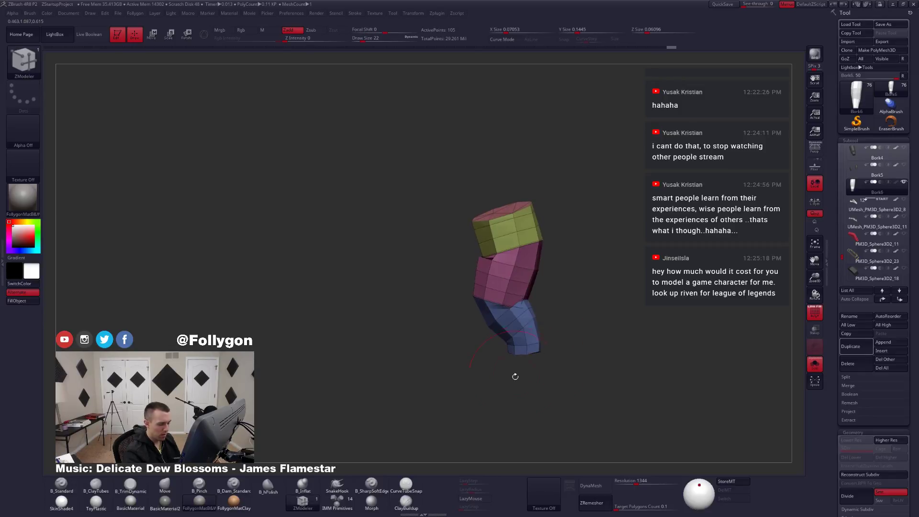
pyautogui.moveTo(526, 344)
pyautogui.mouseDown(button='right')
pyautogui.moveTo(519, 338)
pyautogui.moveTo(522, 346)
pyautogui.mouseUp(button='right')
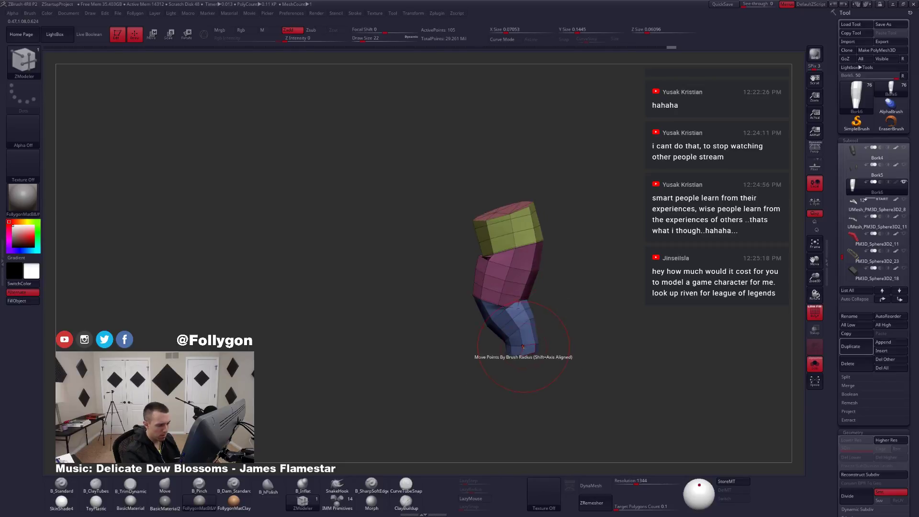
pyautogui.press('d')
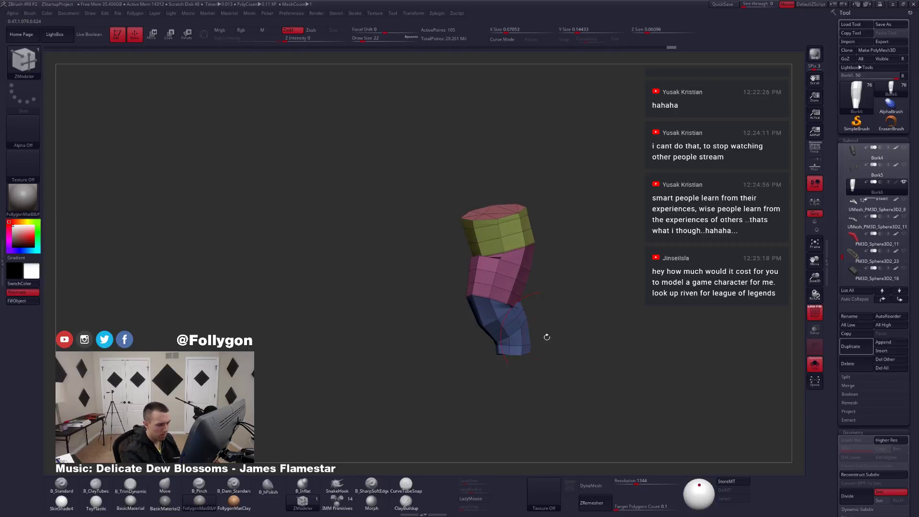
pyautogui.hotkey('shift', 'd')
pyautogui.moveTo(535, 342)
pyautogui.keyDown('ctrl'); pyautogui.mouseDown(button='right')
pyautogui.moveTo(543, 342)
pyautogui.moveTo(498, 342)
pyautogui.moveTo(483, 354)
pyautogui.moveTo(528, 330)
pyautogui.mouseUp(button='right'); pyautogui.keyUp('ctrl')
pyautogui.press('space')
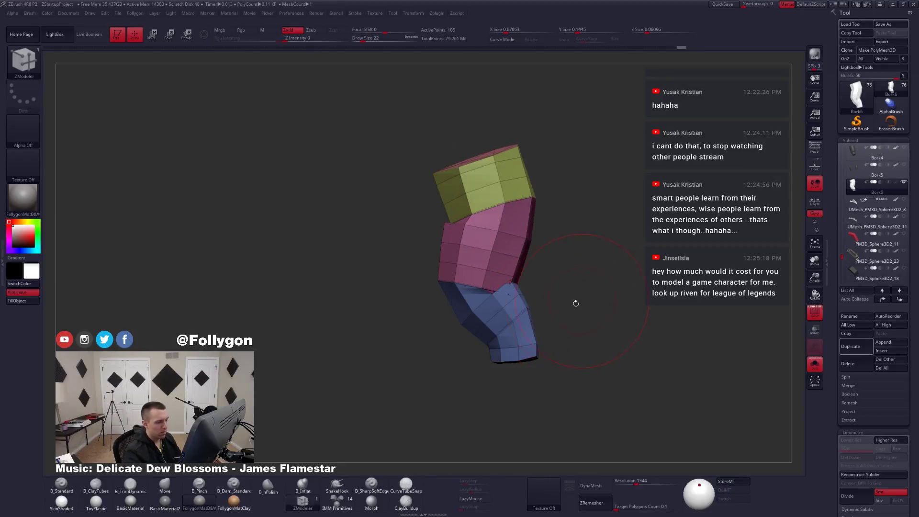
# Reduce the Move brush to size 5 and mask everything except the leg's lower tip.
pyautogui.press('b')
pyautogui.press('m')
pyautogui.press('v')
pyautogui.press('space')
pyautogui.moveTo(568, 307); pyautogui.dragTo(561, 308)
pyautogui.moveTo(562, 316); pyautogui.dragTo(529, 319, button='right')
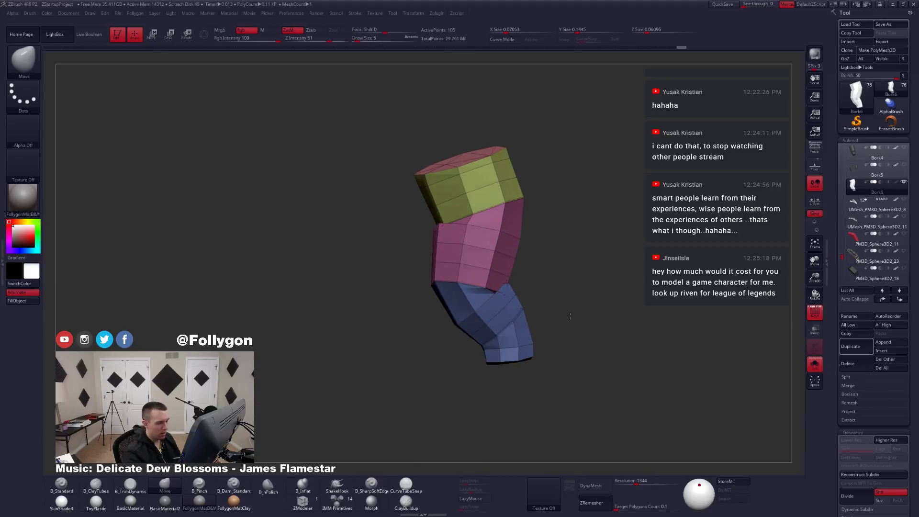
pyautogui.press('ctrl')
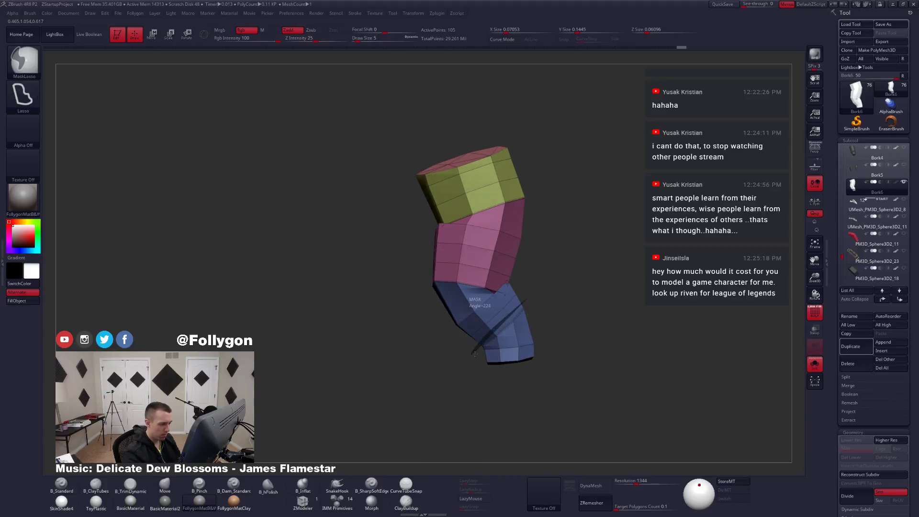
pyautogui.keyDown('ctrl'); pyautogui.moveTo(522, 329); pyautogui.dragTo(544, 324); pyautogui.keyUp('ctrl')
pyautogui.keyDown('ctrl'); pyautogui.click(541, 326); pyautogui.keyUp('ctrl')
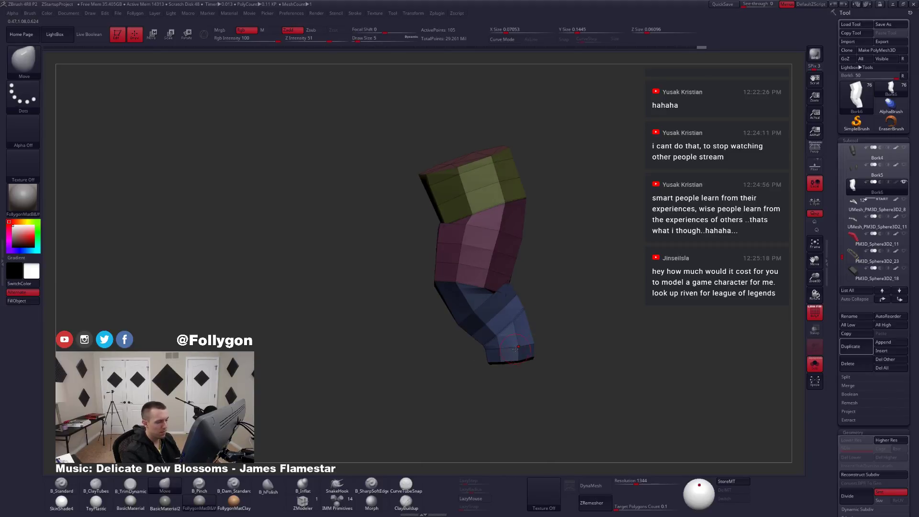
# Rotate the unmasked tip with Transpose, clear the mask and preview the leg with smooth subdivision.
pyautogui.press('r')
pyautogui.moveTo(484, 350); pyautogui.dragTo(496, 334)
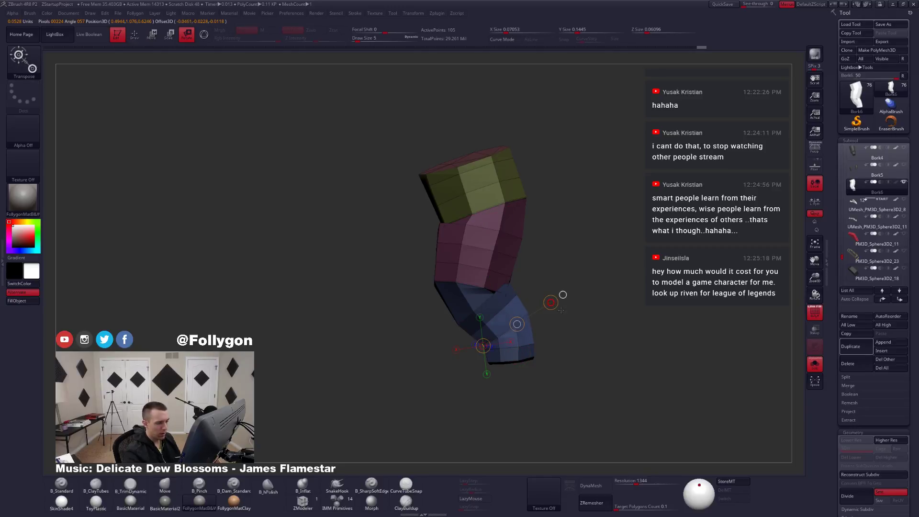
pyautogui.press('q')
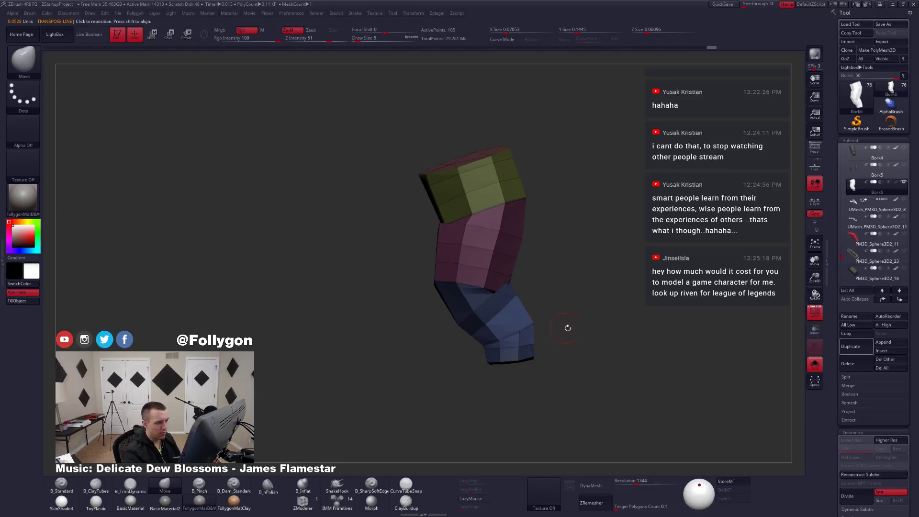
pyautogui.keyDown('alt'); pyautogui.moveTo(566, 327); pyautogui.dragTo(575, 336); pyautogui.keyUp('alt')
pyautogui.moveTo(574, 342)
pyautogui.mouseDown()
pyautogui.moveTo(539, 362)
pyautogui.moveTo(517, 361)
pyautogui.moveTo(545, 361)
pyautogui.moveTo(551, 431)
pyautogui.mouseUp()
pyautogui.hotkey('ctrl', 'd')
pyautogui.hotkey('shift', 'd')
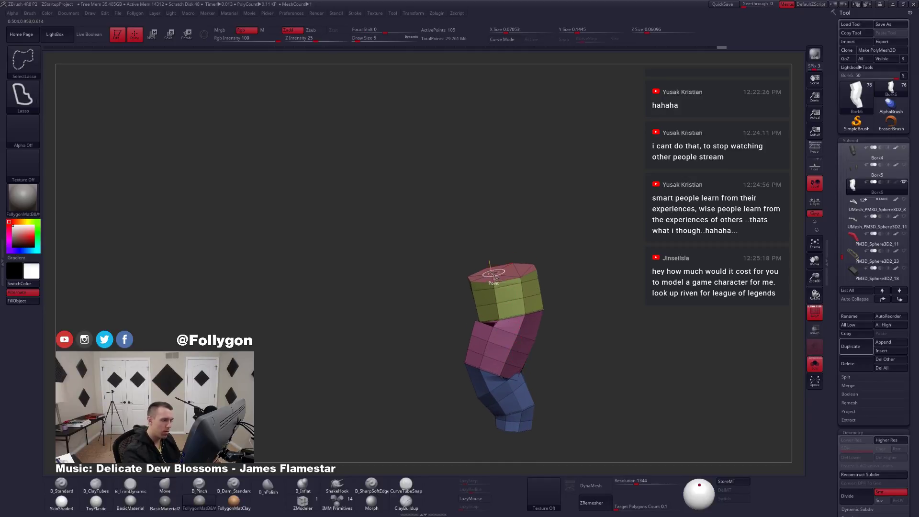
# Isolate the leg's end caps, crease their edges and restore the full leg.
pyautogui.keyDown('ctrl'); pyautogui.keyDown('shift'); pyautogui.click(495, 276); pyautogui.keyUp('shift'); pyautogui.keyUp('ctrl')
pyautogui.moveTo(517, 273); pyautogui.dragTo(528, 265)
pyautogui.scroll(-5, 853, 299)
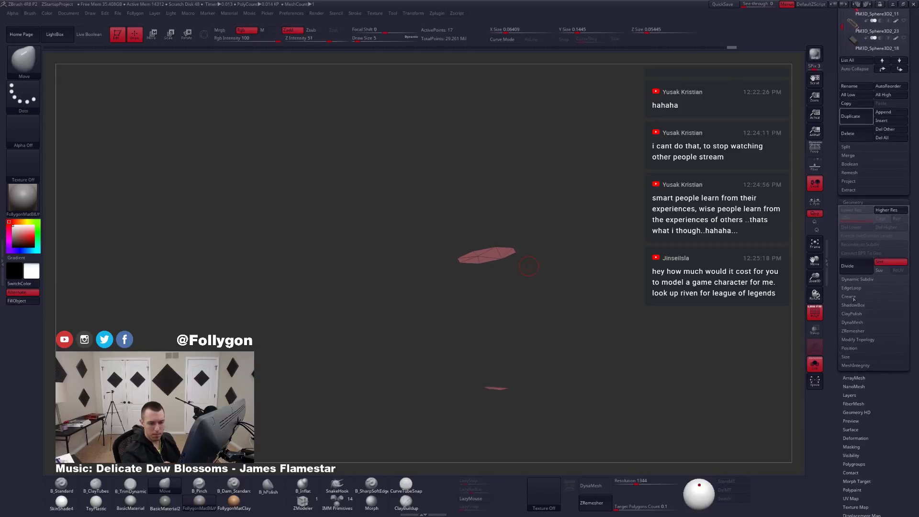
pyautogui.click(862, 298)
pyautogui.click(862, 306)
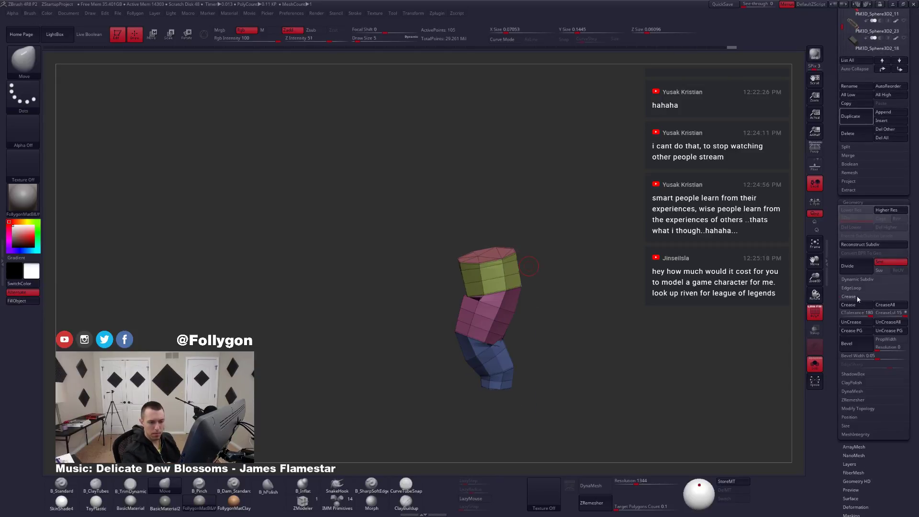
pyautogui.click(859, 299)
# Examine the smoothed leg from several sides without the polyframe, then return to the low-poly view.
pyautogui.moveTo(835, 215); pyautogui.dragTo(835, 400)
pyautogui.hotkey('shift', 'f')
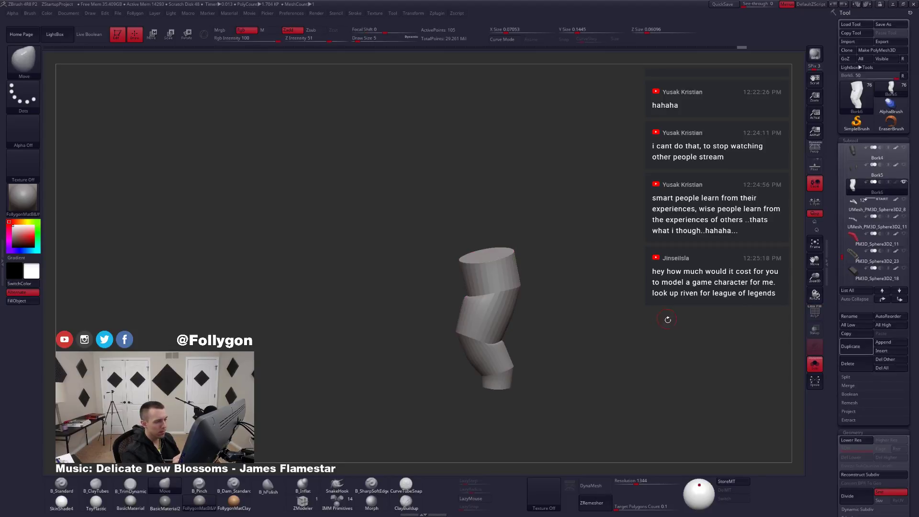
pyautogui.hotkey('ctrl', 'd')
pyautogui.hotkey('ctrl', 'd')
pyautogui.moveTo(539, 352); pyautogui.dragTo(503, 362)
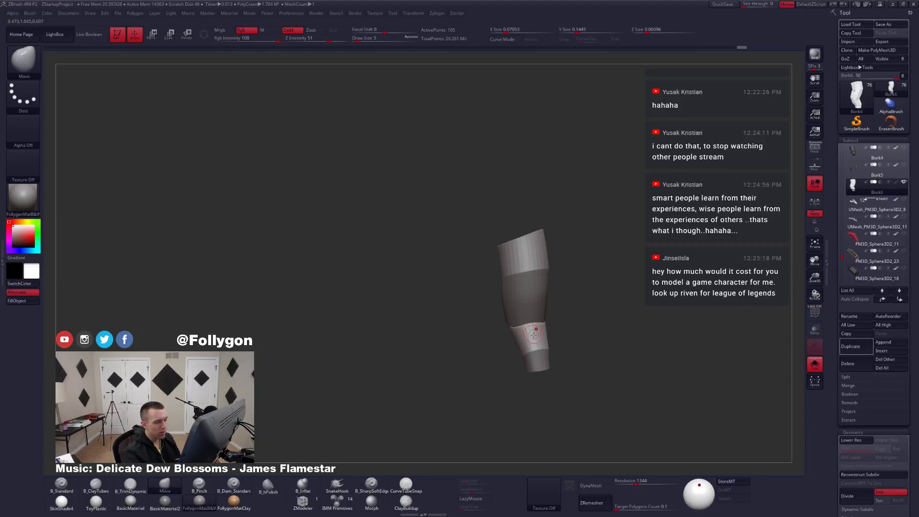
pyautogui.moveTo(550, 335); pyautogui.dragTo(567, 332)
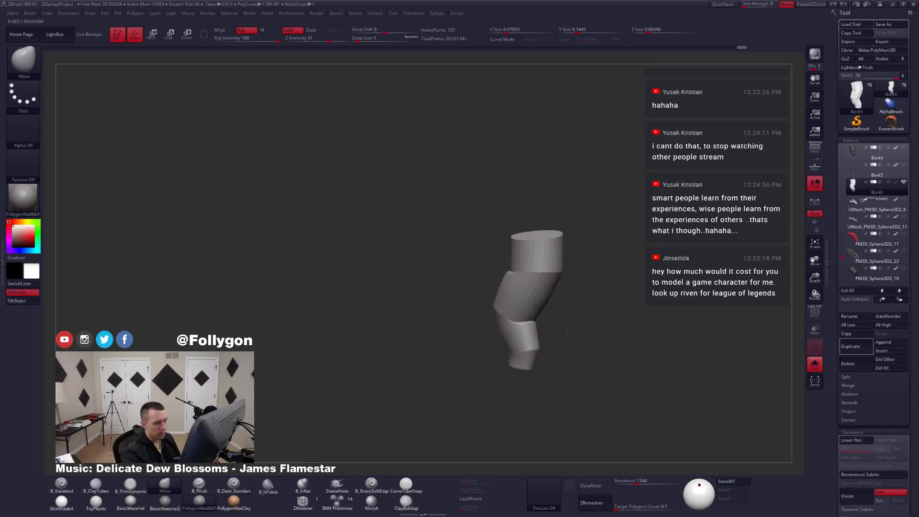
pyautogui.hotkey('shift', 'f')
pyautogui.hotkey('shift', 'd')
pyautogui.hotkey('shift', 'd')
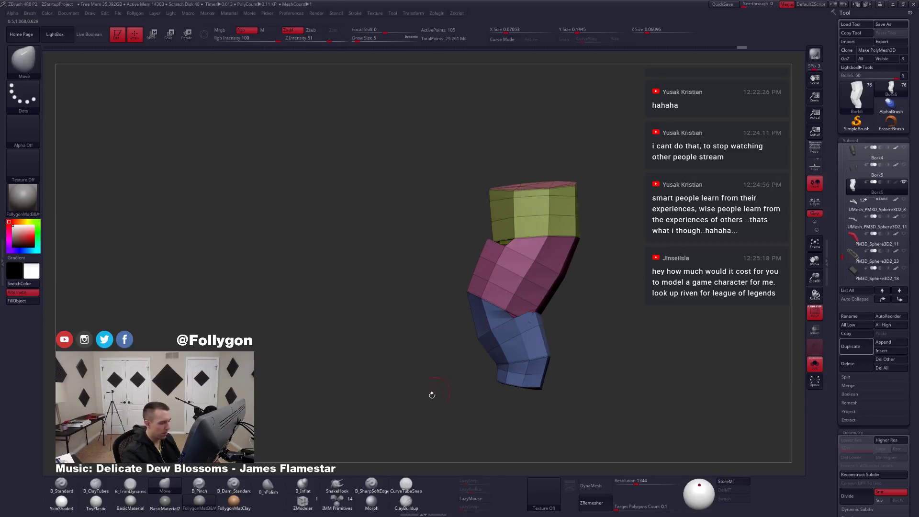
# Set ZModeler's edge action to Delete for complete edge loops and delete a loop in the leg's lower segment.
pyautogui.click(312, 506)
pyautogui.press('space')
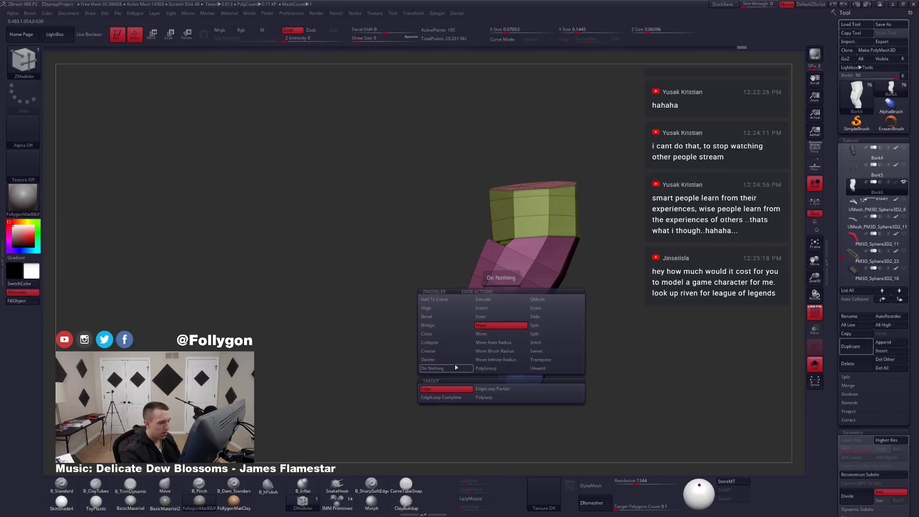
pyautogui.click(445, 359)
pyautogui.click(488, 389)
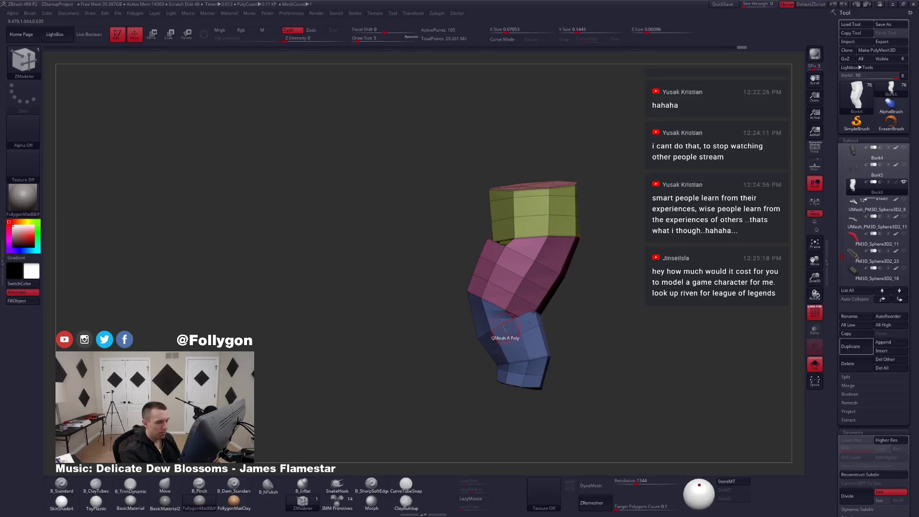
pyautogui.click(497, 331)
pyautogui.press('d')
pyautogui.moveTo(487, 357)
pyautogui.mouseDown()
pyautogui.moveTo(496, 393)
pyautogui.moveTo(502, 375)
pyautogui.moveTo(469, 358)
pyautogui.mouseUp()
pyautogui.hotkey('shift', 'd')
# Delete two more edge loops from the leg and check the smoothed shape.
pyautogui.moveTo(540, 348); pyautogui.dragTo(569, 315)
pyautogui.click(502, 320)
pyautogui.press('d')
pyautogui.hotkey('shift', 'd')
pyautogui.click(537, 348)
pyautogui.press('d')
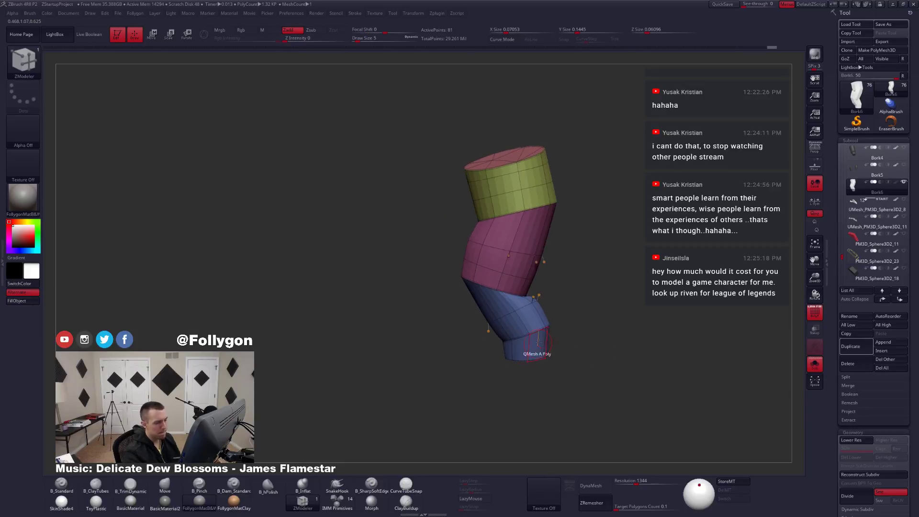
pyautogui.keyDown('alt'); pyautogui.moveTo(516, 295); pyautogui.dragTo(510, 347, button='right'); pyautogui.keyUp('alt')
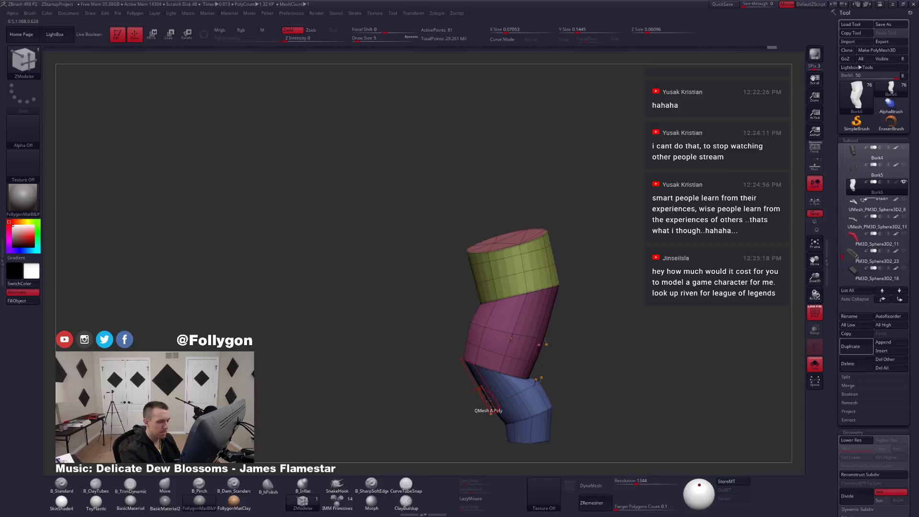
pyautogui.keyDown('alt'); pyautogui.moveTo(522, 387); pyautogui.dragTo(520, 344, button='right'); pyautogui.keyUp('alt')
pyautogui.hotkey('shift', 'd')
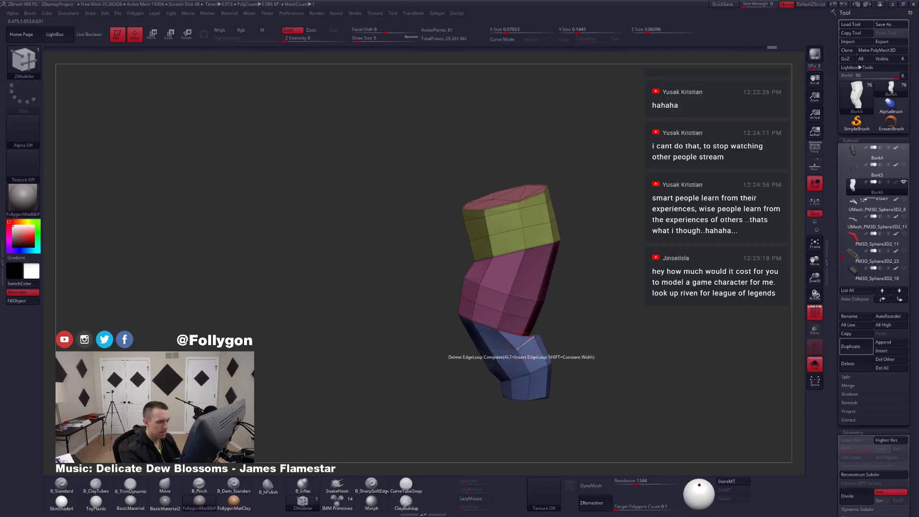
# Delete the edge loop just below the leg's second bend and set the Move brush size to 8.
pyautogui.click(520, 346)
pyautogui.press('d')
pyautogui.keyDown('alt'); pyautogui.moveTo(522, 388); pyautogui.dragTo(526, 375); pyautogui.keyUp('alt')
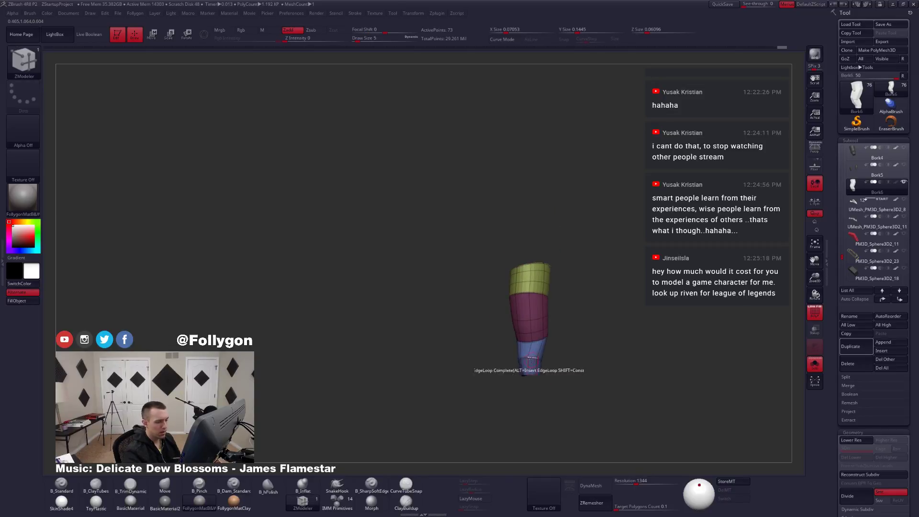
pyautogui.keyDown('ctrl'); pyautogui.moveTo(532, 359); pyautogui.dragTo(528, 390, button='right'); pyautogui.keyUp('ctrl')
pyautogui.press('b')
pyautogui.press('m')
pyautogui.press('v')
pyautogui.press('space')
pyautogui.moveTo(523, 343); pyautogui.dragTo(525, 343)
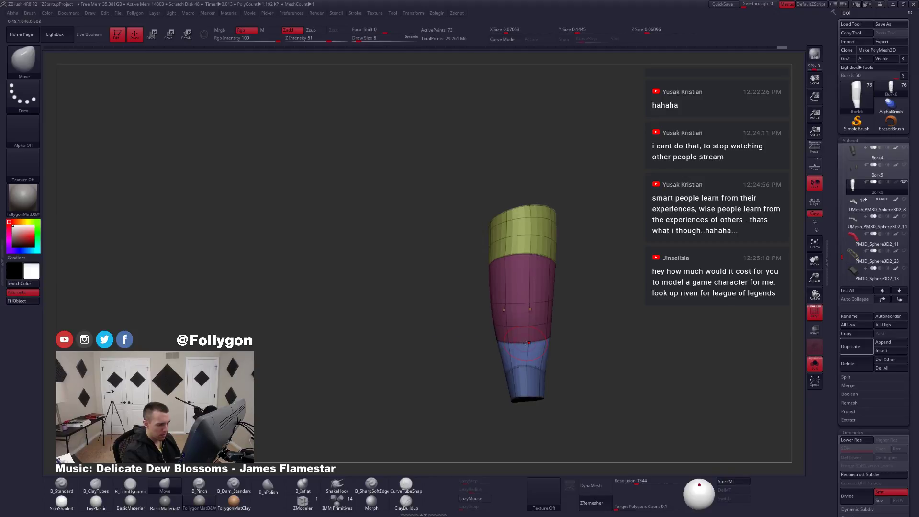
# Delete the inner edge loops of the leg's middle segment with ZModeler and preview the smoothed leg.
pyautogui.click(315, 504)
pyautogui.hotkey('shift', 'd')
pyautogui.click(519, 326)
pyautogui.moveTo(519, 327); pyautogui.dragTo(524, 312, button='right')
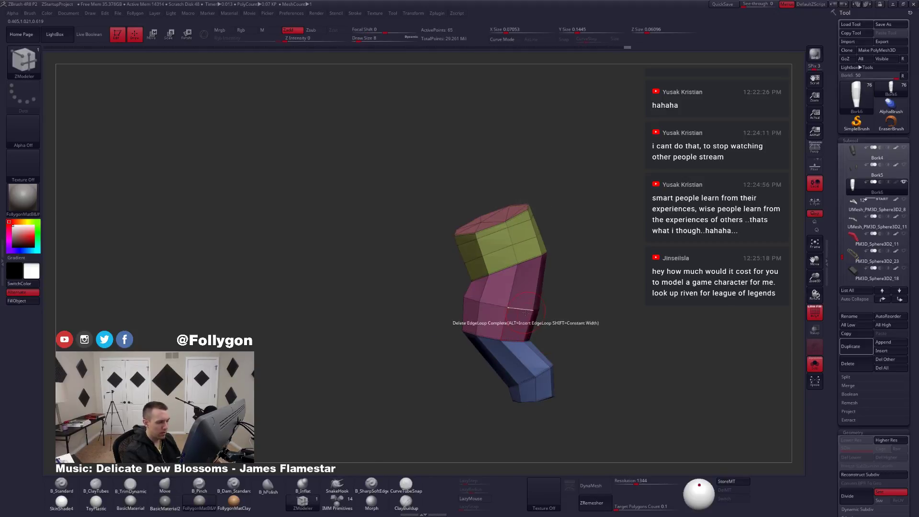
pyautogui.click(525, 312)
pyautogui.press('d')
pyautogui.moveTo(581, 337); pyautogui.dragTo(550, 325, button='right')
pyautogui.keyDown('ctrl'); pyautogui.moveTo(550, 325); pyautogui.dragTo(514, 275, button='right'); pyautogui.keyUp('ctrl')
# Delete the inner edge loops of the leg's upper segment, show the whole creature and switch to the Move brush.
pyautogui.hotkey('shift', 'd')
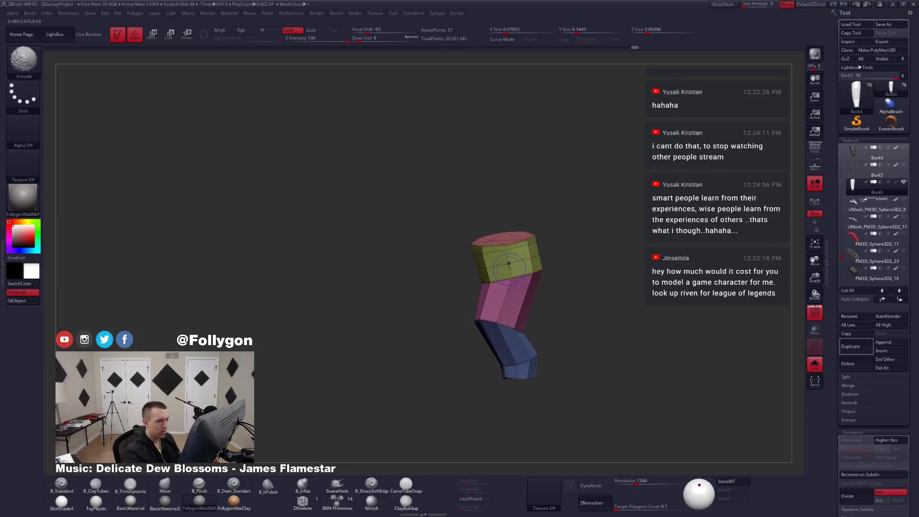
pyautogui.moveTo(550, 339)
pyautogui.keyDown('ctrl'); pyautogui.mouseDown(button='right')
pyautogui.moveTo(544, 320)
pyautogui.moveTo(541, 341)
pyautogui.mouseUp(button='right'); pyautogui.keyUp('ctrl')
pyautogui.press('d')
pyautogui.moveTo(538, 346); pyautogui.dragTo(558, 344)
pyautogui.hotkey('alt', 'shift', 's')
pyautogui.moveTo(558, 344)
pyautogui.mouseDown()
pyautogui.moveTo(544, 352)
pyautogui.moveTo(551, 330)
pyautogui.moveTo(530, 346)
pyautogui.moveTo(539, 388)
pyautogui.mouseUp()
pyautogui.press('b')
pyautogui.press('m')
pyautogui.press('v')
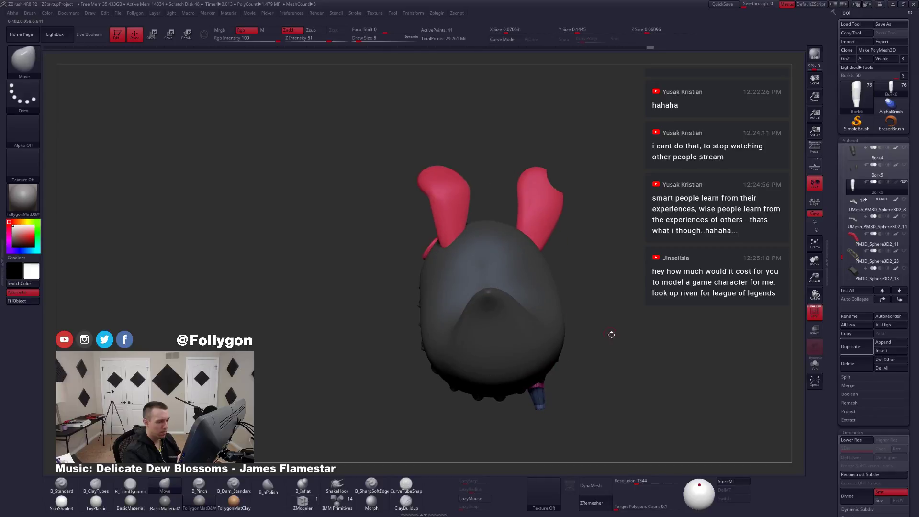
# Examine the smoothed leg's placement and proportions against the whole creature from several sides.
pyautogui.moveTo(611, 334)
pyautogui.mouseDown()
pyautogui.moveTo(542, 377)
pyautogui.moveTo(527, 348)
pyautogui.moveTo(555, 322)
pyautogui.moveTo(494, 349)
pyautogui.moveTo(512, 344)
pyautogui.moveTo(488, 382)
pyautogui.moveTo(531, 376)
pyautogui.moveTo(492, 359)
pyautogui.moveTo(537, 343)
pyautogui.moveTo(514, 339)
pyautogui.moveTo(529, 349)
pyautogui.moveTo(526, 359)
pyautogui.mouseUp()
pyautogui.hotkey('shift', 'f')
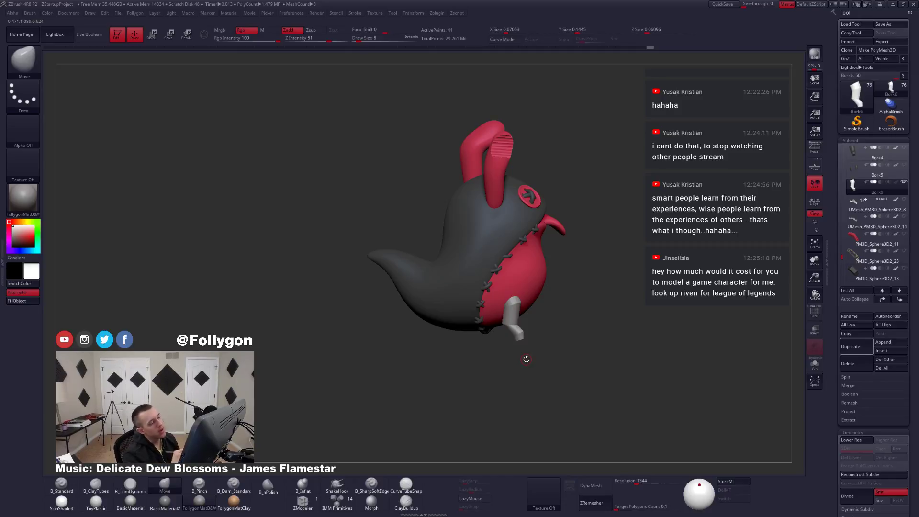
pyautogui.moveTo(582, 310); pyautogui.dragTo(516, 328)
pyautogui.keyDown('alt'); pyautogui.click(518, 282); pyautogui.keyUp('alt')
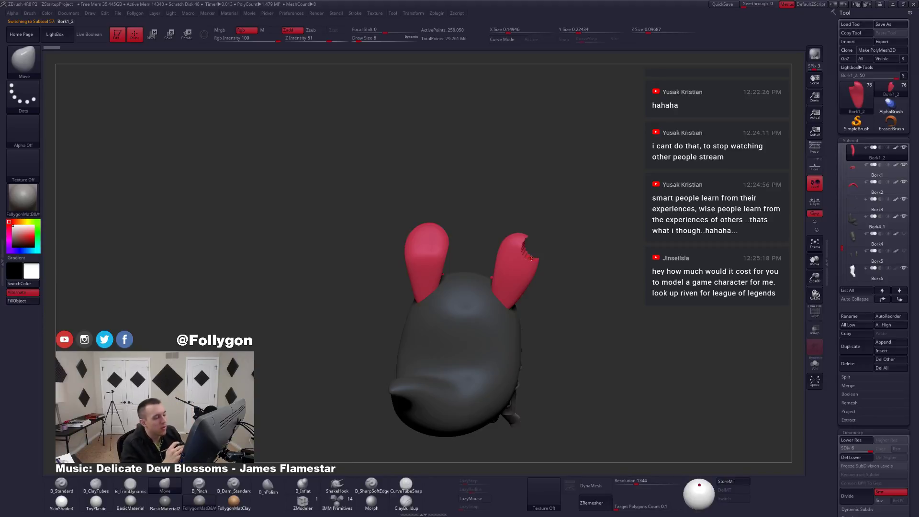
pyautogui.moveTo(546, 348); pyautogui.dragTo(523, 380)
pyautogui.moveTo(523, 379)
pyautogui.mouseDown(button='right')
pyautogui.moveTo(553, 361)
pyautogui.moveTo(551, 327)
pyautogui.moveTo(551, 368)
pyautogui.moveTo(536, 368)
pyautogui.mouseUp(button='right')
pyautogui.keyDown('alt'); pyautogui.click(538, 352); pyautogui.keyUp('alt')
pyautogui.moveTo(537, 368); pyautogui.dragTo(536, 371)
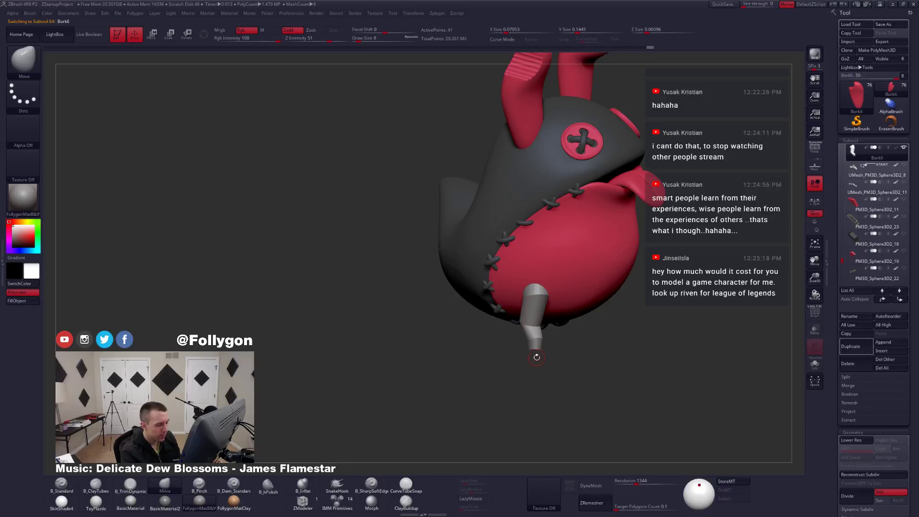
# Isolate the leg, mask everything except its bottom end and place a vertical Transpose move line there.
pyautogui.hotkey('shift', 'f')
pyautogui.moveTo(536, 357)
pyautogui.keyDown('alt'); pyautogui.mouseDown()
pyautogui.moveTo(515, 362)
pyautogui.moveTo(571, 348)
pyautogui.moveTo(555, 325)
pyautogui.moveTo(598, 316)
pyautogui.moveTo(616, 297)
pyautogui.moveTo(612, 364)
pyautogui.moveTo(617, 295)
pyautogui.moveTo(606, 369)
pyautogui.moveTo(548, 386)
pyautogui.mouseUp(); pyautogui.keyUp('alt')
pyautogui.keyDown('ctrl'); pyautogui.click(563, 354); pyautogui.keyUp('ctrl')
pyautogui.hotkey('shift', 's')
pyautogui.hotkey('shift', 'd')
pyautogui.press('w')
pyautogui.keyDown('shift'); pyautogui.moveTo(566, 333); pyautogui.dragTo(567, 350); pyautogui.keyUp('shift')
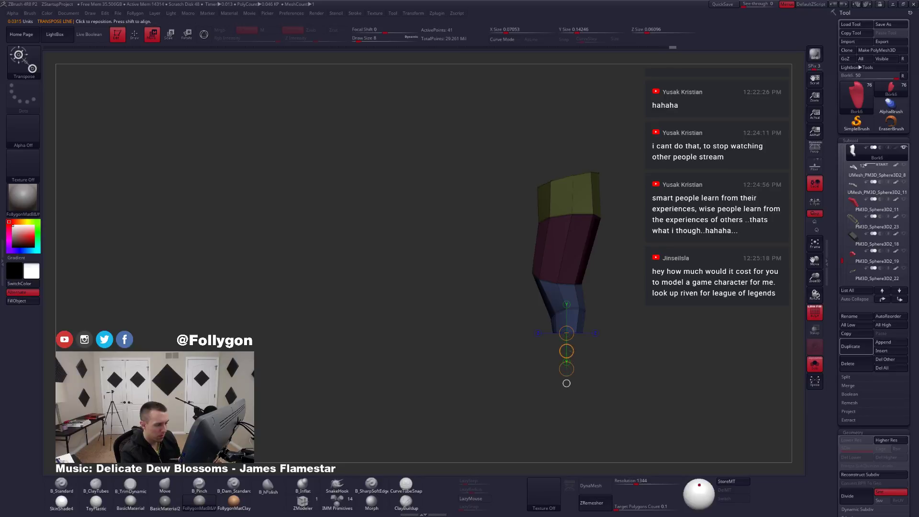
# Move the leg's bottom end to lengthen the leg, clear the mask and check it against the whole creature.
pyautogui.moveTo(575, 350); pyautogui.dragTo(581, 322)
pyautogui.moveTo(603, 342); pyautogui.dragTo(593, 346)
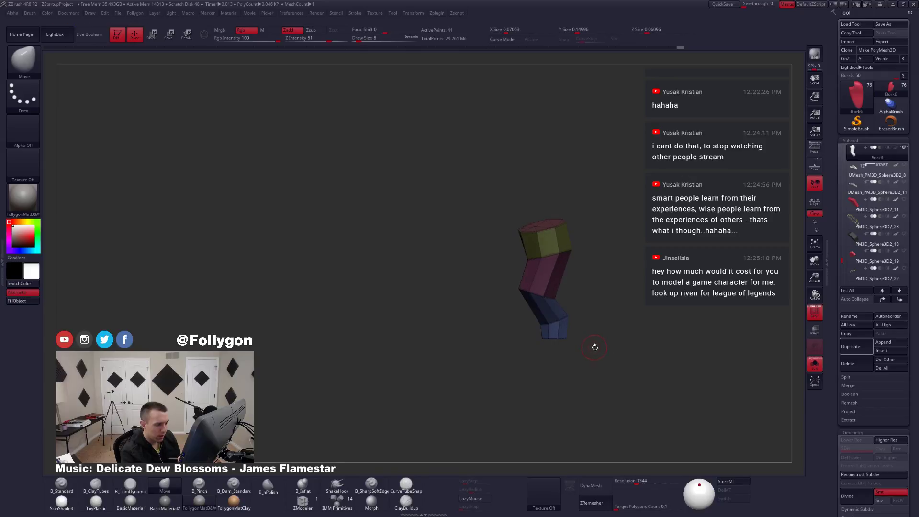
pyautogui.keyDown('ctrl'); pyautogui.moveTo(602, 334); pyautogui.dragTo(584, 347, button='right'); pyautogui.keyUp('ctrl')
pyautogui.press('d')
pyautogui.hotkey('shift', 's')
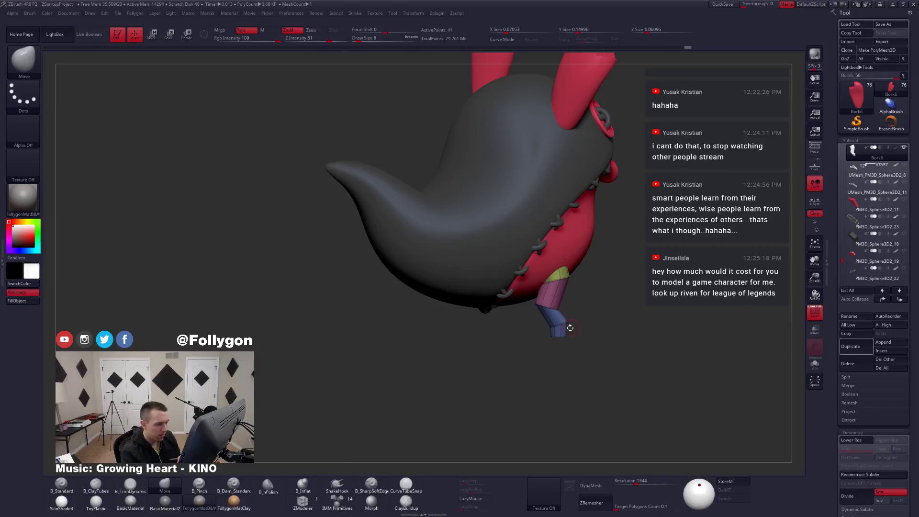
pyautogui.moveTo(591, 345)
pyautogui.mouseDown()
pyautogui.moveTo(555, 351)
pyautogui.moveTo(607, 335)
pyautogui.moveTo(593, 326)
pyautogui.moveTo(607, 320)
pyautogui.moveTo(577, 359)
pyautogui.mouseUp()
# Isolate the leg, mask its top end and move the rest down with Transpose to lengthen it below the body.
pyautogui.hotkey('shift', 's')
pyautogui.hotkey('shift', 'd')
pyautogui.keyDown('ctrl'); pyautogui.moveTo(542, 328); pyautogui.dragTo(548, 301); pyautogui.keyUp('ctrl')
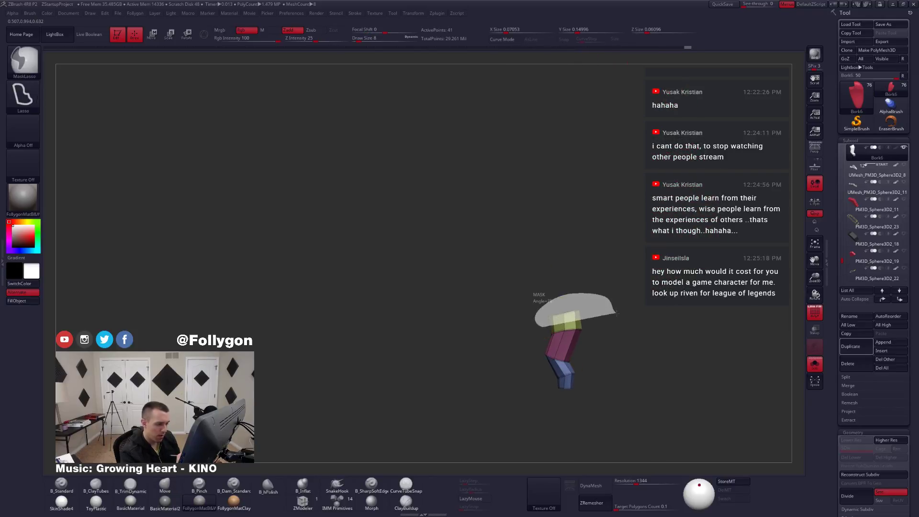
pyautogui.keyDown('ctrl'); pyautogui.moveTo(616, 313); pyautogui.dragTo(573, 360); pyautogui.keyUp('ctrl')
pyautogui.press('w')
pyautogui.hotkey('shift', 's')
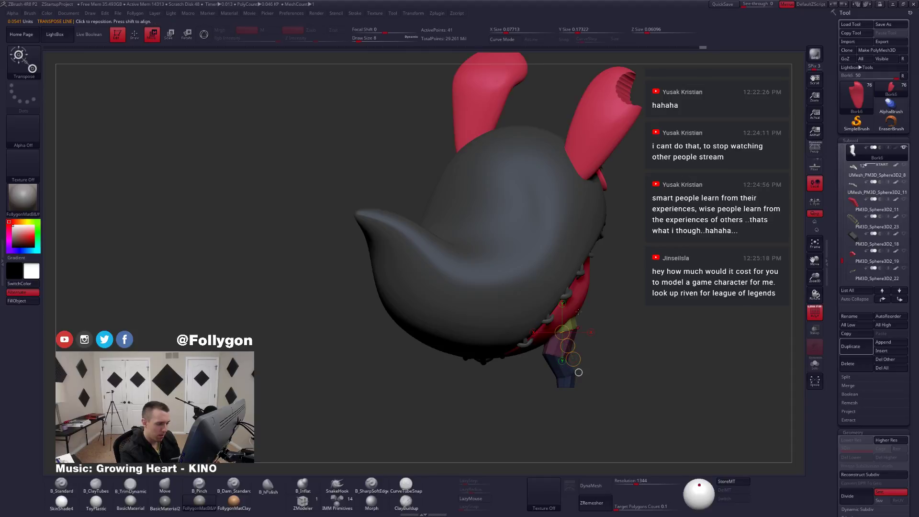
pyautogui.moveTo(699, 330)
pyautogui.mouseDown()
pyautogui.moveTo(642, 330)
pyautogui.moveTo(634, 355)
pyautogui.moveTo(617, 336)
pyautogui.moveTo(602, 347)
pyautogui.mouseUp()
pyautogui.press('d')
pyautogui.press('q')
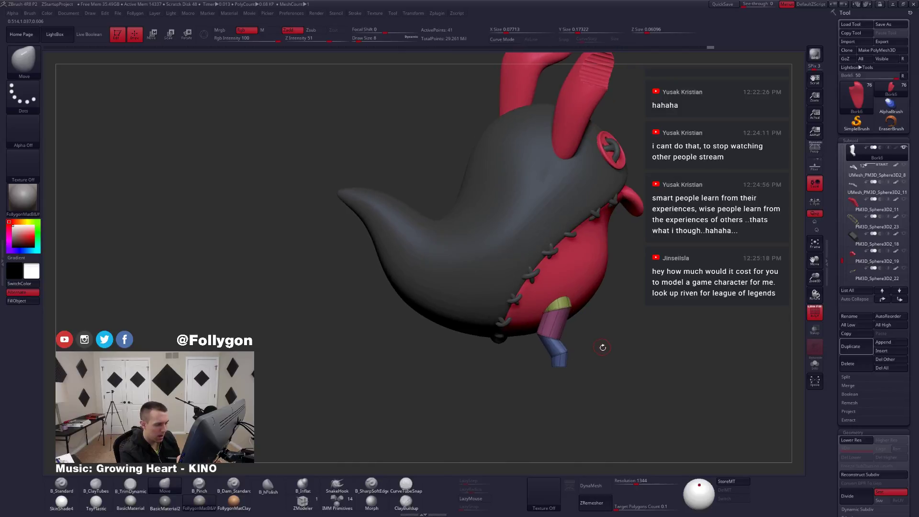
# Examine the lengthened leg against the creature's body from the front and side, both close up and at a distance.
pyautogui.moveTo(578, 317)
pyautogui.mouseDown()
pyautogui.moveTo(580, 335)
pyautogui.moveTo(632, 324)
pyautogui.moveTo(607, 322)
pyautogui.moveTo(561, 376)
pyautogui.mouseUp()
pyautogui.press('shift')
pyautogui.moveTo(551, 340); pyautogui.dragTo(588, 341)
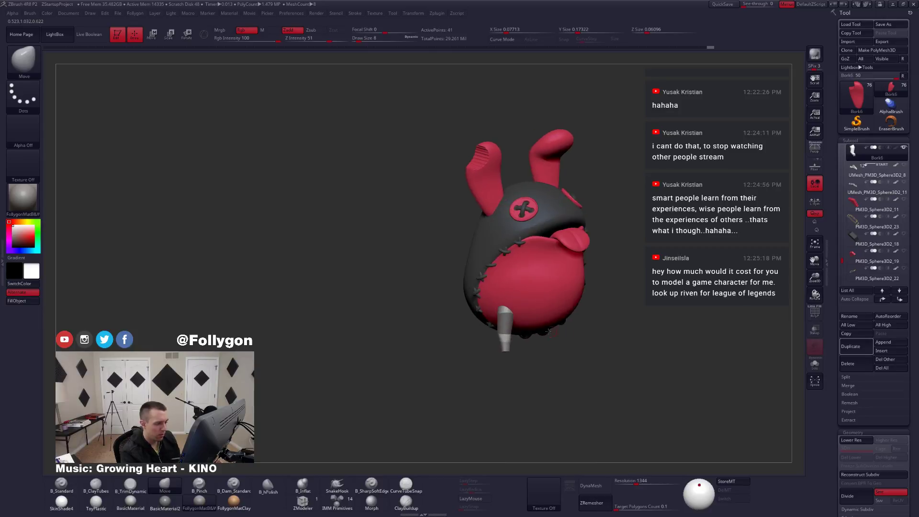
pyautogui.hotkey('shift', 'f')
pyautogui.keyDown('alt'); pyautogui.moveTo(526, 353); pyautogui.dragTo(582, 400); pyautogui.keyUp('alt')
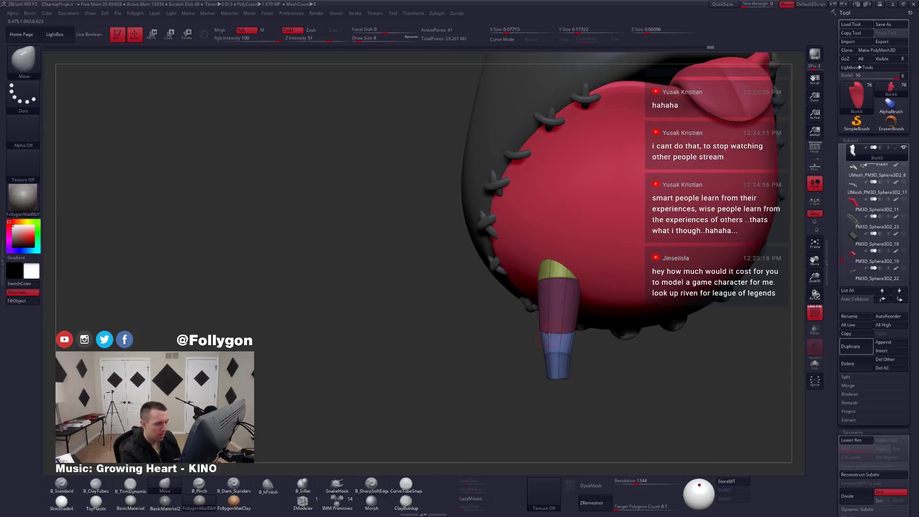
pyautogui.moveTo(564, 331)
pyautogui.mouseDown()
pyautogui.moveTo(573, 332)
pyautogui.moveTo(554, 337)
pyautogui.mouseUp()
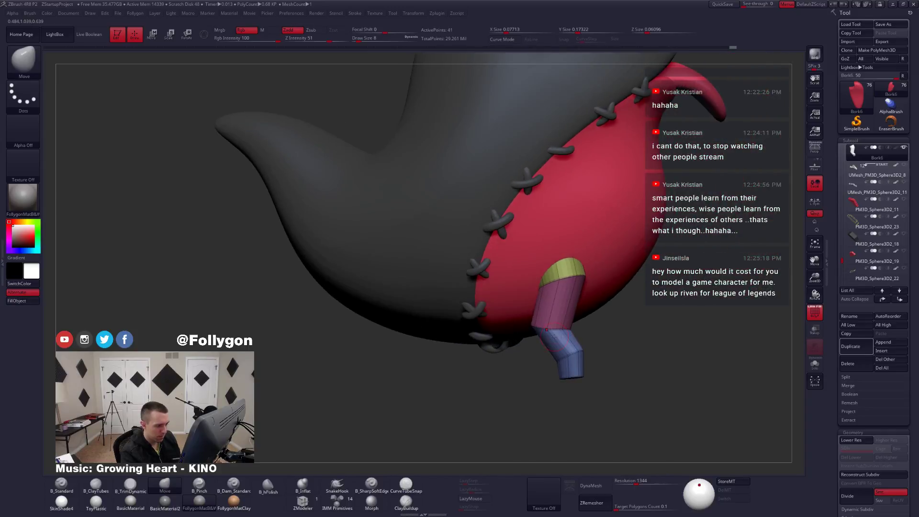
pyautogui.keyDown('alt'); pyautogui.moveTo(550, 332); pyautogui.dragTo(574, 323, button='right'); pyautogui.keyUp('alt')
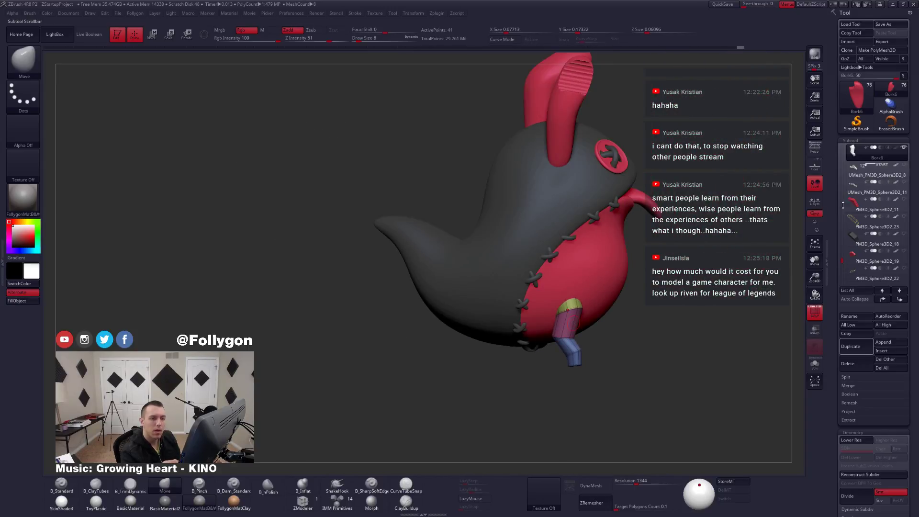
# Compare the new leg with the older leg subtools Bork5 and Bork4, ending with Bork6 active.
pyautogui.moveTo(840, 259); pyautogui.dragTo(848, 207)
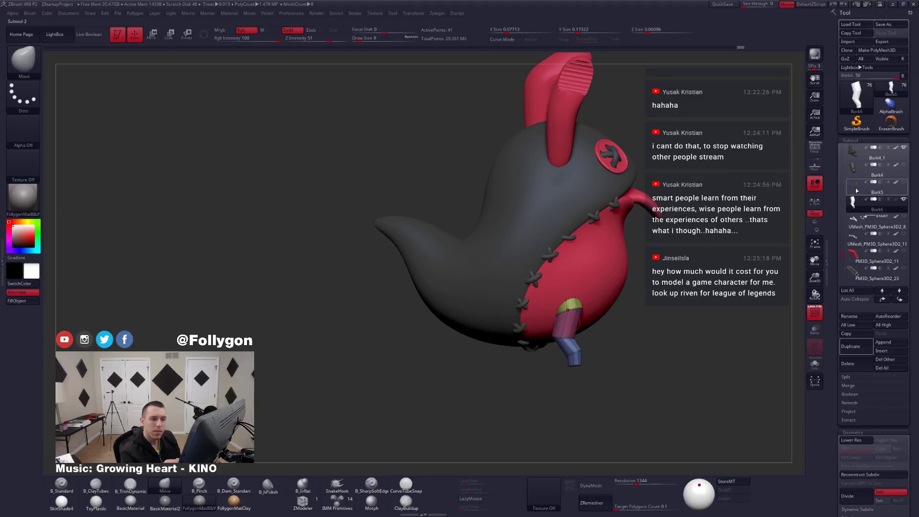
pyautogui.click(855, 191)
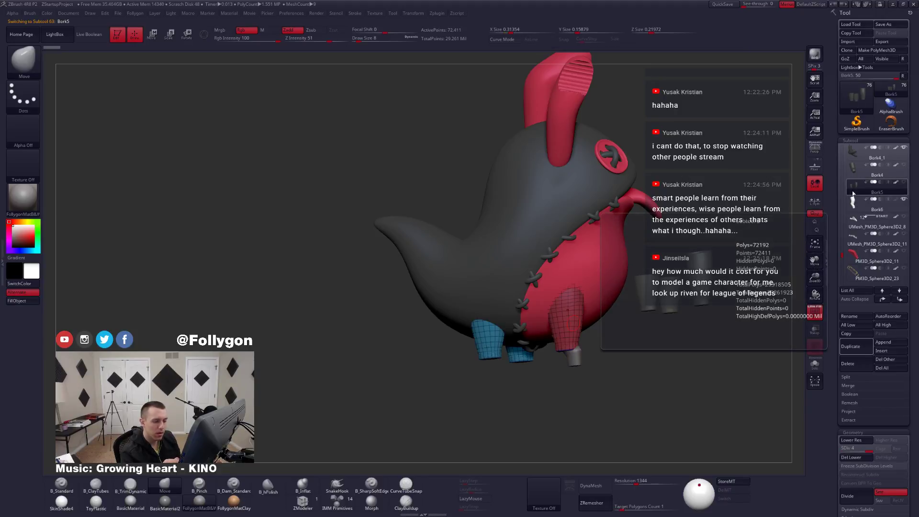
pyautogui.moveTo(555, 359); pyautogui.dragTo(602, 318)
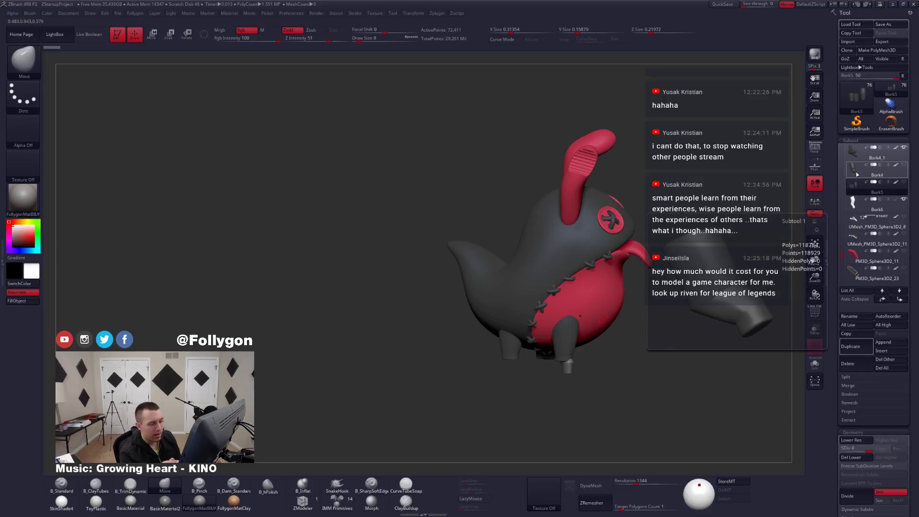
pyautogui.click(857, 175)
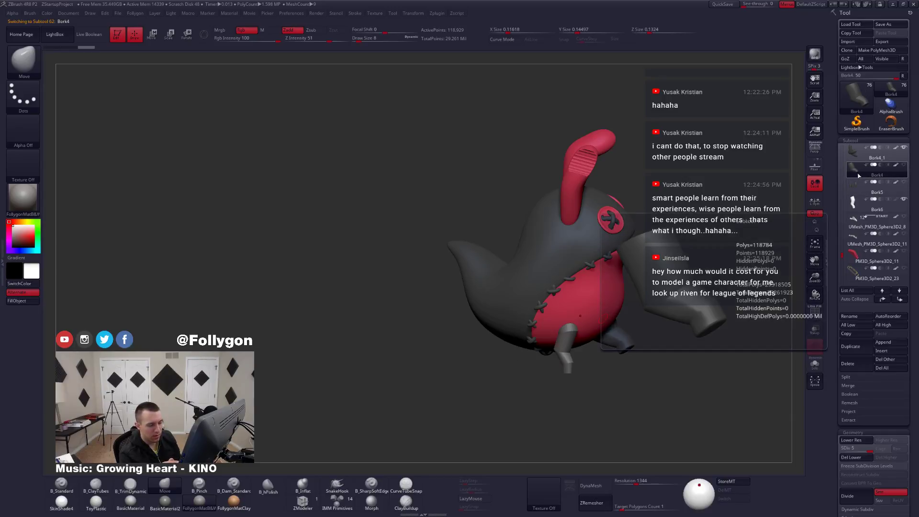
pyautogui.click(857, 206)
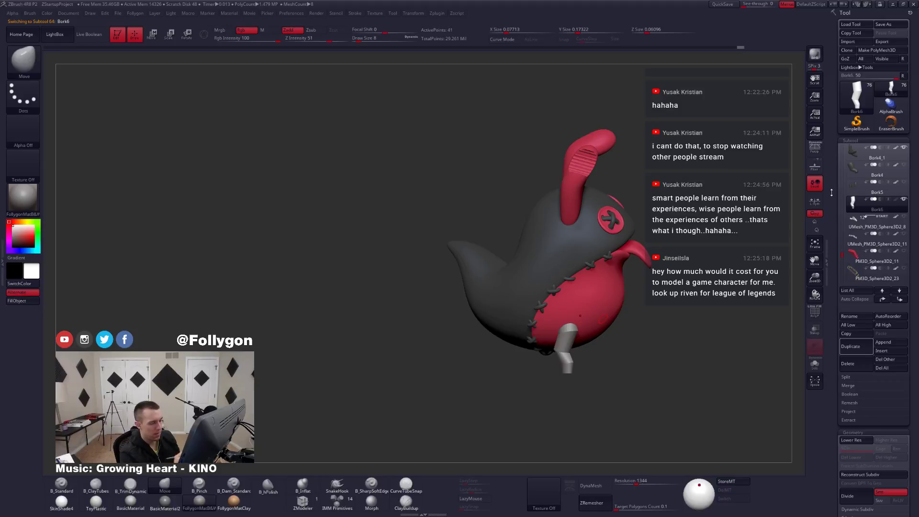
# Isolate the Bork6 leg and hide its top and bottom caps, keeping only the side polygroups visible.
pyautogui.moveTo(568, 342)
pyautogui.keyDown('ctrl'); pyautogui.mouseDown(button='right')
pyautogui.moveTo(571, 367)
pyautogui.moveTo(569, 342)
pyautogui.mouseUp(button='right'); pyautogui.keyUp('ctrl')
pyautogui.hotkey('shift', 's')
pyautogui.hotkey('shift', 'f')
pyautogui.hotkey('shift', 'd')
pyautogui.keyDown('ctrl'); pyautogui.keyDown('shift'); pyautogui.click(566, 261); pyautogui.keyUp('shift'); pyautogui.keyUp('ctrl')
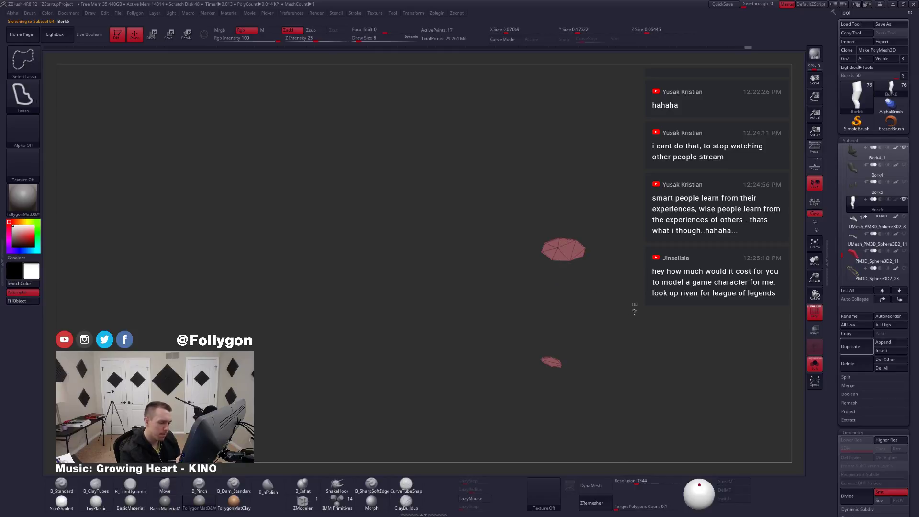
pyautogui.keyDown('ctrl'); pyautogui.keyDown('shift'); pyautogui.click(634, 309); pyautogui.keyUp('shift'); pyautogui.keyUp('ctrl')
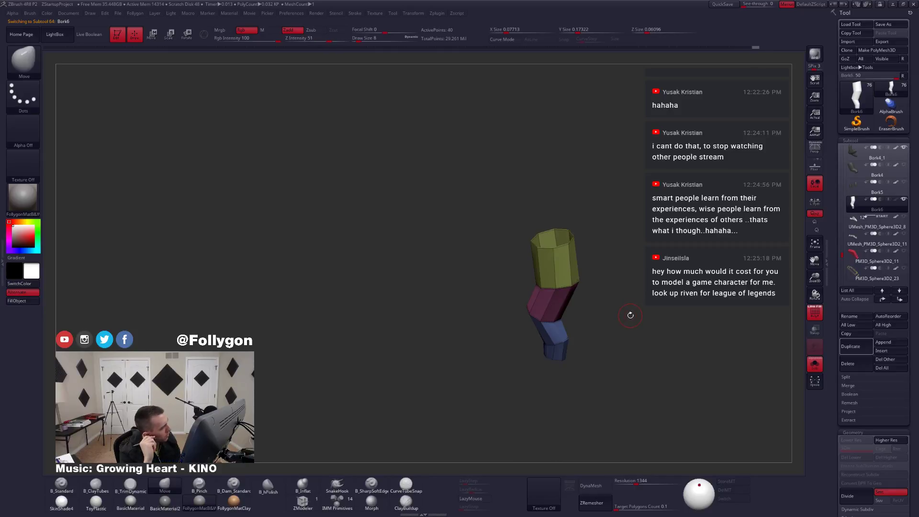
# Inflate the leg's visible sides slightly to thicken it, compare before and after, and view it on the whole creature.
pyautogui.scroll(-10, 861, 308)
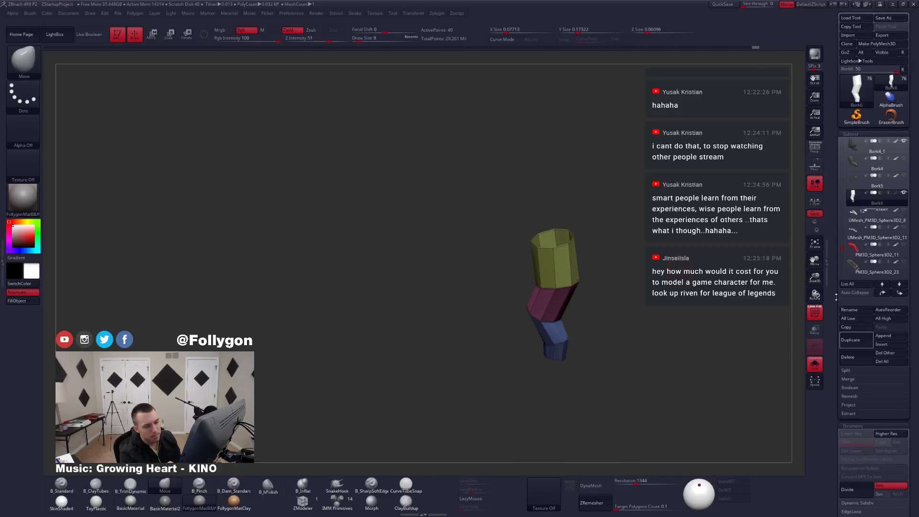
pyautogui.scroll(-1, 861, 308)
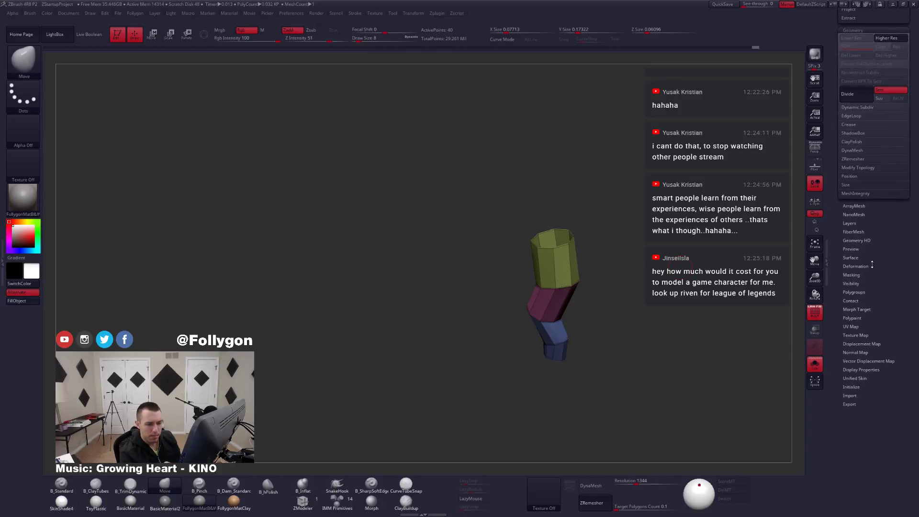
pyautogui.click(855, 266)
pyautogui.scroll(-5, 854, 273)
pyautogui.scroll(-4, 857, 278)
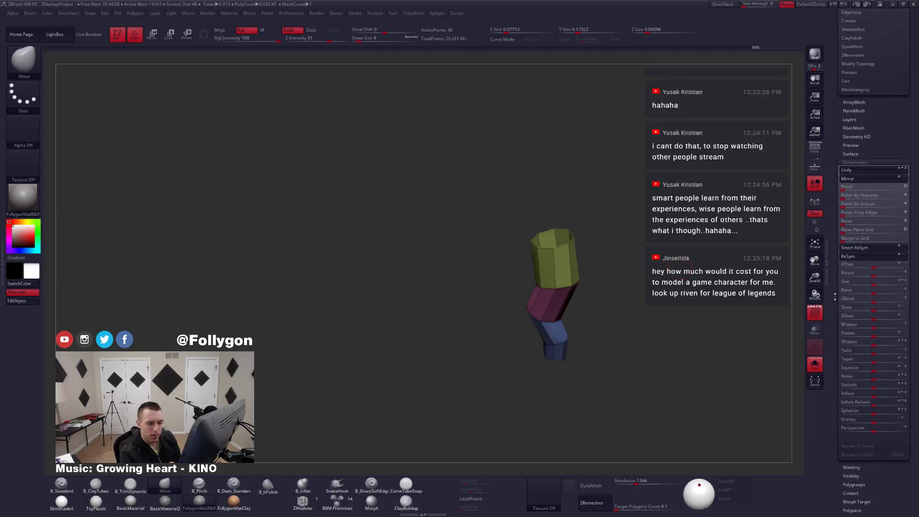
pyautogui.moveTo(875, 311); pyautogui.dragTo(879, 311)
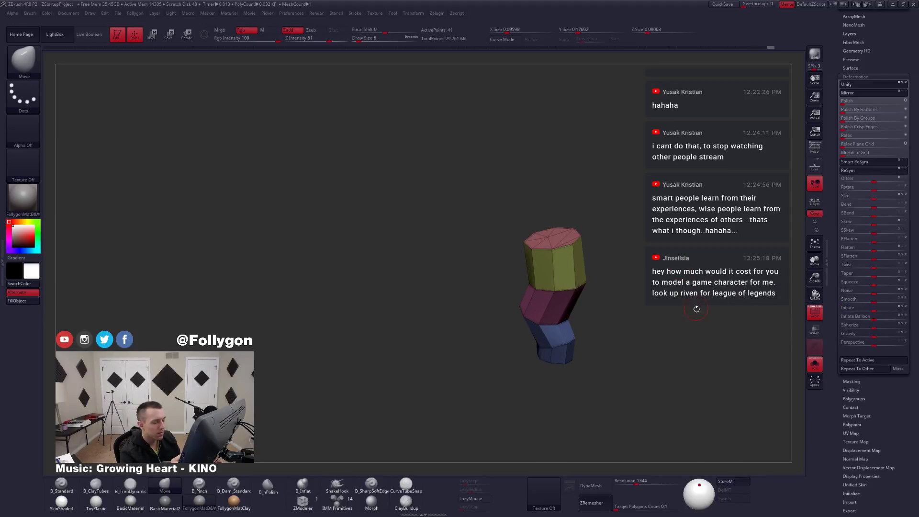
pyautogui.hotkey('ctrl', 'z')
pyautogui.hotkey('ctrl', 'shift', 'z')
pyautogui.keyDown('alt'); pyautogui.moveTo(682, 287); pyautogui.dragTo(577, 371); pyautogui.keyUp('alt')
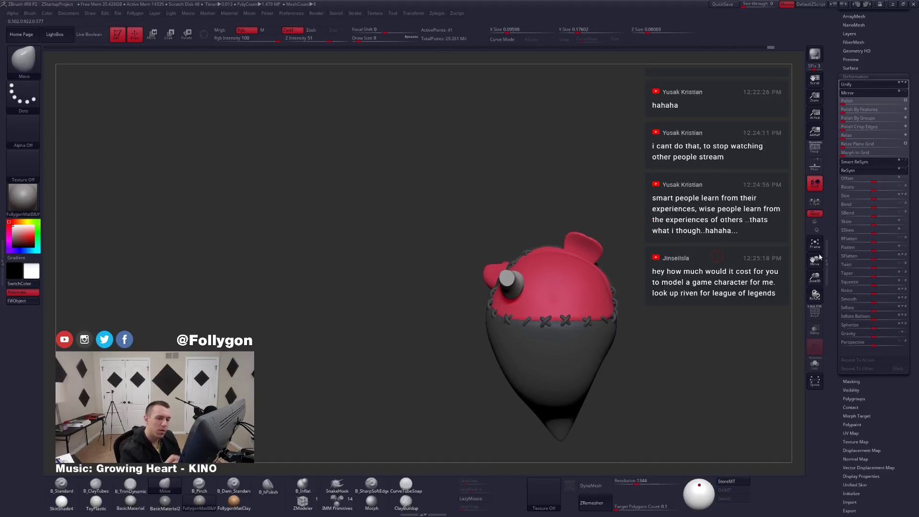
# Duplicate the thickened leg and move the copy to the rear of the body on the same side.
pyautogui.moveTo(831, 257); pyautogui.dragTo(832, 404)
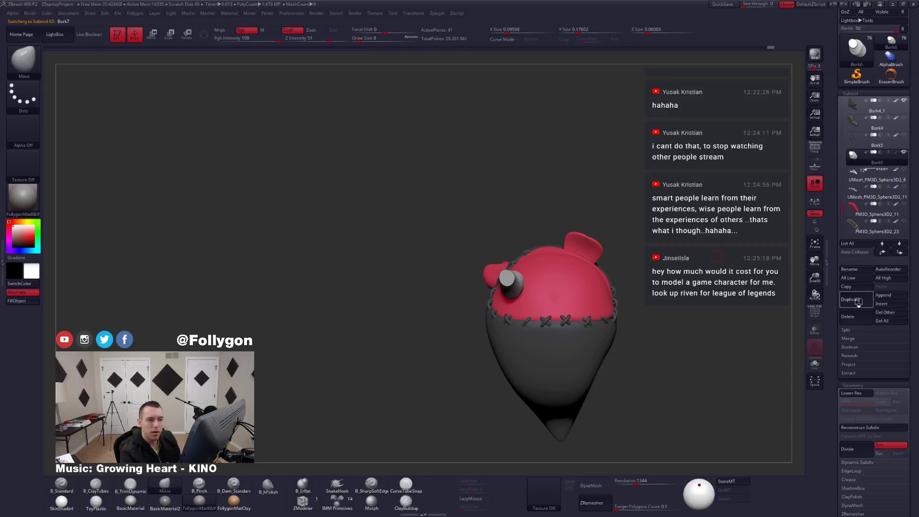
pyautogui.click(857, 300)
pyautogui.moveTo(636, 325)
pyautogui.mouseDown()
pyautogui.moveTo(656, 369)
pyautogui.moveTo(569, 345)
pyautogui.moveTo(611, 339)
pyautogui.moveTo(581, 331)
pyautogui.moveTo(587, 344)
pyautogui.moveTo(595, 336)
pyautogui.moveTo(580, 328)
pyautogui.moveTo(648, 329)
pyautogui.moveTo(546, 340)
pyautogui.moveTo(583, 311)
pyautogui.moveTo(644, 290)
pyautogui.moveTo(607, 293)
pyautogui.moveTo(595, 354)
pyautogui.moveTo(596, 342)
pyautogui.moveTo(583, 336)
pyautogui.moveTo(593, 306)
pyautogui.mouseUp()
pyautogui.press('w')
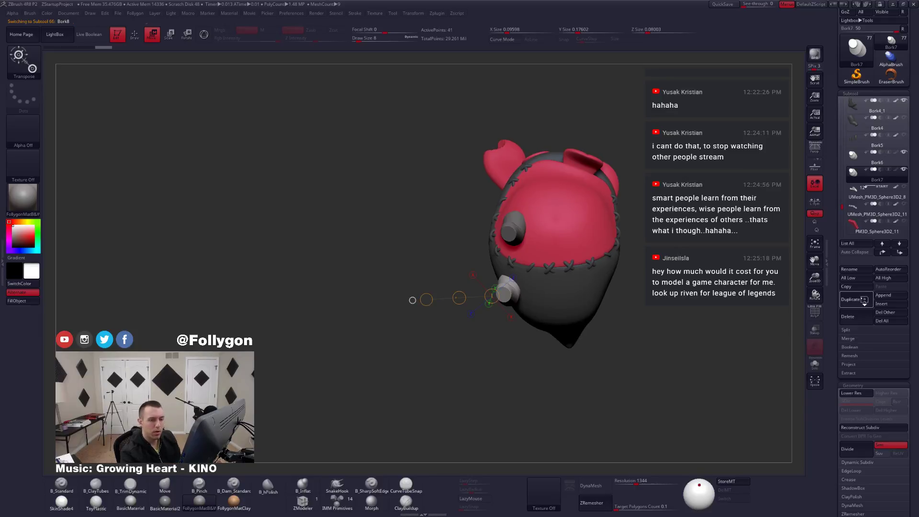
# Duplicate the rear leg again and mirror the new Bork8 copy.
pyautogui.press('q')
pyautogui.hotkey('ctrl', 'shift', 'f')
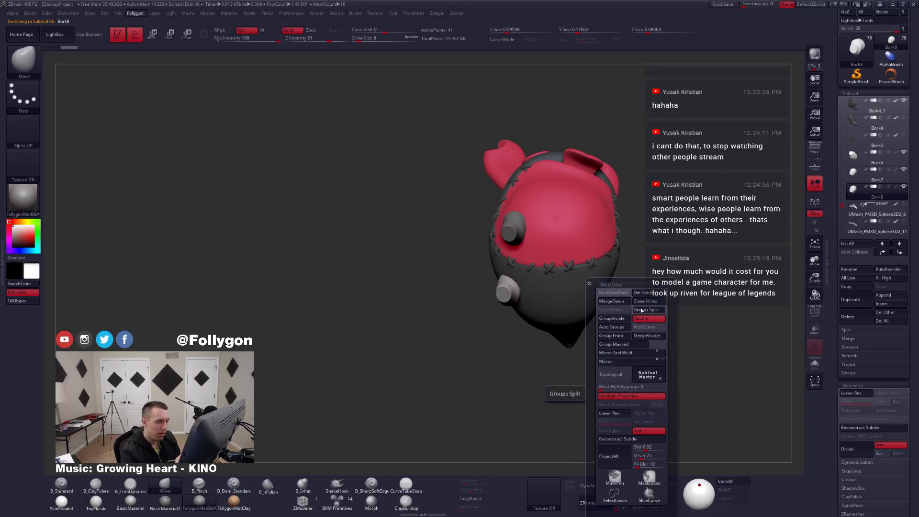
pyautogui.click(630, 362)
# Move the mirrored Bork8 leg back to the creature with Transpose and place it on the opposite rear side.
pyautogui.moveTo(608, 362); pyautogui.dragTo(568, 316)
pyautogui.press('w')
pyautogui.moveTo(352, 139); pyautogui.dragTo(369, 188)
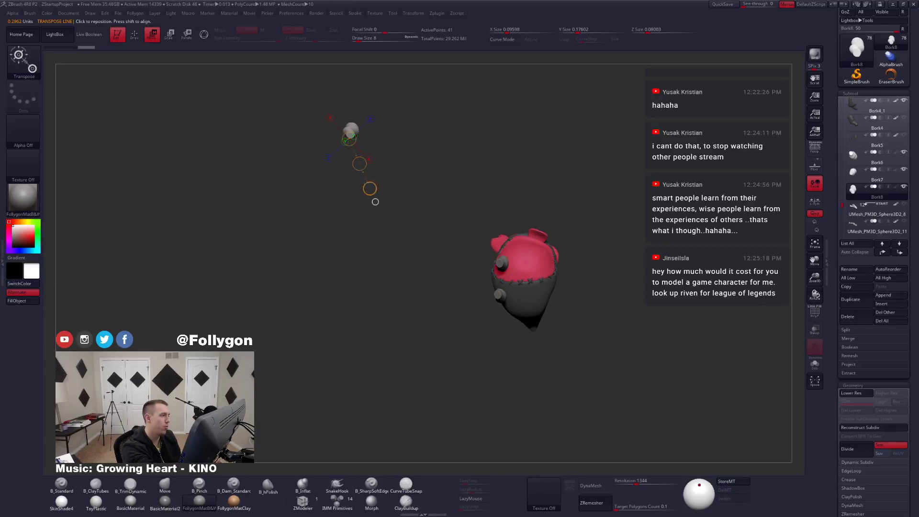
pyautogui.moveTo(412, 158)
pyautogui.mouseDown()
pyautogui.moveTo(378, 160)
pyautogui.moveTo(355, 227)
pyautogui.mouseUp()
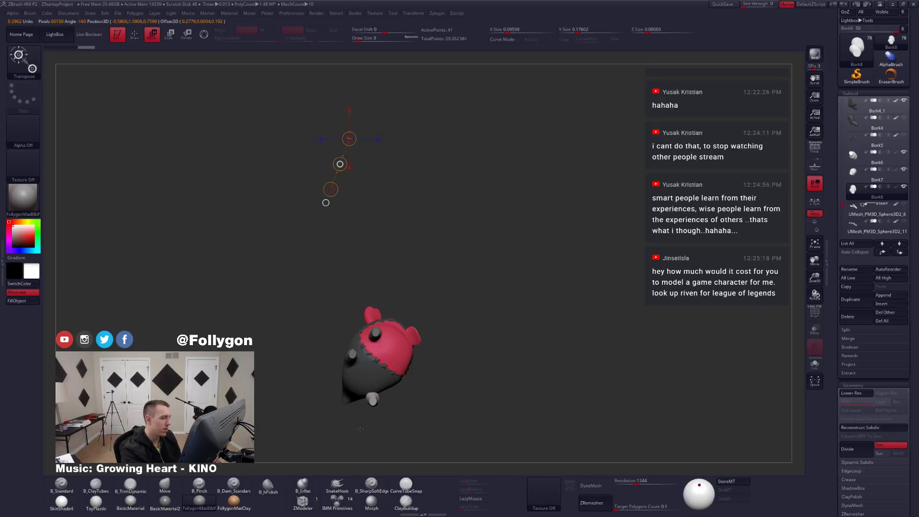
pyautogui.keyDown('alt'); pyautogui.moveTo(365, 414); pyautogui.dragTo(513, 246); pyautogui.keyUp('alt')
pyautogui.moveTo(528, 357)
pyautogui.mouseDown()
pyautogui.moveTo(546, 398)
pyautogui.moveTo(517, 410)
pyautogui.moveTo(464, 402)
pyautogui.mouseUp()
pyautogui.press('w')
pyautogui.moveTo(536, 375); pyautogui.dragTo(533, 376)
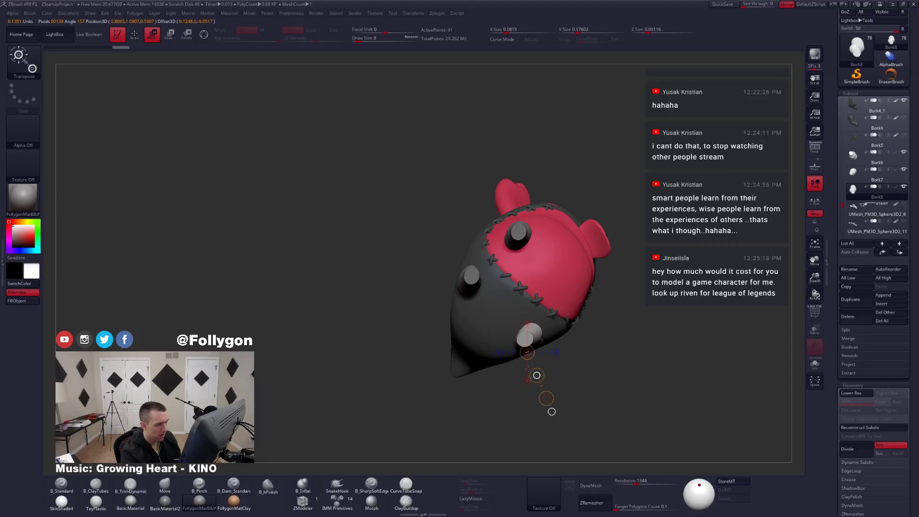
pyautogui.press('q')
pyautogui.moveTo(536, 375)
pyautogui.mouseDown()
pyautogui.moveTo(535, 422)
pyautogui.moveTo(525, 402)
pyautogui.moveTo(541, 321)
pyautogui.mouseUp()
pyautogui.press('w')
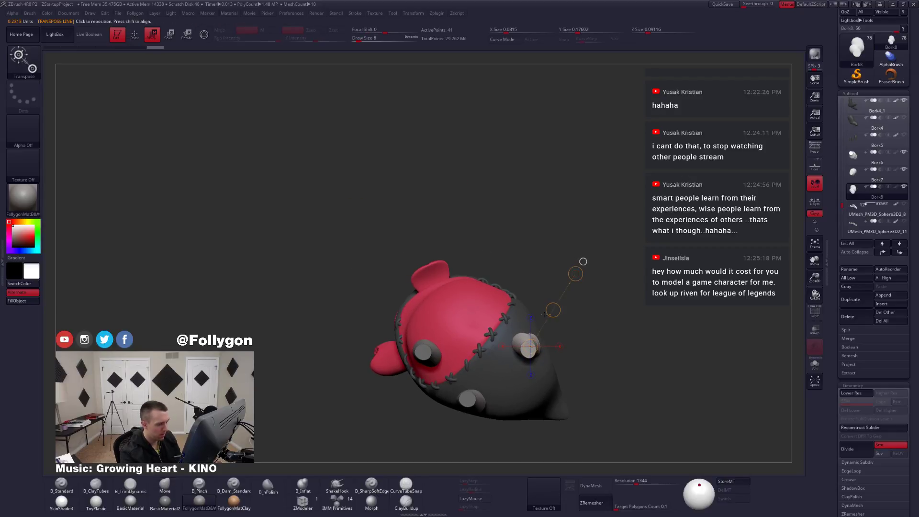
# Select the Bork7 rear leg and check the spacing of the legs from below and from the sides.
pyautogui.click(848, 175)
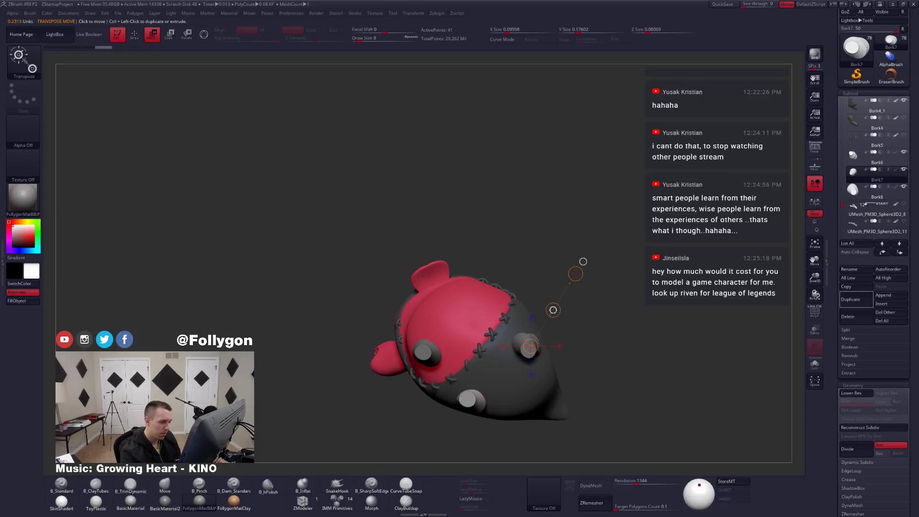
pyautogui.moveTo(564, 309)
pyautogui.mouseDown()
pyautogui.moveTo(571, 342)
pyautogui.moveTo(555, 380)
pyautogui.moveTo(562, 385)
pyautogui.moveTo(493, 373)
pyautogui.mouseUp()
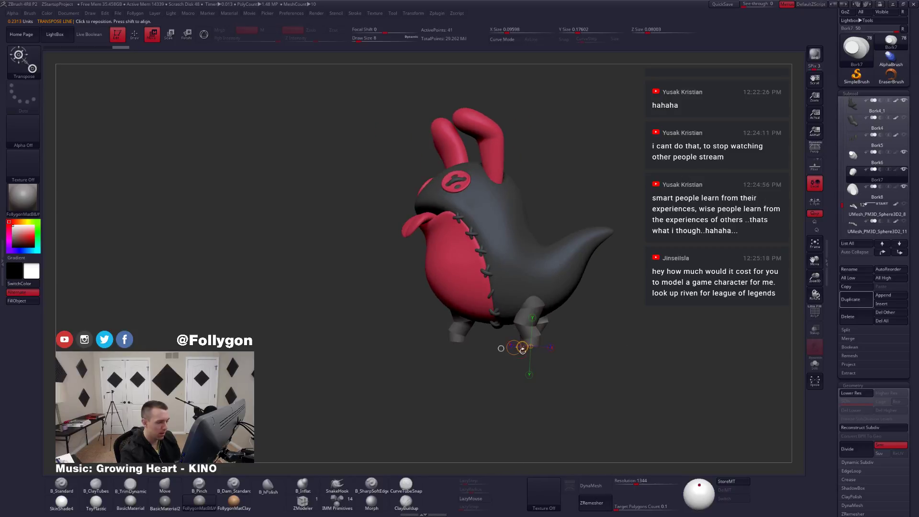
pyautogui.press('q')
pyautogui.moveTo(565, 365)
pyautogui.mouseDown()
pyautogui.moveTo(510, 363)
pyautogui.moveTo(498, 389)
pyautogui.mouseUp()
# Switch to the browser and study dog leg anatomy images: hind leg and foreleg skeletons, German Shepherd muscles and a joint diagram.
pyautogui.hotkey('alt', 'Tab')
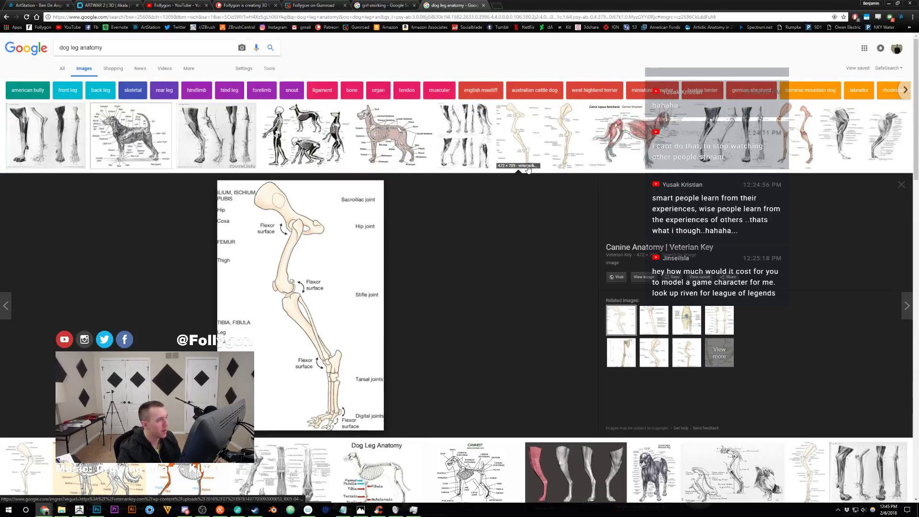
pyautogui.click(549, 147)
pyautogui.click(521, 135)
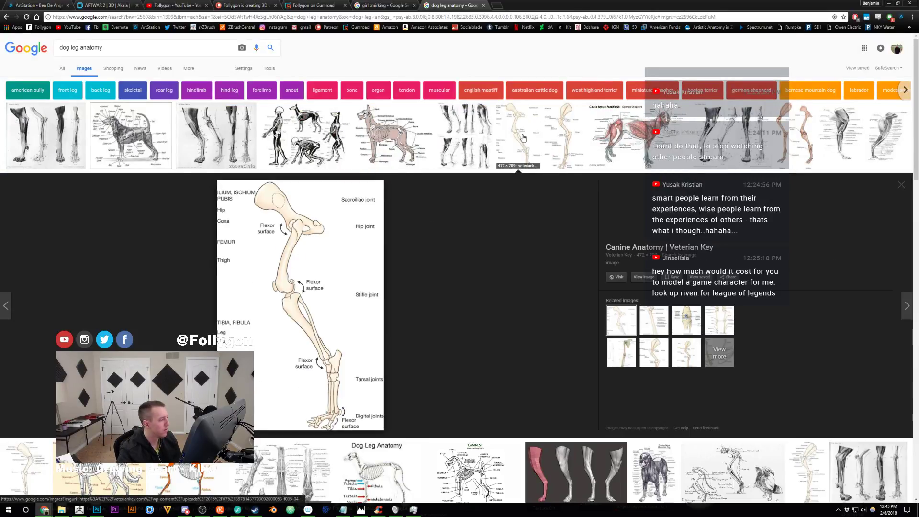
pyautogui.click(558, 139)
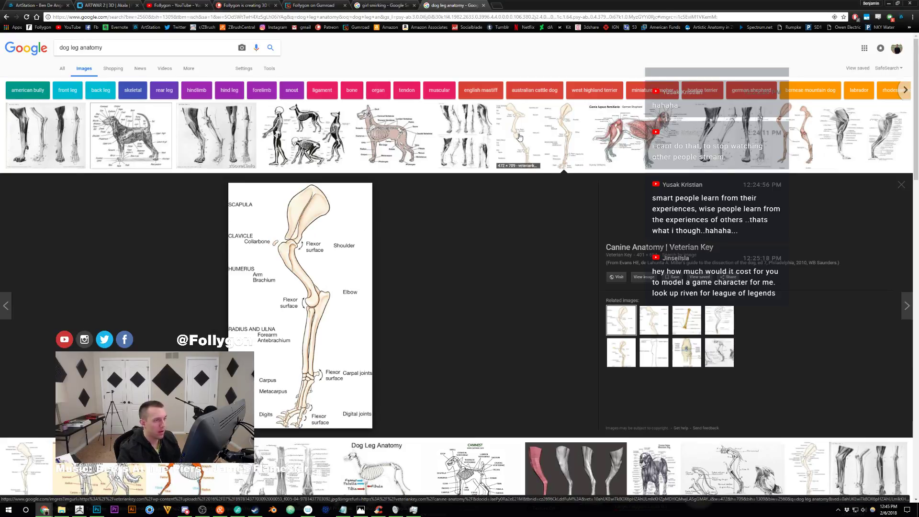
pyautogui.click(616, 142)
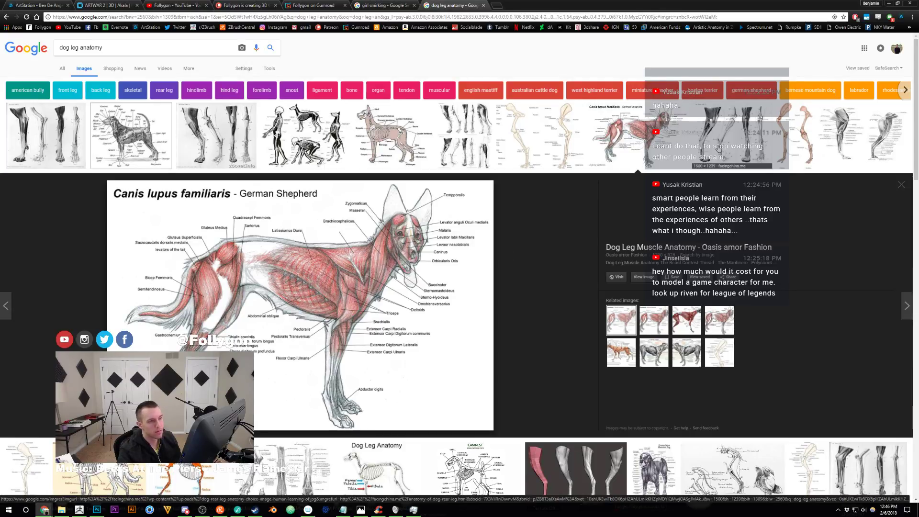
pyautogui.click(801, 139)
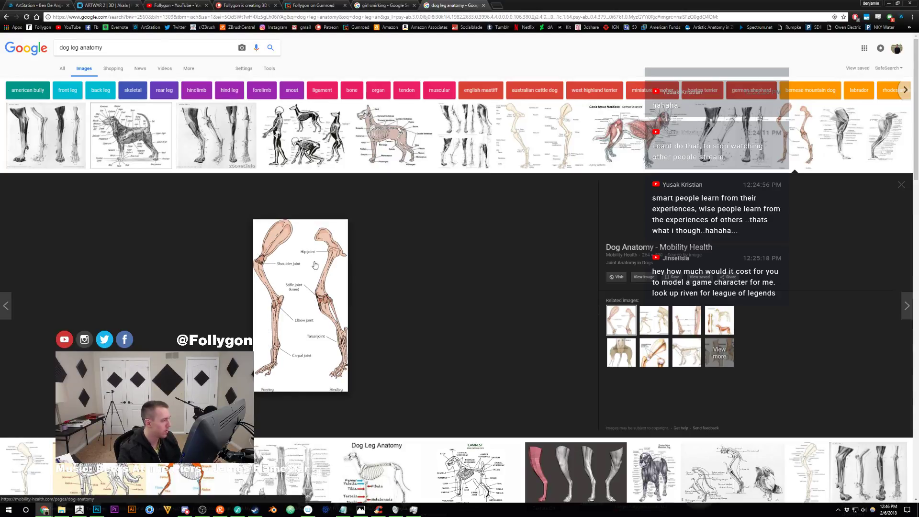
# Switch back to ZBrush, select the Bork7 rear leg, and rotate and reposition it under the body from below with Transpose.
pyautogui.hotkey('alt', 'Tab')
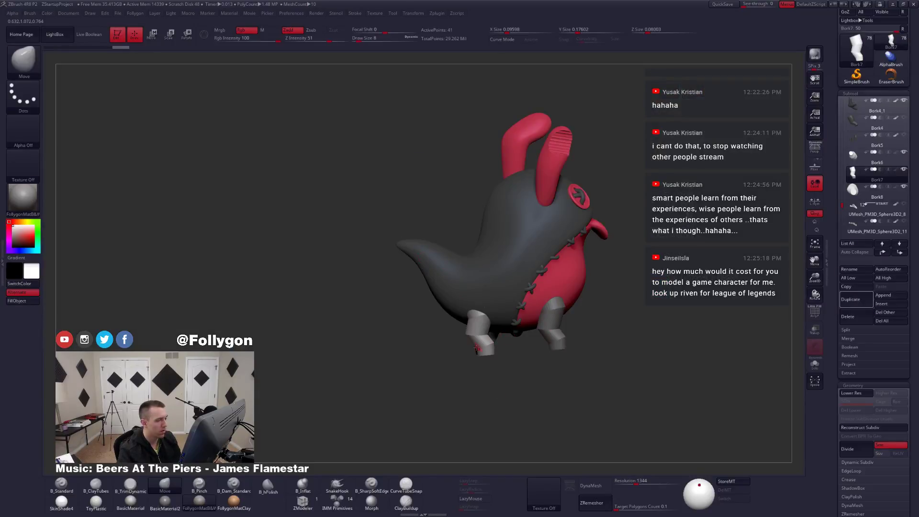
pyautogui.moveTo(477, 348); pyautogui.dragTo(502, 334)
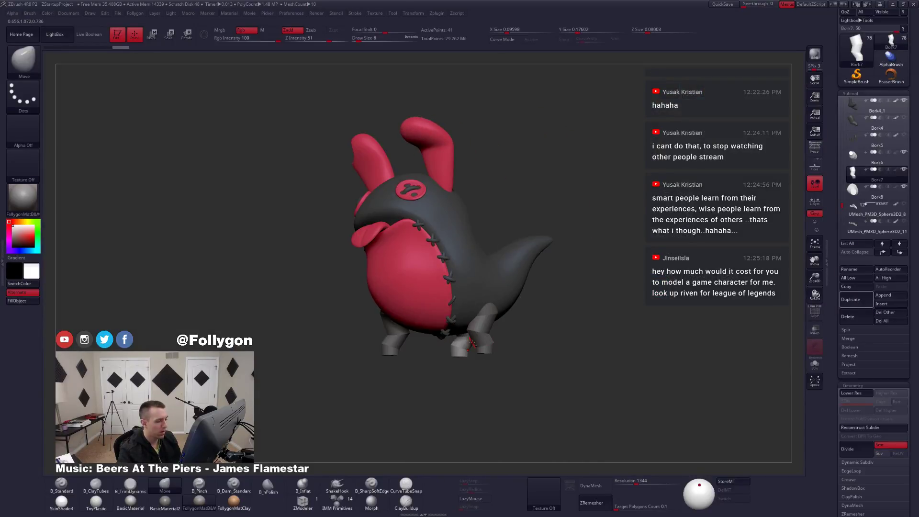
pyautogui.keyDown('alt'); pyautogui.click(475, 337); pyautogui.keyUp('alt')
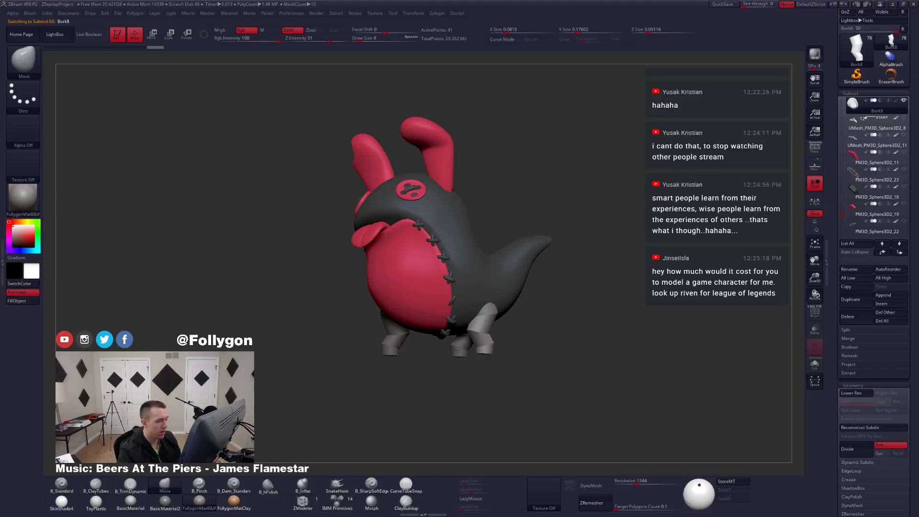
pyautogui.keyDown('alt'); pyautogui.click(458, 349); pyautogui.keyUp('alt')
pyautogui.moveTo(472, 353); pyautogui.dragTo(512, 277)
pyautogui.press('r')
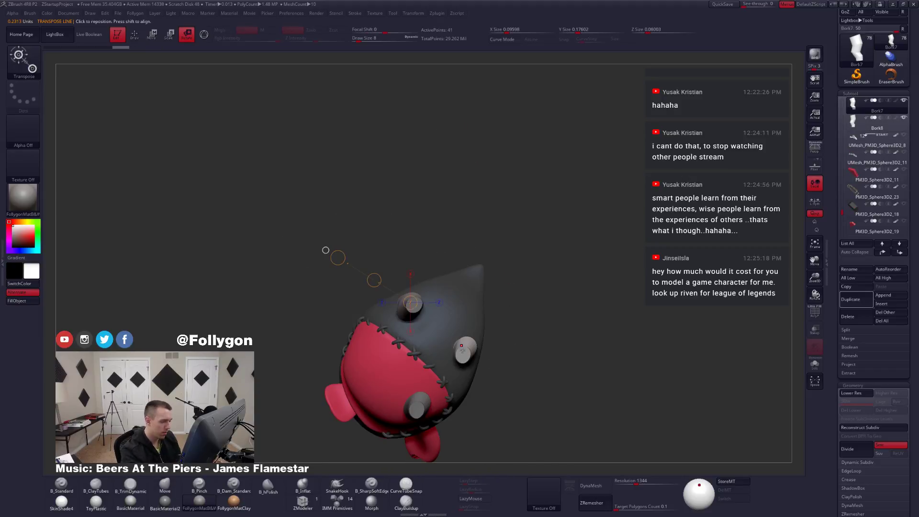
pyautogui.moveTo(457, 363); pyautogui.dragTo(528, 300)
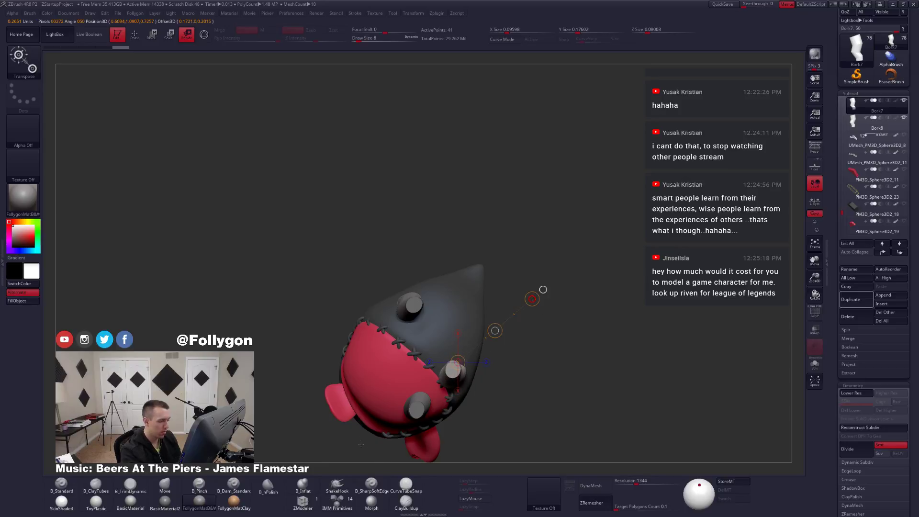
pyautogui.press('w')
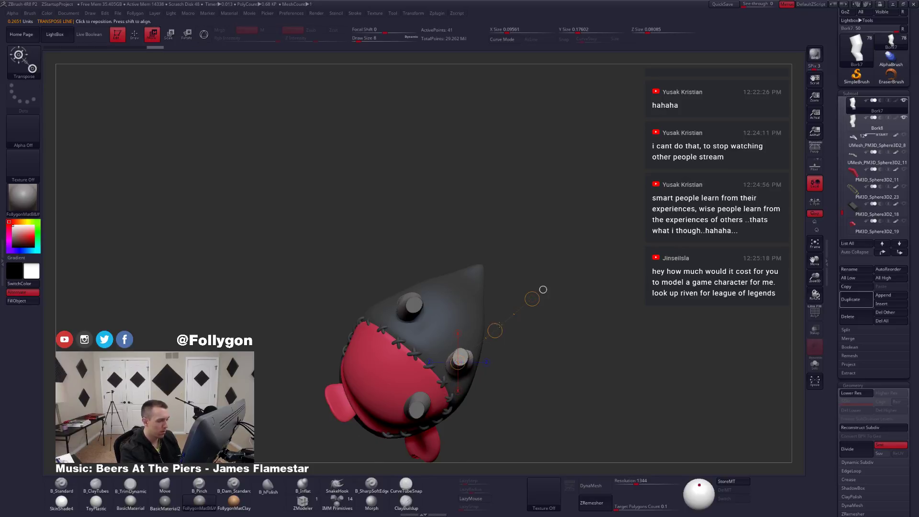
pyautogui.moveTo(495, 330); pyautogui.dragTo(499, 323)
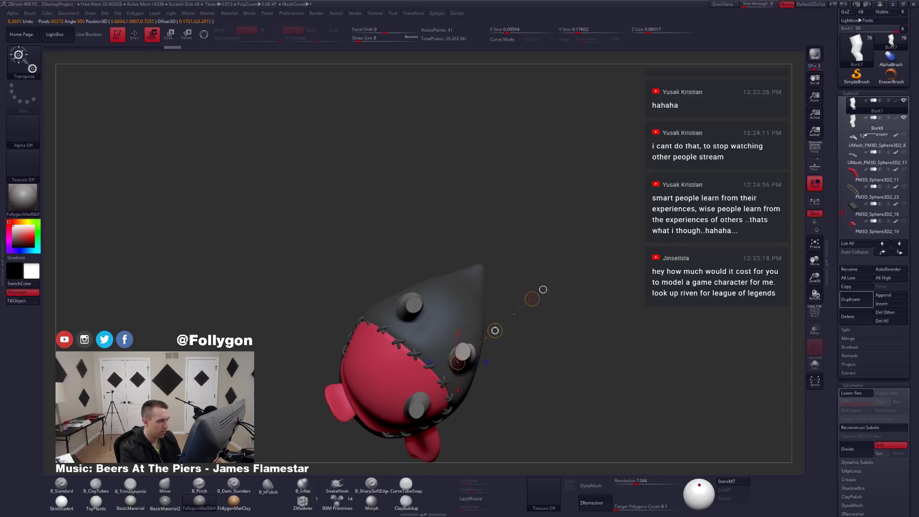
pyautogui.press('q')
# Adjust the tilt of the Bork7 and Bork8 rear legs from behind the creature with Transpose Rotate.
pyautogui.moveTo(486, 359)
pyautogui.keyDown('alt'); pyautogui.mouseDown()
pyautogui.moveTo(517, 329)
pyautogui.moveTo(515, 428)
pyautogui.moveTo(509, 400)
pyautogui.moveTo(549, 385)
pyautogui.moveTo(560, 395)
pyautogui.moveTo(592, 335)
pyautogui.moveTo(590, 308)
pyautogui.moveTo(592, 327)
pyautogui.mouseUp(); pyautogui.keyUp('alt')
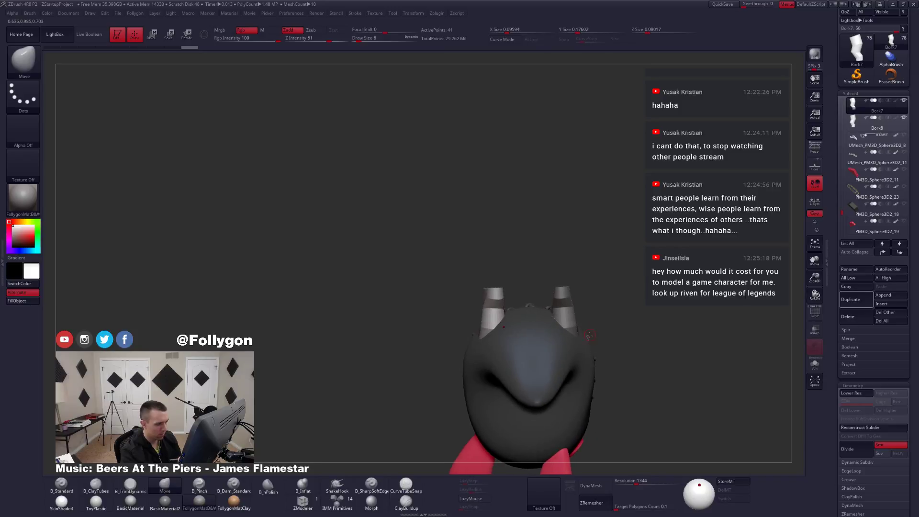
pyautogui.press('r')
pyautogui.moveTo(492, 329); pyautogui.dragTo(495, 427)
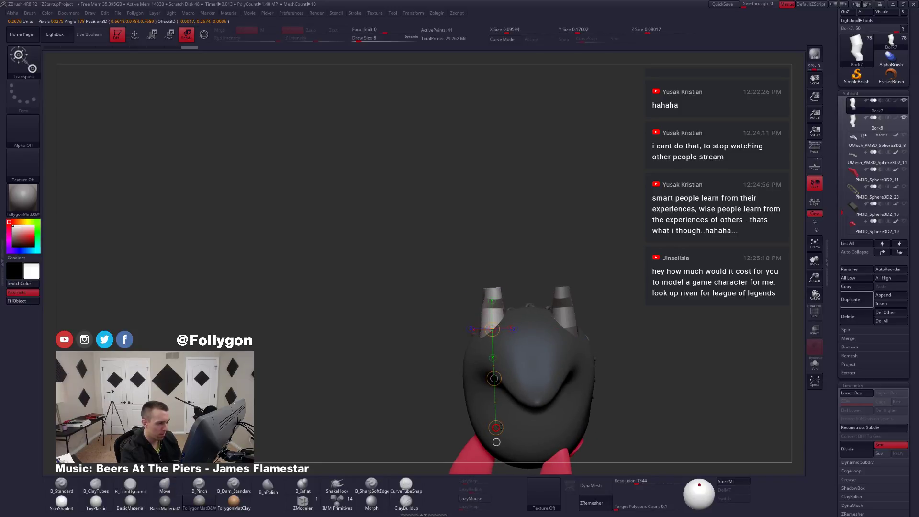
pyautogui.keyDown('alt'); pyautogui.click(569, 330); pyautogui.keyUp('alt')
pyautogui.hotkey('shift', 's')
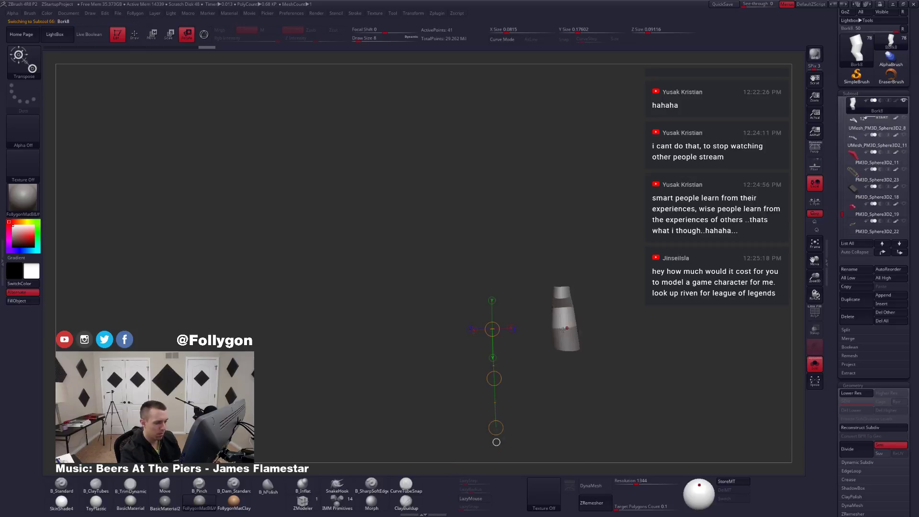
pyautogui.moveTo(566, 328); pyautogui.dragTo(569, 413)
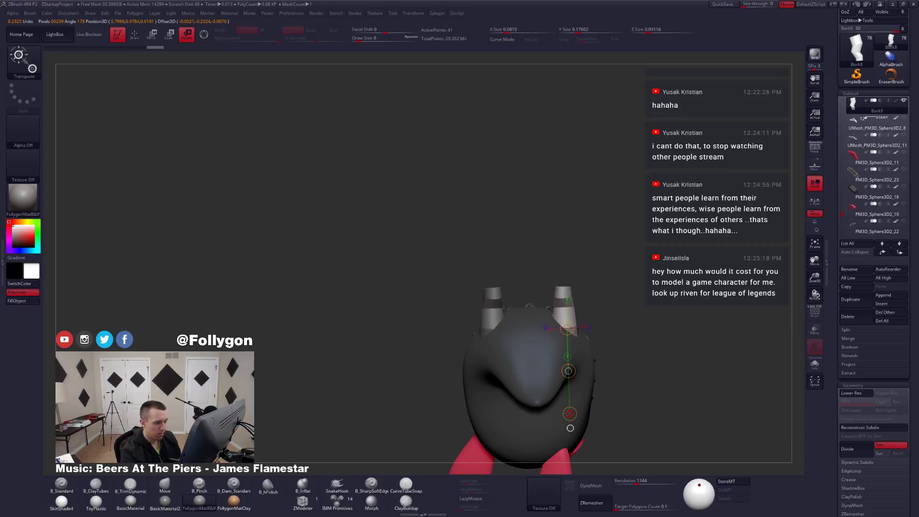
pyautogui.press('q')
pyautogui.moveTo(568, 216)
pyautogui.mouseDown()
pyautogui.moveTo(562, 414)
pyautogui.moveTo(555, 372)
pyautogui.moveTo(584, 362)
pyautogui.moveTo(568, 377)
pyautogui.mouseUp()
pyautogui.press('shift')
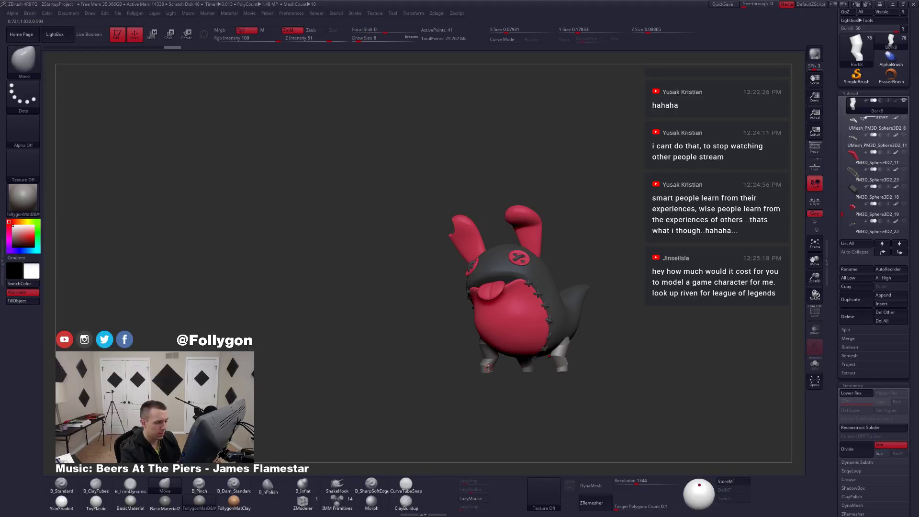
# Duplicate the Bork6 front leg and move the copy to the opposite front side of the creature.
pyautogui.keyDown('alt'); pyautogui.click(488, 367); pyautogui.keyUp('alt')
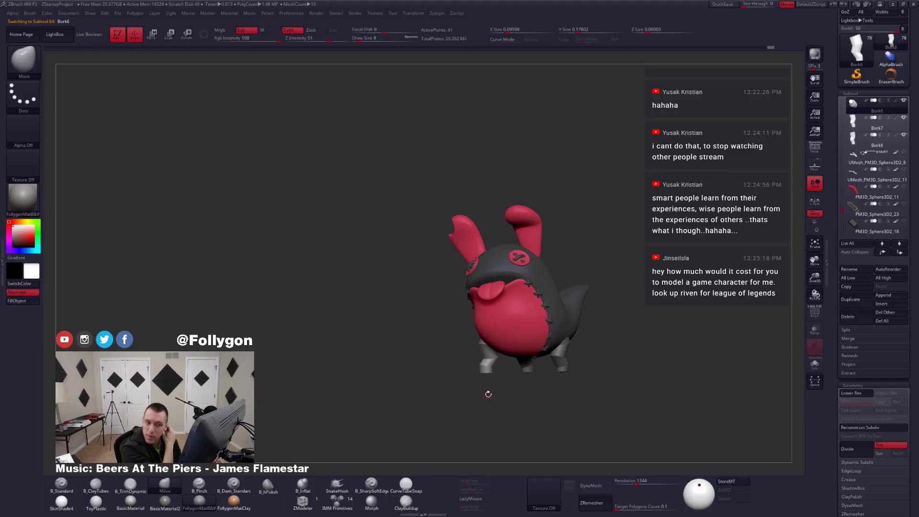
pyautogui.moveTo(832, 275); pyautogui.dragTo(836, 321)
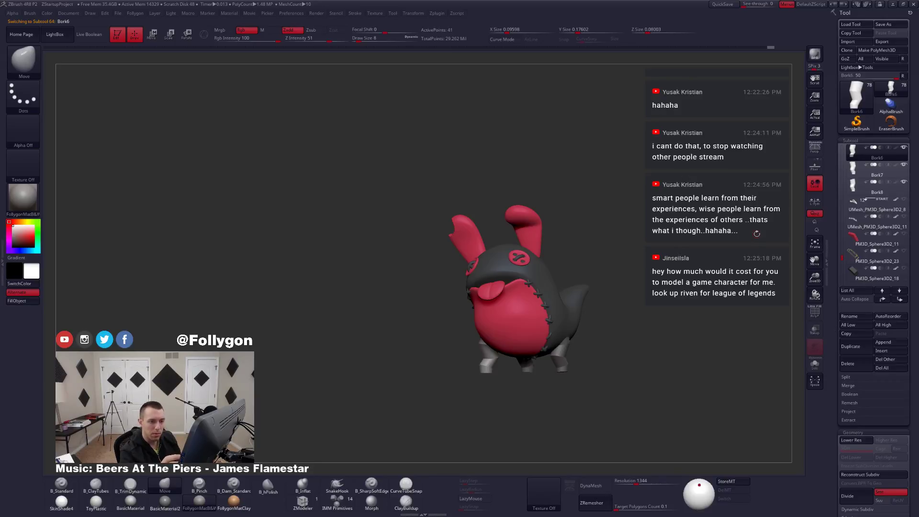
pyautogui.click(855, 346)
pyautogui.moveTo(601, 314)
pyautogui.mouseDown()
pyautogui.moveTo(596, 342)
pyautogui.moveTo(592, 314)
pyautogui.moveTo(550, 316)
pyautogui.mouseUp()
pyautogui.moveTo(617, 317); pyautogui.dragTo(603, 323)
pyautogui.press('w')
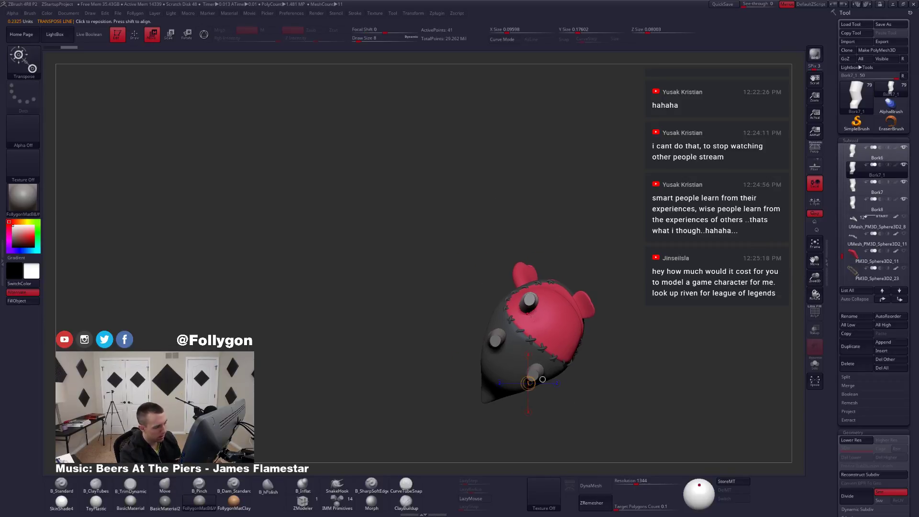
pyautogui.moveTo(529, 301); pyautogui.dragTo(594, 373)
pyautogui.moveTo(562, 340)
pyautogui.mouseDown()
pyautogui.moveTo(598, 378)
pyautogui.moveTo(558, 383)
pyautogui.moveTo(566, 352)
pyautogui.moveTo(576, 359)
pyautogui.moveTo(562, 356)
pyautogui.moveTo(558, 368)
pyautogui.moveTo(587, 350)
pyautogui.moveTo(577, 313)
pyautogui.mouseUp()
pyautogui.press('q')
pyautogui.press('r')
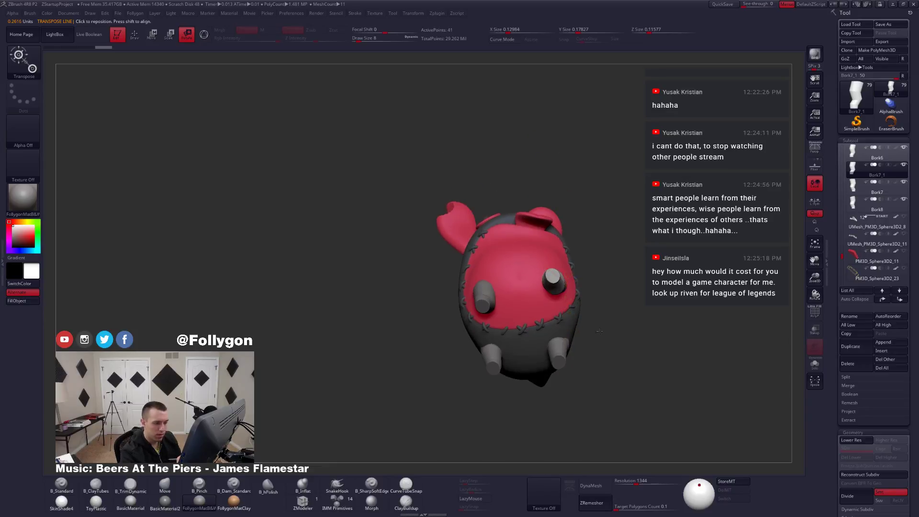
pyautogui.keyDown('alt'); pyautogui.moveTo(599, 356); pyautogui.dragTo(600, 322); pyautogui.keyUp('alt')
pyautogui.press('q')
# Mirror the duplicated Bork7_1 front leg.
pyautogui.hotkey('alt', 's')
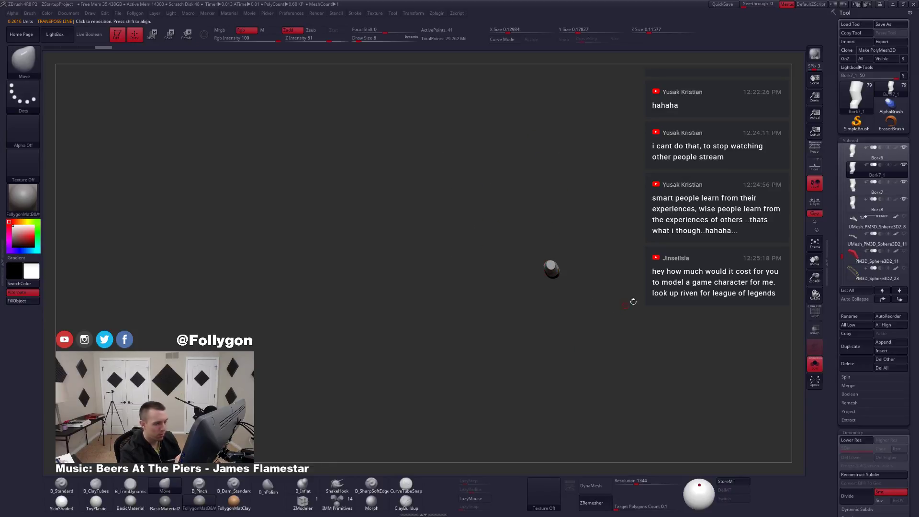
pyautogui.hotkey('alt', 's')
pyautogui.hotkey('ctrl', 'shift', 'f')
pyautogui.click(680, 351)
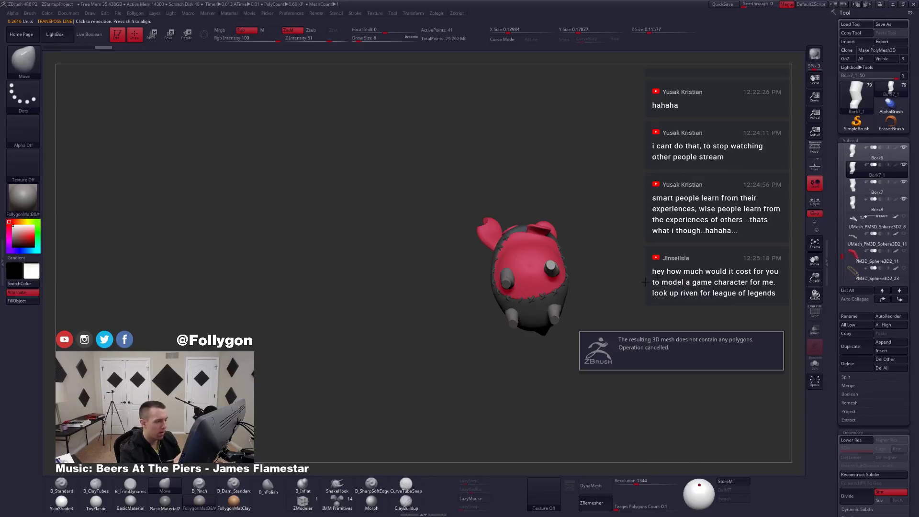
pyautogui.hotkey('ctrl', 'shift', 'f')
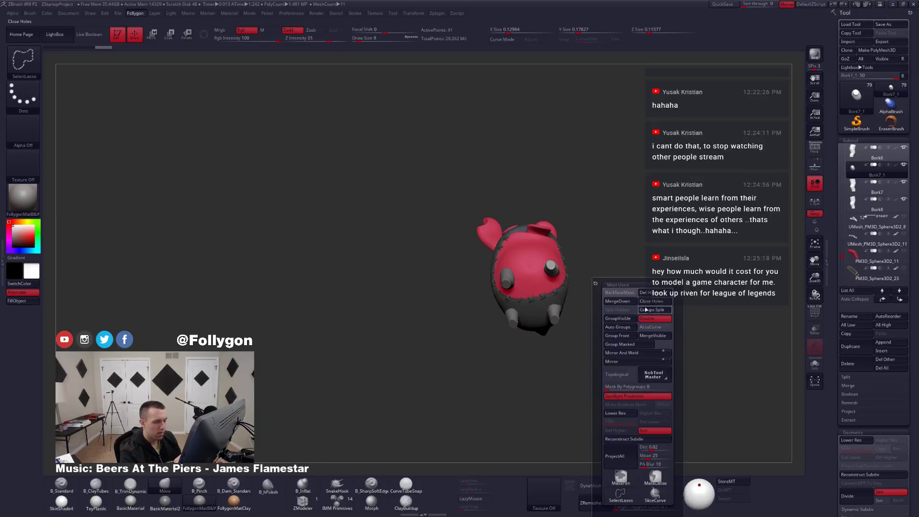
pyautogui.click(642, 362)
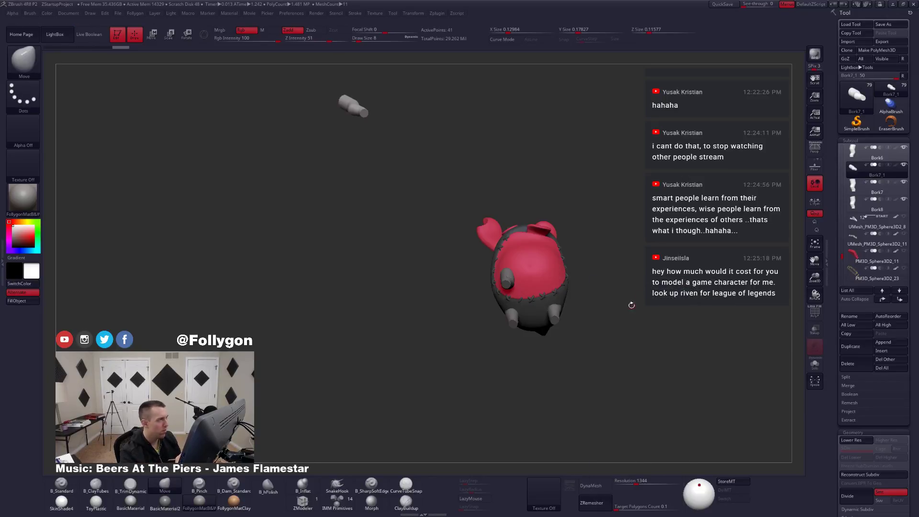
# Bring the mirrored Bork7_1 leg back to the creature, turning and placing it at the open front side.
pyautogui.keyDown('alt'); pyautogui.moveTo(630, 303); pyautogui.dragTo(453, 213); pyautogui.keyUp('alt')
pyautogui.press('w')
pyautogui.moveTo(376, 270)
pyautogui.mouseDown()
pyautogui.moveTo(391, 310)
pyautogui.moveTo(565, 289)
pyautogui.mouseUp()
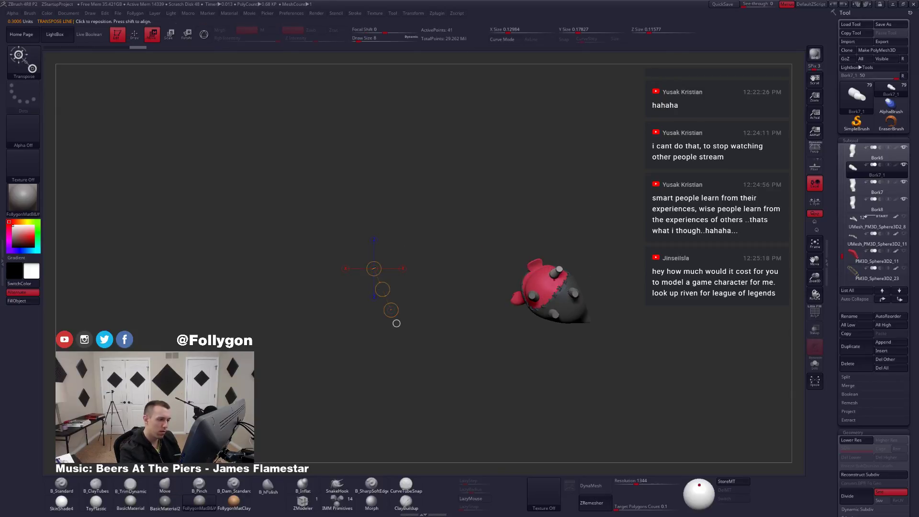
pyautogui.keyDown('ctrl'); pyautogui.moveTo(568, 292); pyautogui.dragTo(568, 325, button='right'); pyautogui.keyUp('ctrl')
pyautogui.press('r')
pyautogui.moveTo(554, 276)
pyautogui.keyDown('shift'); pyautogui.mouseDown()
pyautogui.moveTo(603, 245)
pyautogui.moveTo(555, 220)
pyautogui.mouseUp(); pyautogui.keyUp('shift')
pyautogui.press('w')
pyautogui.moveTo(580, 265); pyautogui.dragTo(583, 259)
pyautogui.moveTo(583, 259); pyautogui.dragTo(572, 376, button='right')
pyautogui.moveTo(572, 377)
pyautogui.mouseDown()
pyautogui.moveTo(580, 375)
pyautogui.moveTo(581, 397)
pyautogui.moveTo(589, 381)
pyautogui.mouseUp()
# Rotate the Bork7_1 front leg forward in side view so that it steps ahead of the body.
pyautogui.press('r')
pyautogui.moveTo(563, 301); pyautogui.dragTo(560, 380)
pyautogui.moveTo(561, 340); pyautogui.dragTo(551, 342)
pyautogui.press('w')
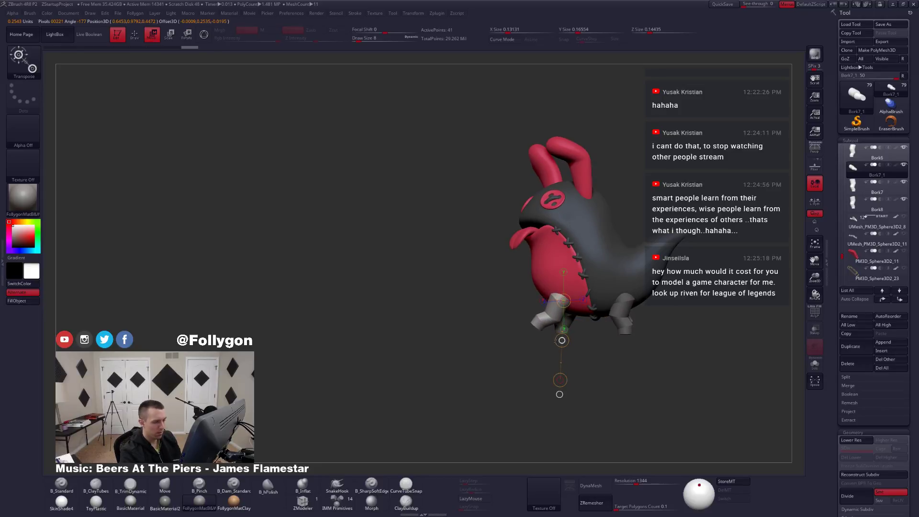
pyautogui.press('q')
# Rotate and spin the Bork7_1 front leg from the front view to angle its foot.
pyautogui.moveTo(560, 394)
pyautogui.mouseDown()
pyautogui.moveTo(584, 359)
pyautogui.moveTo(568, 352)
pyautogui.mouseUp()
pyautogui.press('r')
pyautogui.moveTo(553, 292); pyautogui.dragTo(553, 371)
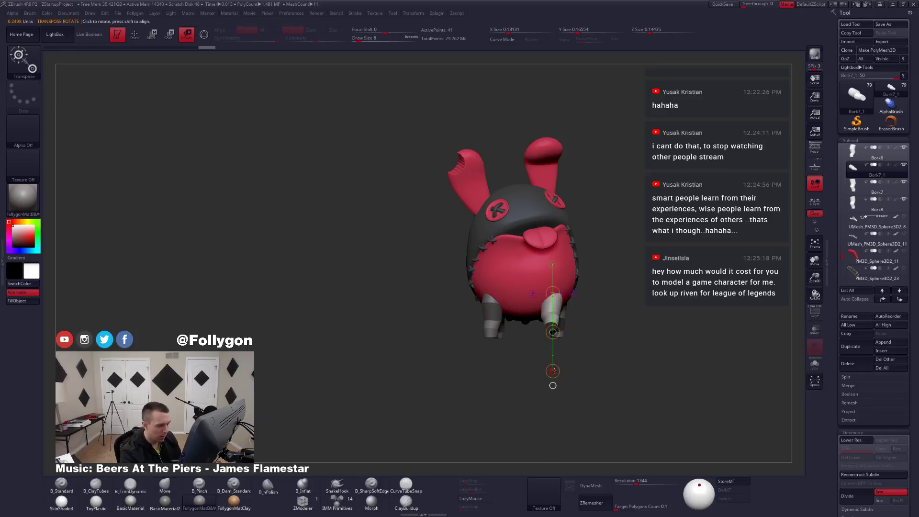
pyautogui.moveTo(552, 333); pyautogui.dragTo(562, 377)
pyautogui.moveTo(603, 332); pyautogui.dragTo(583, 343)
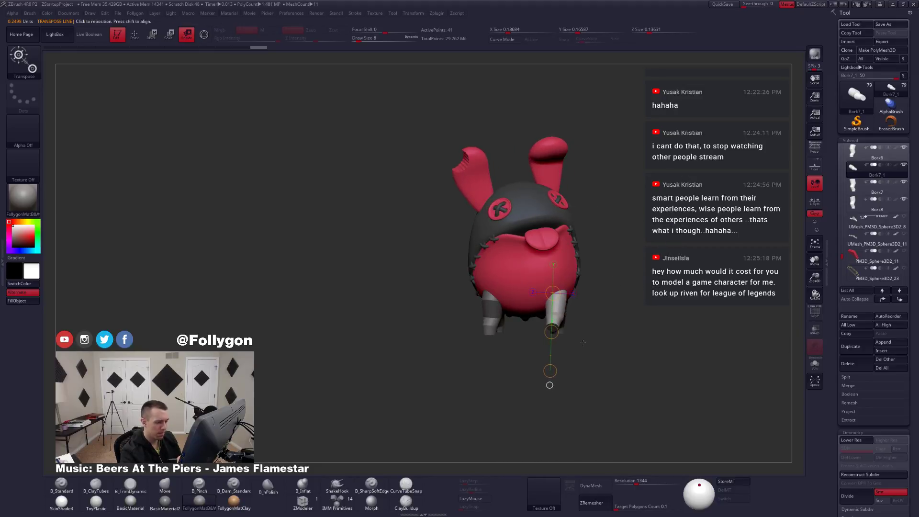
pyautogui.moveTo(550, 380); pyautogui.dragTo(553, 385)
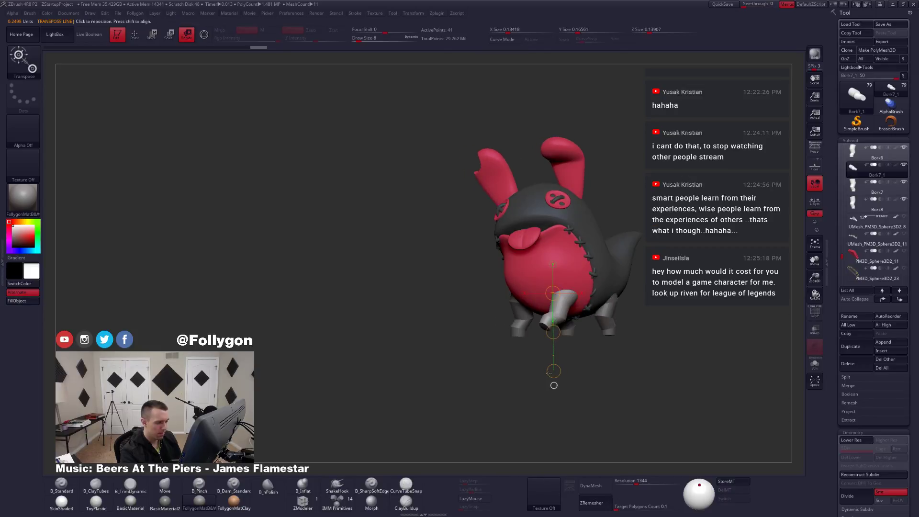
pyautogui.press('q')
pyautogui.moveTo(578, 348)
pyautogui.mouseDown()
pyautogui.moveTo(561, 357)
pyautogui.moveTo(599, 357)
pyautogui.moveTo(564, 358)
pyautogui.moveTo(588, 356)
pyautogui.mouseUp()
pyautogui.press('XF86AudioLowerVolume')
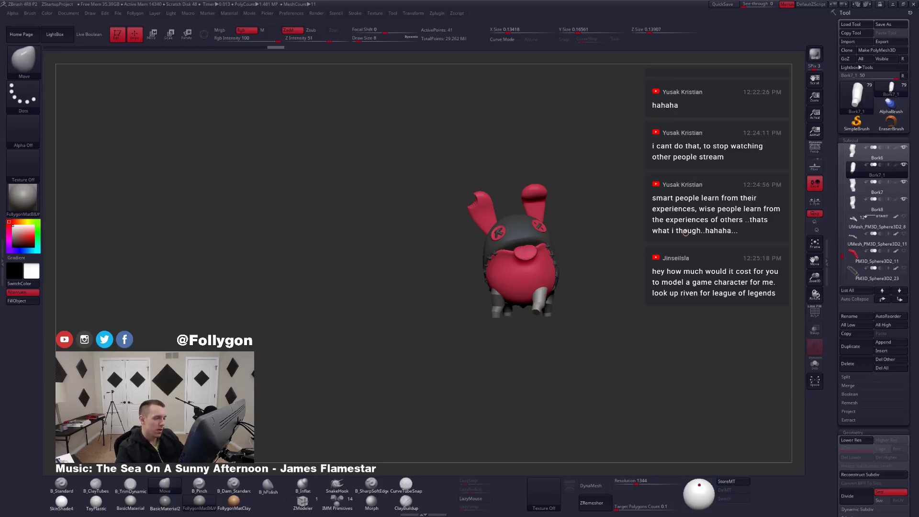
pyautogui.press('XF86AudioLowerVolume')
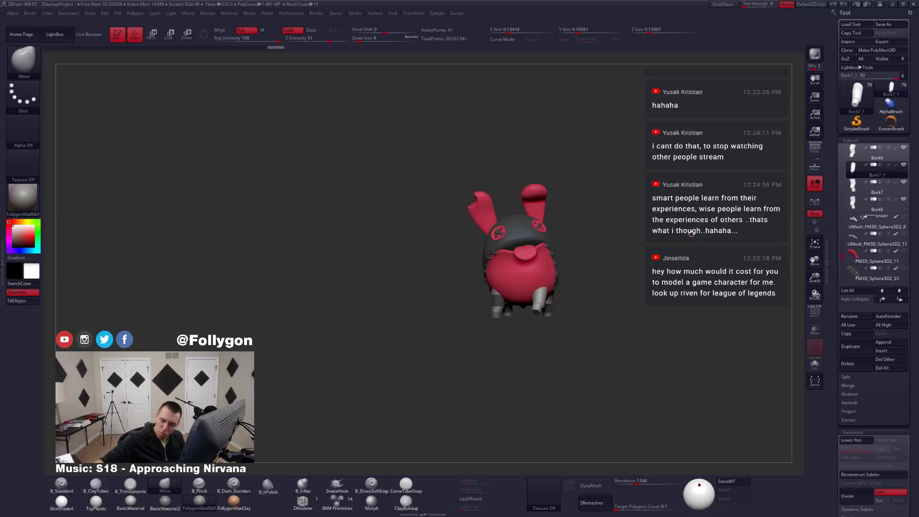
# Fine-tune the spin of the raised Bork7_1 front leg from the front with Transpose Rotate.
pyautogui.moveTo(574, 338); pyautogui.dragTo(539, 362)
pyautogui.press('r')
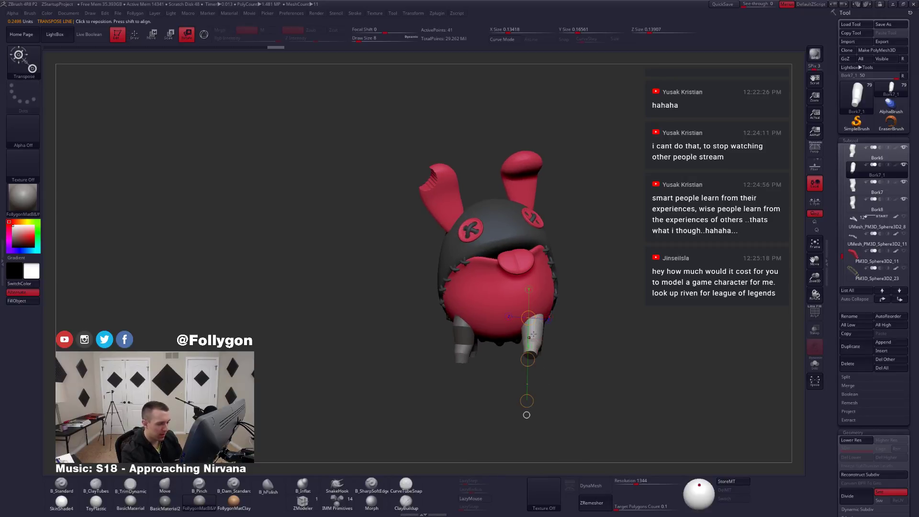
pyautogui.moveTo(534, 320)
pyautogui.mouseDown()
pyautogui.moveTo(536, 414)
pyautogui.moveTo(534, 396)
pyautogui.moveTo(573, 381)
pyautogui.moveTo(570, 355)
pyautogui.moveTo(570, 381)
pyautogui.moveTo(591, 317)
pyautogui.moveTo(608, 297)
pyautogui.moveTo(582, 261)
pyautogui.moveTo(591, 373)
pyautogui.moveTo(557, 380)
pyautogui.mouseUp()
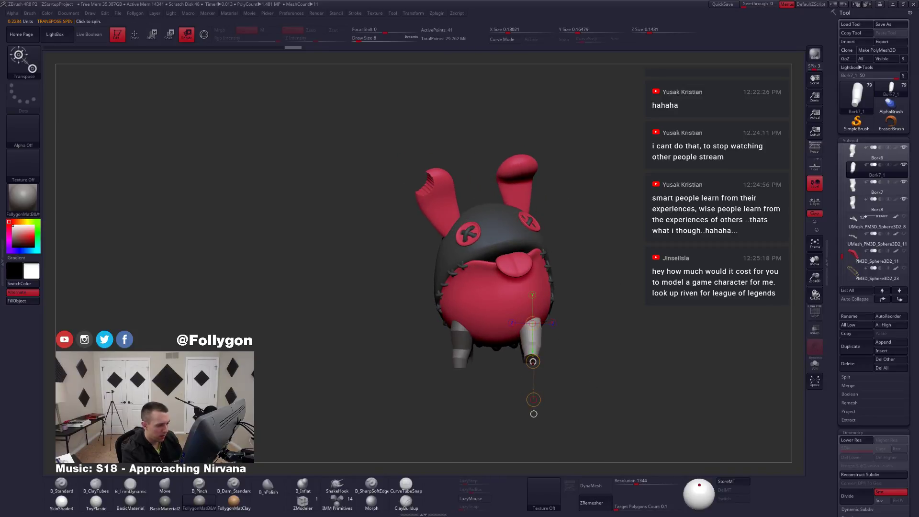
pyautogui.press('q')
pyautogui.moveTo(560, 342)
pyautogui.mouseDown()
pyautogui.moveTo(529, 367)
pyautogui.moveTo(568, 369)
pyautogui.moveTo(586, 342)
pyautogui.mouseUp()
# Select the Bork7 rear leg and merge it down with Bork8 into one subtool.
pyautogui.keyDown('alt'); pyautogui.click(573, 339); pyautogui.keyUp('alt')
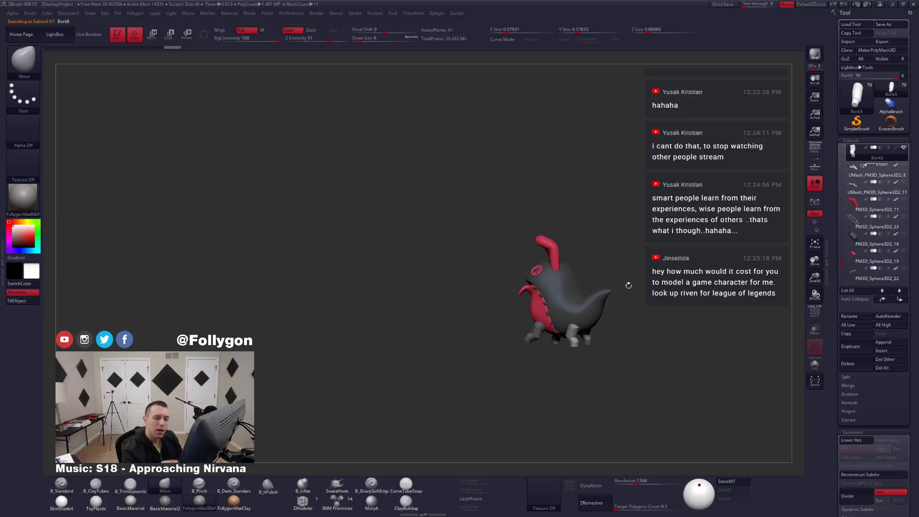
pyautogui.moveTo(842, 262); pyautogui.dragTo(842, 253)
pyautogui.click(851, 207)
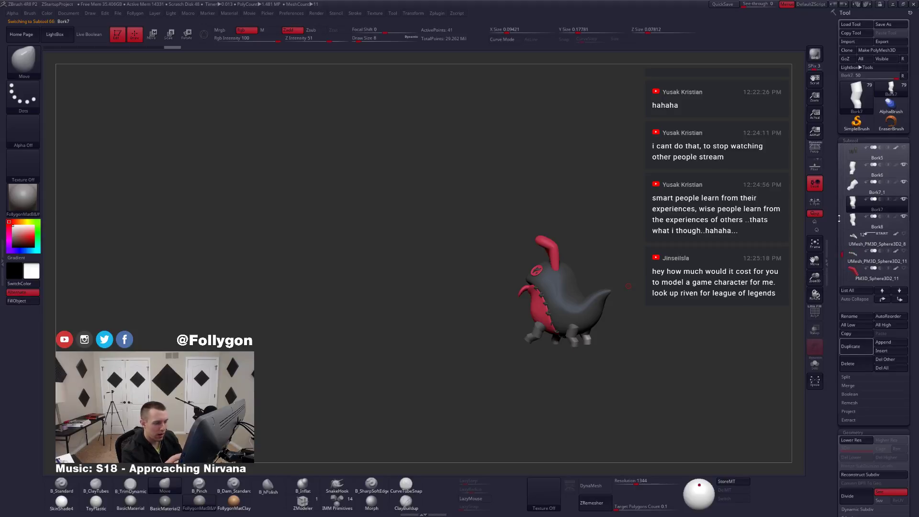
pyautogui.hotkey('ctrl', 'shift', 'd')
pyautogui.click(627, 301)
pyautogui.click(604, 317)
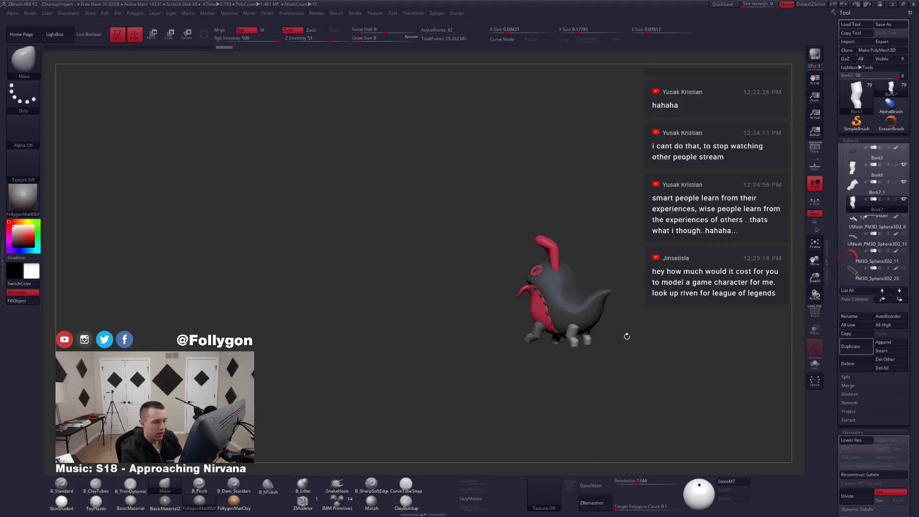
# Move the merged rear legs slightly up toward the body with a vertical Transpose line and check the stance.
pyautogui.moveTo(625, 334); pyautogui.dragTo(581, 351)
pyautogui.moveTo(582, 351); pyautogui.dragTo(576, 349, button='right')
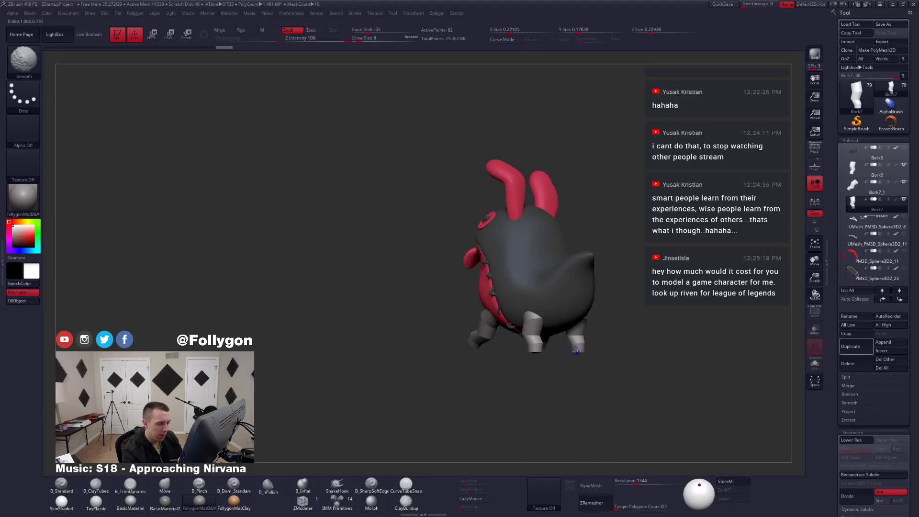
pyautogui.press('w')
pyautogui.keyDown('shift'); pyautogui.moveTo(574, 362); pyautogui.dragTo(574, 399); pyautogui.keyUp('shift')
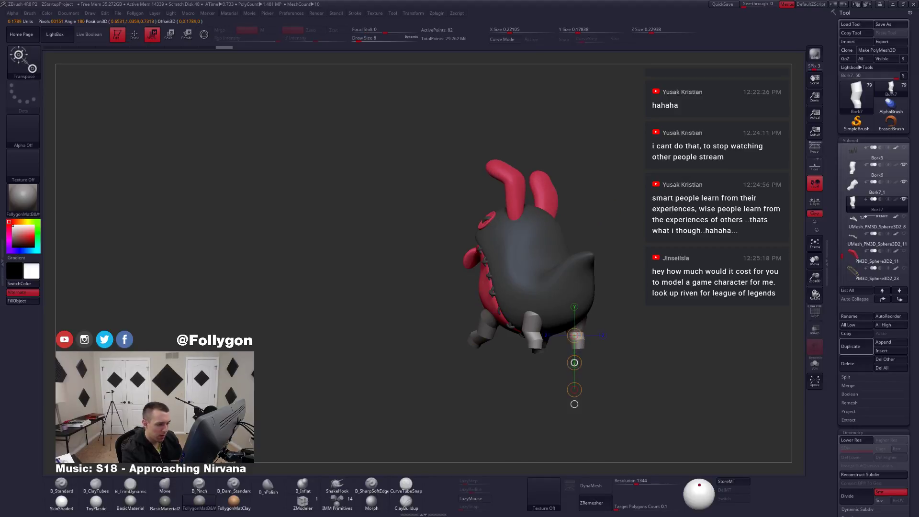
pyautogui.press('q')
pyautogui.moveTo(556, 363); pyautogui.dragTo(579, 373)
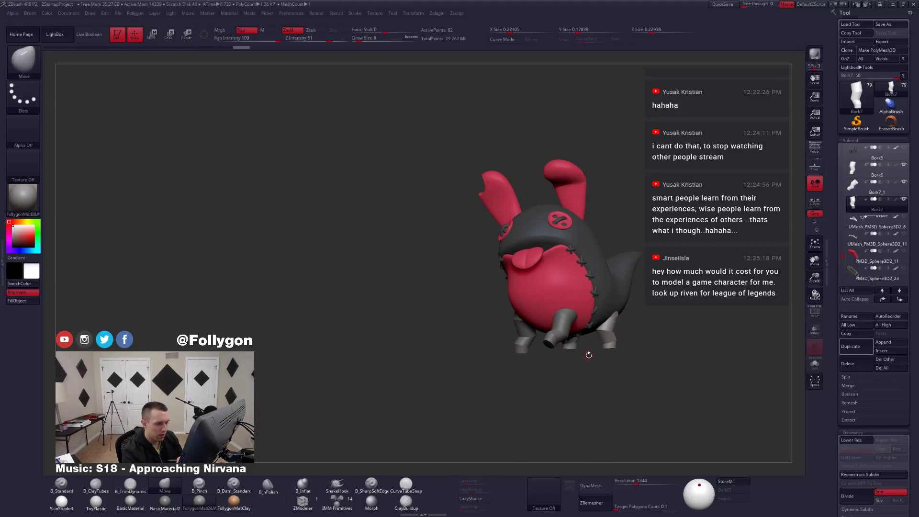
# Shorten the Bork7 rear legs by moving their unmasked upper parts along a vertical Transpose line.
pyautogui.moveTo(606, 342); pyautogui.dragTo(579, 368)
pyautogui.hotkey('ctrl', 'z')
pyautogui.moveTo(636, 355)
pyautogui.mouseDown()
pyautogui.moveTo(614, 344)
pyautogui.moveTo(626, 334)
pyautogui.moveTo(622, 319)
pyautogui.moveTo(639, 320)
pyautogui.moveTo(601, 315)
pyautogui.moveTo(620, 248)
pyautogui.mouseUp()
pyautogui.hotkey('alt', 's')
pyautogui.keyDown('shift'); pyautogui.moveTo(626, 320); pyautogui.dragTo(617, 363); pyautogui.keyUp('shift')
pyautogui.press('w')
pyautogui.hotkey('alt', 's')
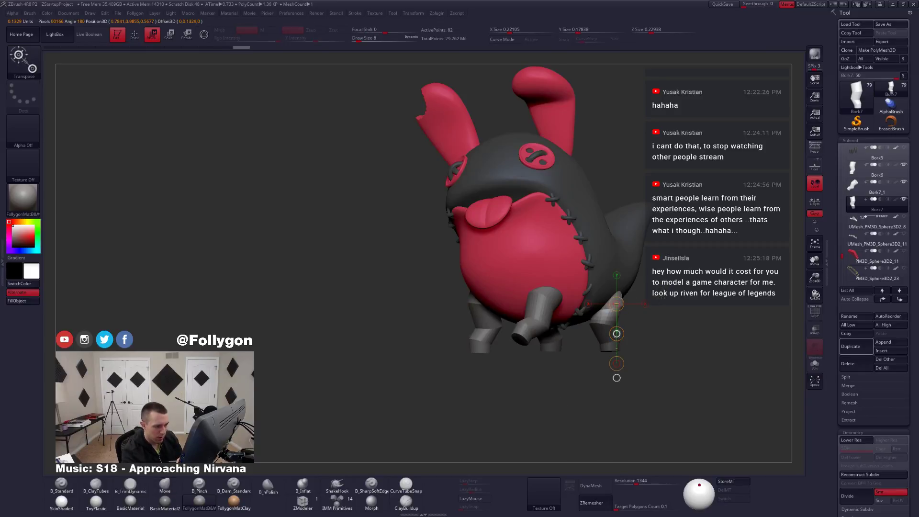
pyautogui.moveTo(559, 350); pyautogui.dragTo(604, 349, button='right')
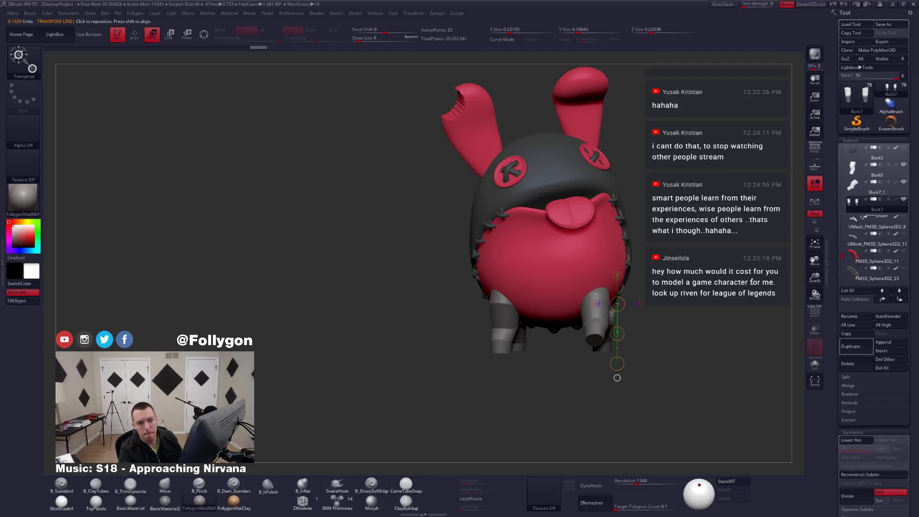
pyautogui.press('XF86AudioLowerVolume')
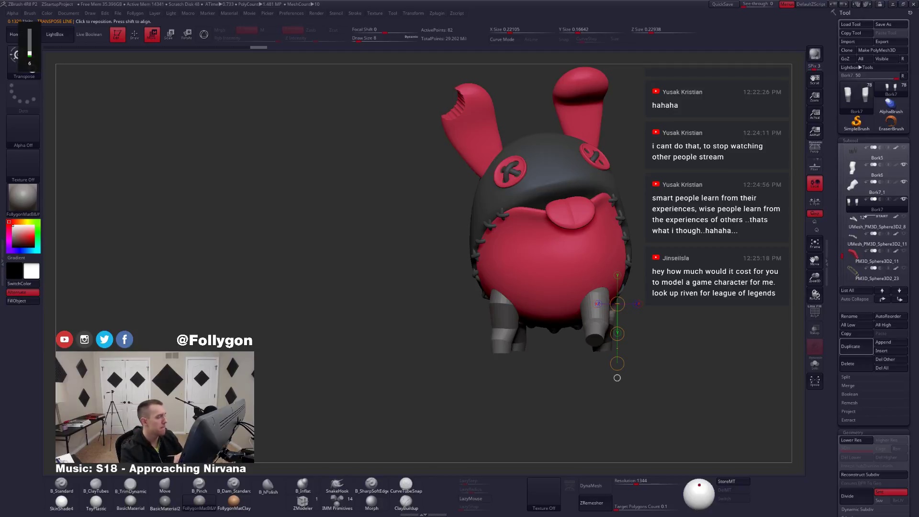
# Isolate the Bork7 rear legs, mask one leg at a time and shift each upper section sideways with Transpose Move.
pyautogui.hotkey('shift', 's')
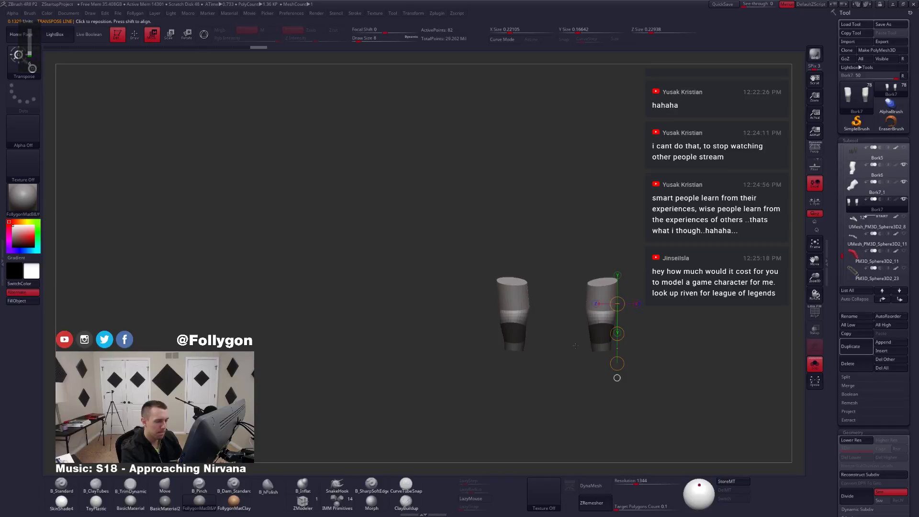
pyautogui.moveTo(561, 346)
pyautogui.keyDown('ctrl'); pyautogui.mouseDown()
pyautogui.moveTo(530, 242)
pyautogui.moveTo(466, 344)
pyautogui.mouseUp(); pyautogui.keyUp('ctrl')
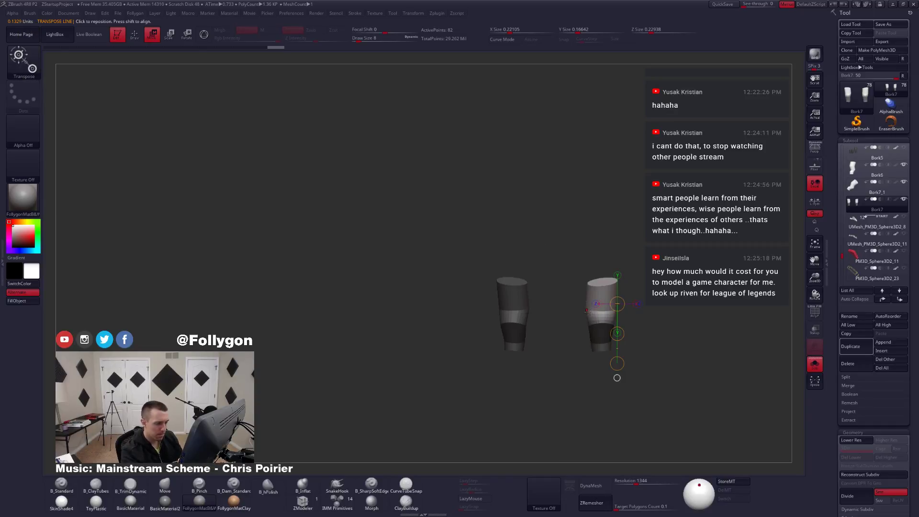
pyautogui.moveTo(586, 309)
pyautogui.mouseDown()
pyautogui.moveTo(685, 309)
pyautogui.moveTo(629, 309)
pyautogui.mouseUp()
pyautogui.press('q')
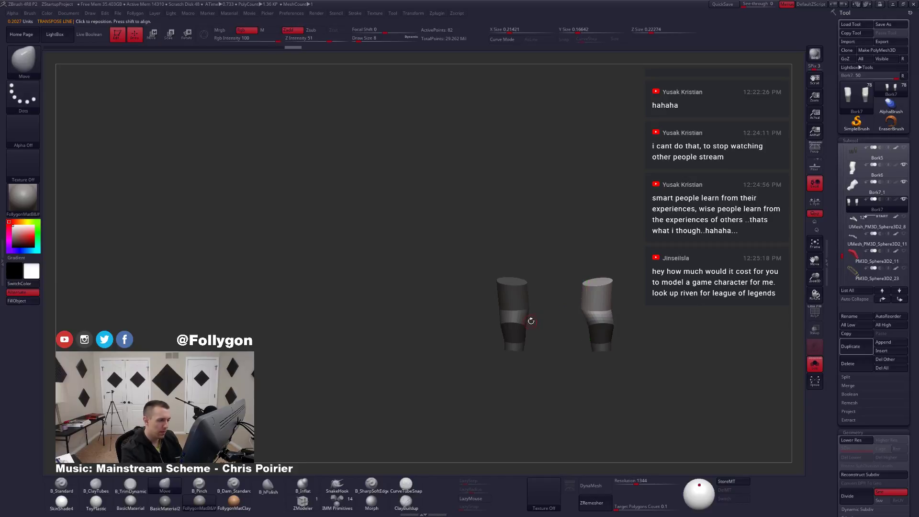
pyautogui.moveTo(535, 321)
pyautogui.keyDown('ctrl'); pyautogui.mouseDown()
pyautogui.moveTo(544, 323)
pyautogui.moveTo(550, 259)
pyautogui.moveTo(557, 329)
pyautogui.mouseUp(); pyautogui.keyUp('ctrl')
pyautogui.press('w')
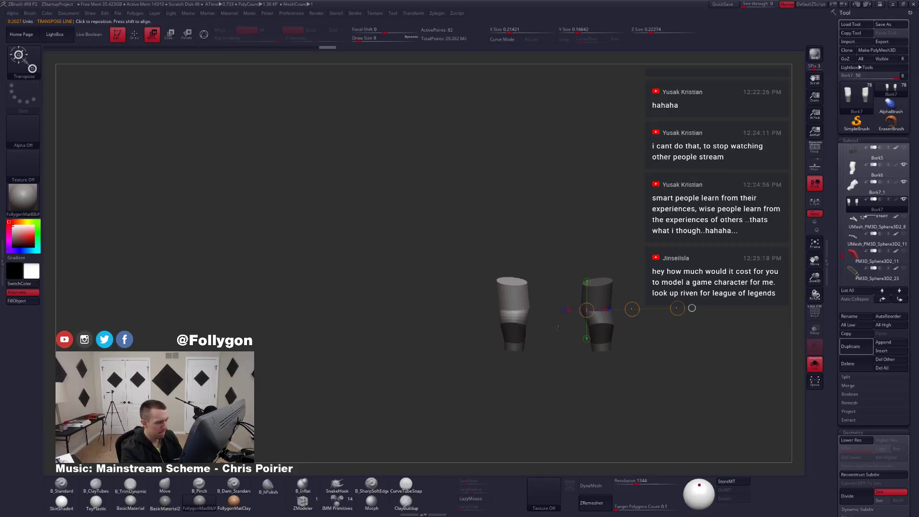
pyautogui.moveTo(632, 308); pyautogui.dragTo(648, 341)
pyautogui.press('q')
# Show the full creature again, select the Bork6 front leg and align a vertical Transpose Move line beneath it.
pyautogui.moveTo(670, 340)
pyautogui.mouseDown()
pyautogui.moveTo(638, 347)
pyautogui.moveTo(617, 338)
pyautogui.moveTo(626, 328)
pyautogui.moveTo(673, 335)
pyautogui.moveTo(612, 340)
pyautogui.moveTo(701, 349)
pyautogui.moveTo(620, 350)
pyautogui.mouseUp()
pyautogui.hotkey('shift', 's')
pyautogui.keyDown('alt'); pyautogui.click(639, 319); pyautogui.keyUp('alt')
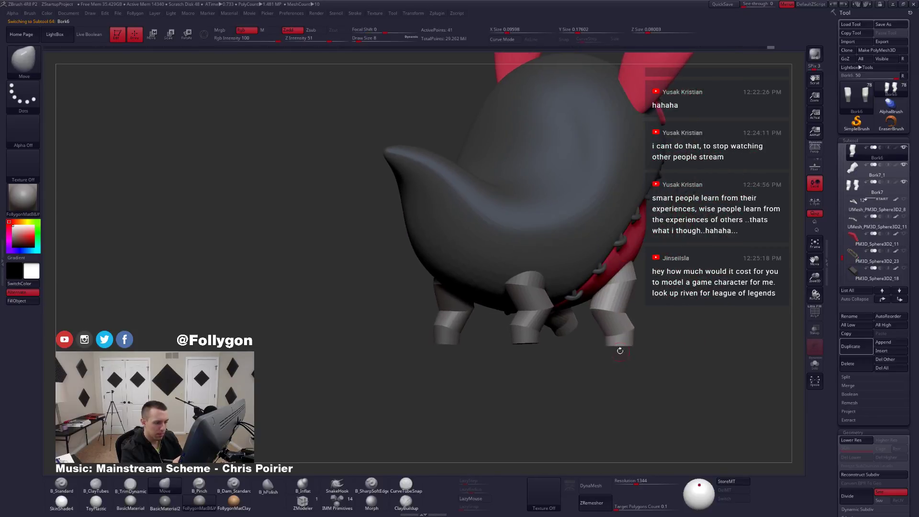
pyautogui.press('w')
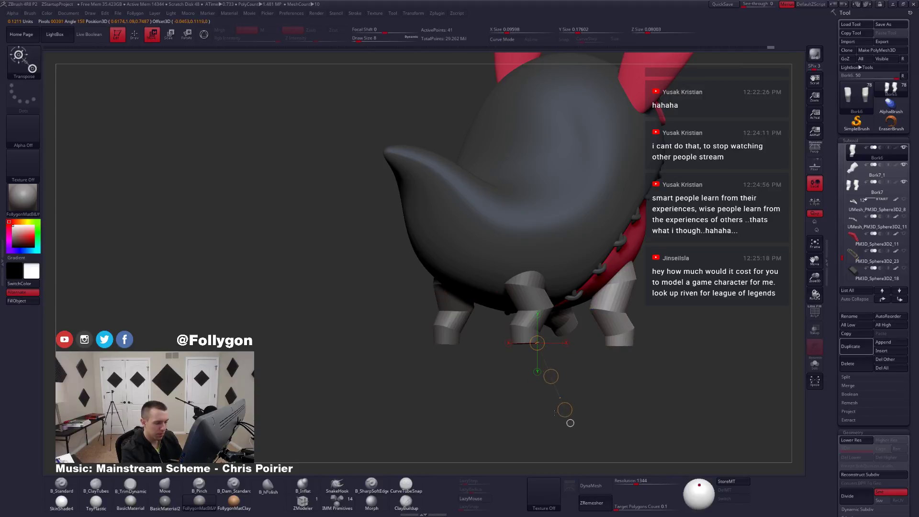
pyautogui.moveTo(570, 423); pyautogui.dragTo(536, 426)
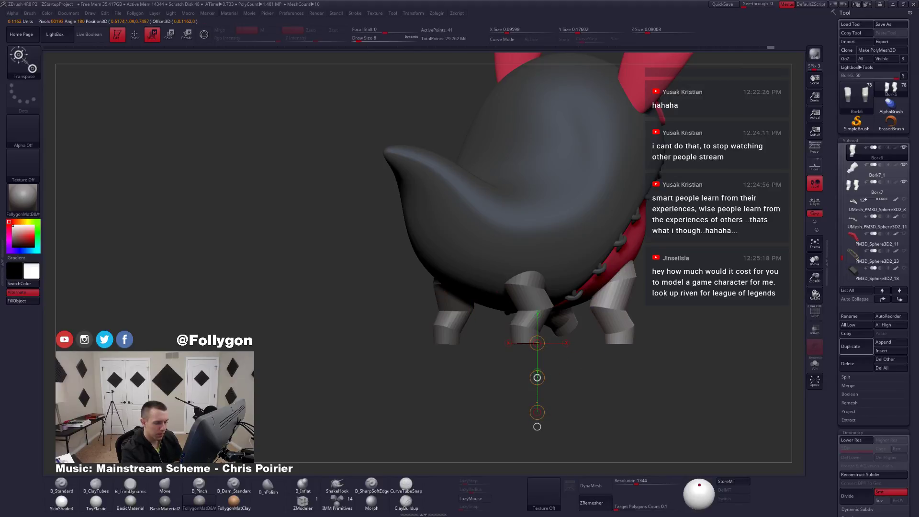
pyautogui.moveTo(679, 335); pyautogui.dragTo(622, 335)
pyautogui.press('q')
pyautogui.moveTo(621, 335); pyautogui.dragTo(581, 332)
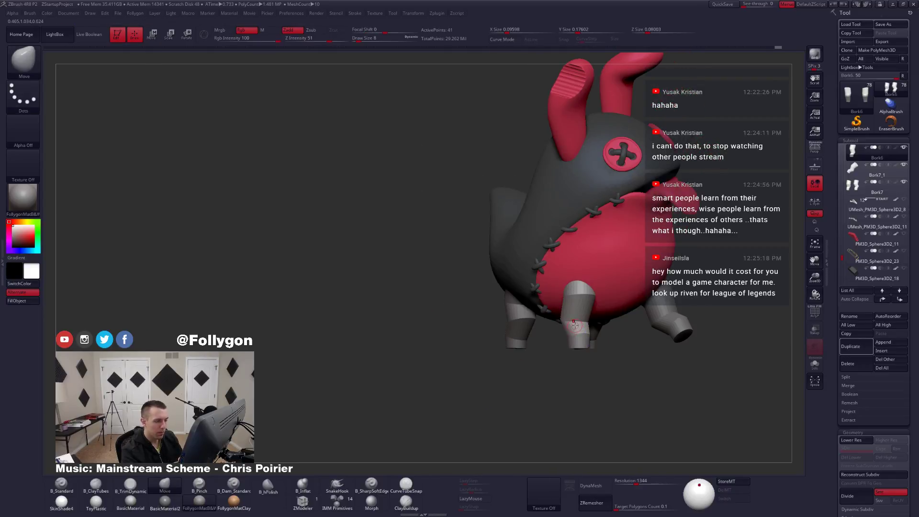
# Mask the lower part of the Bork6 front leg in isolation and move its unmasked section to shorten it.
pyautogui.hotkey('shift', 's')
pyautogui.moveTo(614, 309)
pyautogui.keyDown('ctrl'); pyautogui.mouseDown()
pyautogui.moveTo(571, 309)
pyautogui.moveTo(663, 253)
pyautogui.moveTo(601, 375)
pyautogui.mouseUp(); pyautogui.keyUp('ctrl')
pyautogui.hotkey('shift', 's')
pyautogui.press('w')
pyautogui.moveTo(736, 354)
pyautogui.mouseDown()
pyautogui.moveTo(624, 345)
pyautogui.moveTo(643, 339)
pyautogui.moveTo(576, 352)
pyautogui.mouseUp()
pyautogui.press('q')
# Select the raised Bork7_1 front leg, mask its lower part and move the upper section with a Transpose line.
pyautogui.keyDown('alt'); pyautogui.click(619, 314); pyautogui.keyUp('alt')
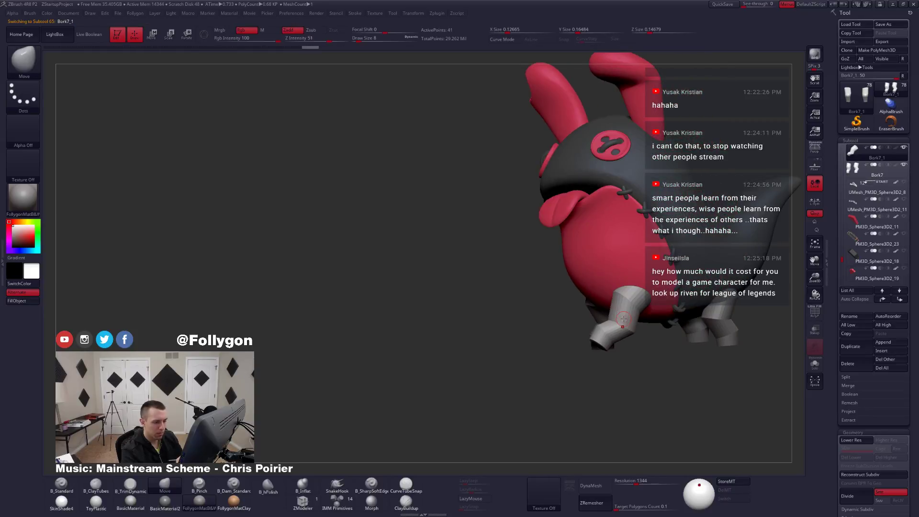
pyautogui.moveTo(628, 334)
pyautogui.keyDown('ctrl'); pyautogui.mouseDown()
pyautogui.moveTo(576, 327)
pyautogui.moveTo(620, 360)
pyautogui.mouseUp(); pyautogui.keyUp('ctrl')
pyautogui.press('w')
pyautogui.moveTo(639, 295); pyautogui.dragTo(683, 260)
pyautogui.hotkey('shift', 's')
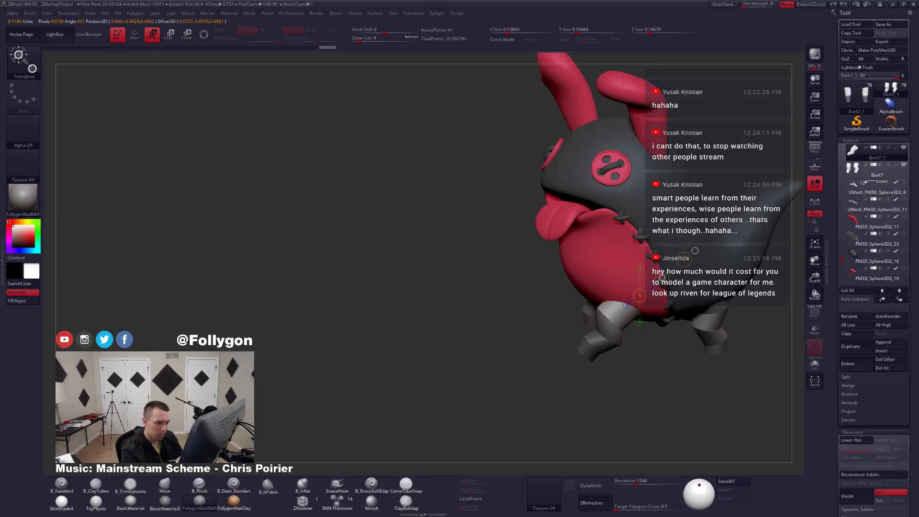
pyautogui.moveTo(536, 363); pyautogui.dragTo(621, 337)
pyautogui.moveTo(683, 251)
pyautogui.mouseDown()
pyautogui.moveTo(587, 333)
pyautogui.moveTo(582, 354)
pyautogui.mouseUp()
pyautogui.press('q')
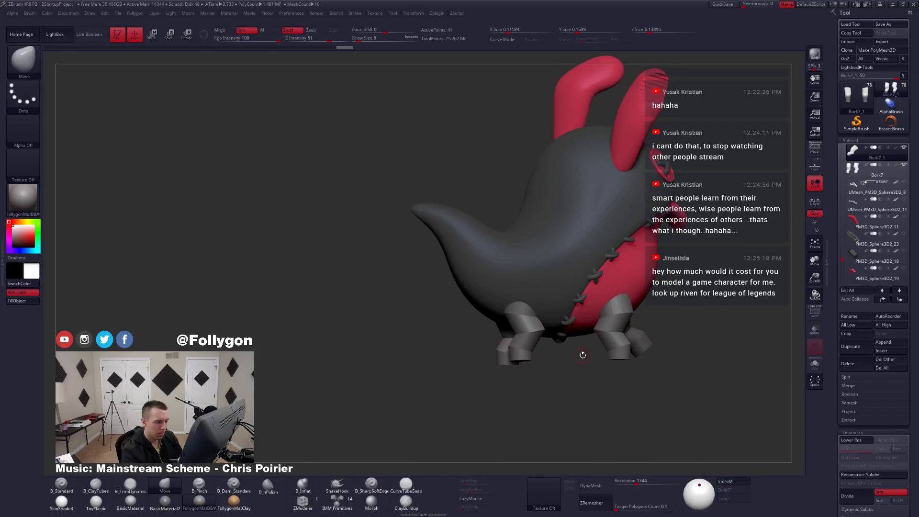
# Move the unmasked section of the Bork7_1 front leg once more to shorten it, and inspect it in isolation.
pyautogui.hotkey('shift', 's')
pyautogui.press('w')
pyautogui.moveTo(617, 320)
pyautogui.mouseDown()
pyautogui.moveTo(674, 280)
pyautogui.moveTo(634, 307)
pyautogui.mouseUp()
pyautogui.press('q')
pyautogui.moveTo(633, 340); pyautogui.dragTo(603, 352)
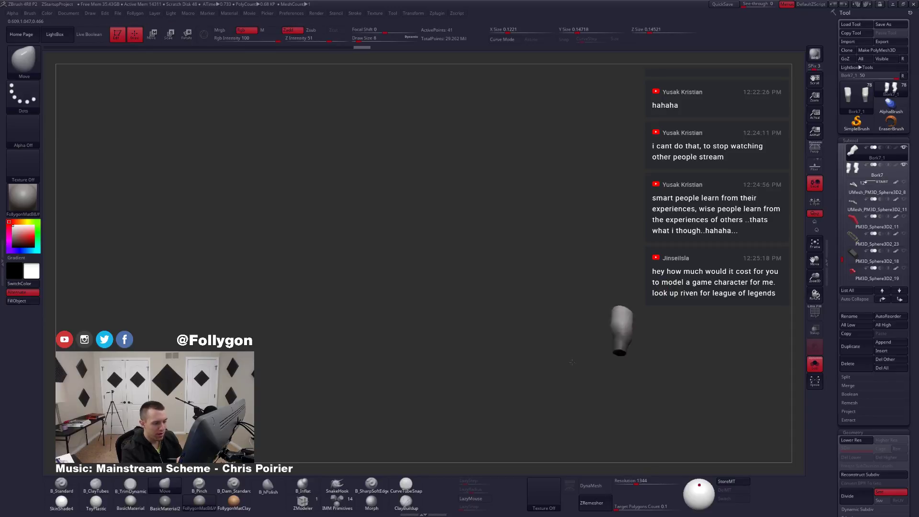
pyautogui.hotkey('alt', 's')
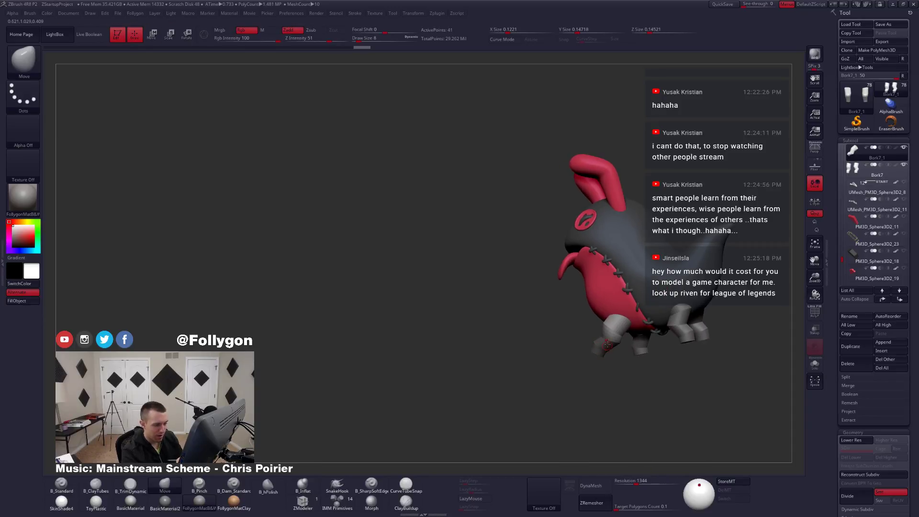
# Set the Move brush's draw size to 35 and select the Bork6 front leg for reshaping.
pyautogui.moveTo(541, 350)
pyautogui.mouseDown()
pyautogui.moveTo(600, 339)
pyautogui.moveTo(617, 353)
pyautogui.moveTo(610, 339)
pyautogui.moveTo(655, 342)
pyautogui.mouseUp()
pyautogui.press('space')
pyautogui.keyDown('alt'); pyautogui.click(531, 331); pyautogui.keyUp('alt')
pyautogui.moveTo(541, 361); pyautogui.dragTo(586, 366)
pyautogui.hotkey('alt', 's')
pyautogui.moveTo(505, 337)
pyautogui.mouseDown()
pyautogui.moveTo(522, 290)
pyautogui.moveTo(591, 335)
pyautogui.moveTo(584, 334)
pyautogui.moveTo(627, 327)
pyautogui.mouseUp()
# Adjust the Bork6 front leg from the side with Transpose Move and the Move brush.
pyautogui.keyDown('ctrl'); pyautogui.click(573, 330); pyautogui.keyUp('ctrl')
pyautogui.hotkey('alt', 's')
pyautogui.press('w')
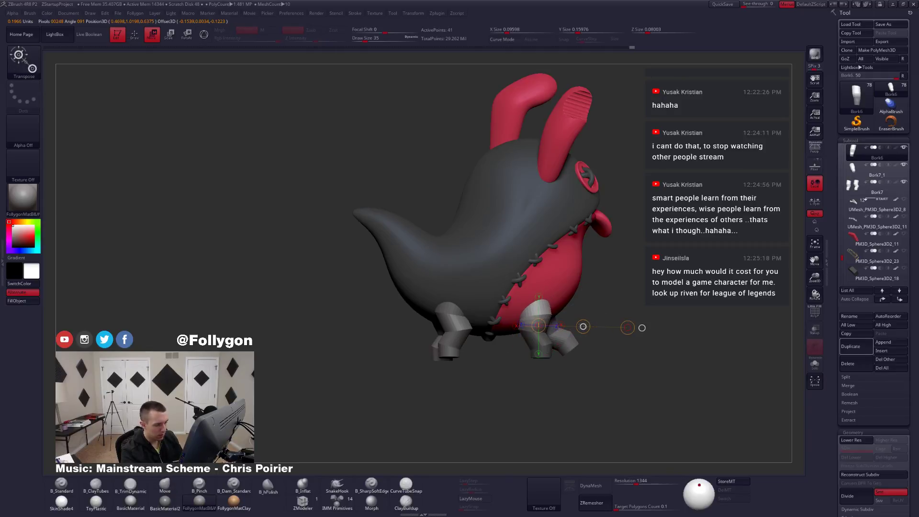
pyautogui.press('q')
pyautogui.moveTo(617, 328)
pyautogui.mouseDown()
pyautogui.moveTo(595, 349)
pyautogui.moveTo(555, 347)
pyautogui.mouseUp()
pyautogui.moveTo(645, 292); pyautogui.dragTo(628, 297)
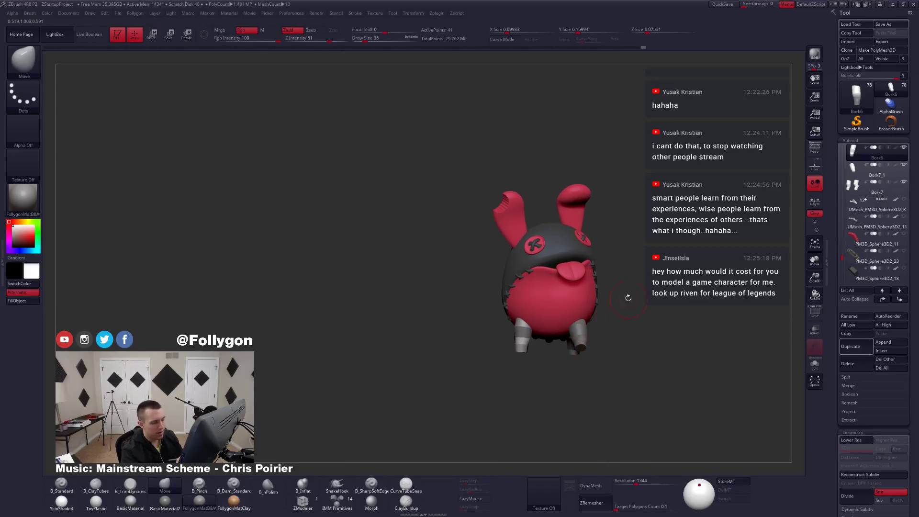
# Select the Bork7_1 front leg and reshape it using the Move brush at draw size 46.
pyautogui.keyDown('alt'); pyautogui.click(568, 350); pyautogui.keyUp('alt')
pyautogui.moveTo(613, 352)
pyautogui.mouseDown()
pyautogui.moveTo(624, 349)
pyautogui.moveTo(598, 376)
pyautogui.mouseUp()
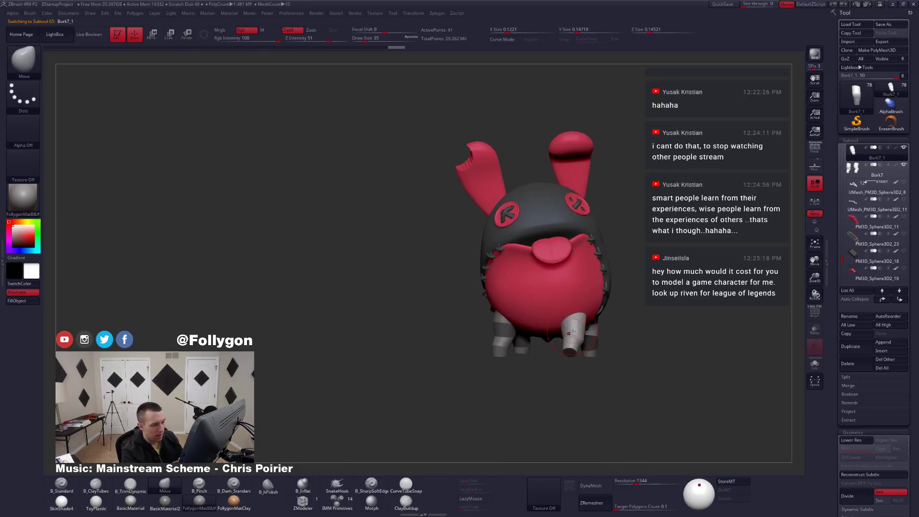
pyautogui.press('space')
pyautogui.moveTo(577, 328); pyautogui.dragTo(579, 328)
pyautogui.moveTo(612, 352)
pyautogui.mouseDown()
pyautogui.moveTo(627, 352)
pyautogui.moveTo(576, 368)
pyautogui.moveTo(550, 394)
pyautogui.moveTo(594, 346)
pyautogui.moveTo(611, 348)
pyautogui.moveTo(574, 350)
pyautogui.moveTo(559, 388)
pyautogui.moveTo(579, 366)
pyautogui.moveTo(570, 349)
pyautogui.mouseUp()
pyautogui.press('space')
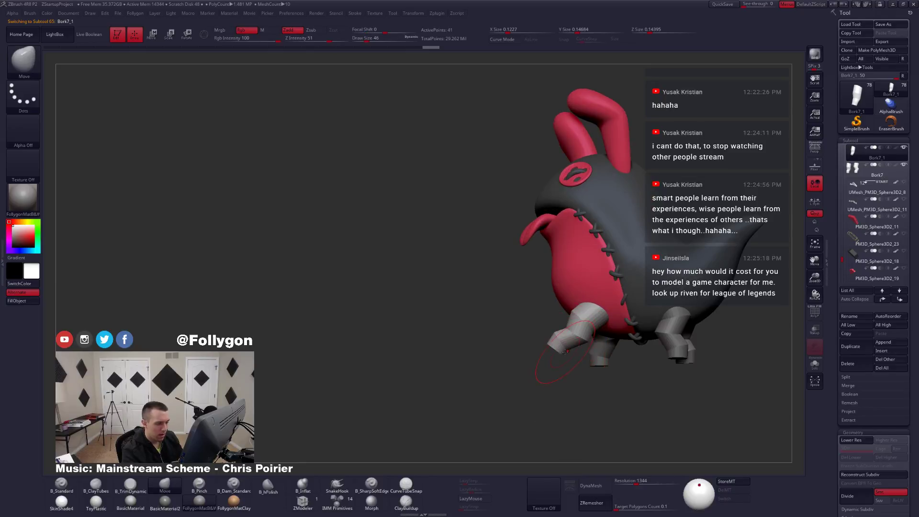
# Show the polygroups on Bork7_1 and rotate its lower section at the joint with a vertical Transpose Rotate line.
pyautogui.hotkey('shift', 'f')
pyautogui.press('ctrl')
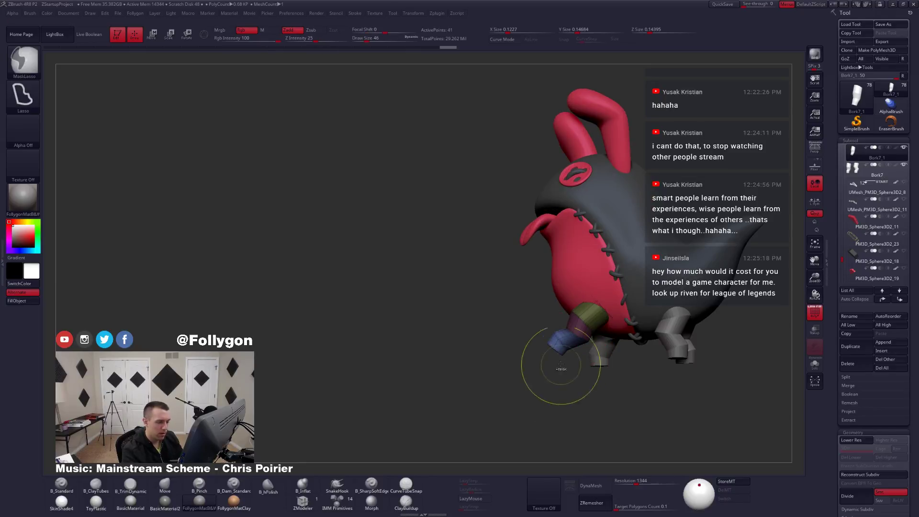
pyautogui.press('r')
pyautogui.moveTo(572, 333); pyautogui.dragTo(571, 384)
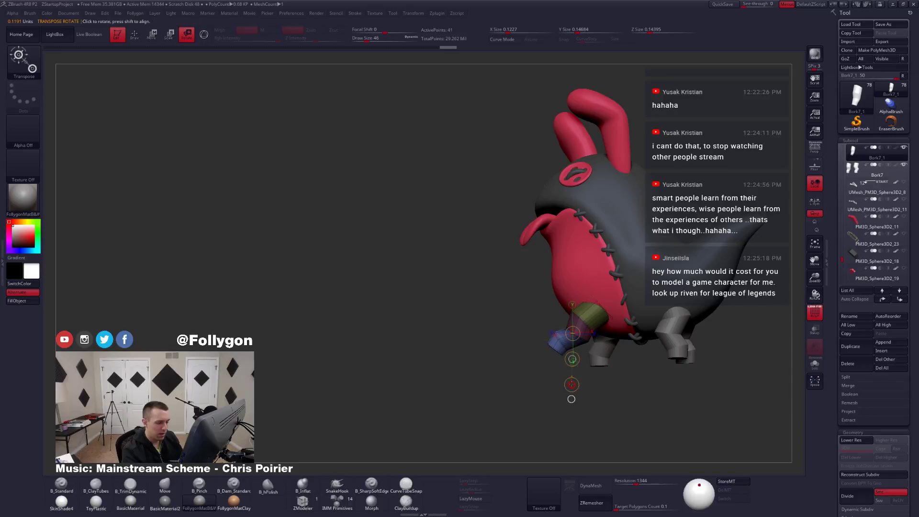
pyautogui.moveTo(571, 377); pyautogui.dragTo(574, 375, button='right')
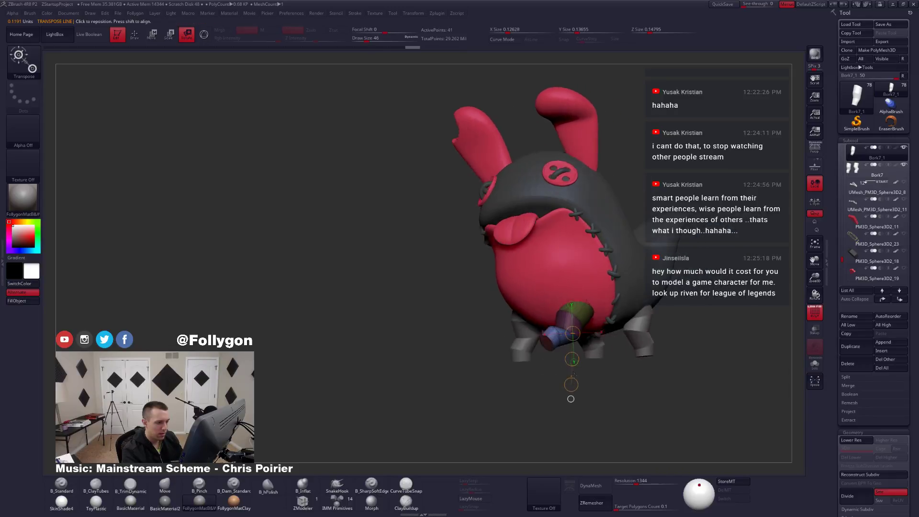
pyautogui.moveTo(573, 375); pyautogui.dragTo(558, 374)
# Mask part of the Bork7_1 front leg, refine the foot's bend with Transpose Rotate and hide the polygroup display.
pyautogui.press('q')
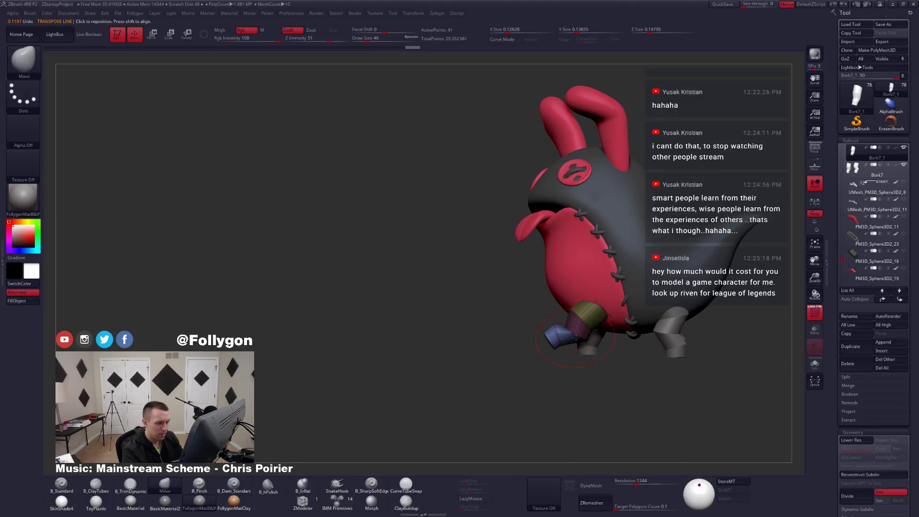
pyautogui.moveTo(592, 336)
pyautogui.keyDown('ctrl'); pyautogui.mouseDown()
pyautogui.moveTo(562, 318)
pyautogui.moveTo(573, 389)
pyautogui.moveTo(559, 360)
pyautogui.moveTo(574, 359)
pyautogui.moveTo(578, 338)
pyautogui.moveTo(602, 340)
pyautogui.moveTo(585, 338)
pyautogui.mouseUp(); pyautogui.keyUp('ctrl')
pyautogui.press('r')
pyautogui.press('q')
pyautogui.hotkey('shift', 'f')
# Show all subtools of the scene and select Bork4_1.
pyautogui.keyDown('shift'); pyautogui.click(903, 148); pyautogui.keyUp('shift')
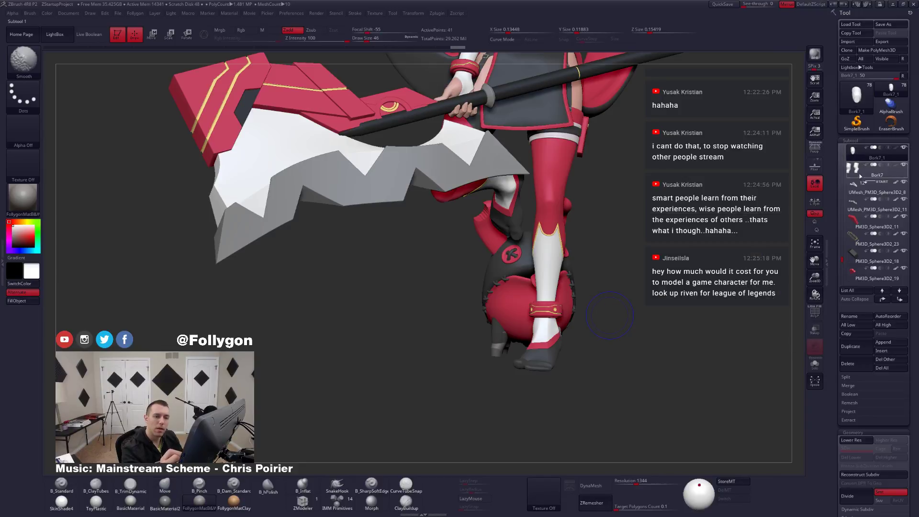
pyautogui.moveTo(670, 313); pyautogui.dragTo(618, 319)
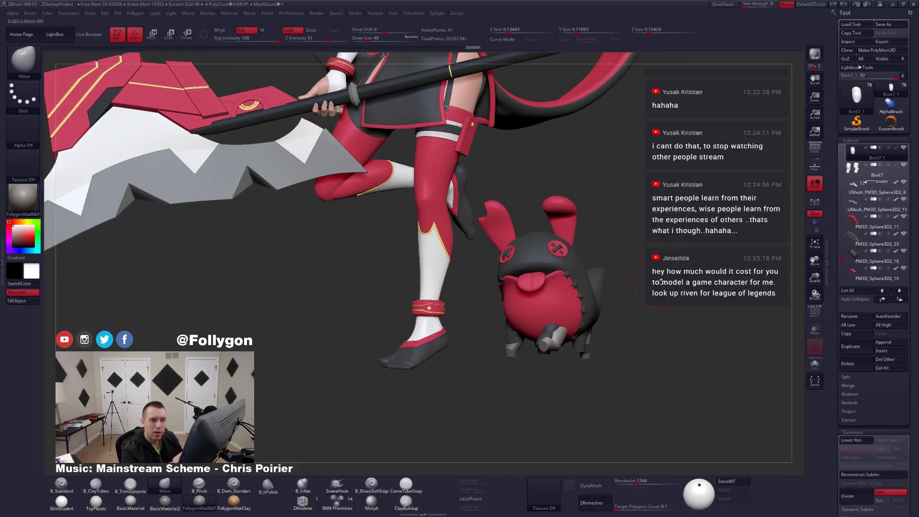
pyautogui.moveTo(842, 261); pyautogui.dragTo(843, 247)
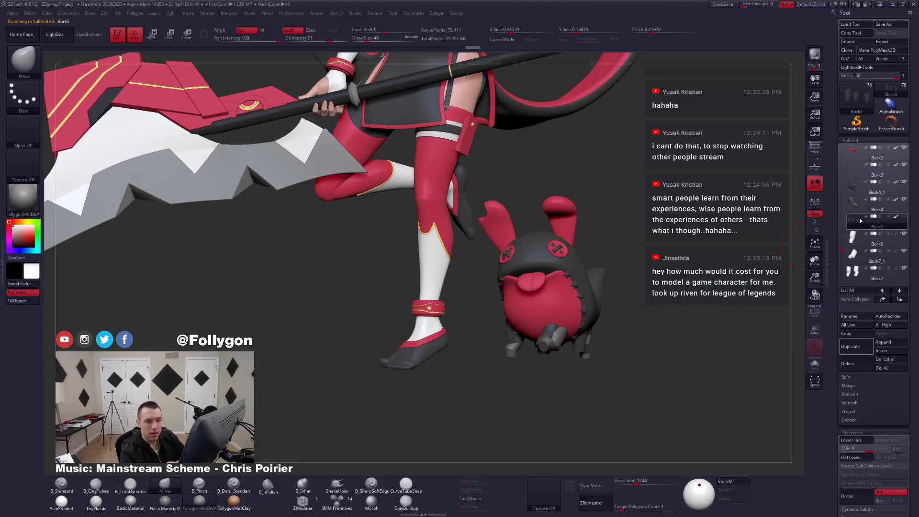
pyautogui.click(857, 207)
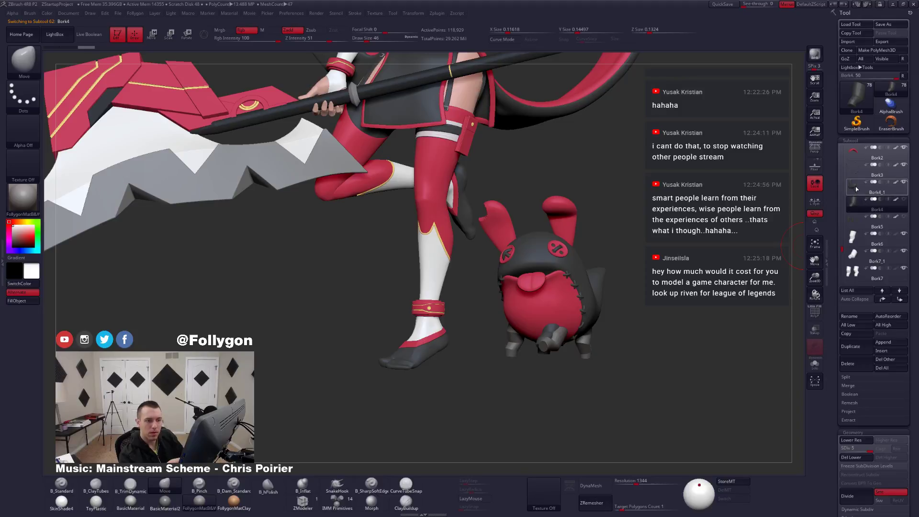
pyautogui.click(856, 191)
pyautogui.moveTo(686, 311)
pyautogui.mouseDown()
pyautogui.moveTo(625, 324)
pyautogui.moveTo(657, 329)
pyautogui.moveTo(626, 310)
pyautogui.moveTo(630, 334)
pyautogui.mouseUp()
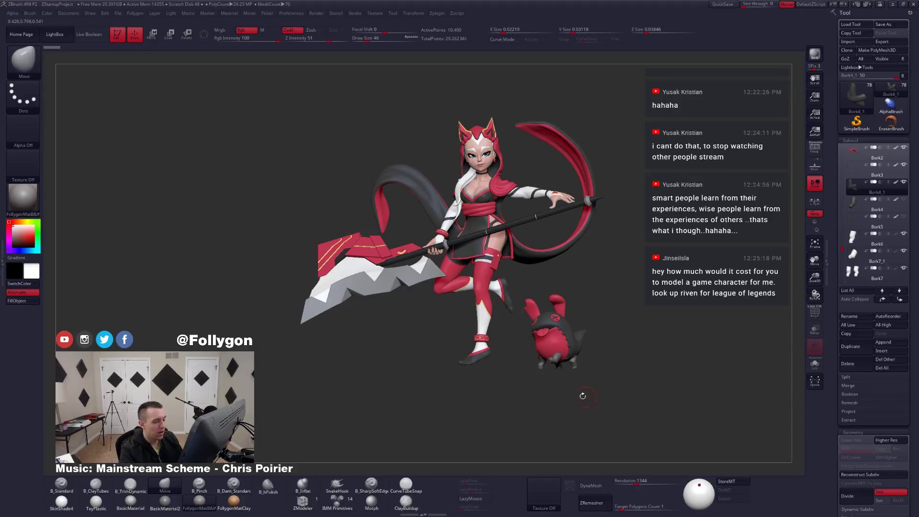
# Frame the full character together with the companion creature and save the file.
pyautogui.moveTo(601, 368); pyautogui.dragTo(539, 347)
pyautogui.keyDown('alt'); pyautogui.moveTo(636, 329); pyautogui.dragTo(616, 328); pyautogui.keyUp('alt')
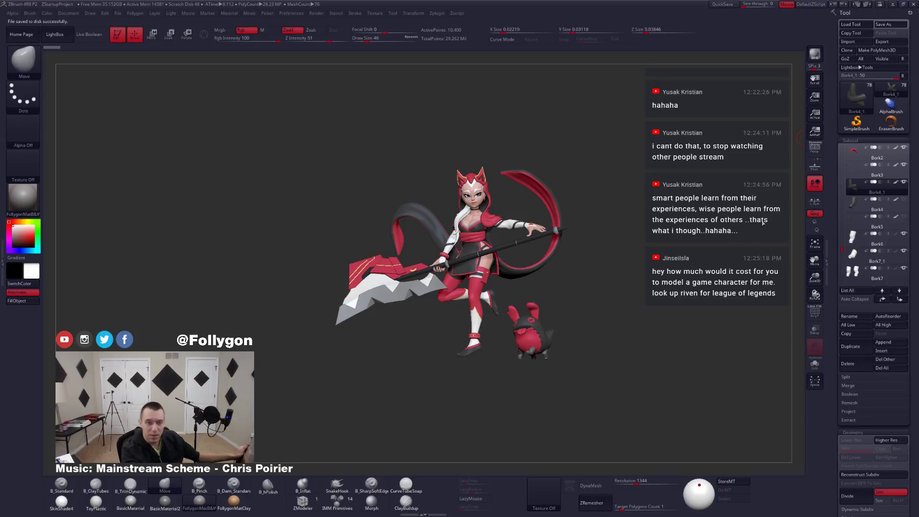
pyautogui.press('XF86AudioLowerVolume')
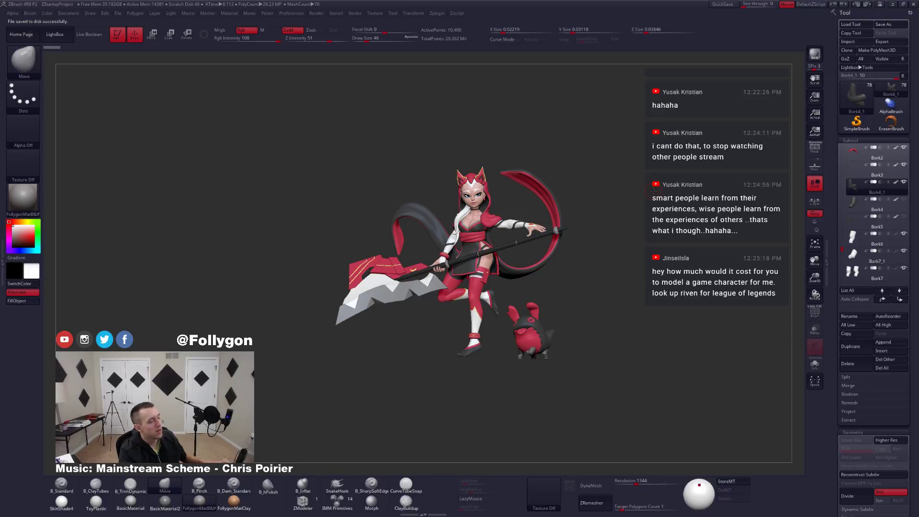
pyautogui.moveTo(629, 251); pyautogui.dragTo(641, 267)
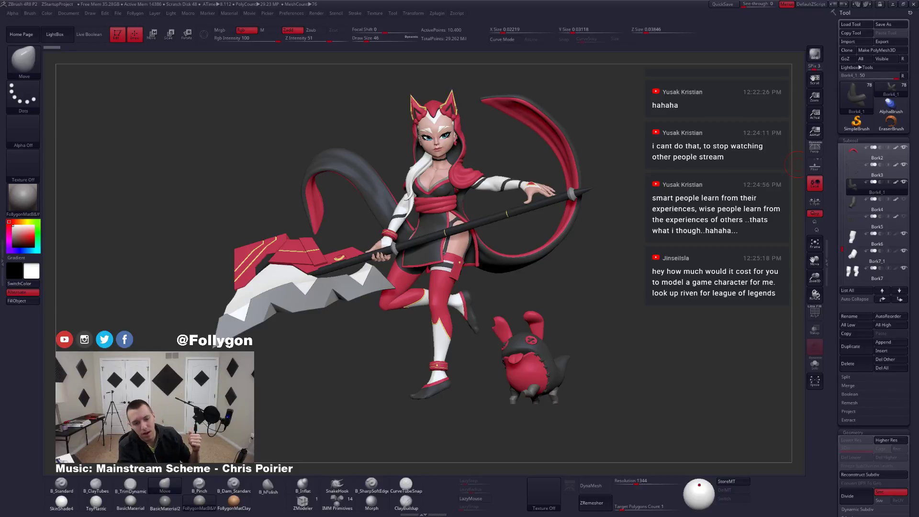
# Switch to the browser, view the Follygon Gumroad page and return to ZBrush.
pyautogui.hotkey('alt', 'Tab')
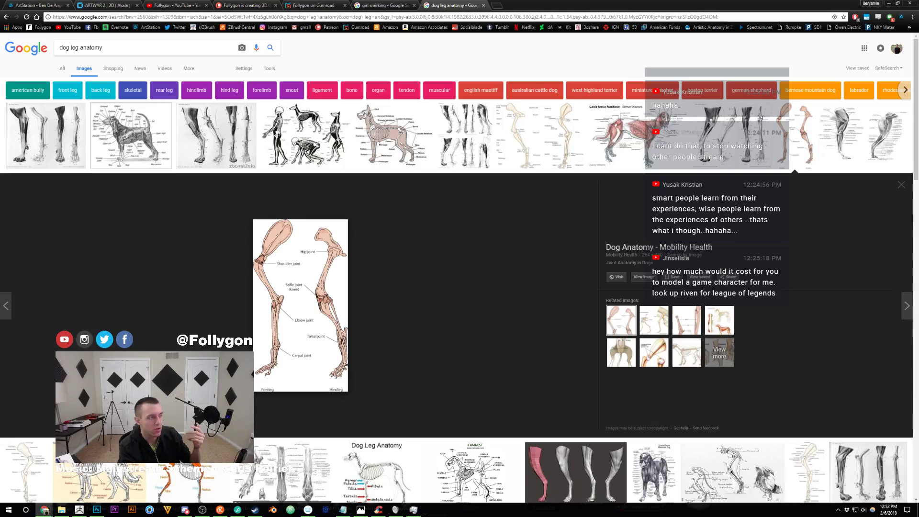
pyautogui.click(315, 5)
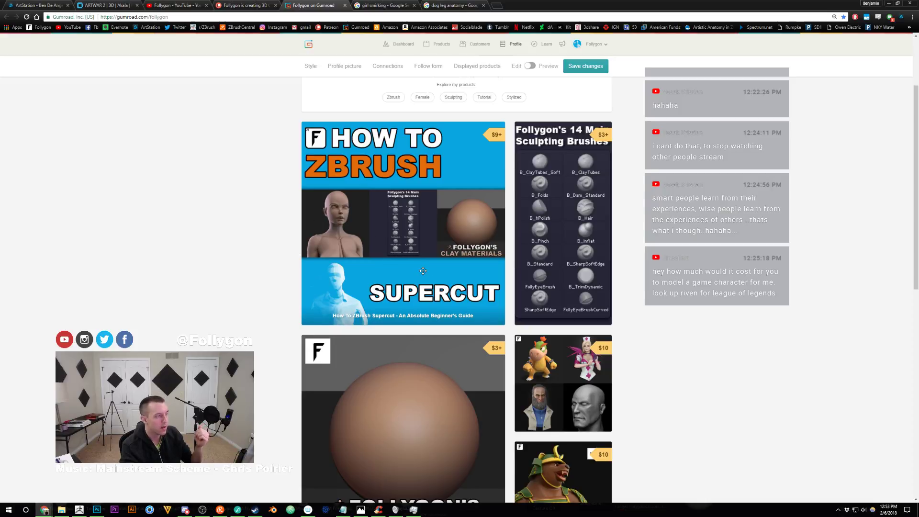
pyautogui.click(79, 509)
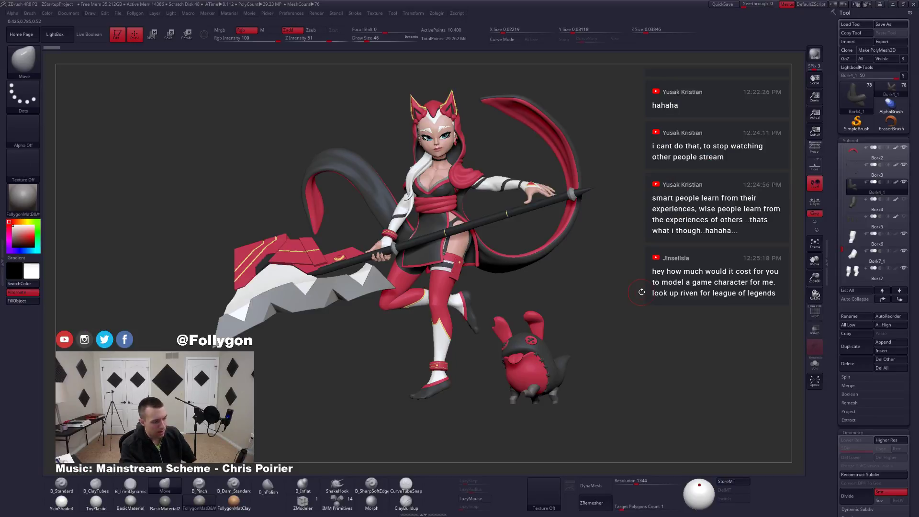